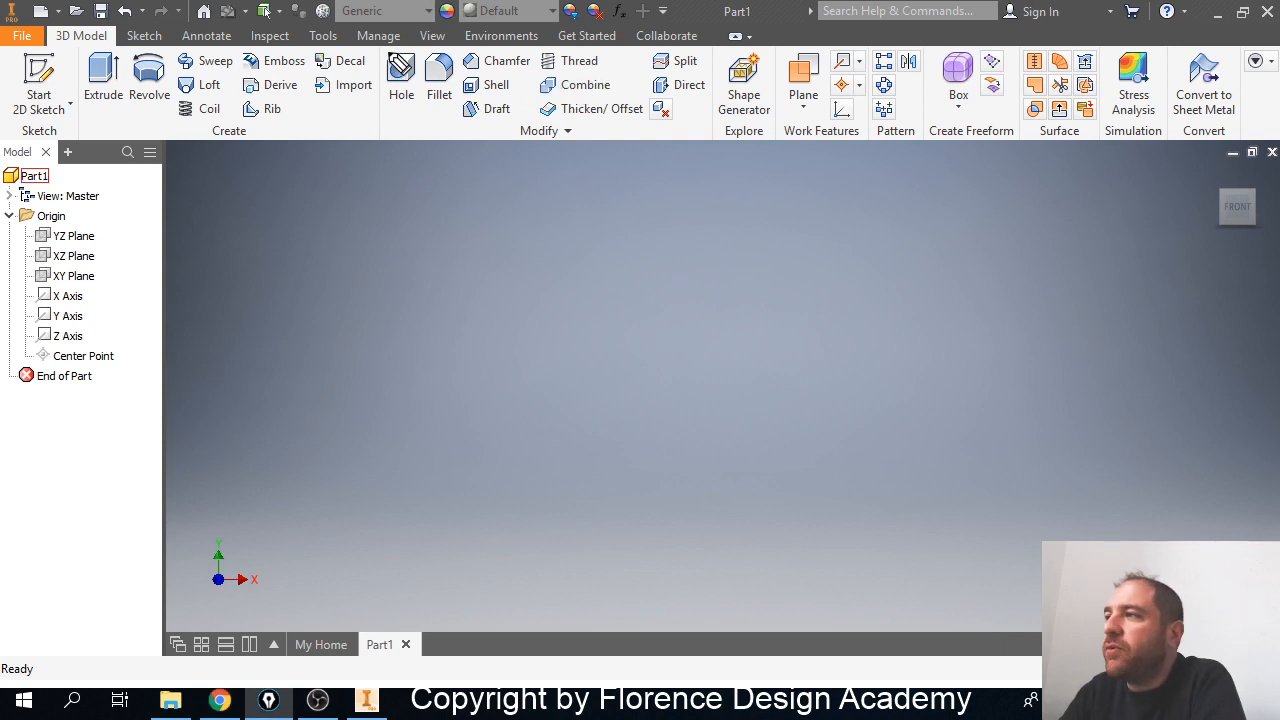
{"action": "mouse_move", "coordinate": [380, 45]}
{"action": "left_mouse_down"}
{"action": "mouse_move", "coordinate": [395, 108]}
{"action": "mouse_move", "coordinate": [428, 112]}
{"action": "mouse_move", "coordinate": [430, 50]}
{"action": "mouse_move", "coordinate": [390, 52]}
{"action": "mouse_move", "coordinate": [450, 105]}
{"action": "mouse_move", "coordinate": [506, 112]}
{"action": "mouse_move", "coordinate": [530, 78]}
{"action": "mouse_move", "coordinate": [478, 64]}
{"action": "mouse_move", "coordinate": [466, 92]}
{"action": "left_mouse_up"}
{"action": "mouse_move", "coordinate": [588, 172]}
{"action": "left_mouse_down"}
{"action": "mouse_move", "coordinate": [585, 120]}
{"action": "mouse_move", "coordinate": [548, 120]}
{"action": "mouse_move", "coordinate": [606, 114]}
{"action": "left_mouse_up"}
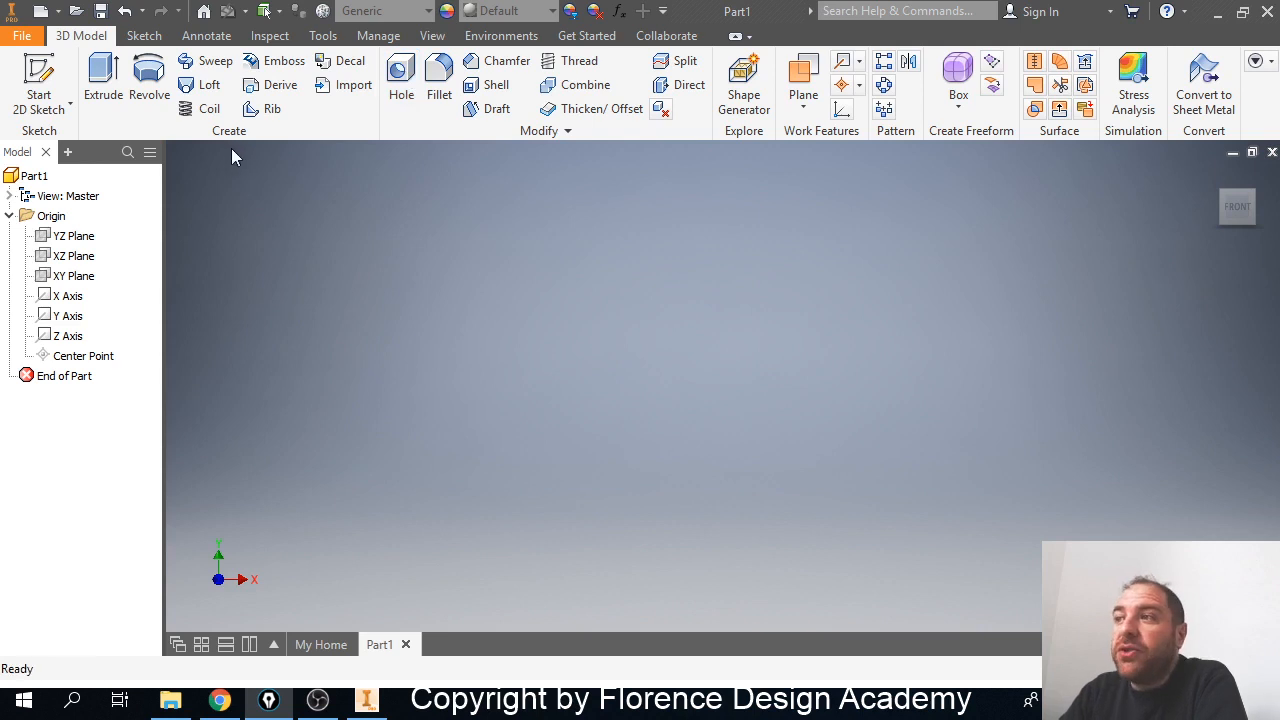
Sketch a rectangle around the origin on the XY plane, lower-right corner at about X 3.33, Y -3.61 in, and extrude it 1 in.
{"action": "left_click", "coordinate": [78, 276]}
{"action": "left_click", "coordinate": [102, 88]}
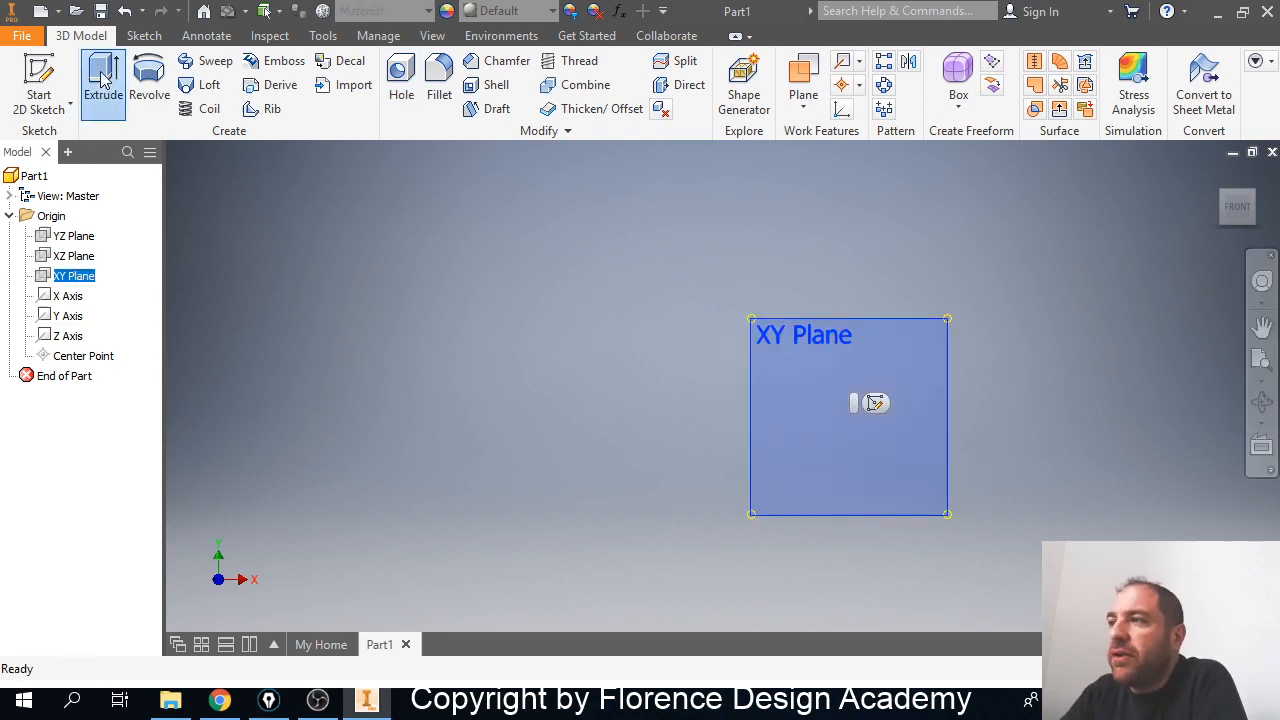
{"action": "left_click", "coordinate": [692, 503]}
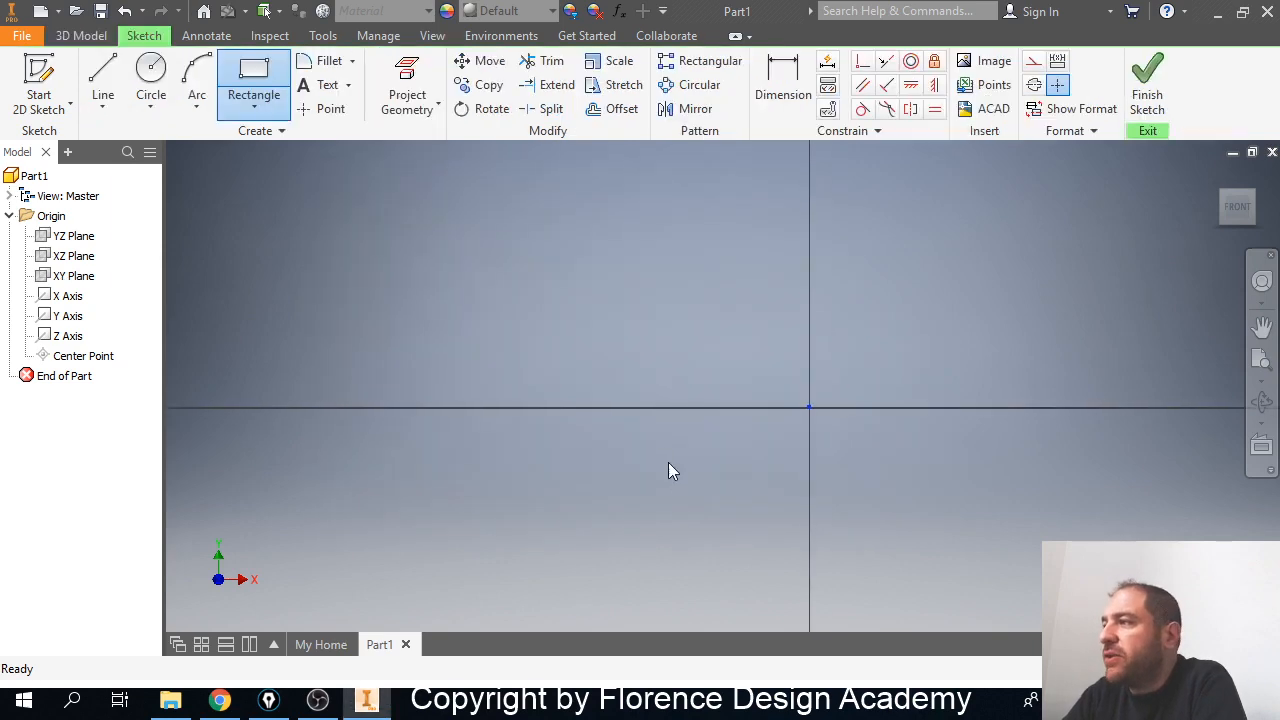
{"action": "scroll", "coordinate": [577, 306], "scroll_direction": "down", "scroll_amount": 3}
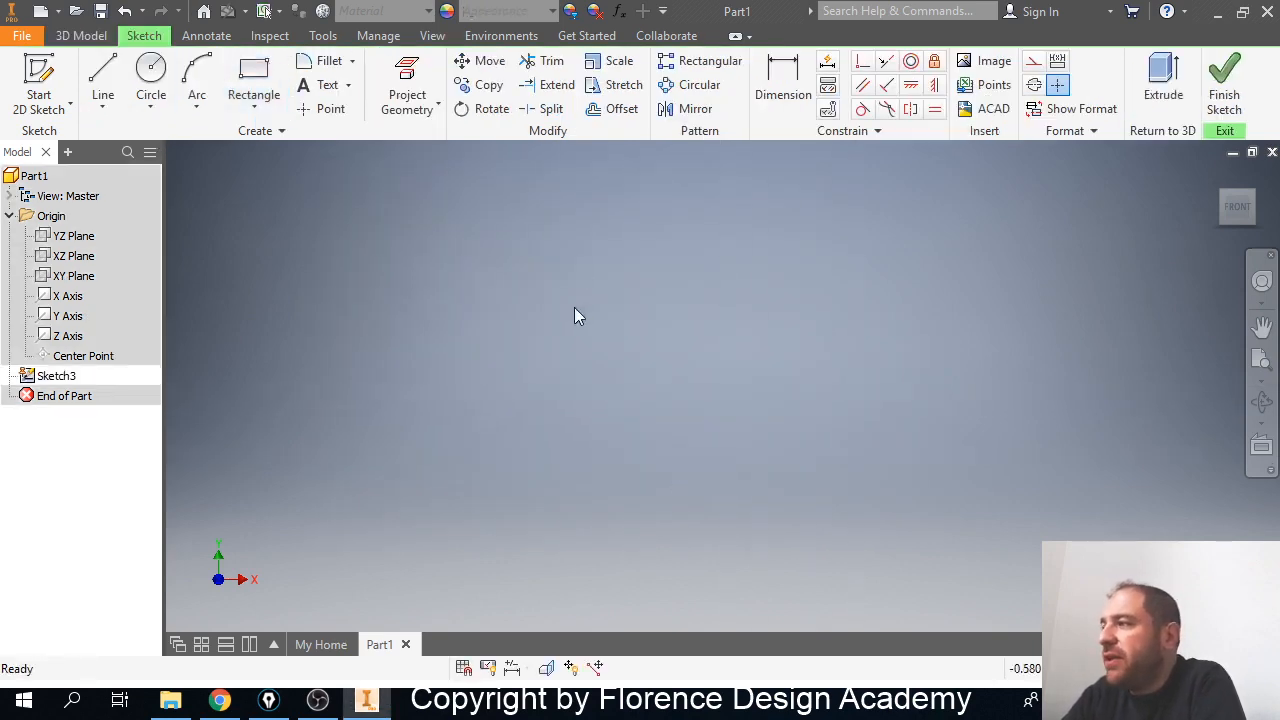
{"action": "scroll", "coordinate": [575, 309], "scroll_direction": "up", "scroll_amount": 5}
{"action": "left_click", "coordinate": [251, 100]}
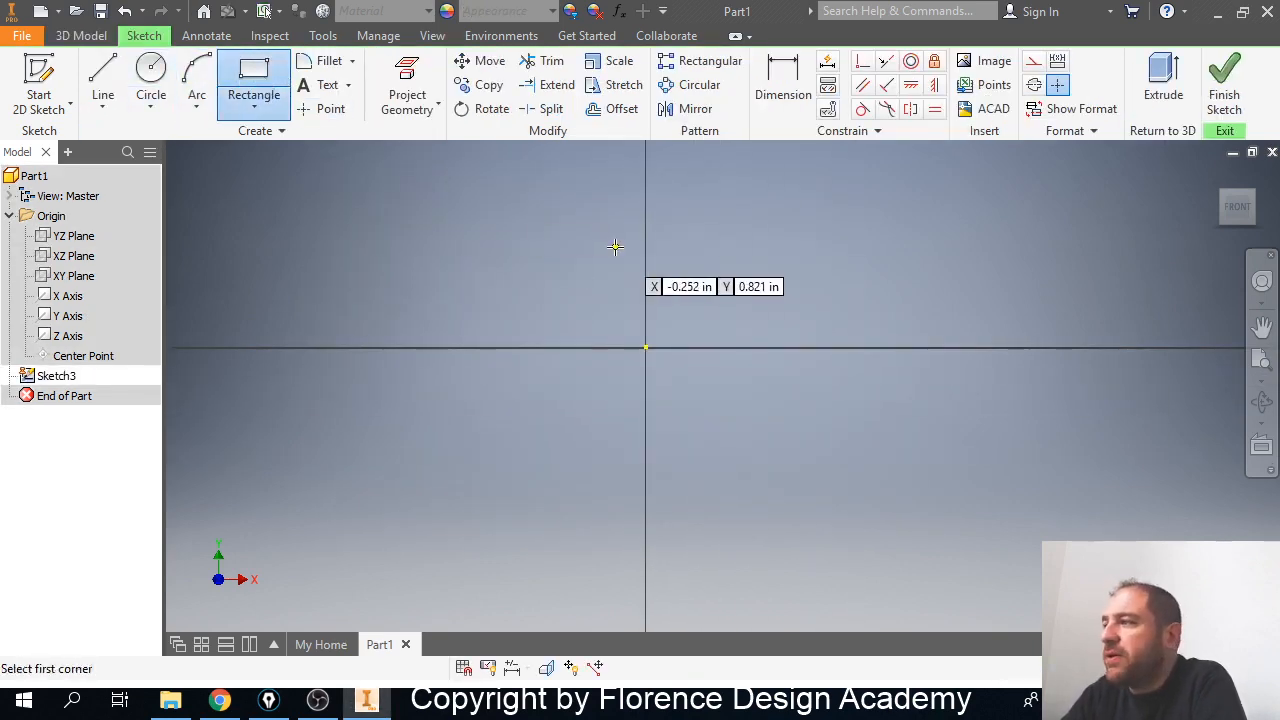
{"action": "scroll", "coordinate": [544, 277], "scroll_direction": "up", "scroll_amount": 2}
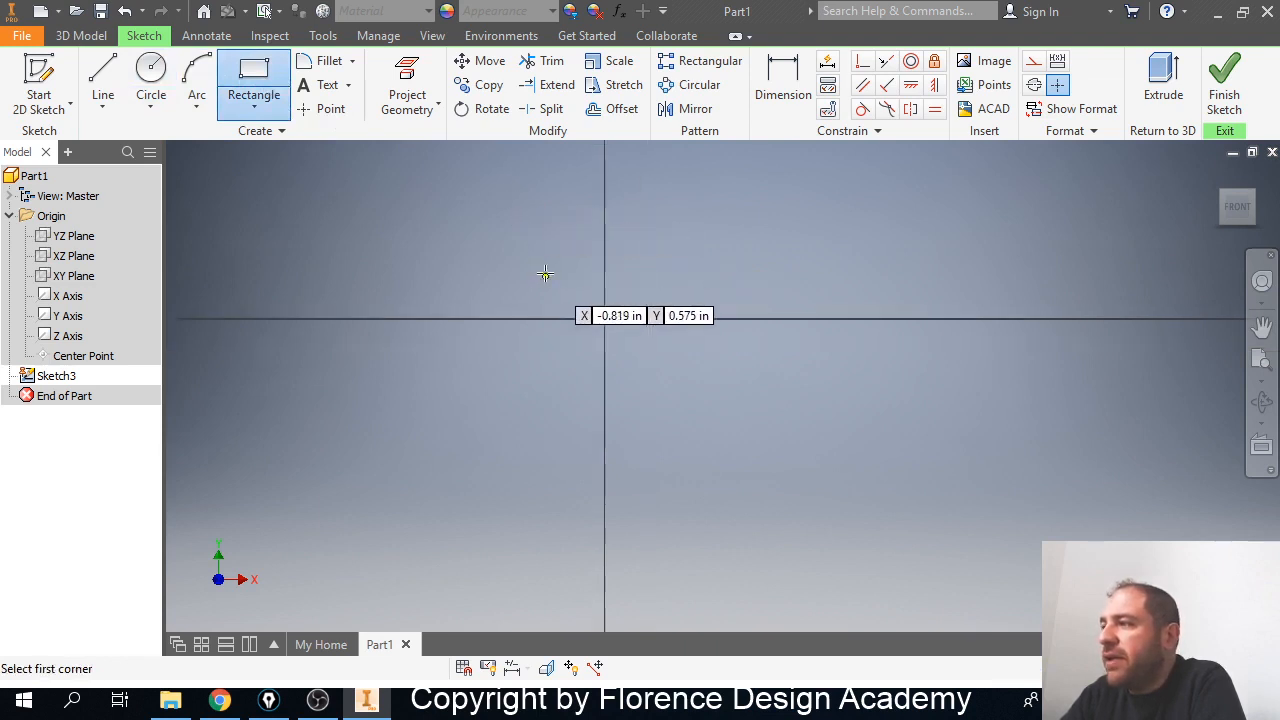
{"action": "left_click", "coordinate": [461, 154]}
{"action": "left_click", "coordinate": [844, 578]}
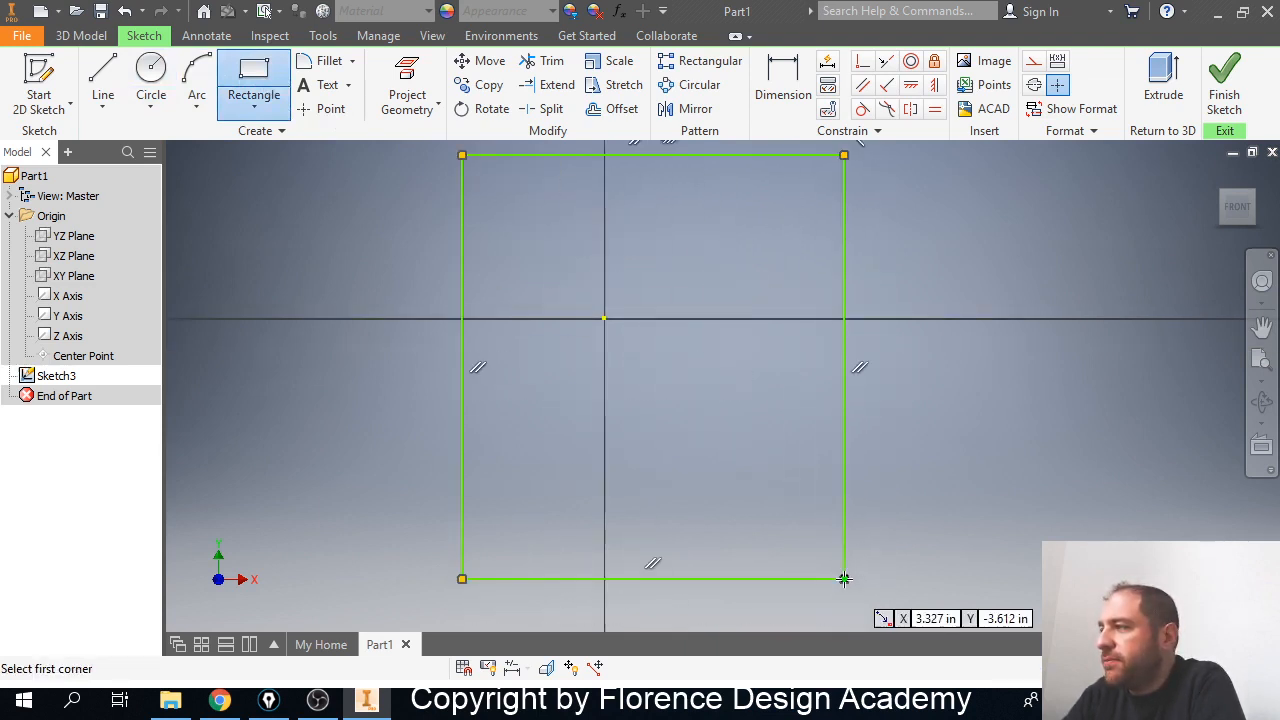
{"action": "left_click", "coordinate": [1163, 80]}
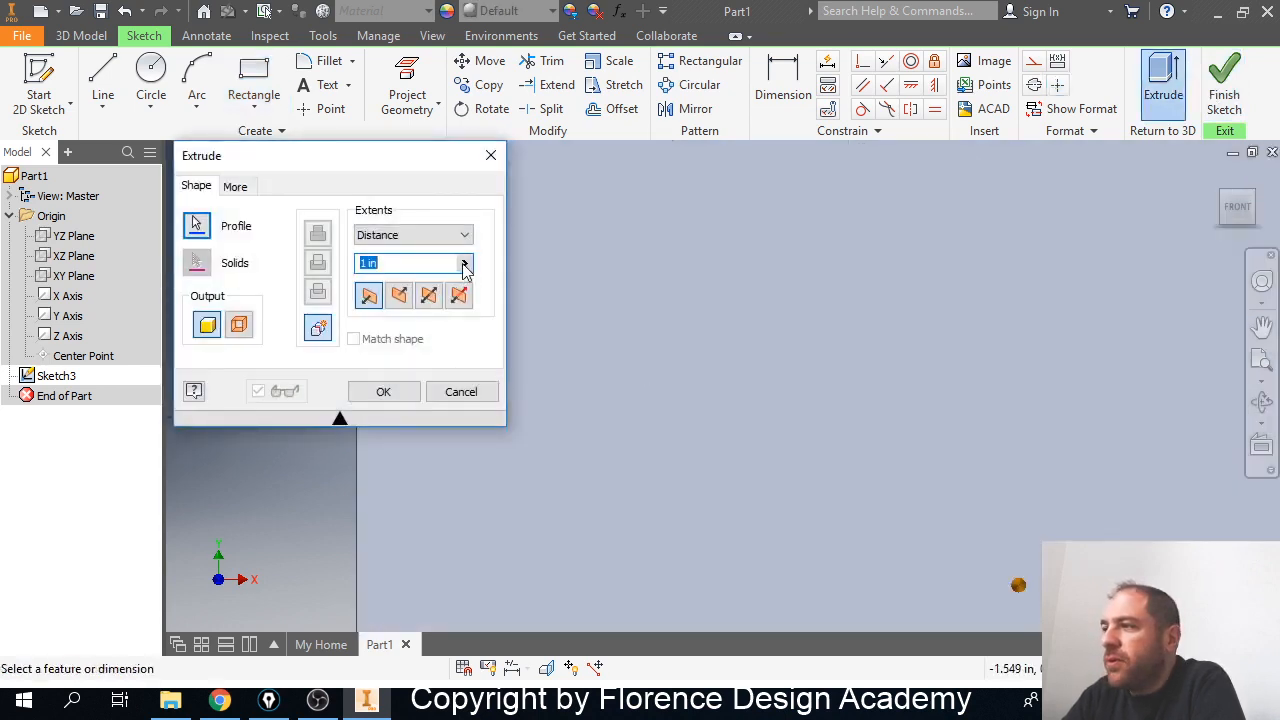
{"action": "left_click", "coordinate": [404, 393]}
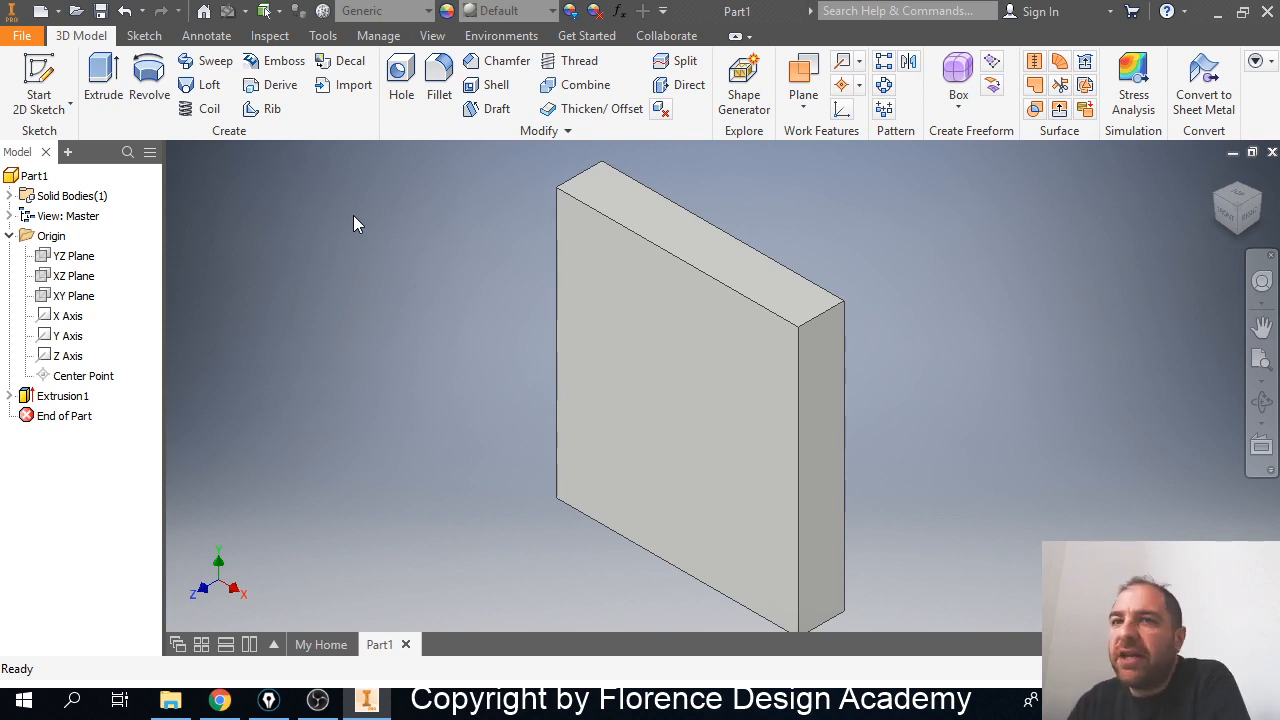
Start a Hole feature on the block's large front face with two hole positions near its upper-left corner.
{"action": "left_click", "coordinate": [612, 249]}
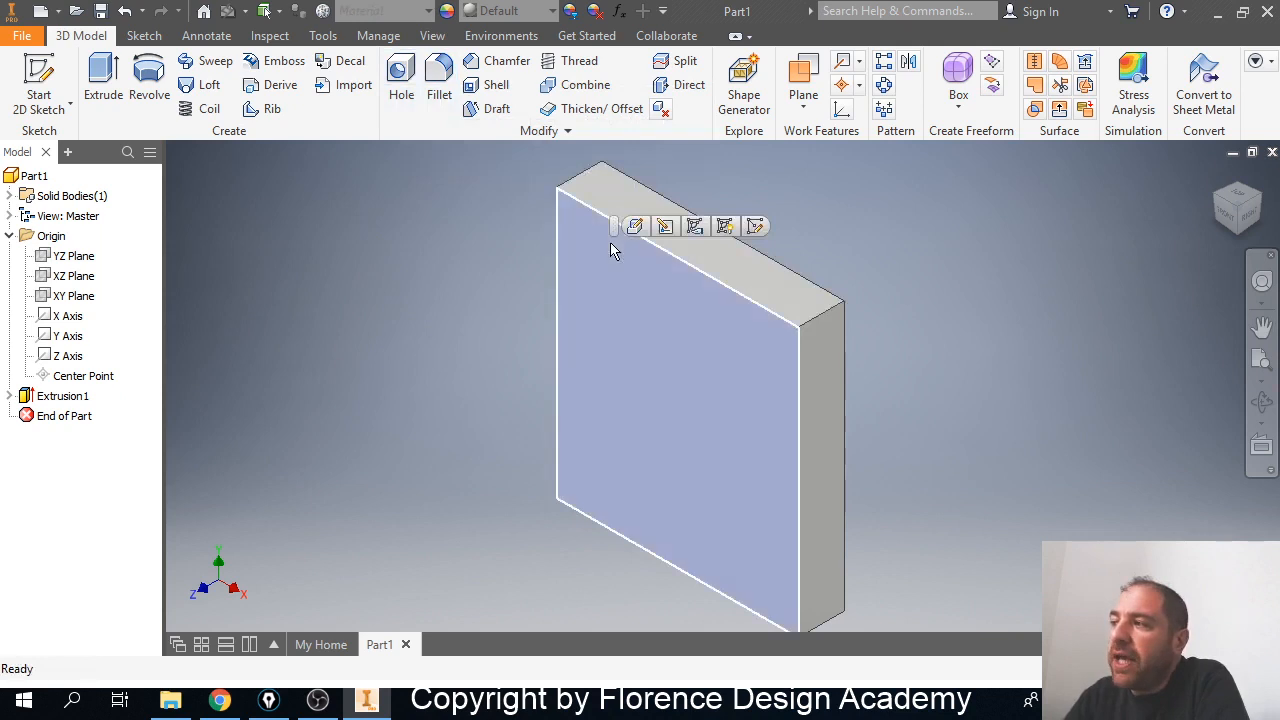
{"action": "left_click", "coordinate": [401, 80]}
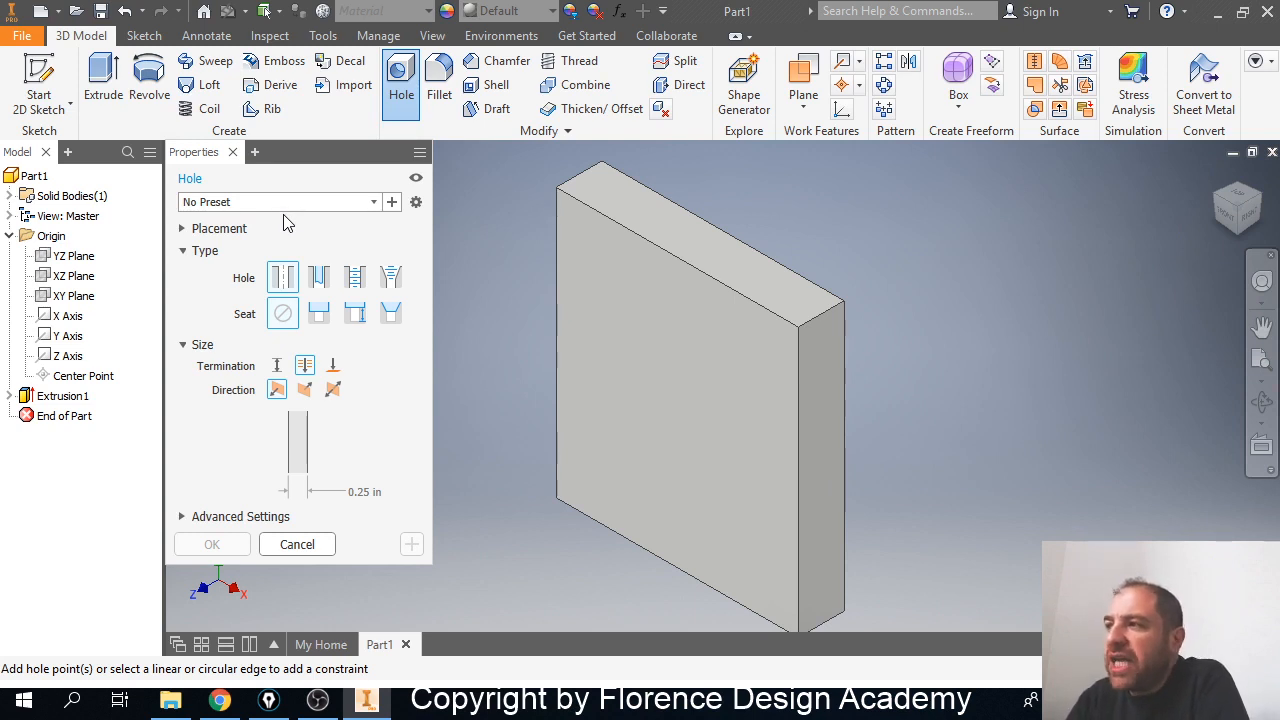
{"action": "left_click", "coordinate": [596, 255]}
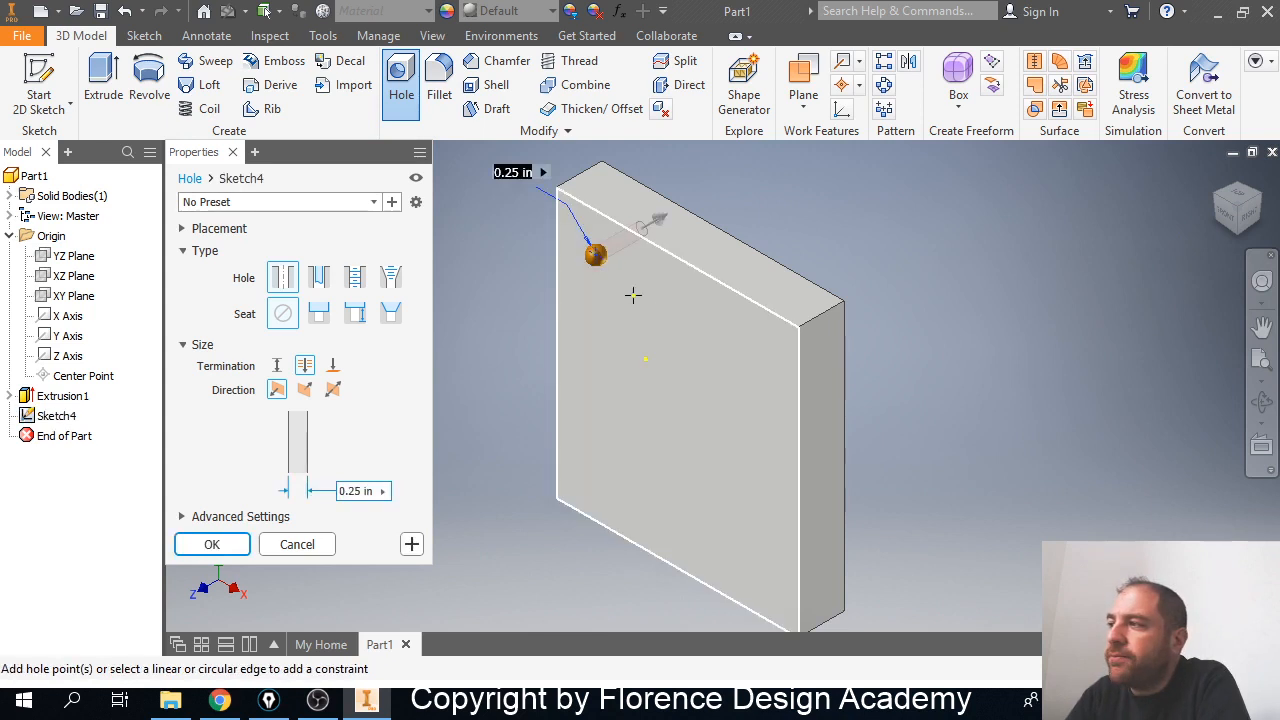
{"action": "scroll", "coordinate": [596, 255], "scroll_direction": "down", "scroll_amount": 3}
{"action": "scroll", "coordinate": [600, 260], "scroll_direction": "up", "scroll_amount": 6}
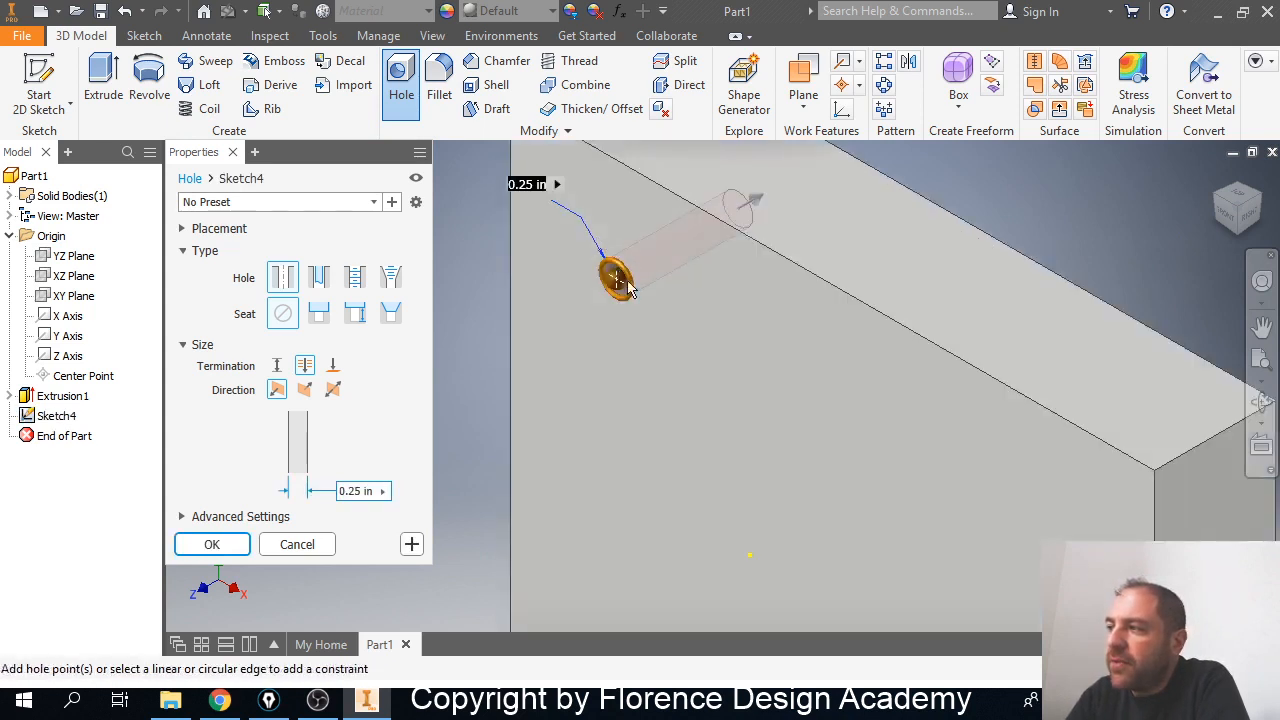
{"action": "scroll", "coordinate": [630, 288], "scroll_direction": "up", "scroll_amount": 2}
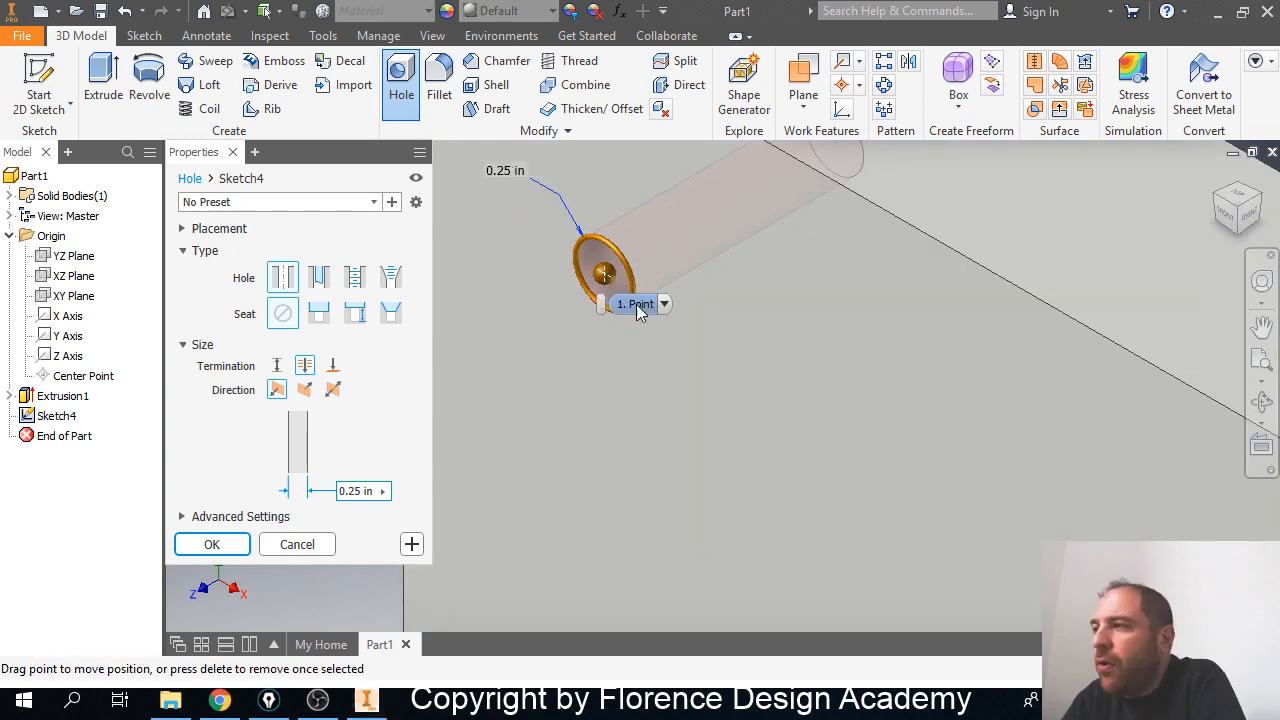
{"action": "left_click", "coordinate": [183, 229]}
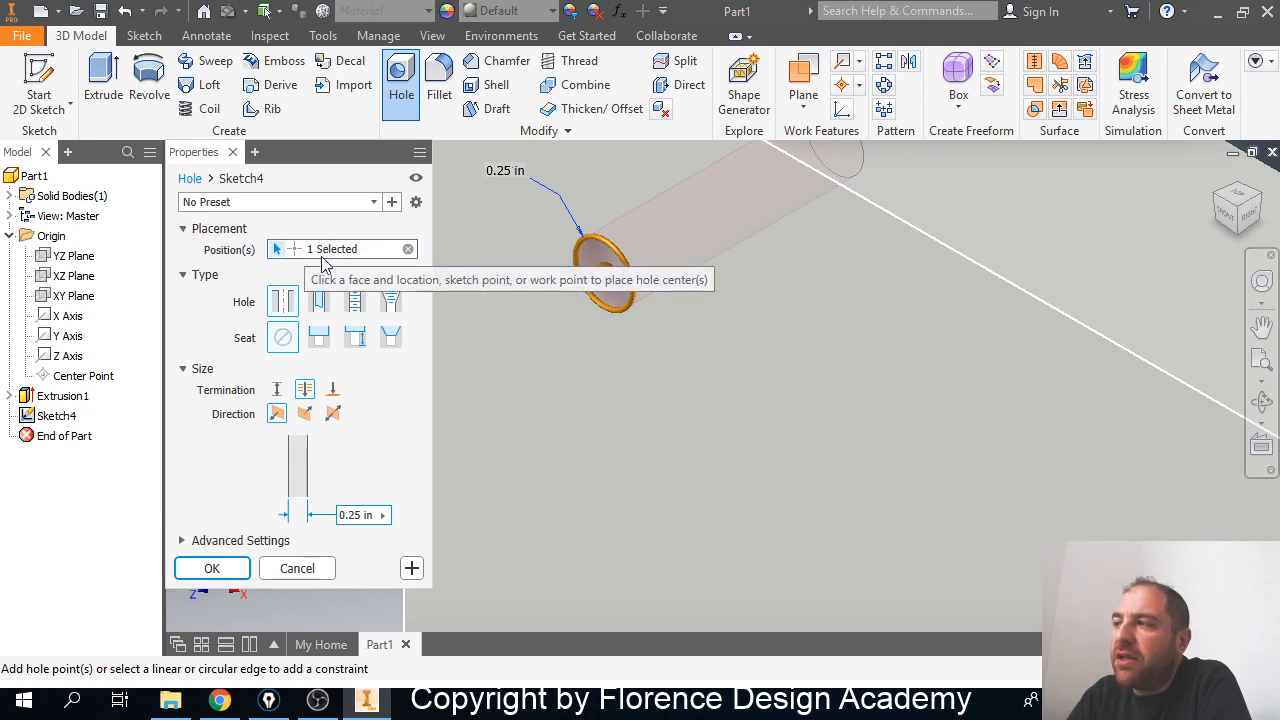
{"action": "left_click", "coordinate": [803, 388]}
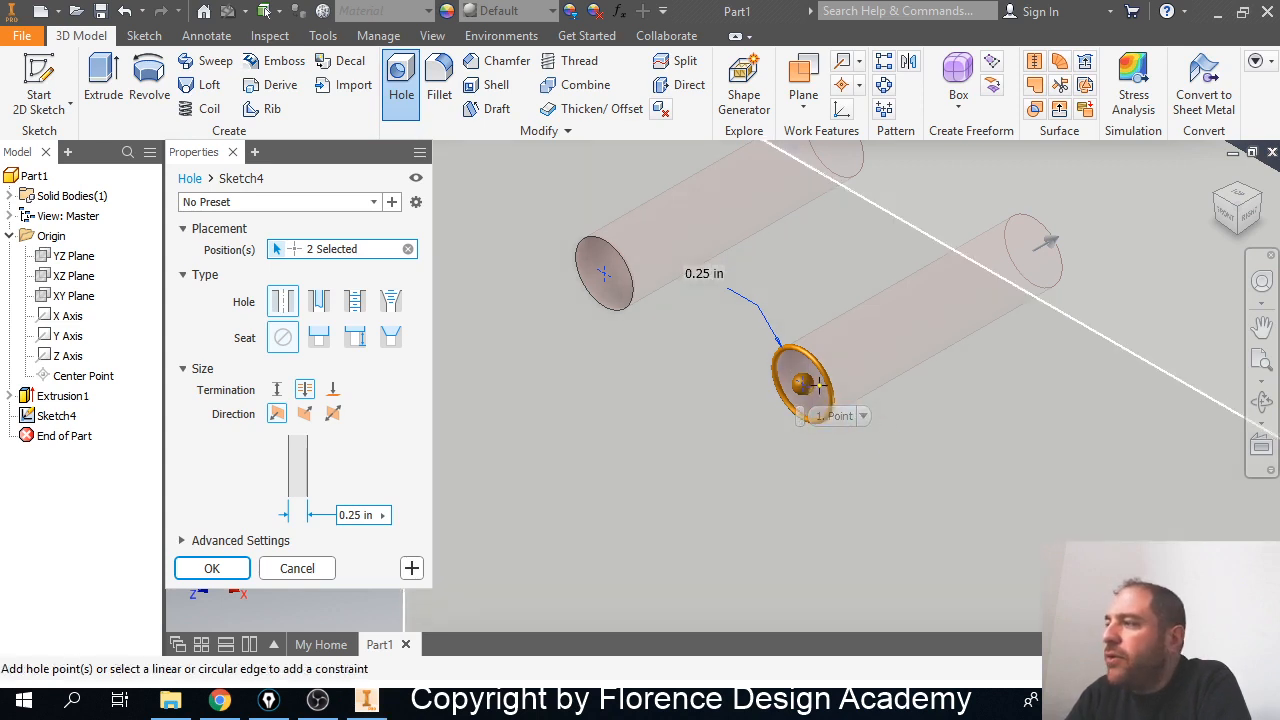
Try the clearance and tapped types on the two holes and switch back to simple holes.
{"action": "left_click", "coordinate": [329, 310]}
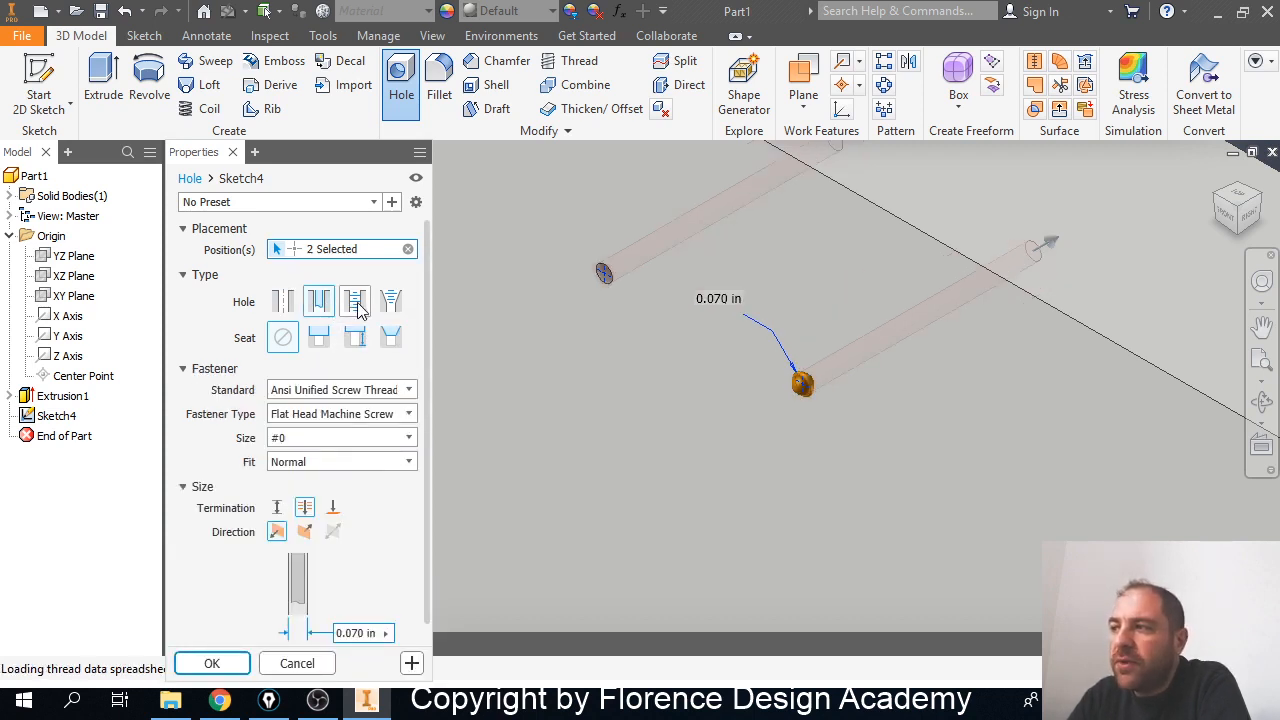
{"action": "left_click", "coordinate": [358, 310]}
{"action": "left_click", "coordinate": [287, 305]}
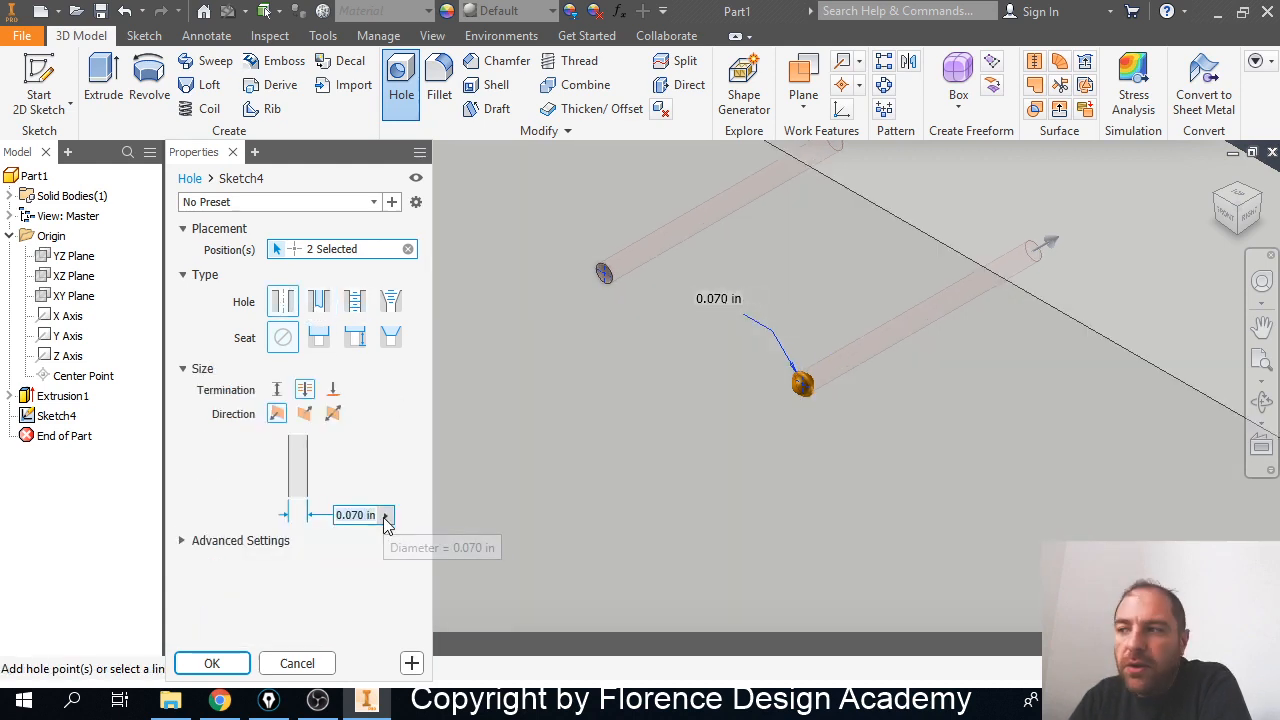
{"action": "left_click", "coordinate": [385, 517]}
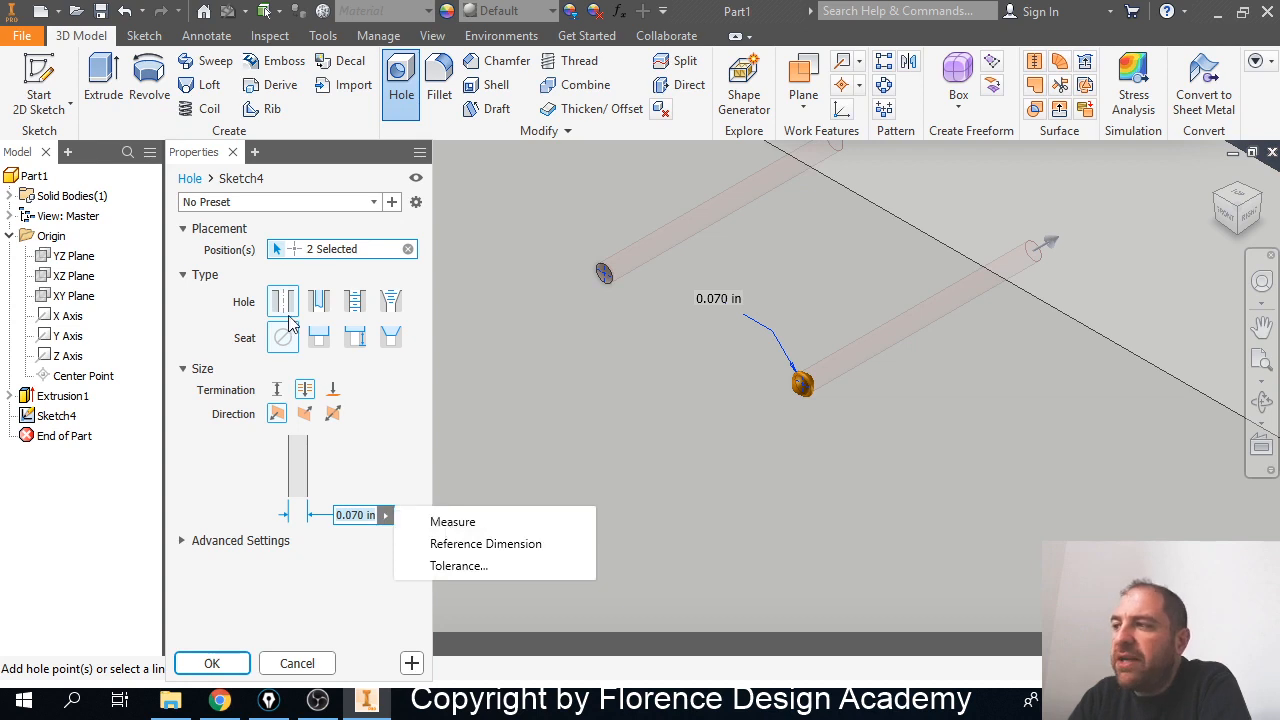
Make both holes clearance holes using the Ansi Metric M Profile standard with size M4.
{"action": "left_click", "coordinate": [320, 306]}
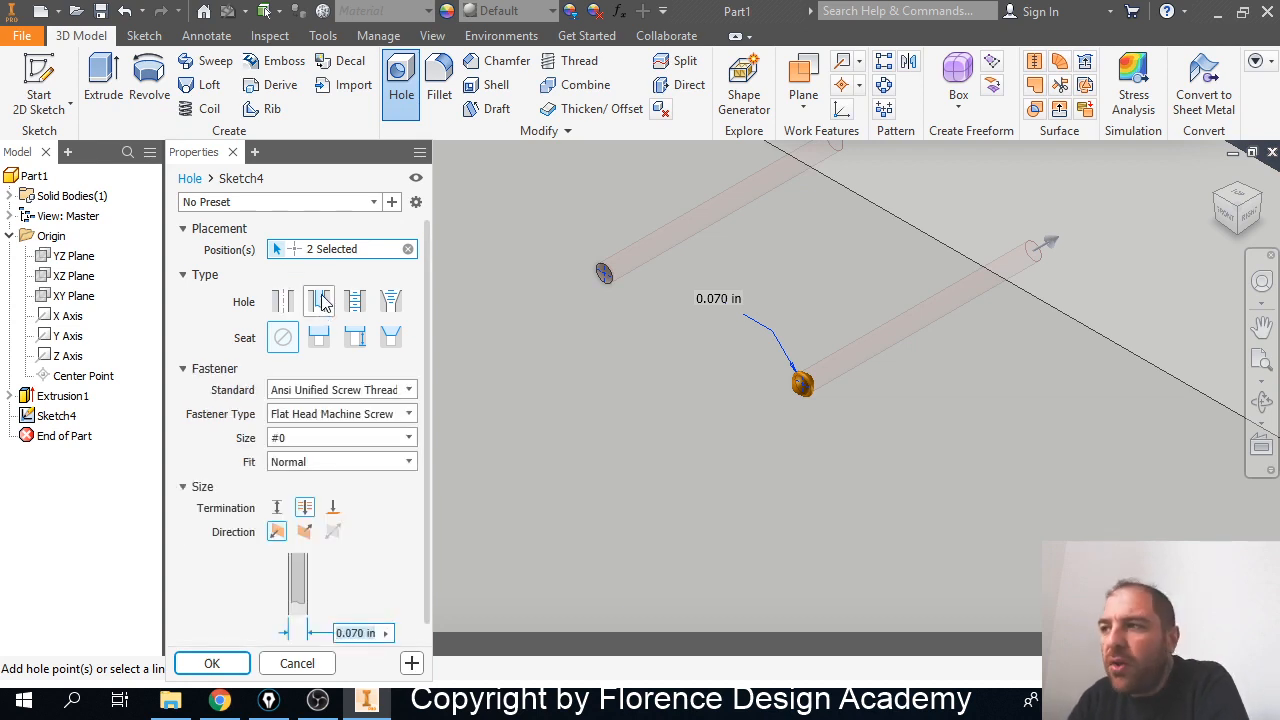
{"action": "left_click", "coordinate": [352, 392]}
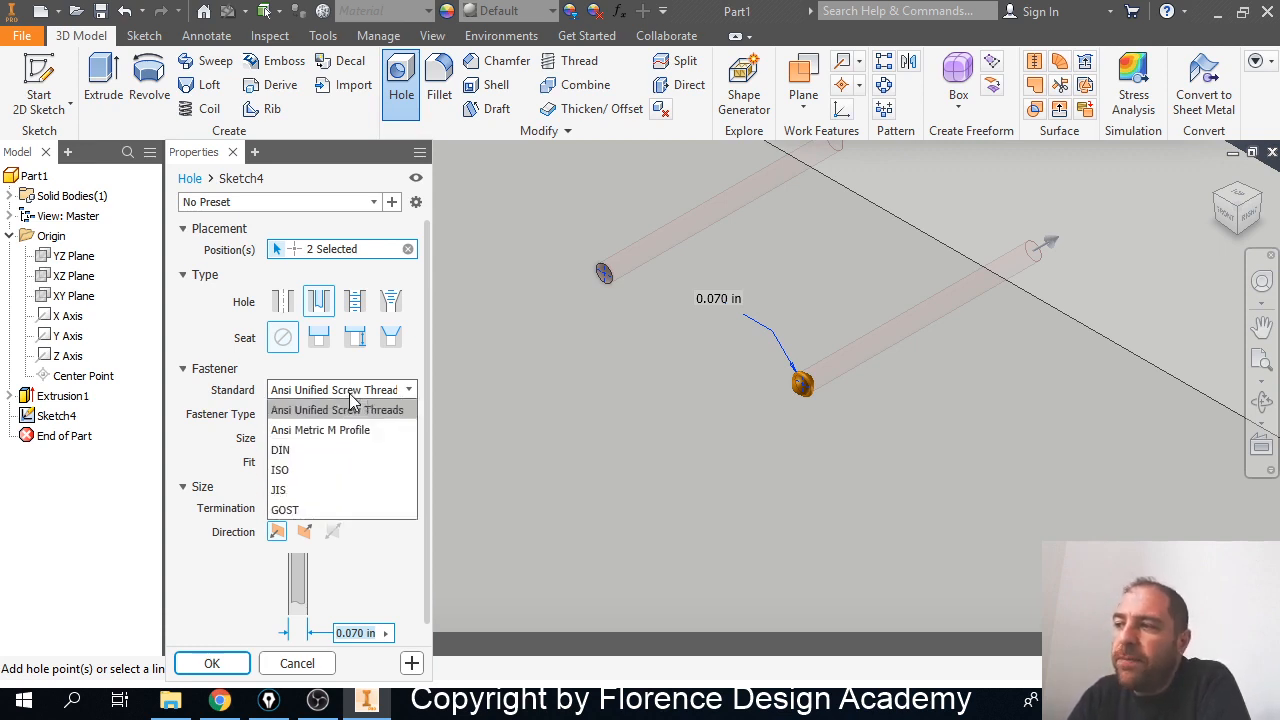
{"action": "left_click", "coordinate": [346, 434]}
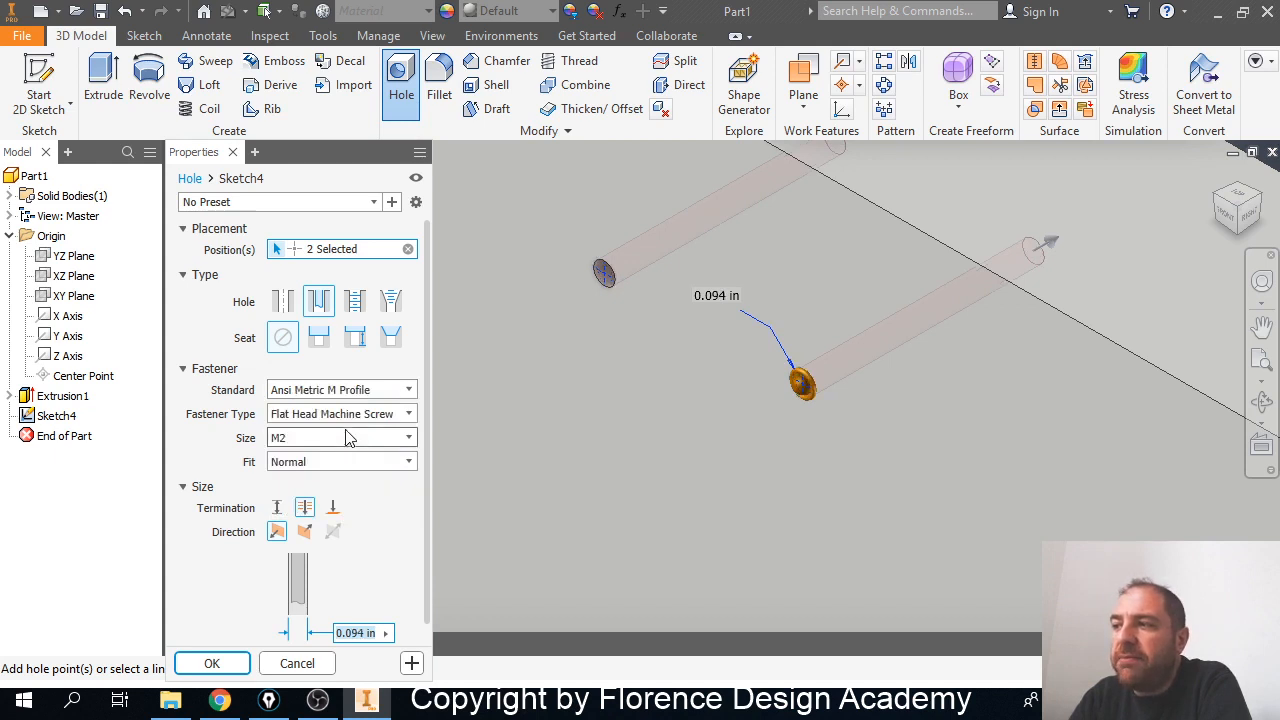
{"action": "left_click", "coordinate": [410, 440]}
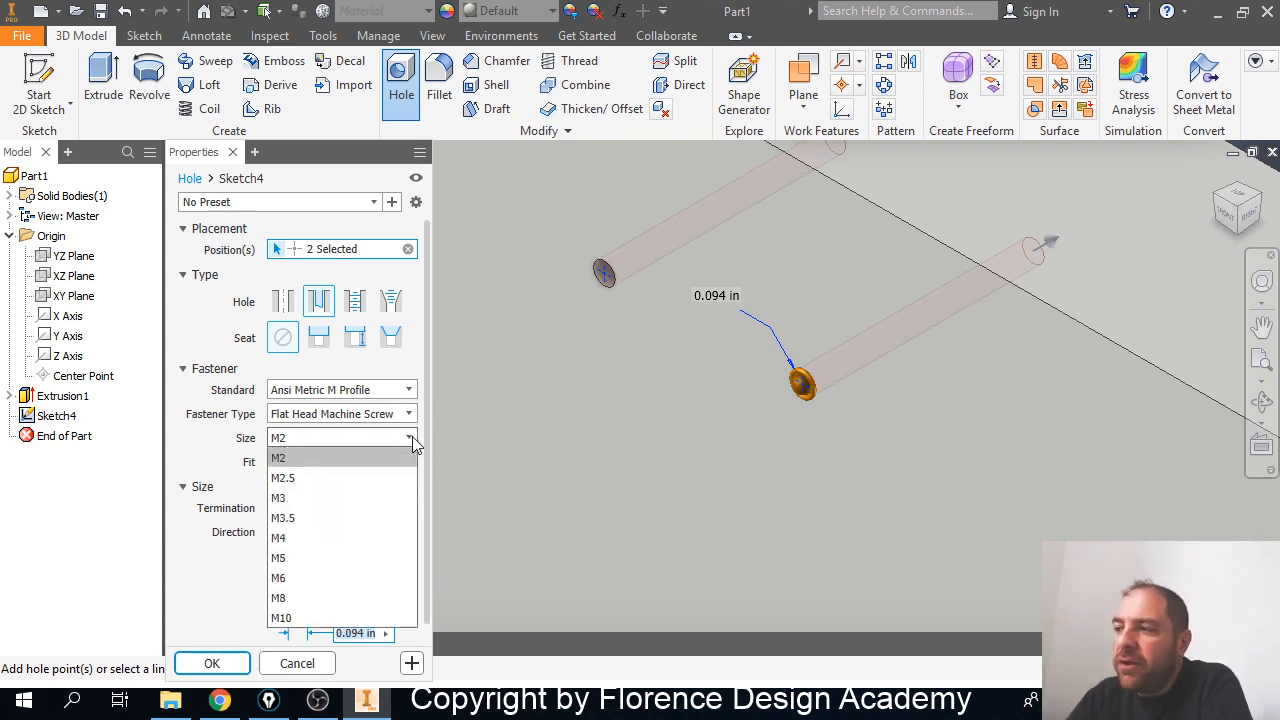
{"action": "left_click", "coordinate": [390, 546]}
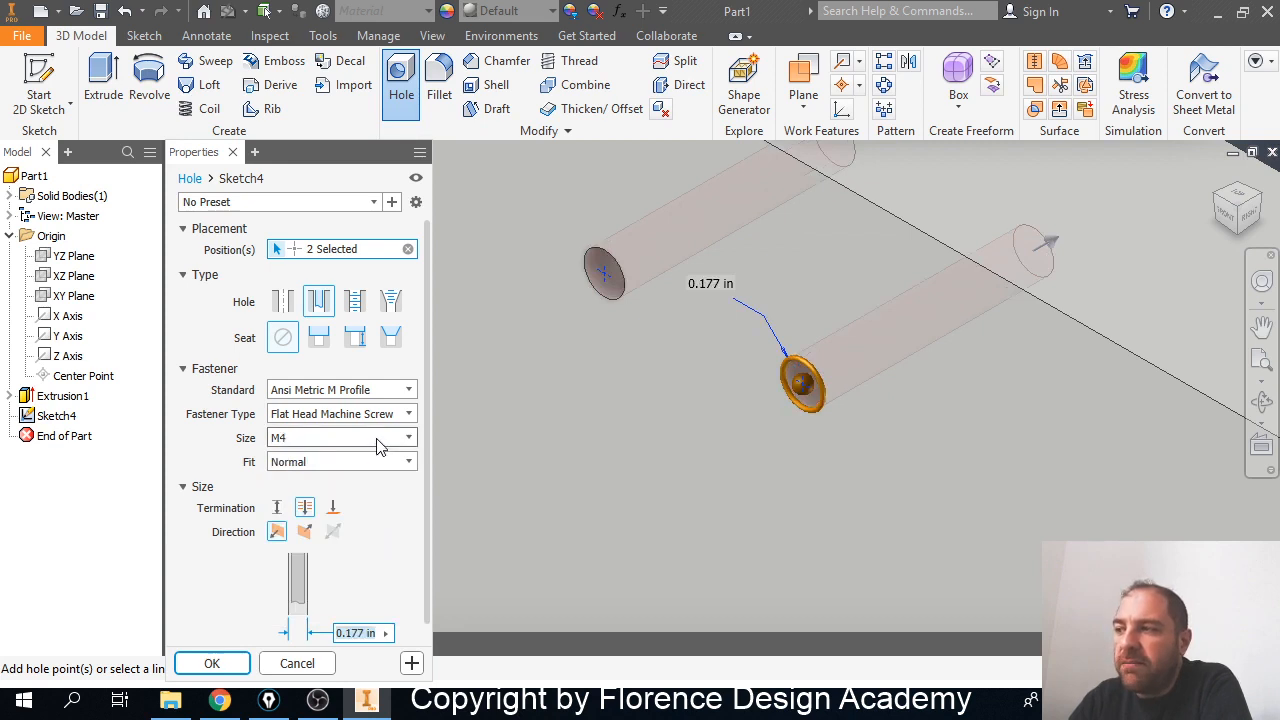
Try Hex Head Bolt and Hex Head Cap Screw as the fastener type, ending with Oval Head Machine Screw.
{"action": "left_click", "coordinate": [409, 414]}
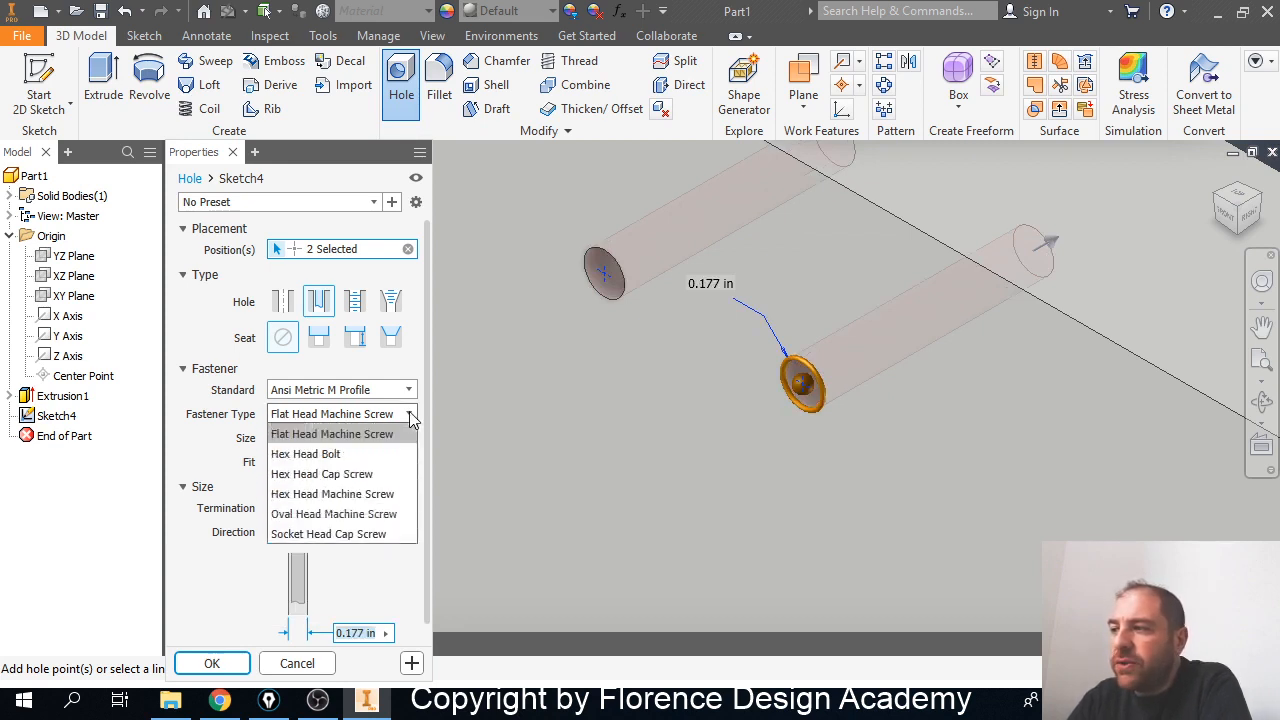
{"action": "left_click", "coordinate": [385, 453]}
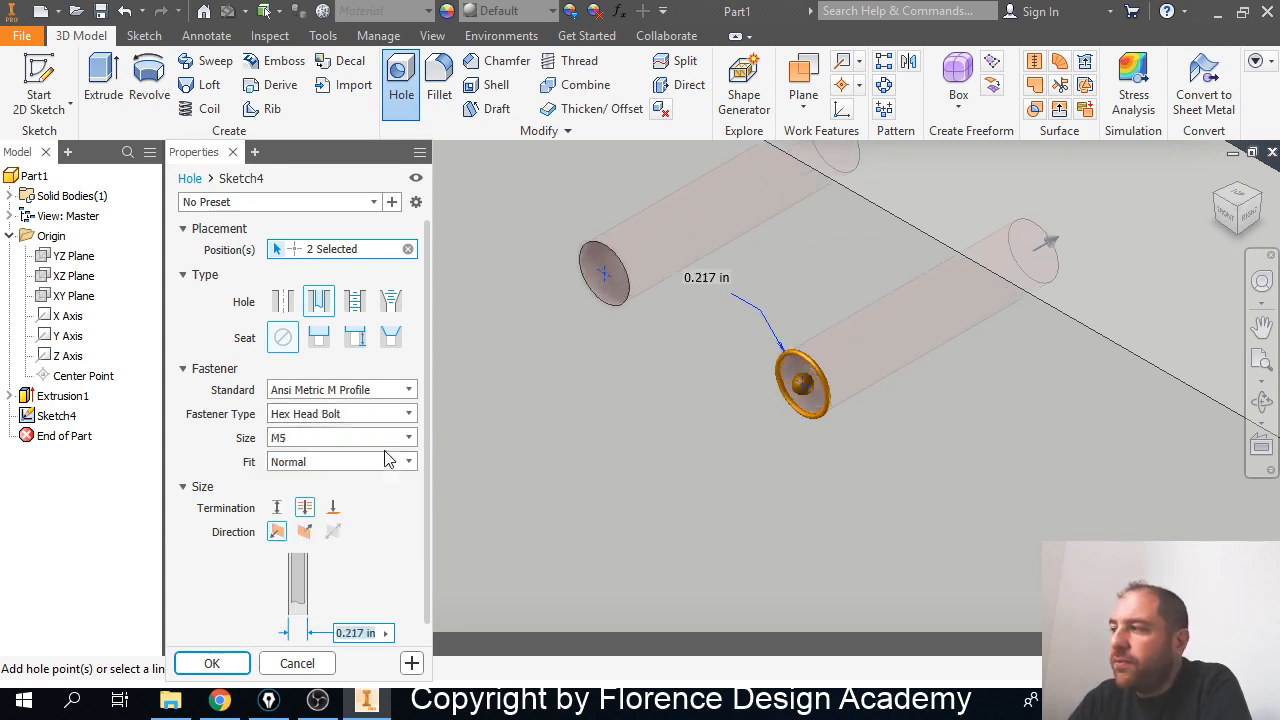
{"action": "left_click", "coordinate": [410, 416]}
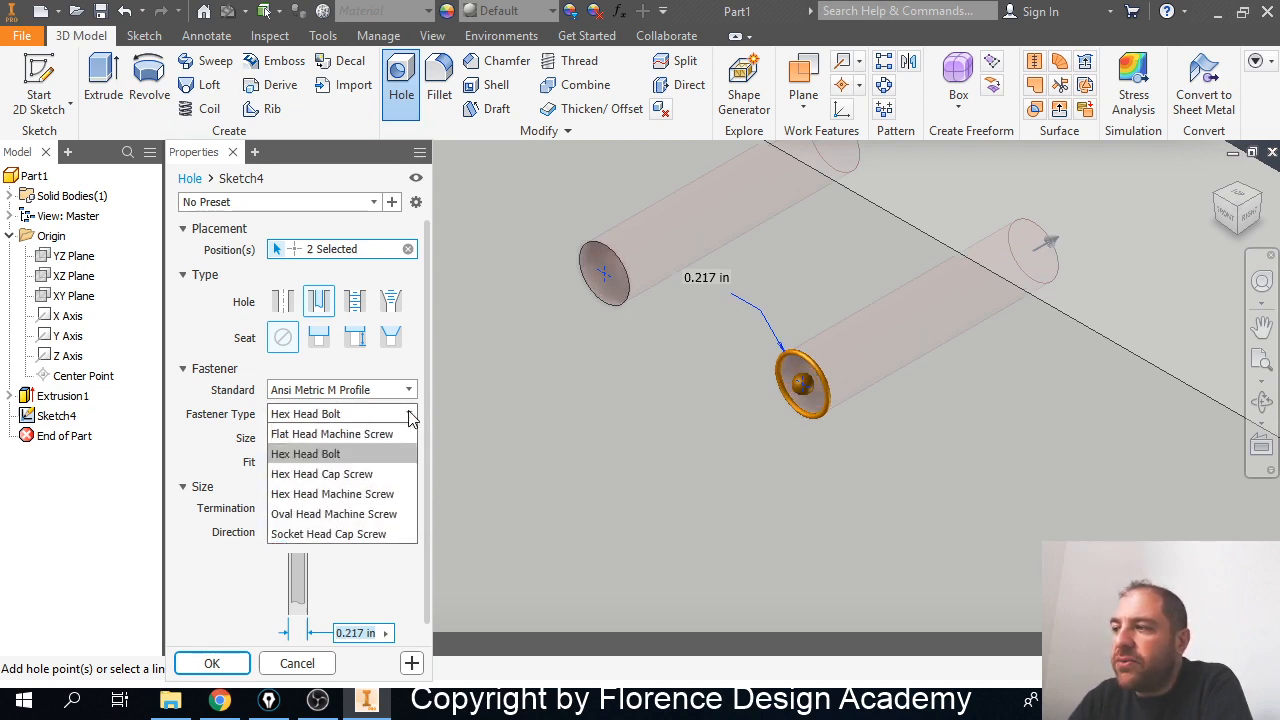
{"action": "left_click", "coordinate": [384, 476]}
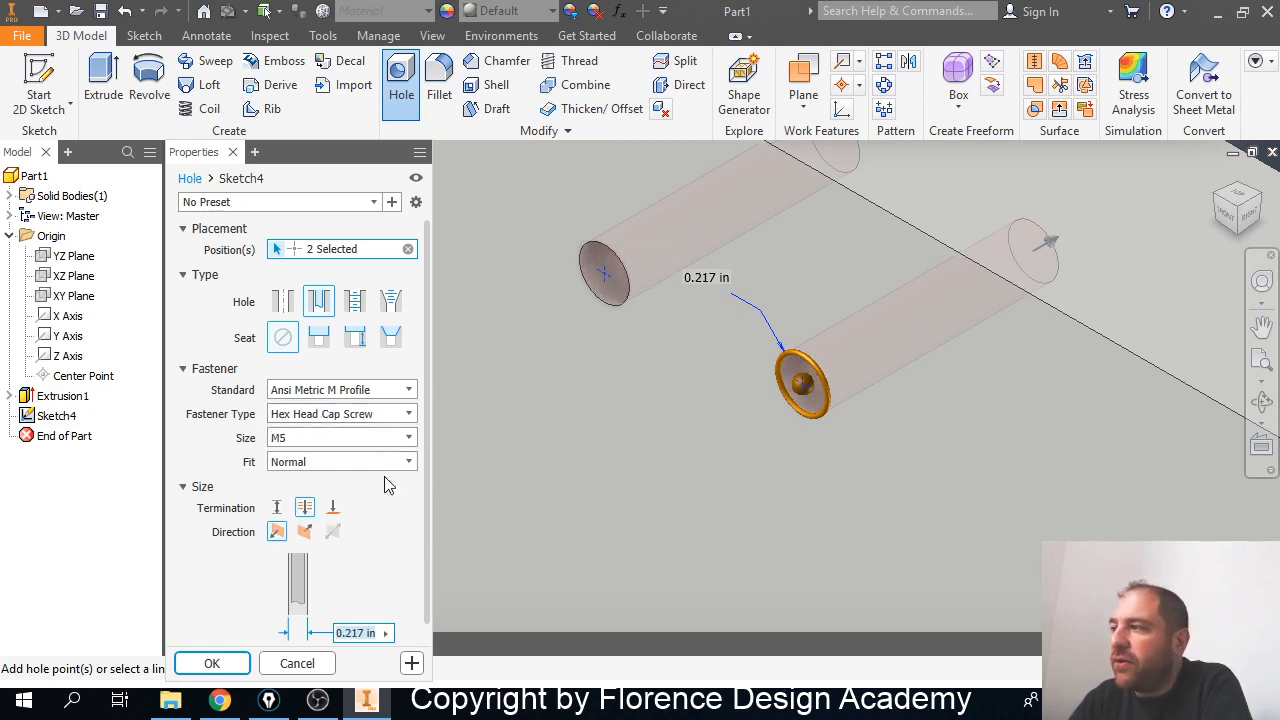
{"action": "left_click", "coordinate": [410, 416]}
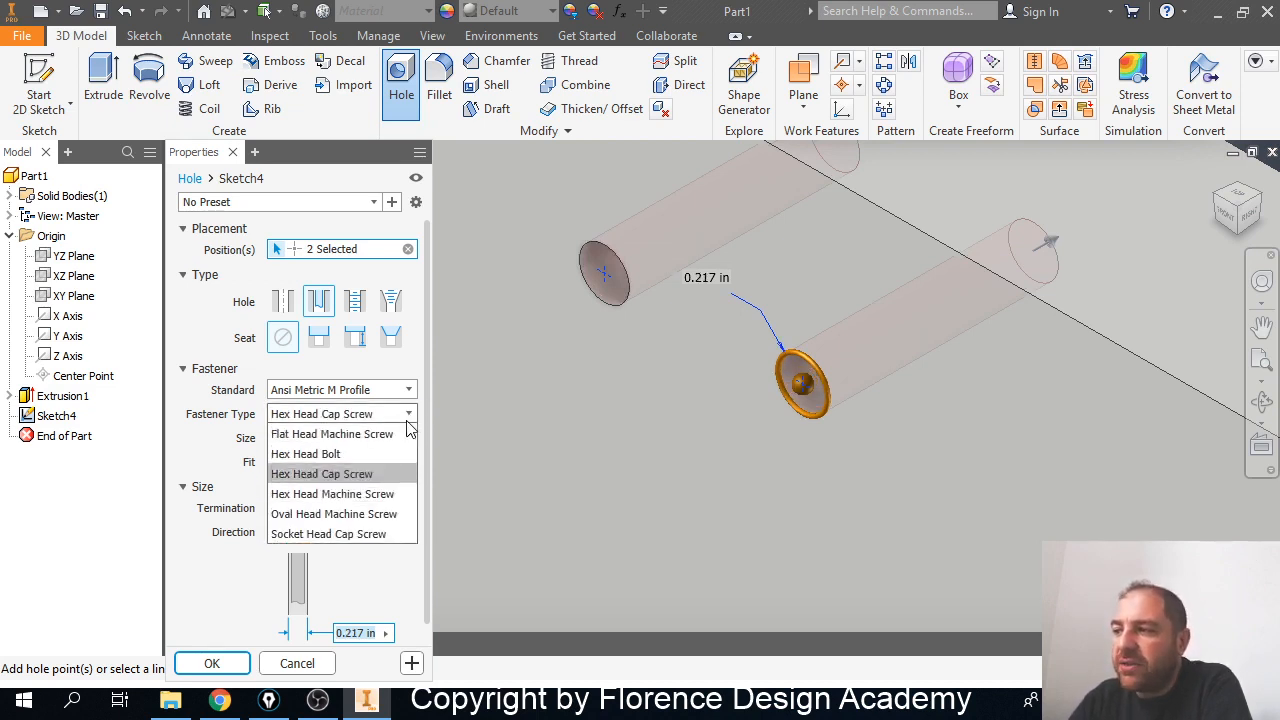
{"action": "left_click", "coordinate": [381, 517]}
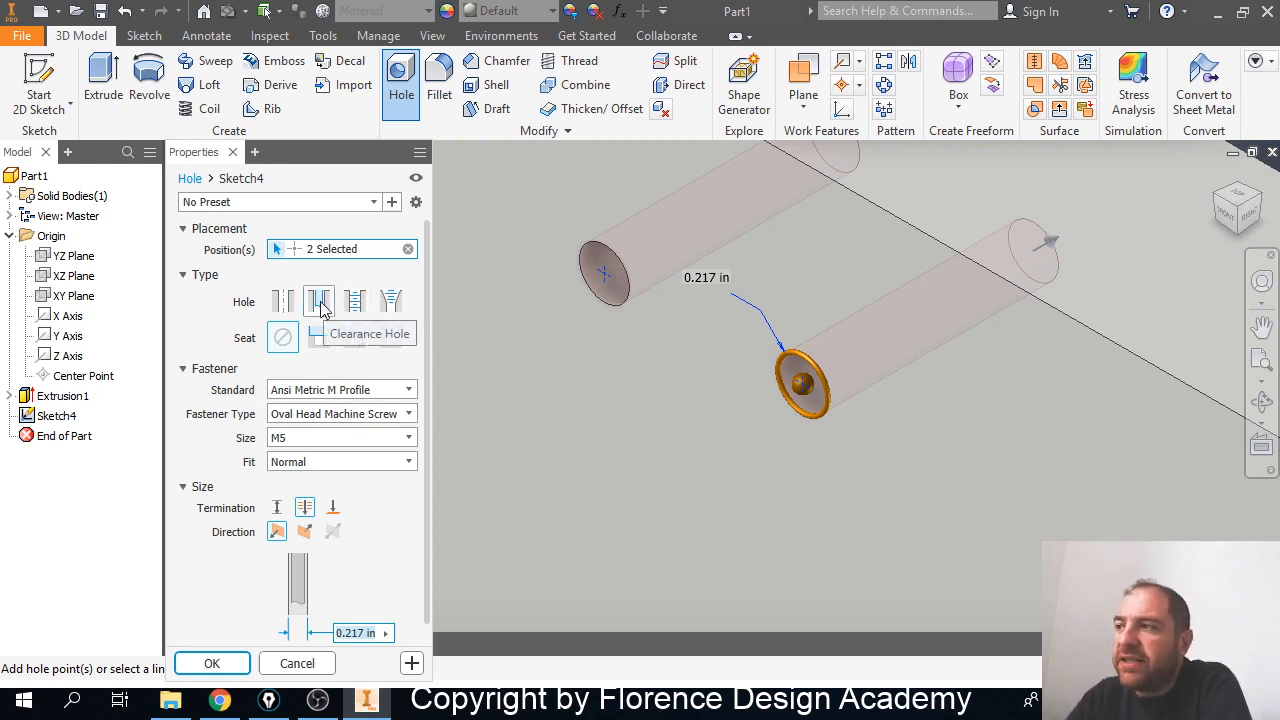
Make both holes taper tapped with a countersink seat, using the ISO Taper Internal thread type in size Rc 1/4.
{"action": "left_click", "coordinate": [392, 303]}
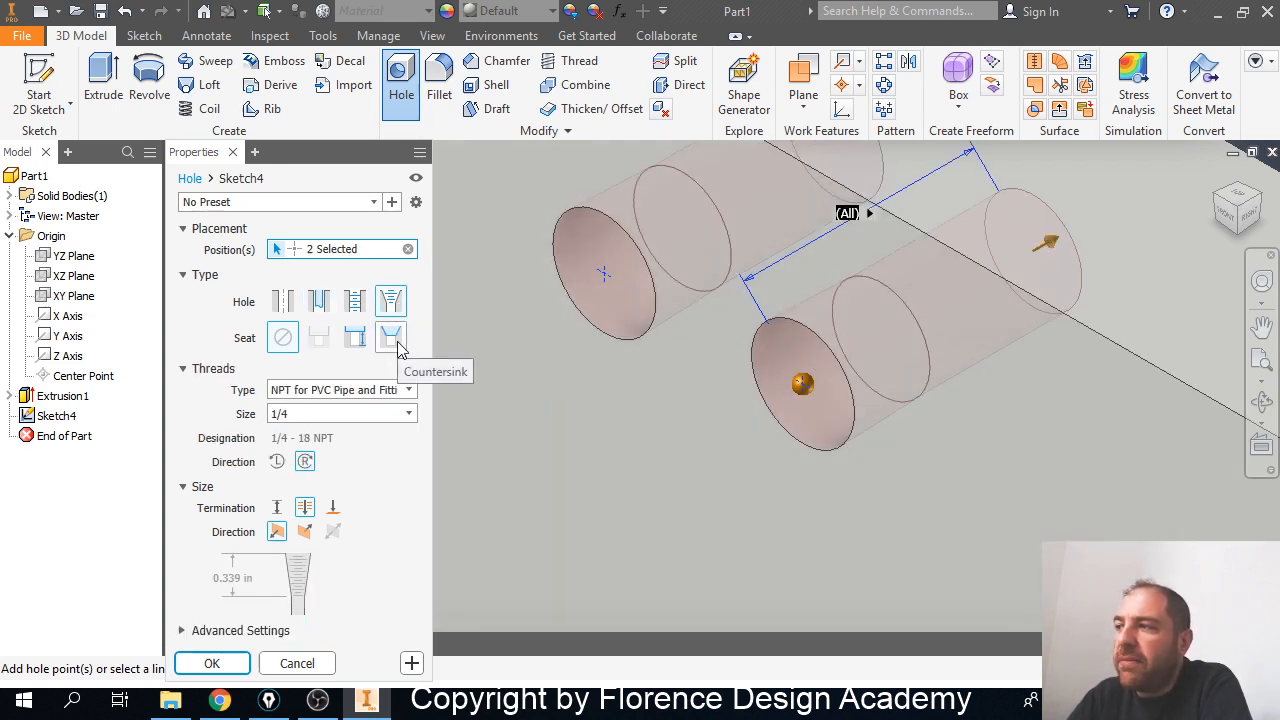
{"action": "left_click", "coordinate": [397, 344]}
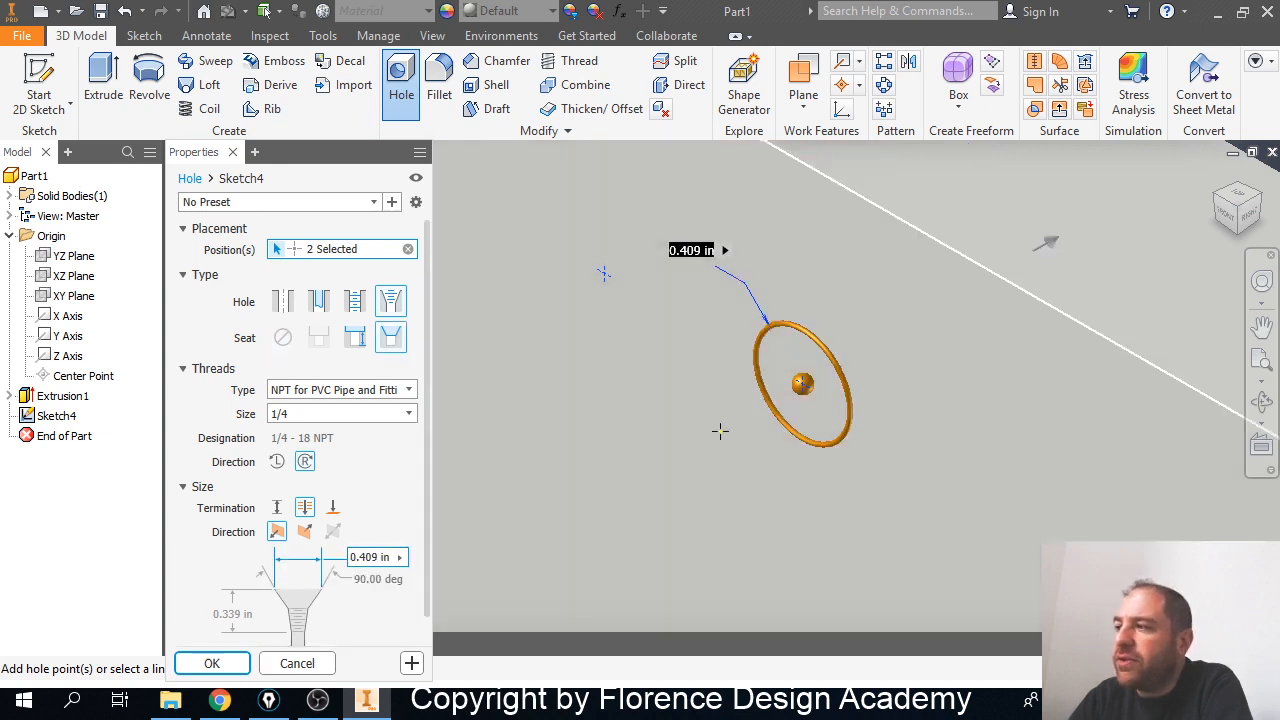
{"action": "left_click", "coordinate": [410, 390]}
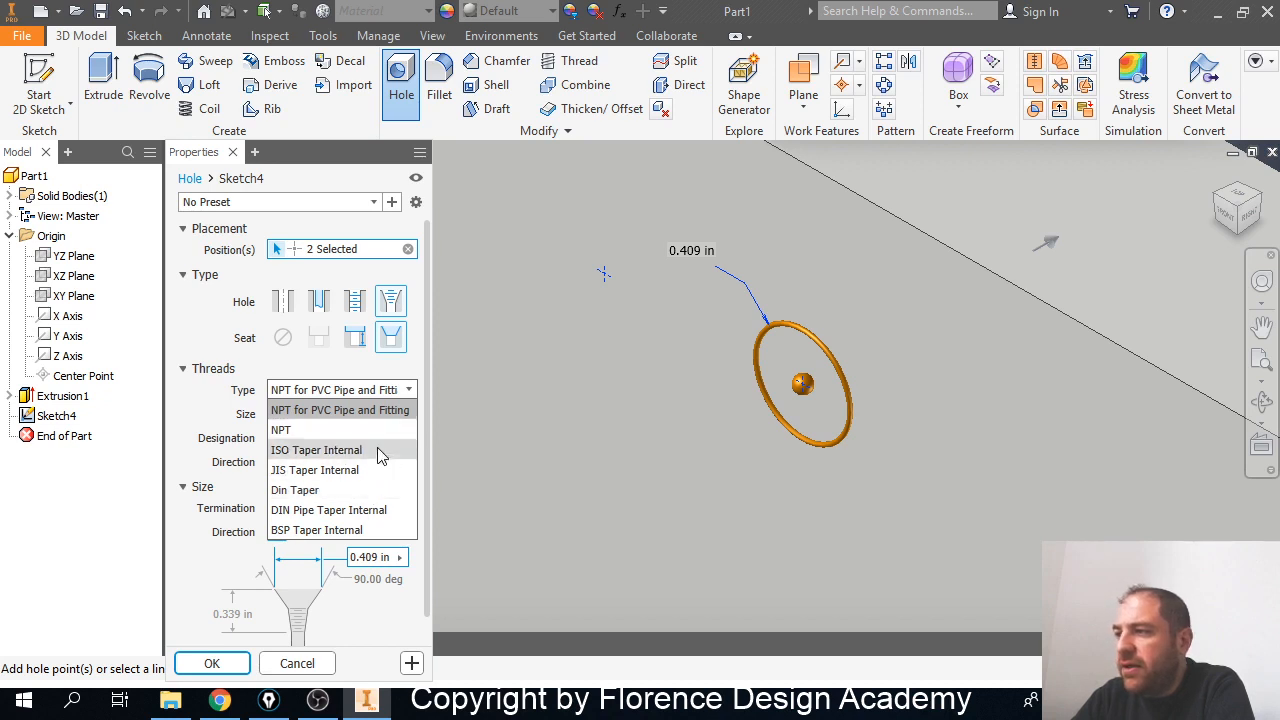
{"action": "left_click", "coordinate": [380, 452]}
{"action": "left_click", "coordinate": [406, 414]}
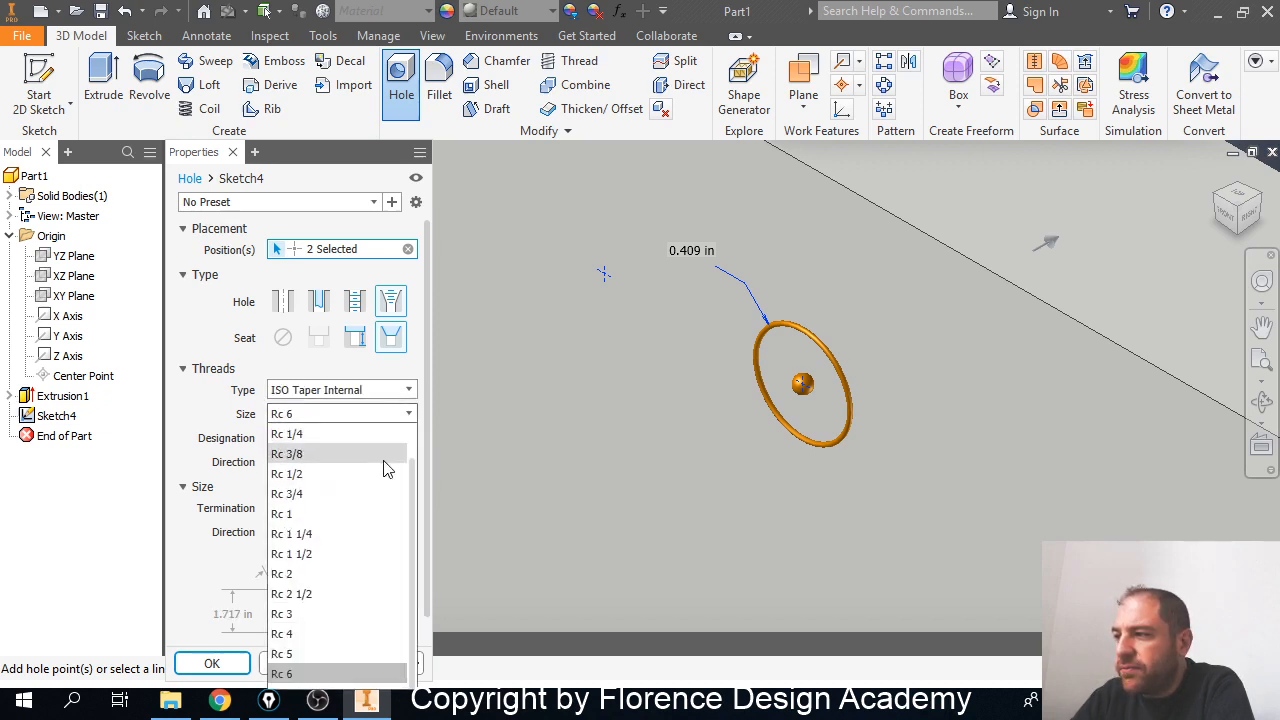
{"action": "left_click", "coordinate": [390, 435]}
{"action": "scroll", "coordinate": [398, 470], "scroll_direction": "down", "scroll_amount": 1}
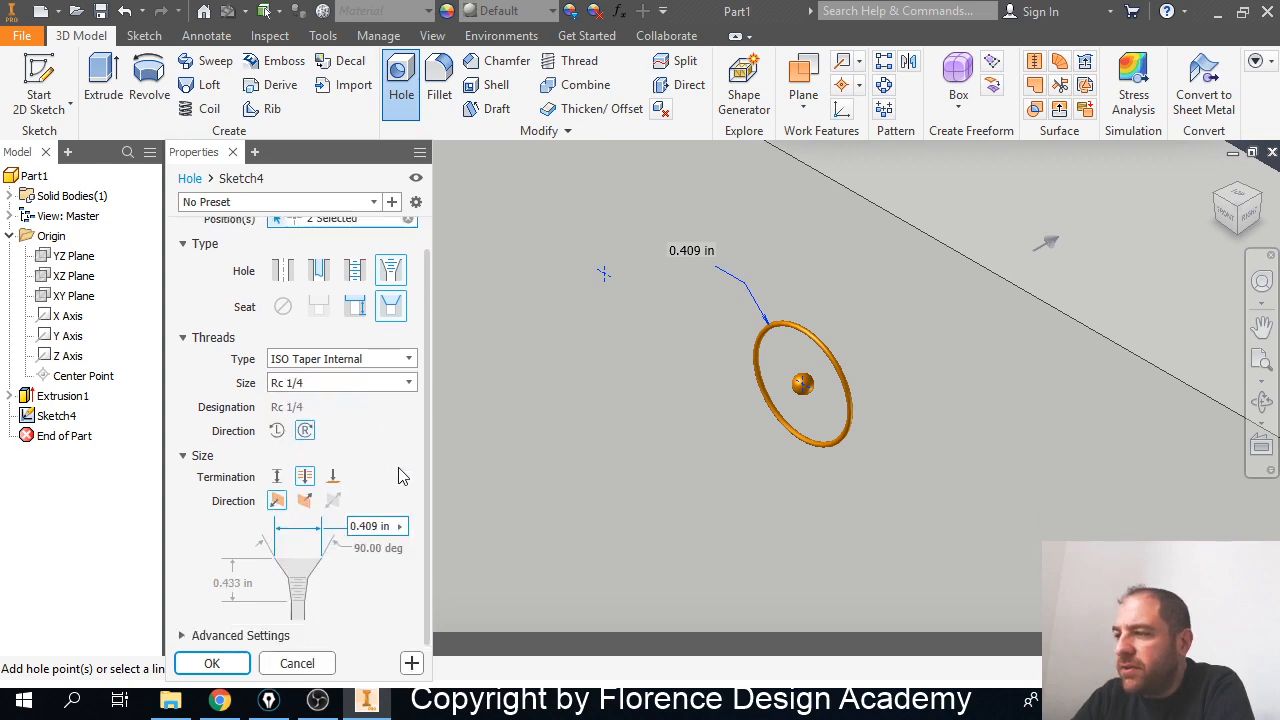
Try a spotface seat on the two taper tapped holes and switch their hole type to tapped.
{"action": "scroll", "coordinate": [791, 430], "scroll_direction": "down", "scroll_amount": 5}
{"action": "scroll", "coordinate": [762, 435], "scroll_direction": "up", "scroll_amount": 5}
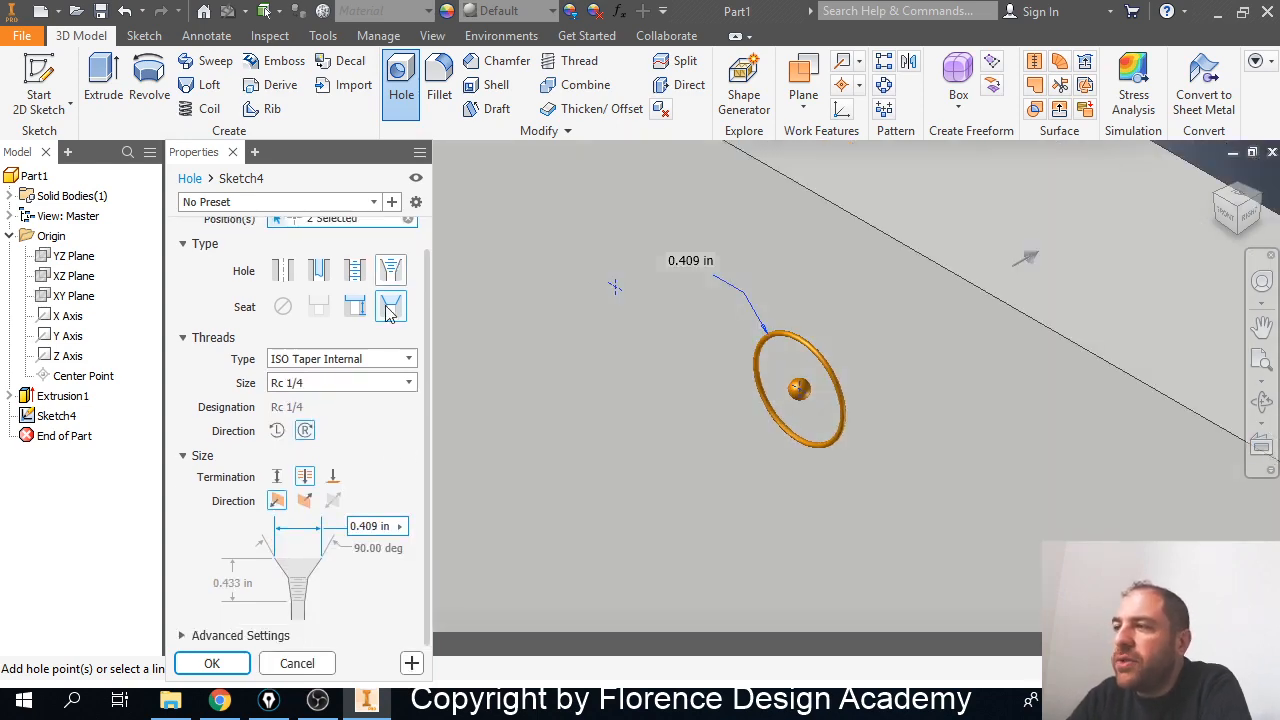
{"action": "scroll", "coordinate": [390, 315], "scroll_direction": "up", "scroll_amount": 1}
{"action": "left_click", "coordinate": [362, 335]}
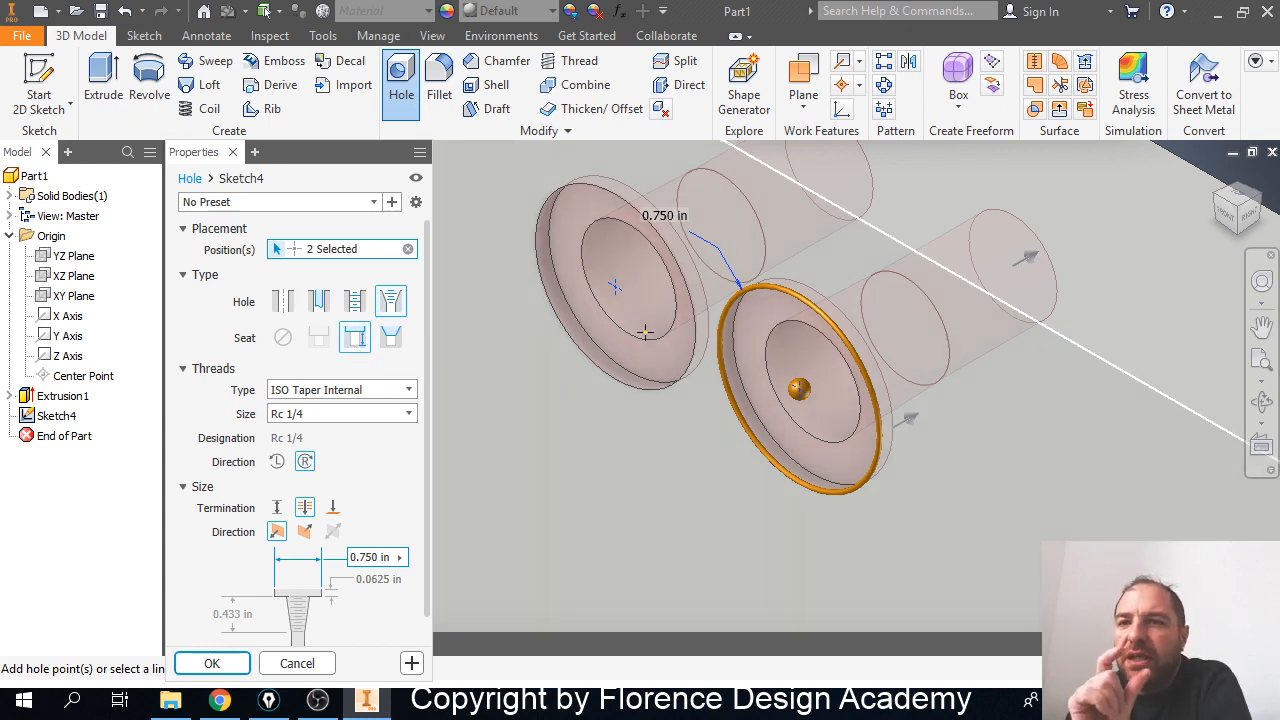
{"action": "mouse_move", "coordinate": [677, 364]}
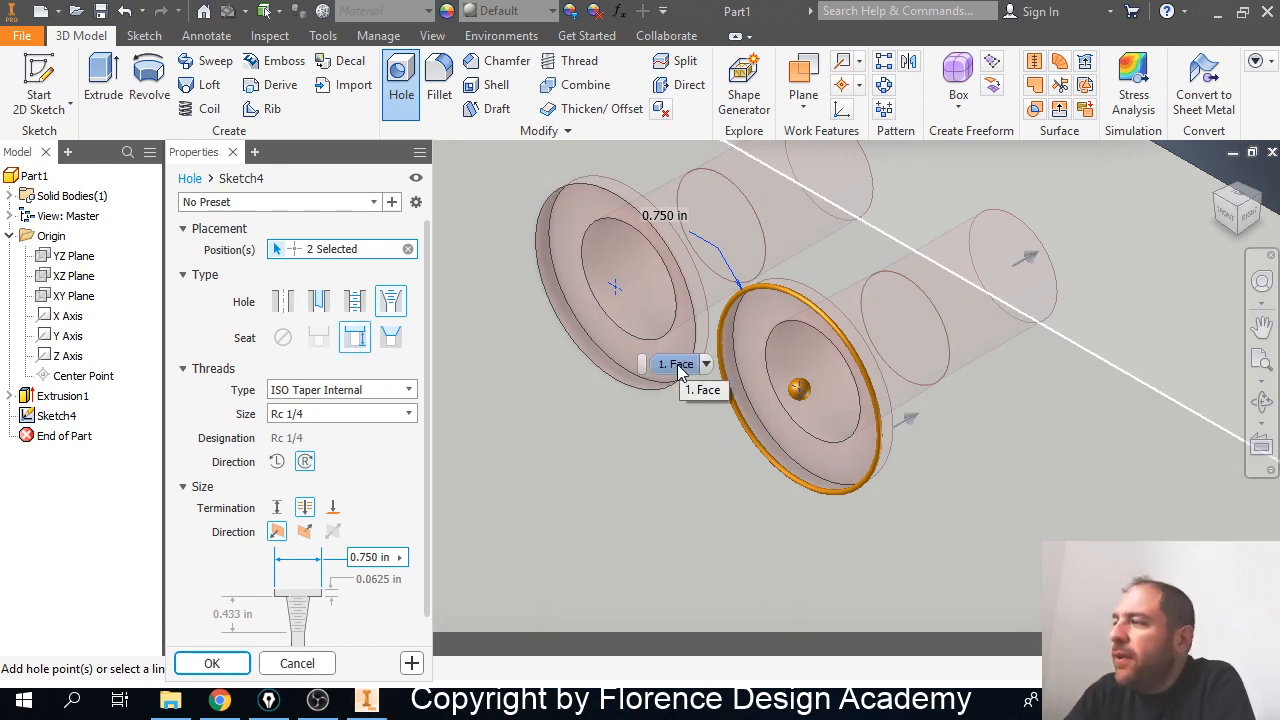
{"action": "left_click", "coordinate": [360, 305]}
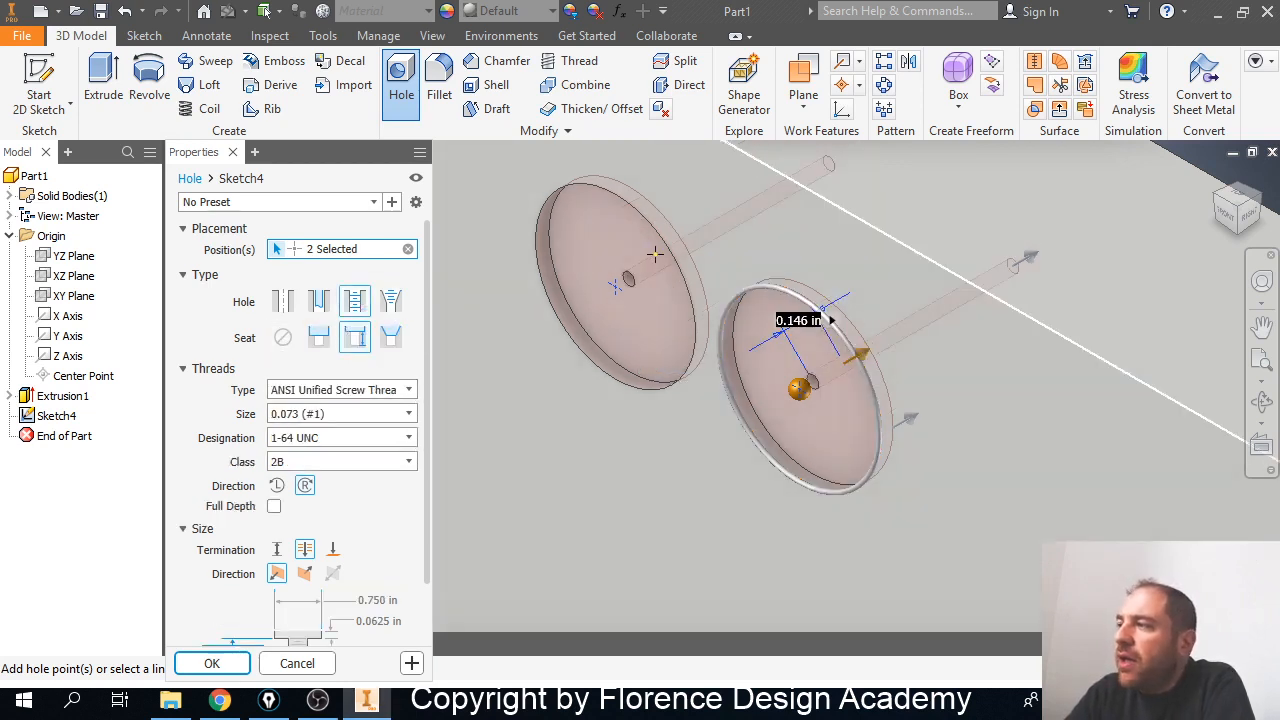
{"action": "left_click", "coordinate": [401, 306]}
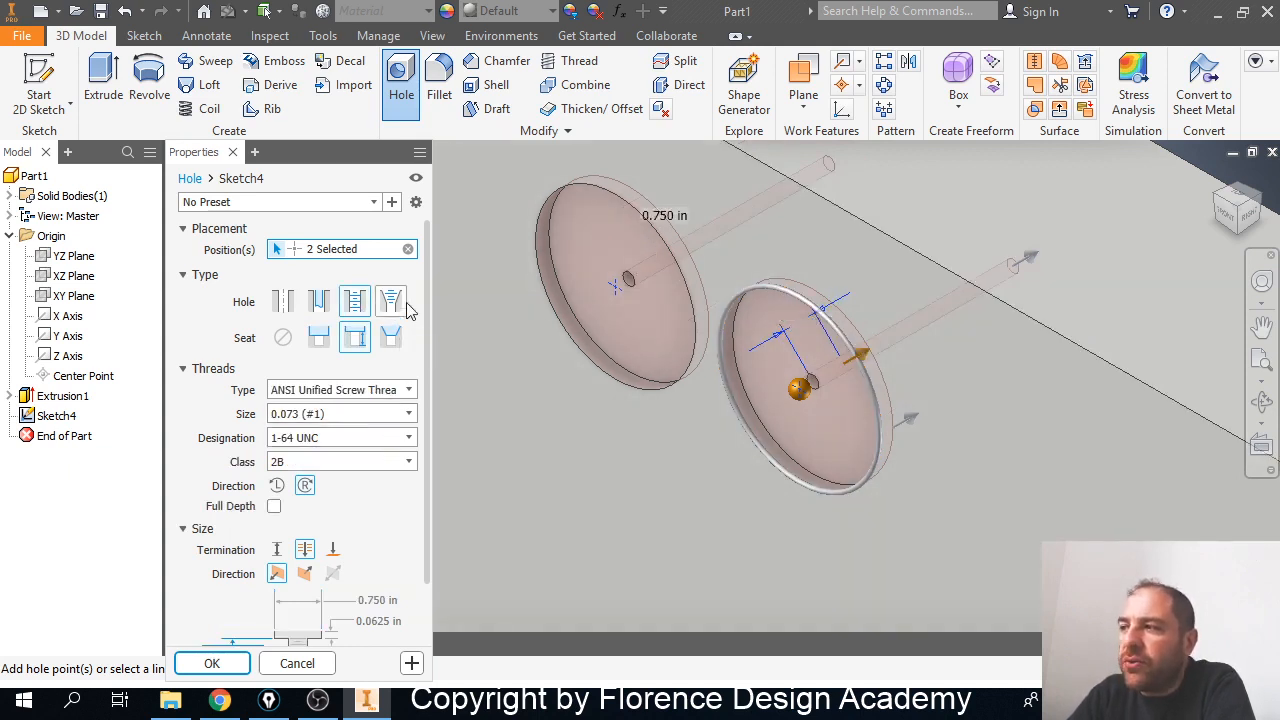
Make both holes clearance holes with a counterbore seat for Ansi Metric M Profile M5 Hex Head Bolts and create the feature.
{"action": "left_click", "coordinate": [322, 308]}
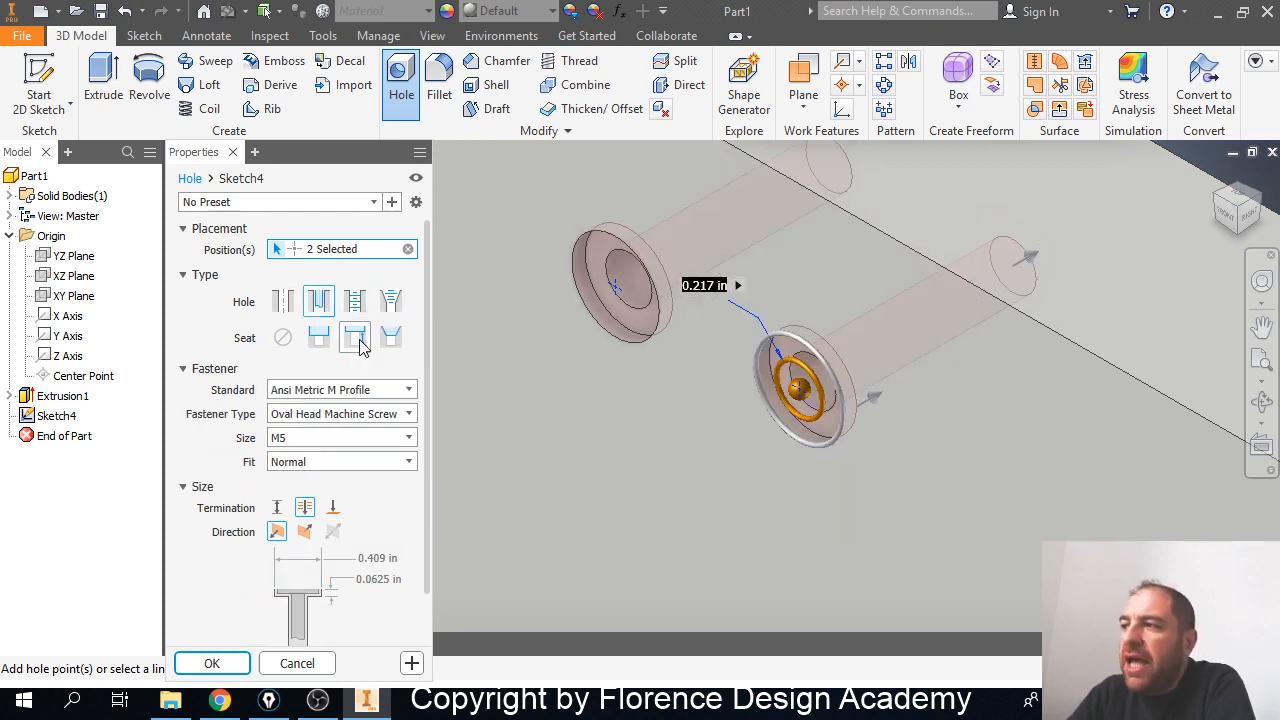
{"action": "left_click", "coordinate": [323, 343]}
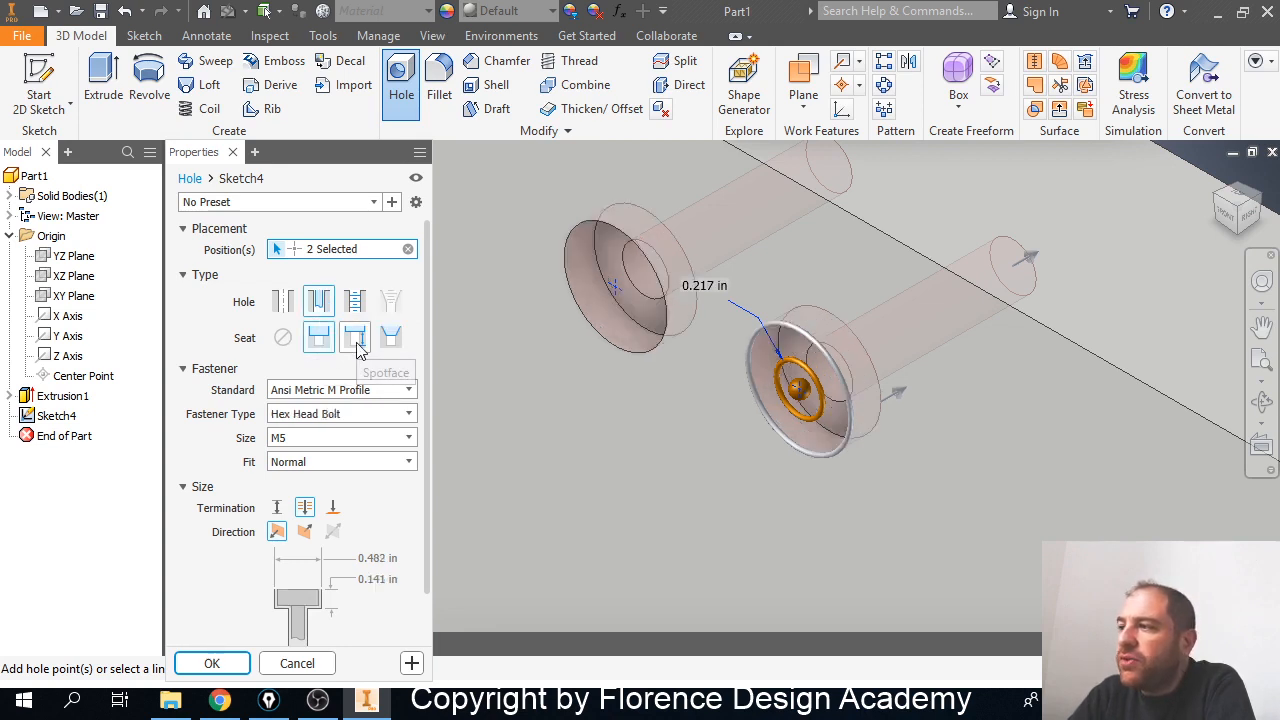
{"action": "left_click", "coordinate": [356, 345]}
{"action": "left_click", "coordinate": [324, 346]}
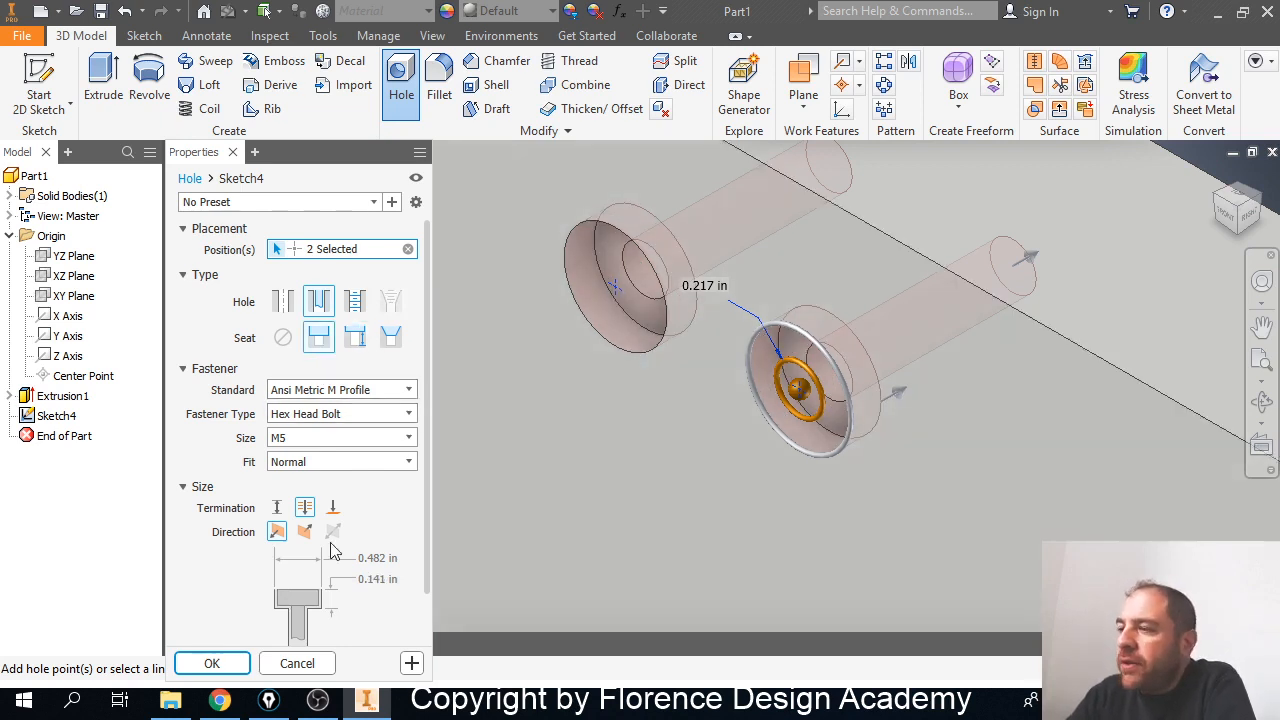
{"action": "left_click", "coordinate": [228, 667]}
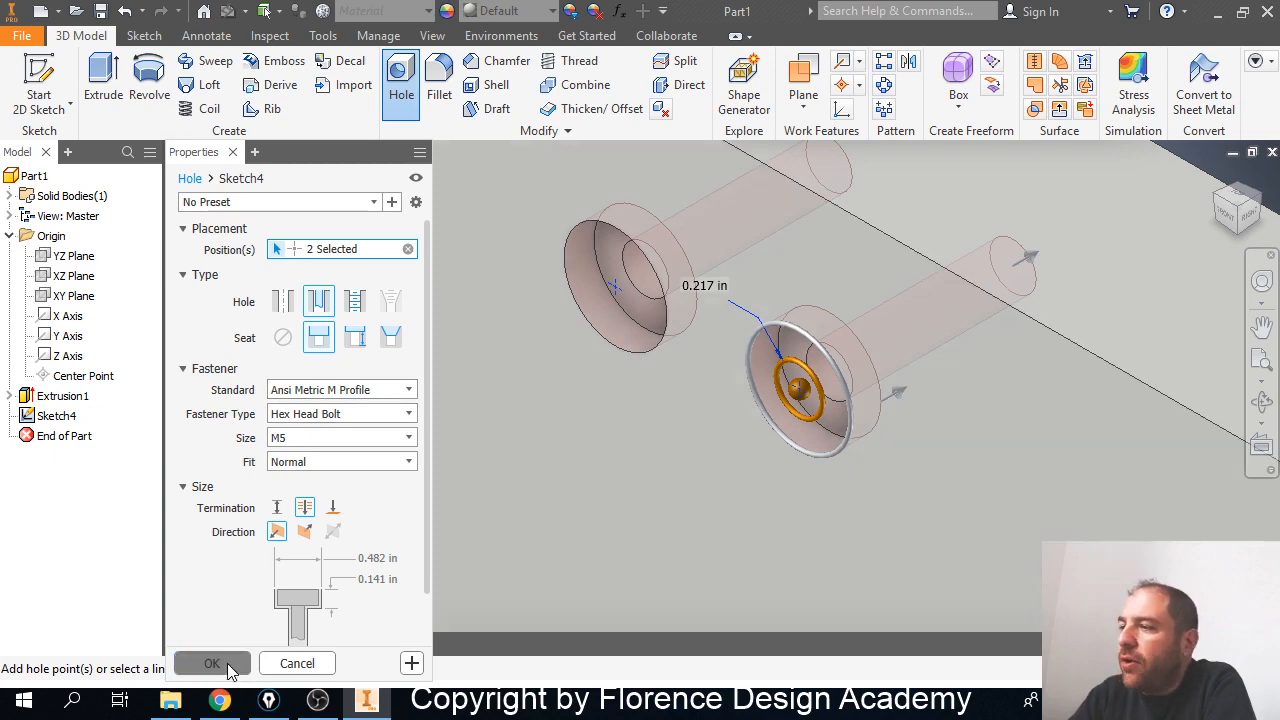
{"action": "scroll", "coordinate": [665, 303], "scroll_direction": "up", "scroll_amount": 3}
{"action": "scroll", "coordinate": [660, 320], "scroll_direction": "down", "scroll_amount": 5}
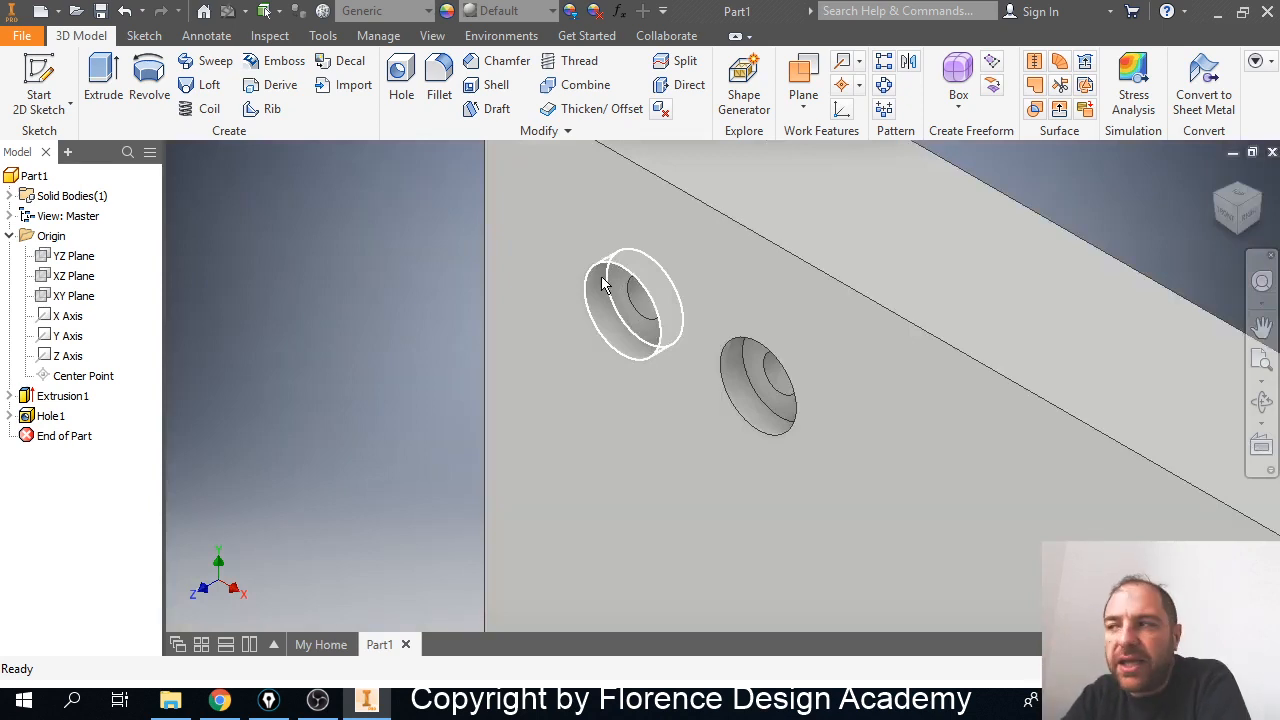
{"action": "mouse_move", "coordinate": [632, 308]}
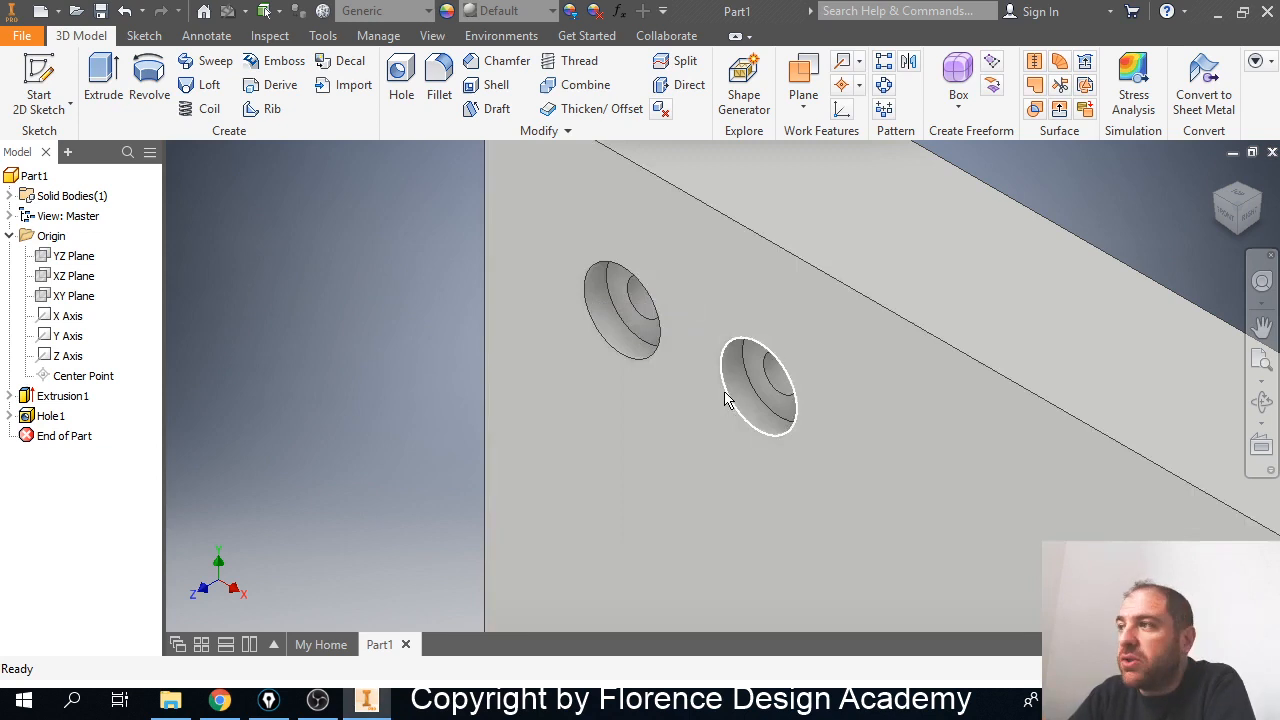
Edit the hole feature to use the Hex Head Cap Screw fastener type in size M10.
{"action": "left_click", "coordinate": [9, 416]}
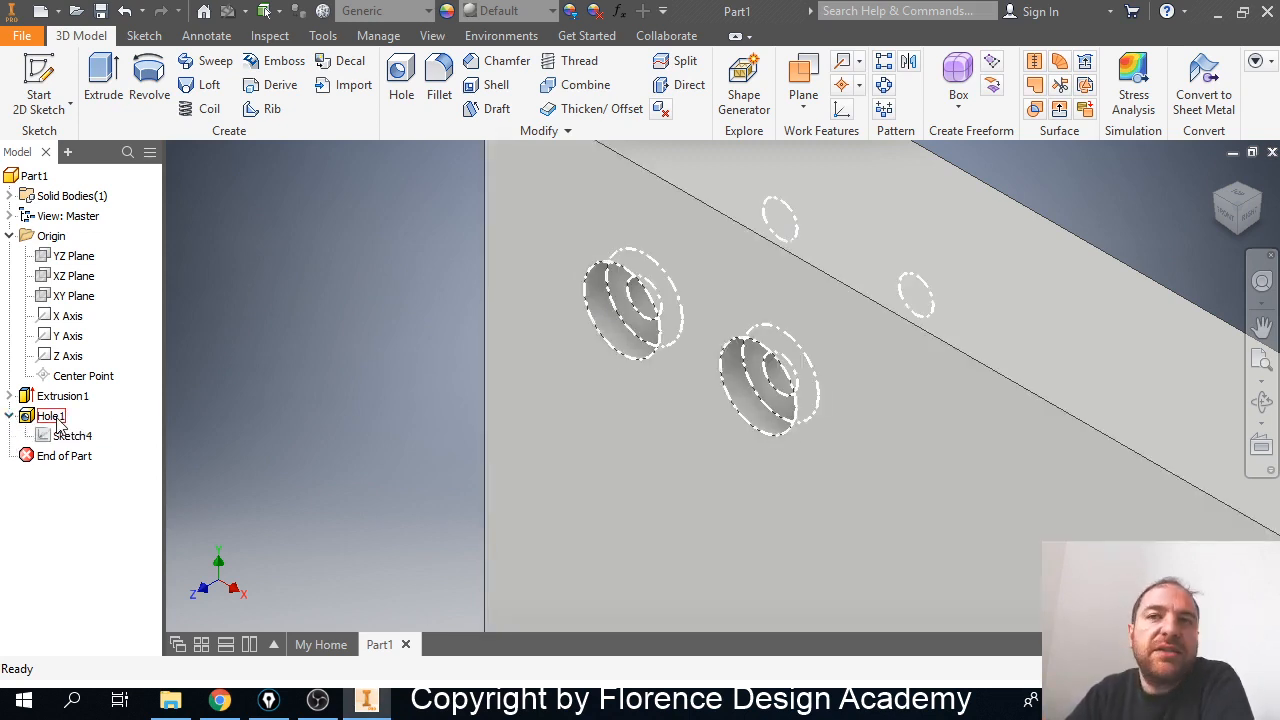
{"action": "double_click", "coordinate": [56, 421]}
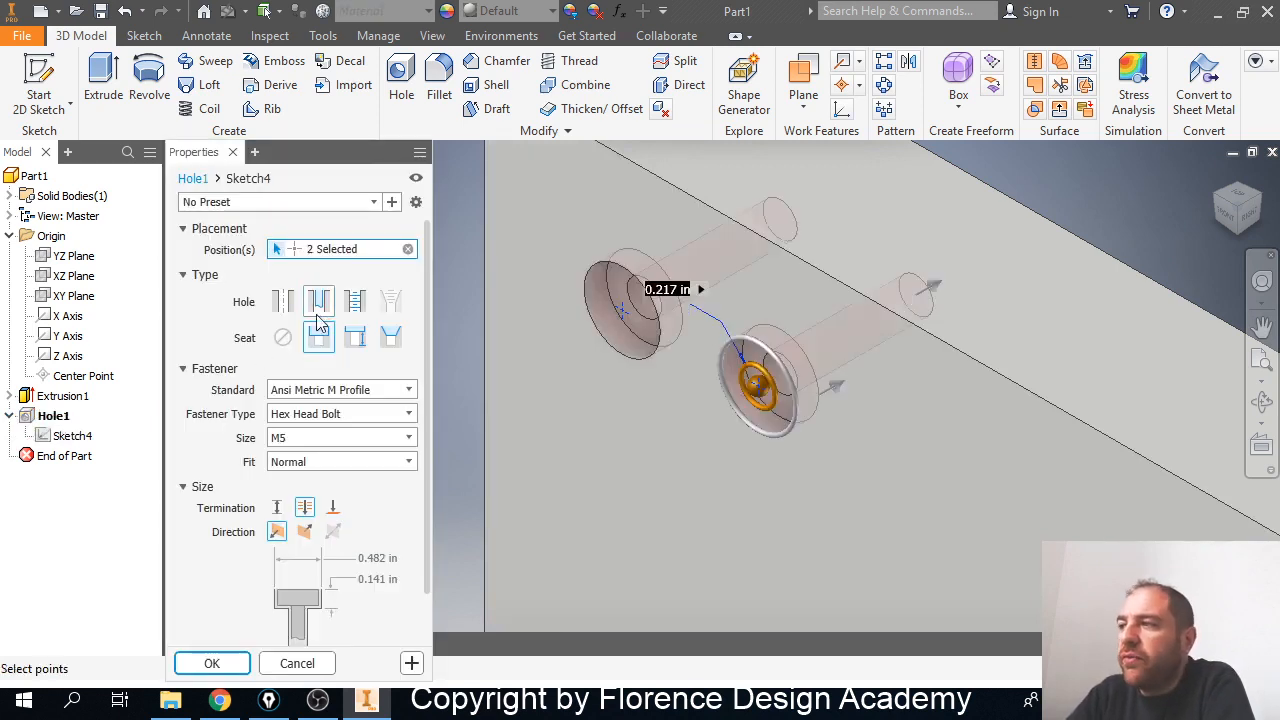
{"action": "left_click", "coordinate": [409, 413]}
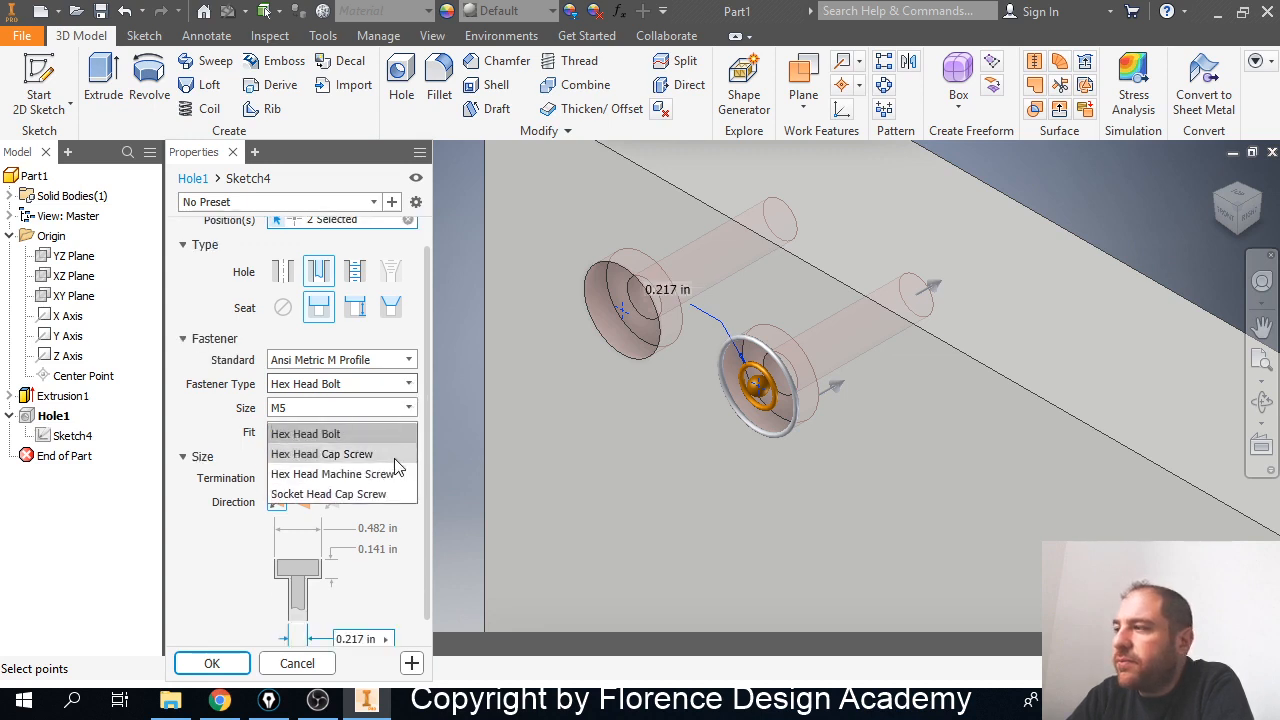
{"action": "left_click", "coordinate": [395, 460]}
{"action": "left_click", "coordinate": [409, 408]}
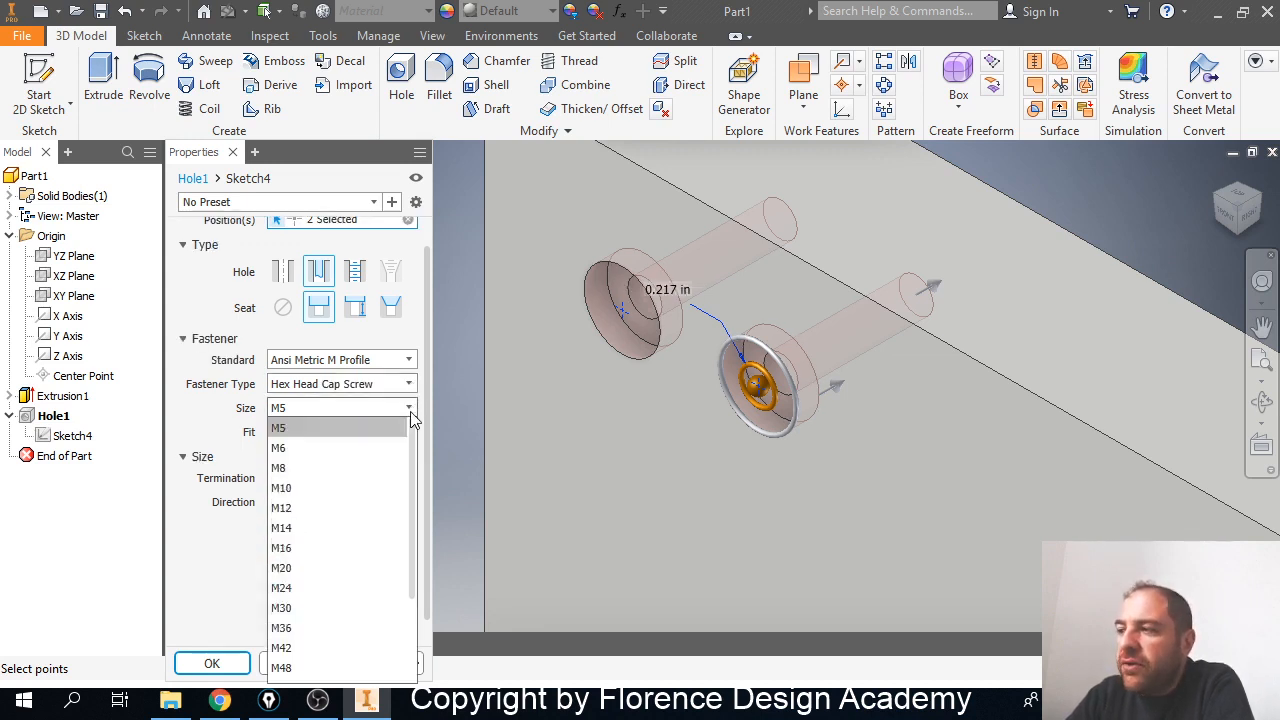
{"action": "left_click", "coordinate": [383, 487]}
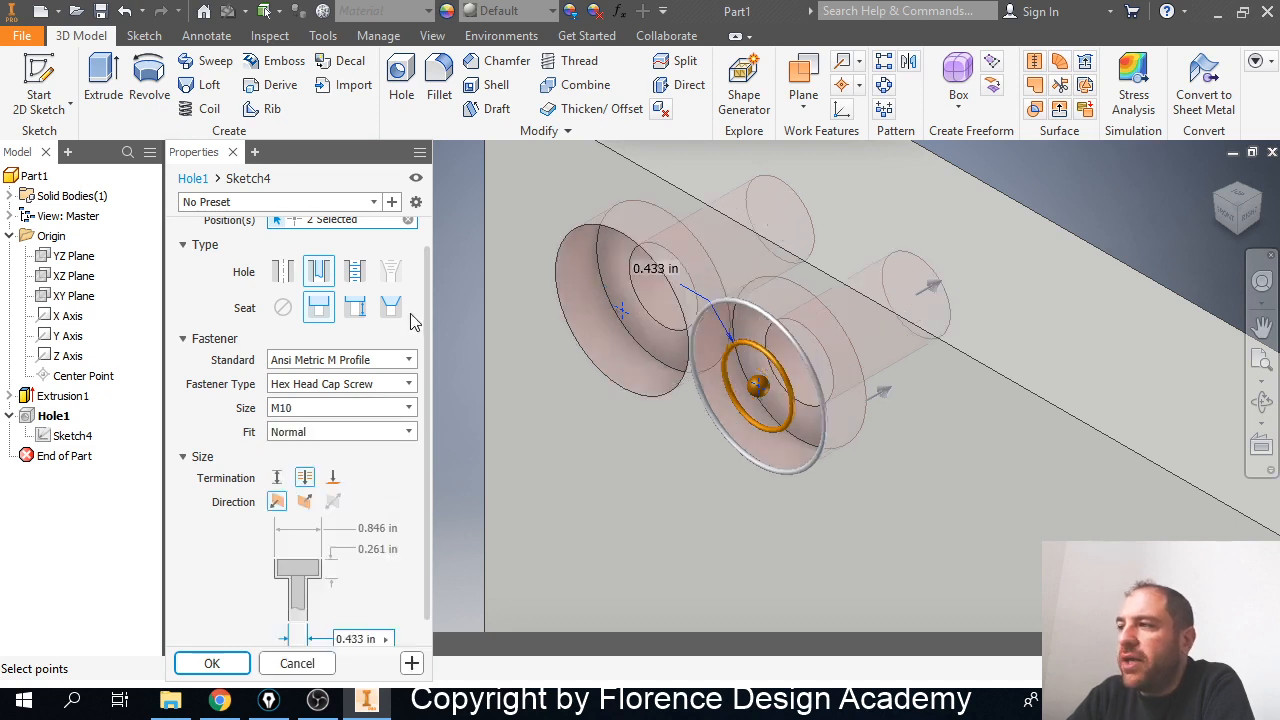
{"action": "scroll", "coordinate": [345, 500], "scroll_direction": "down", "scroll_amount": 1}
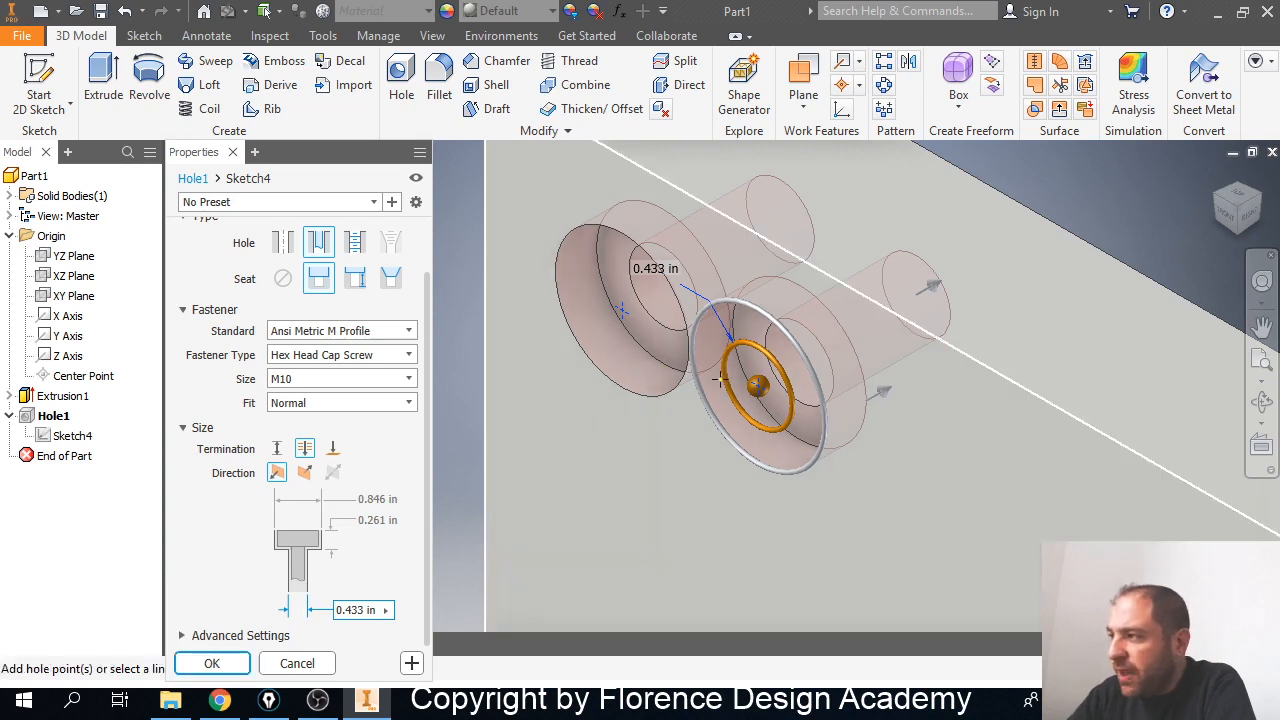
Move the second hole farther from the first, add four more hole positions on the front face and apply the edit.
{"action": "left_click_drag", "start_coordinate": [758, 388], "coordinate": [886, 472]}
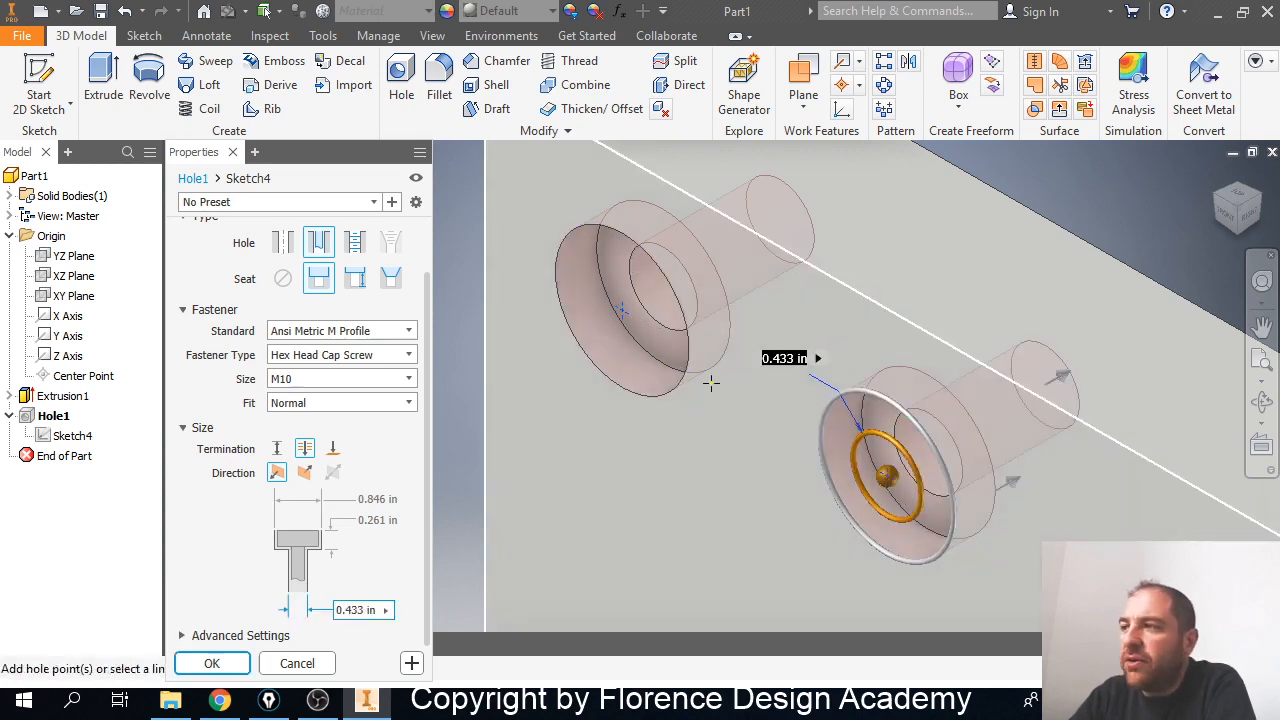
{"action": "scroll", "coordinate": [697, 412], "scroll_direction": "down", "scroll_amount": 5}
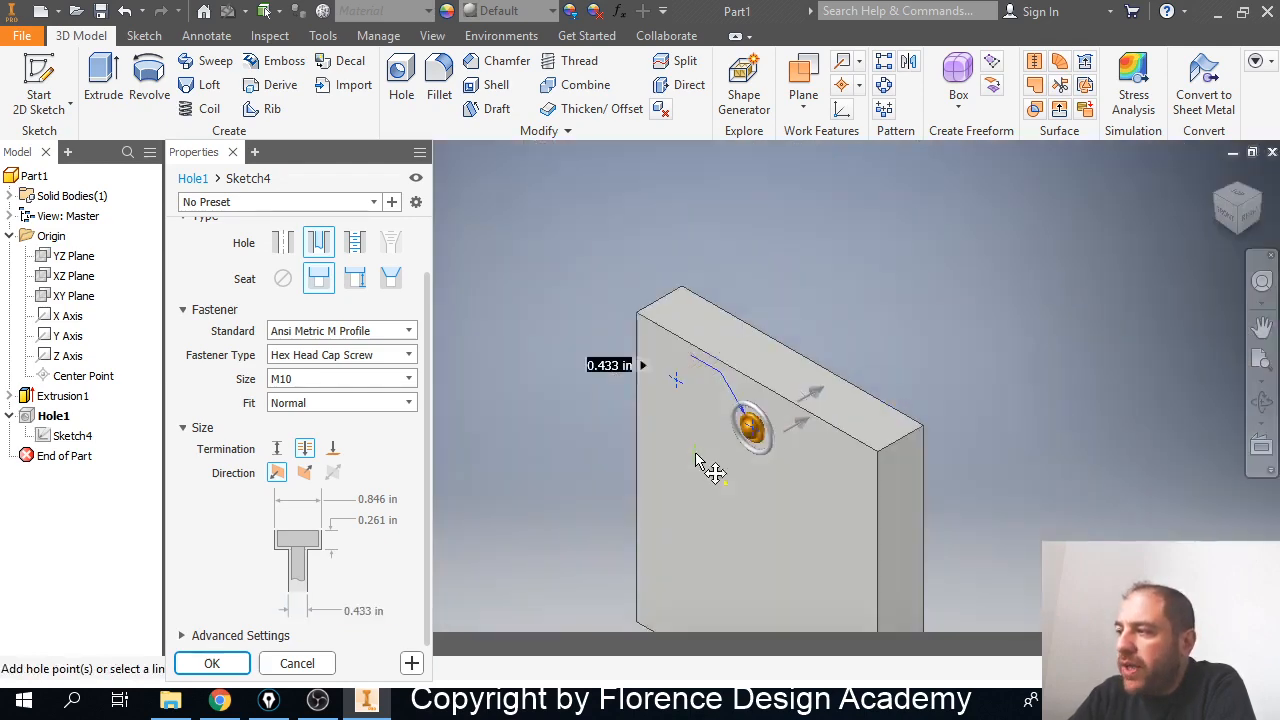
{"action": "left_click", "coordinate": [678, 377]}
{"action": "left_click", "coordinate": [697, 449]}
{"action": "left_click", "coordinate": [789, 497]}
{"action": "left_click", "coordinate": [763, 551]}
{"action": "left_click", "coordinate": [694, 556]}
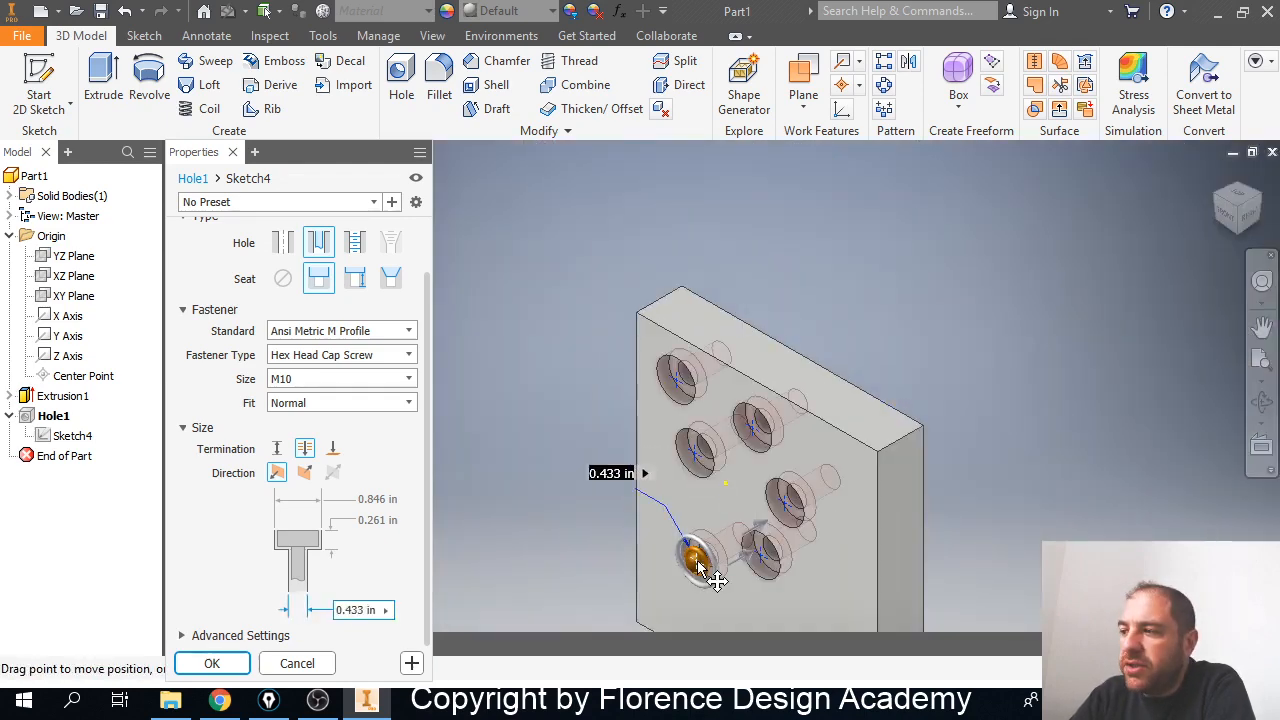
{"action": "left_click", "coordinate": [212, 663]}
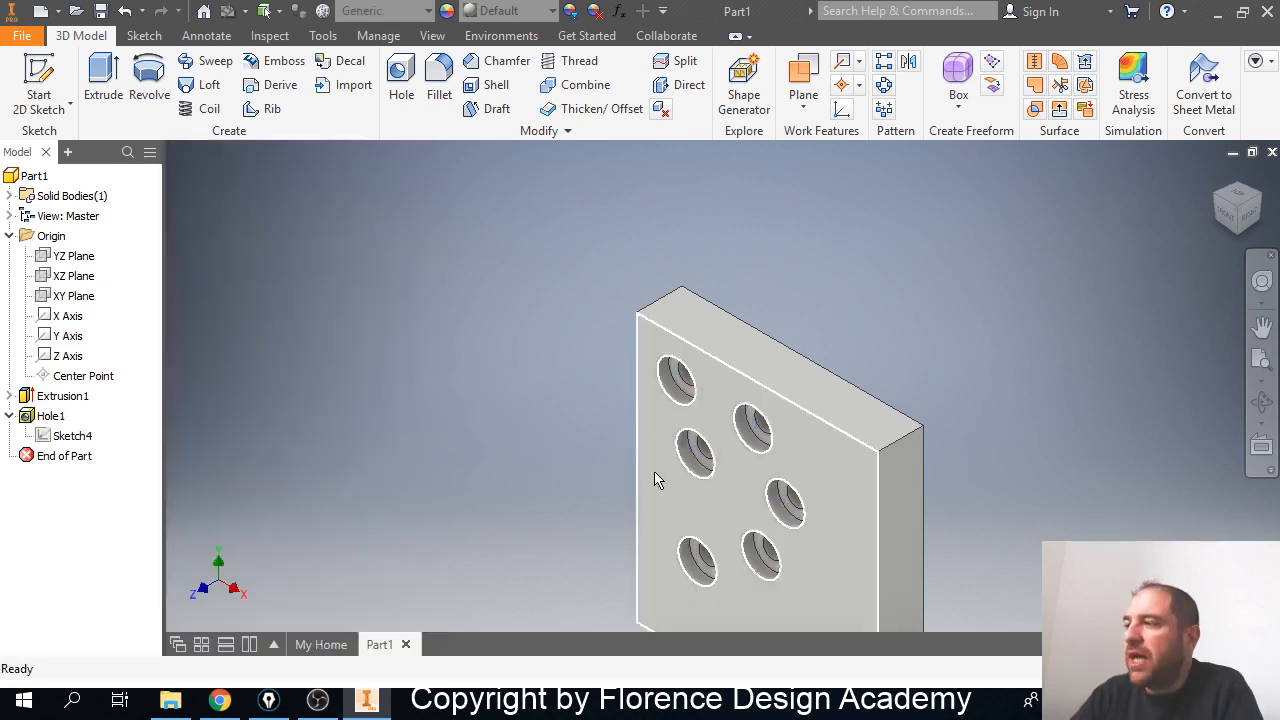
{"action": "middle_click_drag", "start_coordinate": [686, 486], "coordinate": [731, 420]}
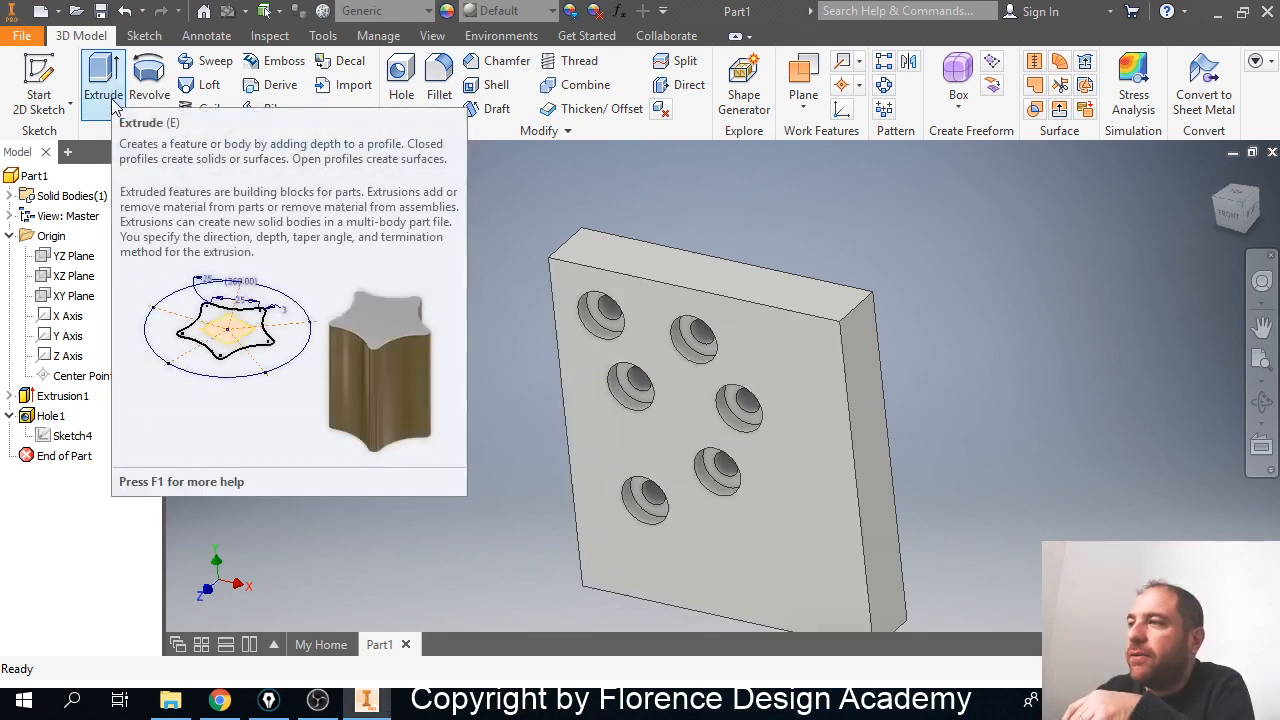
Start an Extrude from the block's front face and create a new 2D sketch on that face.
{"action": "left_click", "coordinate": [112, 99]}
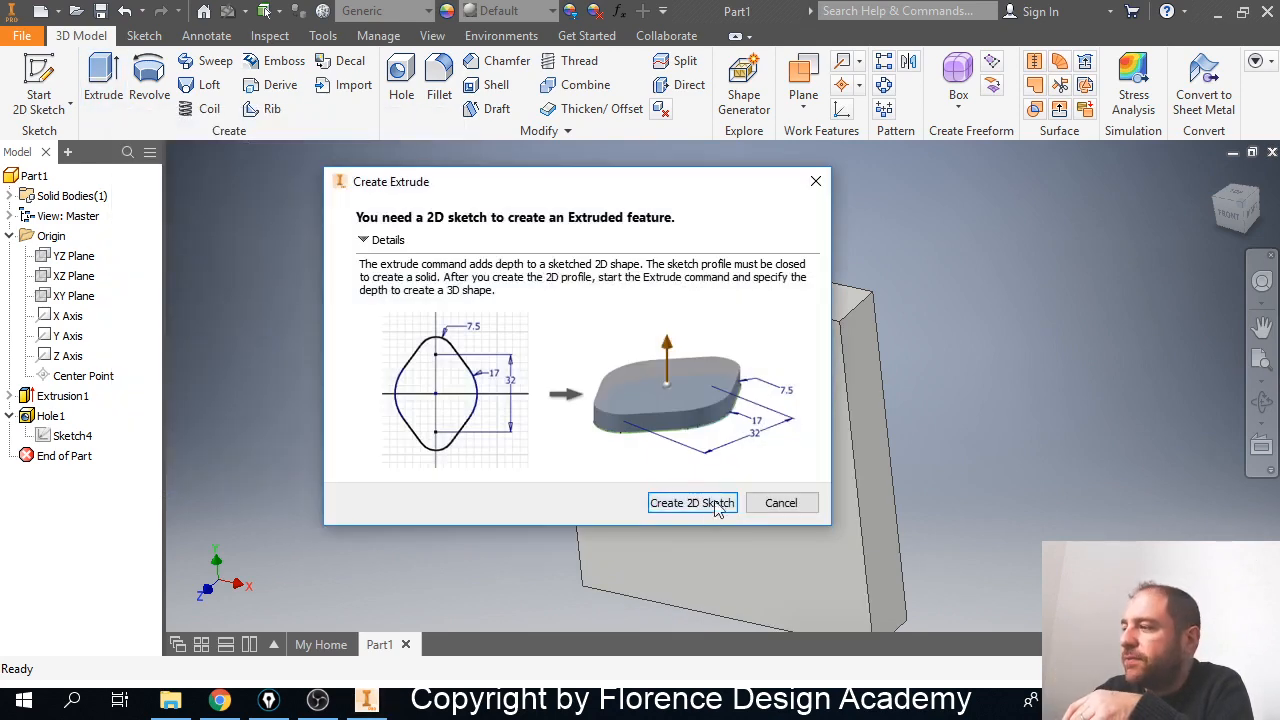
{"action": "left_click", "coordinate": [800, 503]}
{"action": "left_click", "coordinate": [820, 428]}
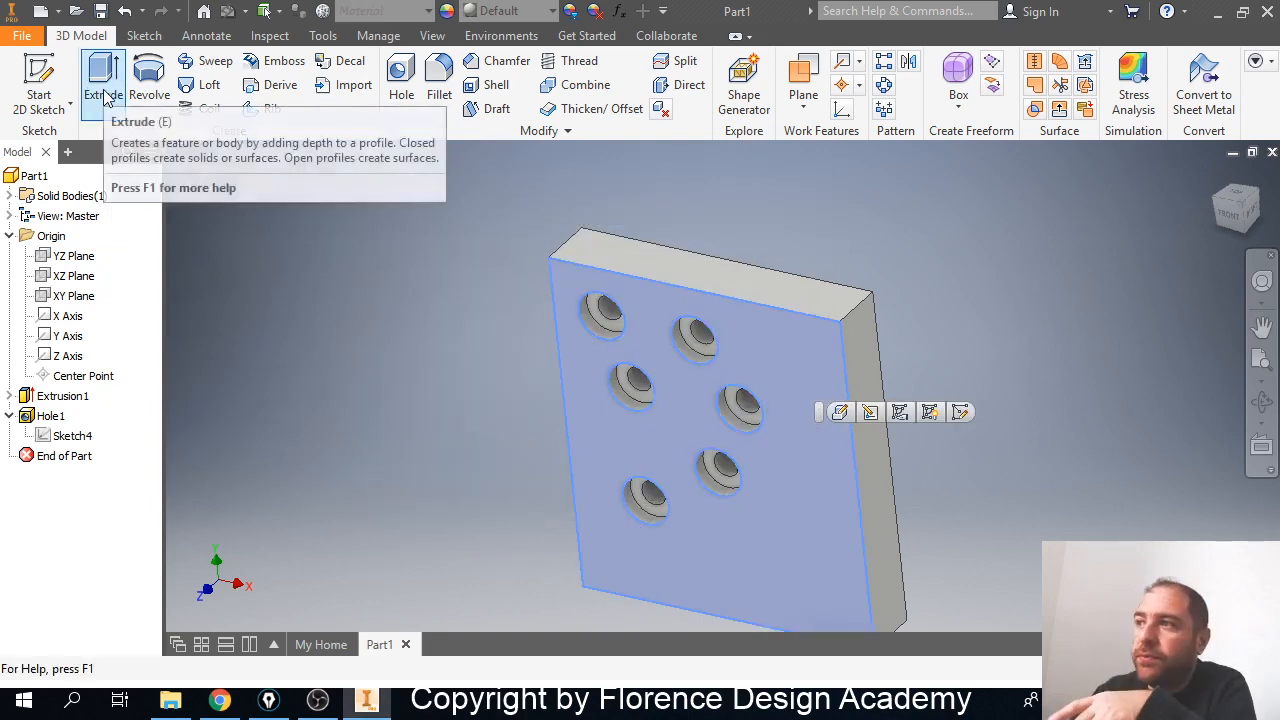
{"action": "left_click", "coordinate": [106, 96]}
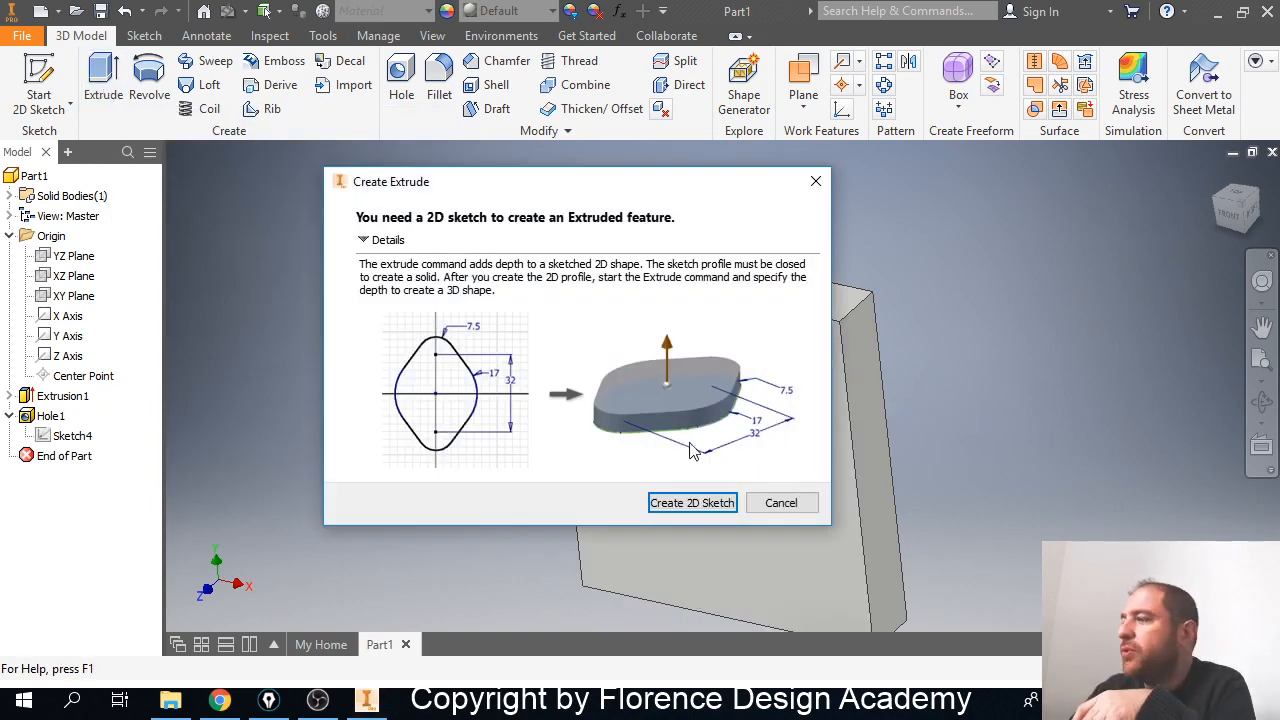
{"action": "left_click", "coordinate": [692, 502]}
{"action": "left_click", "coordinate": [692, 501]}
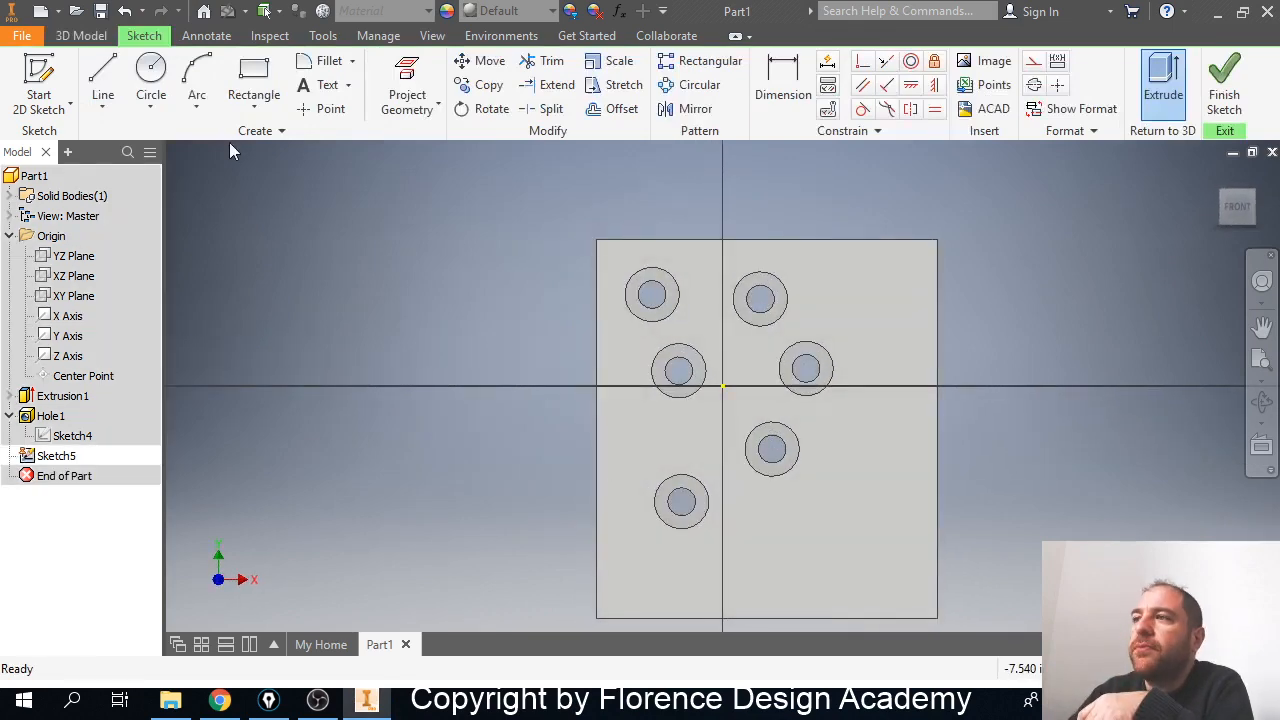
Sketch a small circle near the upper-right corner of the block's front face.
{"action": "left_click", "coordinate": [151, 80]}
{"action": "middle_click_drag", "start_coordinate": [772, 376], "coordinate": [642, 381]}
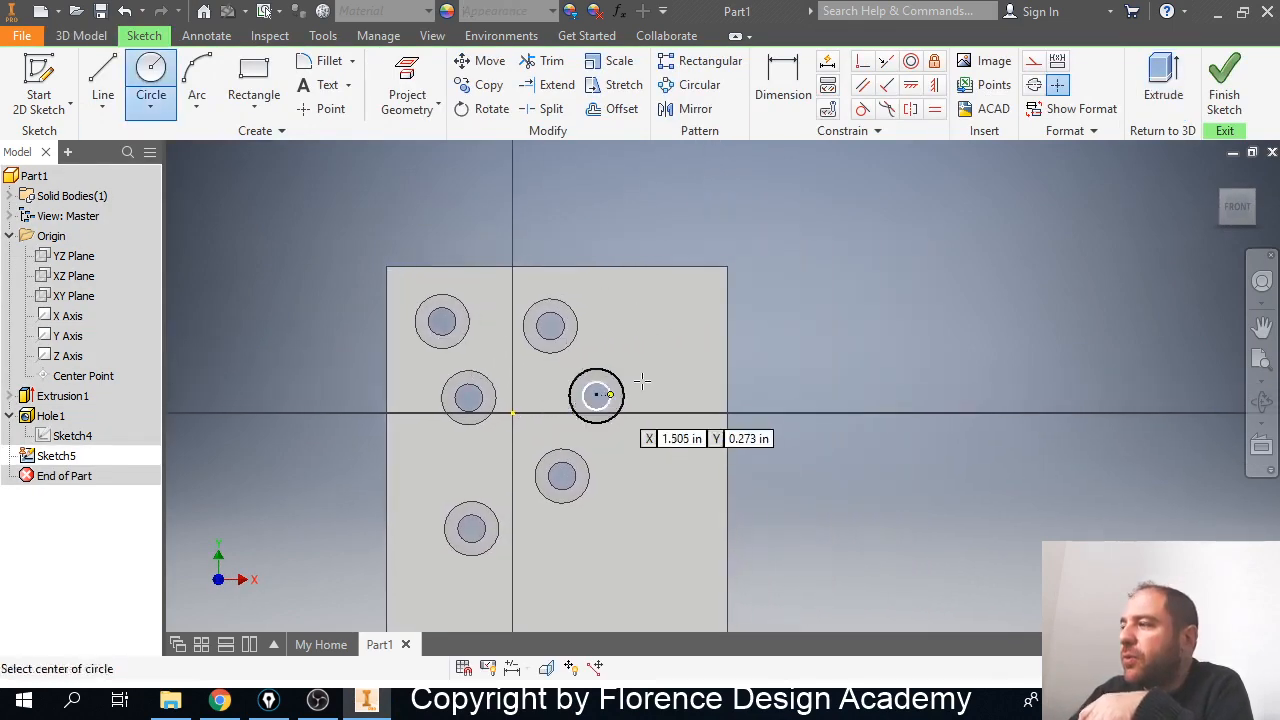
{"action": "scroll", "coordinate": [642, 381], "scroll_direction": "down", "scroll_amount": 3}
{"action": "scroll", "coordinate": [677, 317], "scroll_direction": "up", "scroll_amount": 5}
{"action": "left_click", "coordinate": [690, 325]}
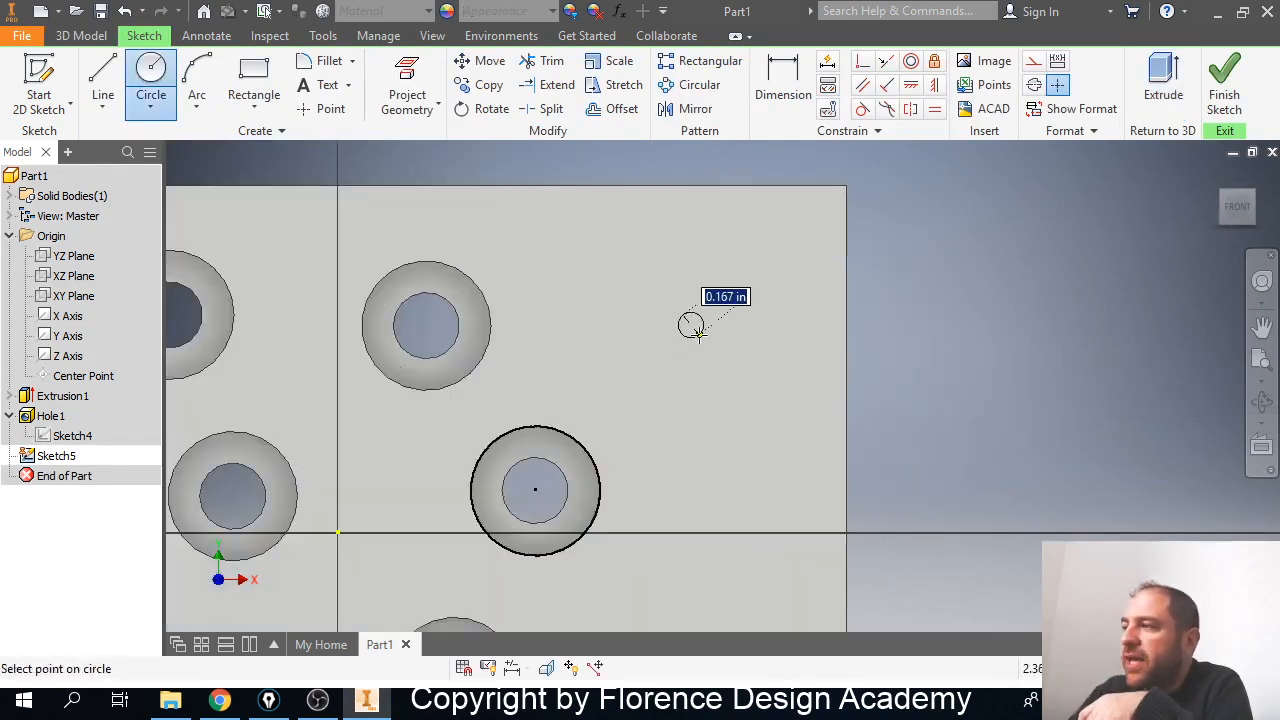
{"action": "left_click", "coordinate": [710, 346]}
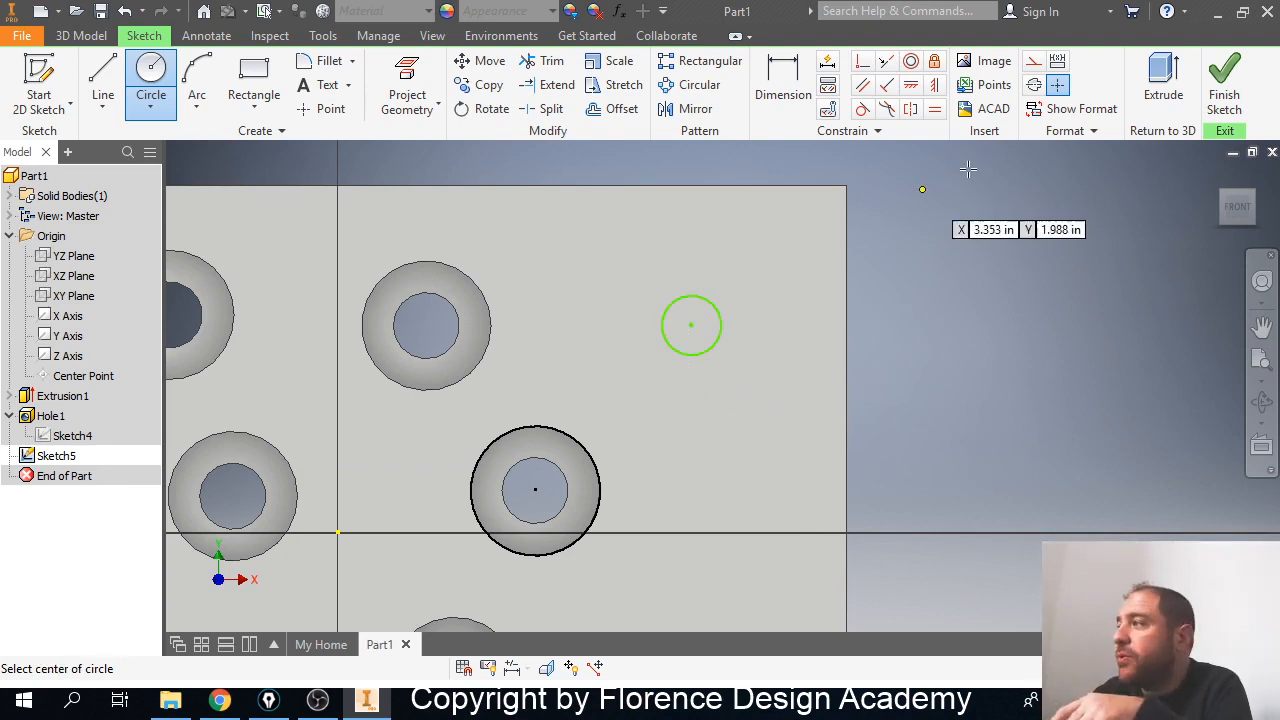
Extrude the small circle 1 in into the block as a cut.
{"action": "left_click", "coordinate": [1171, 101]}
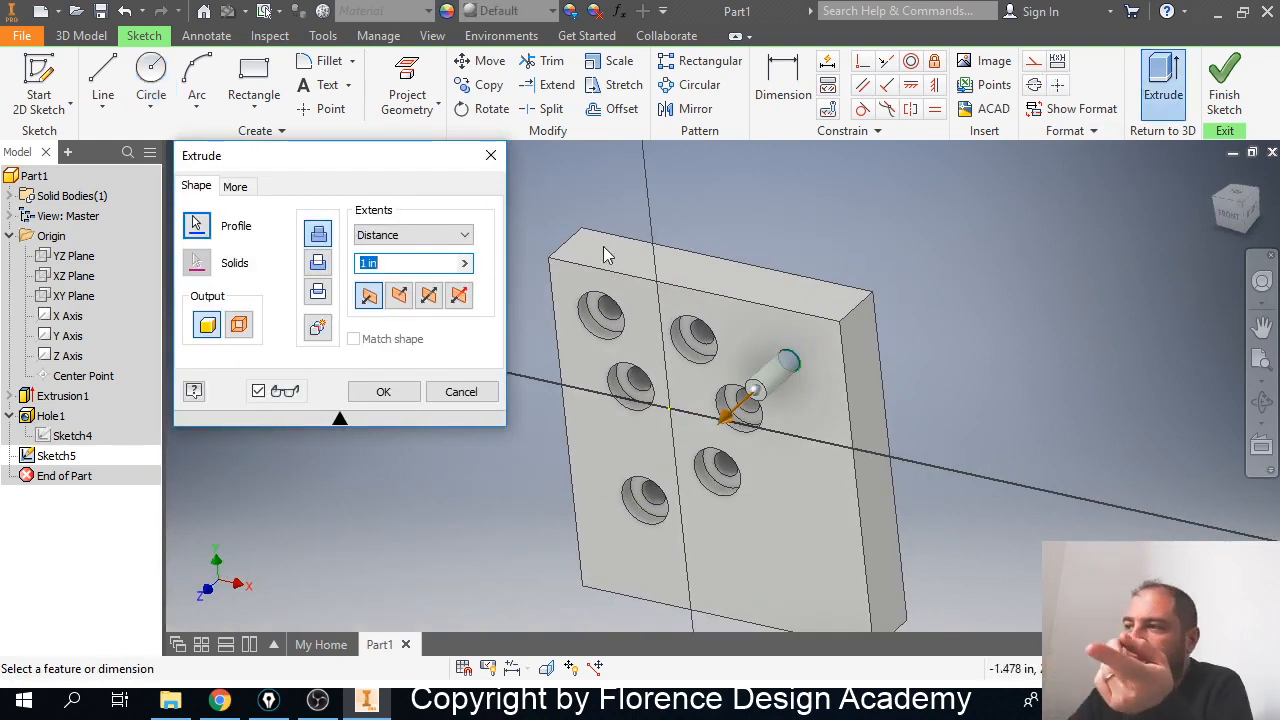
{"action": "left_click", "coordinate": [319, 266]}
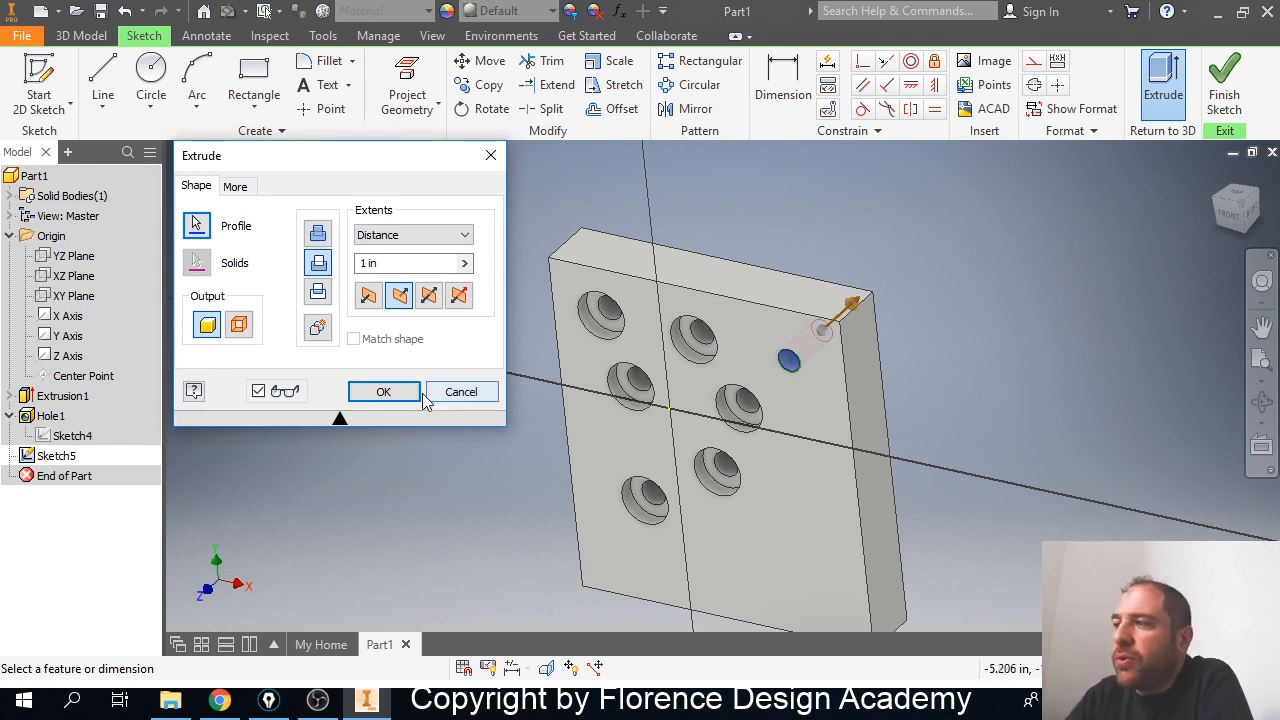
{"action": "left_click", "coordinate": [383, 392]}
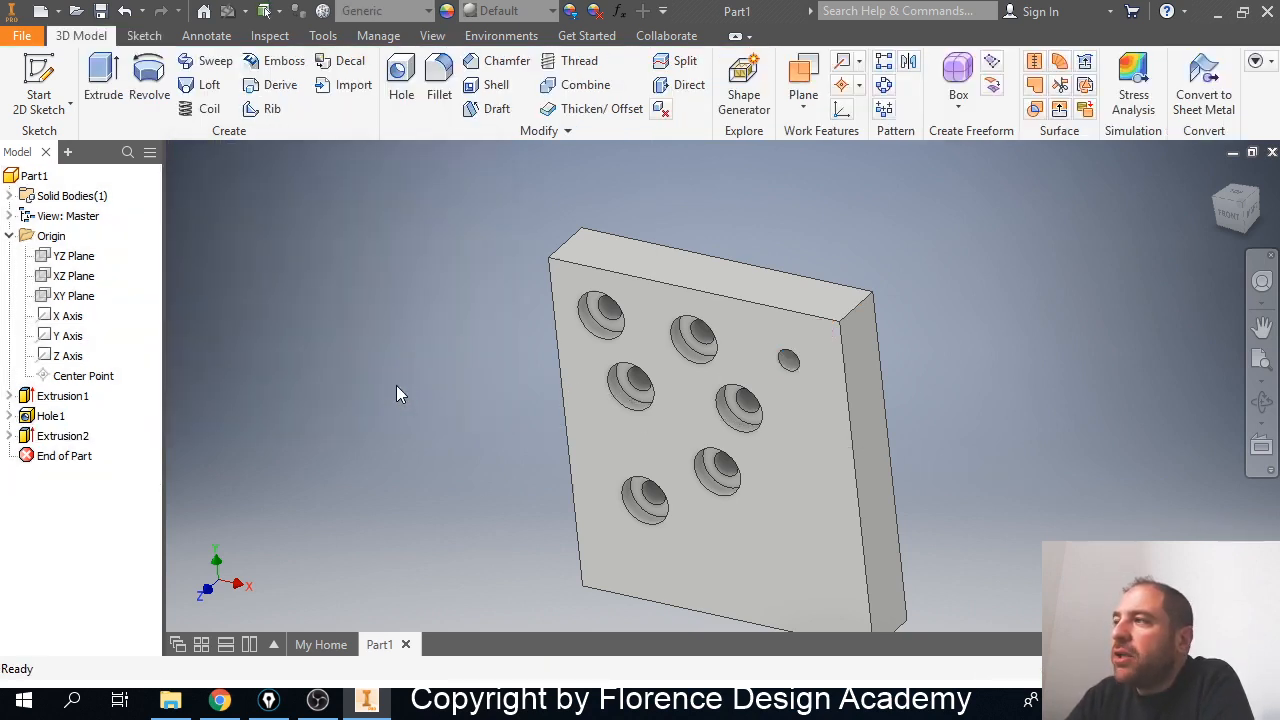
Start a chamfer and select the front circular edge of the small cut hole near the block's upper-right corner.
{"action": "left_click", "coordinate": [505, 68]}
{"action": "scroll", "coordinate": [800, 366], "scroll_direction": "up", "scroll_amount": 3}
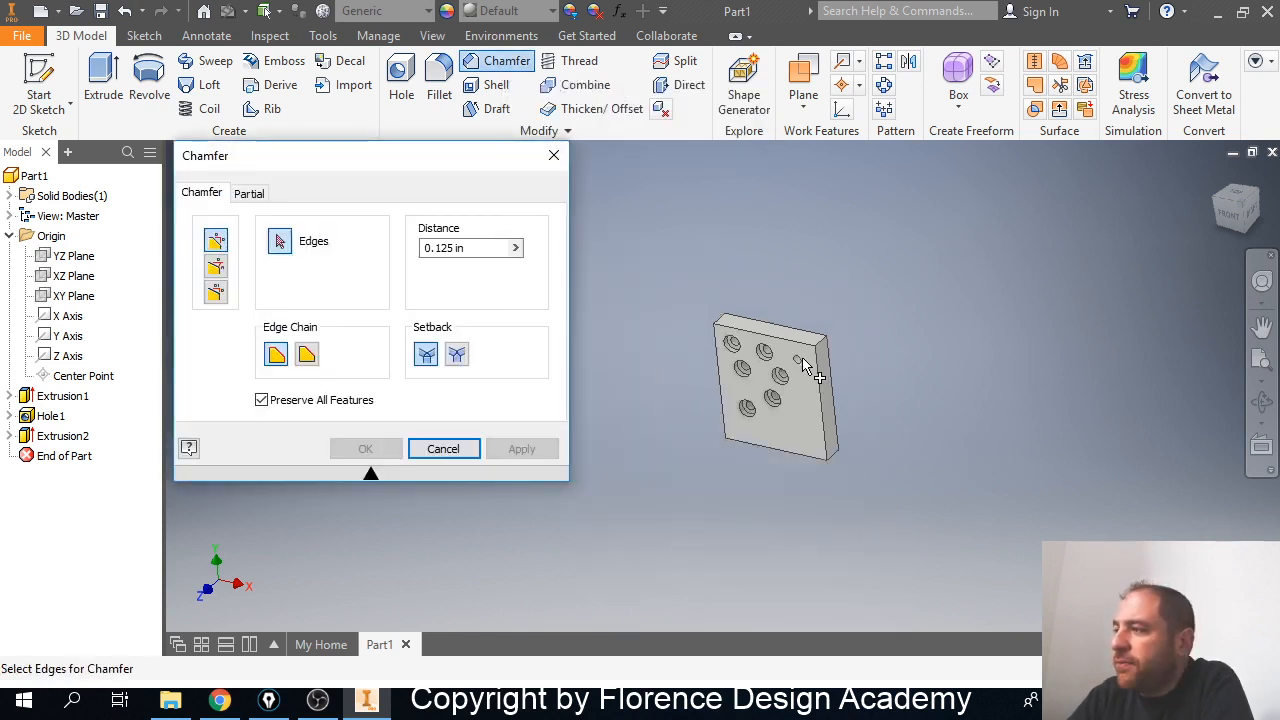
{"action": "scroll", "coordinate": [800, 366], "scroll_direction": "down", "scroll_amount": 6}
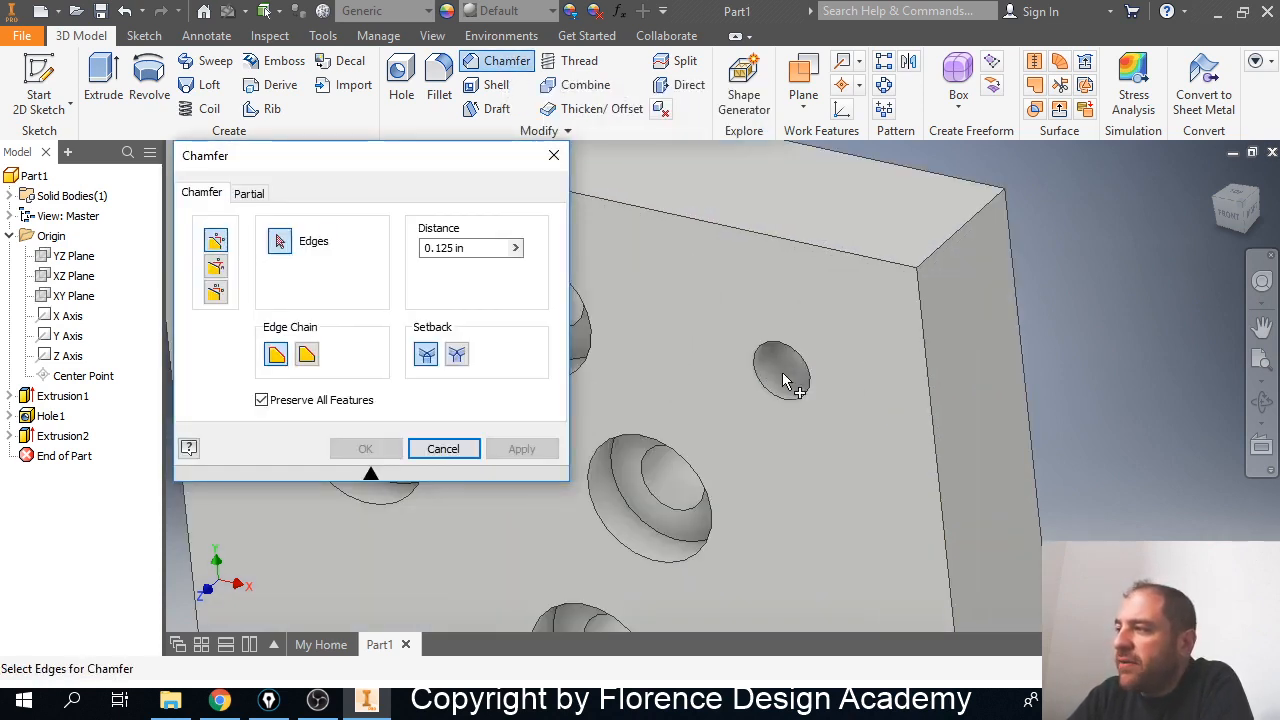
{"action": "left_click", "coordinate": [802, 363]}
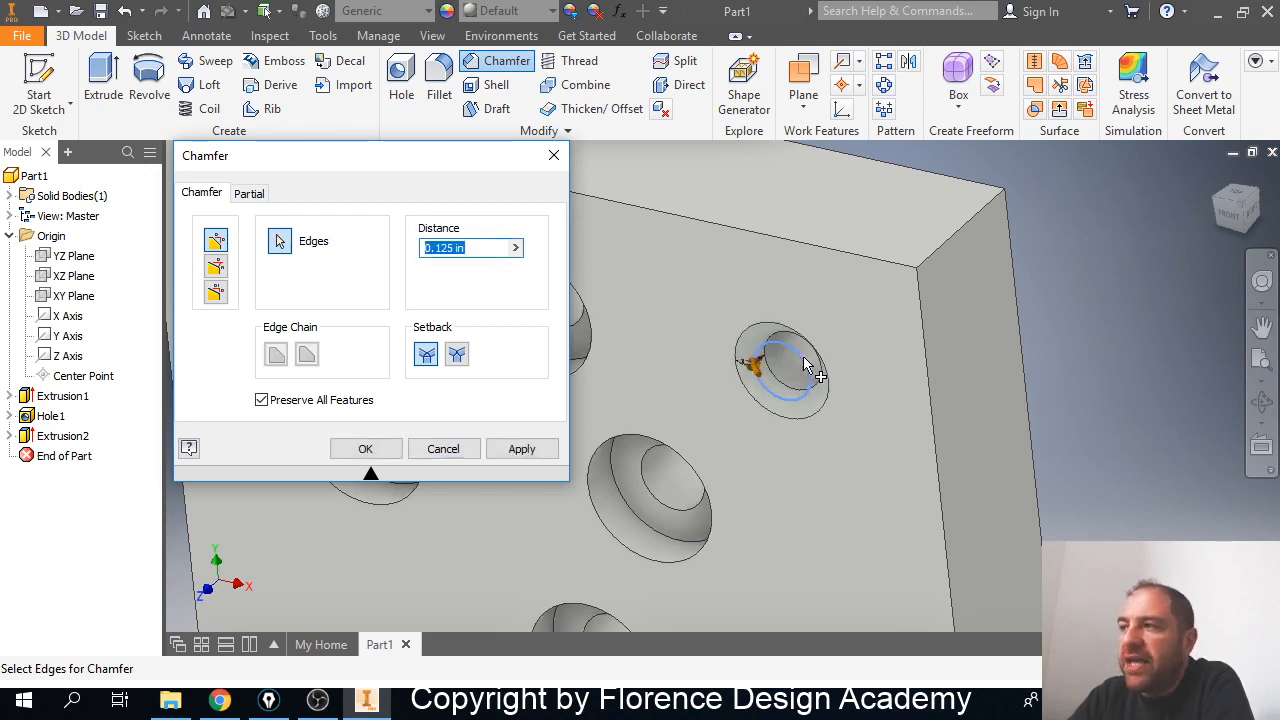
Try the distance-and-angle and two-distance chamfer types on the small hole's edge.
{"action": "left_click", "coordinate": [216, 266]}
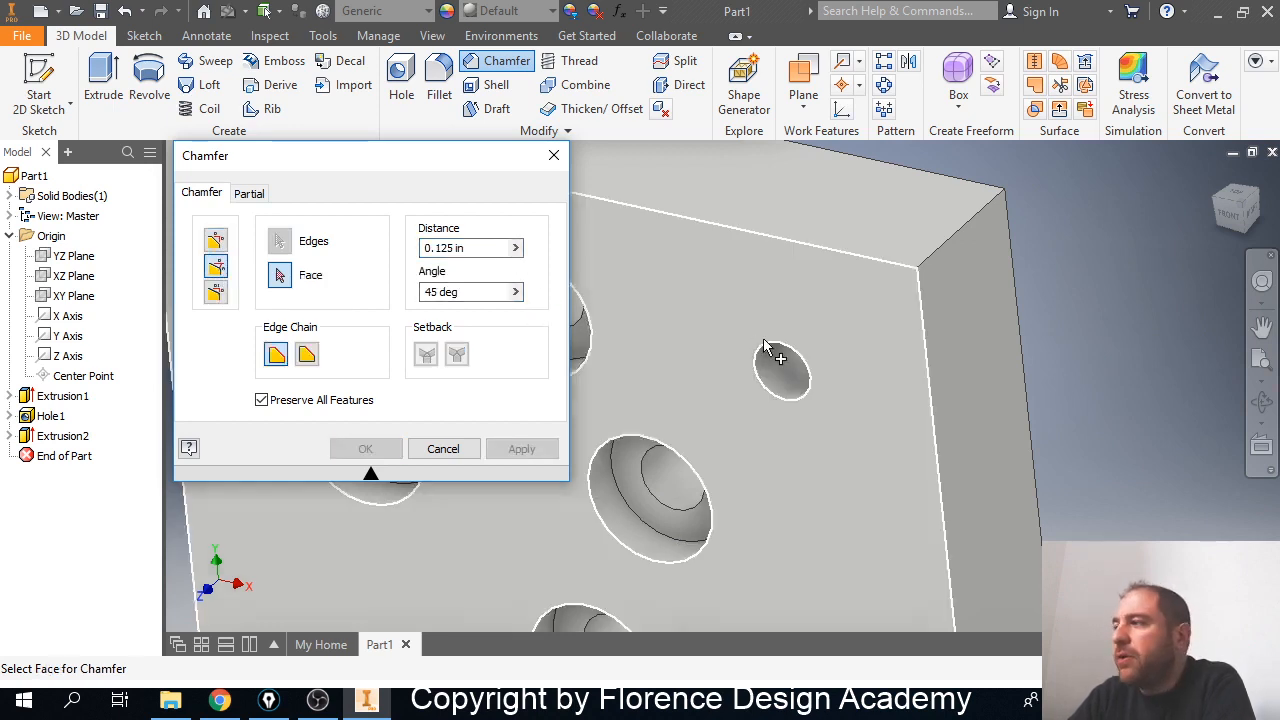
{"action": "left_click", "coordinate": [216, 291]}
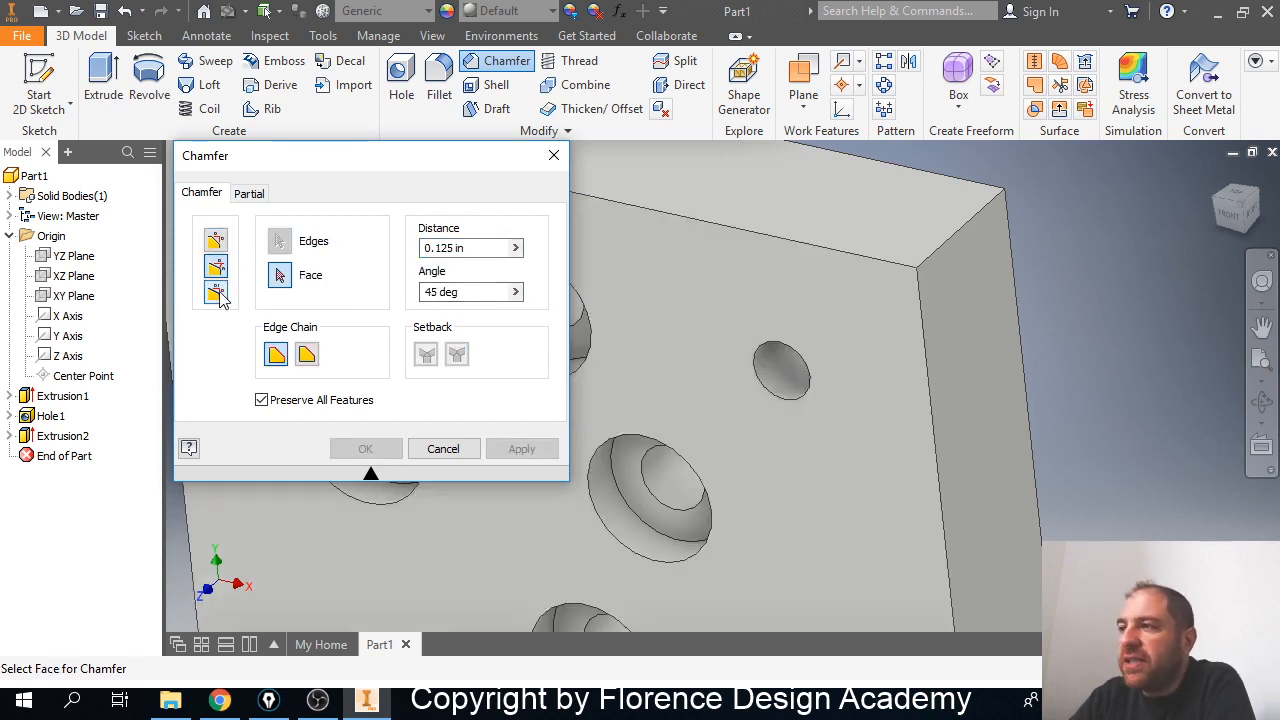
{"action": "left_click", "coordinate": [804, 346]}
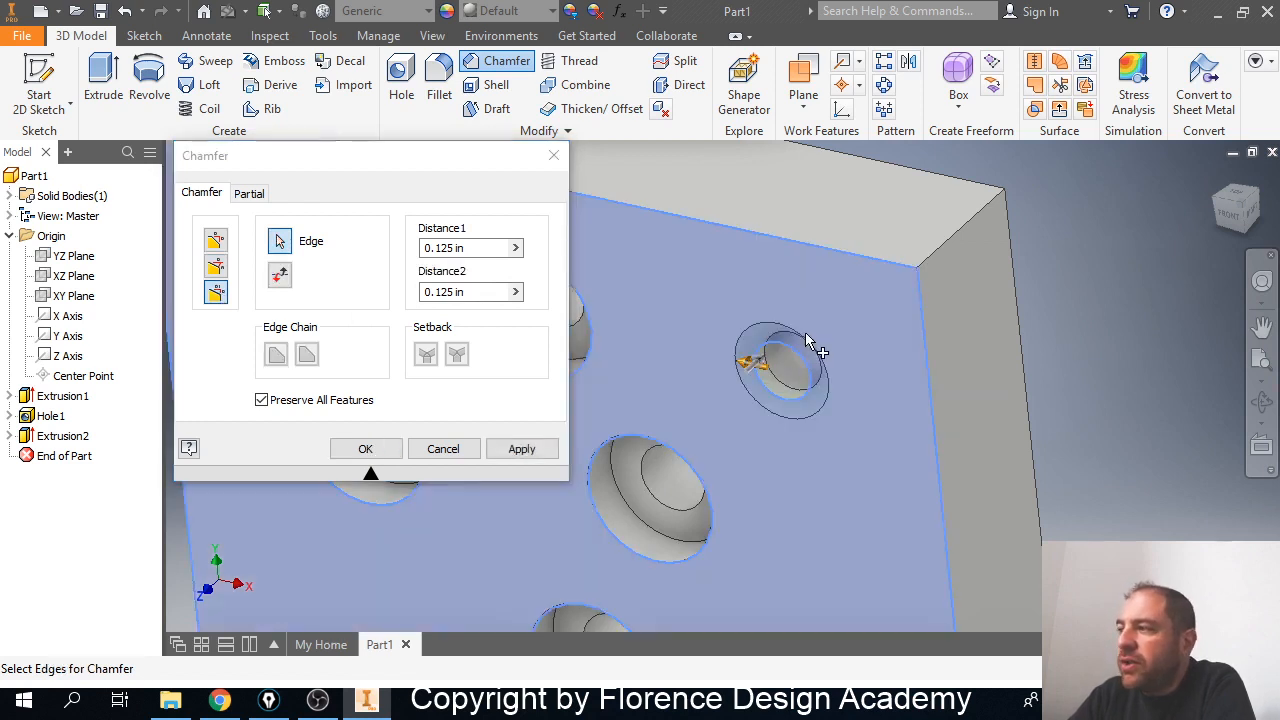
Chamfer the small hole's front edge using the single-distance type with a distance of 0.125 in.
{"action": "left_click", "coordinate": [215, 241]}
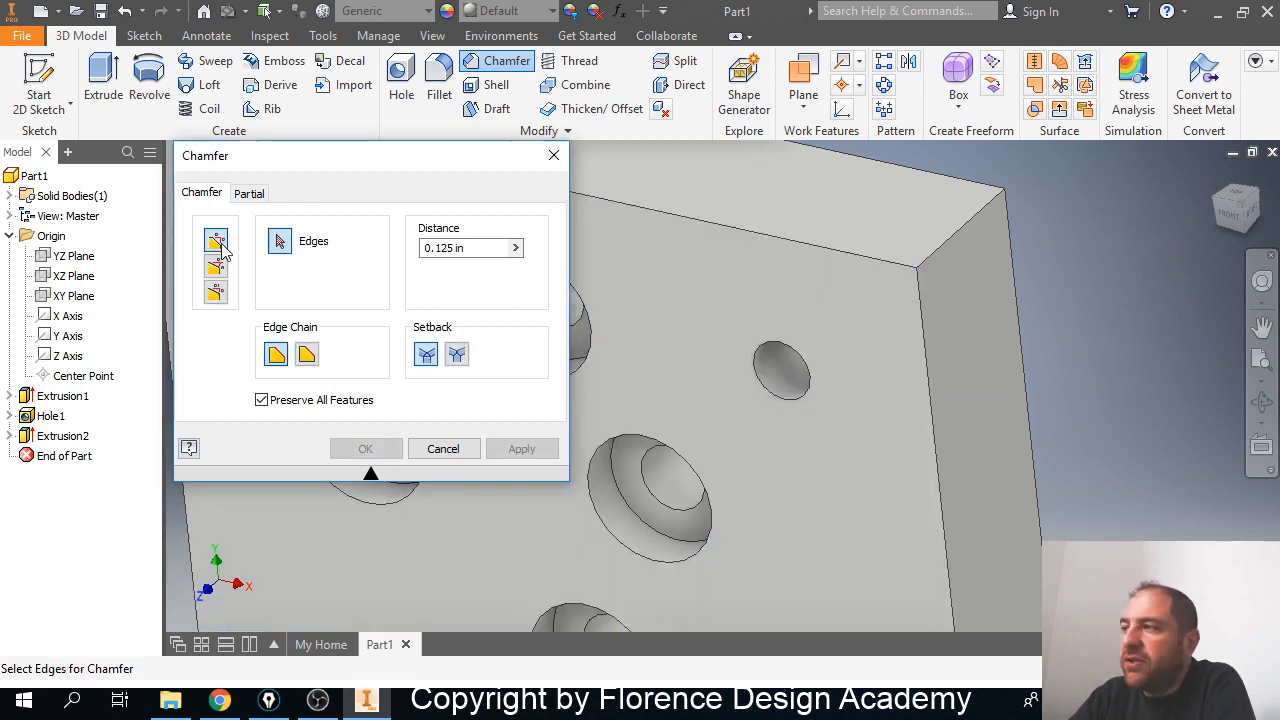
{"action": "left_click", "coordinate": [810, 370]}
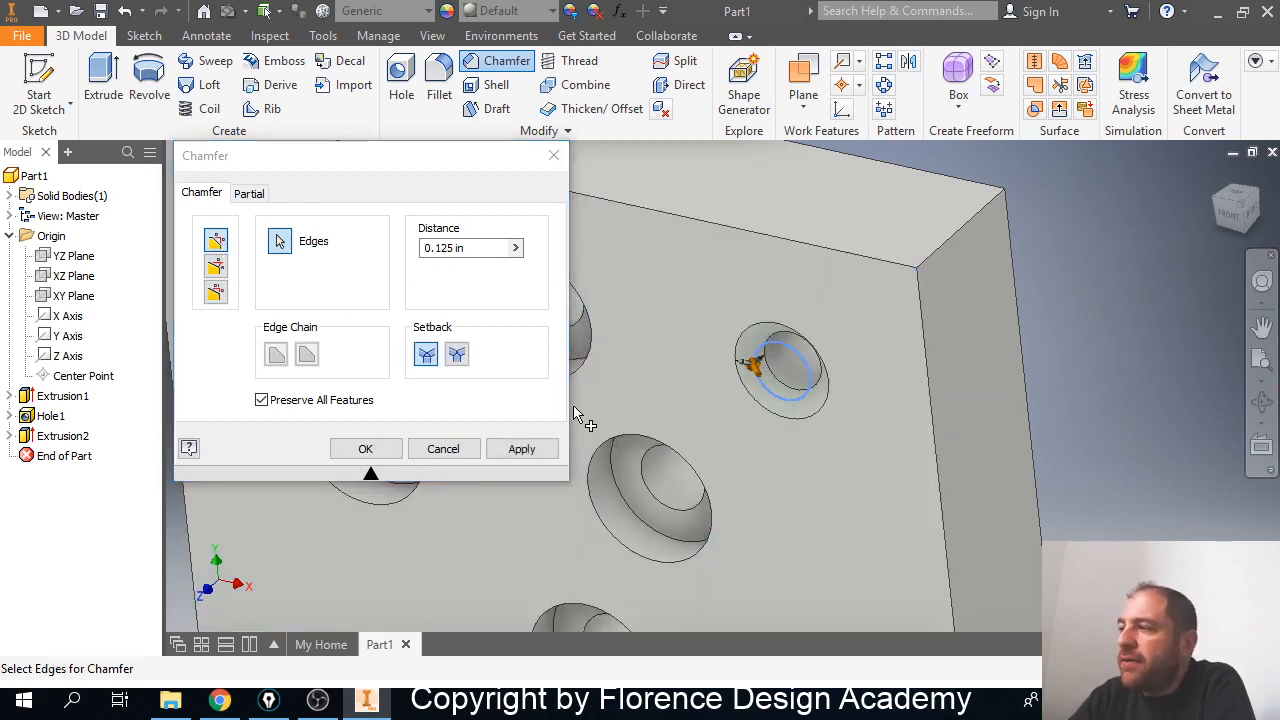
{"action": "left_click", "coordinate": [366, 449]}
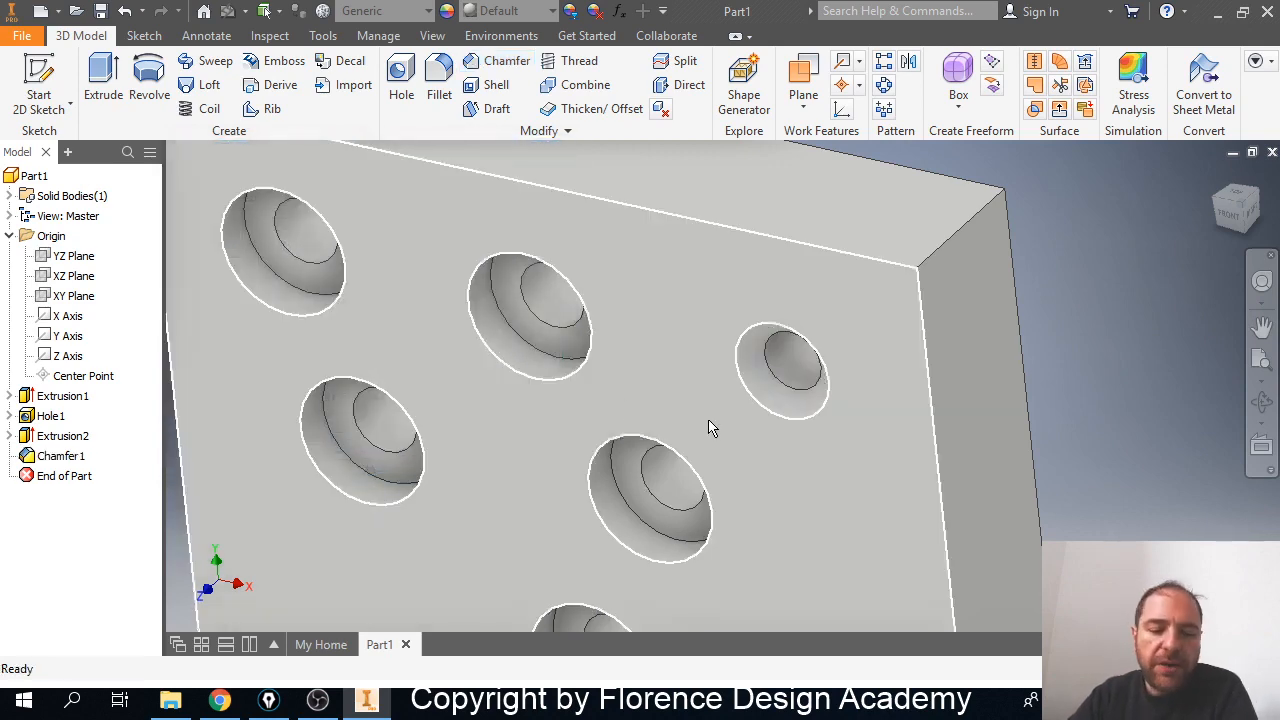
Examine the chamfered cut hole from an oblique angle and compare it with the six holes made by the Hole command.
{"action": "middle_click_drag", "start_coordinate": [822, 425], "coordinate": [868, 330], "text": "shift"}
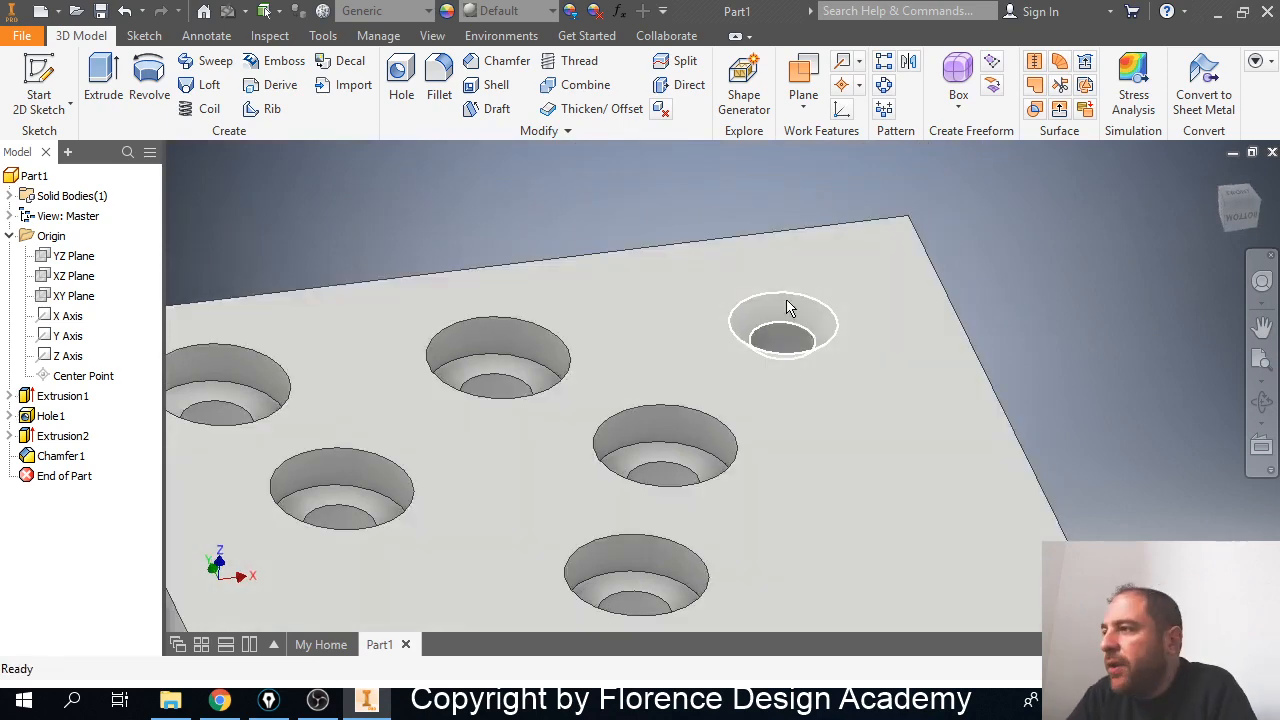
{"action": "mouse_move", "coordinate": [817, 331]}
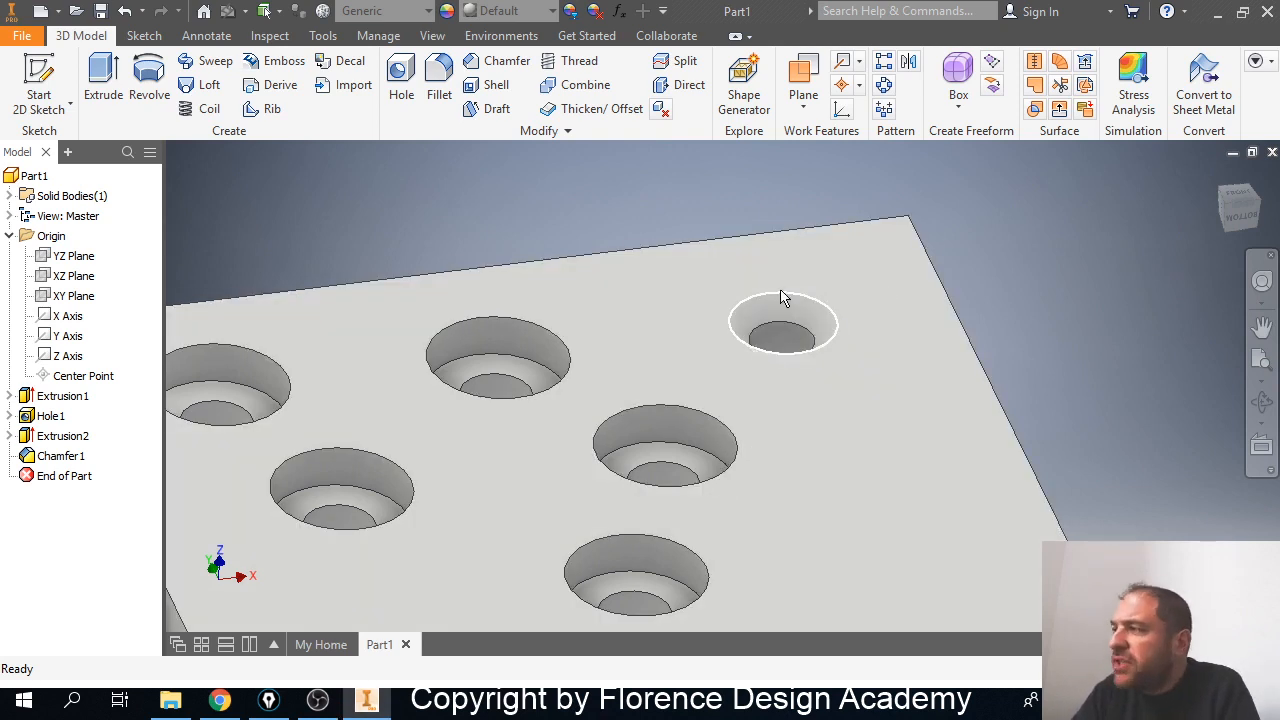
{"action": "left_click", "coordinate": [795, 340]}
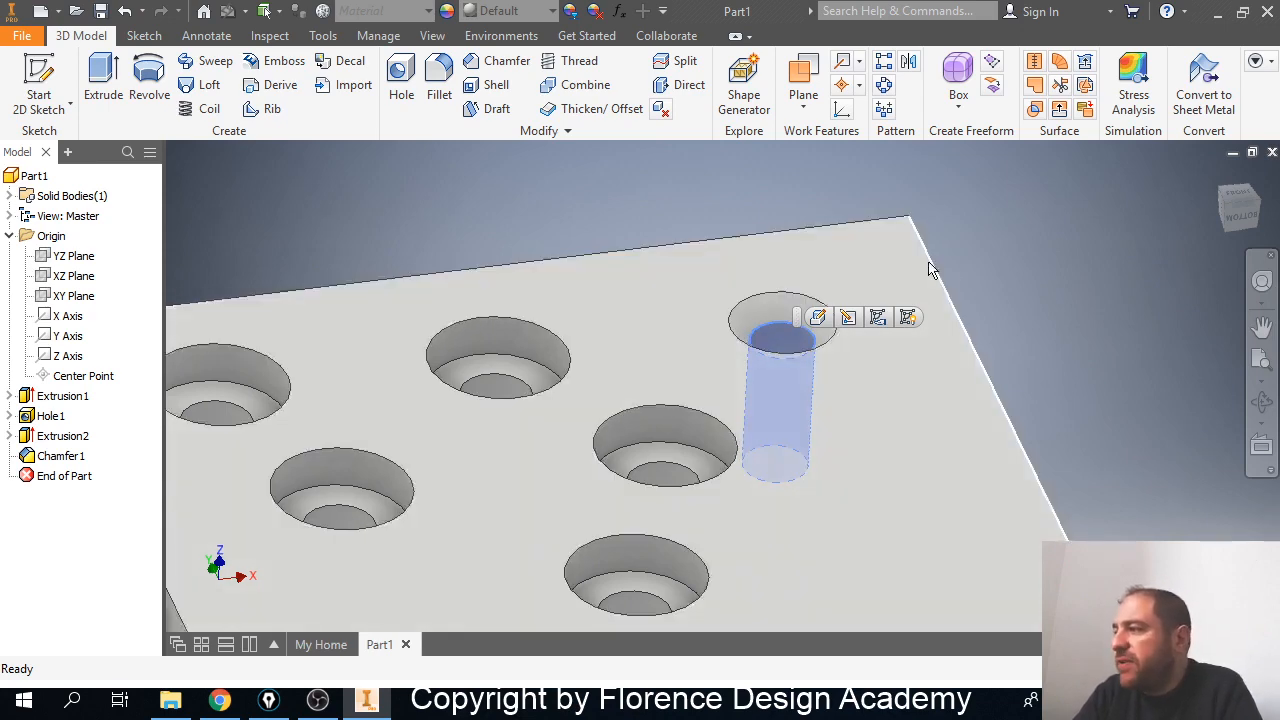
{"action": "left_click", "coordinate": [955, 257]}
{"action": "scroll", "coordinate": [939, 265], "scroll_direction": "down", "scroll_amount": 3}
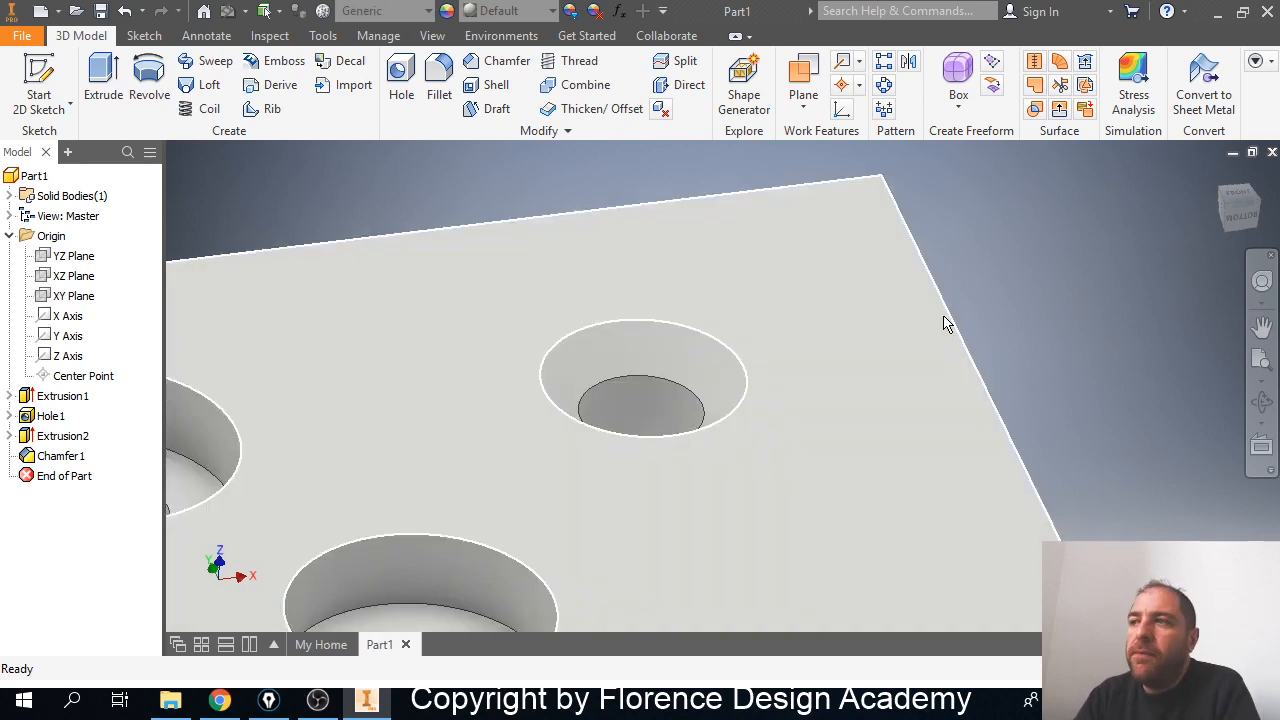
{"action": "mouse_move", "coordinate": [977, 356]}
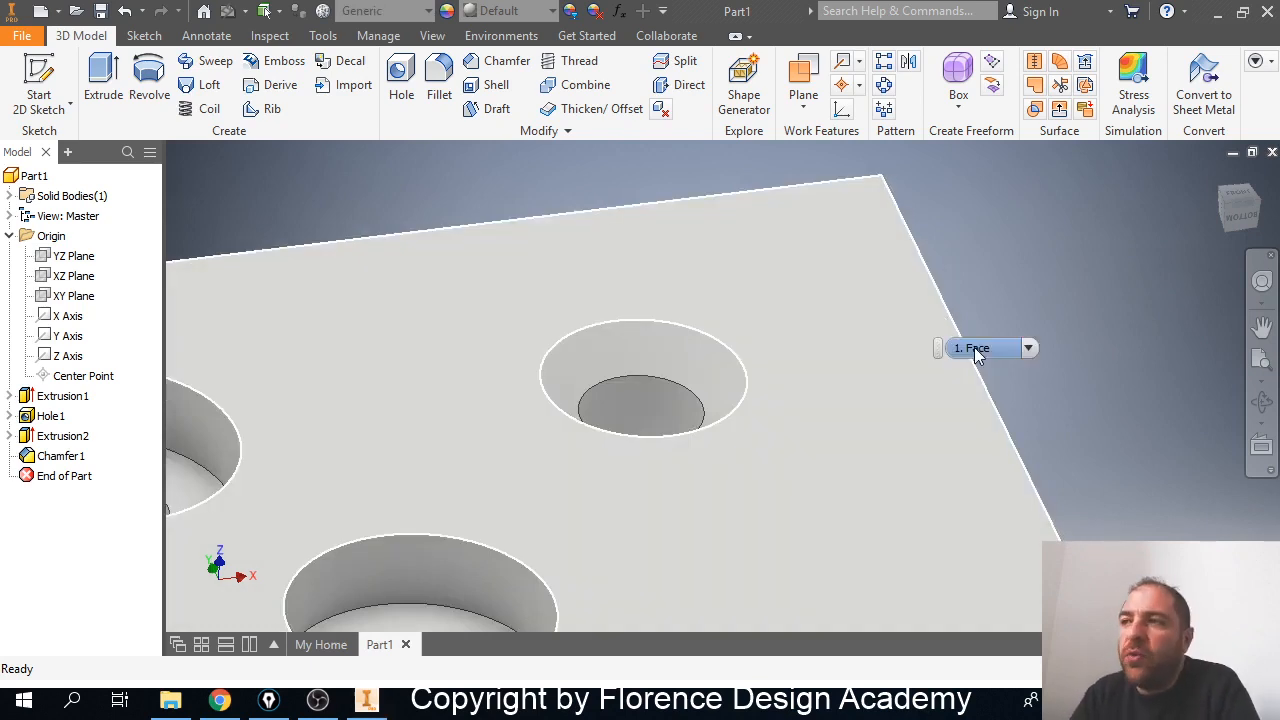
{"action": "scroll", "coordinate": [1030, 299], "scroll_direction": "down", "scroll_amount": 3}
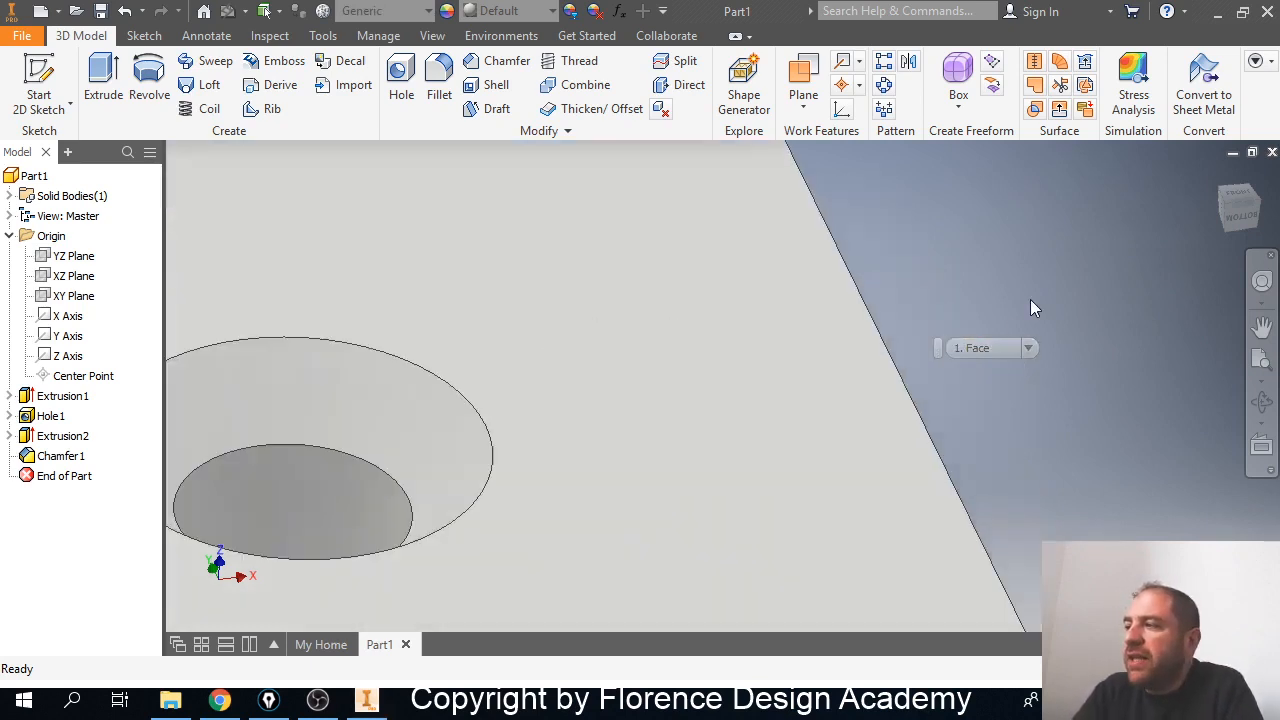
{"action": "scroll", "coordinate": [1032, 297], "scroll_direction": "up", "scroll_amount": 2}
{"action": "scroll", "coordinate": [1037, 303], "scroll_direction": "up", "scroll_amount": 5}
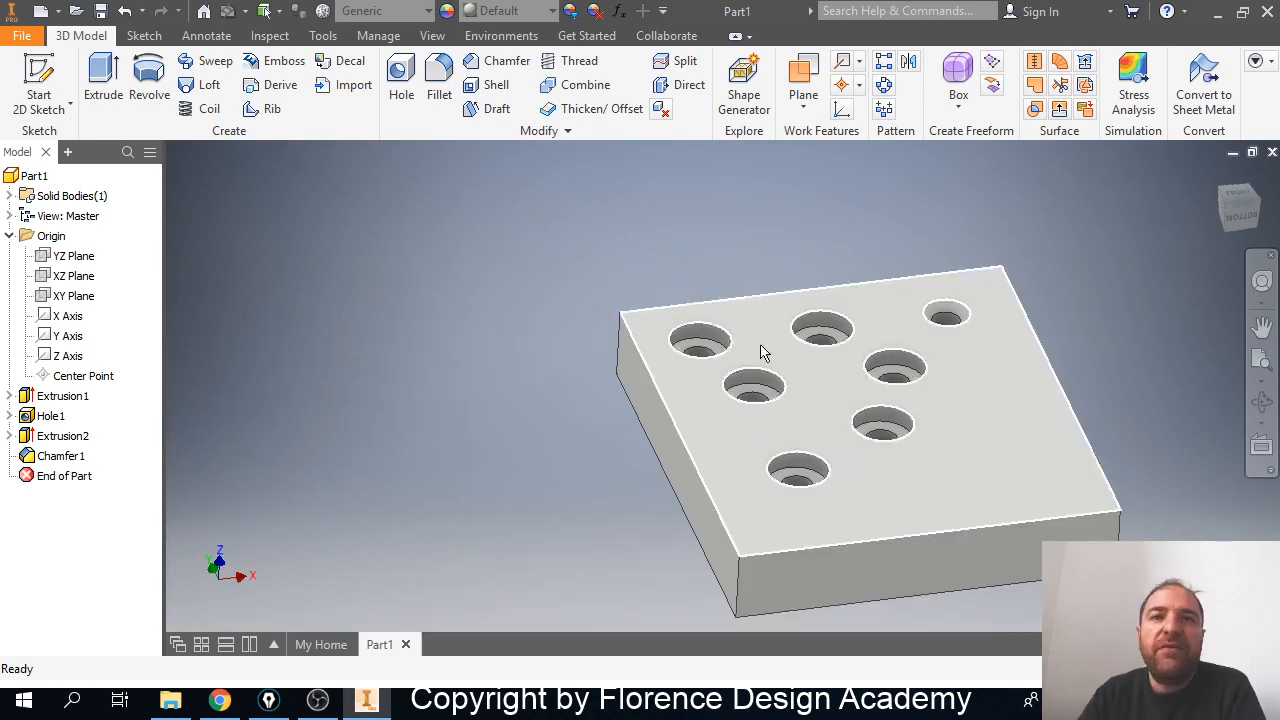
{"action": "mouse_move", "coordinate": [791, 380]}
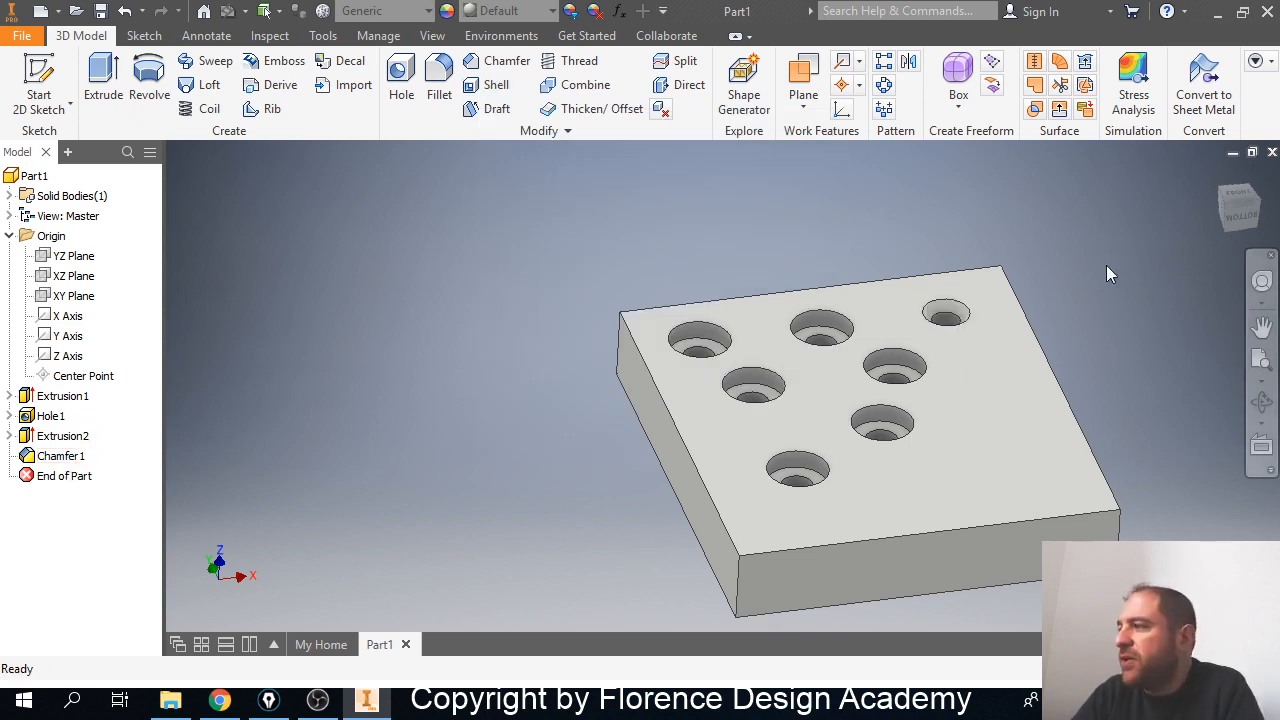
{"action": "scroll", "coordinate": [950, 264], "scroll_direction": "down", "scroll_amount": 5}
{"action": "scroll", "coordinate": [696, 284], "scroll_direction": "up", "scroll_amount": 5}
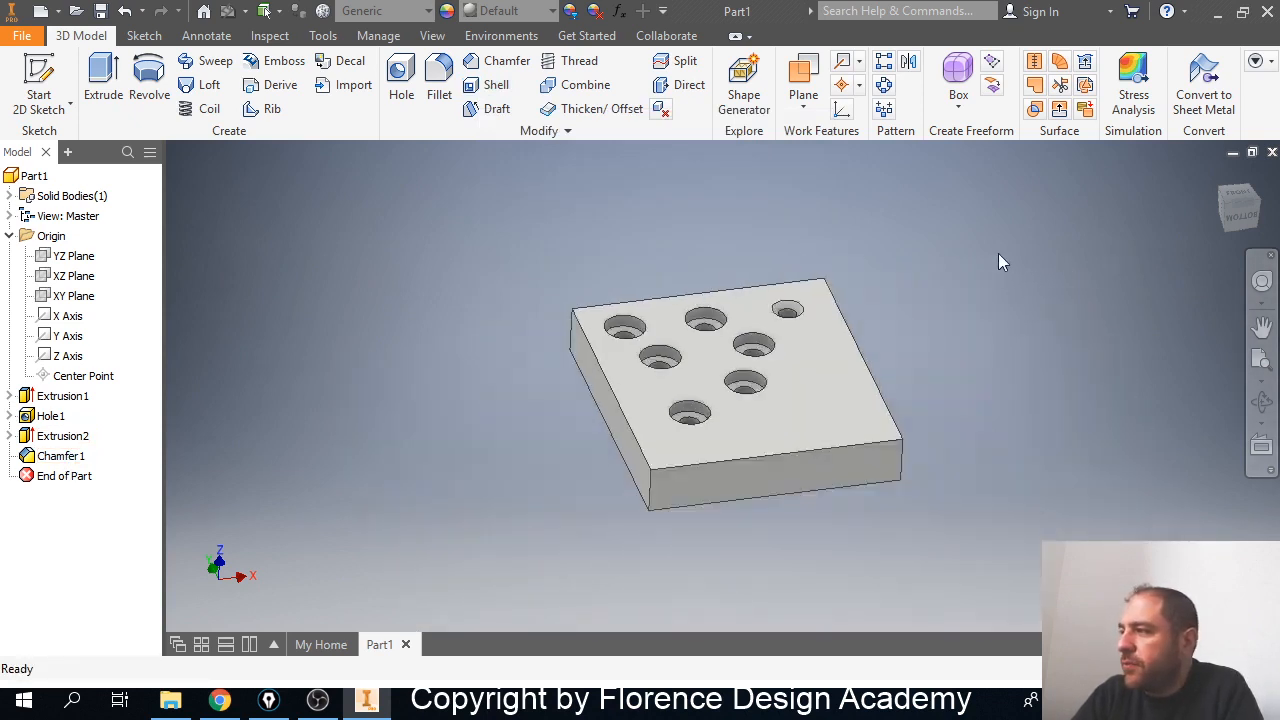
Delete all features from Extrusion1 through Chamfer1 together with their consumed sketches.
{"action": "left_click", "coordinate": [74, 398]}
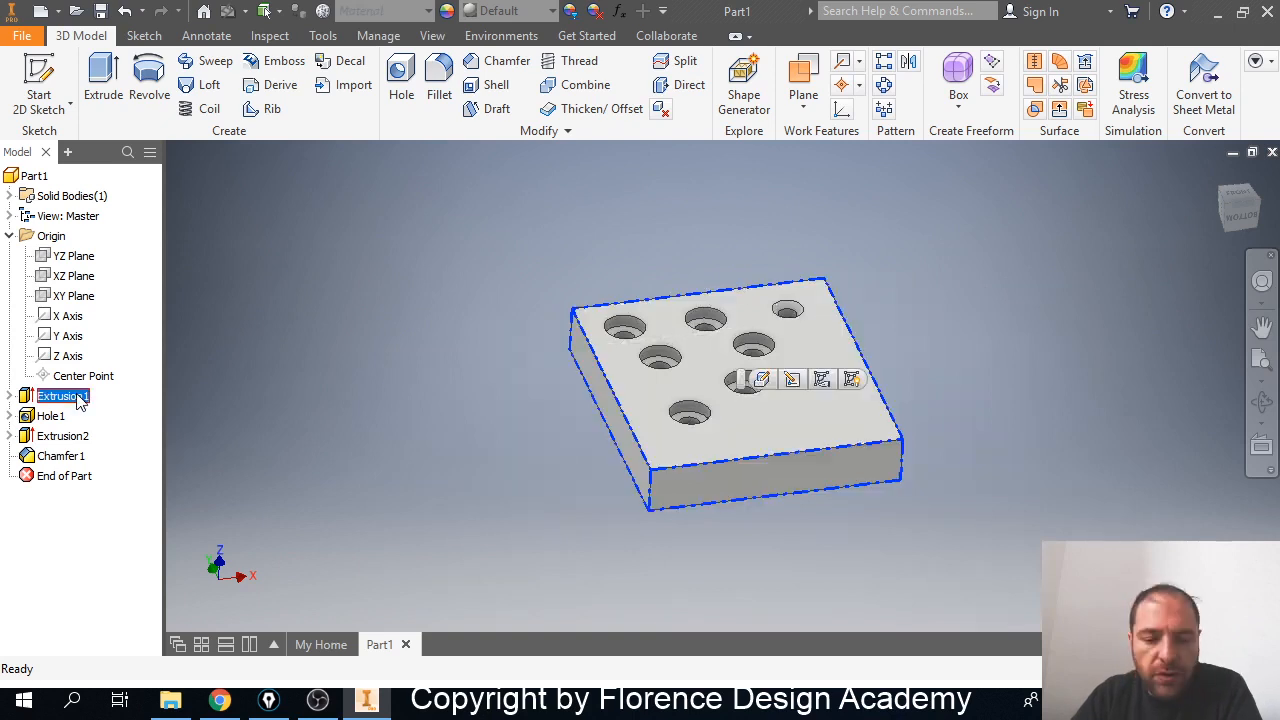
{"action": "left_click", "coordinate": [62, 457], "text": "shift"}
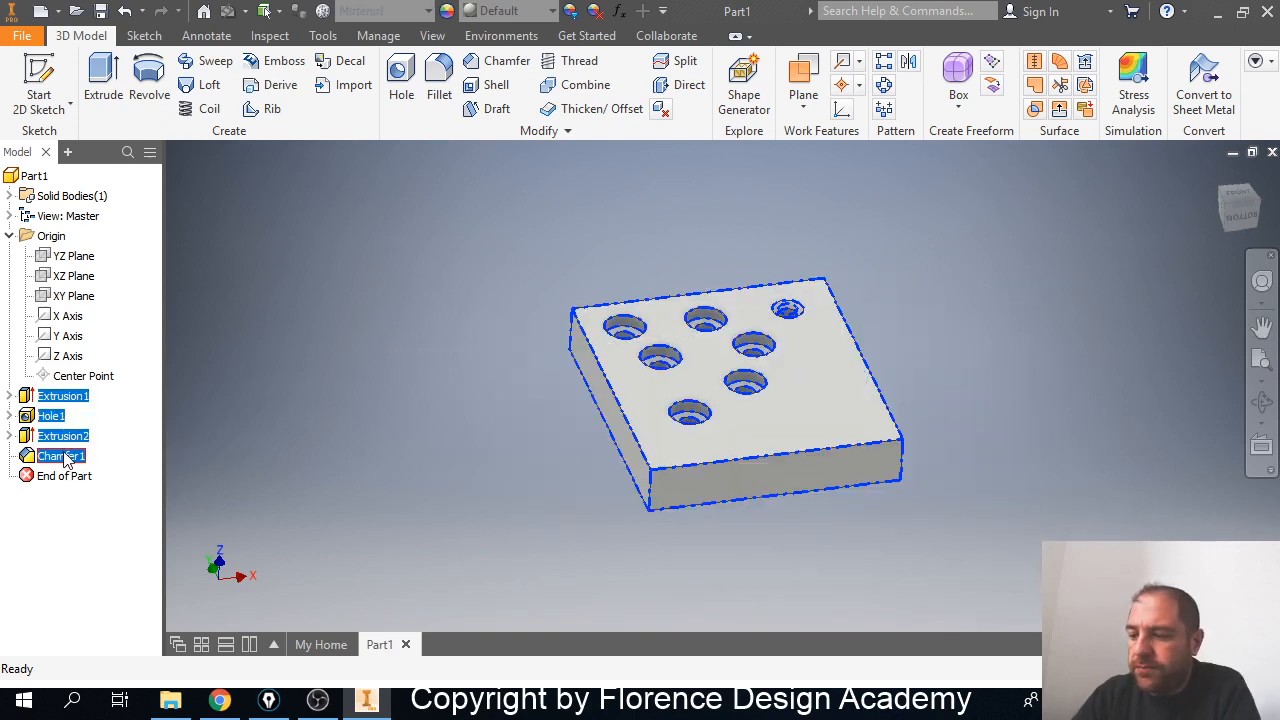
{"action": "key", "text": "Delete"}
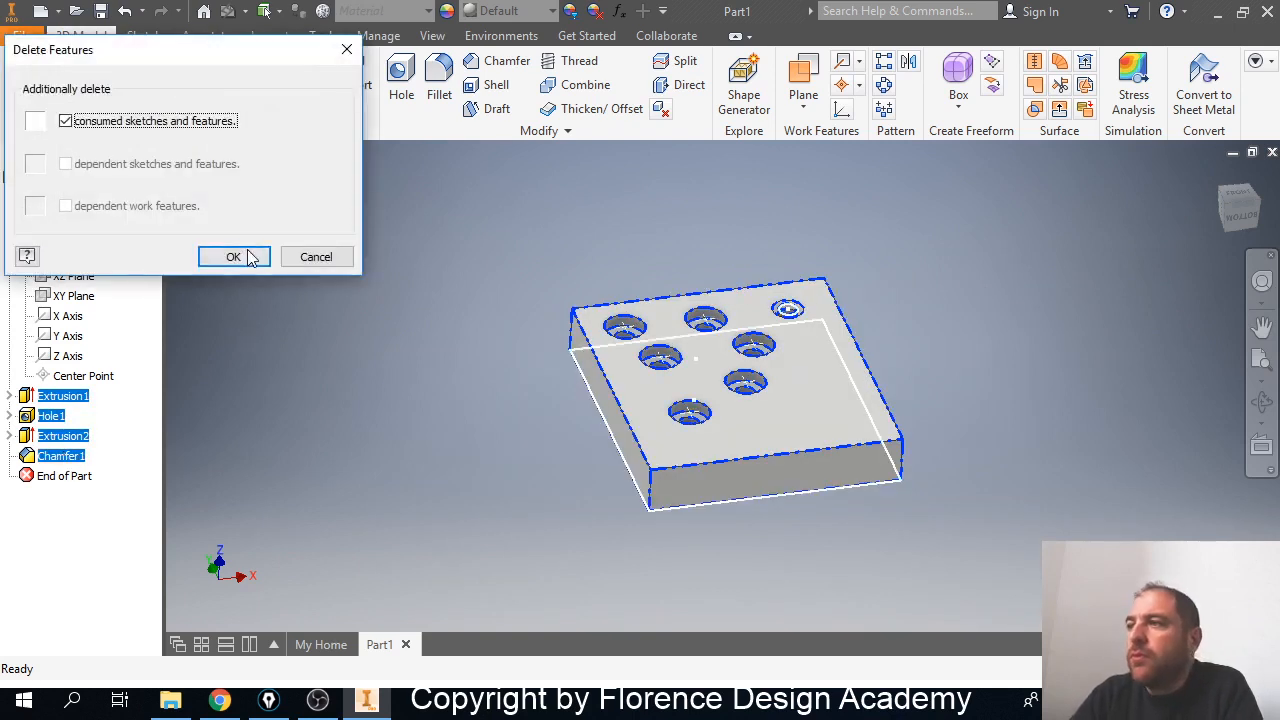
{"action": "left_click", "coordinate": [247, 252]}
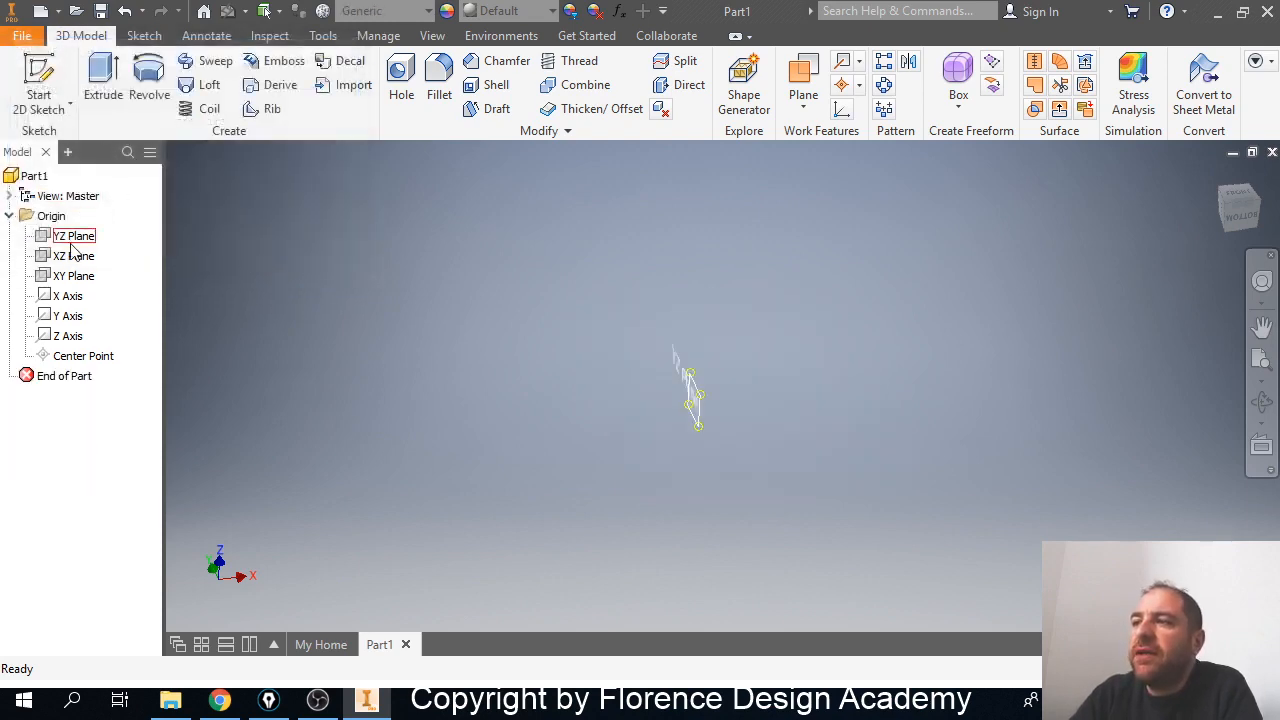
Start an Extrude from the XY plane and create a new 2D sketch on it.
{"action": "left_click", "coordinate": [72, 276]}
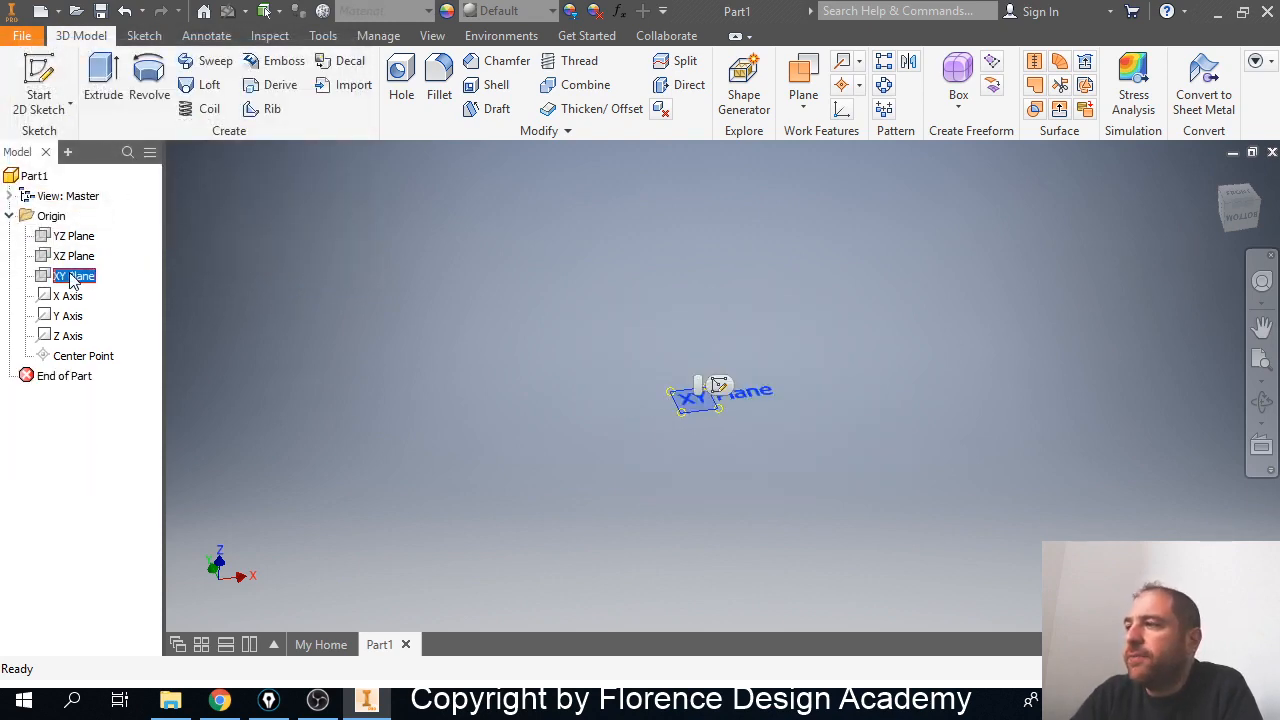
{"action": "left_click", "coordinate": [108, 88]}
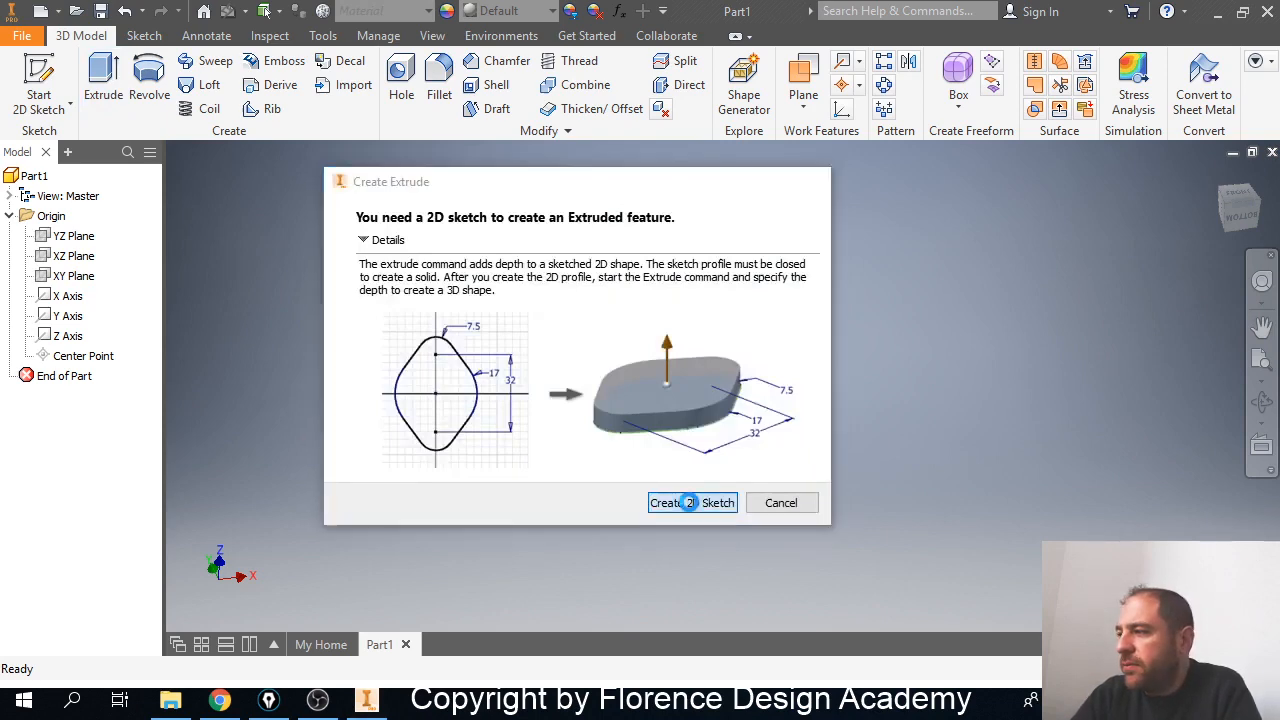
{"action": "left_click", "coordinate": [692, 503]}
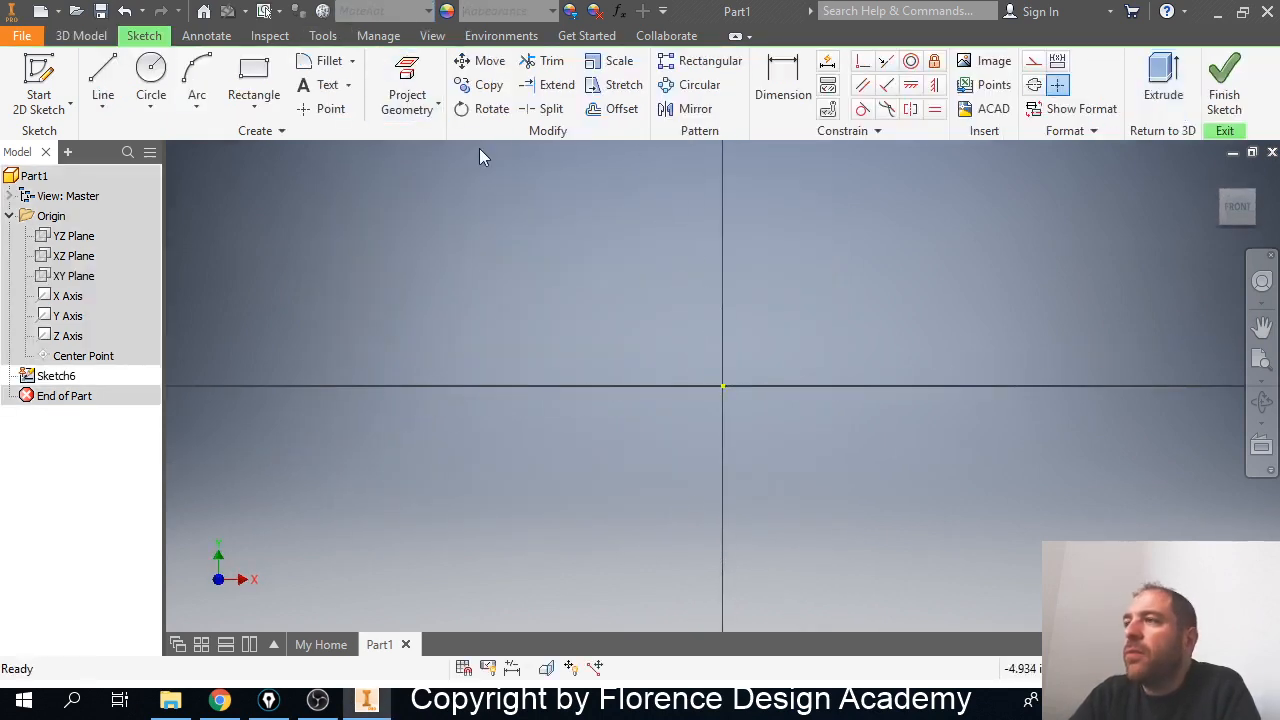
Sketch a rectangle about 30 in wide around the origin and finish the sketch.
{"action": "left_click", "coordinate": [253, 85]}
{"action": "scroll", "coordinate": [562, 363], "scroll_direction": "up", "scroll_amount": 3}
{"action": "scroll", "coordinate": [562, 363], "scroll_direction": "down", "scroll_amount": 4}
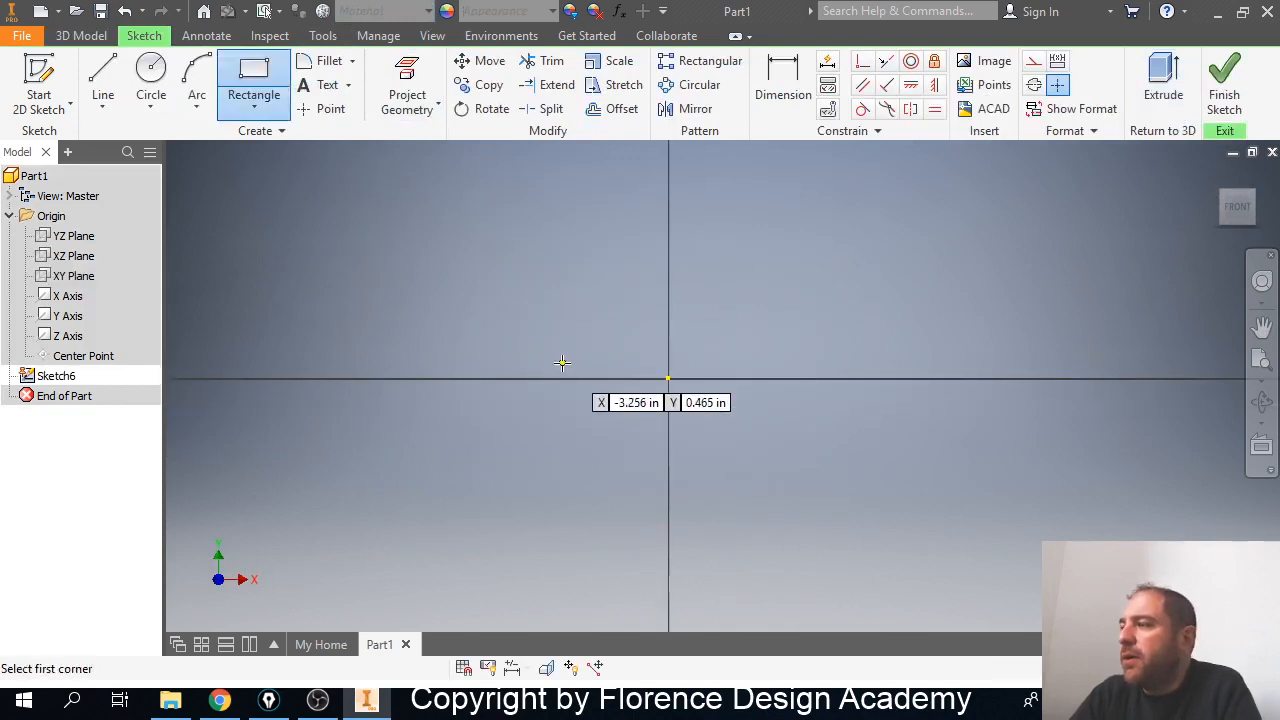
{"action": "left_click", "coordinate": [435, 188]}
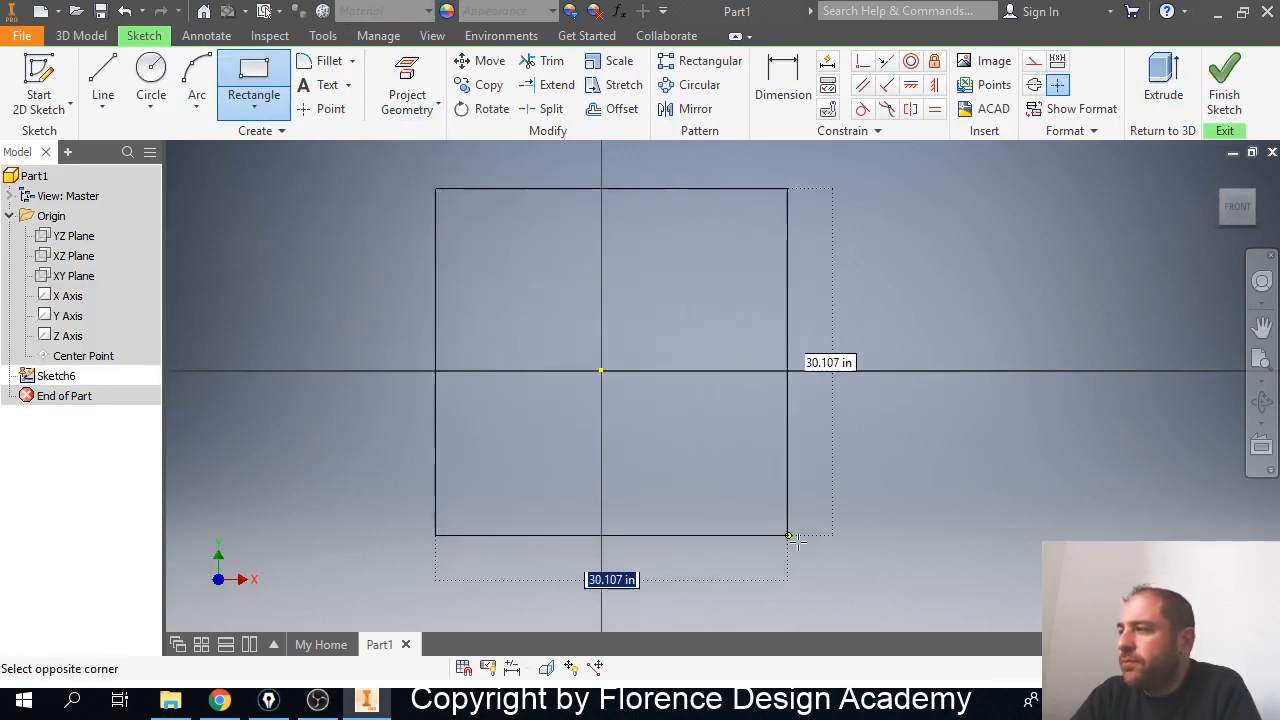
{"action": "left_click", "coordinate": [783, 571]}
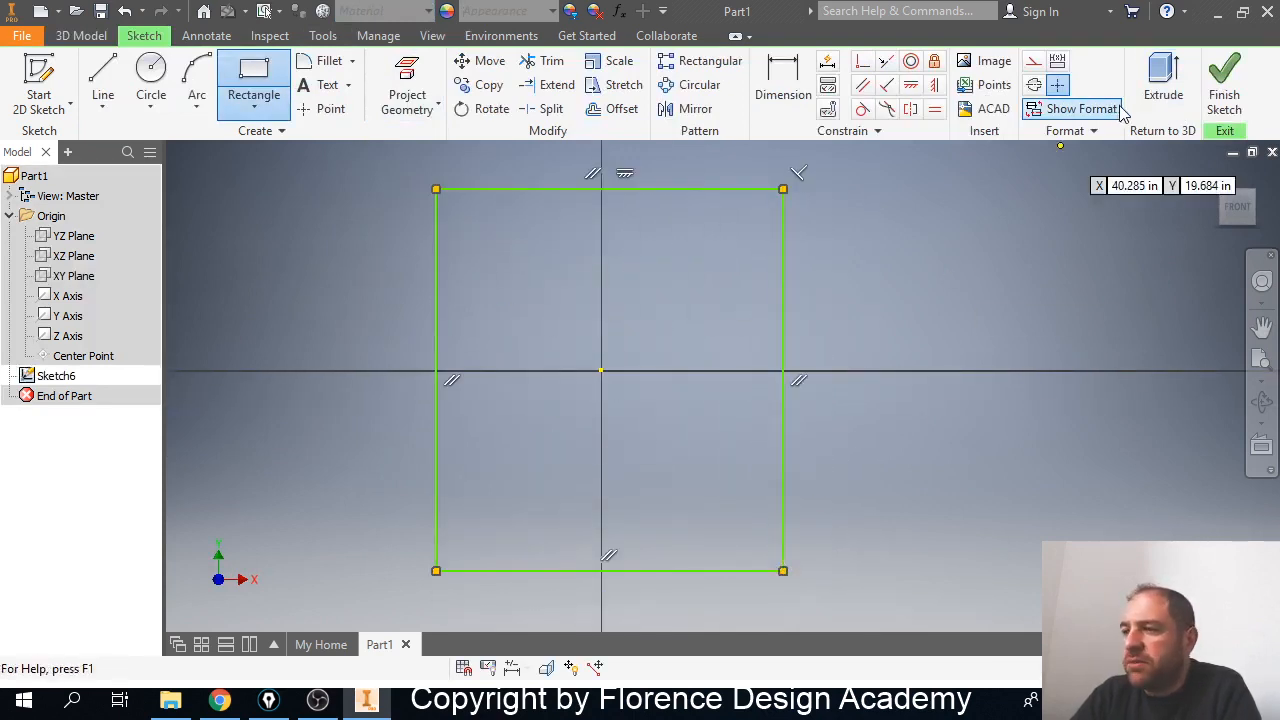
{"action": "left_click", "coordinate": [1224, 88]}
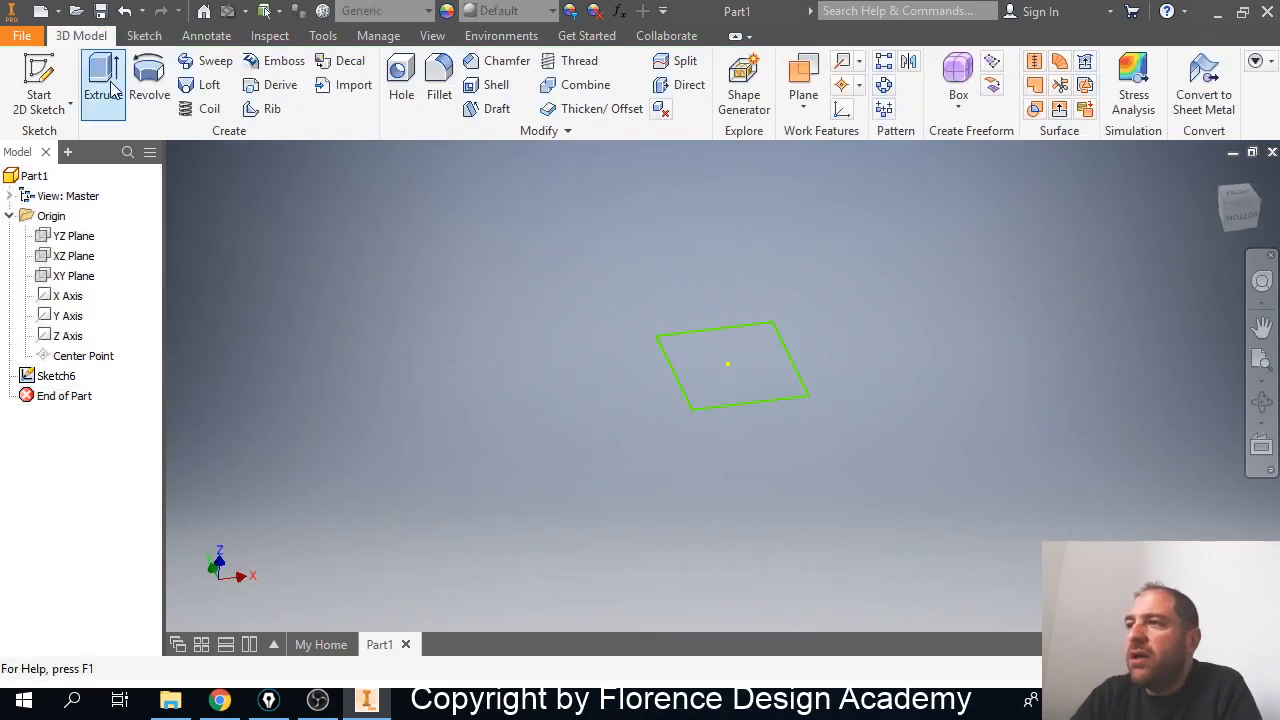
Extrude the rectangle 35 in into a solid block.
{"action": "left_click", "coordinate": [103, 80]}
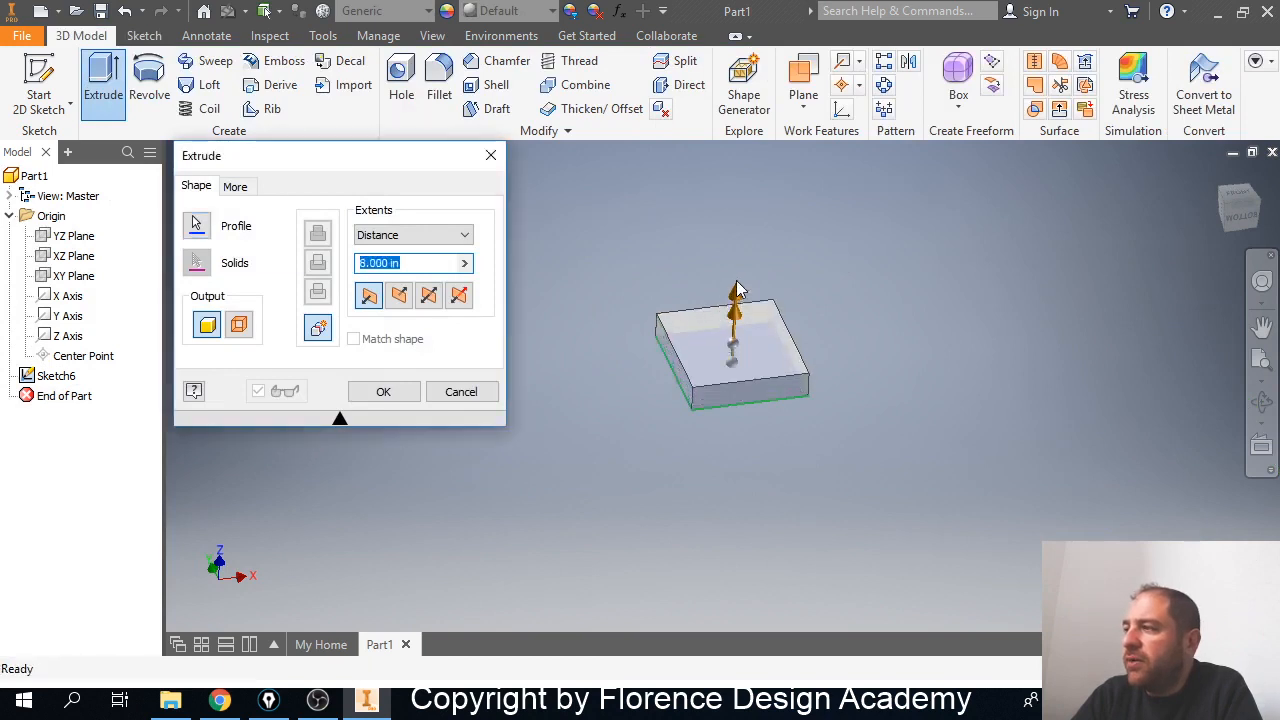
{"action": "left_click_drag", "start_coordinate": [737, 281], "coordinate": [768, 205]}
{"action": "left_click", "coordinate": [388, 399]}
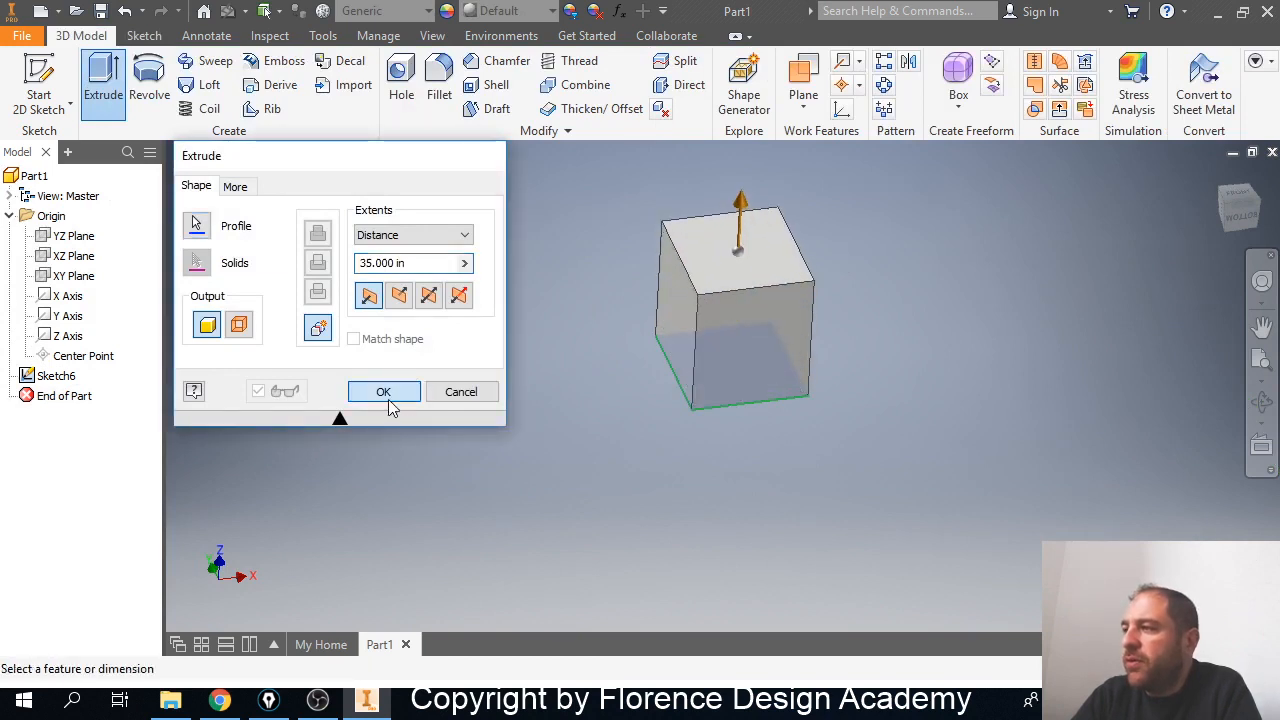
Start a Shell on the block and examine the inside wall preview closely at the block's corner.
{"action": "left_click", "coordinate": [490, 88]}
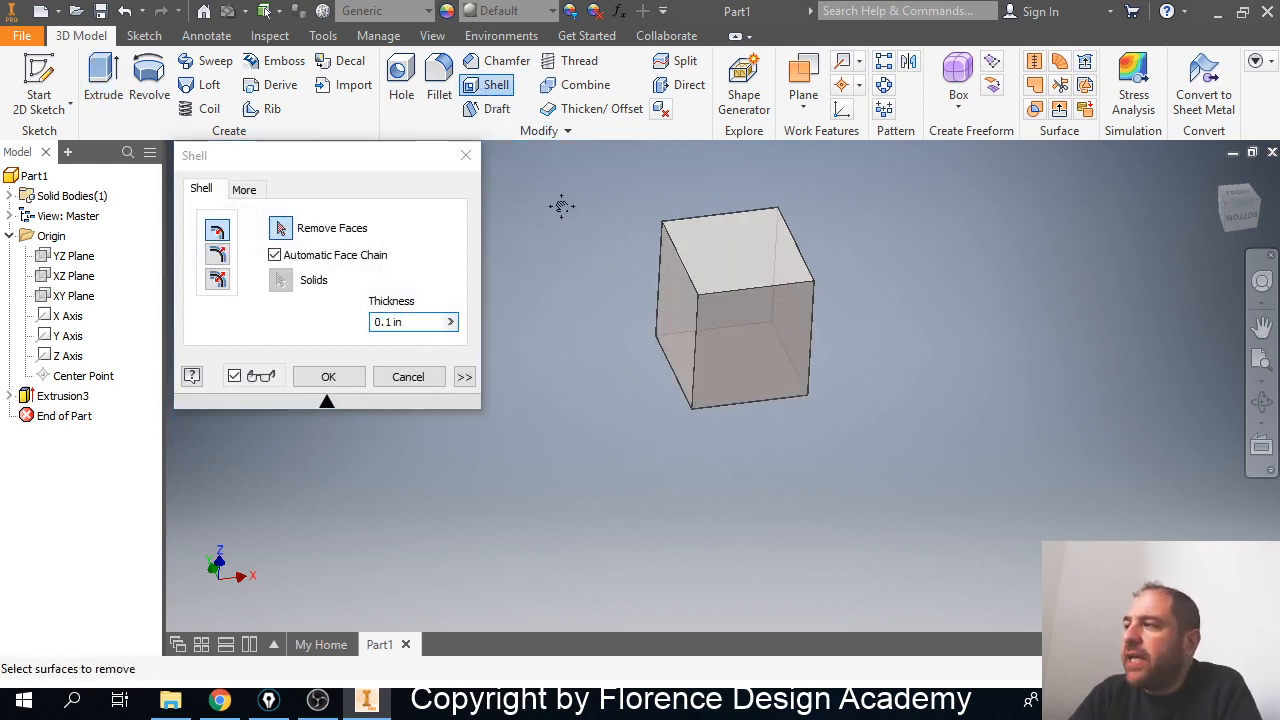
{"action": "middle_click_drag", "start_coordinate": [561, 206], "coordinate": [556, 236]}
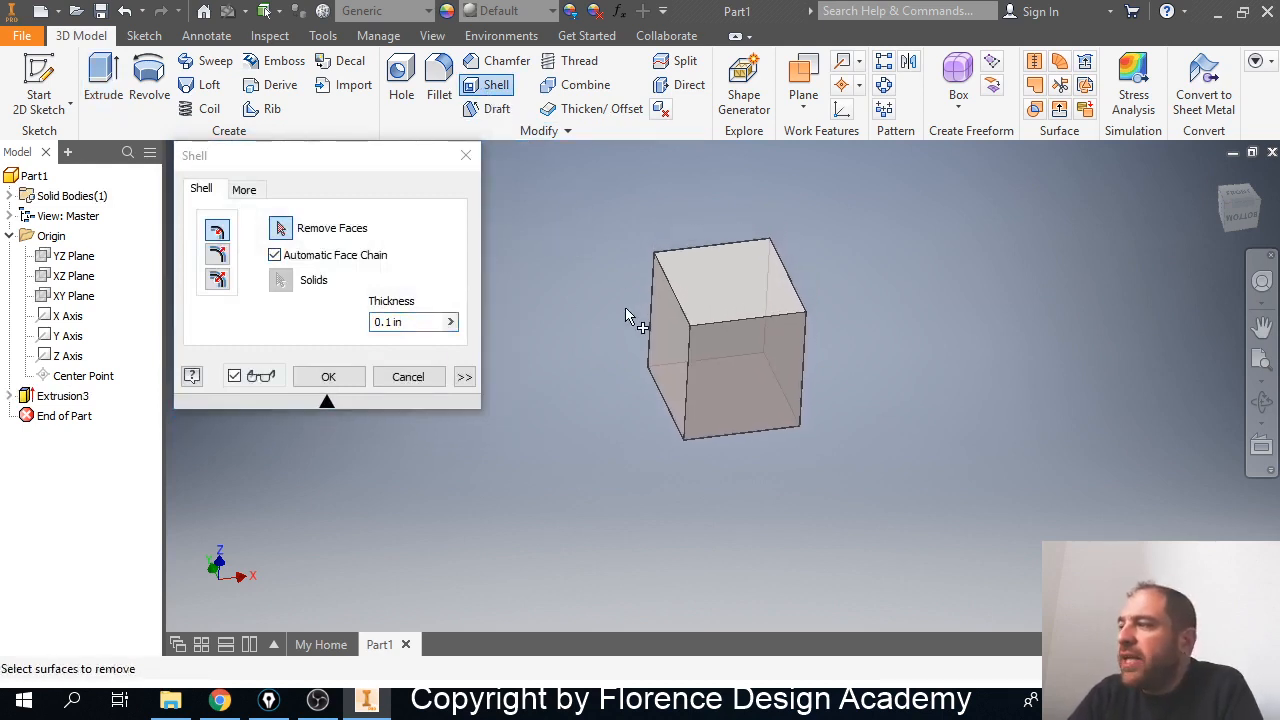
{"action": "scroll", "coordinate": [640, 310], "scroll_direction": "up", "scroll_amount": 1}
{"action": "scroll", "coordinate": [660, 295], "scroll_direction": "down", "scroll_amount": 4}
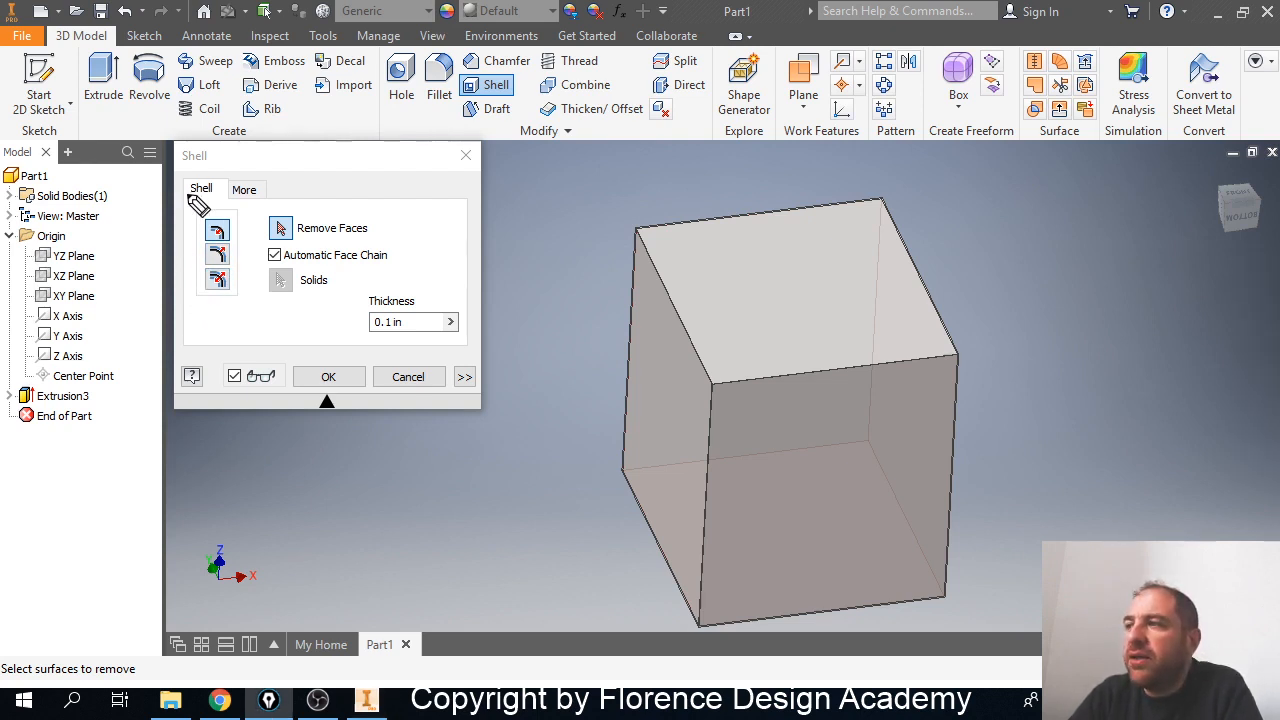
{"action": "mouse_move", "coordinate": [184, 200]}
{"action": "left_mouse_down"}
{"action": "mouse_move", "coordinate": [190, 308]}
{"action": "mouse_move", "coordinate": [262, 308]}
{"action": "mouse_move", "coordinate": [254, 205]}
{"action": "mouse_move", "coordinate": [184, 206]}
{"action": "left_mouse_up"}
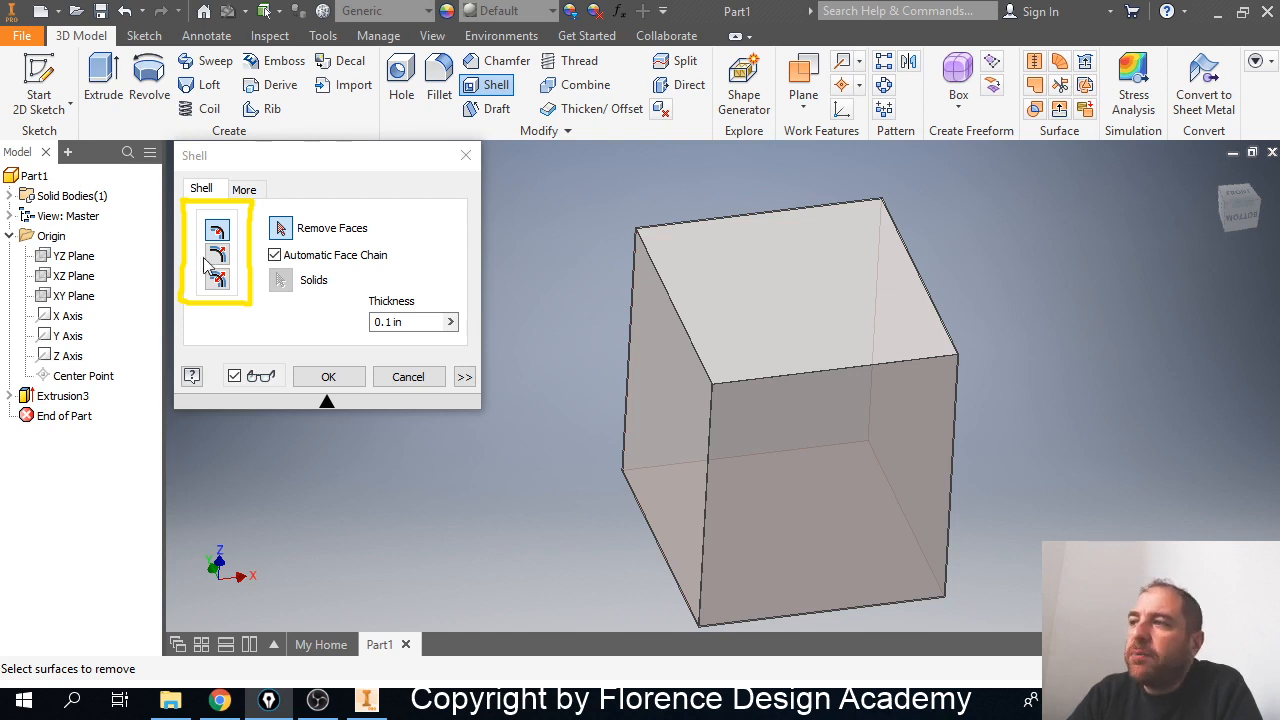
{"action": "scroll", "coordinate": [640, 232], "scroll_direction": "down", "scroll_amount": 6}
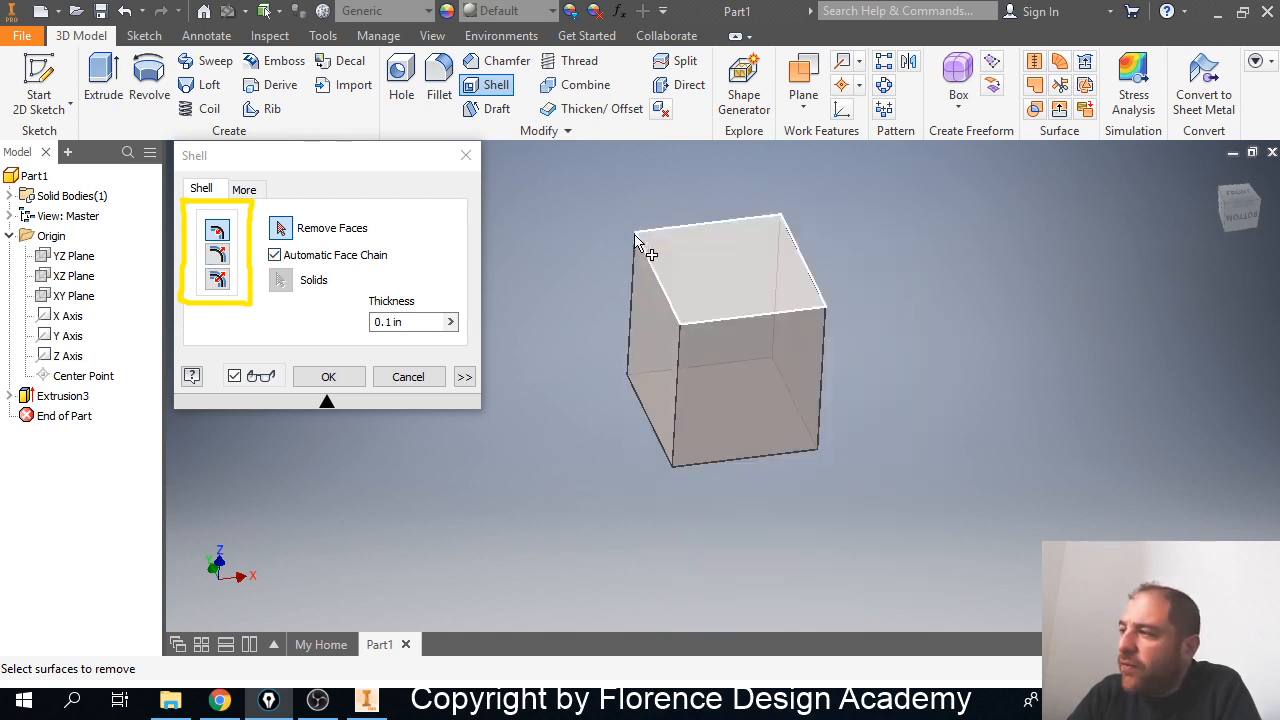
{"action": "scroll", "coordinate": [645, 215], "scroll_direction": "down", "scroll_amount": 2}
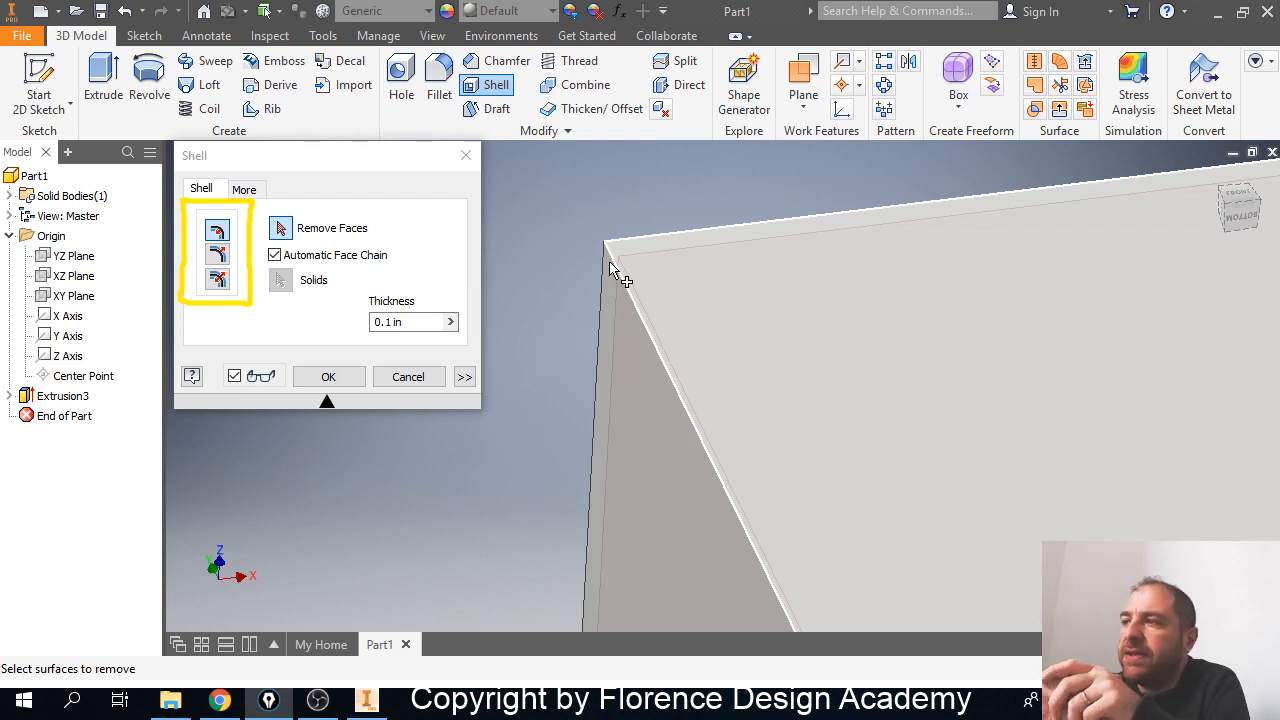
{"action": "scroll", "coordinate": [617, 240], "scroll_direction": "down", "scroll_amount": 4}
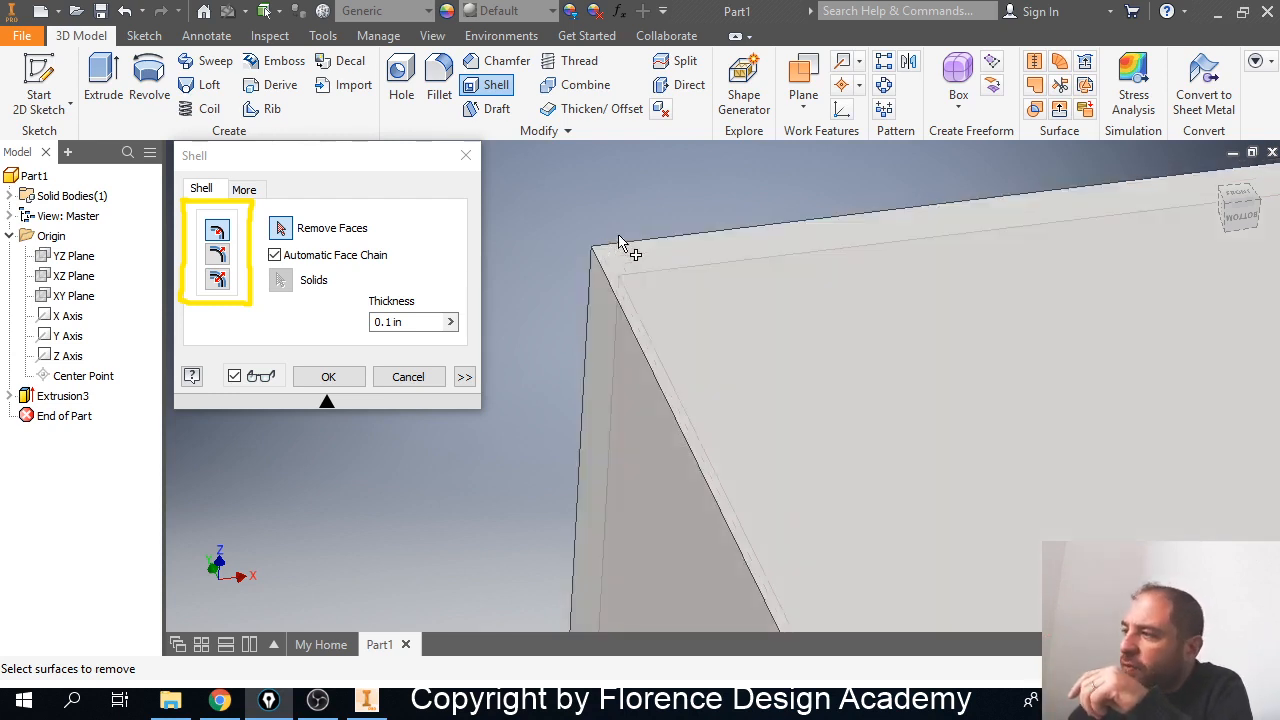
{"action": "scroll", "coordinate": [615, 262], "scroll_direction": "down", "scroll_amount": 2}
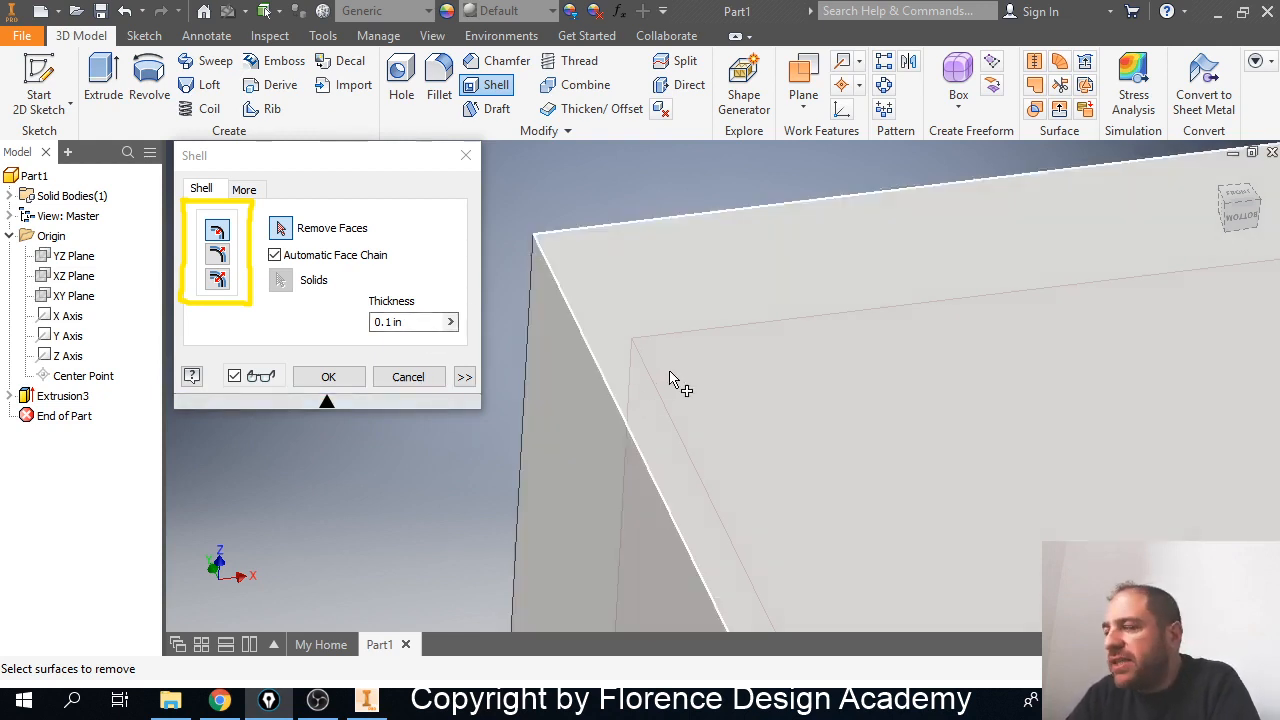
{"action": "scroll", "coordinate": [666, 376], "scroll_direction": "down", "scroll_amount": 2}
{"action": "scroll", "coordinate": [663, 393], "scroll_direction": "up", "scroll_amount": 3}
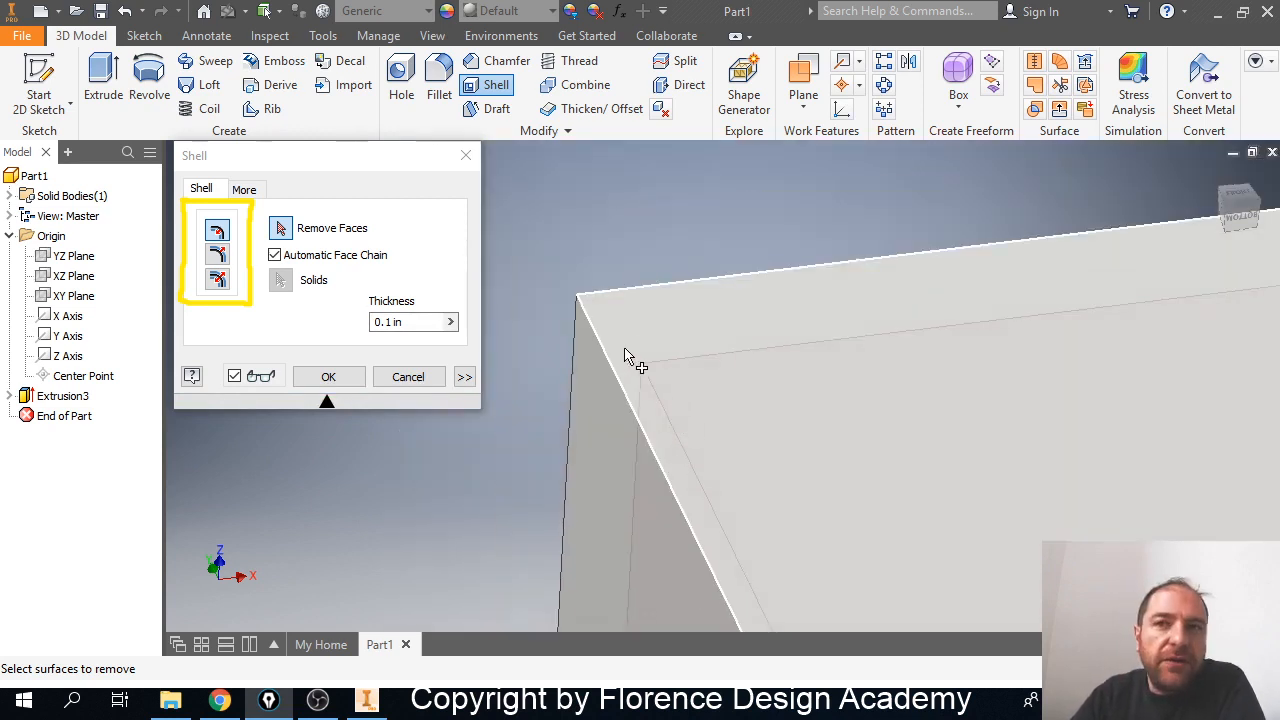
{"action": "scroll", "coordinate": [643, 390], "scroll_direction": "up", "scroll_amount": 1}
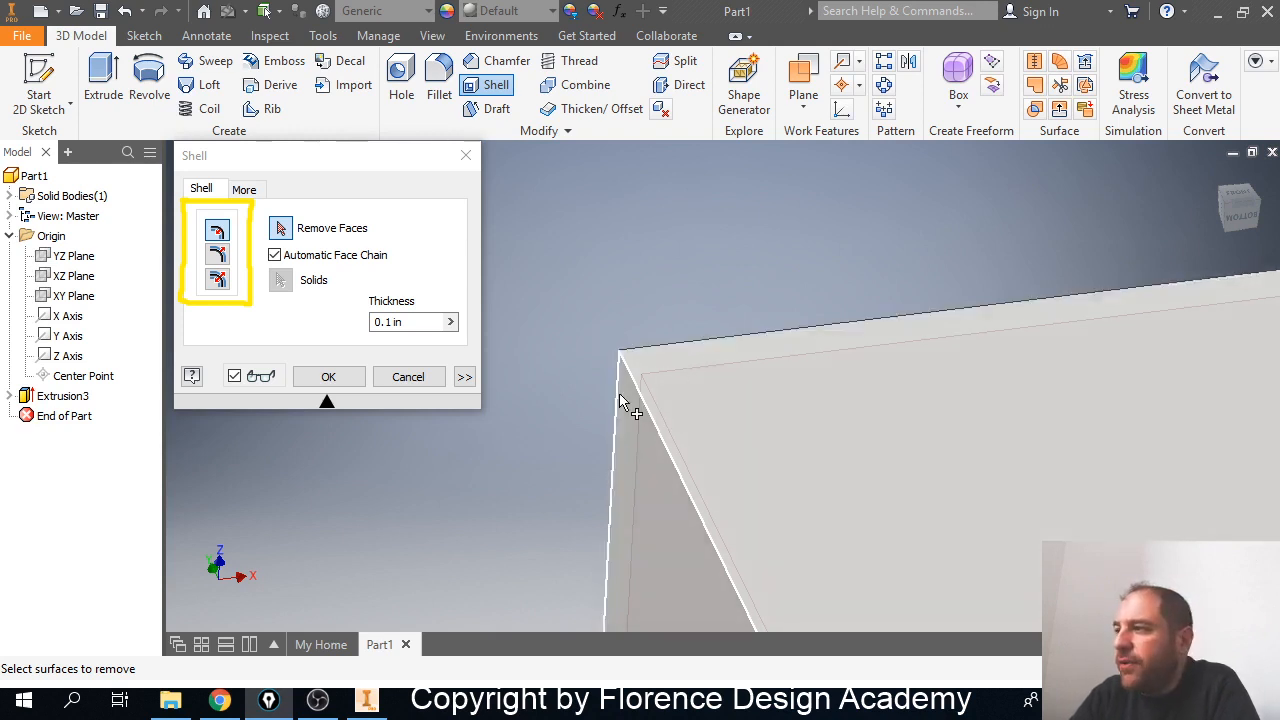
Shell the closed block with a 1 in wall thickness applied to both sides of its faces.
{"action": "left_click", "coordinate": [223, 258]}
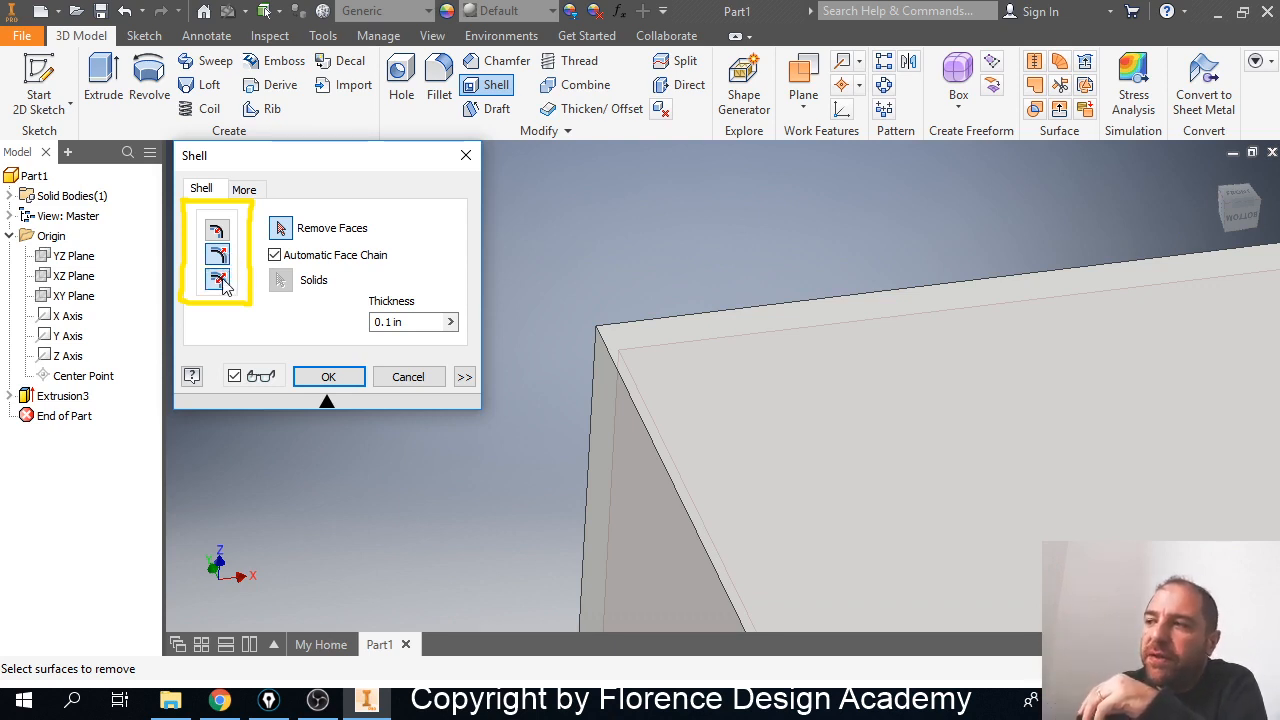
{"action": "left_click", "coordinate": [219, 281]}
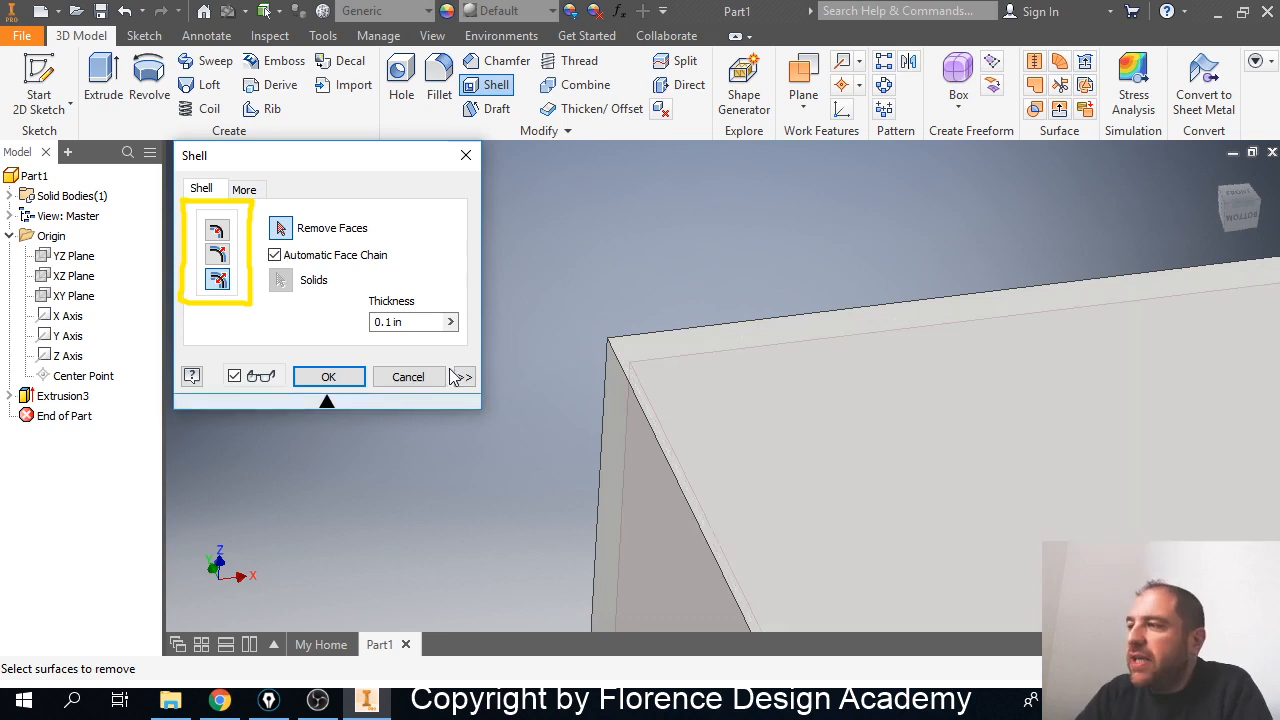
{"action": "scroll", "coordinate": [559, 315], "scroll_direction": "up", "scroll_amount": 5}
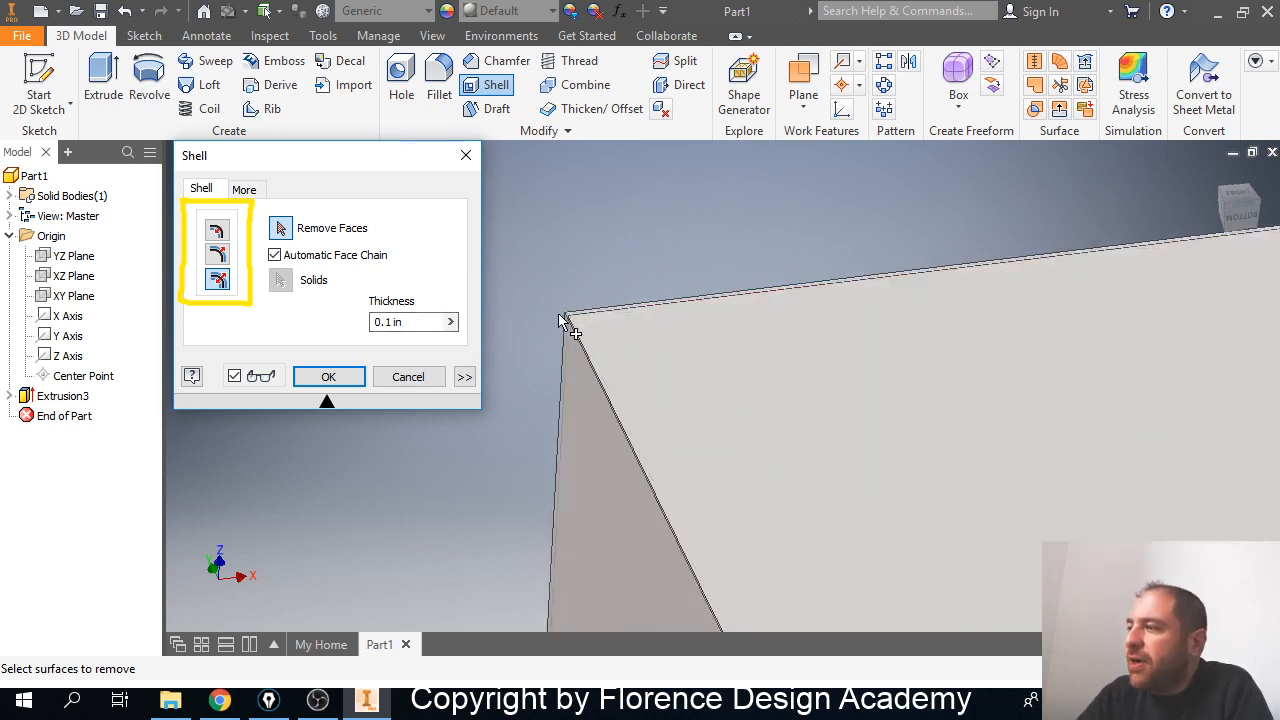
{"action": "scroll", "coordinate": [560, 325], "scroll_direction": "down", "scroll_amount": 3}
{"action": "left_click", "coordinate": [450, 322]}
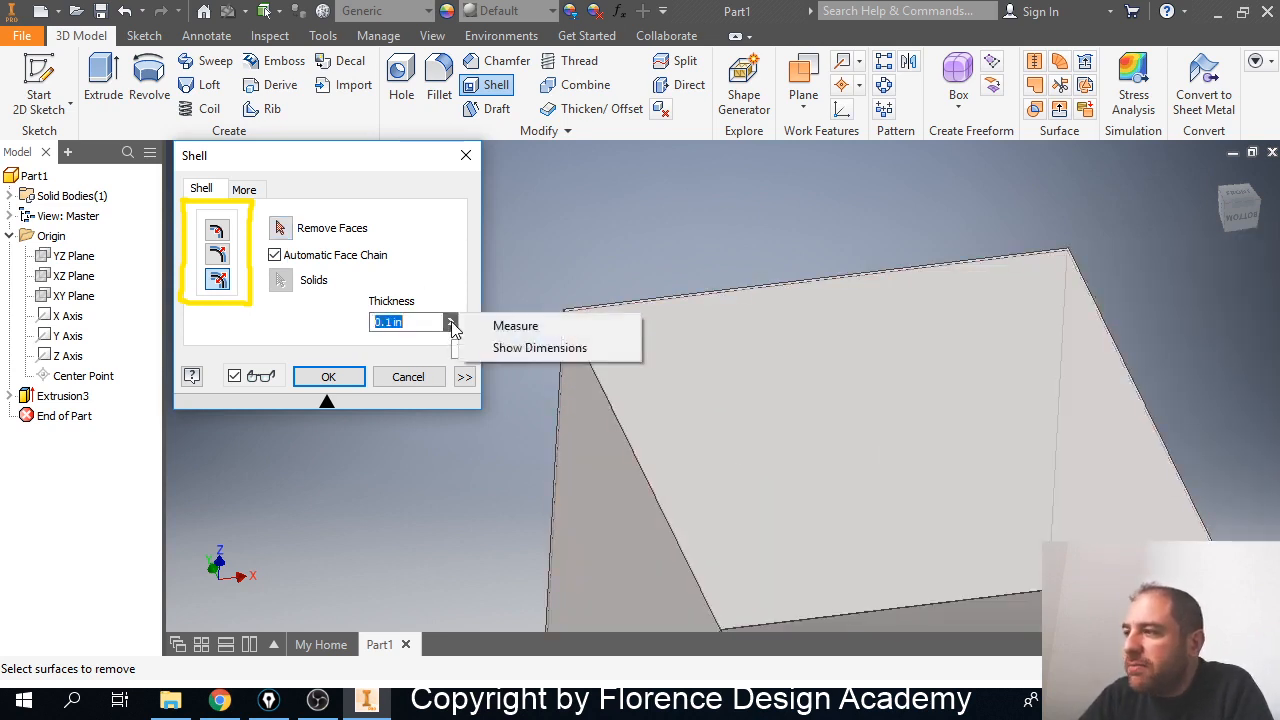
{"action": "left_click_drag", "start_coordinate": [434, 325], "coordinate": [370, 323]}
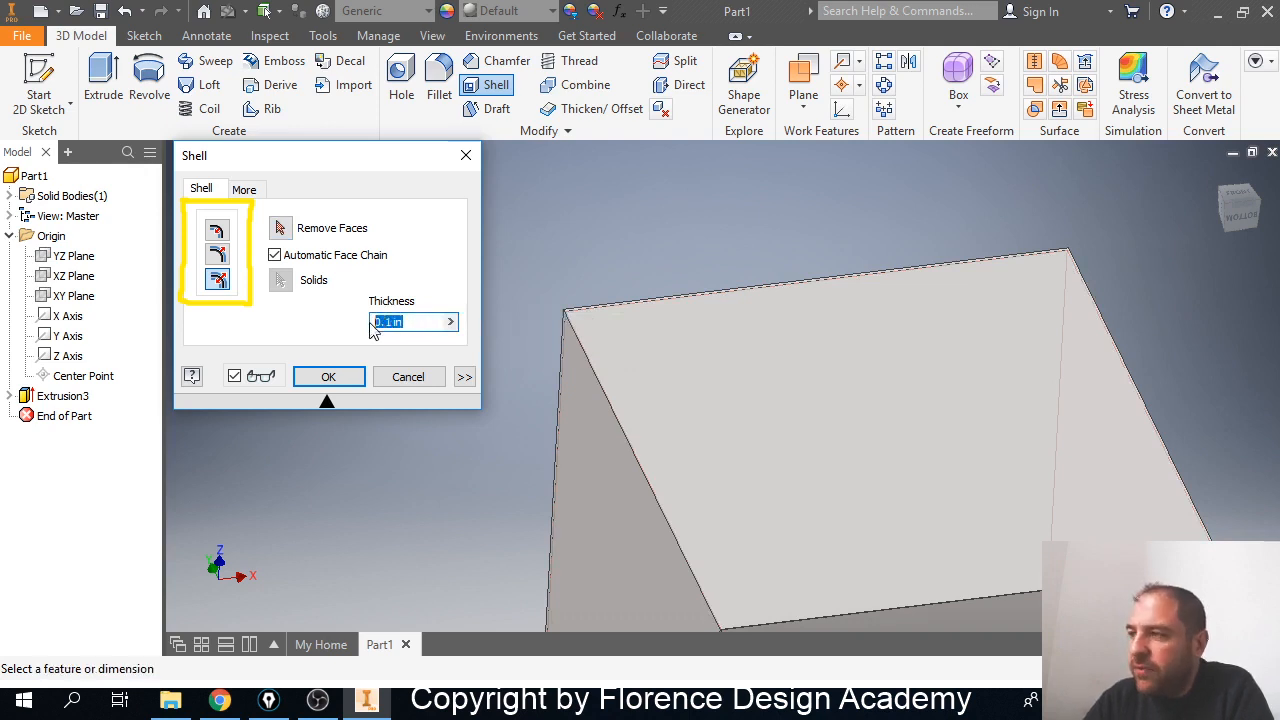
{"action": "type", "text": "1"}
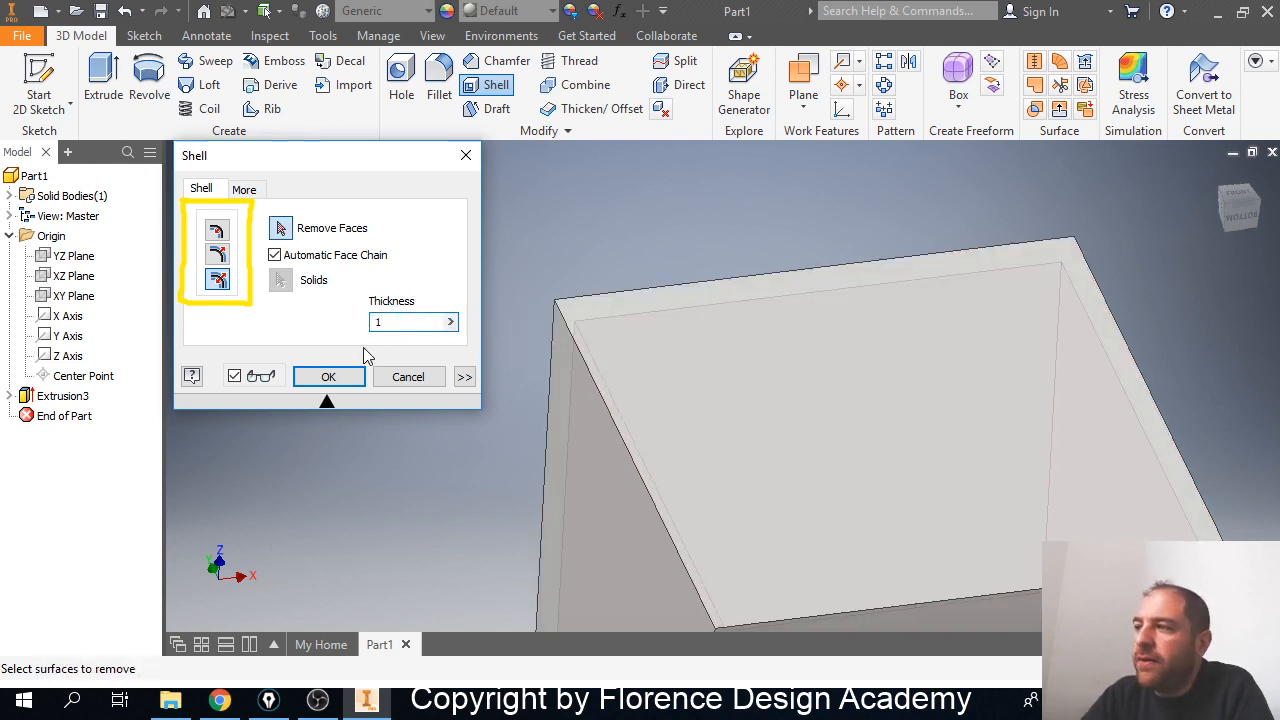
{"action": "left_click", "coordinate": [341, 377]}
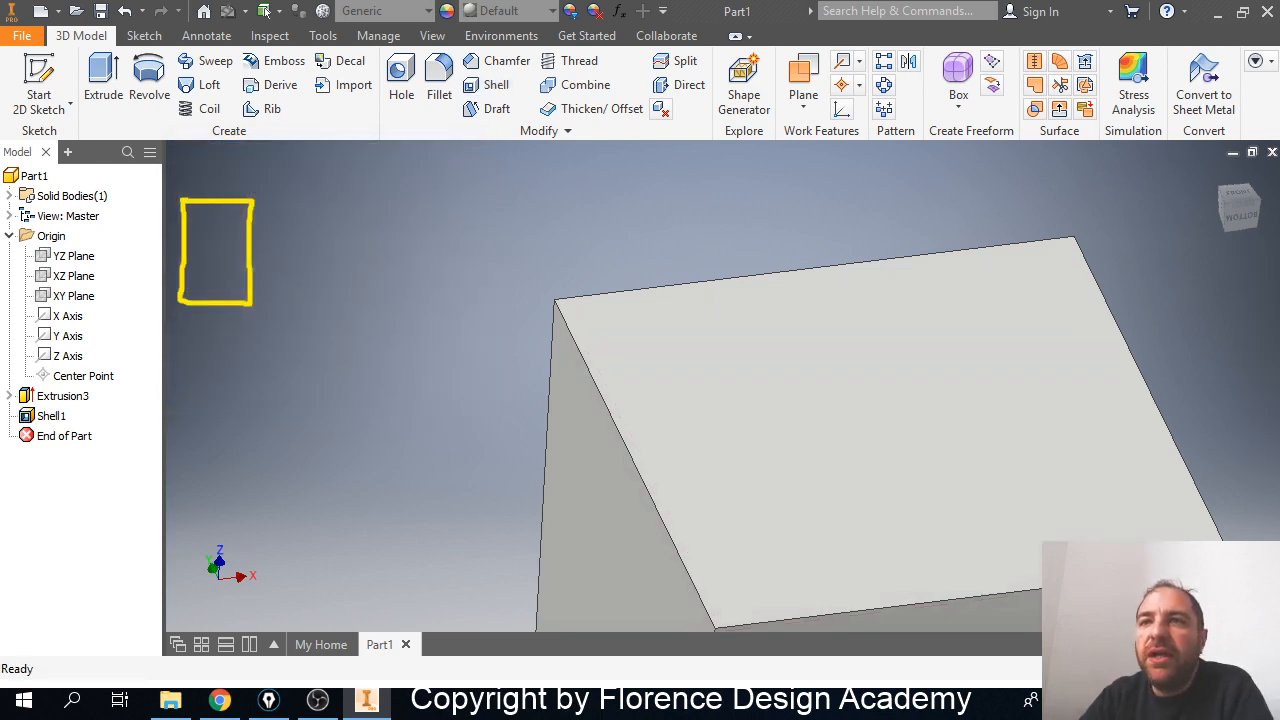
Examine the closed shelled block from outside, looking at its upper face and adjoining sides.
{"action": "middle_click_drag", "start_coordinate": [497, 369], "coordinate": [434, 283]}
{"action": "scroll", "coordinate": [449, 288], "scroll_direction": "down", "scroll_amount": 5}
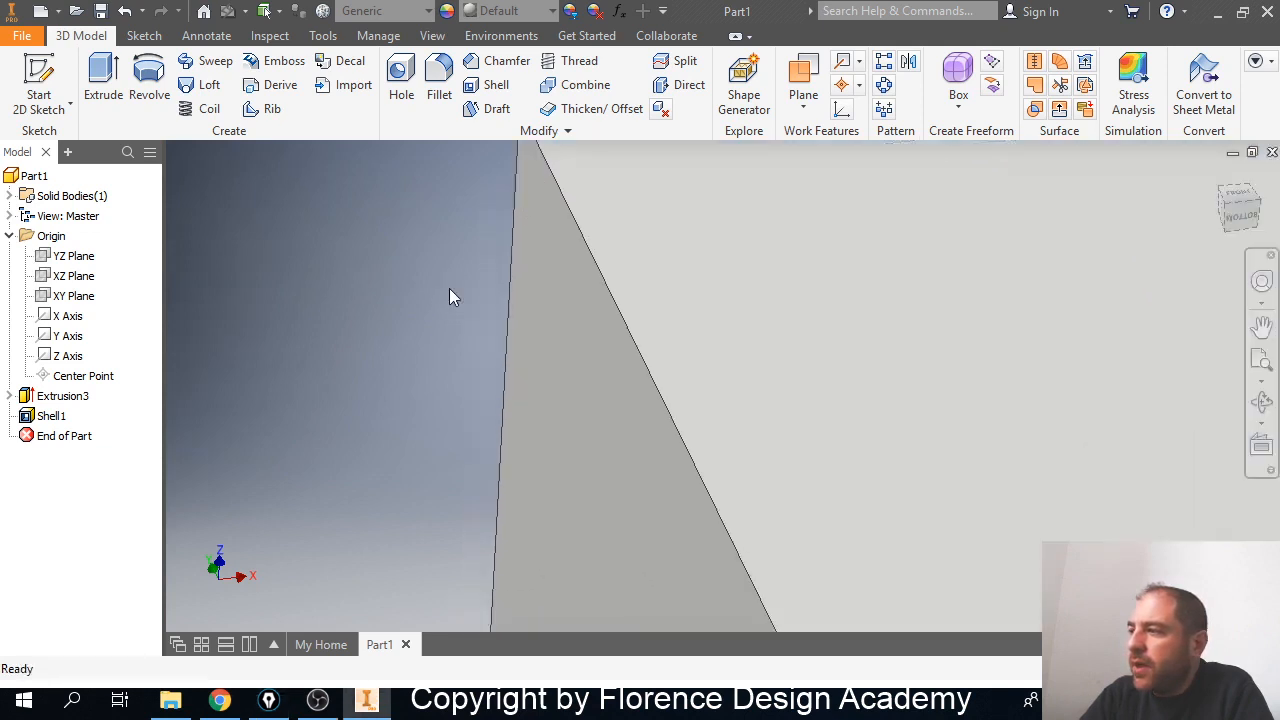
{"action": "scroll", "coordinate": [442, 298], "scroll_direction": "up", "scroll_amount": 6}
{"action": "middle_click_drag", "start_coordinate": [424, 380], "coordinate": [408, 286]}
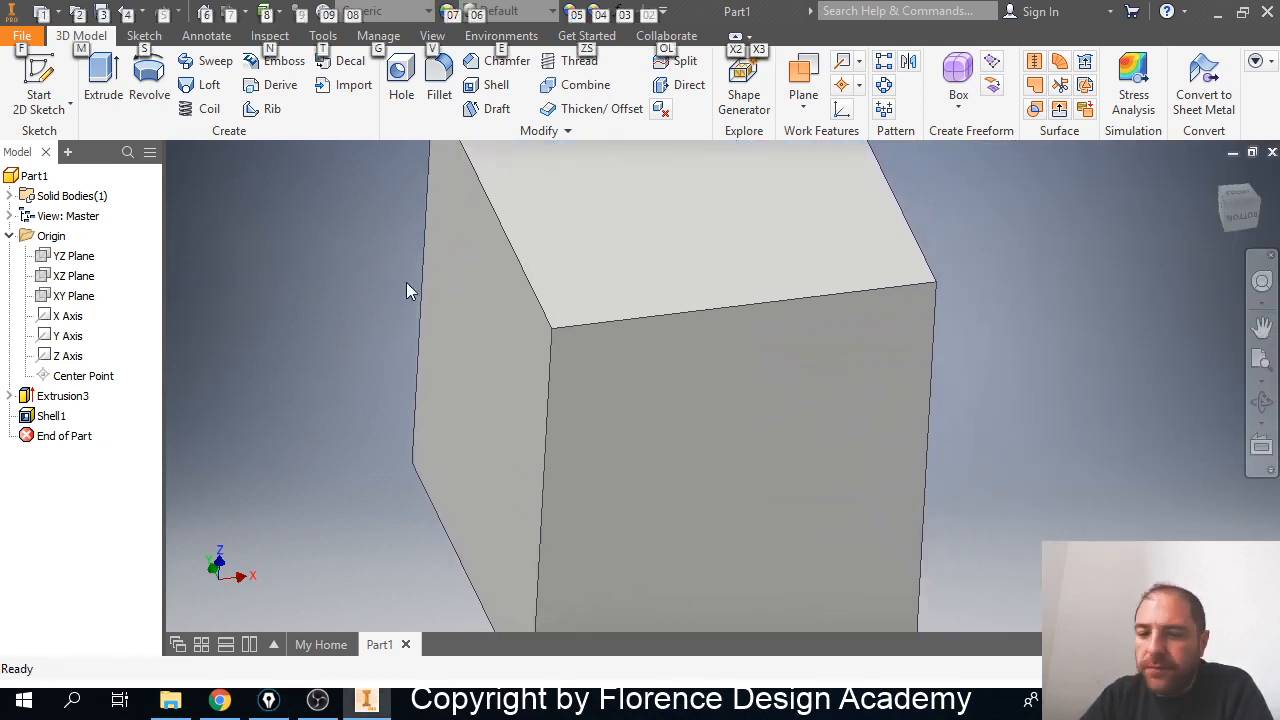
{"action": "middle_click_drag", "start_coordinate": [420, 429], "coordinate": [446, 390], "text": "shift"}
{"action": "middle_click_drag", "start_coordinate": [520, 342], "coordinate": [686, 317], "text": "shift"}
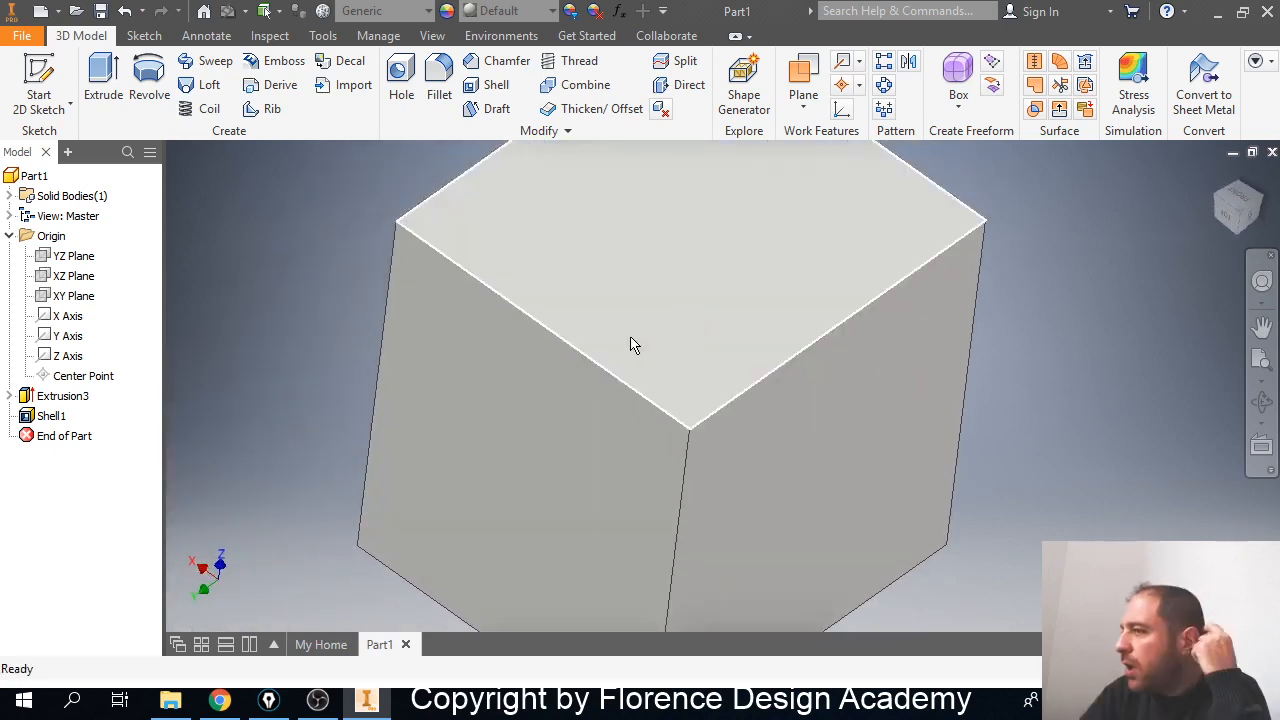
{"action": "mouse_move", "coordinate": [661, 372]}
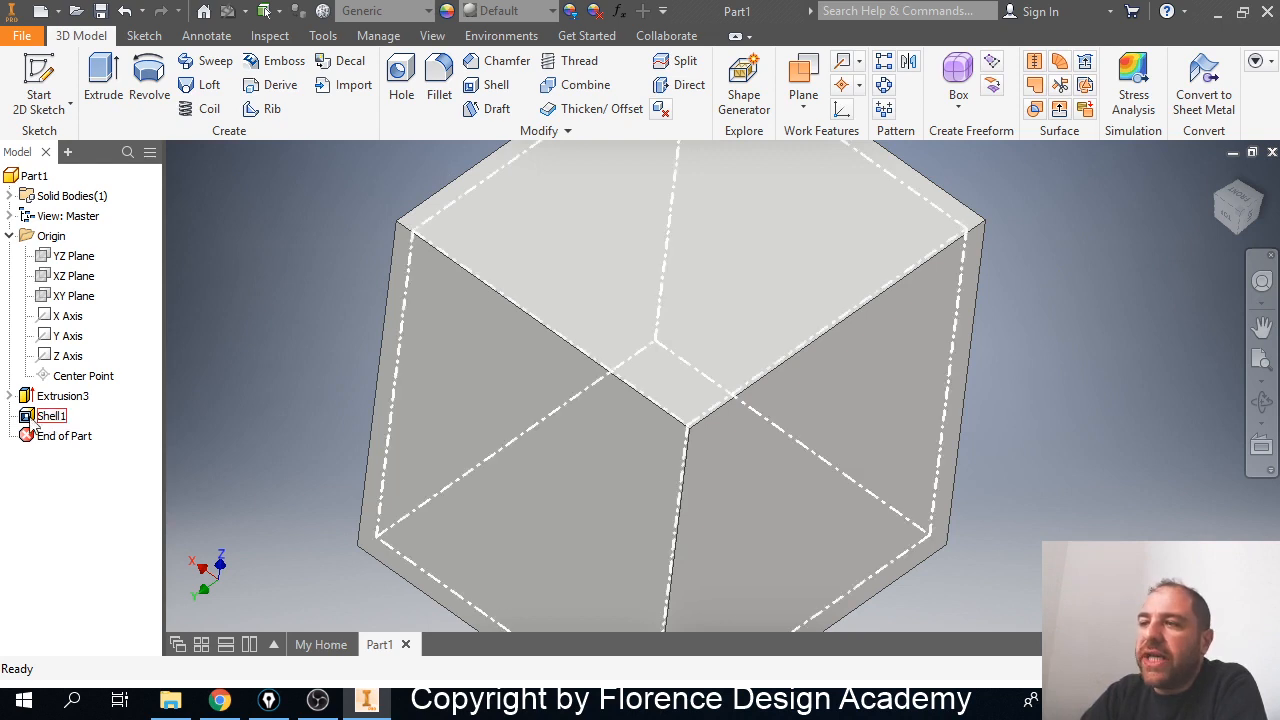
Edit the shell to remove the block's upper face and one adjacent side face.
{"action": "double_click", "coordinate": [31, 424]}
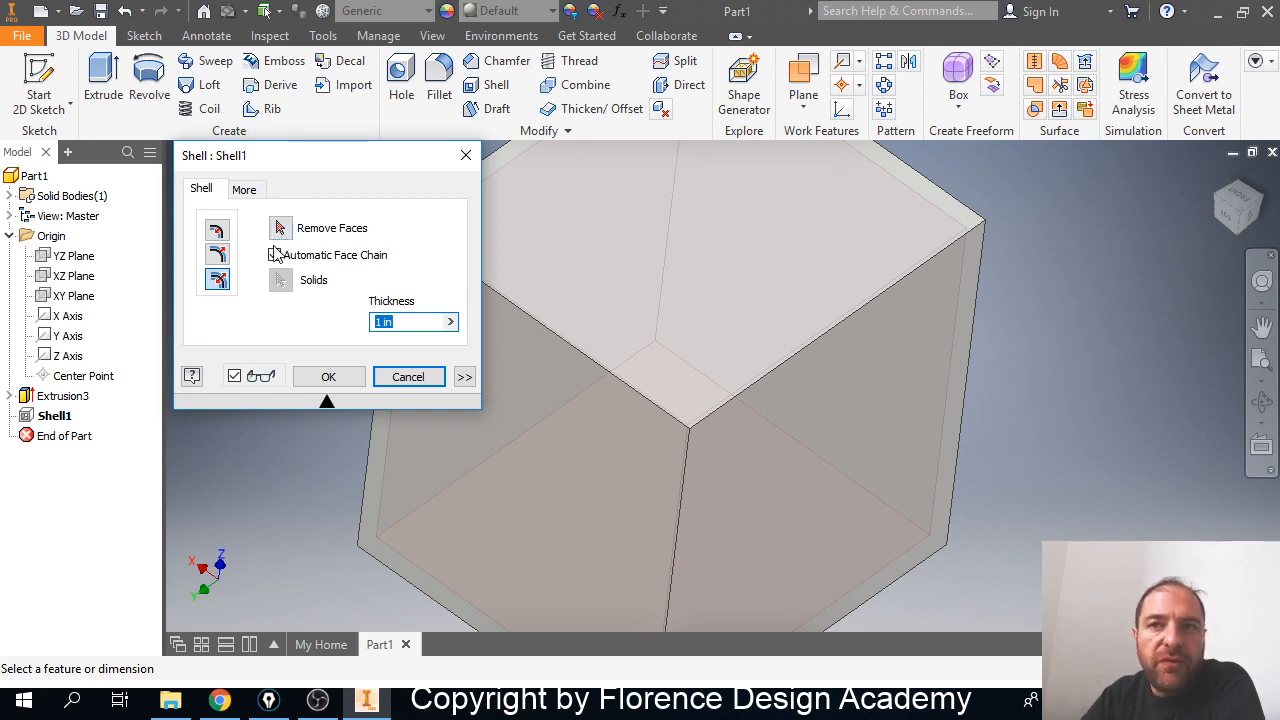
{"action": "left_click", "coordinate": [275, 255]}
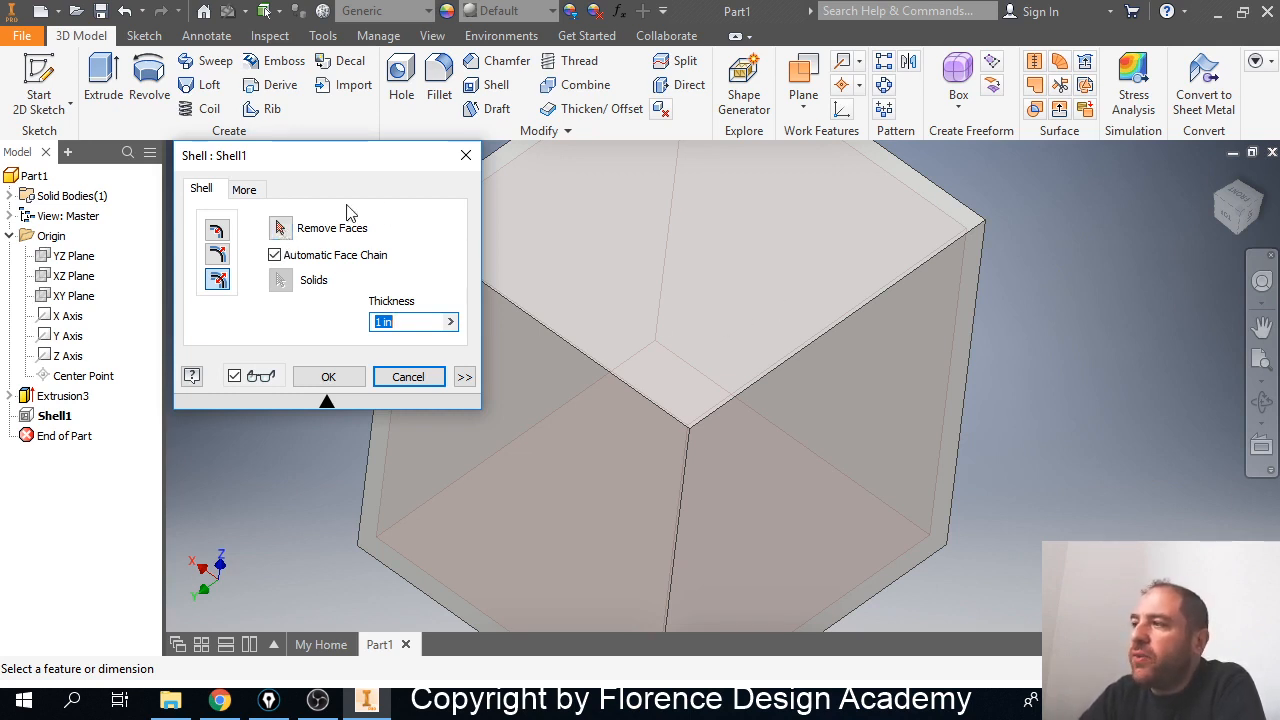
{"action": "left_click", "coordinate": [280, 228]}
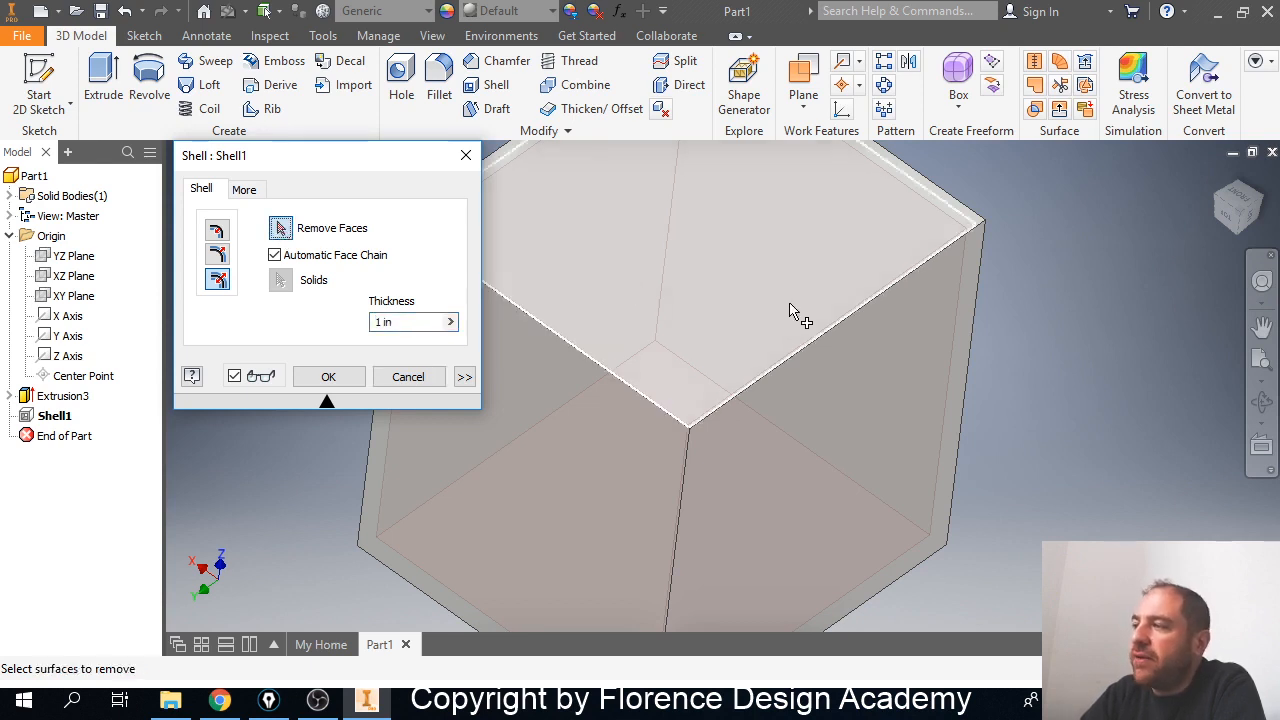
{"action": "left_click", "coordinate": [790, 303]}
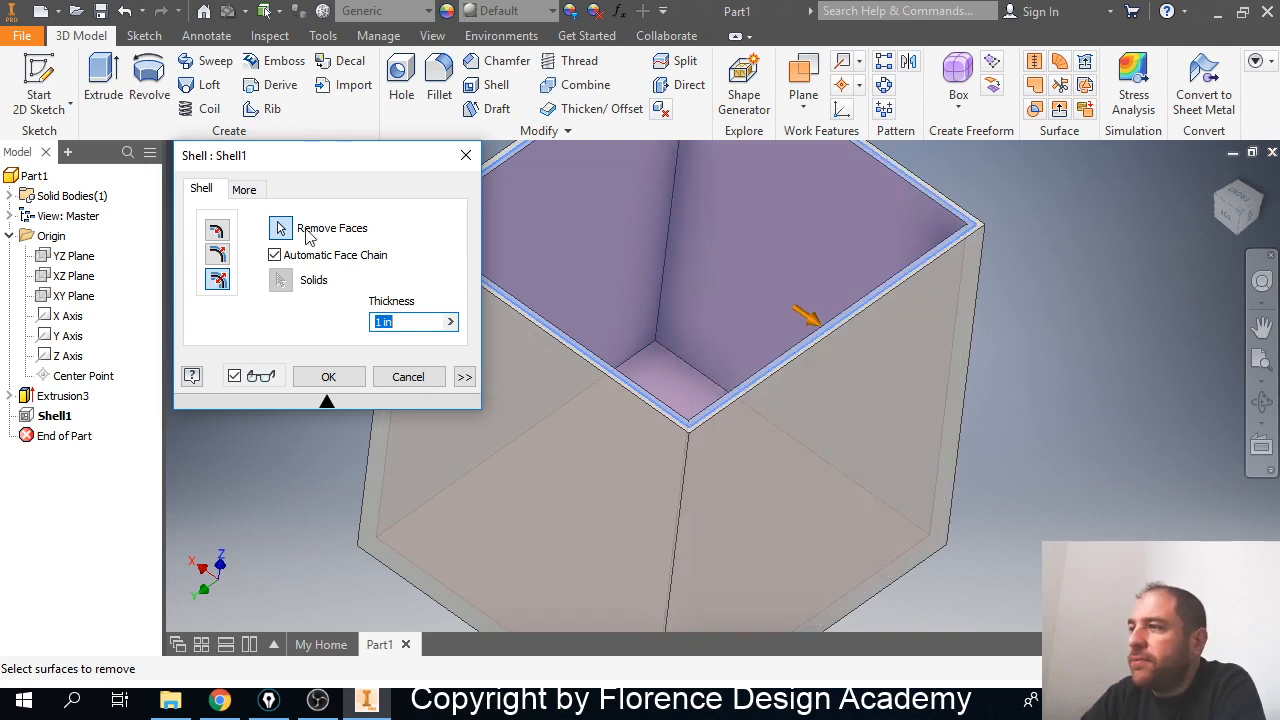
{"action": "left_click", "coordinate": [850, 402]}
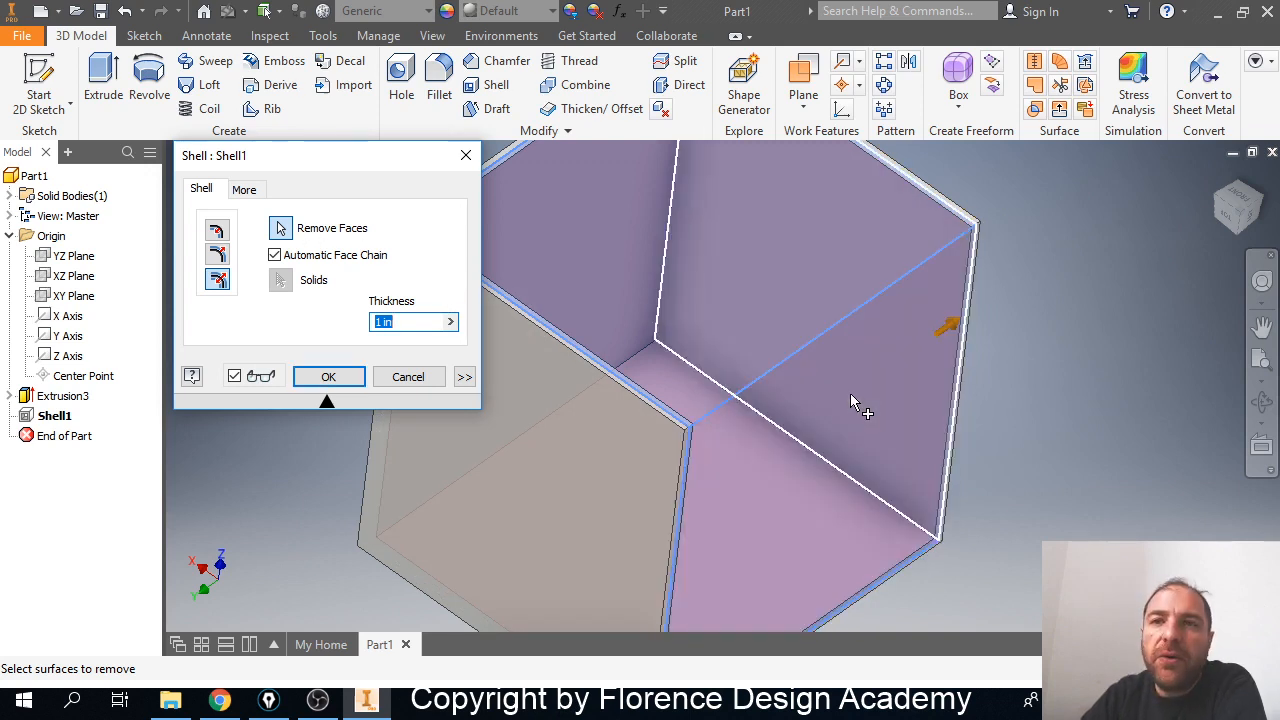
{"action": "left_click", "coordinate": [329, 377]}
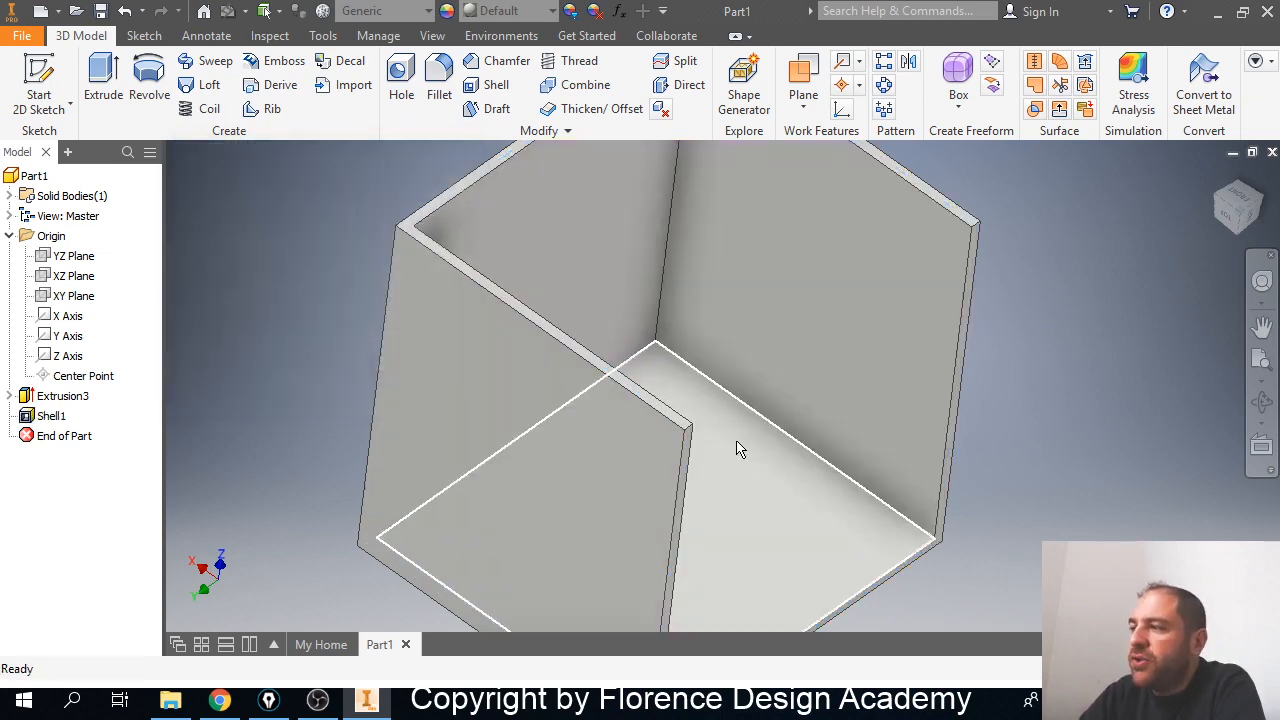
Inspect the interior of the opened shell and undo the face removal.
{"action": "middle_click_drag", "start_coordinate": [737, 449], "coordinate": [530, 453]}
{"action": "mouse_move", "coordinate": [617, 477]}
{"action": "middle_mouse_down", "text": "shift"}
{"action": "mouse_move", "coordinate": [563, 449]}
{"action": "mouse_move", "coordinate": [655, 493]}
{"action": "mouse_move", "coordinate": [611, 471]}
{"action": "mouse_move", "coordinate": [611, 503]}
{"action": "mouse_move", "coordinate": [614, 470]}
{"action": "middle_mouse_up", "text": "shift"}
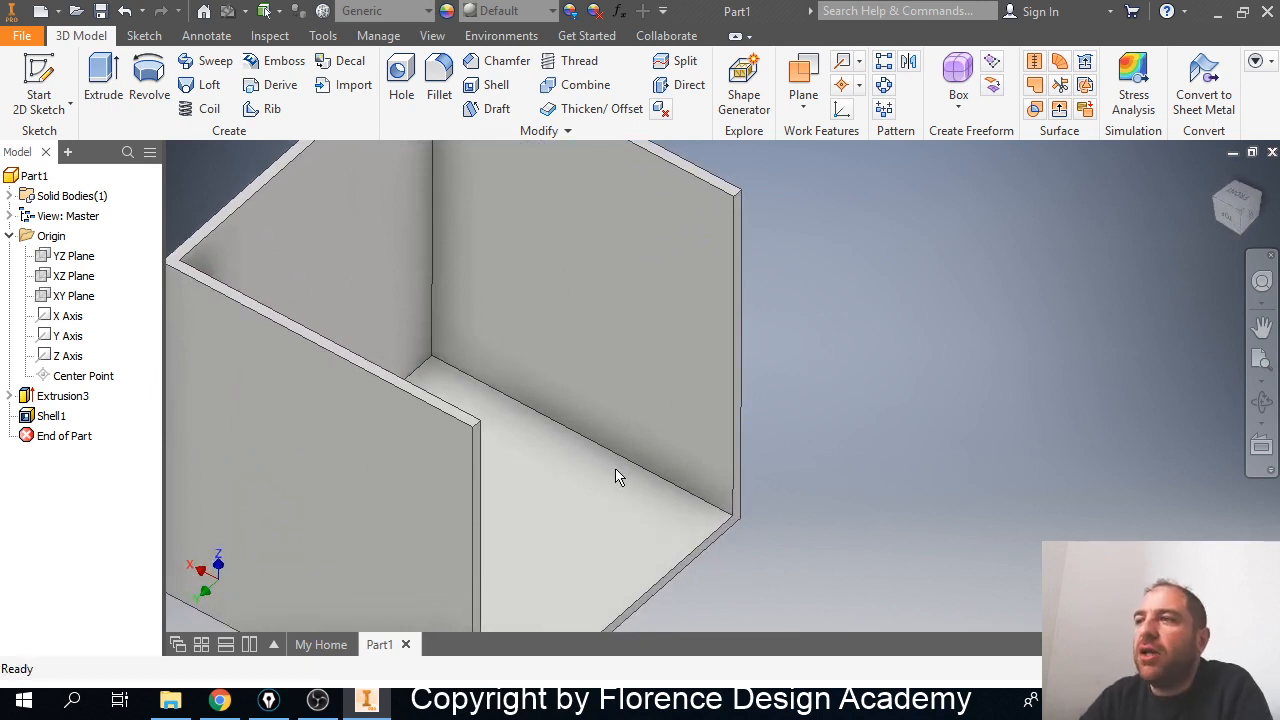
{"action": "mouse_move", "coordinate": [648, 508]}
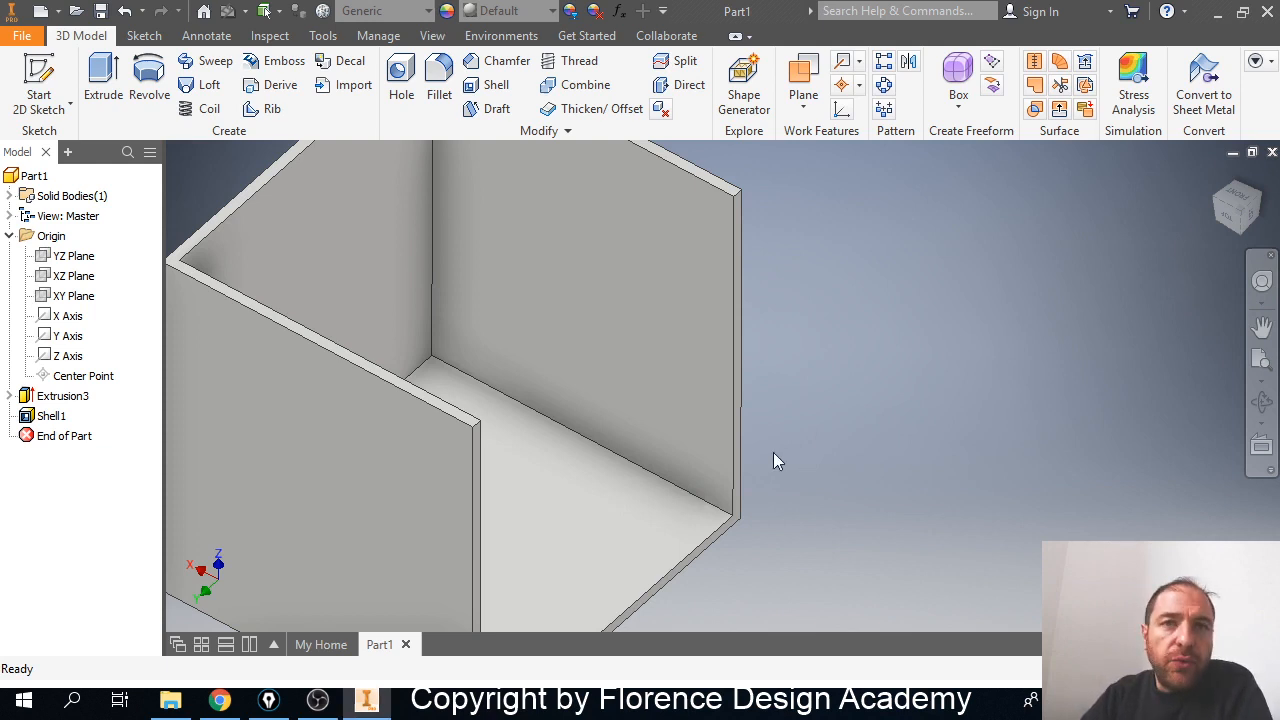
{"action": "key", "text": "ctrl+z"}
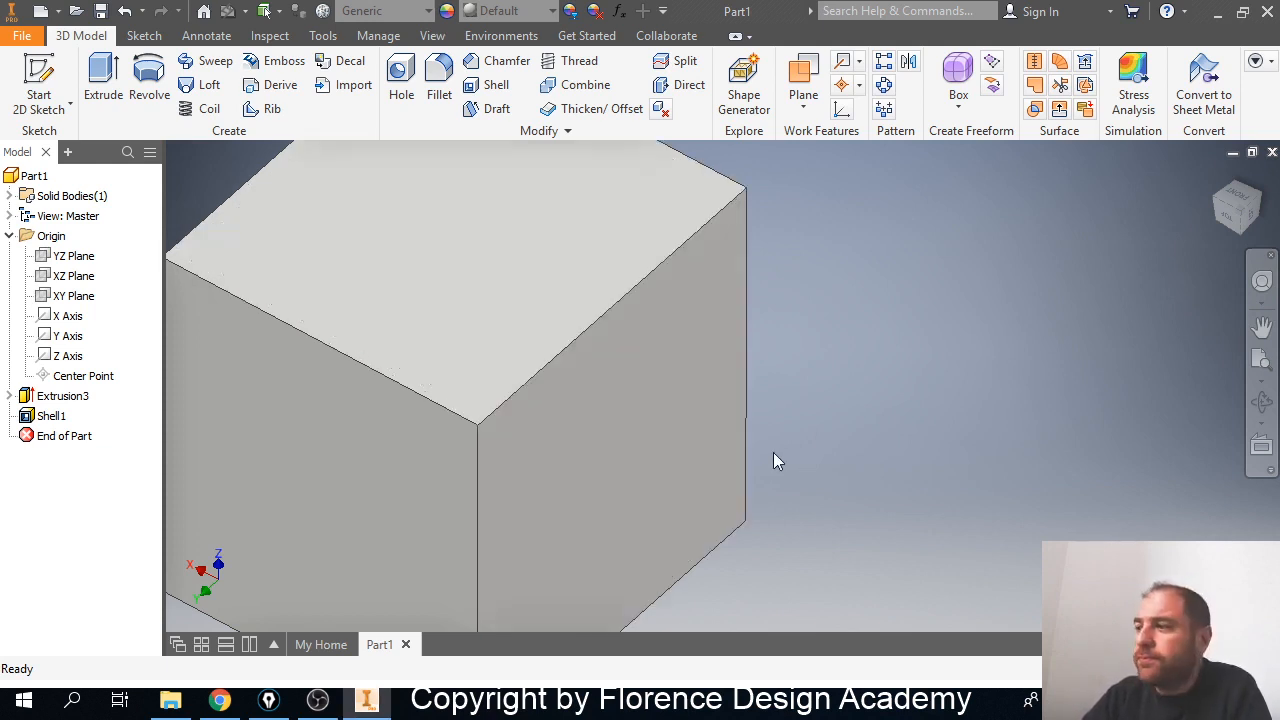
Start a new 2D sketch on the outer vertical side face of the closed shelled block.
{"action": "scroll", "coordinate": [740, 408], "scroll_direction": "down", "scroll_amount": 3}
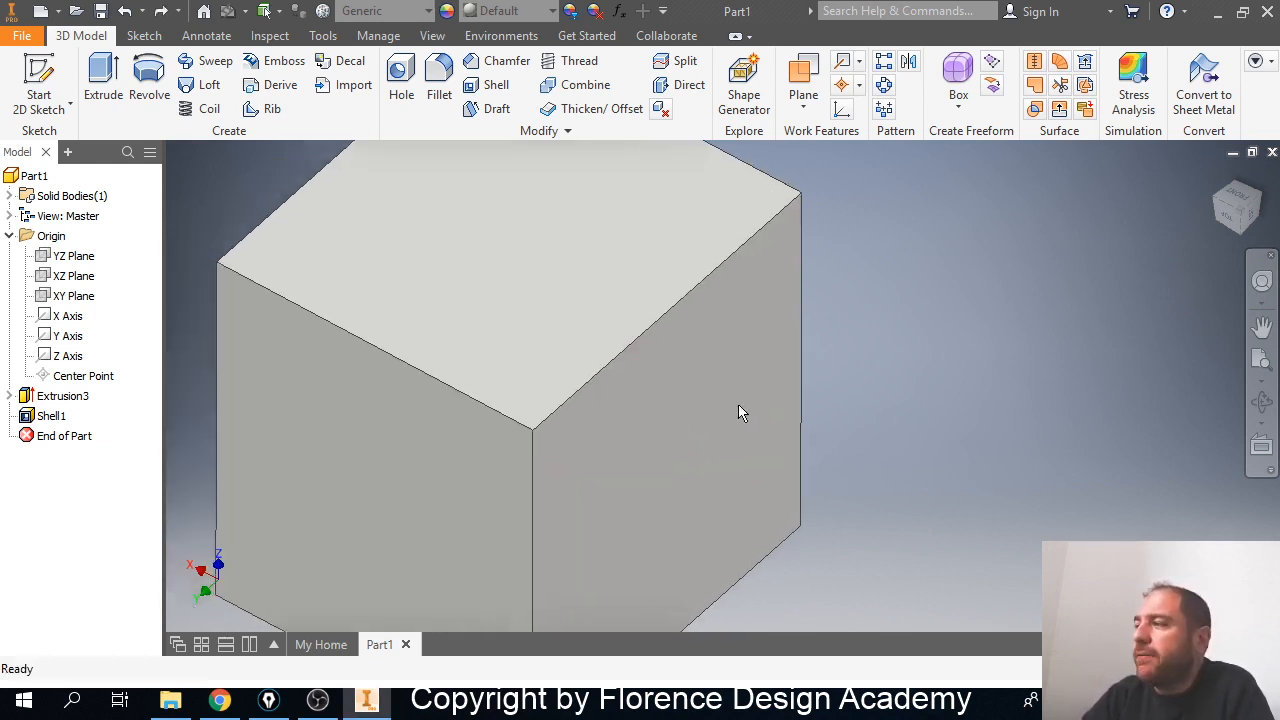
{"action": "scroll", "coordinate": [740, 406], "scroll_direction": "up", "scroll_amount": 3}
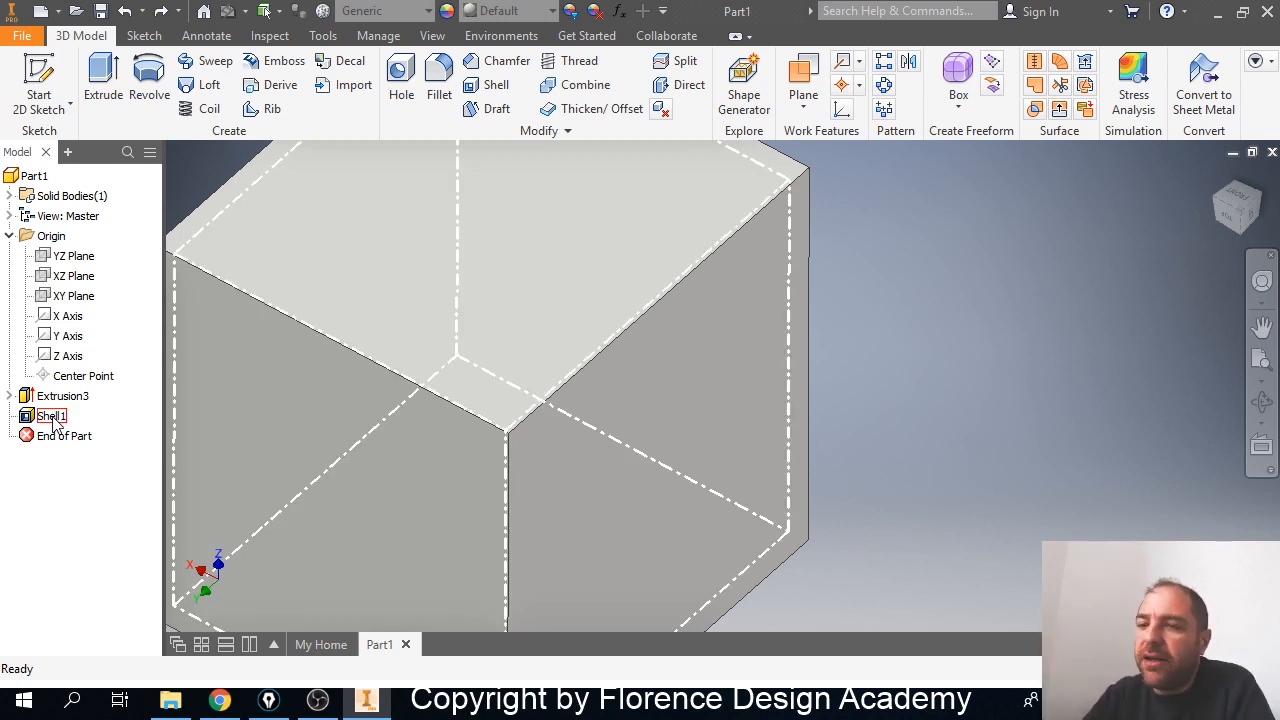
{"action": "scroll", "coordinate": [395, 439], "scroll_direction": "down", "scroll_amount": 3}
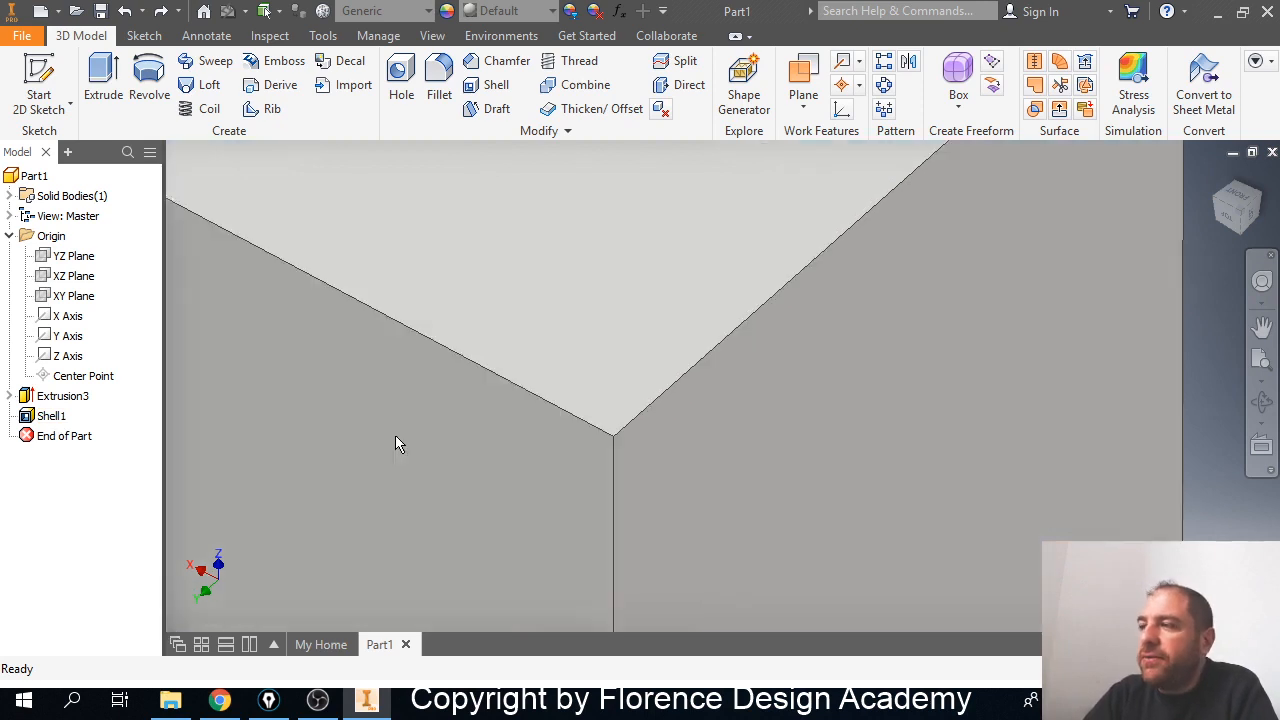
{"action": "scroll", "coordinate": [395, 439], "scroll_direction": "up", "scroll_amount": 2}
{"action": "scroll", "coordinate": [395, 445], "scroll_direction": "up", "scroll_amount": 4}
{"action": "middle_click_drag", "start_coordinate": [402, 495], "coordinate": [440, 430], "text": "shift"}
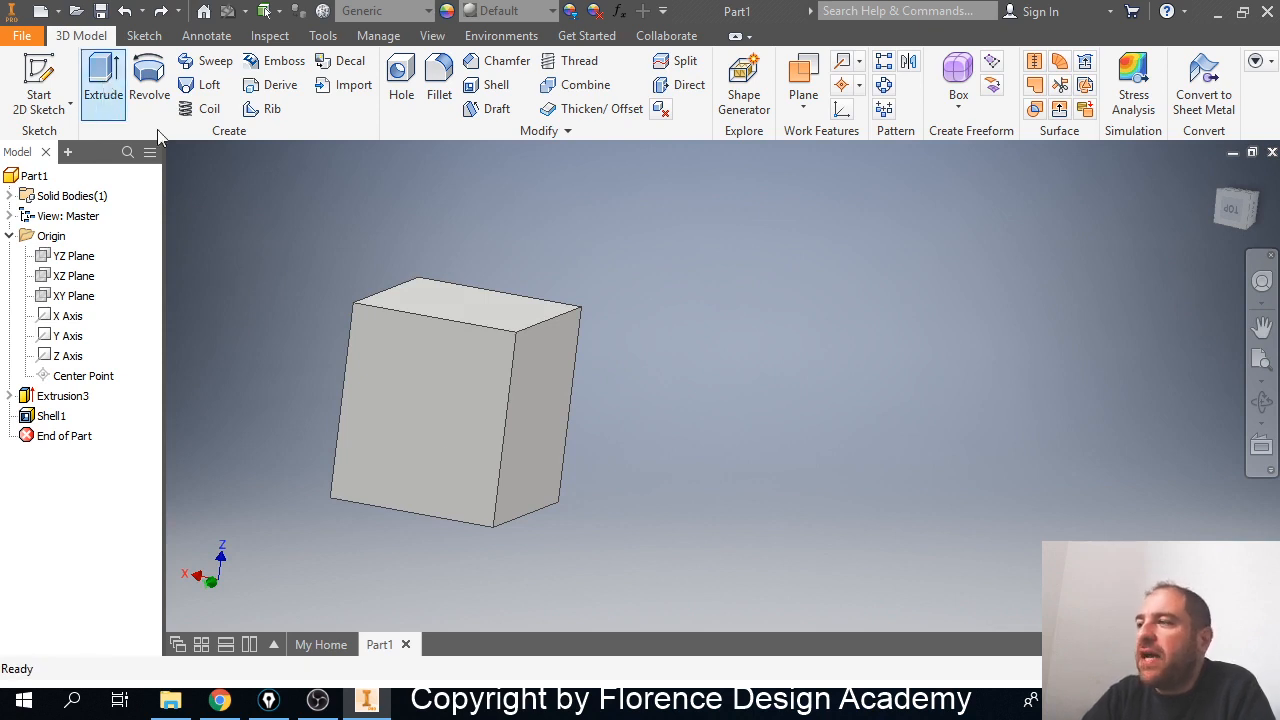
{"action": "left_click", "coordinate": [500, 356]}
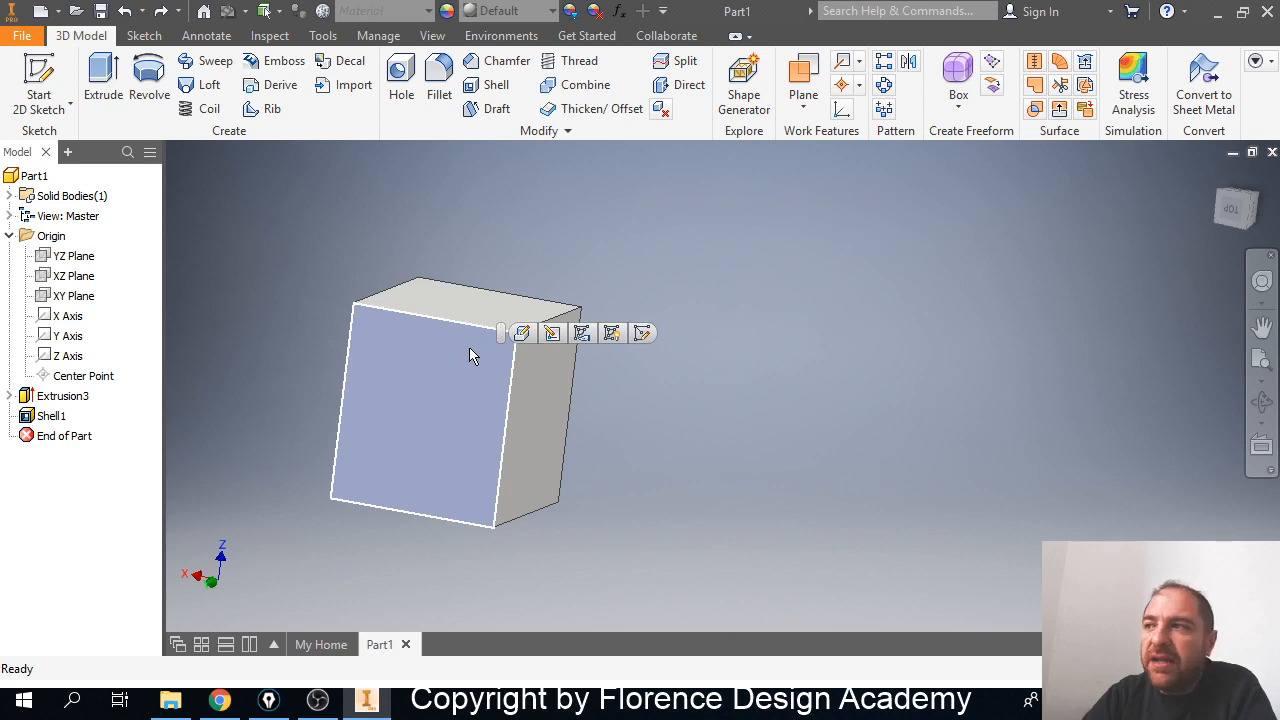
{"action": "left_click", "coordinate": [112, 95]}
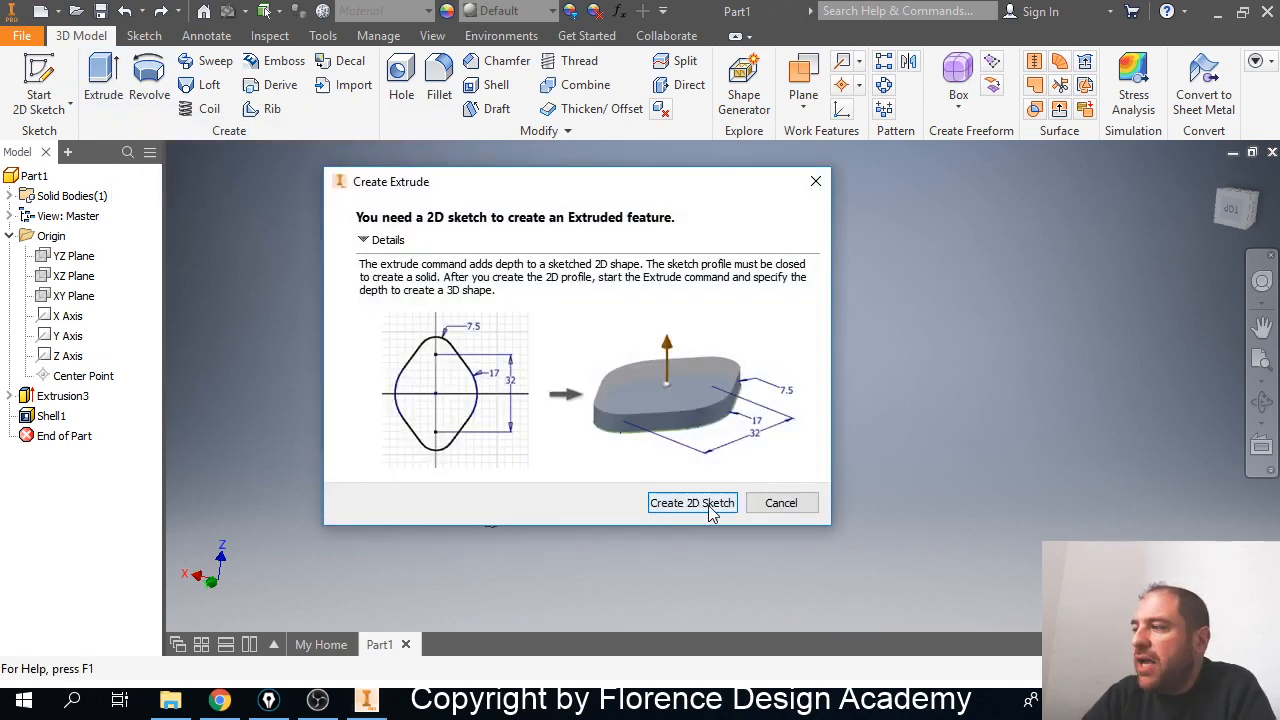
{"action": "left_click", "coordinate": [708, 505]}
Draw a closed freeform spline through six points over the face's upper corner, extending past the block's top and side edges.
{"action": "middle_click_drag", "start_coordinate": [711, 340], "coordinate": [534, 521]}
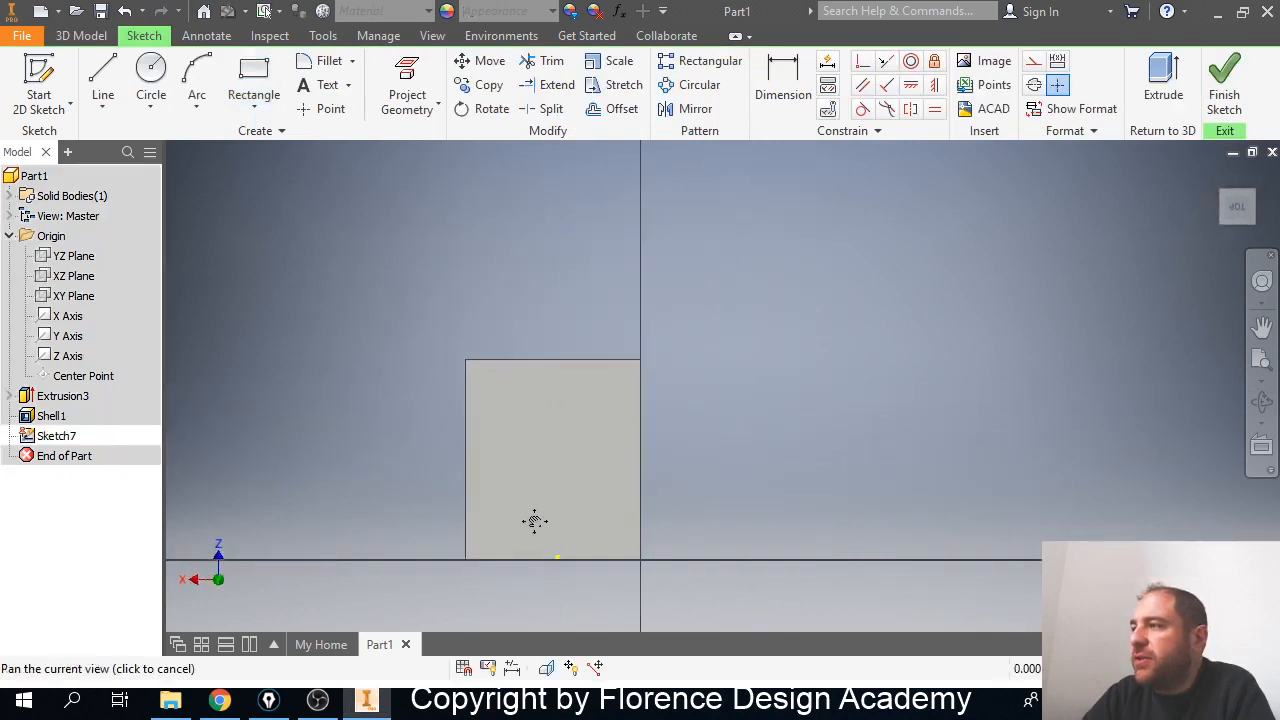
{"action": "scroll", "coordinate": [606, 390], "scroll_direction": "up", "scroll_amount": 2}
{"action": "scroll", "coordinate": [607, 388], "scroll_direction": "down", "scroll_amount": 5}
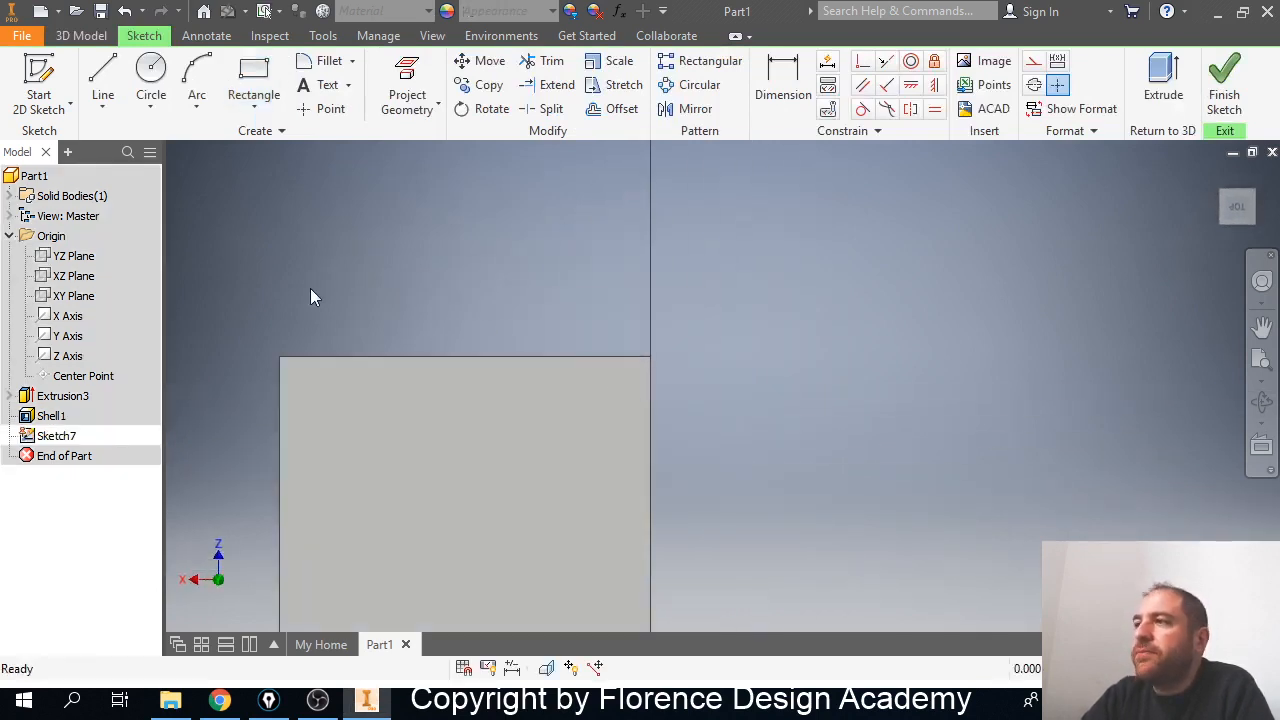
{"action": "left_click", "coordinate": [112, 108]}
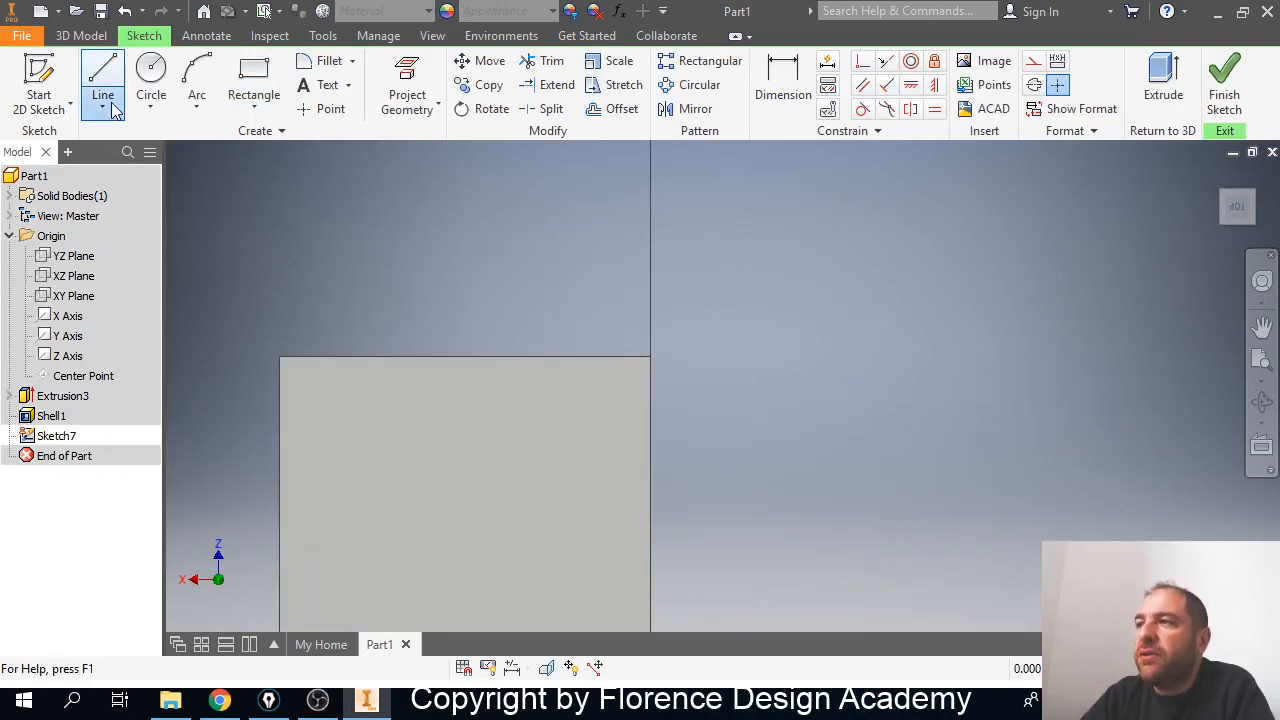
{"action": "left_click", "coordinate": [155, 226]}
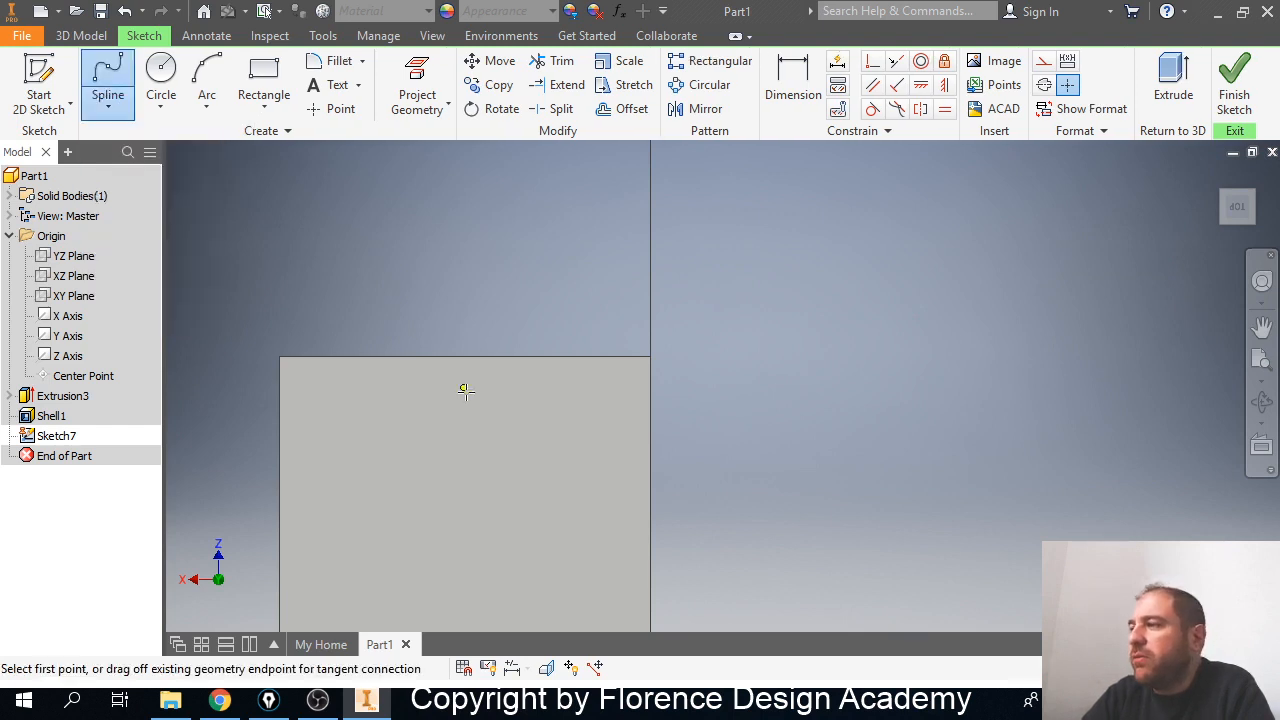
{"action": "left_click", "coordinate": [481, 372]}
{"action": "left_click", "coordinate": [489, 458]}
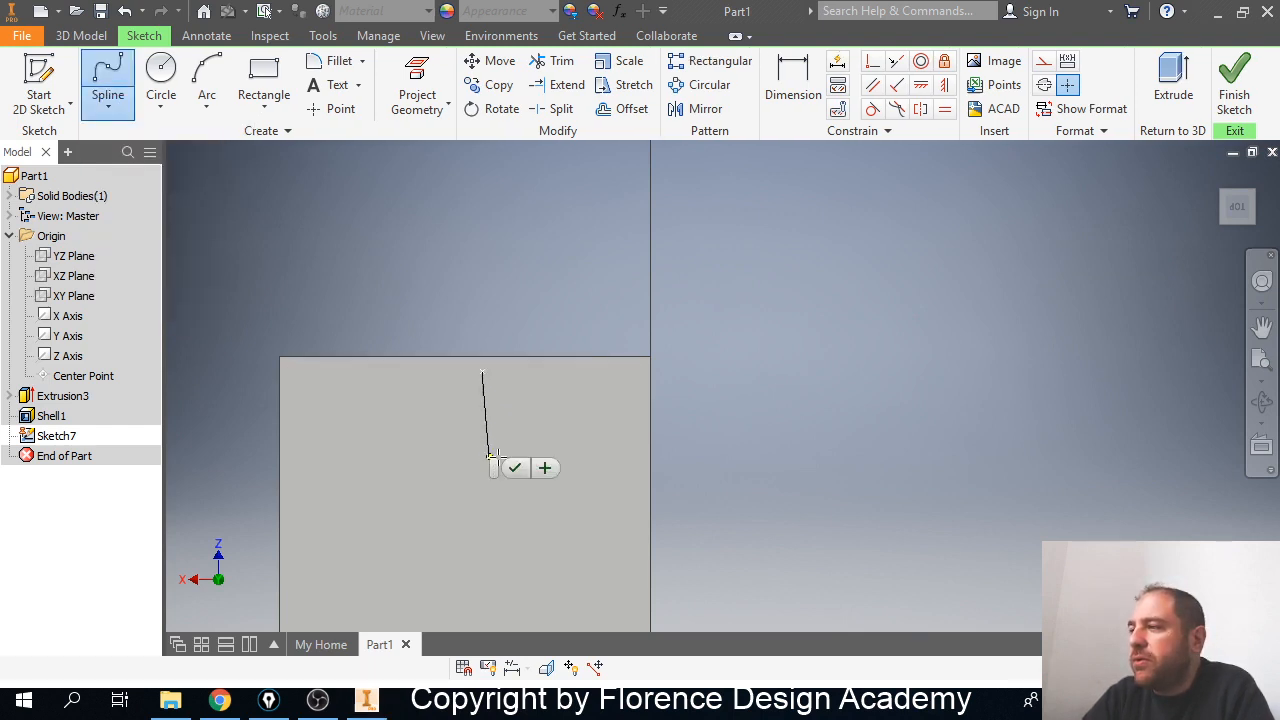
{"action": "left_click", "coordinate": [590, 479]}
{"action": "left_click", "coordinate": [615, 572]}
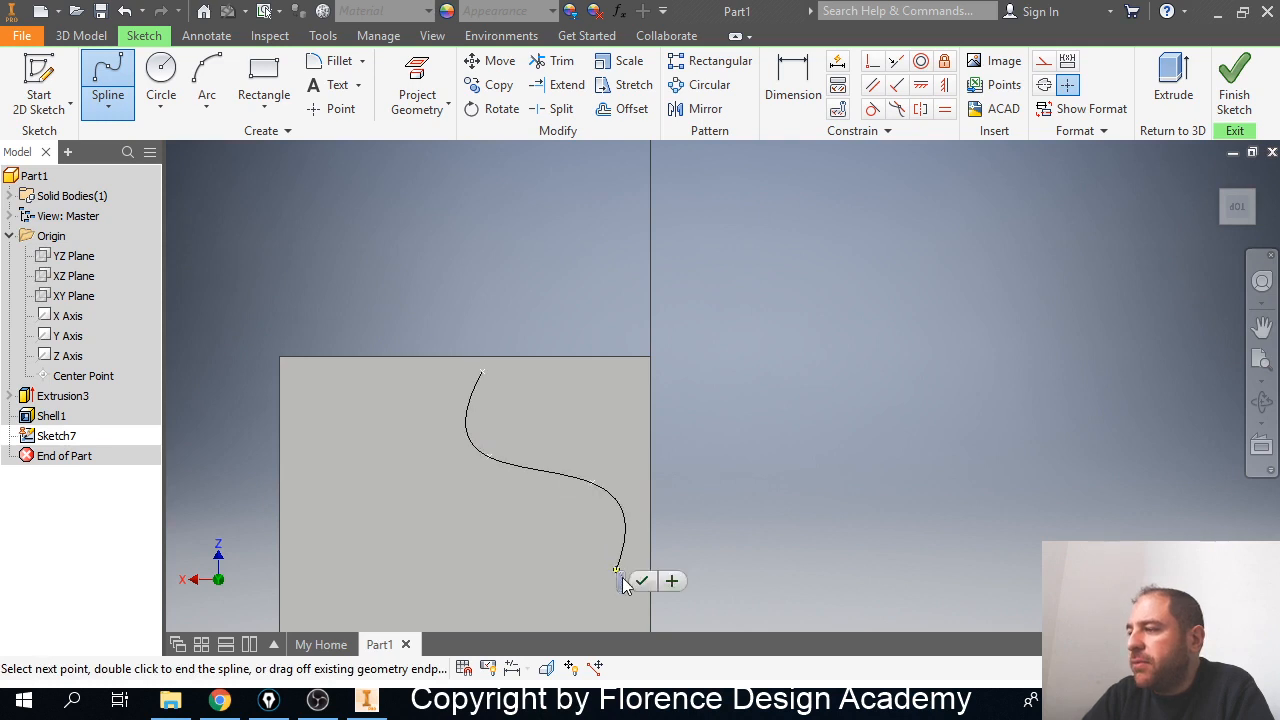
{"action": "left_click", "coordinate": [712, 604]}
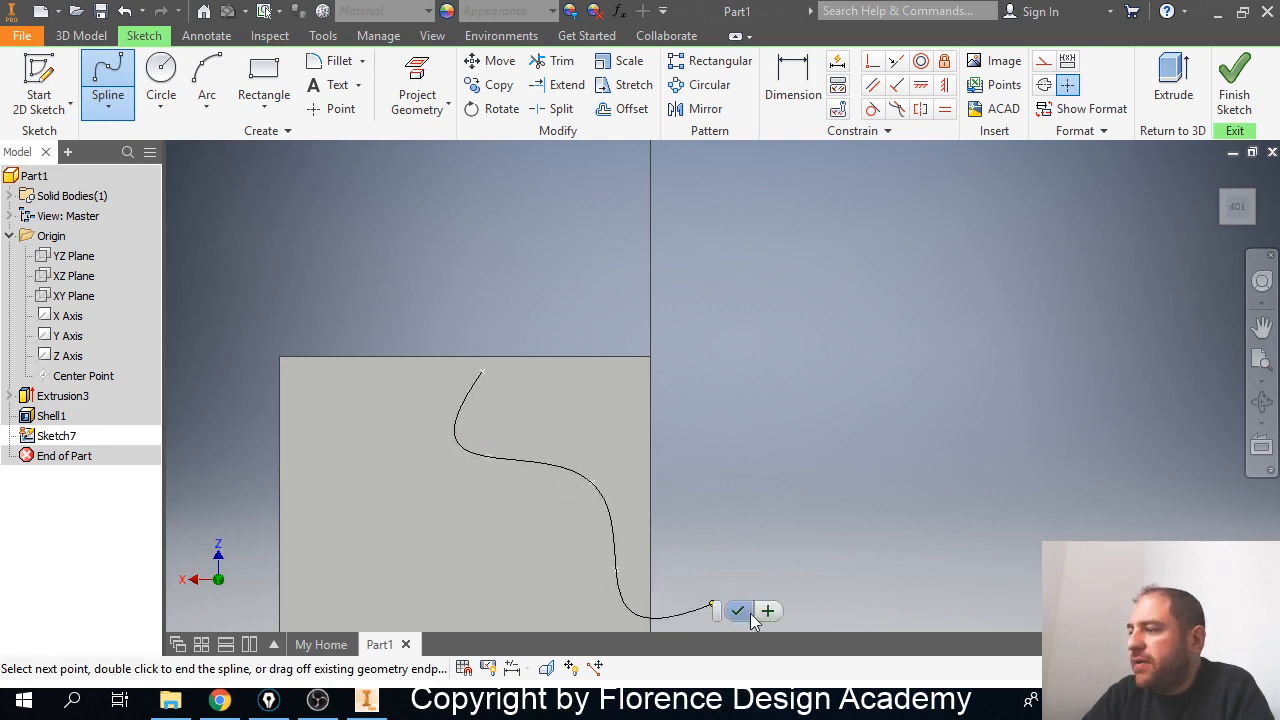
{"action": "left_click", "coordinate": [640, 322]}
{"action": "left_click", "coordinate": [483, 370]}
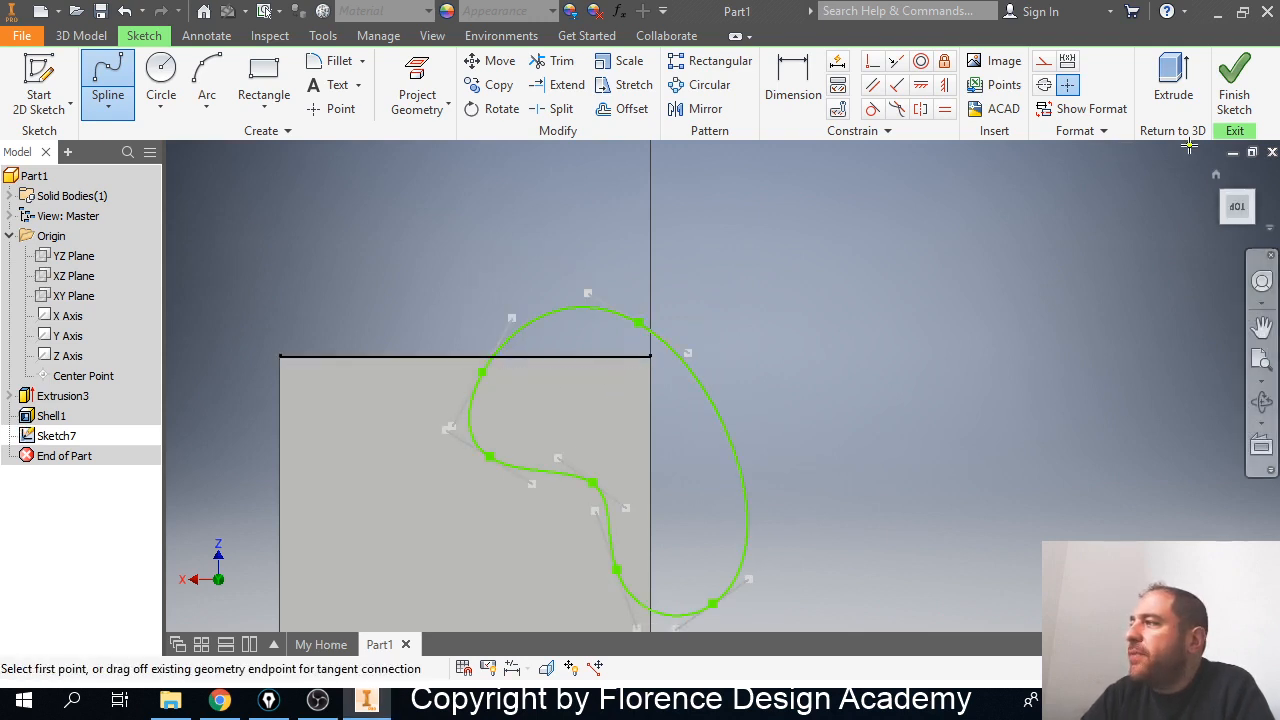
Extrude the spline profile as a cut 15.4375 in deep into the shelled block.
{"action": "left_click", "coordinate": [1173, 80]}
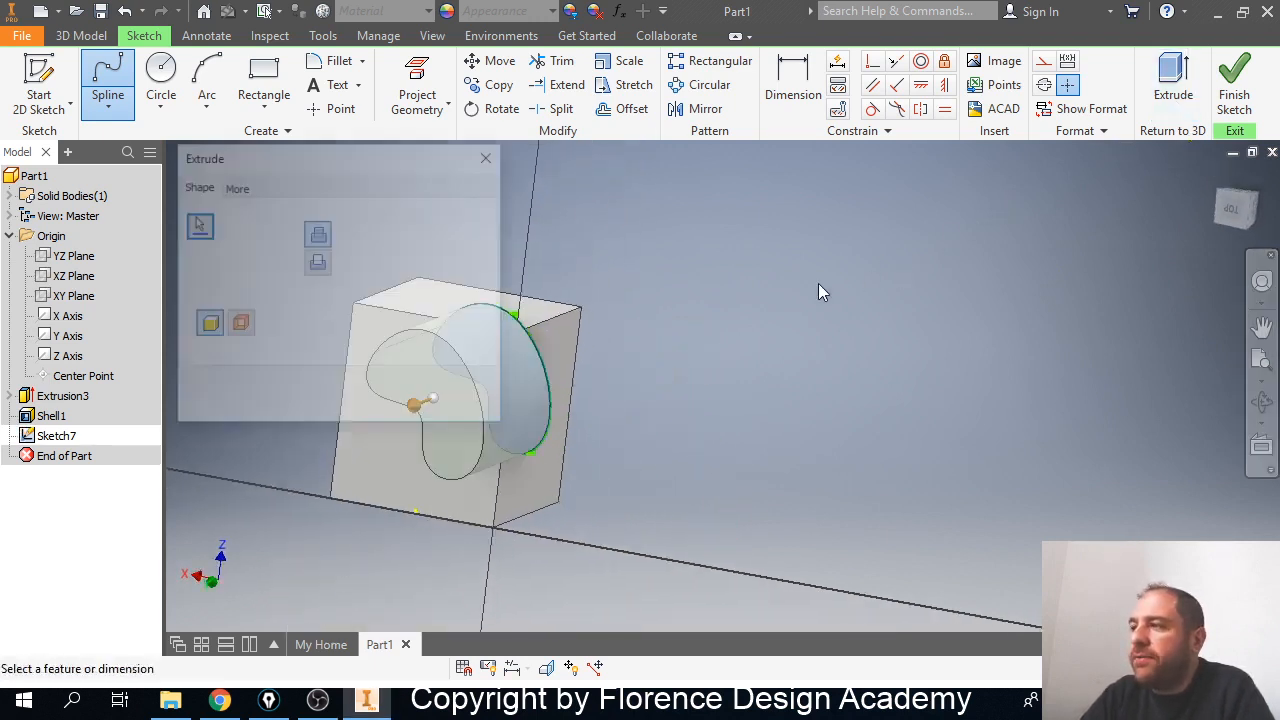
{"action": "middle_click_drag", "start_coordinate": [717, 320], "coordinate": [945, 336]}
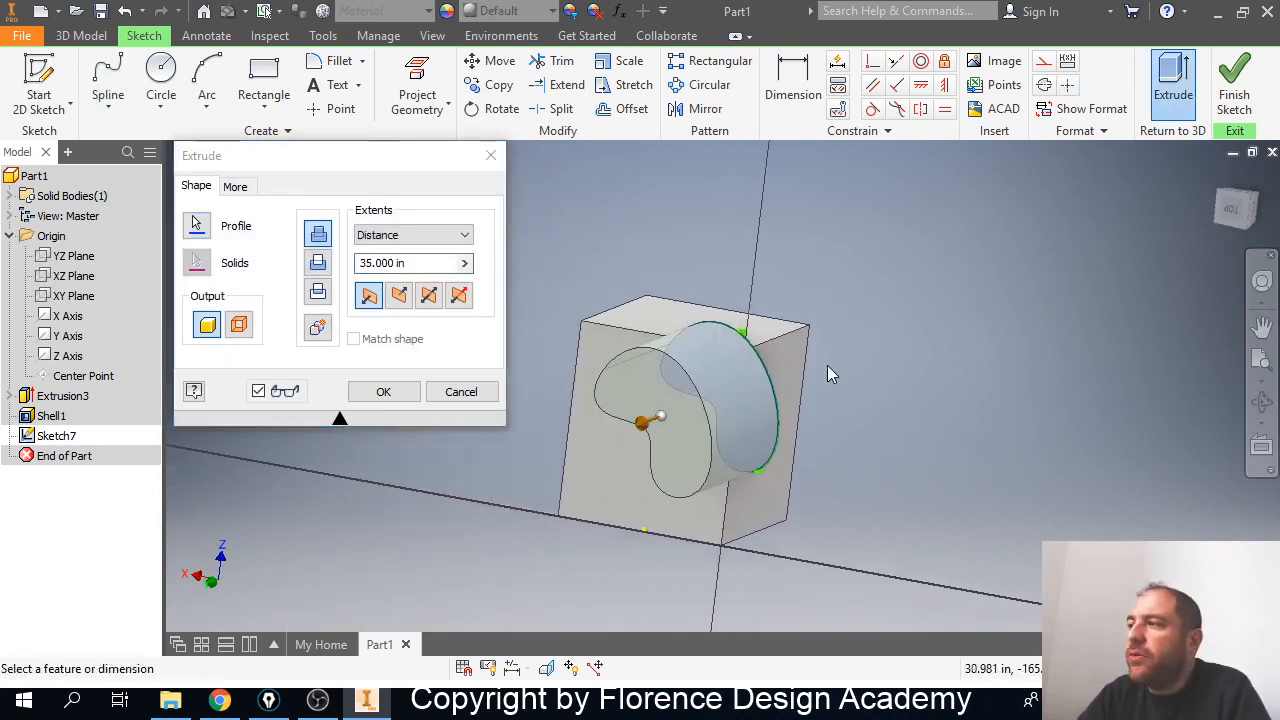
{"action": "middle_click_drag", "start_coordinate": [829, 369], "coordinate": [794, 386], "text": "shift"}
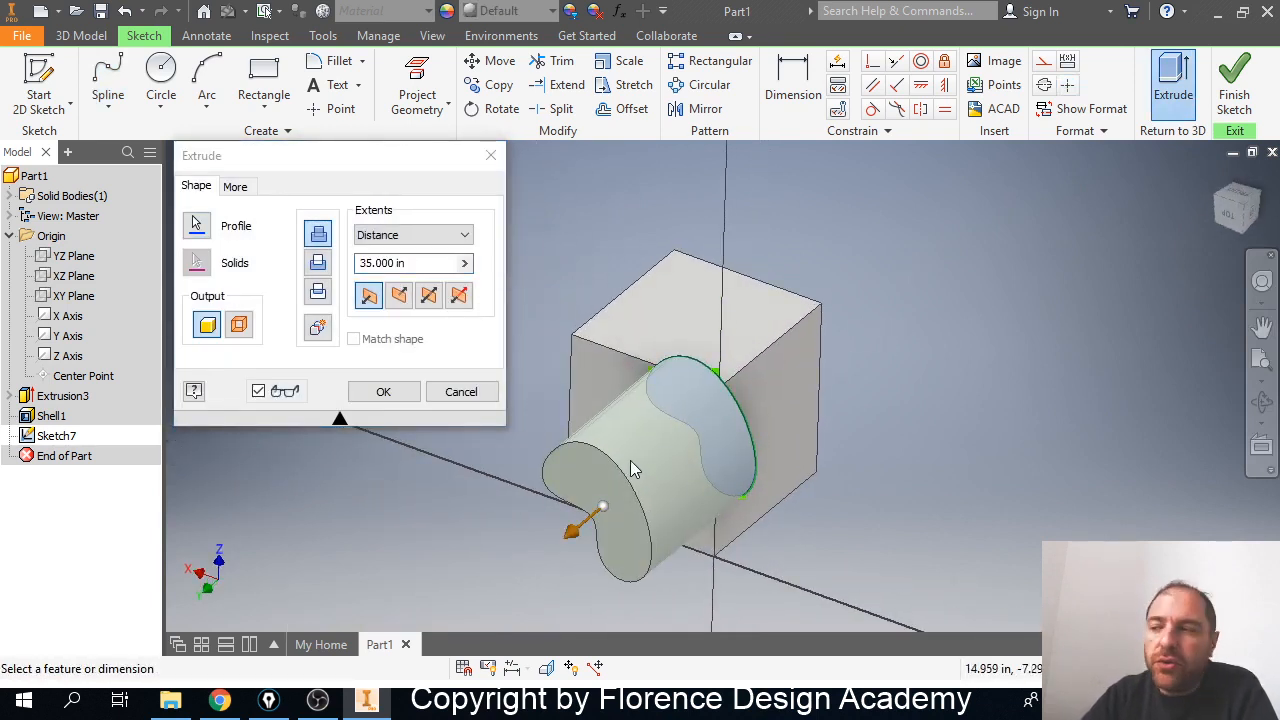
{"action": "left_click_drag", "start_coordinate": [574, 537], "coordinate": [725, 415]}
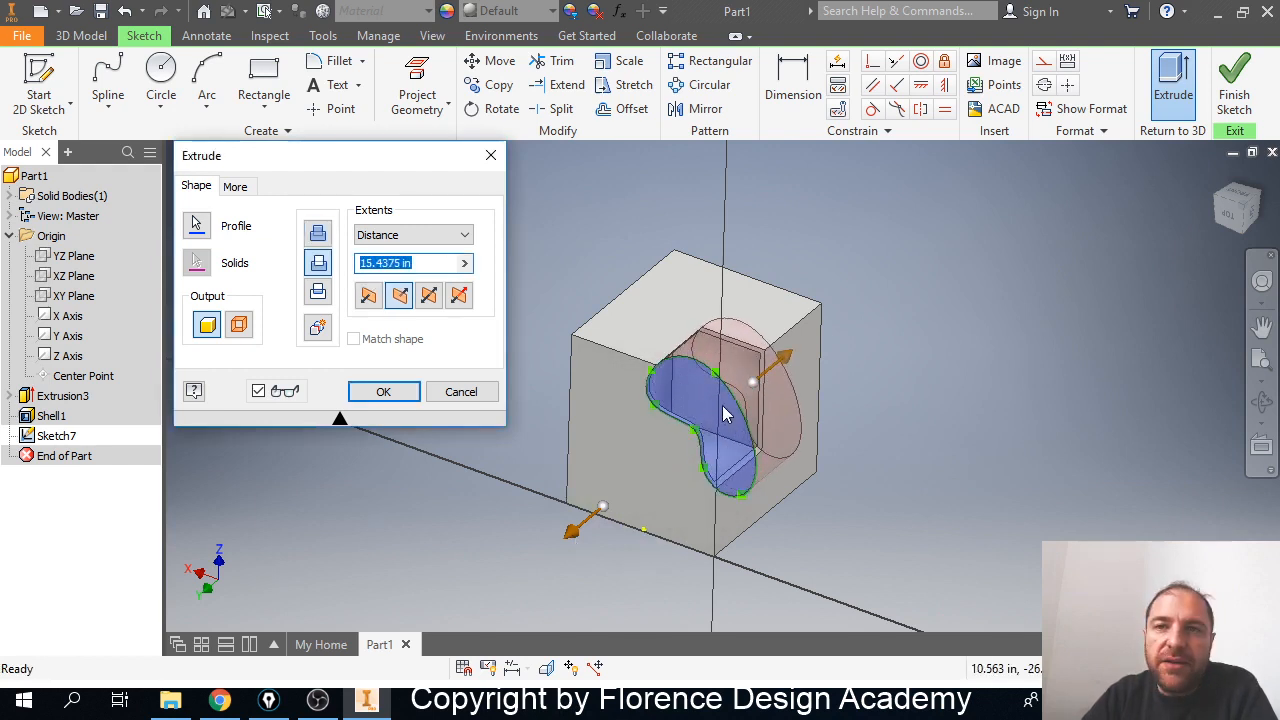
{"action": "scroll", "coordinate": [725, 415], "scroll_direction": "down", "scroll_amount": 3}
{"action": "scroll", "coordinate": [725, 412], "scroll_direction": "up", "scroll_amount": 6}
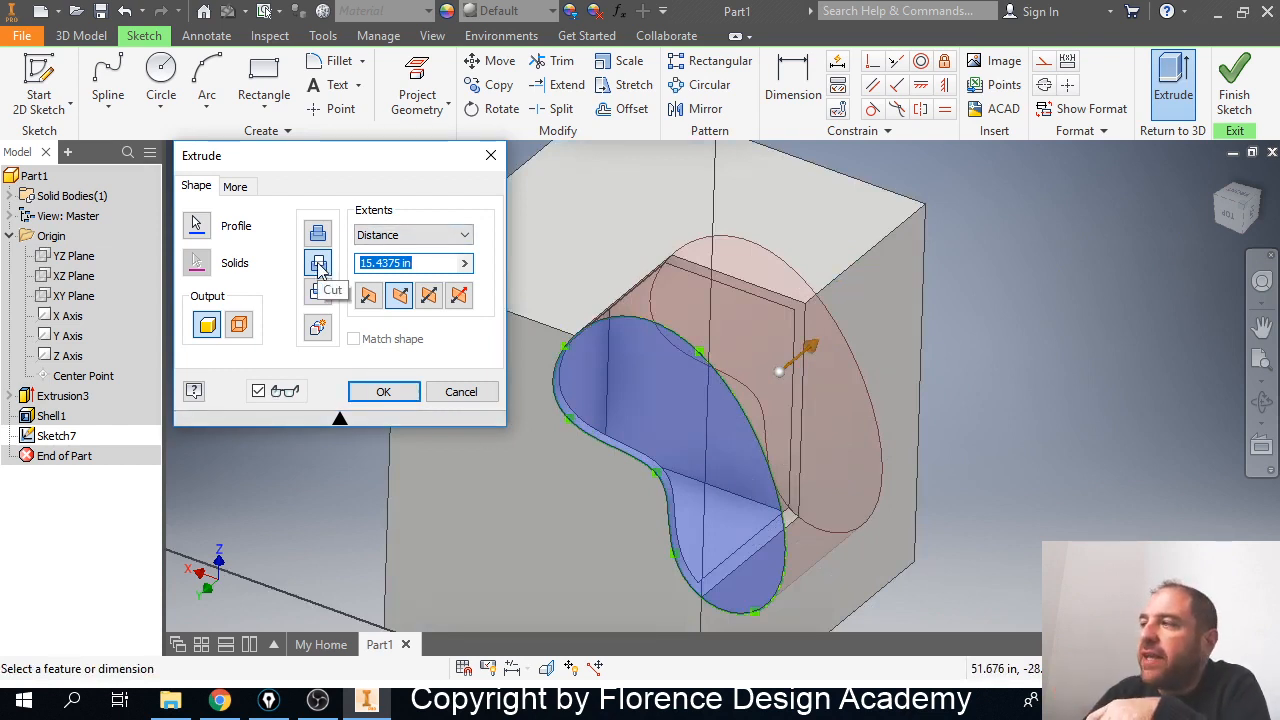
{"action": "left_click", "coordinate": [395, 398]}
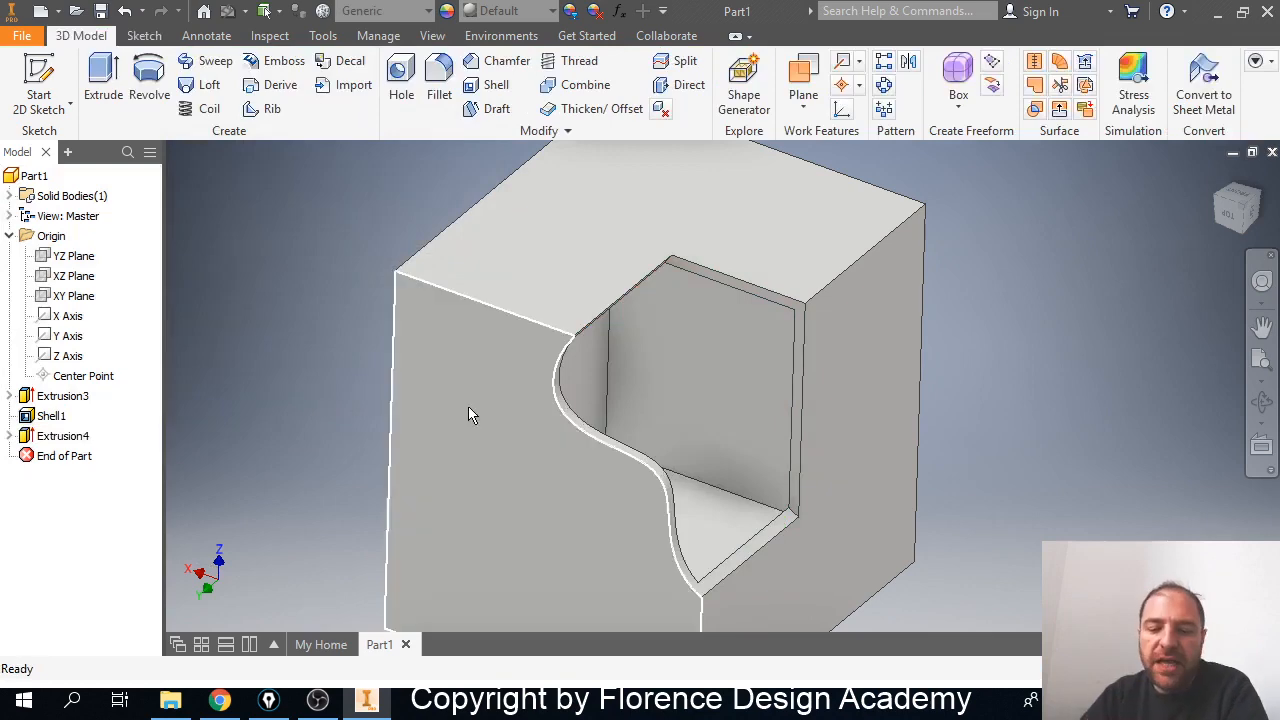
Examine the shelled block's hollow interior and wall thickness through the corner cutout from several angles.
{"action": "middle_click_drag", "start_coordinate": [697, 437], "coordinate": [505, 376]}
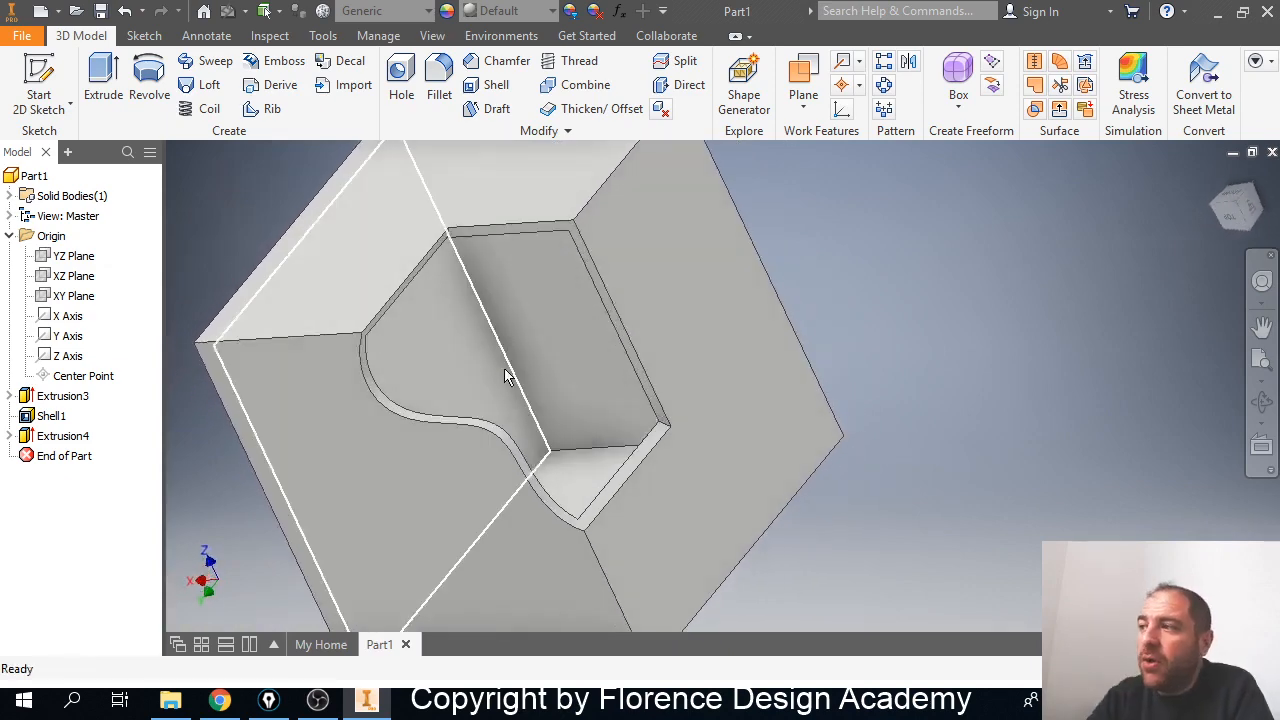
{"action": "mouse_move", "coordinate": [575, 425]}
{"action": "middle_mouse_down", "text": "shift"}
{"action": "mouse_move", "coordinate": [493, 414]}
{"action": "mouse_move", "coordinate": [649, 423]}
{"action": "mouse_move", "coordinate": [616, 459]}
{"action": "mouse_move", "coordinate": [646, 437]}
{"action": "mouse_move", "coordinate": [584, 447]}
{"action": "middle_mouse_up", "text": "shift"}
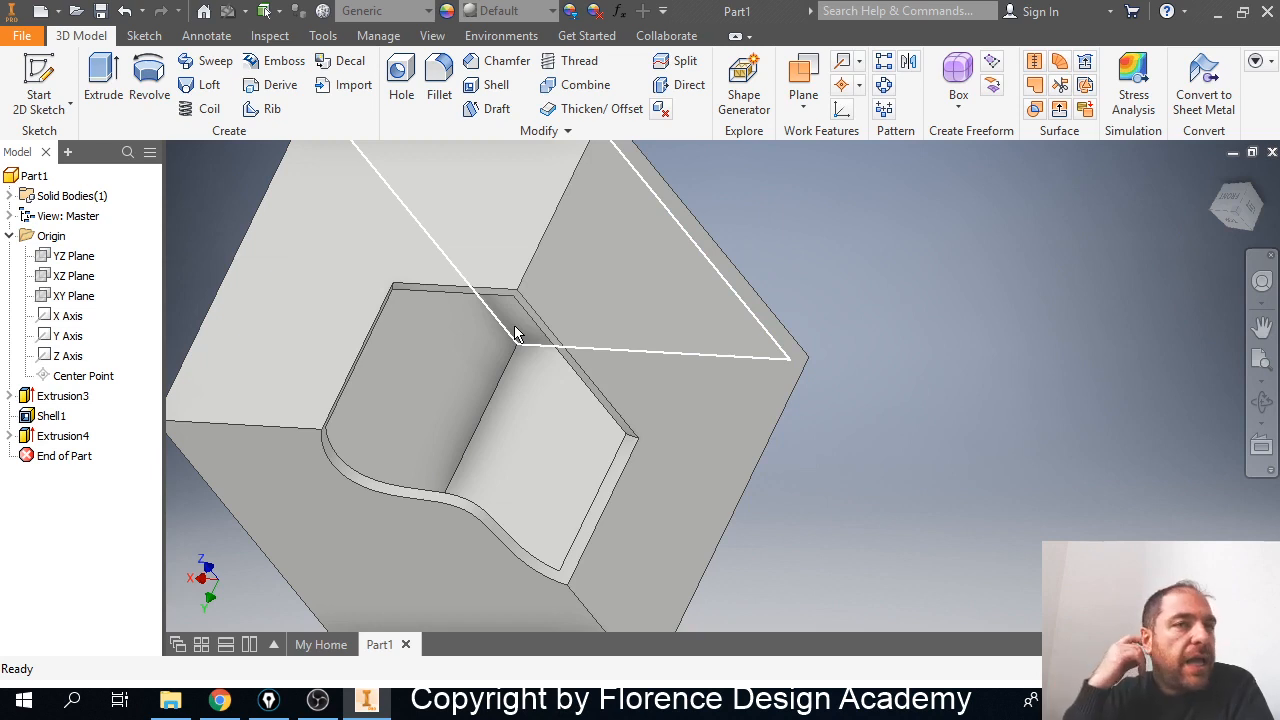
{"action": "mouse_move", "coordinate": [545, 357]}
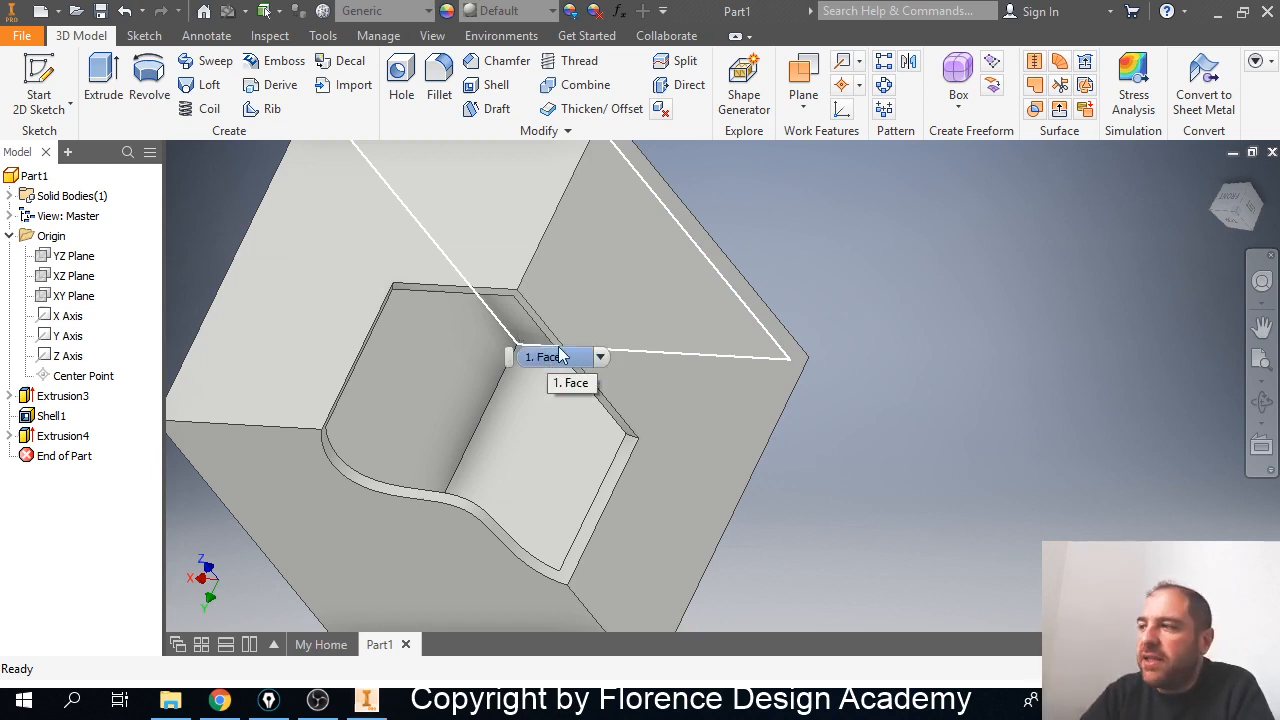
{"action": "middle_click_drag", "start_coordinate": [560, 356], "coordinate": [398, 283], "text": "shift"}
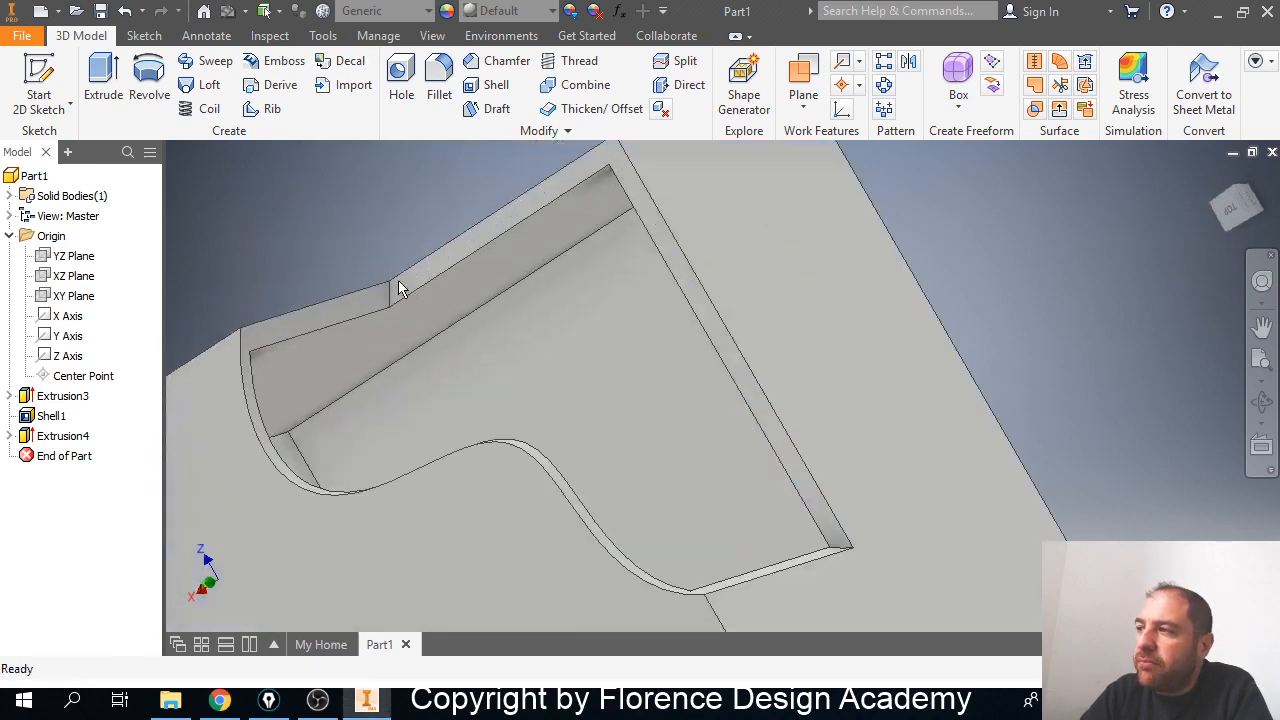
{"action": "scroll", "coordinate": [398, 287], "scroll_direction": "up", "scroll_amount": 3}
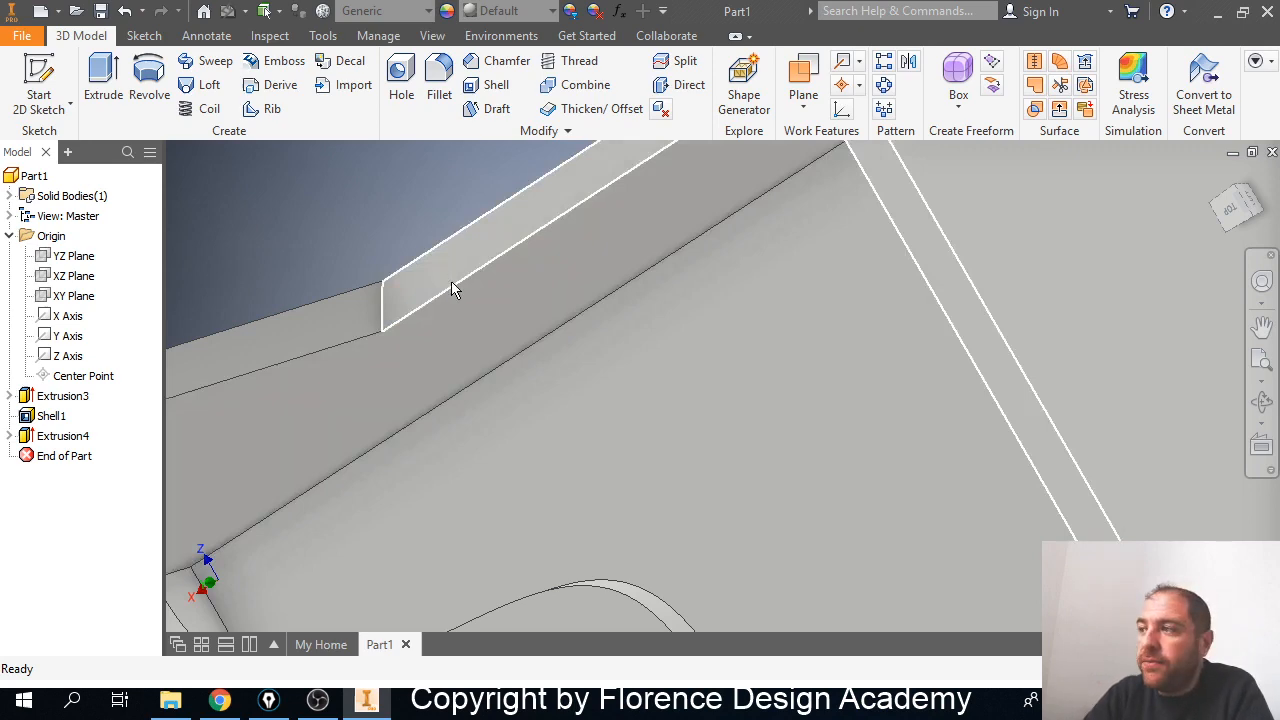
{"action": "scroll", "coordinate": [452, 289], "scroll_direction": "down", "scroll_amount": 3}
{"action": "middle_click_drag", "start_coordinate": [454, 289], "coordinate": [510, 342], "text": "shift"}
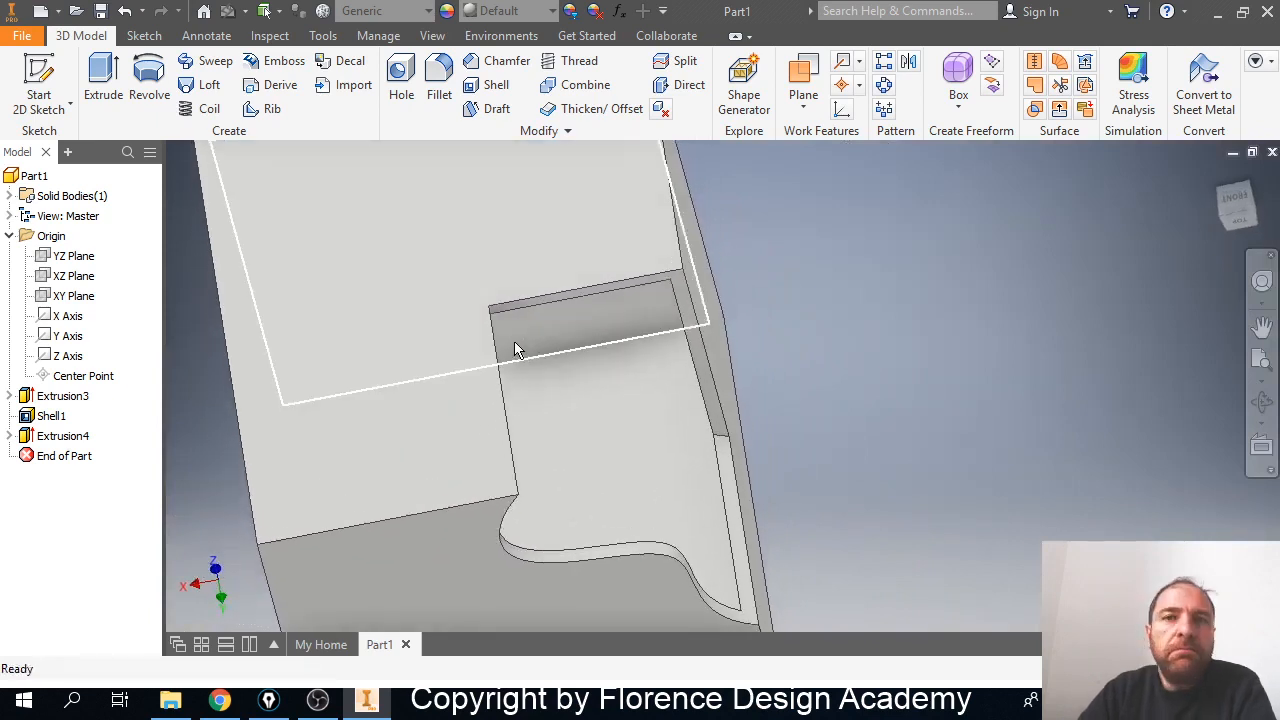
Start a new 2D sketch on the block's upper face beside the corner cutout.
{"action": "left_click", "coordinate": [484, 391]}
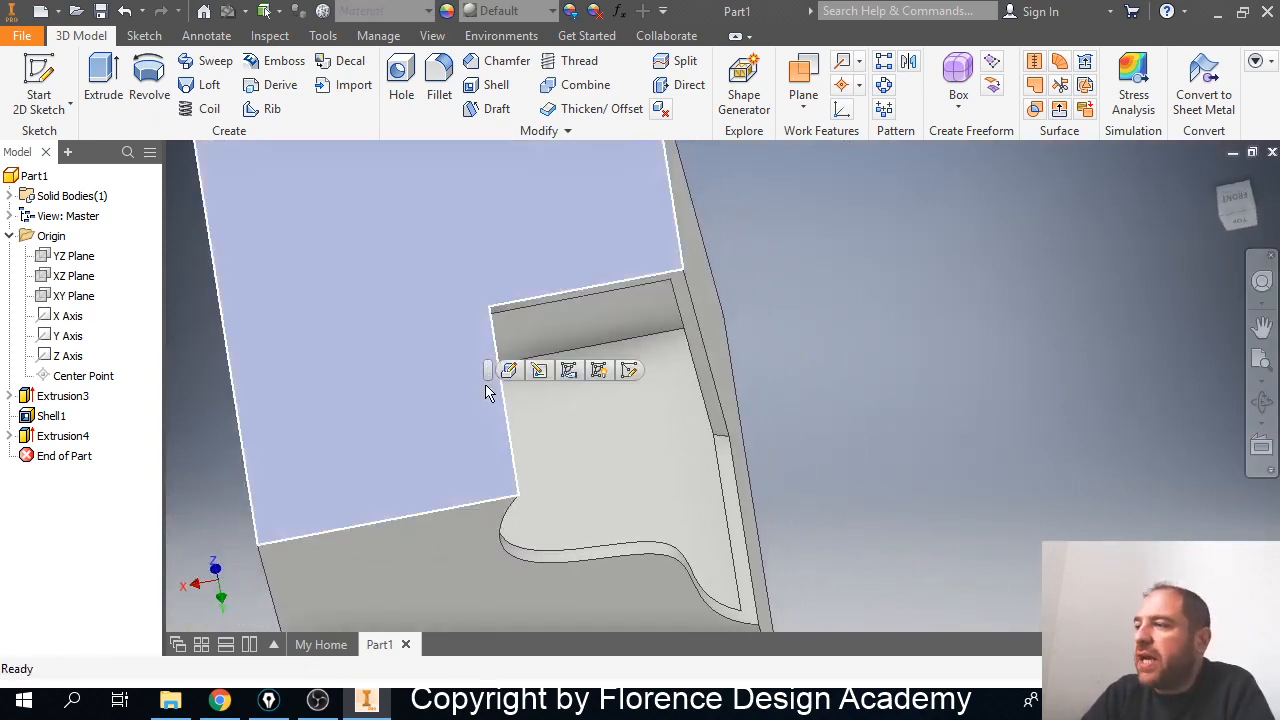
{"action": "left_click", "coordinate": [106, 82]}
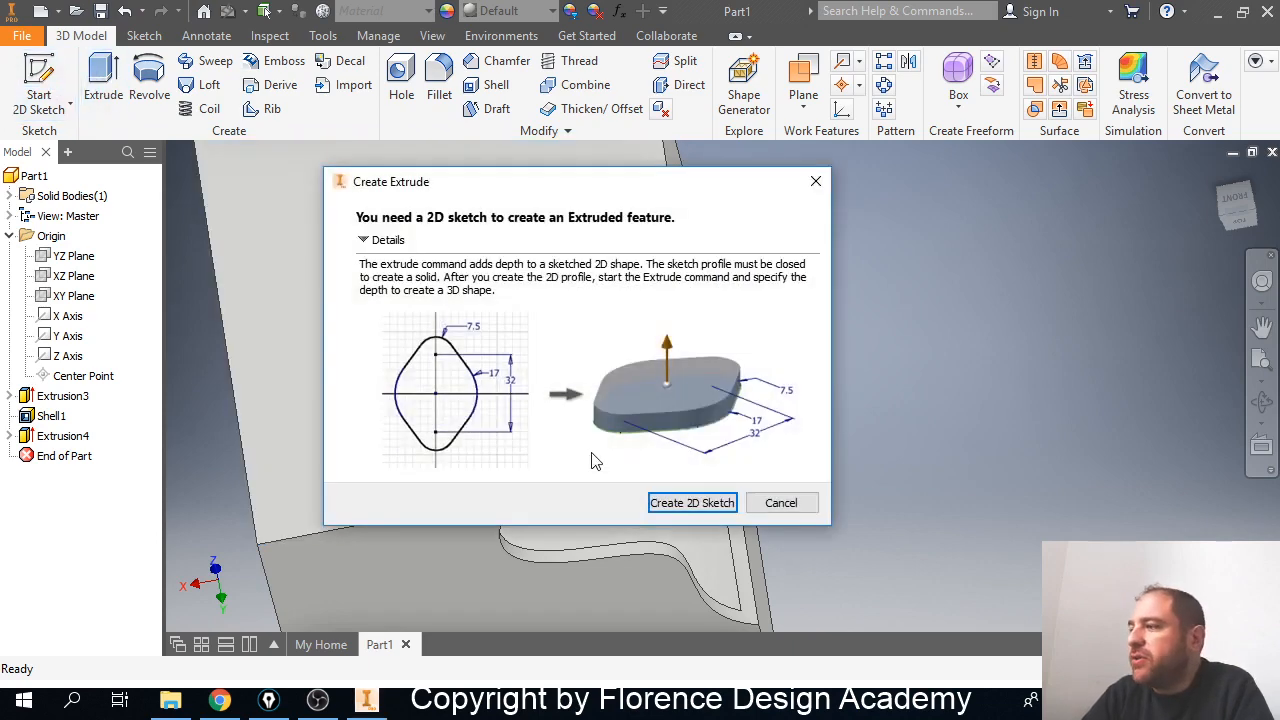
{"action": "left_click", "coordinate": [692, 503]}
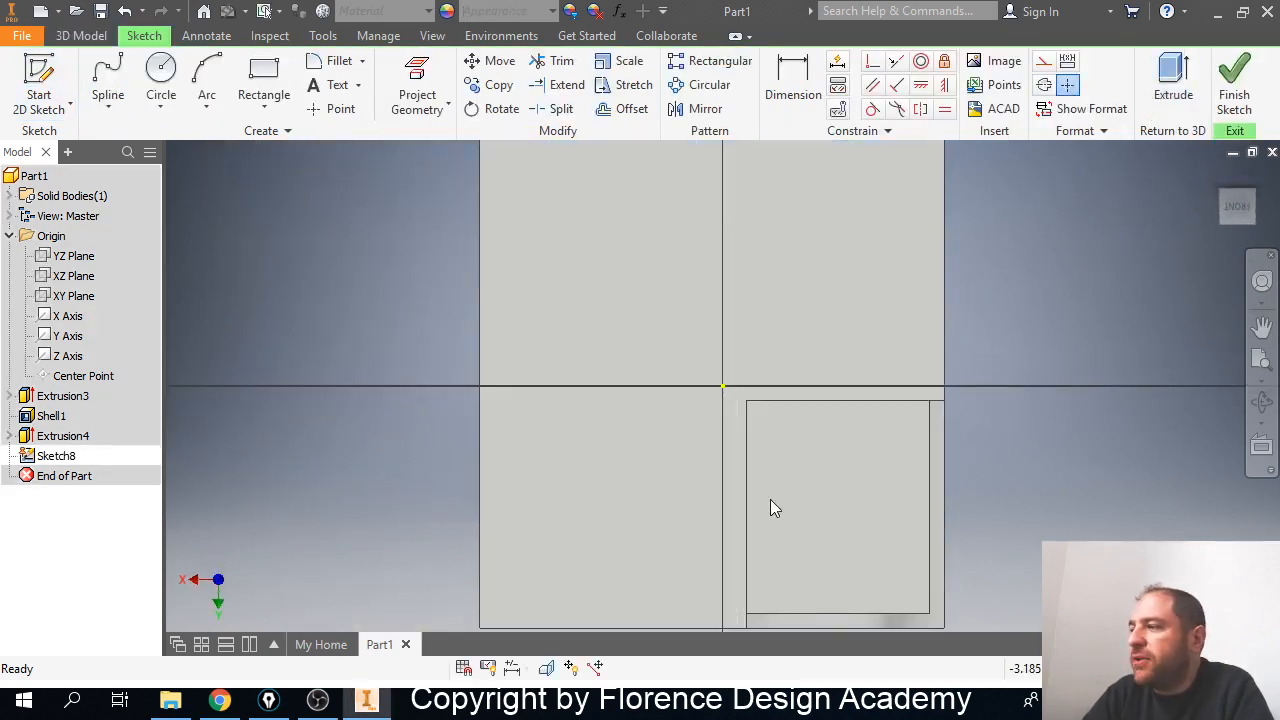
Draw a closed six-point spline around the cutout's inner corner, extending past the block's side edge.
{"action": "middle_click_drag", "start_coordinate": [771, 508], "coordinate": [640, 375]}
{"action": "left_click", "coordinate": [108, 80]}
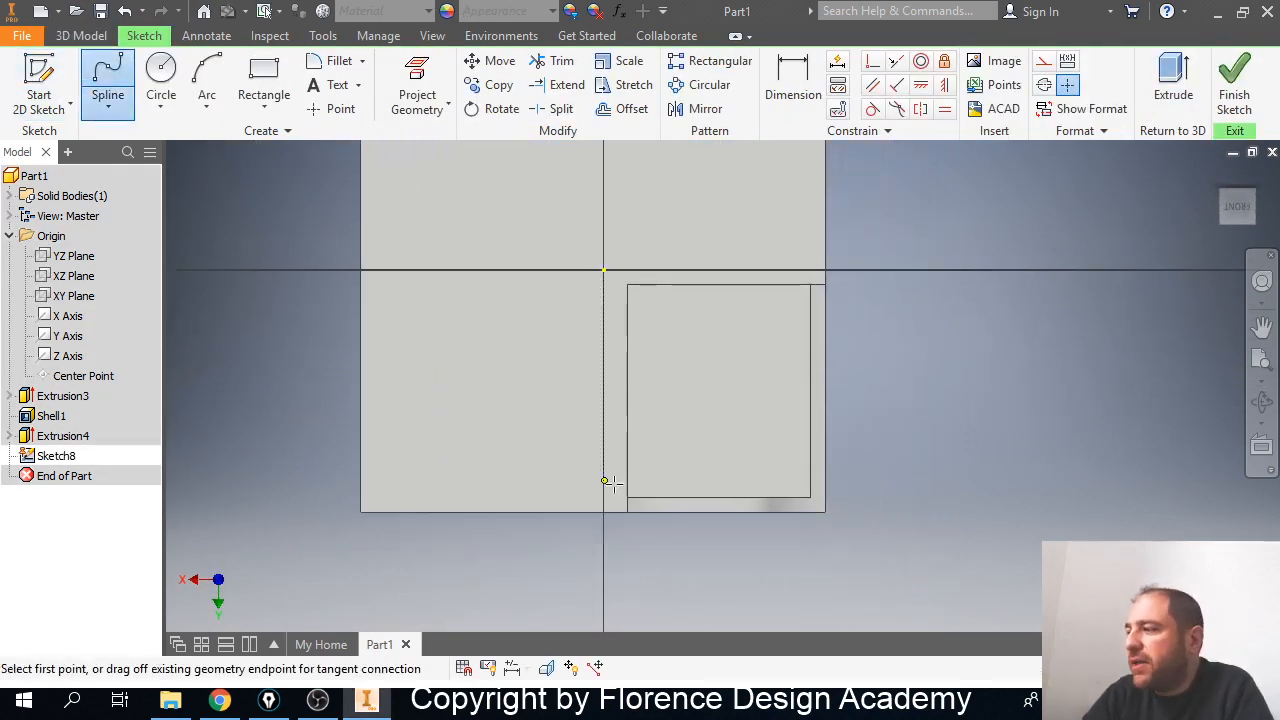
{"action": "left_click", "coordinate": [627, 496]}
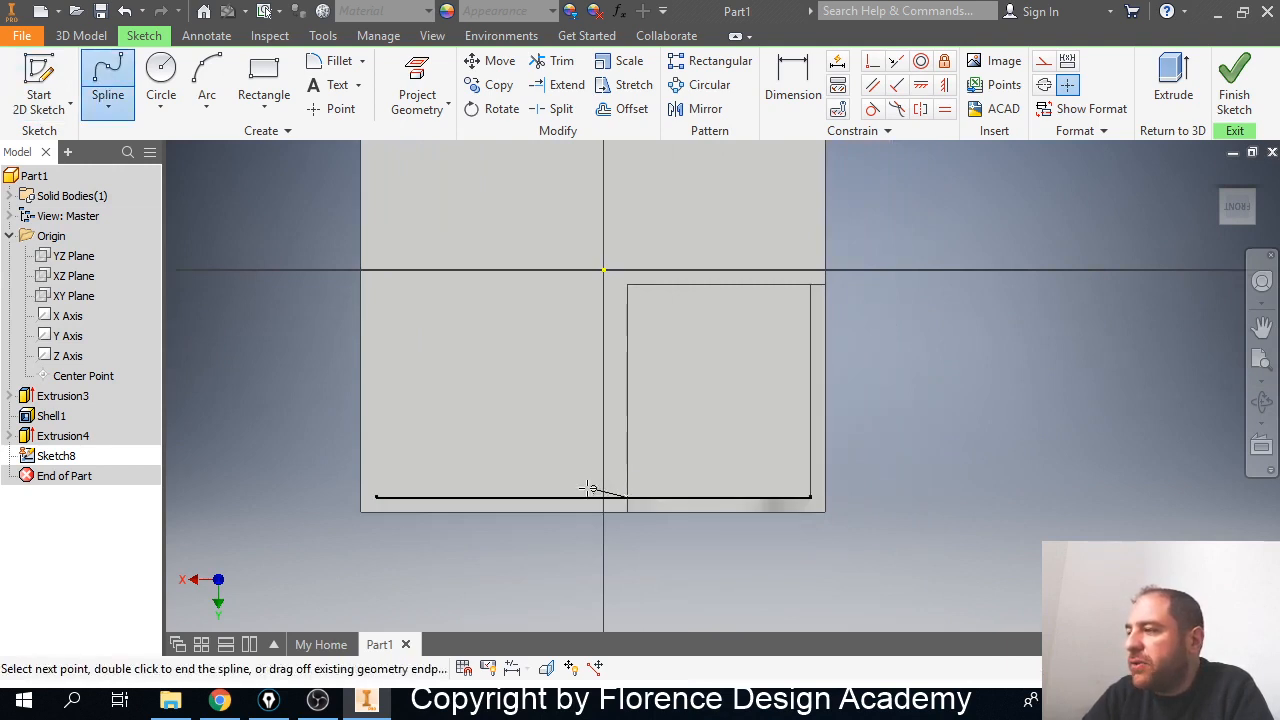
{"action": "left_click", "coordinate": [585, 487]}
{"action": "left_click", "coordinate": [526, 346]}
{"action": "left_click", "coordinate": [617, 240]}
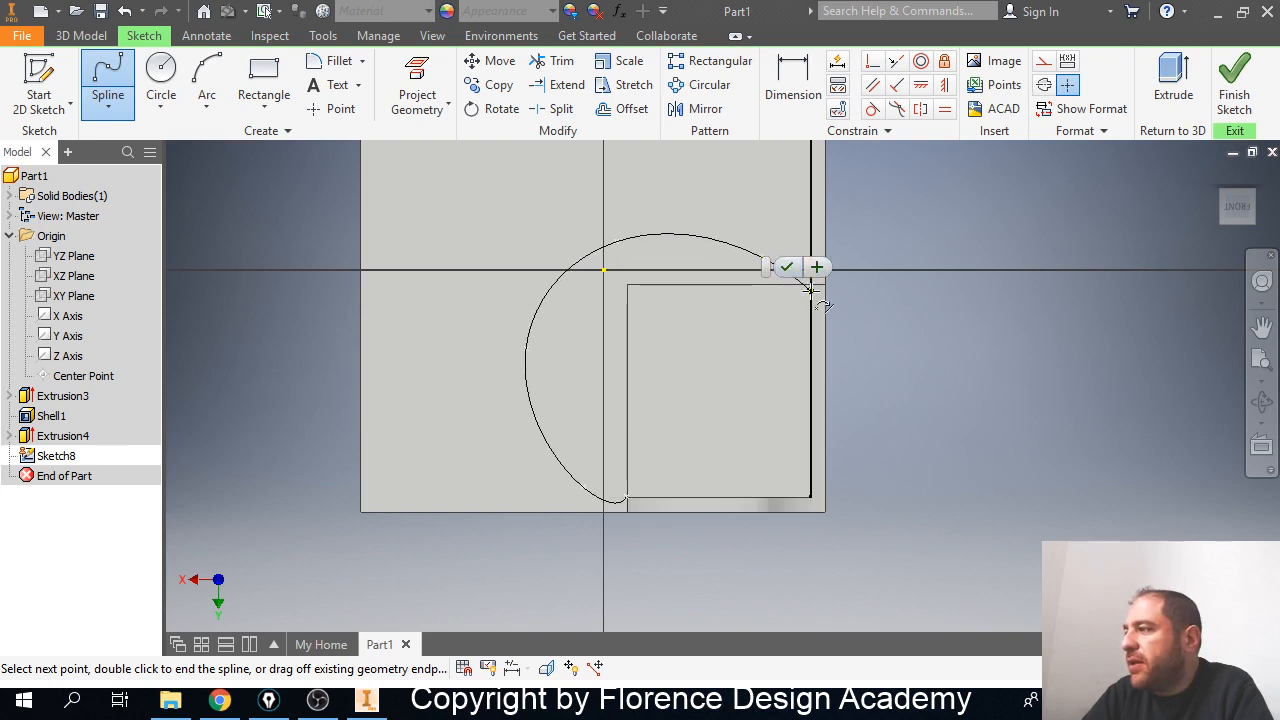
{"action": "left_click", "coordinate": [868, 307]}
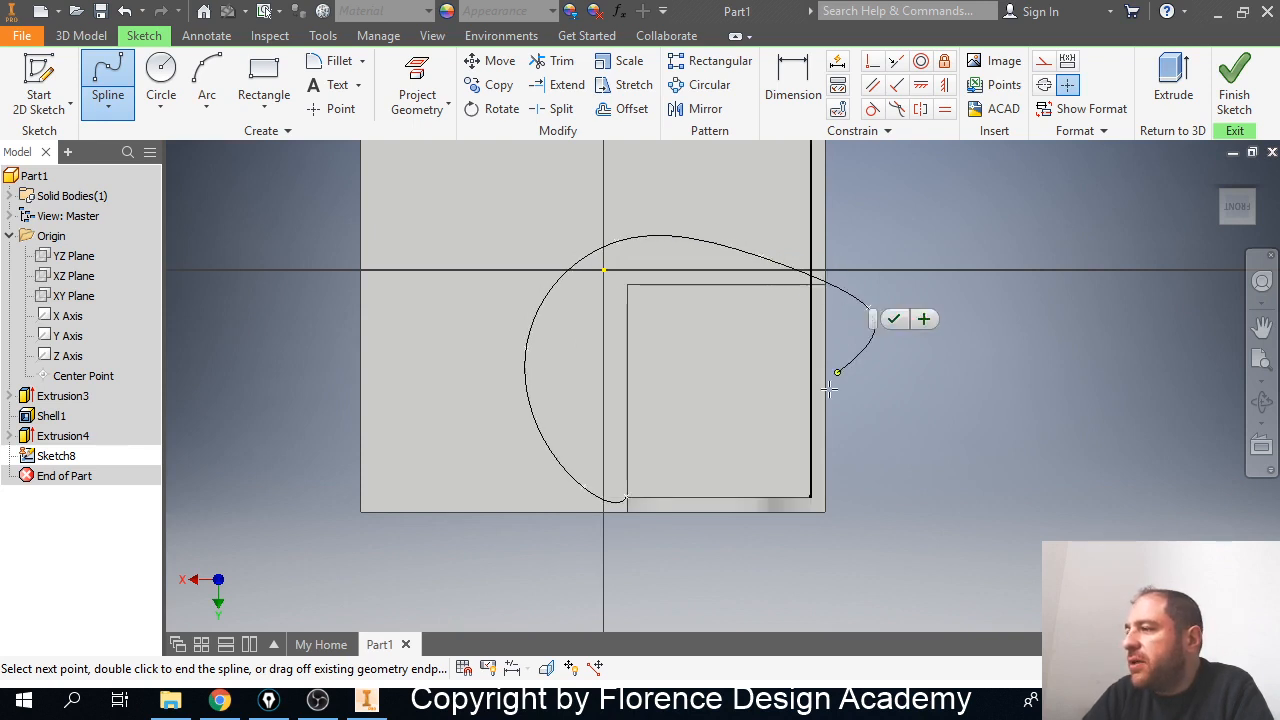
{"action": "double_click", "coordinate": [627, 496]}
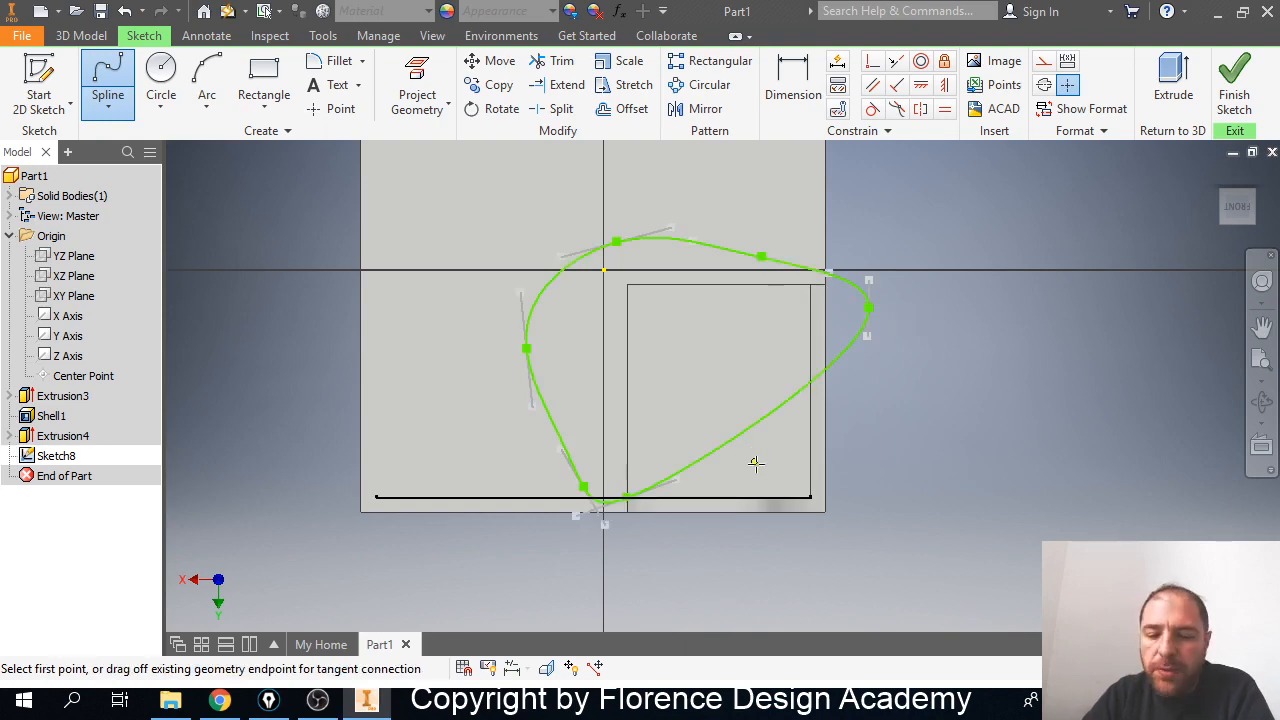
Extrude the closed spline profile as a cut 7.5625 in deep into the shelled block.
{"action": "left_click", "coordinate": [1173, 82]}
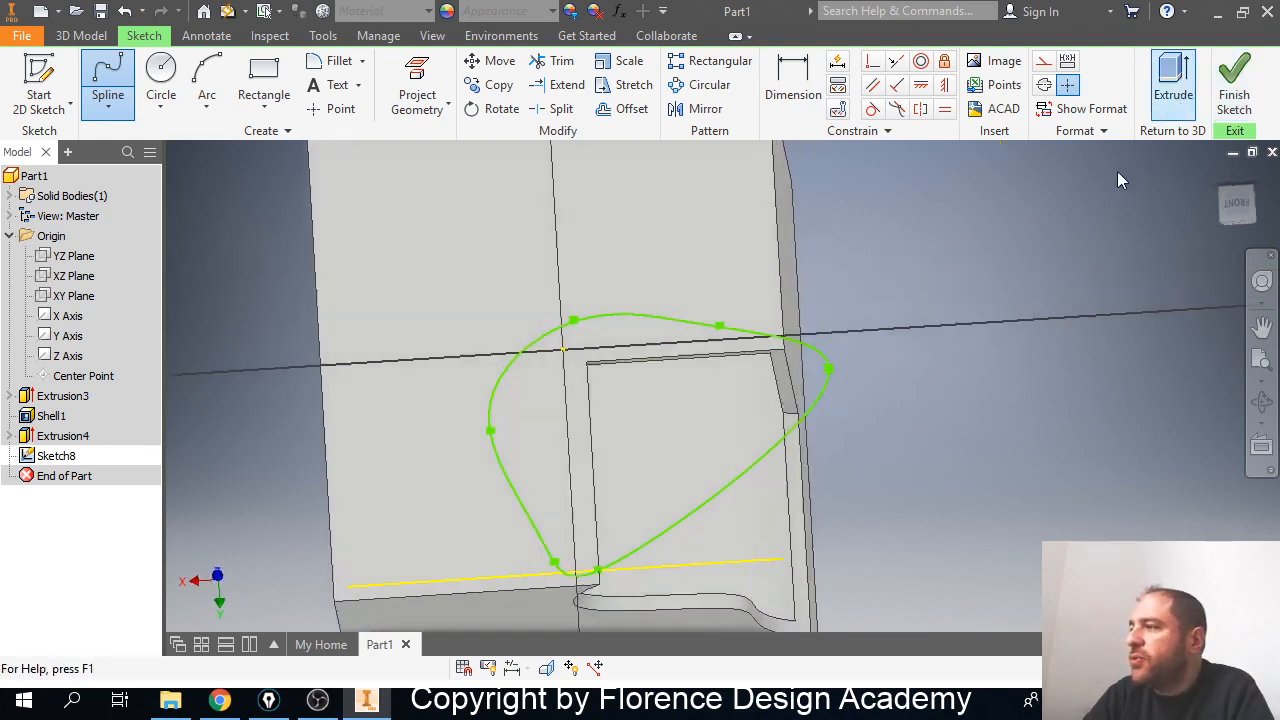
{"action": "middle_click_drag", "start_coordinate": [799, 330], "coordinate": [983, 404]}
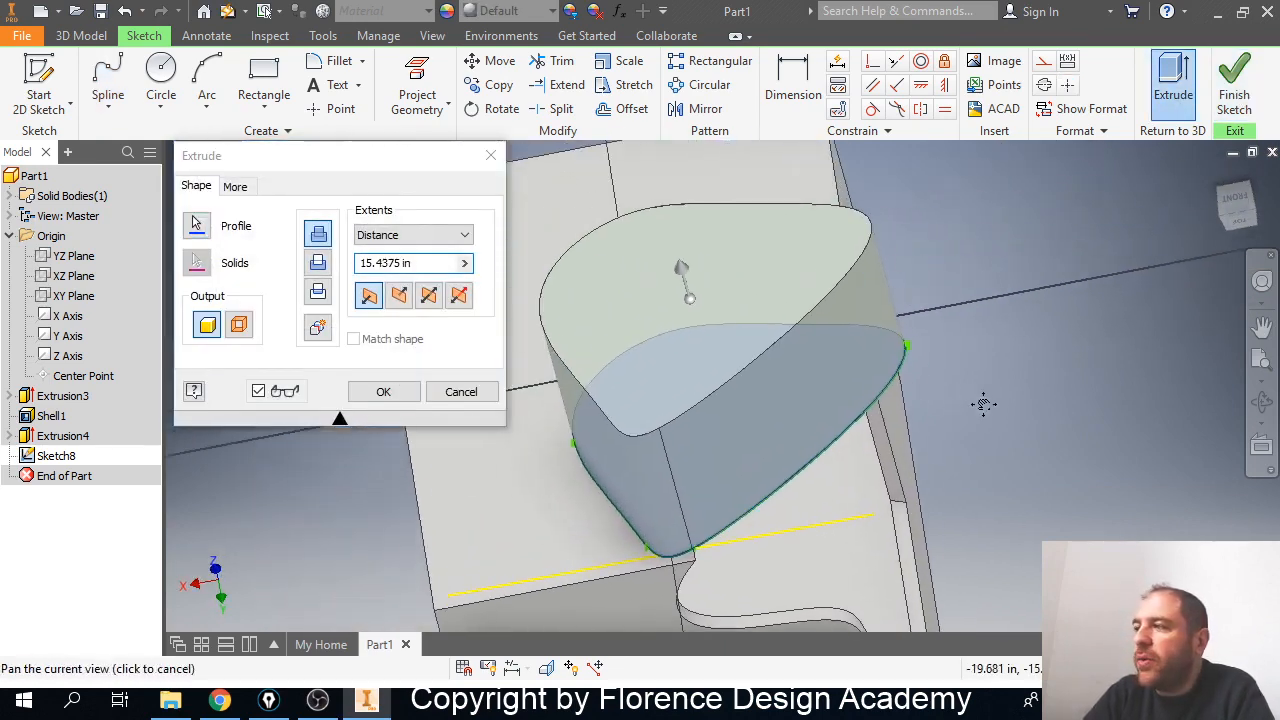
{"action": "key", "text": "alt"}
{"action": "mouse_move", "coordinate": [738, 283]}
{"action": "left_mouse_down"}
{"action": "mouse_move", "coordinate": [887, 430]}
{"action": "mouse_move", "coordinate": [855, 425]}
{"action": "left_mouse_up"}
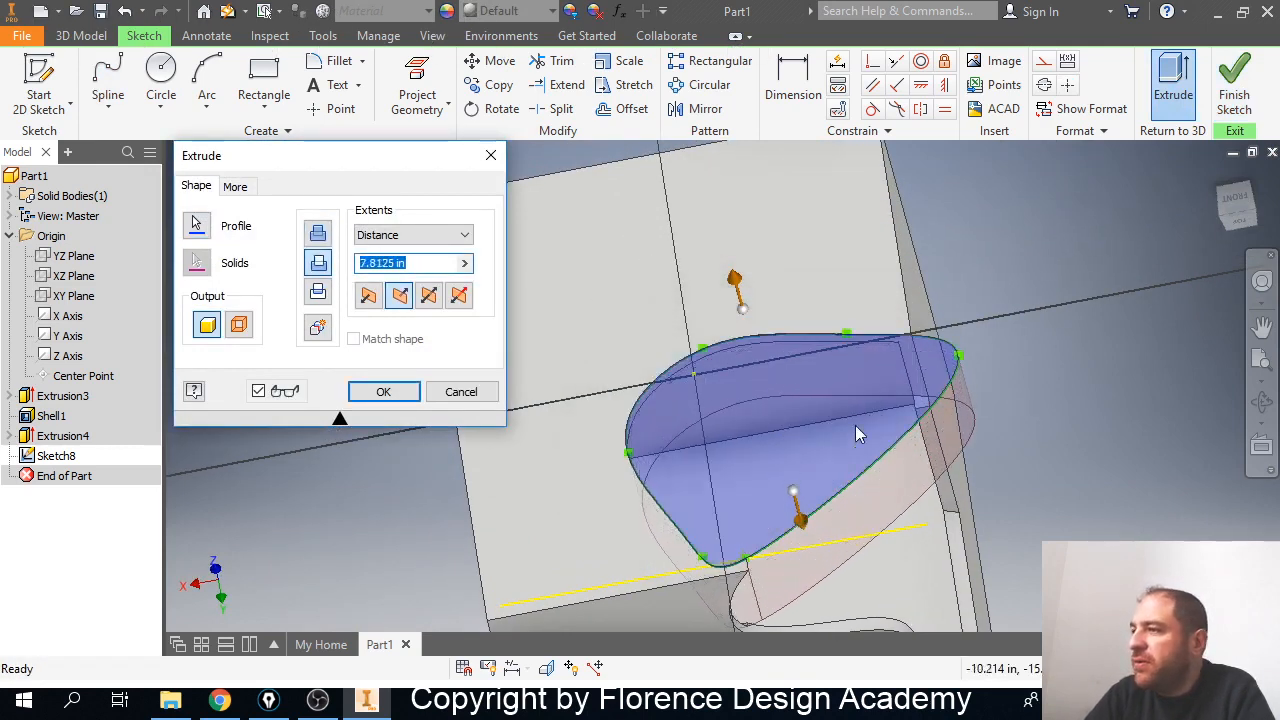
{"action": "left_click", "coordinate": [386, 391]}
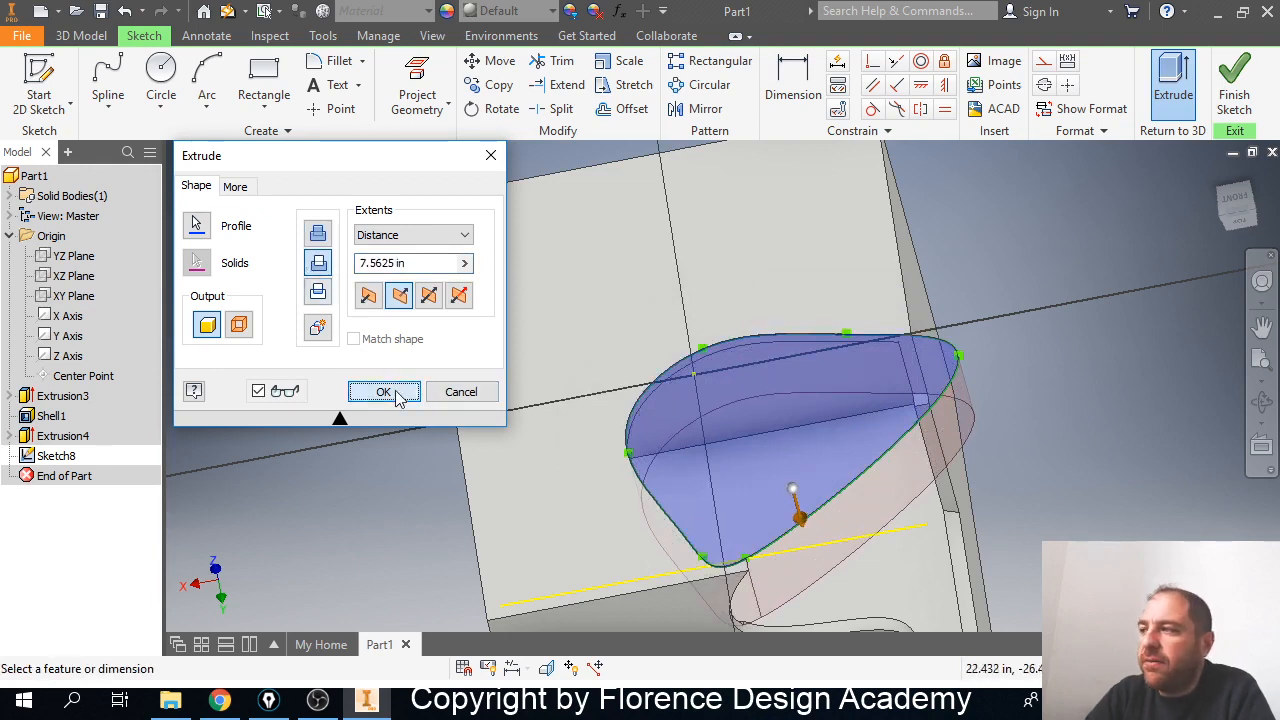
Examine the block's hollow interior and wall thickness through the enlarged corner opening.
{"action": "key", "text": "F2"}
{"action": "middle_click_drag", "start_coordinate": [484, 397], "coordinate": [391, 295]}
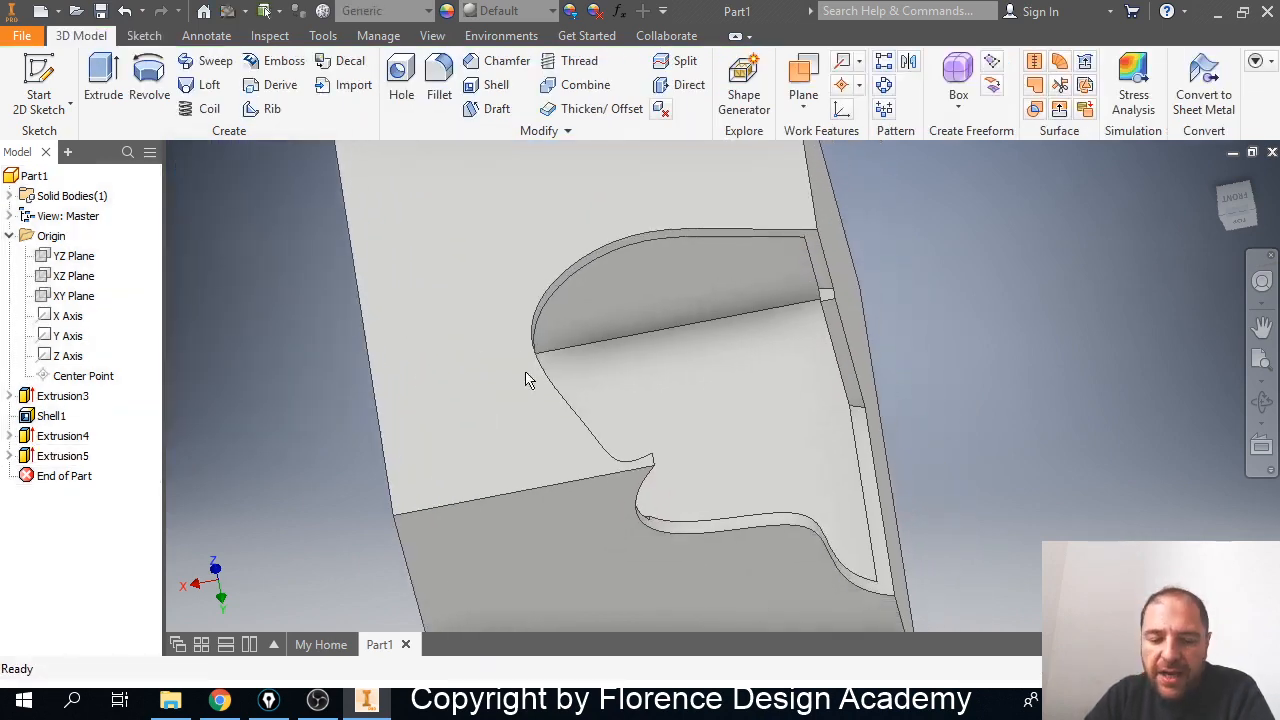
{"action": "middle_click_drag", "start_coordinate": [691, 454], "coordinate": [689, 401]}
{"action": "key", "text": "alt"}
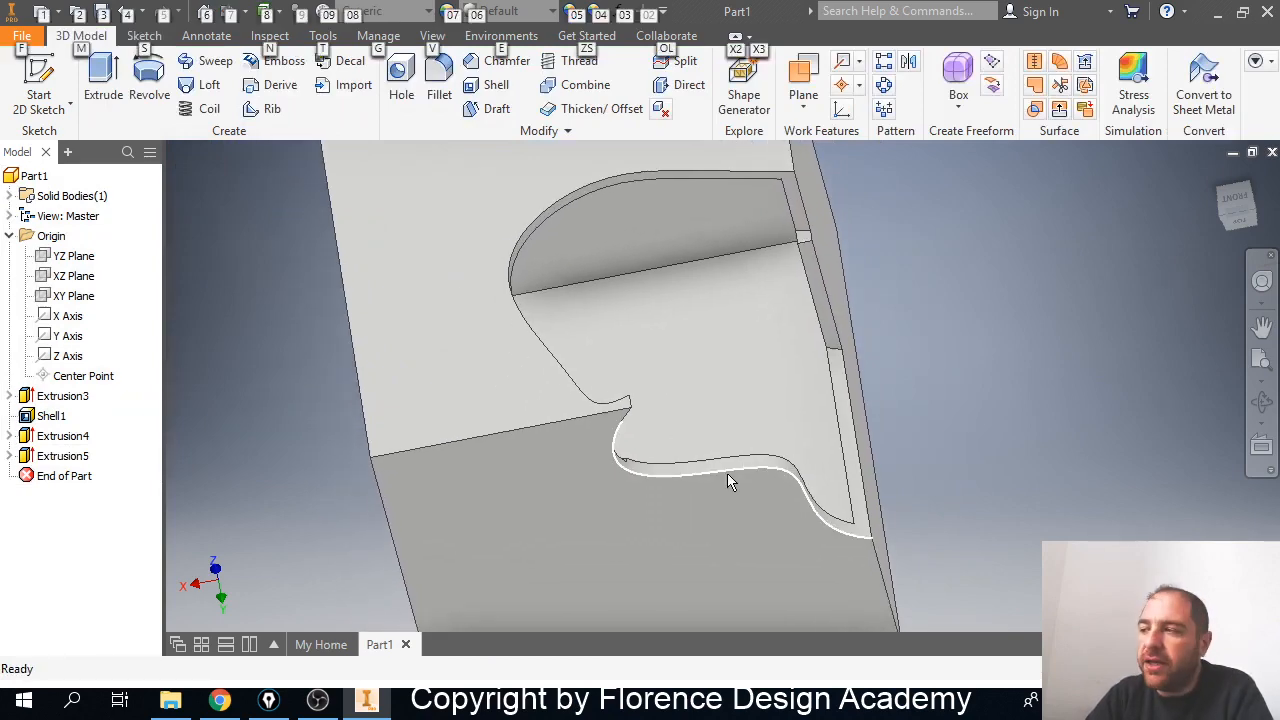
{"action": "key", "text": "F4"}
{"action": "left_click_drag", "start_coordinate": [727, 481], "coordinate": [632, 461]}
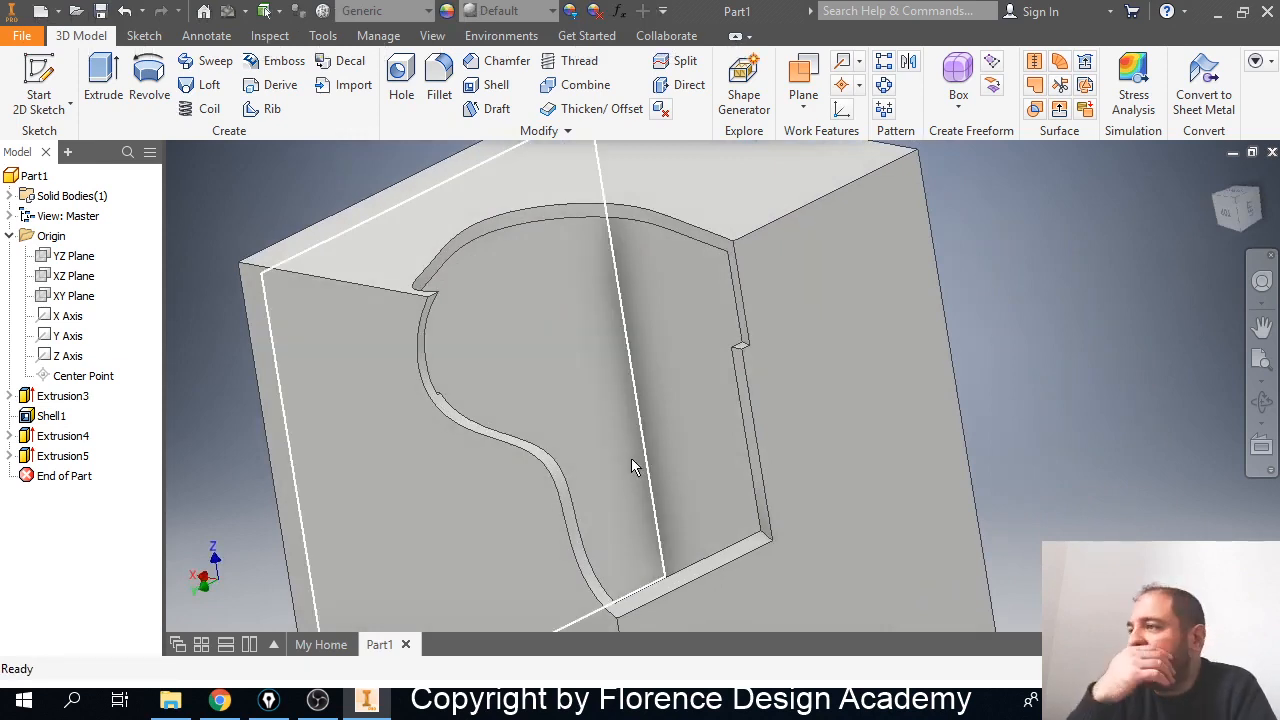
{"action": "mouse_move", "coordinate": [662, 490]}
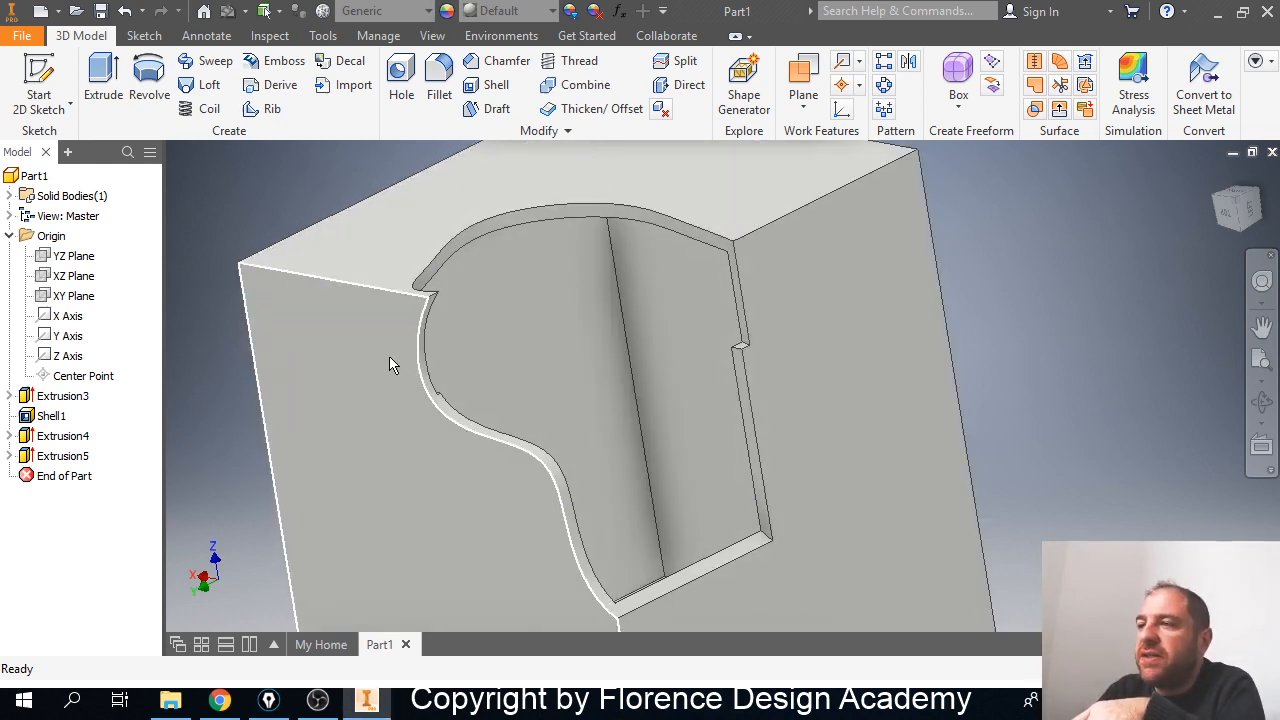
Reopen the shell feature to review its direction, removed faces and thickness settings.
{"action": "left_click", "coordinate": [58, 456]}
{"action": "double_click", "coordinate": [42, 418]}
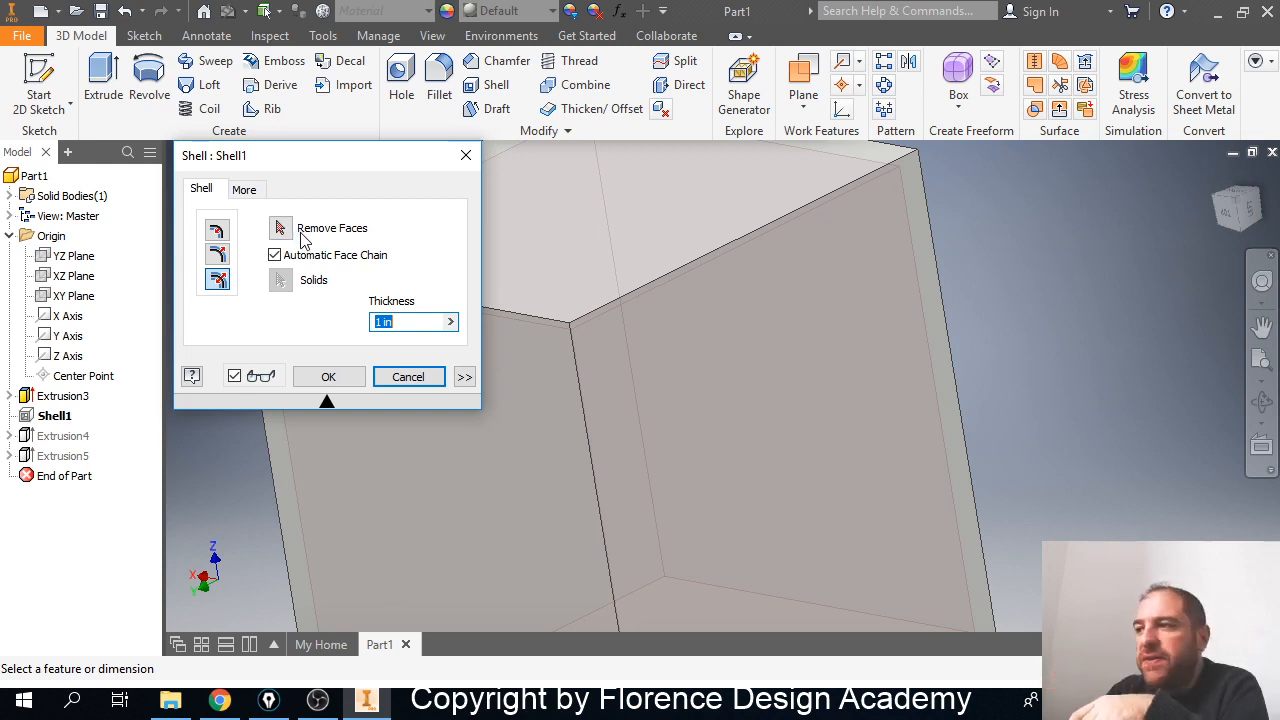
{"action": "left_click", "coordinate": [328, 377]}
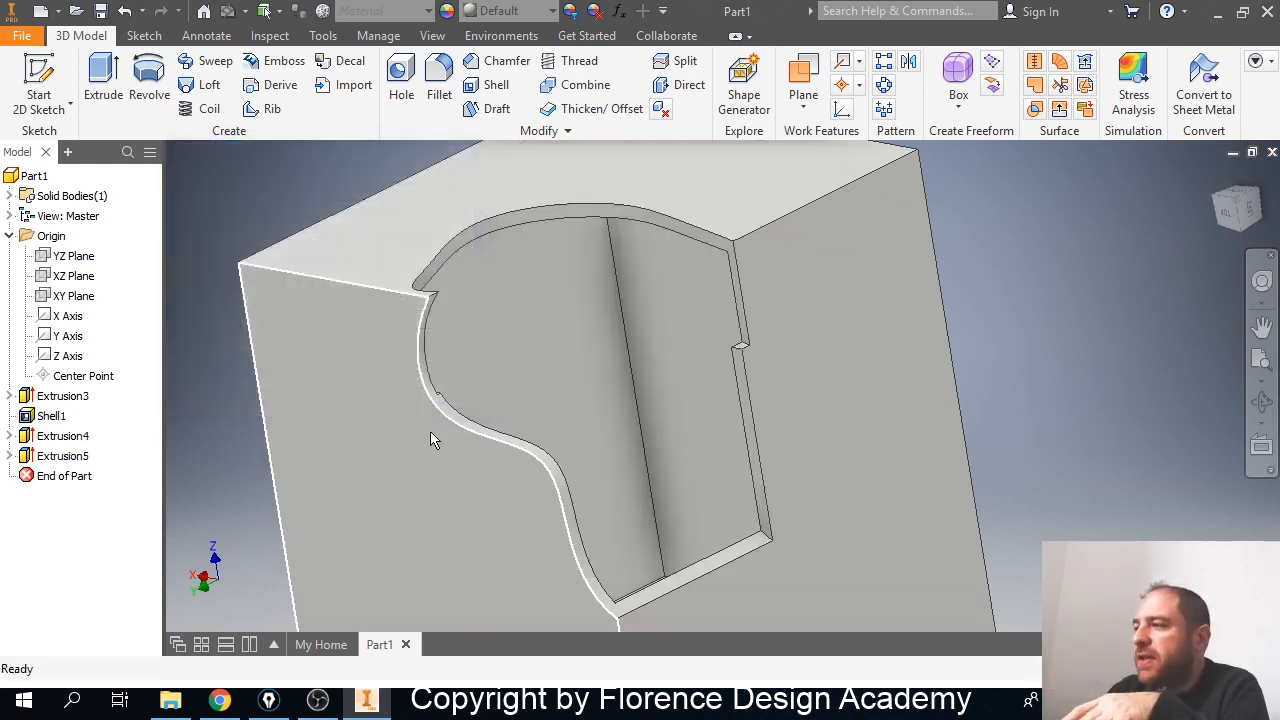
Delete all the part's features, from the base extrusion through the last cut, including their consumed sketches.
{"action": "scroll", "coordinate": [432, 440], "scroll_direction": "up", "scroll_amount": 2}
{"action": "scroll", "coordinate": [432, 440], "scroll_direction": "down", "scroll_amount": 8}
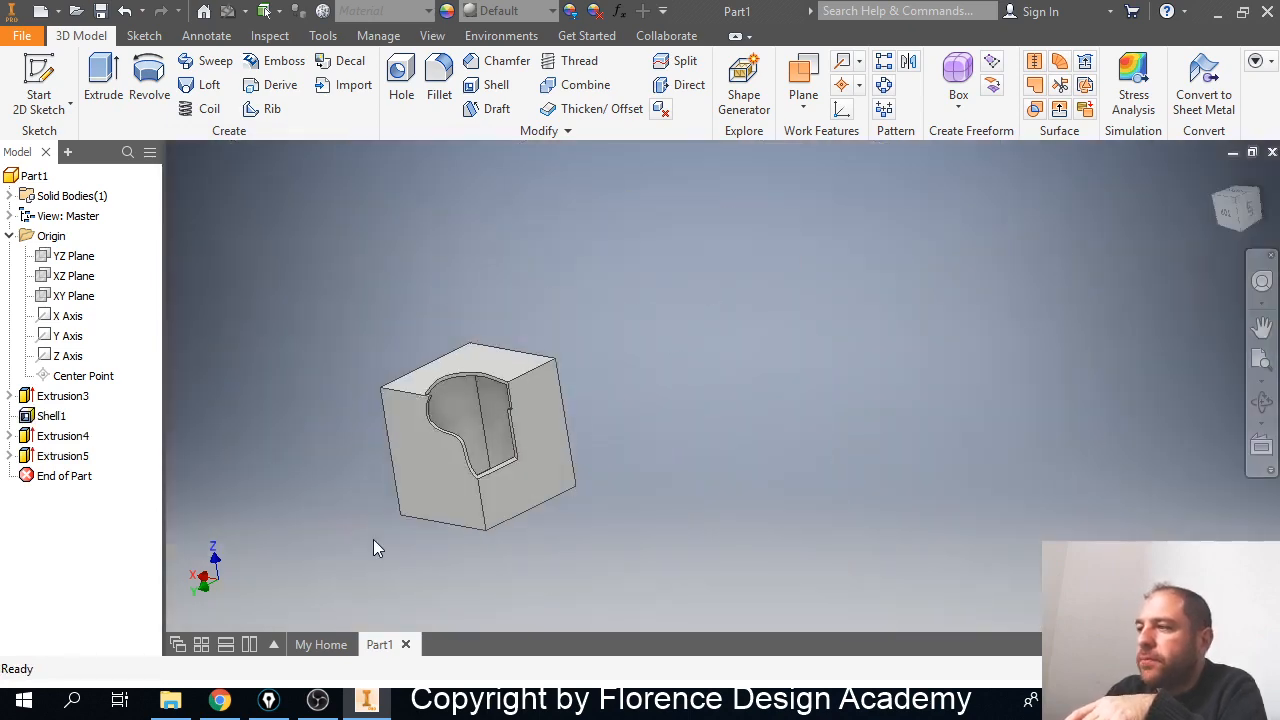
{"action": "left_click", "coordinate": [56, 396]}
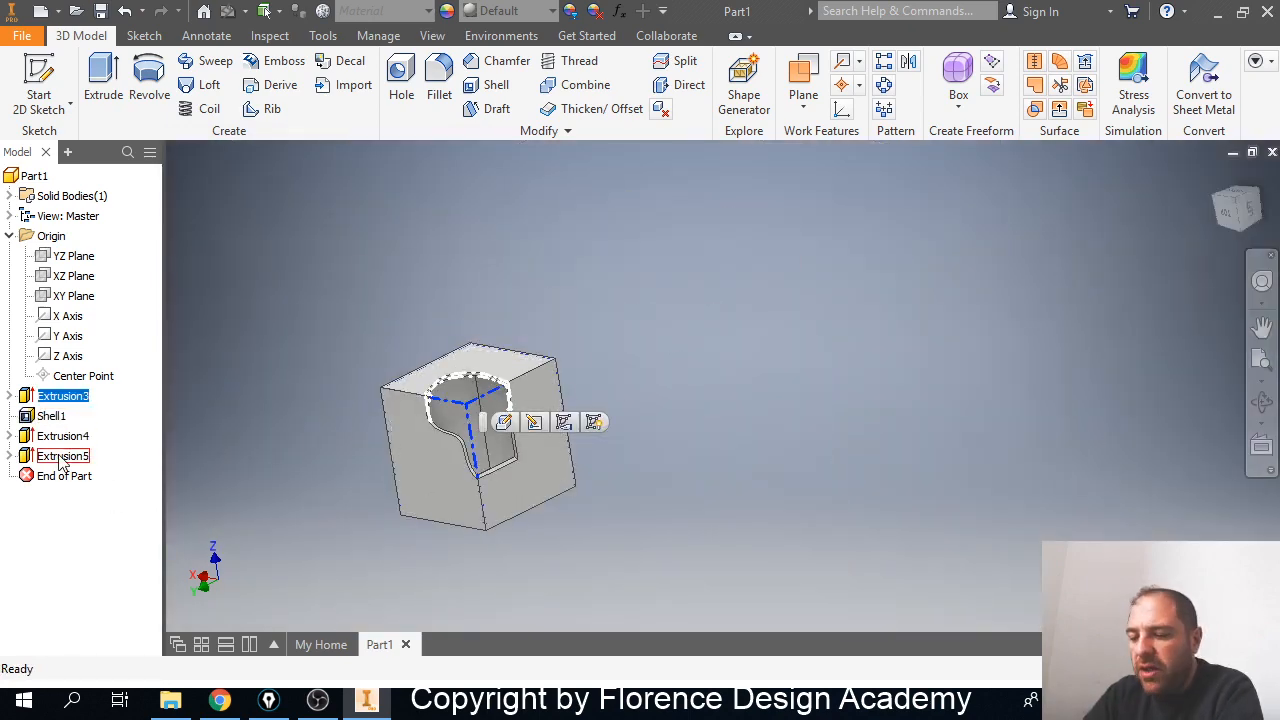
{"action": "left_click", "coordinate": [62, 456], "text": "shift"}
{"action": "key", "text": "Delete"}
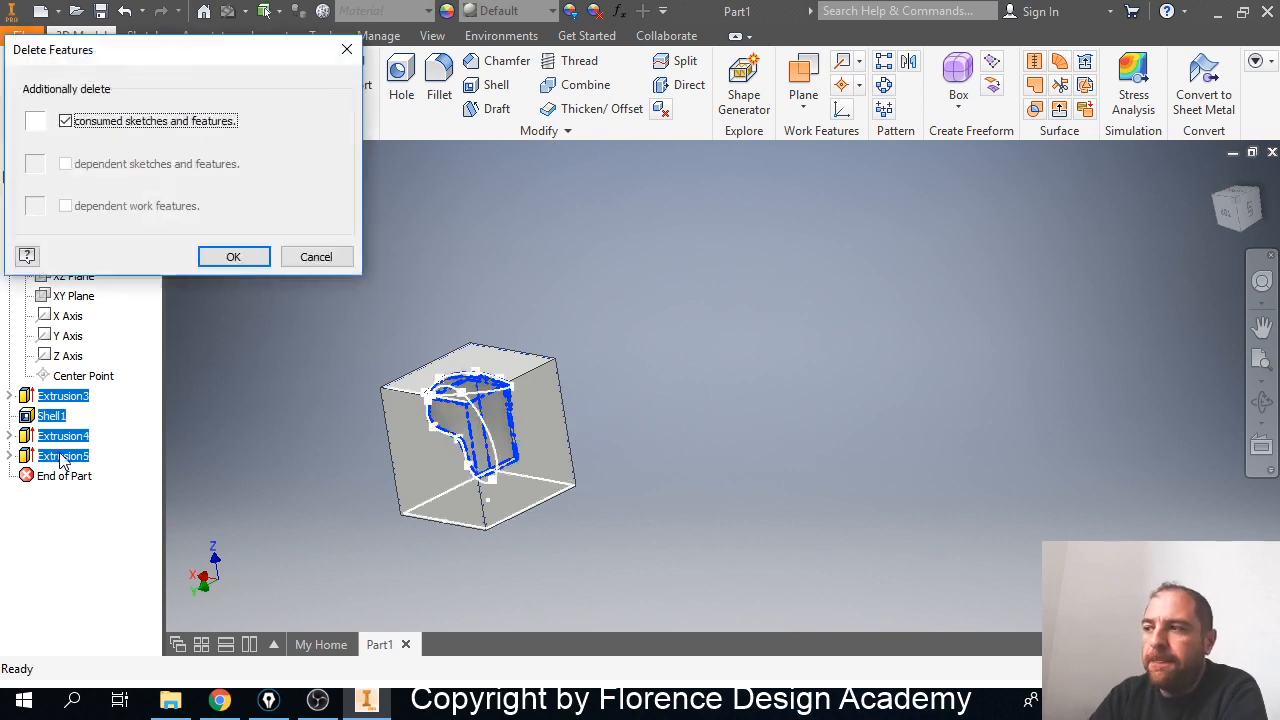
{"action": "left_click", "coordinate": [233, 257]}
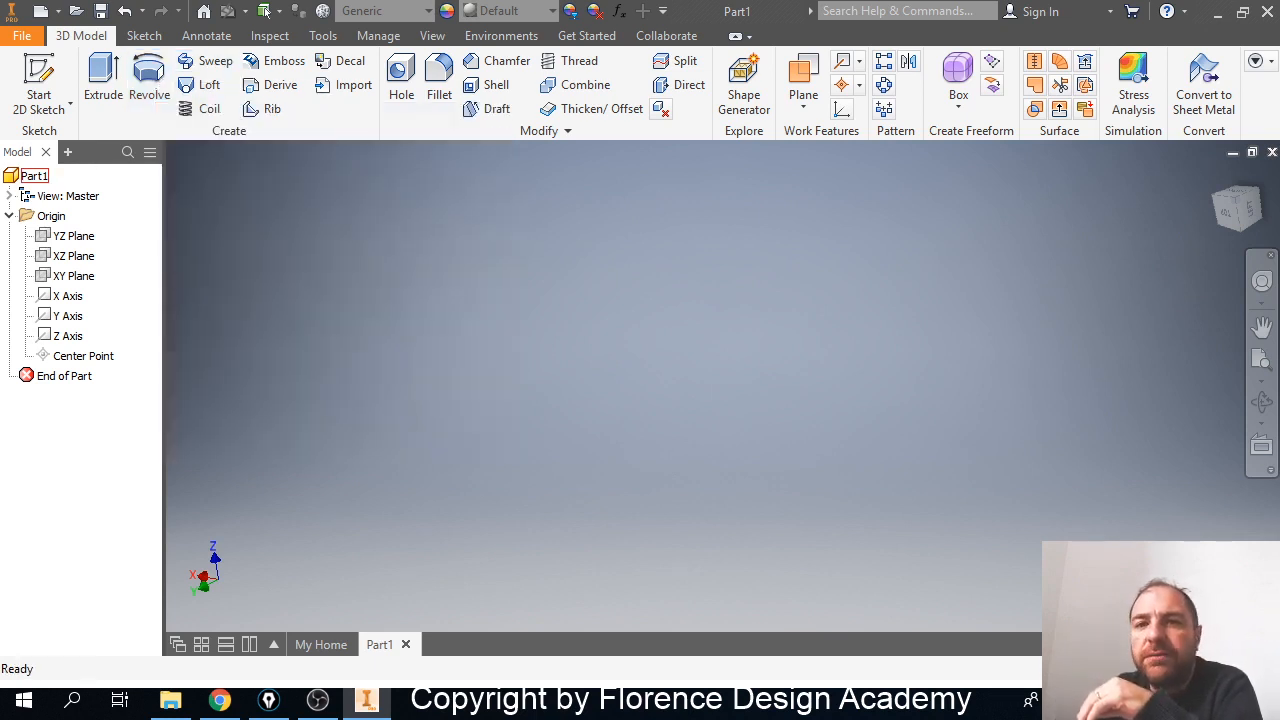
Start a new 2D sketch on the XY plane.
{"action": "key", "text": "alt+Tab"}
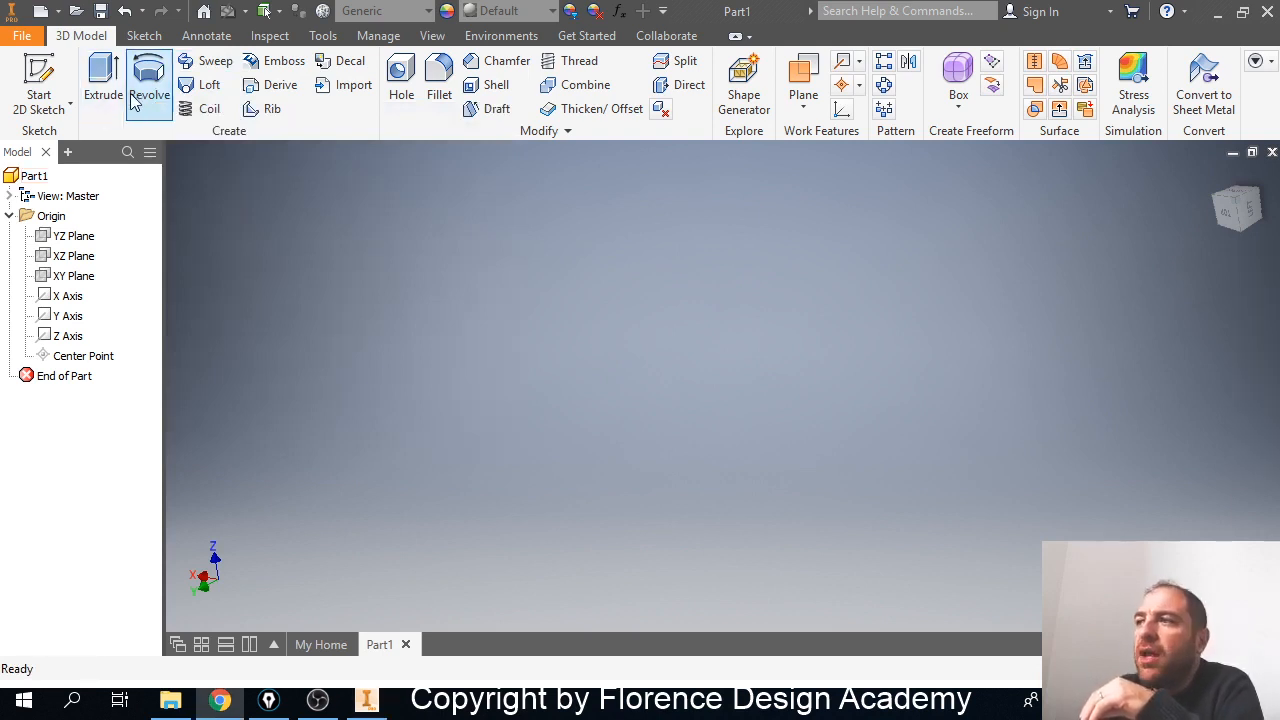
{"action": "left_click", "coordinate": [73, 276]}
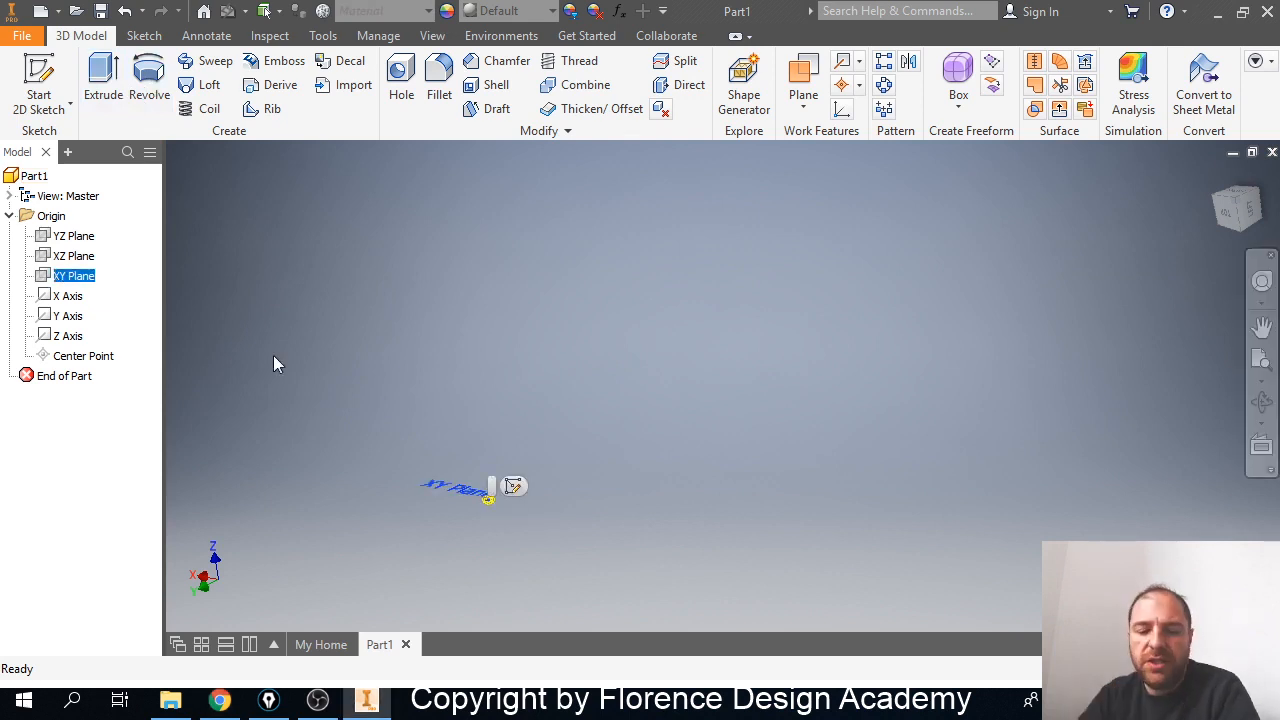
{"action": "middle_click_drag", "start_coordinate": [457, 400], "coordinate": [506, 360]}
{"action": "key", "text": "alt"}
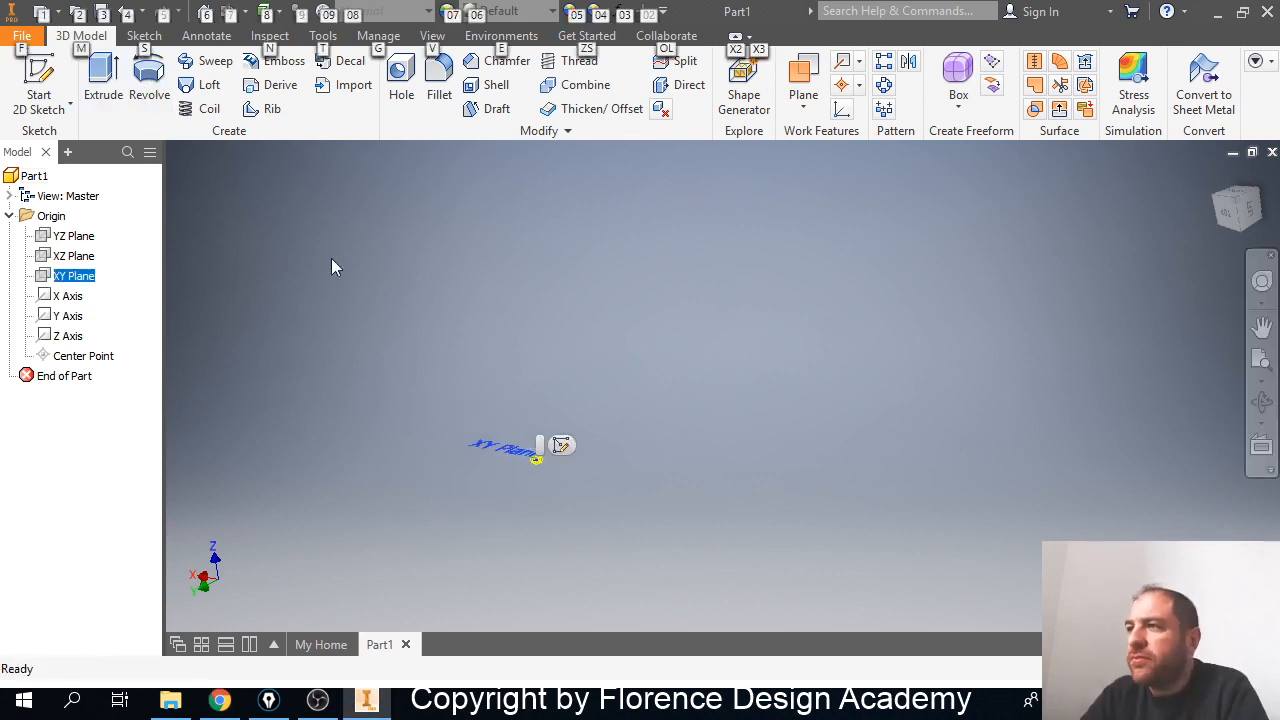
{"action": "left_click", "coordinate": [39, 80]}
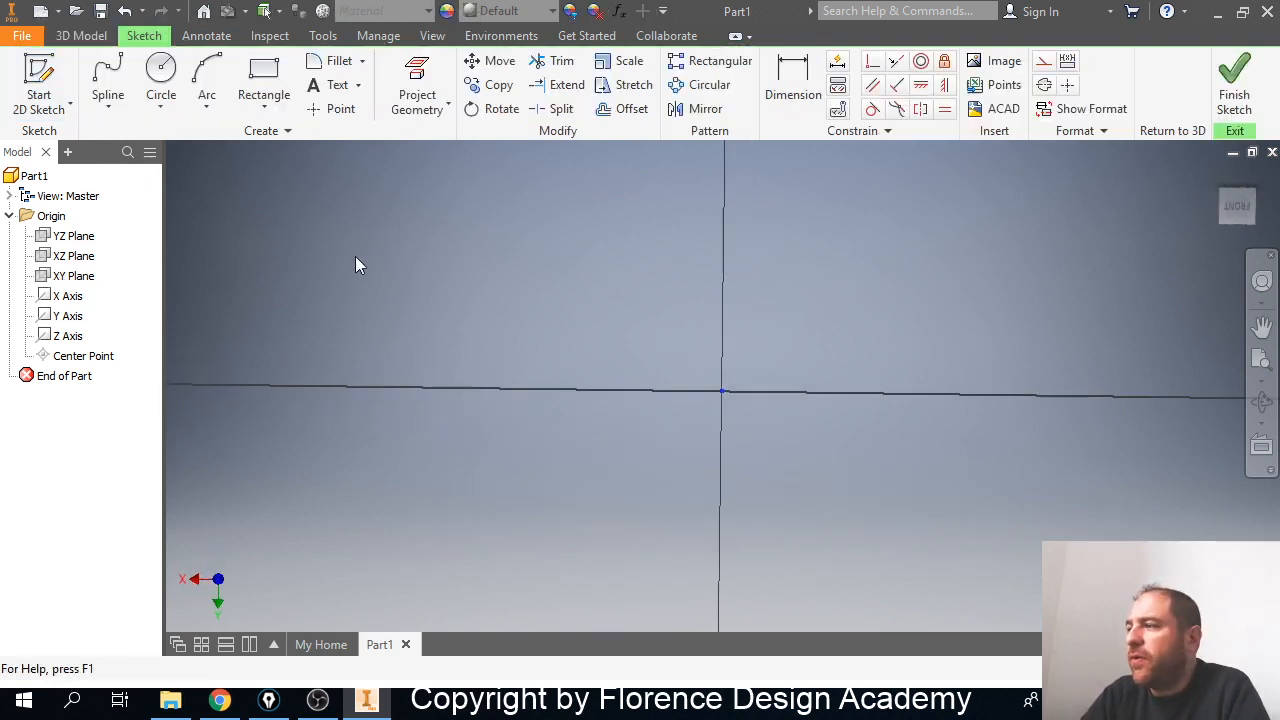
Draw two three-point arcs bulging to opposite sides with shared endpoints on the vertical axis, forming a closed lens-shaped profile.
{"action": "left_click", "coordinate": [210, 75]}
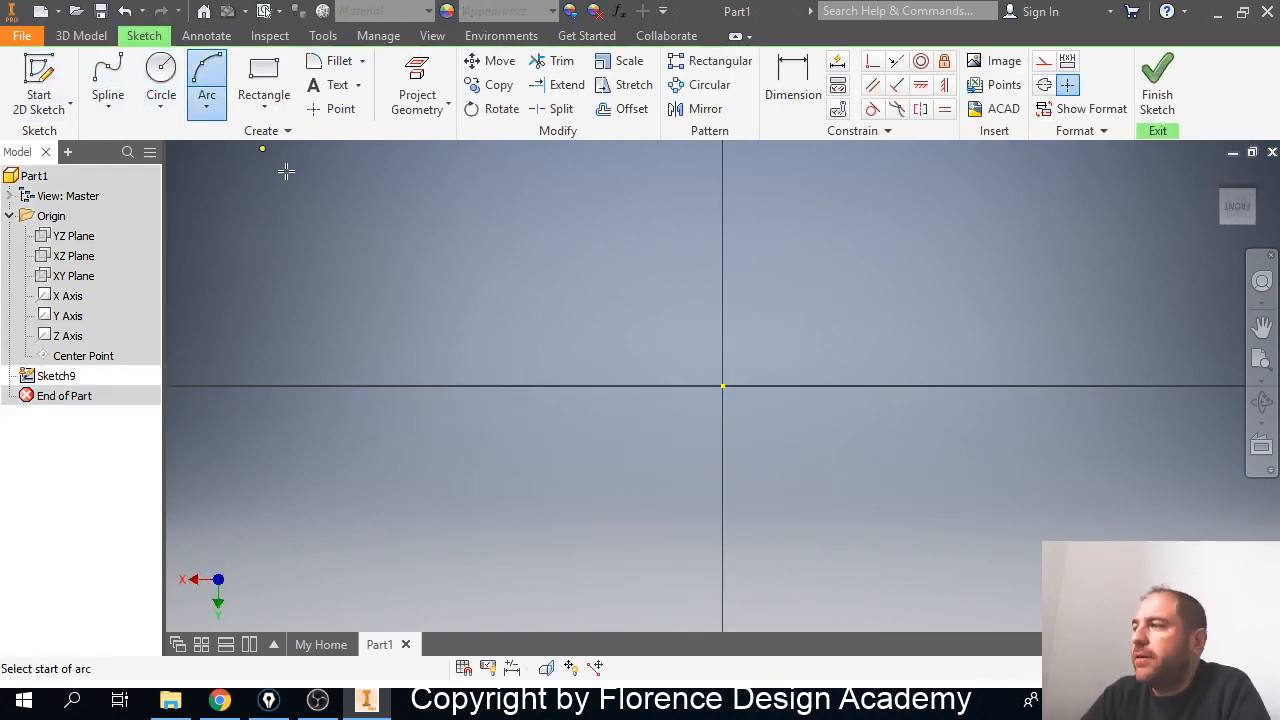
{"action": "middle_click_drag", "start_coordinate": [634, 220], "coordinate": [549, 277]}
{"action": "left_click", "coordinate": [626, 227]}
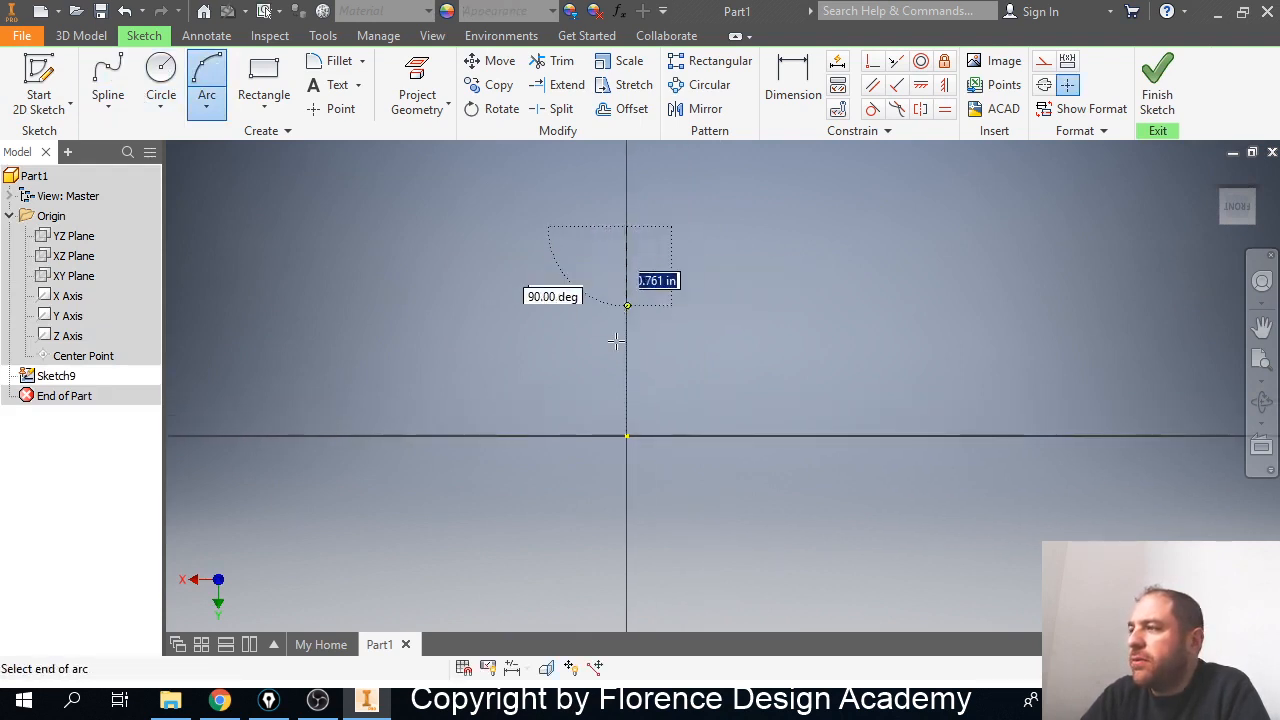
{"action": "left_click", "coordinate": [627, 581]}
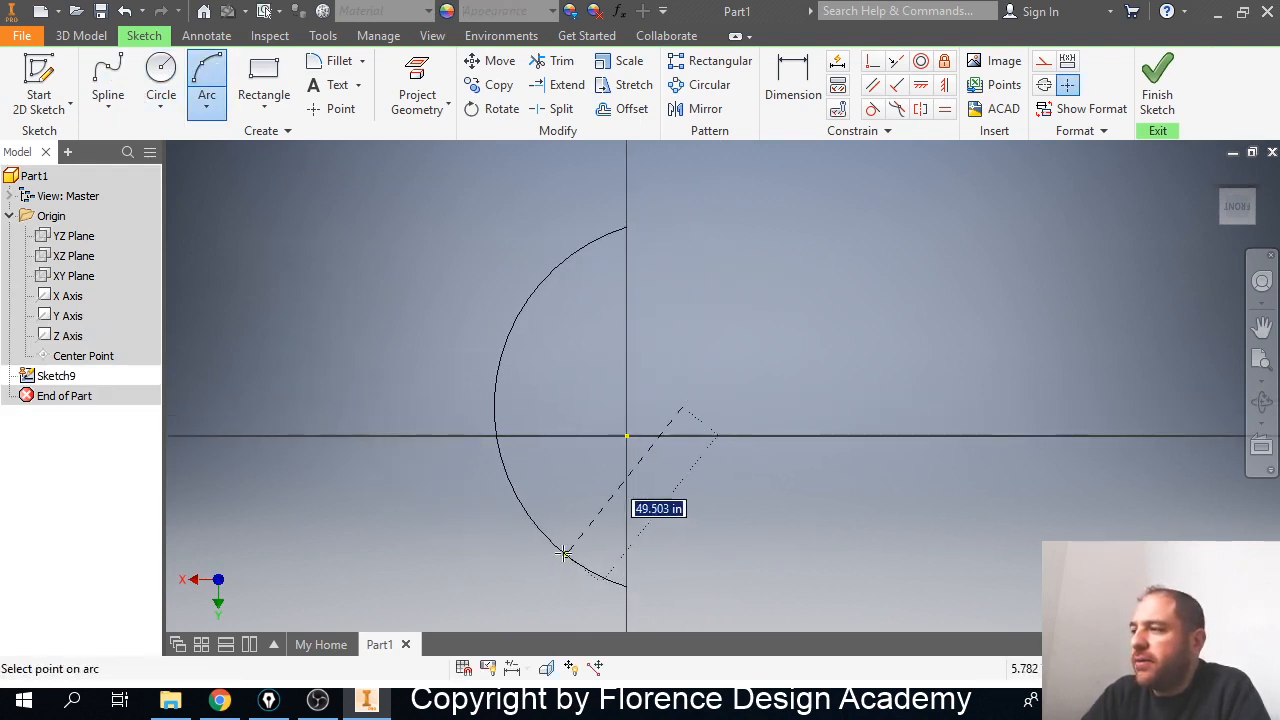
{"action": "left_click", "coordinate": [530, 529]}
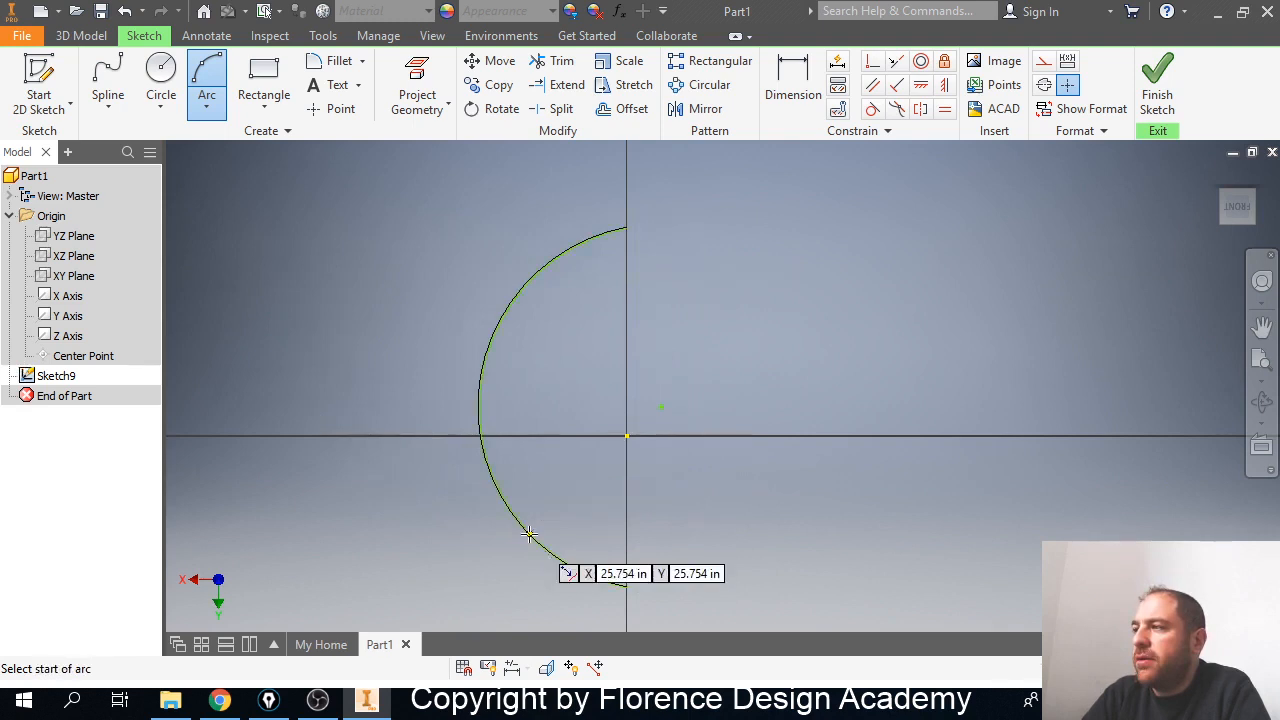
{"action": "left_click", "coordinate": [627, 228]}
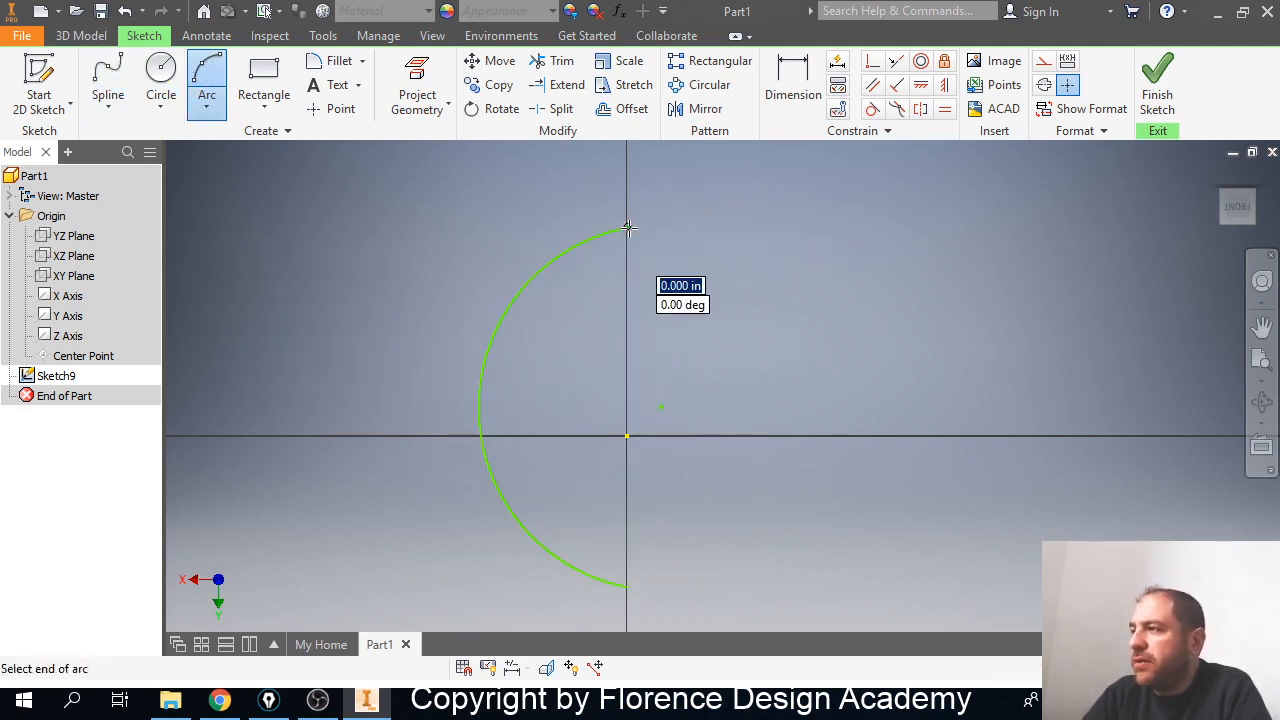
{"action": "left_click", "coordinate": [627, 584]}
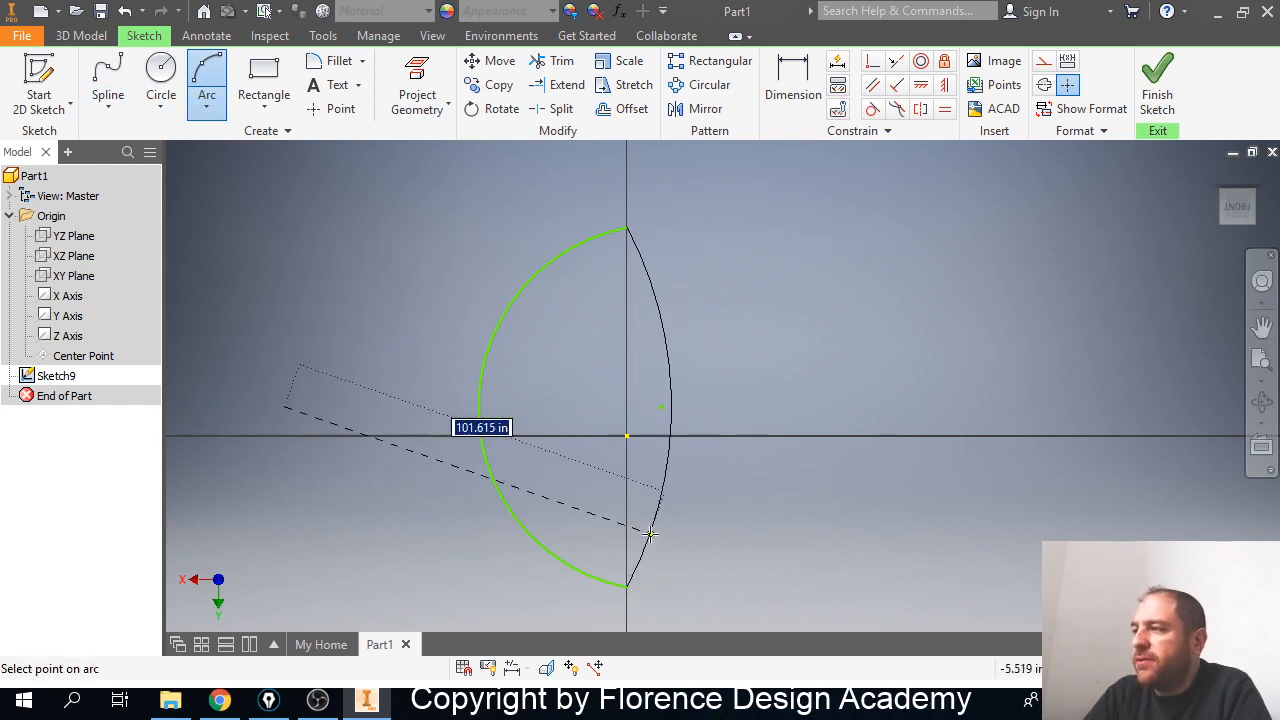
{"action": "left_click", "coordinate": [651, 537]}
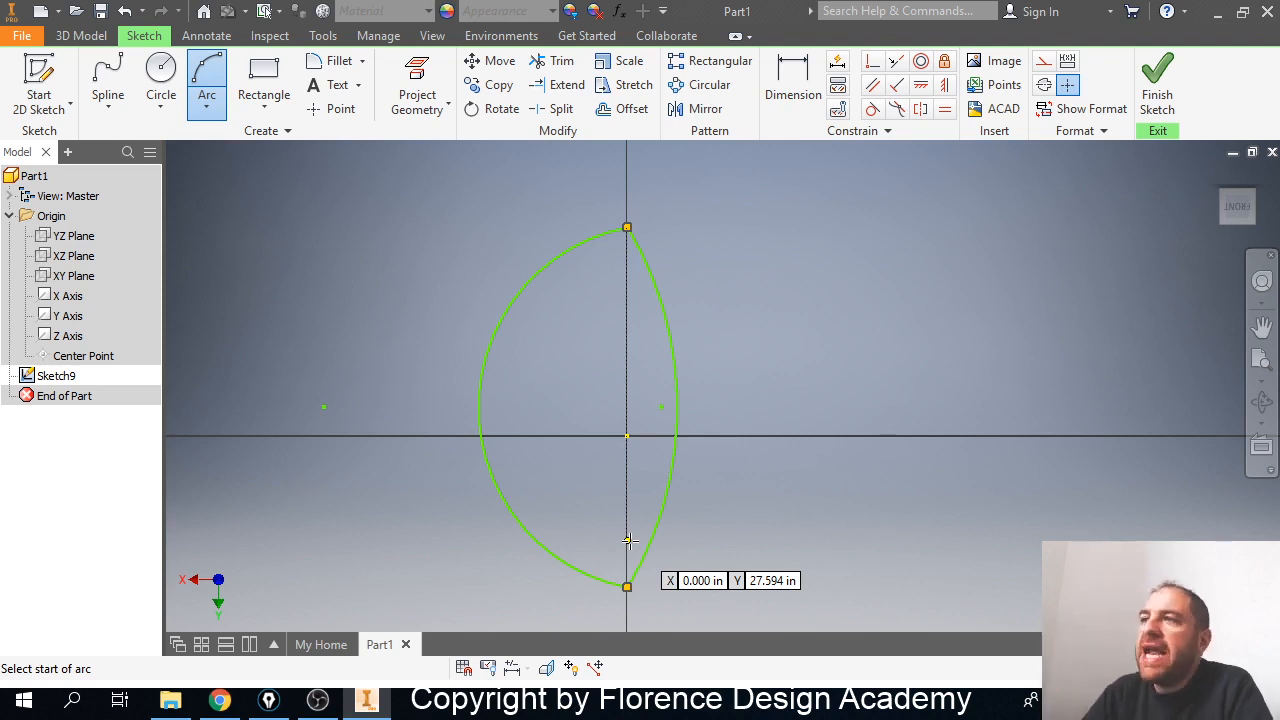
Draw a vertical line beside the shallower arc, extending past both ends of the lens profile.
{"action": "left_click", "coordinate": [117, 114]}
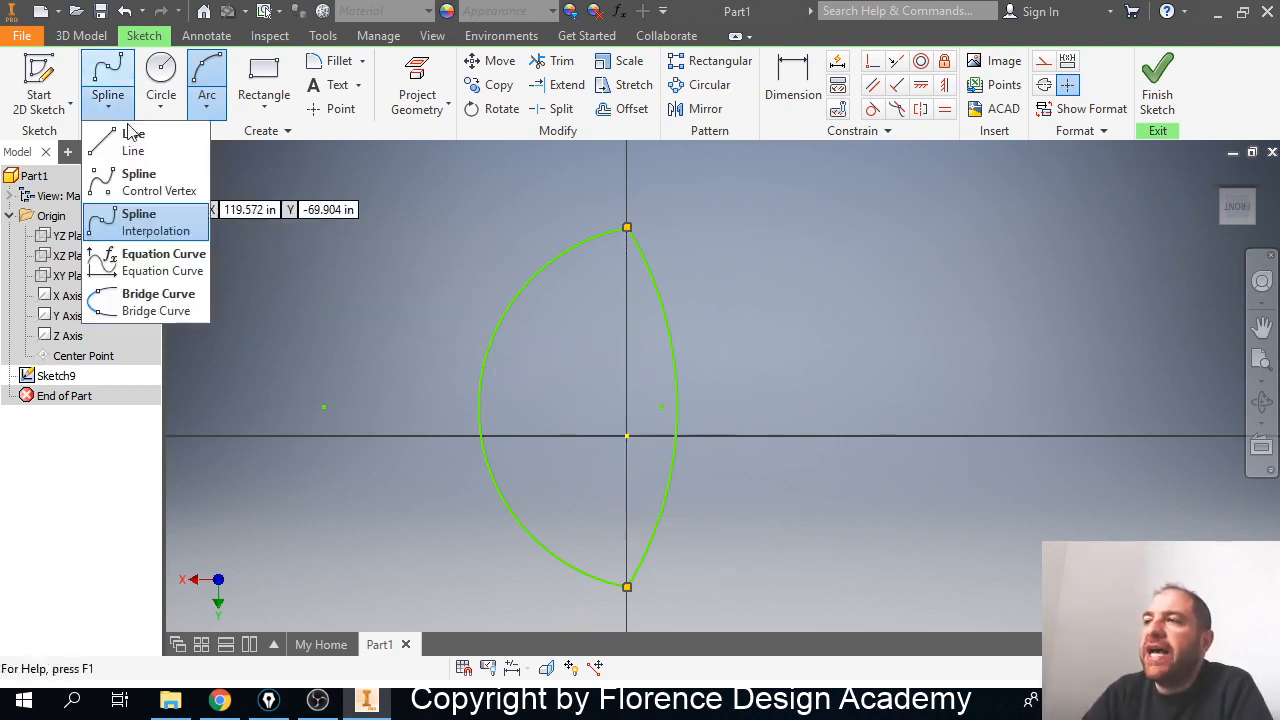
{"action": "left_click", "coordinate": [128, 134]}
{"action": "scroll", "coordinate": [307, 263], "scroll_direction": "down", "scroll_amount": 3}
{"action": "scroll", "coordinate": [307, 263], "scroll_direction": "up", "scroll_amount": 5}
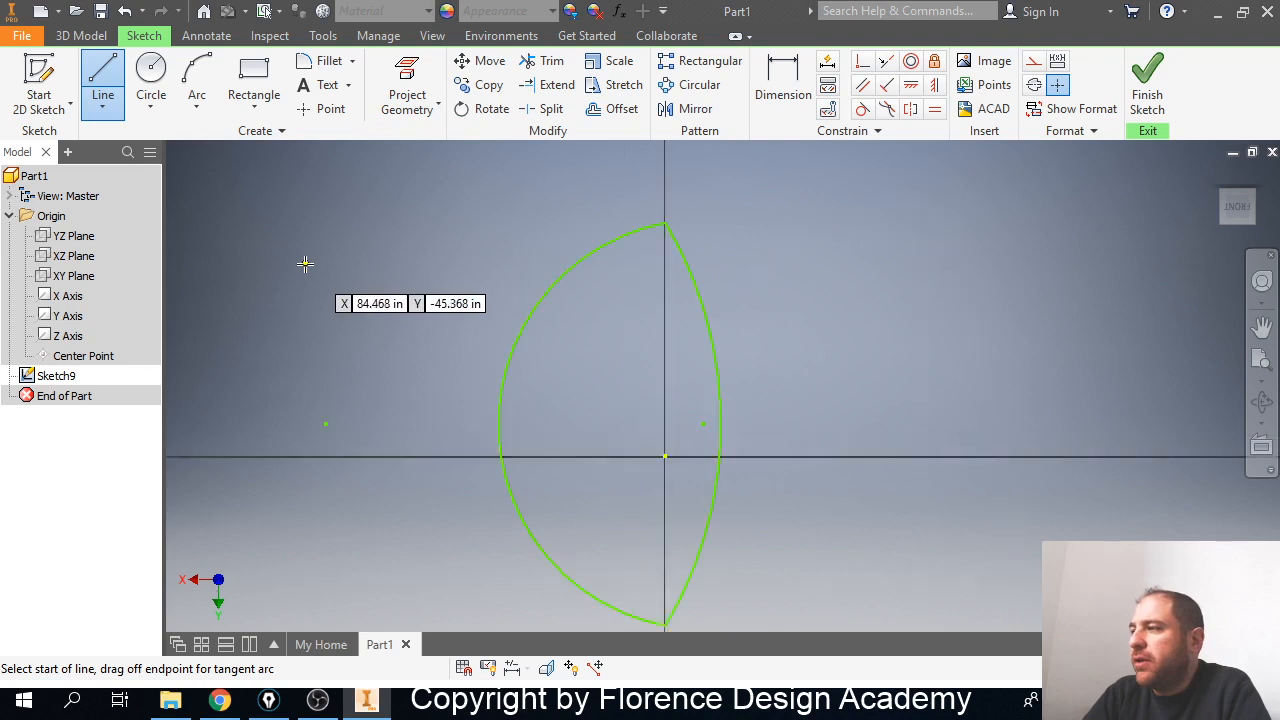
{"action": "left_click", "coordinate": [591, 227]}
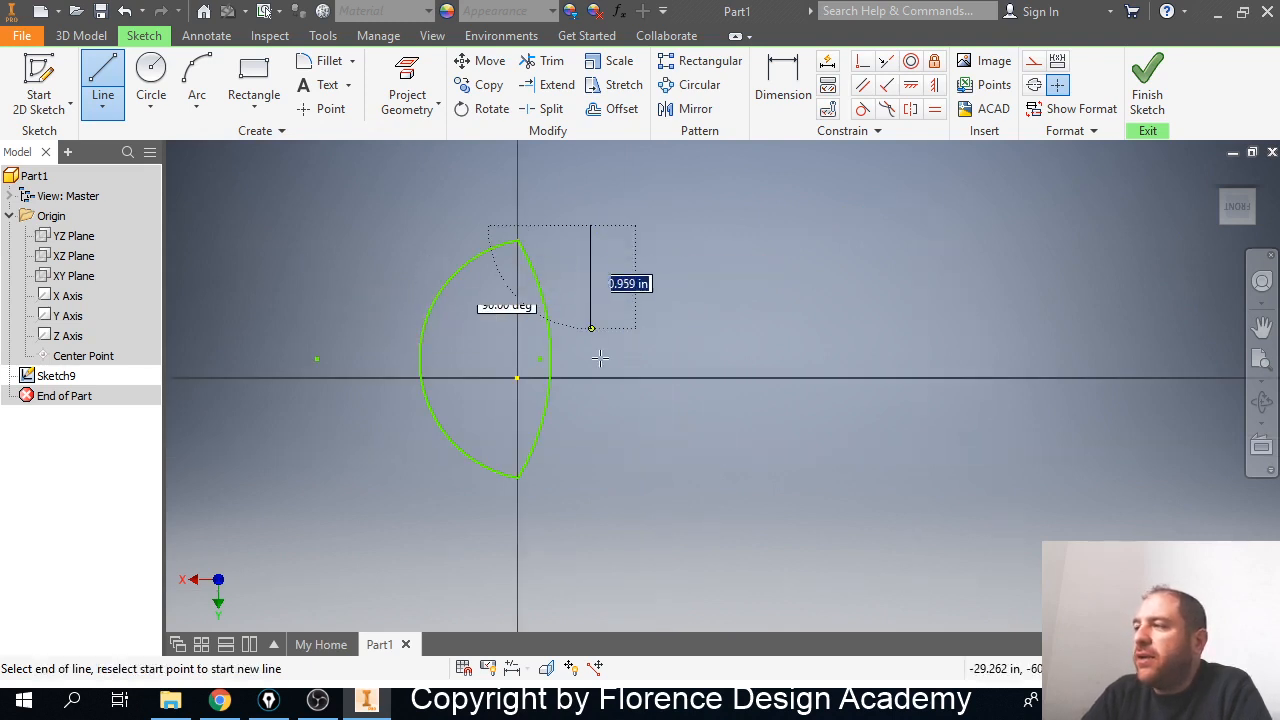
{"action": "left_click", "coordinate": [594, 525]}
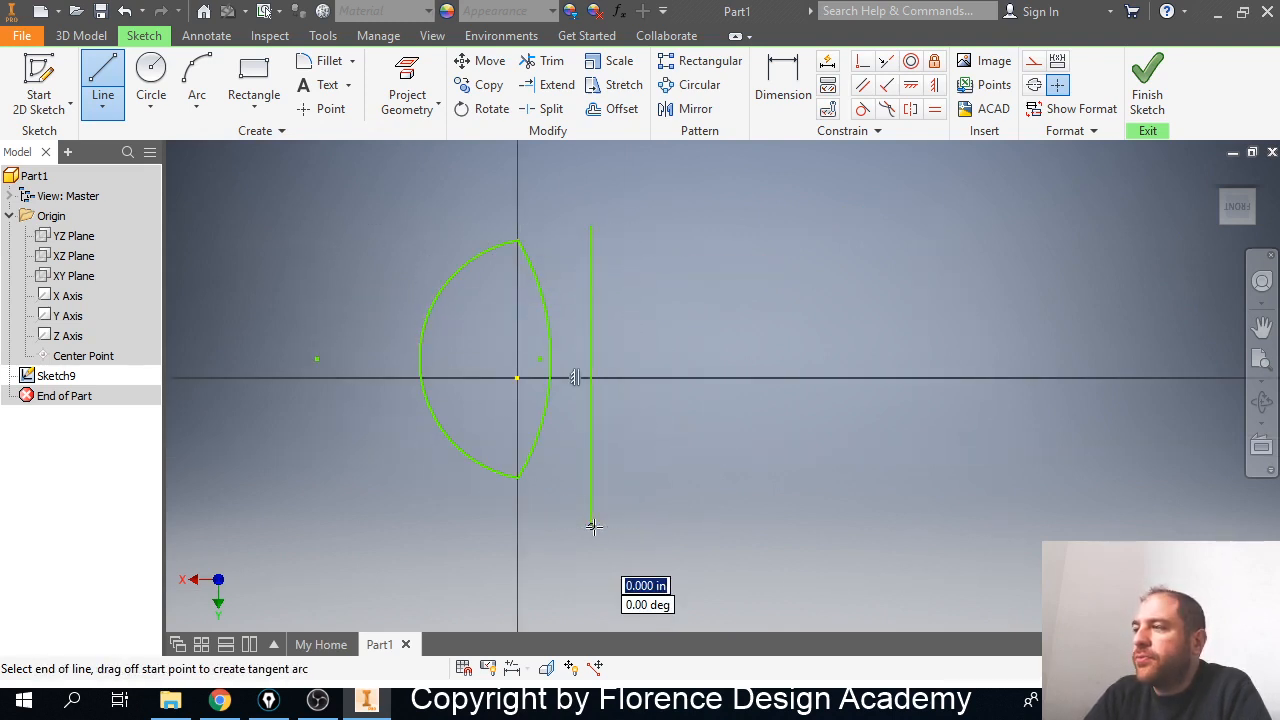
{"action": "key", "text": "Escape"}
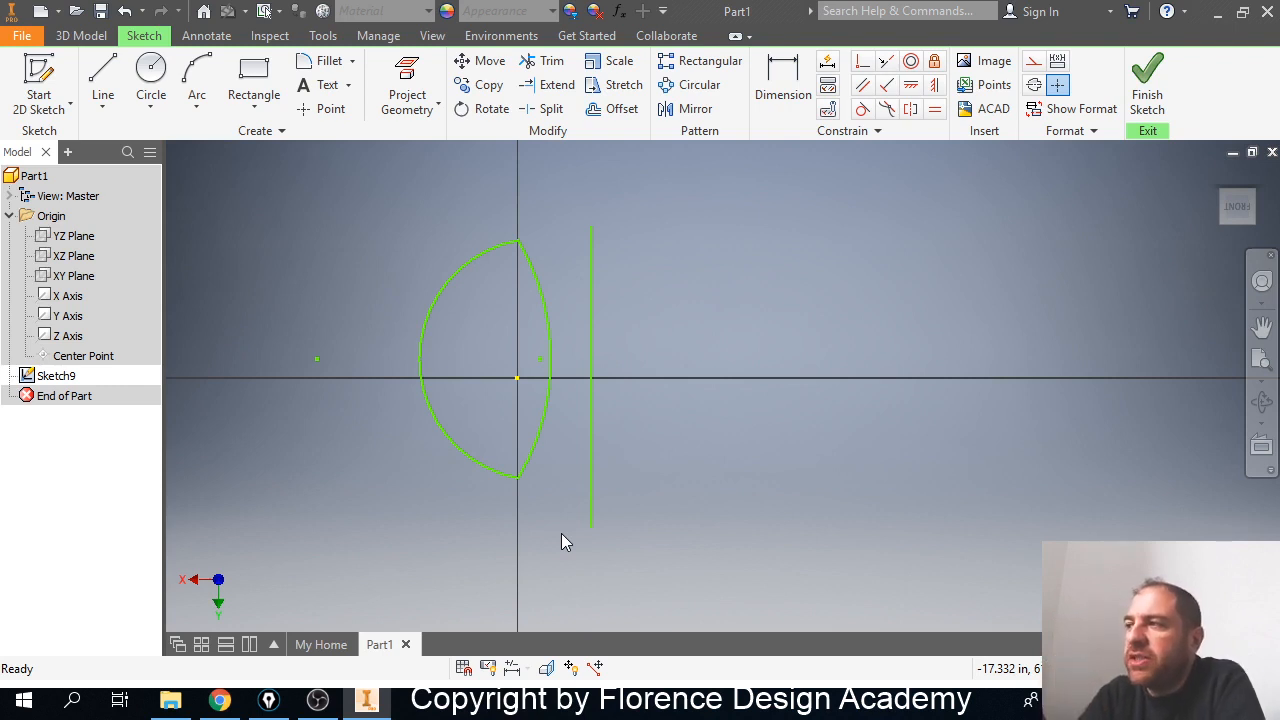
Convert the vertical line to a centerline and finish the sketch.
{"action": "left_click", "coordinate": [593, 290]}
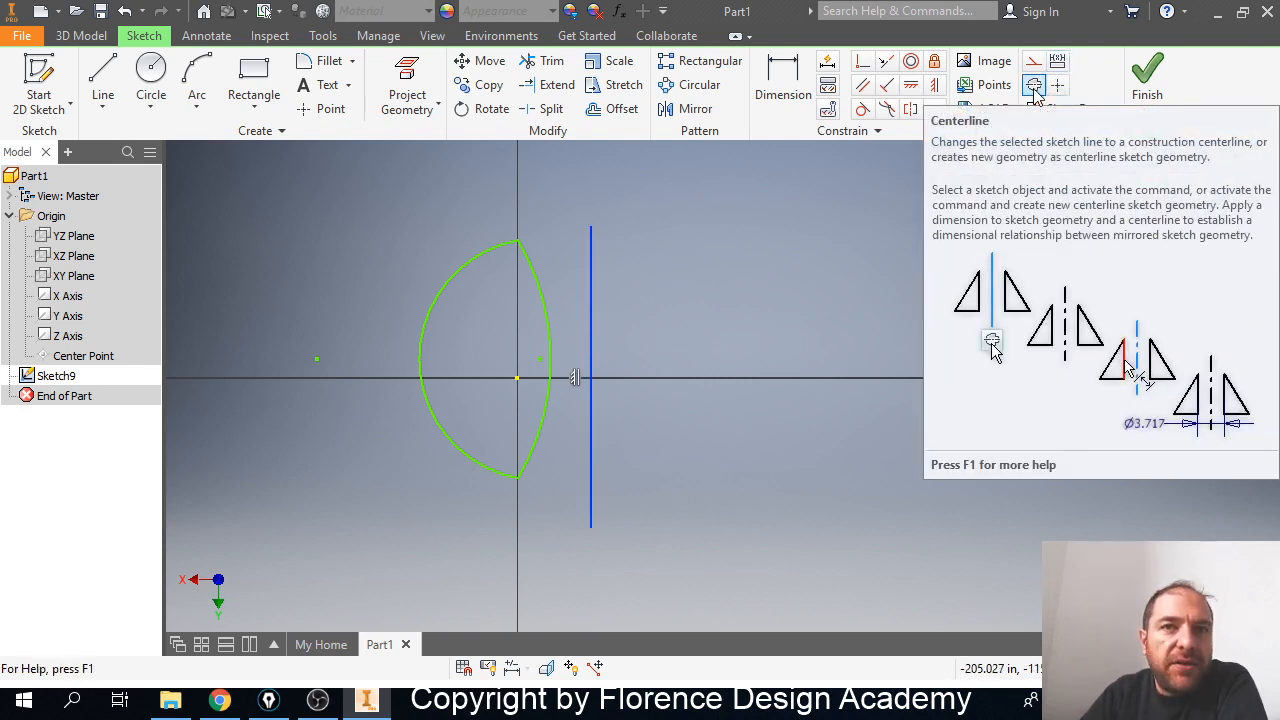
{"action": "left_click", "coordinate": [1036, 91]}
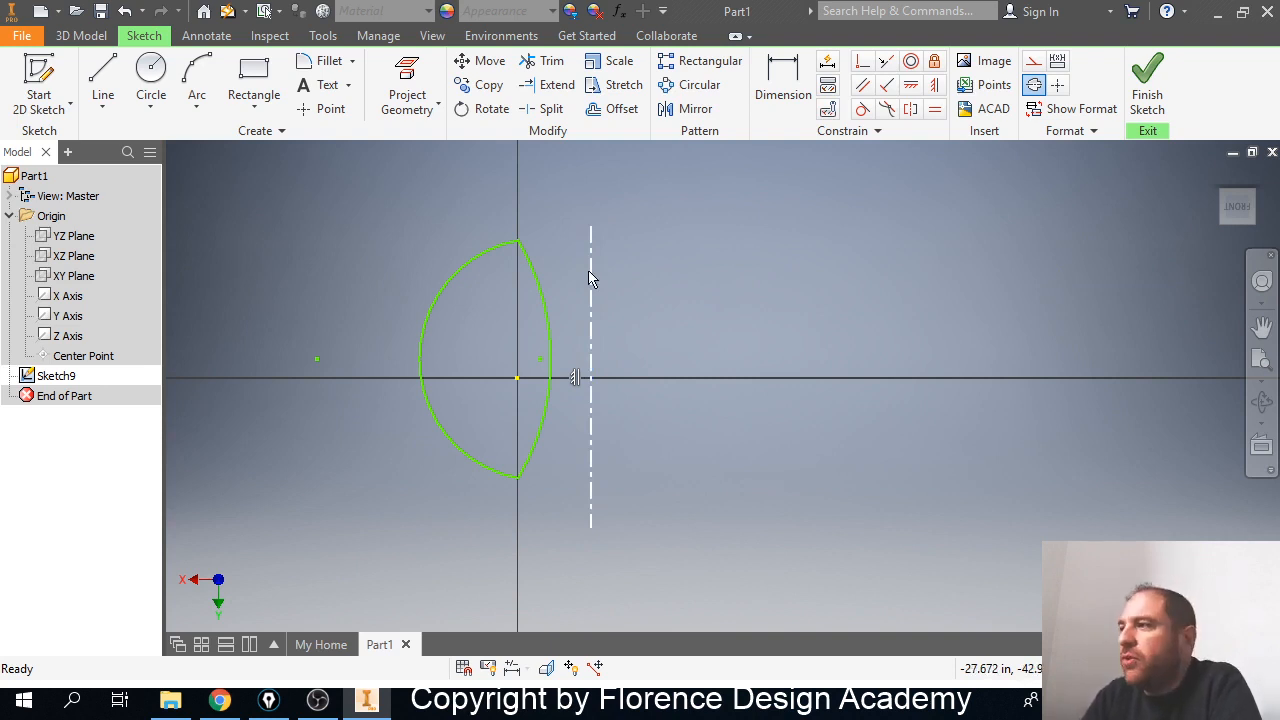
{"action": "left_click", "coordinate": [1147, 105]}
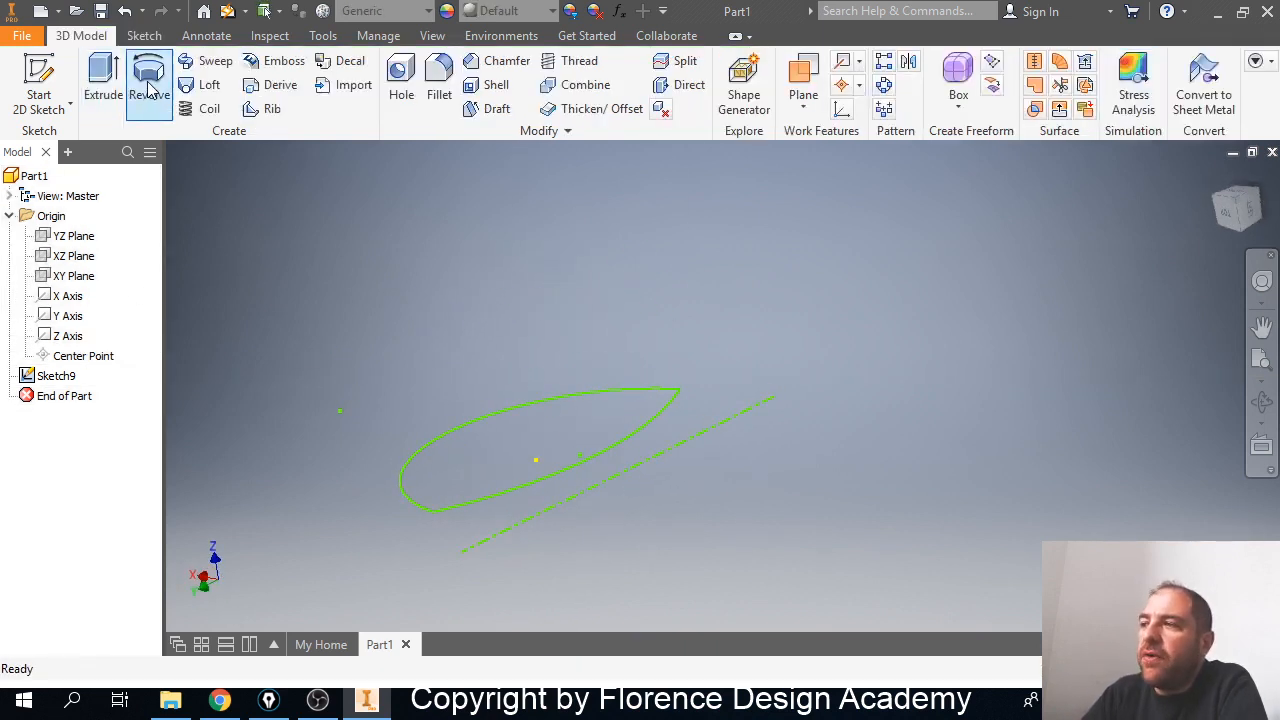
Revolve the lens profile a full turn about the centerline into a new solid.
{"action": "left_click", "coordinate": [148, 90]}
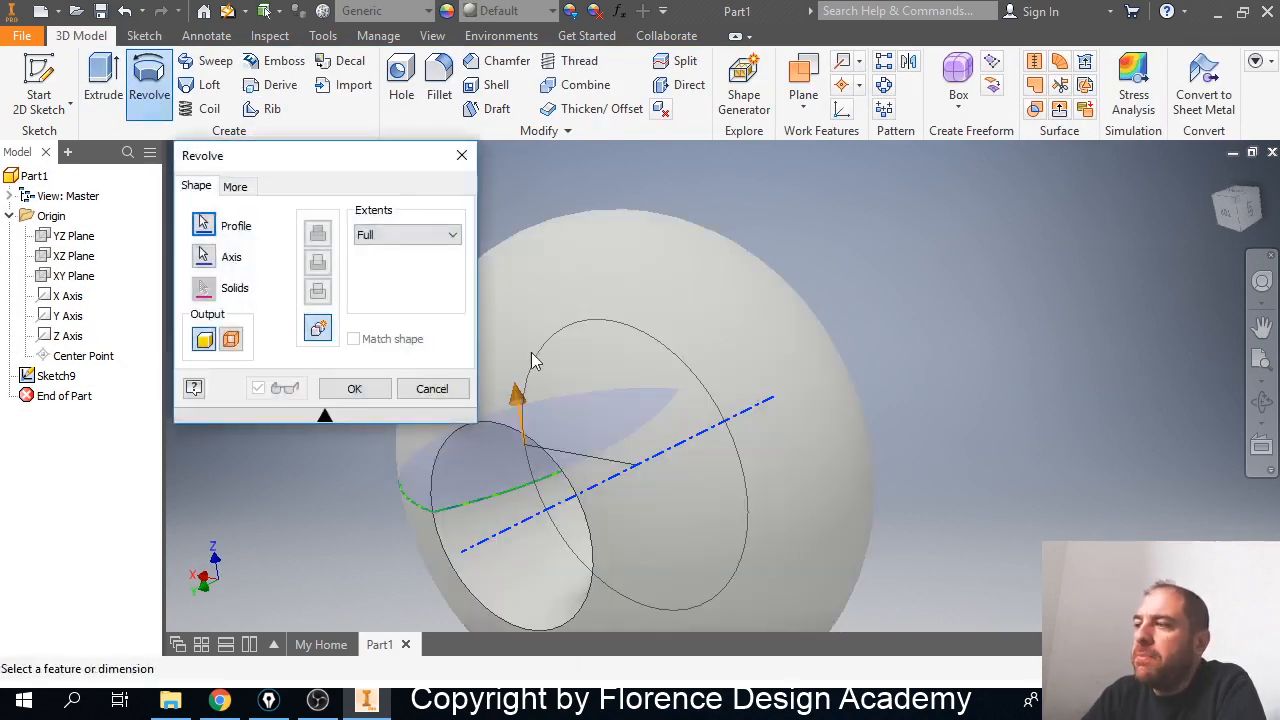
{"action": "middle_click_drag", "start_coordinate": [646, 491], "coordinate": [727, 418]}
{"action": "middle_click_drag", "start_coordinate": [651, 449], "coordinate": [482, 425], "text": "shift"}
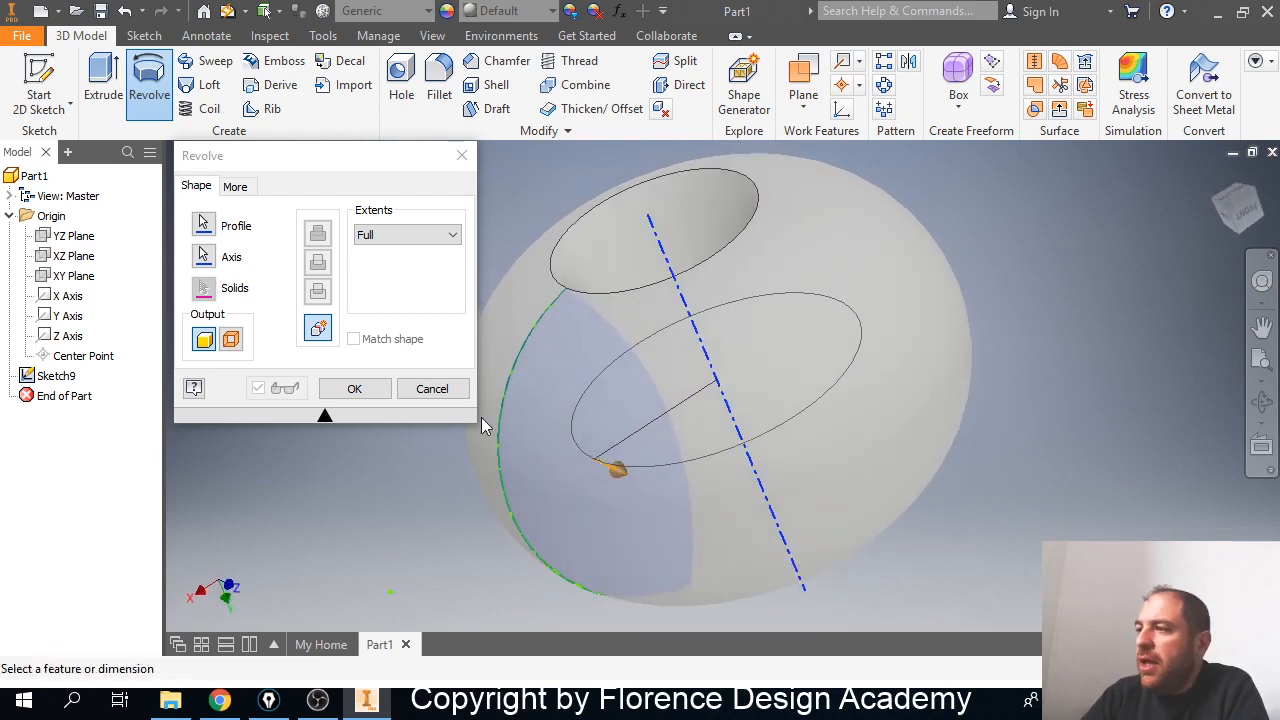
{"action": "left_click", "coordinate": [356, 390]}
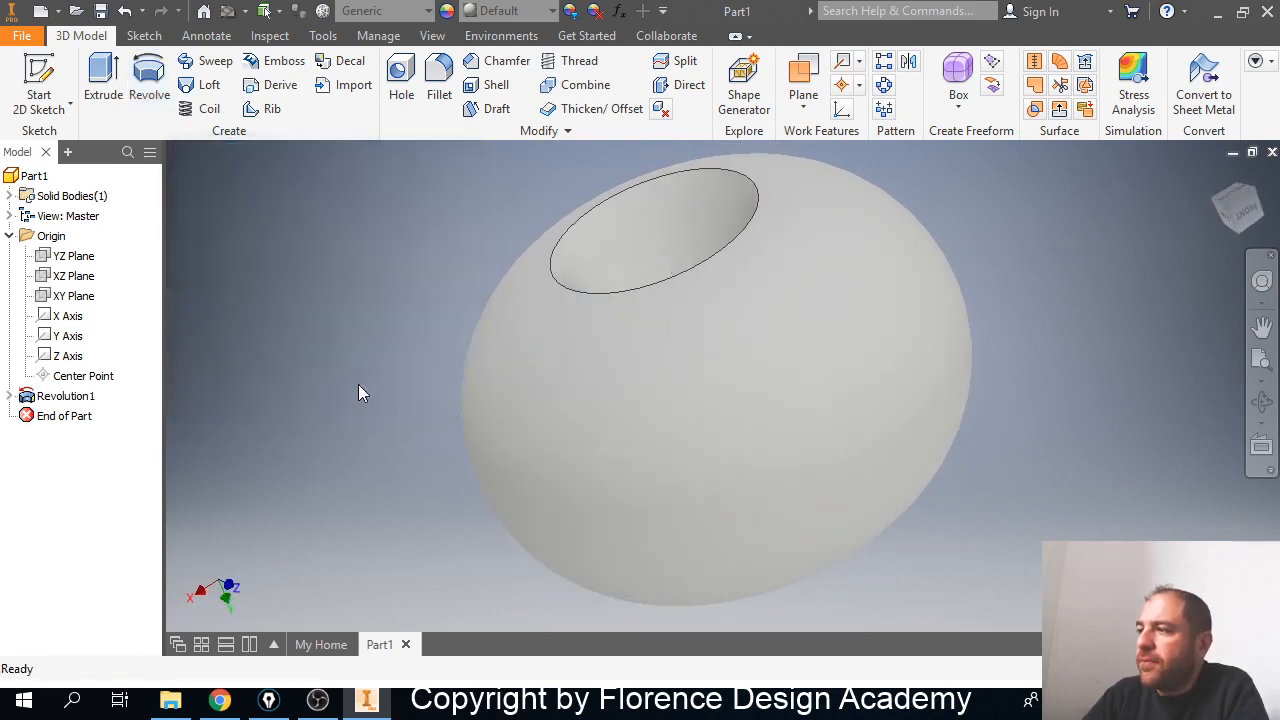
{"action": "middle_click_drag", "start_coordinate": [394, 351], "coordinate": [452, 322], "text": "shift"}
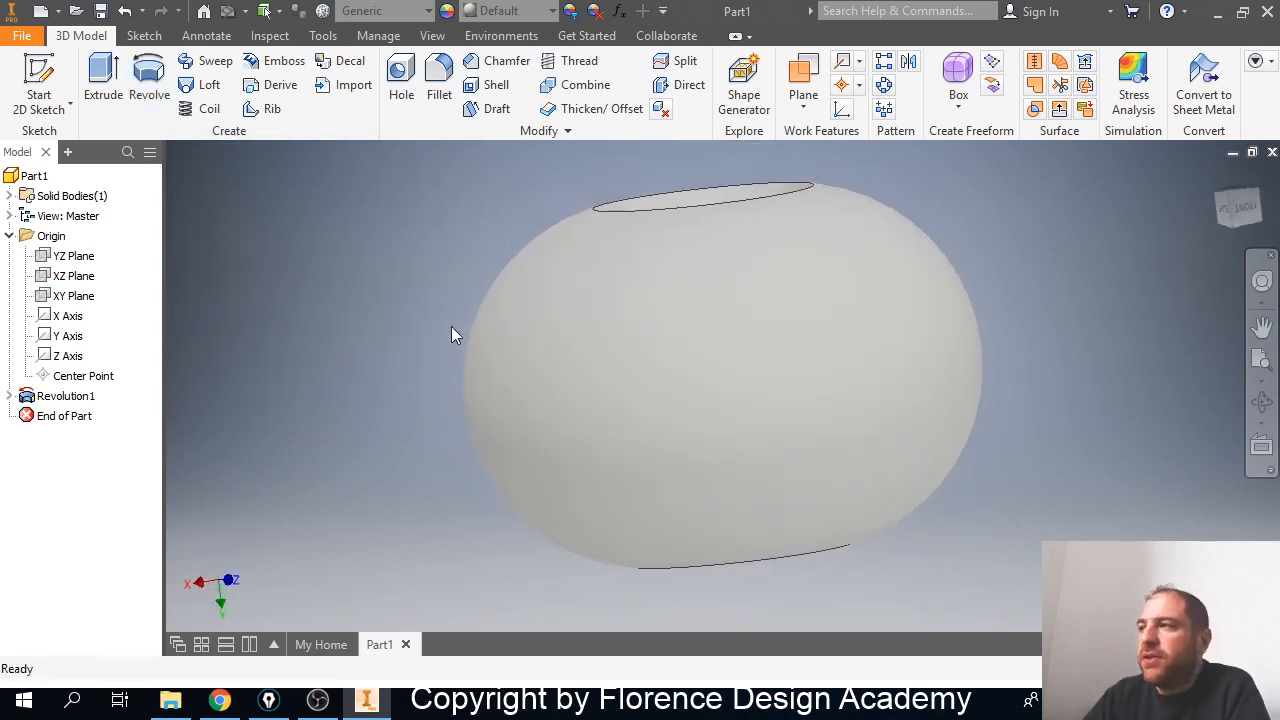
Shell the revolved solid inward with a thickness of 2 and no faces removed.
{"action": "left_click", "coordinate": [491, 89]}
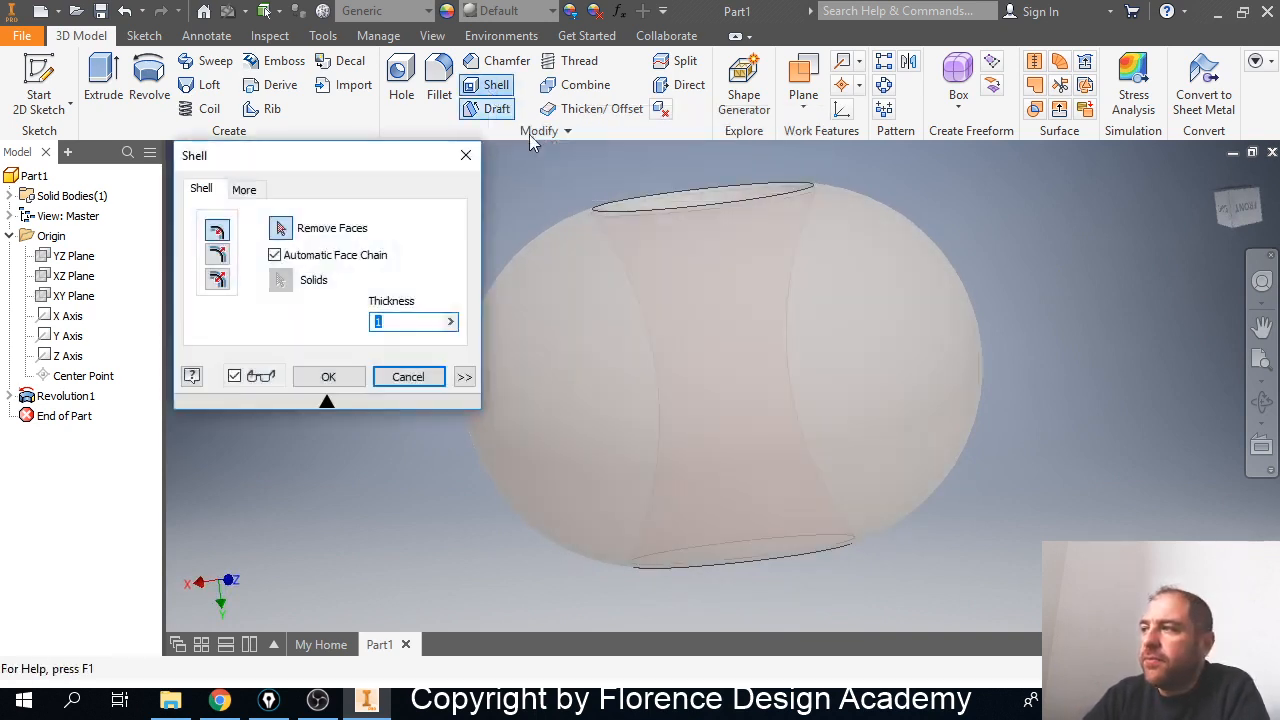
{"action": "middle_click_drag", "start_coordinate": [577, 258], "coordinate": [595, 287]}
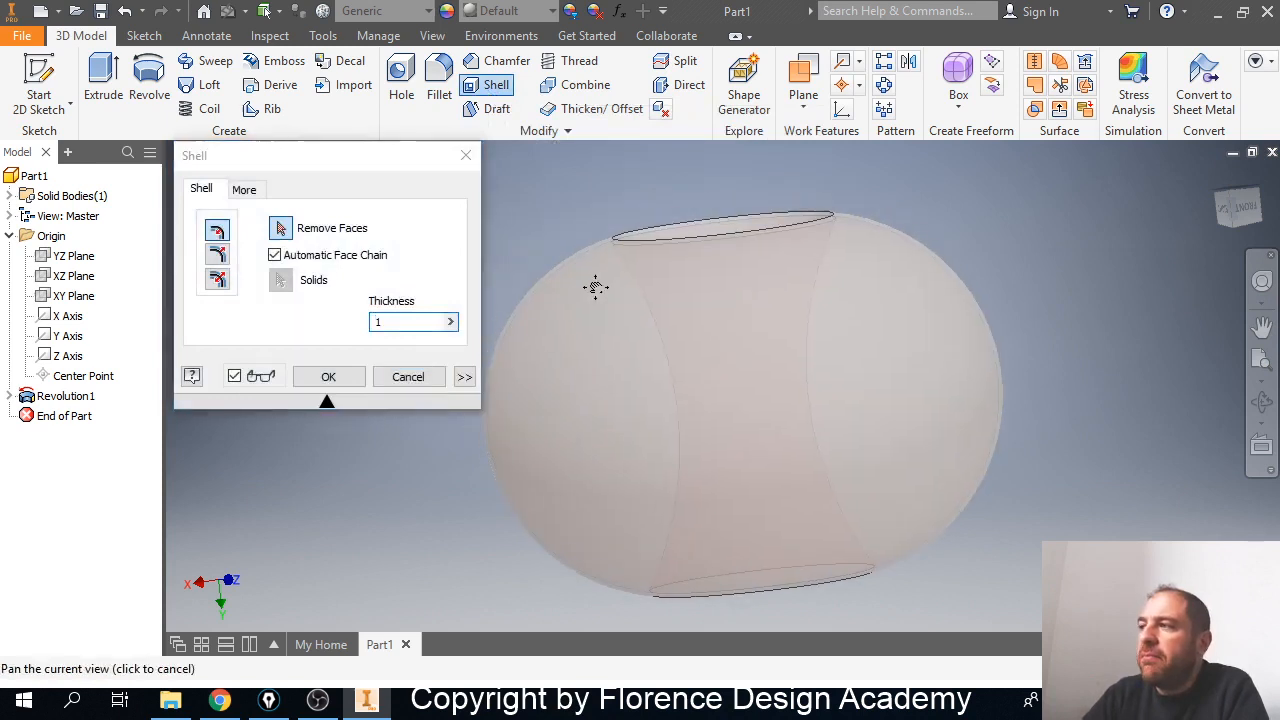
{"action": "scroll", "coordinate": [595, 287], "scroll_direction": "down", "scroll_amount": 5}
{"action": "scroll", "coordinate": [605, 295], "scroll_direction": "up", "scroll_amount": 10}
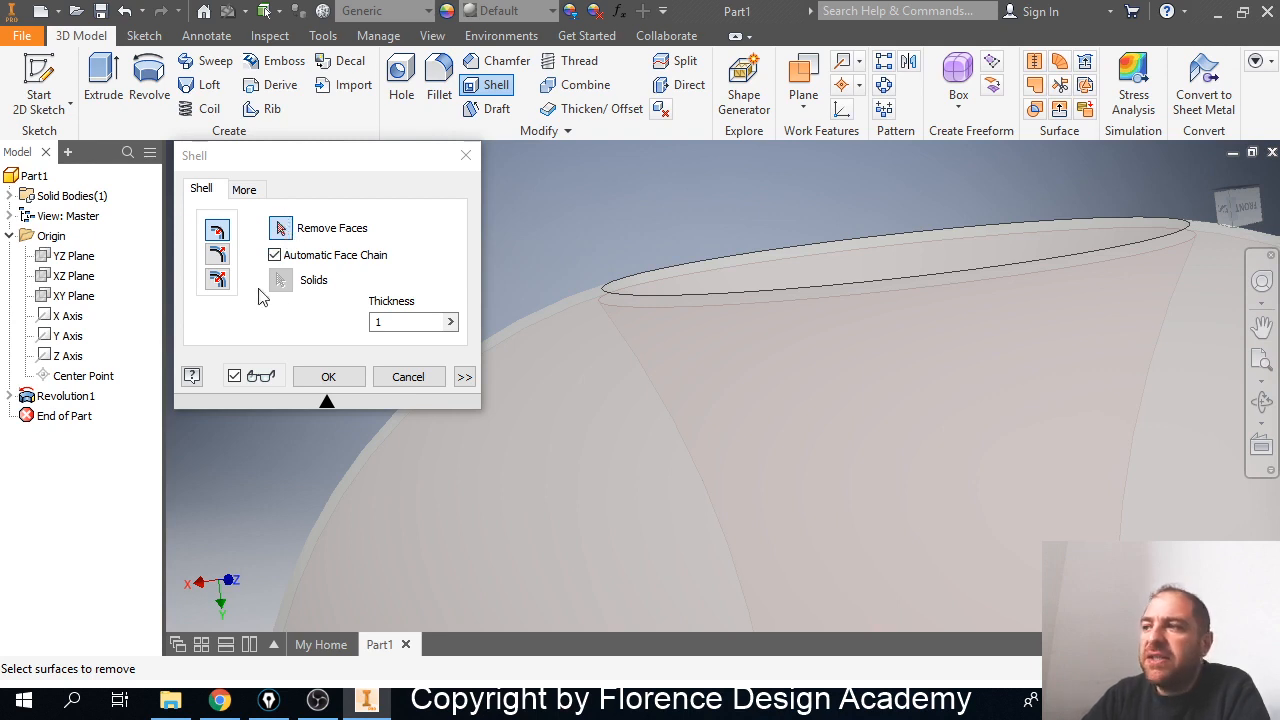
{"action": "left_click", "coordinate": [380, 324]}
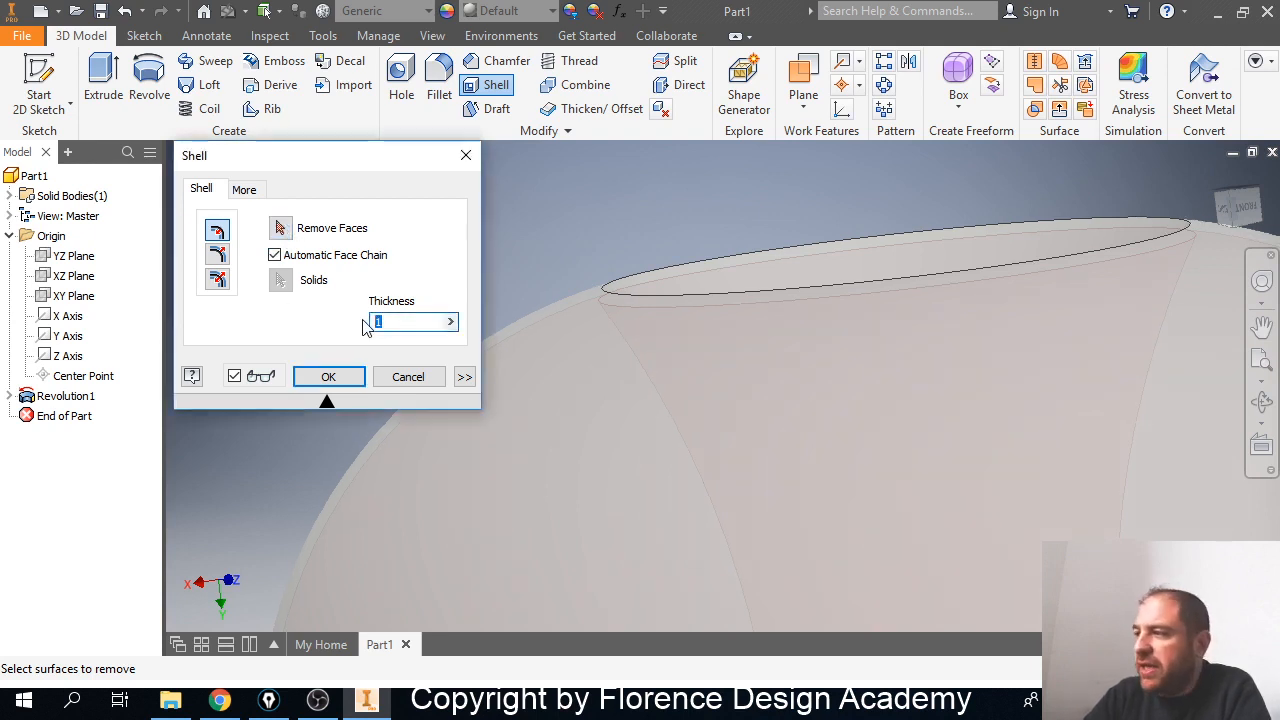
{"action": "type", "text": "2"}
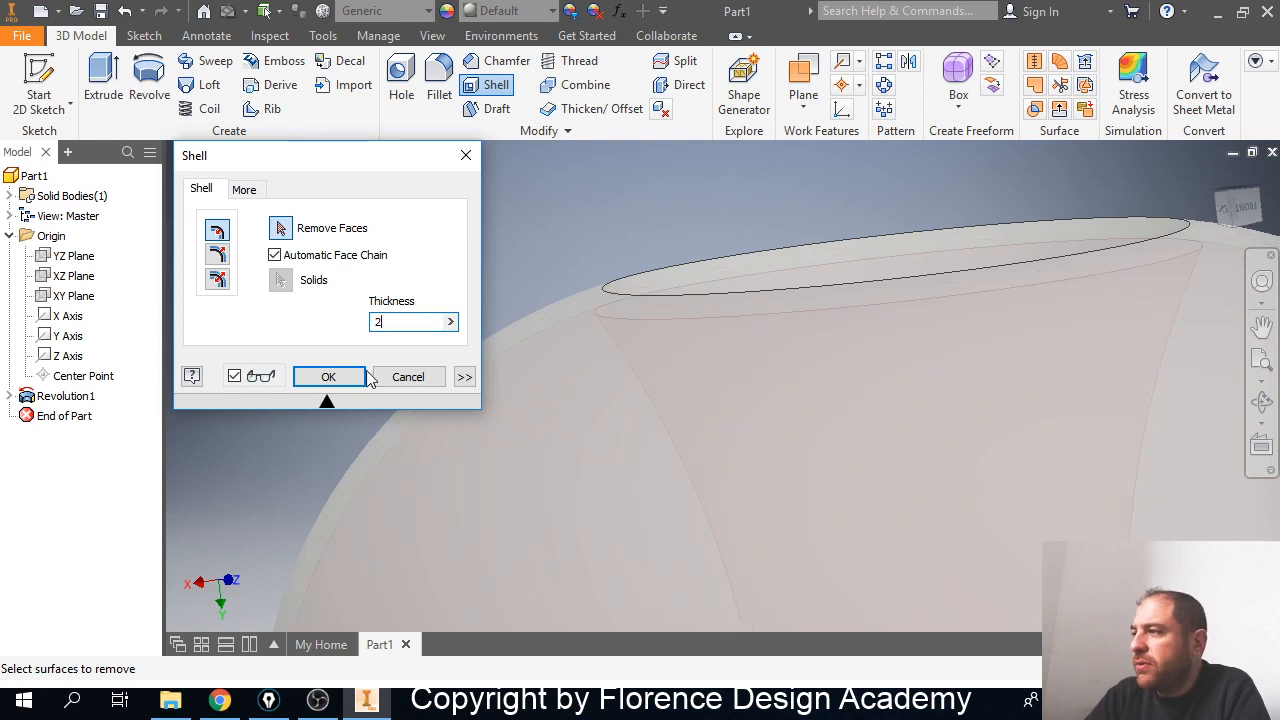
{"action": "left_click", "coordinate": [329, 377]}
{"action": "scroll", "coordinate": [517, 354], "scroll_direction": "down", "scroll_amount": 5}
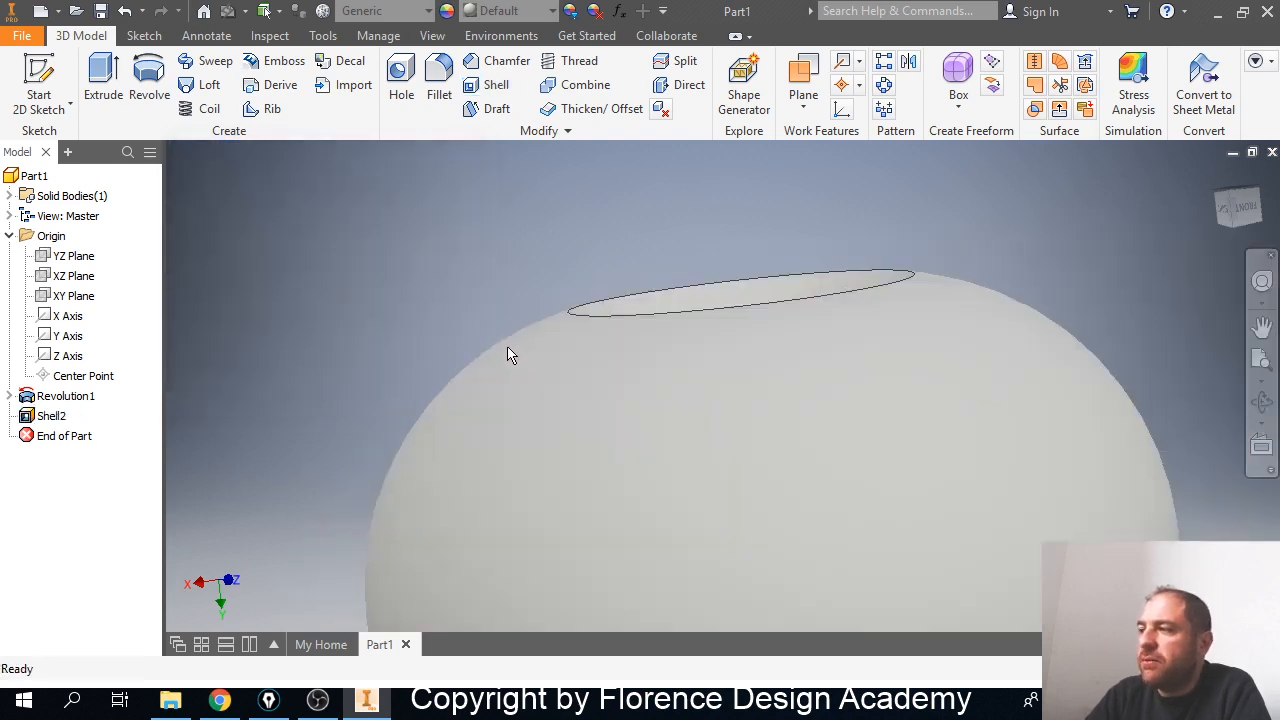
{"action": "middle_click_drag", "start_coordinate": [510, 363], "coordinate": [540, 402], "text": "shift"}
{"action": "middle_click_drag", "start_coordinate": [202, 406], "coordinate": [516, 378], "text": "shift"}
{"action": "scroll", "coordinate": [516, 378], "scroll_direction": "up", "scroll_amount": 3}
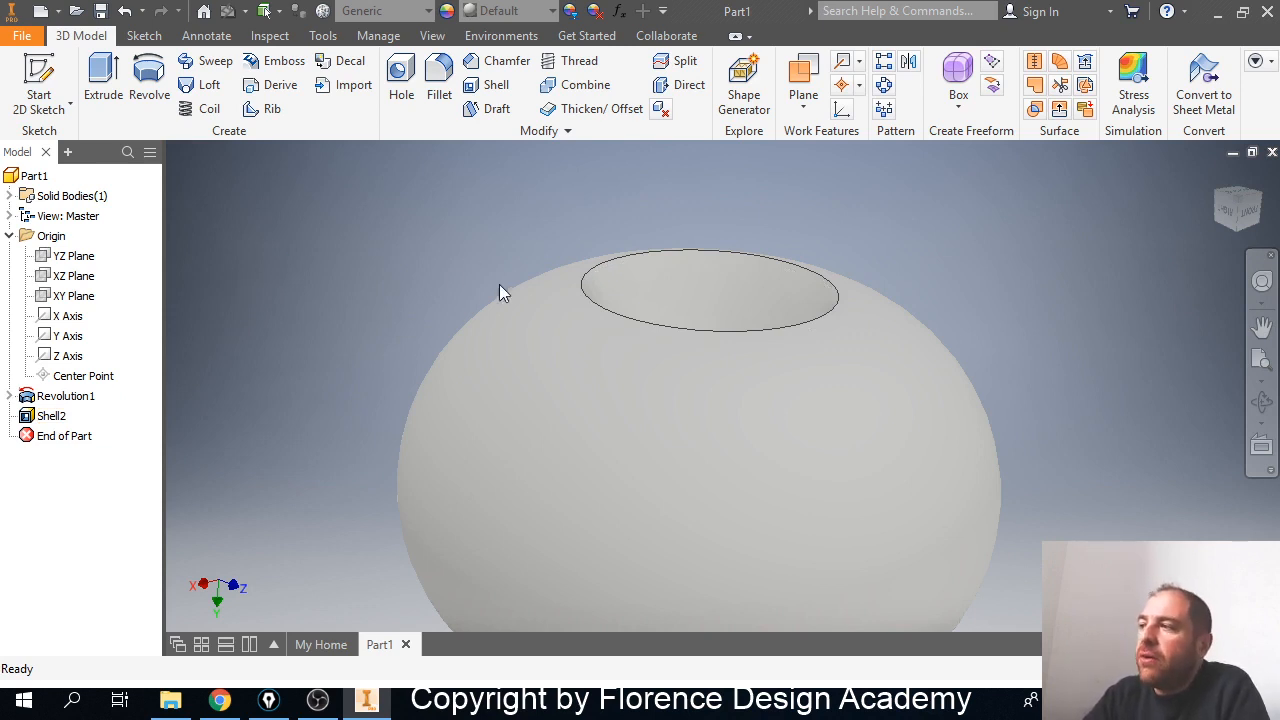
{"action": "scroll", "coordinate": [419, 318], "scroll_direction": "up", "scroll_amount": 2}
{"action": "scroll", "coordinate": [419, 318], "scroll_direction": "down", "scroll_amount": 4}
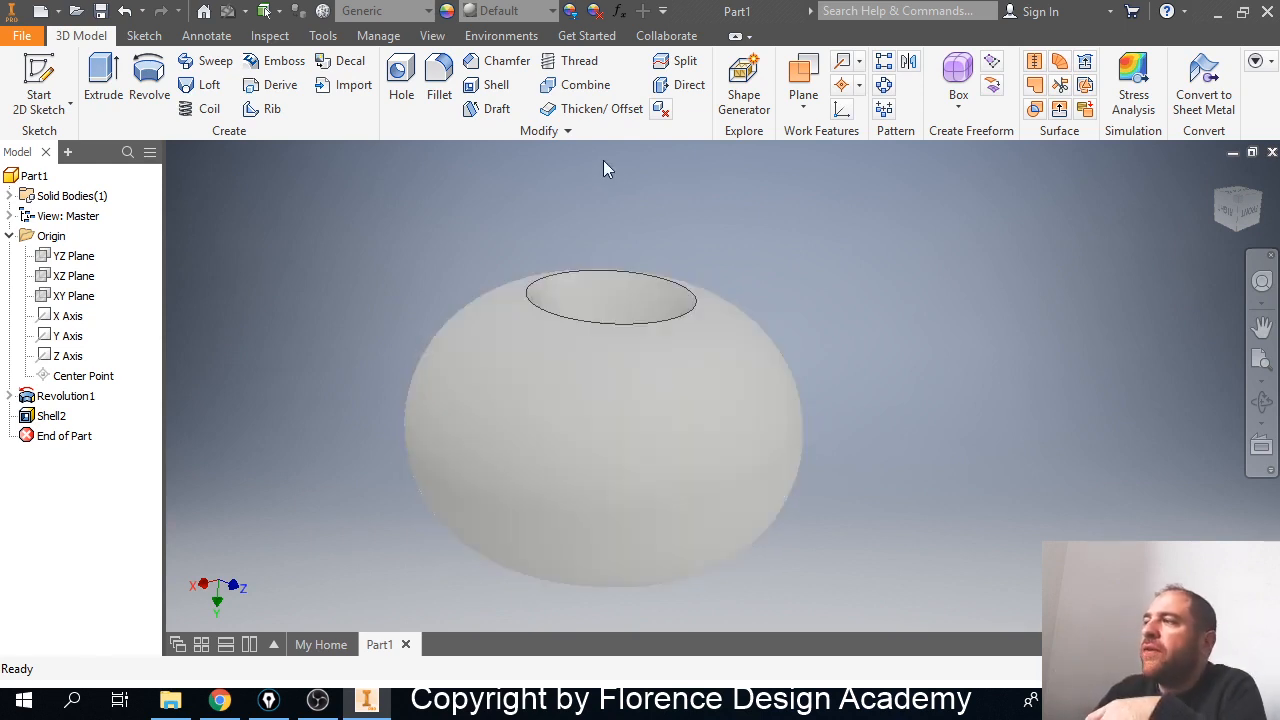
{"action": "left_click", "coordinate": [805, 106]}
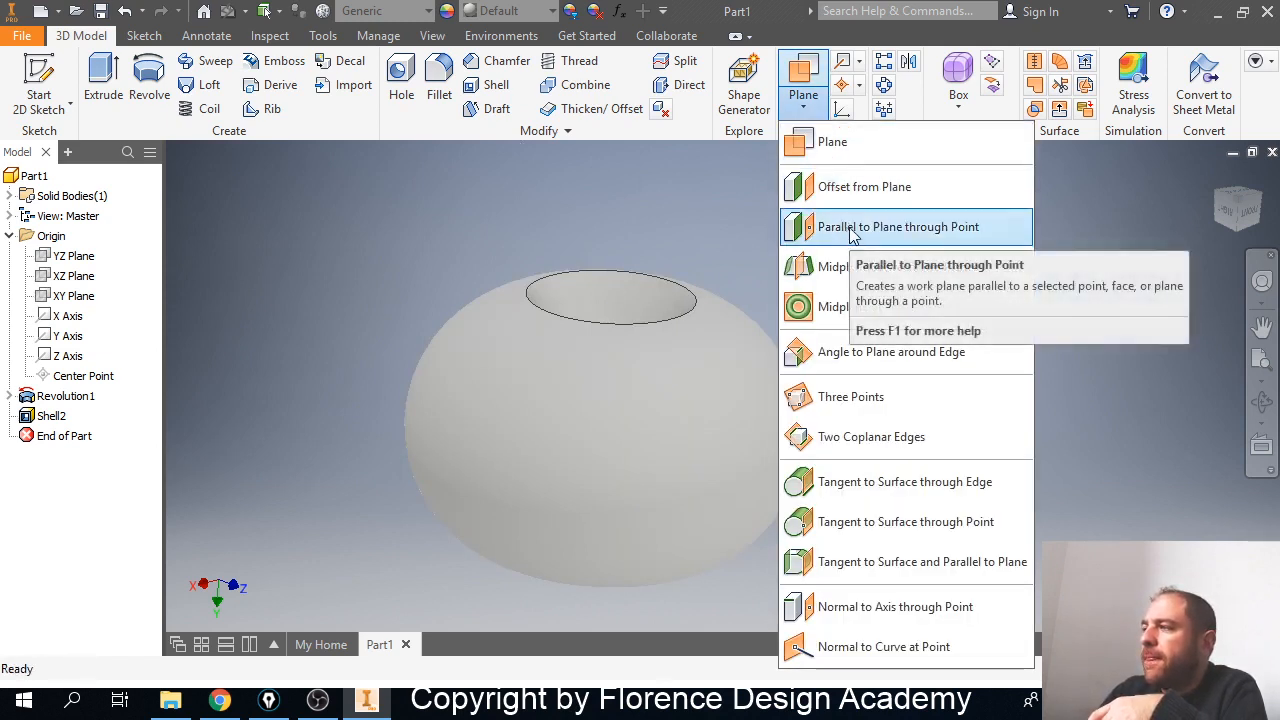
{"action": "left_click", "coordinate": [83, 280]}
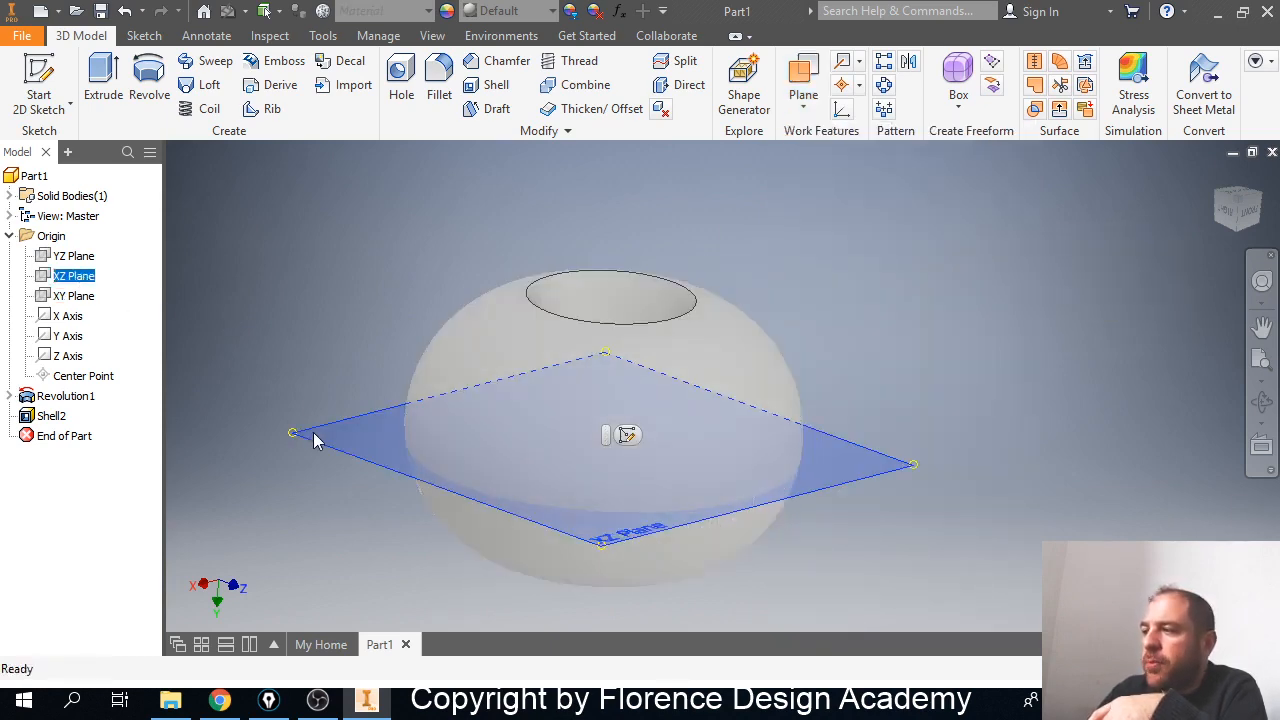
{"action": "left_click", "coordinate": [803, 100]}
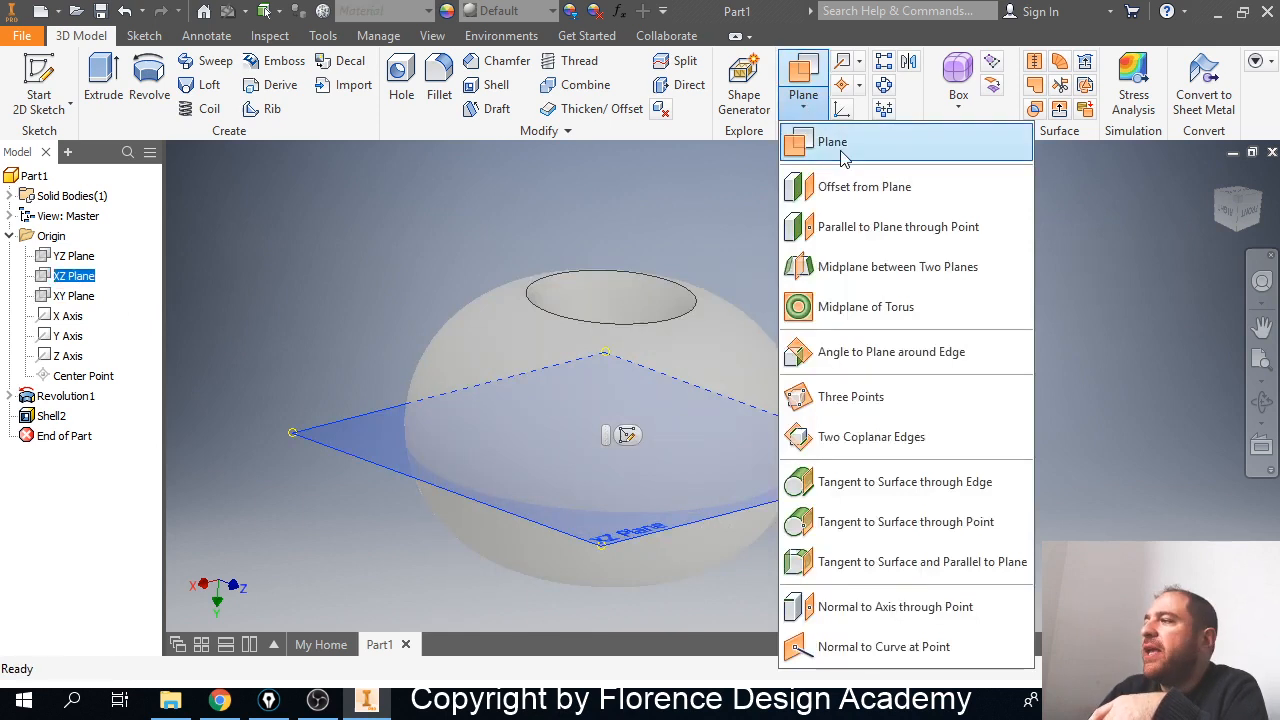
{"action": "left_click", "coordinate": [873, 228]}
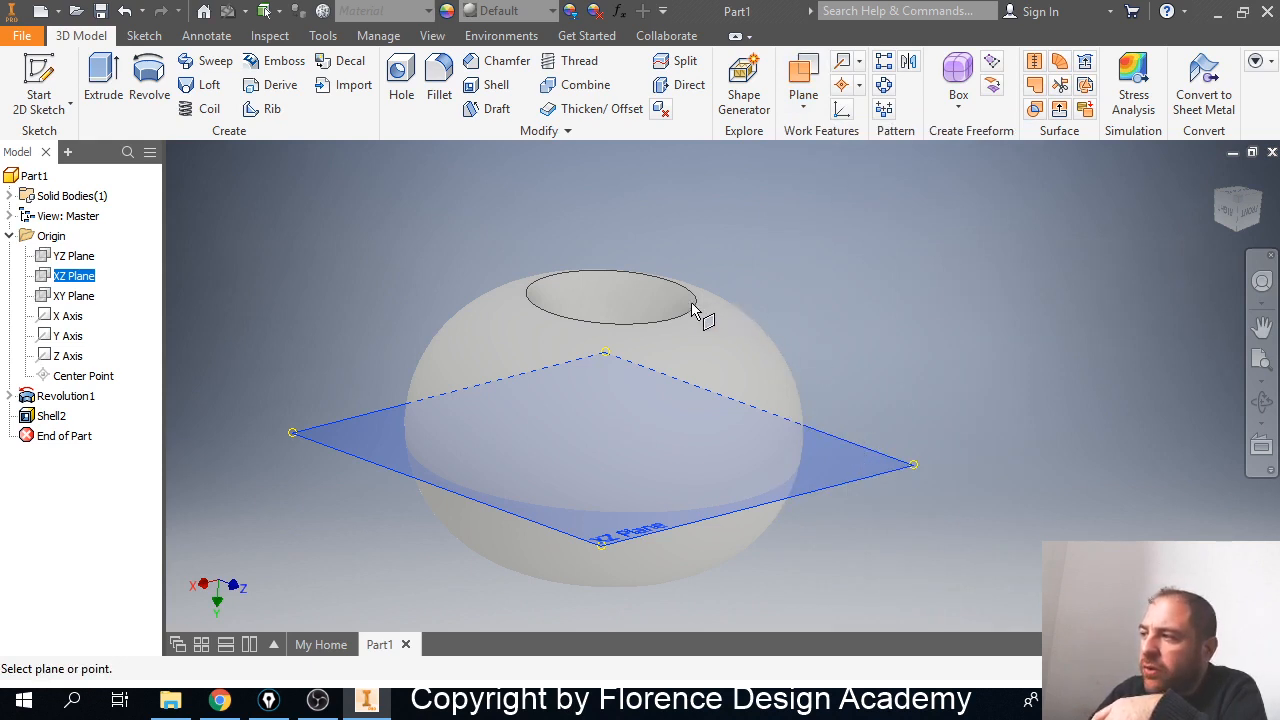
Create a work plane offset about -60.4 in from the XZ plane, near the solid's upper opening.
{"action": "left_click", "coordinate": [804, 104]}
{"action": "left_click", "coordinate": [873, 188]}
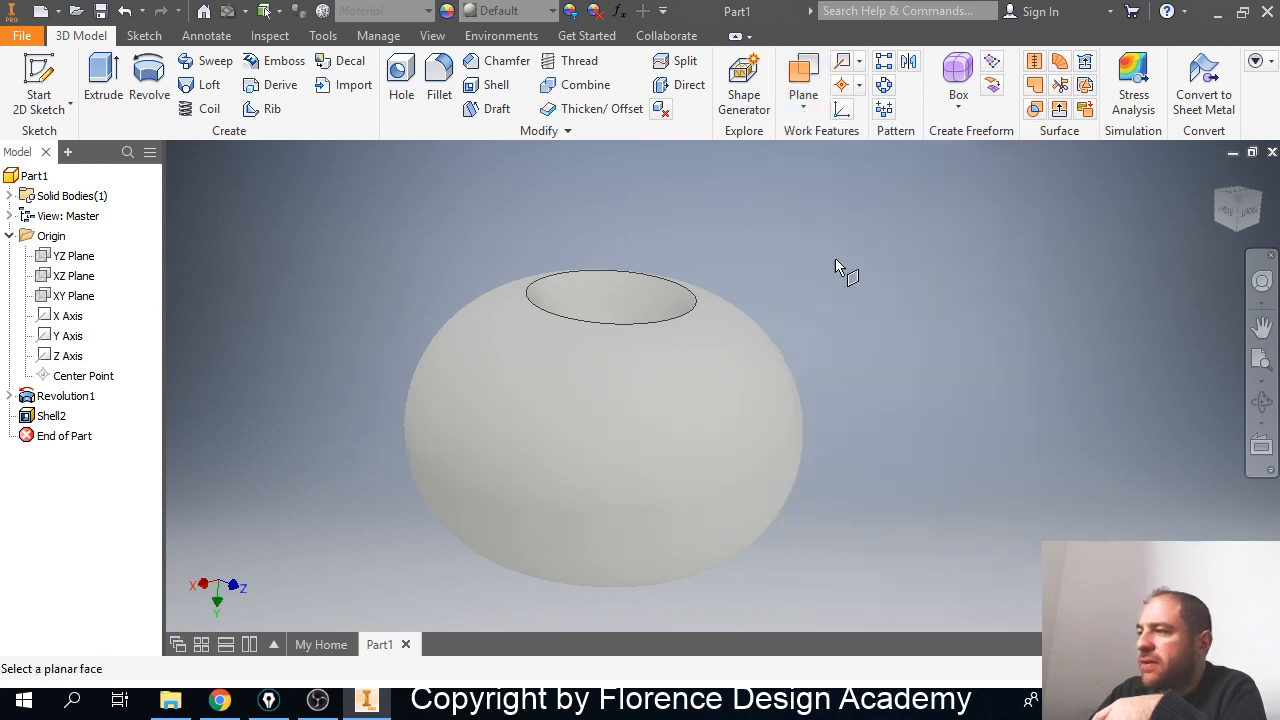
{"action": "left_click", "coordinate": [73, 275]}
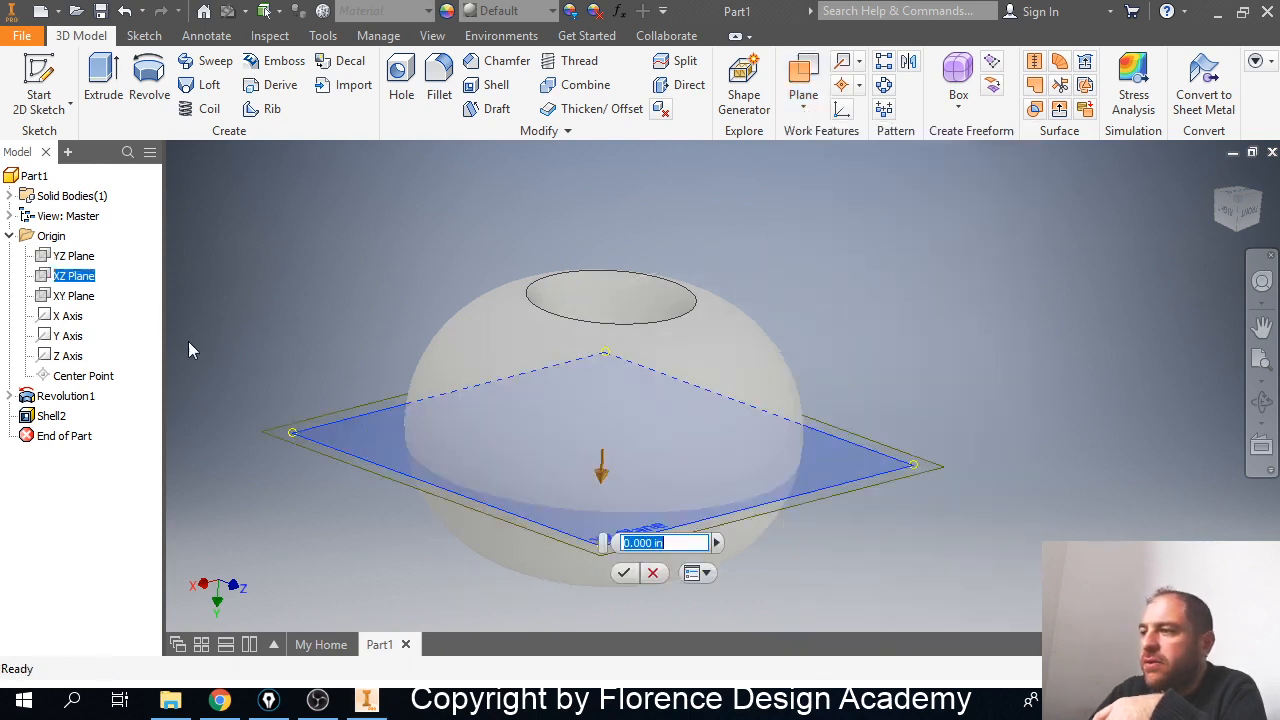
{"action": "left_click_drag", "start_coordinate": [601, 482], "coordinate": [617, 312]}
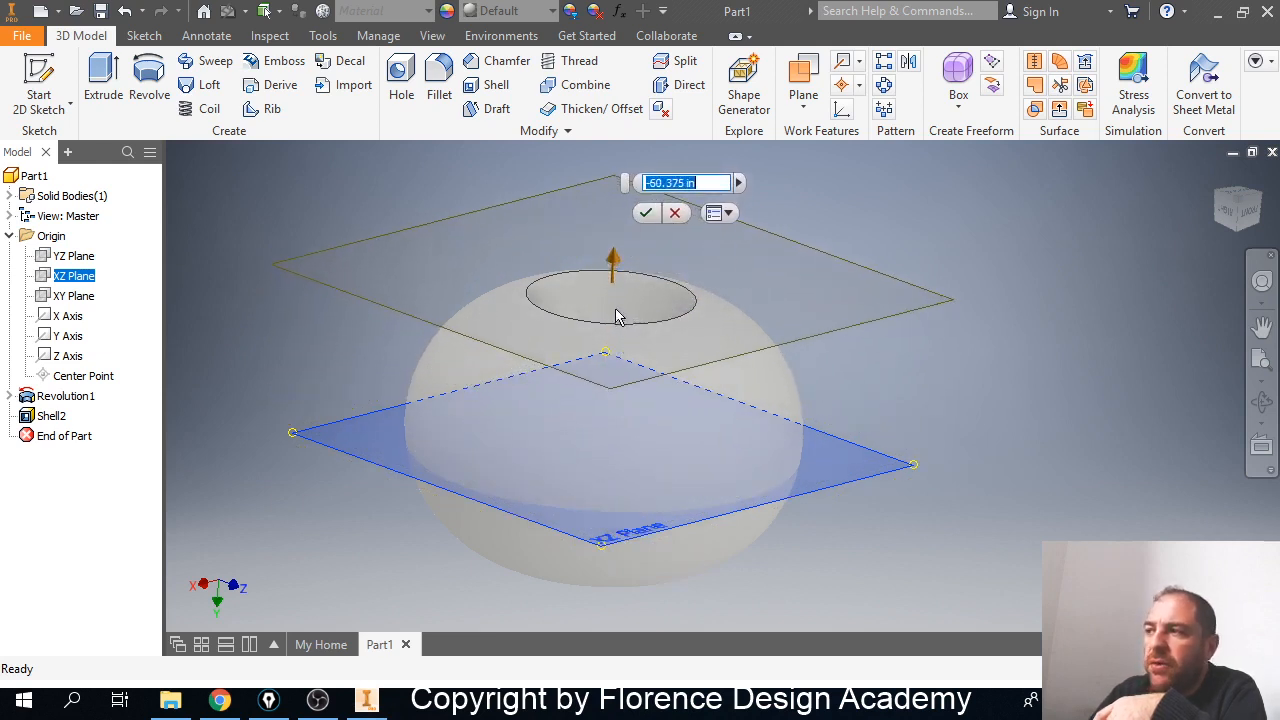
{"action": "left_click", "coordinate": [647, 214]}
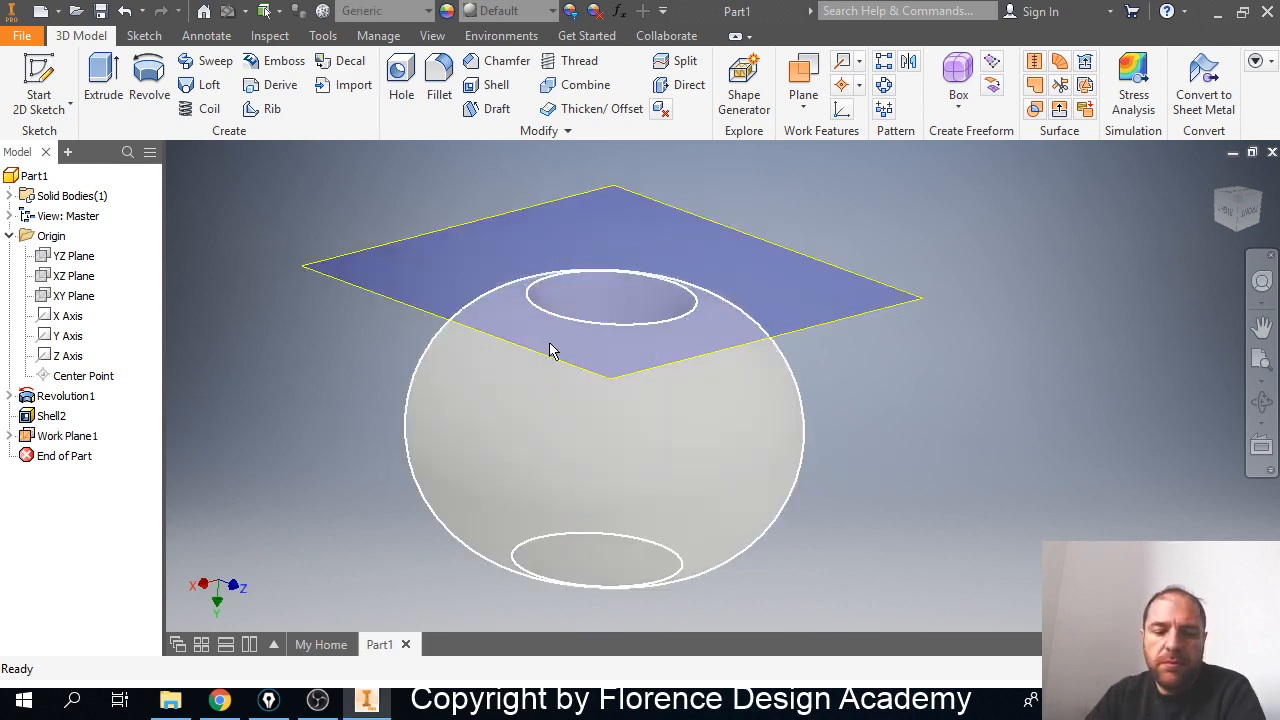
Start a new 2D sketch on the offset work plane above the revolved solid.
{"action": "mouse_move", "coordinate": [463, 449]}
{"action": "middle_mouse_down", "text": "shift"}
{"action": "mouse_move", "coordinate": [457, 409]}
{"action": "mouse_move", "coordinate": [469, 397]}
{"action": "mouse_move", "coordinate": [451, 434]}
{"action": "mouse_move", "coordinate": [469, 417]}
{"action": "mouse_move", "coordinate": [463, 434]}
{"action": "middle_mouse_up", "text": "shift"}
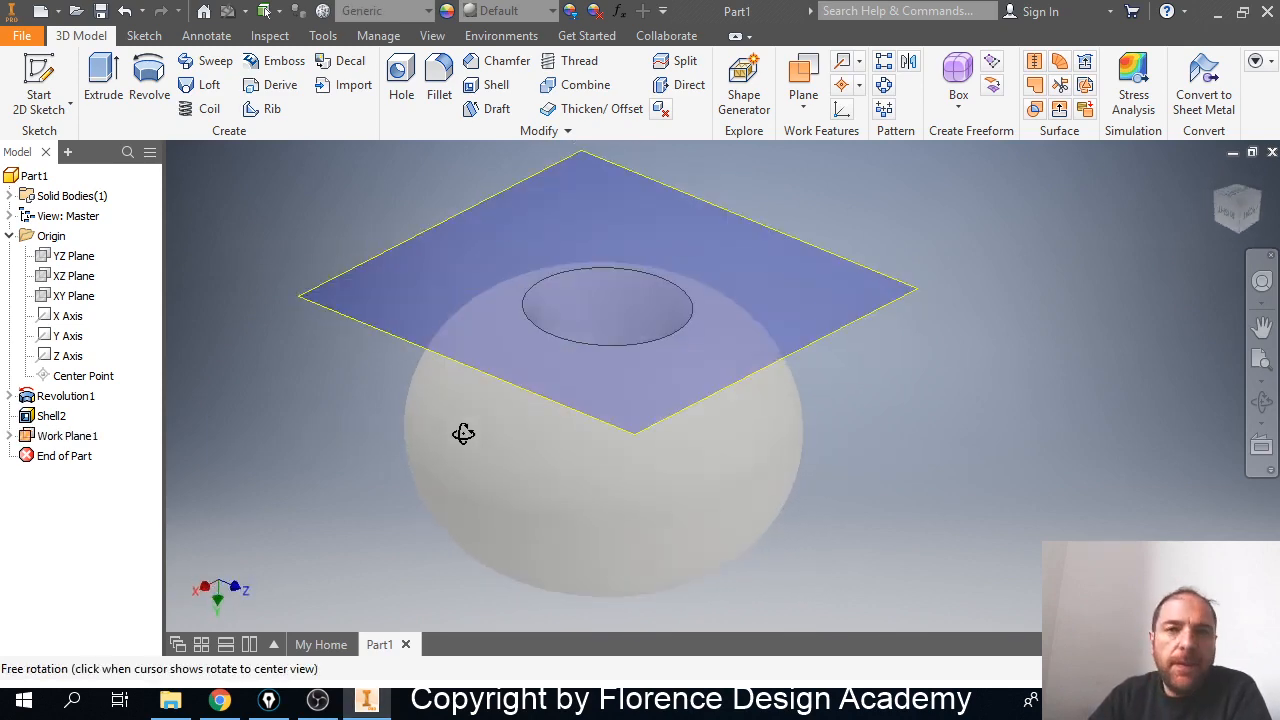
{"action": "left_click", "coordinate": [59, 440]}
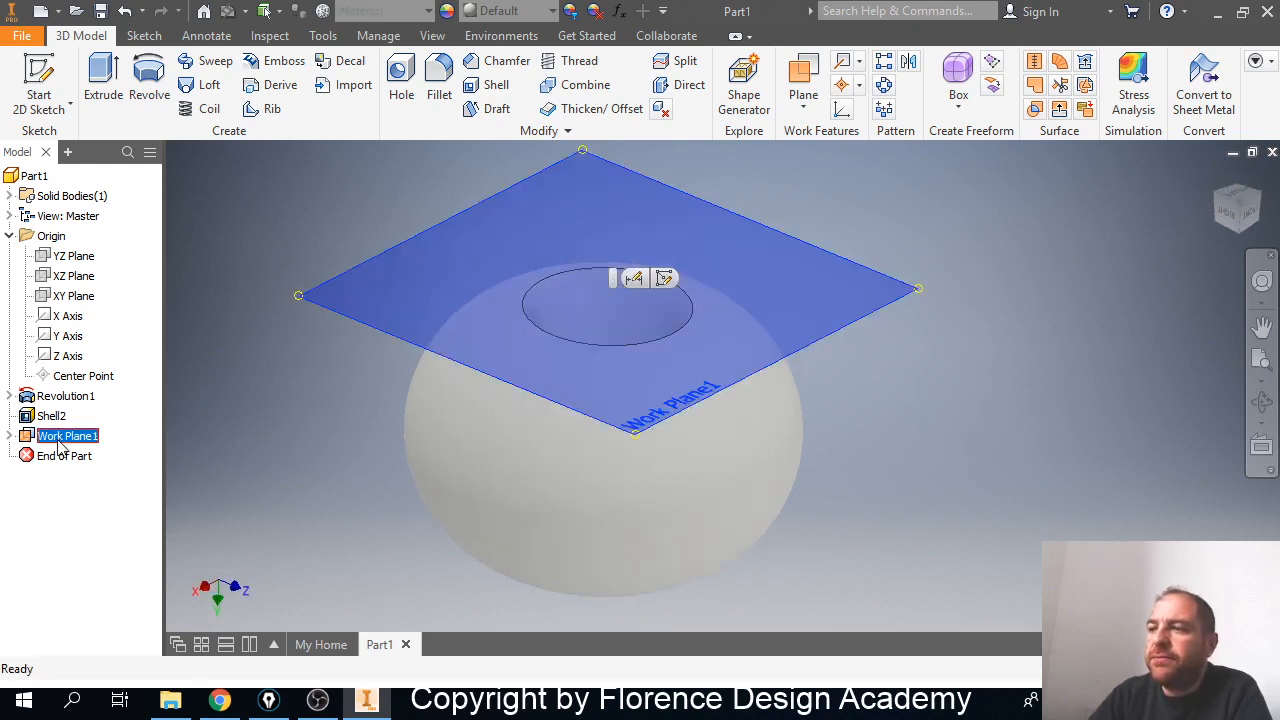
{"action": "left_click", "coordinate": [71, 108]}
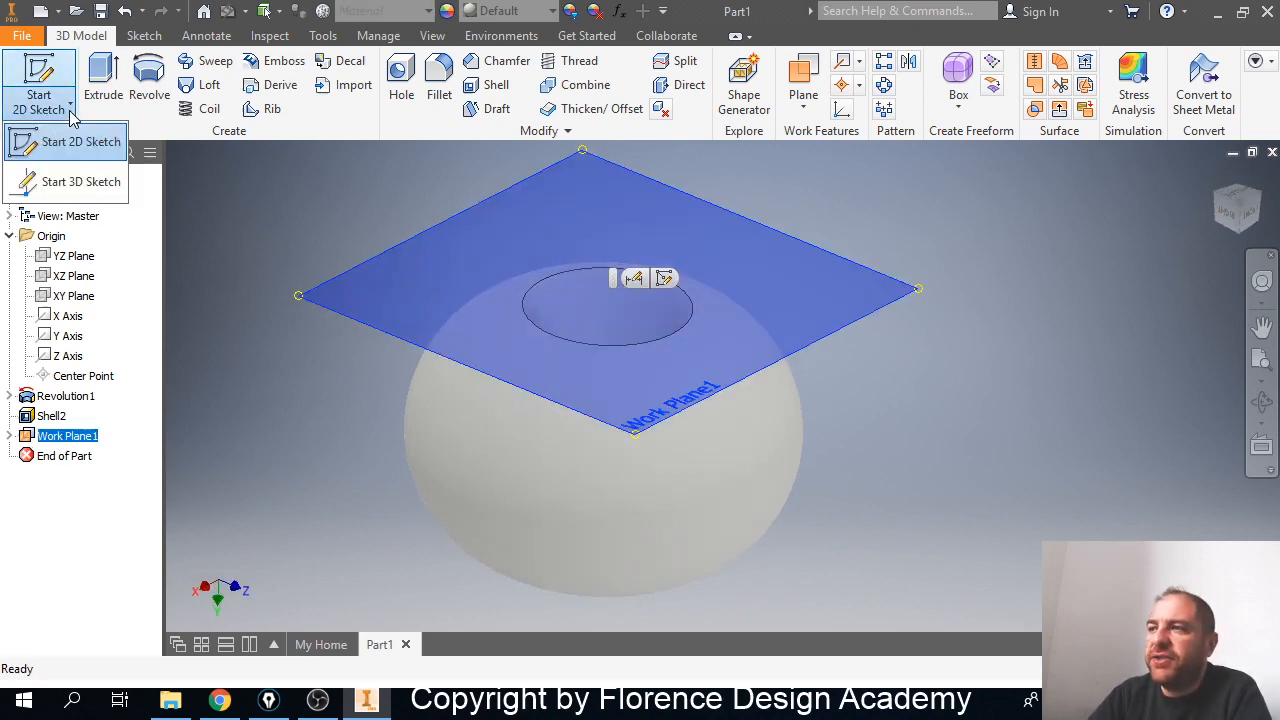
{"action": "left_click", "coordinate": [80, 148]}
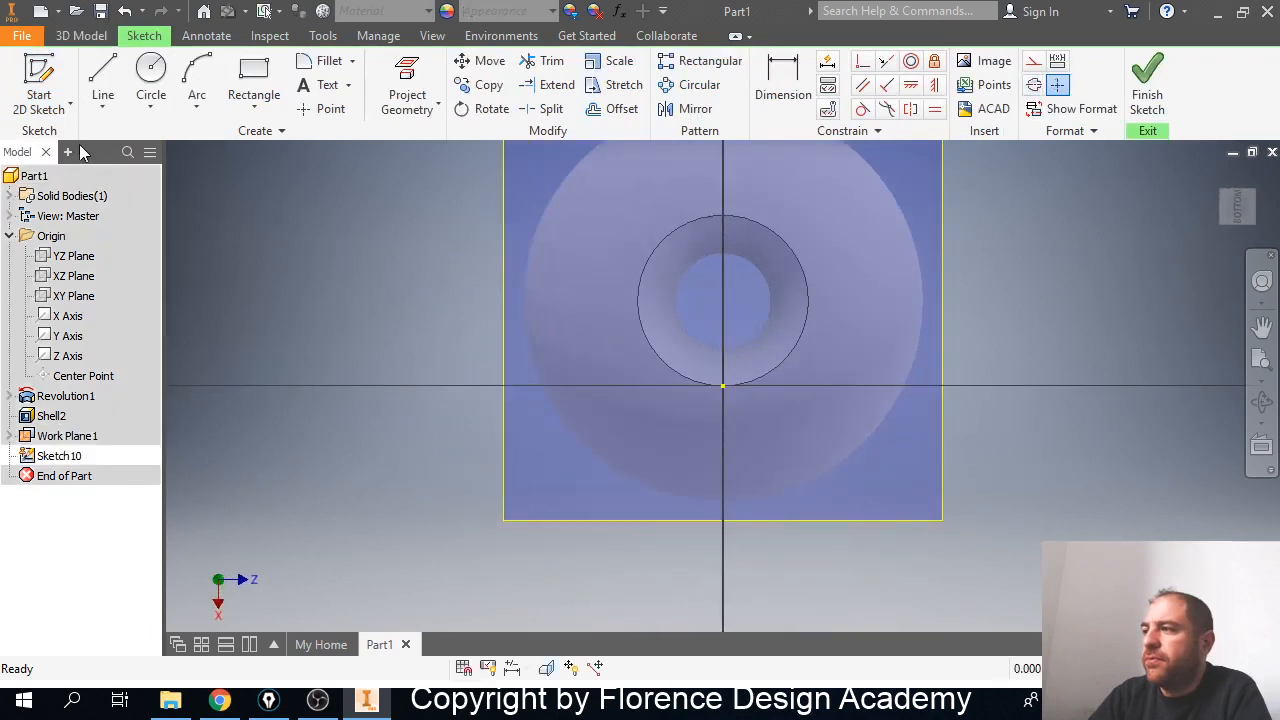
Draw a closed wavy interpolation spline around the circular opening, alternating outer and inner points and ending on its start point.
{"action": "left_click", "coordinate": [103, 106]}
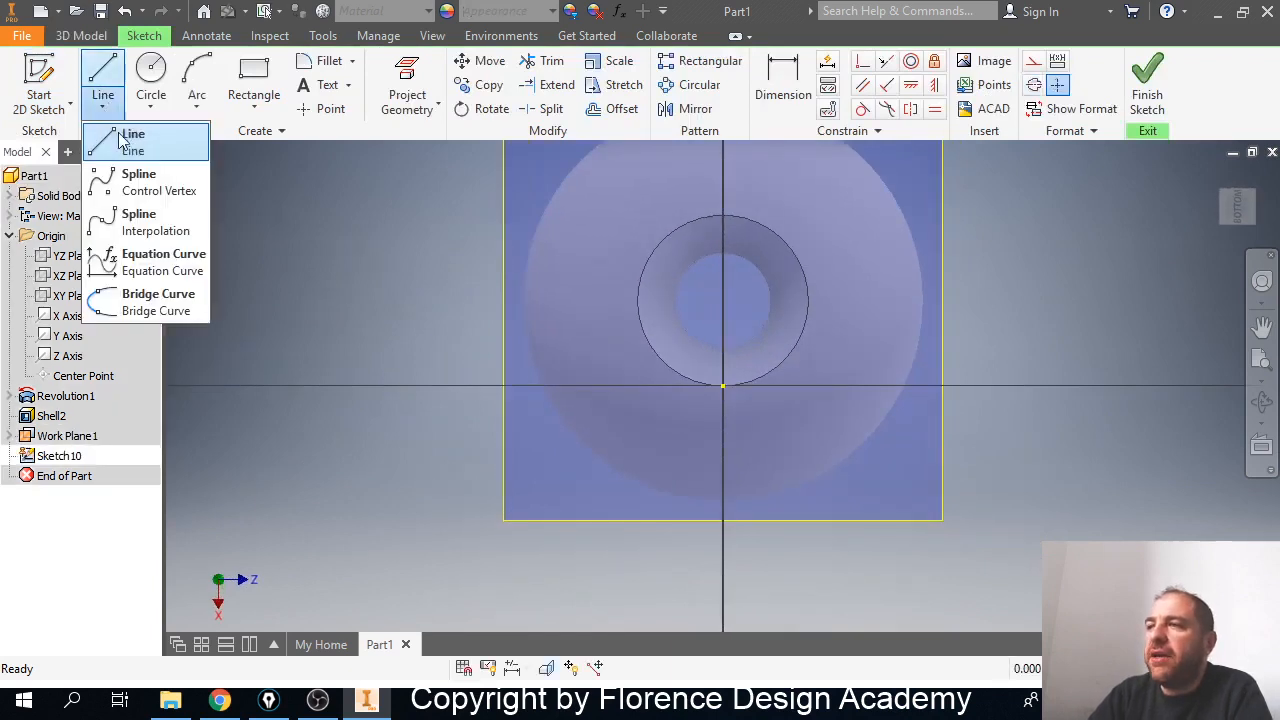
{"action": "left_click", "coordinate": [157, 230]}
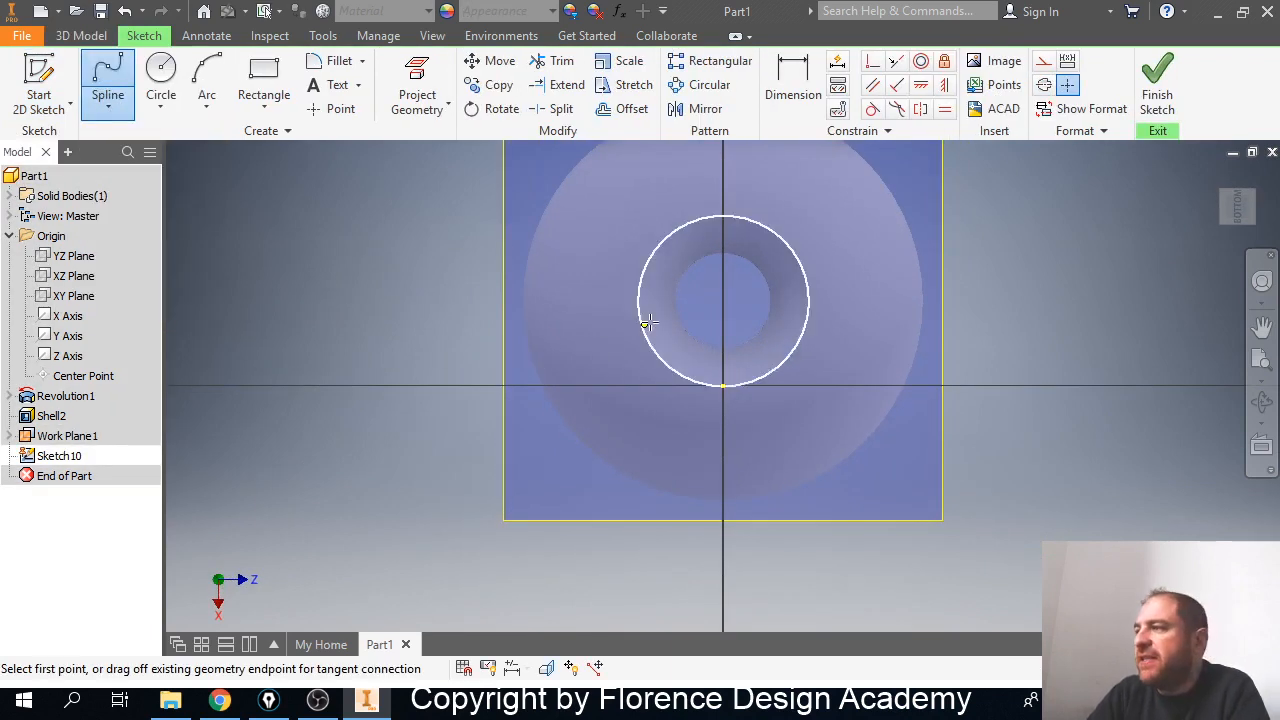
{"action": "middle_click_drag", "start_coordinate": [647, 314], "coordinate": [556, 356]}
{"action": "scroll", "coordinate": [571, 296], "scroll_direction": "down", "scroll_amount": 4}
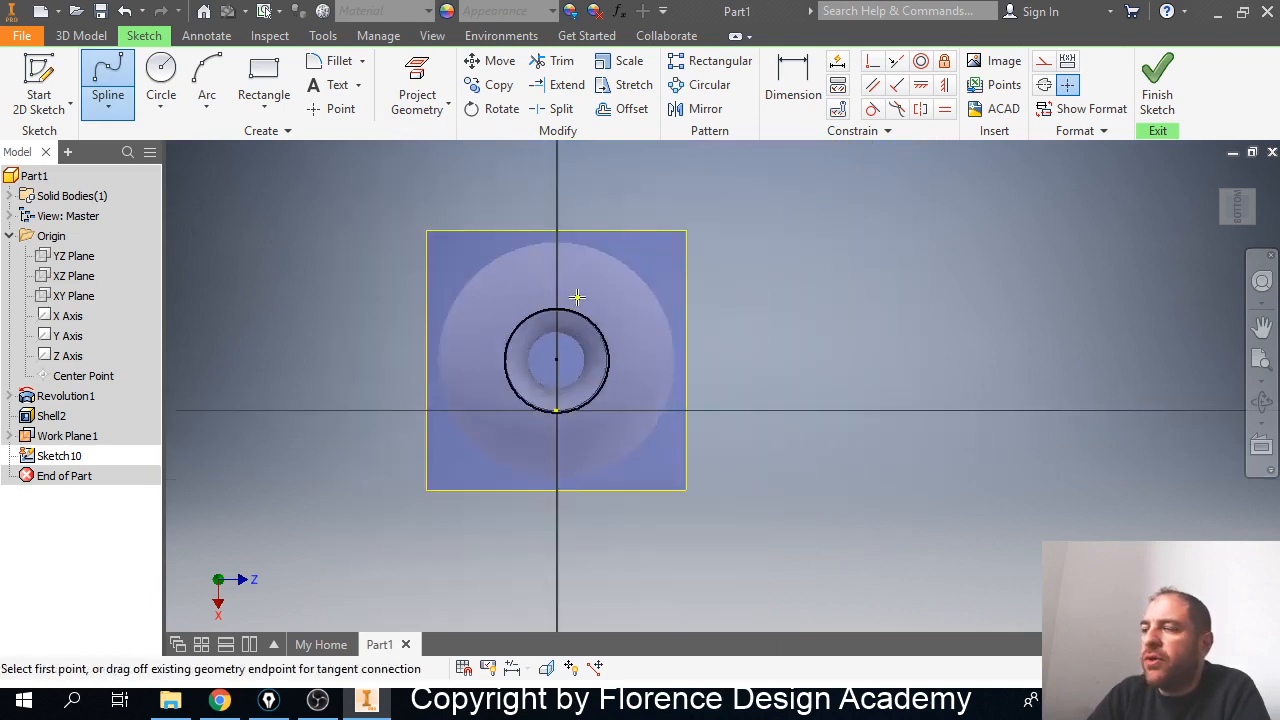
{"action": "scroll", "coordinate": [578, 300], "scroll_direction": "up", "scroll_amount": 5}
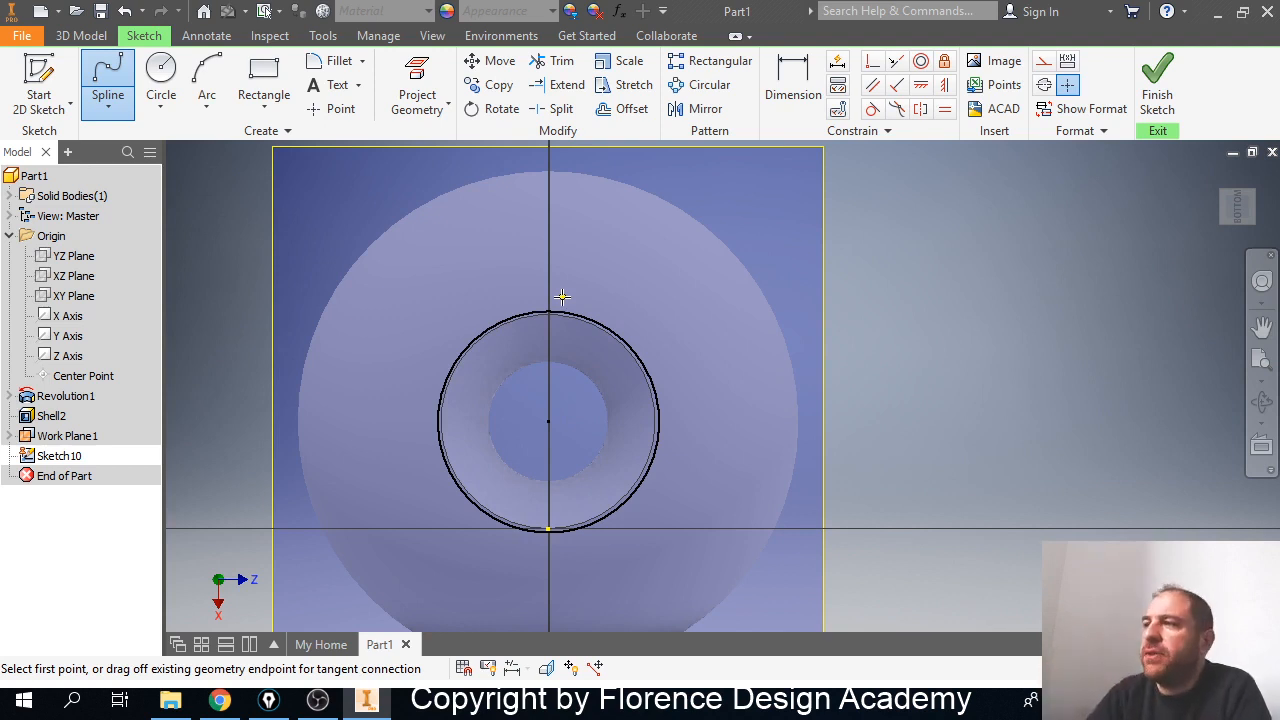
{"action": "left_click", "coordinate": [586, 287]}
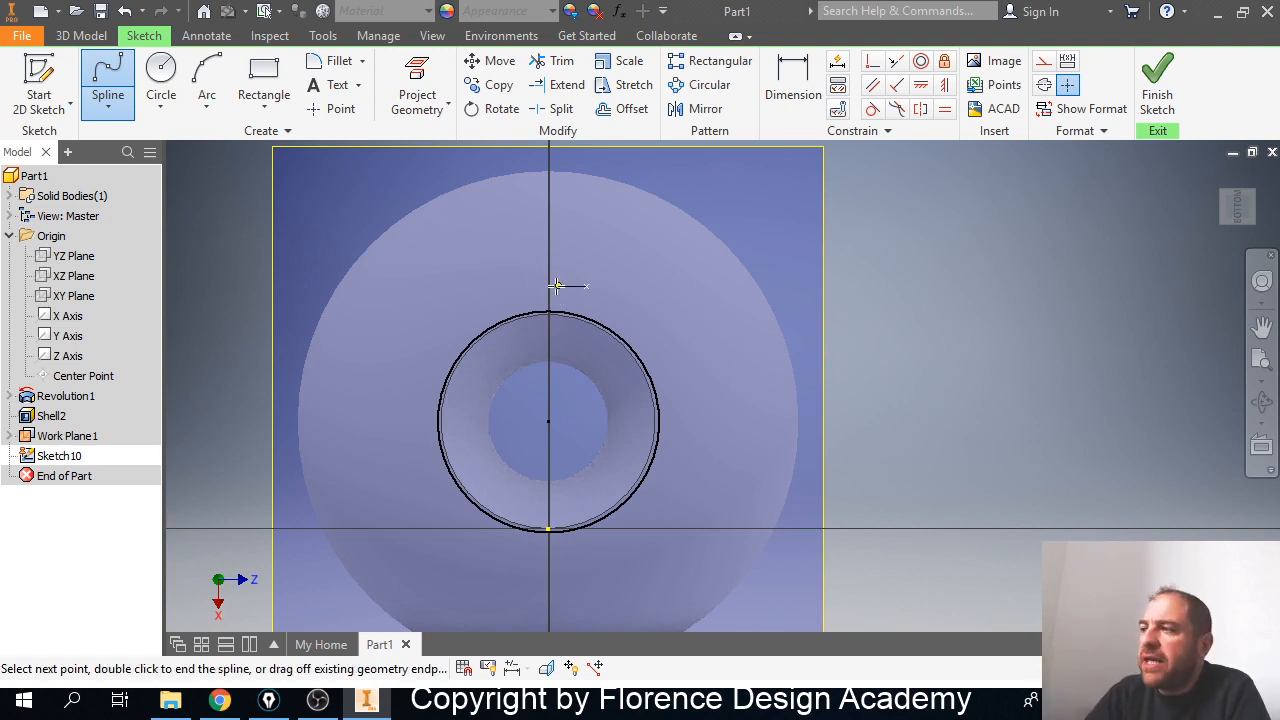
{"action": "left_click", "coordinate": [480, 243]}
{"action": "left_click", "coordinate": [457, 326]}
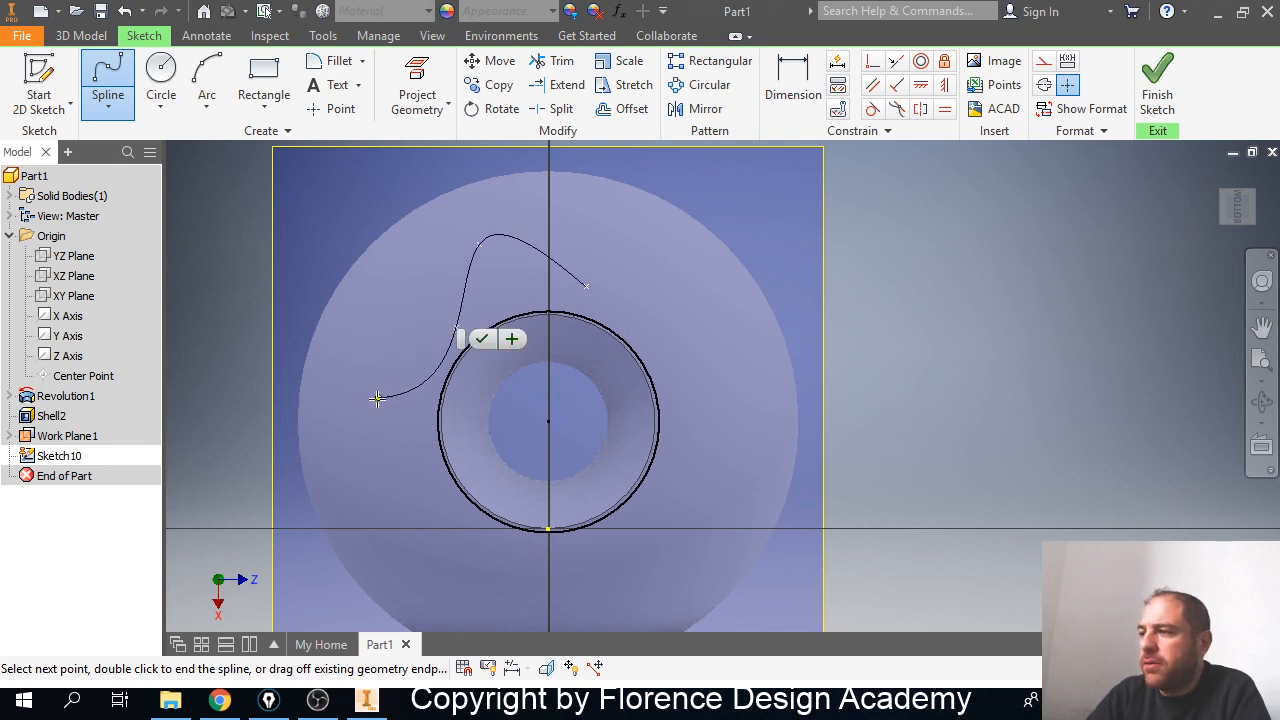
{"action": "left_click", "coordinate": [377, 399]}
{"action": "left_click", "coordinate": [426, 471]}
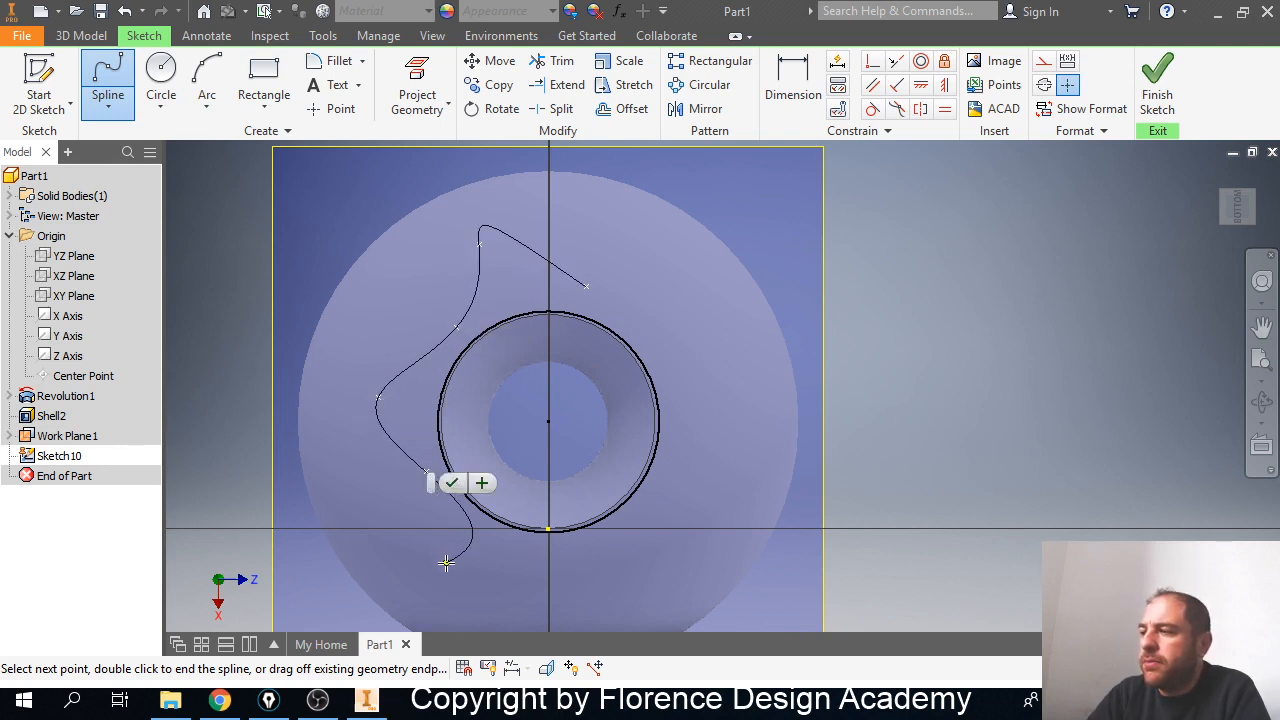
{"action": "left_click", "coordinate": [446, 563]}
{"action": "left_click", "coordinate": [524, 601]}
{"action": "left_click", "coordinate": [592, 549]}
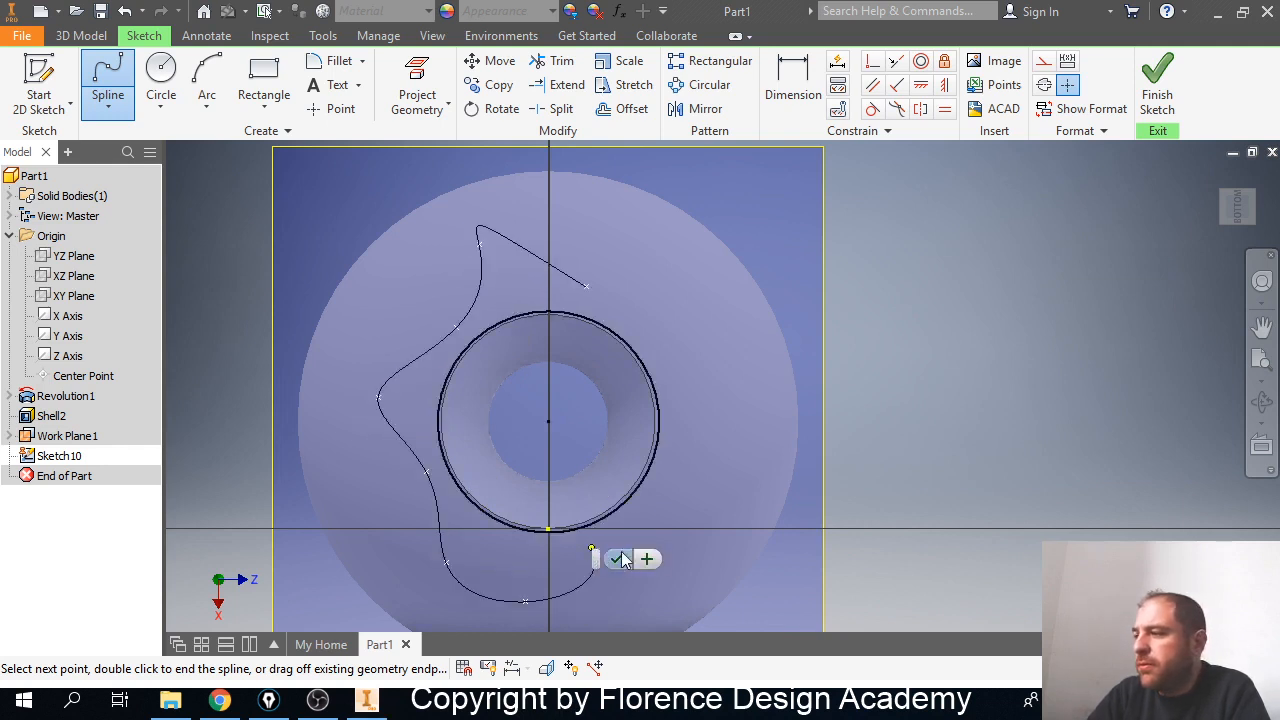
{"action": "left_click", "coordinate": [686, 557]}
{"action": "left_click", "coordinate": [681, 469]}
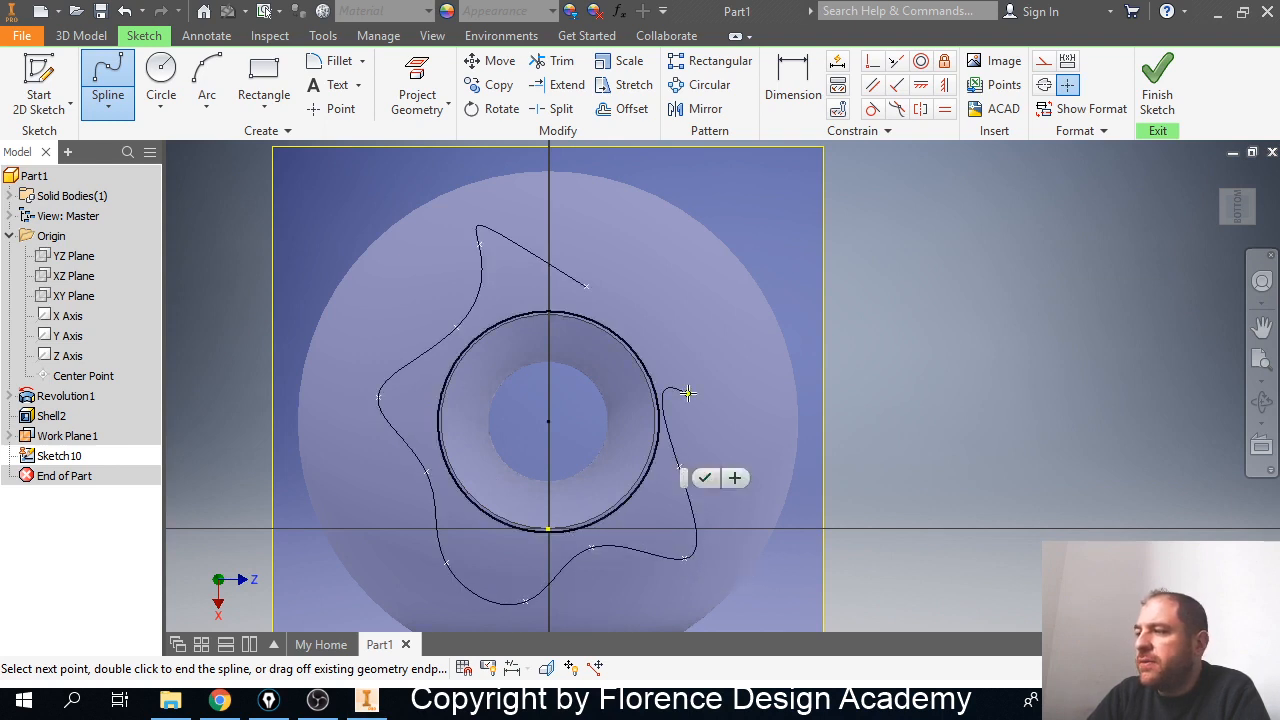
{"action": "left_click", "coordinate": [701, 377]}
{"action": "left_click", "coordinate": [645, 325]}
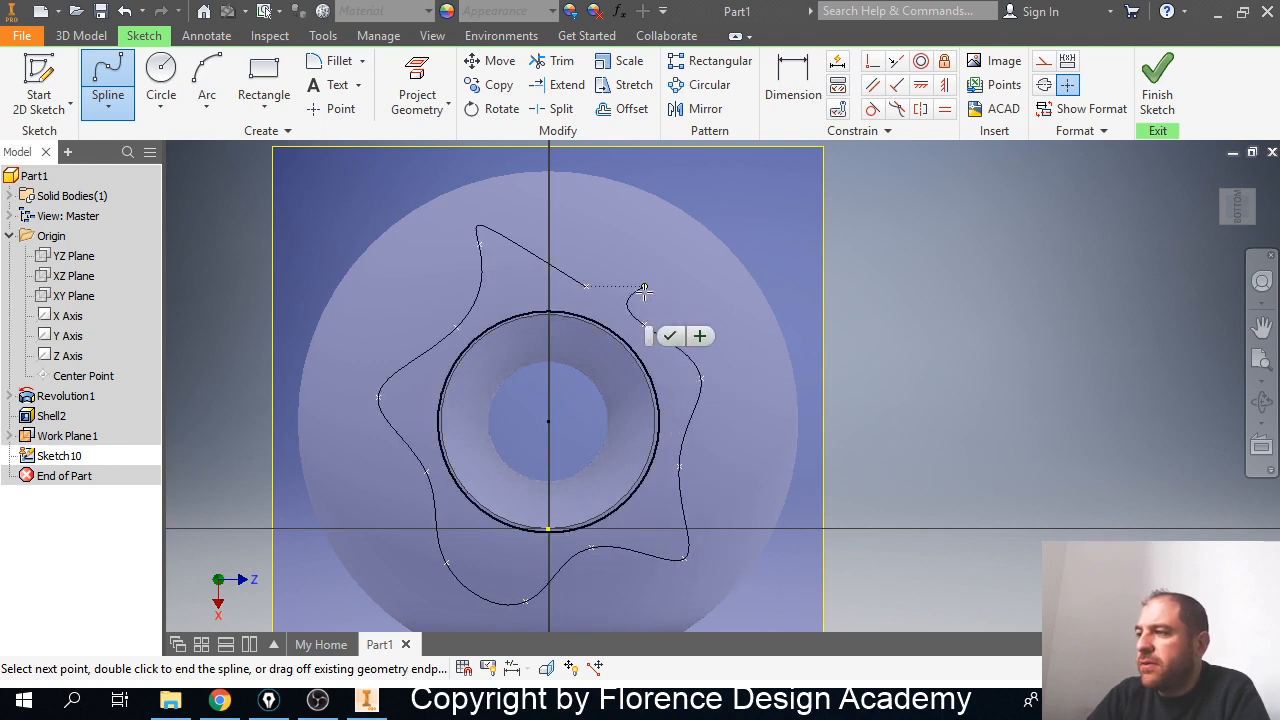
{"action": "left_click", "coordinate": [643, 287]}
{"action": "double_click", "coordinate": [589, 286]}
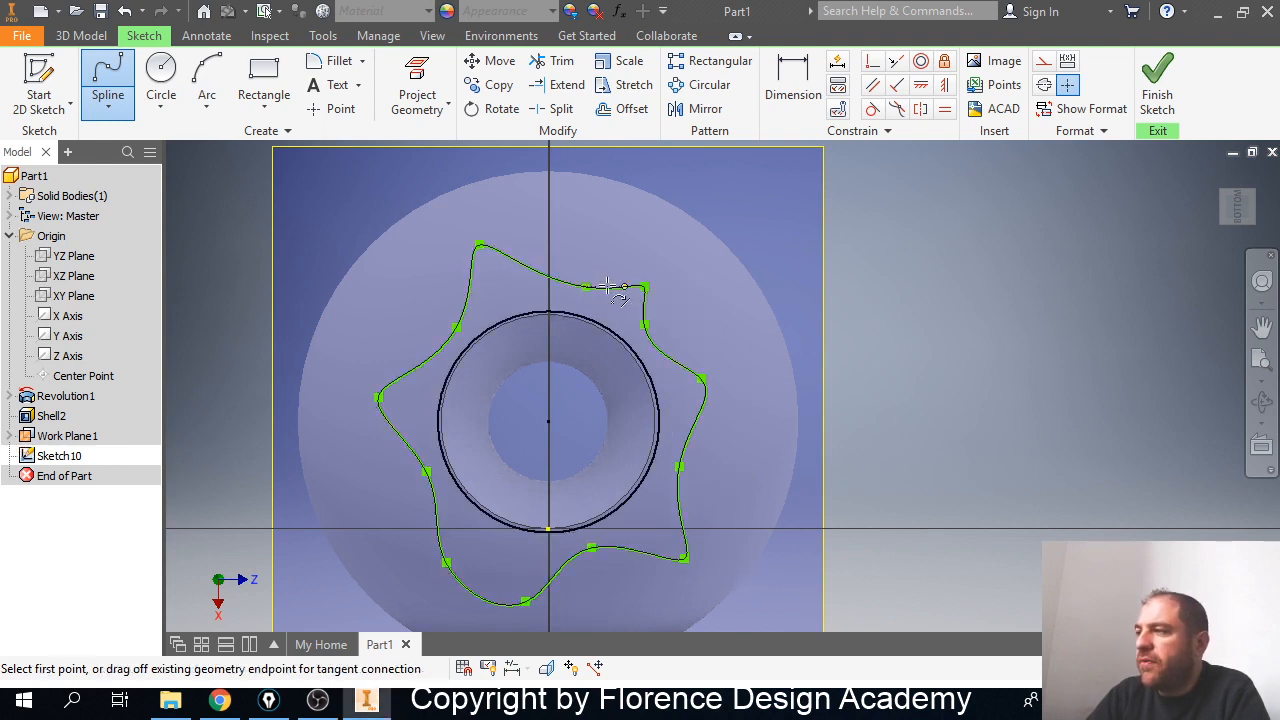
Finish the spline sketch and extrude its wavy profile 23.75 in down into the hollow solid as a cut.
{"action": "left_click", "coordinate": [1157, 88]}
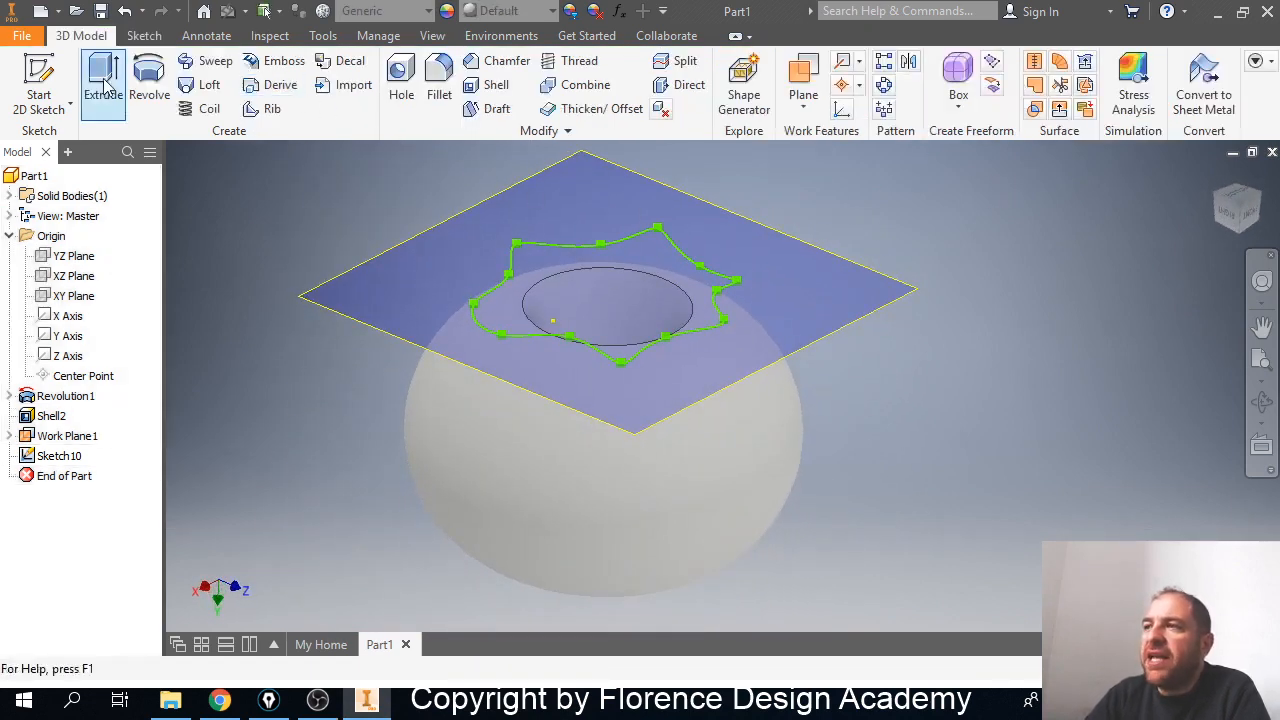
{"action": "left_click", "coordinate": [104, 82]}
{"action": "middle_click_drag", "start_coordinate": [617, 348], "coordinate": [637, 309], "text": "shift"}
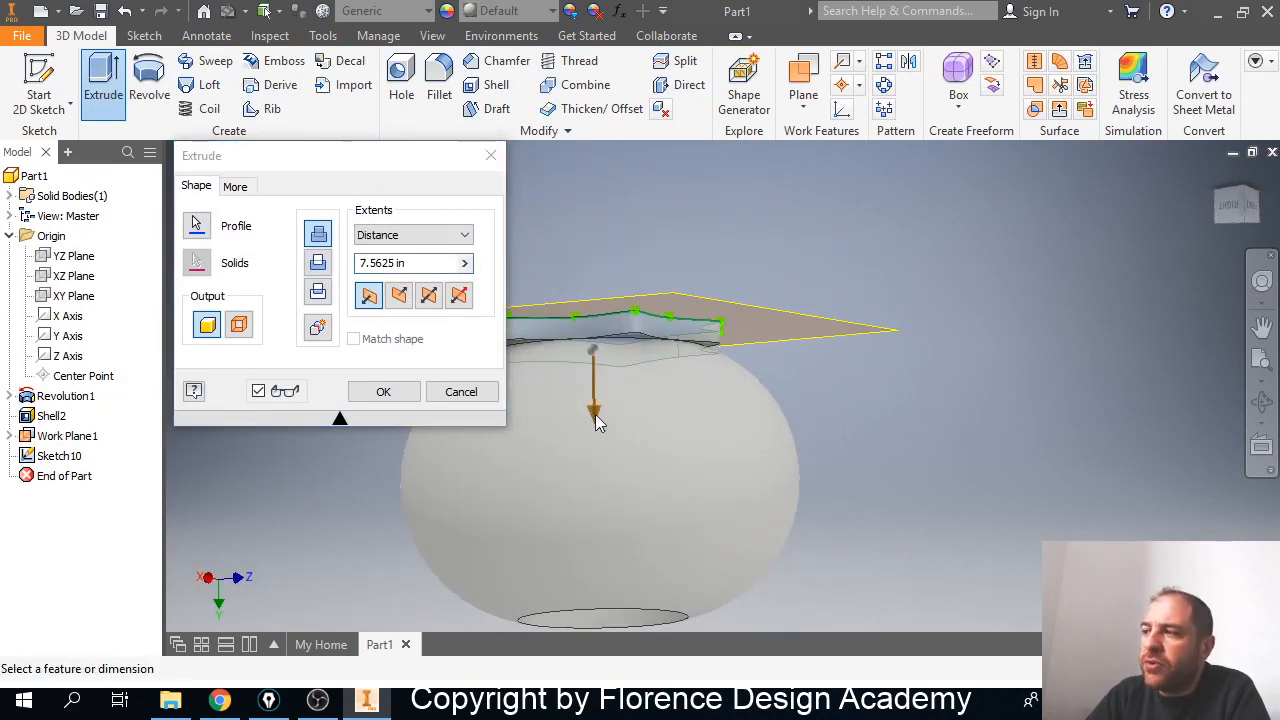
{"action": "left_click_drag", "start_coordinate": [595, 414], "coordinate": [597, 466]}
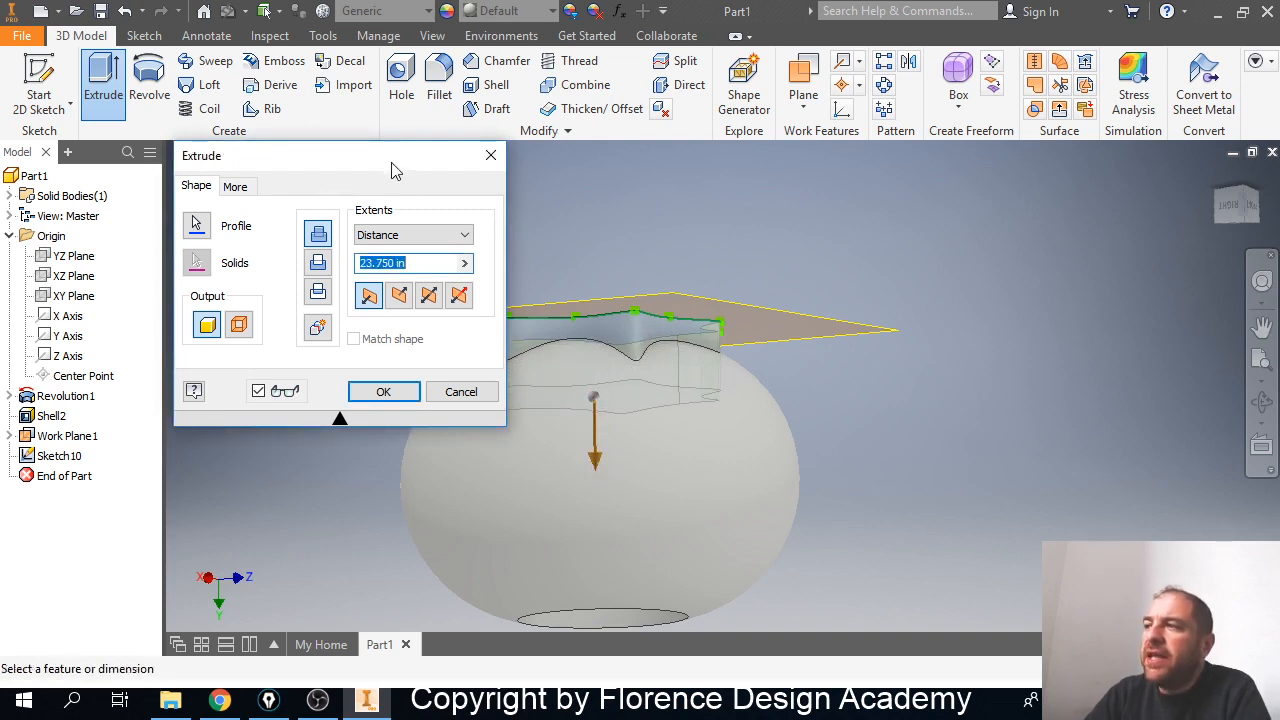
{"action": "left_click_drag", "start_coordinate": [395, 170], "coordinate": [273, 176]}
{"action": "mouse_move", "coordinate": [569, 282]}
{"action": "middle_mouse_down", "text": "shift"}
{"action": "mouse_move", "coordinate": [594, 294]}
{"action": "mouse_move", "coordinate": [559, 308]}
{"action": "mouse_move", "coordinate": [606, 291]}
{"action": "mouse_move", "coordinate": [583, 329]}
{"action": "mouse_move", "coordinate": [635, 329]}
{"action": "mouse_move", "coordinate": [583, 334]}
{"action": "mouse_move", "coordinate": [649, 335]}
{"action": "mouse_move", "coordinate": [608, 334]}
{"action": "mouse_move", "coordinate": [654, 363]}
{"action": "middle_mouse_up", "text": "shift"}
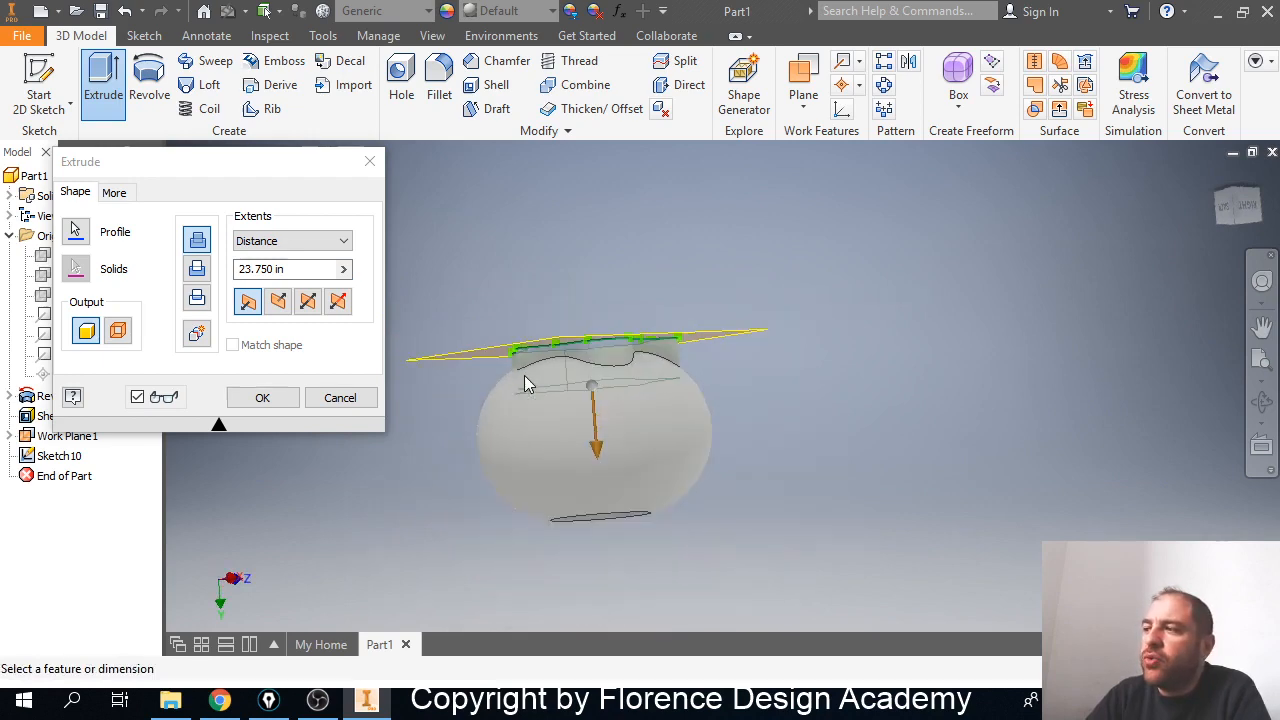
{"action": "scroll", "coordinate": [524, 372], "scroll_direction": "up", "scroll_amount": 3}
{"action": "mouse_move", "coordinate": [533, 351]}
{"action": "middle_mouse_down", "text": "shift"}
{"action": "mouse_move", "coordinate": [574, 363]}
{"action": "mouse_move", "coordinate": [621, 352]}
{"action": "mouse_move", "coordinate": [563, 366]}
{"action": "mouse_move", "coordinate": [626, 374]}
{"action": "mouse_move", "coordinate": [569, 366]}
{"action": "middle_mouse_up", "text": "shift"}
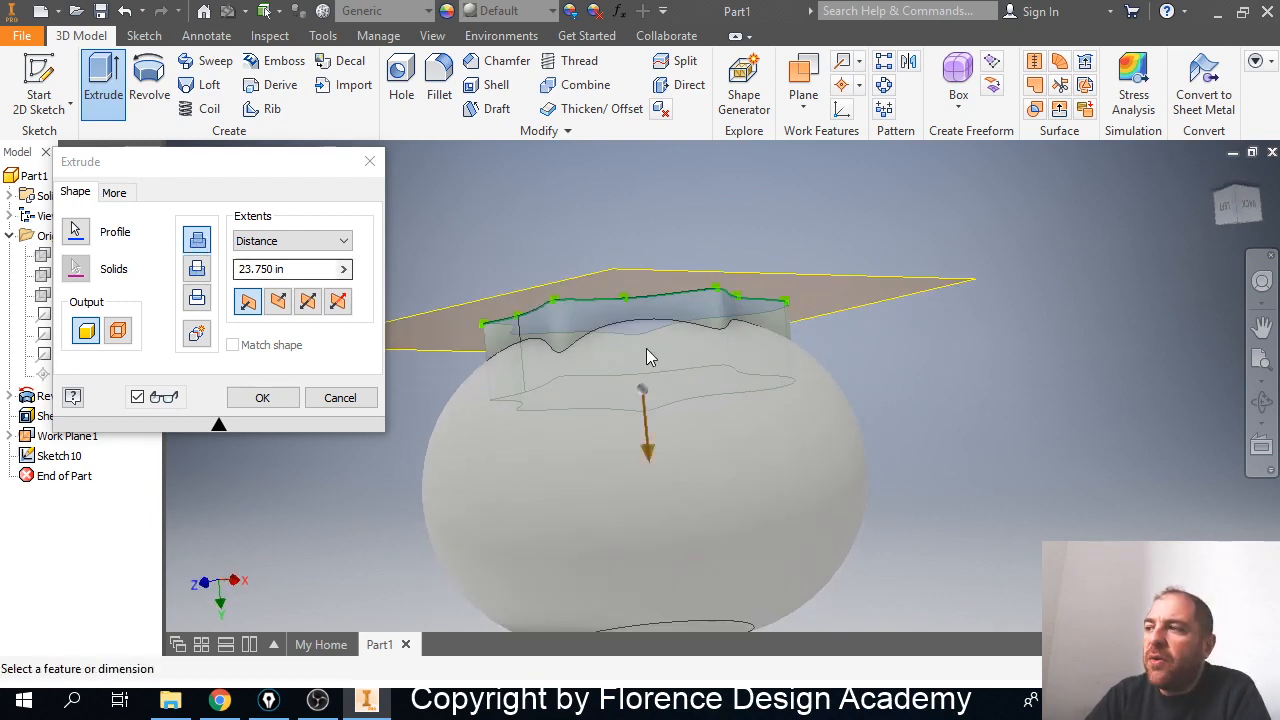
{"action": "middle_click_drag", "start_coordinate": [621, 344], "coordinate": [663, 363], "text": "shift"}
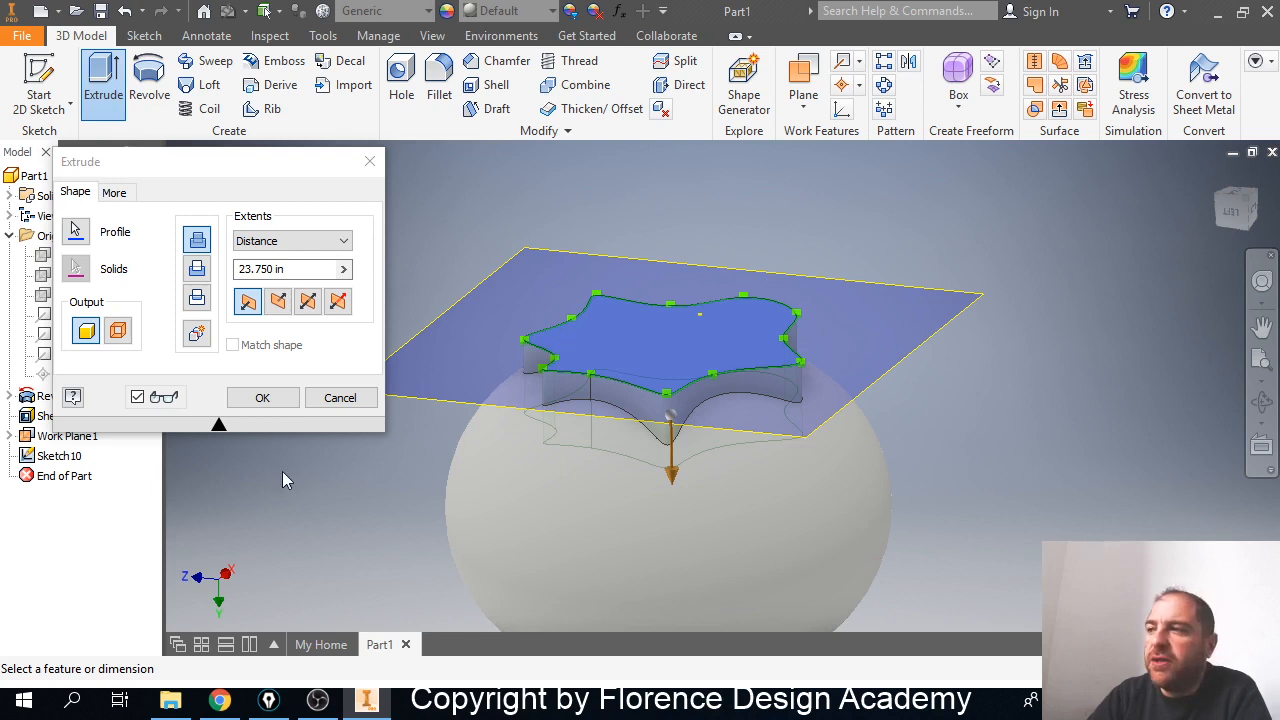
{"action": "left_click", "coordinate": [201, 272]}
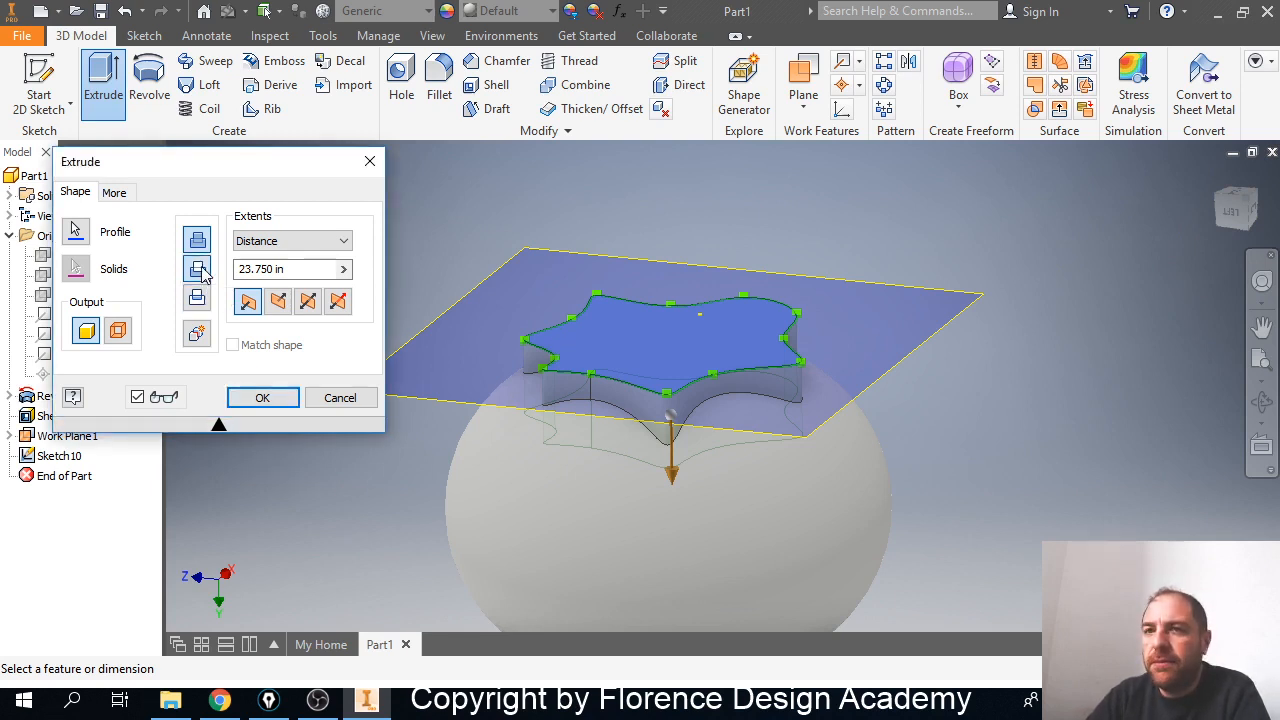
{"action": "left_click", "coordinate": [262, 398]}
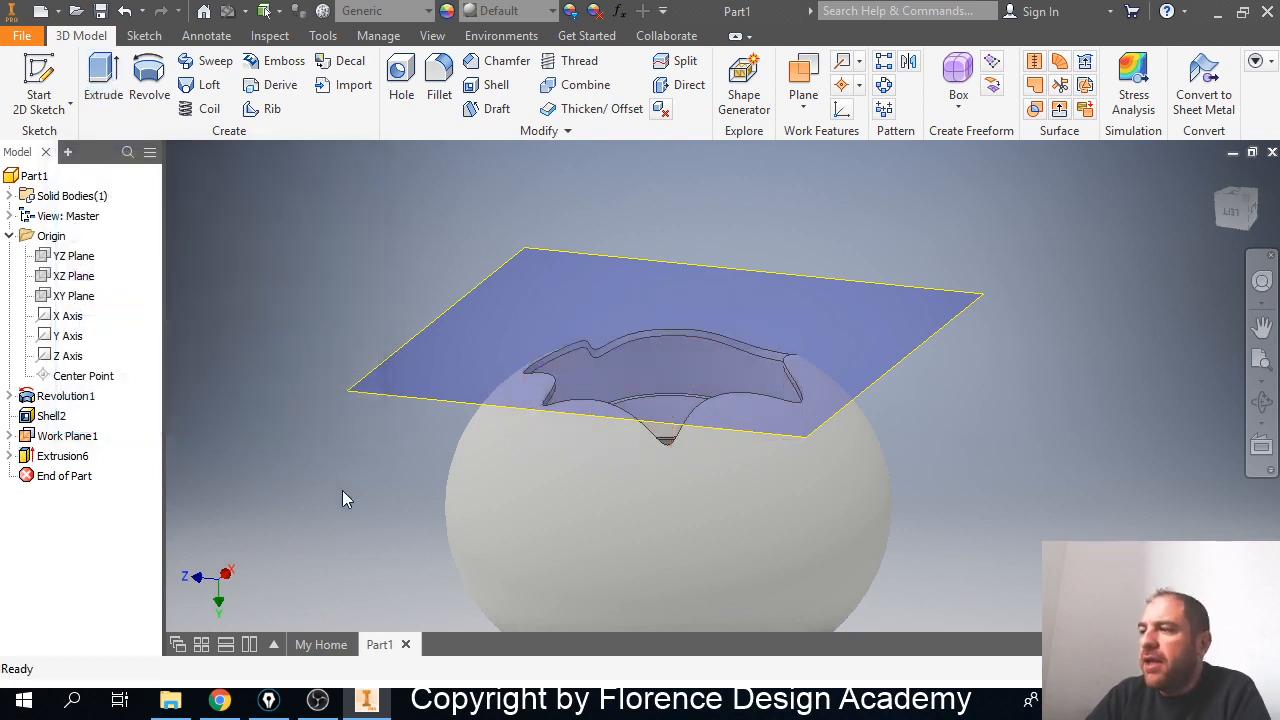
{"action": "mouse_move", "coordinate": [350, 478]}
{"action": "middle_mouse_down", "text": "shift"}
{"action": "mouse_move", "coordinate": [346, 517]}
{"action": "mouse_move", "coordinate": [360, 472]}
{"action": "middle_mouse_up", "text": "shift"}
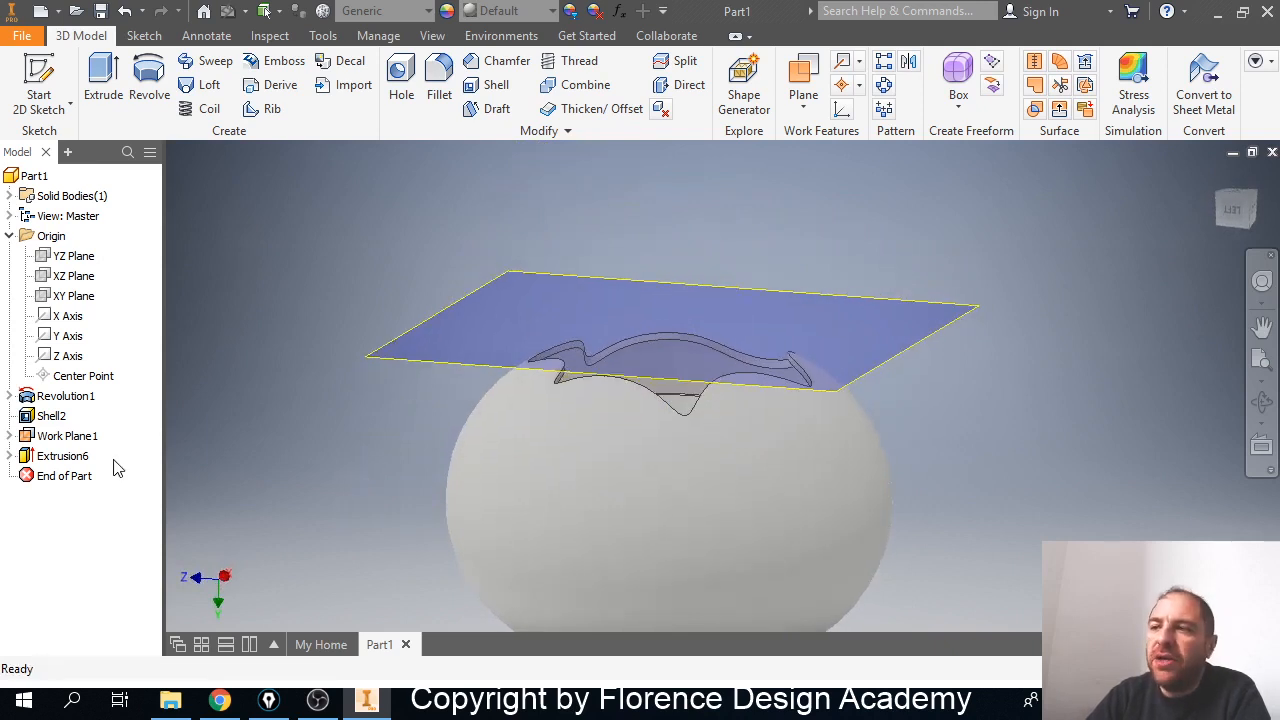
Hide the offset work plane above the solid.
{"action": "left_click", "coordinate": [38, 440]}
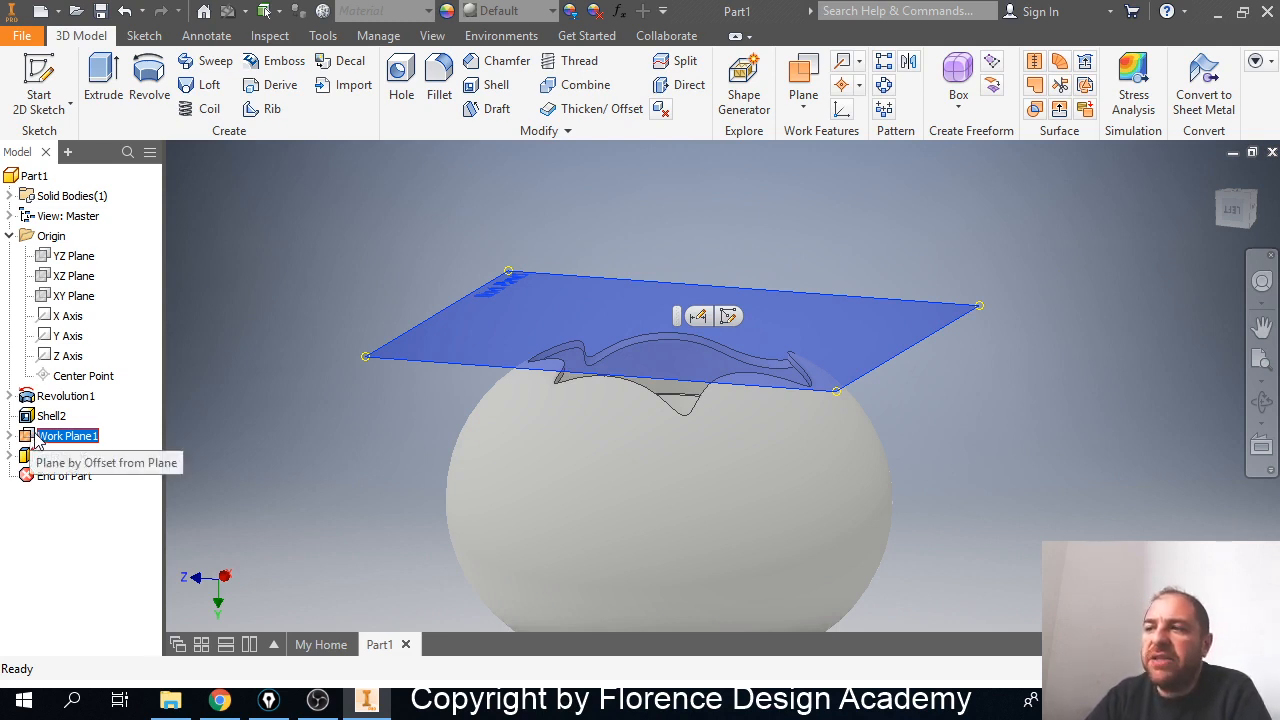
{"action": "right_click", "coordinate": [36, 438]}
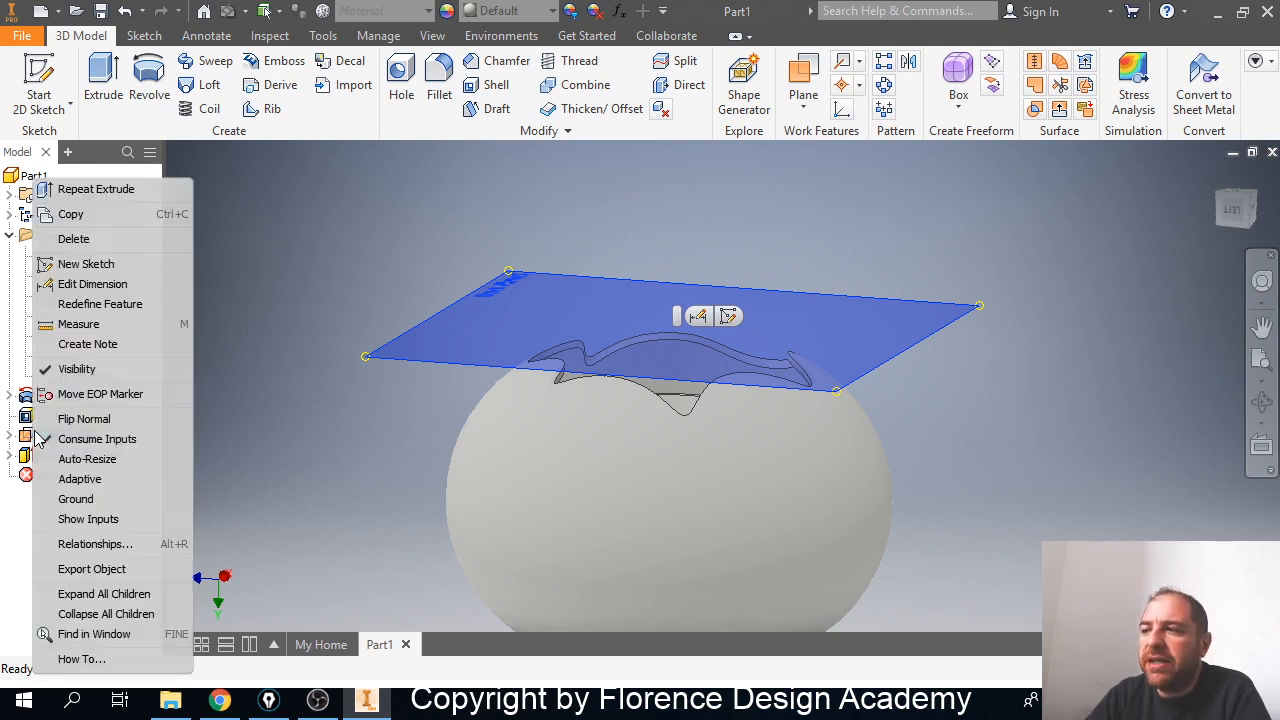
{"action": "left_click", "coordinate": [77, 369]}
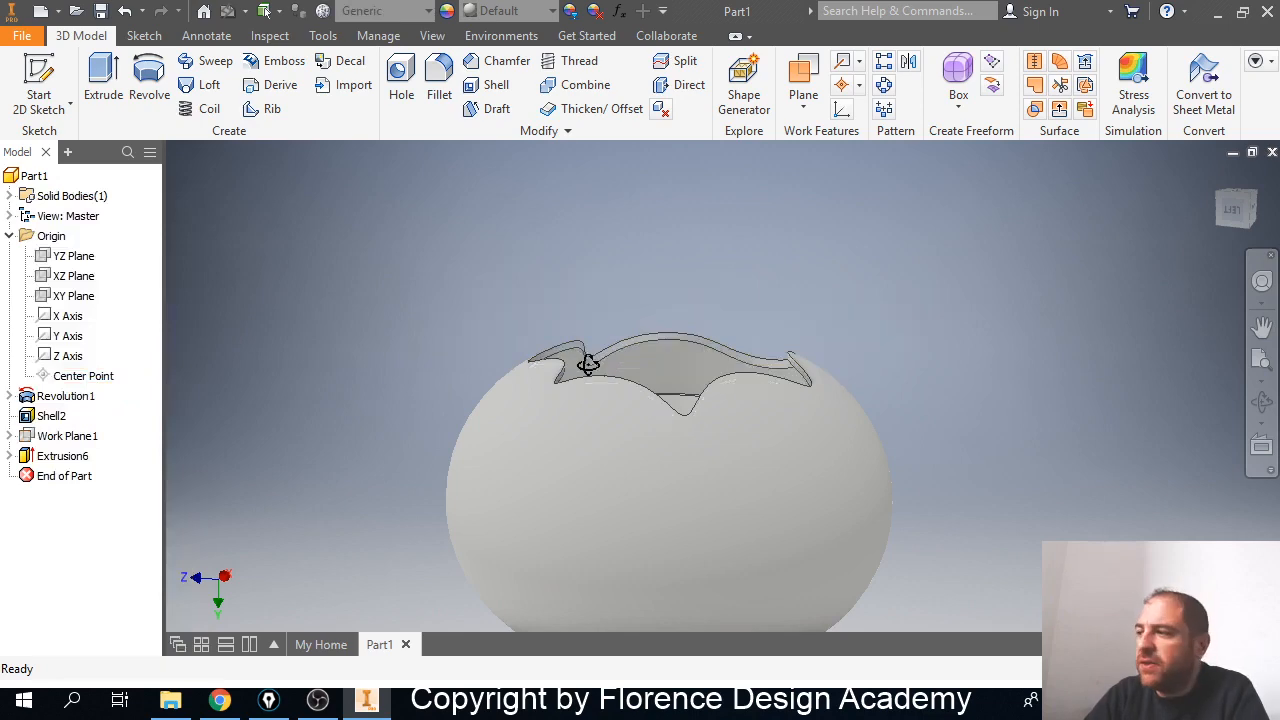
Examine the wavy opening, wall thickness and hollow interior of the solid from several angles.
{"action": "middle_click_drag", "start_coordinate": [586, 363], "coordinate": [534, 360], "text": "shift"}
{"action": "middle_click_drag", "start_coordinate": [745, 376], "coordinate": [640, 395], "text": "shift"}
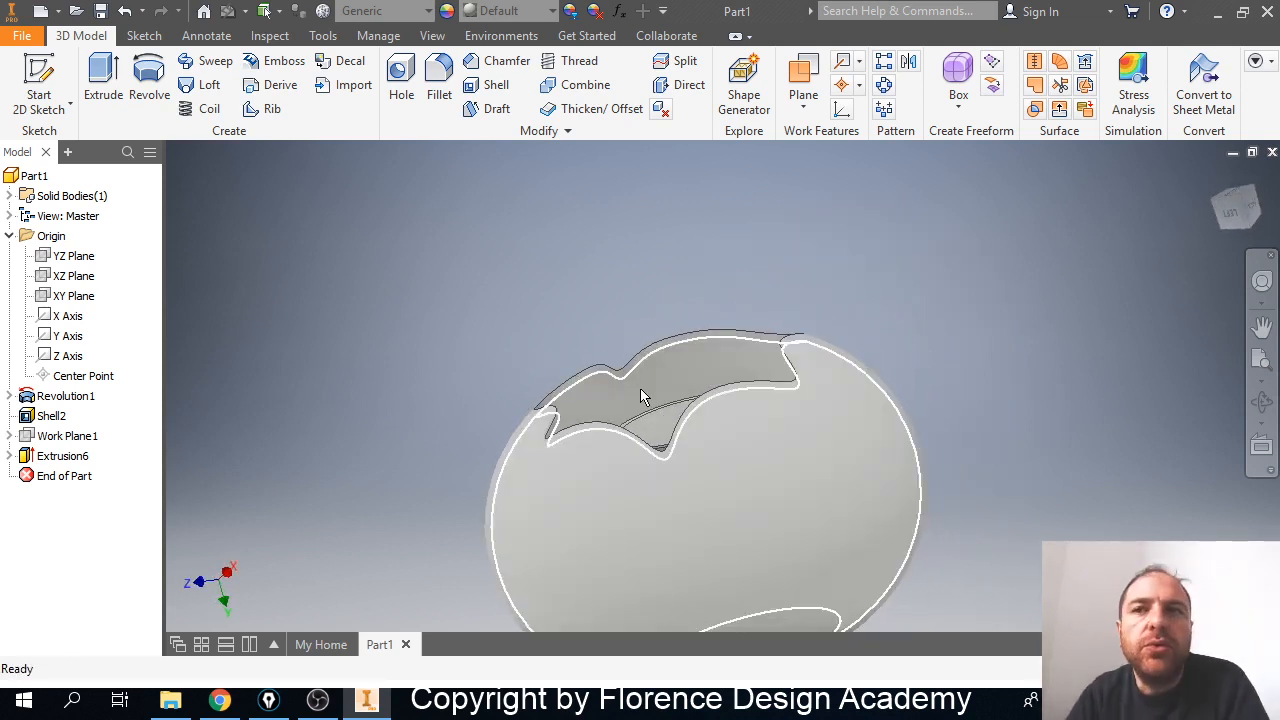
{"action": "mouse_move", "coordinate": [655, 418]}
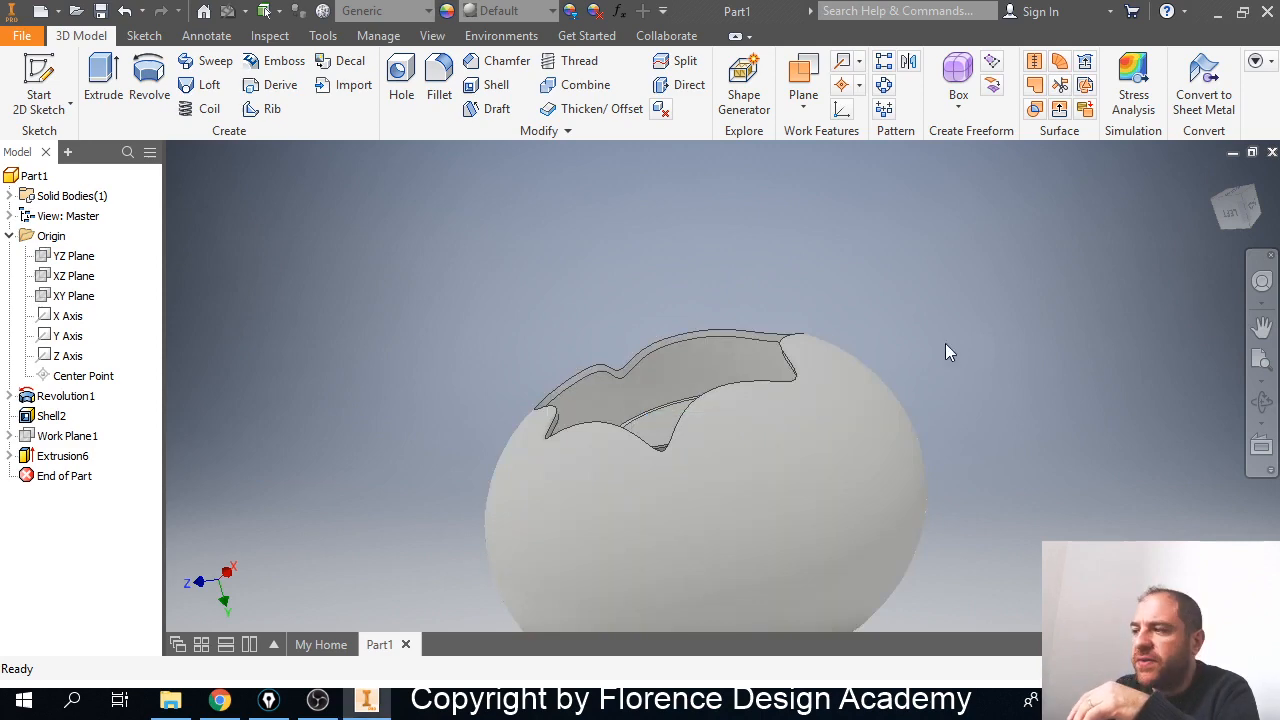
{"action": "middle_click_drag", "start_coordinate": [740, 389], "coordinate": [700, 334]}
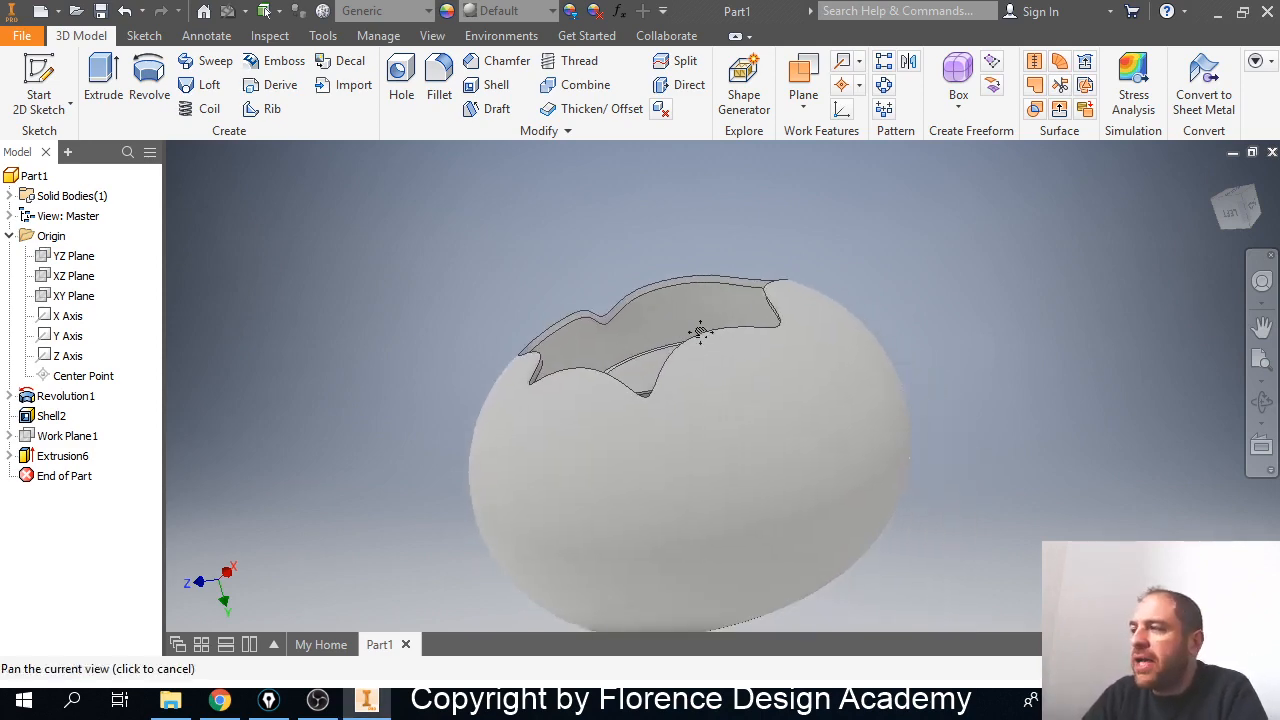
{"action": "key", "text": "alt"}
{"action": "middle_click_drag", "start_coordinate": [623, 336], "coordinate": [734, 376], "text": "shift"}
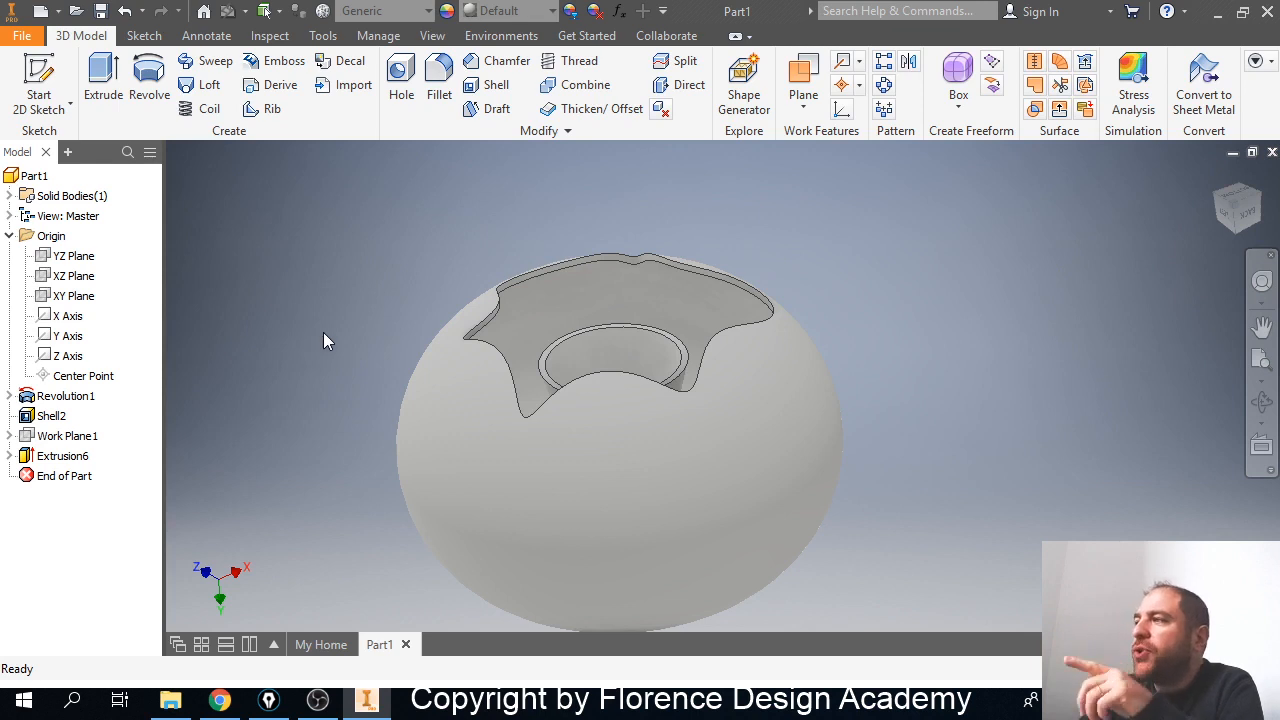
{"action": "left_click", "coordinate": [490, 308]}
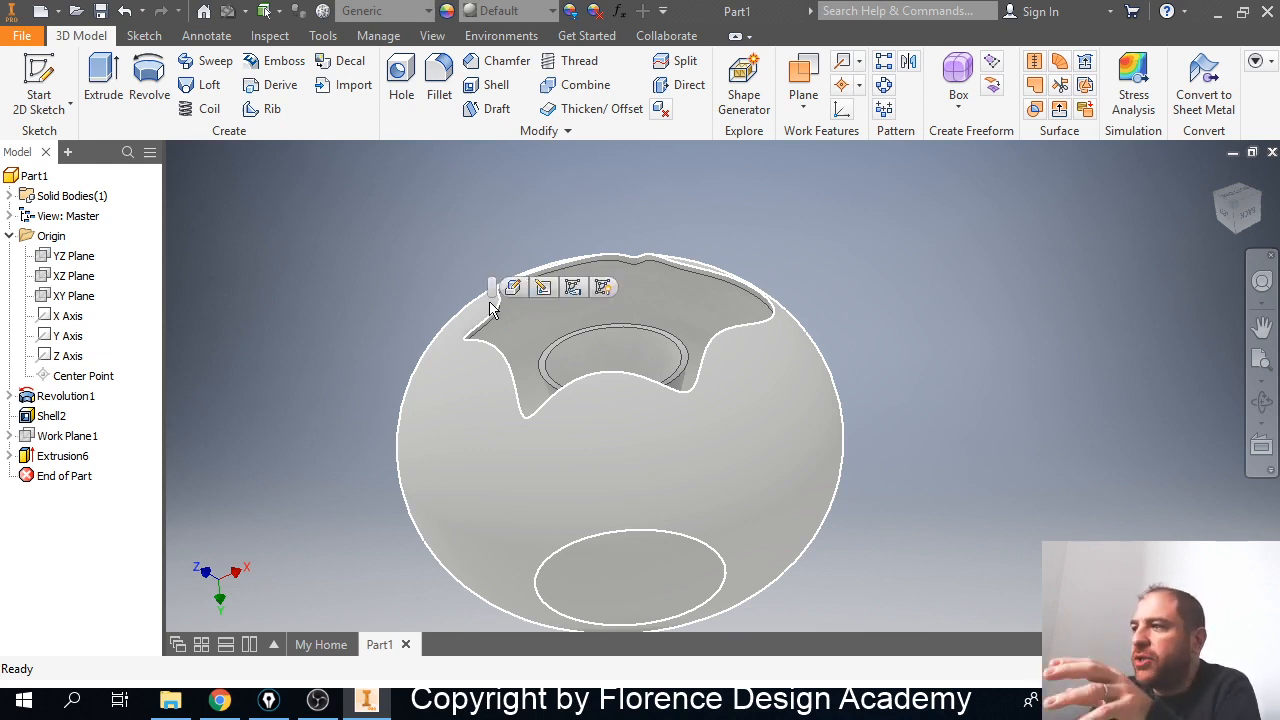
{"action": "left_click", "coordinate": [353, 318]}
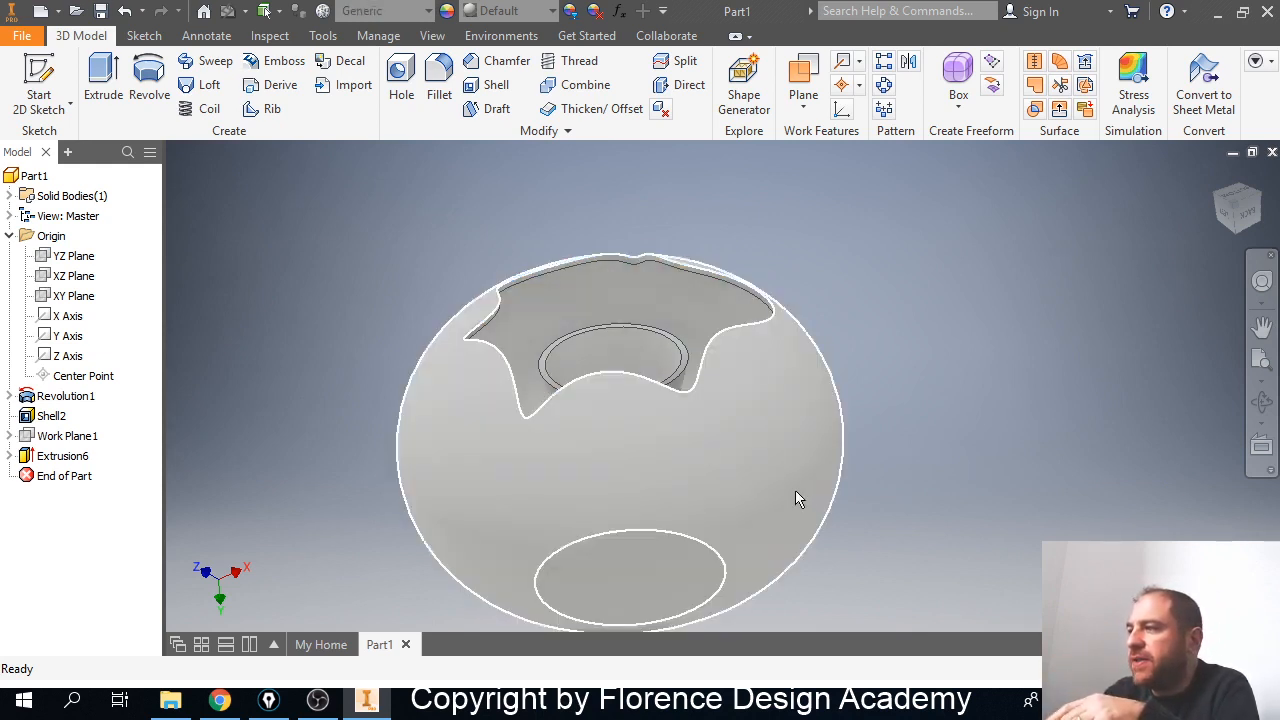
Delete the revolution, shell, offset work plane and extruded cut together with their consumed sketches.
{"action": "left_click", "coordinate": [62, 455]}
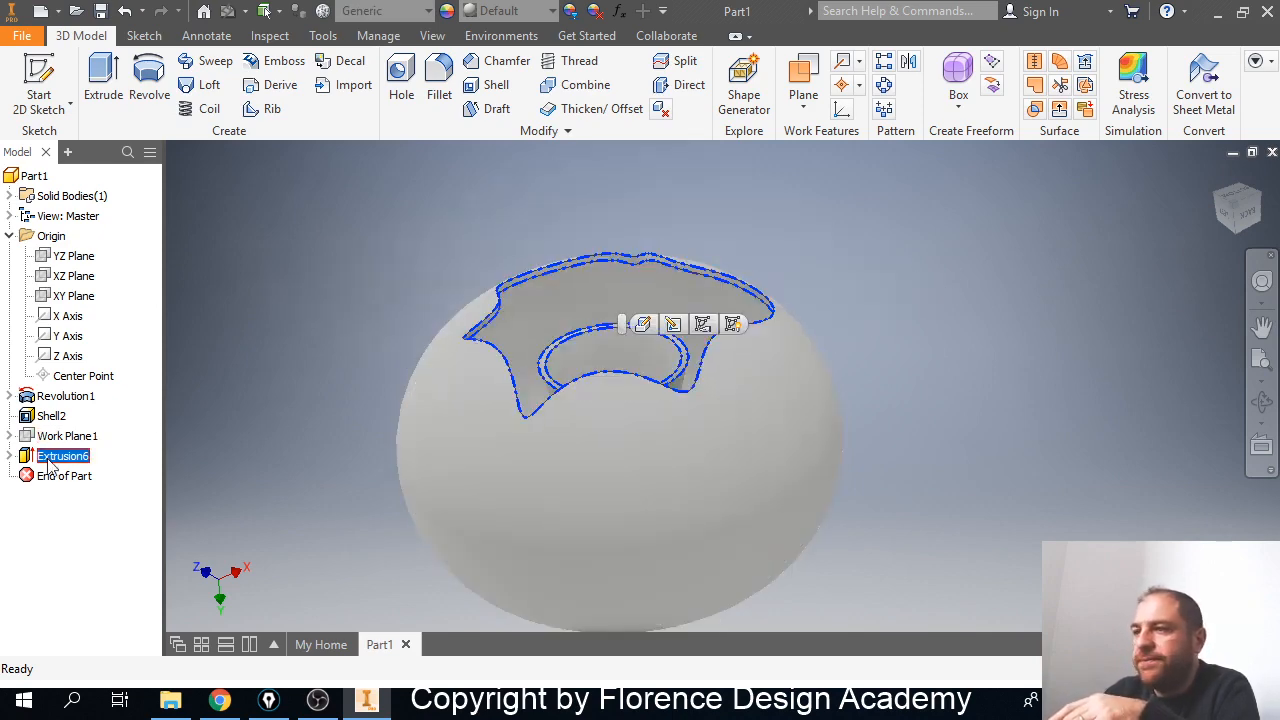
{"action": "left_click", "coordinate": [66, 397], "text": "shift"}
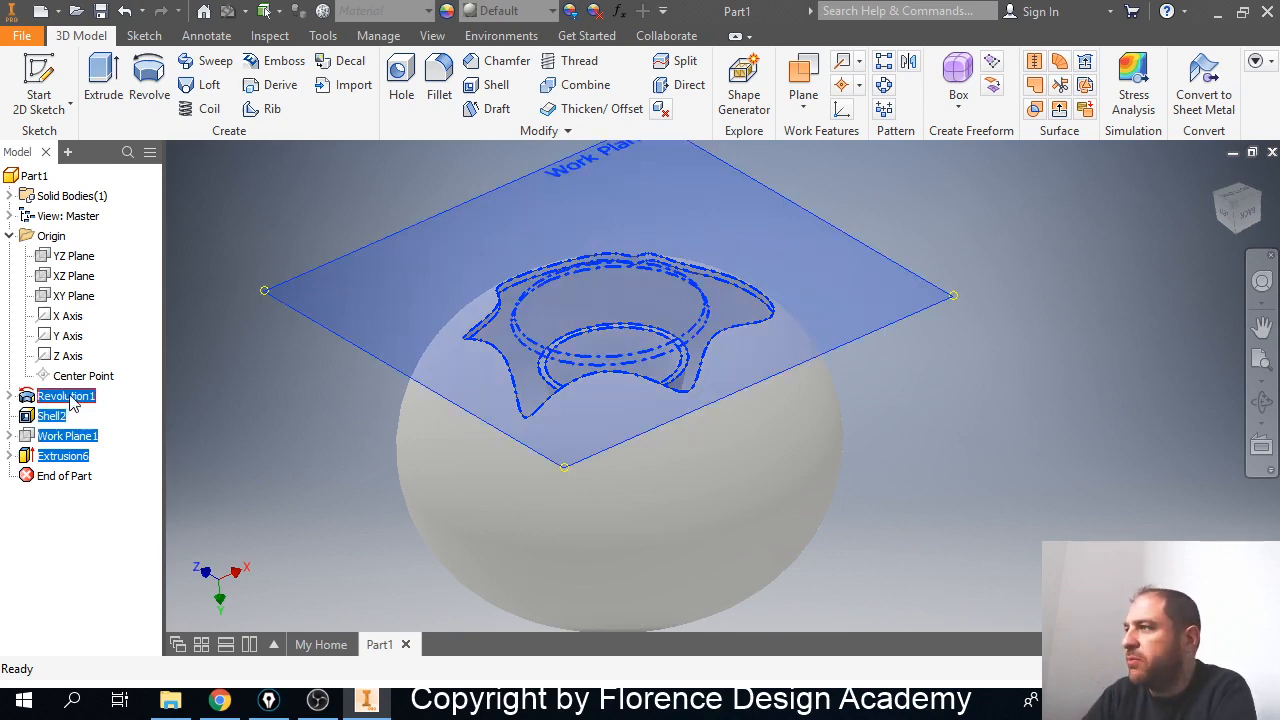
{"action": "key", "text": "Delete"}
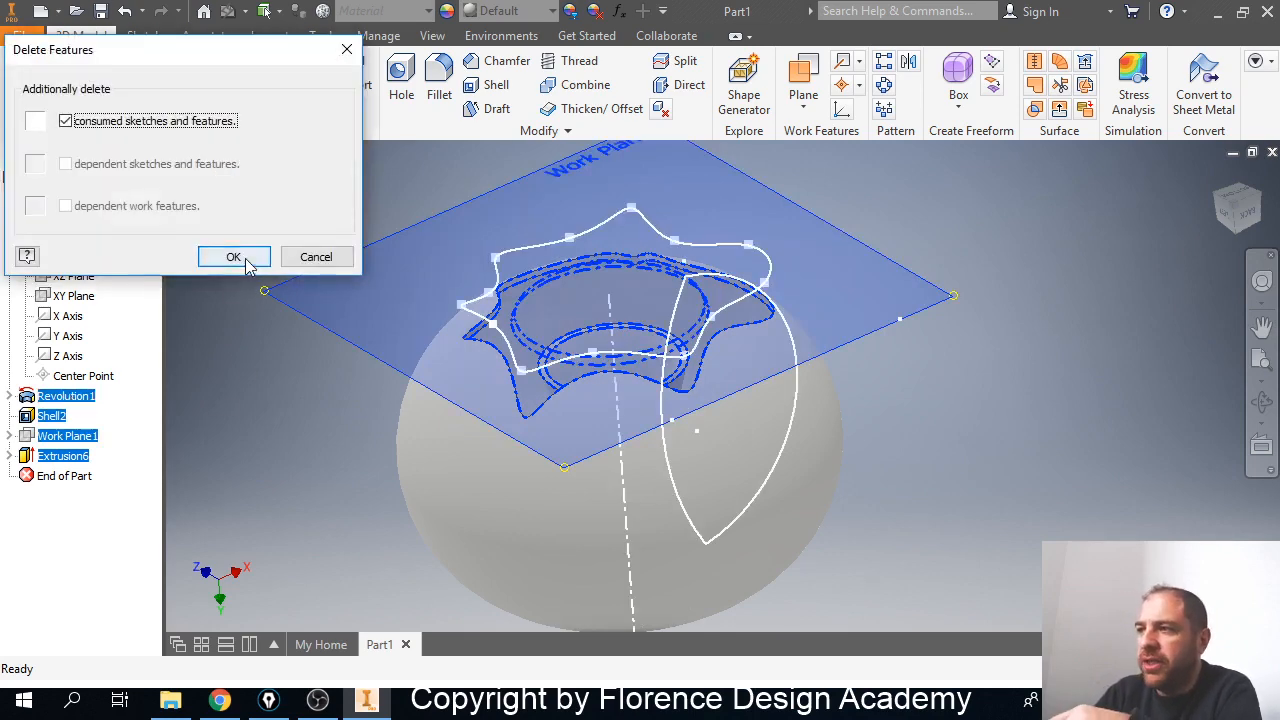
{"action": "left_click", "coordinate": [233, 257]}
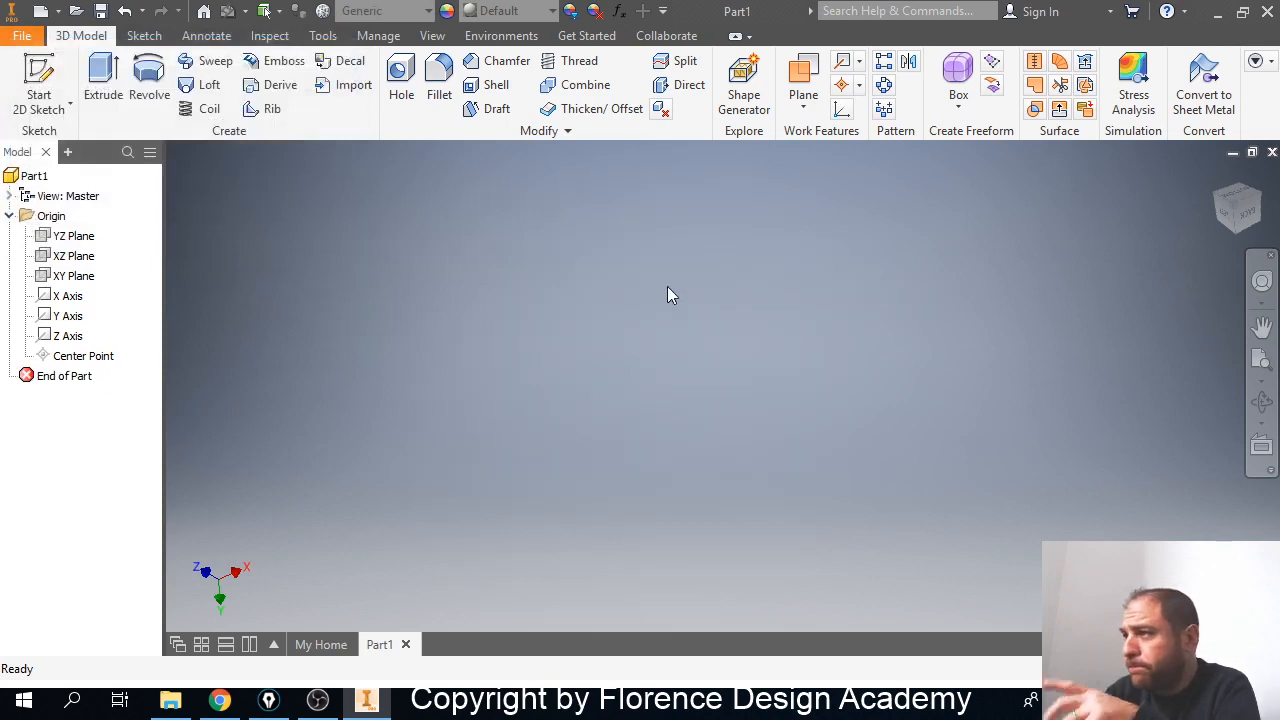
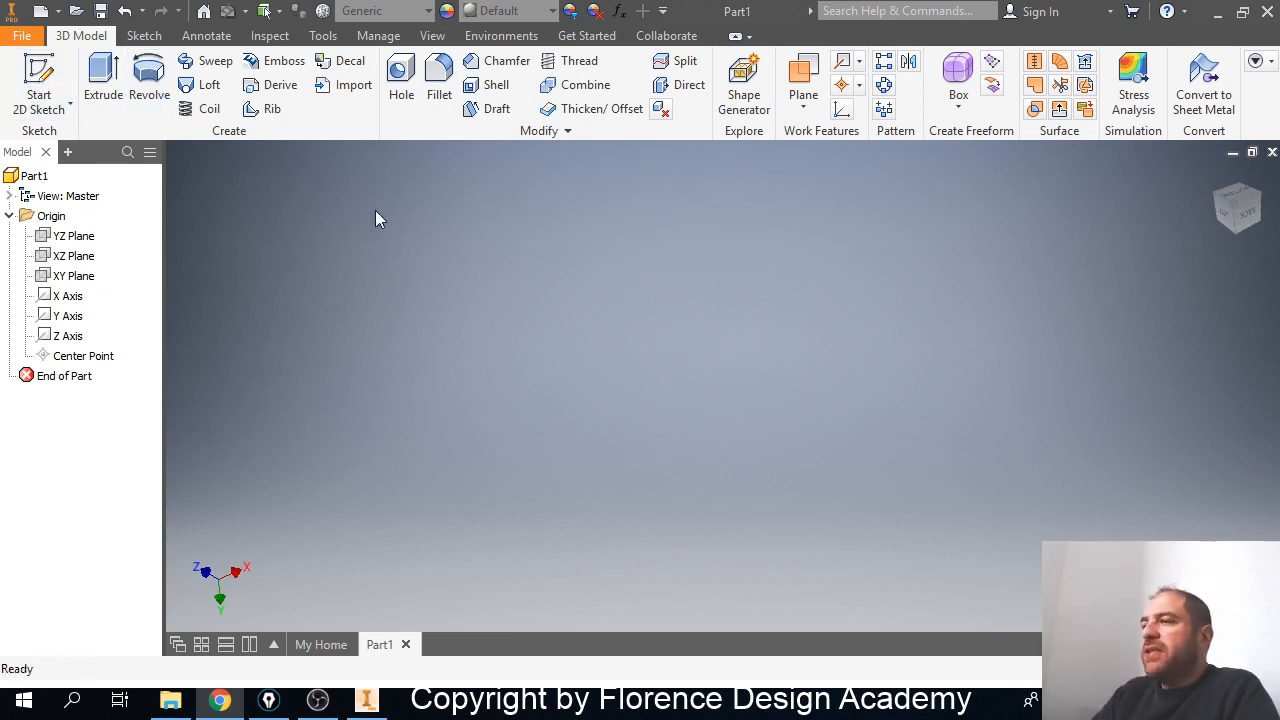
{"action": "key", "text": "e"}
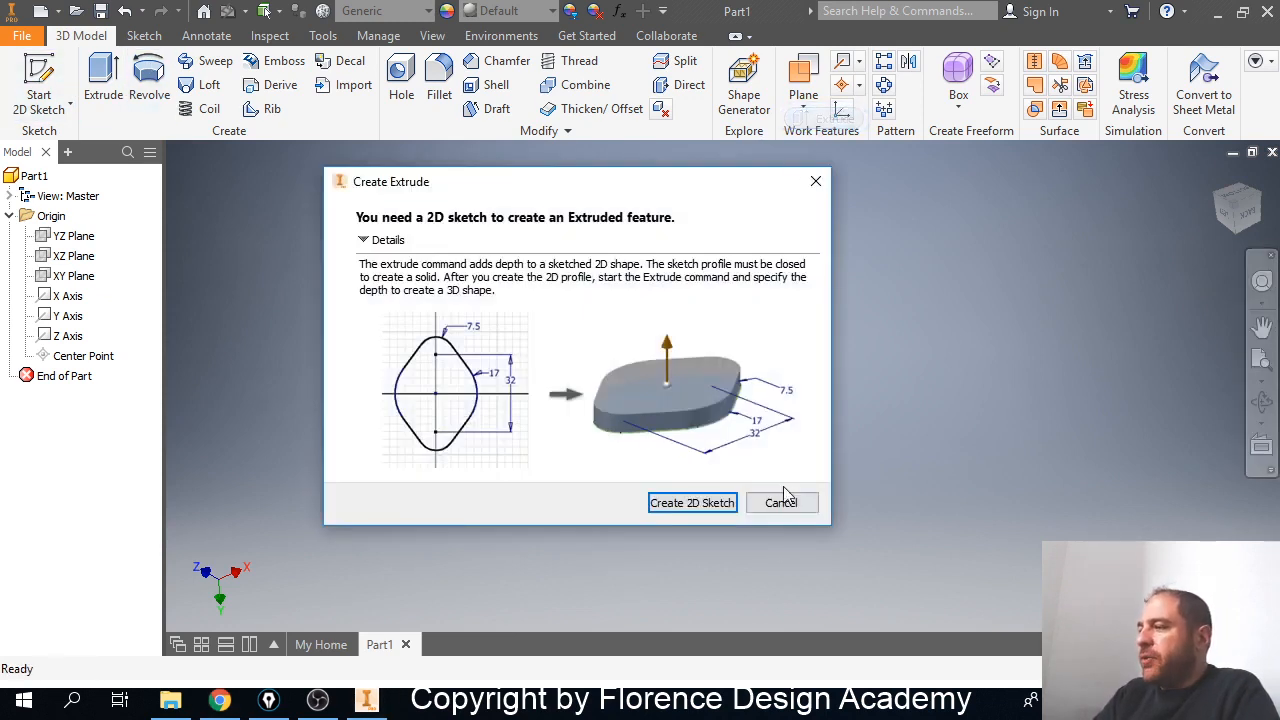
{"action": "left_click", "coordinate": [786, 502]}
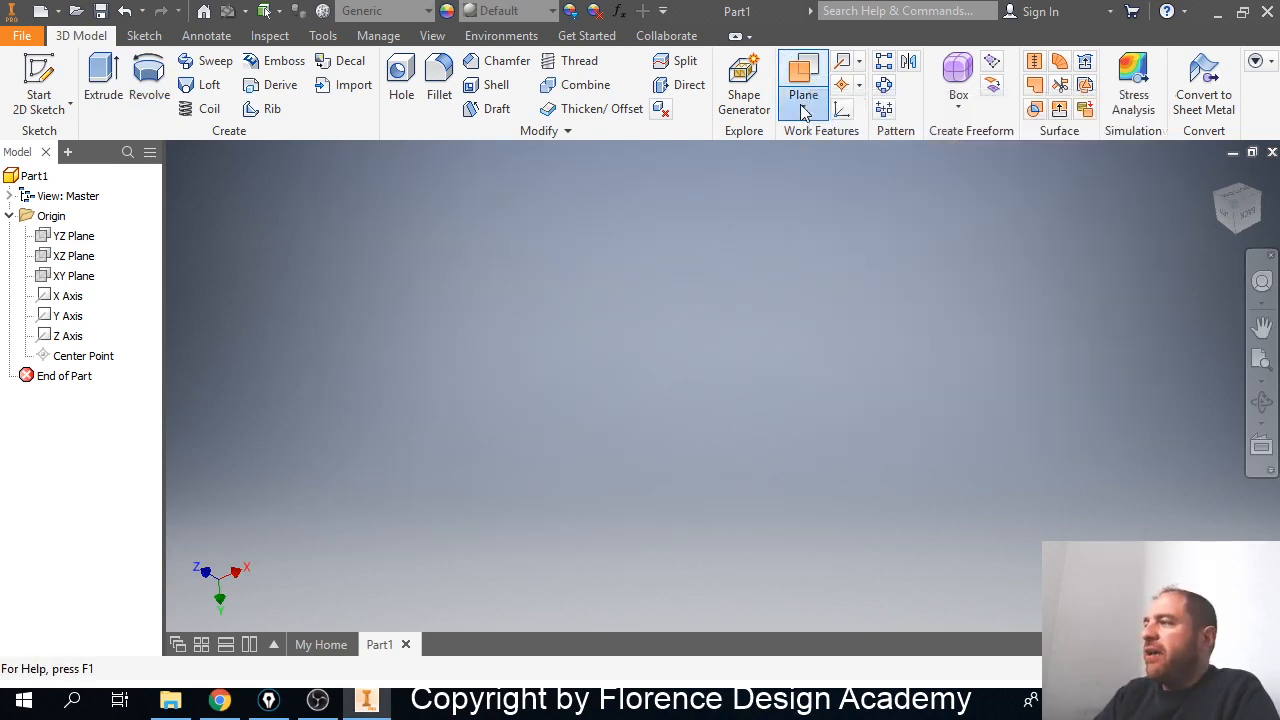
{"action": "left_click", "coordinate": [805, 105]}
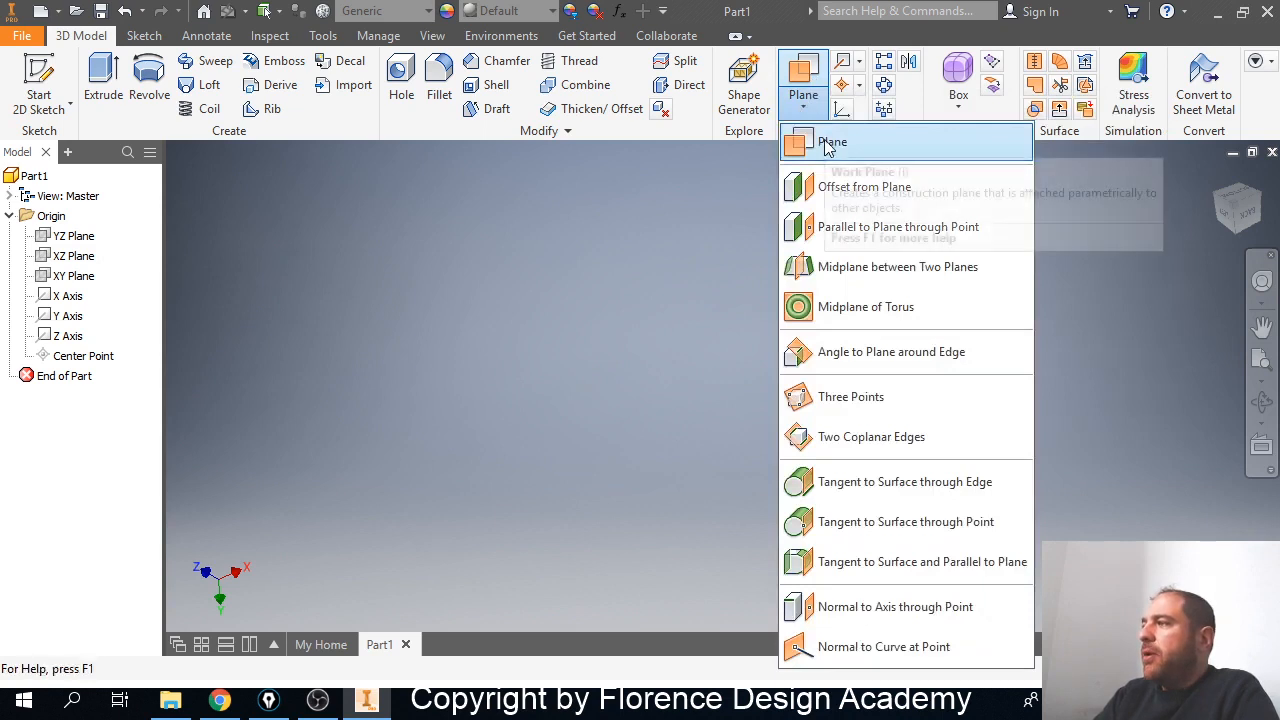
{"action": "left_click", "coordinate": [990, 113]}
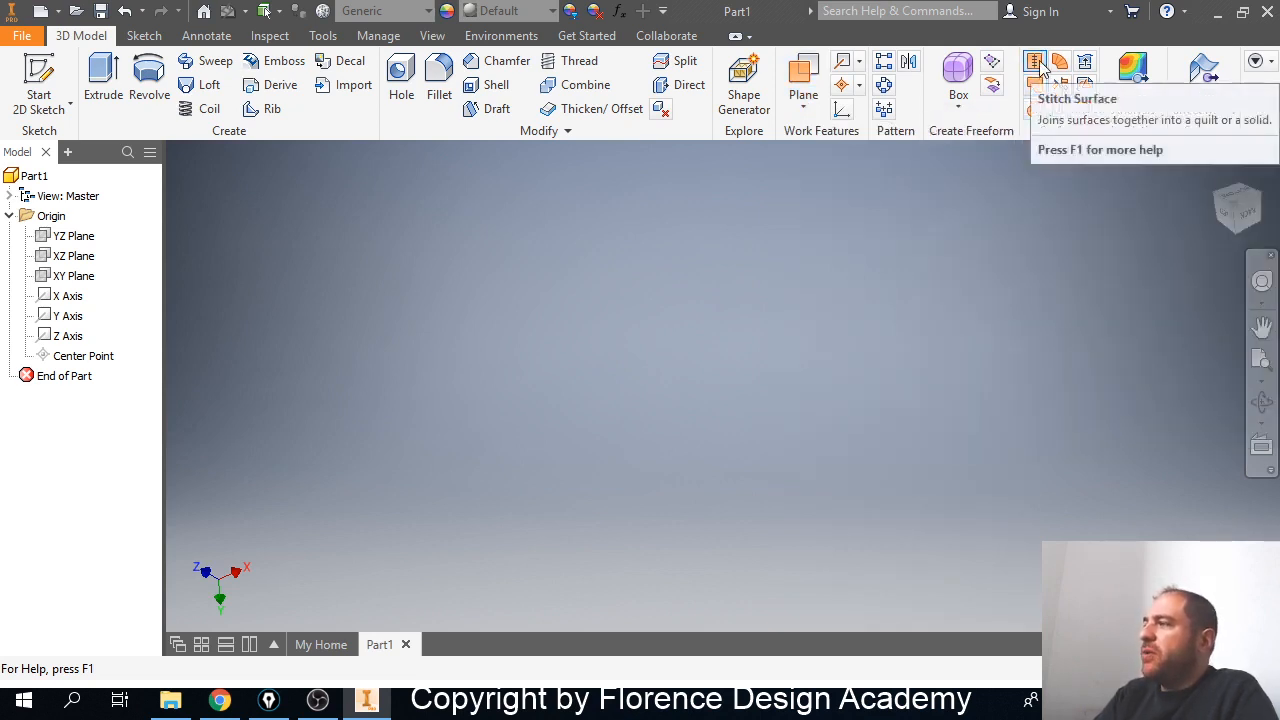
{"action": "left_click", "coordinate": [1062, 86]}
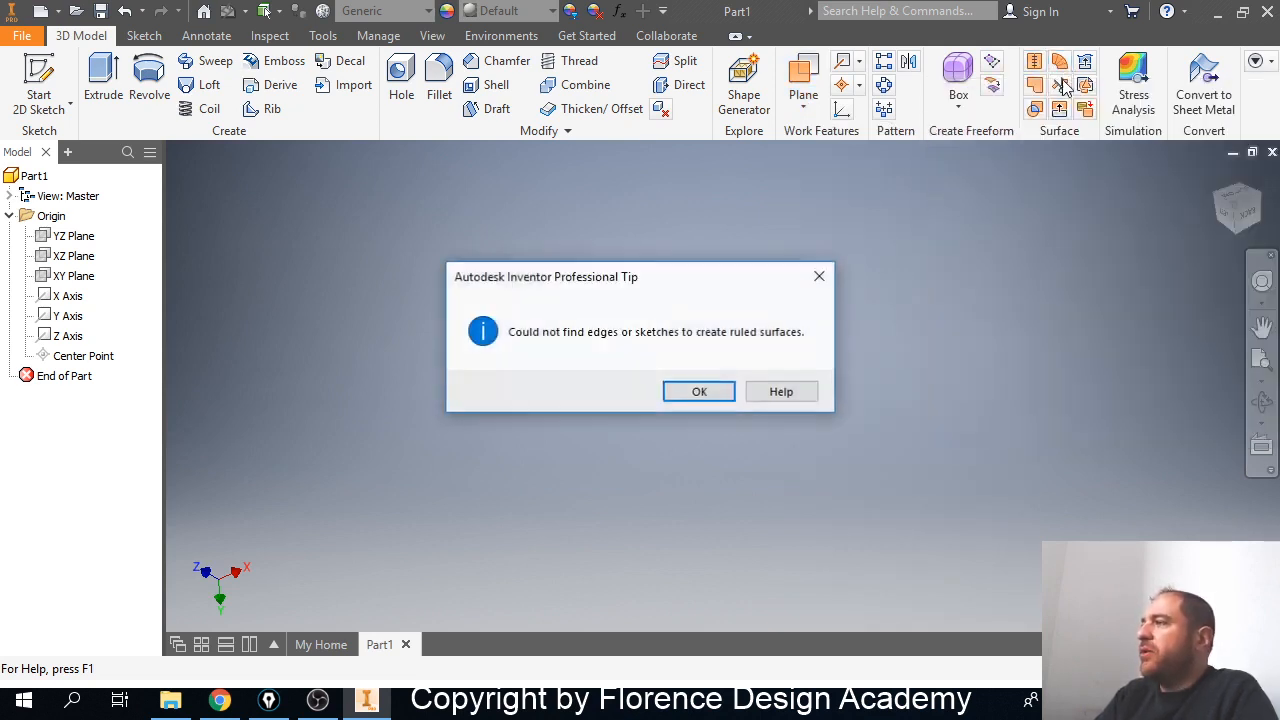
{"action": "left_click", "coordinate": [700, 391]}
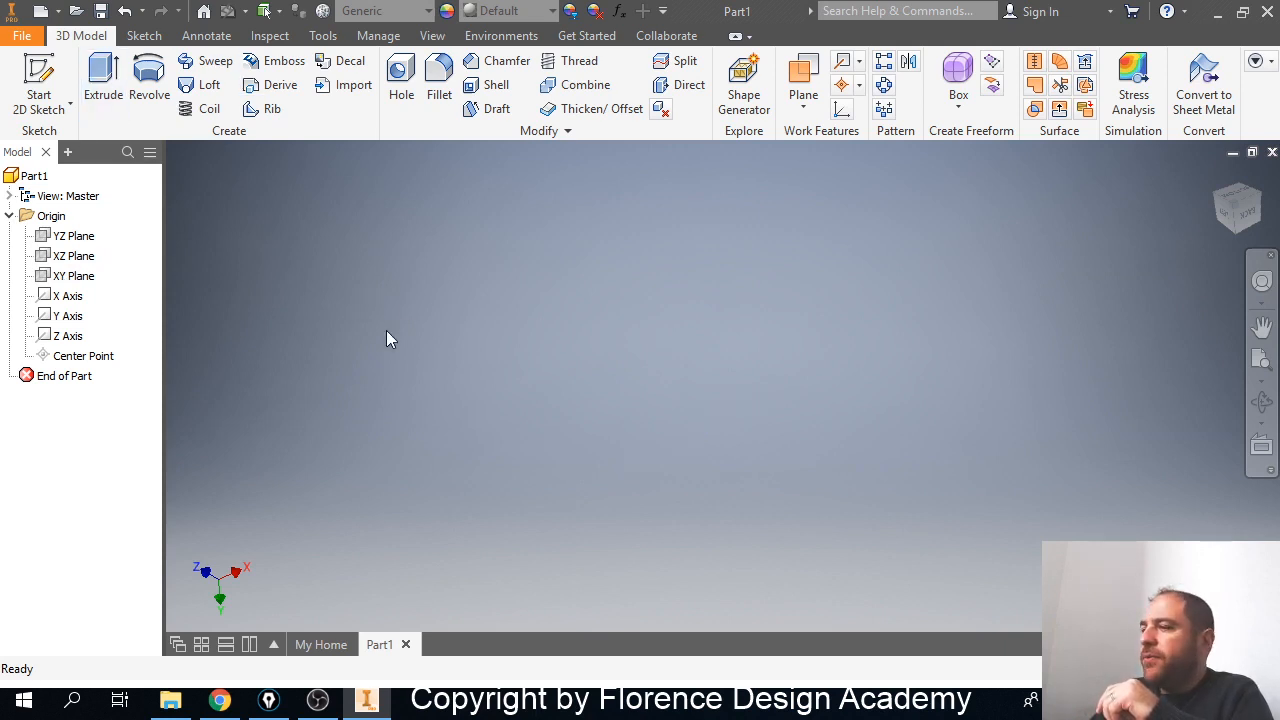
Start a new 2D sketch on the XZ plane.
{"action": "middle_click_drag", "start_coordinate": [472, 495], "coordinate": [629, 426]}
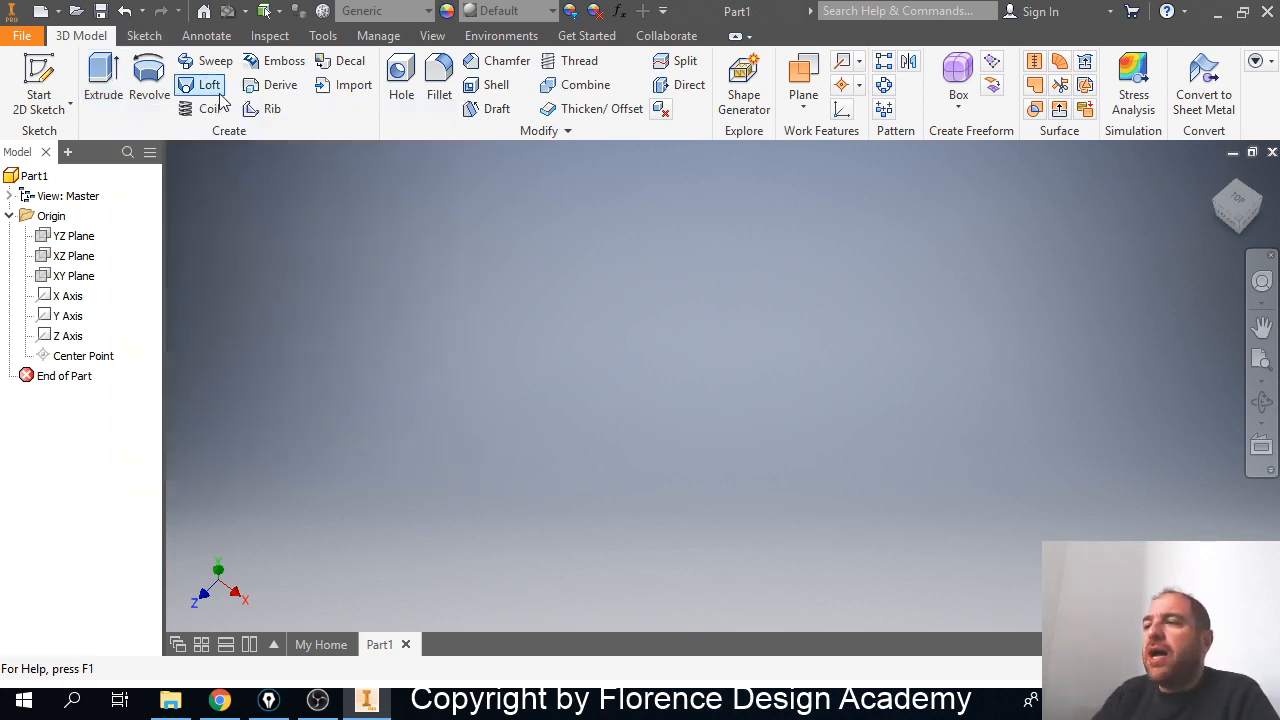
{"action": "left_click", "coordinate": [72, 256]}
{"action": "left_click", "coordinate": [40, 80]}
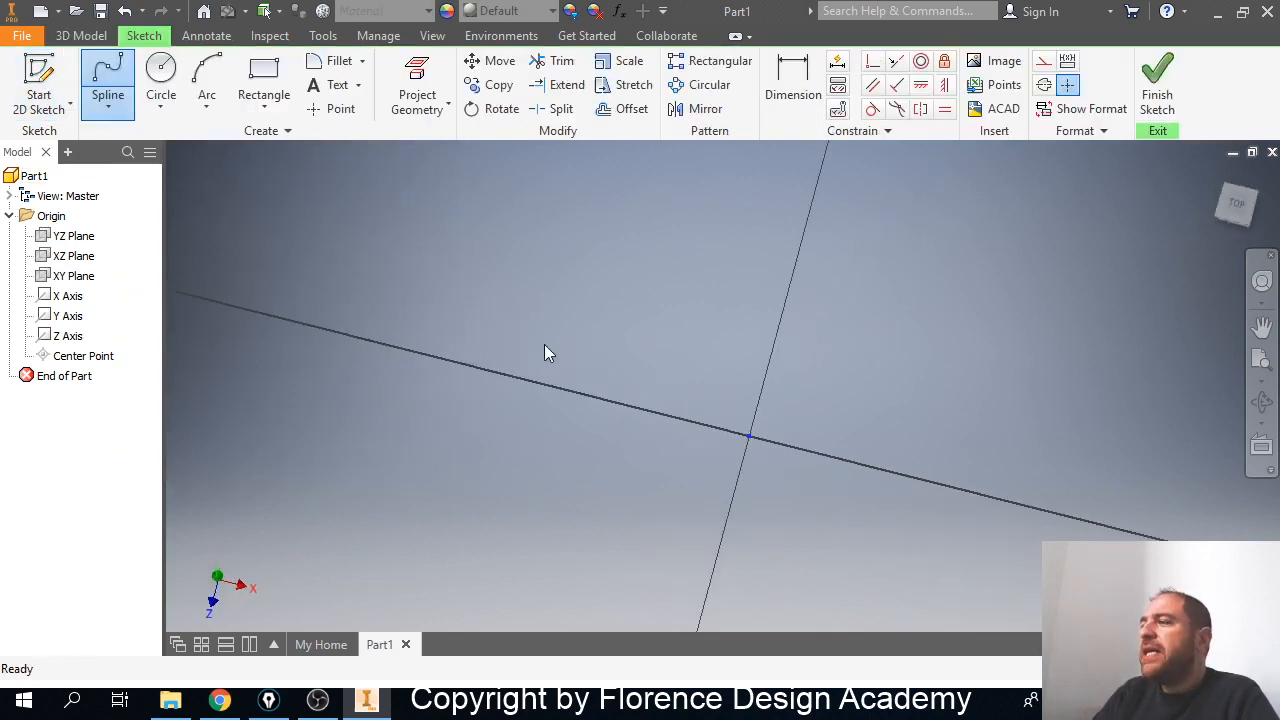
Draw a circle about 7 in in diameter centred on the sketch origin.
{"action": "left_click", "coordinate": [160, 82]}
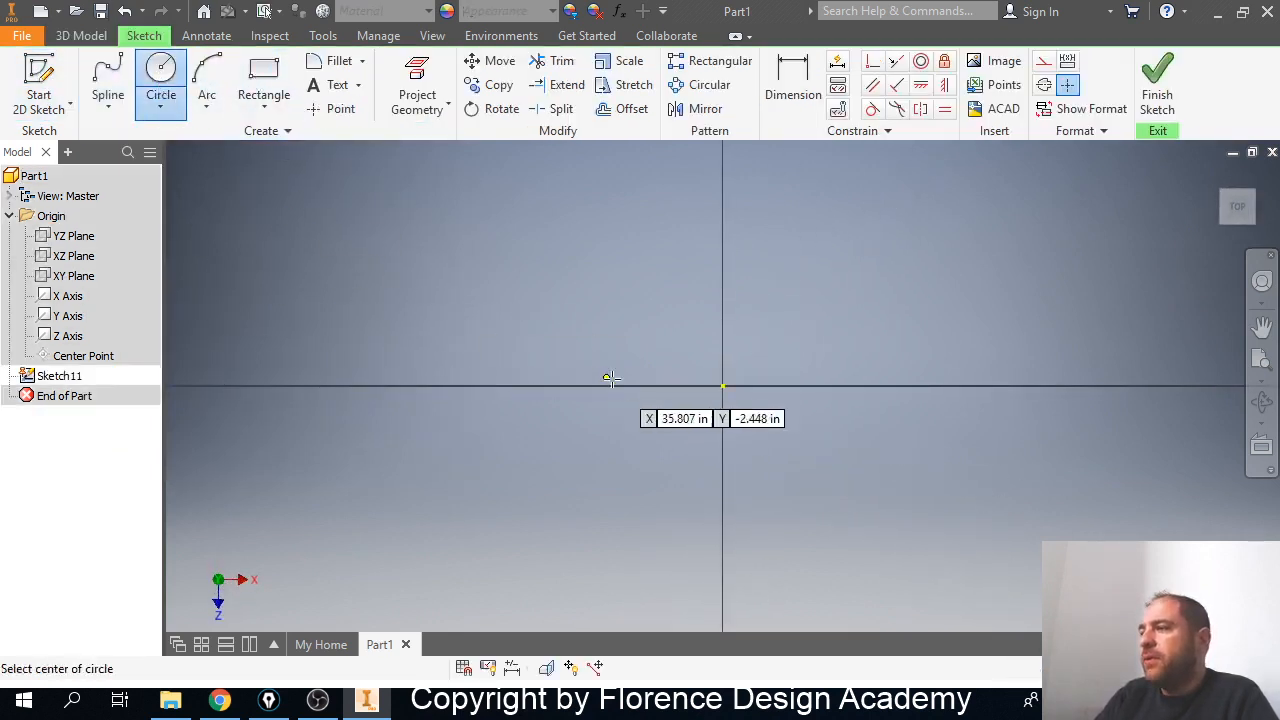
{"action": "left_click", "coordinate": [722, 386]}
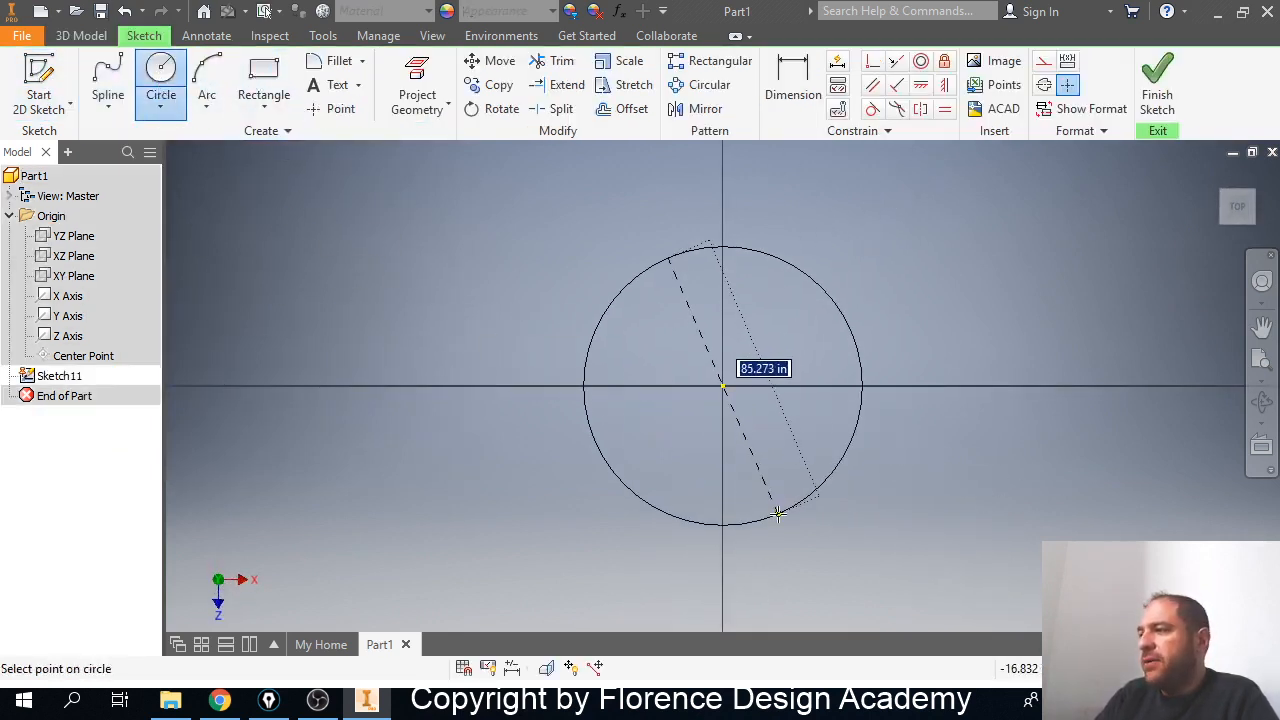
{"action": "scroll", "coordinate": [766, 426], "scroll_direction": "up", "scroll_amount": 3}
{"action": "scroll", "coordinate": [766, 426], "scroll_direction": "down", "scroll_amount": 10}
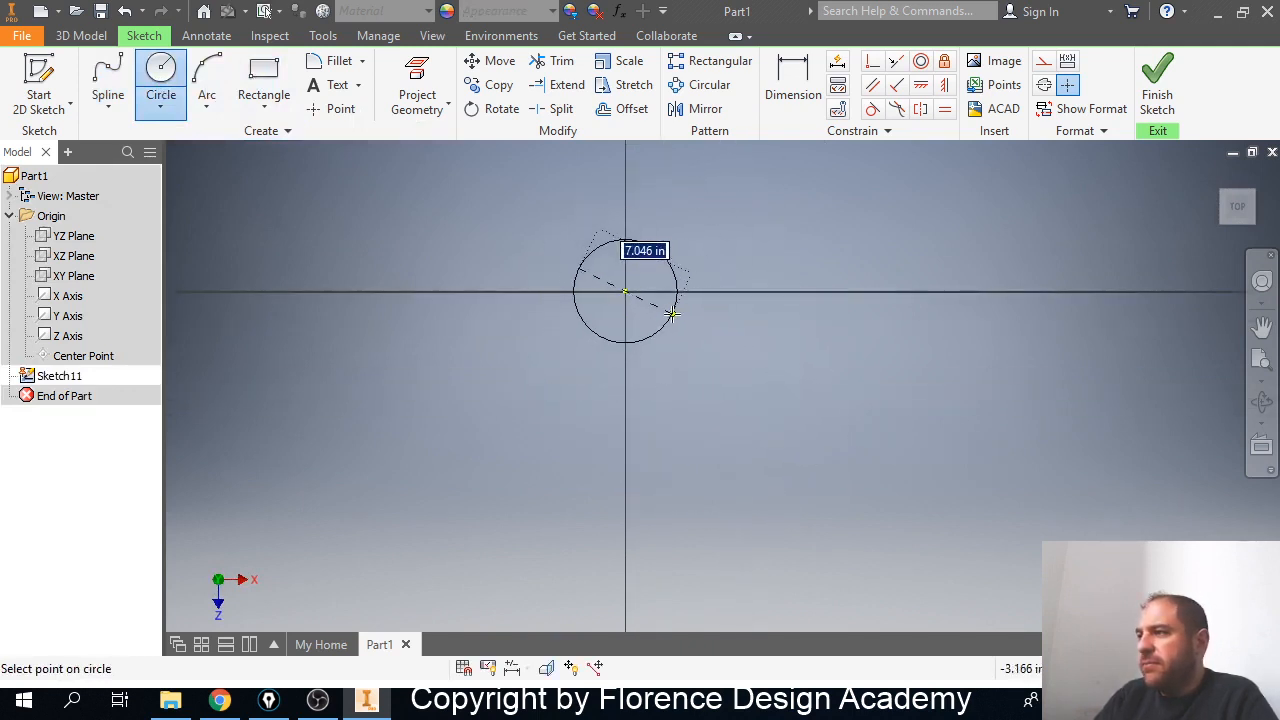
{"action": "left_click", "coordinate": [669, 314]}
{"action": "middle_click_drag", "start_coordinate": [706, 440], "coordinate": [690, 546]}
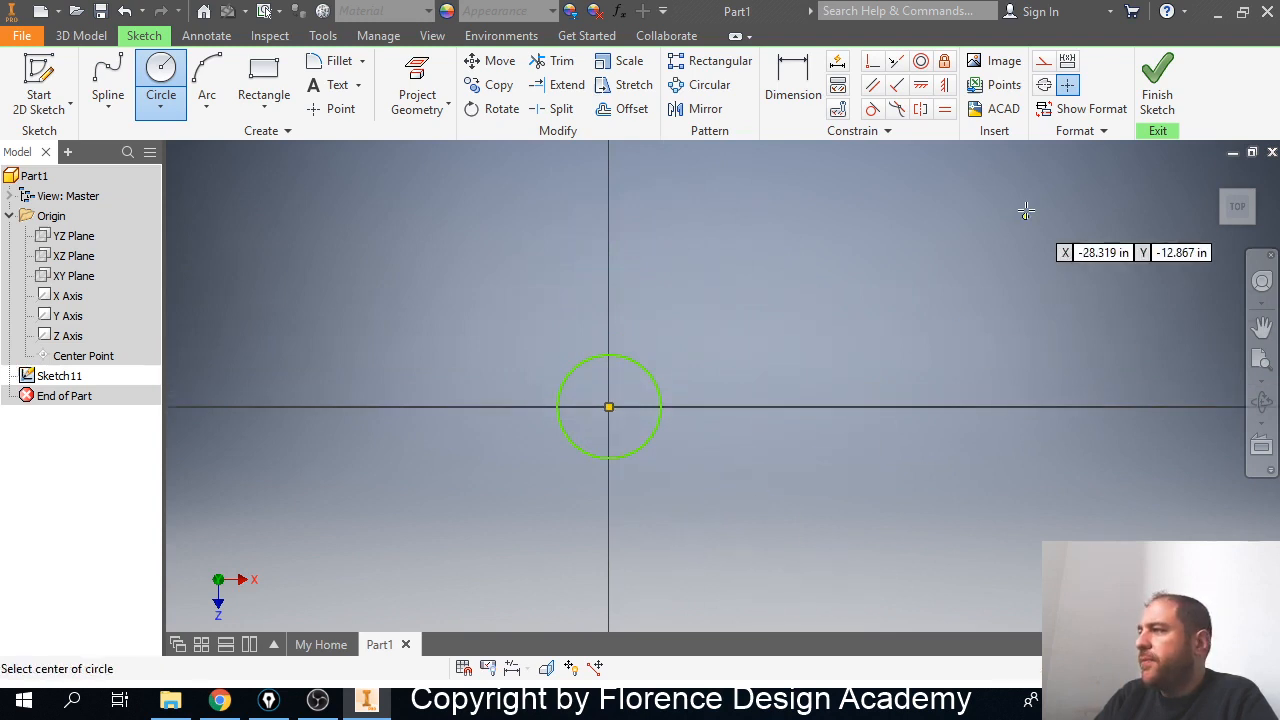
Finish the circle sketch and set up a solid extrusion of its profile over a distance of 23.750 in.
{"action": "left_click", "coordinate": [1143, 97]}
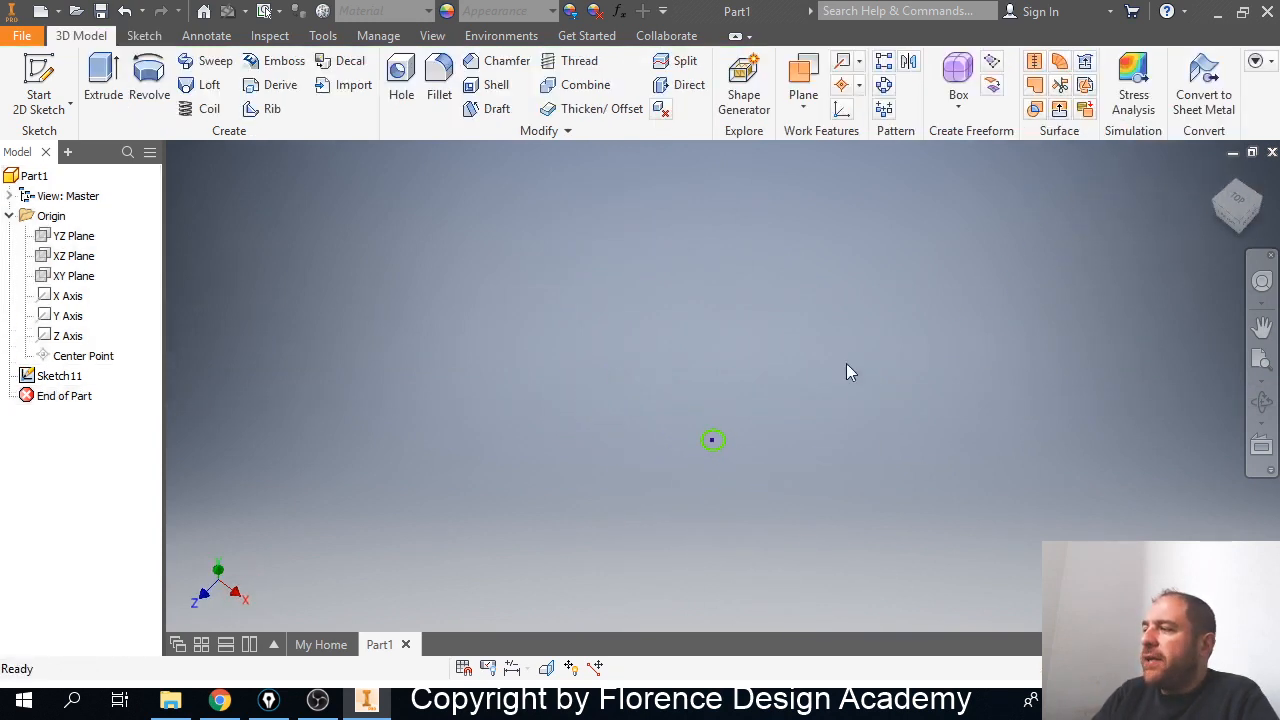
{"action": "scroll", "coordinate": [740, 432], "scroll_direction": "down", "scroll_amount": 8}
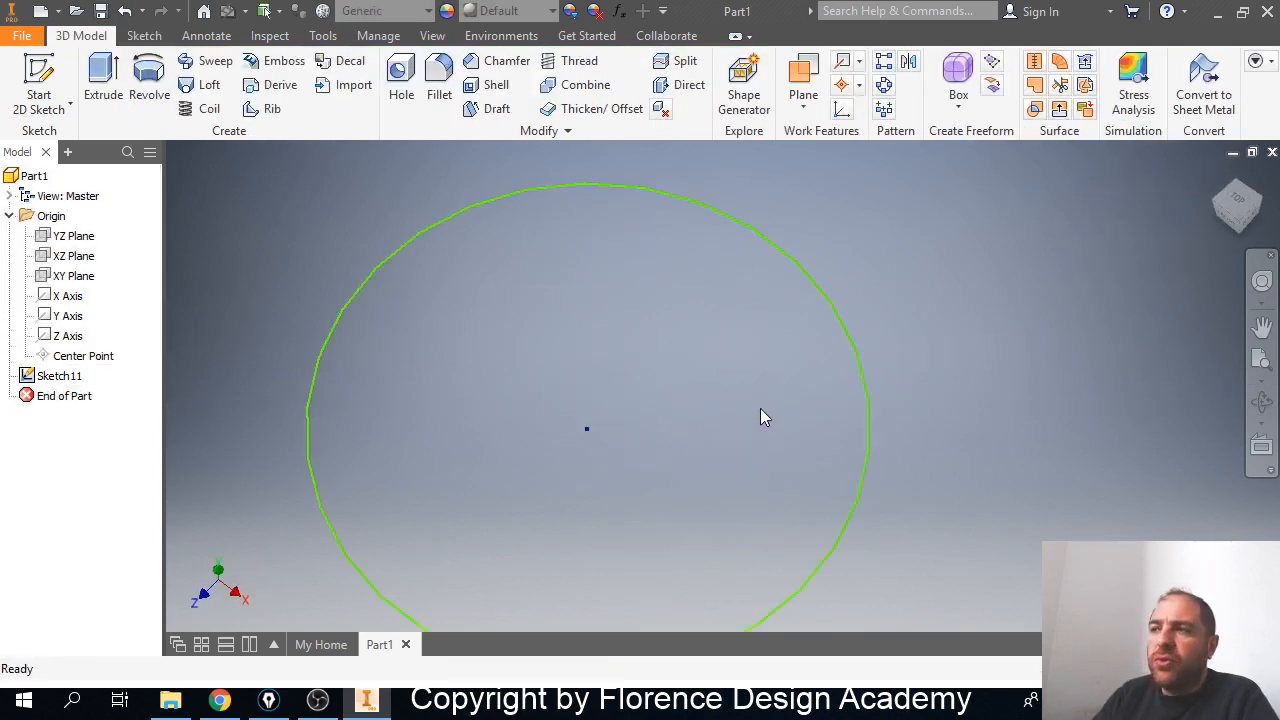
{"action": "left_click", "coordinate": [100, 90]}
{"action": "scroll", "coordinate": [631, 393], "scroll_direction": "up", "scroll_amount": 8}
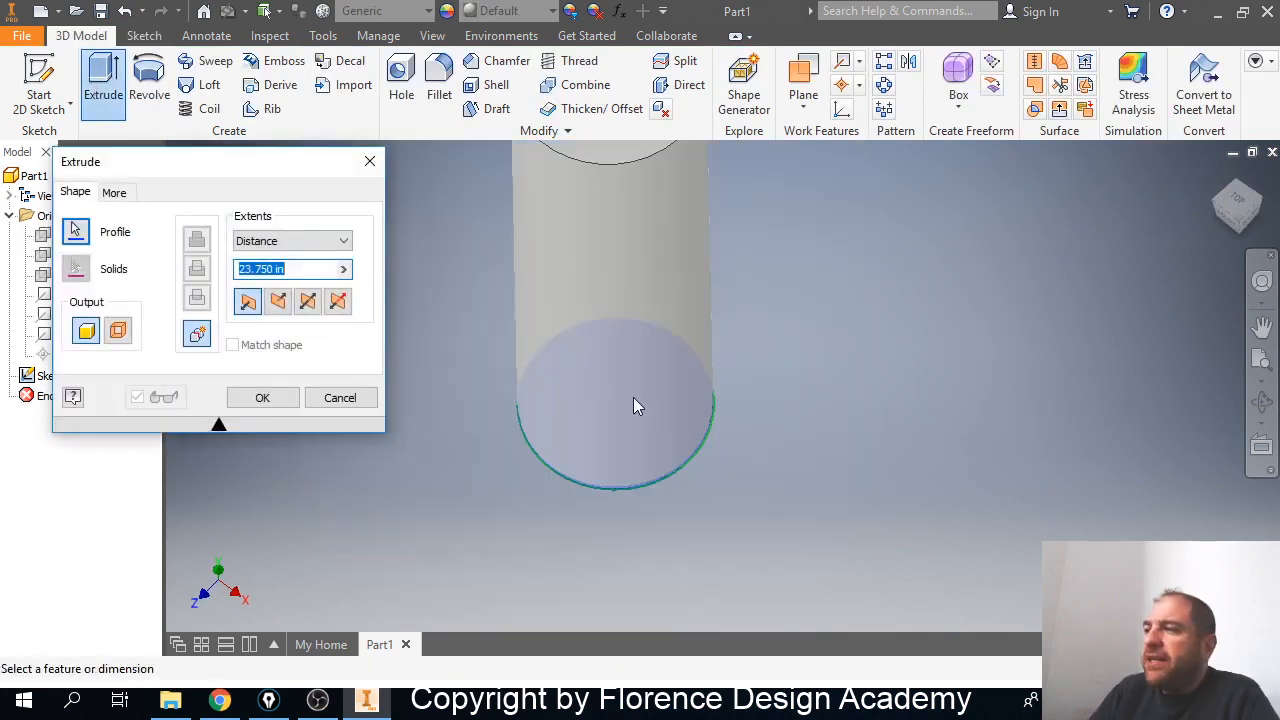
{"action": "scroll", "coordinate": [636, 360], "scroll_direction": "down", "scroll_amount": 2}
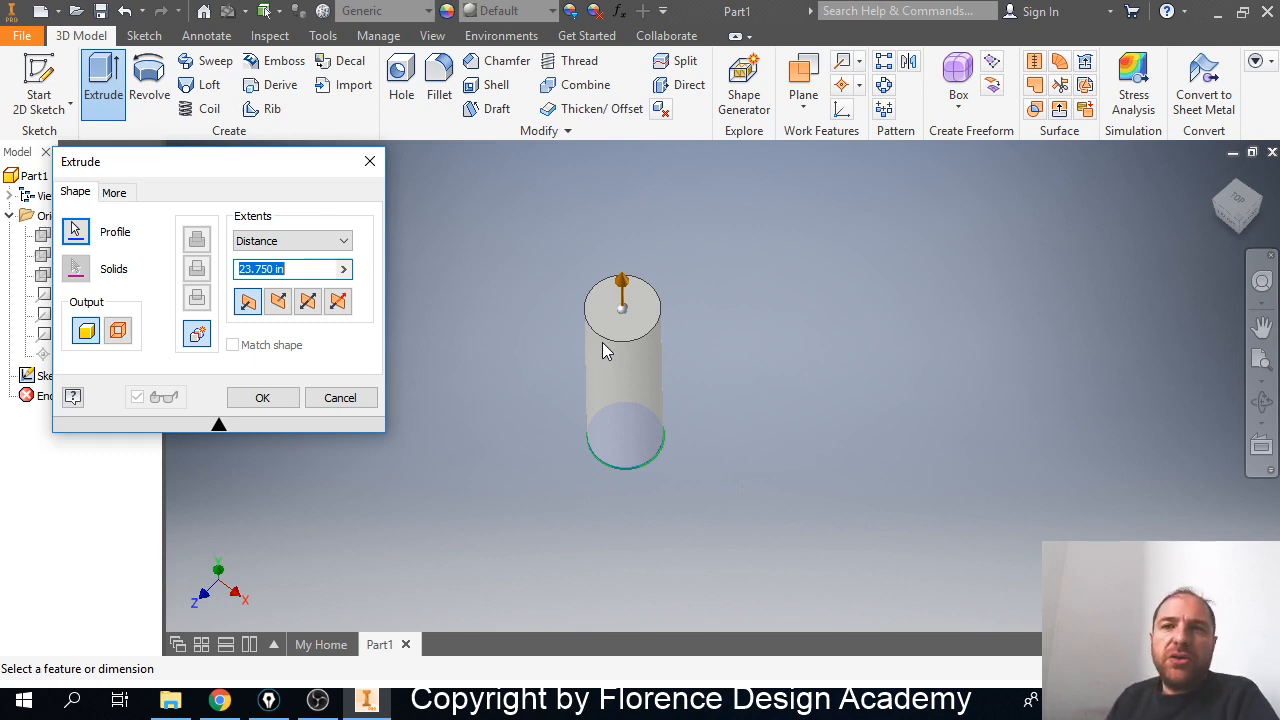
{"action": "left_click_drag", "start_coordinate": [171, 175], "coordinate": [212, 204]}
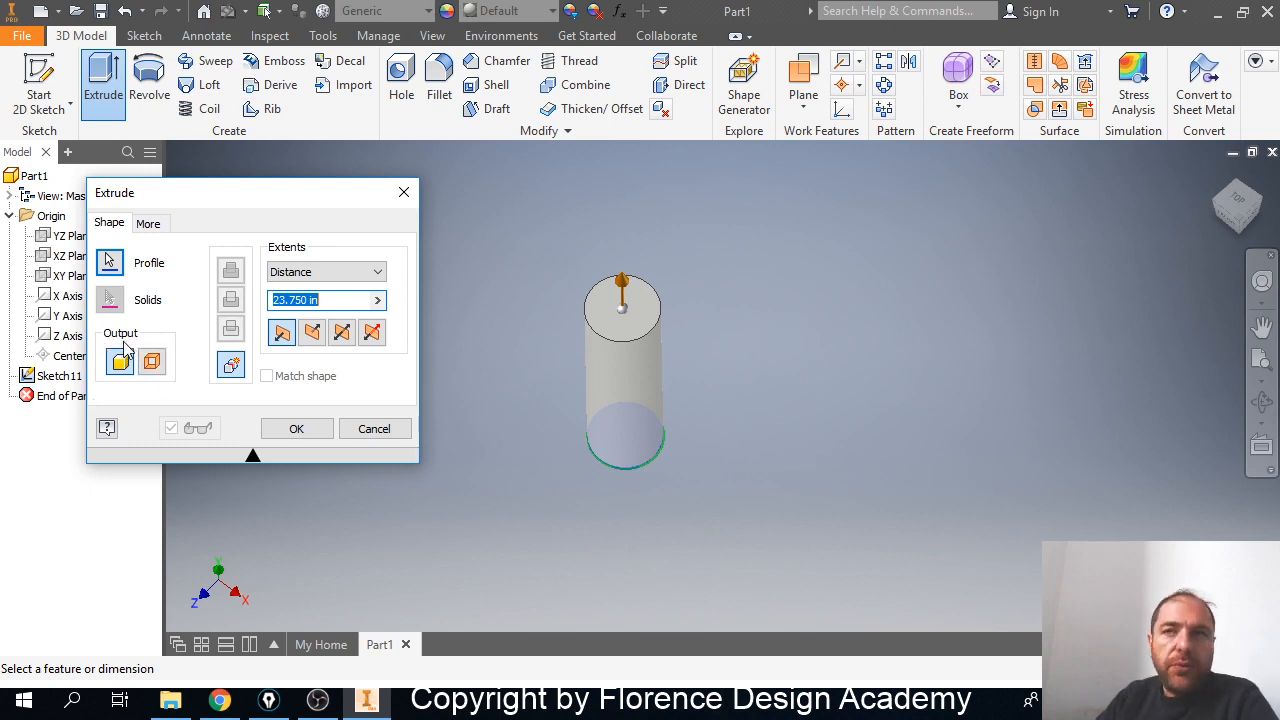
{"action": "key", "text": "ctrl+shift+3"}
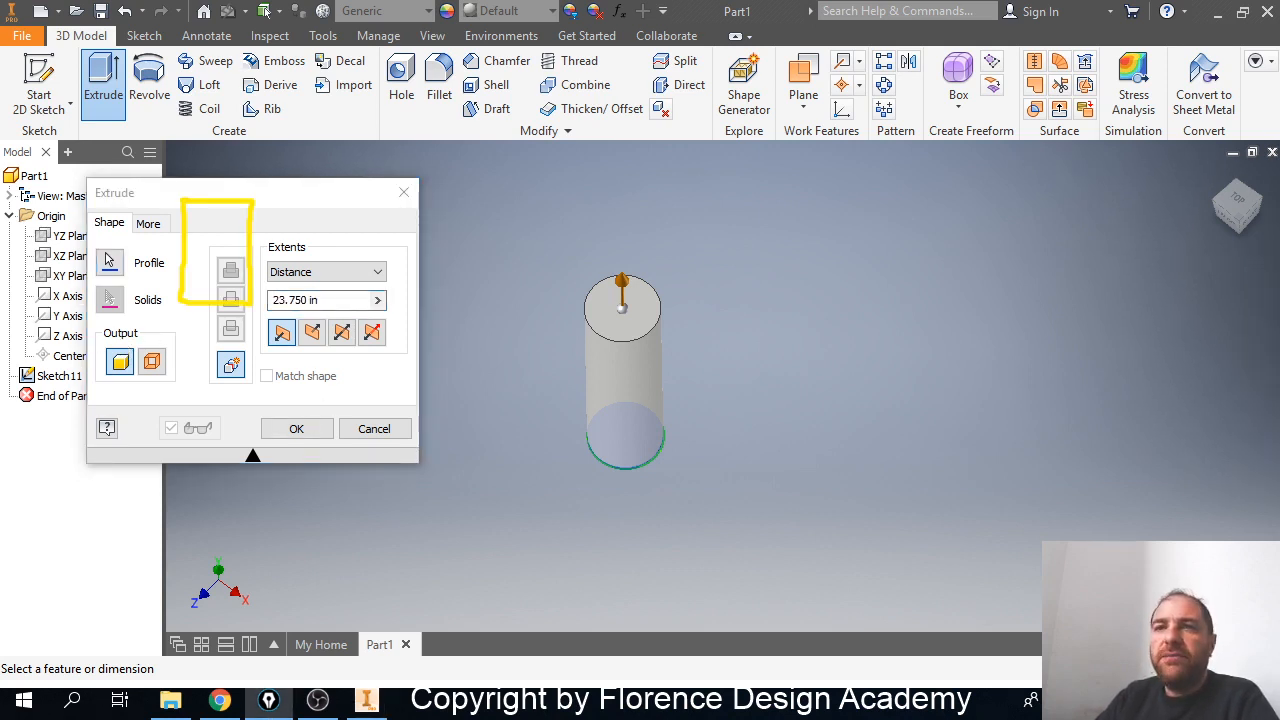
{"action": "key", "text": "ctrl+shift+7"}
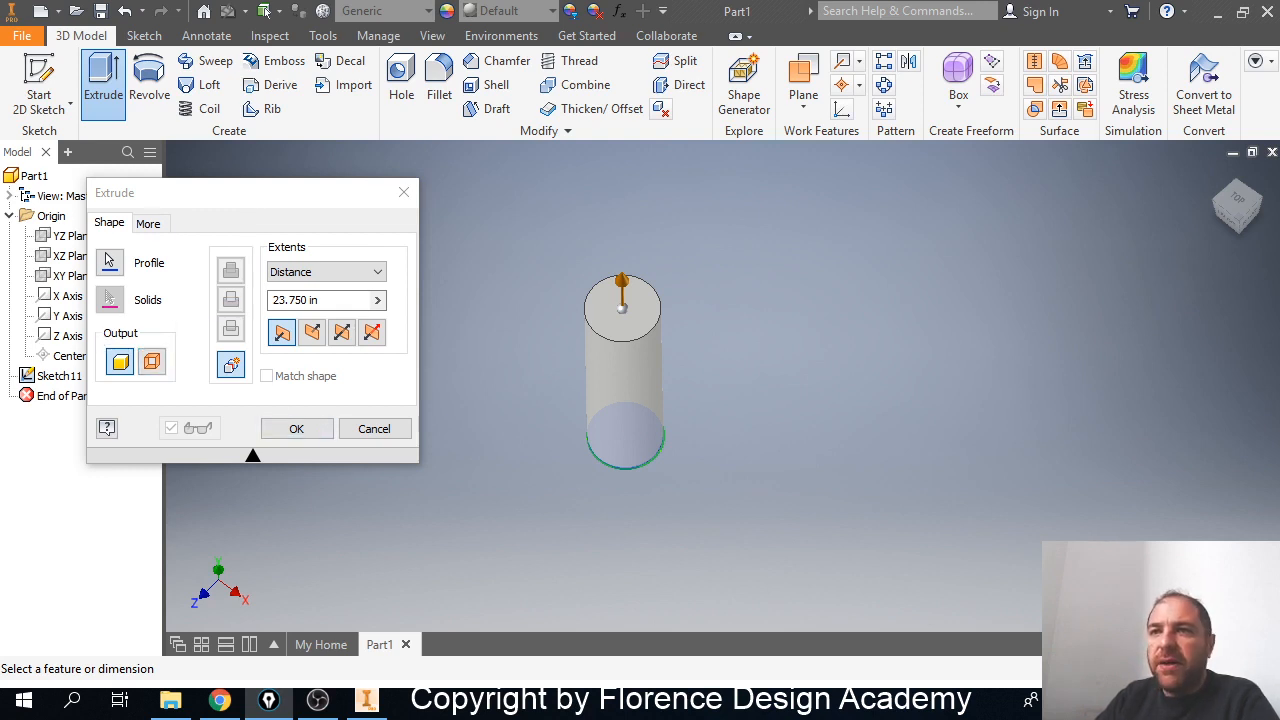
Extrude the circular profile 23.750 in with the output set to surface instead of solid.
{"action": "mouse_move", "coordinate": [88, 320]}
{"action": "left_mouse_down"}
{"action": "mouse_move", "coordinate": [89, 380]}
{"action": "mouse_move", "coordinate": [182, 390]}
{"action": "mouse_move", "coordinate": [178, 322]}
{"action": "mouse_move", "coordinate": [88, 322]}
{"action": "left_mouse_up"}
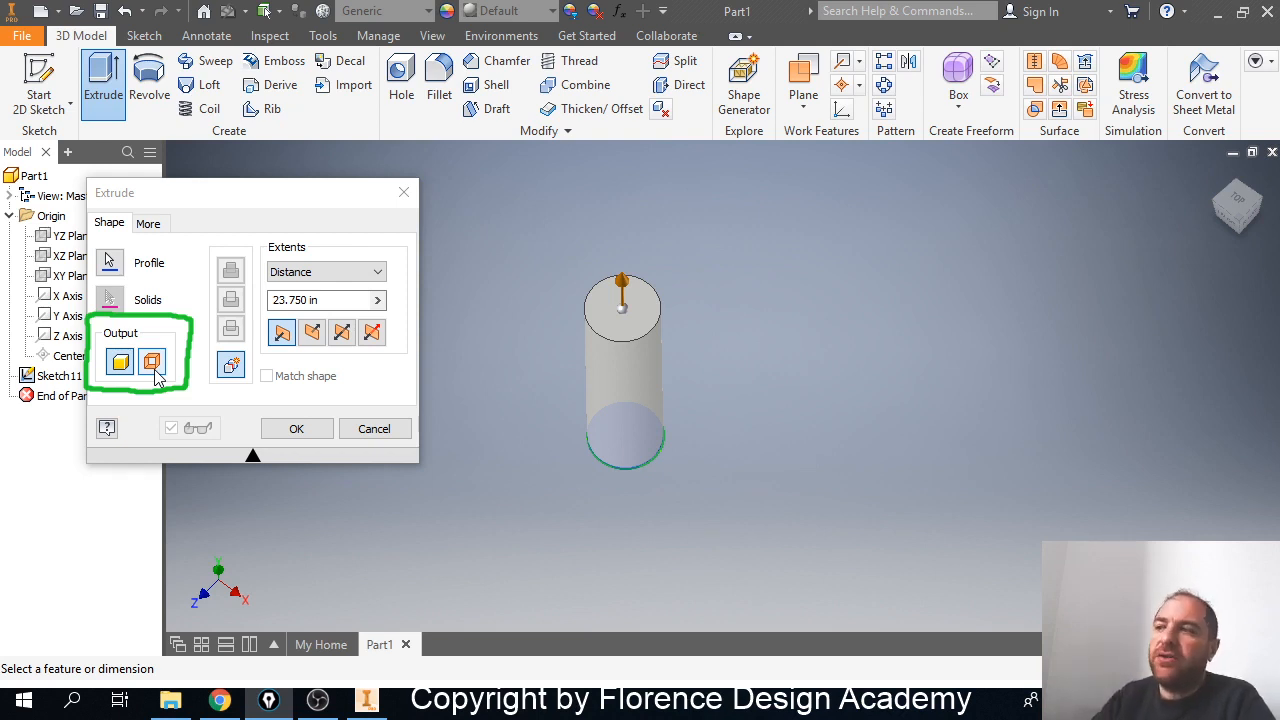
{"action": "left_click", "coordinate": [153, 364]}
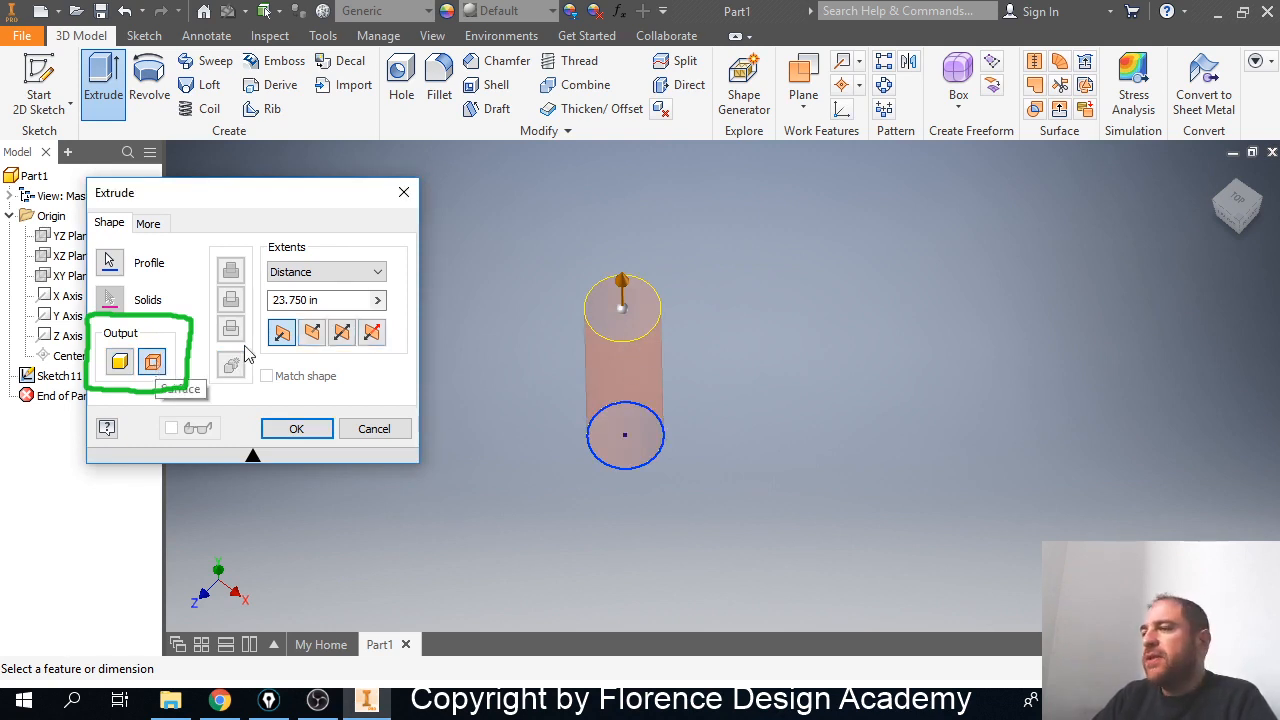
{"action": "key", "text": "ctrl+shift+7"}
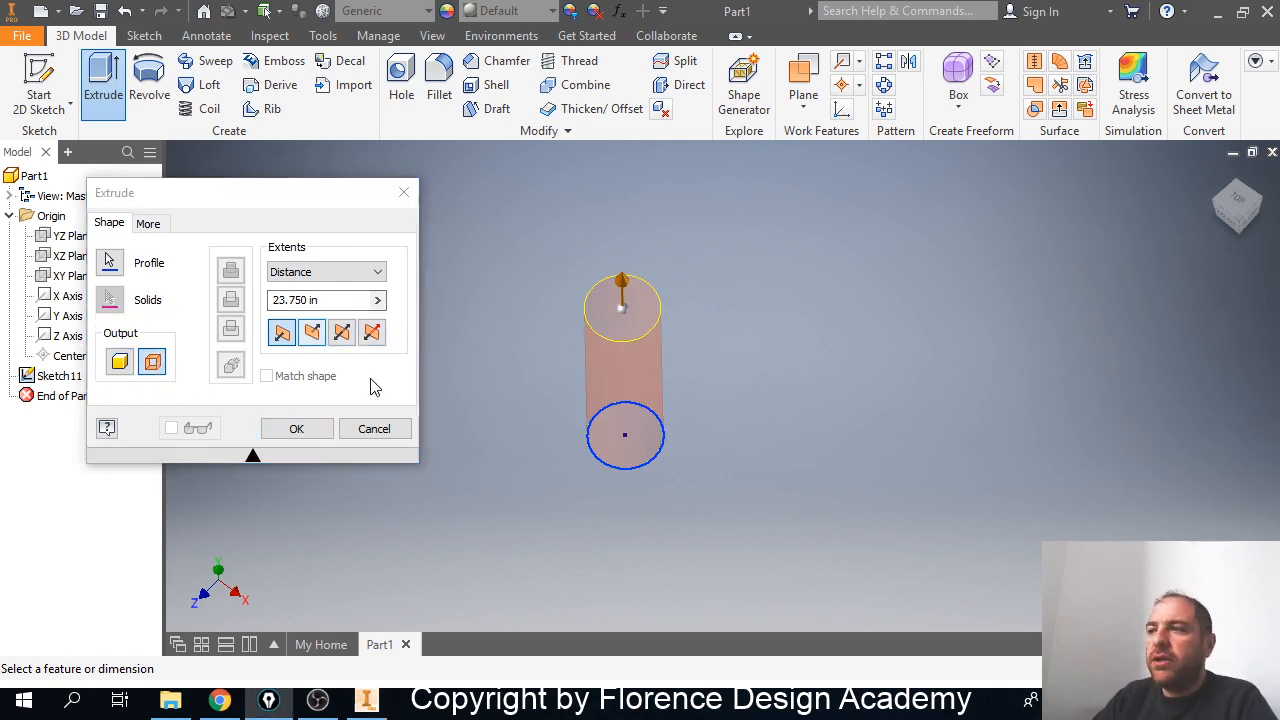
{"action": "left_click", "coordinate": [143, 368]}
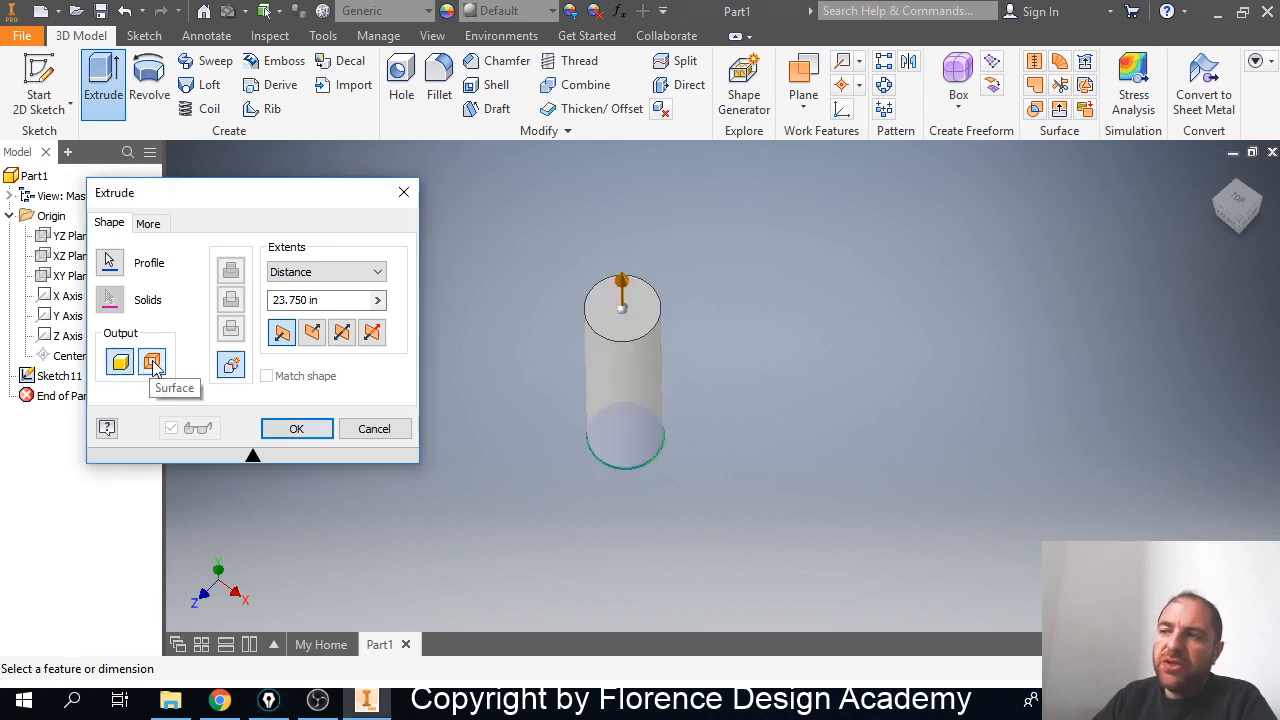
{"action": "left_click", "coordinate": [154, 365]}
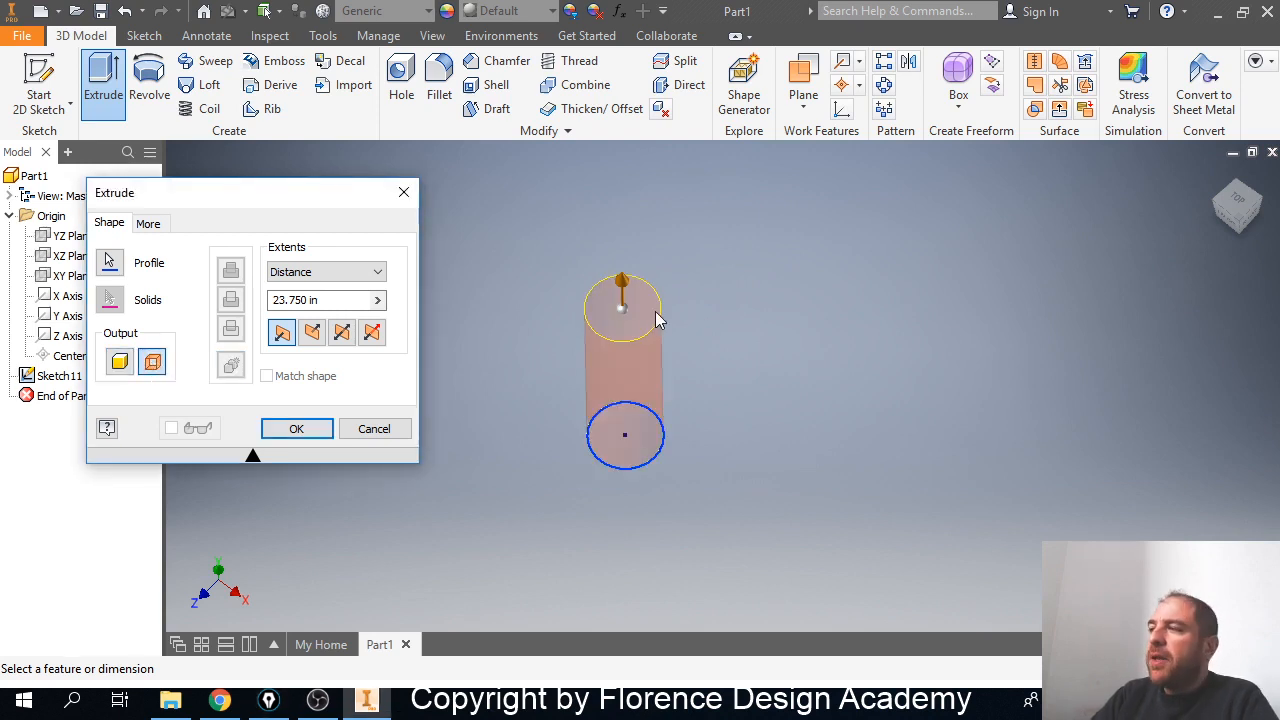
{"action": "middle_click_drag", "start_coordinate": [625, 338], "coordinate": [654, 349]}
{"action": "scroll", "coordinate": [626, 342], "scroll_direction": "up", "scroll_amount": 2}
{"action": "scroll", "coordinate": [626, 338], "scroll_direction": "down", "scroll_amount": 2}
{"action": "scroll", "coordinate": [626, 345], "scroll_direction": "down", "scroll_amount": 3}
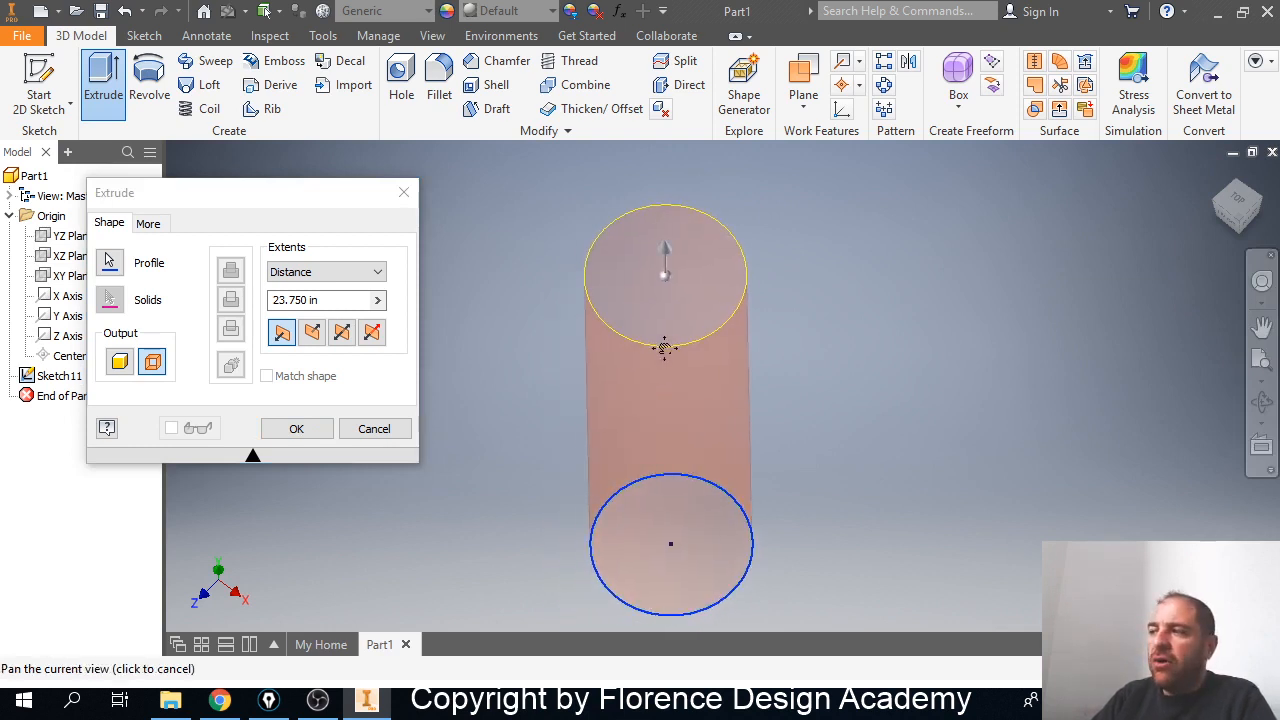
{"action": "key", "text": "alt"}
{"action": "middle_click_drag", "start_coordinate": [621, 391], "coordinate": [745, 388], "text": "shift"}
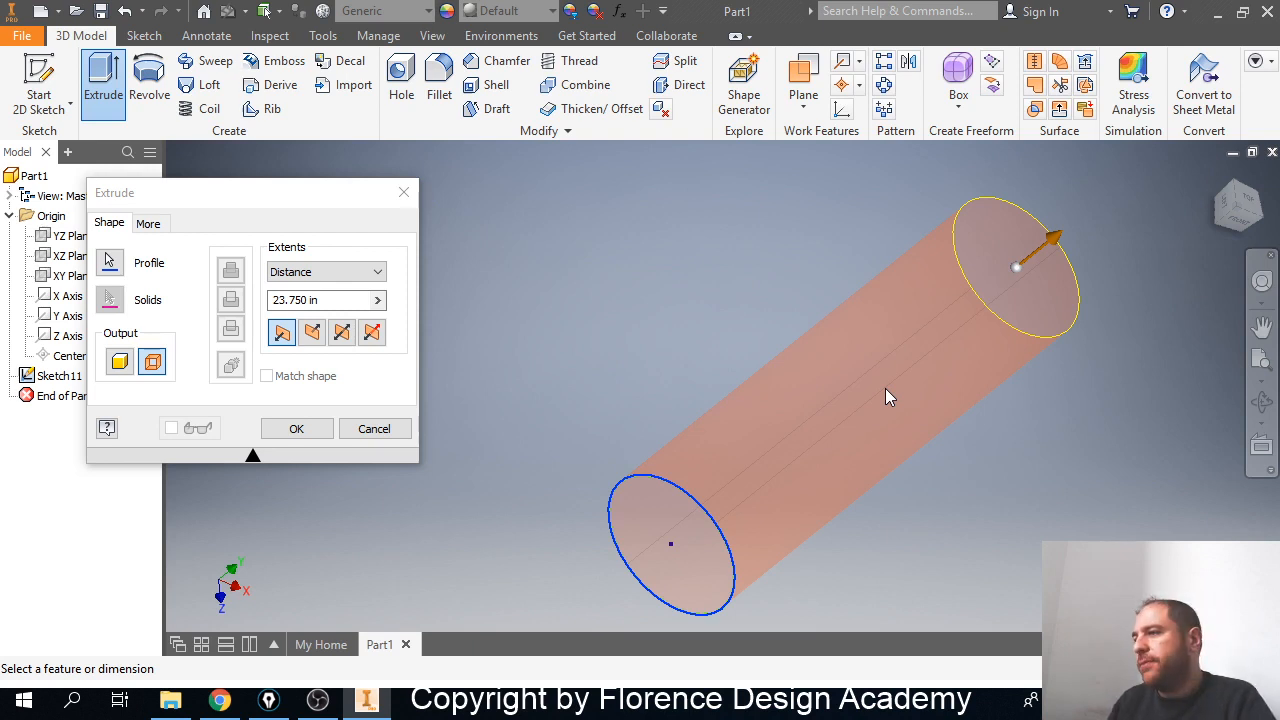
{"action": "left_click", "coordinate": [298, 429]}
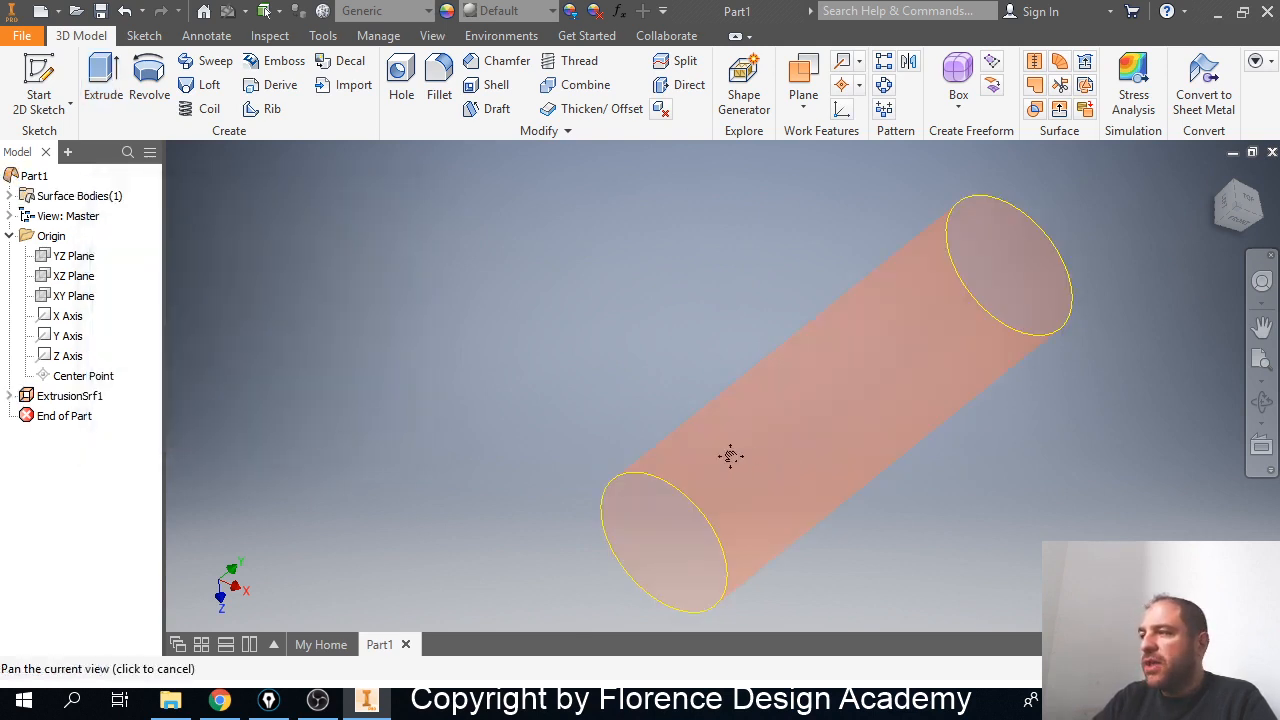
{"action": "middle_click_drag", "start_coordinate": [729, 451], "coordinate": [544, 457]}
{"action": "middle_click_drag", "start_coordinate": [782, 361], "coordinate": [856, 237], "text": "shift"}
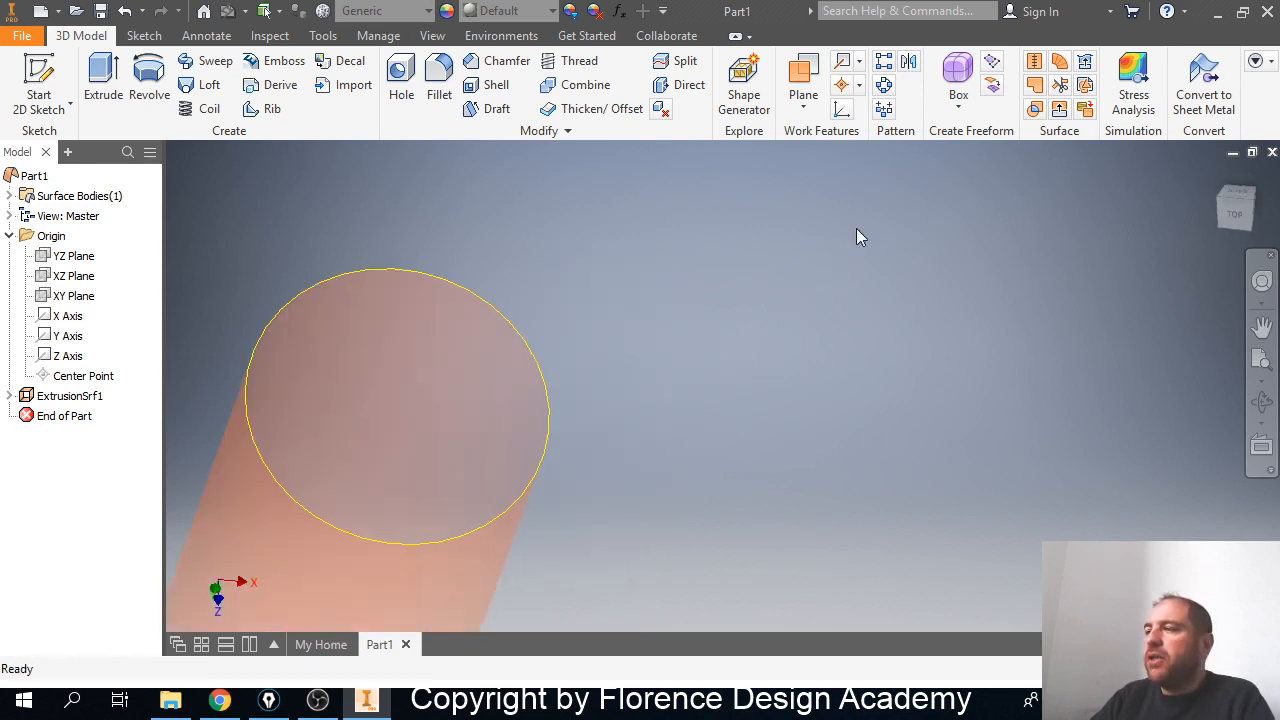
{"action": "left_click", "coordinate": [155, 84]}
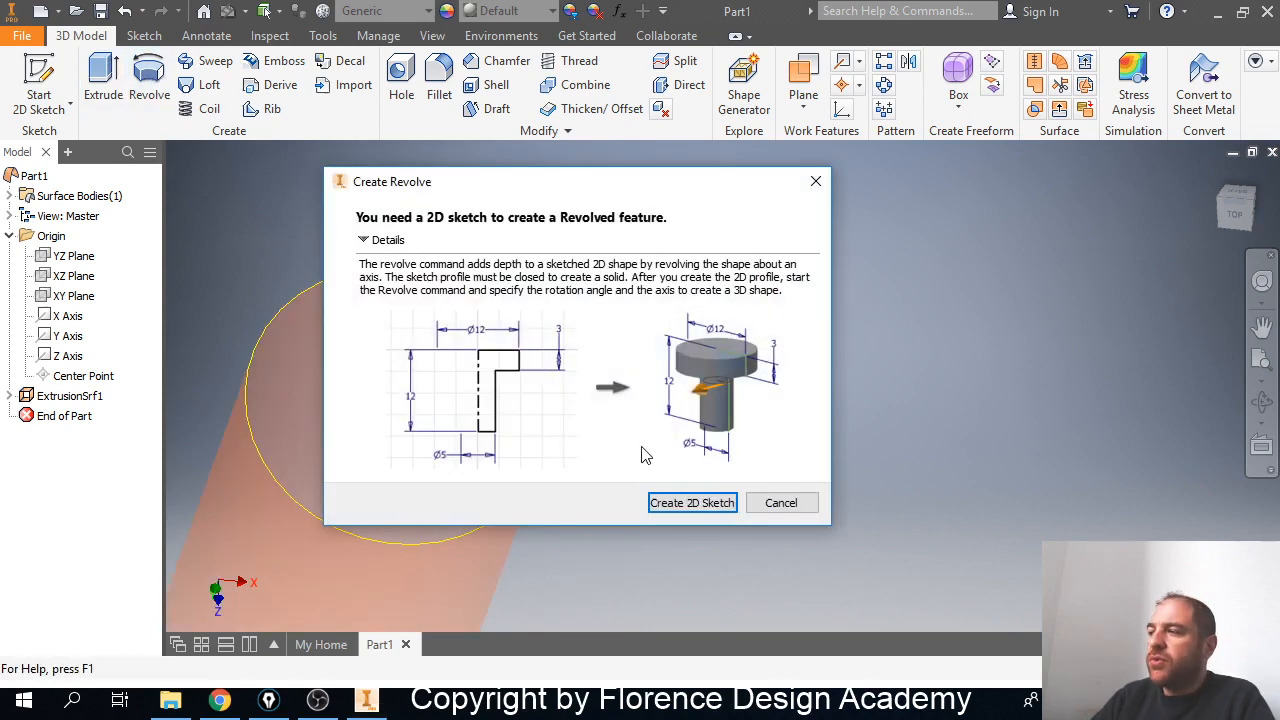
{"action": "left_click", "coordinate": [660, 502]}
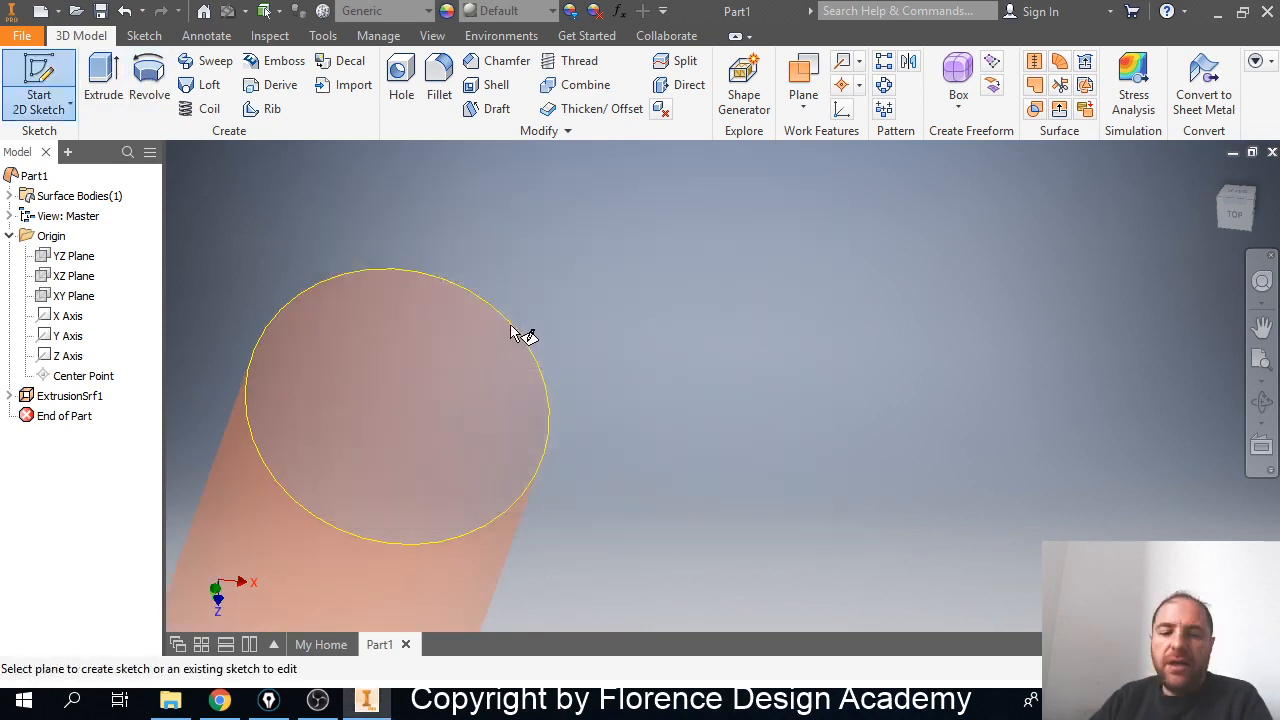
{"action": "left_click", "coordinate": [409, 301]}
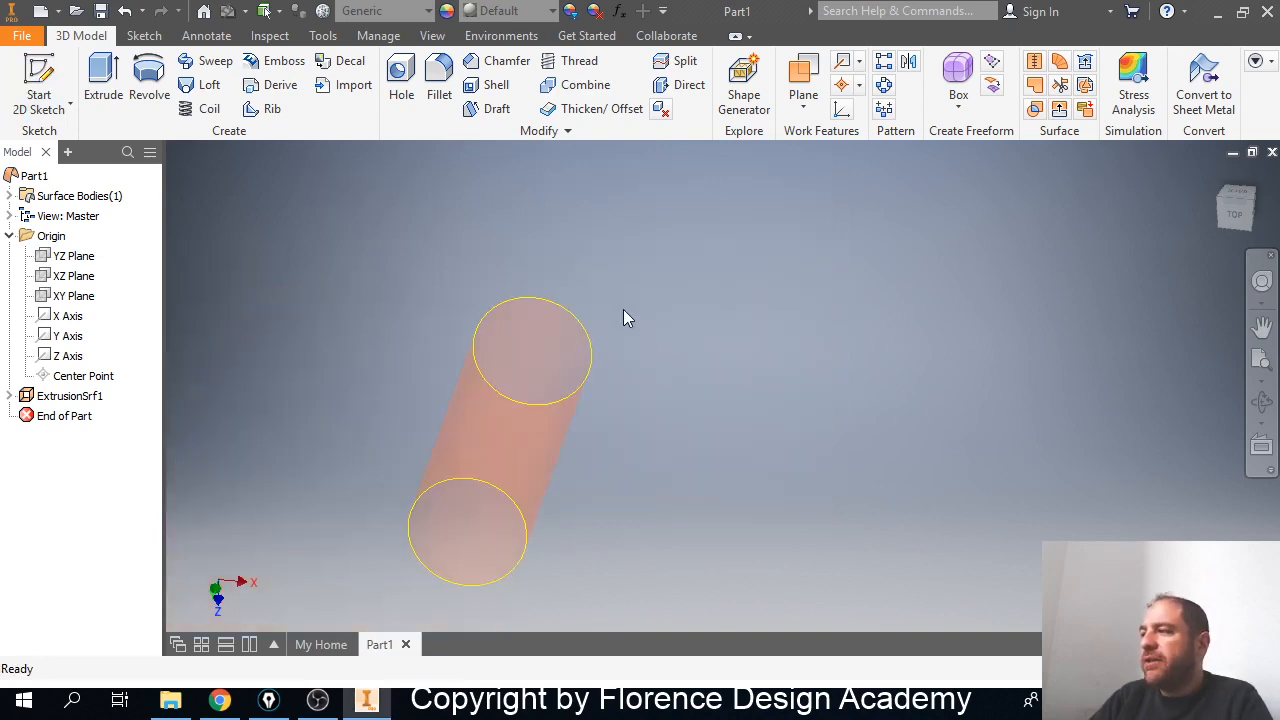
Delete the extruded cylindrical surface from the part.
{"action": "left_click", "coordinate": [86, 400]}
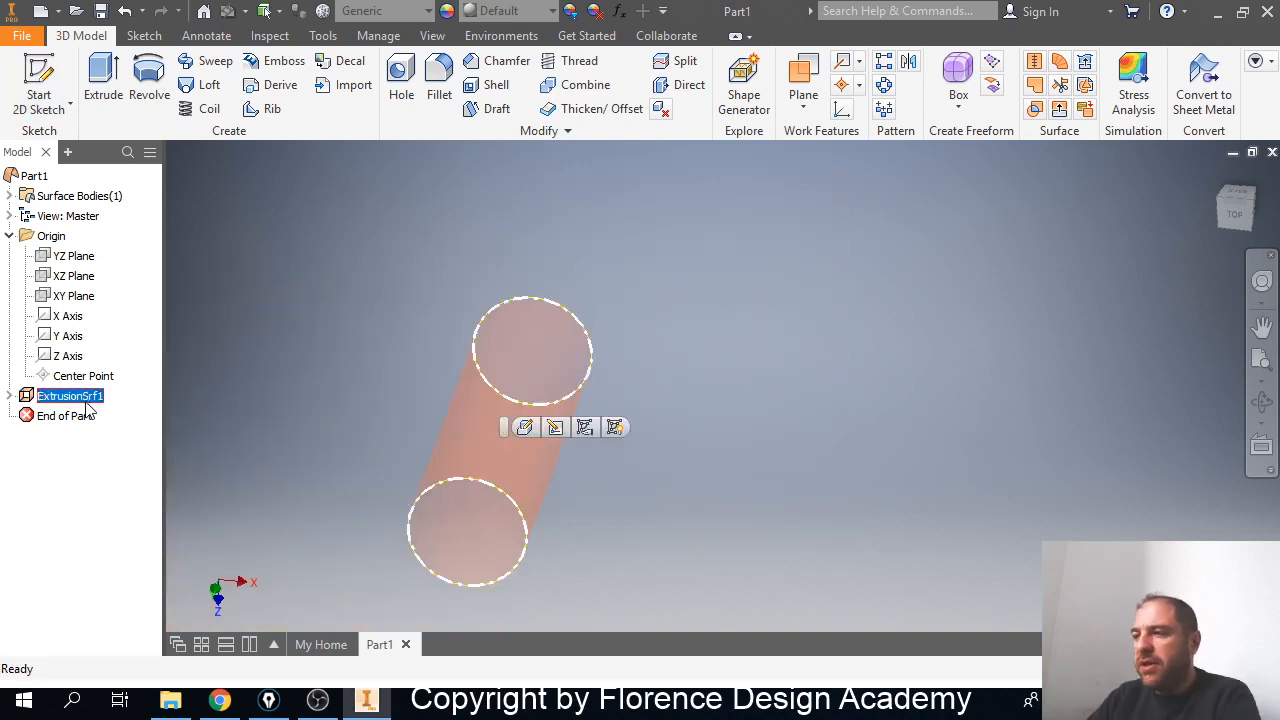
{"action": "key", "text": "Delete"}
{"action": "left_click", "coordinate": [219, 262]}
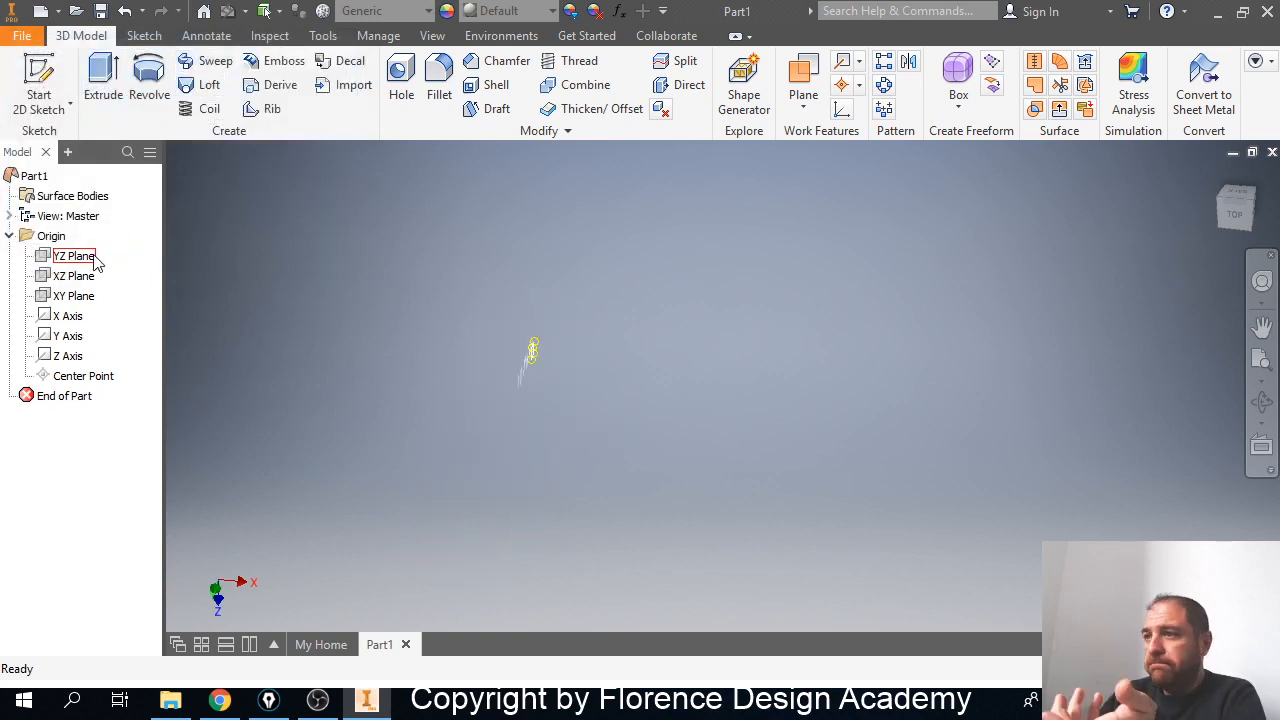
Sketch a horizontal ellipse centred on the origin on the XZ plane and finish the sketch.
{"action": "left_click", "coordinate": [74, 277]}
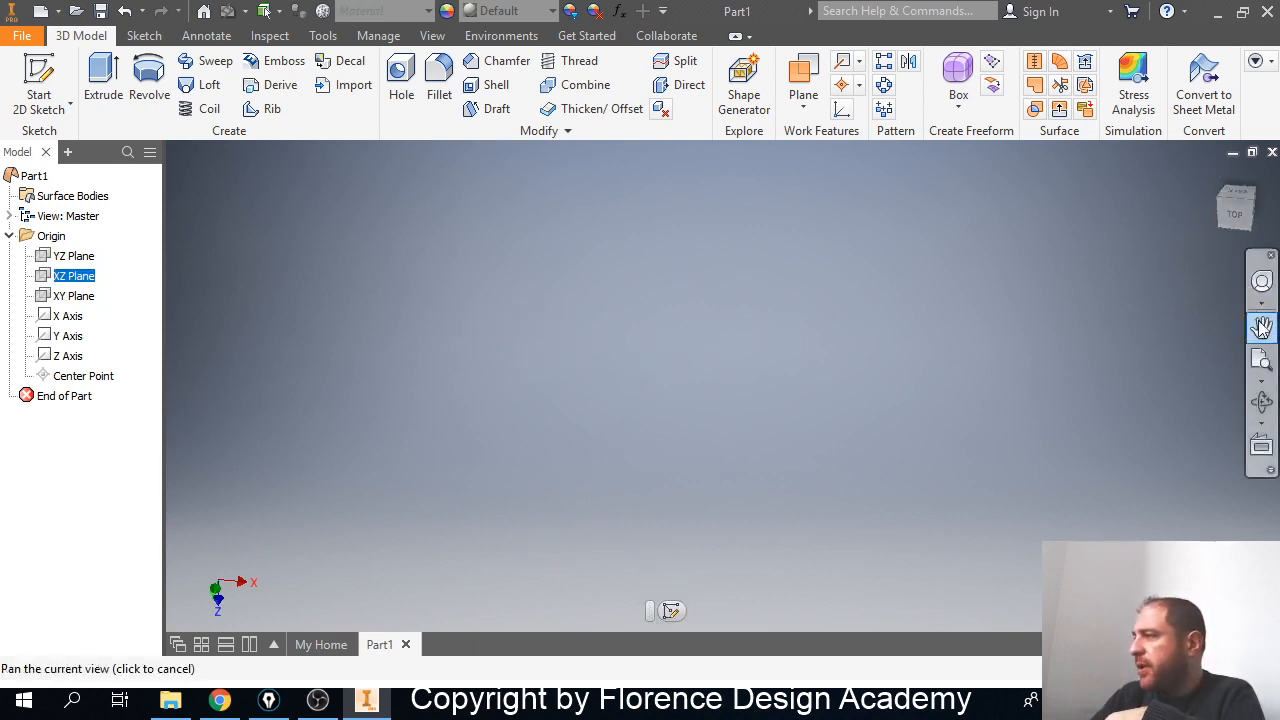
{"action": "middle_click", "coordinate": [901, 470]}
{"action": "middle_click", "coordinate": [901, 470]}
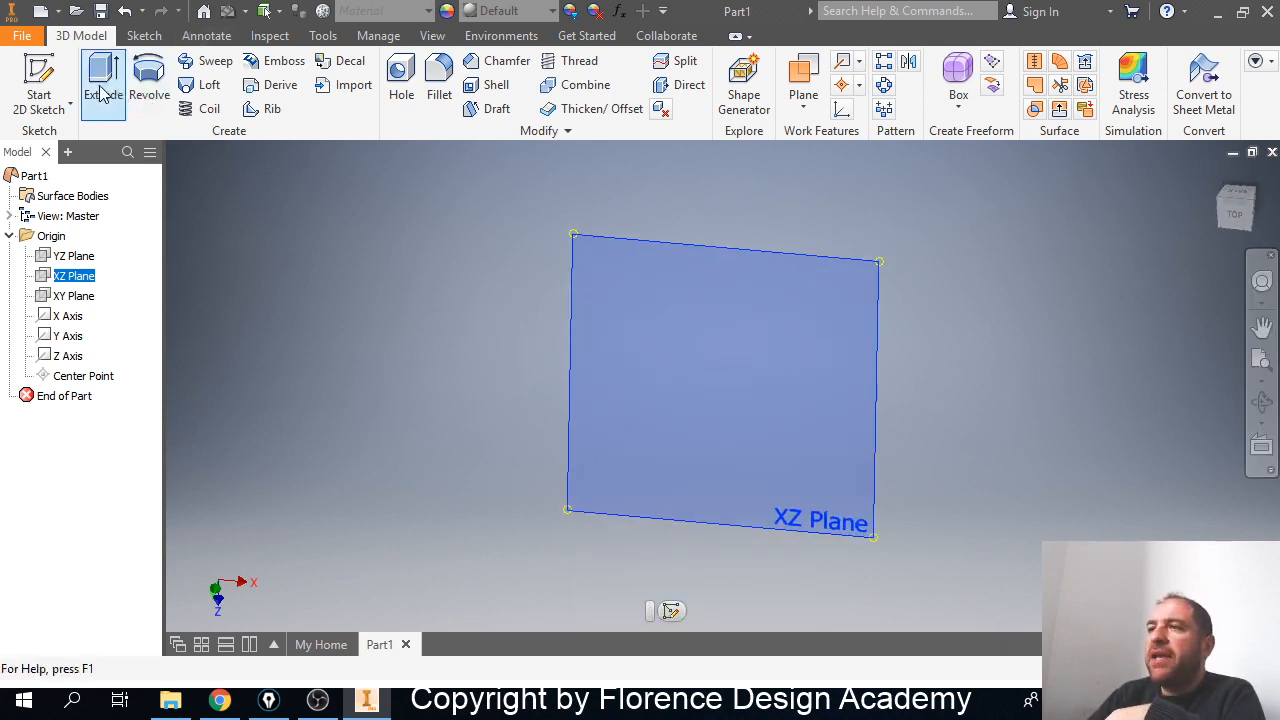
{"action": "left_click", "coordinate": [40, 82]}
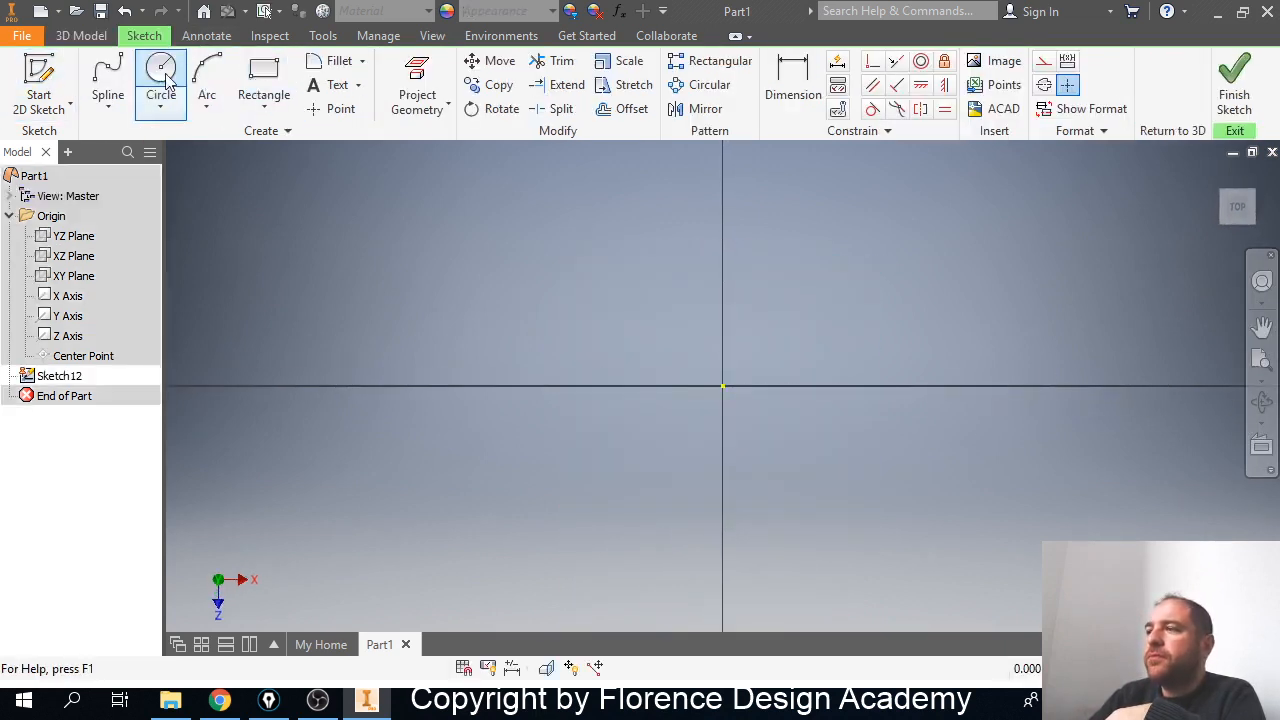
{"action": "left_click", "coordinate": [175, 108]}
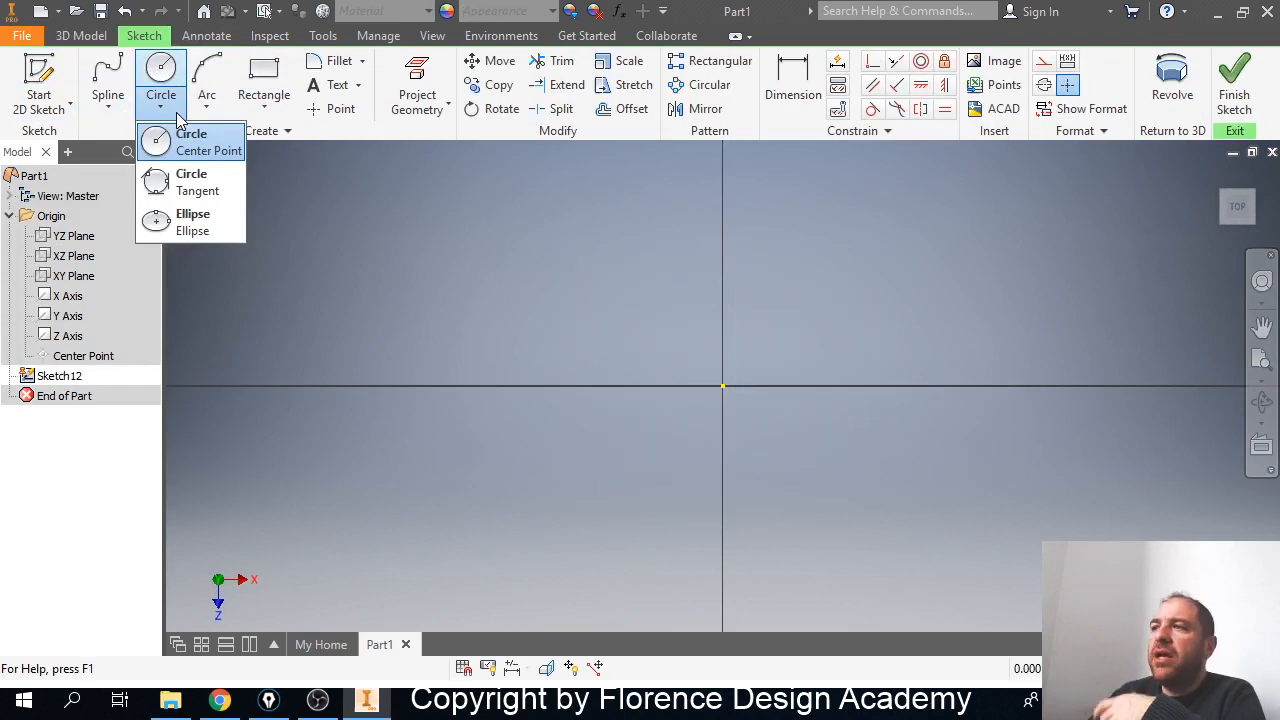
{"action": "left_click", "coordinate": [189, 217]}
{"action": "left_click", "coordinate": [723, 387]}
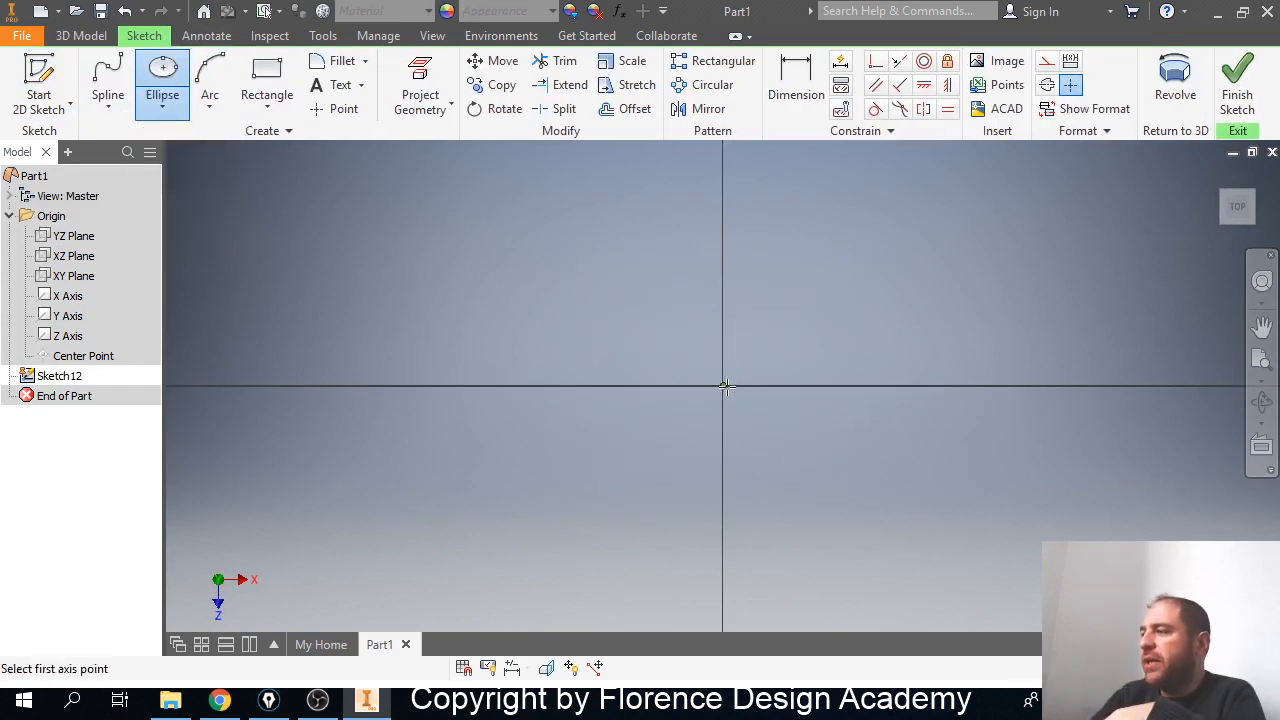
{"action": "left_click", "coordinate": [858, 387]}
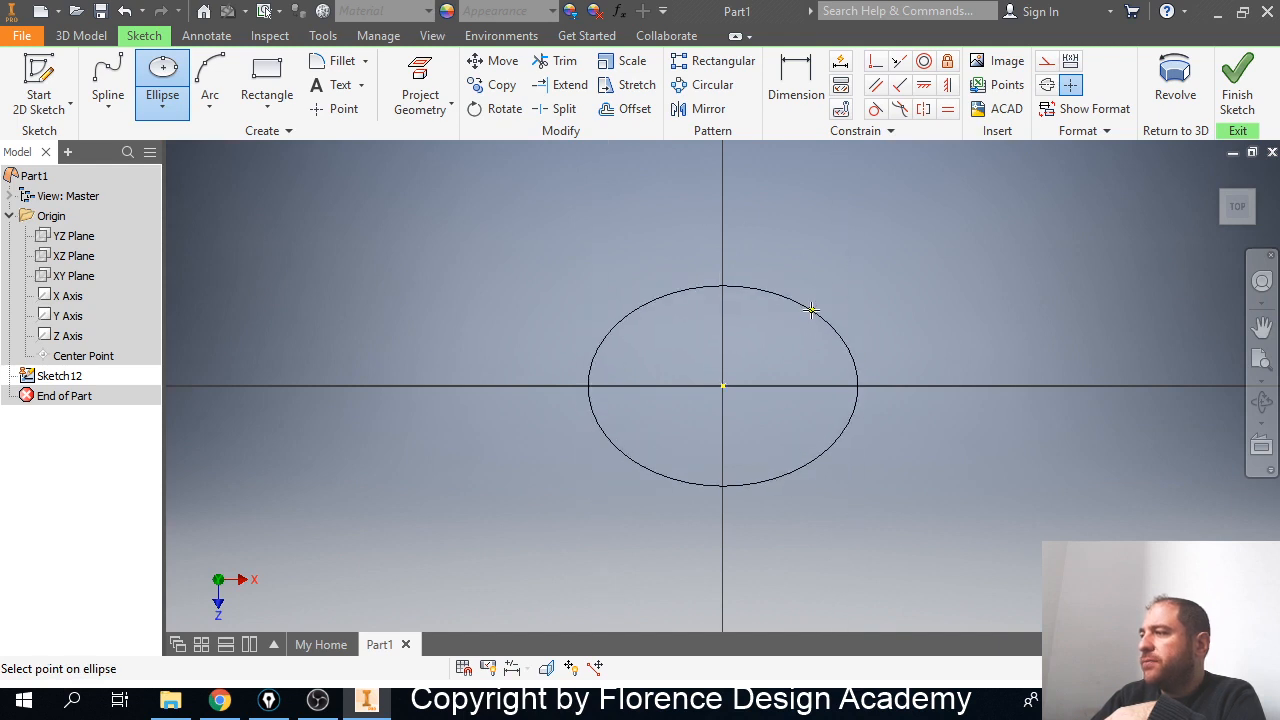
{"action": "left_click", "coordinate": [818, 314]}
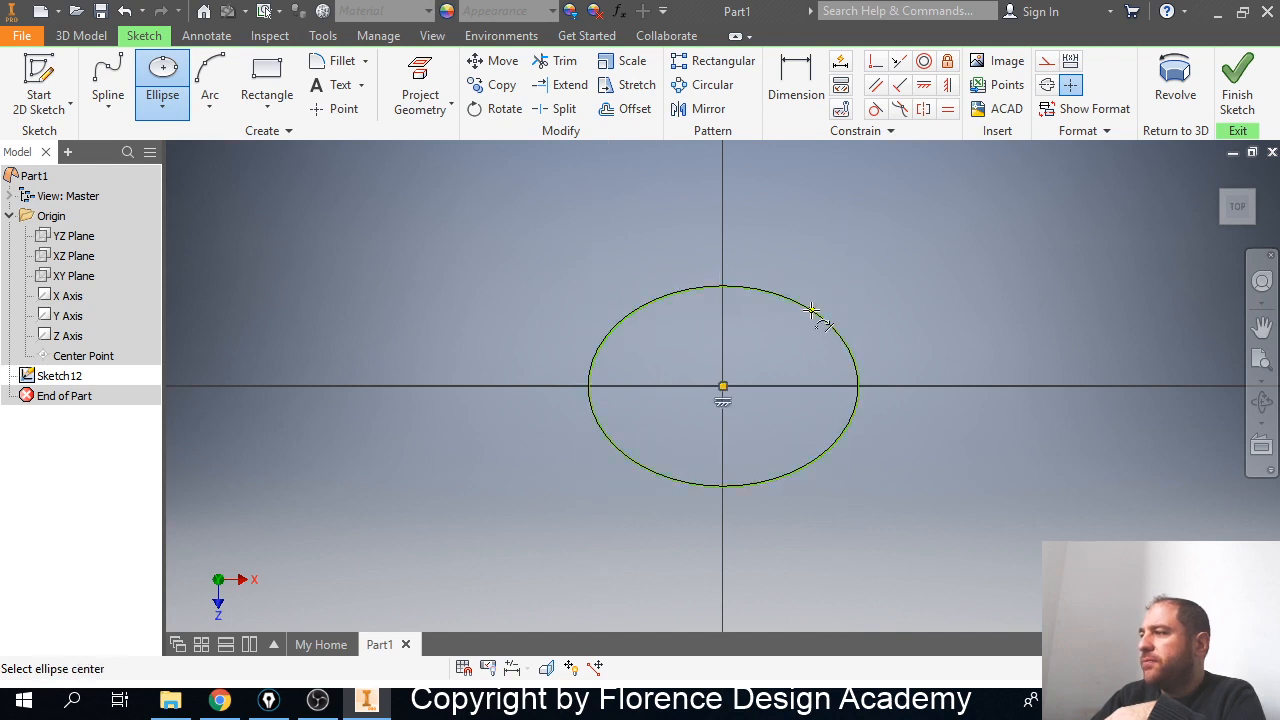
{"action": "left_click", "coordinate": [1236, 86]}
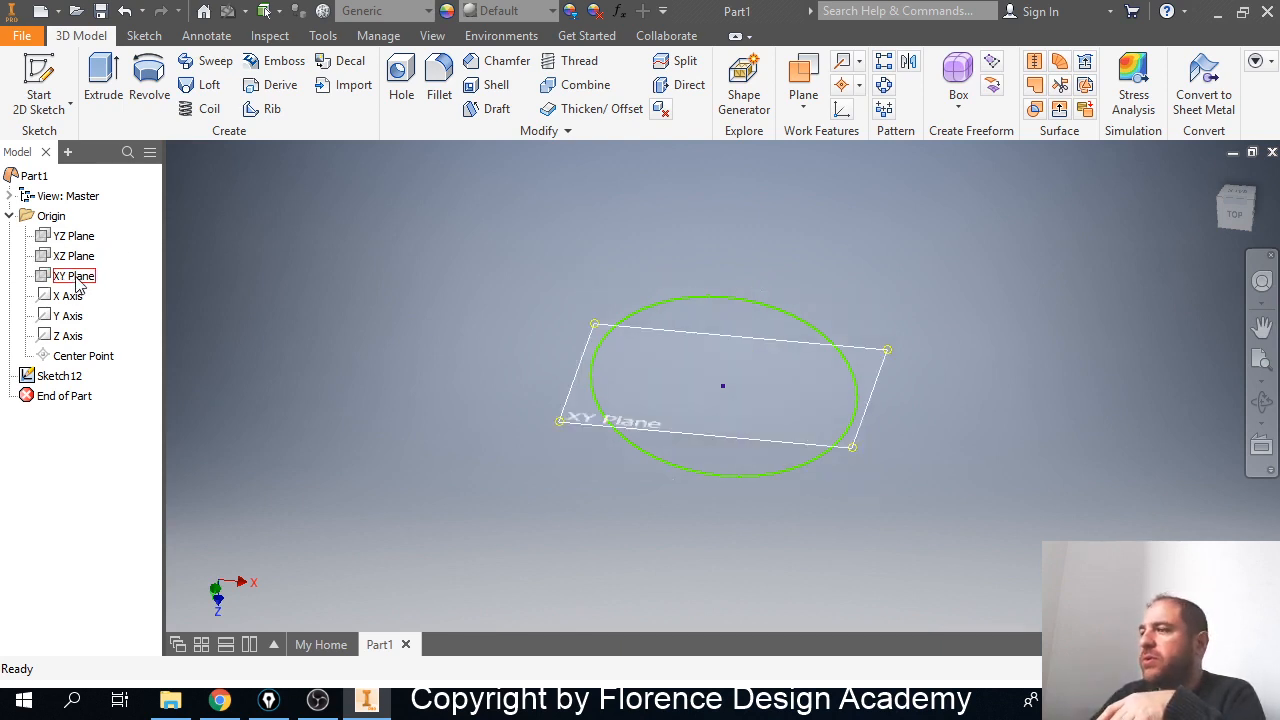
On the YZ plane, sketch a second ellipse centred on the horizontal axis, clear of the first one, and finish the sketch.
{"action": "left_click", "coordinate": [88, 241]}
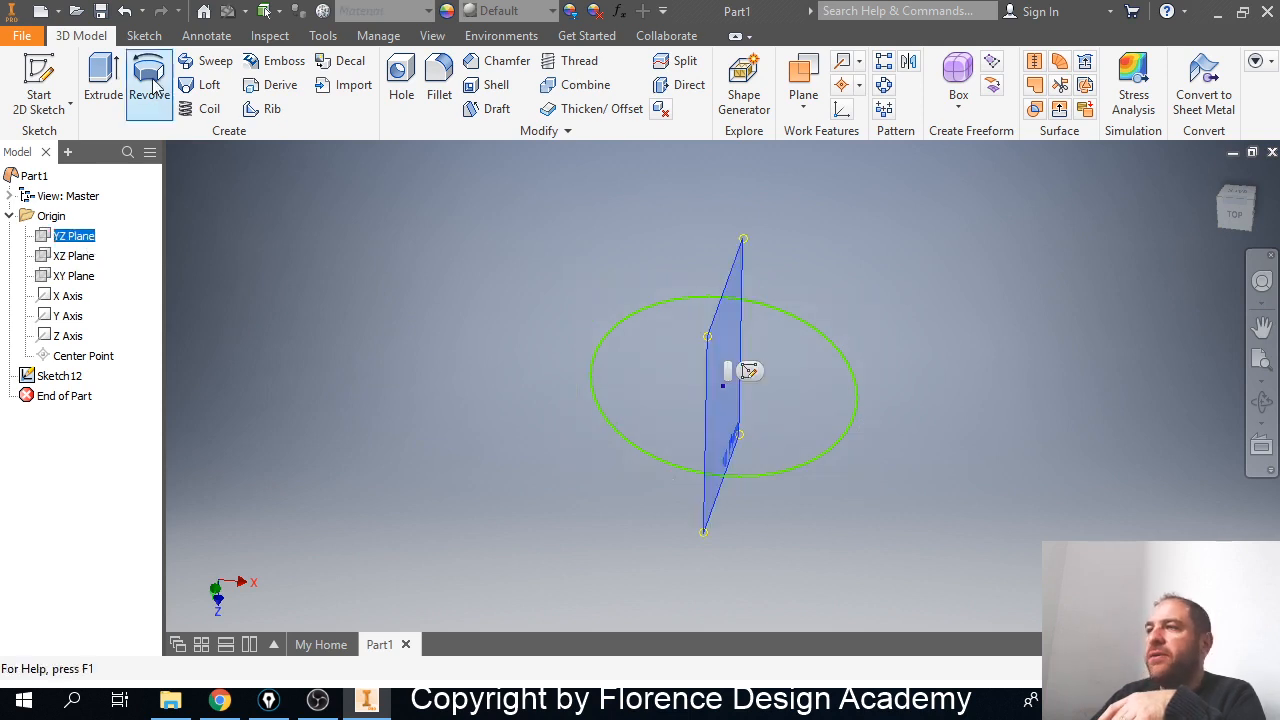
{"action": "left_click", "coordinate": [46, 84]}
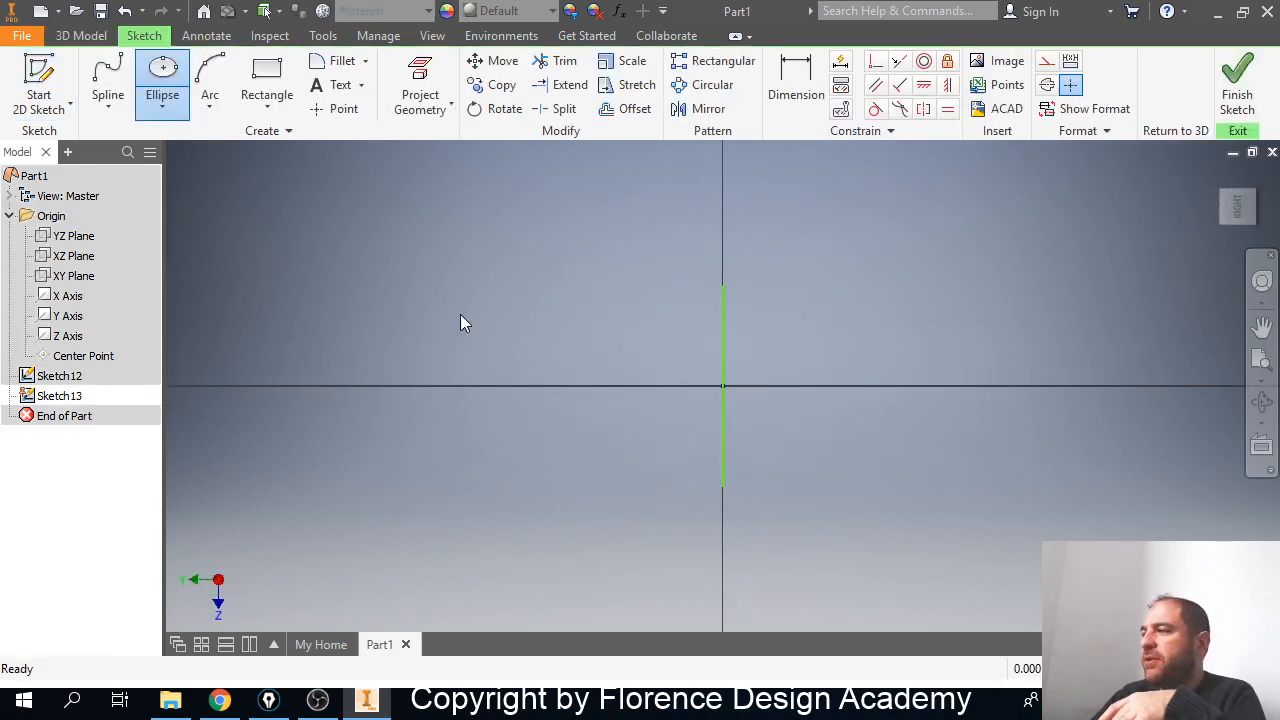
{"action": "left_click", "coordinate": [175, 82]}
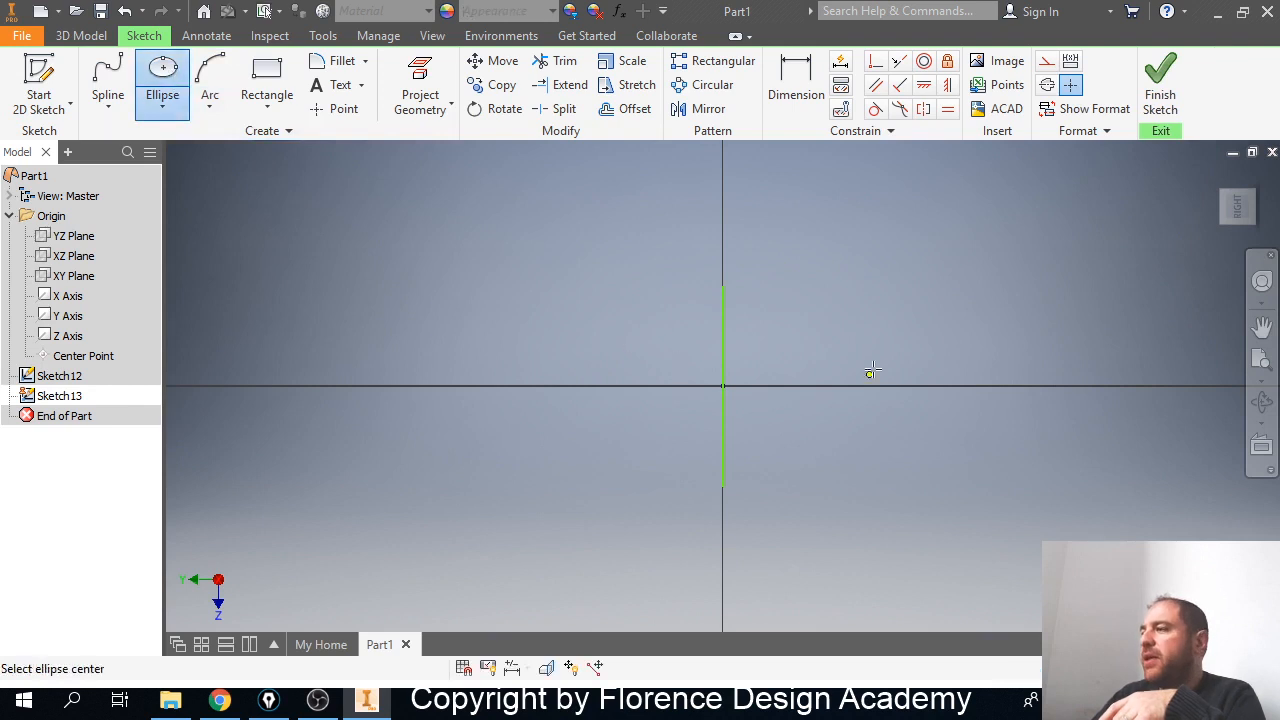
{"action": "left_click", "coordinate": [971, 387]}
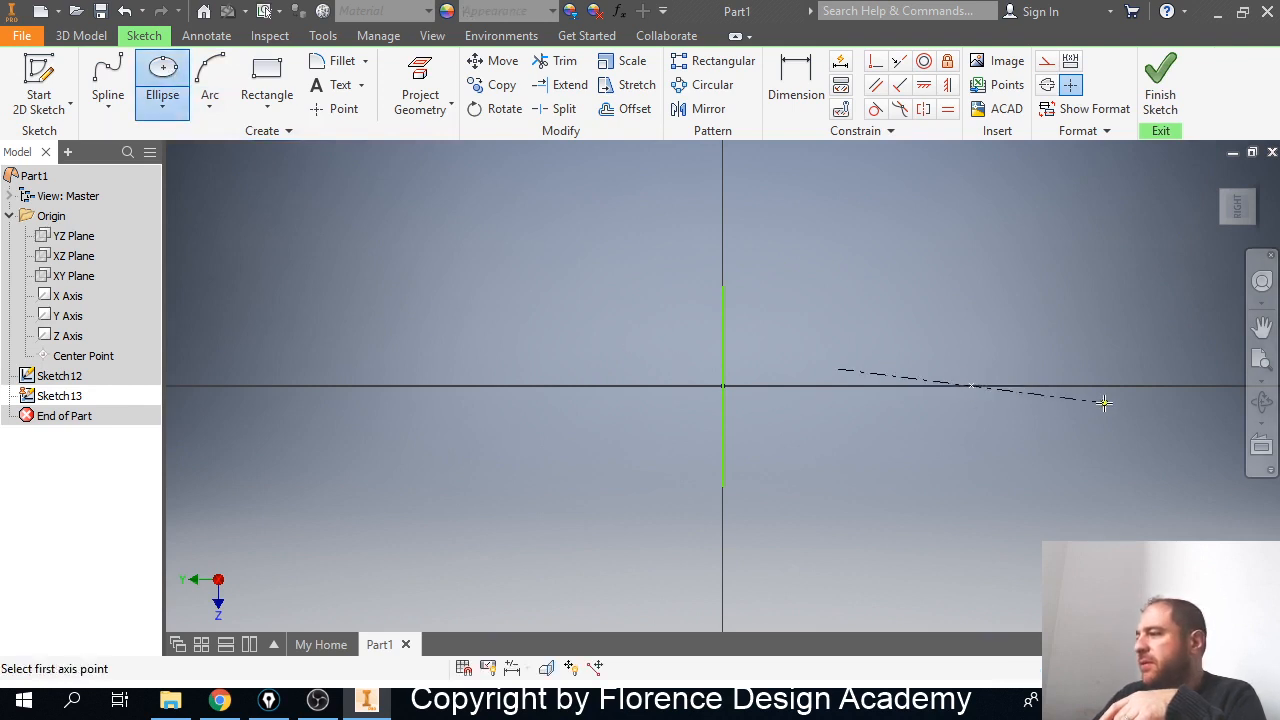
{"action": "left_click", "coordinate": [1069, 387]}
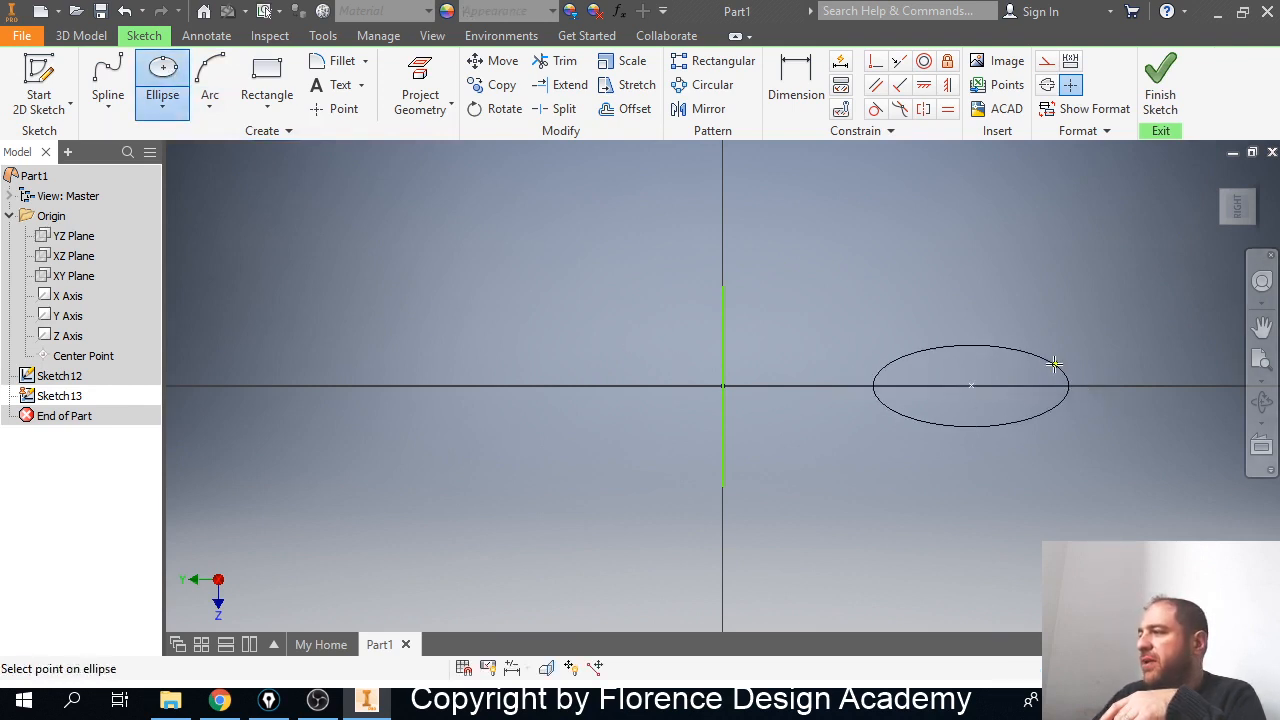
{"action": "left_click", "coordinate": [1048, 347]}
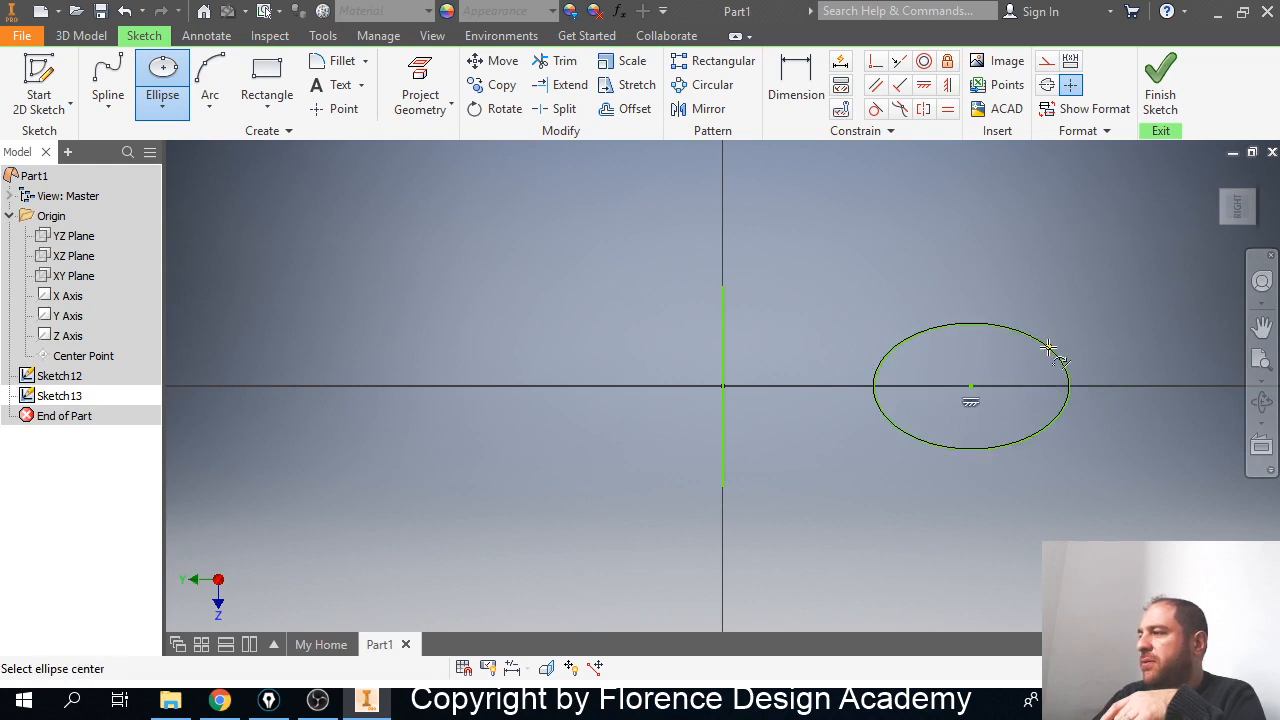
{"action": "left_click", "coordinate": [1161, 88]}
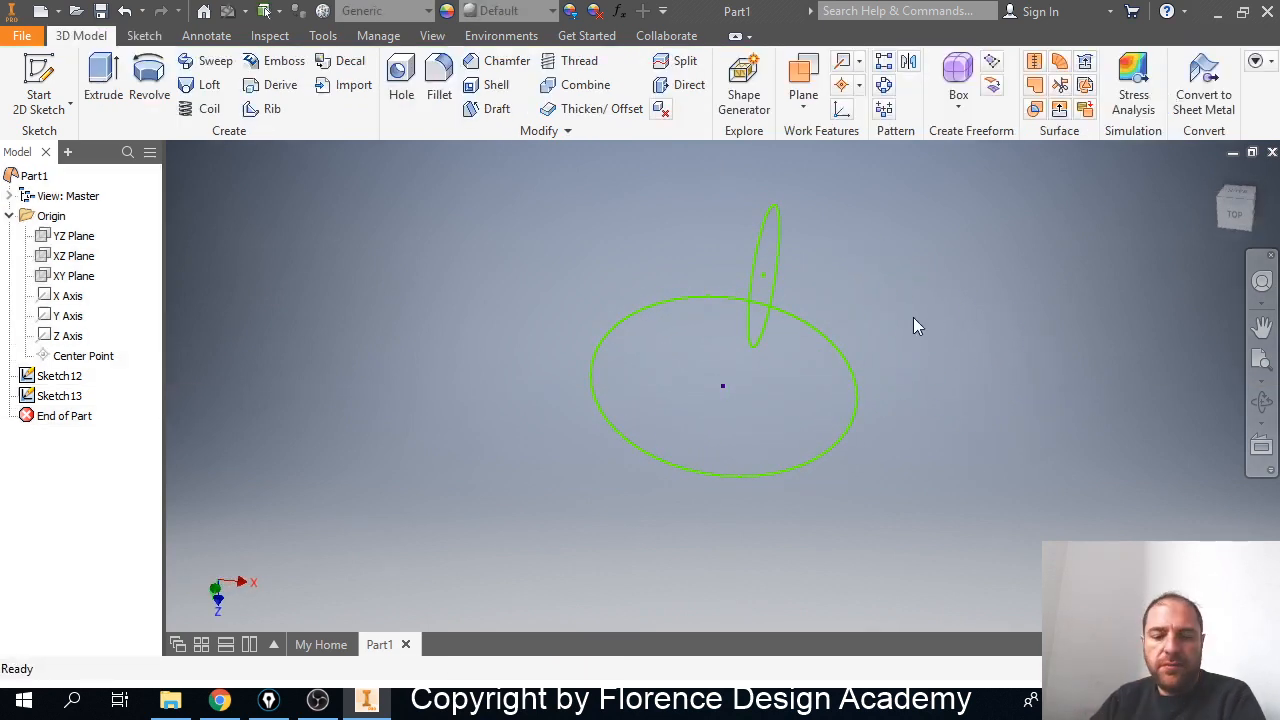
Reopen the XZ-plane ellipse sketch for editing and break the link of its projected centre point.
{"action": "middle_click_drag", "start_coordinate": [813, 370], "coordinate": [818, 450], "text": "shift"}
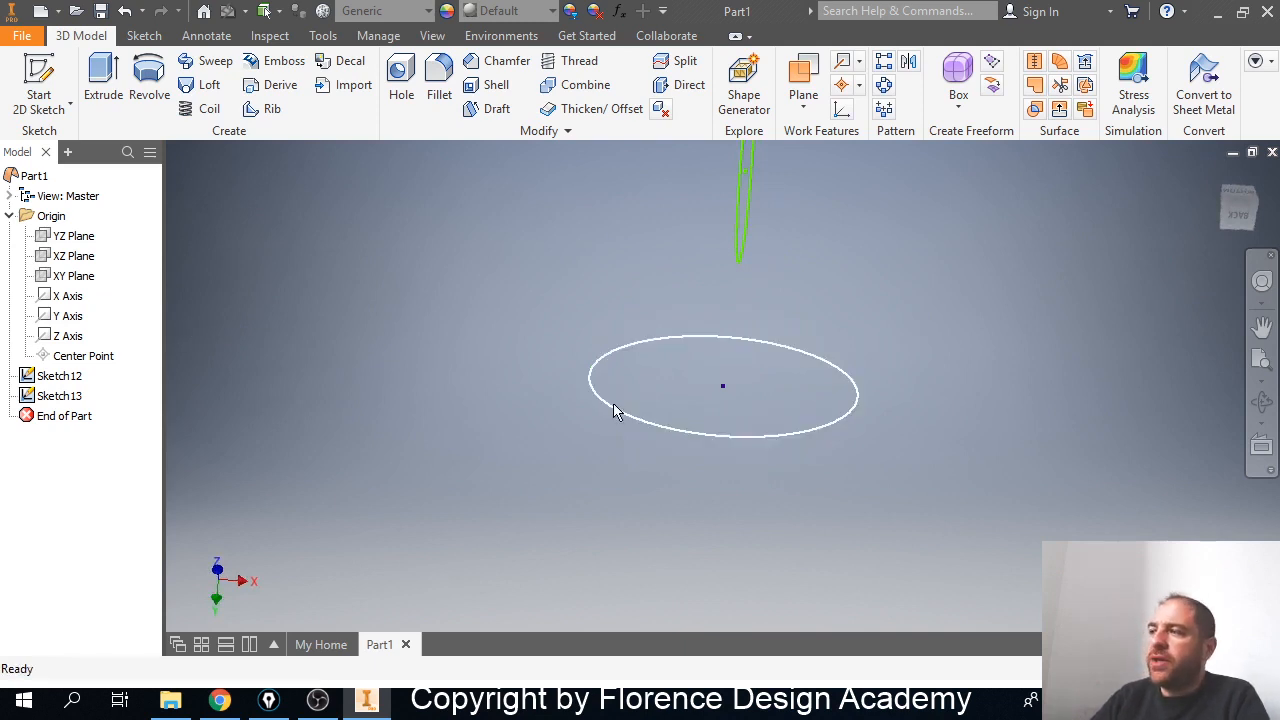
{"action": "scroll", "coordinate": [612, 408], "scroll_direction": "up", "scroll_amount": 2}
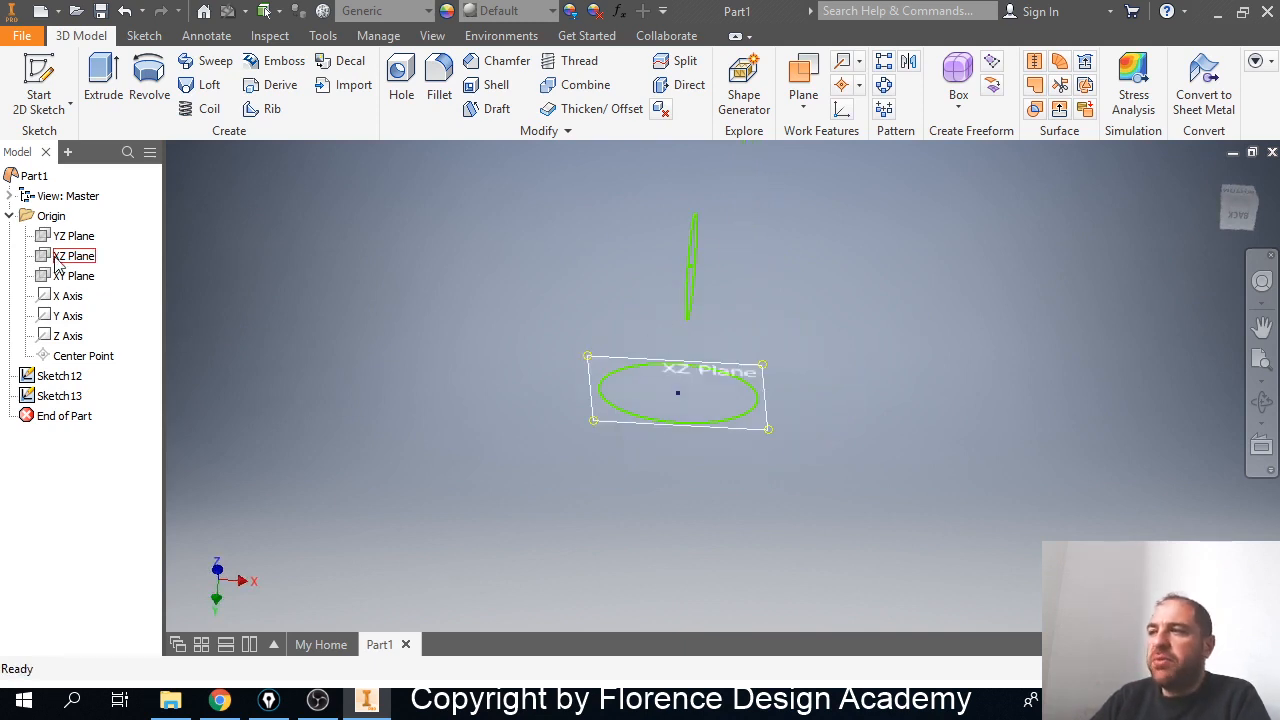
{"action": "left_click", "coordinate": [59, 376]}
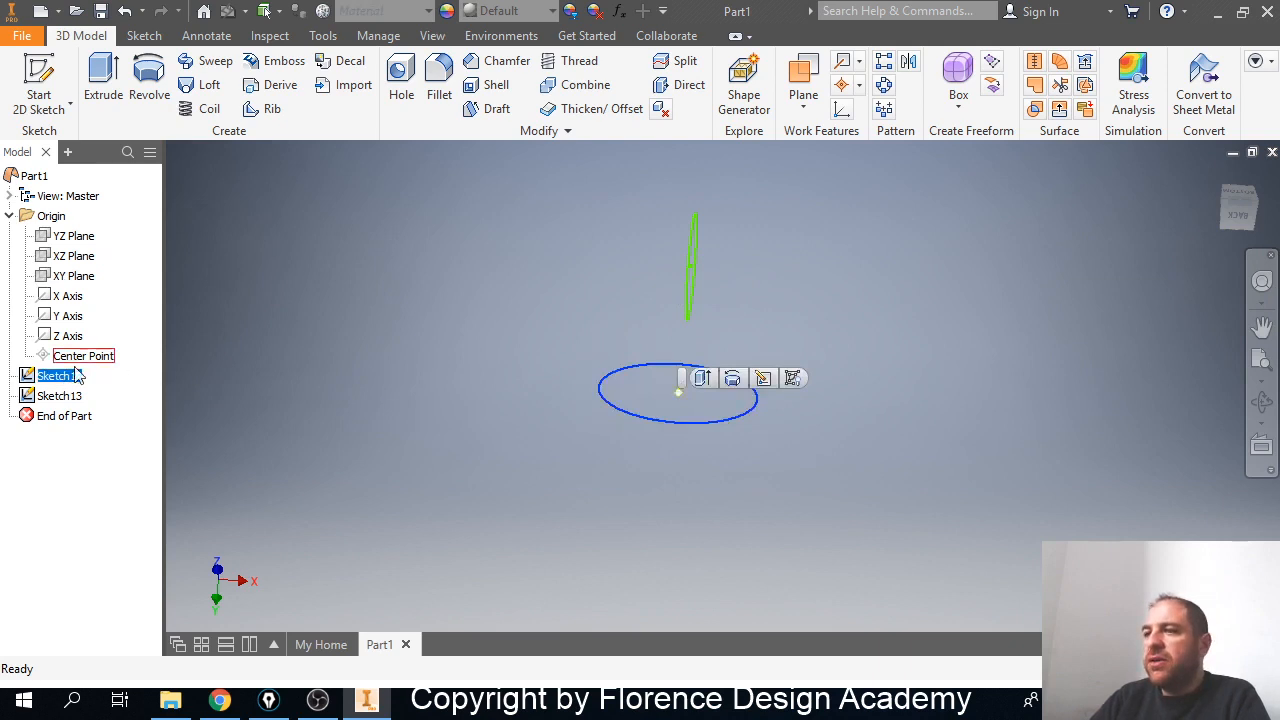
{"action": "double_click", "coordinate": [26, 377]}
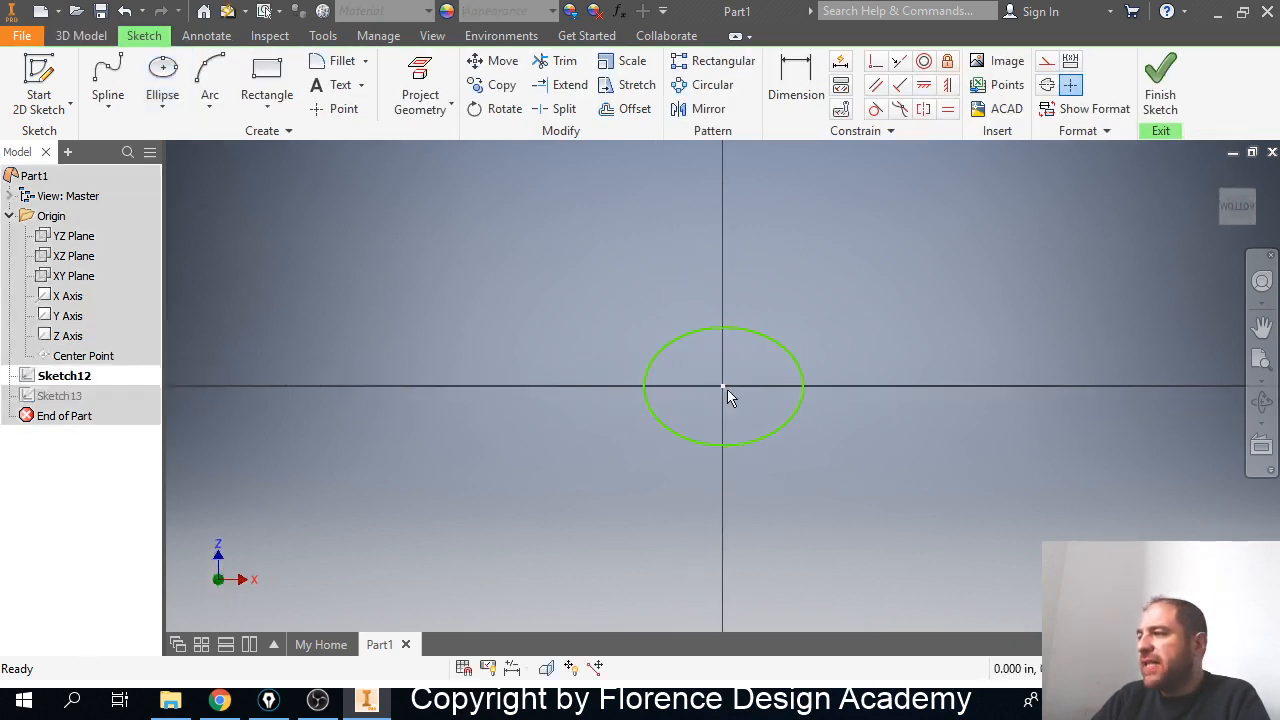
{"action": "right_click", "coordinate": [724, 372]}
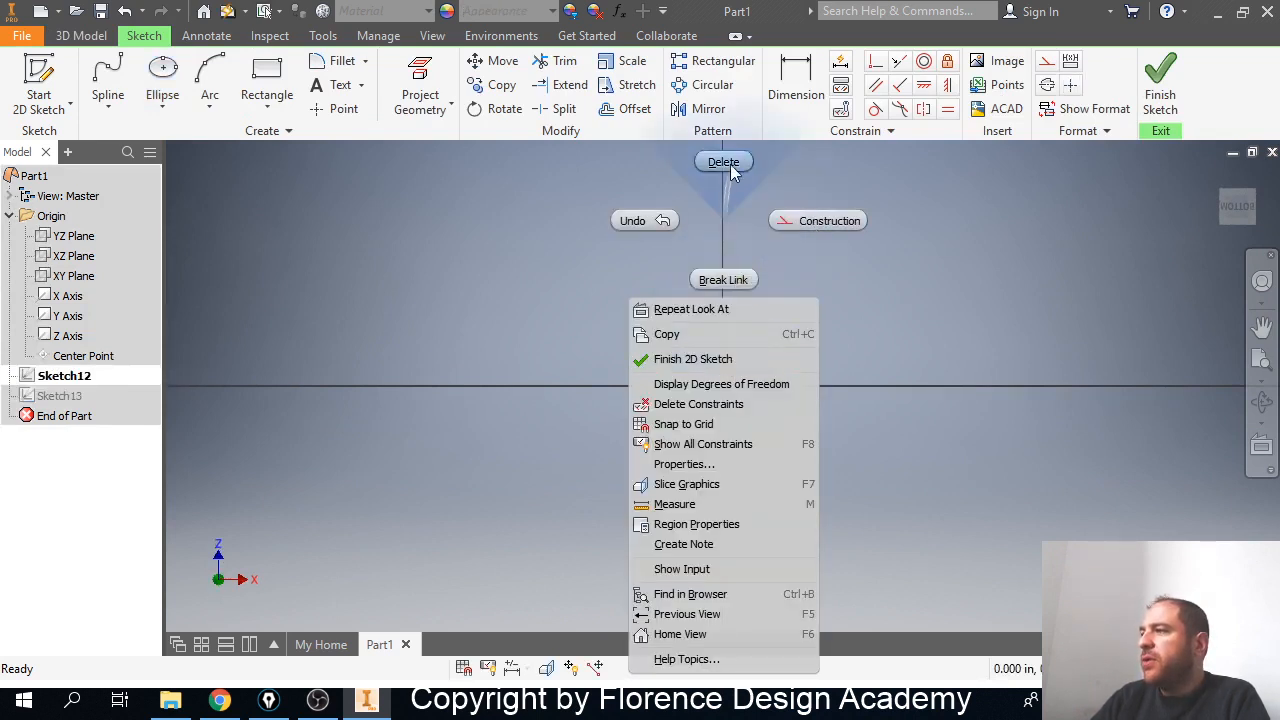
{"action": "left_click", "coordinate": [735, 281]}
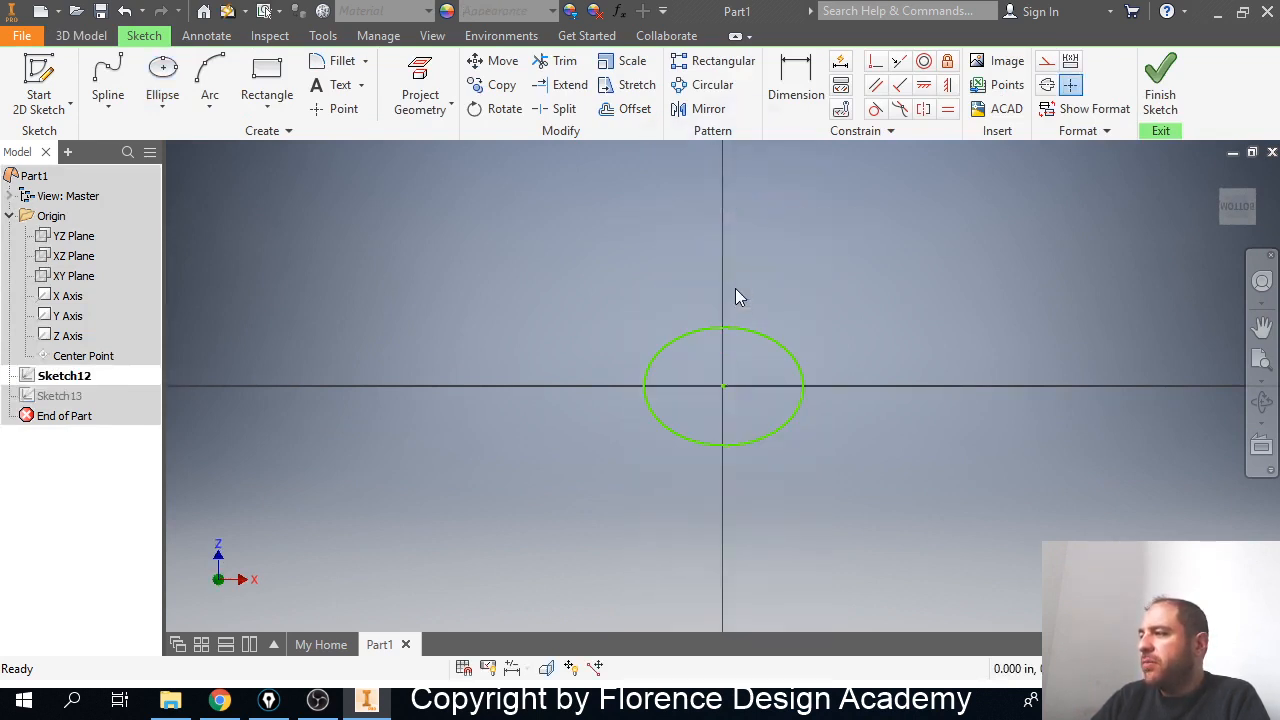
Move the XZ-plane ellipse along the horizontal axis, clear of the origin on its negative-X side, and finish the sketch.
{"action": "left_click_drag", "start_coordinate": [724, 392], "coordinate": [553, 386]}
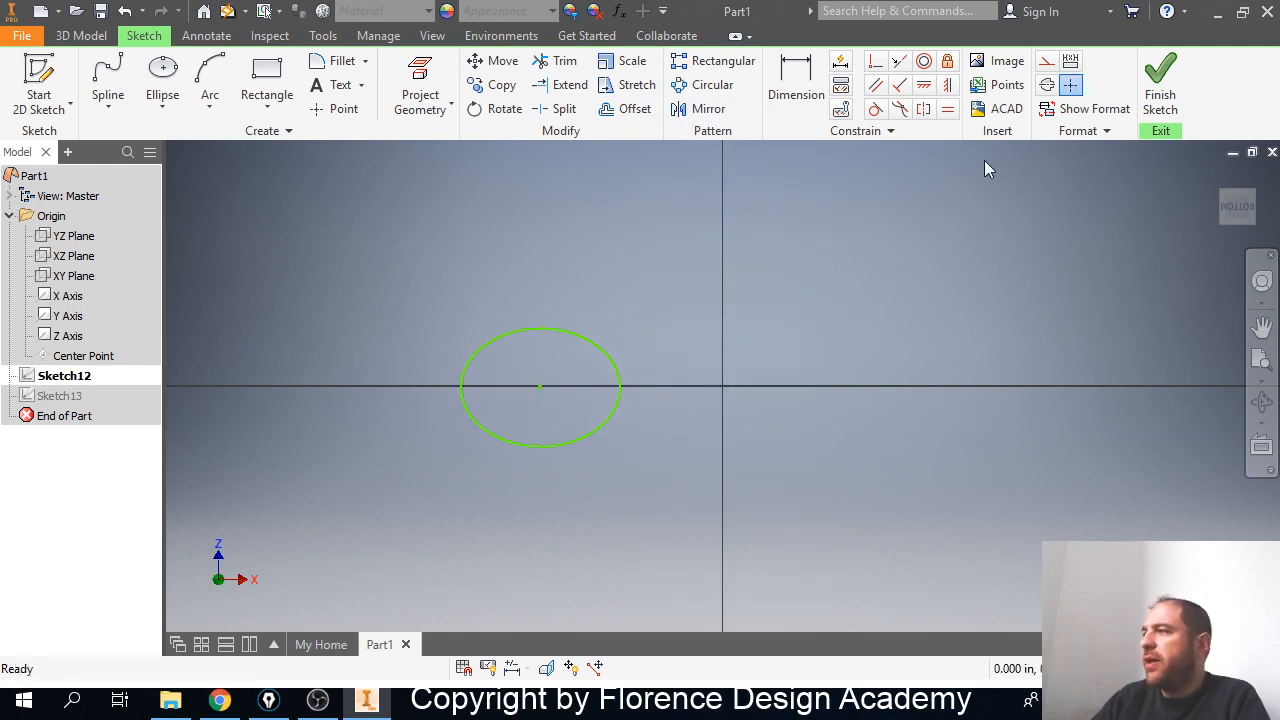
{"action": "left_click", "coordinate": [1152, 90]}
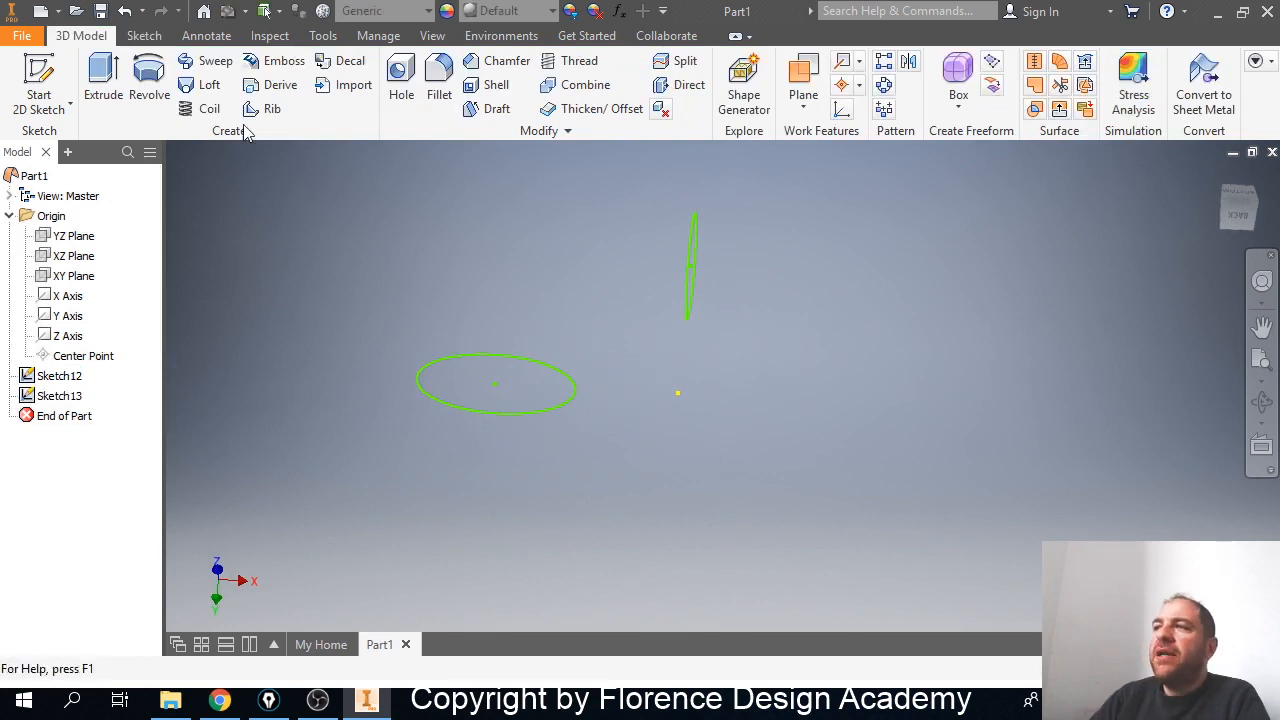
Create a solid loft from the XZ-plane ellipse to the YZ-plane ellipse.
{"action": "left_click", "coordinate": [211, 88]}
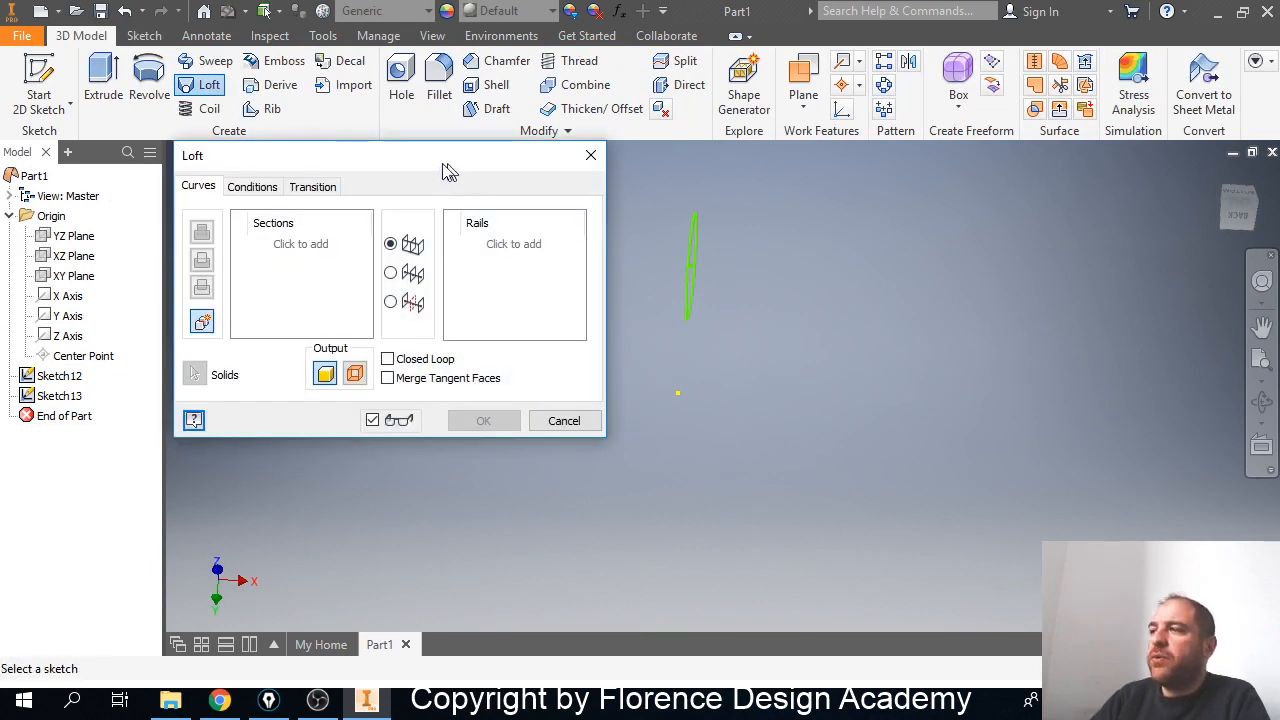
{"action": "left_click_drag", "start_coordinate": [445, 164], "coordinate": [211, 162]}
{"action": "left_click", "coordinate": [93, 235]}
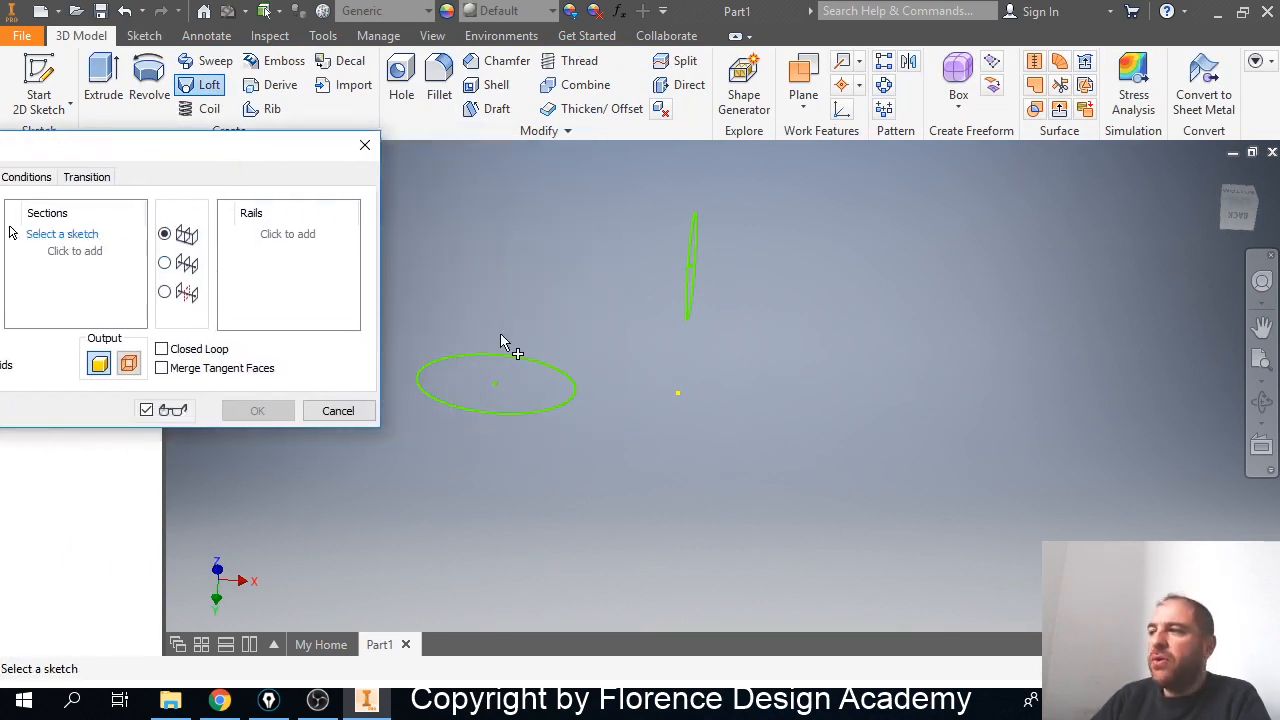
{"action": "left_click", "coordinate": [516, 364]}
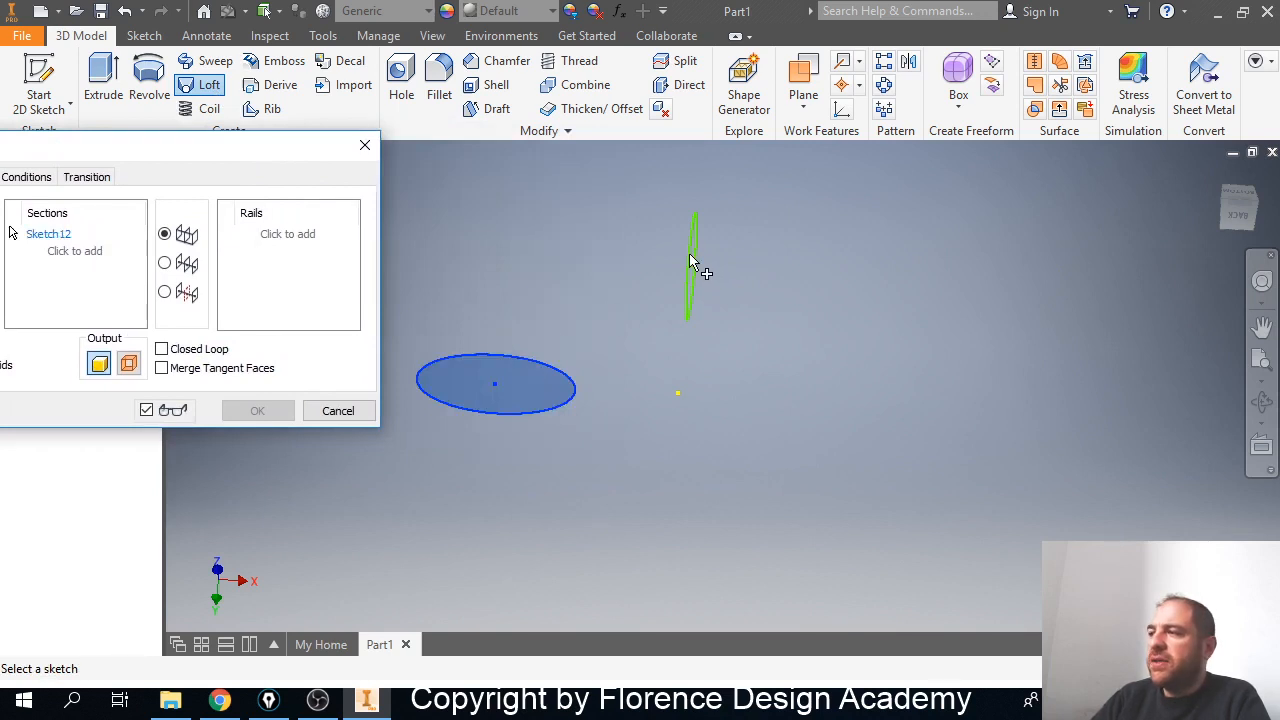
{"action": "left_click", "coordinate": [694, 276]}
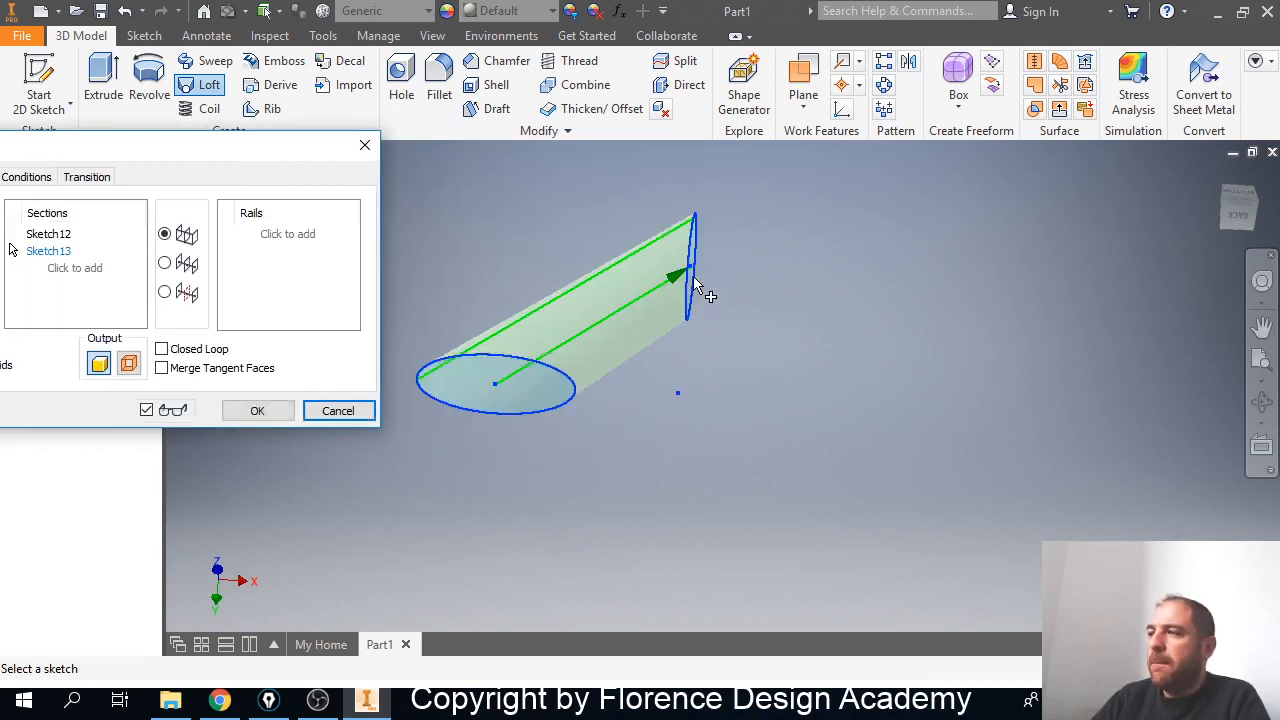
{"action": "left_click", "coordinate": [257, 410]}
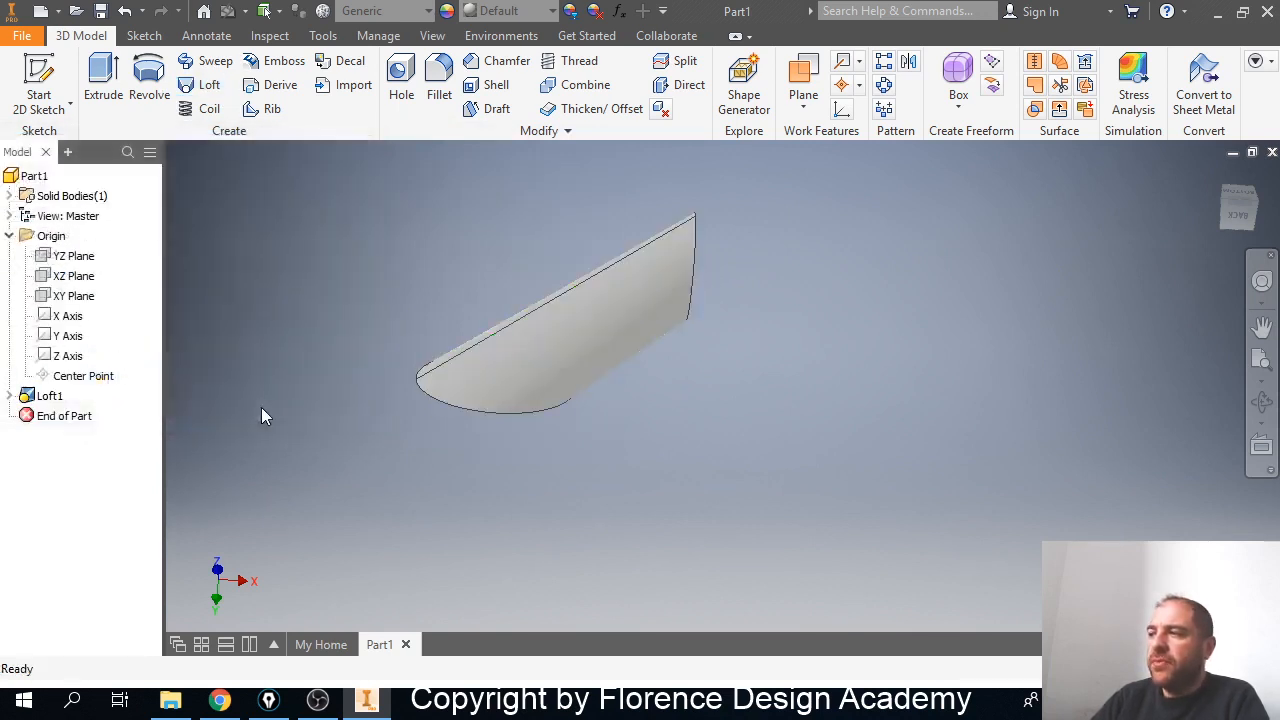
{"action": "middle_click_drag", "start_coordinate": [520, 414], "coordinate": [394, 411], "text": "shift"}
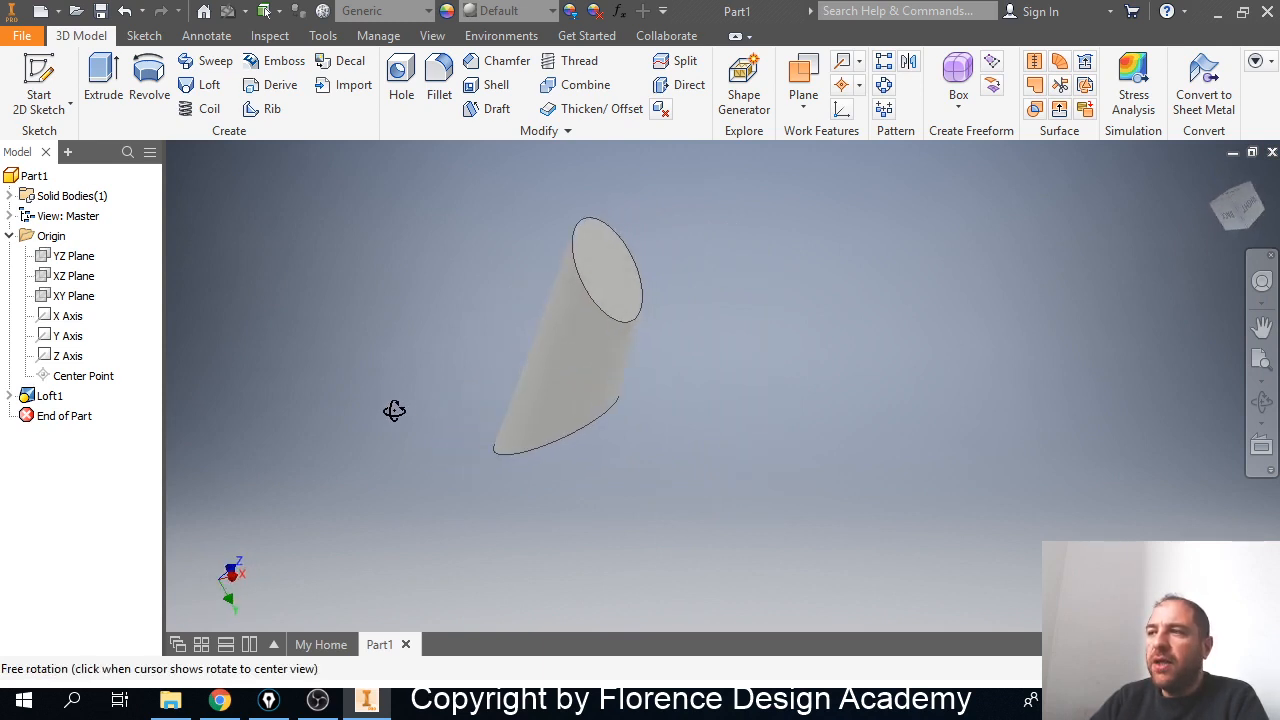
{"action": "double_click", "coordinate": [40, 396]}
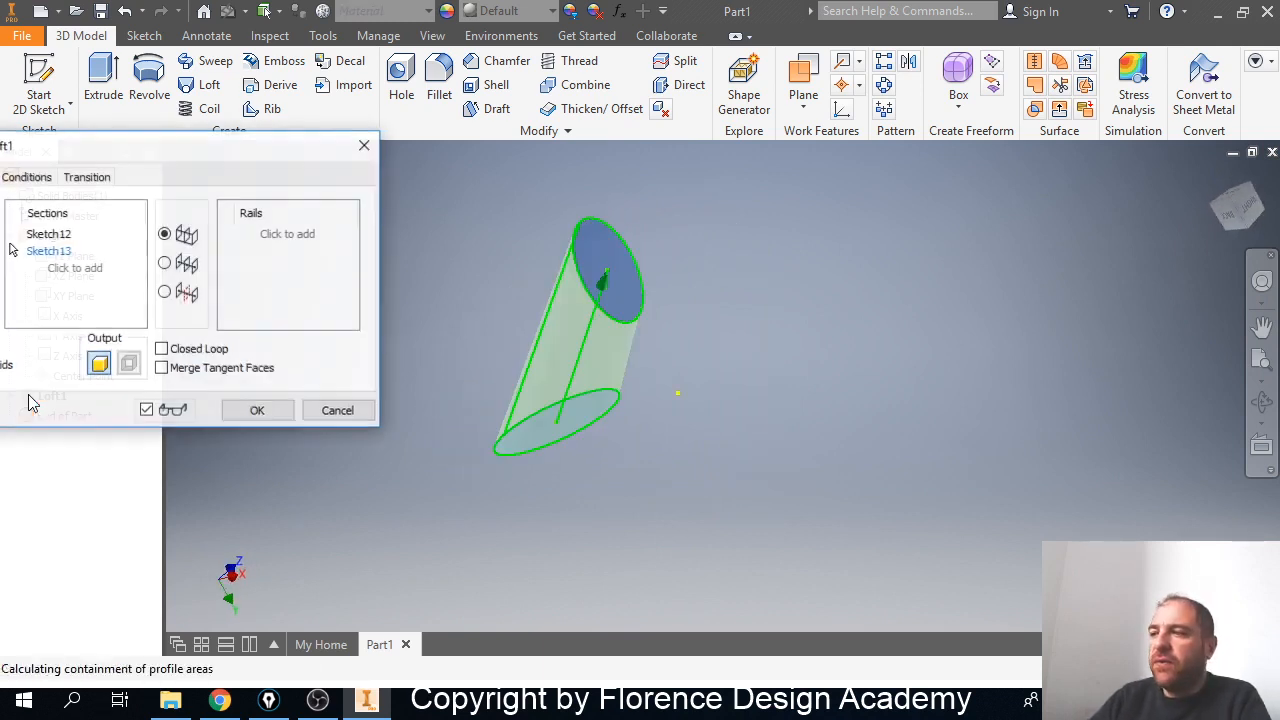
{"action": "left_click_drag", "start_coordinate": [133, 157], "coordinate": [290, 159]}
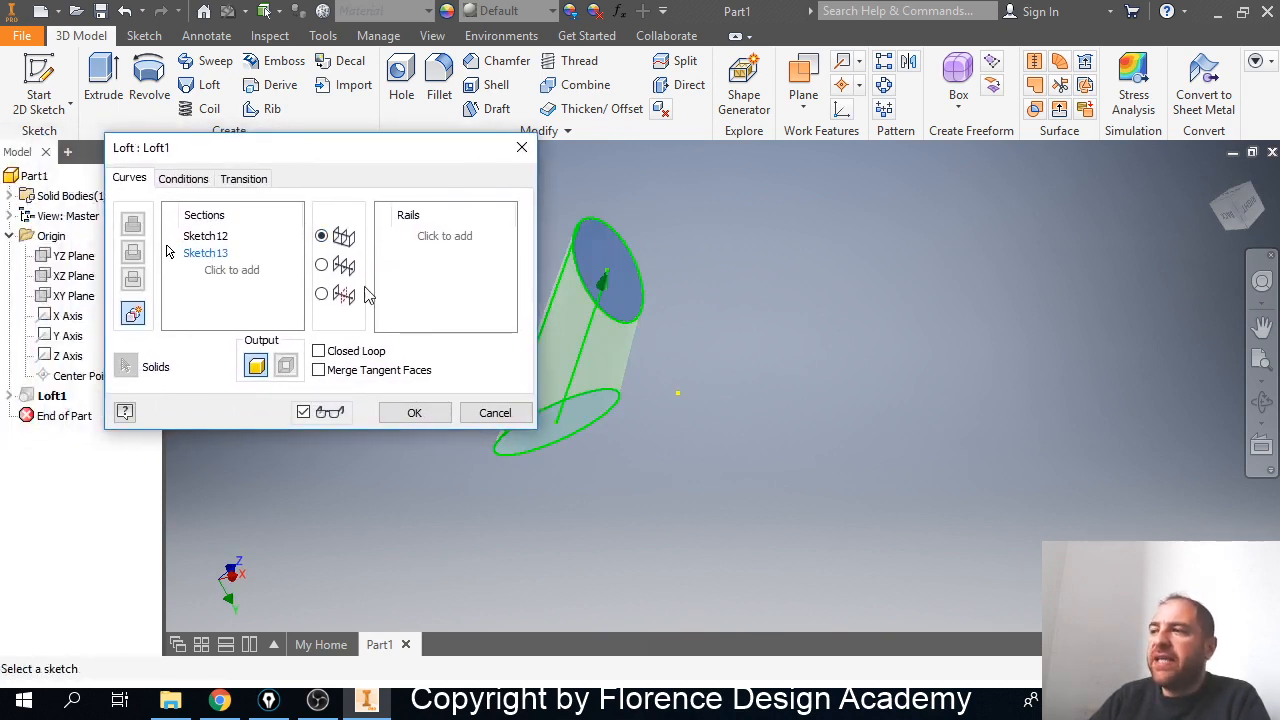
{"action": "left_click", "coordinate": [212, 239]}
{"action": "left_click", "coordinate": [230, 256]}
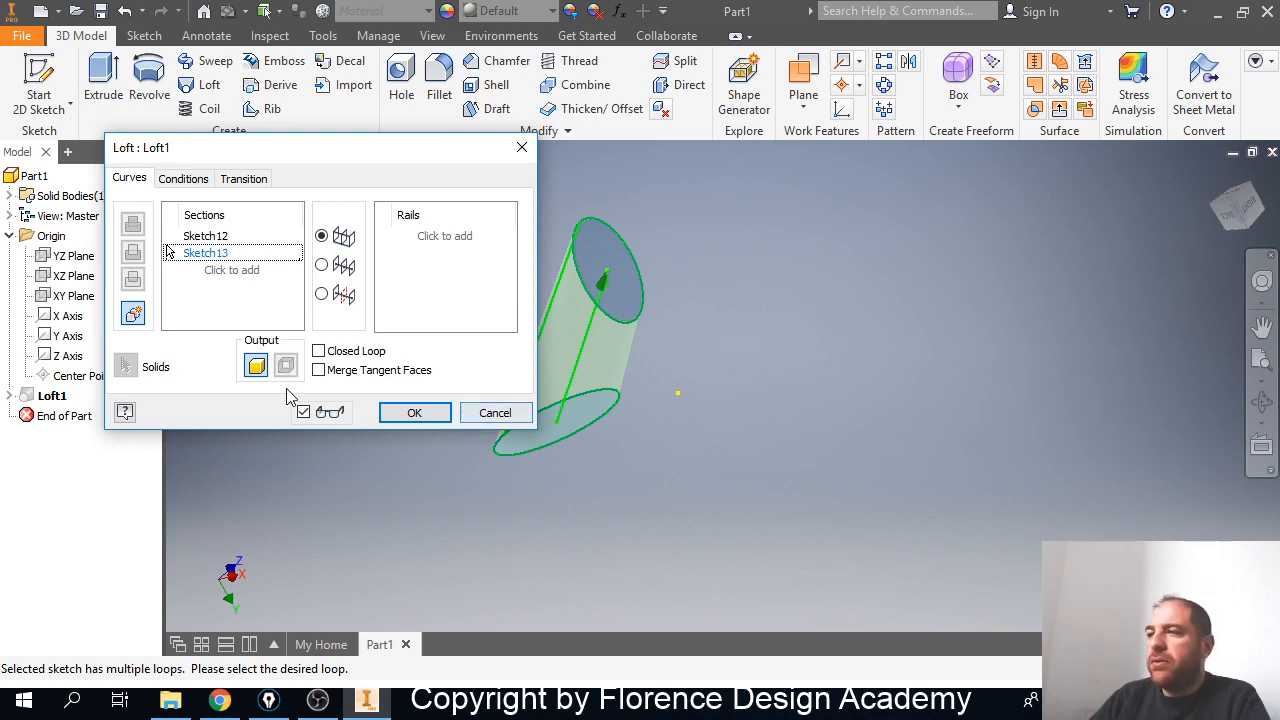
{"action": "left_click", "coordinate": [505, 422]}
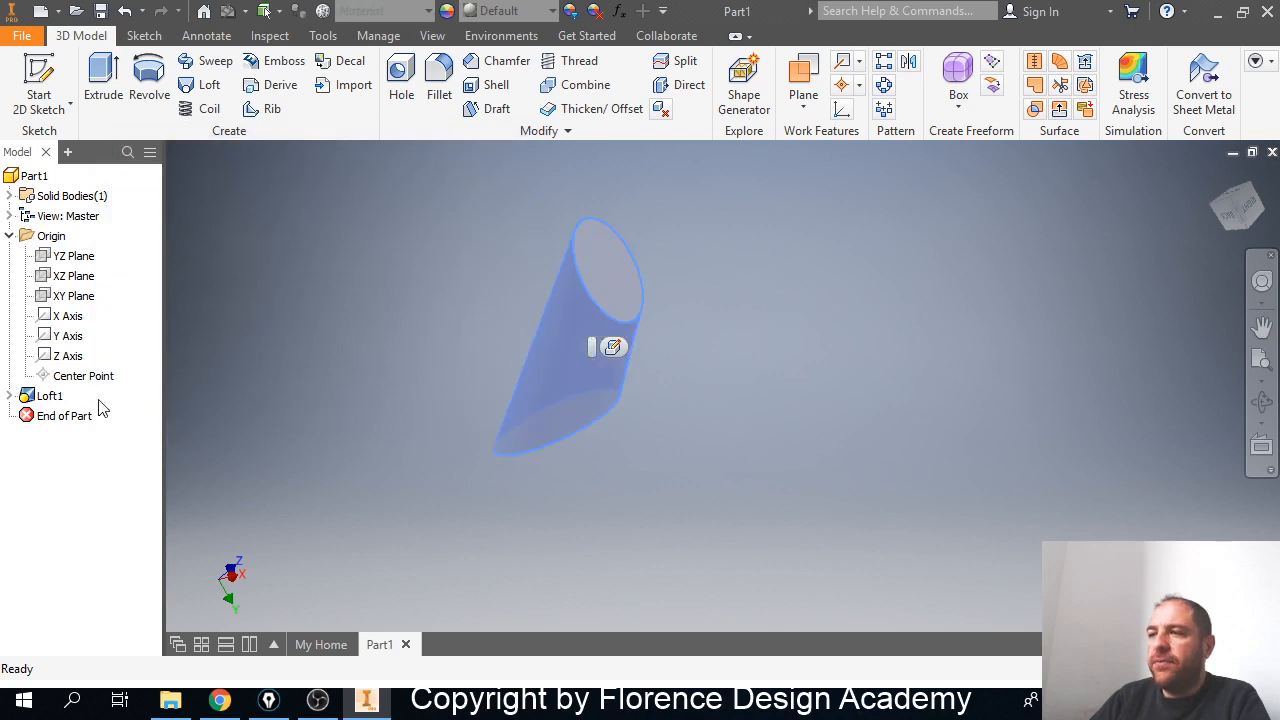
Delete the solid loft while keeping its consumed ellipse sketches.
{"action": "left_click", "coordinate": [50, 397]}
{"action": "key", "text": "Delete"}
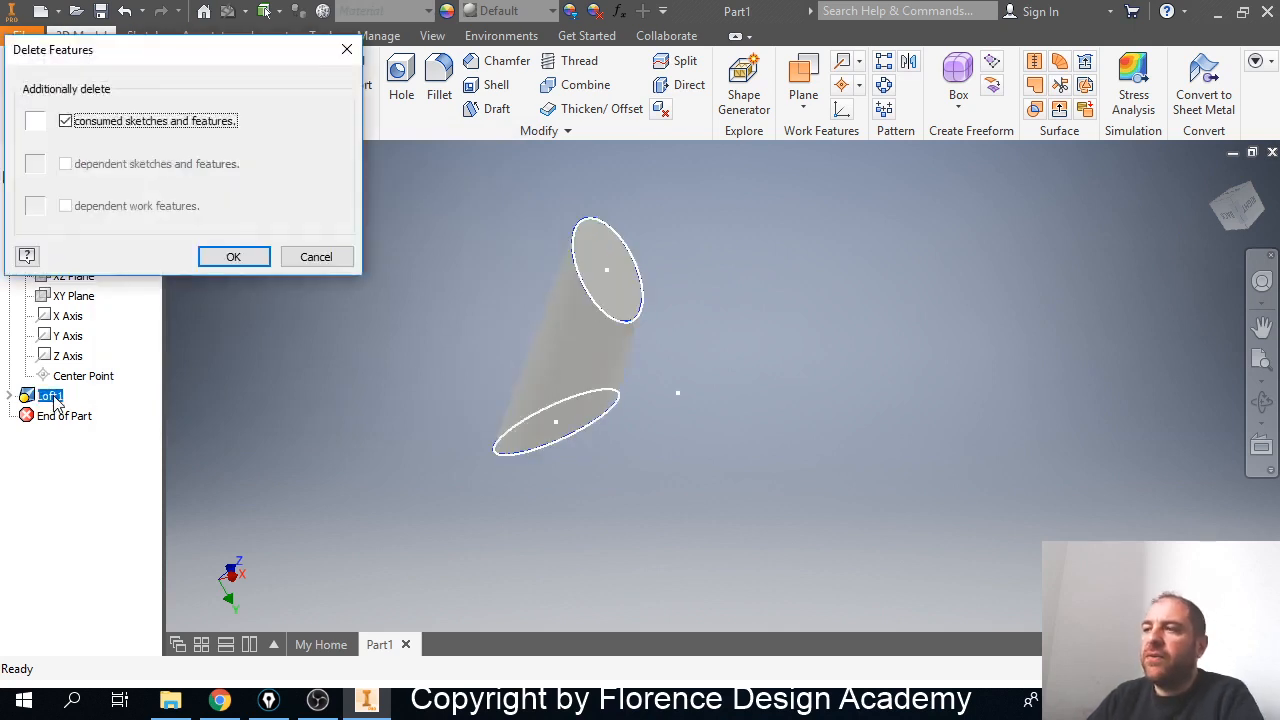
{"action": "left_click", "coordinate": [66, 122]}
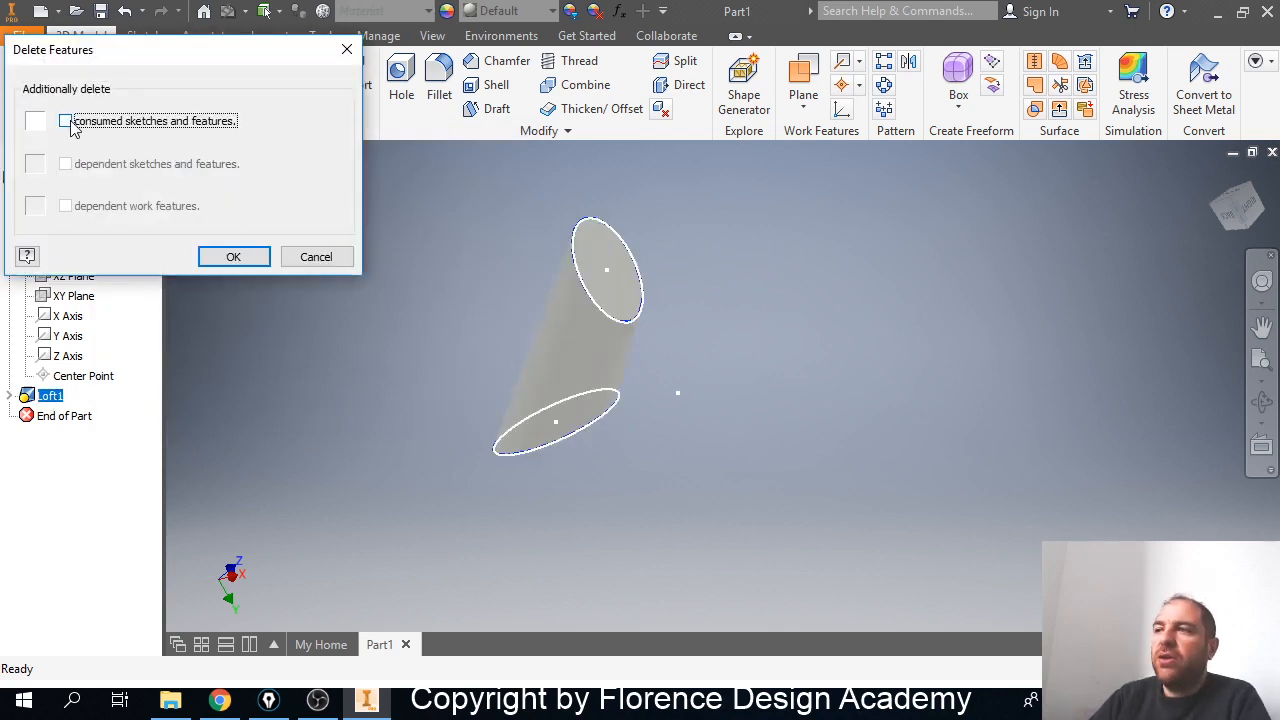
{"action": "left_click", "coordinate": [236, 259]}
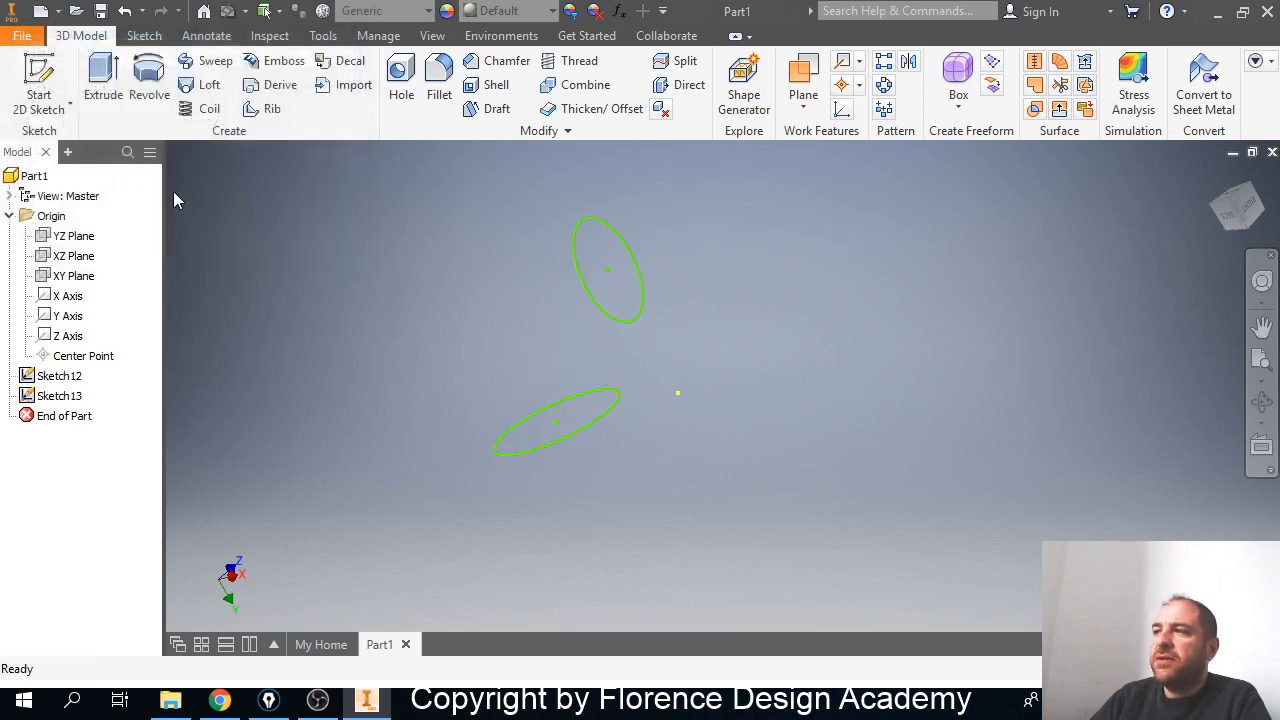
Create a loft with surface output from the XZ-plane ellipse to the YZ-plane ellipse.
{"action": "left_click", "coordinate": [205, 84]}
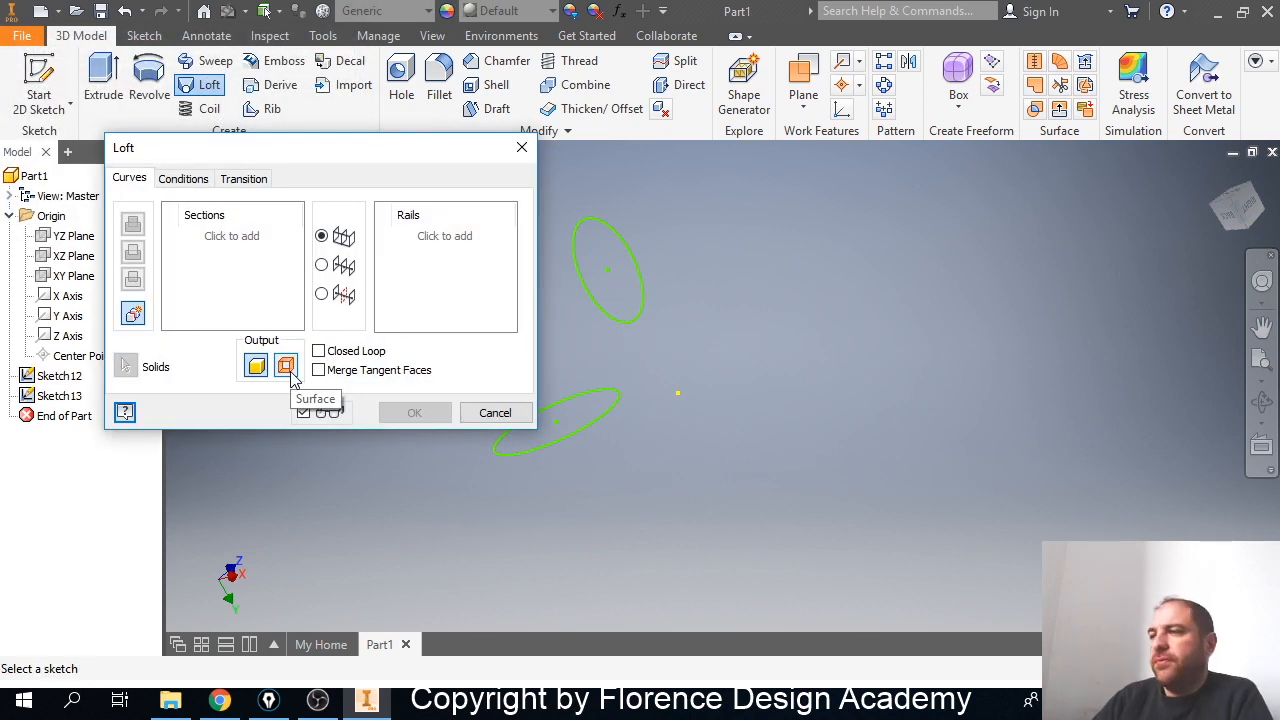
{"action": "left_click", "coordinate": [287, 366]}
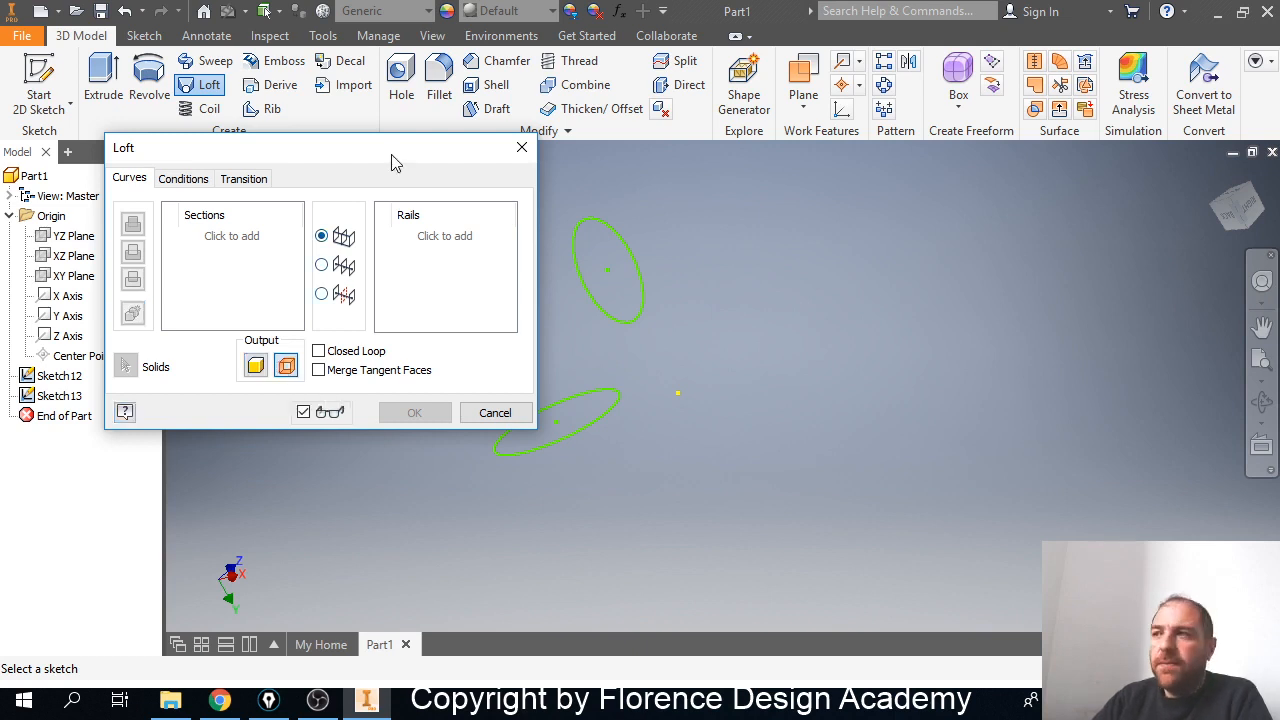
{"action": "left_click_drag", "start_coordinate": [391, 163], "coordinate": [351, 150]}
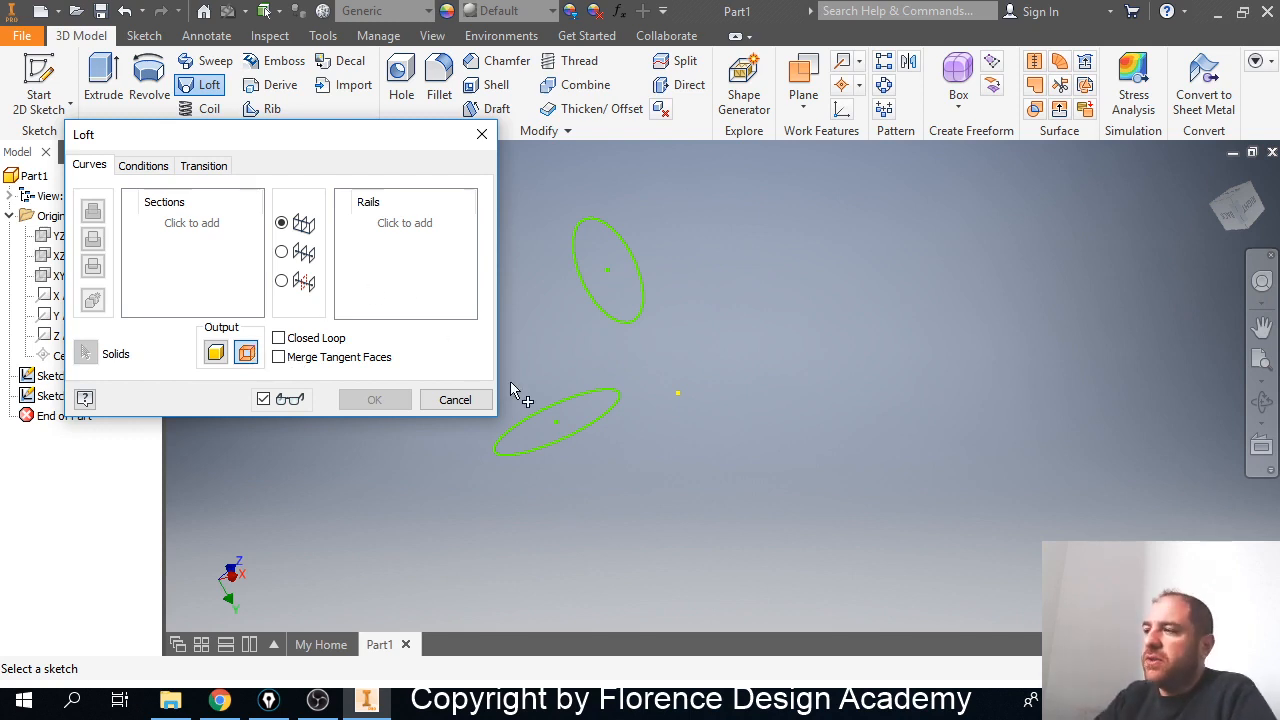
{"action": "left_click", "coordinate": [218, 229]}
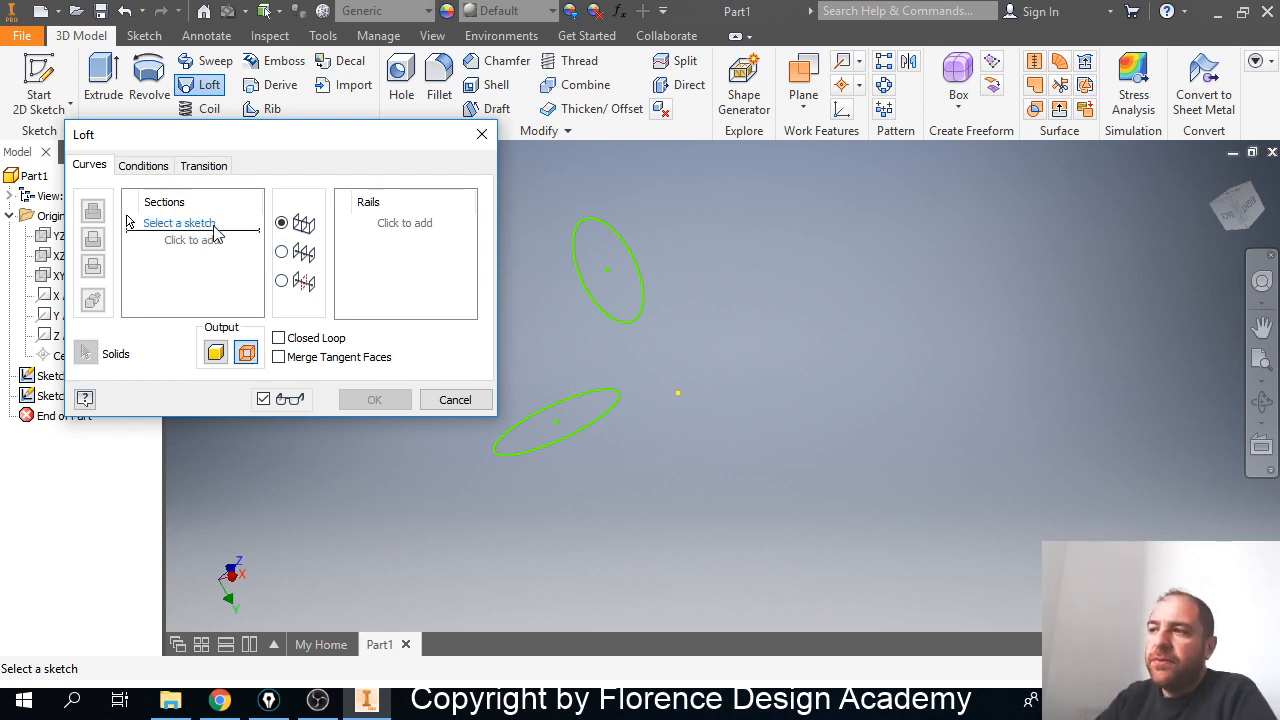
{"action": "left_click", "coordinate": [575, 396]}
{"action": "left_click", "coordinate": [574, 396]}
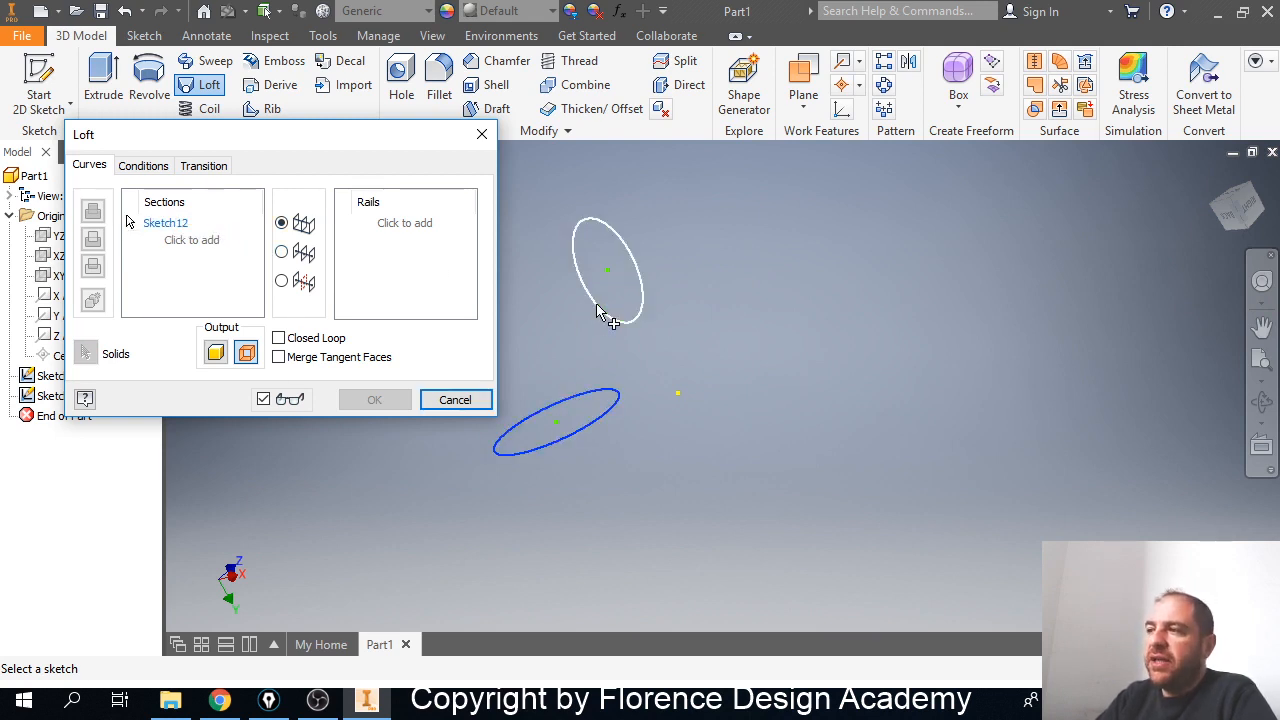
{"action": "left_click", "coordinate": [597, 310]}
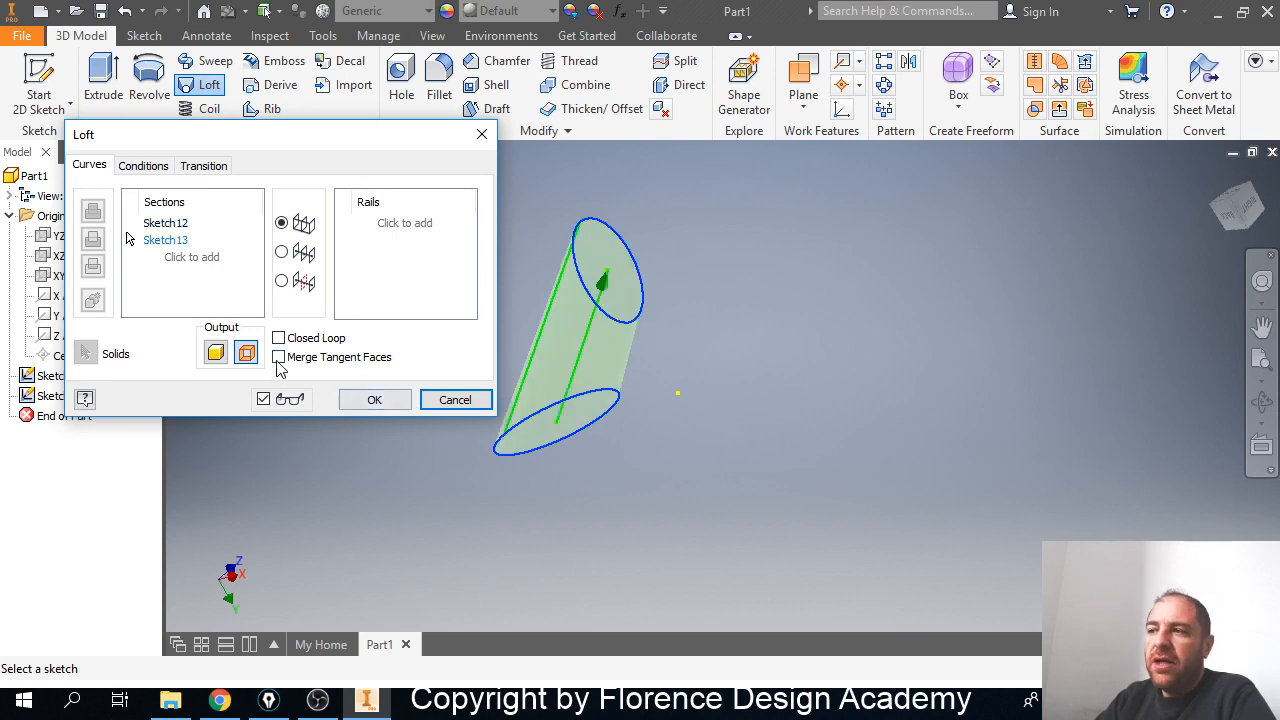
{"action": "left_click", "coordinate": [374, 400]}
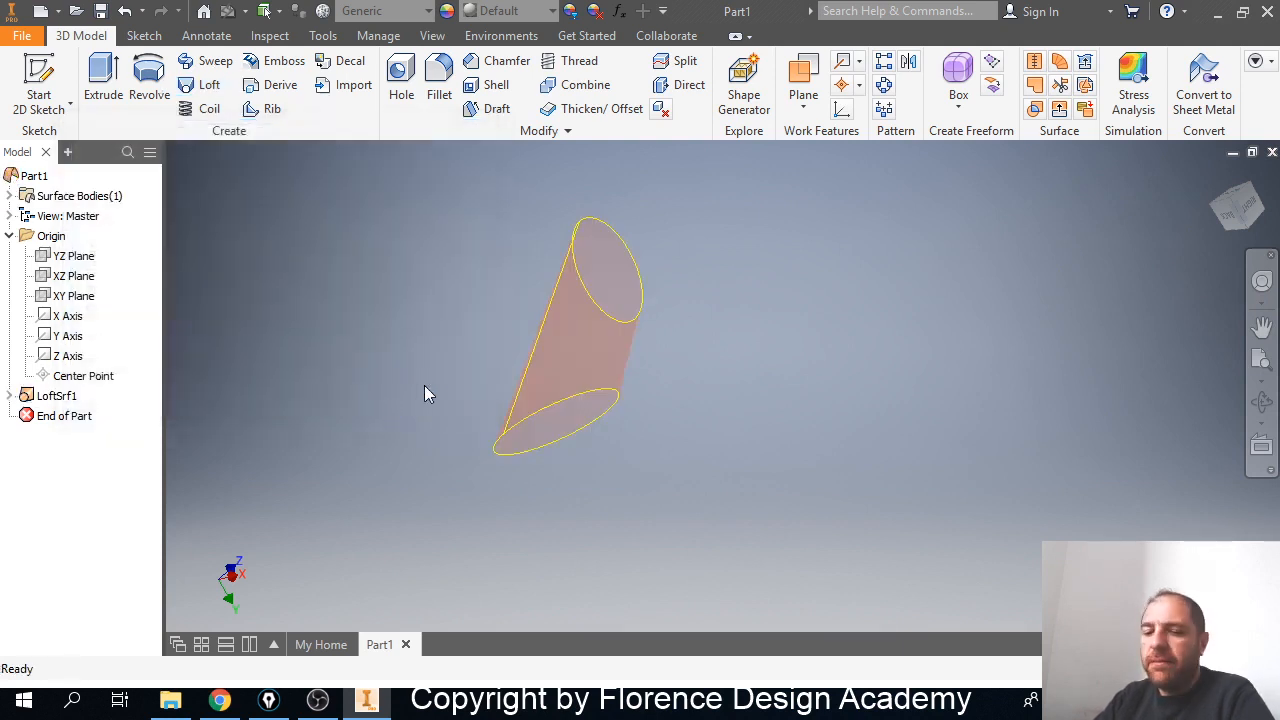
{"action": "middle_click_drag", "start_coordinate": [616, 296], "coordinate": [415, 355]}
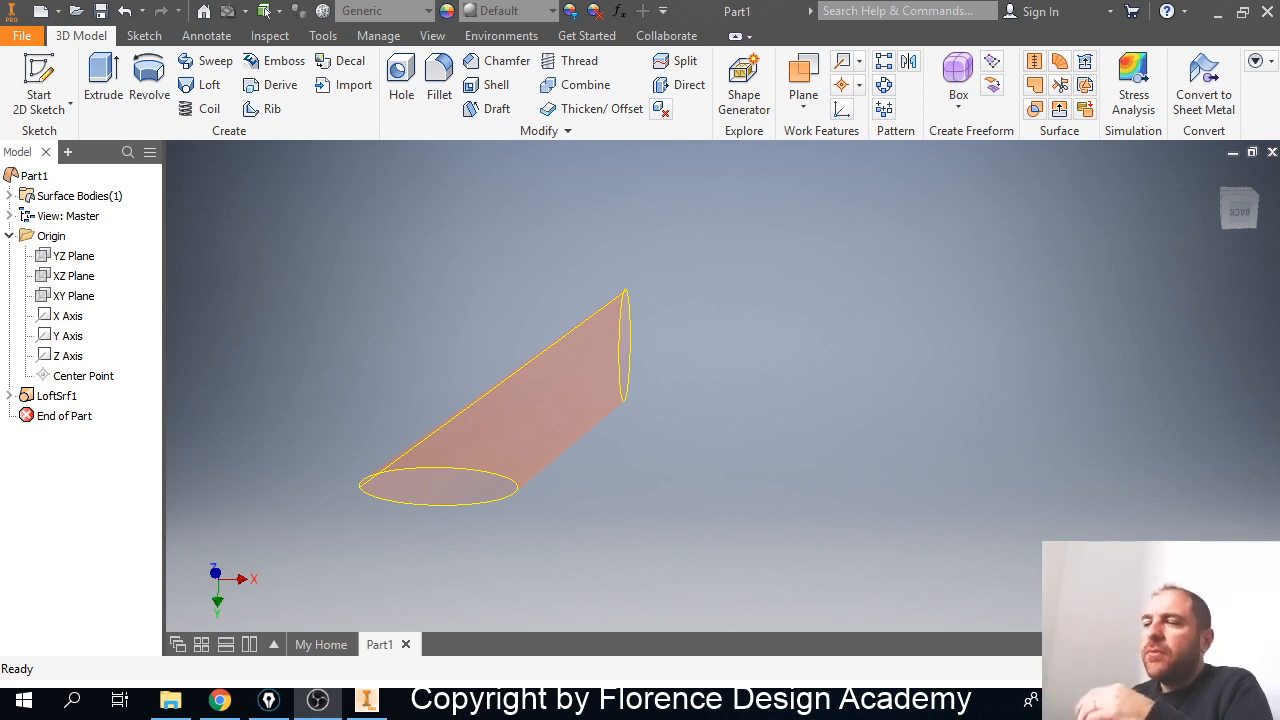
Delete the lofted surface together with its consumed ellipse sketches.
{"action": "left_click", "coordinate": [60, 396]}
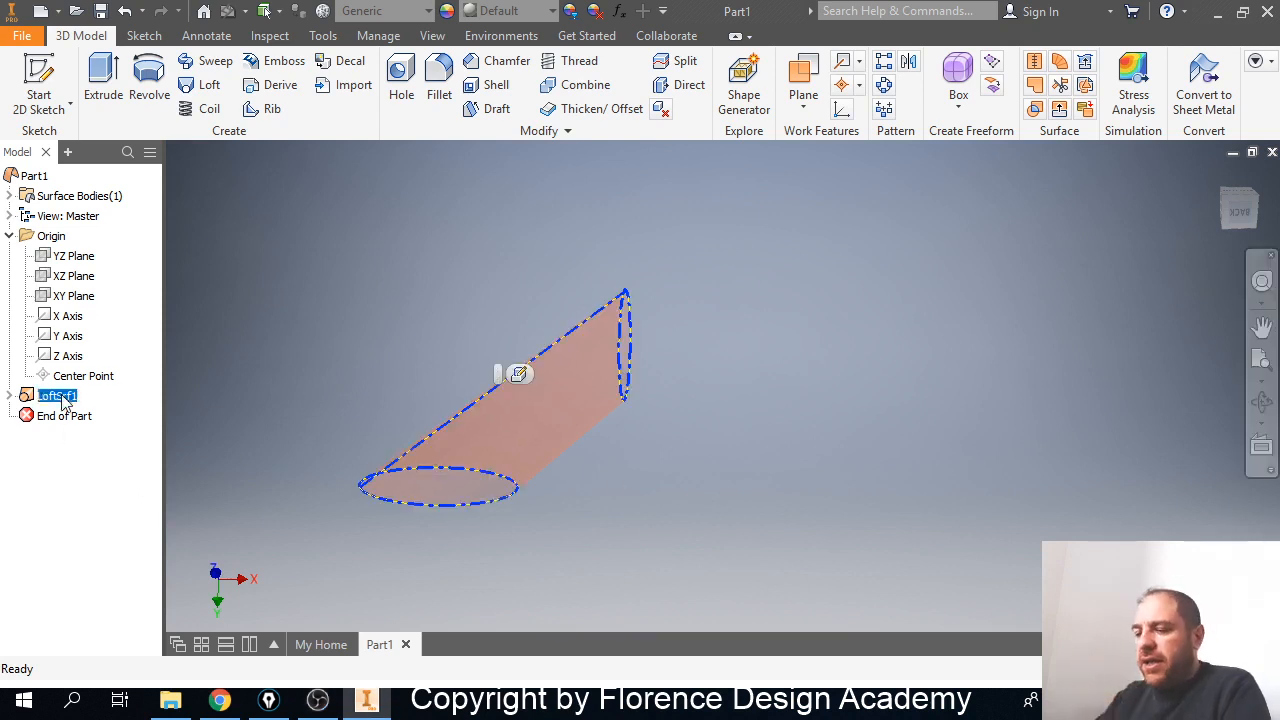
{"action": "key", "text": "Delete"}
{"action": "left_click", "coordinate": [240, 256]}
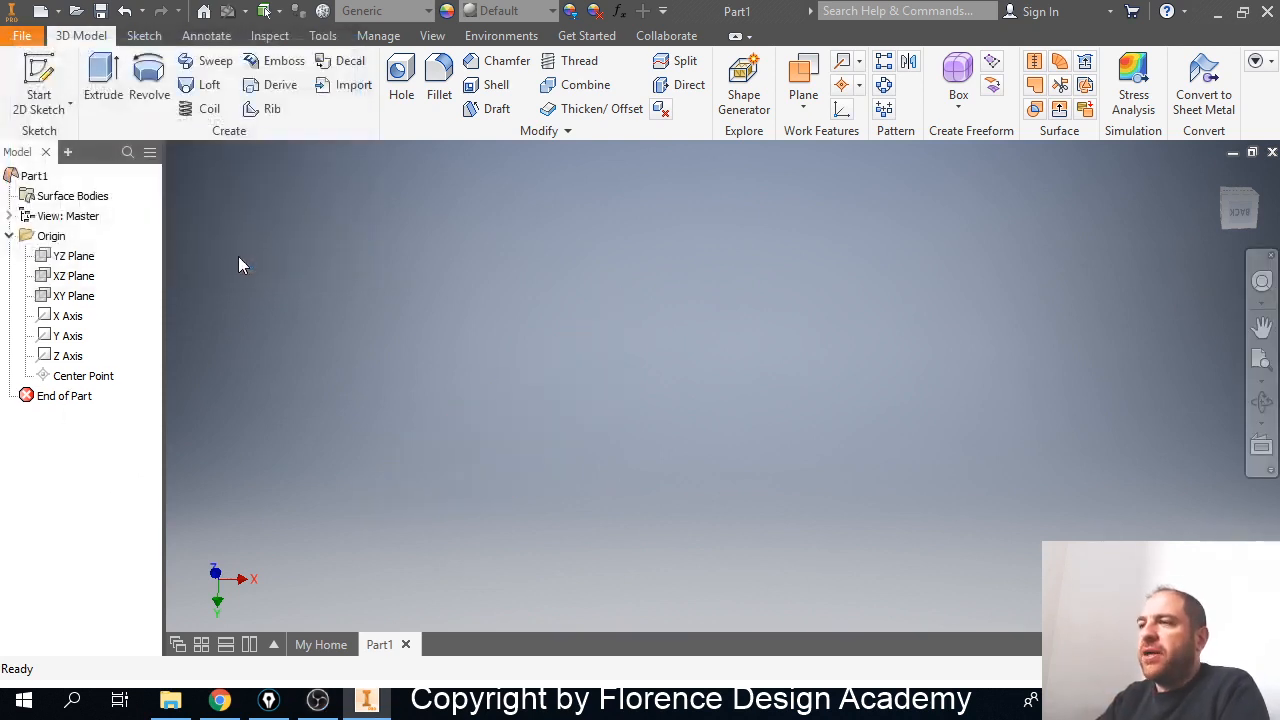
Sketch a nearly square two-point rectangle enclosing the origin on the XZ plane and finish the sketch.
{"action": "left_click", "coordinate": [80, 277]}
{"action": "left_click", "coordinate": [104, 82]}
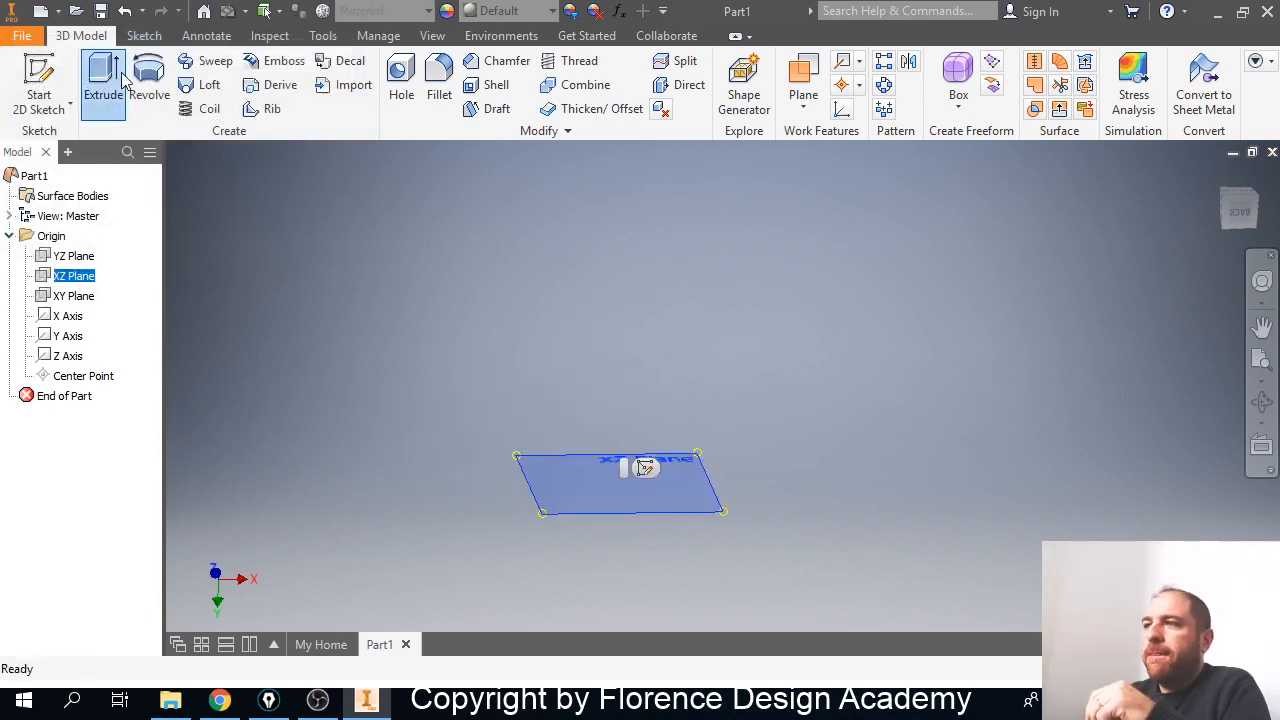
{"action": "left_click", "coordinate": [718, 501]}
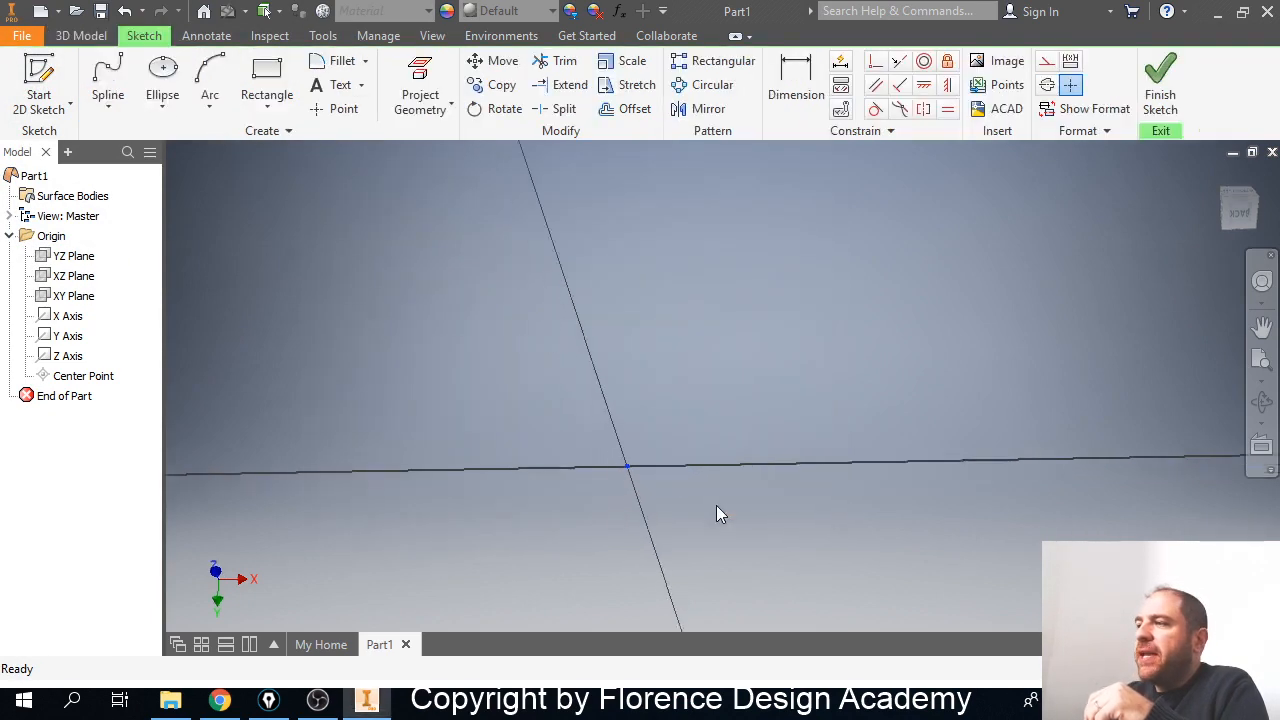
{"action": "left_click", "coordinate": [278, 70]}
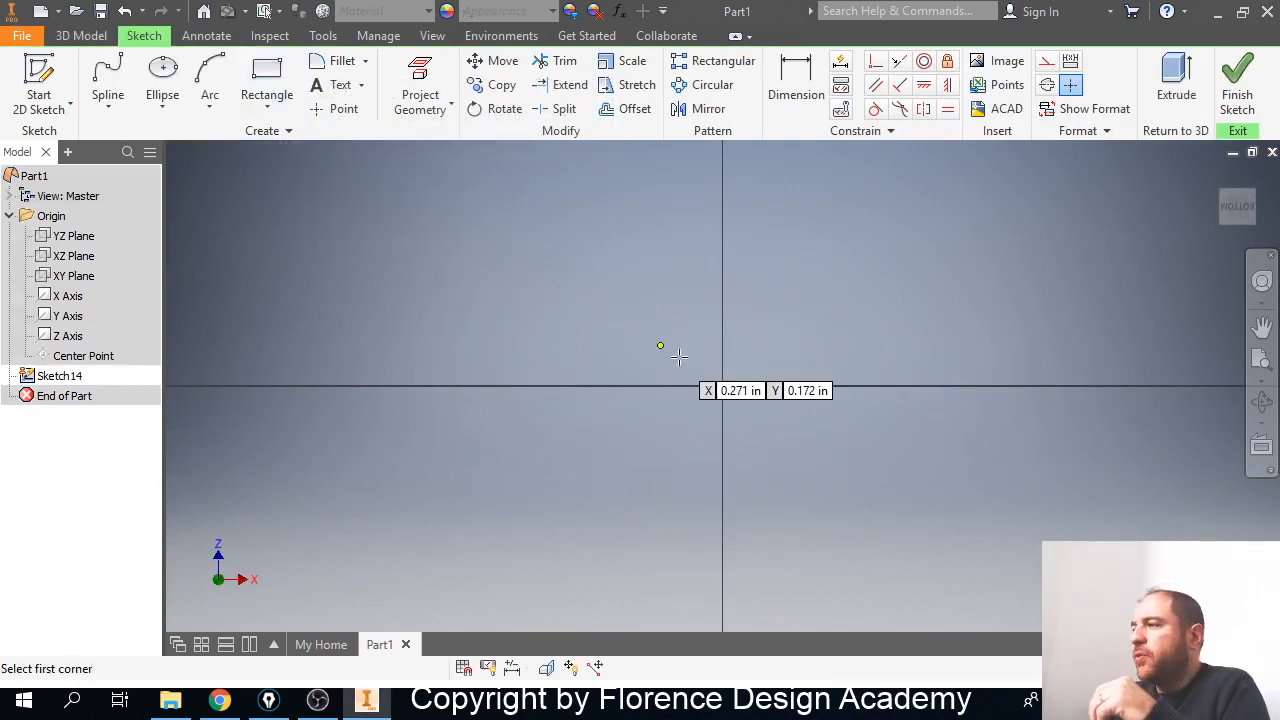
{"action": "left_click", "coordinate": [572, 290]}
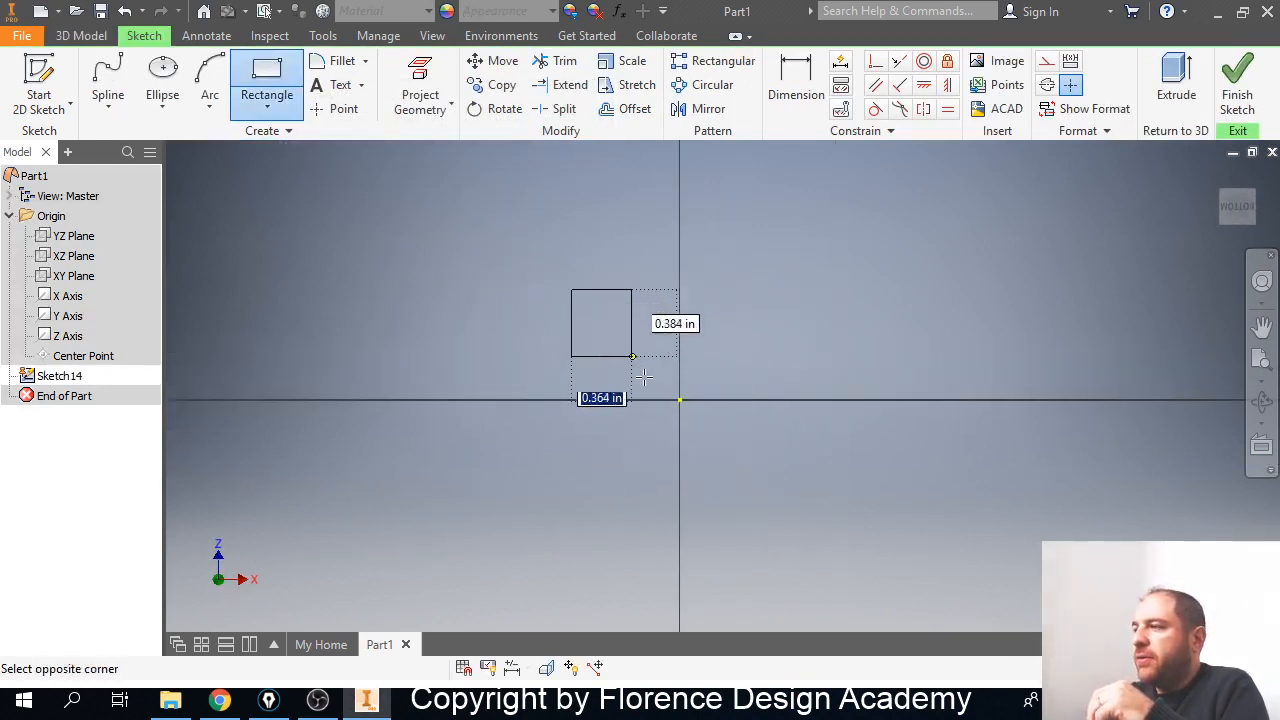
{"action": "left_click", "coordinate": [792, 523]}
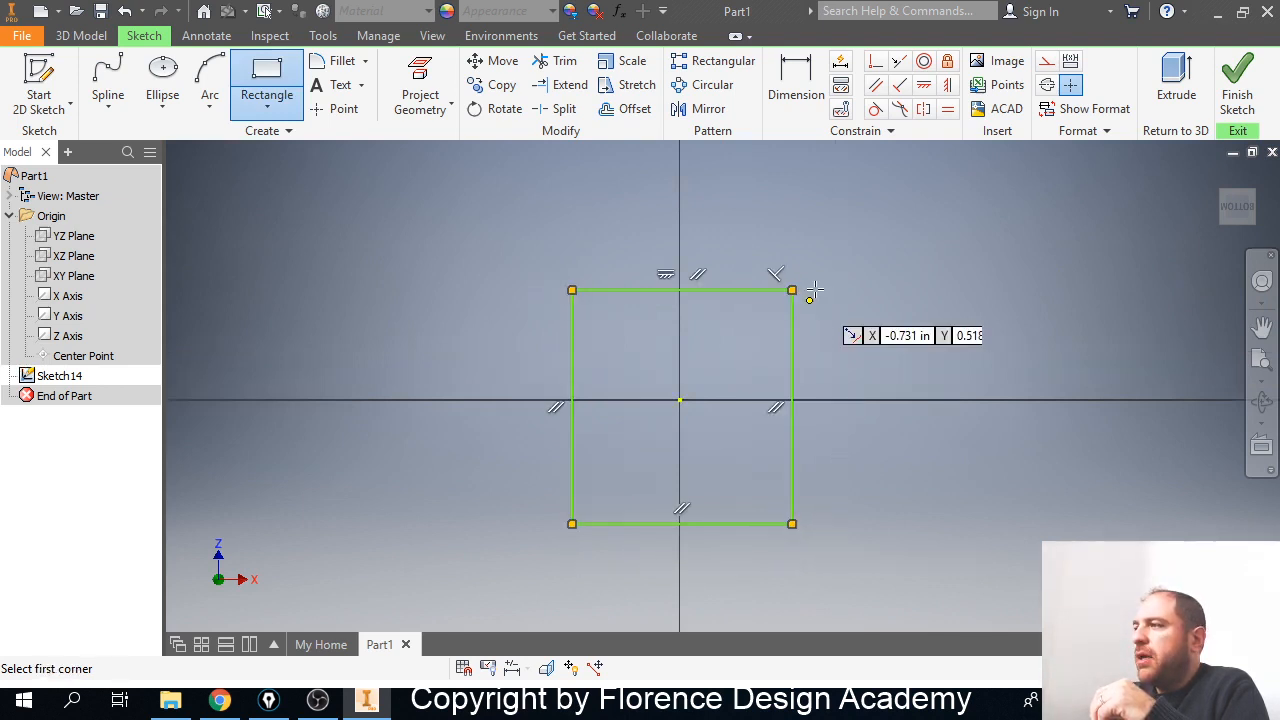
{"action": "left_click", "coordinate": [1238, 85]}
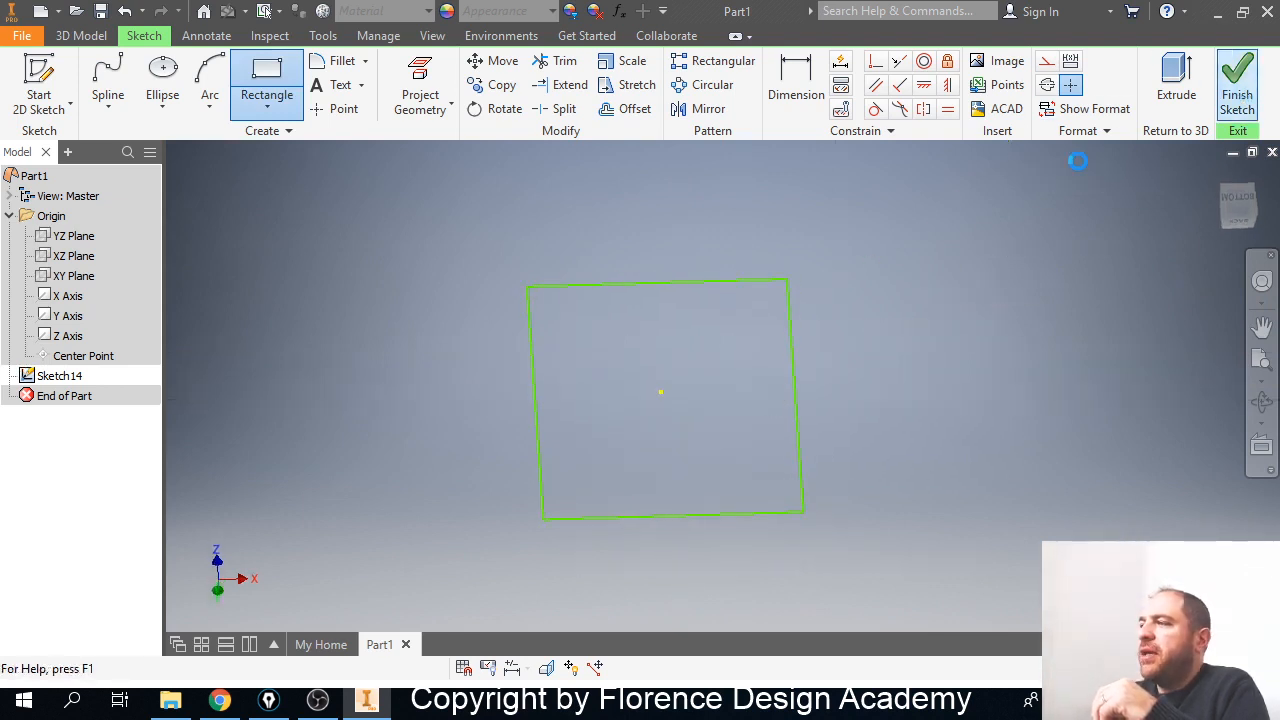
Extrude the rectangle profile 5 in as a solid block.
{"action": "left_click", "coordinate": [99, 88]}
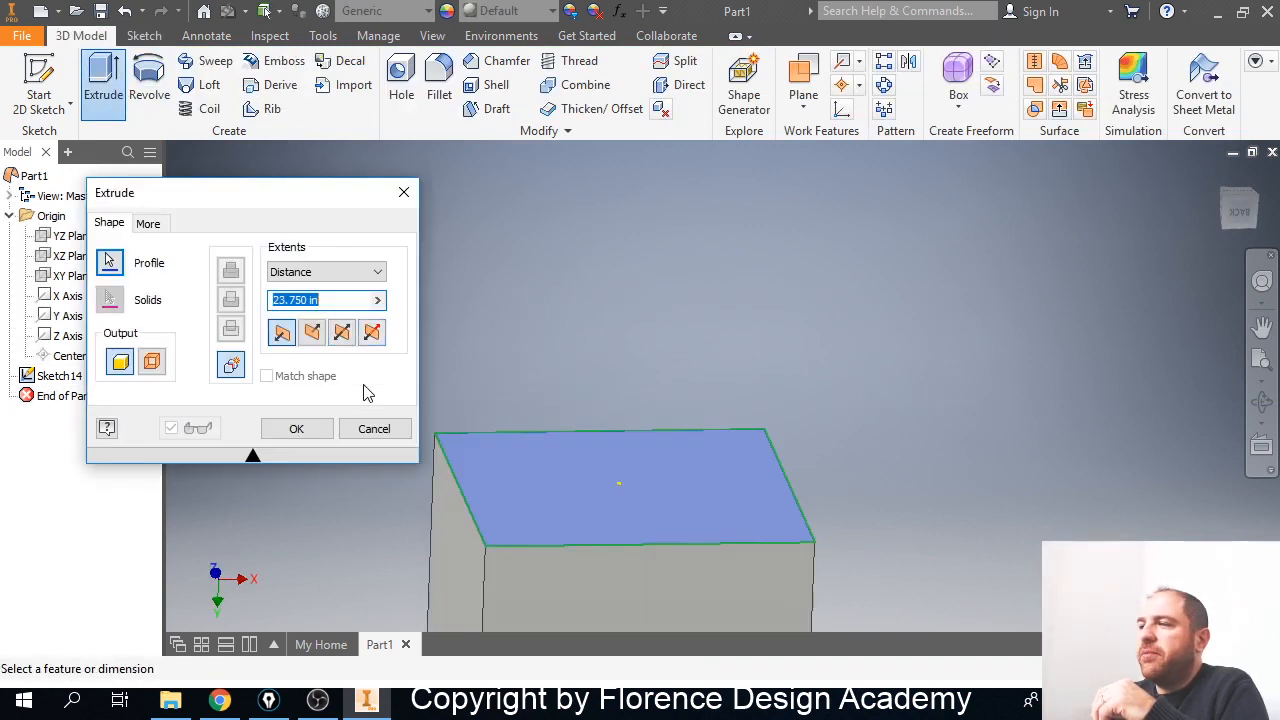
{"action": "scroll", "coordinate": [601, 395], "scroll_direction": "down", "scroll_amount": 5}
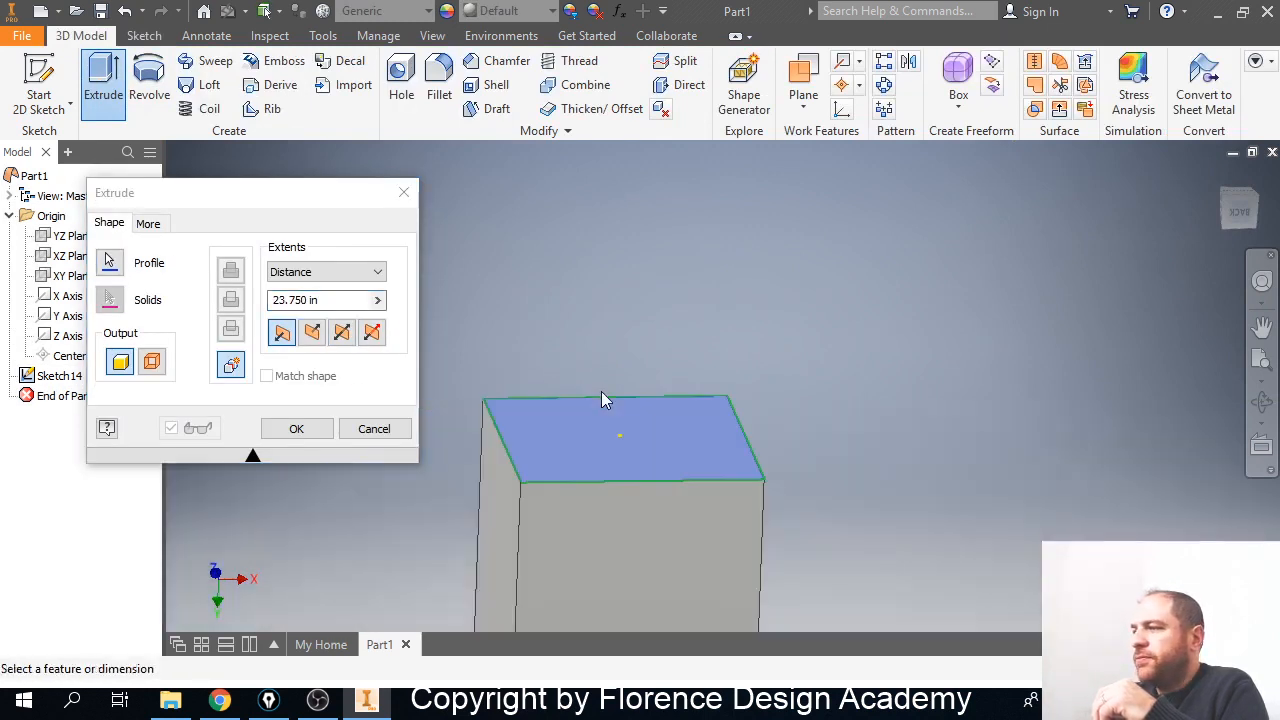
{"action": "middle_click_drag", "start_coordinate": [597, 354], "coordinate": [628, 471], "text": "shift"}
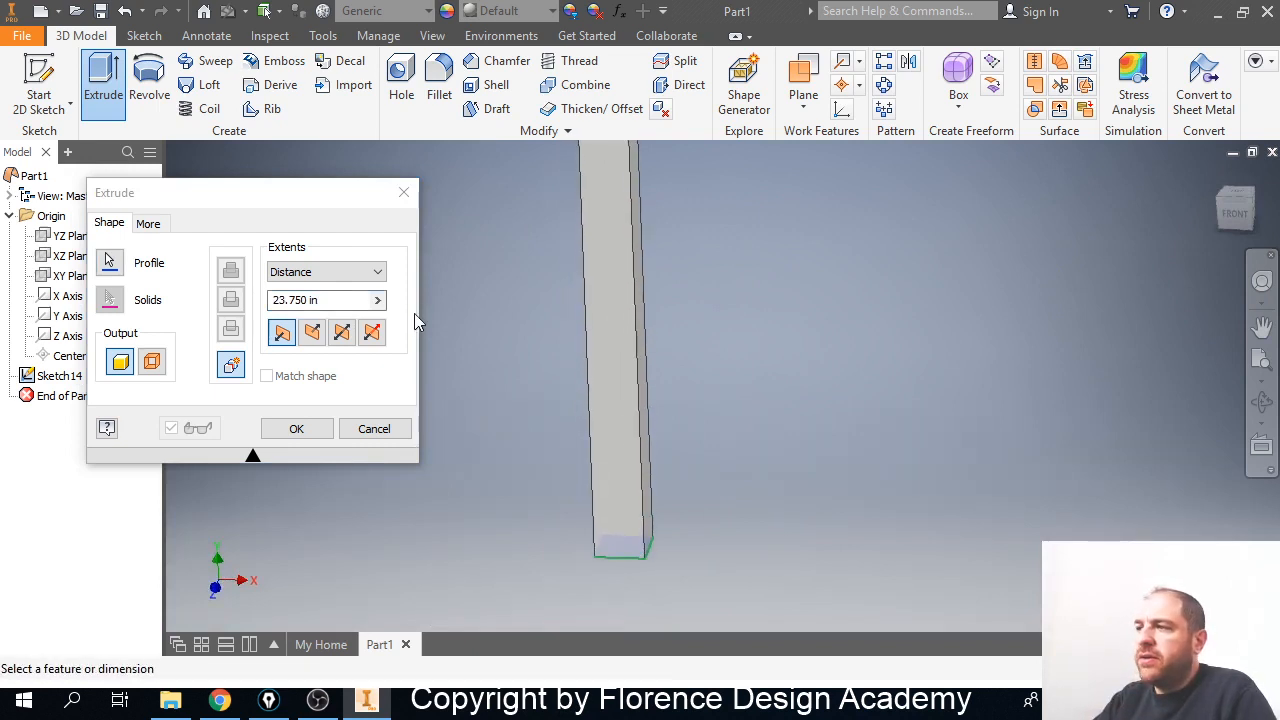
{"action": "left_click_drag", "start_coordinate": [349, 300], "coordinate": [267, 310]}
{"action": "type", "text": "5"}
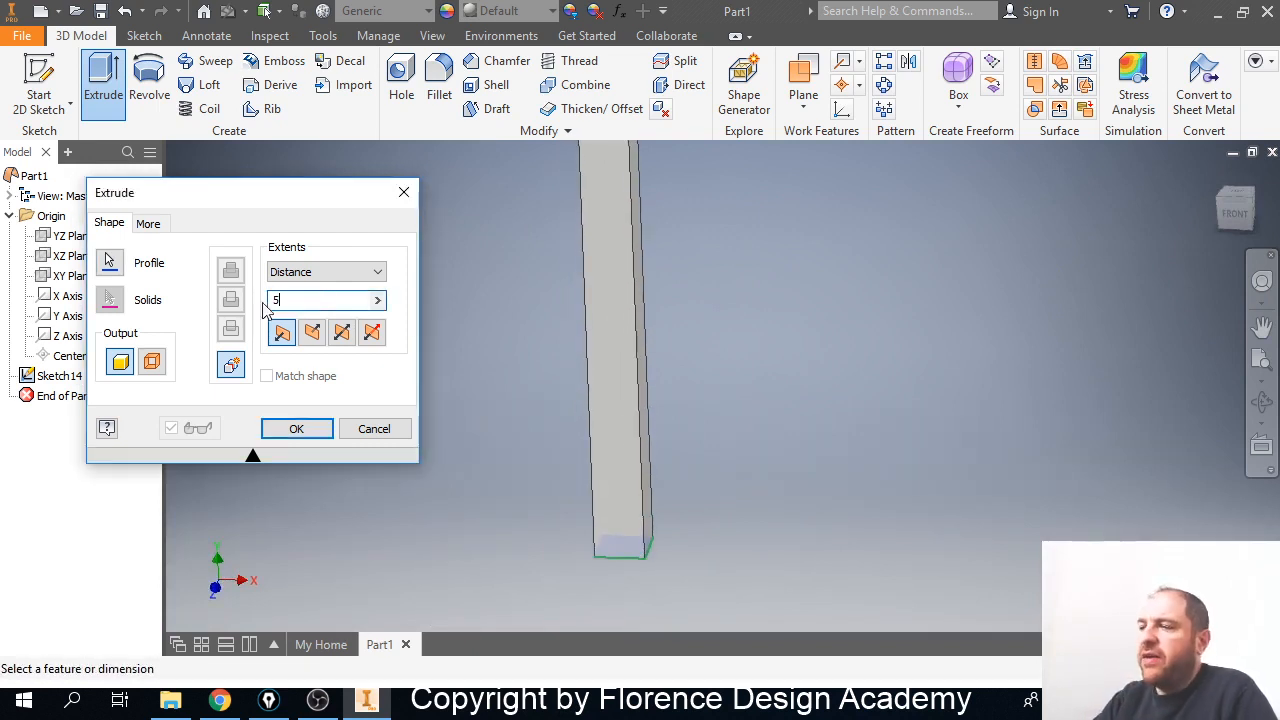
{"action": "left_click", "coordinate": [314, 433]}
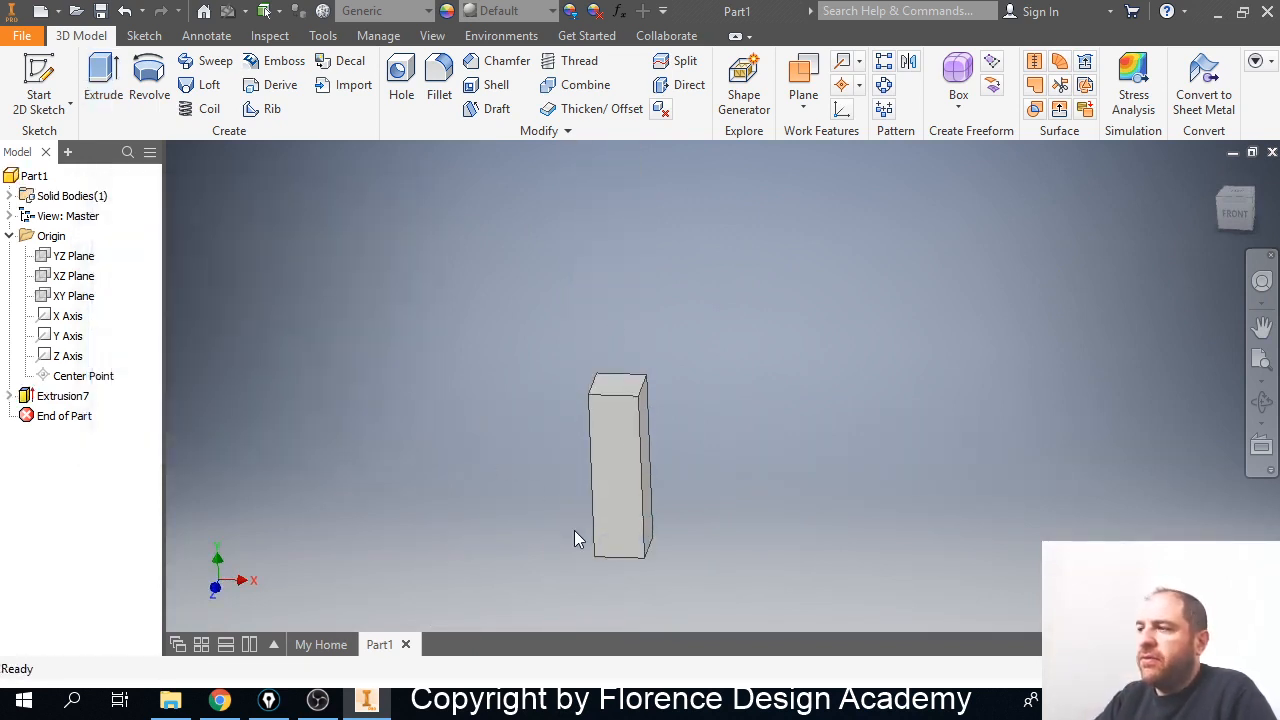
{"action": "scroll", "coordinate": [574, 539], "scroll_direction": "up", "scroll_amount": 3}
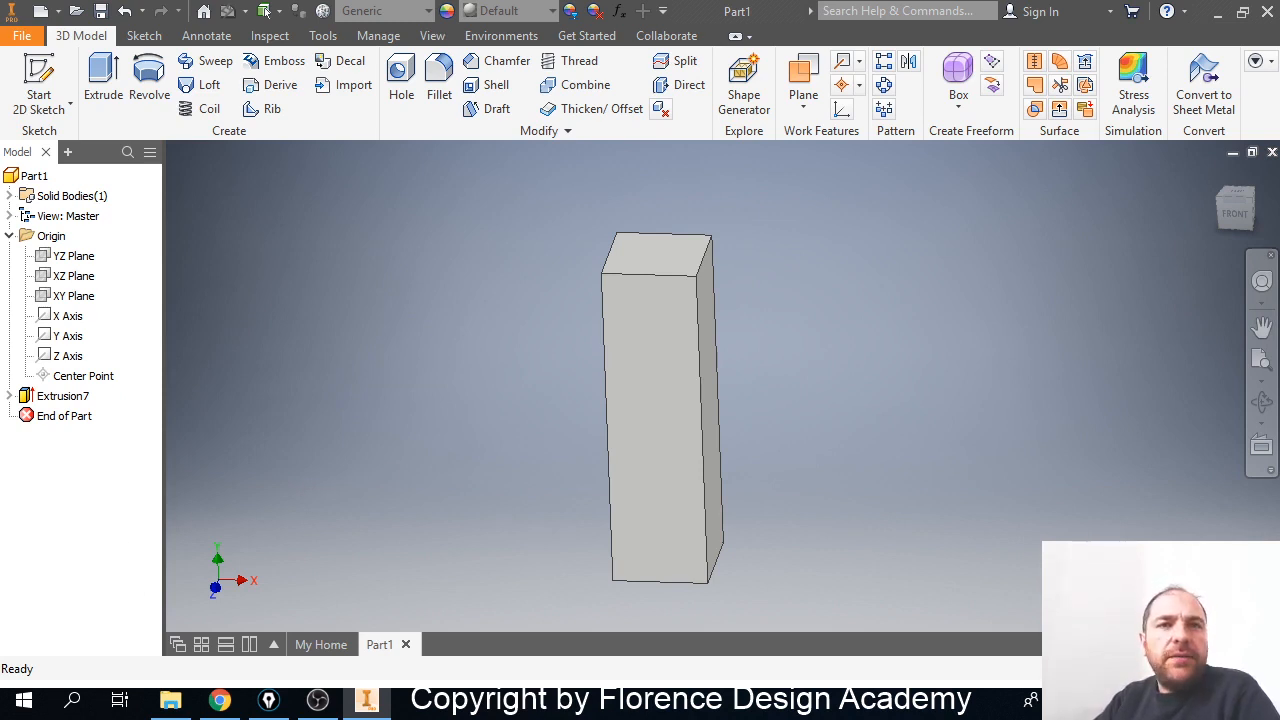
{"action": "key", "text": "alt+Tab"}
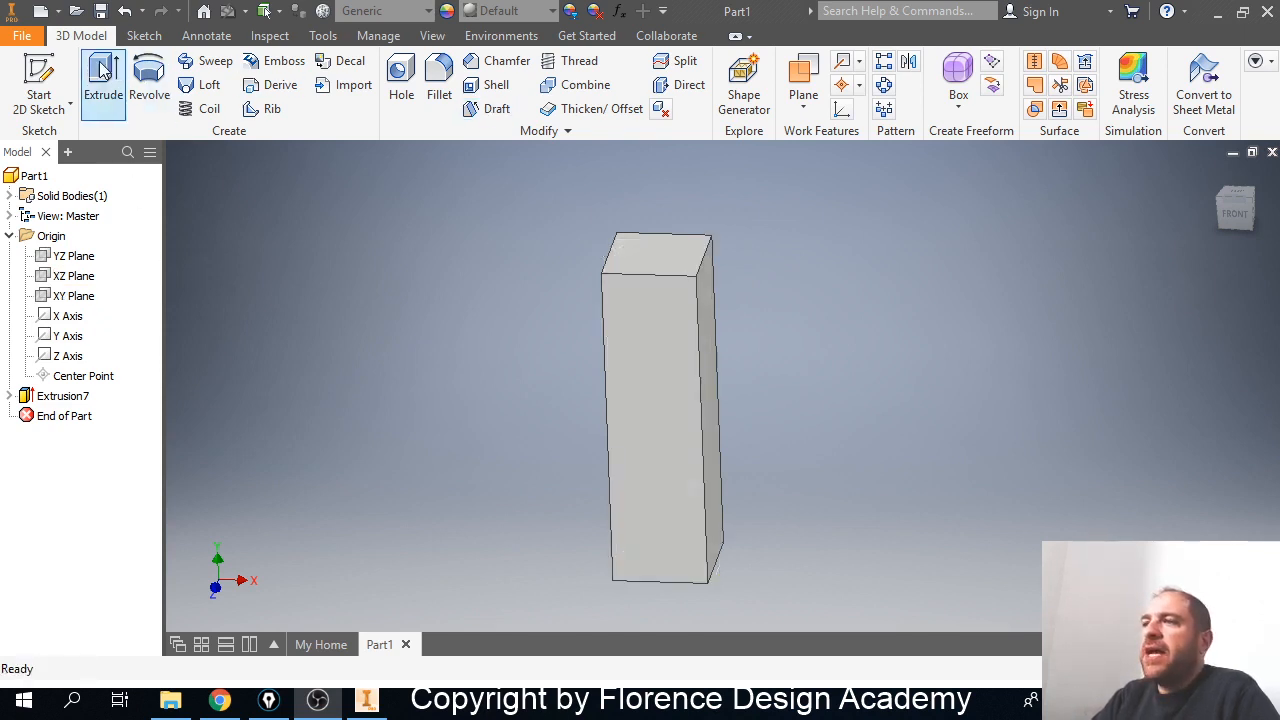
Sketch an open seven-point zigzag spline on the block's top face plane, beside its negative X side, and finish the sketch.
{"action": "left_click", "coordinate": [58, 80]}
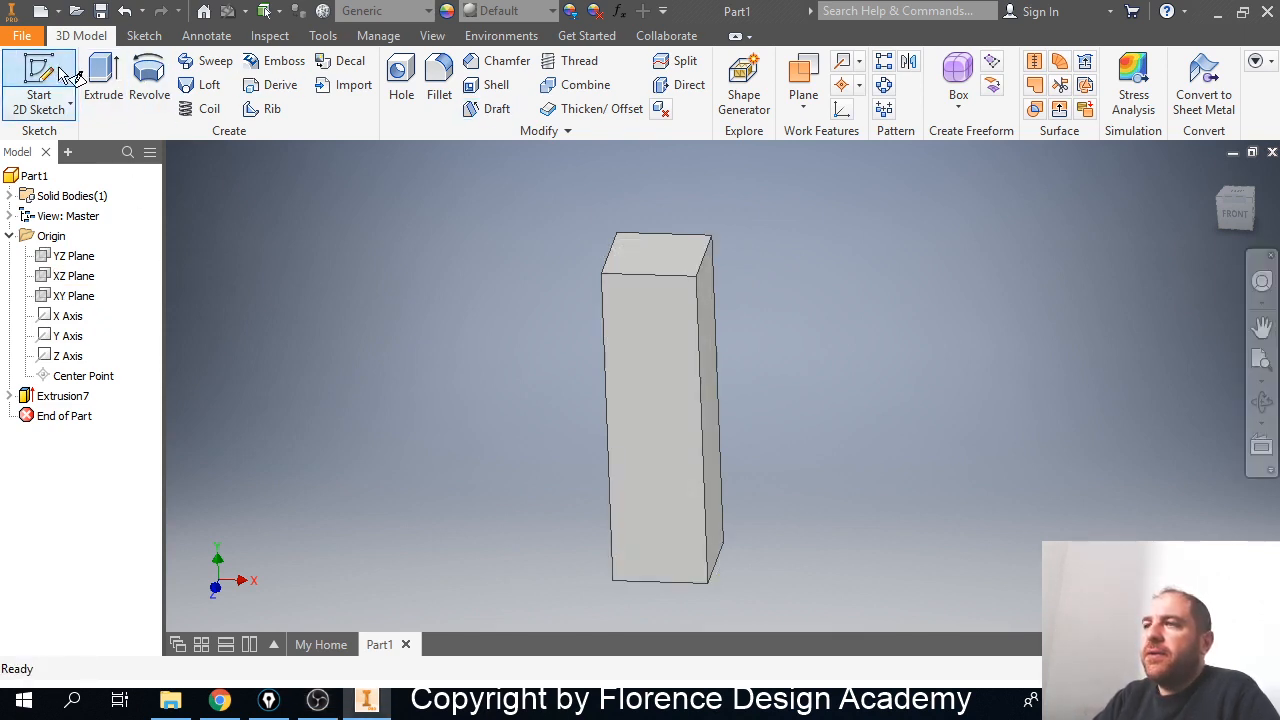
{"action": "left_click", "coordinate": [629, 243]}
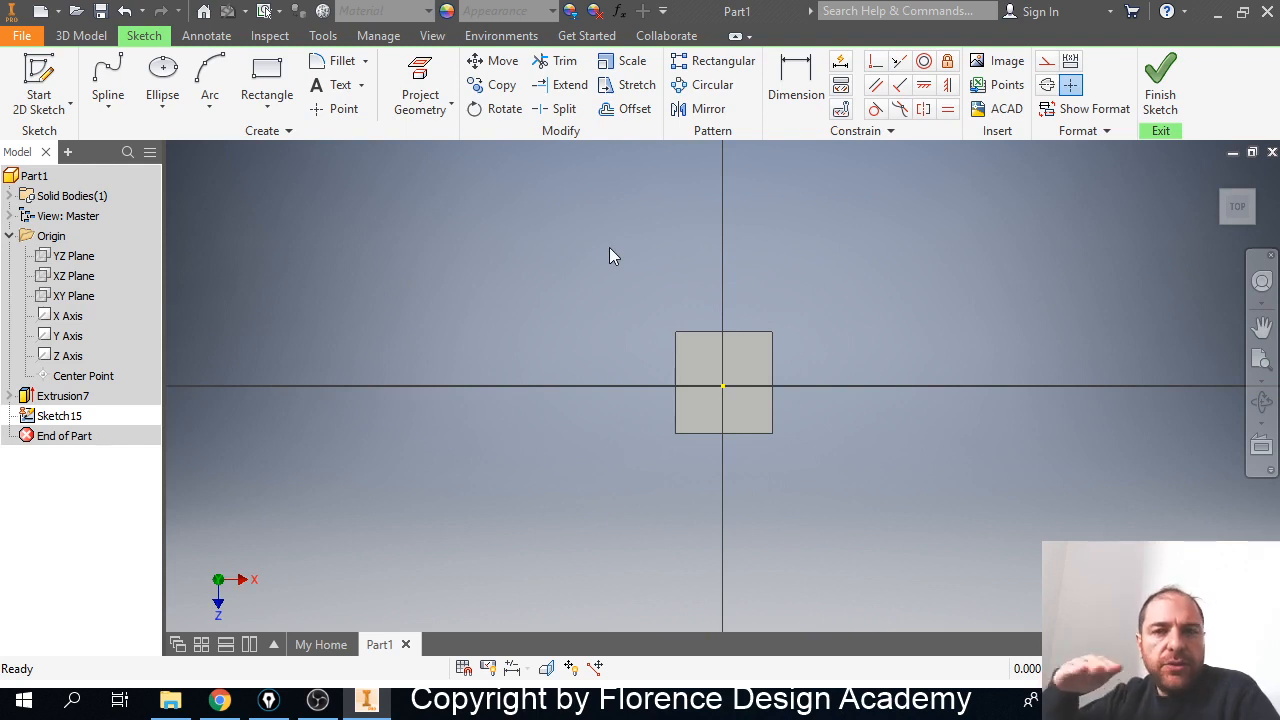
{"action": "left_click", "coordinate": [108, 78]}
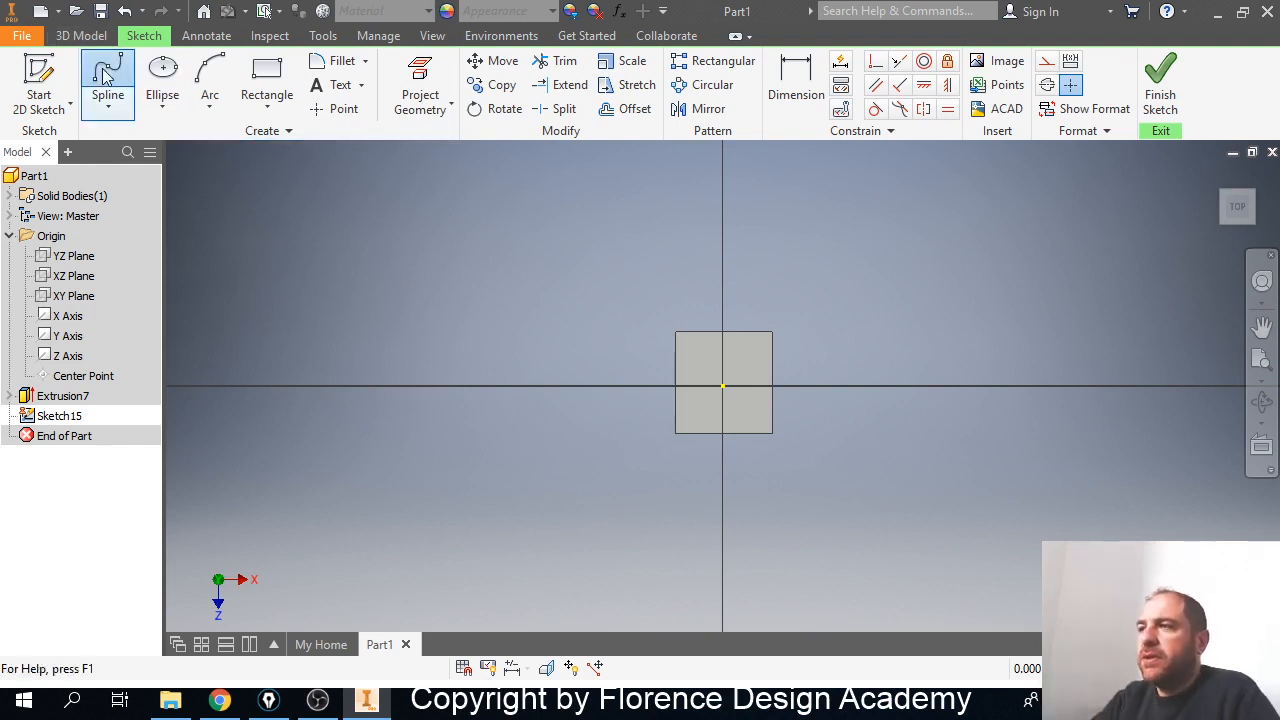
{"action": "left_click", "coordinate": [625, 231]}
{"action": "left_click", "coordinate": [549, 259]}
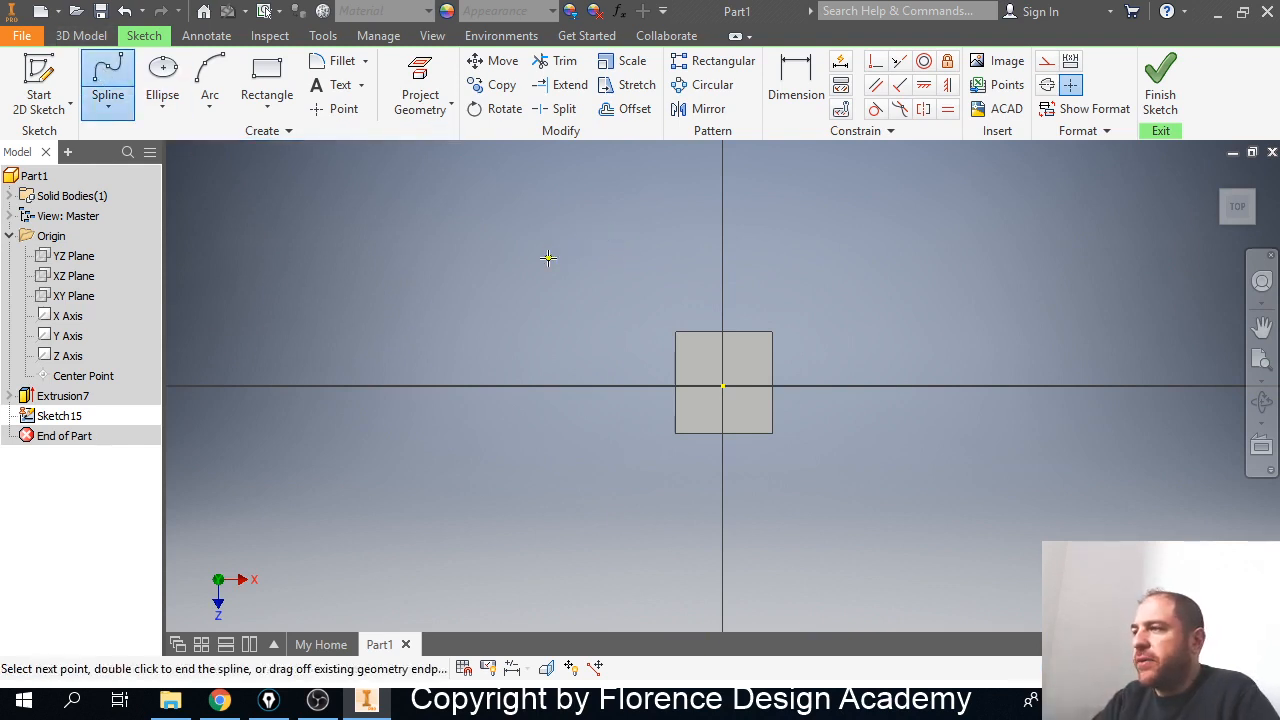
{"action": "left_click", "coordinate": [636, 316]}
{"action": "left_click", "coordinate": [537, 350]}
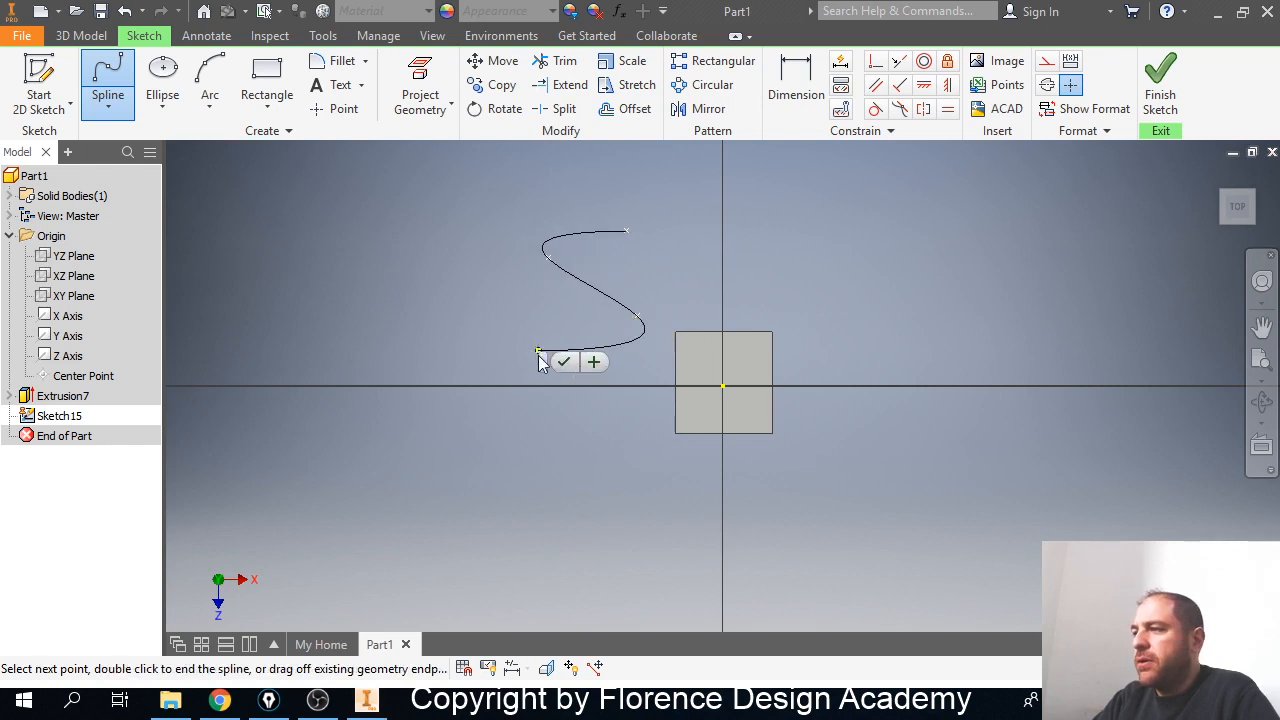
{"action": "left_click", "coordinate": [636, 407]}
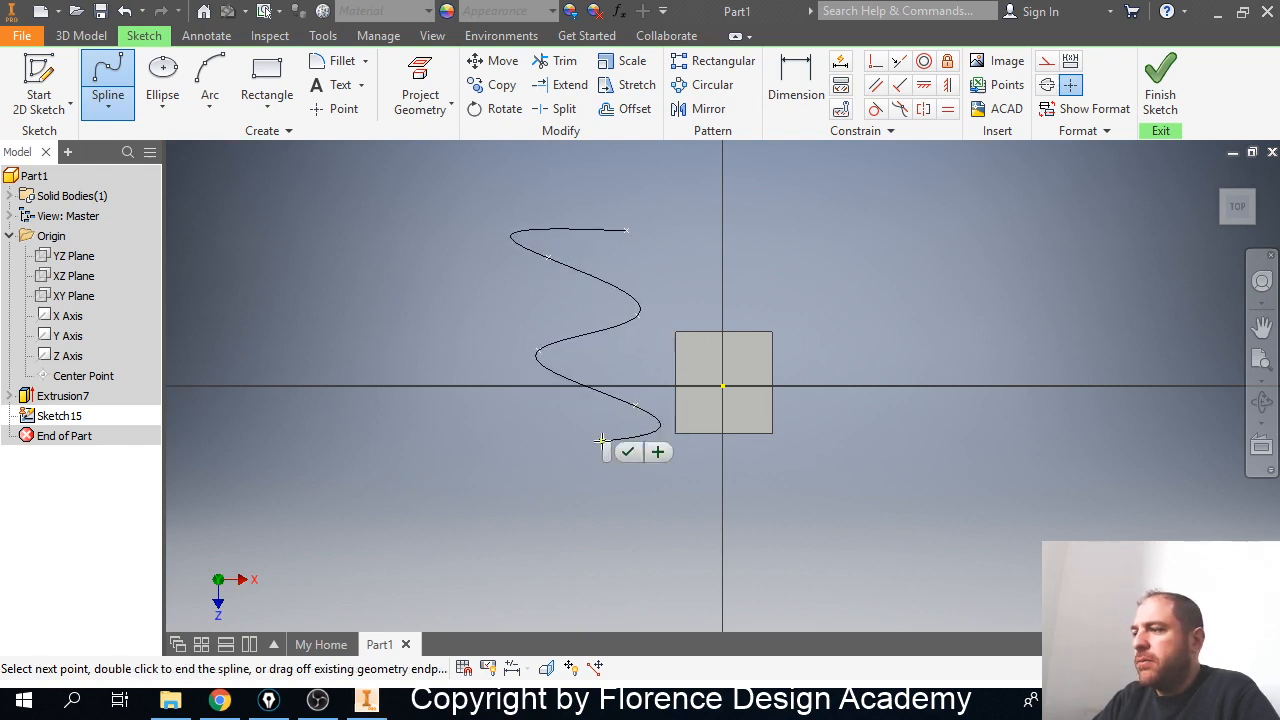
{"action": "left_click", "coordinate": [601, 439]}
{"action": "left_click", "coordinate": [571, 506]}
{"action": "left_click", "coordinate": [598, 518]}
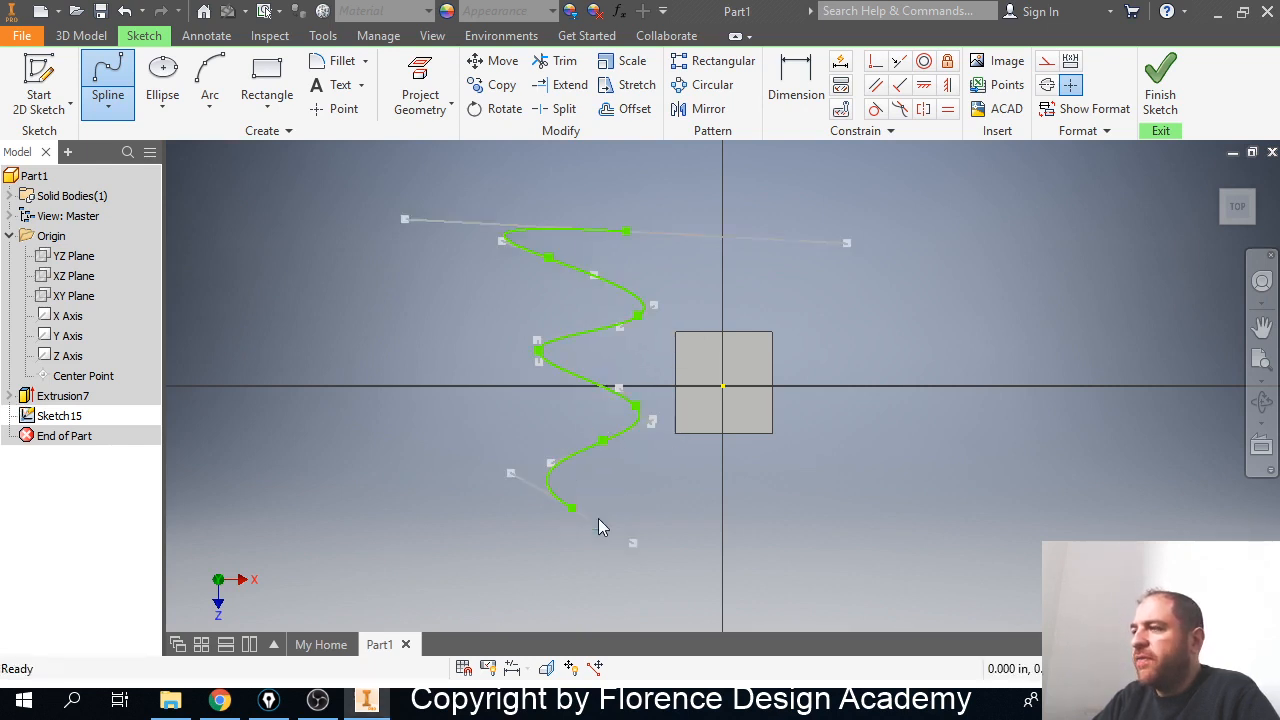
{"action": "middle_click_drag", "start_coordinate": [628, 447], "coordinate": [612, 396], "text": "shift"}
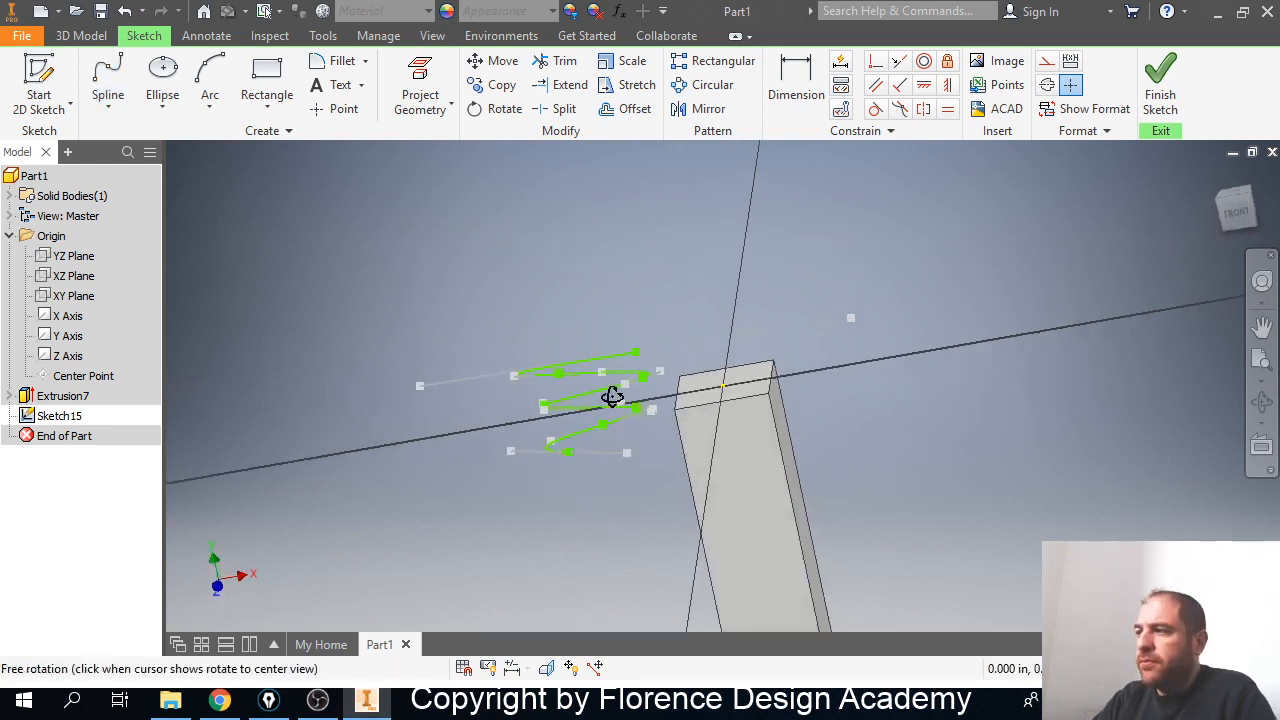
{"action": "left_click", "coordinate": [1160, 95]}
Start a new 2D sketch on the XZ plane at the block's base.
{"action": "scroll", "coordinate": [614, 195], "scroll_direction": "down", "scroll_amount": 2}
{"action": "scroll", "coordinate": [614, 268], "scroll_direction": "up", "scroll_amount": 5}
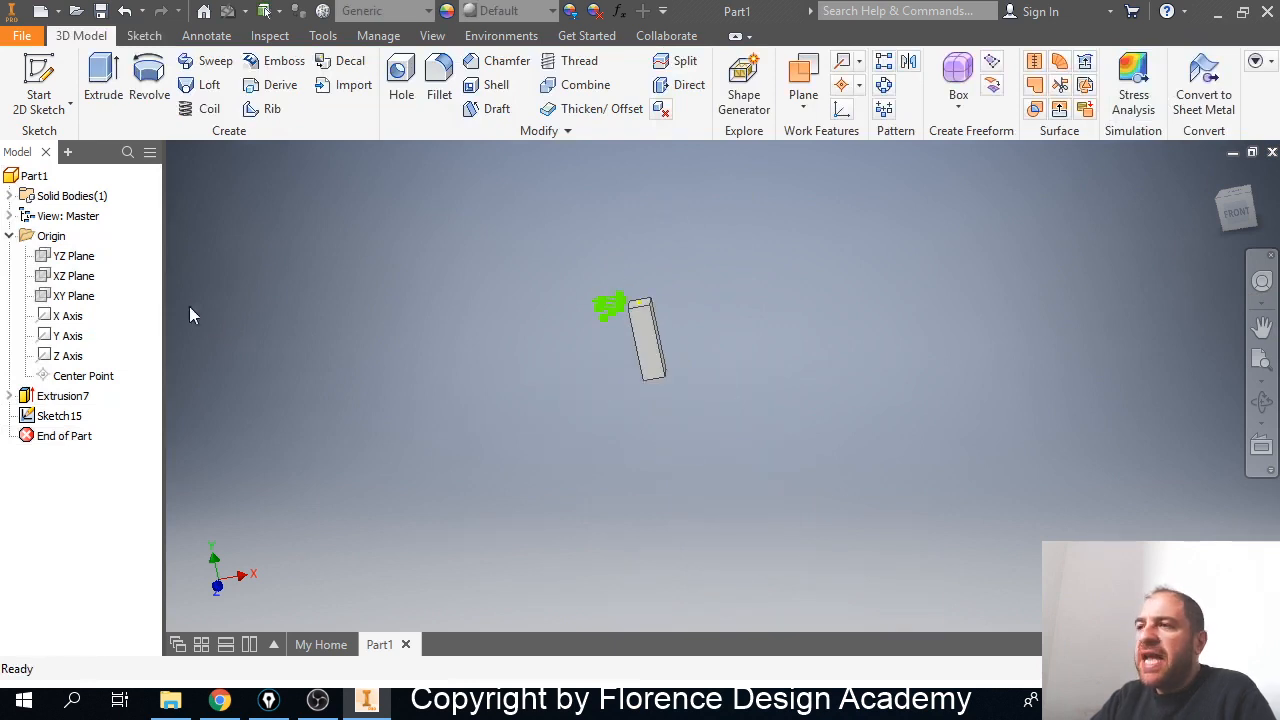
{"action": "left_click", "coordinate": [79, 283]}
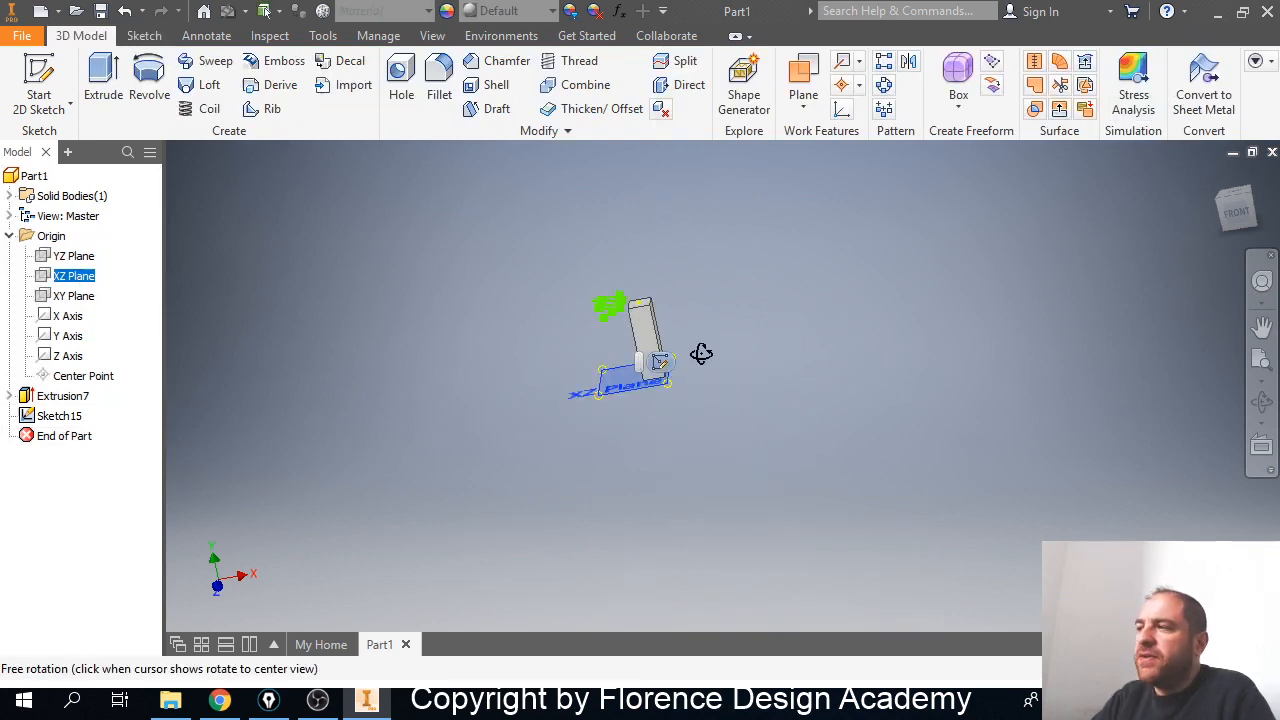
{"action": "middle_click_drag", "start_coordinate": [700, 351], "coordinate": [704, 386], "text": "shift"}
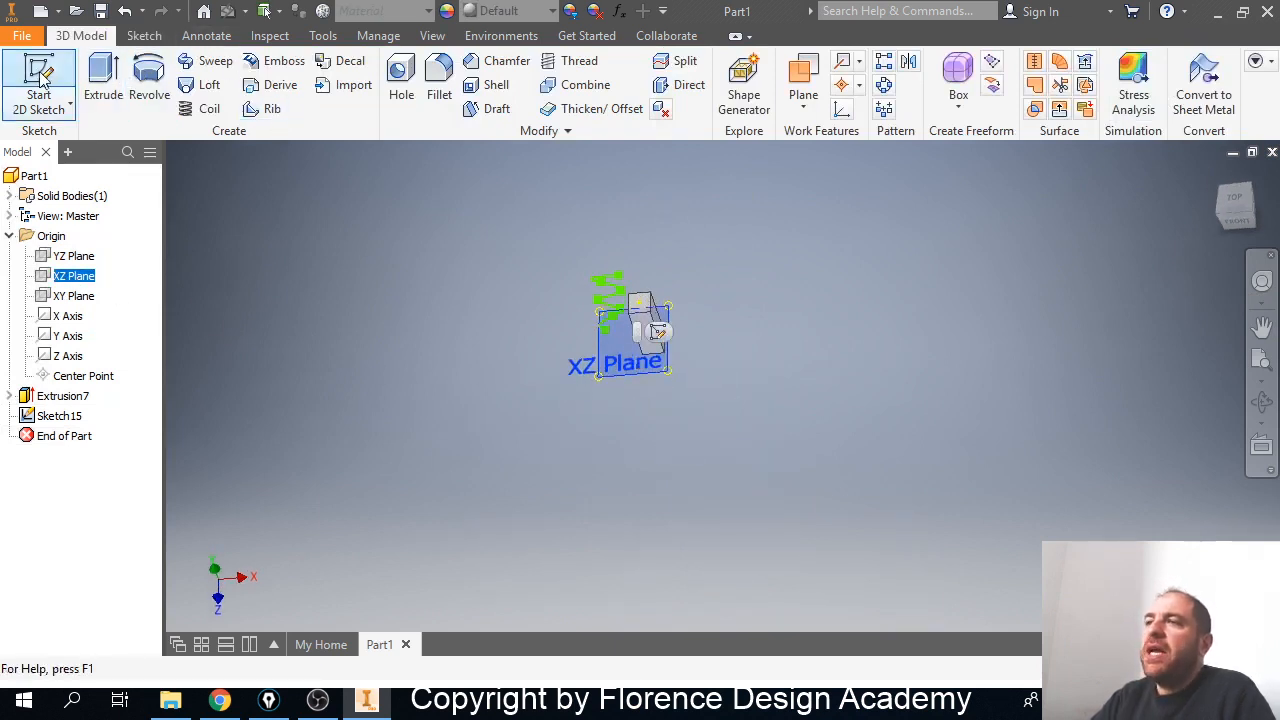
{"action": "left_click", "coordinate": [40, 82]}
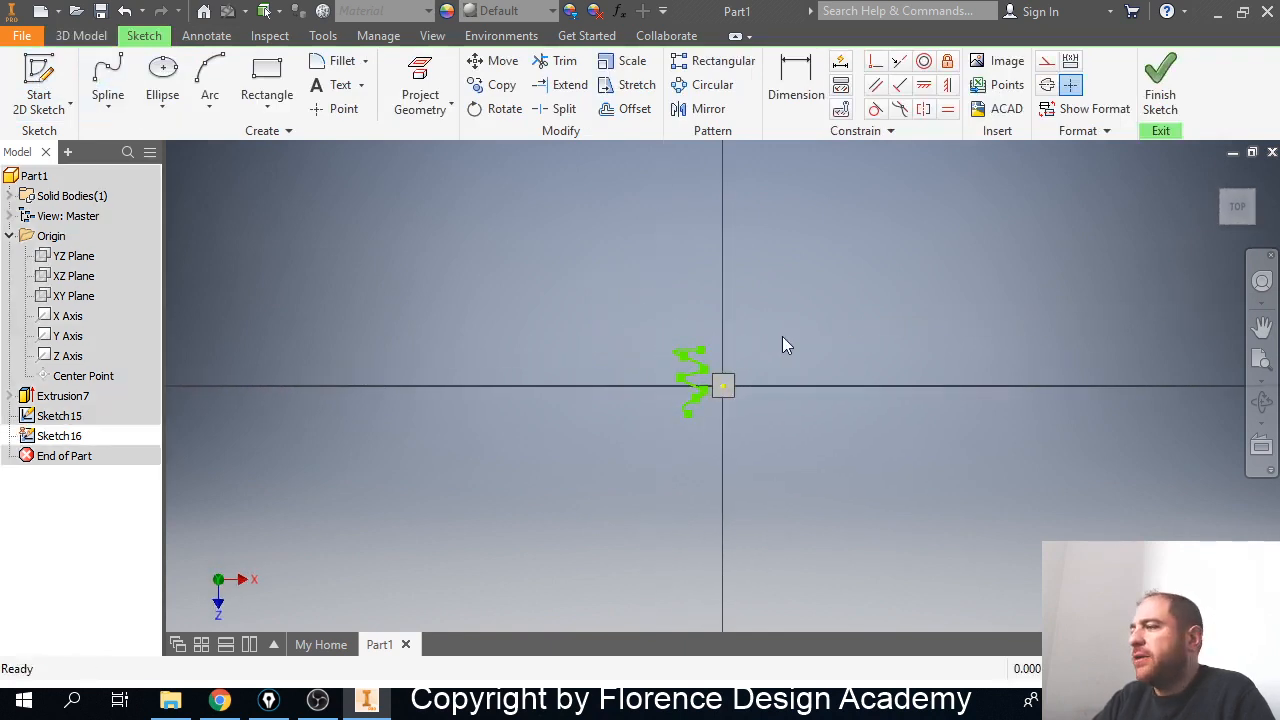
{"action": "middle_click_drag", "start_coordinate": [782, 340], "coordinate": [630, 337]}
{"action": "scroll", "coordinate": [616, 357], "scroll_direction": "up", "scroll_amount": 3}
{"action": "scroll", "coordinate": [616, 357], "scroll_direction": "down", "scroll_amount": 6}
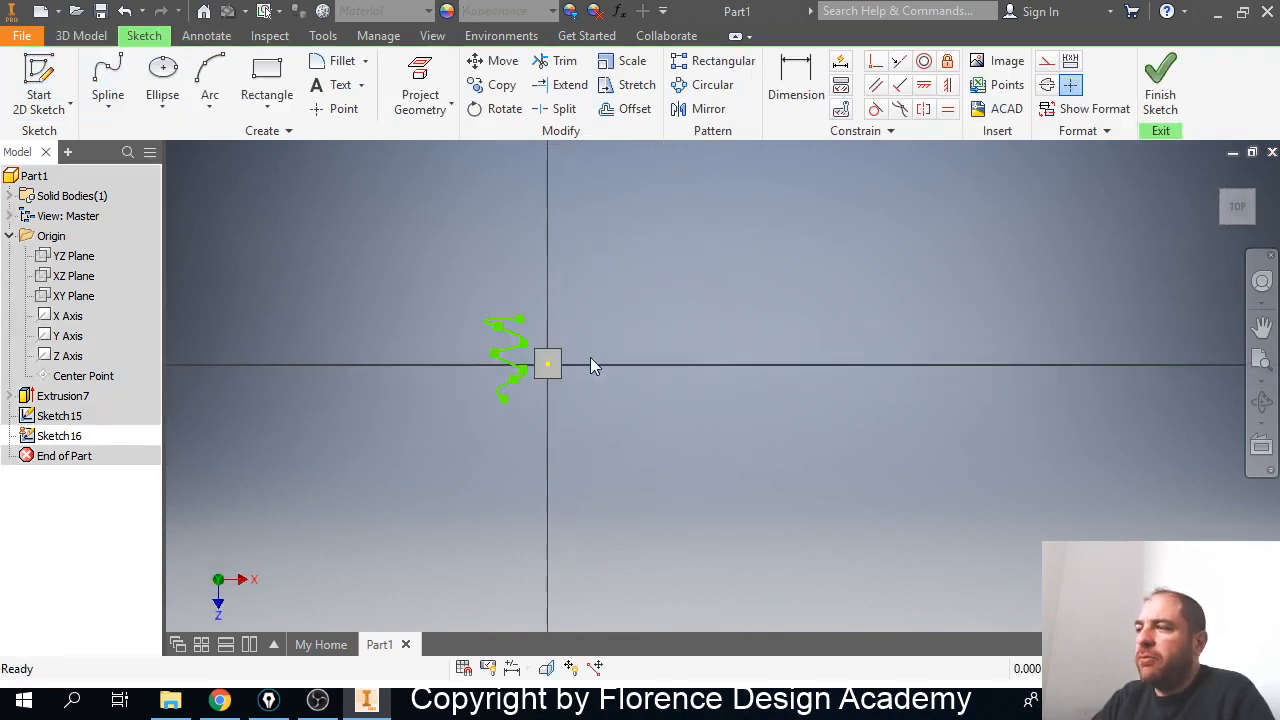
Draw an open seven-point zigzag spline beside the block, on the side opposite the first spline, and finish the sketch.
{"action": "left_click", "coordinate": [108, 86]}
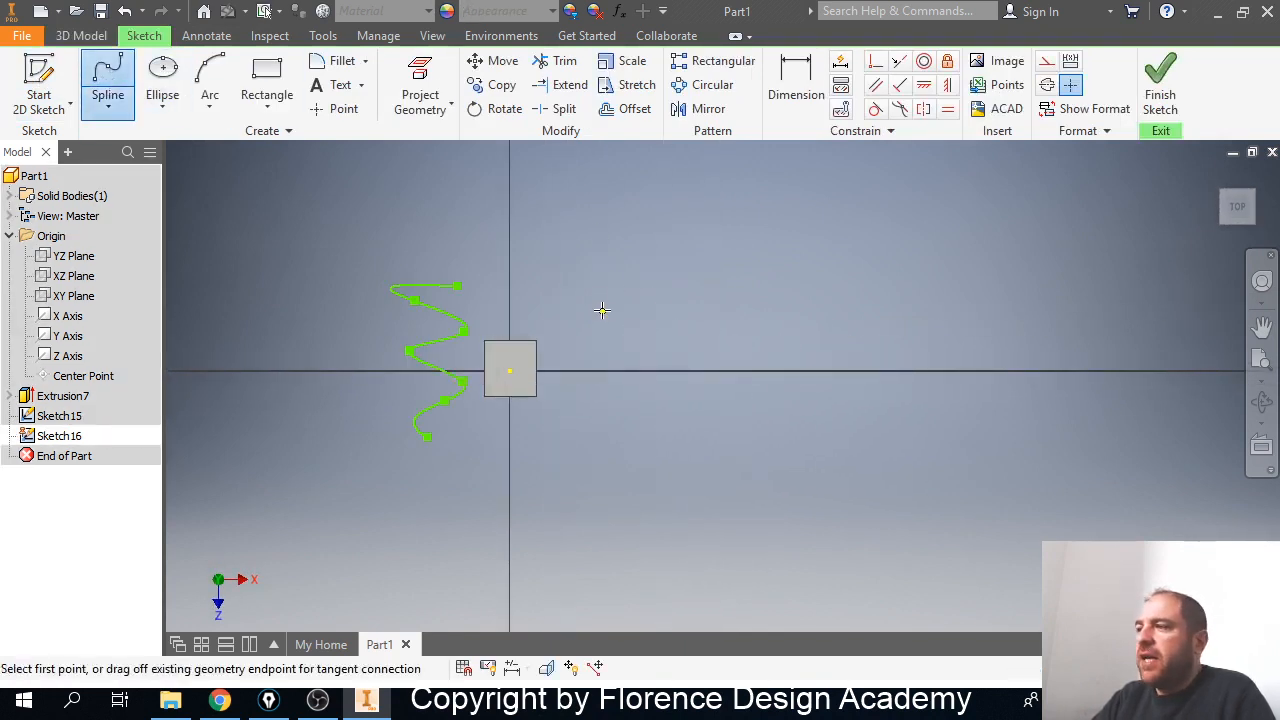
{"action": "left_click", "coordinate": [575, 281]}
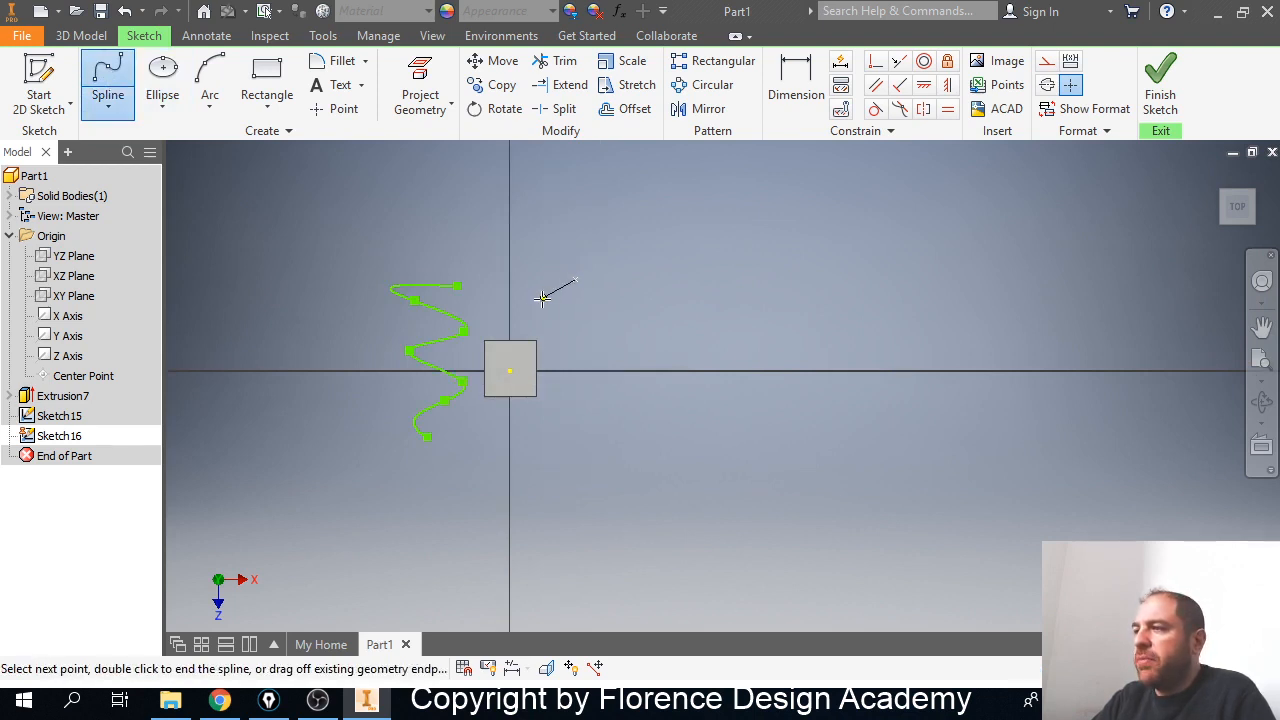
{"action": "left_click", "coordinate": [532, 299]}
{"action": "left_click", "coordinate": [601, 336]}
{"action": "left_click", "coordinate": [527, 360]}
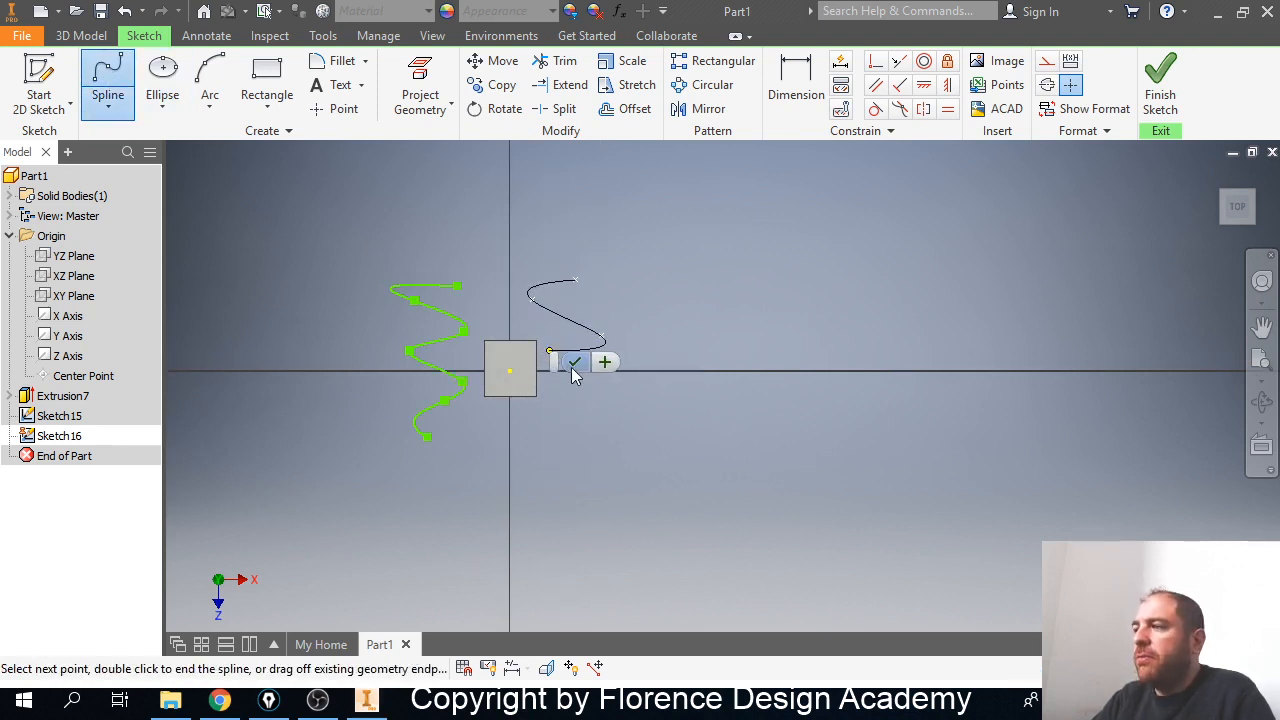
{"action": "left_click", "coordinate": [603, 393]}
{"action": "left_click", "coordinate": [529, 410]}
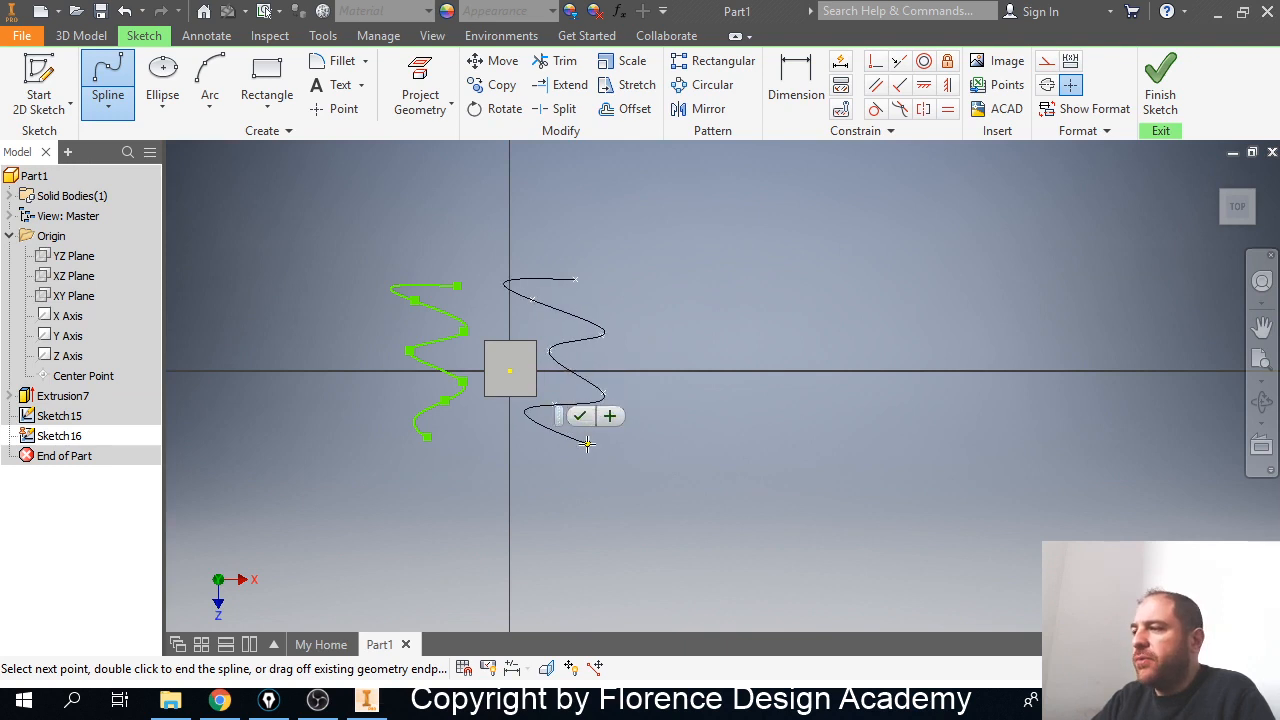
{"action": "double_click", "coordinate": [577, 446]}
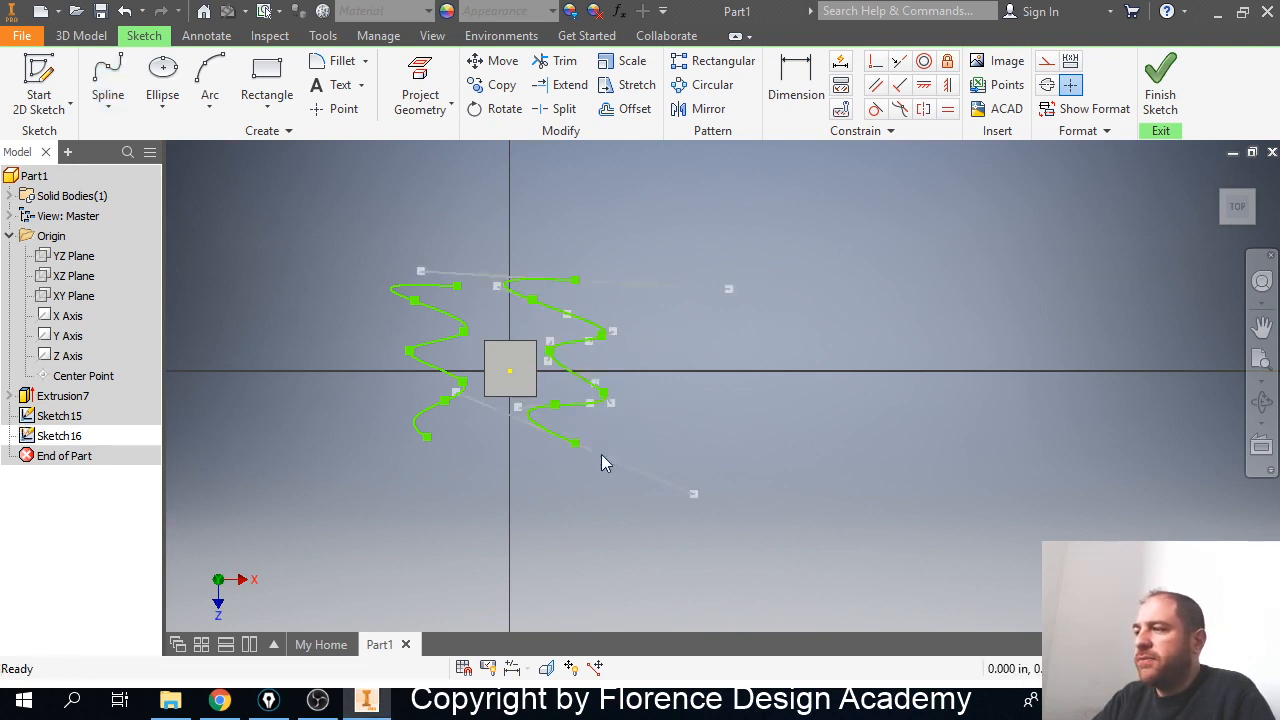
{"action": "left_click", "coordinate": [1160, 85]}
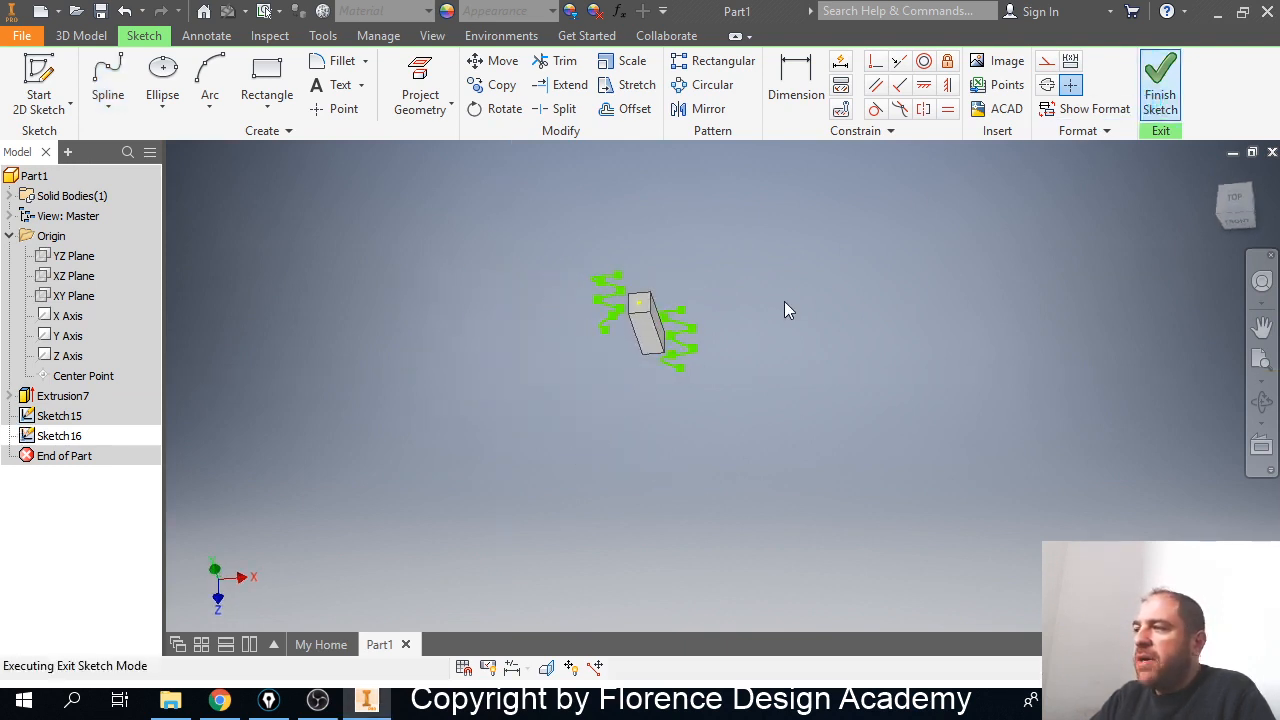
Create a loft with surface output from the XZ-plane spline to the top-face spline, passing through the block.
{"action": "middle_click_drag", "start_coordinate": [654, 308], "coordinate": [679, 287], "text": "shift"}
{"action": "scroll", "coordinate": [654, 290], "scroll_direction": "down", "scroll_amount": 5}
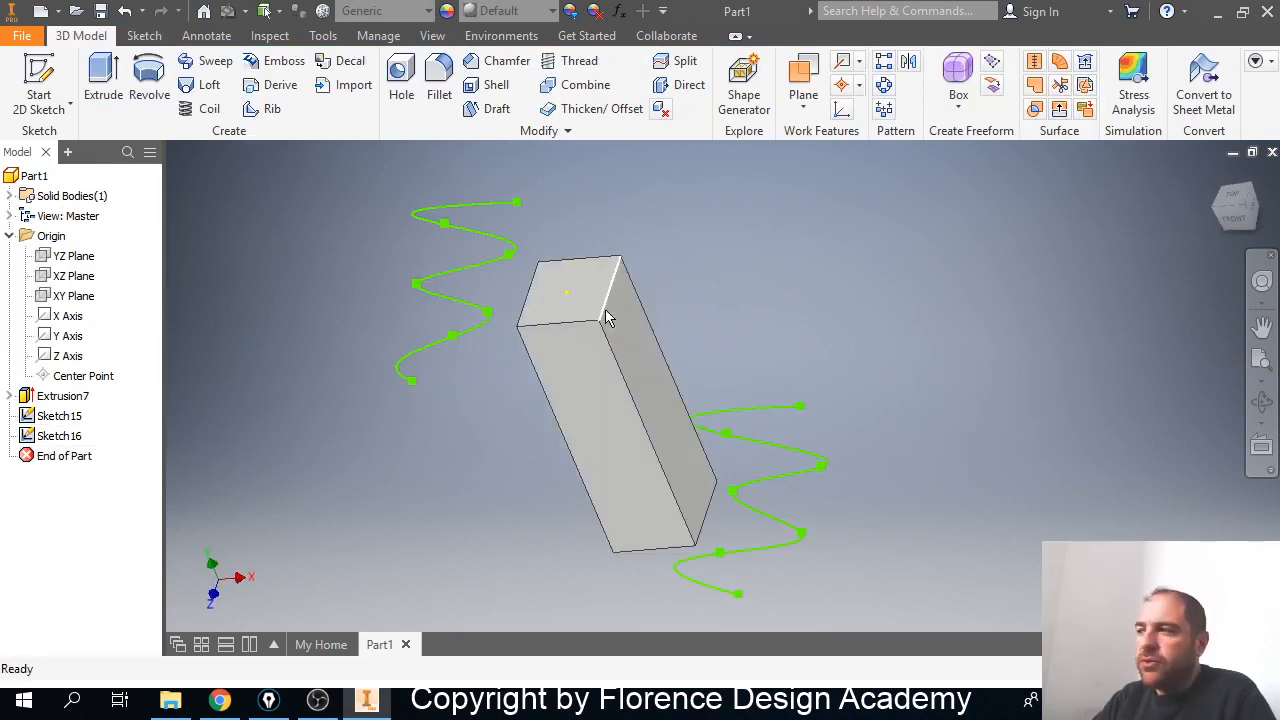
{"action": "left_click", "coordinate": [208, 86]}
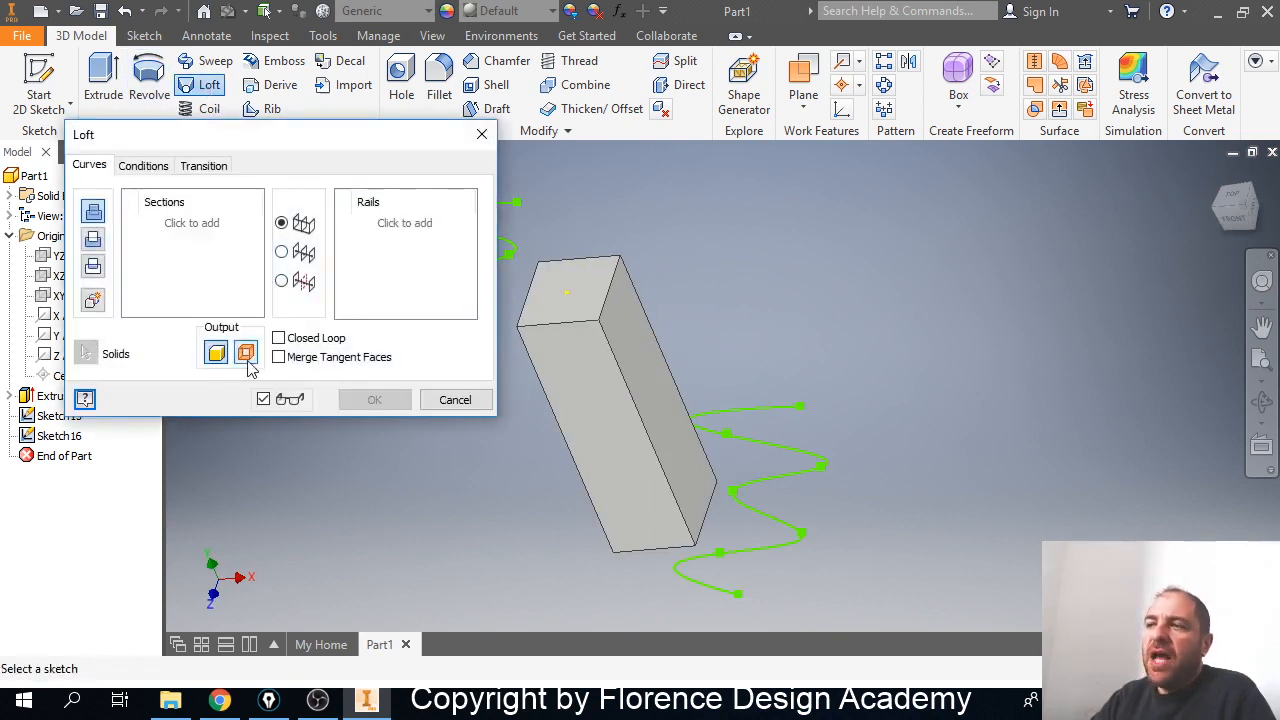
{"action": "left_click_drag", "start_coordinate": [334, 147], "coordinate": [193, 170]}
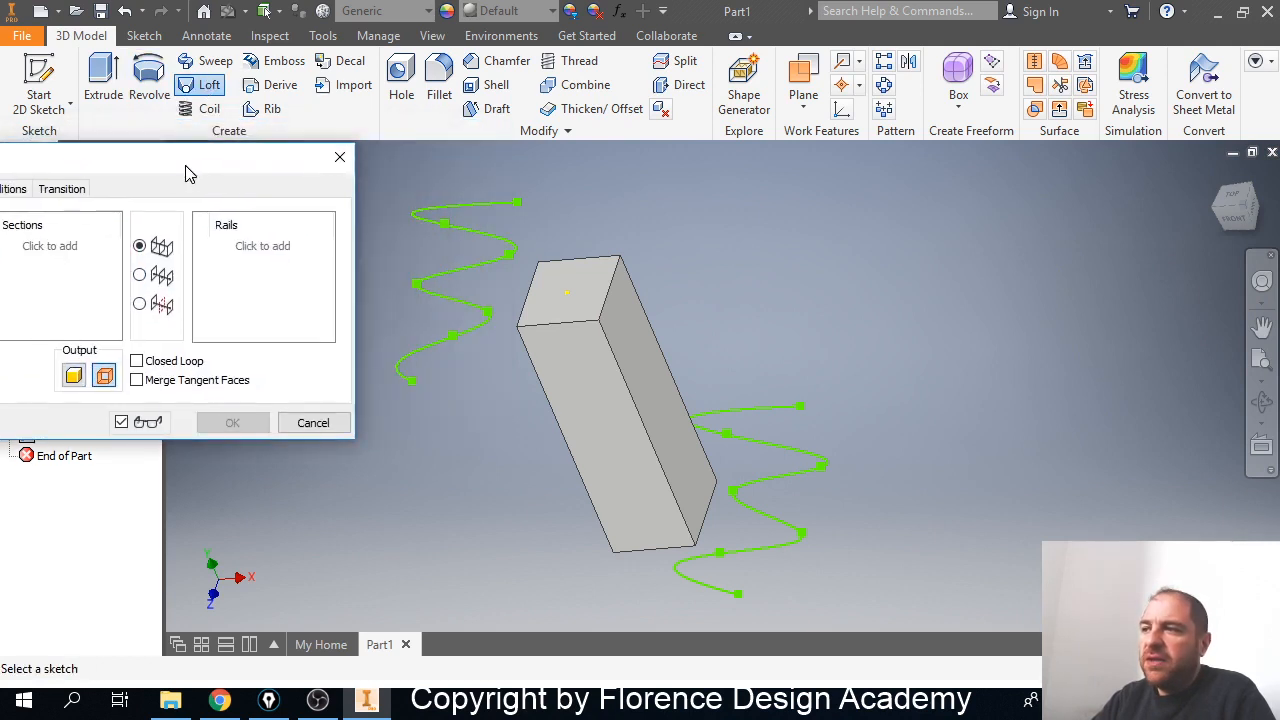
{"action": "left_click", "coordinate": [74, 247]}
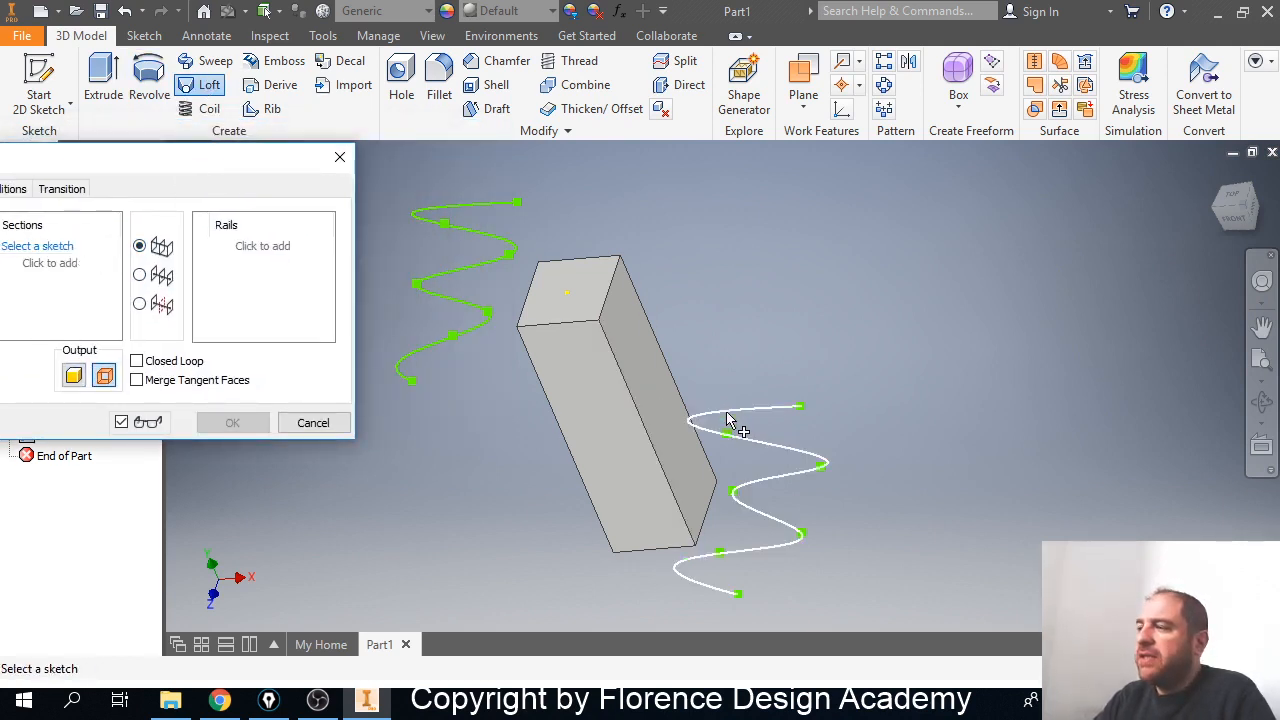
{"action": "left_click", "coordinate": [753, 445]}
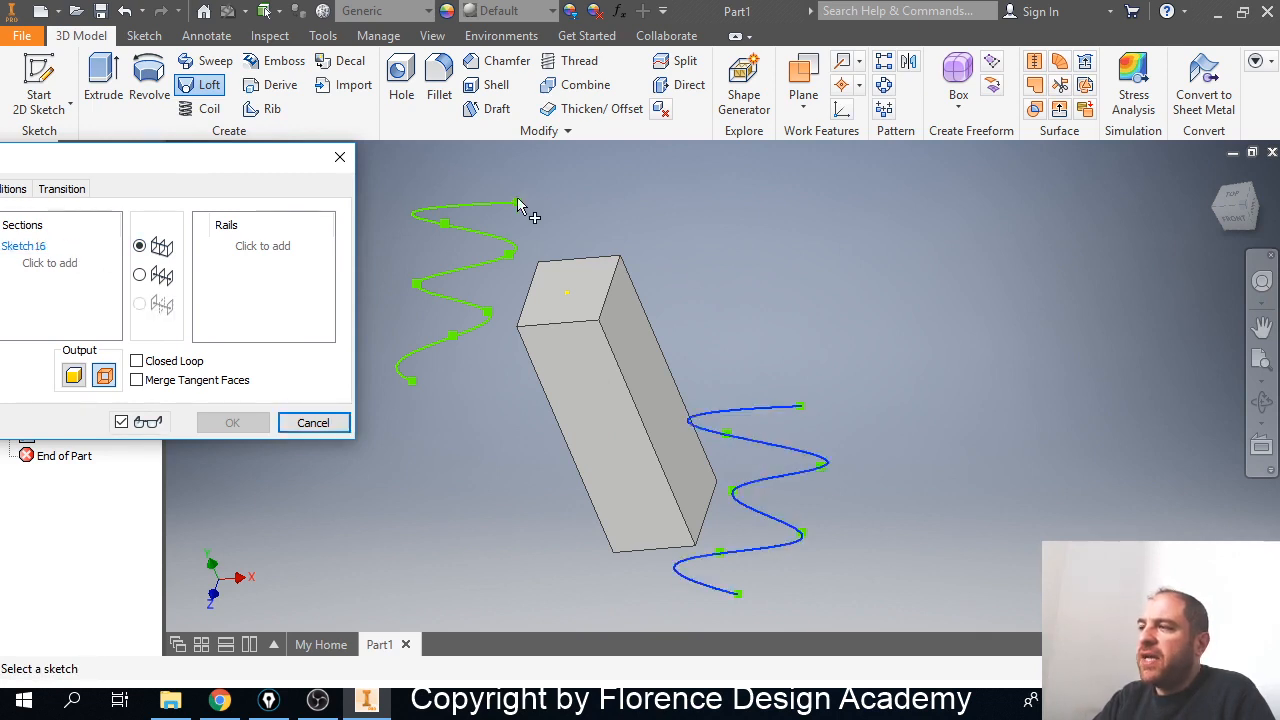
{"action": "left_click", "coordinate": [492, 243]}
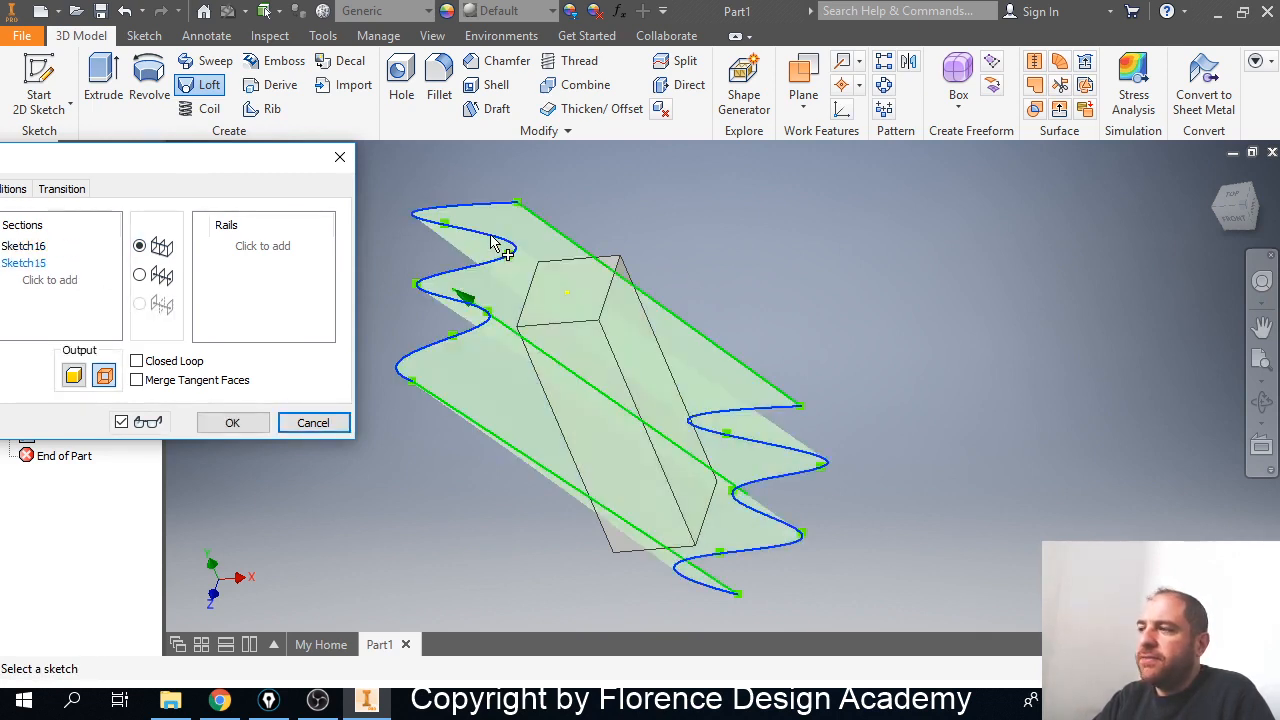
{"action": "left_click", "coordinate": [241, 422]}
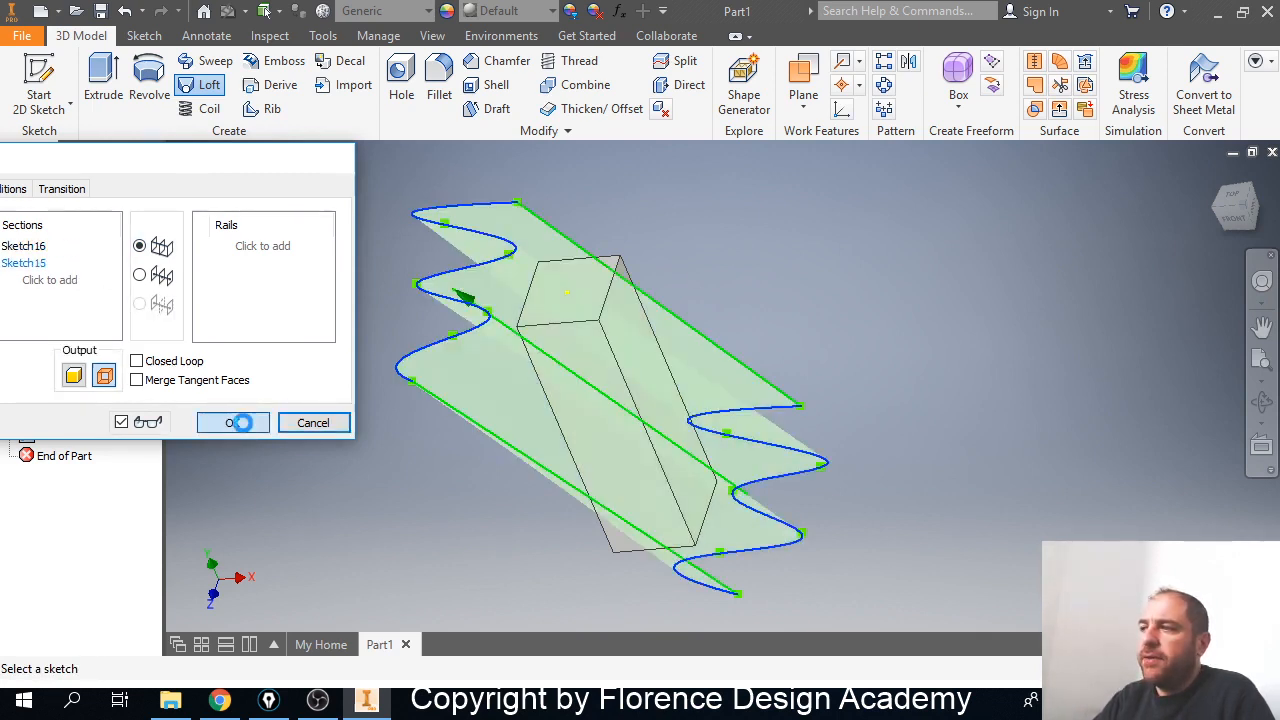
{"action": "middle_click_drag", "start_coordinate": [329, 357], "coordinate": [392, 326], "text": "shift"}
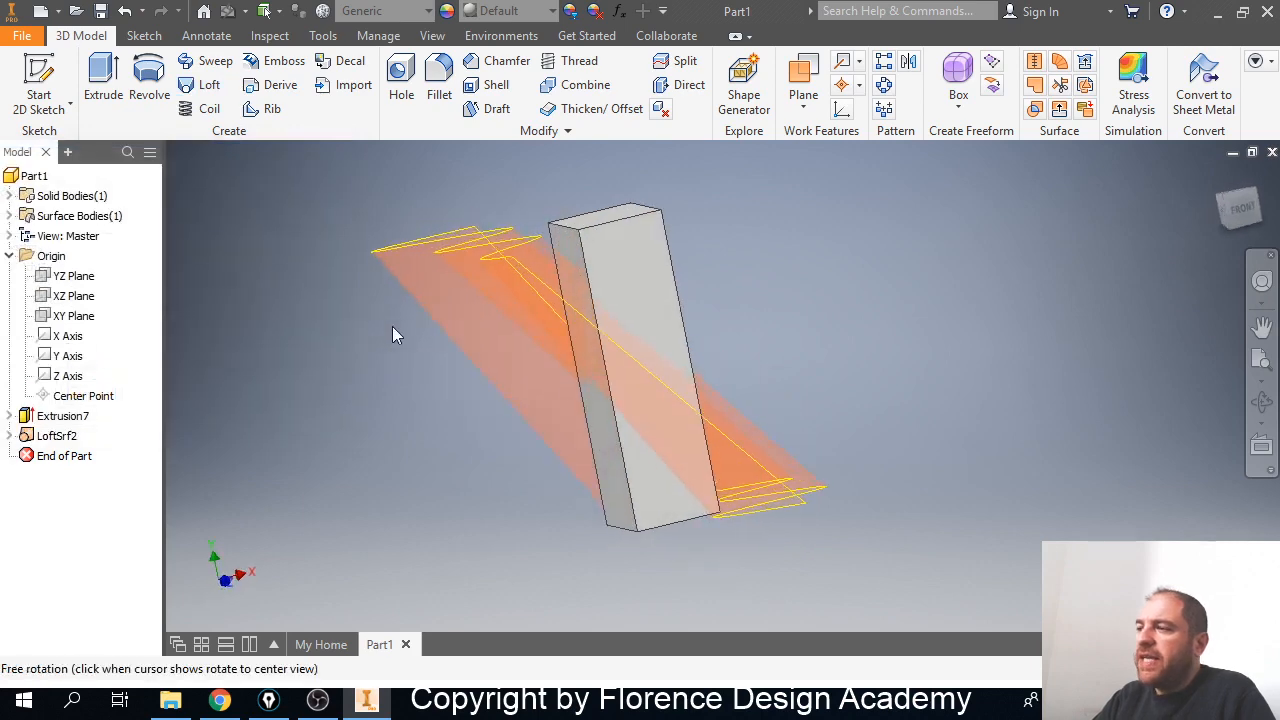
{"action": "middle_click_drag", "start_coordinate": [314, 346], "coordinate": [483, 292], "text": "shift"}
{"action": "left_click_drag", "start_coordinate": [440, 343], "coordinate": [423, 389]}
{"action": "key", "text": "Escape"}
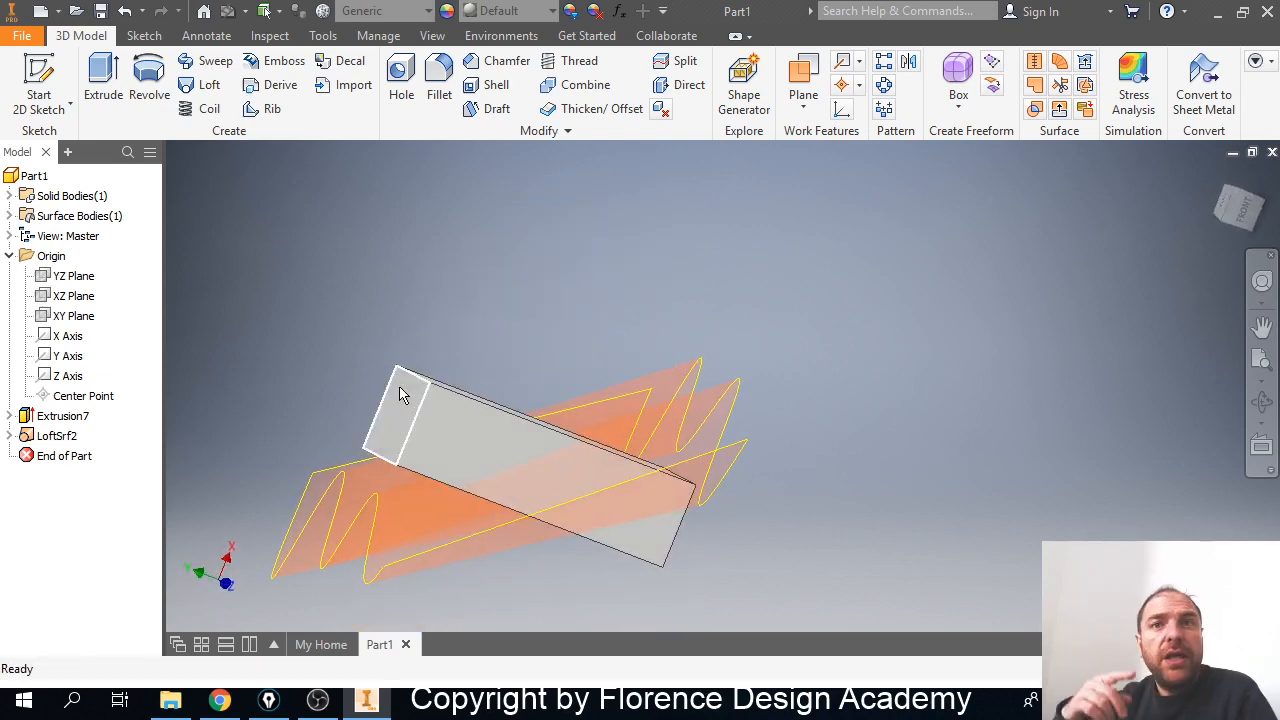
{"action": "left_click", "coordinate": [430, 418]}
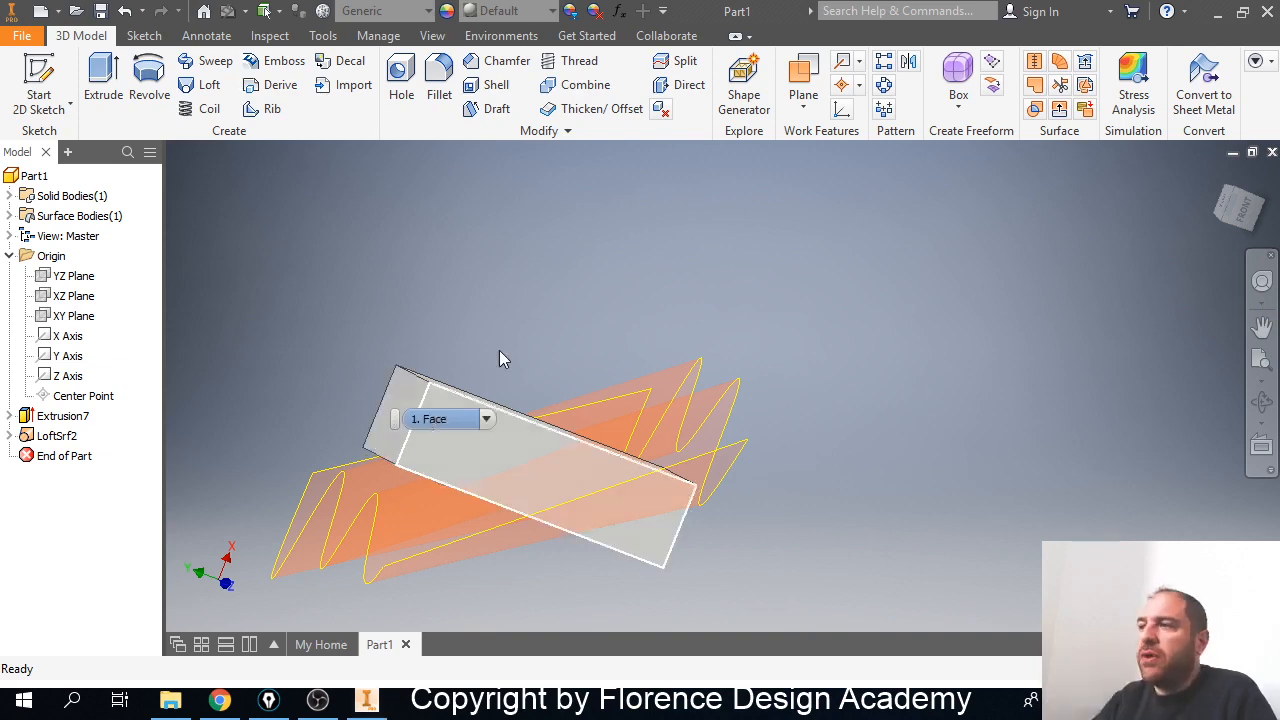
{"action": "mouse_move", "coordinate": [515, 323]}
{"action": "middle_mouse_down", "text": "shift"}
{"action": "mouse_move", "coordinate": [569, 300]}
{"action": "mouse_move", "coordinate": [471, 328]}
{"action": "middle_mouse_up", "text": "shift"}
{"action": "mouse_move", "coordinate": [404, 353]}
{"action": "middle_mouse_down", "text": "shift"}
{"action": "mouse_move", "coordinate": [517, 331]}
{"action": "mouse_move", "coordinate": [429, 354]}
{"action": "mouse_move", "coordinate": [500, 340]}
{"action": "mouse_move", "coordinate": [446, 346]}
{"action": "mouse_move", "coordinate": [471, 354]}
{"action": "mouse_move", "coordinate": [406, 386]}
{"action": "mouse_move", "coordinate": [327, 368]}
{"action": "mouse_move", "coordinate": [311, 377]}
{"action": "mouse_move", "coordinate": [254, 351]}
{"action": "mouse_move", "coordinate": [123, 377]}
{"action": "mouse_move", "coordinate": [75, 420]}
{"action": "middle_mouse_up", "text": "shift"}
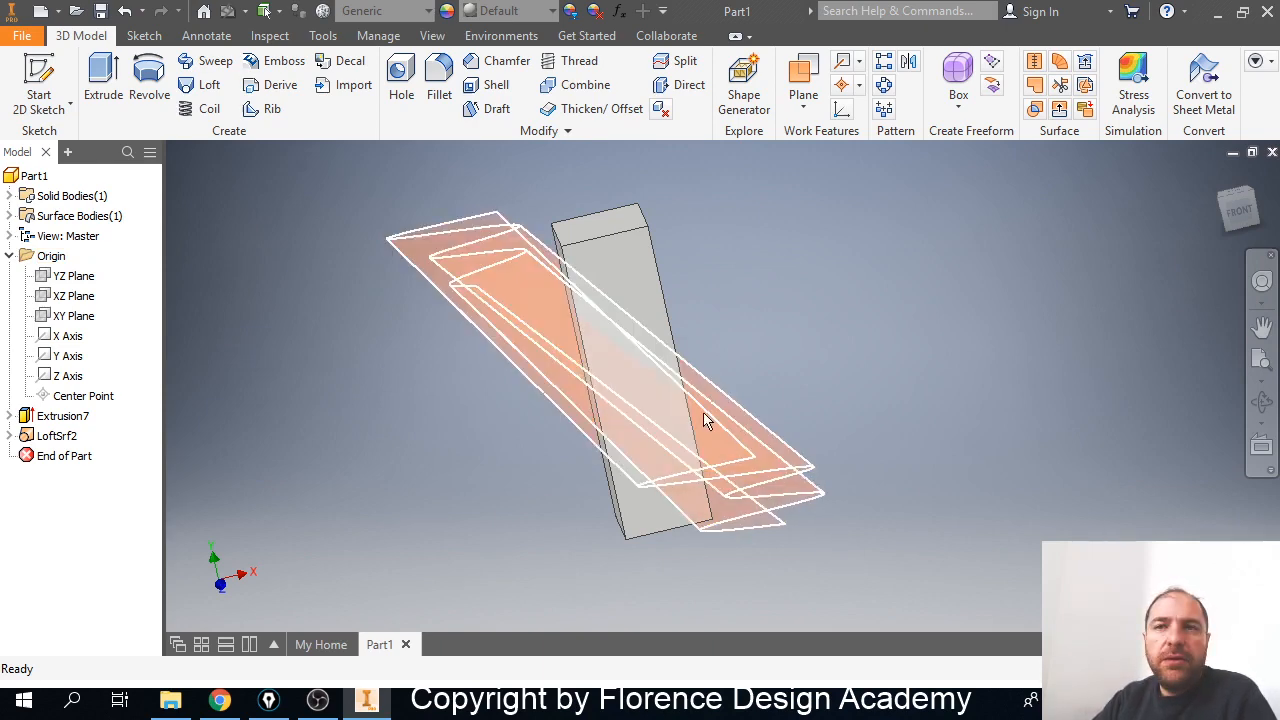
{"action": "left_click", "coordinate": [512, 276]}
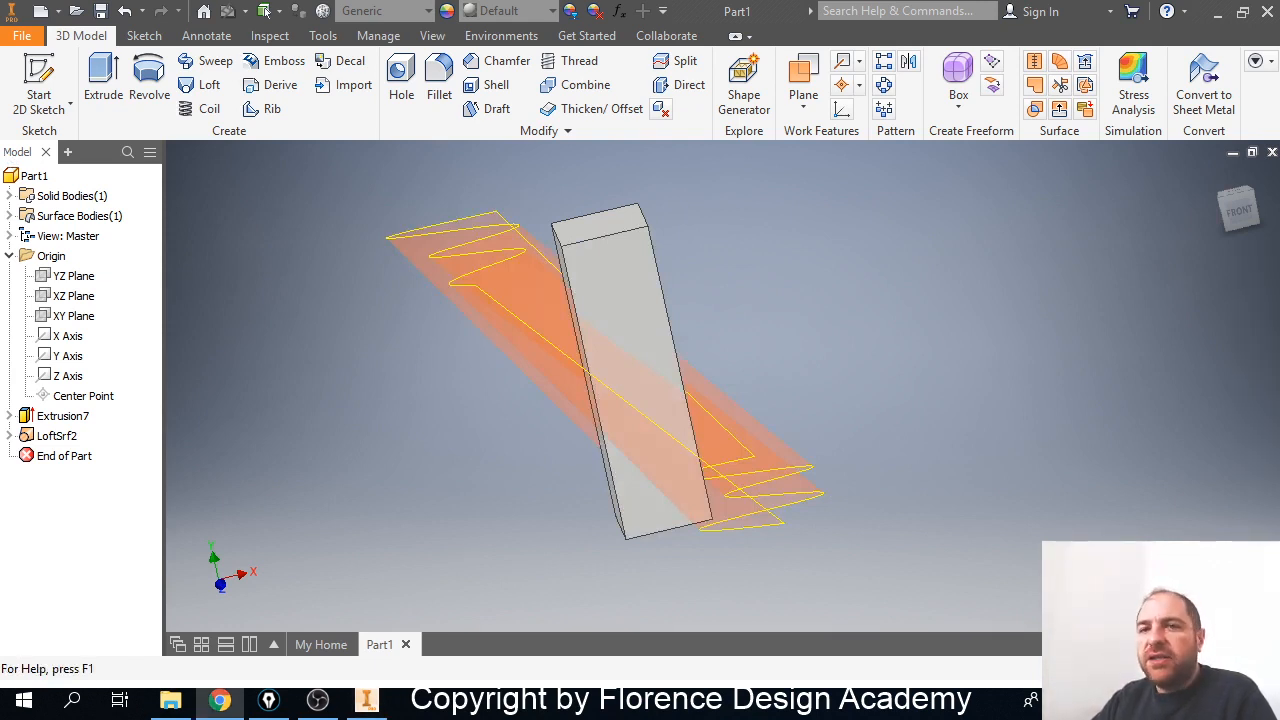
{"action": "middle_click_drag", "start_coordinate": [408, 436], "coordinate": [374, 457], "text": "shift"}
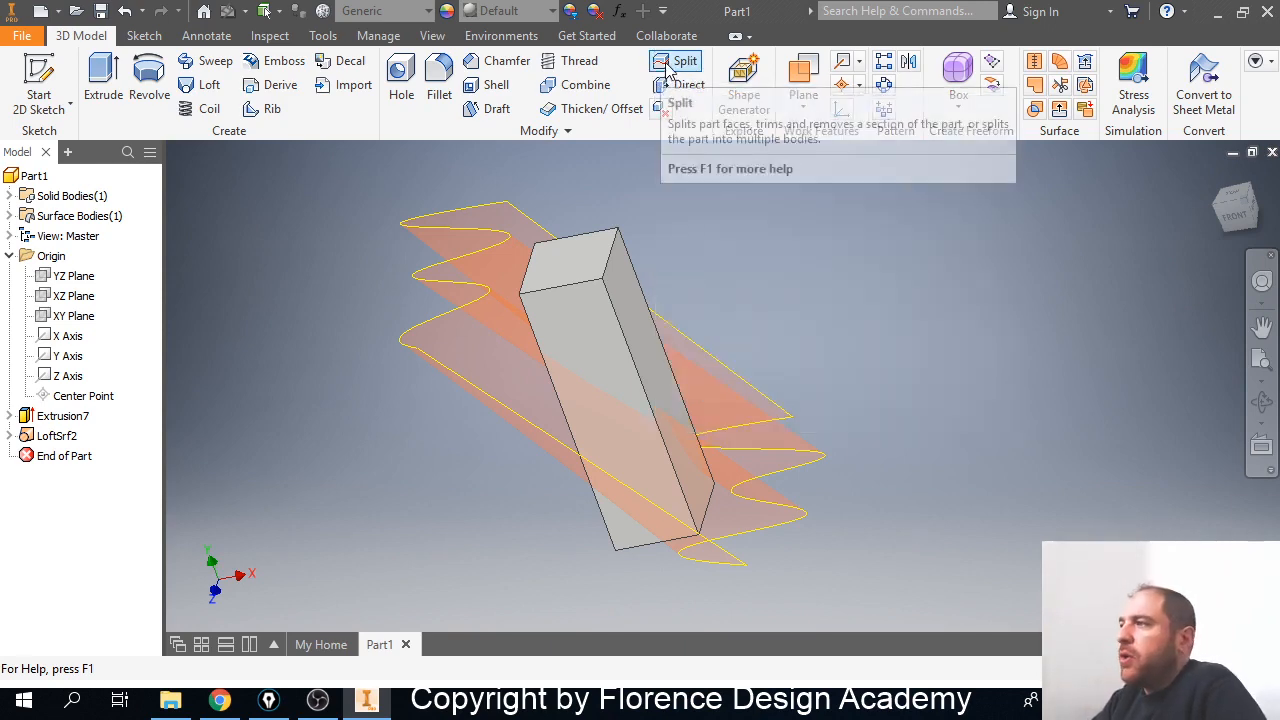
Split the block's side faces with the Split command, using the wavy loft surface as the split tool.
{"action": "left_click", "coordinate": [668, 68]}
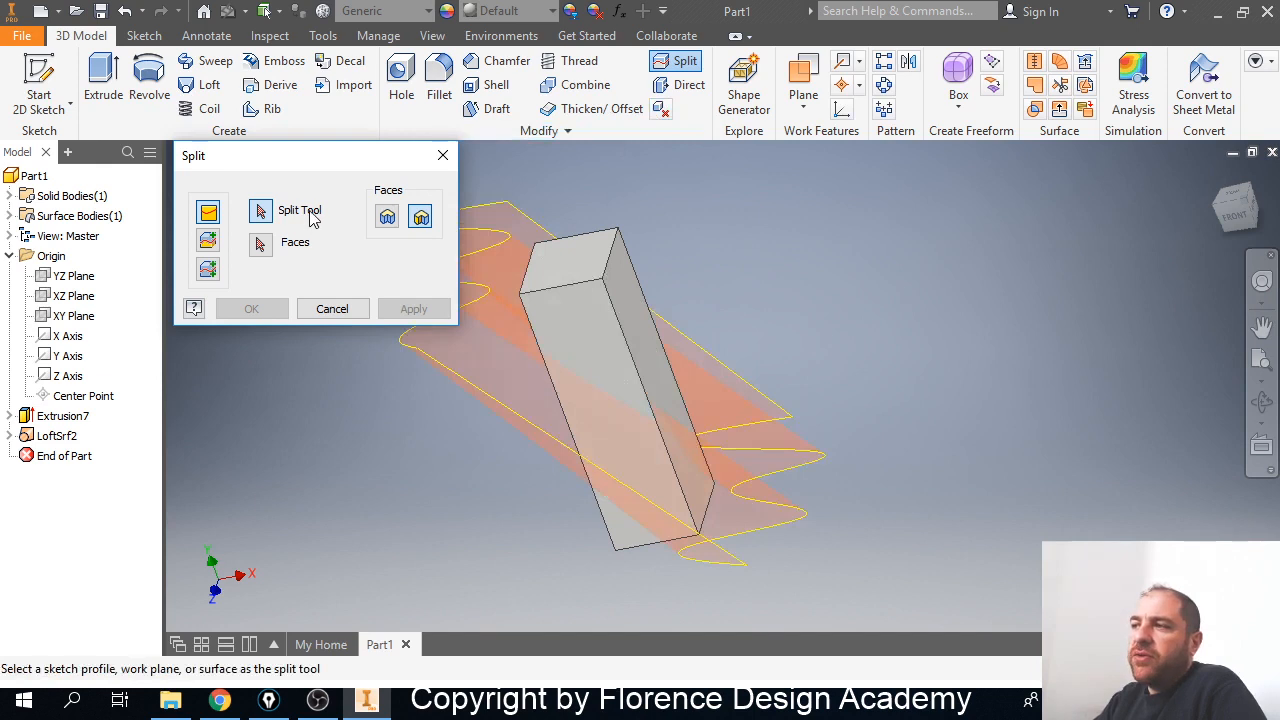
{"action": "left_click", "coordinate": [468, 331]}
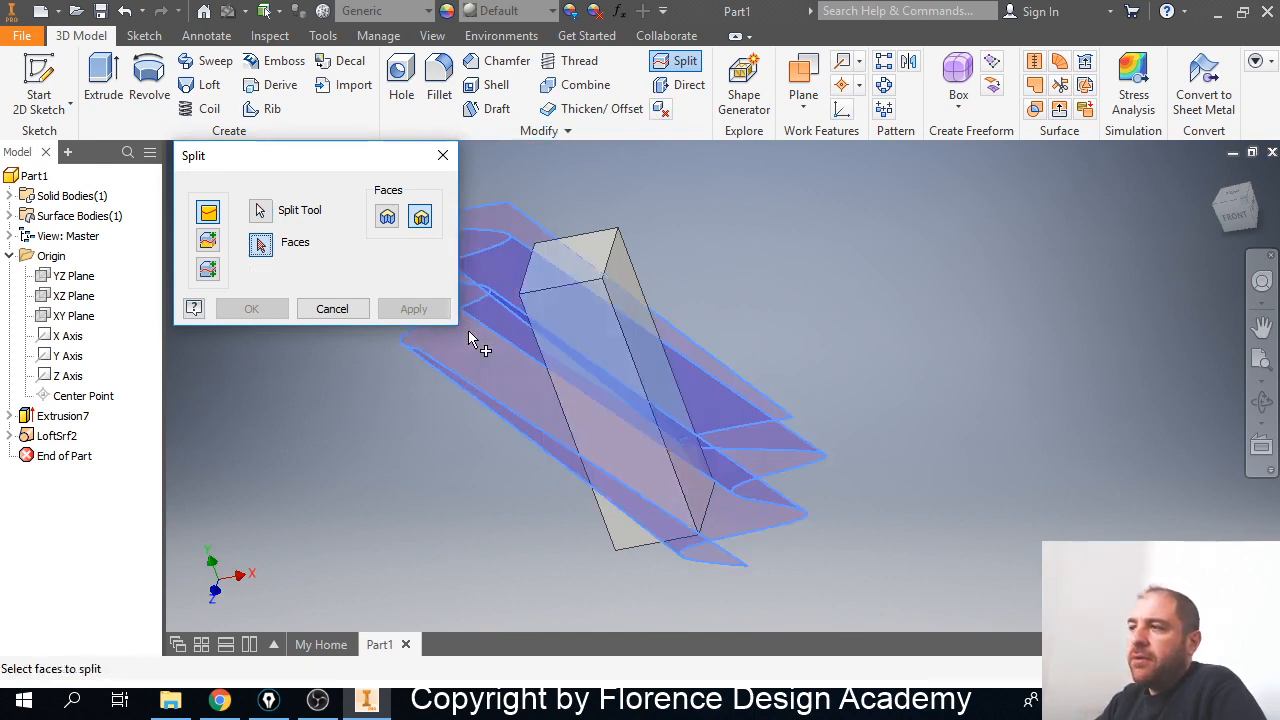
{"action": "left_click", "coordinate": [622, 270]}
{"action": "left_click", "coordinate": [606, 259]}
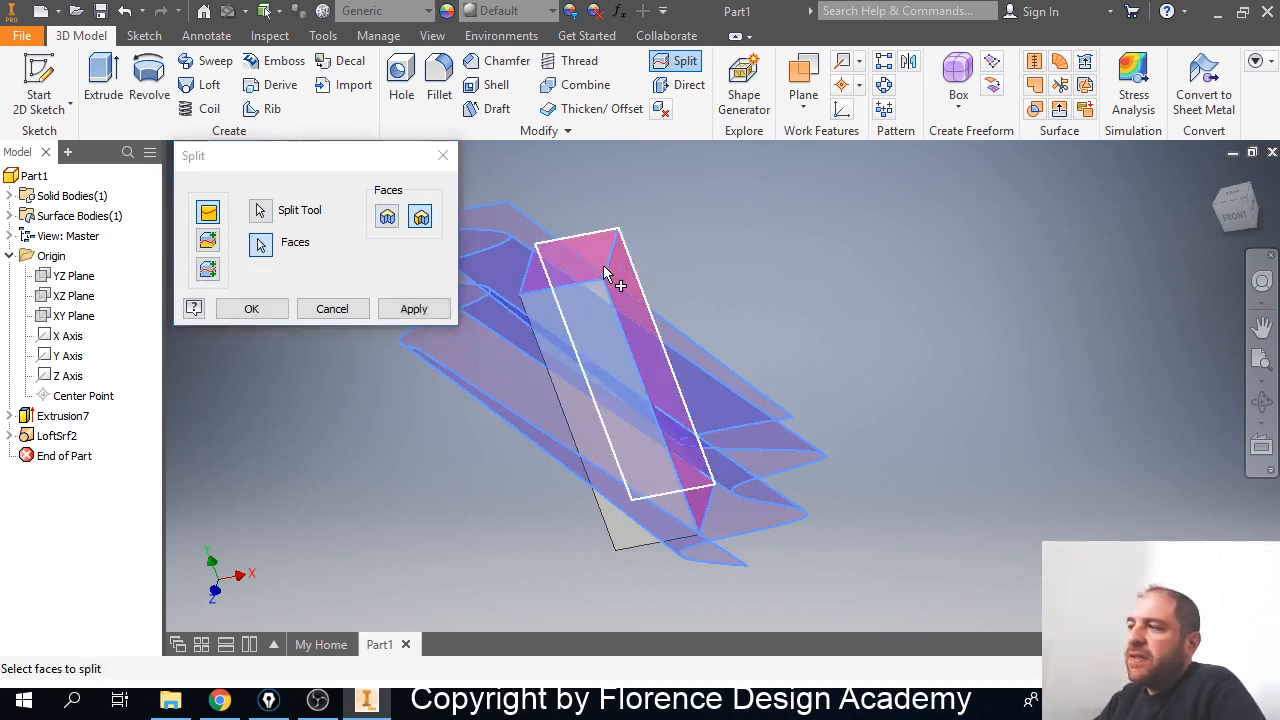
{"action": "left_click", "coordinate": [600, 311]}
{"action": "middle_click_drag", "start_coordinate": [611, 334], "coordinate": [743, 289], "text": "shift"}
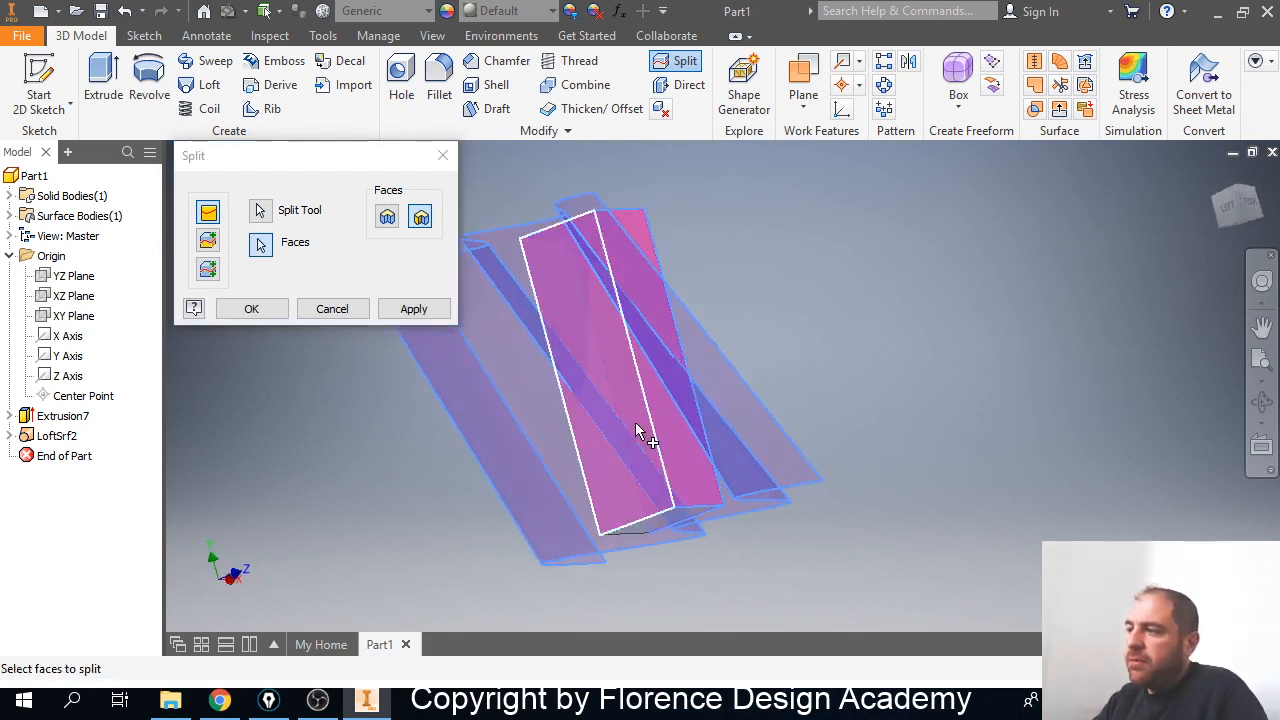
{"action": "middle_click_drag", "start_coordinate": [640, 434], "coordinate": [646, 369], "text": "shift"}
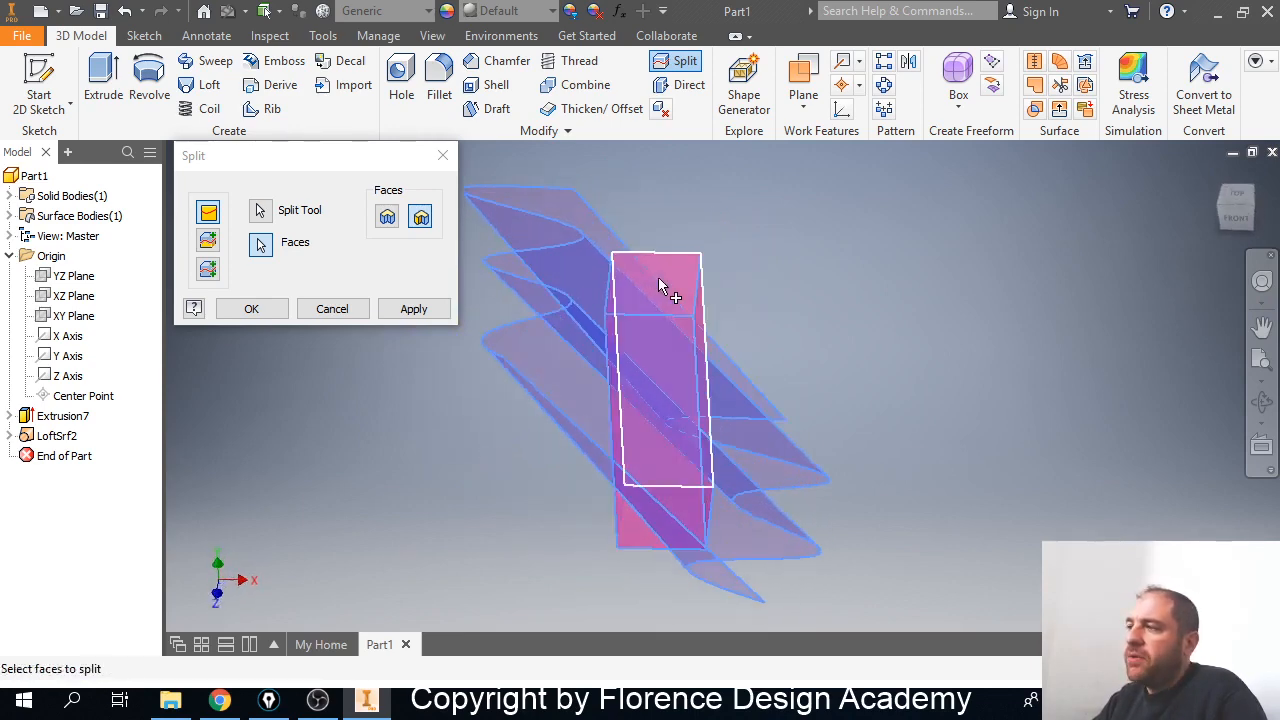
{"action": "middle_click_drag", "start_coordinate": [682, 290], "coordinate": [651, 354], "text": "shift"}
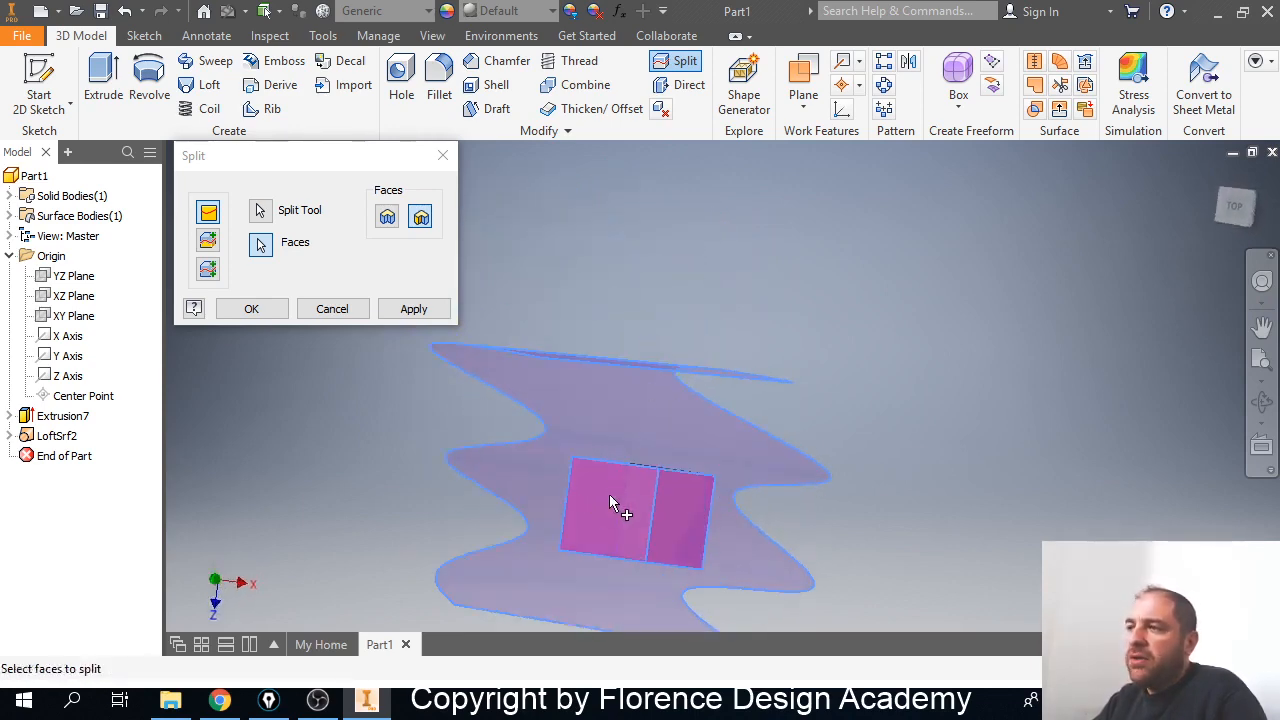
{"action": "middle_click_drag", "start_coordinate": [612, 503], "coordinate": [591, 386], "text": "shift"}
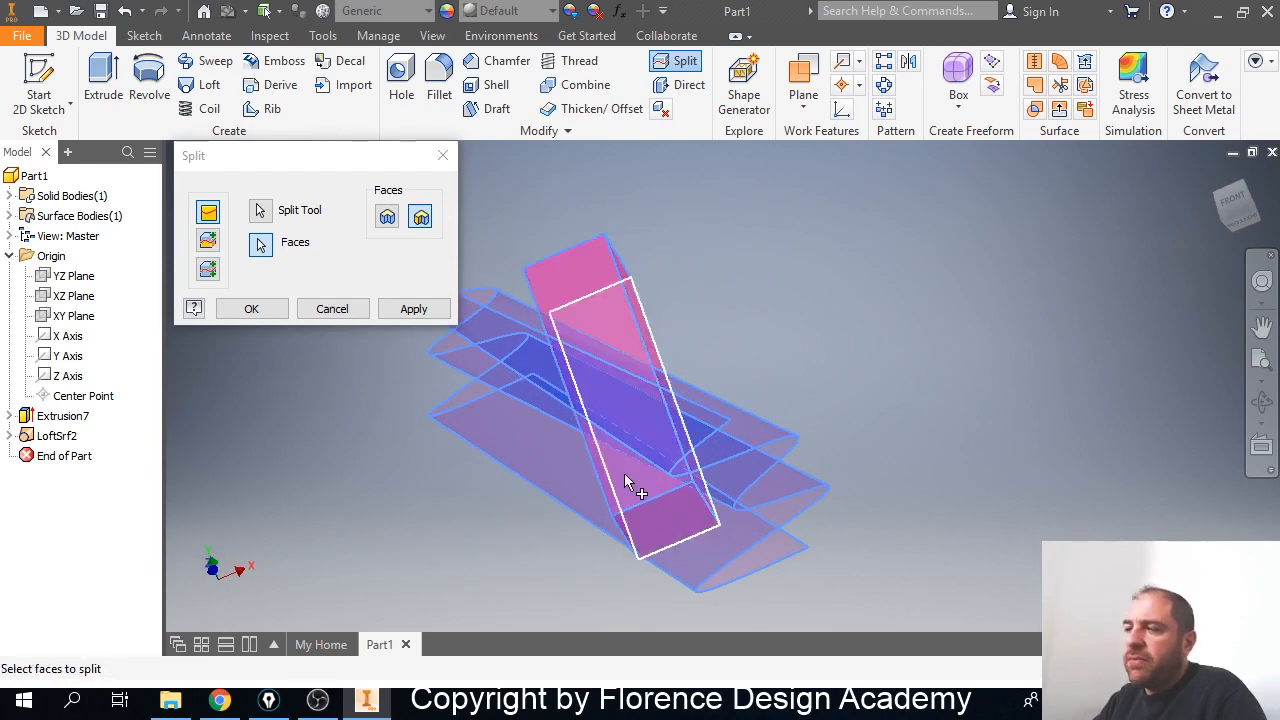
{"action": "left_click", "coordinate": [414, 310]}
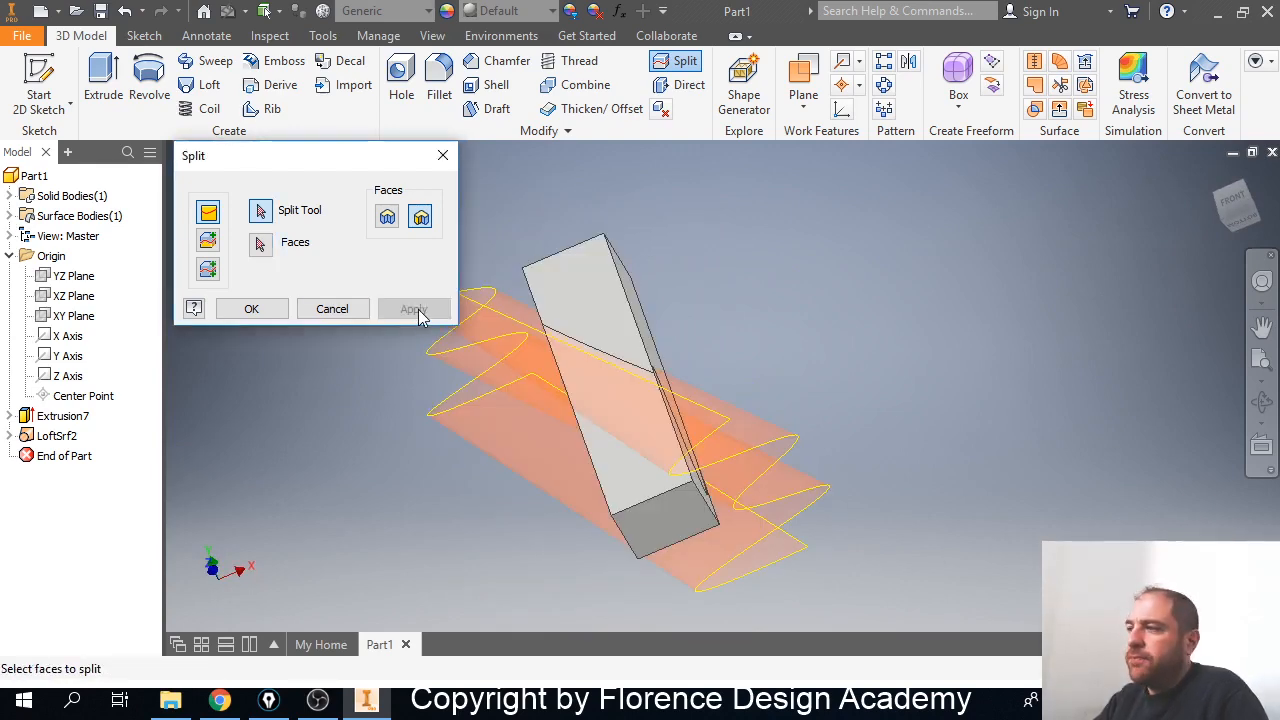
{"action": "middle_click_drag", "start_coordinate": [580, 363], "coordinate": [717, 411], "text": "shift"}
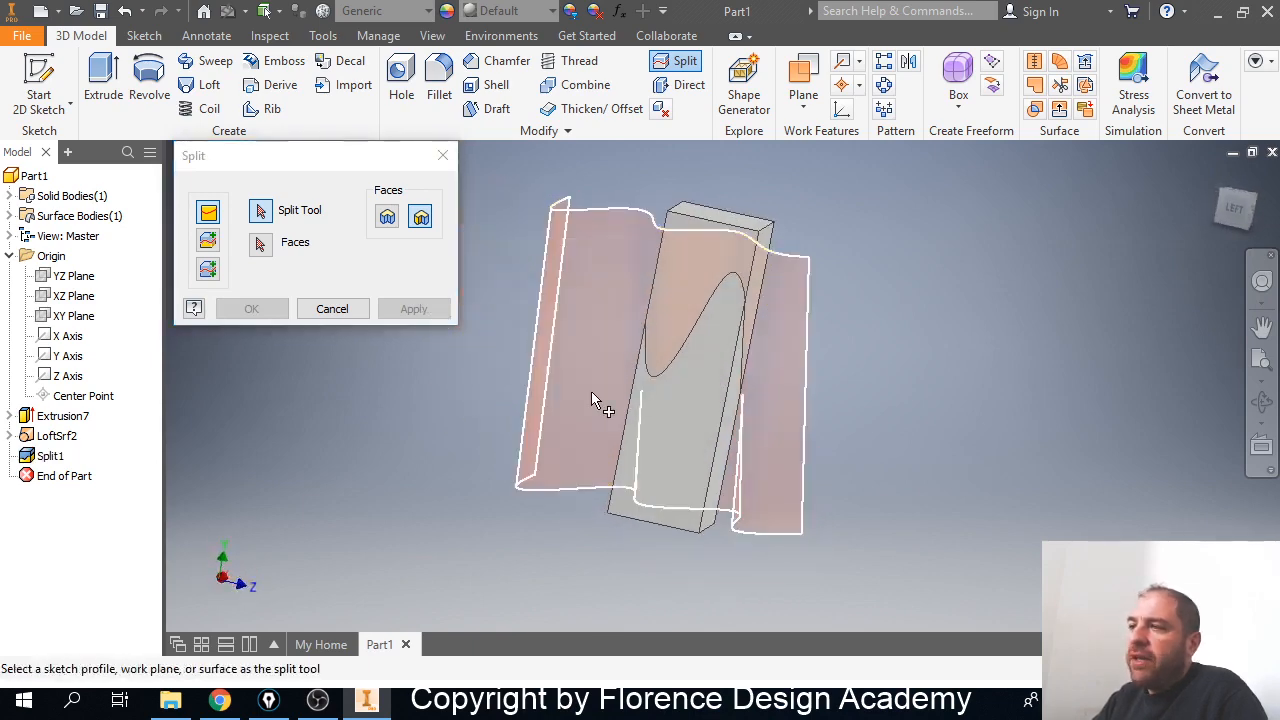
{"action": "middle_click_drag", "start_coordinate": [610, 410], "coordinate": [390, 350], "text": "shift"}
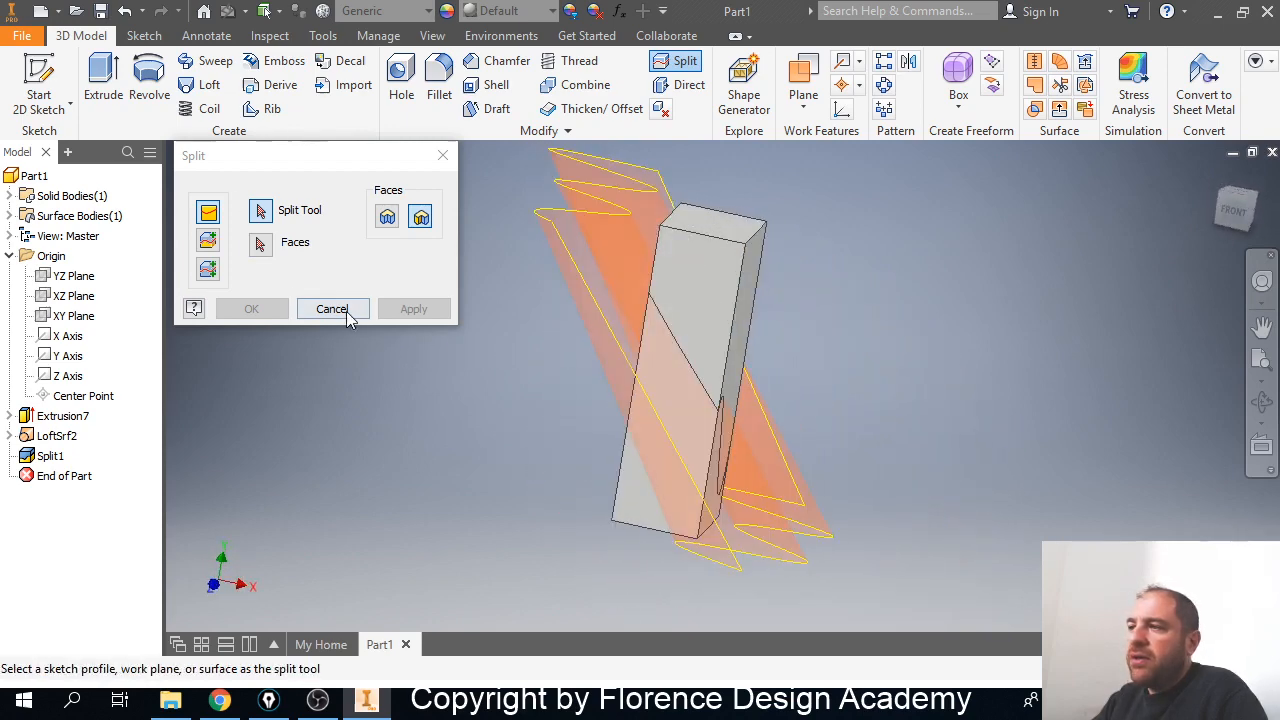
{"action": "left_click", "coordinate": [440, 158]}
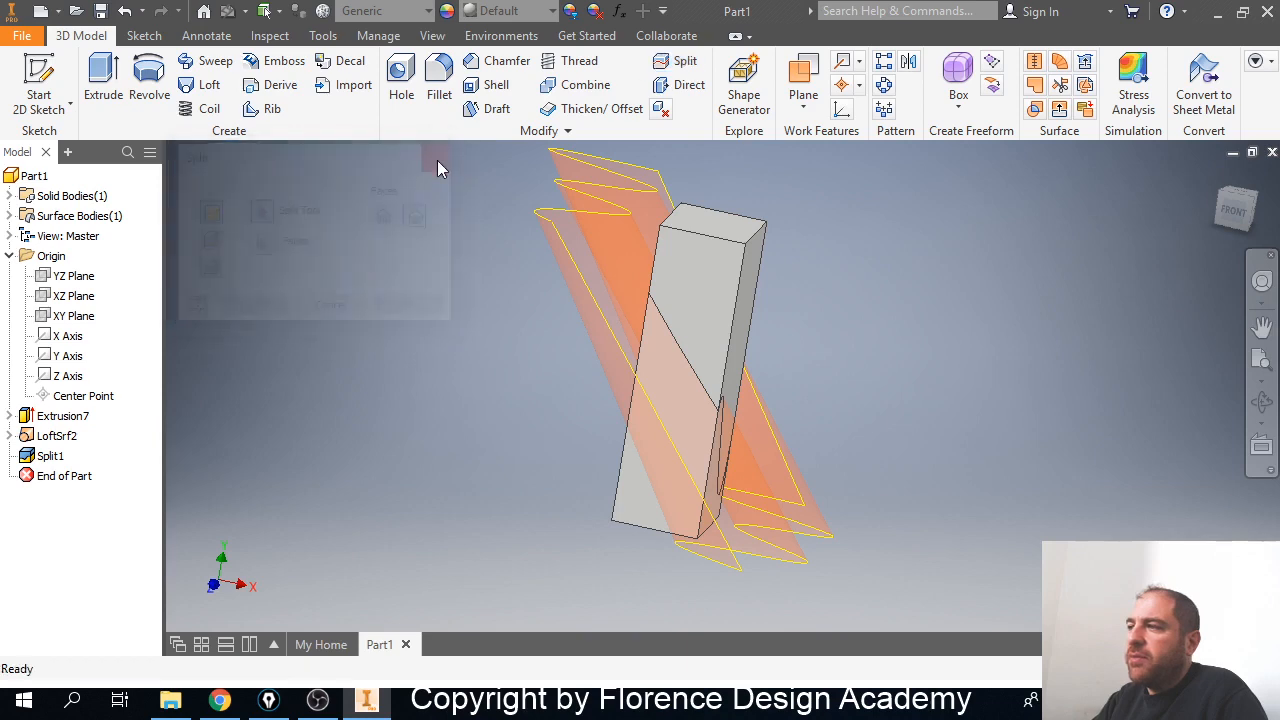
Hide the wavy loft surface so that only the block is shown.
{"action": "left_click", "coordinate": [700, 230]}
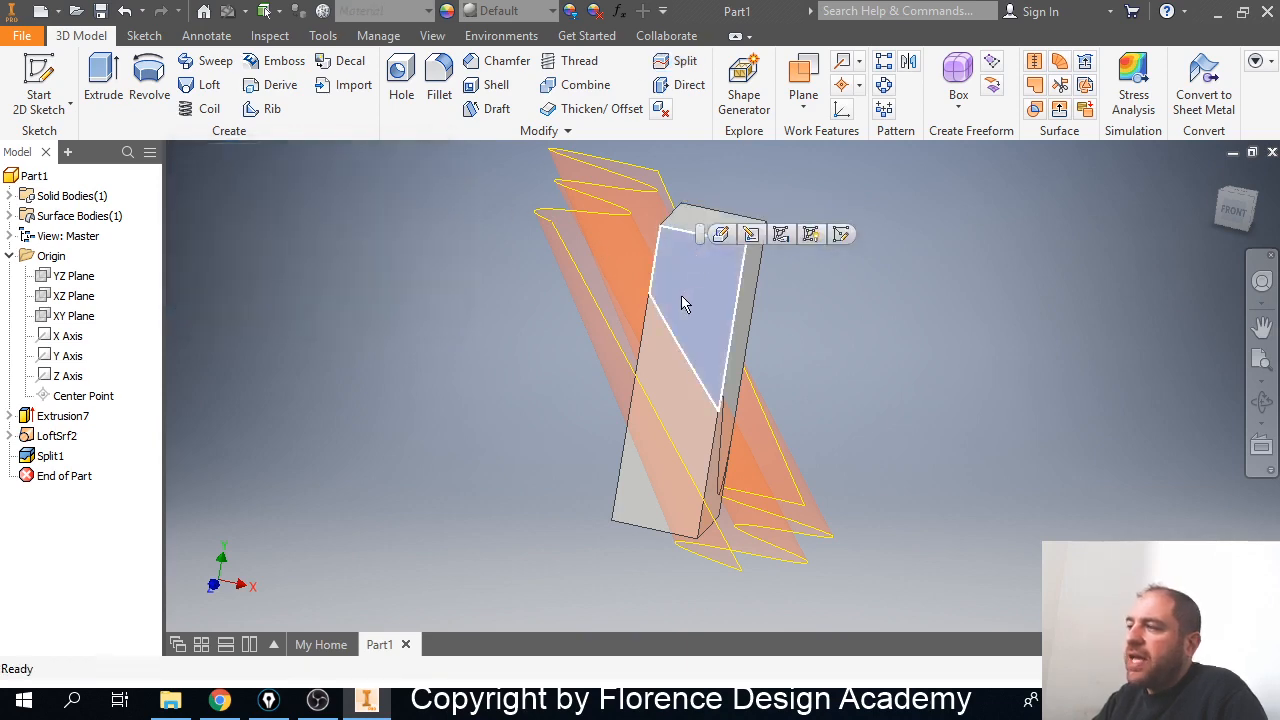
{"action": "middle_click_drag", "start_coordinate": [680, 297], "coordinate": [698, 413], "text": "shift"}
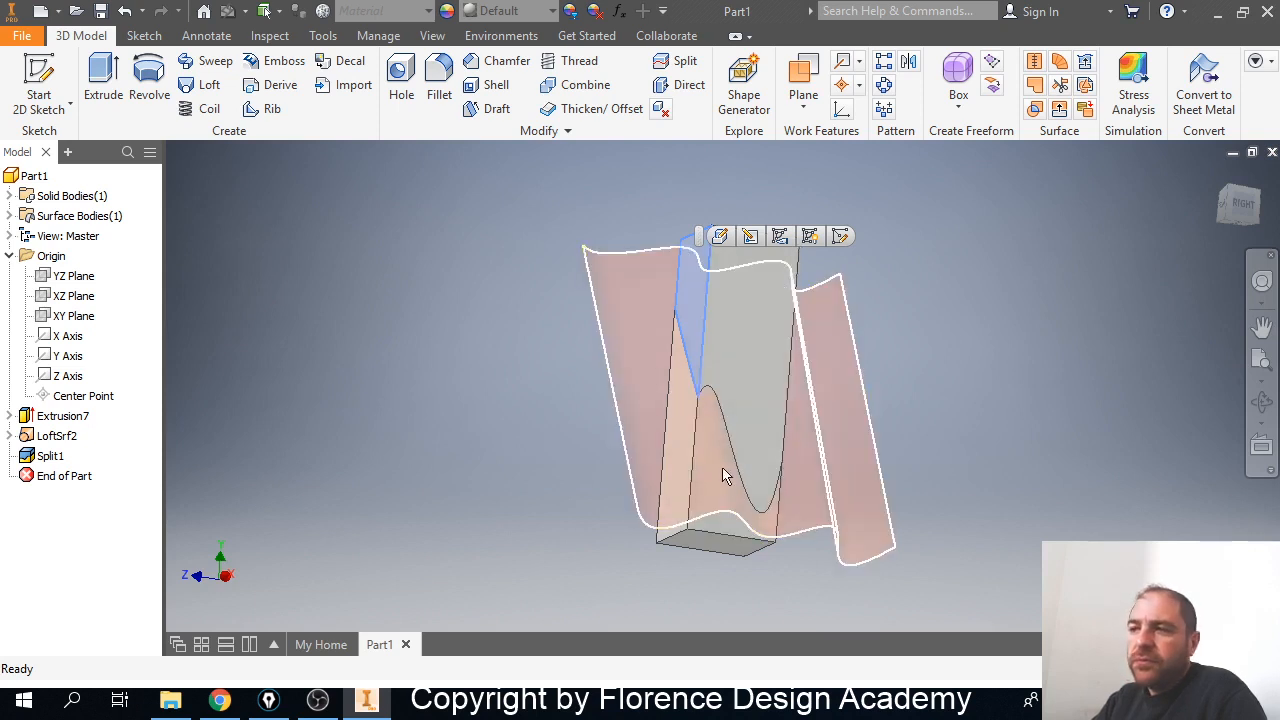
{"action": "left_click", "coordinate": [57, 437]}
{"action": "right_click", "coordinate": [57, 440]}
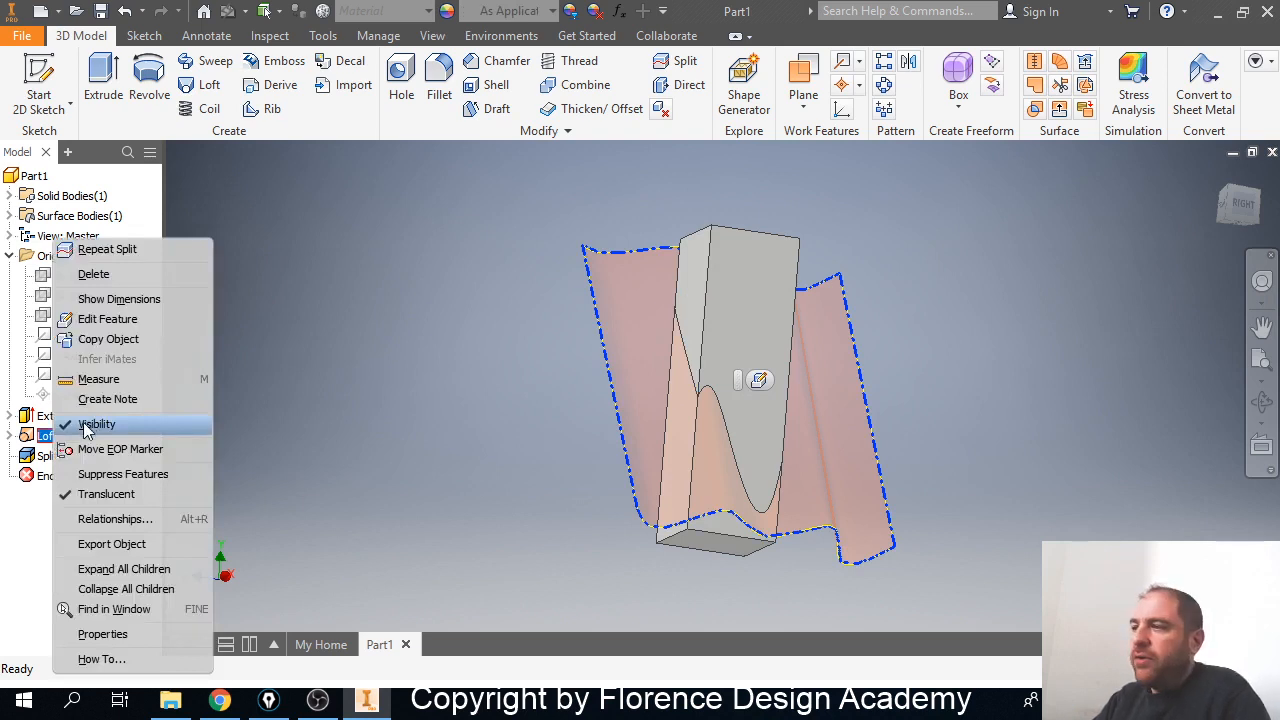
{"action": "left_click", "coordinate": [86, 425]}
Examine the block from several sides and select individual face regions on either side of the split lines.
{"action": "middle_click_drag", "start_coordinate": [560, 428], "coordinate": [587, 400], "text": "shift"}
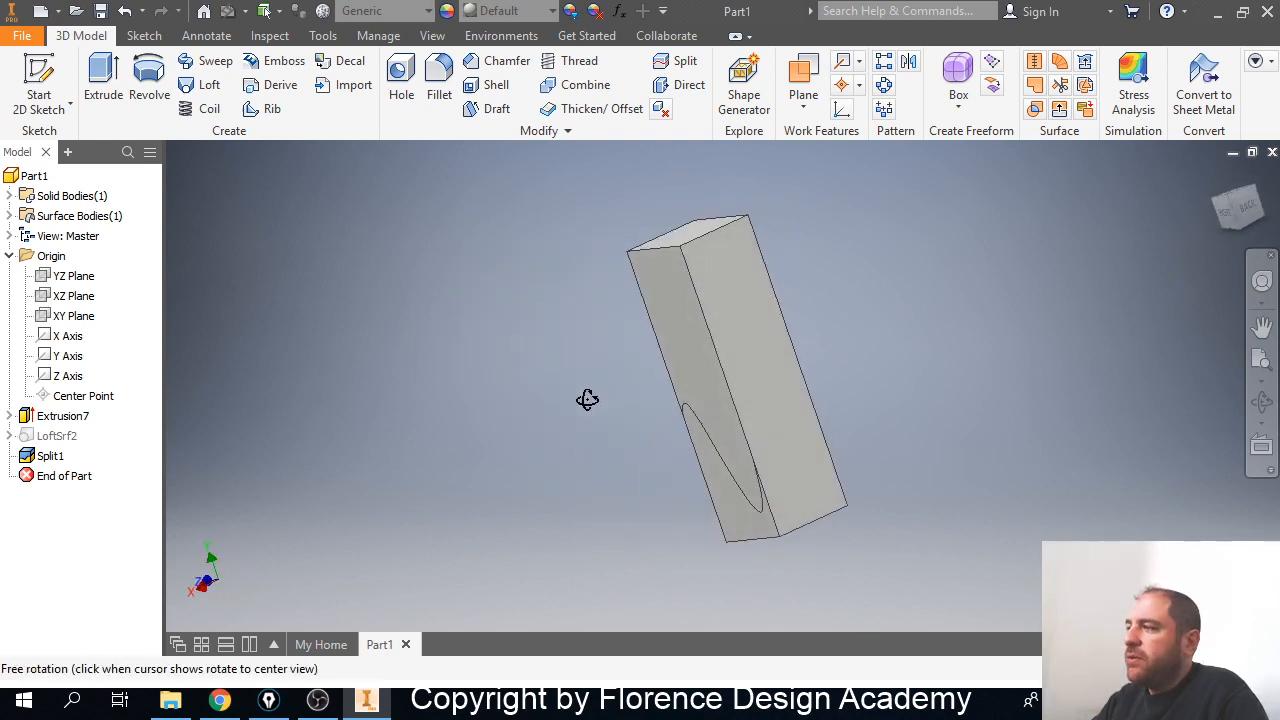
{"action": "middle_click_drag", "start_coordinate": [766, 413], "coordinate": [797, 363], "text": "shift"}
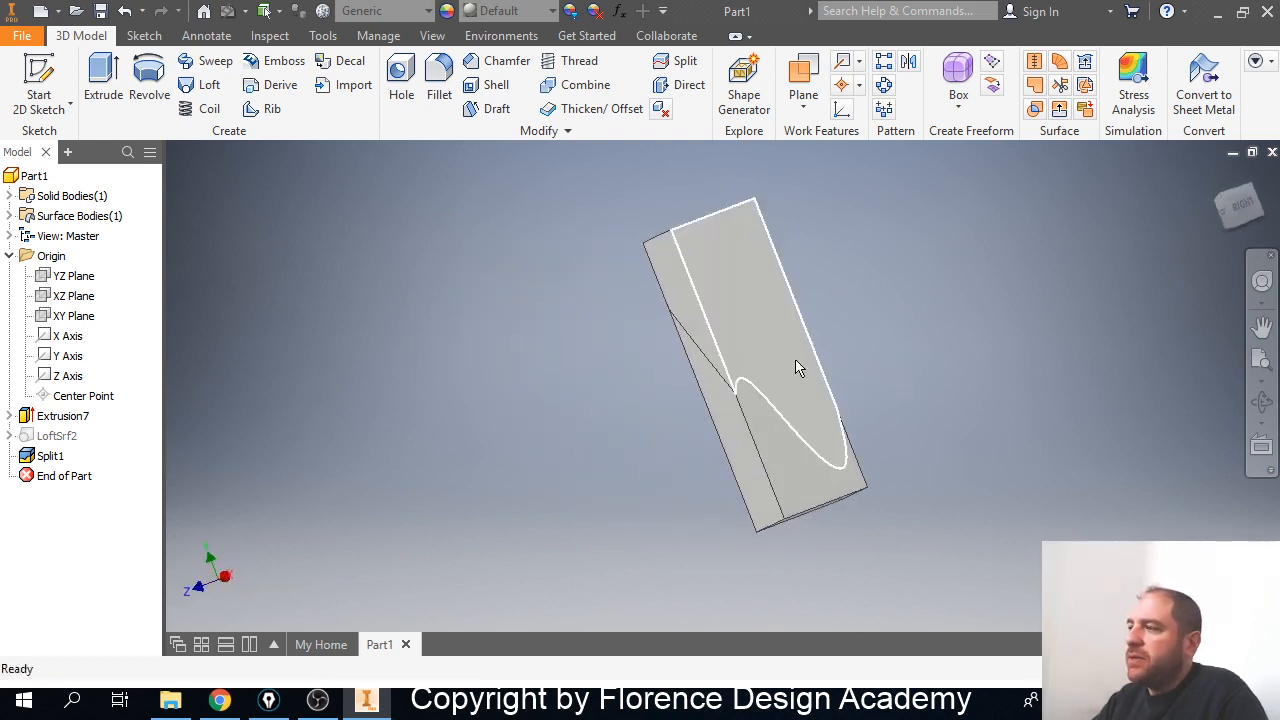
{"action": "left_click", "coordinate": [700, 337]}
{"action": "middle_click_drag", "start_coordinate": [694, 337], "coordinate": [762, 379], "text": "shift"}
{"action": "mouse_move", "coordinate": [700, 414]}
{"action": "middle_mouse_down", "text": "shift"}
{"action": "mouse_move", "coordinate": [660, 429]}
{"action": "mouse_move", "coordinate": [777, 411]}
{"action": "mouse_move", "coordinate": [669, 434]}
{"action": "middle_mouse_up", "text": "shift"}
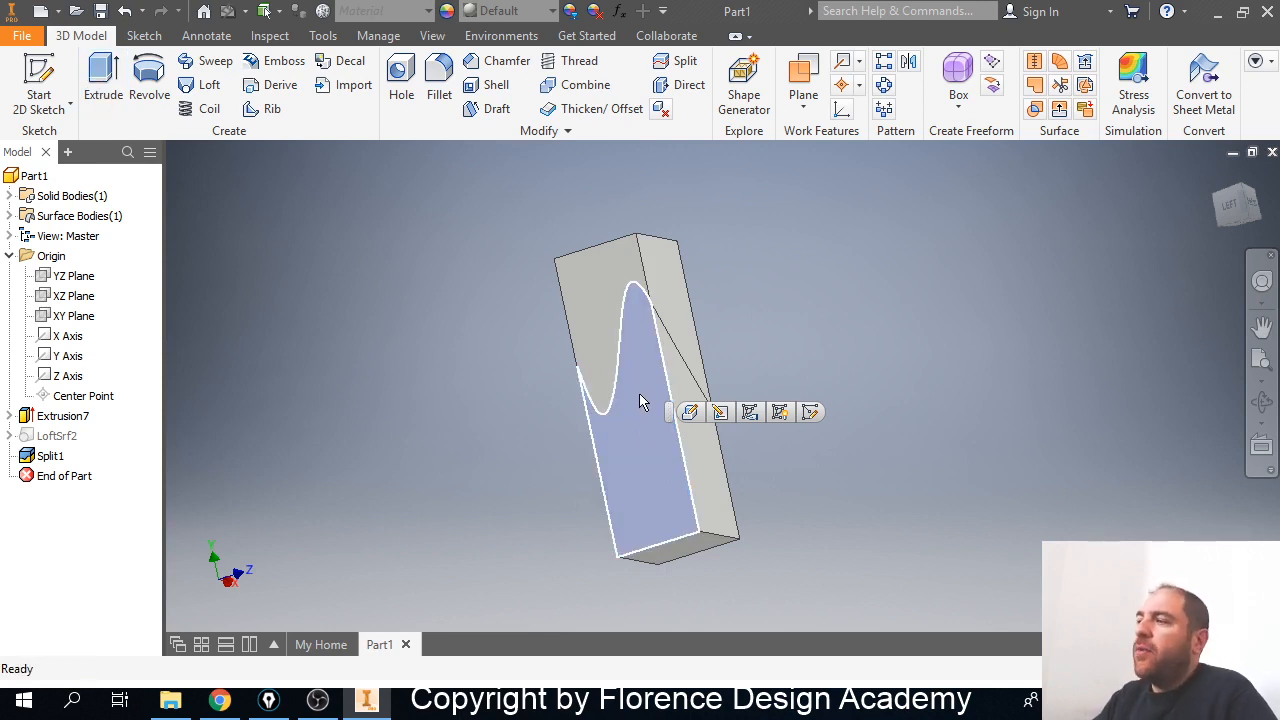
{"action": "left_click", "coordinate": [611, 313]}
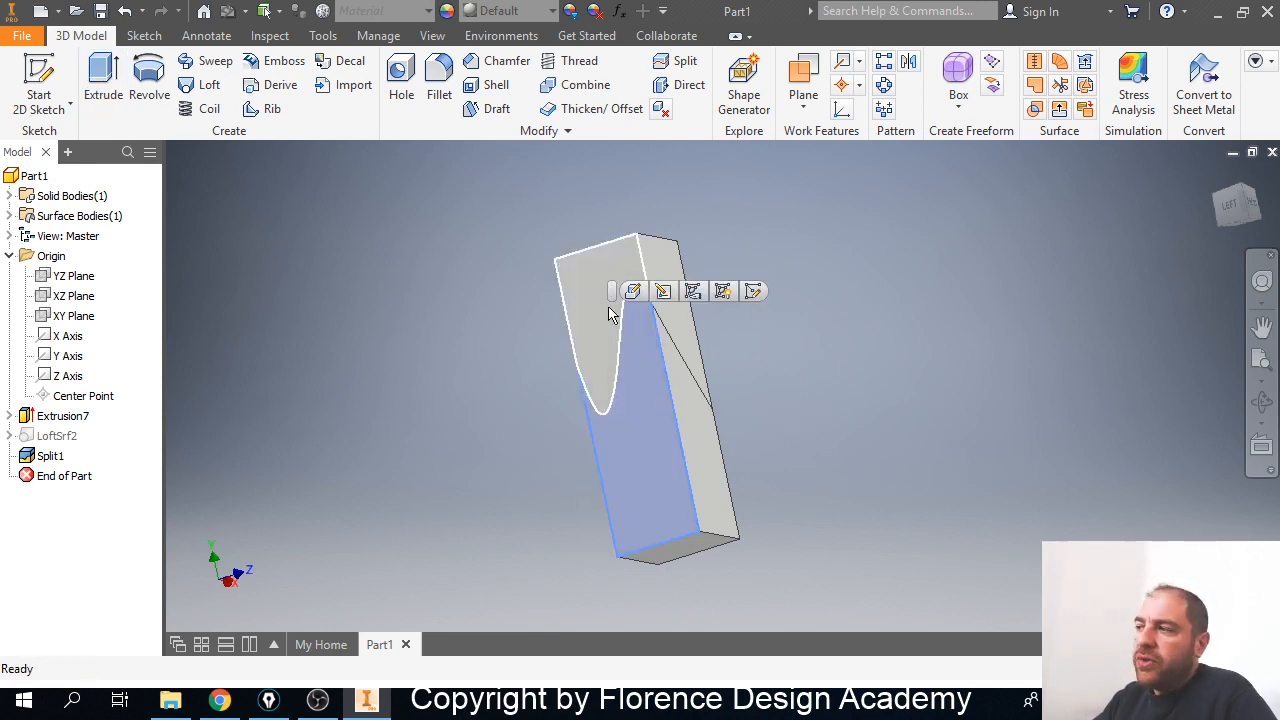
{"action": "left_click", "coordinate": [686, 333]}
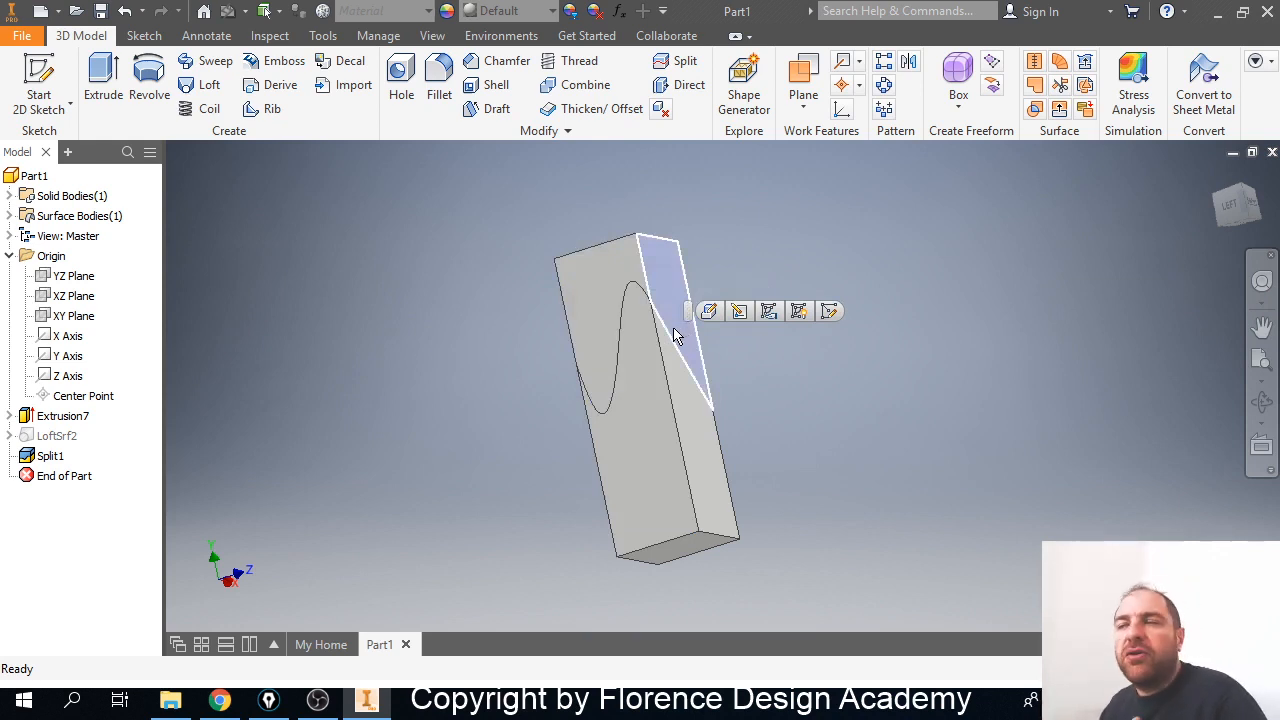
{"action": "left_click", "coordinate": [705, 368]}
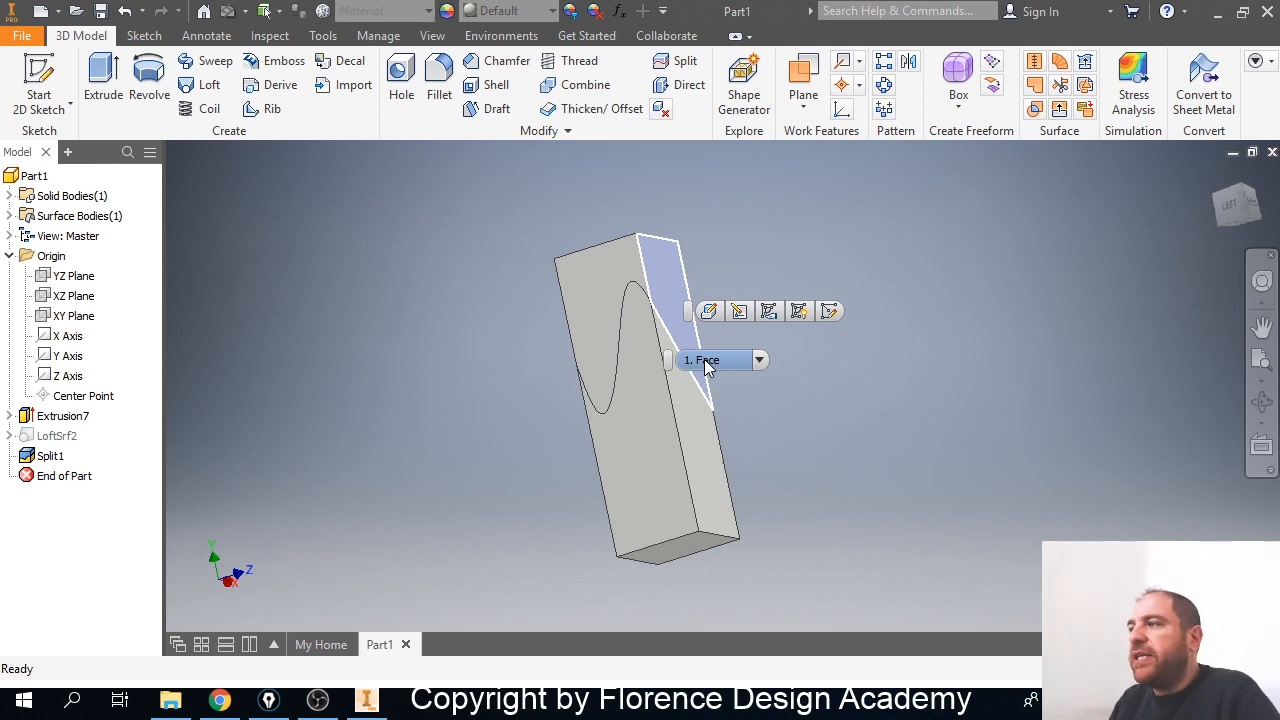
Delete the face split feature and make the loft surface visible again.
{"action": "left_click", "coordinate": [50, 456]}
{"action": "key", "text": "Delete"}
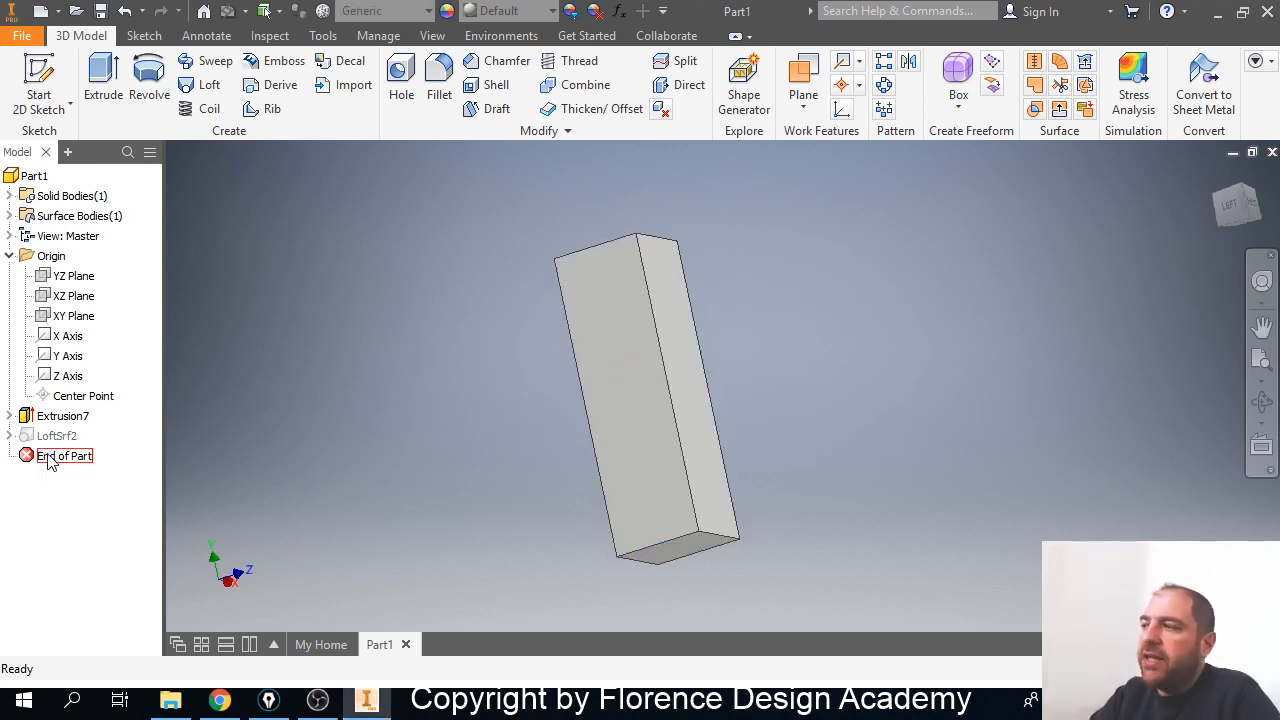
{"action": "left_click", "coordinate": [30, 440]}
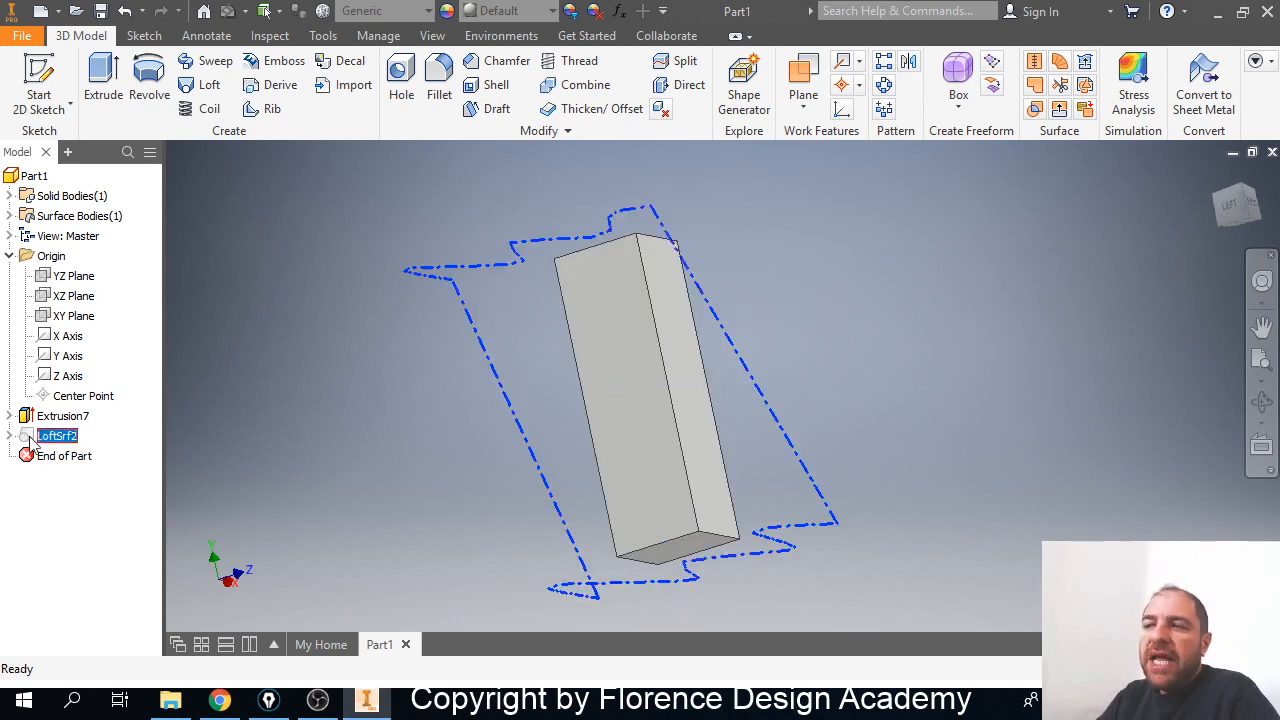
{"action": "right_click", "coordinate": [30, 440]}
{"action": "left_click", "coordinate": [75, 453]}
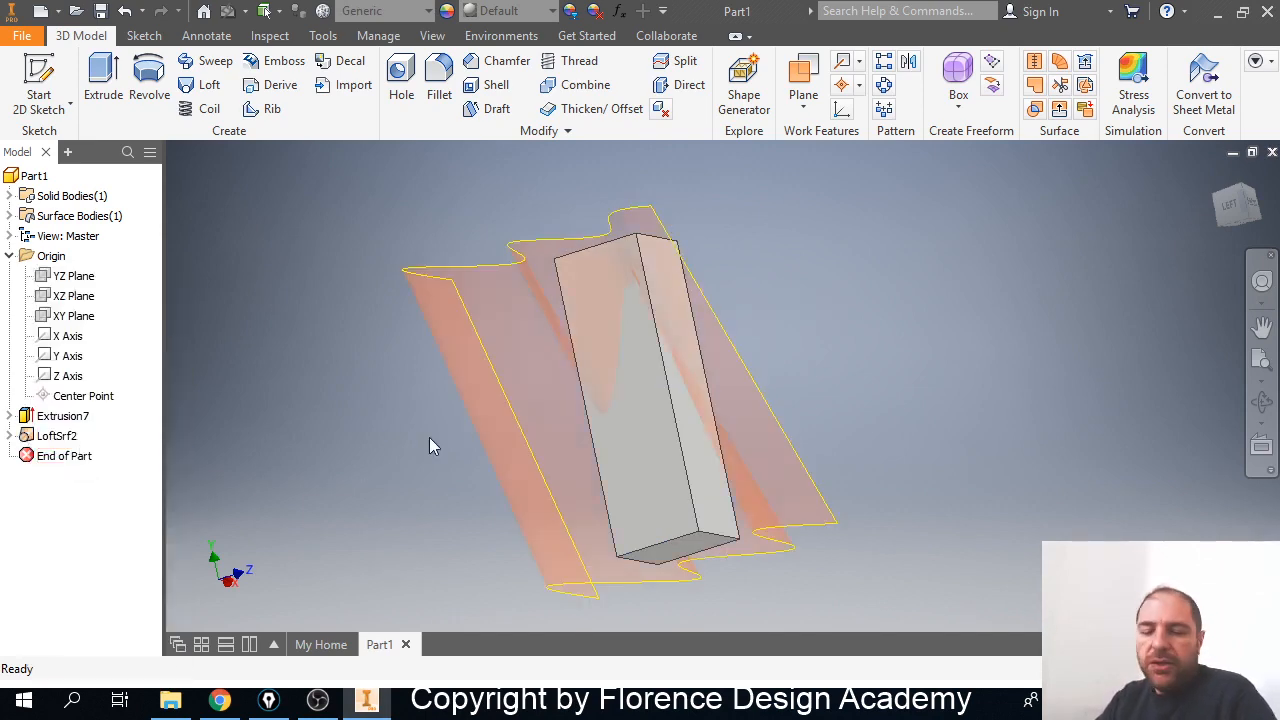
Set up a Split in Trim Solid mode on the block, using the wavy loft surface as the split tool.
{"action": "middle_click_drag", "start_coordinate": [391, 417], "coordinate": [645, 210], "text": "shift"}
{"action": "left_click", "coordinate": [645, 210]}
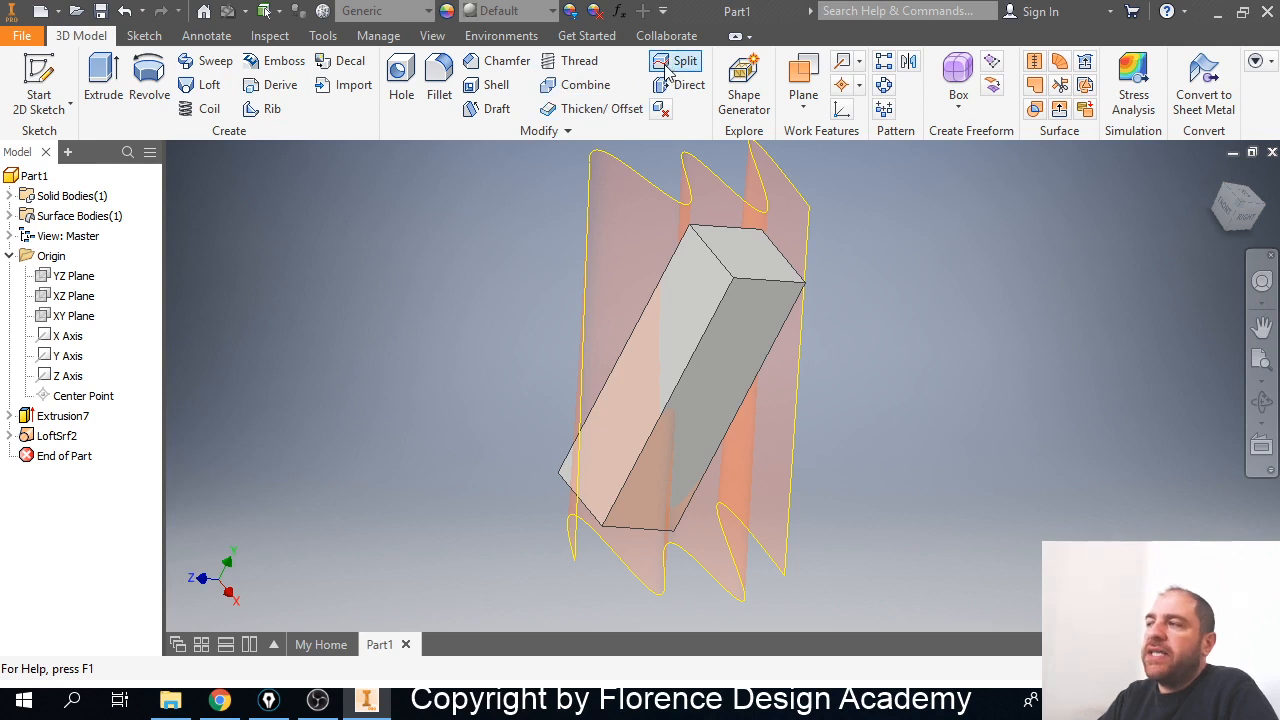
{"action": "left_click", "coordinate": [667, 64]}
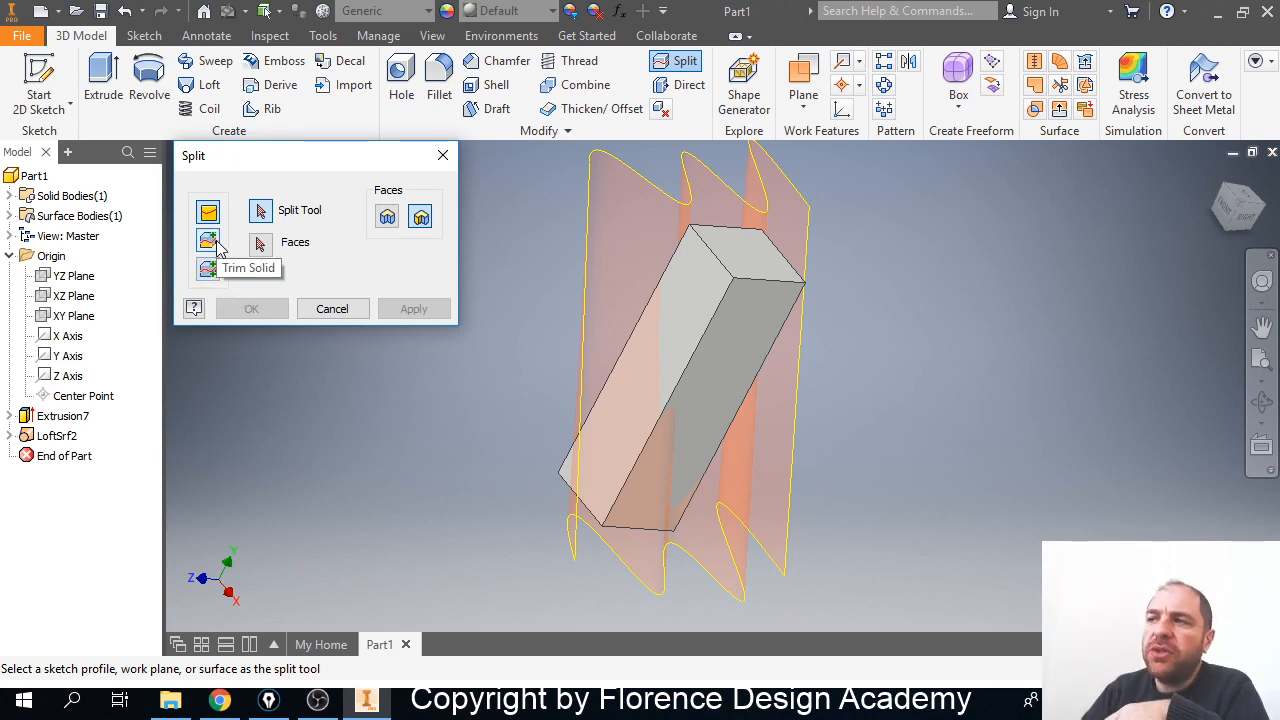
{"action": "left_click", "coordinate": [209, 241]}
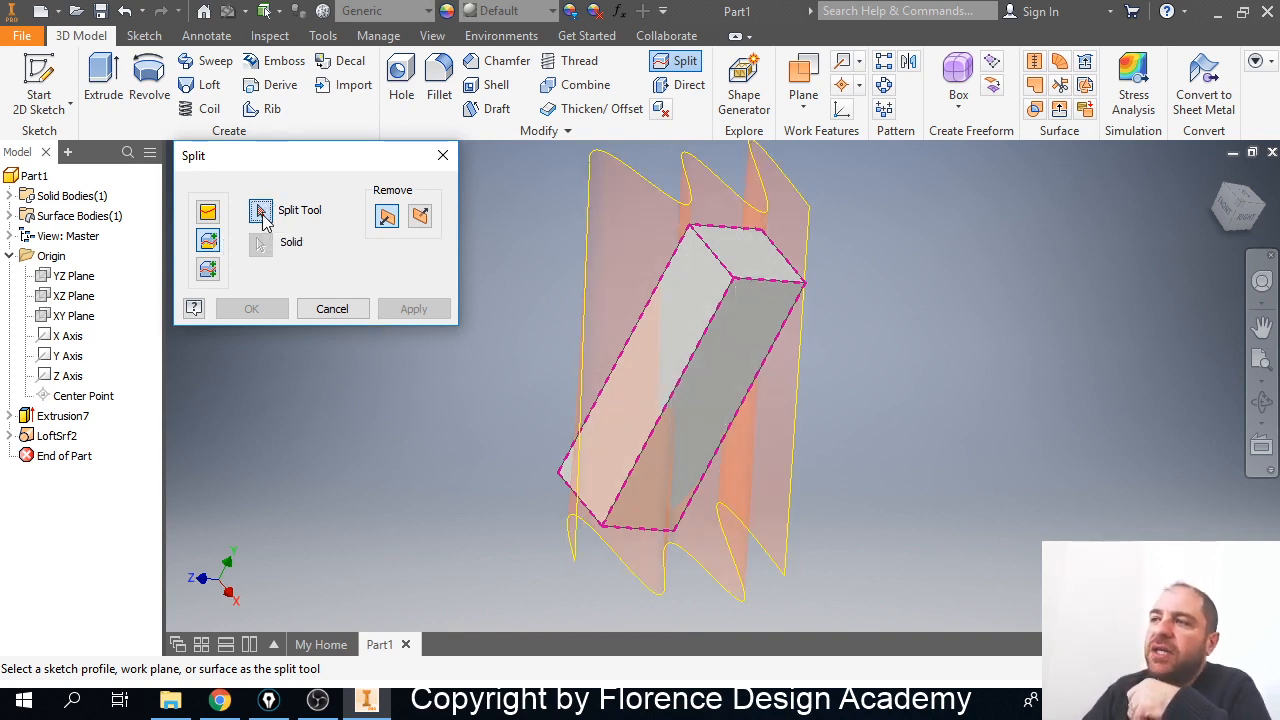
{"action": "left_click", "coordinate": [588, 190]}
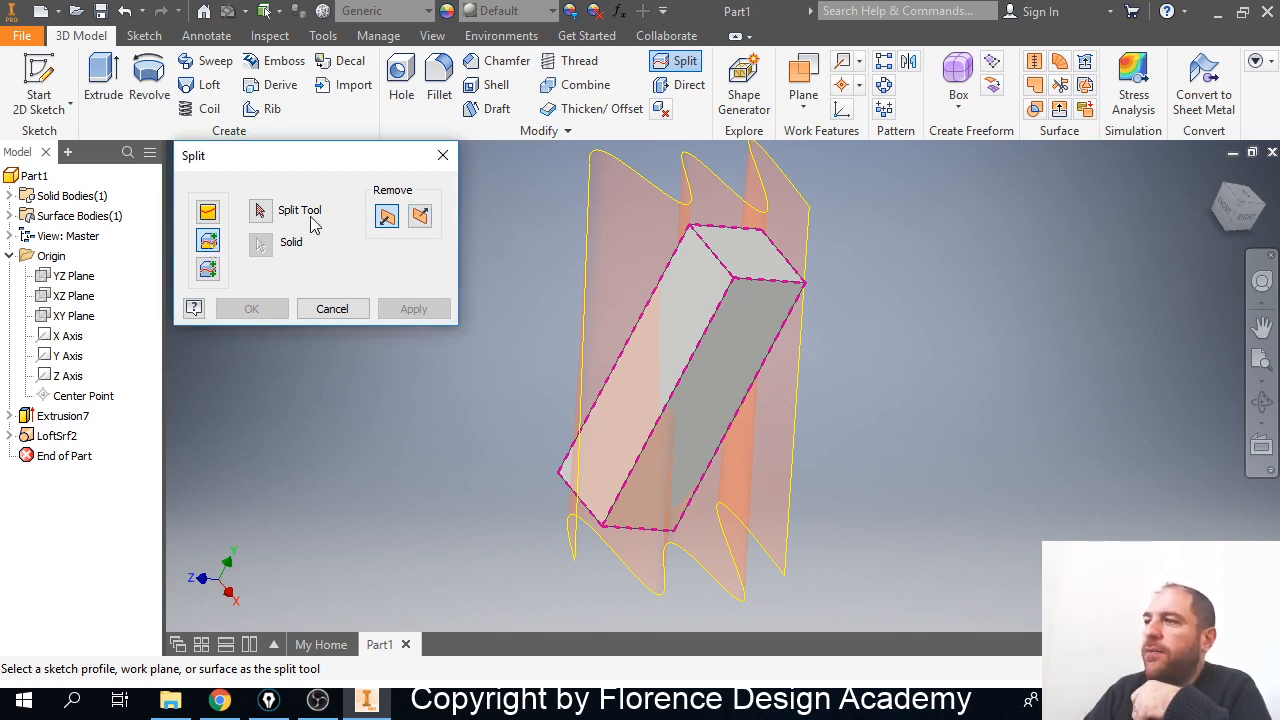
{"action": "left_click", "coordinate": [261, 211]}
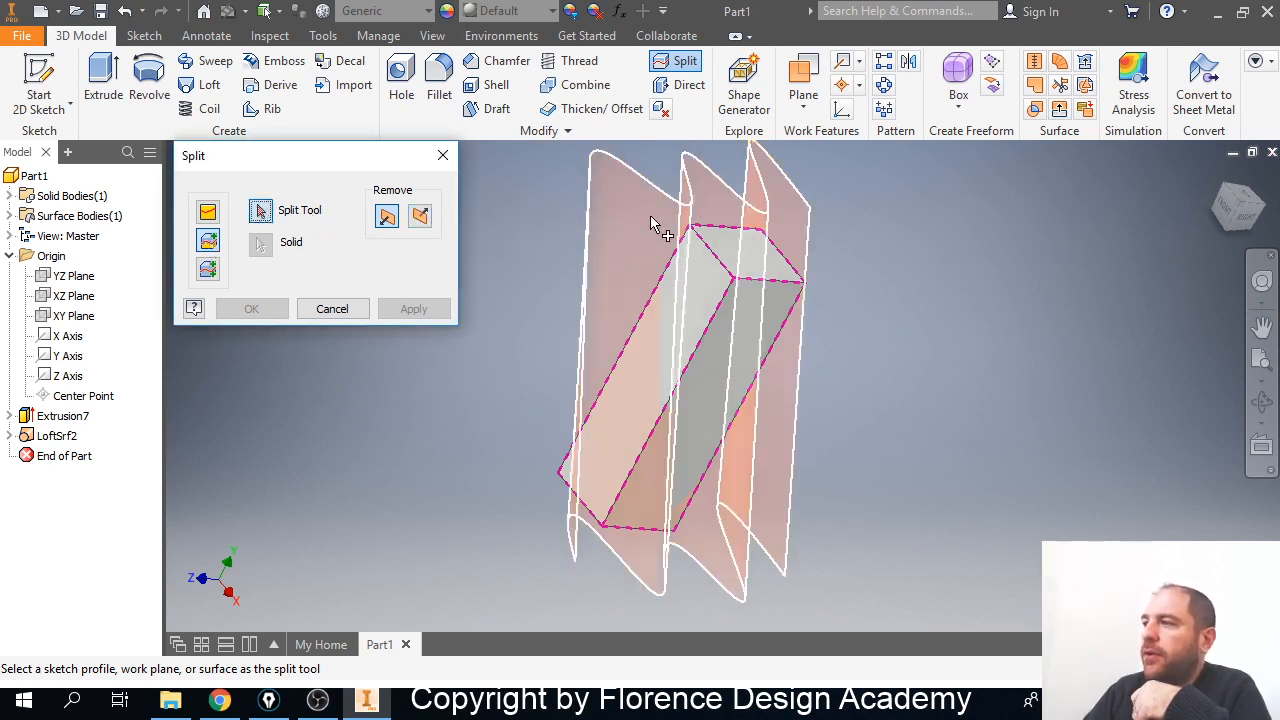
{"action": "left_click", "coordinate": [650, 222]}
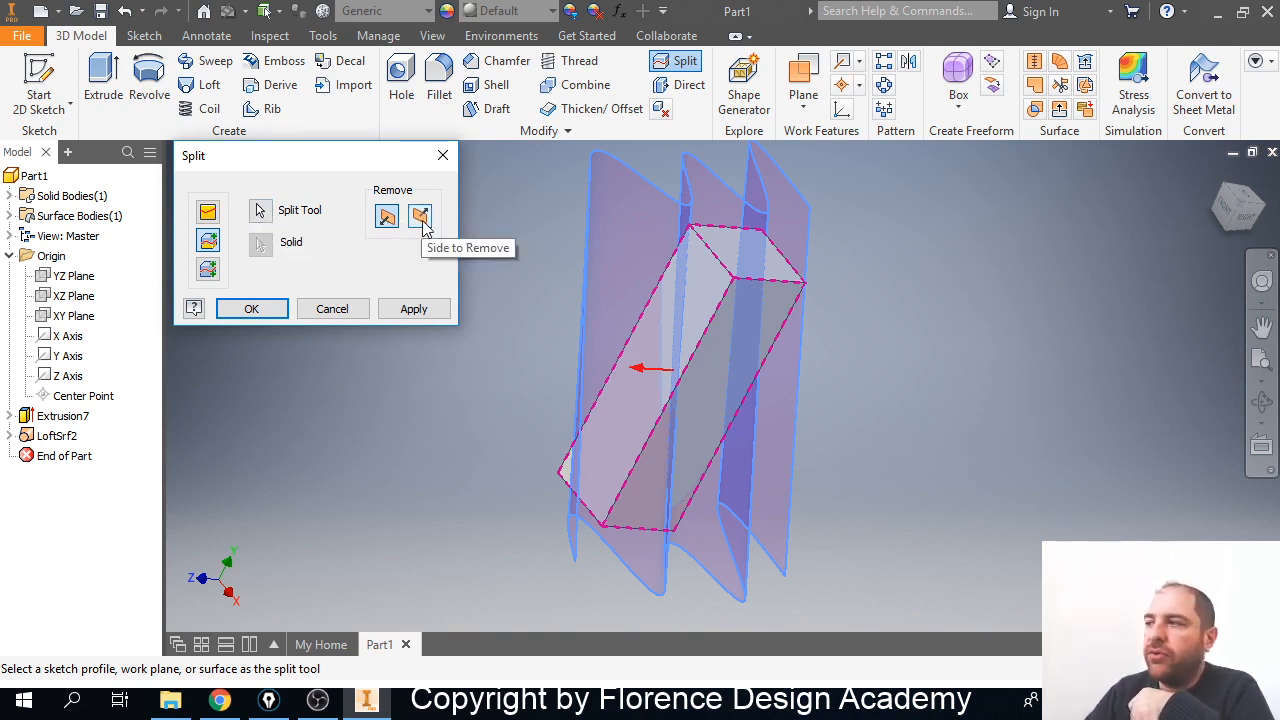
Reverse the side to remove and apply the solid trim, keeping the block's lower portion.
{"action": "mouse_move", "coordinate": [680, 335]}
{"action": "middle_mouse_down", "text": "shift"}
{"action": "mouse_move", "coordinate": [636, 318]}
{"action": "mouse_move", "coordinate": [503, 309]}
{"action": "mouse_move", "coordinate": [647, 290]}
{"action": "middle_mouse_up", "text": "shift"}
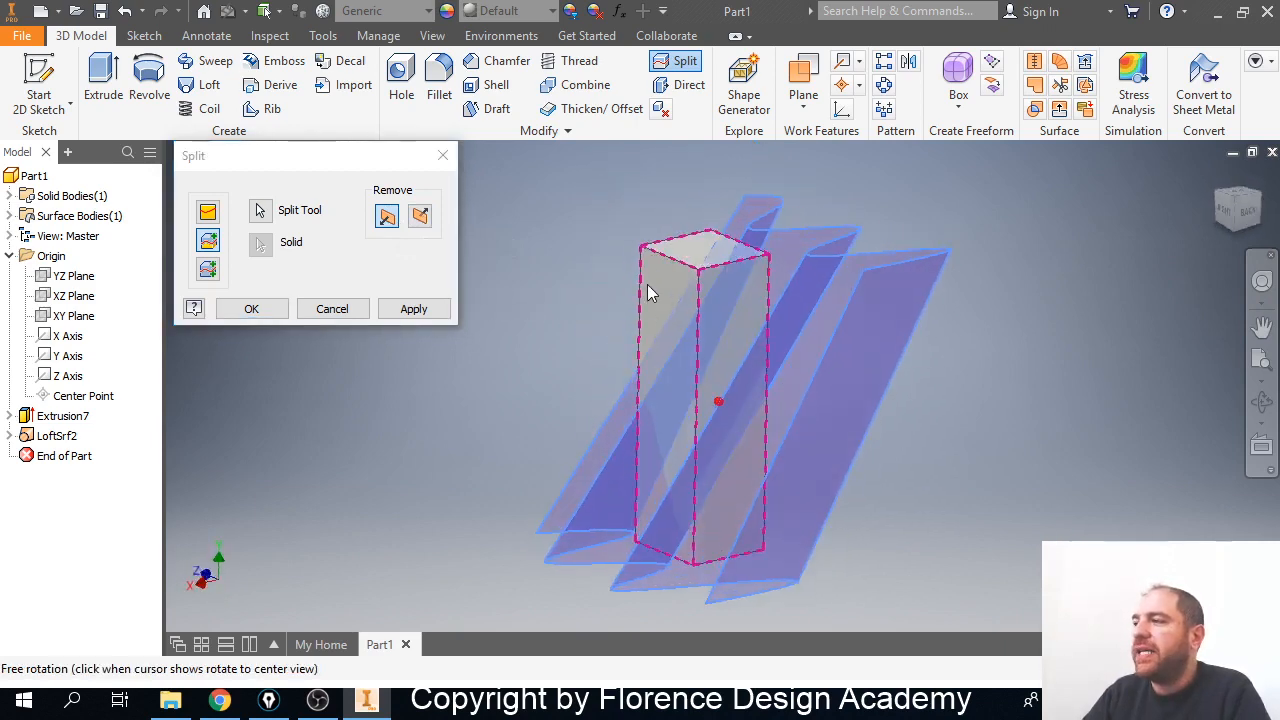
{"action": "left_click", "coordinate": [421, 218]}
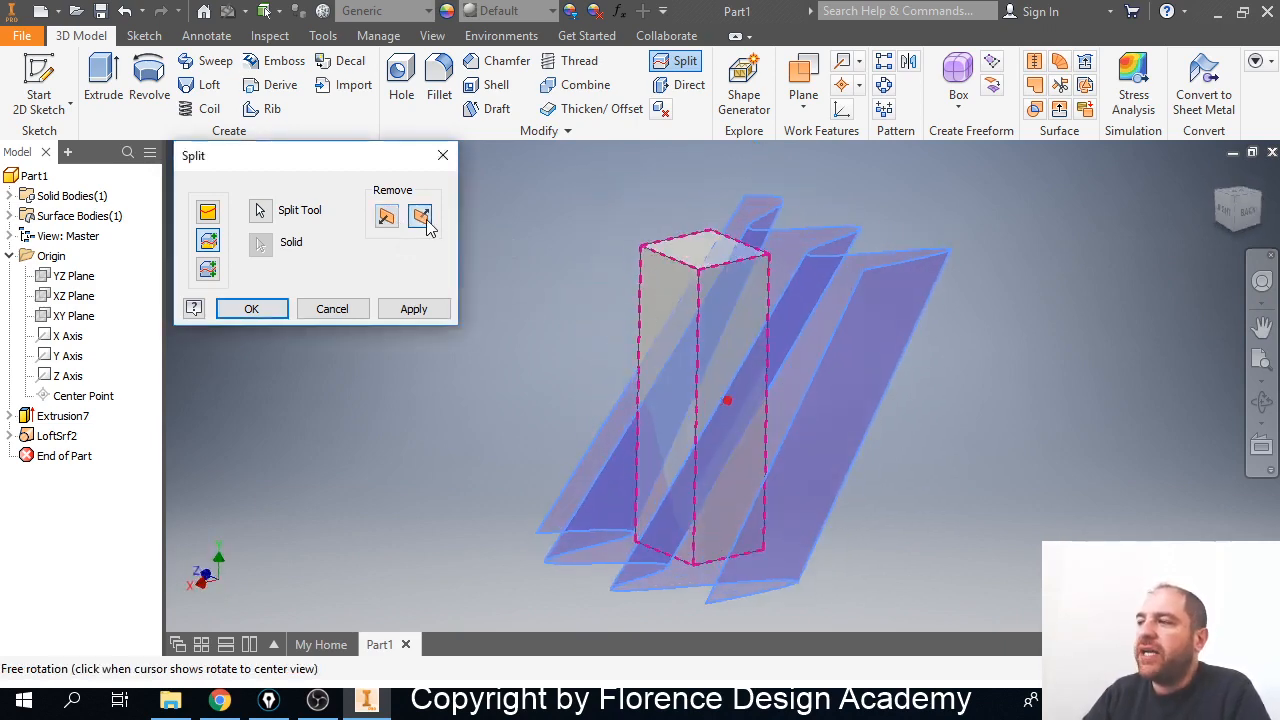
{"action": "mouse_move", "coordinate": [523, 297]}
{"action": "middle_mouse_down", "text": "shift"}
{"action": "mouse_move", "coordinate": [740, 326]}
{"action": "mouse_move", "coordinate": [669, 432]}
{"action": "mouse_move", "coordinate": [717, 406]}
{"action": "mouse_move", "coordinate": [726, 423]}
{"action": "mouse_move", "coordinate": [651, 414]}
{"action": "middle_mouse_up", "text": "shift"}
{"action": "scroll", "coordinate": [651, 410], "scroll_direction": "up", "scroll_amount": 3}
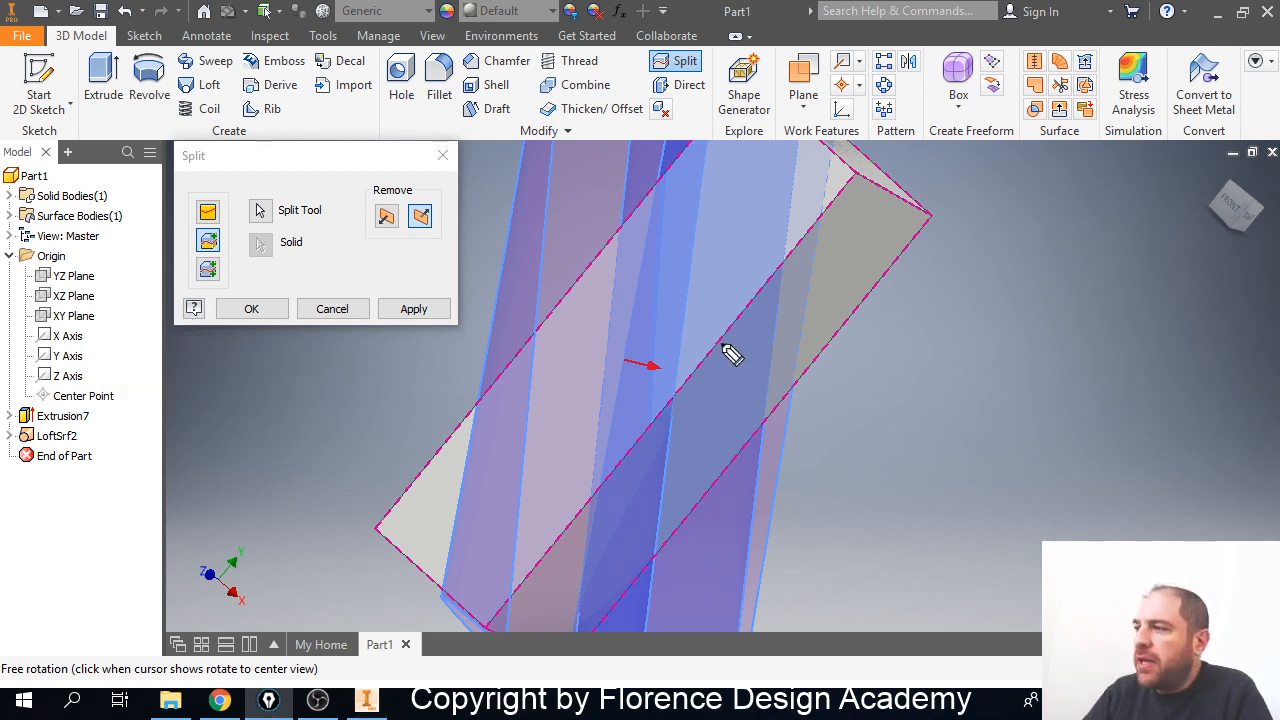
{"action": "mouse_move", "coordinate": [671, 340]}
{"action": "left_mouse_down"}
{"action": "mouse_move", "coordinate": [591, 400]}
{"action": "mouse_move", "coordinate": [734, 366]}
{"action": "mouse_move", "coordinate": [584, 382]}
{"action": "mouse_move", "coordinate": [706, 349]}
{"action": "mouse_move", "coordinate": [740, 391]}
{"action": "mouse_move", "coordinate": [571, 391]}
{"action": "mouse_move", "coordinate": [752, 368]}
{"action": "left_mouse_up"}
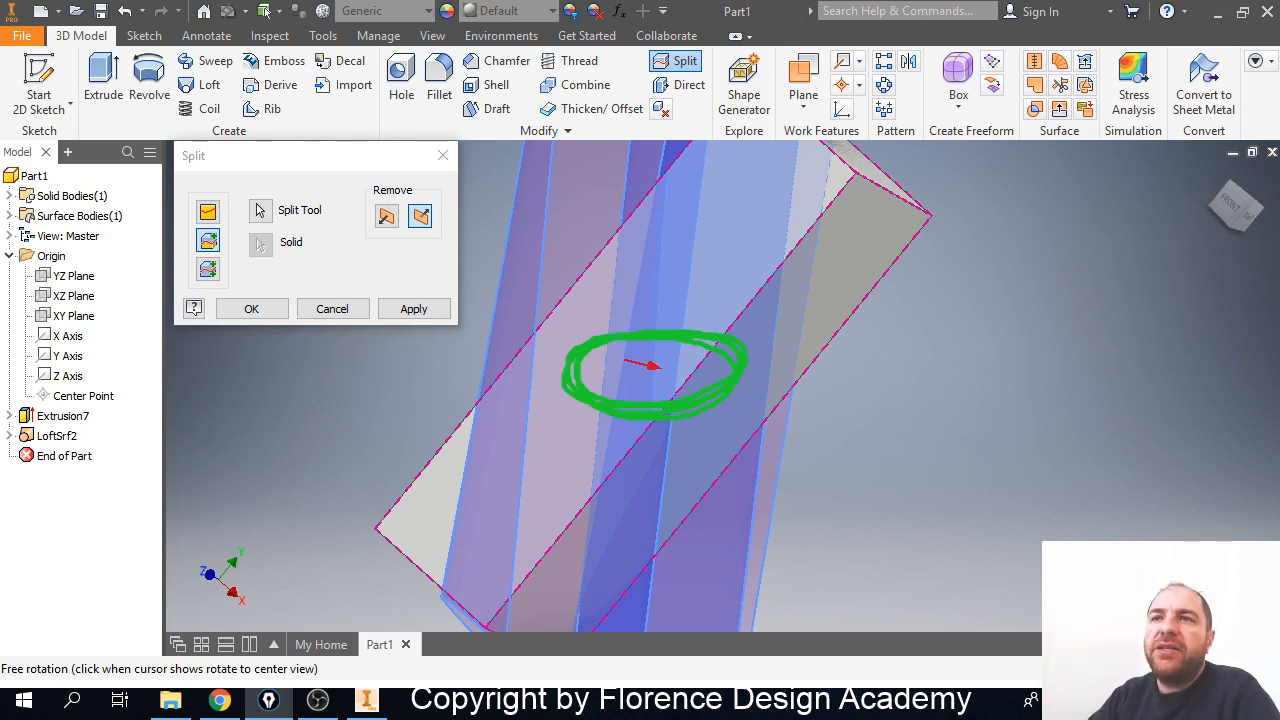
{"action": "left_click", "coordinate": [426, 310]}
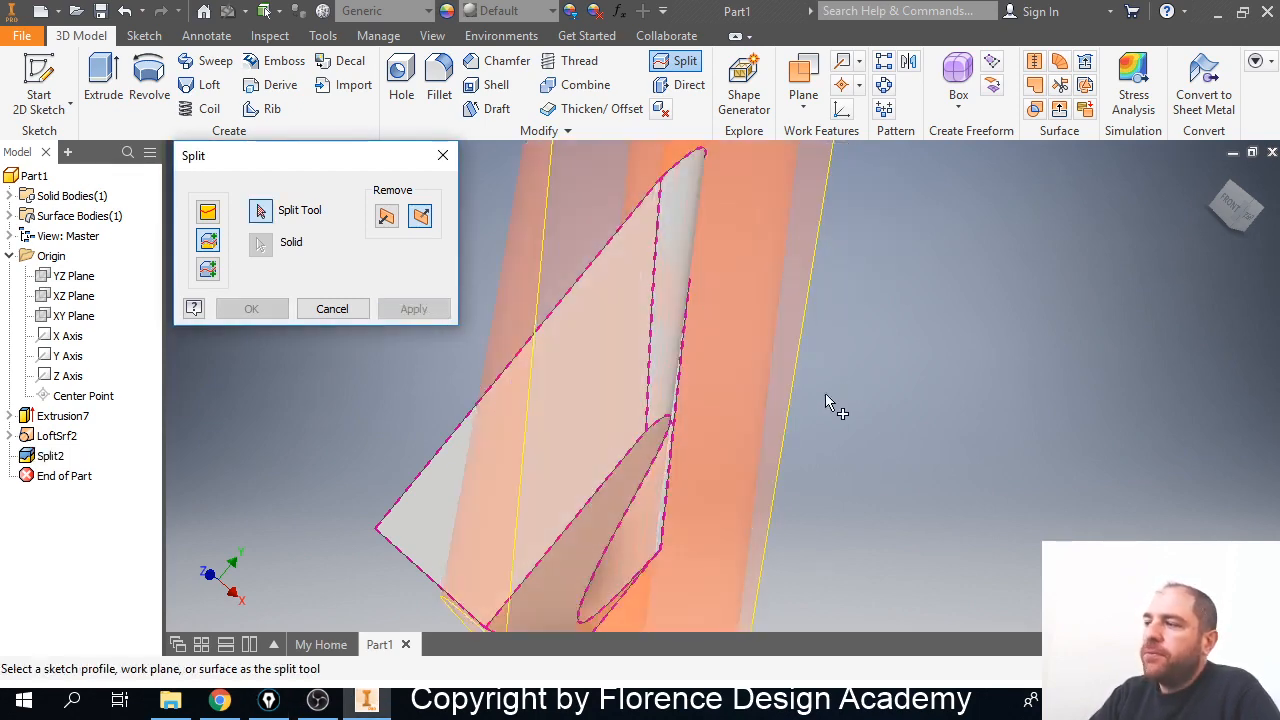
{"action": "middle_click_drag", "start_coordinate": [834, 403], "coordinate": [657, 409], "text": "shift"}
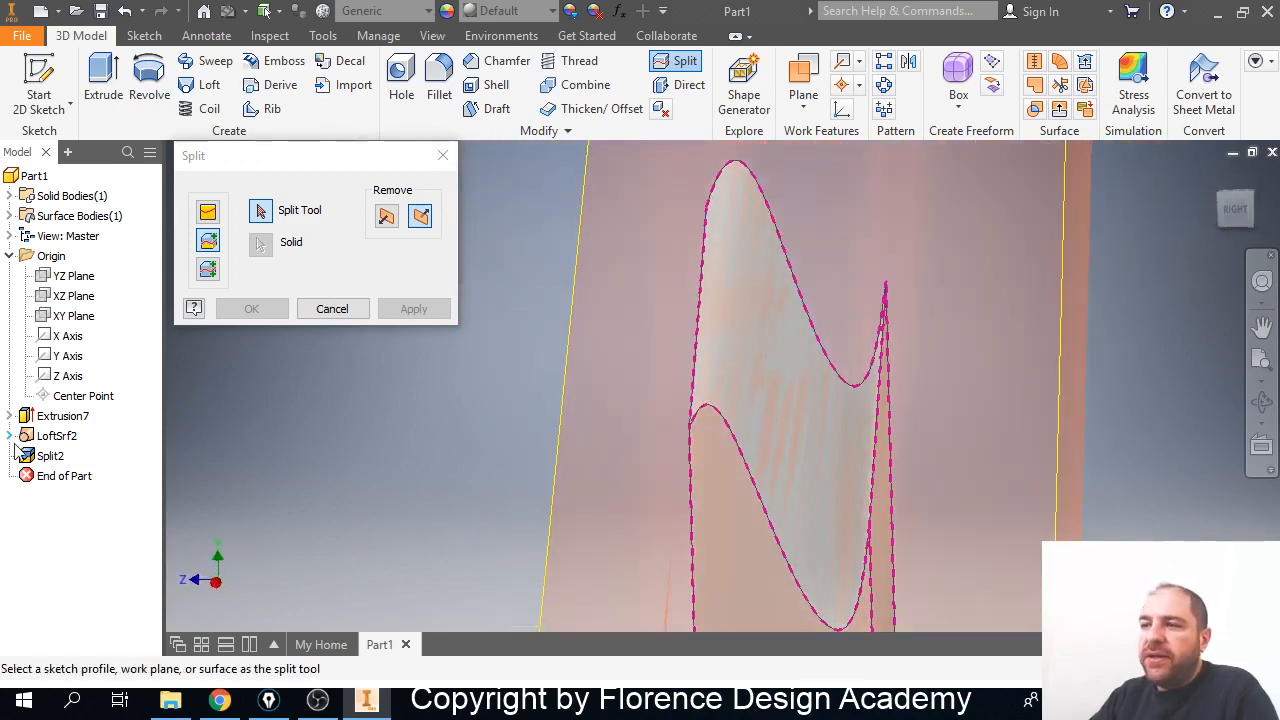
{"action": "left_click", "coordinate": [48, 437]}
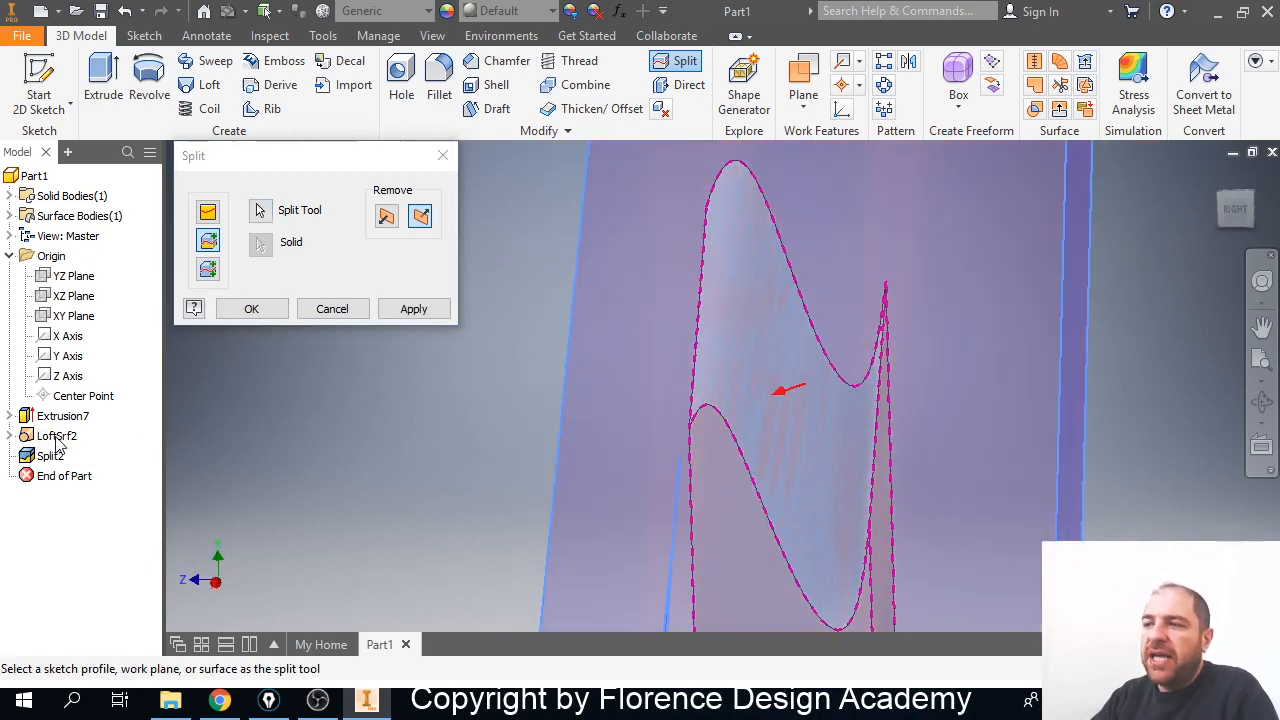
{"action": "left_click", "coordinate": [251, 309]}
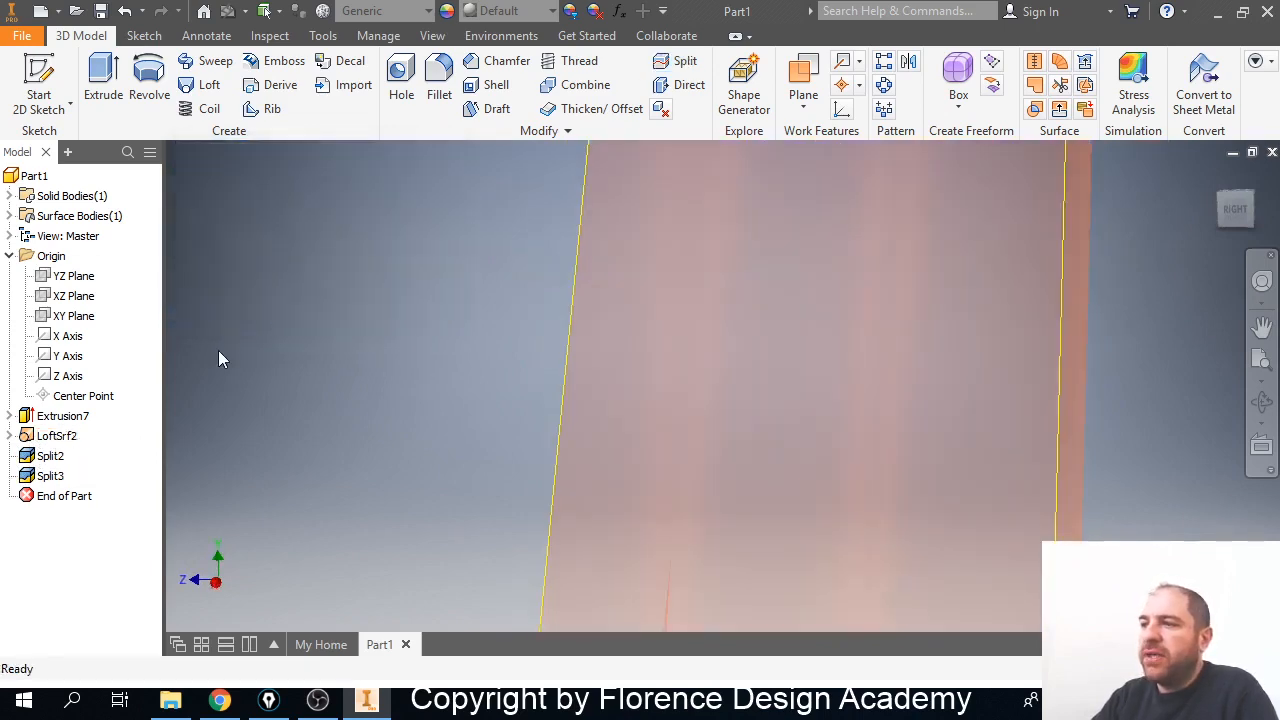
{"action": "left_click", "coordinate": [48, 437]}
{"action": "right_click", "coordinate": [58, 440]}
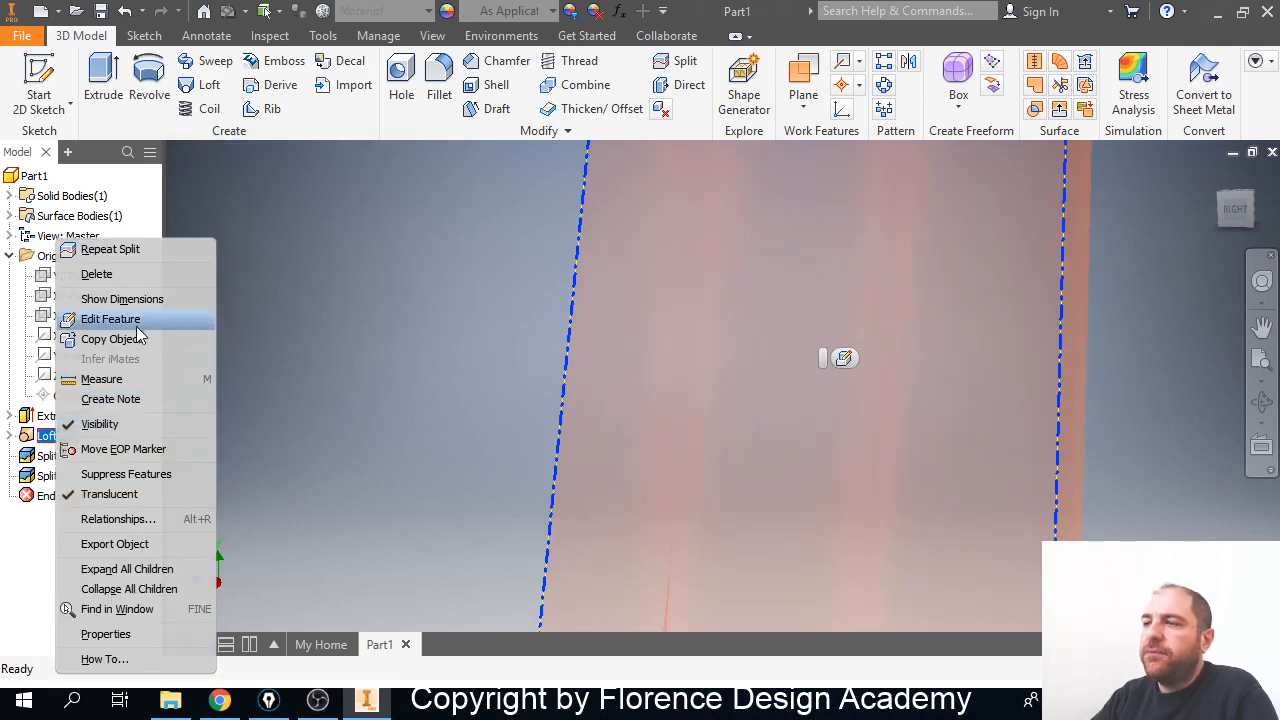
{"action": "left_click", "coordinate": [100, 424]}
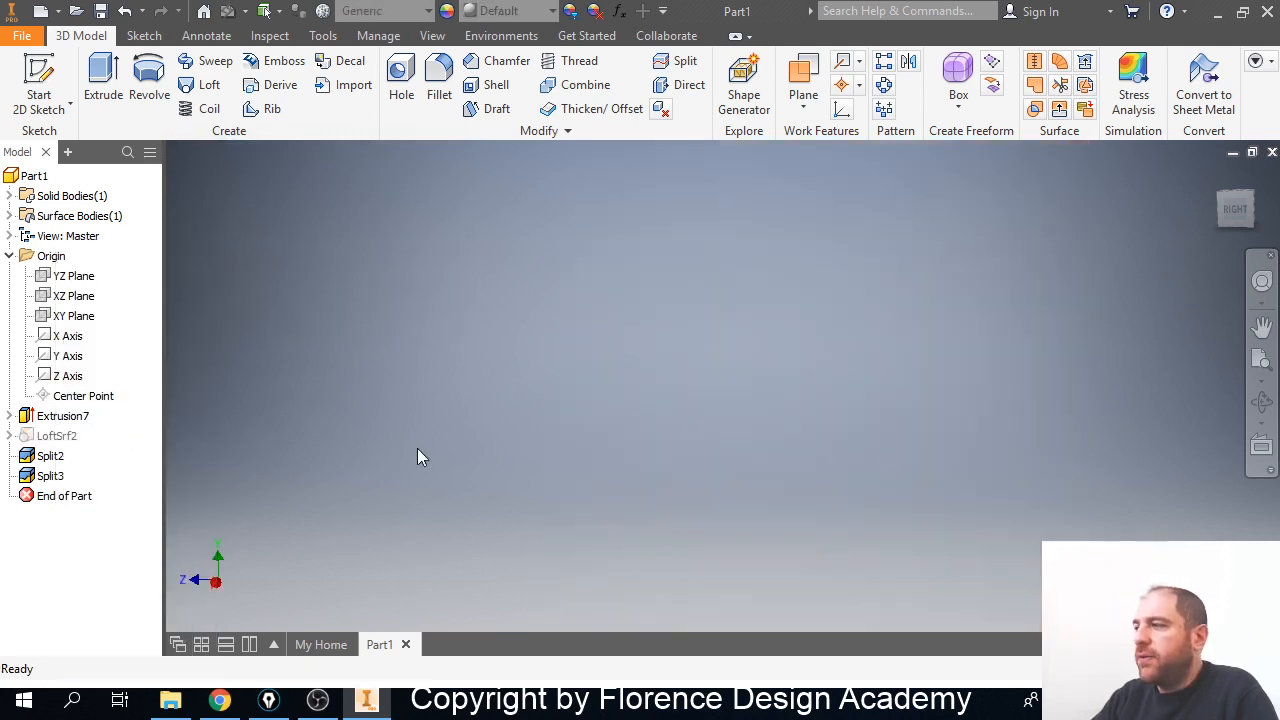
{"action": "key", "text": "ctrl+z"}
{"action": "key", "text": "ctrl+z"}
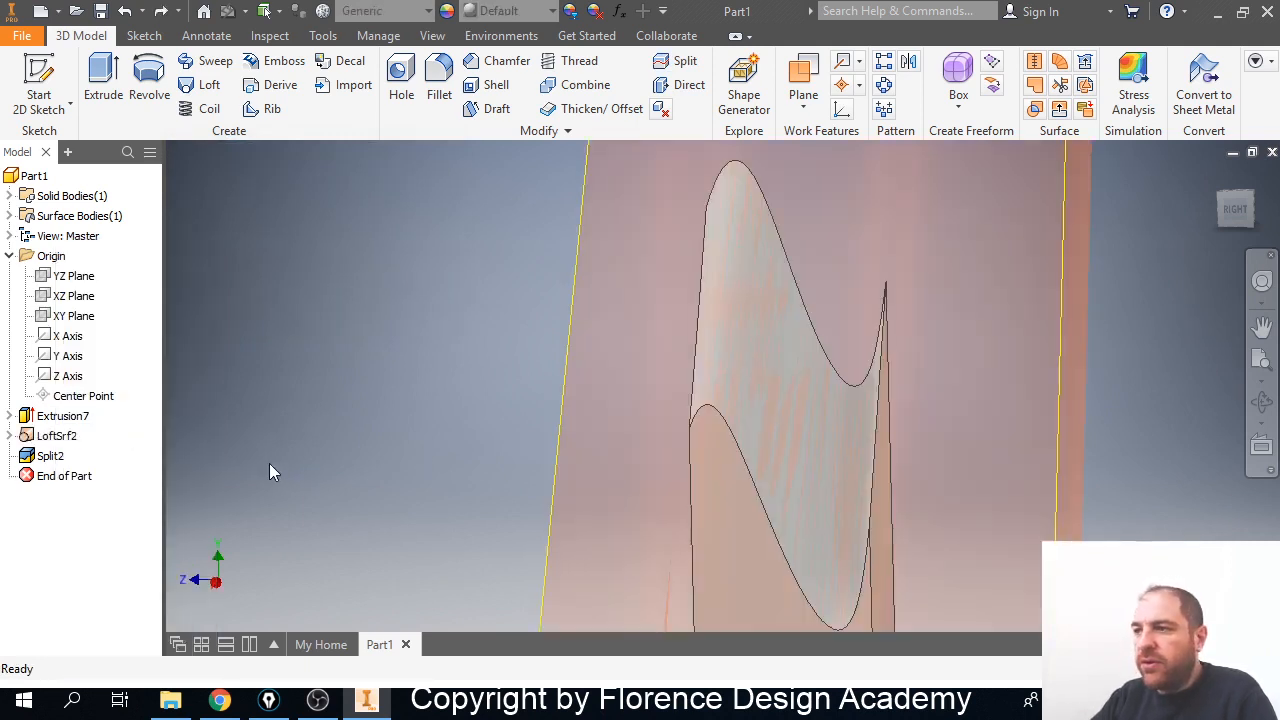
Hide the wavy loft surface and inspect the curved cut on the trimmed block.
{"action": "left_click", "coordinate": [57, 437]}
{"action": "right_click", "coordinate": [57, 445]}
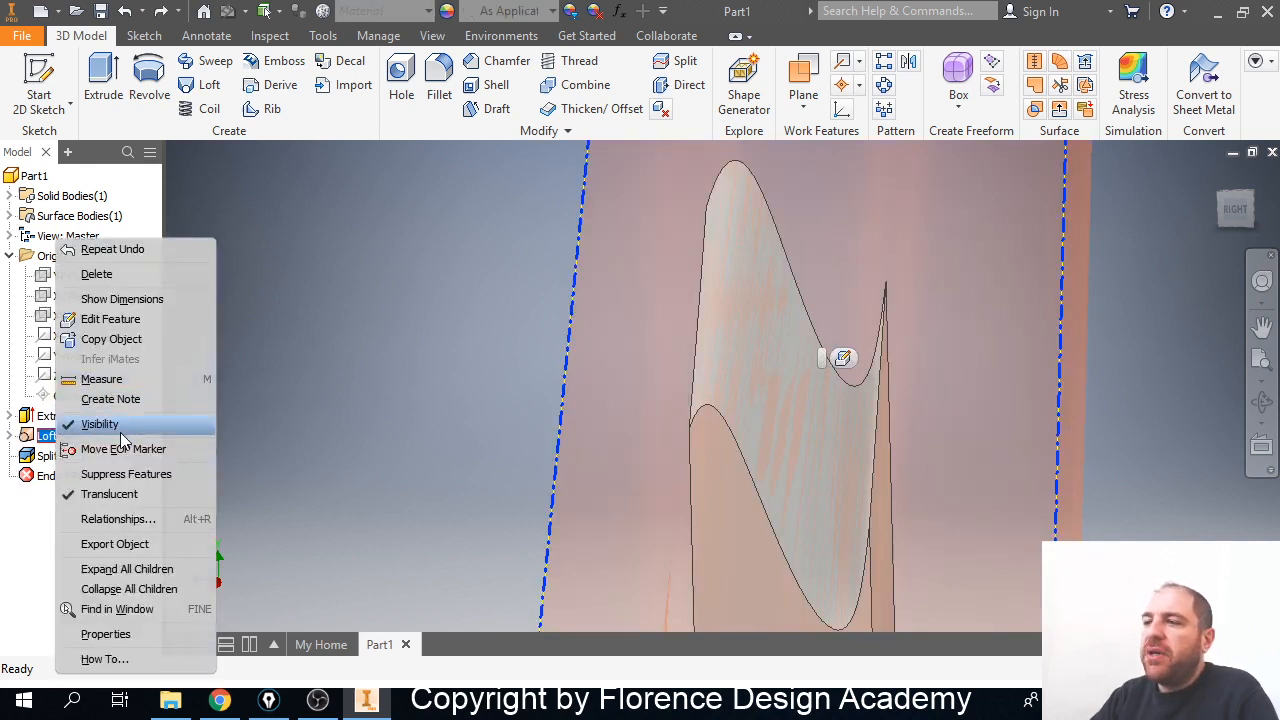
{"action": "left_click", "coordinate": [90, 423]}
{"action": "scroll", "coordinate": [502, 432], "scroll_direction": "up", "scroll_amount": 3}
{"action": "scroll", "coordinate": [502, 432], "scroll_direction": "down", "scroll_amount": 2}
{"action": "middle_click_drag", "start_coordinate": [497, 437], "coordinate": [600, 457], "text": "shift"}
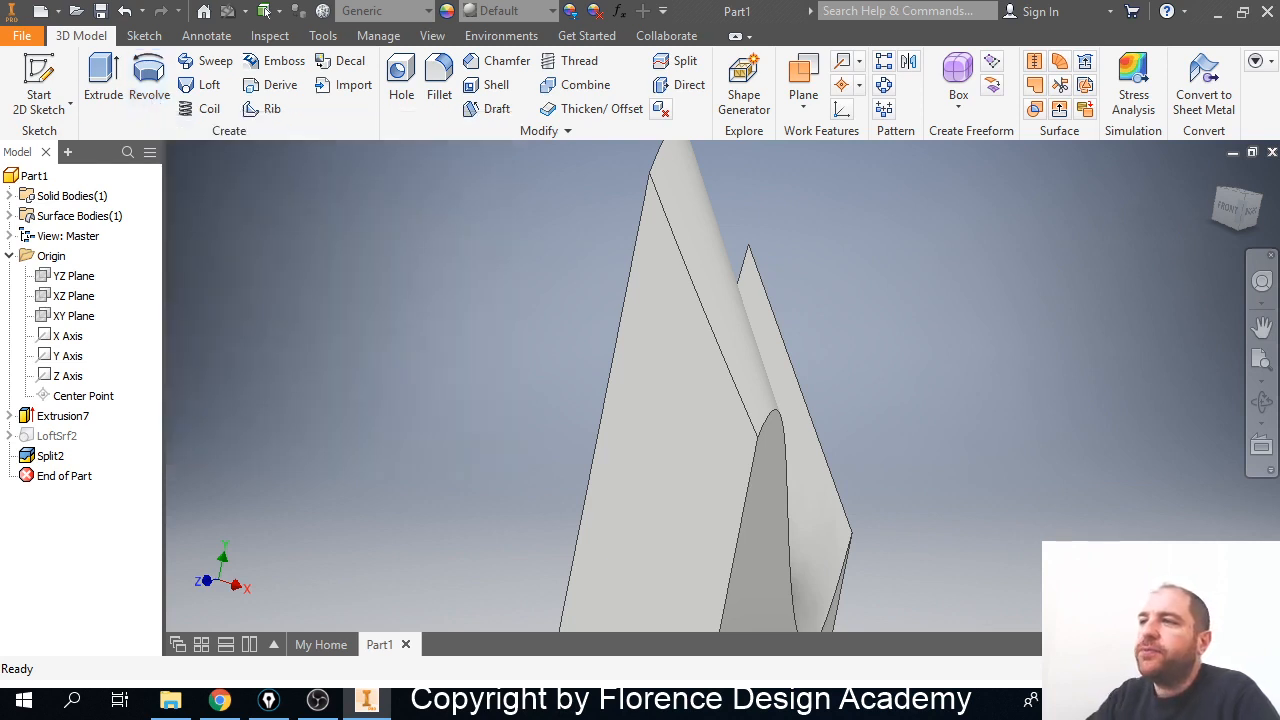
Start a new 2D sketch on the XY Plane through the trimmed block.
{"action": "left_click", "coordinate": [76, 316]}
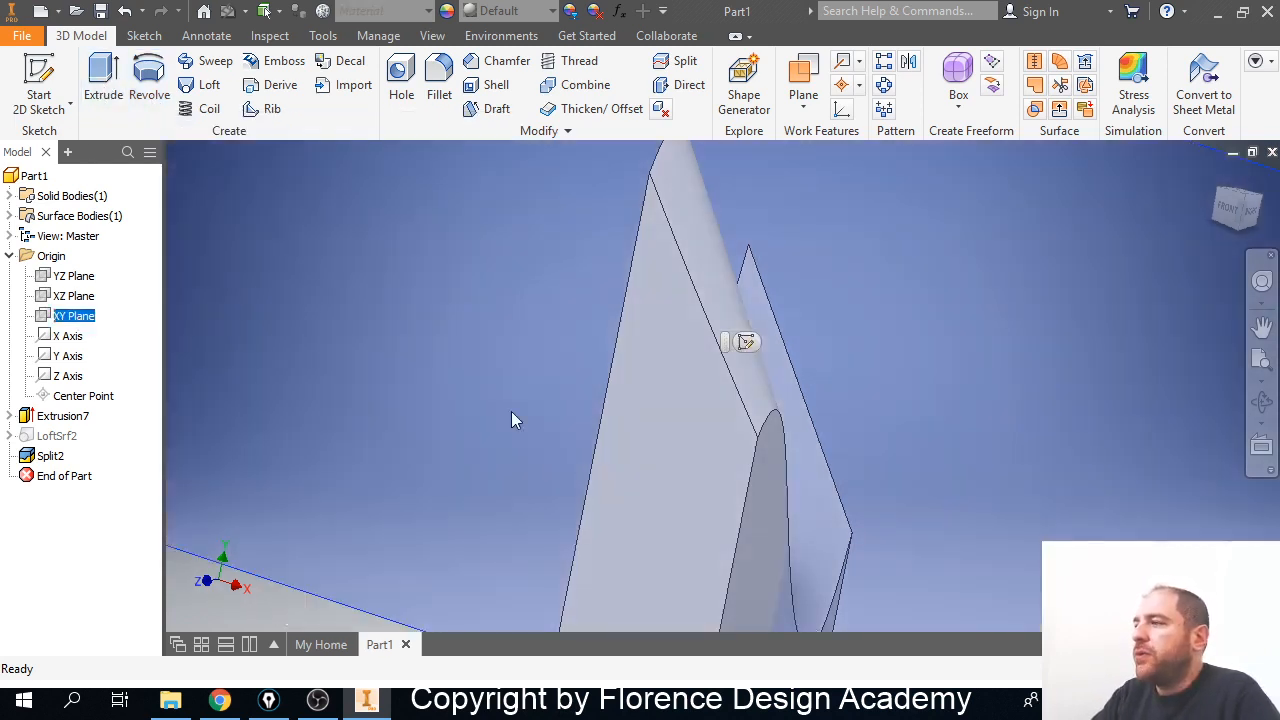
{"action": "scroll", "coordinate": [527, 440], "scroll_direction": "up", "scroll_amount": 5}
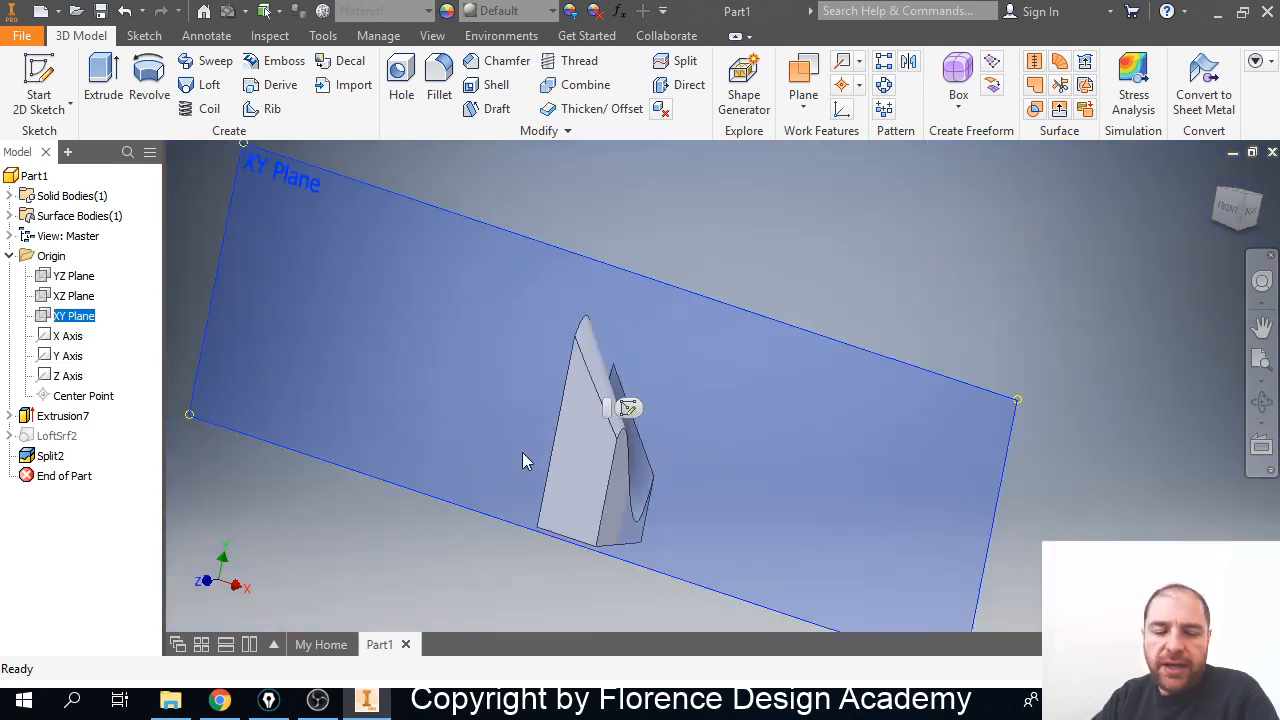
{"action": "middle_click_drag", "start_coordinate": [519, 452], "coordinate": [574, 460], "text": "shift"}
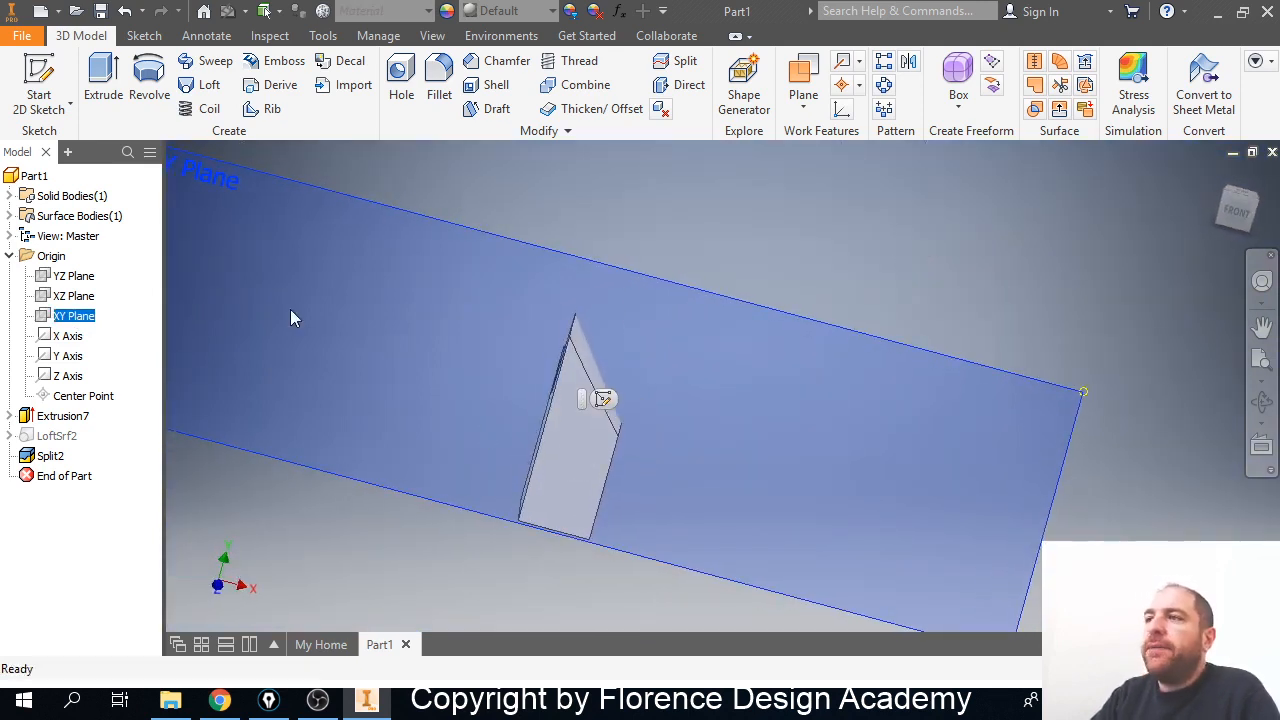
{"action": "left_click", "coordinate": [55, 80]}
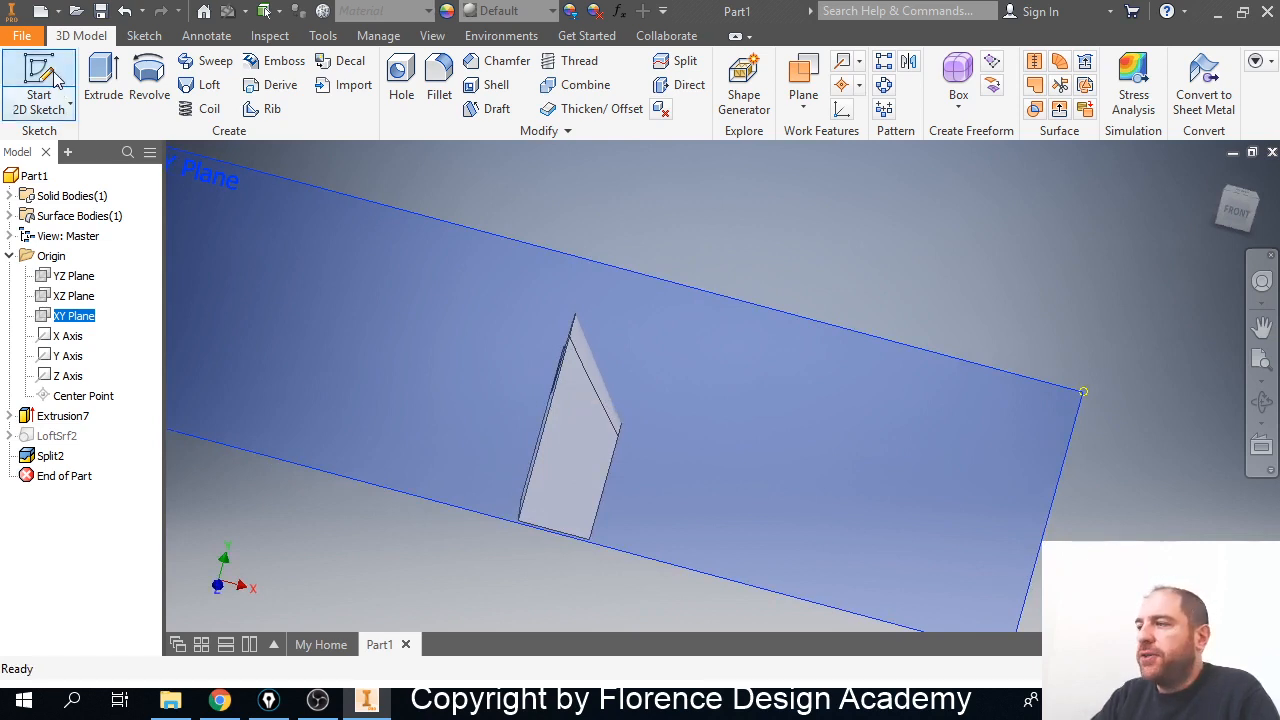
{"action": "mouse_move", "coordinate": [717, 273]}
{"action": "middle_mouse_down"}
{"action": "mouse_move", "coordinate": [736, 286]}
{"action": "mouse_move", "coordinate": [649, 355]}
{"action": "middle_mouse_up"}
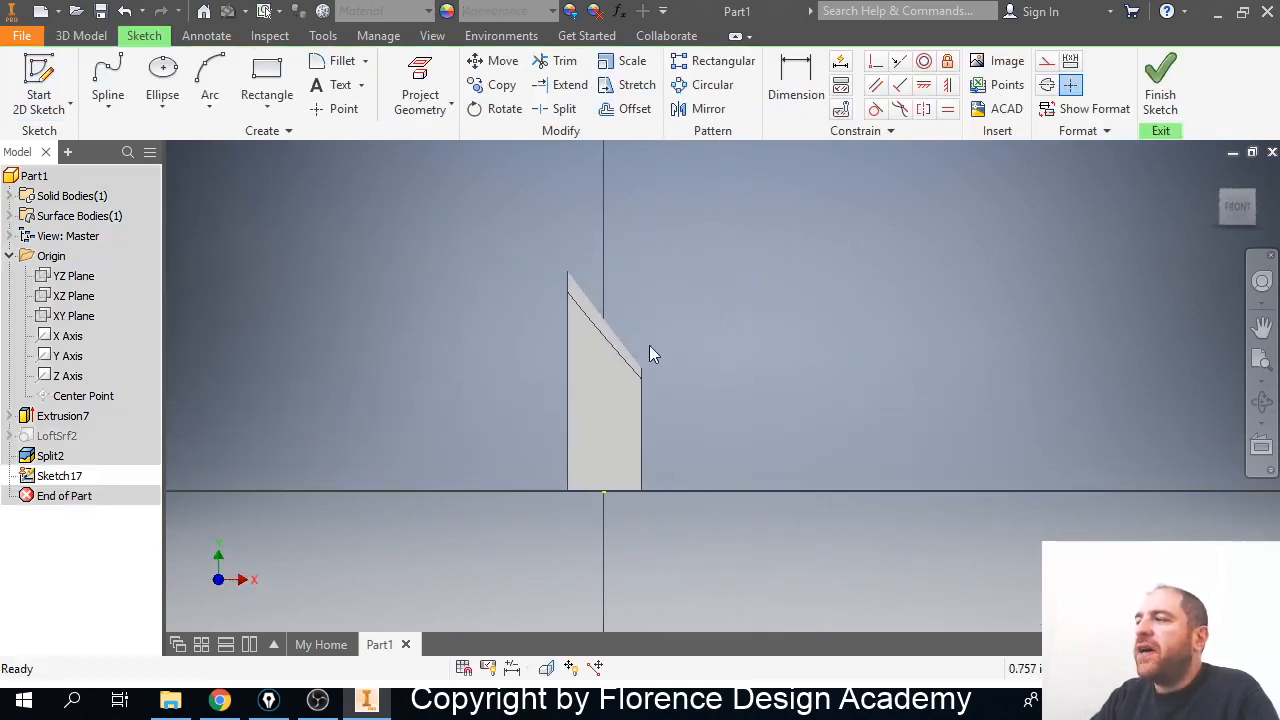
{"action": "left_click", "coordinate": [170, 72]}
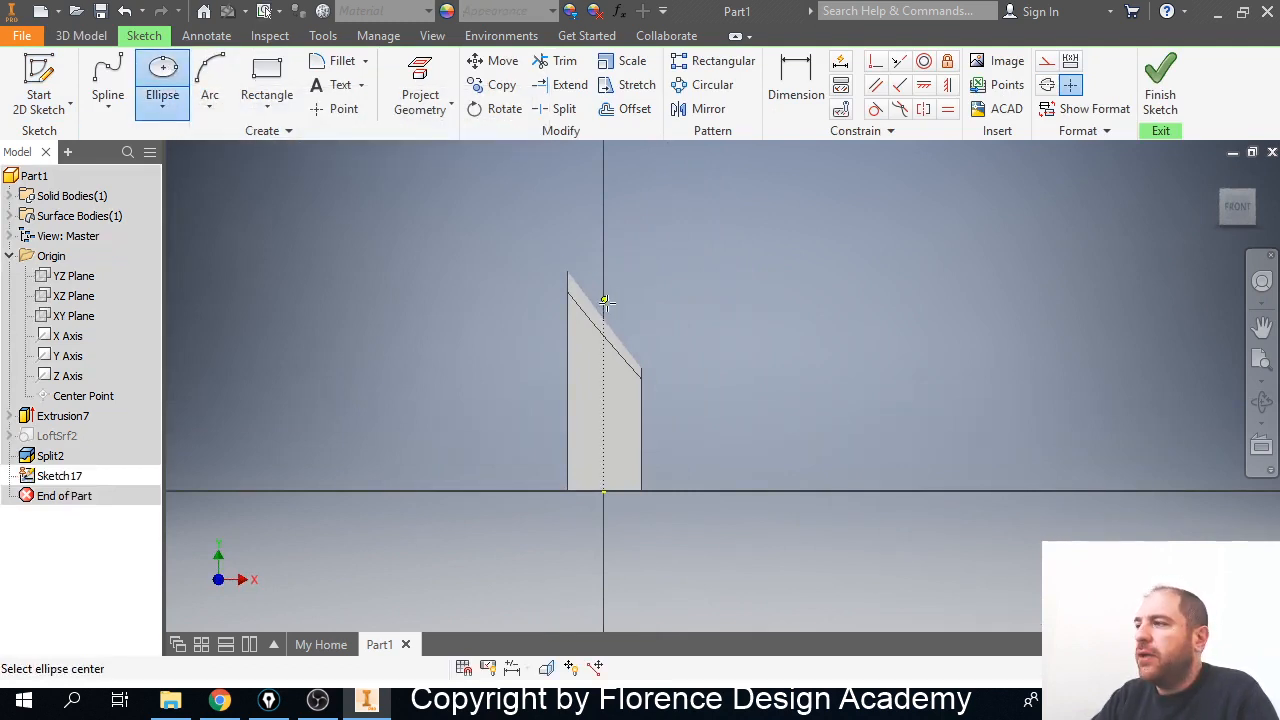
{"action": "left_click", "coordinate": [552, 243]}
{"action": "left_click", "coordinate": [667, 357]}
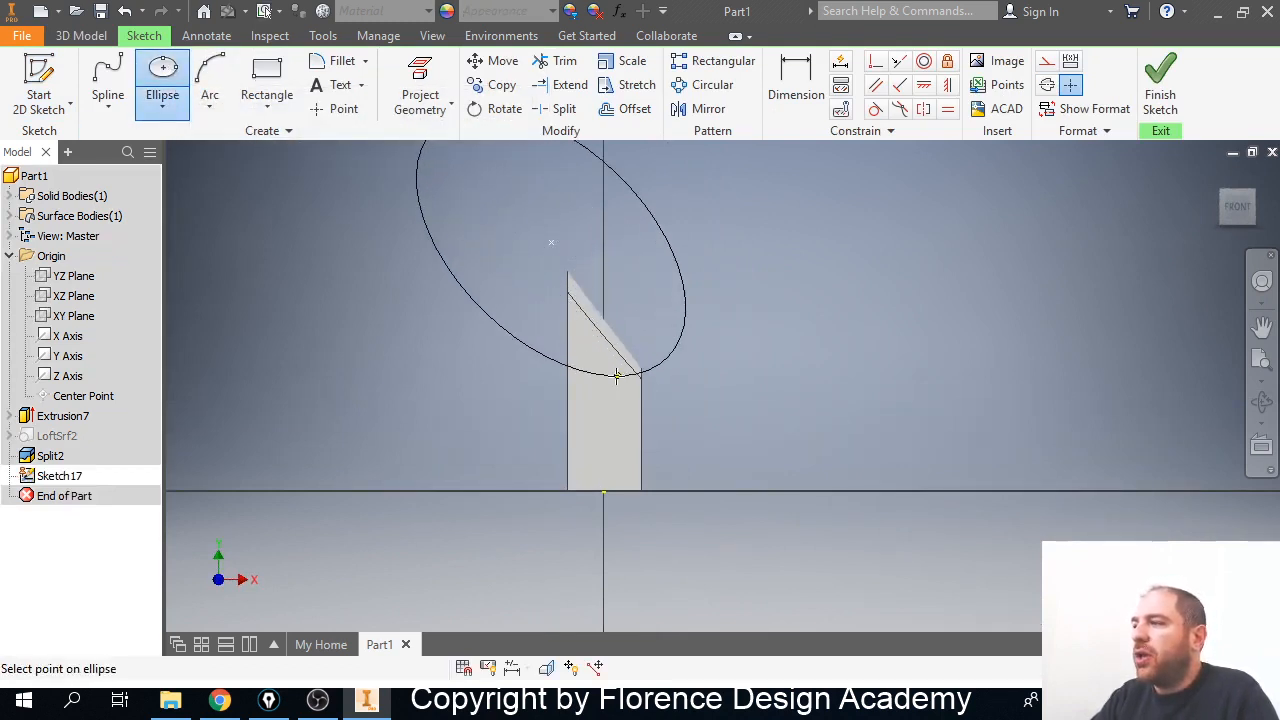
{"action": "left_click", "coordinate": [612, 386]}
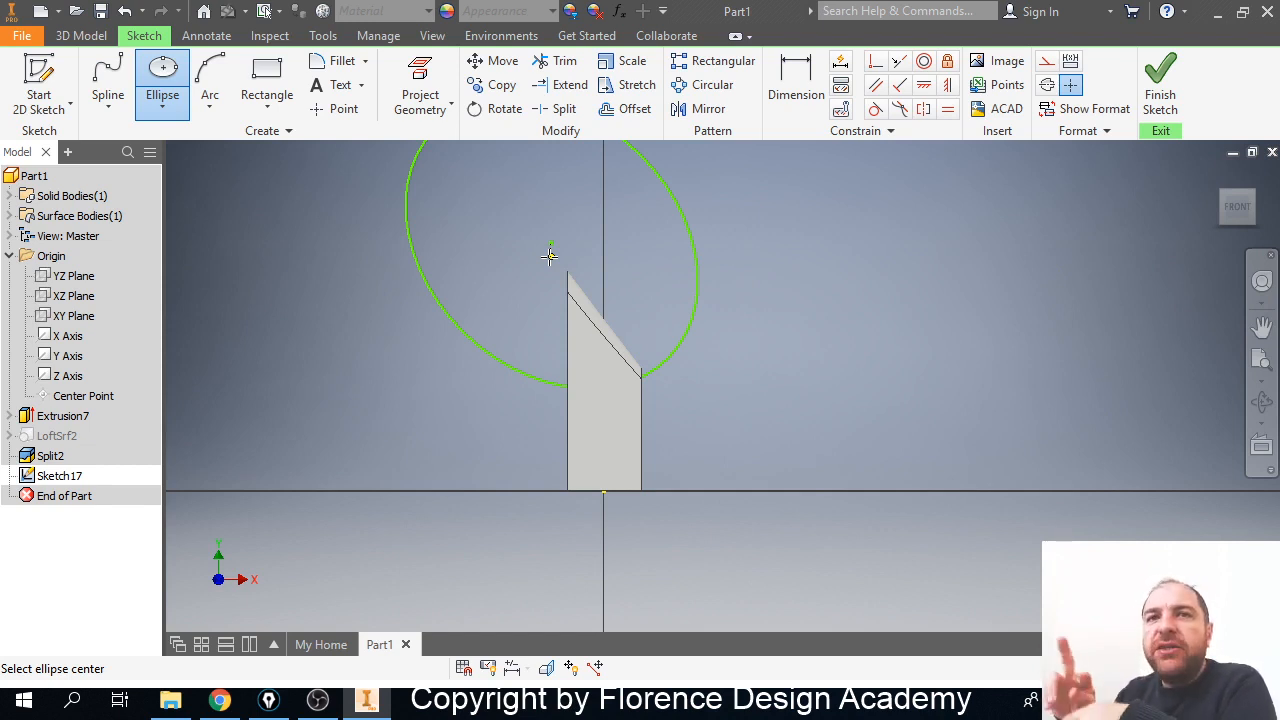
{"action": "scroll", "coordinate": [549, 257], "scroll_direction": "down", "scroll_amount": 3}
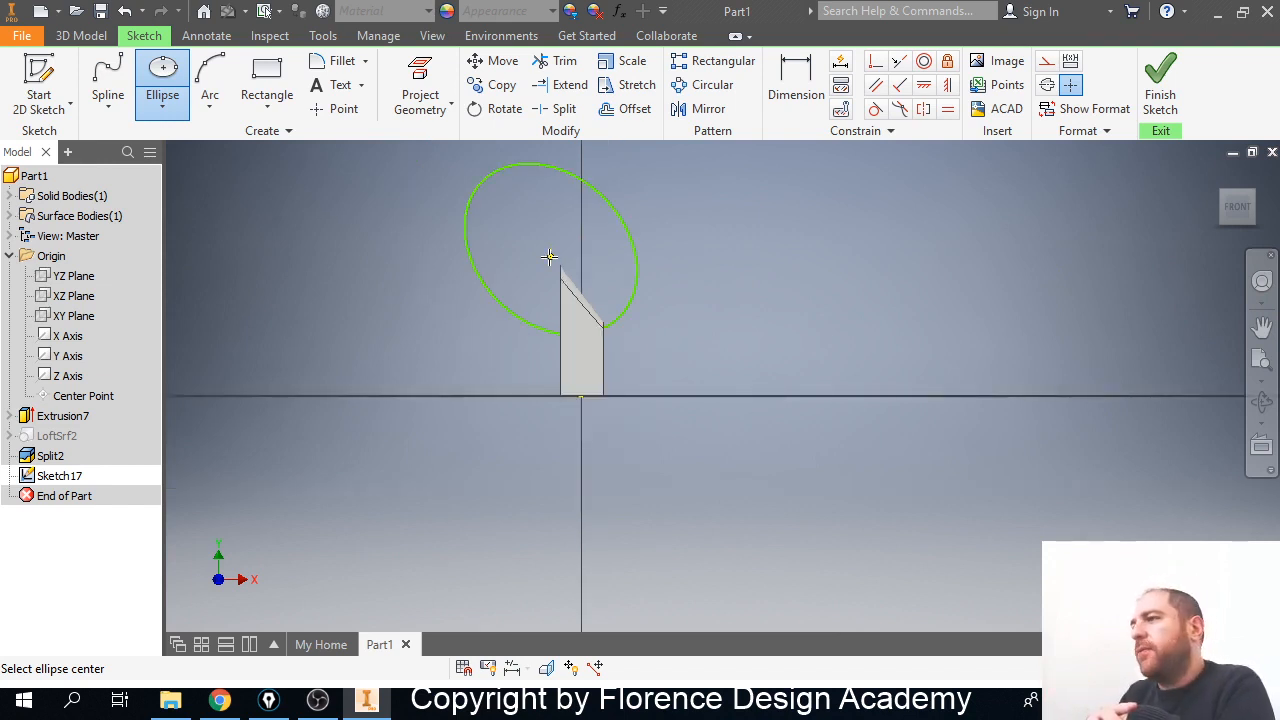
{"action": "right_click", "coordinate": [432, 284]}
{"action": "left_click", "coordinate": [516, 285]}
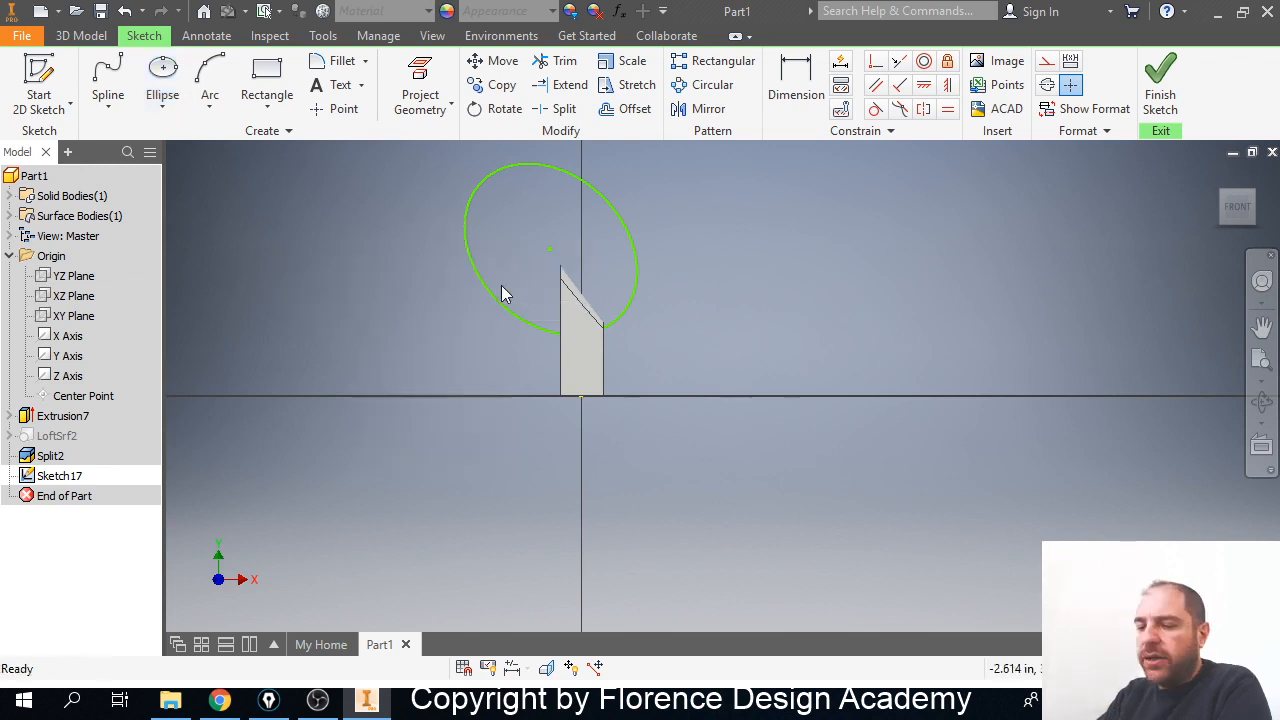
{"action": "key", "text": "ctrl+z"}
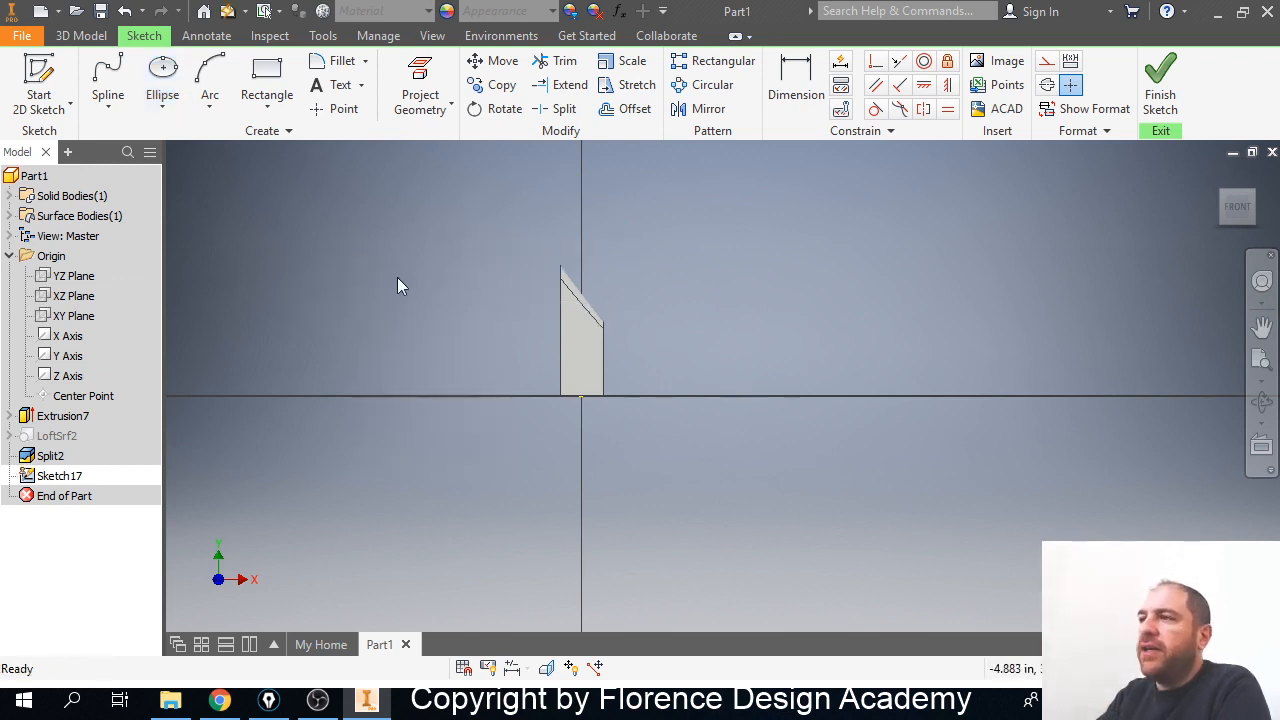
Sketch a wavy seven-point spline across the sloped upper part of the trimmed block, extending past both of its sides.
{"action": "left_click", "coordinate": [108, 90]}
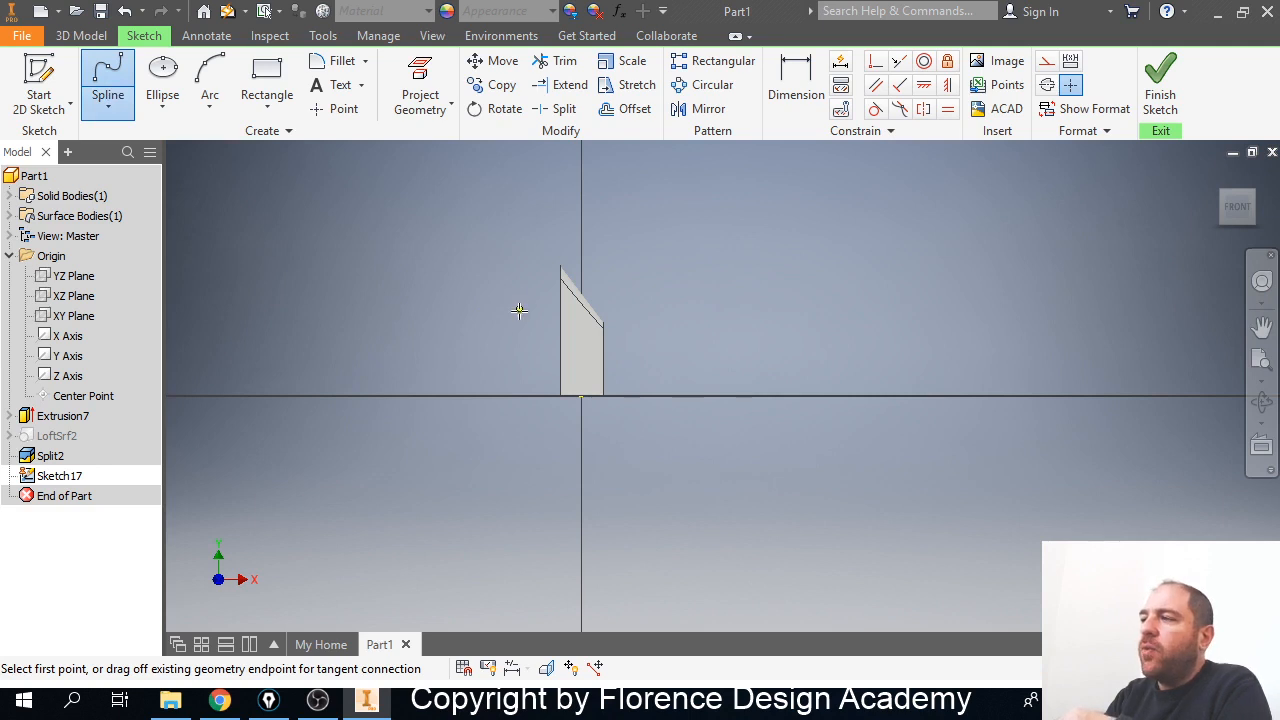
{"action": "scroll", "coordinate": [525, 320], "scroll_direction": "up", "scroll_amount": 5}
{"action": "scroll", "coordinate": [543, 372], "scroll_direction": "down", "scroll_amount": 7}
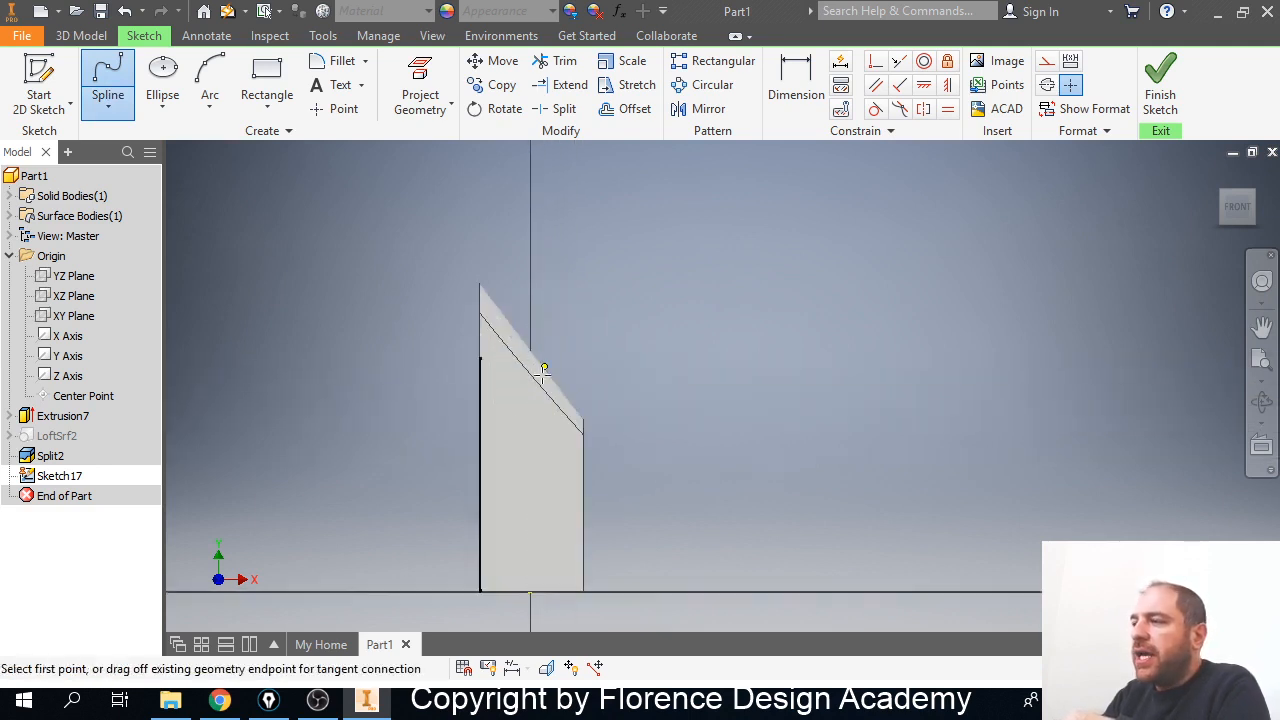
{"action": "scroll", "coordinate": [507, 410], "scroll_direction": "down", "scroll_amount": 3}
{"action": "left_click", "coordinate": [755, 403]}
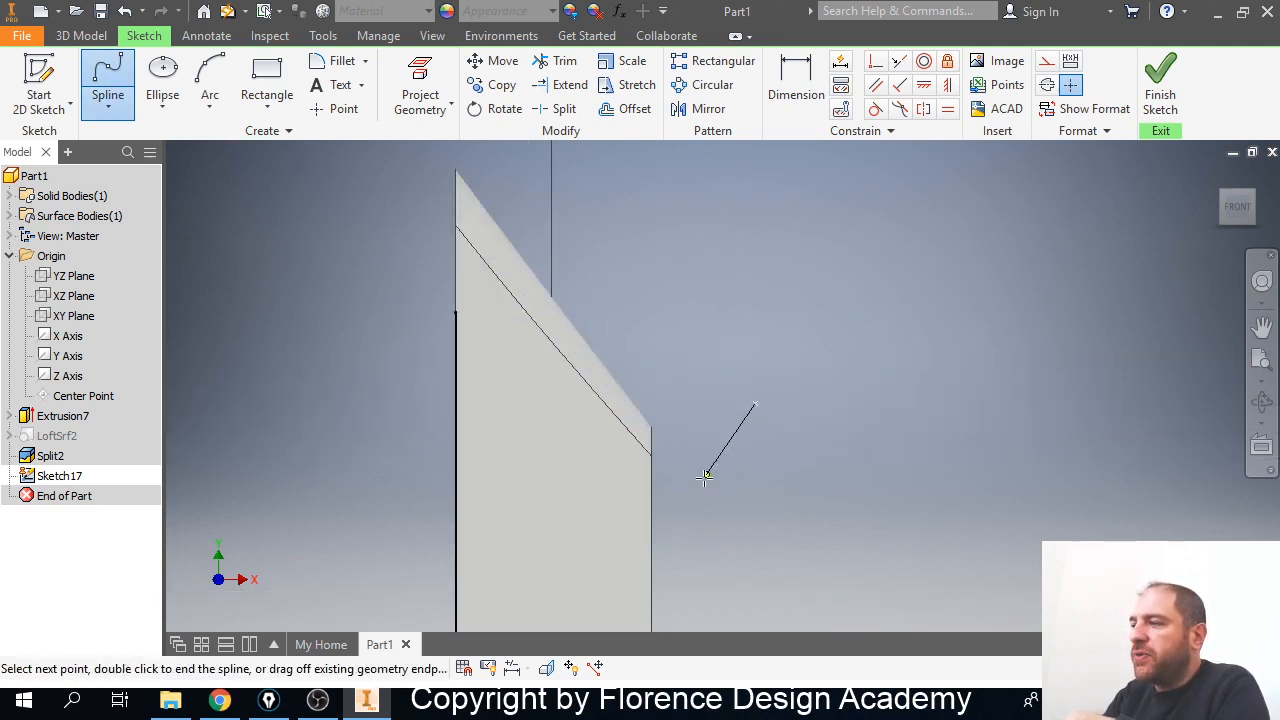
{"action": "left_click", "coordinate": [690, 511]}
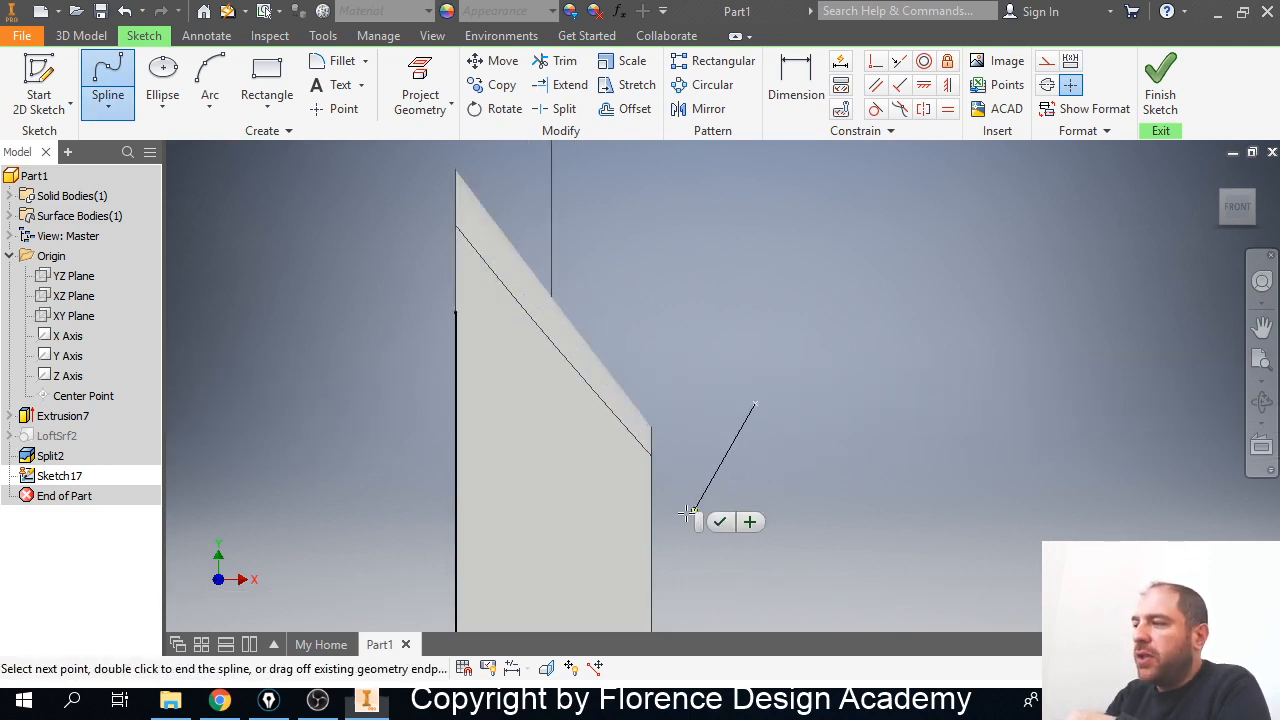
{"action": "left_click", "coordinate": [612, 324]}
{"action": "left_click", "coordinate": [551, 262]}
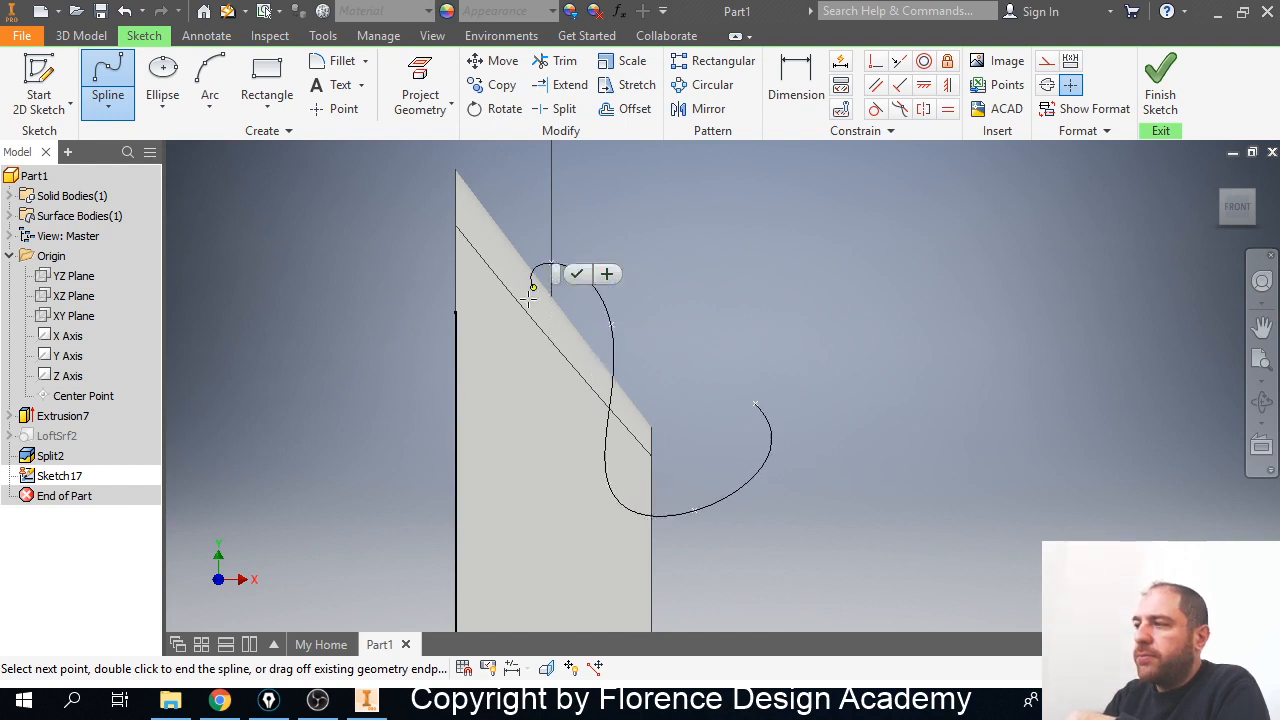
{"action": "left_click", "coordinate": [532, 356]}
{"action": "left_click", "coordinate": [481, 421]}
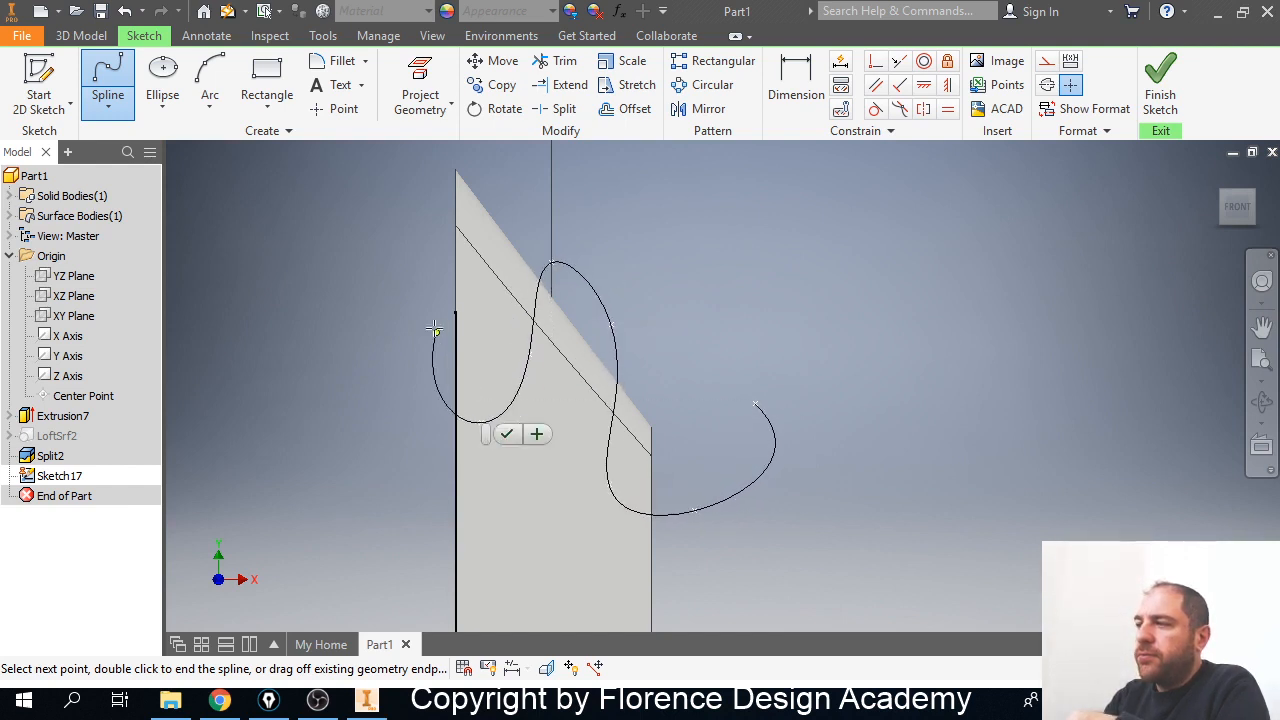
{"action": "left_click", "coordinate": [400, 284]}
{"action": "left_click", "coordinate": [427, 294]}
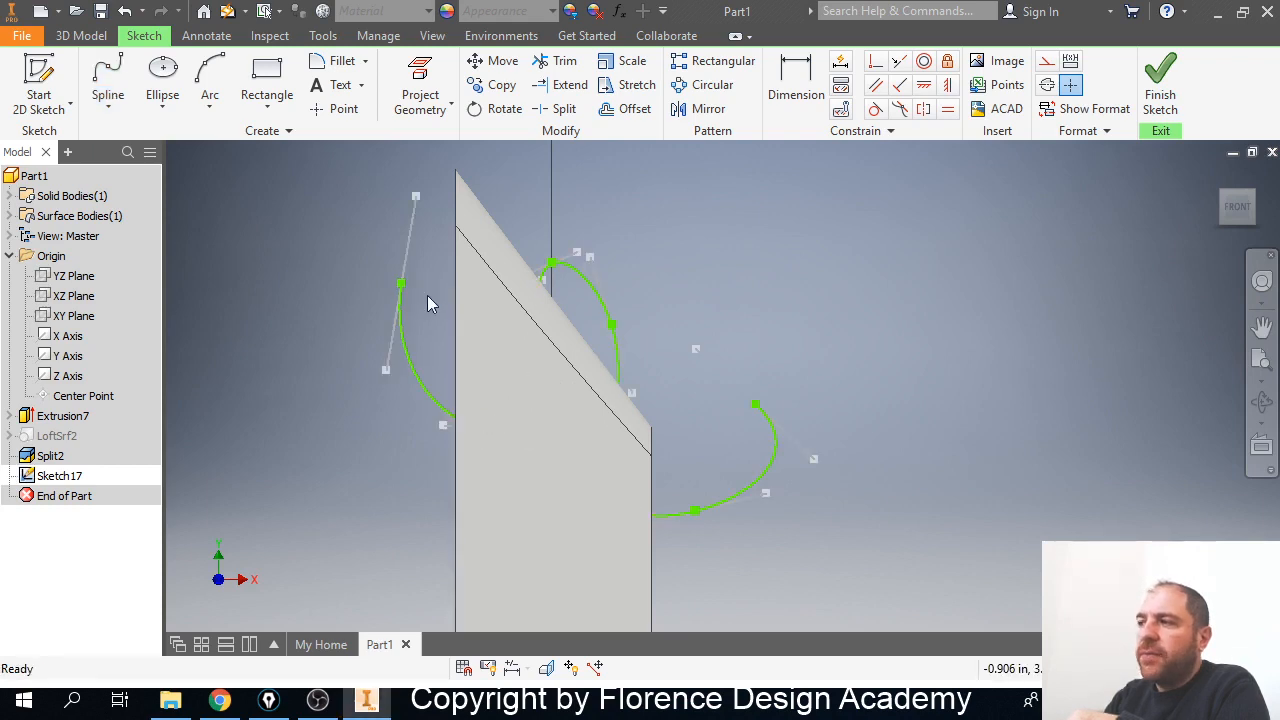
Check the spline's position on the block in 3D and finish the sketch.
{"action": "mouse_move", "coordinate": [645, 432]}
{"action": "middle_mouse_down", "text": "shift"}
{"action": "mouse_move", "coordinate": [416, 410]}
{"action": "mouse_move", "coordinate": [657, 403]}
{"action": "mouse_move", "coordinate": [640, 415]}
{"action": "middle_mouse_up", "text": "shift"}
{"action": "left_click", "coordinate": [765, 268]}
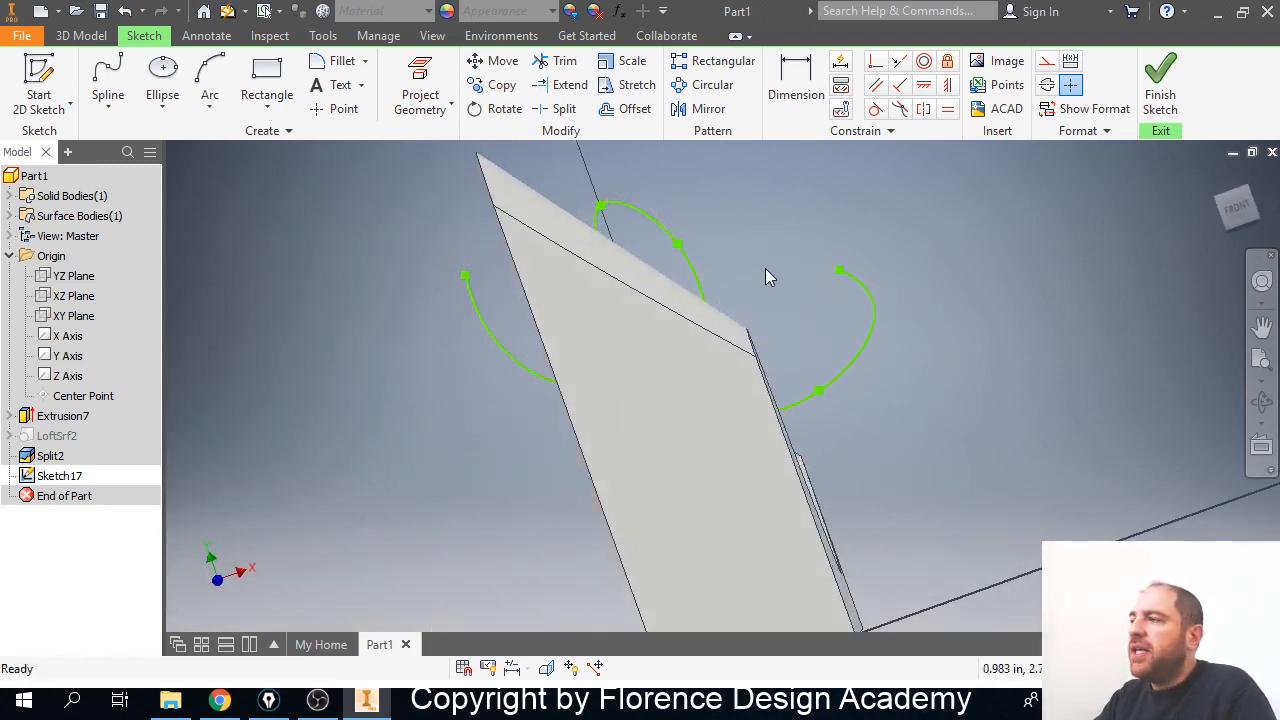
{"action": "left_click", "coordinate": [875, 316]}
{"action": "mouse_move", "coordinate": [791, 346]}
{"action": "middle_mouse_down", "text": "shift"}
{"action": "mouse_move", "coordinate": [737, 360]}
{"action": "mouse_move", "coordinate": [794, 340]}
{"action": "mouse_move", "coordinate": [743, 354]}
{"action": "mouse_move", "coordinate": [769, 363]}
{"action": "mouse_move", "coordinate": [751, 376]}
{"action": "mouse_move", "coordinate": [760, 397]}
{"action": "mouse_move", "coordinate": [800, 385]}
{"action": "middle_mouse_up", "text": "shift"}
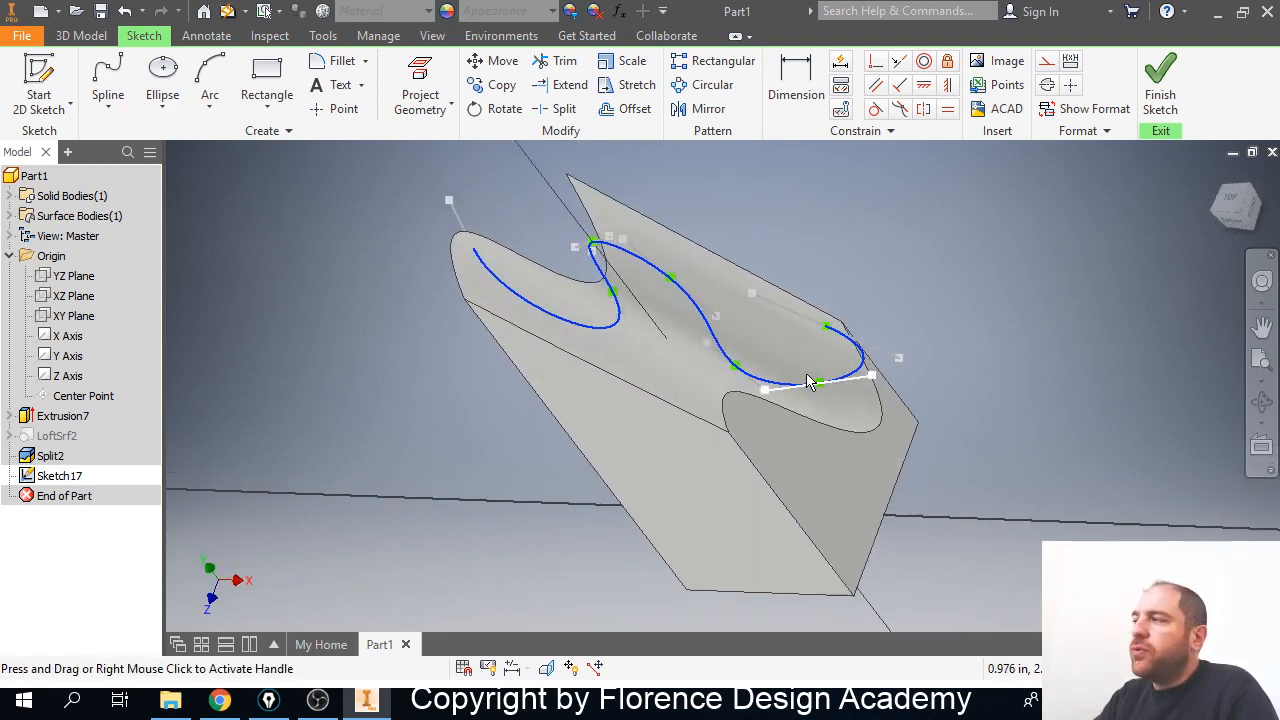
{"action": "left_click", "coordinate": [1170, 105]}
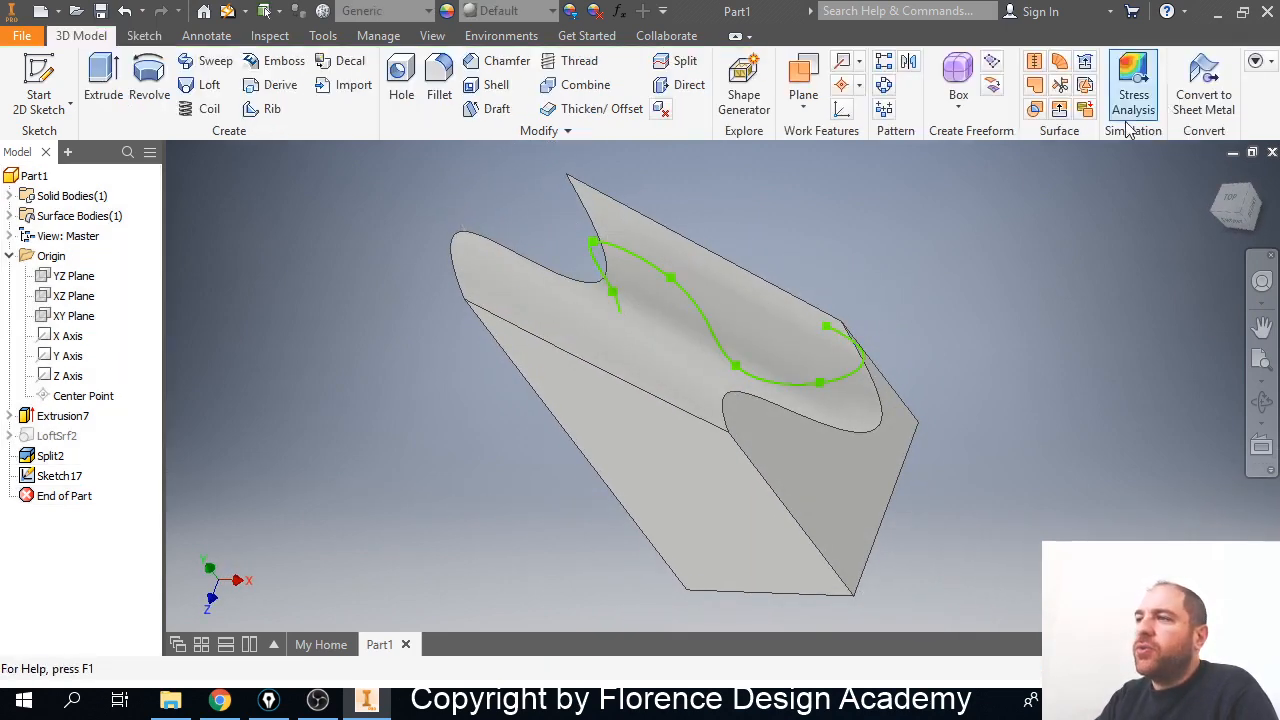
Try to extrude the open spline with solid output.
{"action": "left_click", "coordinate": [111, 80]}
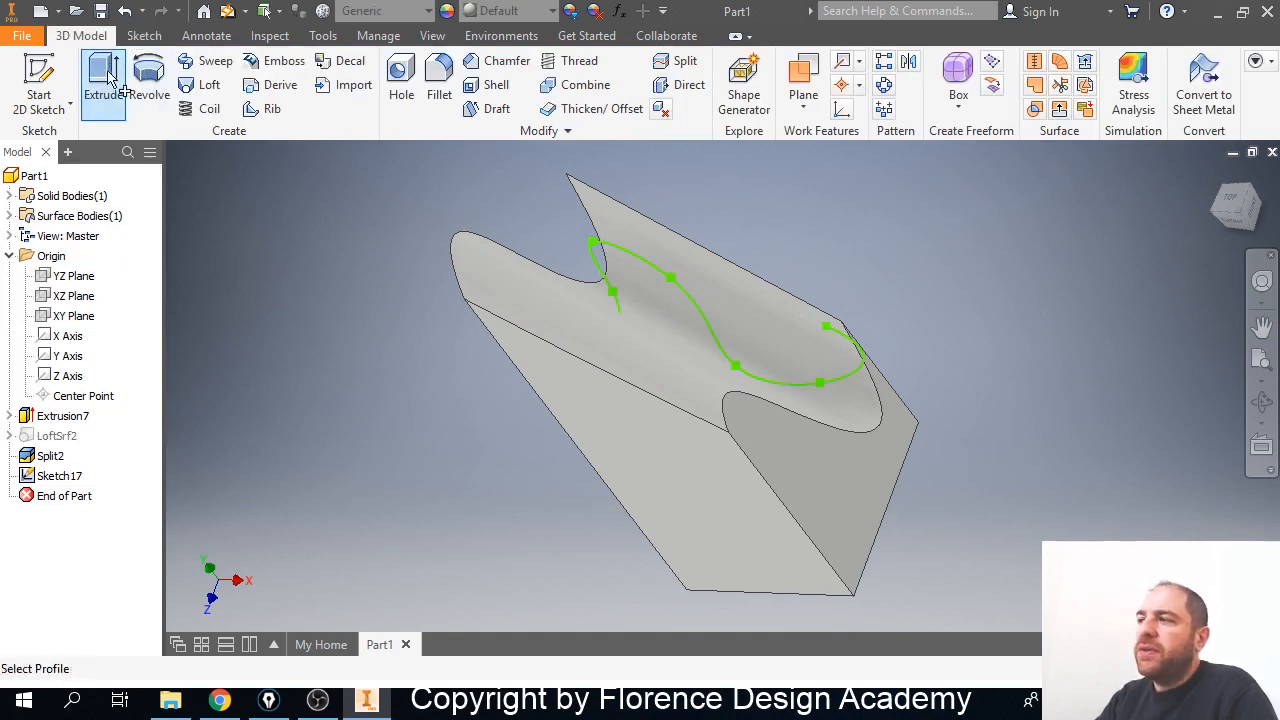
{"action": "left_click", "coordinate": [697, 308]}
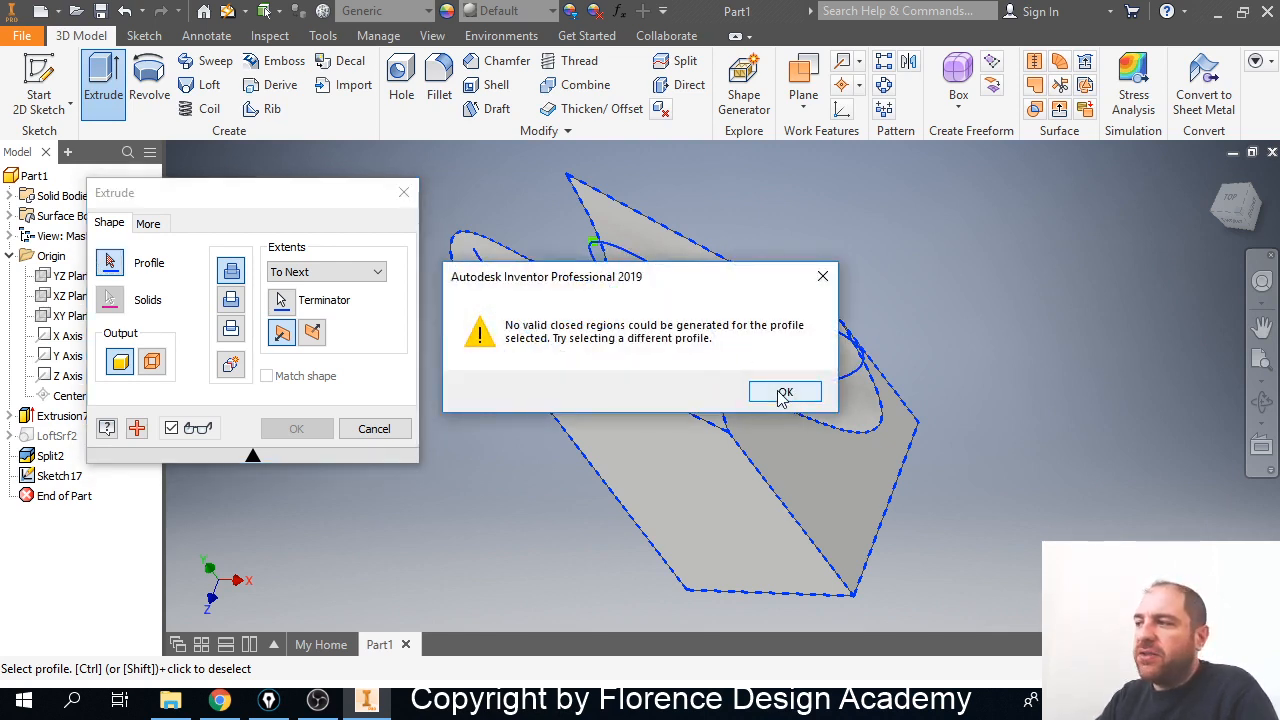
{"action": "left_click", "coordinate": [783, 394]}
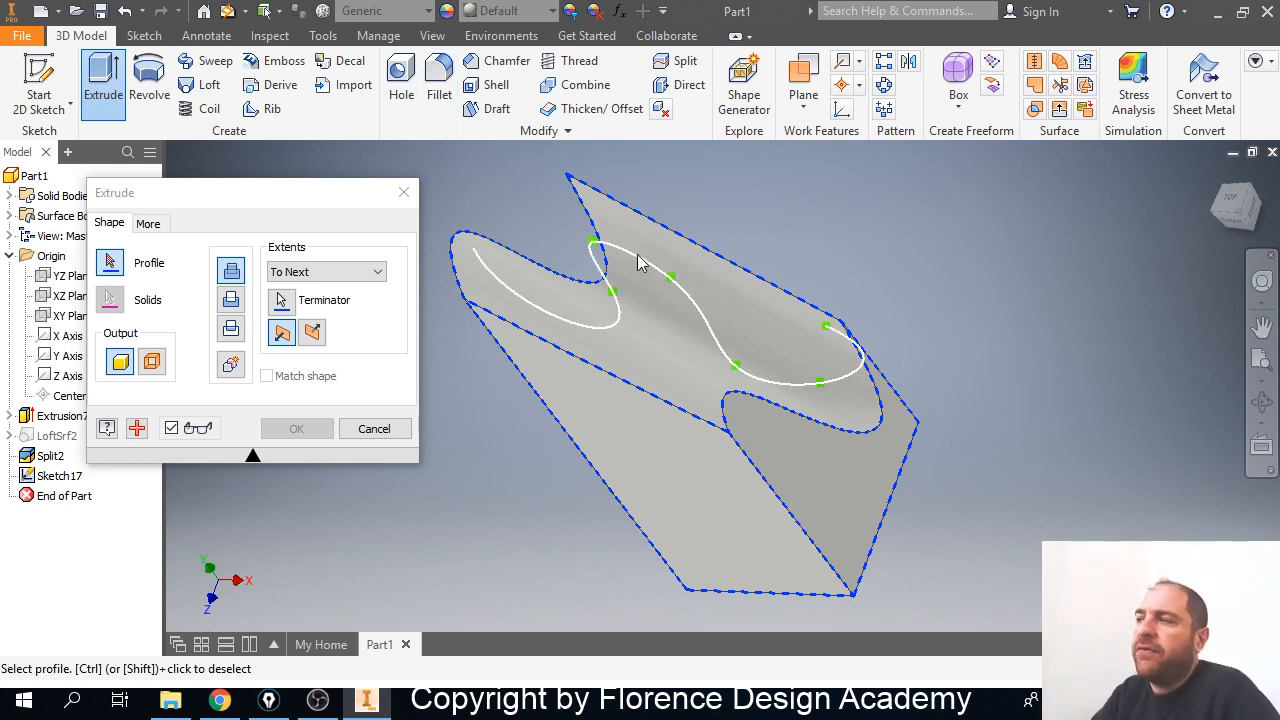
Extrude the spline as a surface, symmetric about the sketch plane, with a distance of 2.0625 in.
{"action": "left_click", "coordinate": [152, 362]}
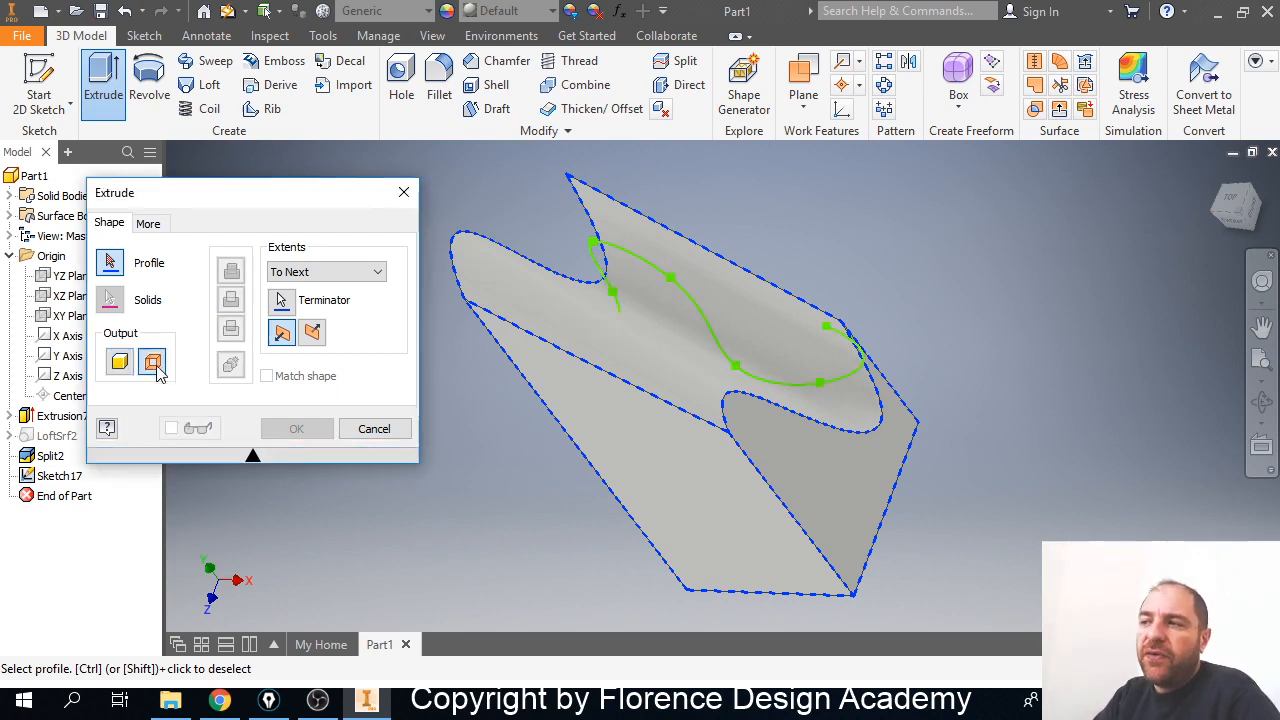
{"action": "left_click", "coordinate": [618, 252]}
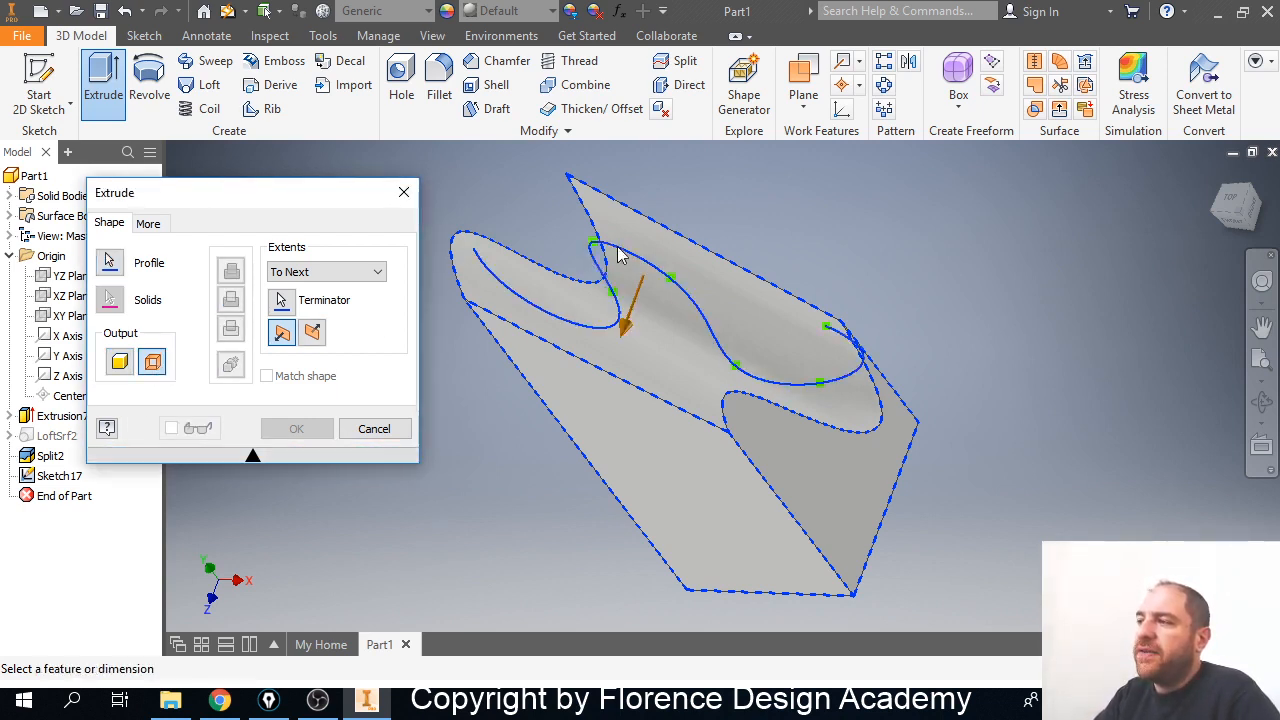
{"action": "left_click", "coordinate": [377, 274]}
{"action": "left_click", "coordinate": [300, 289]}
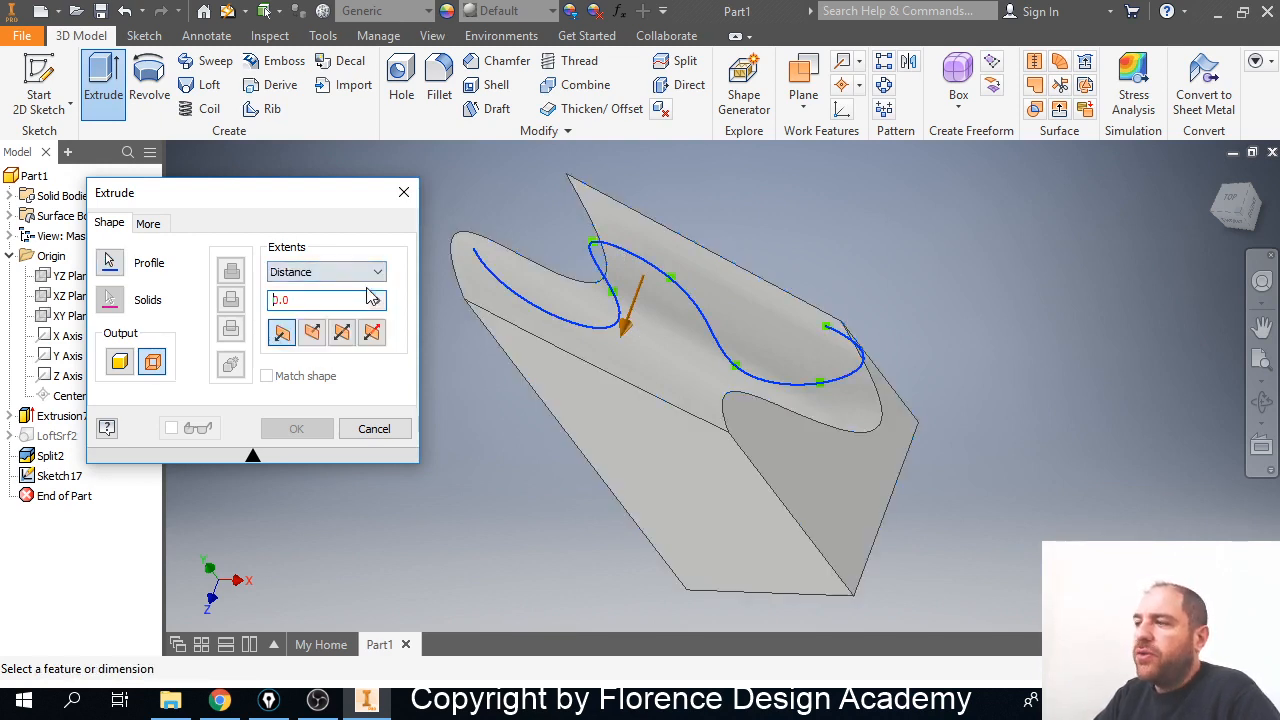
{"action": "left_click", "coordinate": [342, 334]}
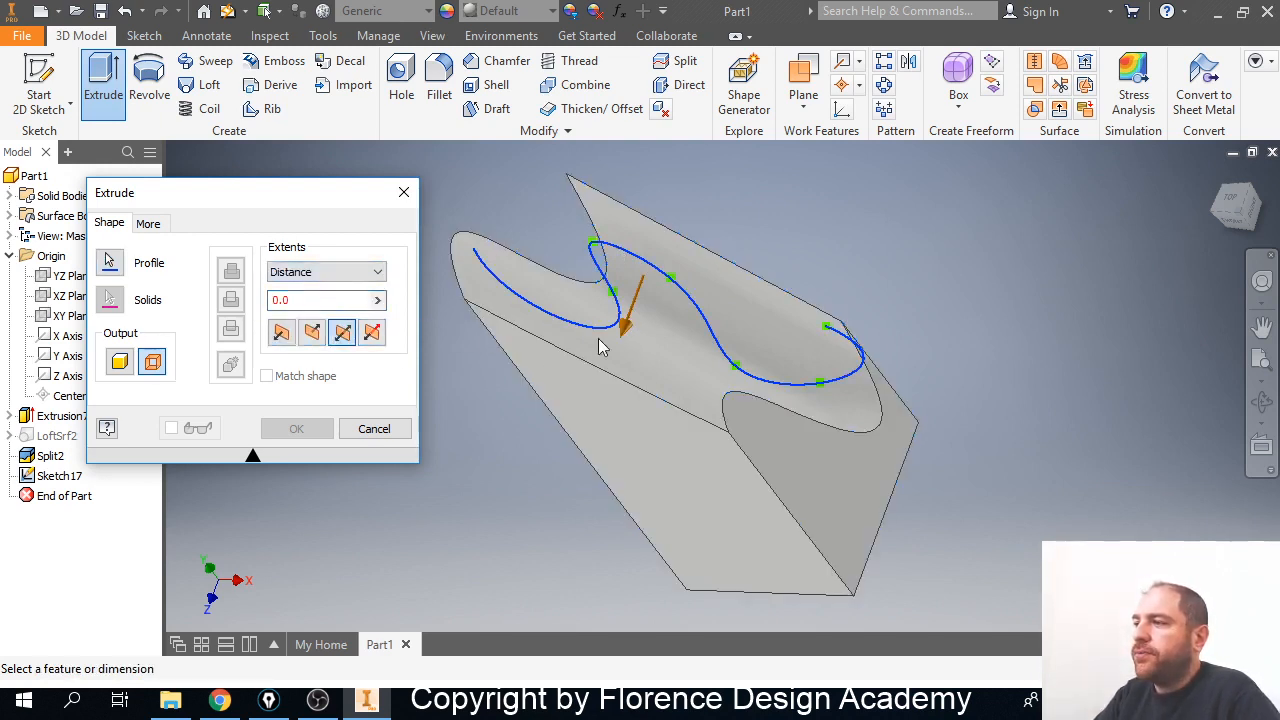
{"action": "left_click_drag", "start_coordinate": [625, 335], "coordinate": [586, 436]}
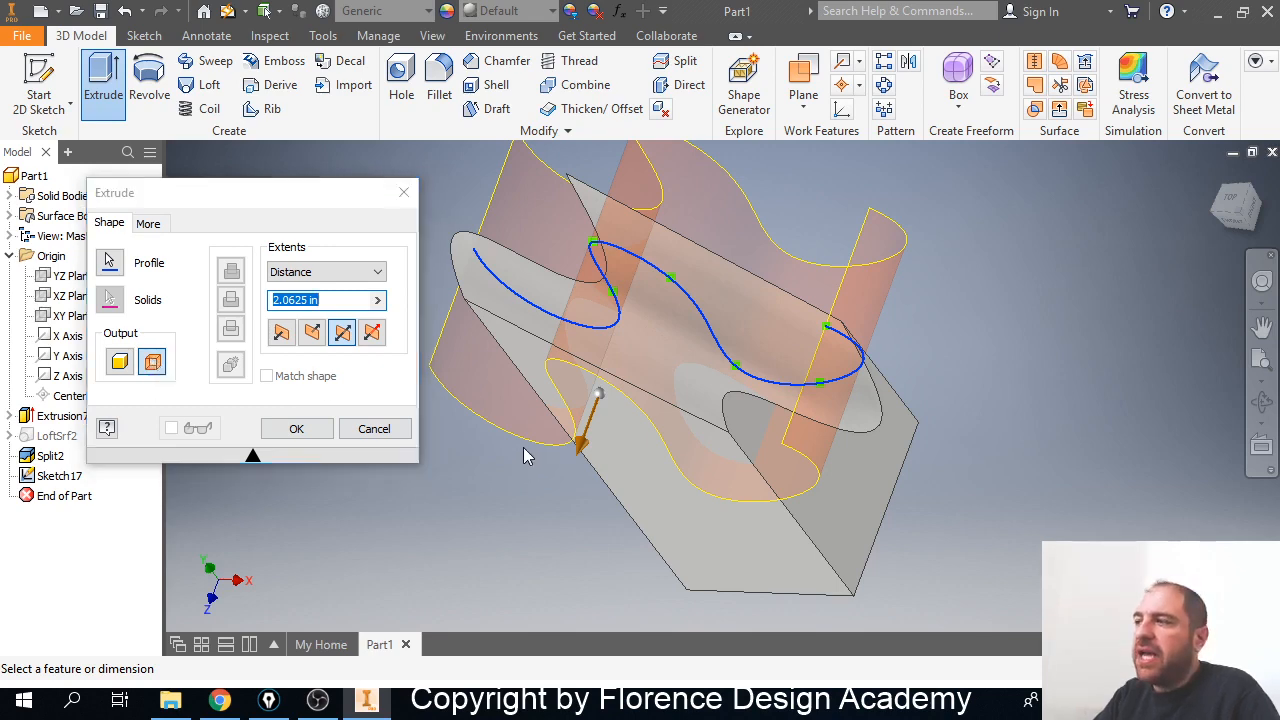
{"action": "middle_click_drag", "start_coordinate": [530, 463], "coordinate": [485, 428], "text": "shift"}
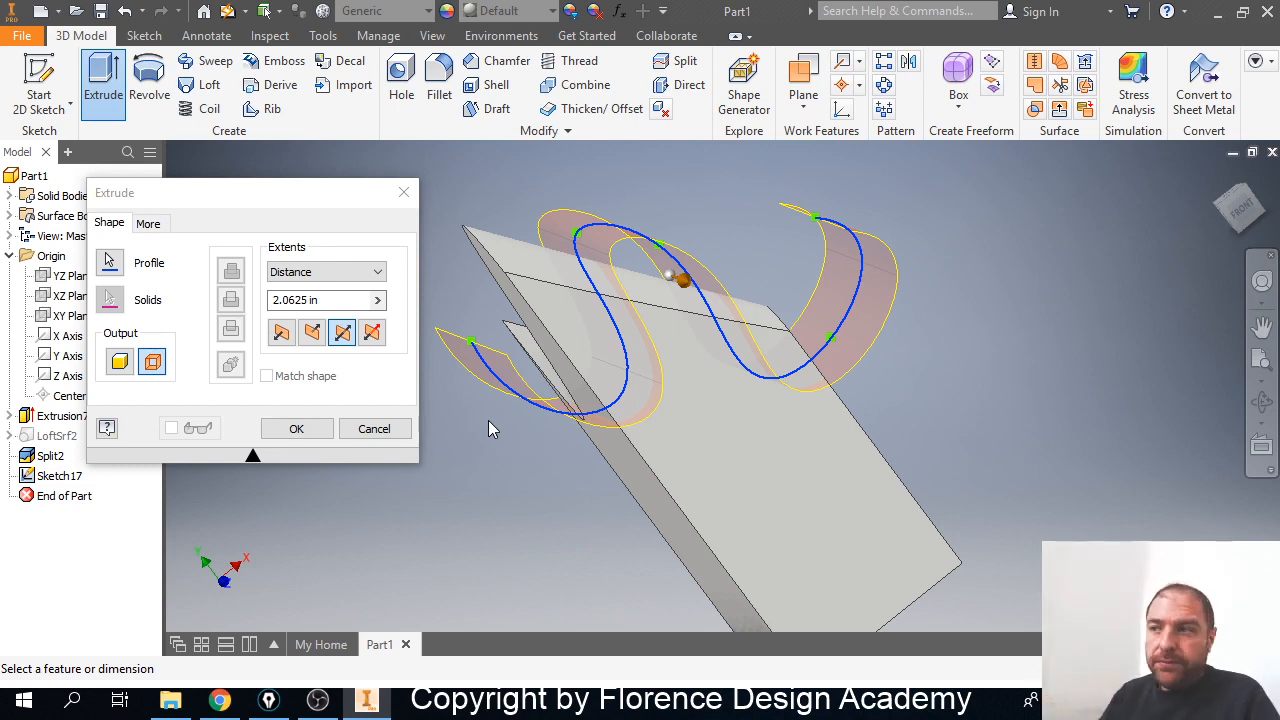
{"action": "left_click", "coordinate": [287, 430]}
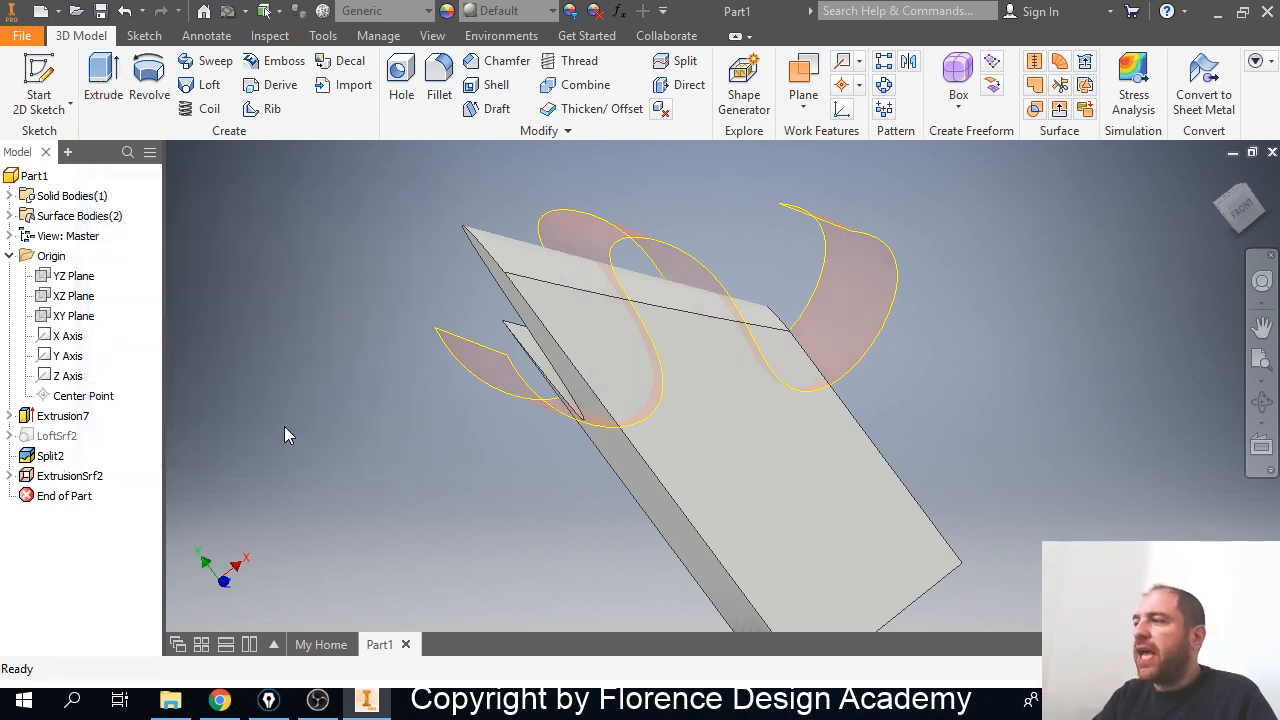
Set up a Split in Trim Solid mode on the block, using the extruded spline surface as the split tool.
{"action": "middle_click_drag", "start_coordinate": [284, 427], "coordinate": [580, 395], "text": "shift"}
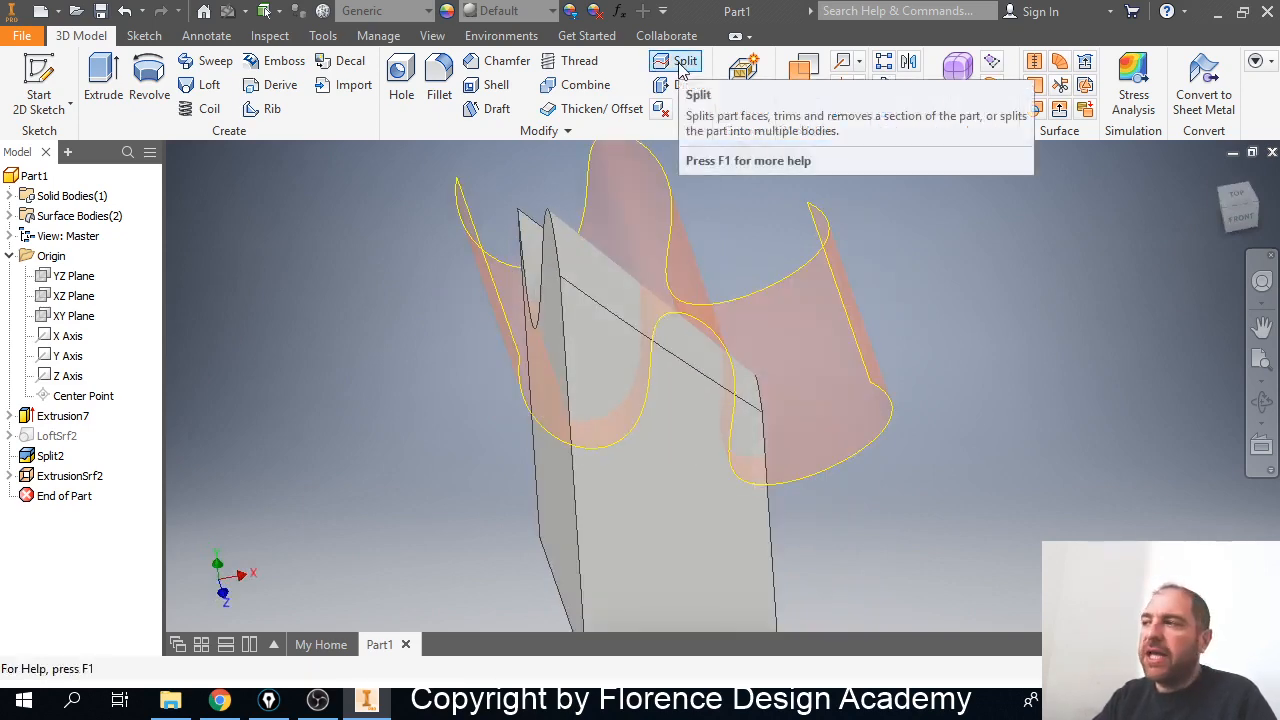
{"action": "left_click", "coordinate": [682, 66]}
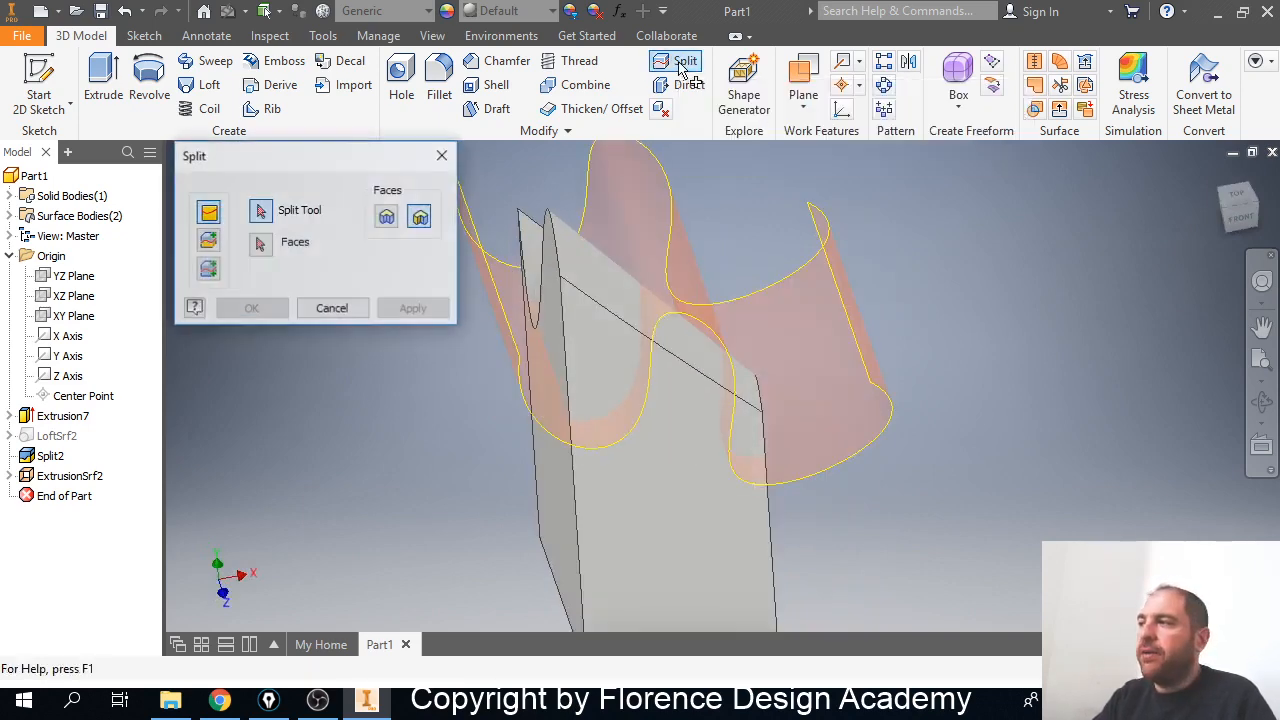
{"action": "left_click", "coordinate": [208, 243]}
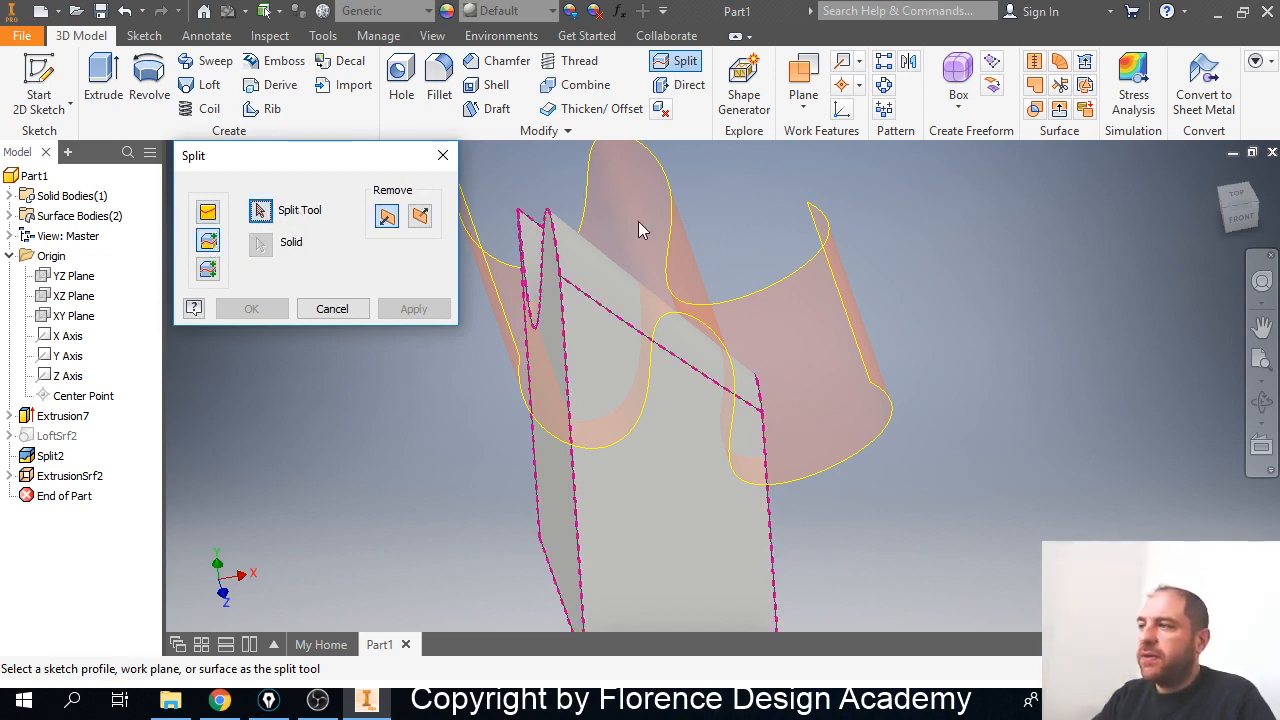
{"action": "middle_click_drag", "start_coordinate": [859, 309], "coordinate": [833, 338], "text": "shift"}
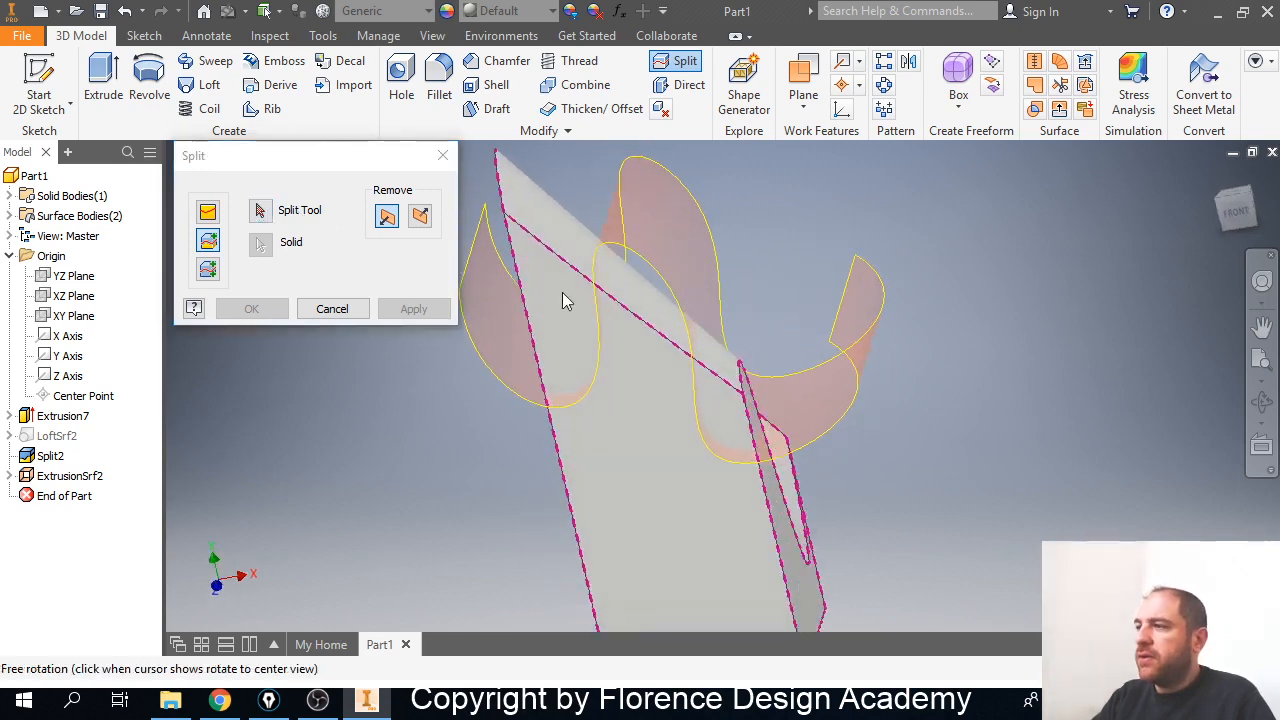
{"action": "left_click", "coordinate": [287, 209]}
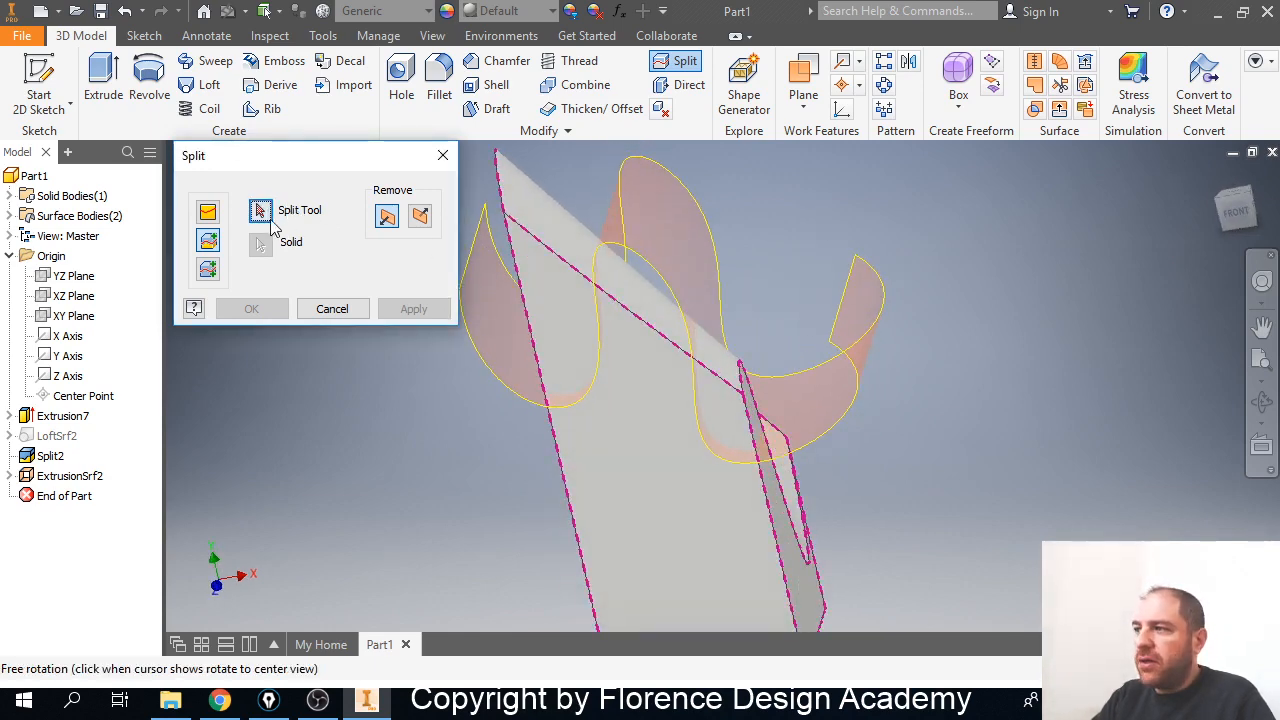
{"action": "left_click", "coordinate": [475, 252]}
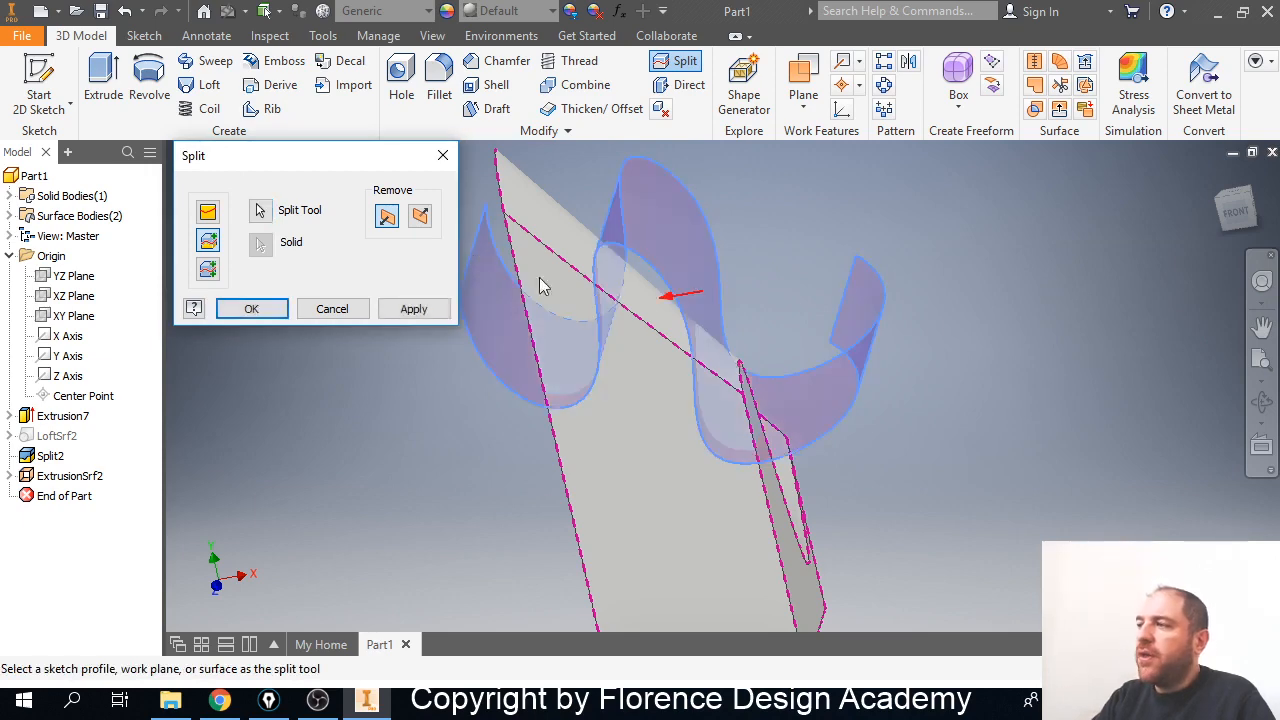
Reverse the side to remove and apply the trim, keeping the block's portion below the extruded surface.
{"action": "middle_click_drag", "start_coordinate": [540, 280], "coordinate": [597, 274], "text": "shift"}
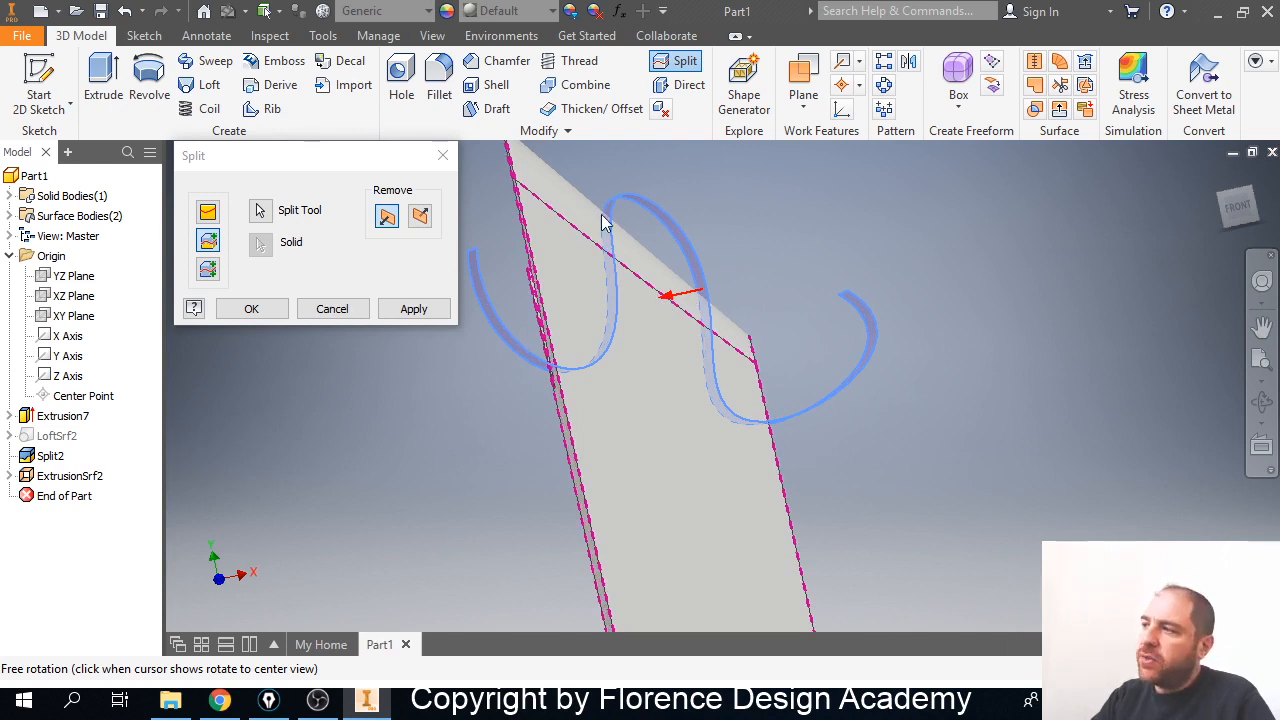
{"action": "left_click", "coordinate": [421, 220]}
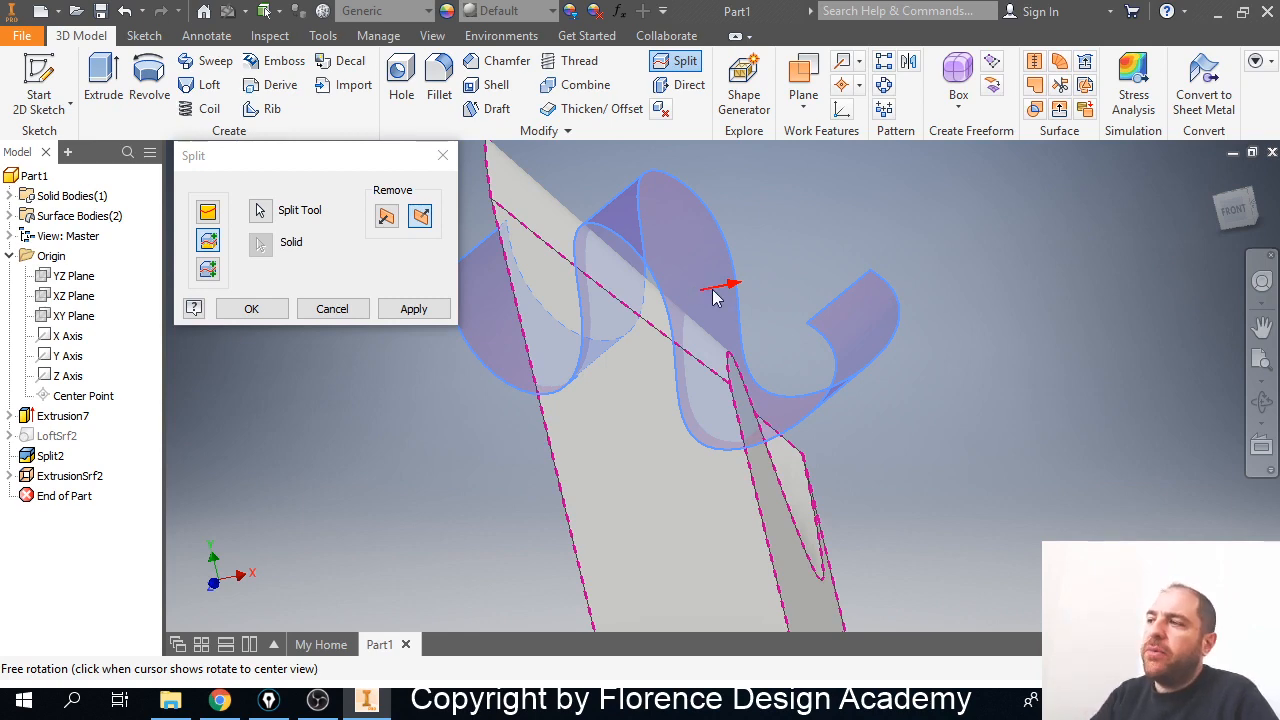
{"action": "left_click", "coordinate": [262, 309]}
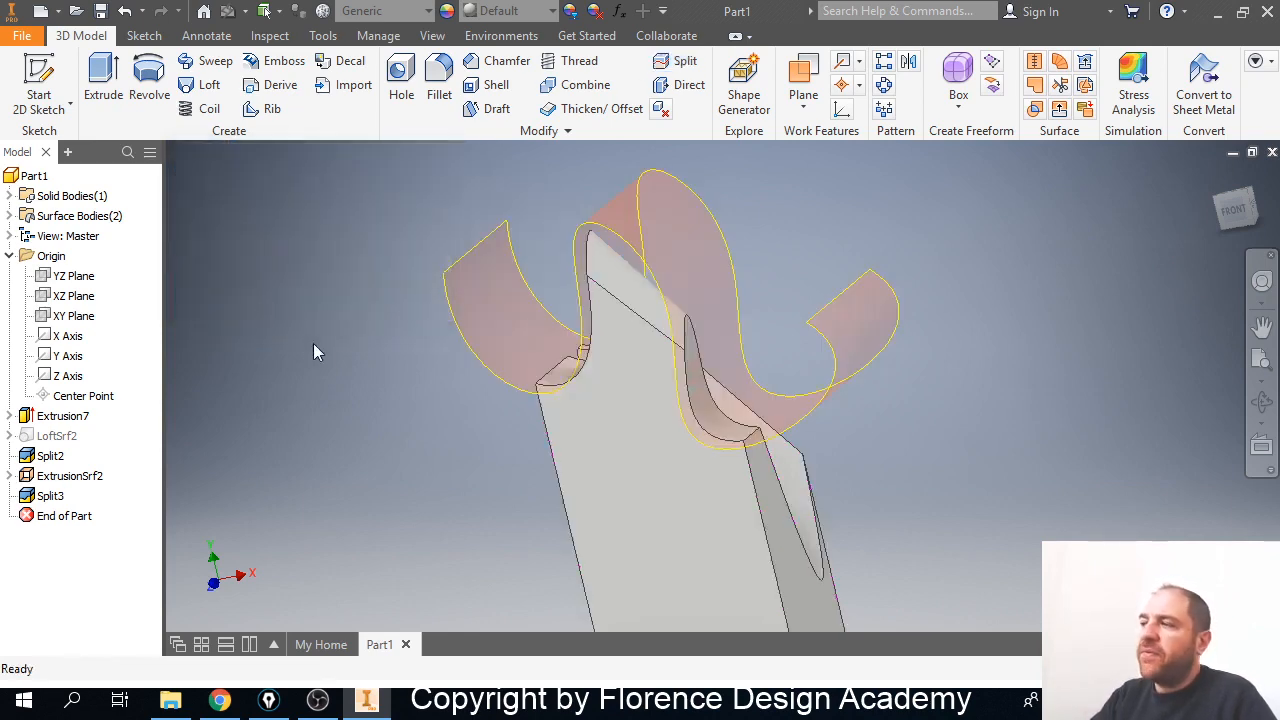
Hide the extruded spline surface and inspect the intersecting curved cuts on the block.
{"action": "middle_click_drag", "start_coordinate": [406, 393], "coordinate": [294, 393], "text": "shift"}
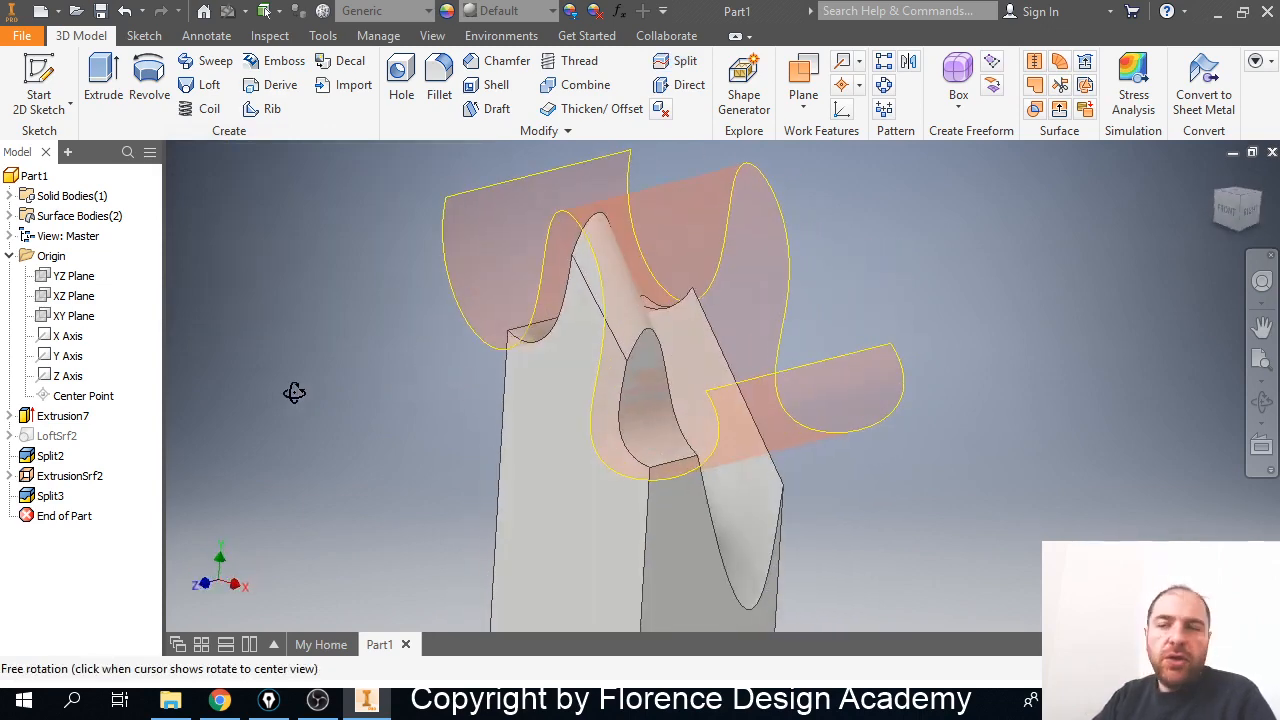
{"action": "left_click", "coordinate": [66, 476]}
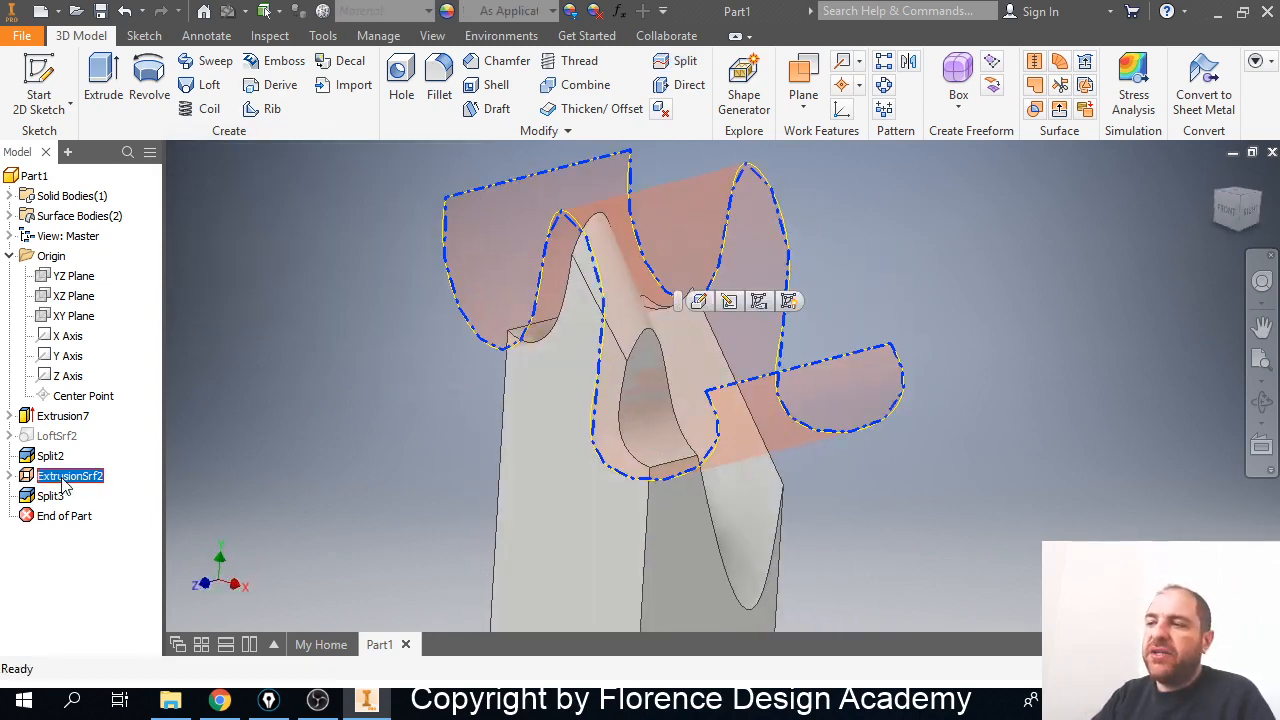
{"action": "right_click", "coordinate": [66, 484]}
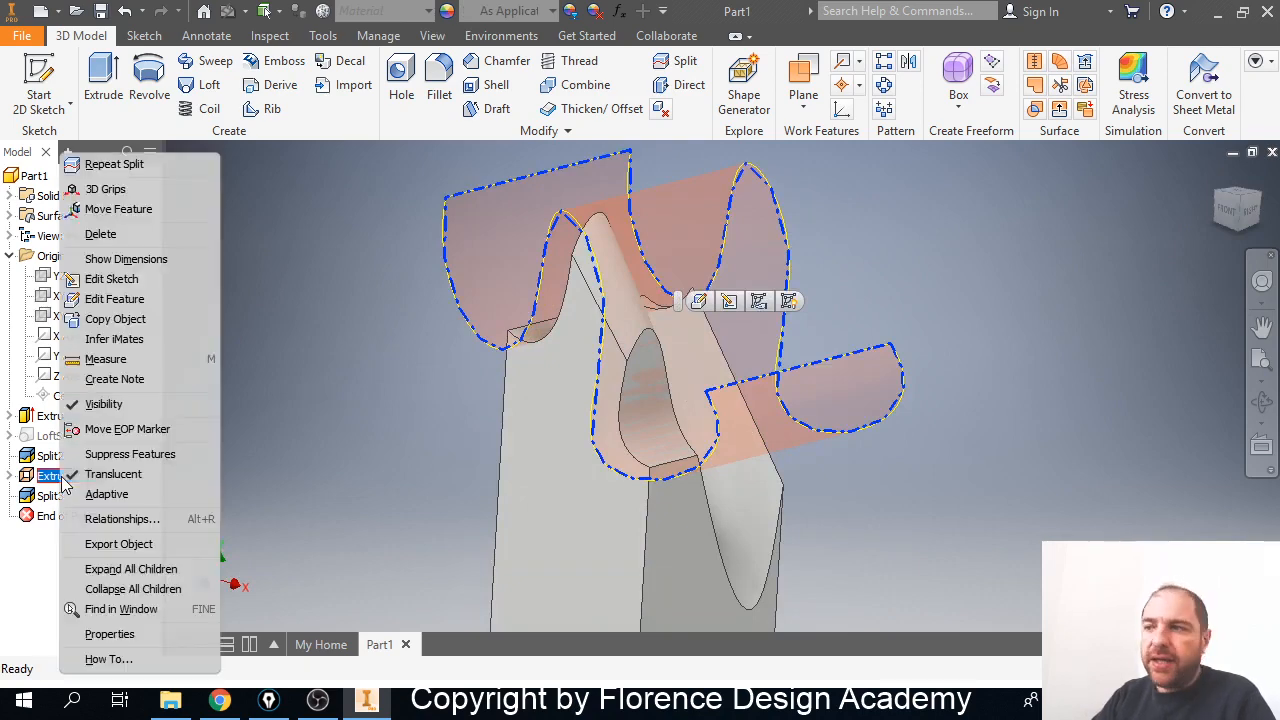
{"action": "left_click", "coordinate": [104, 404]}
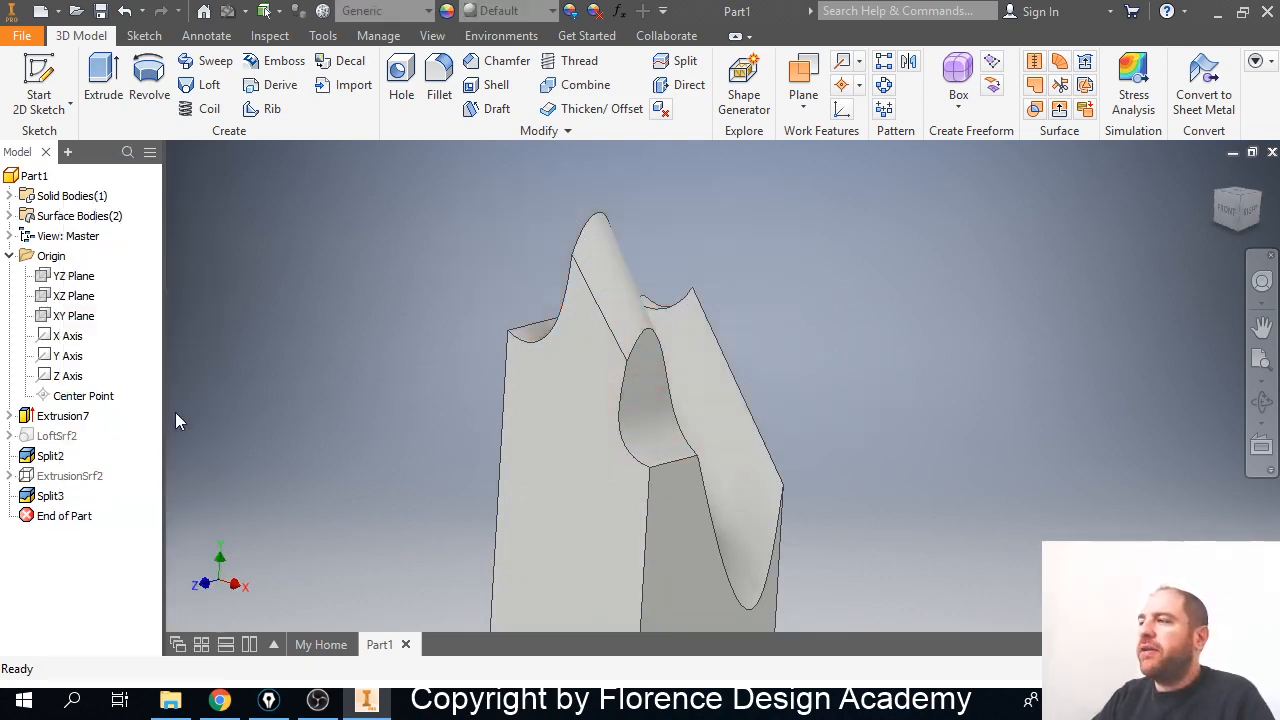
{"action": "middle_click_drag", "start_coordinate": [570, 426], "coordinate": [862, 454], "text": "shift"}
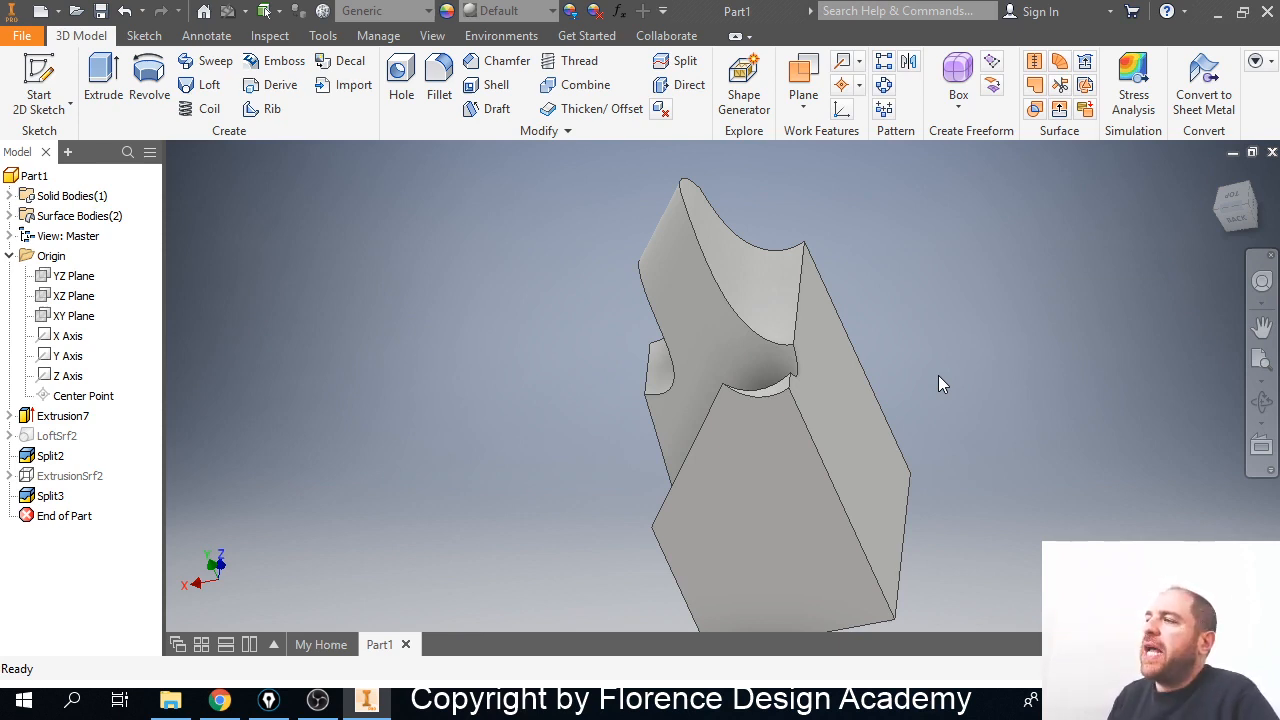
{"action": "scroll", "coordinate": [799, 269], "scroll_direction": "down", "scroll_amount": 1}
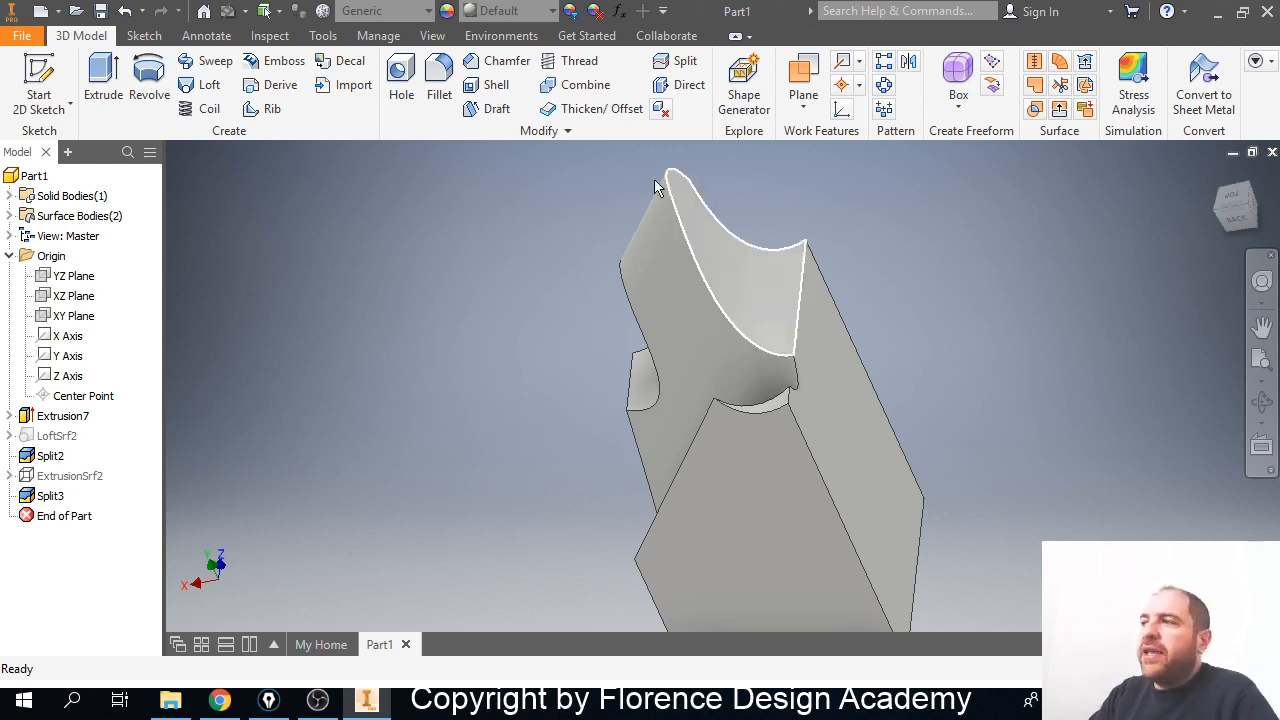
Try to fillet four edges along the block's intersecting curved cuts with a constant 0.125 in radius.
{"action": "left_click", "coordinate": [440, 78]}
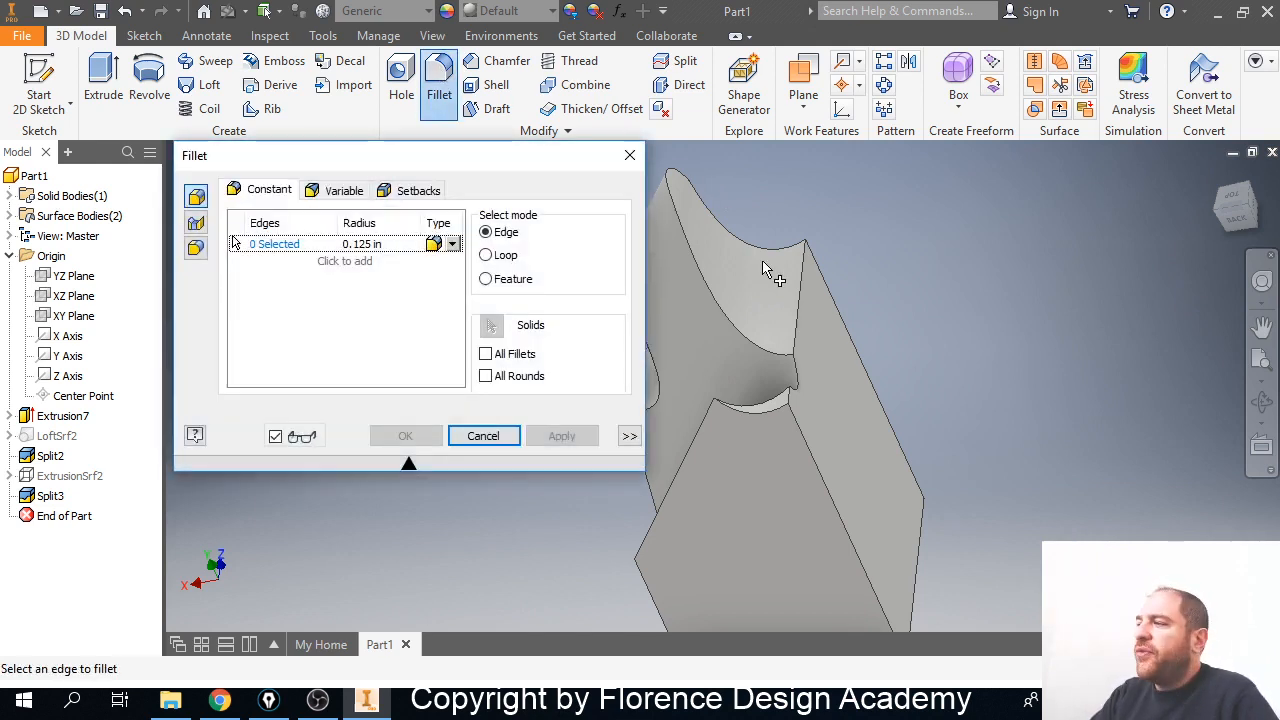
{"action": "middle_click_drag", "start_coordinate": [850, 286], "coordinate": [967, 264]}
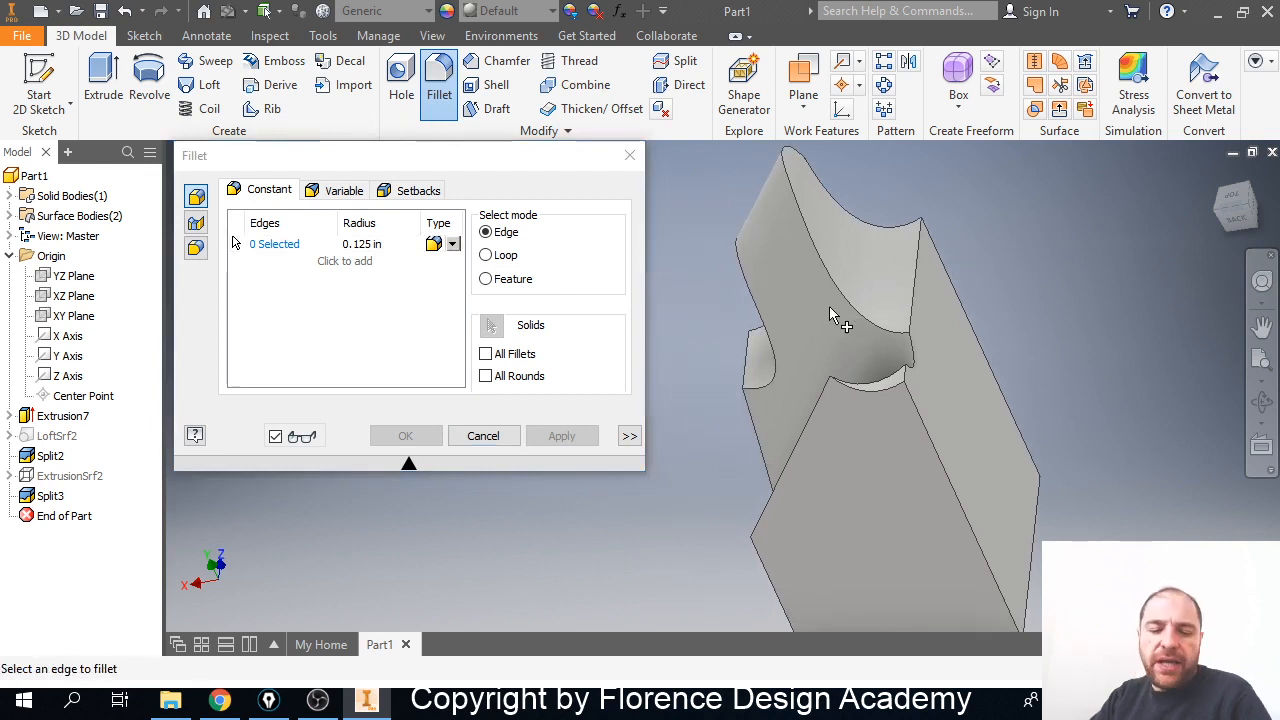
{"action": "middle_click_drag", "start_coordinate": [834, 314], "coordinate": [903, 417], "text": "shift"}
{"action": "left_click", "coordinate": [930, 355]}
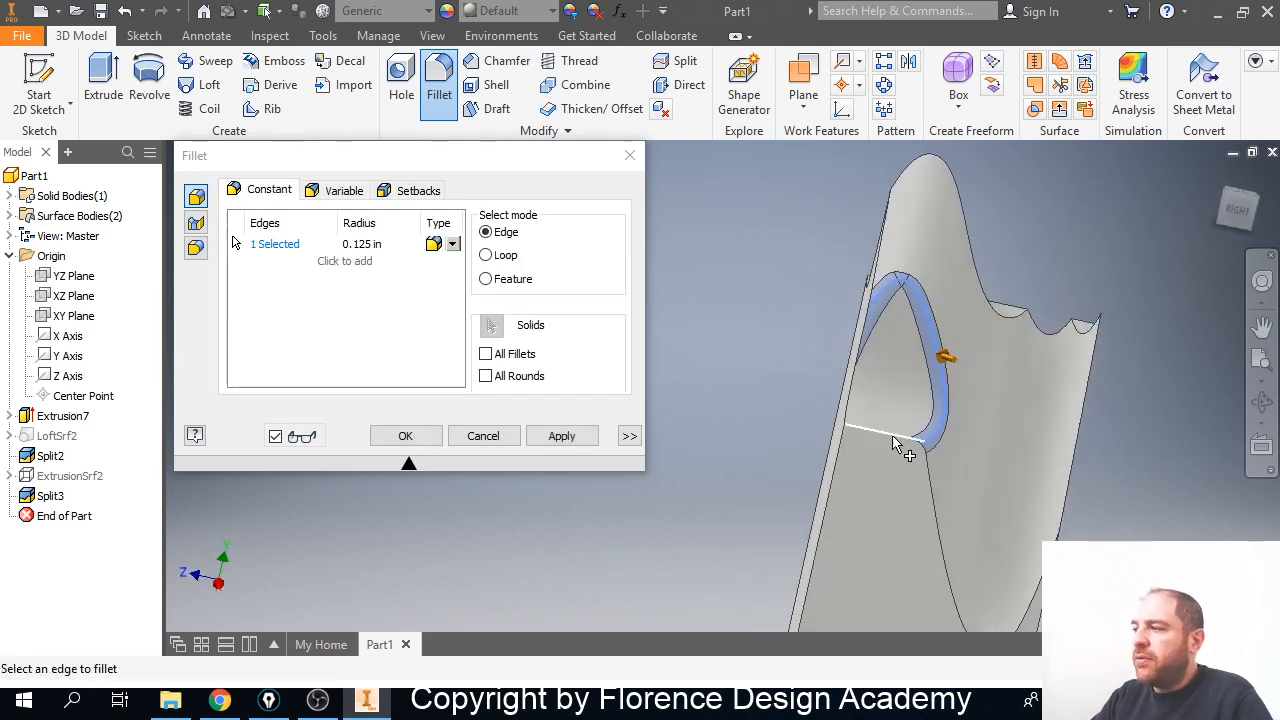
{"action": "left_click", "coordinate": [893, 436]}
{"action": "middle_click_drag", "start_coordinate": [956, 450], "coordinate": [889, 336]}
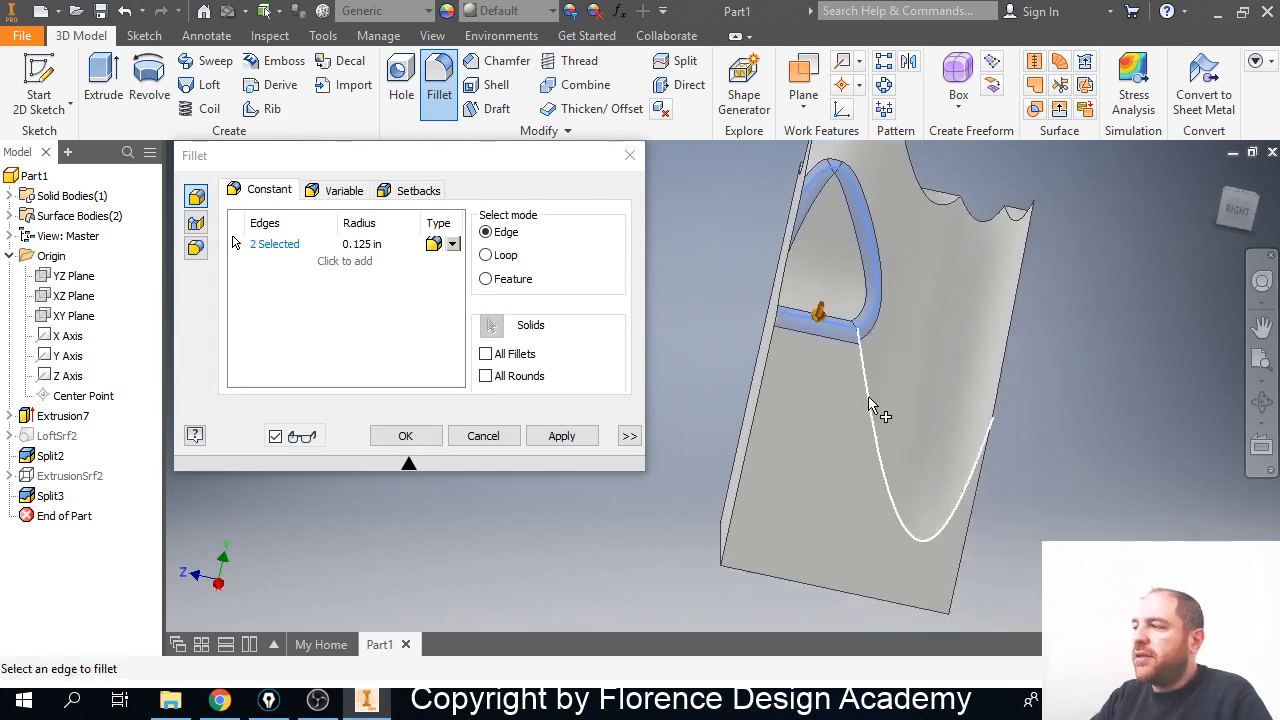
{"action": "left_click", "coordinate": [870, 405]}
{"action": "middle_click_drag", "start_coordinate": [870, 405], "coordinate": [960, 408], "text": "shift"}
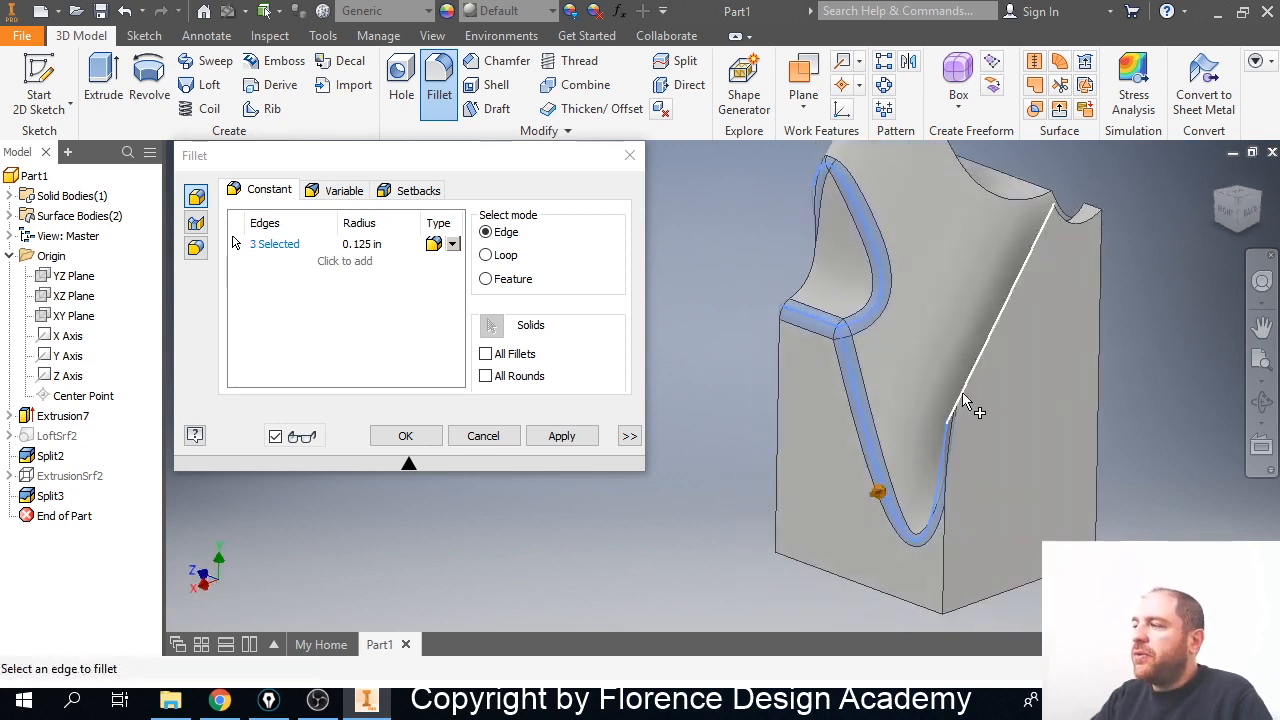
{"action": "left_click", "coordinate": [963, 398]}
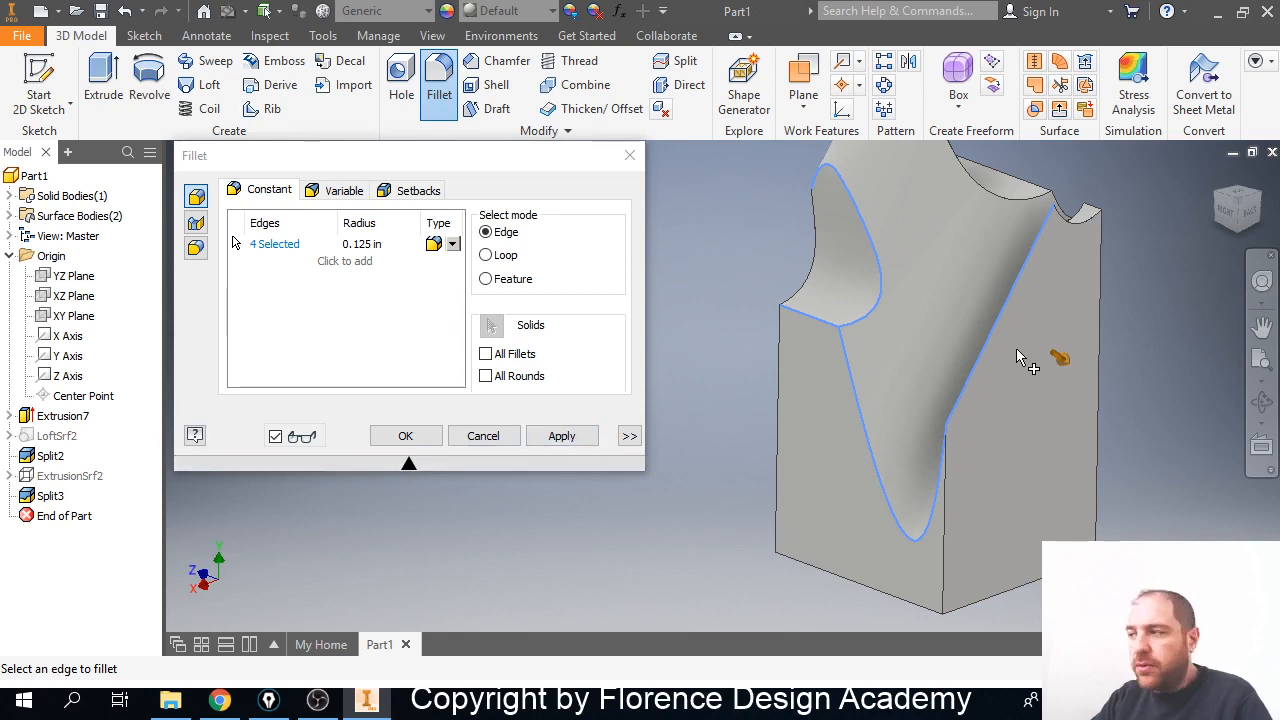
{"action": "key", "text": "Return"}
Start a constant-radius Fillet and select six edges around the block's intersecting curved cuts, including the curved edge at its peak.
{"action": "middle_click_drag", "start_coordinate": [1015, 349], "coordinate": [1060, 307], "text": "shift"}
{"action": "scroll", "coordinate": [1058, 305], "scroll_direction": "down", "scroll_amount": 5}
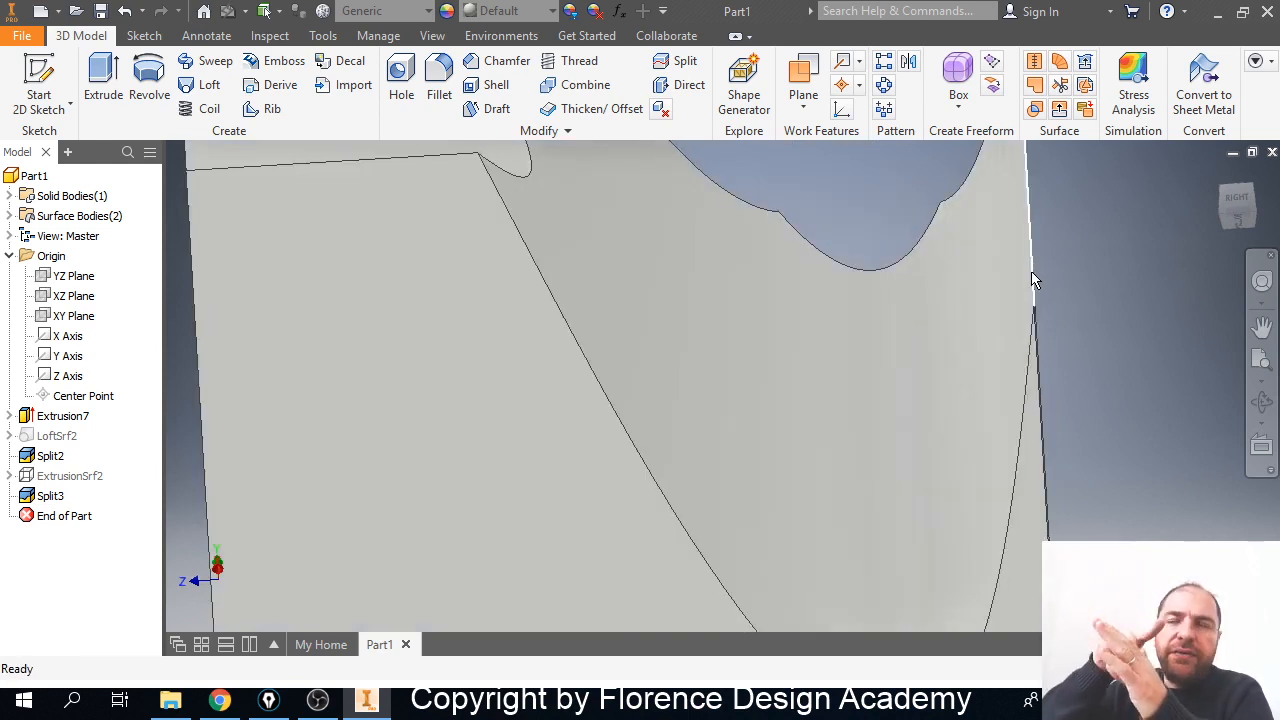
{"action": "scroll", "coordinate": [966, 401], "scroll_direction": "down", "scroll_amount": 3}
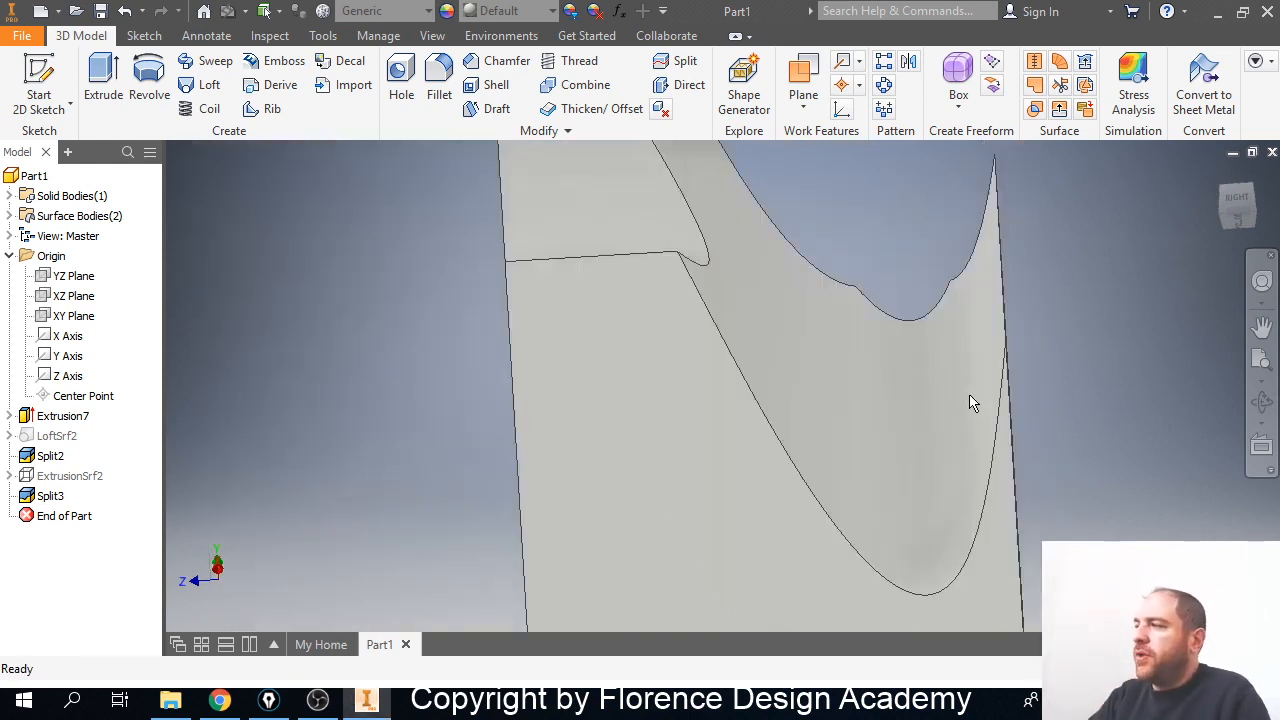
{"action": "middle_click_drag", "start_coordinate": [963, 386], "coordinate": [943, 404], "text": "shift"}
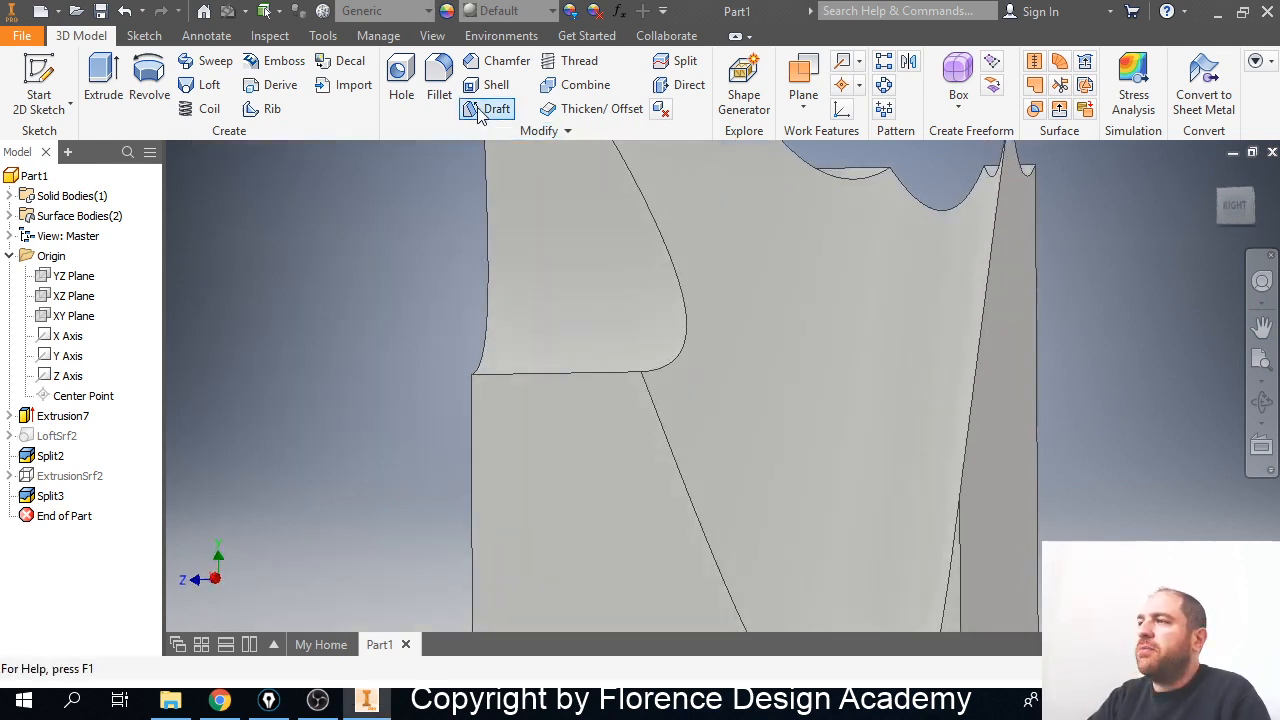
{"action": "left_click", "coordinate": [441, 86]}
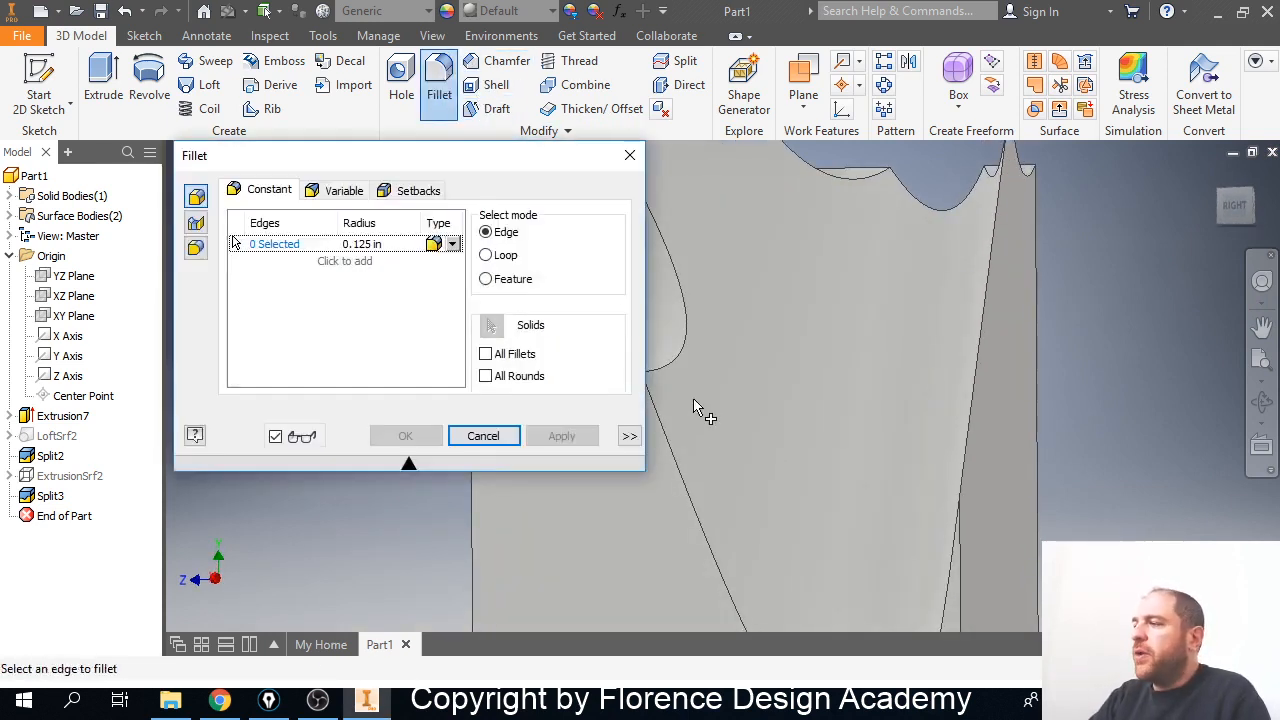
{"action": "left_click", "coordinate": [676, 418]}
{"action": "left_click", "coordinate": [676, 370]}
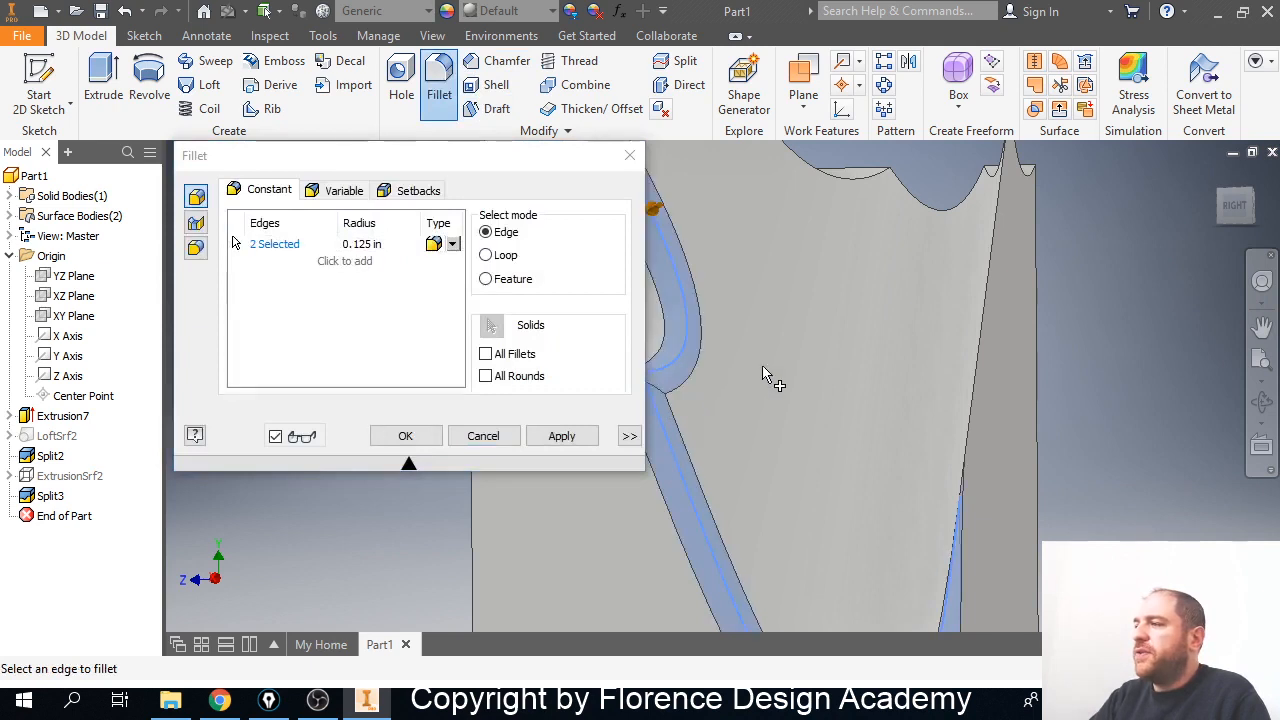
{"action": "middle_click_drag", "start_coordinate": [780, 374], "coordinate": [881, 362]}
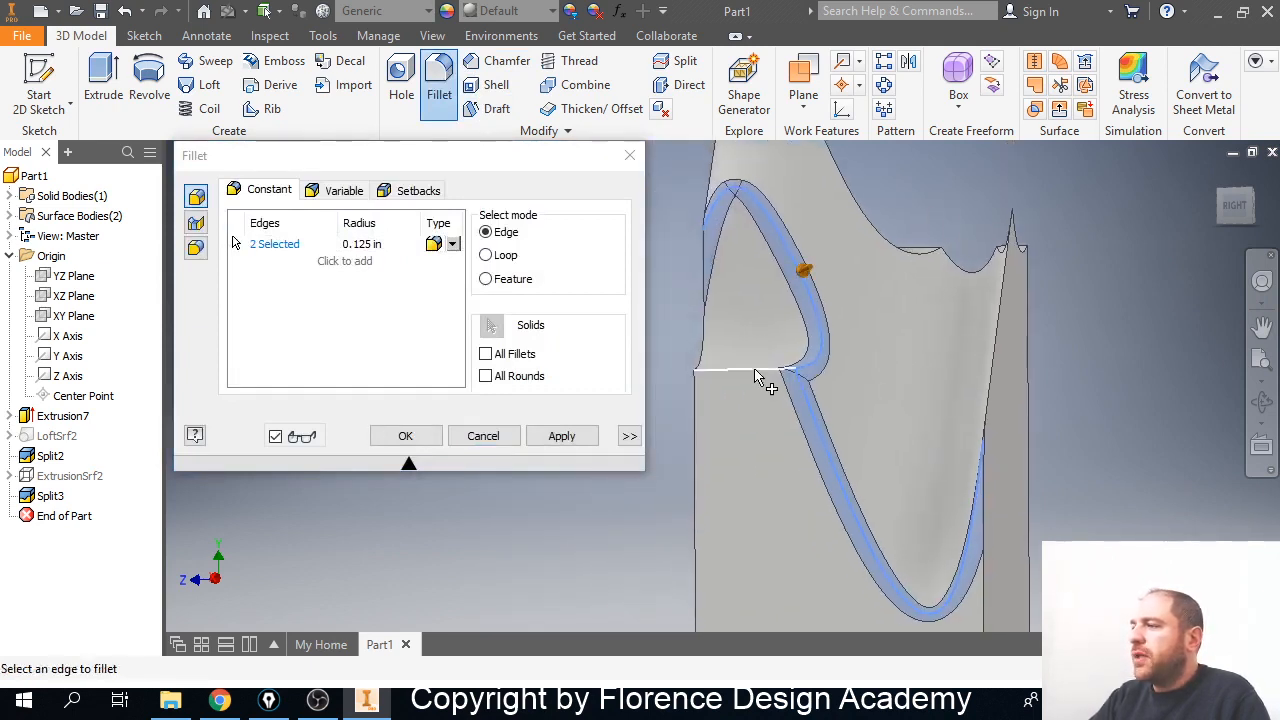
{"action": "left_click", "coordinate": [716, 366]}
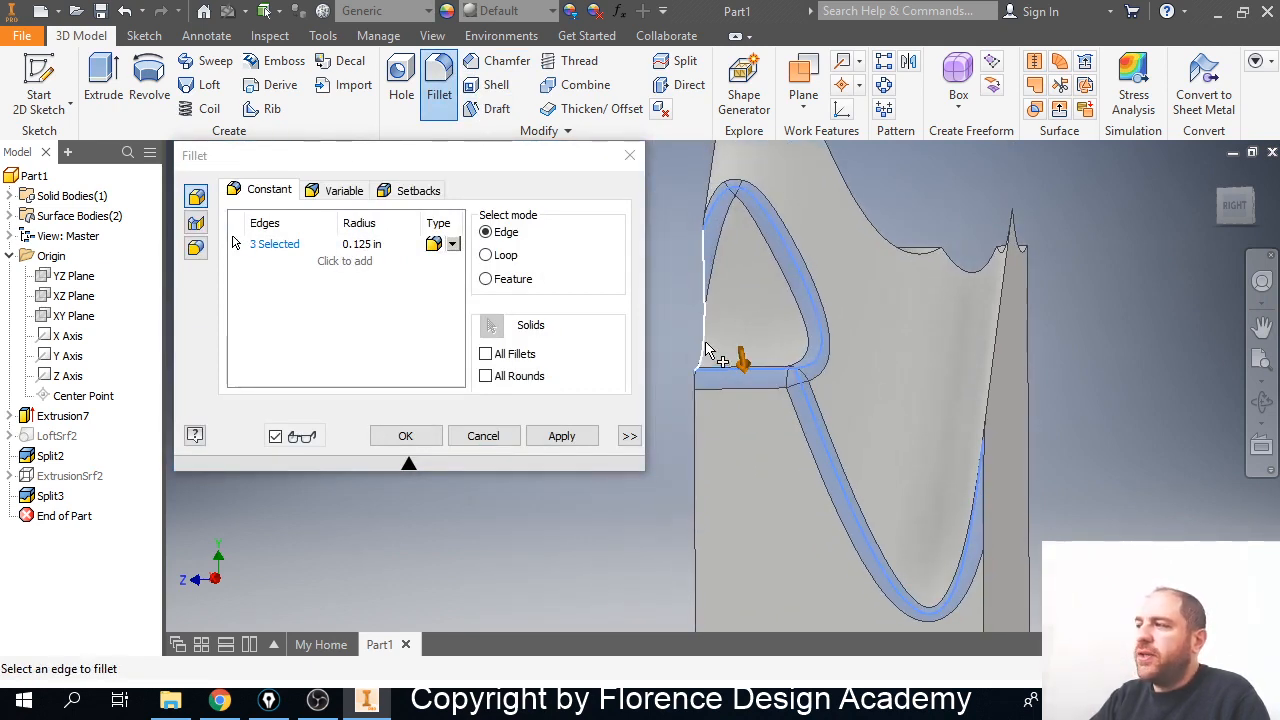
{"action": "left_click", "coordinate": [705, 345]}
{"action": "middle_click_drag", "start_coordinate": [708, 348], "coordinate": [827, 388], "text": "shift"}
{"action": "left_click", "coordinate": [809, 380]}
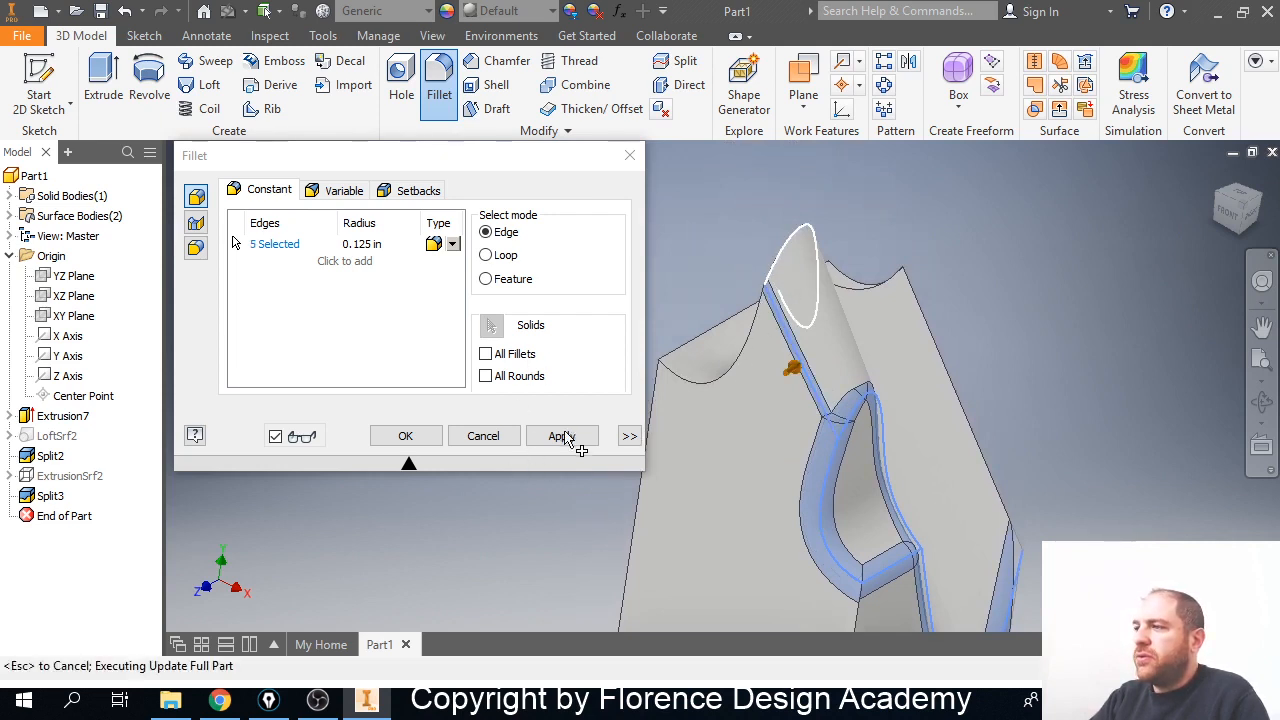
{"action": "left_click", "coordinate": [808, 263]}
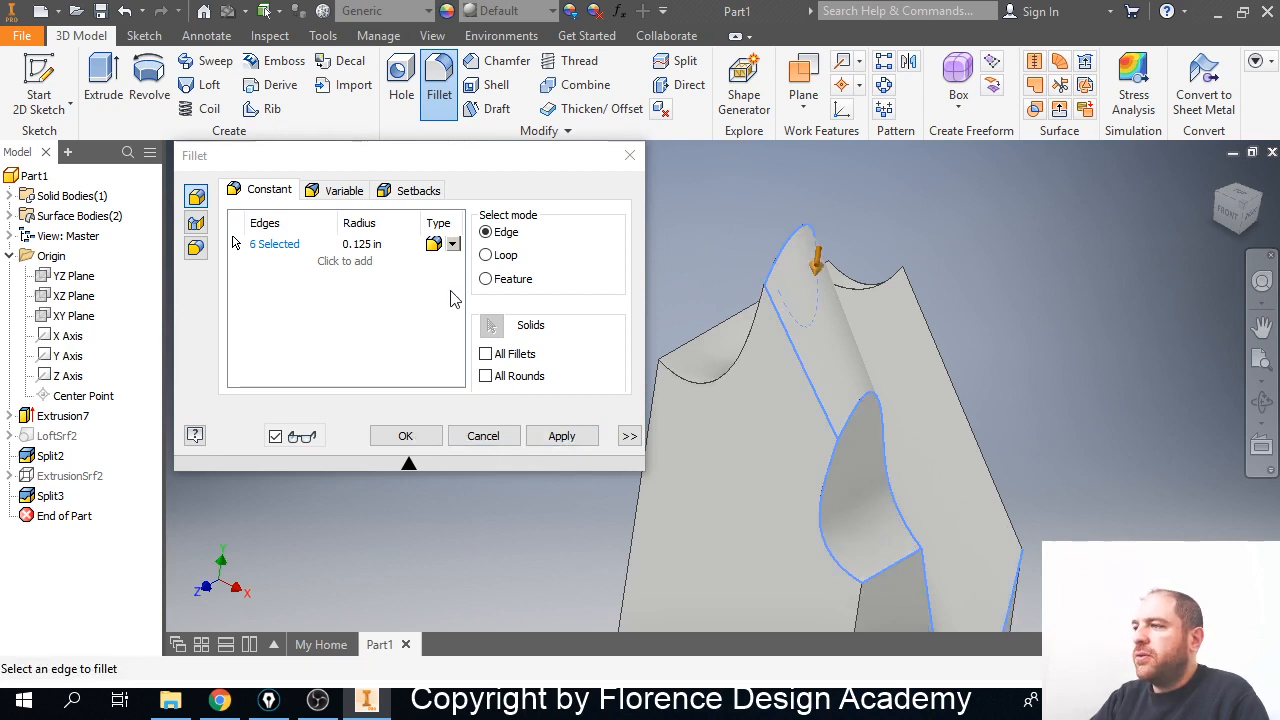
Set the fillet radius to 0.05 in and apply it to the selected edges.
{"action": "left_click", "coordinate": [356, 246]}
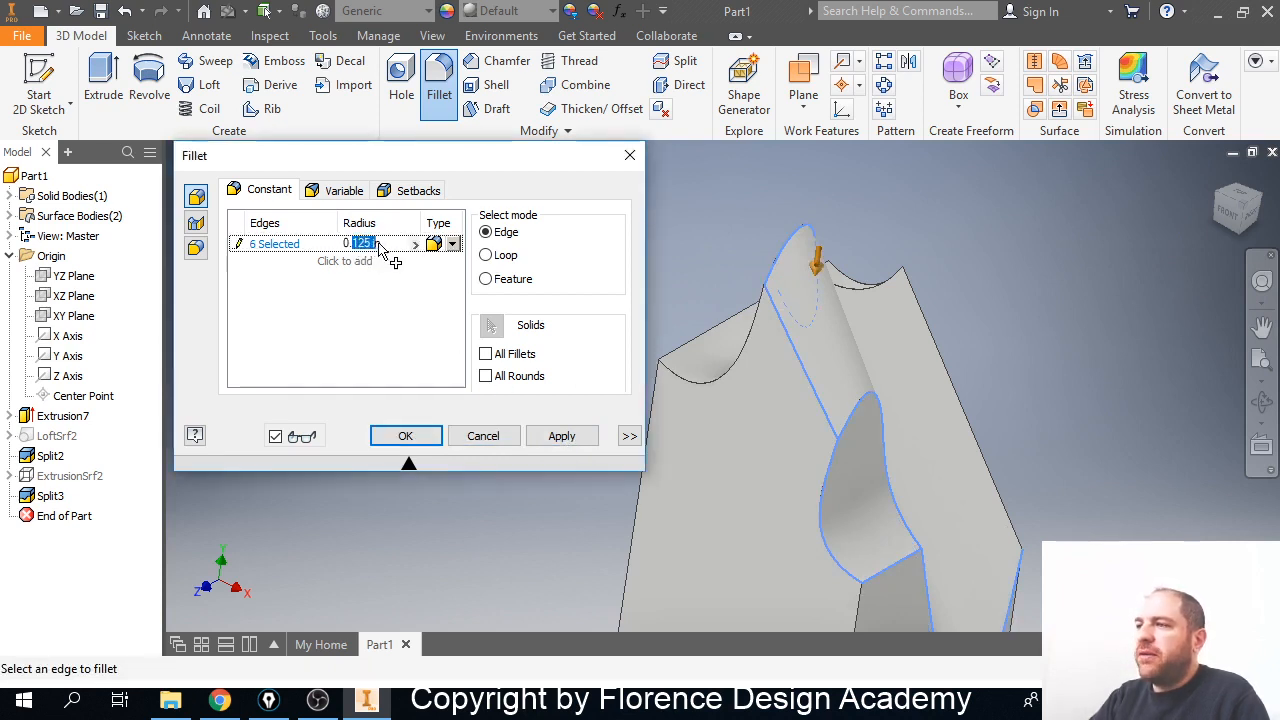
{"action": "left_click_drag", "start_coordinate": [352, 246], "coordinate": [378, 248]}
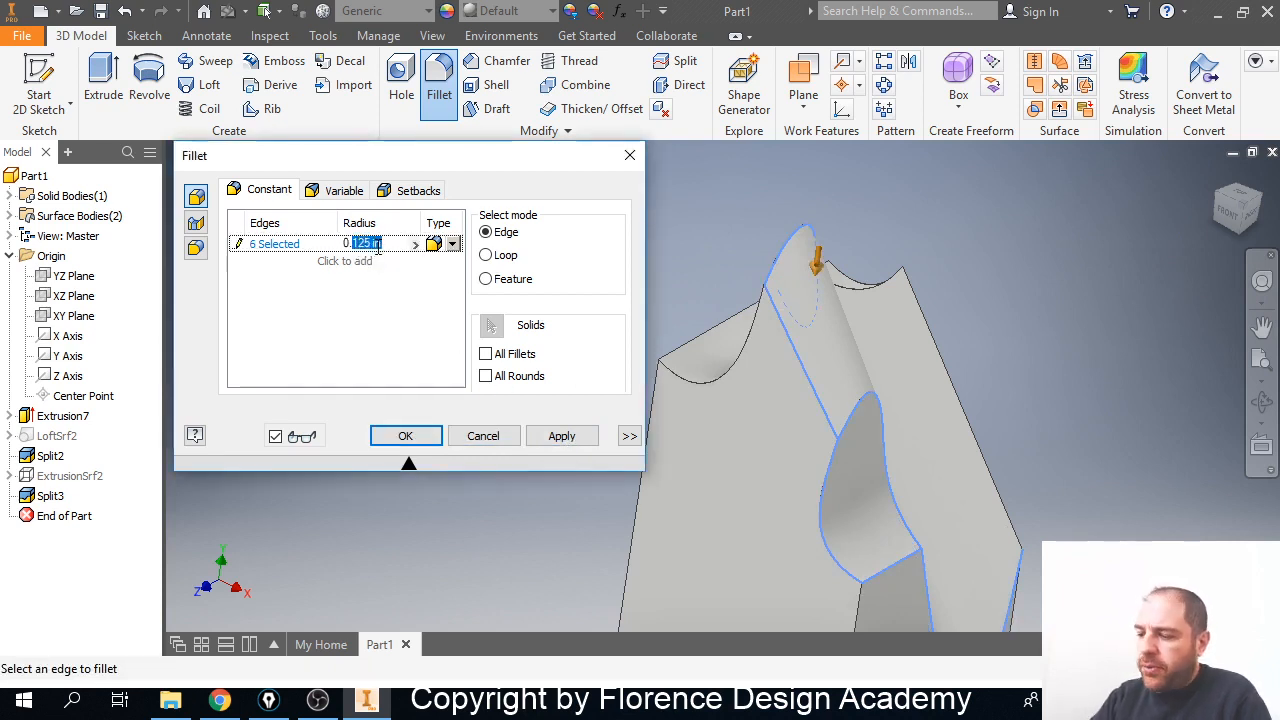
{"action": "type", "text": "05"}
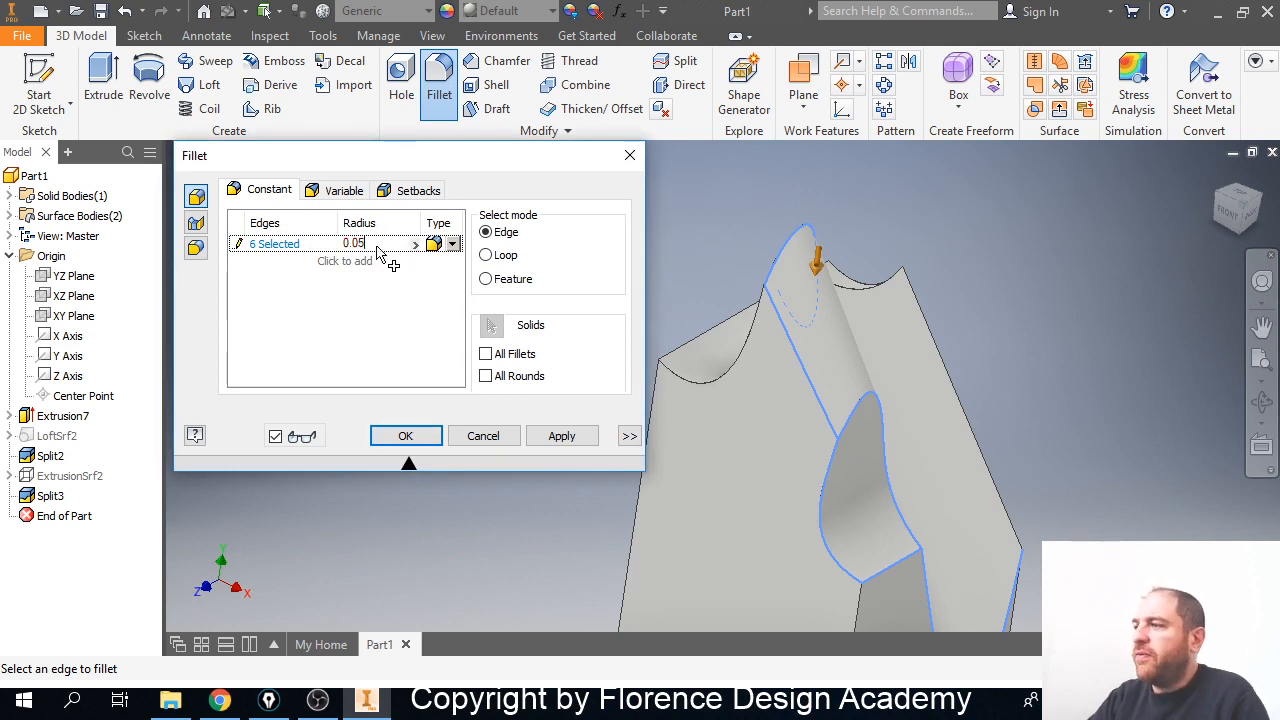
{"action": "left_click", "coordinate": [562, 437]}
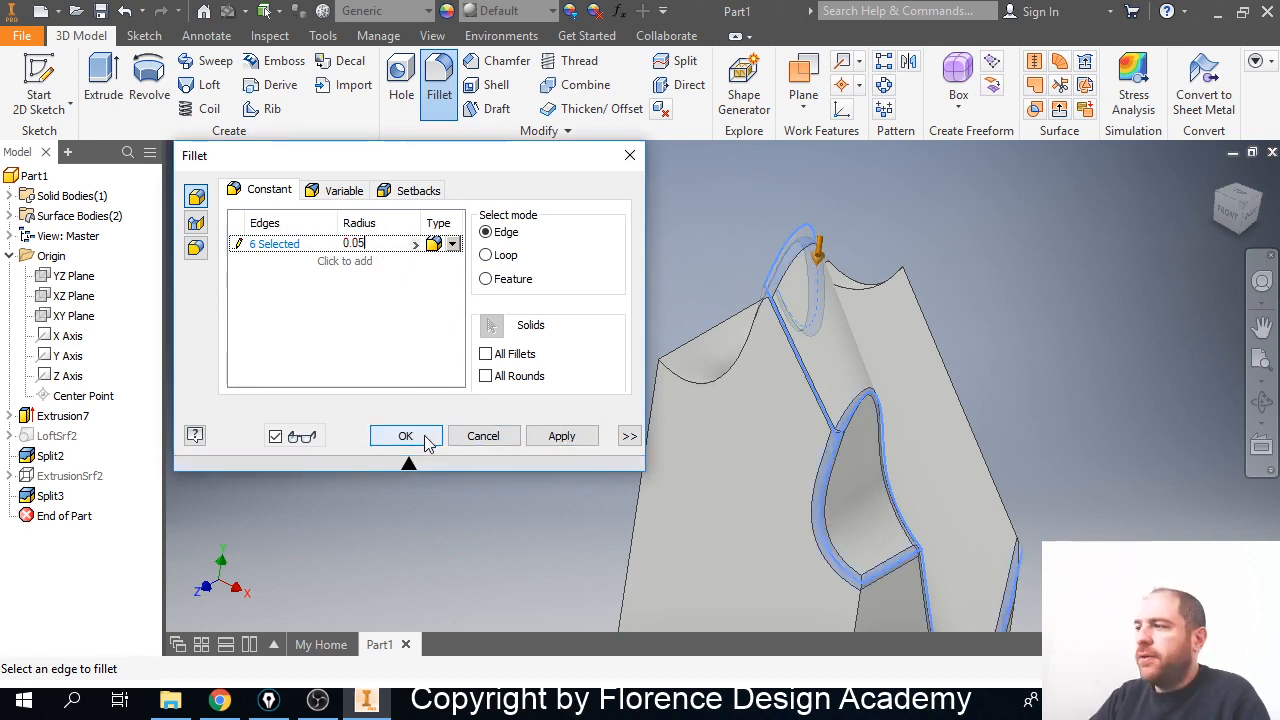
{"action": "left_click", "coordinate": [424, 442]}
Examine the filleted edges and curved cuts of the block from several angles.
{"action": "middle_click_drag", "start_coordinate": [679, 388], "coordinate": [612, 372], "text": "shift"}
{"action": "middle_click_drag", "start_coordinate": [874, 402], "coordinate": [764, 324]}
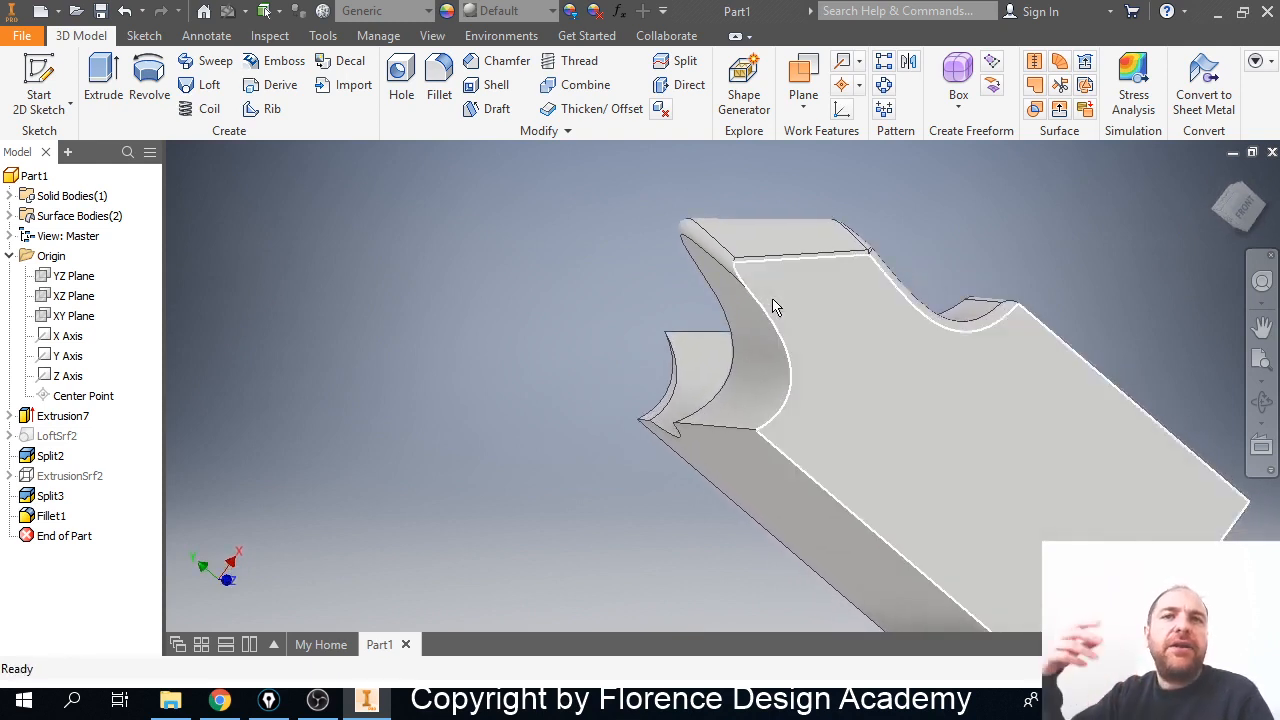
{"action": "mouse_move", "coordinate": [806, 337]}
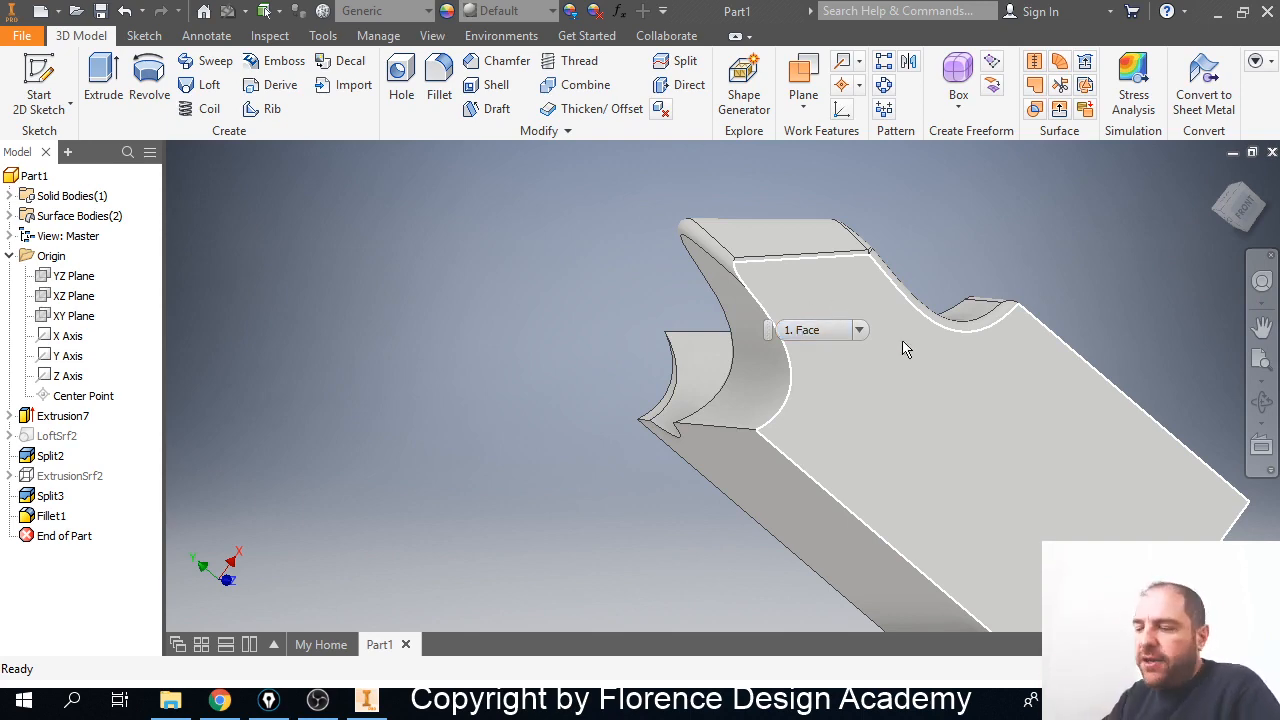
{"action": "middle_click_drag", "start_coordinate": [903, 346], "coordinate": [1054, 329], "text": "shift"}
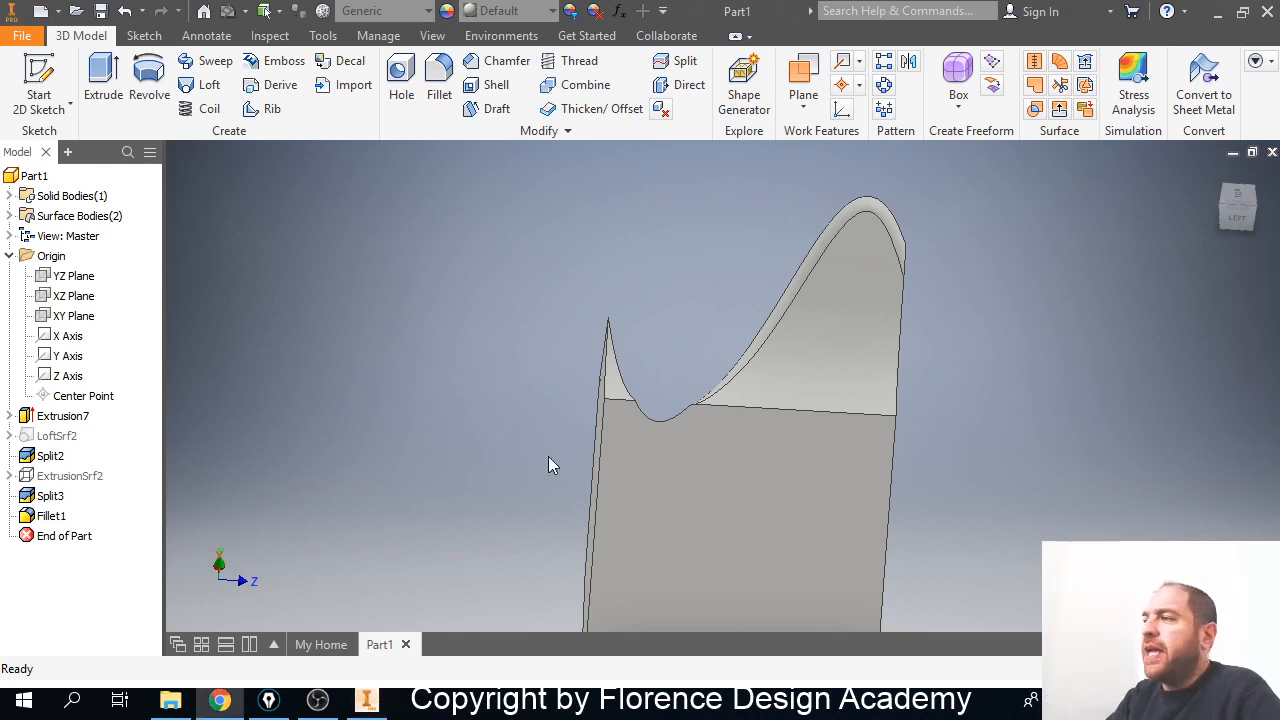
{"action": "middle_click_drag", "start_coordinate": [491, 486], "coordinate": [610, 448], "text": "shift"}
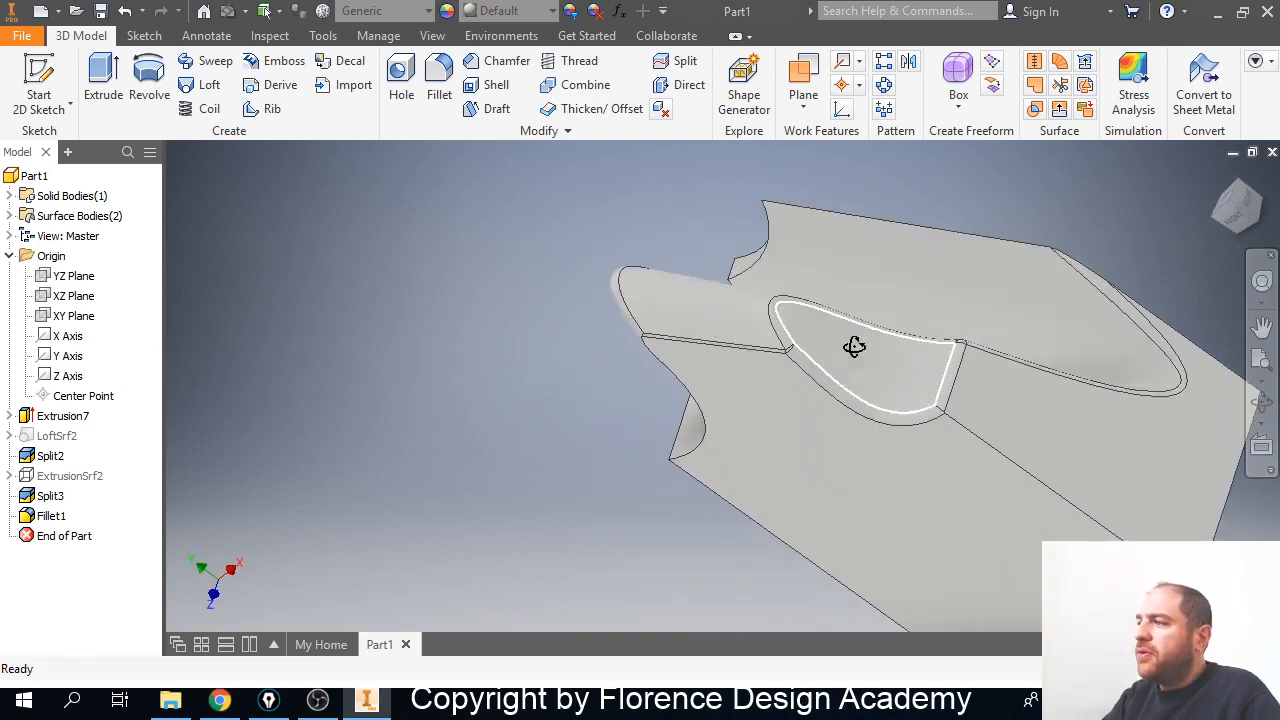
{"action": "middle_click_drag", "start_coordinate": [854, 346], "coordinate": [897, 309], "text": "shift"}
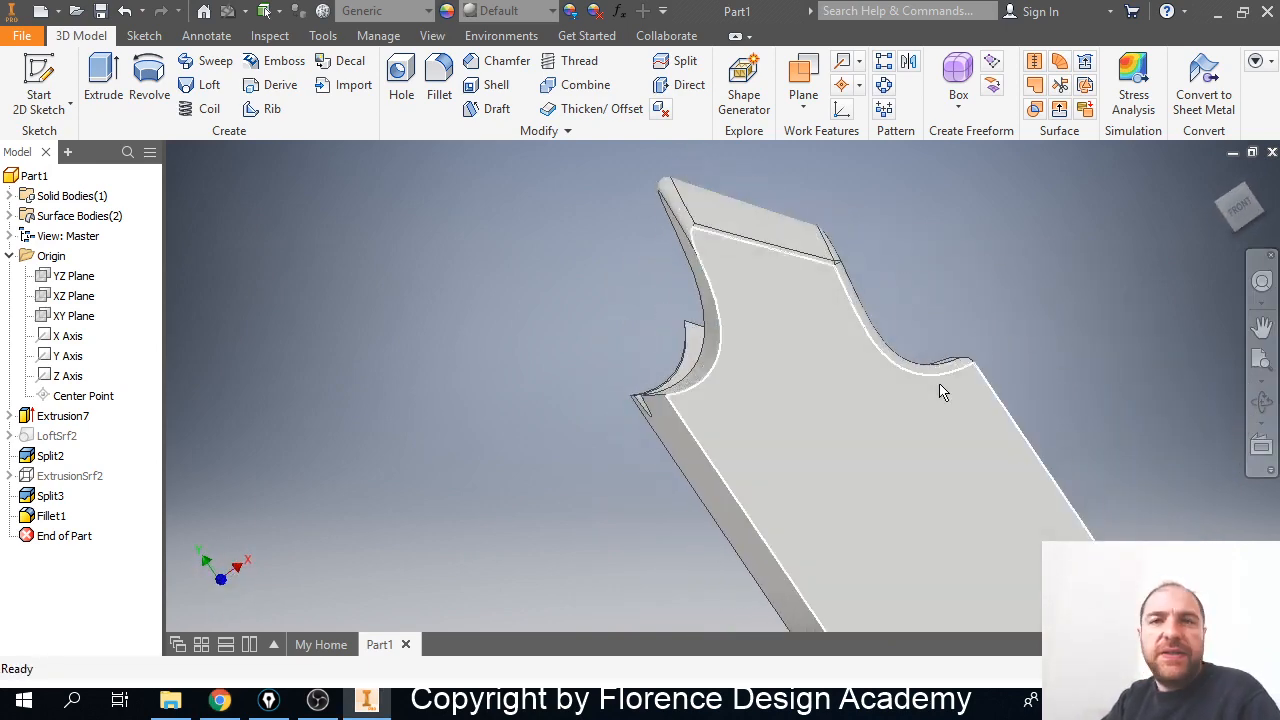
{"action": "middle_click_drag", "start_coordinate": [651, 406], "coordinate": [943, 360], "text": "shift"}
{"action": "middle_click_drag", "start_coordinate": [885, 300], "coordinate": [840, 347], "text": "shift"}
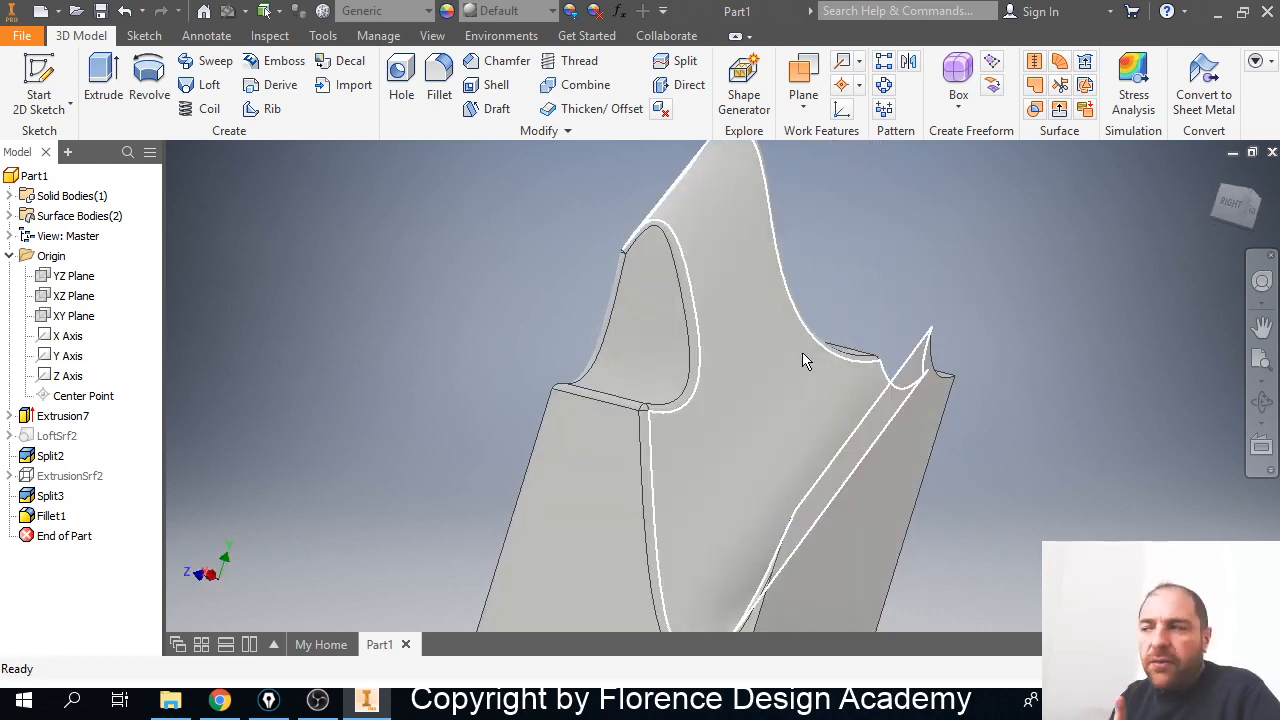
{"action": "mouse_move", "coordinate": [836, 390]}
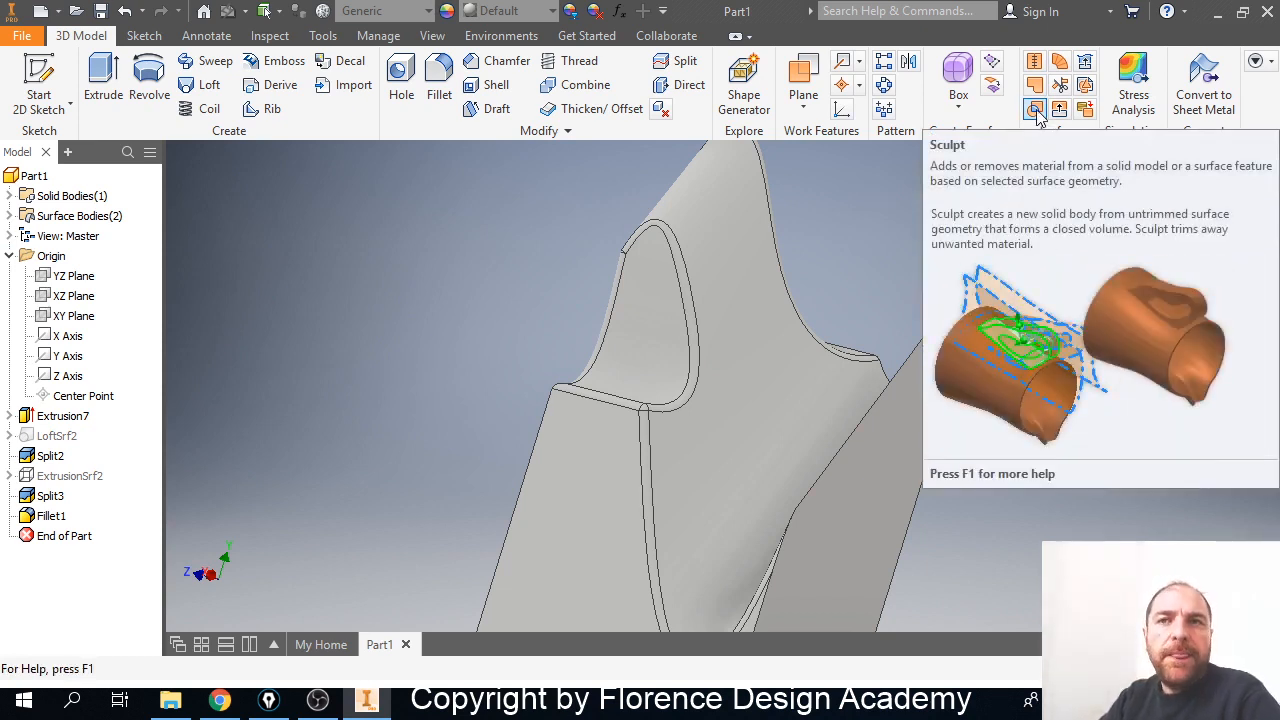
{"action": "scroll", "coordinate": [736, 386], "scroll_direction": "down", "scroll_amount": 2}
{"action": "scroll", "coordinate": [736, 386], "scroll_direction": "up", "scroll_amount": 1}
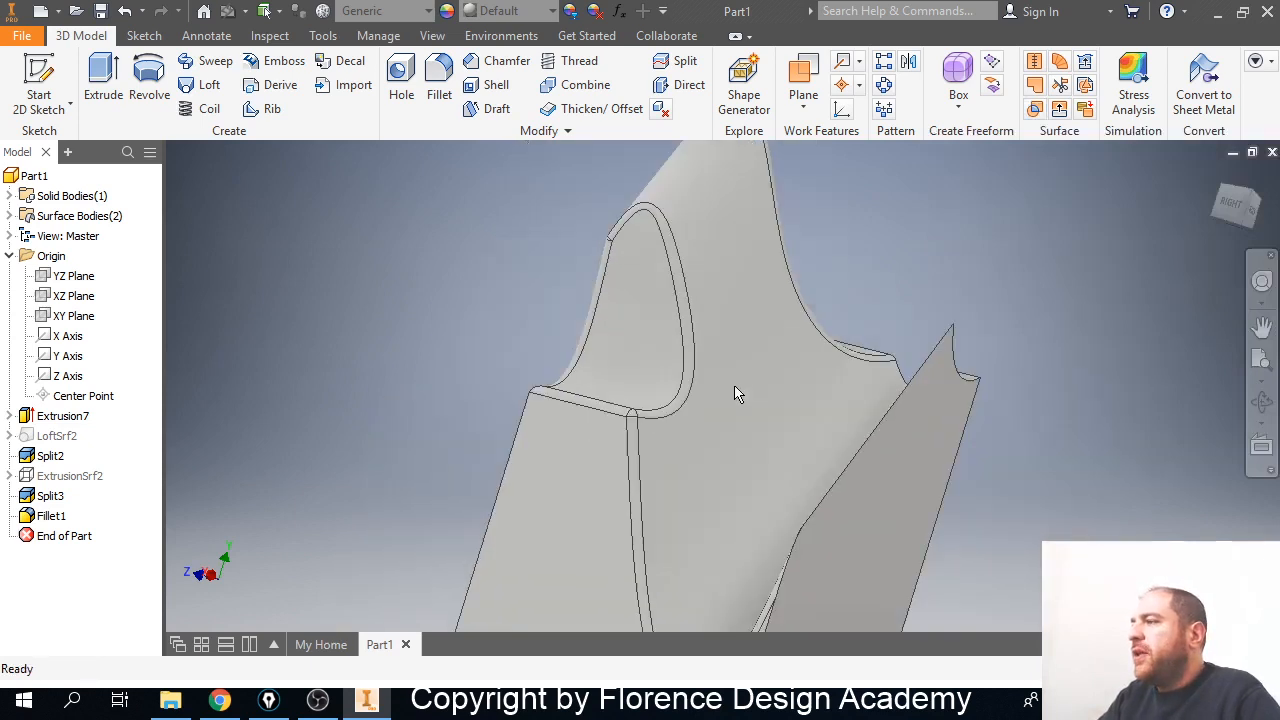
{"action": "scroll", "coordinate": [736, 394], "scroll_direction": "up", "scroll_amount": 5}
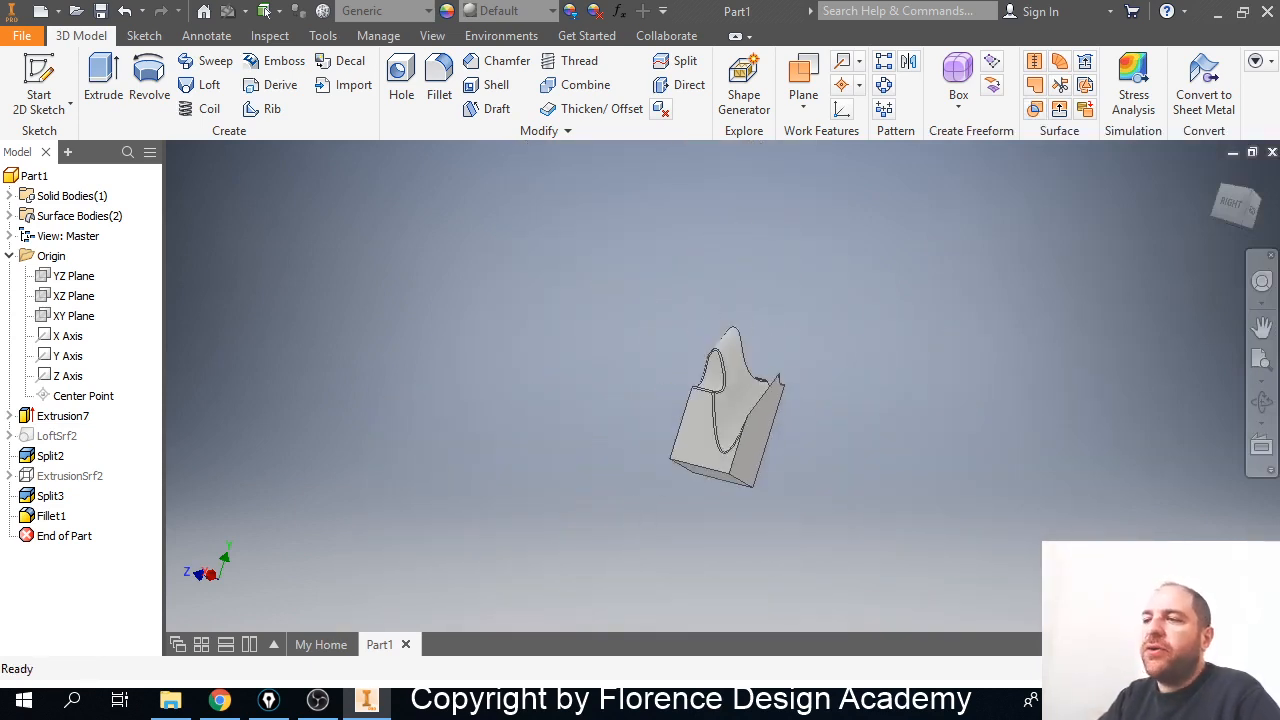
Delete all features from the block's extrusion through the fillet, including consumed sketches and features.
{"action": "left_click", "coordinate": [52, 515]}
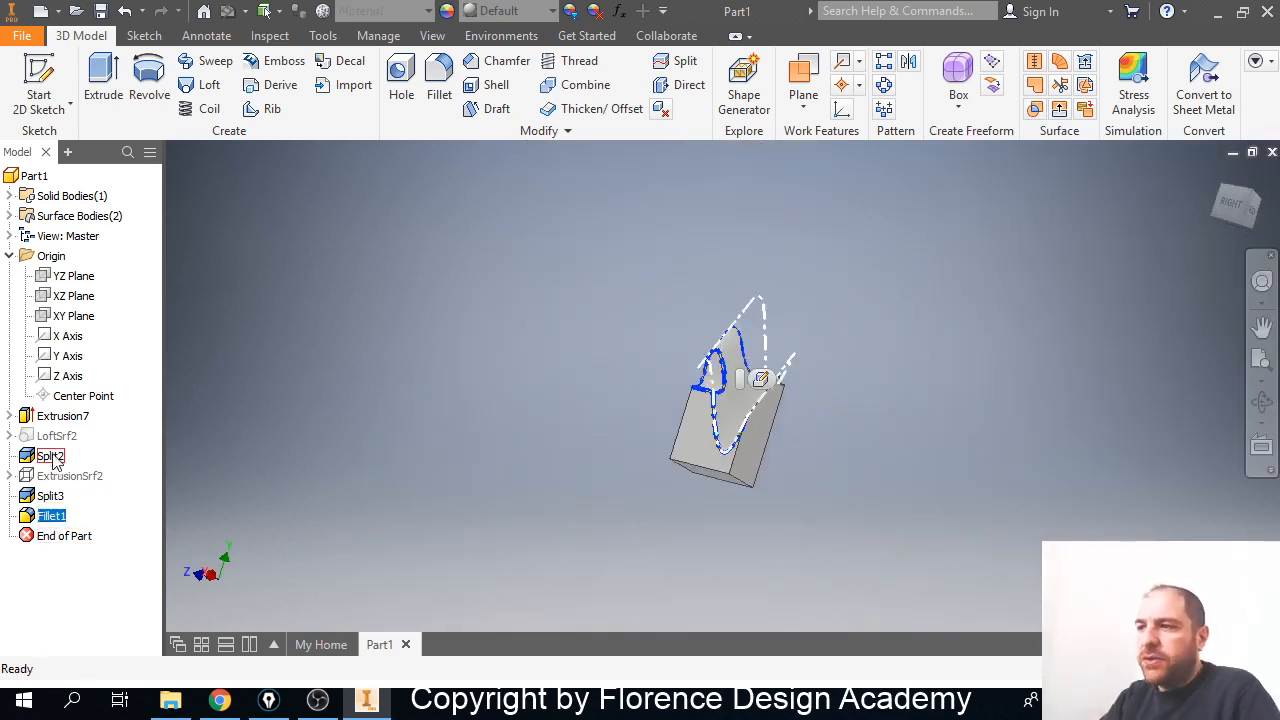
{"action": "left_click", "coordinate": [60, 415], "text": "shift"}
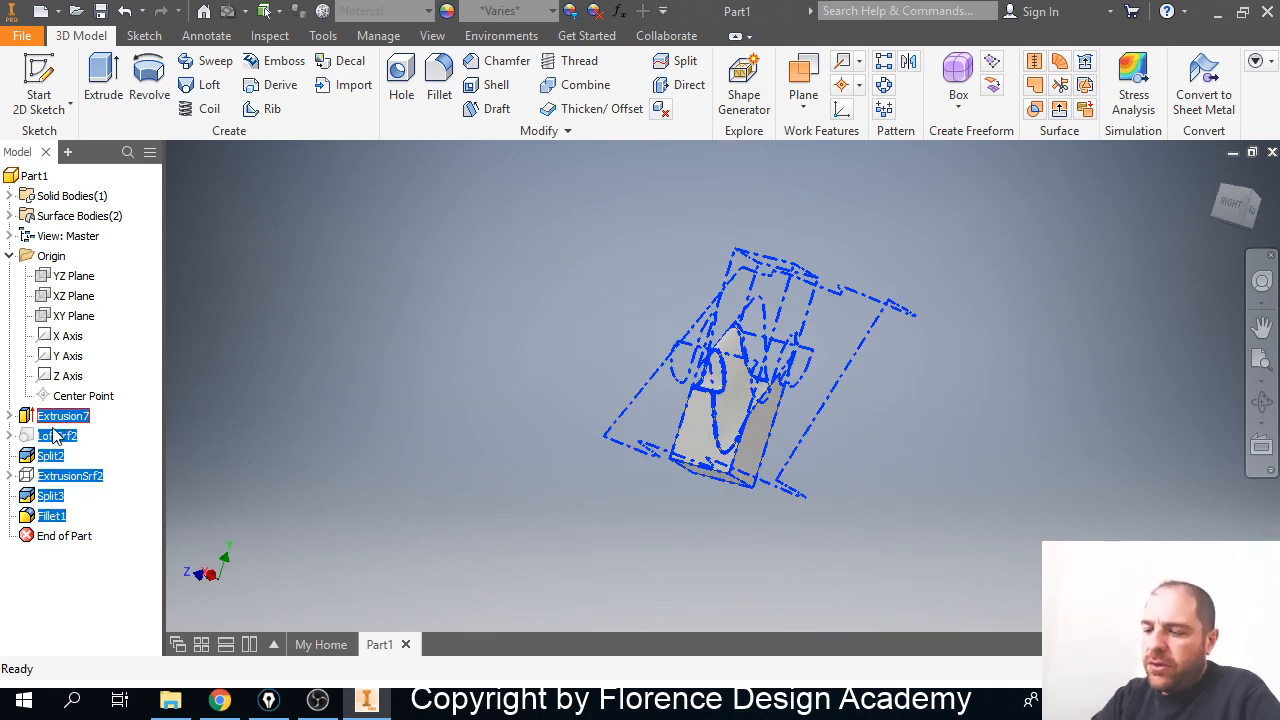
{"action": "key", "text": "Delete"}
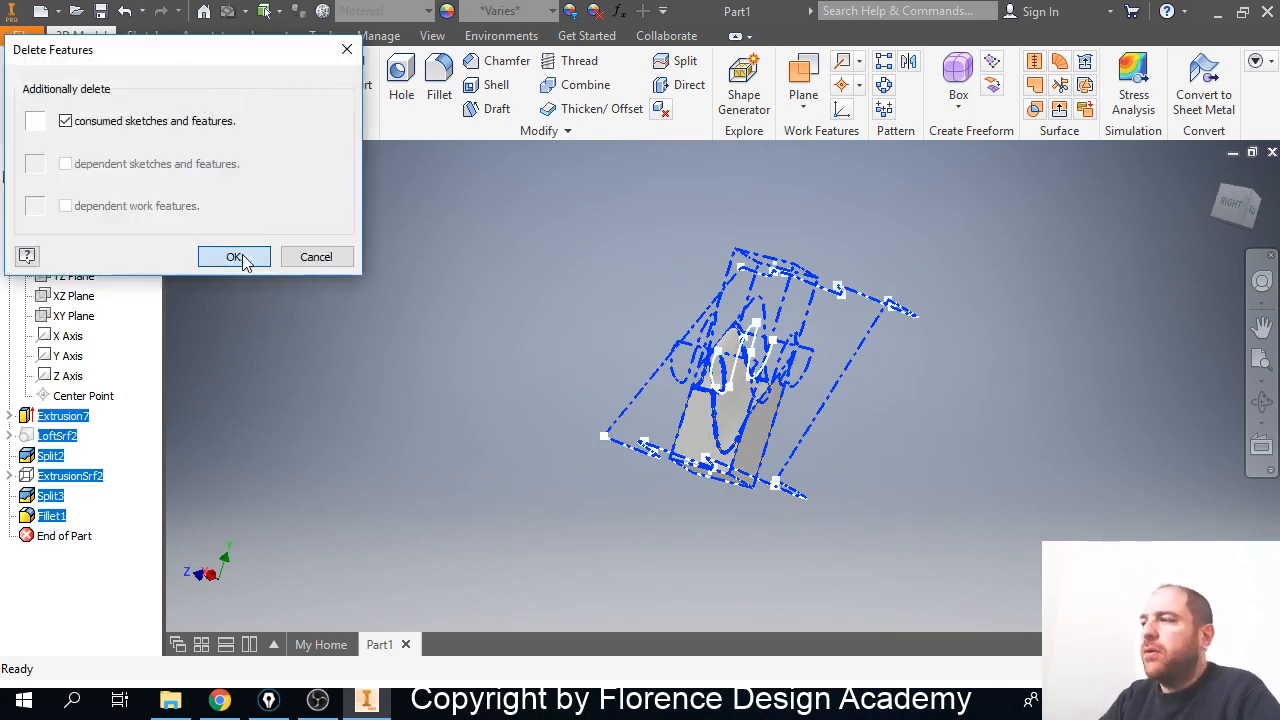
{"action": "left_click", "coordinate": [234, 257]}
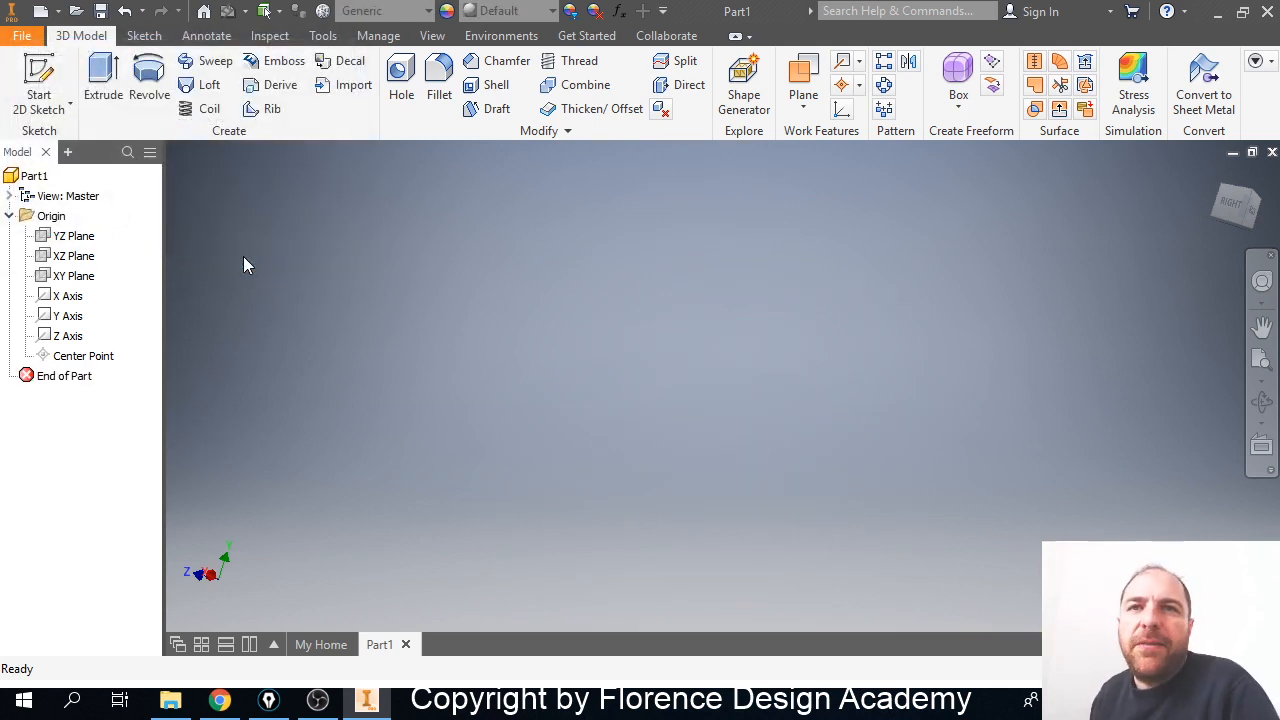
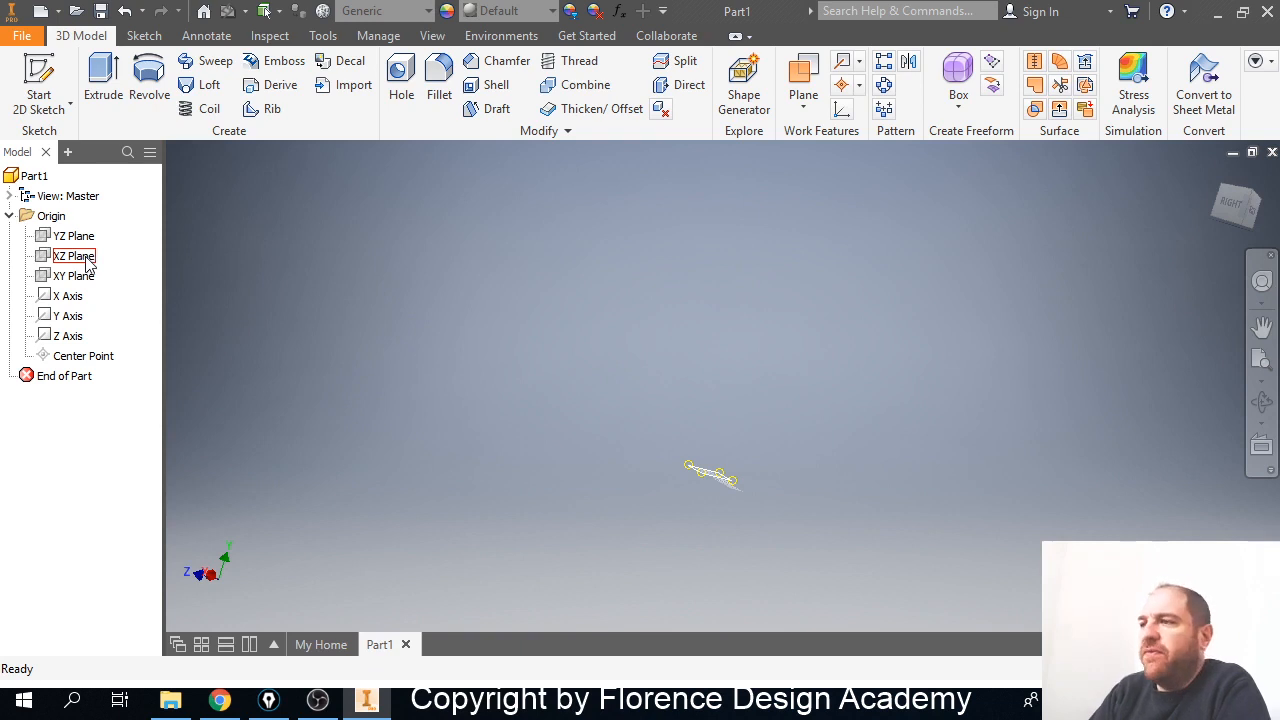
Start a new 2D sketch on the origin XZ plane.
{"action": "left_click", "coordinate": [74, 256]}
{"action": "key", "text": "Home"}
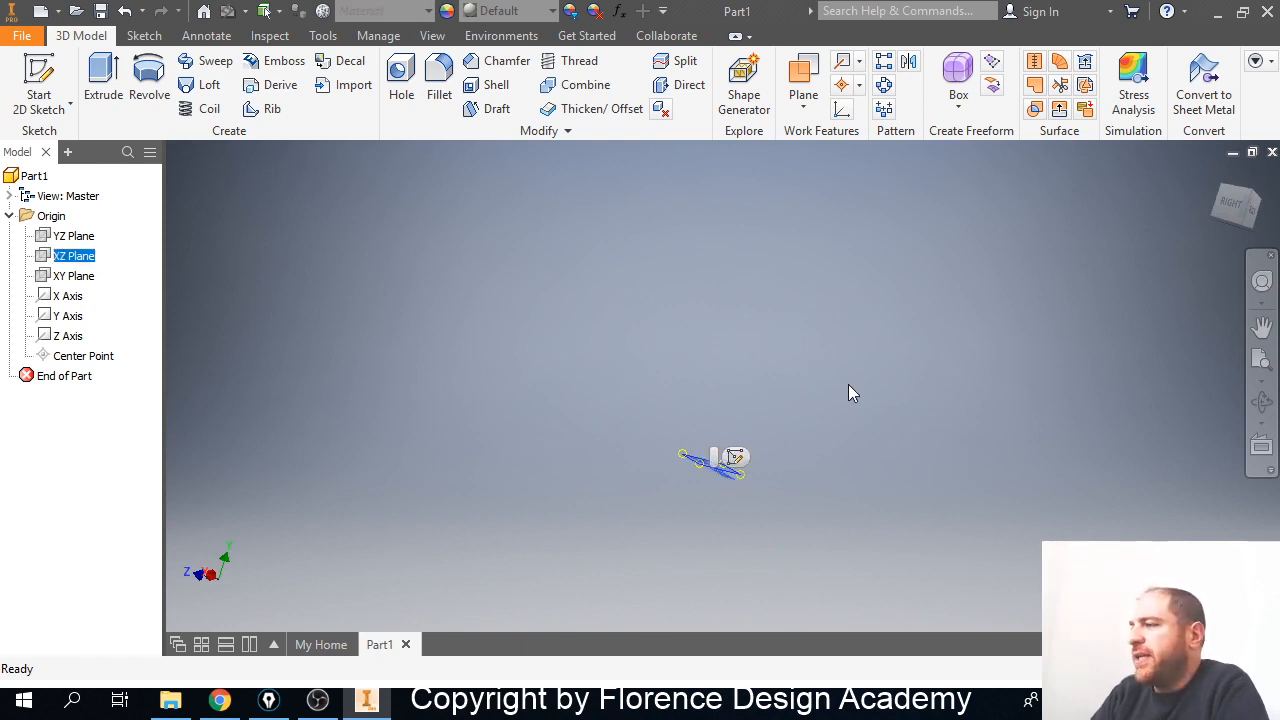
{"action": "middle_click_drag", "start_coordinate": [794, 376], "coordinate": [725, 471]}
{"action": "key", "text": "alt"}
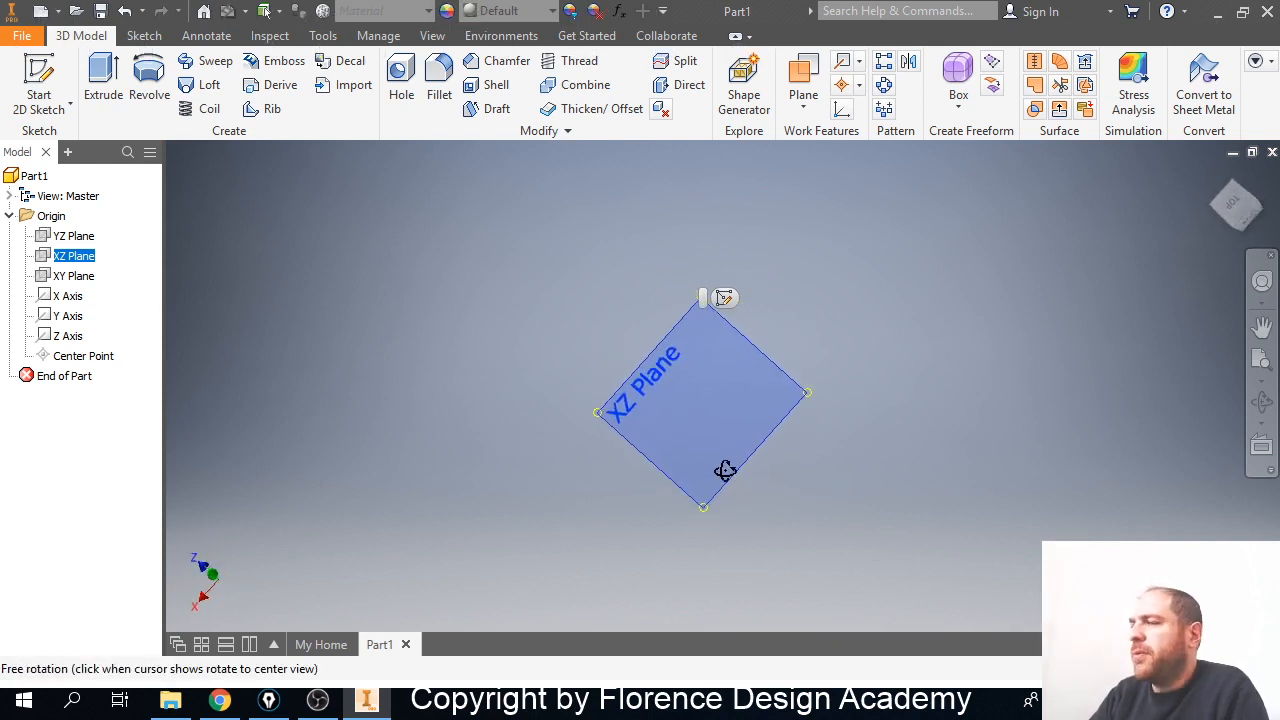
{"action": "left_click", "coordinate": [44, 80]}
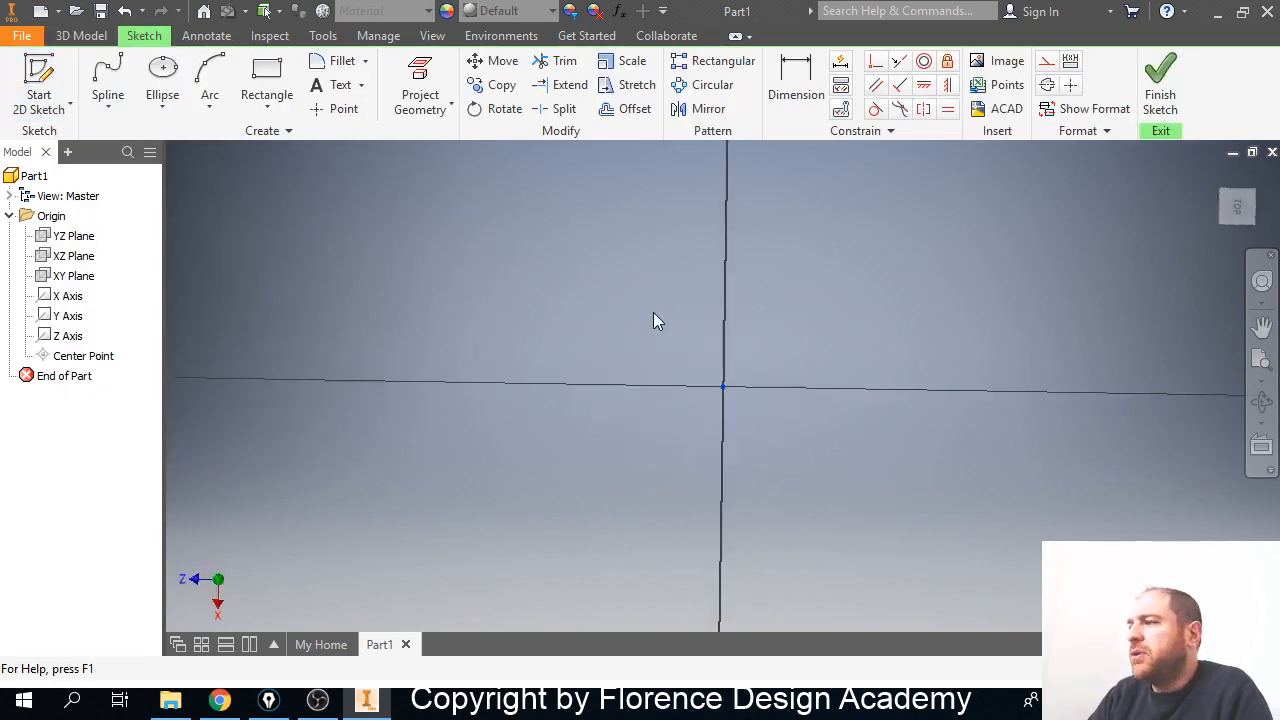
{"action": "left_click", "coordinate": [209, 80]}
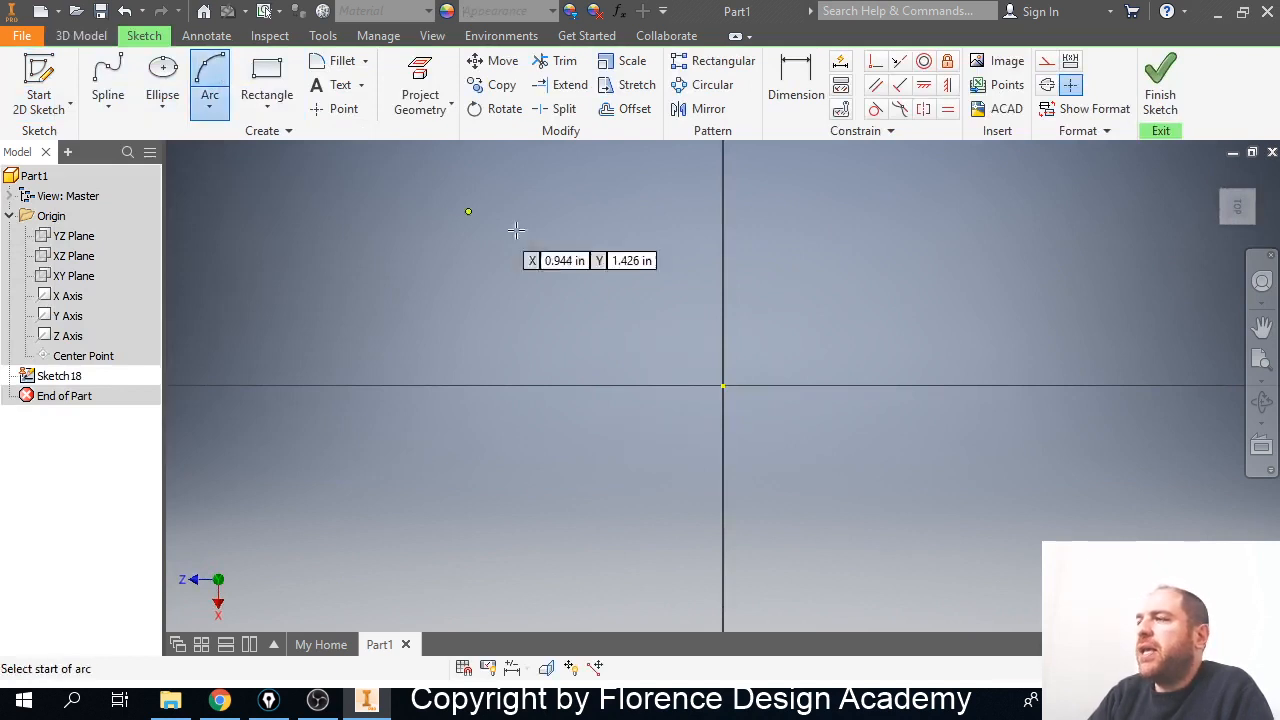
{"action": "middle_click_drag", "start_coordinate": [600, 280], "coordinate": [523, 300]}
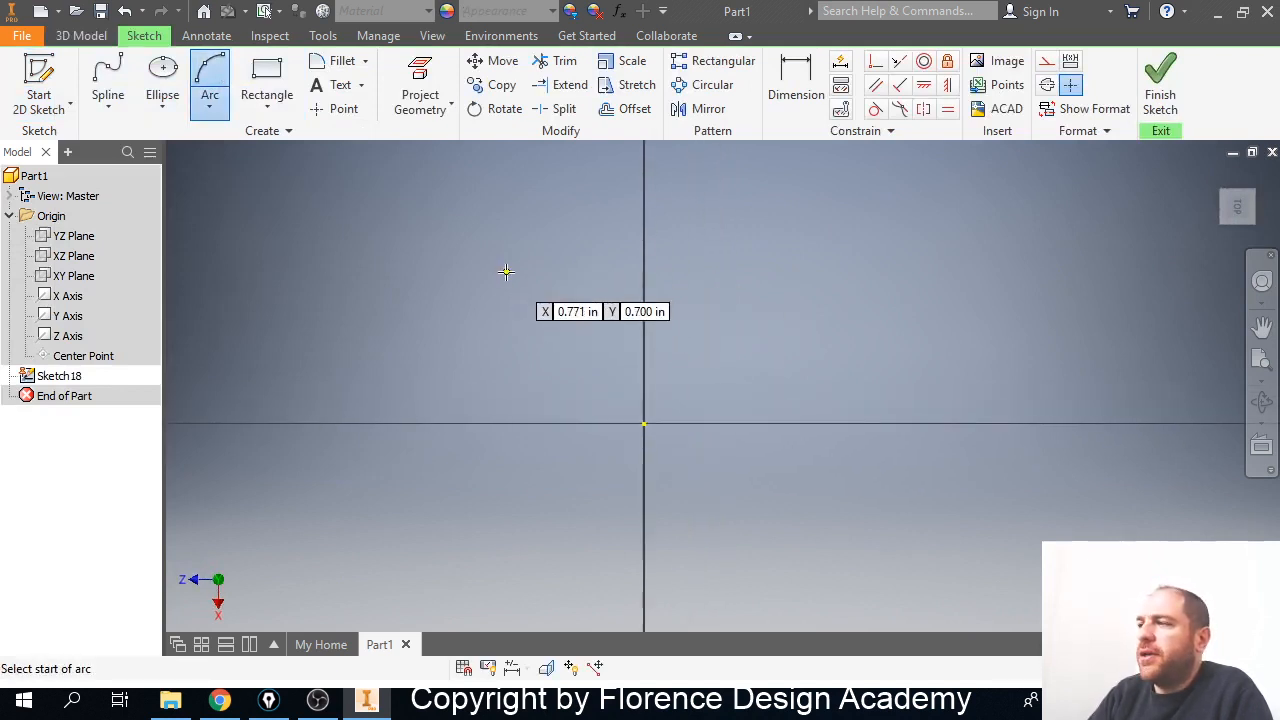
{"action": "left_click", "coordinate": [506, 271]}
{"action": "left_click", "coordinate": [643, 342]}
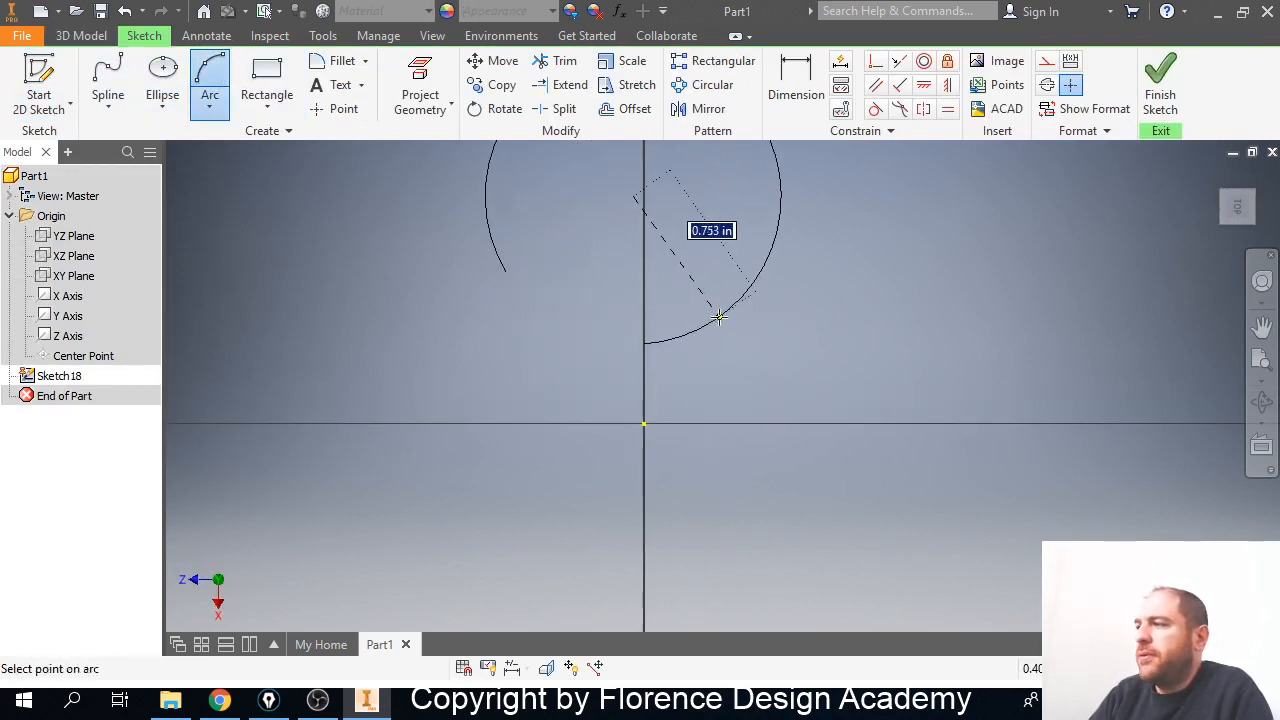
{"action": "right_click", "coordinate": [607, 333]}
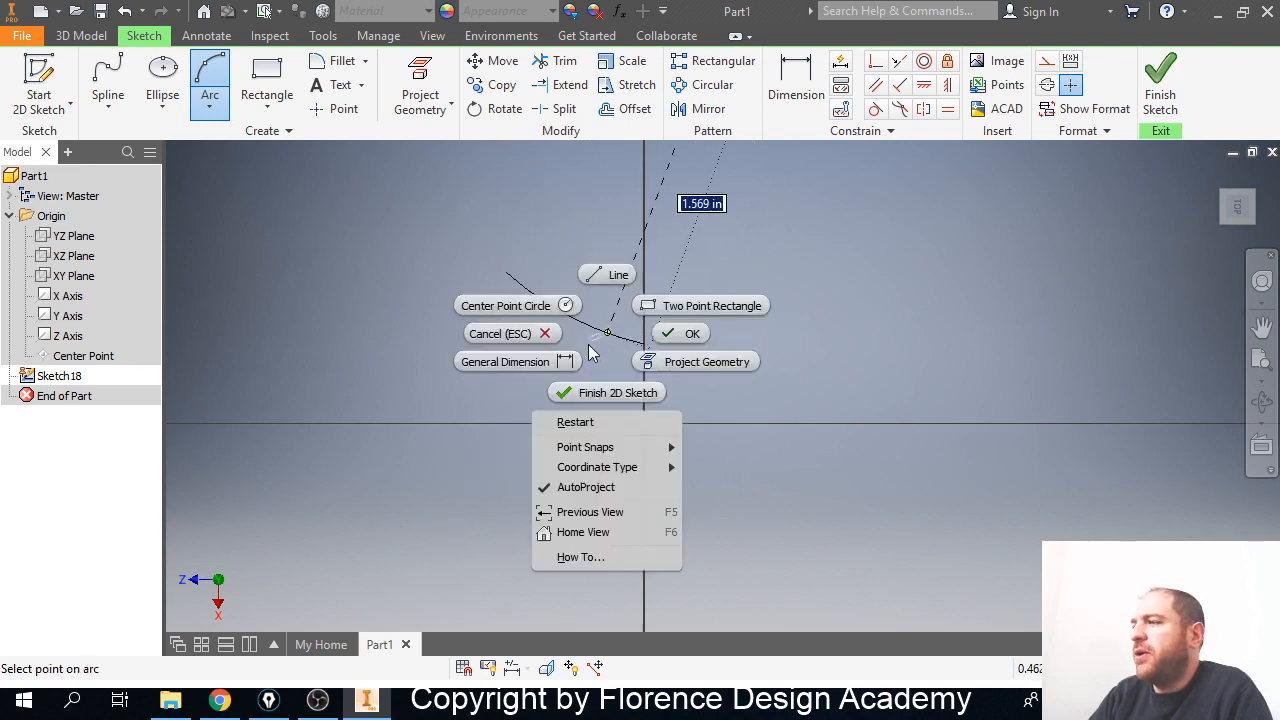
{"action": "left_click", "coordinate": [538, 336]}
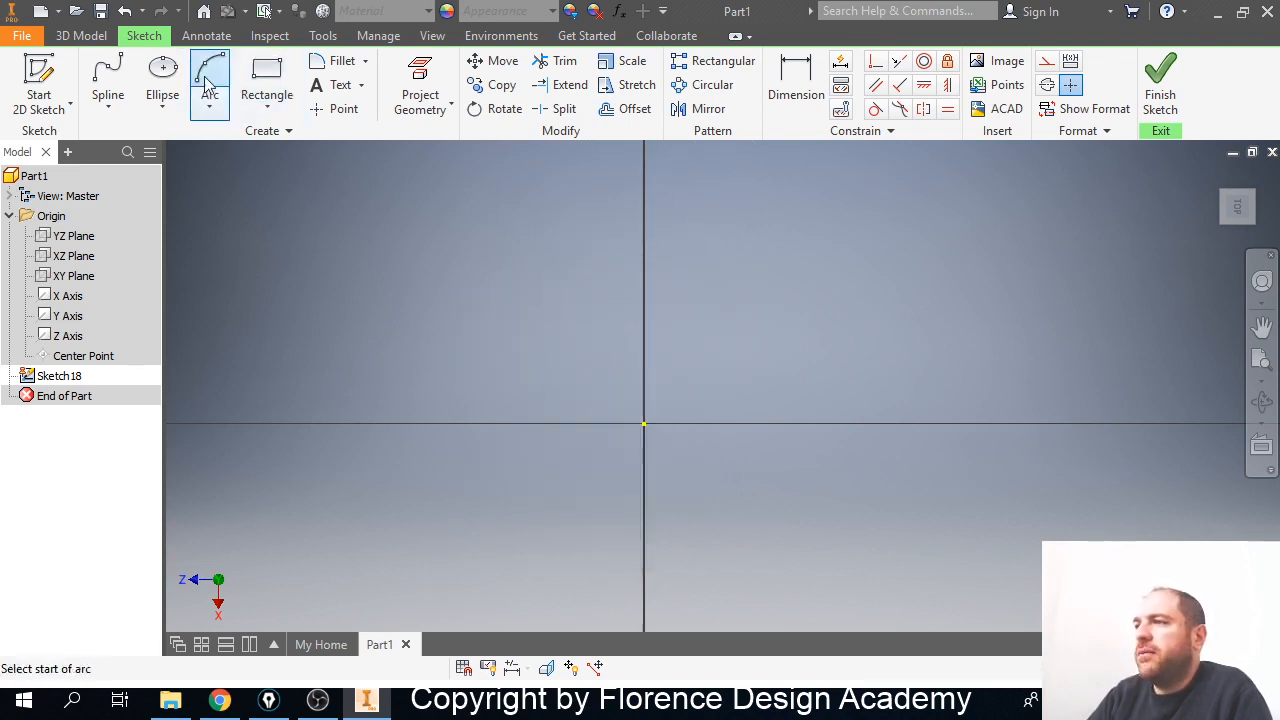
Draw a shallow three-point arc above the origin, bowing down toward it and crossing the vertical axis, and finish the sketch.
{"action": "left_click", "coordinate": [507, 314]}
{"action": "left_click", "coordinate": [797, 314]}
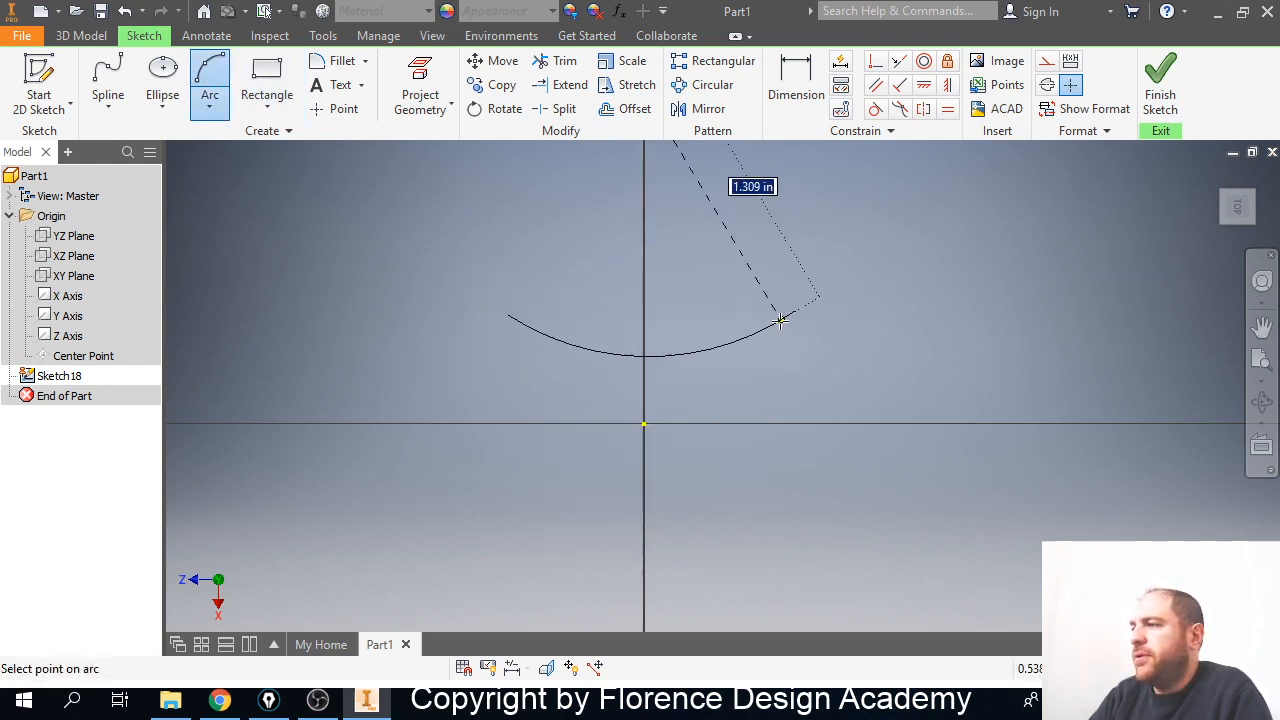
{"action": "left_click", "coordinate": [724, 351]}
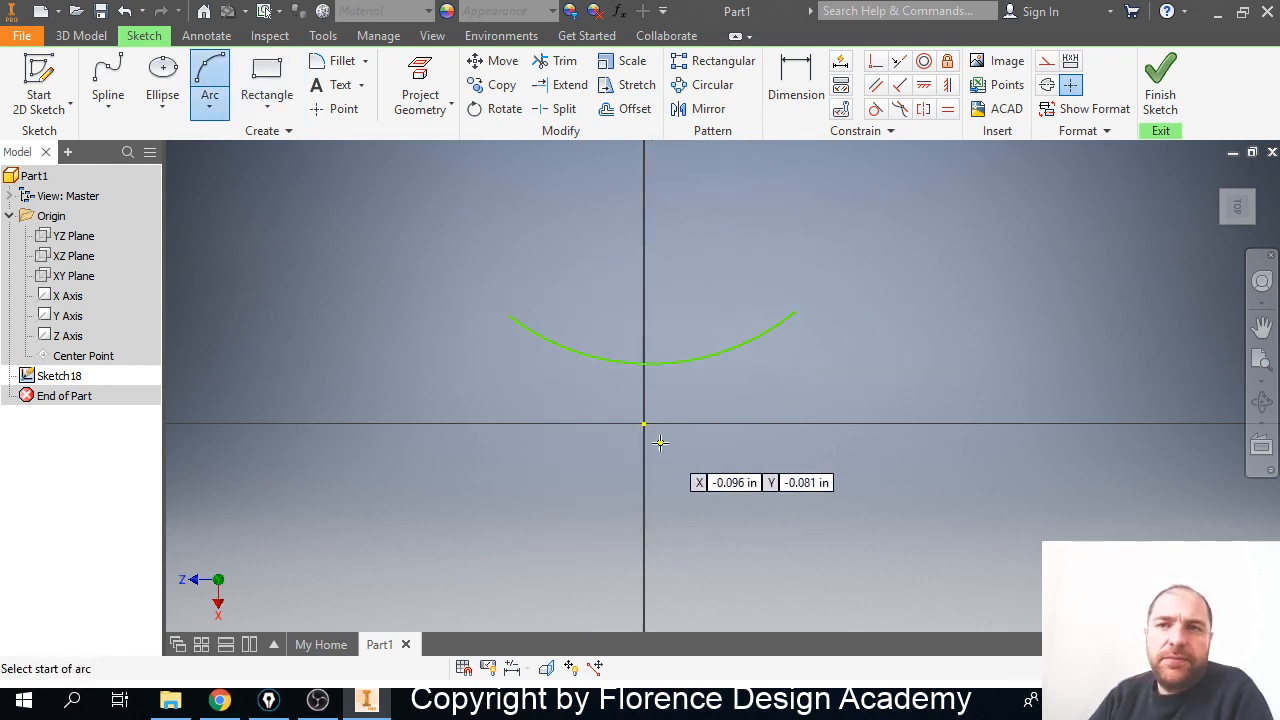
{"action": "left_click", "coordinate": [1157, 88]}
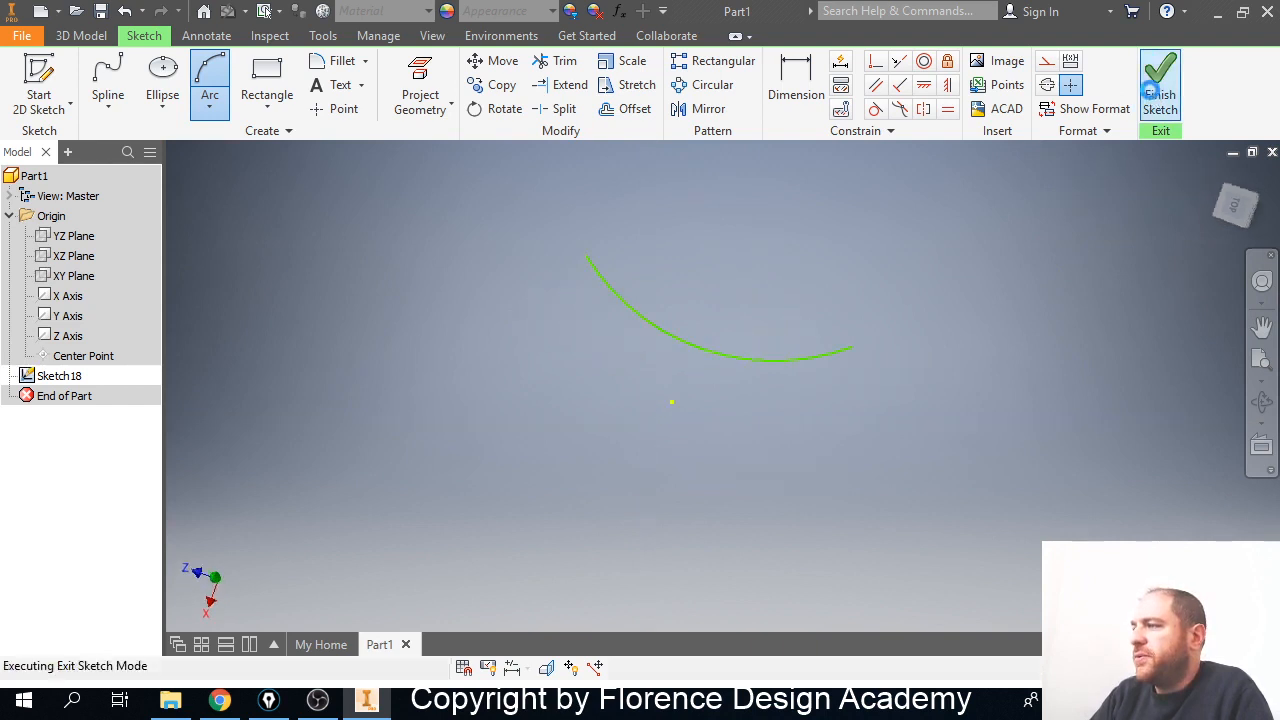
Start a second, separate 2D sketch on the XZ plane.
{"action": "left_click", "coordinate": [78, 257]}
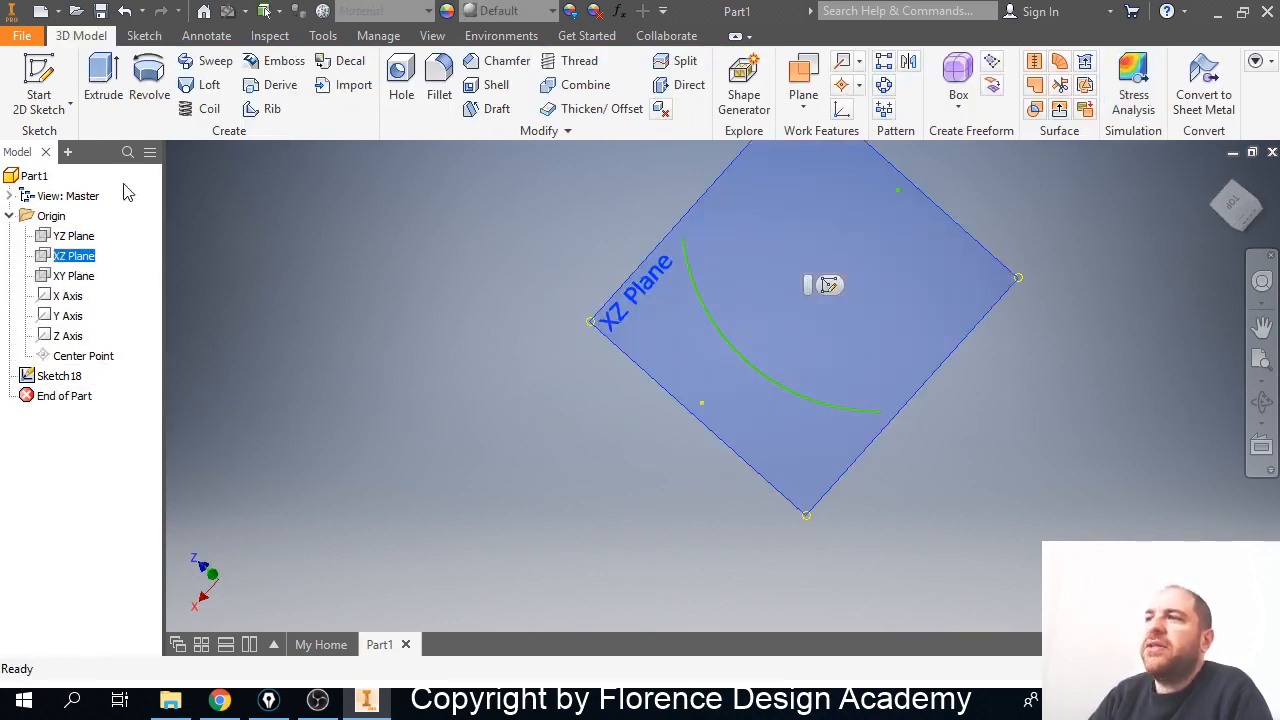
{"action": "left_click", "coordinate": [50, 76]}
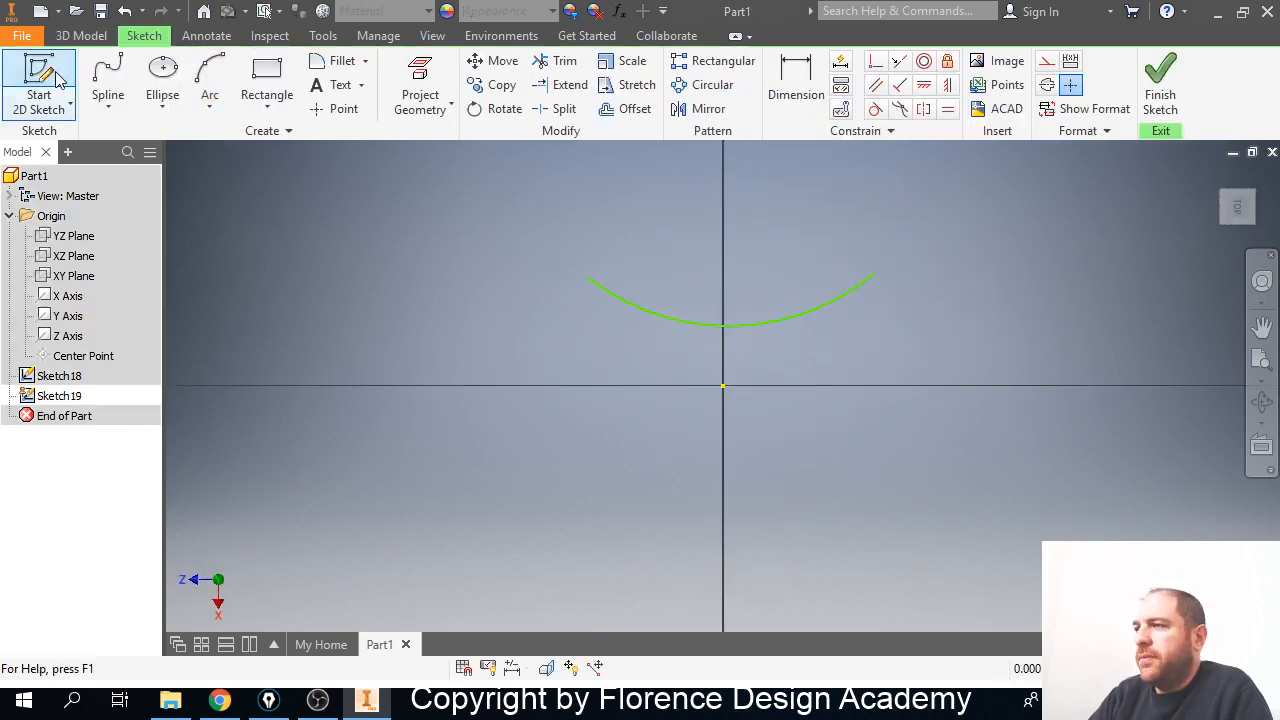
{"action": "left_click", "coordinate": [210, 78]}
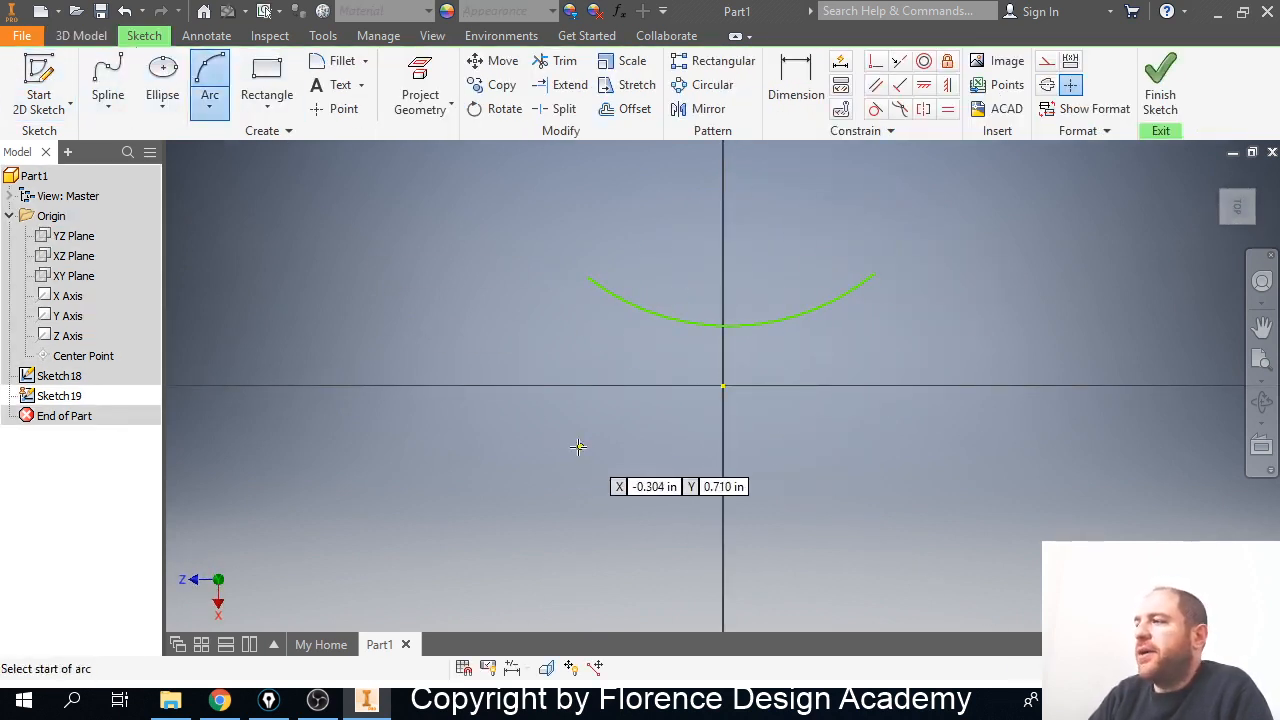
{"action": "left_click", "coordinate": [572, 480]}
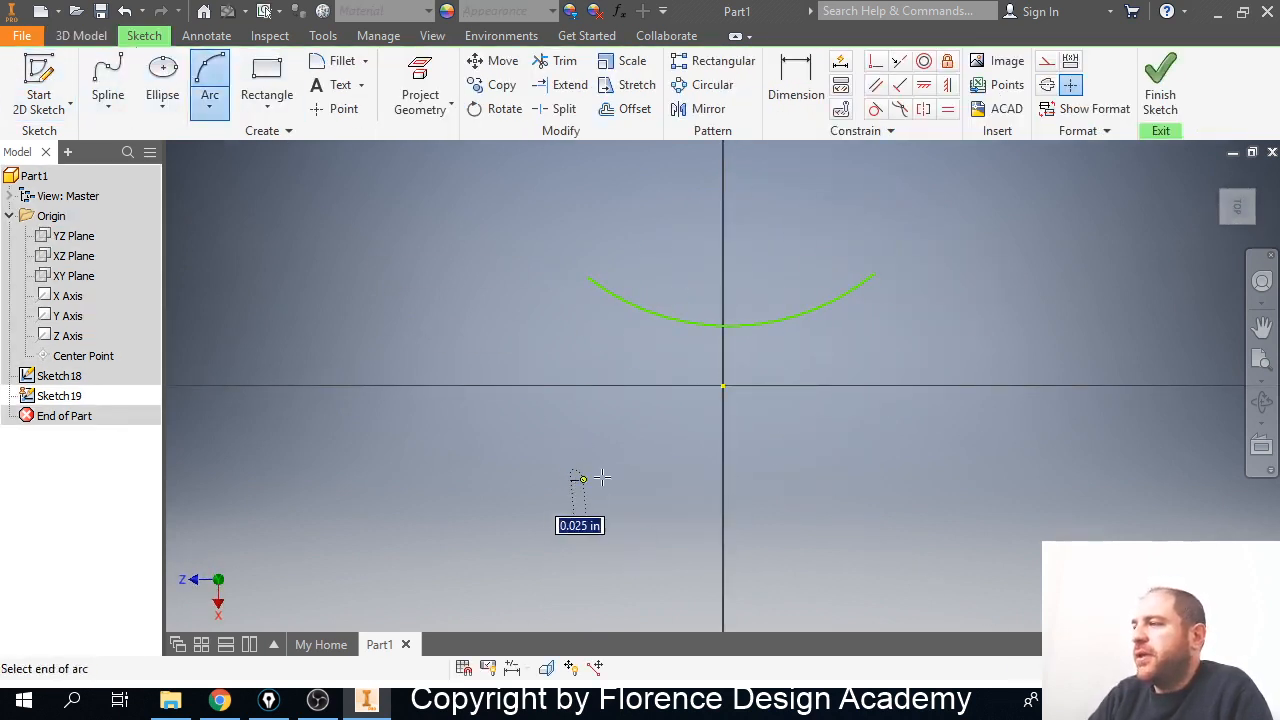
{"action": "left_click", "coordinate": [725, 432]}
{"action": "right_click", "coordinate": [848, 460]}
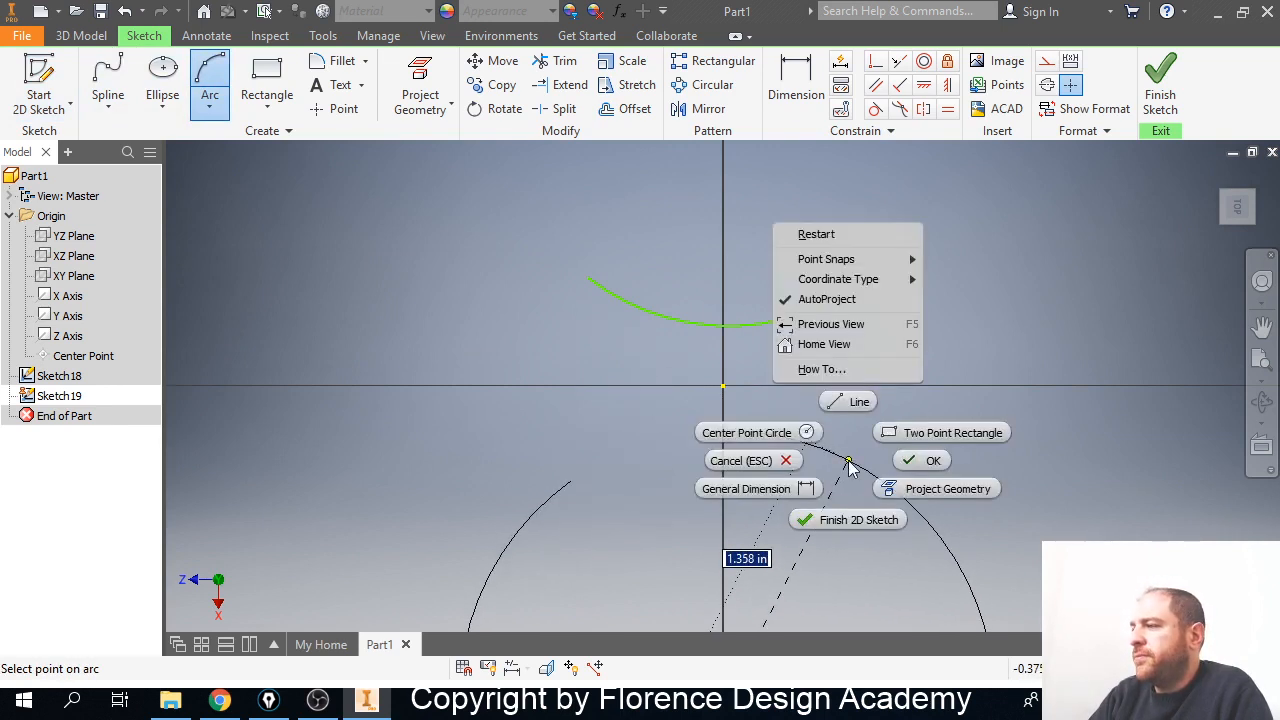
{"action": "left_click", "coordinate": [785, 463]}
Draw a three-point arc about 1.5 in wide below the origin, bowing up toward the first arc, and finish the sketch.
{"action": "left_click", "coordinate": [210, 80]}
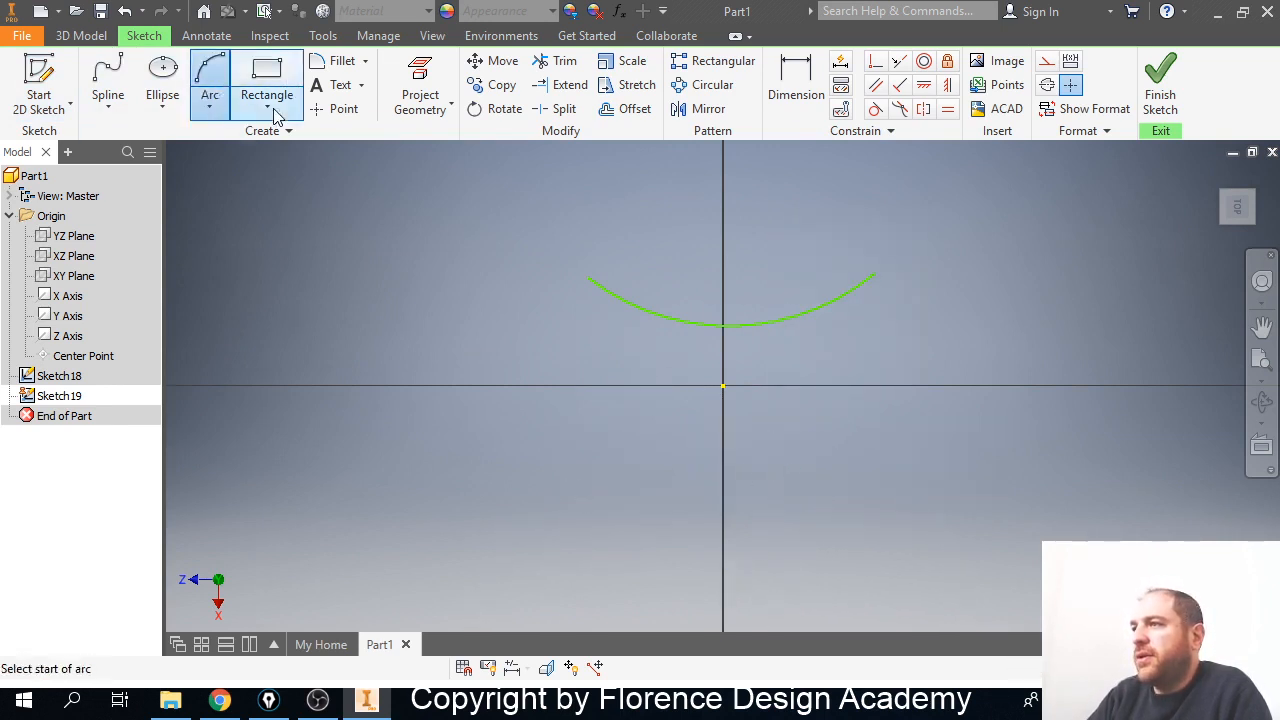
{"action": "left_click", "coordinate": [587, 455]}
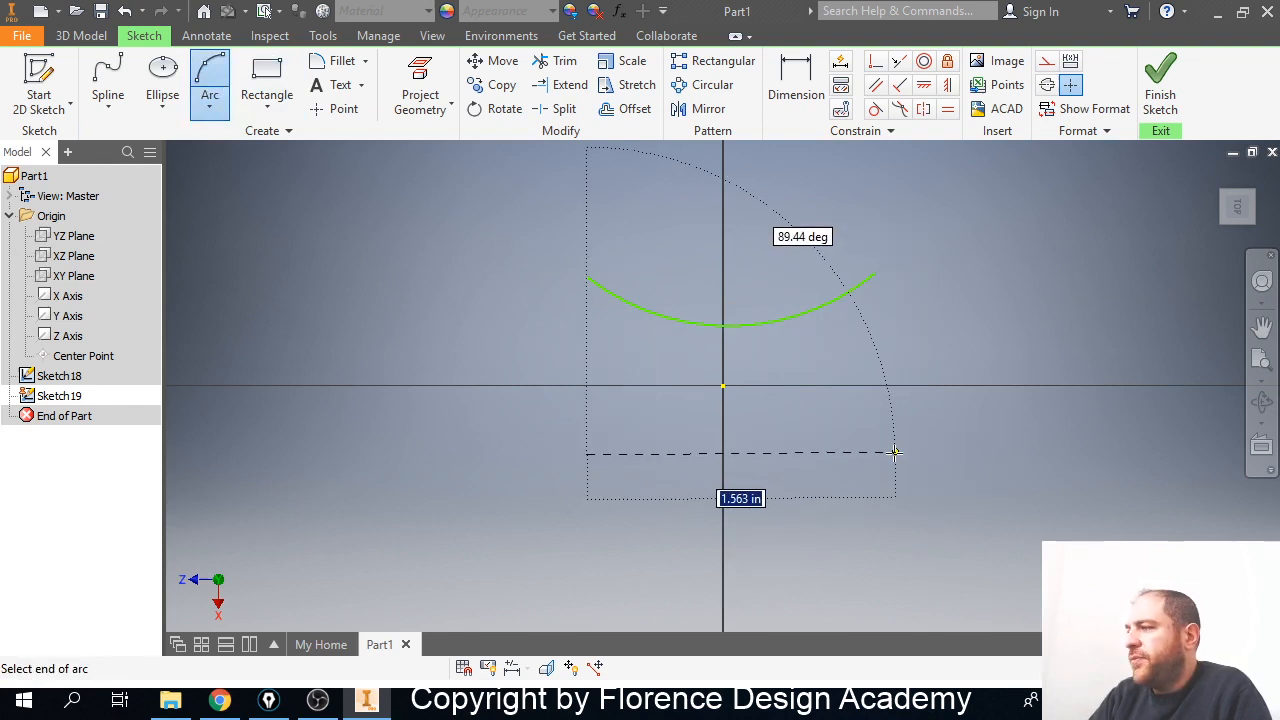
{"action": "left_click", "coordinate": [889, 456]}
{"action": "left_click", "coordinate": [858, 441]}
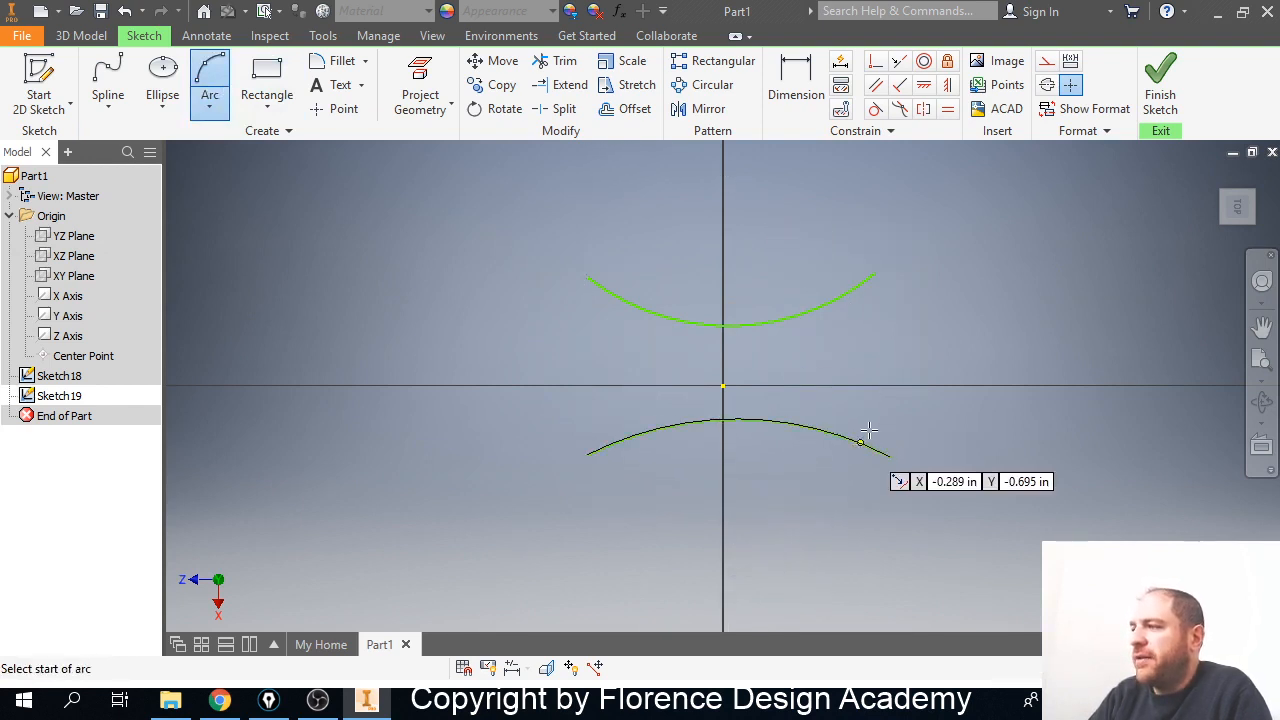
{"action": "left_click", "coordinate": [1152, 114]}
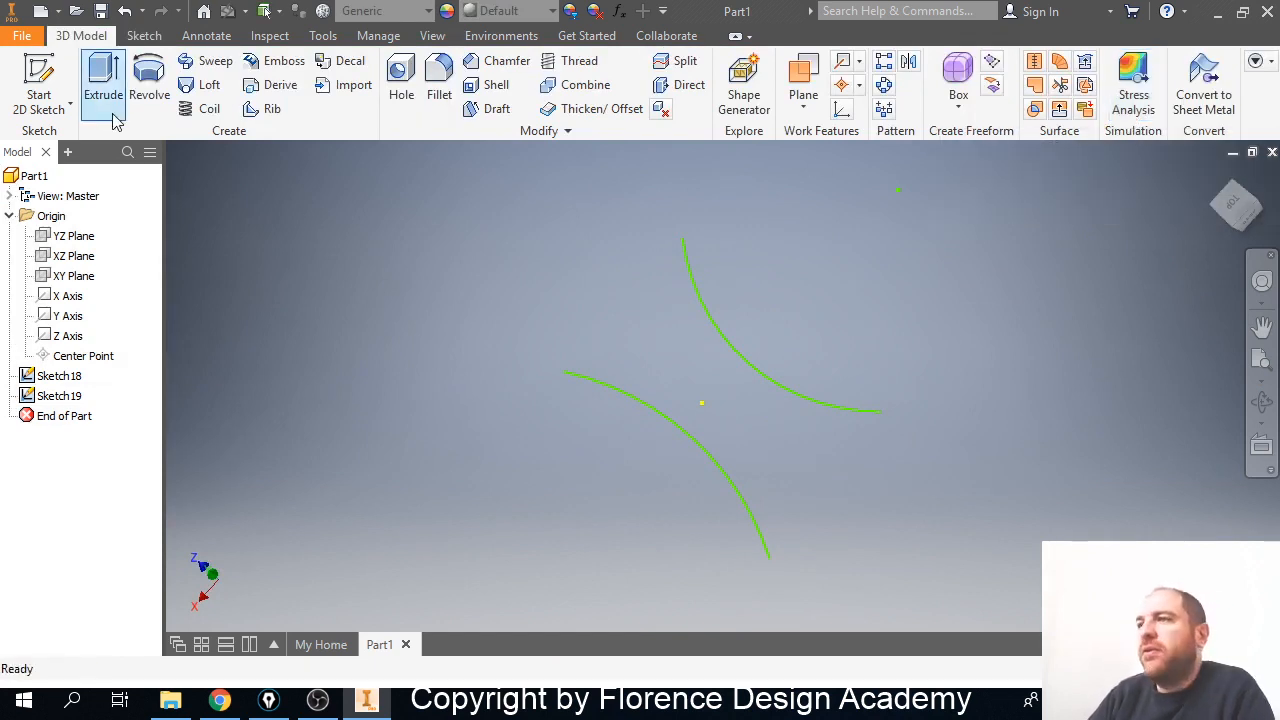
Start a third 2D sketch on the XZ plane.
{"action": "left_click", "coordinate": [74, 256]}
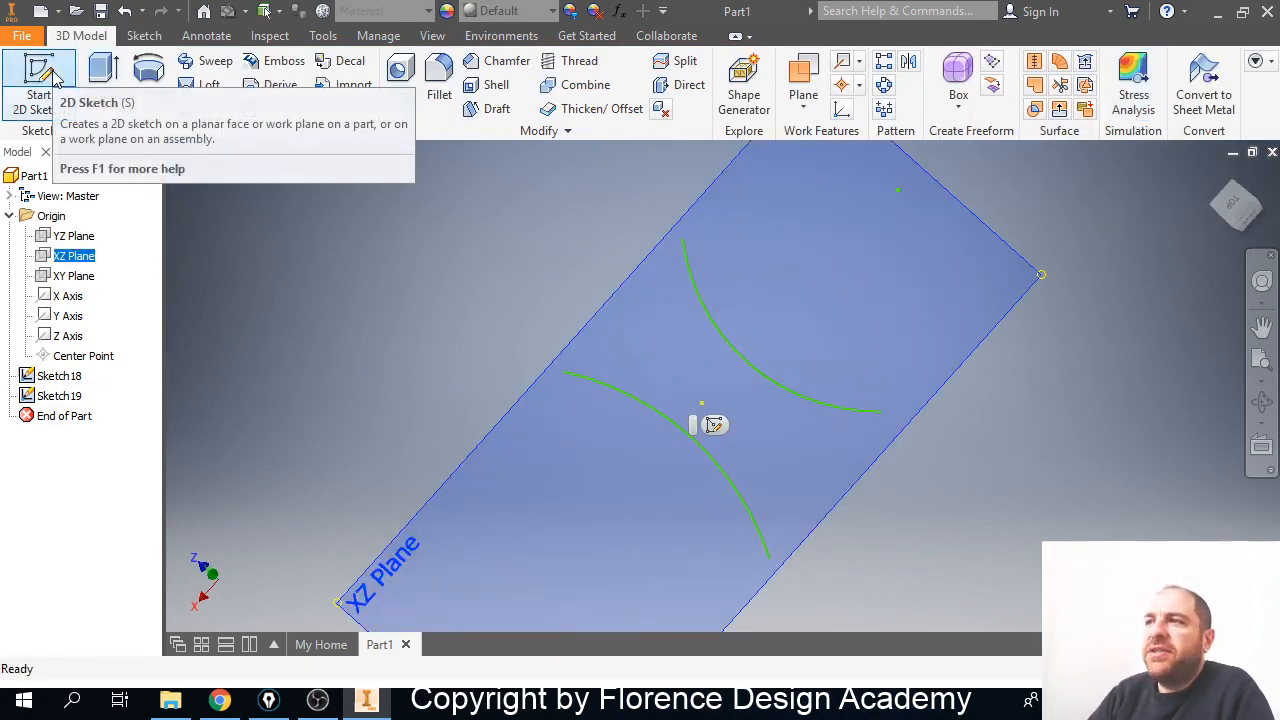
{"action": "left_click", "coordinate": [54, 76]}
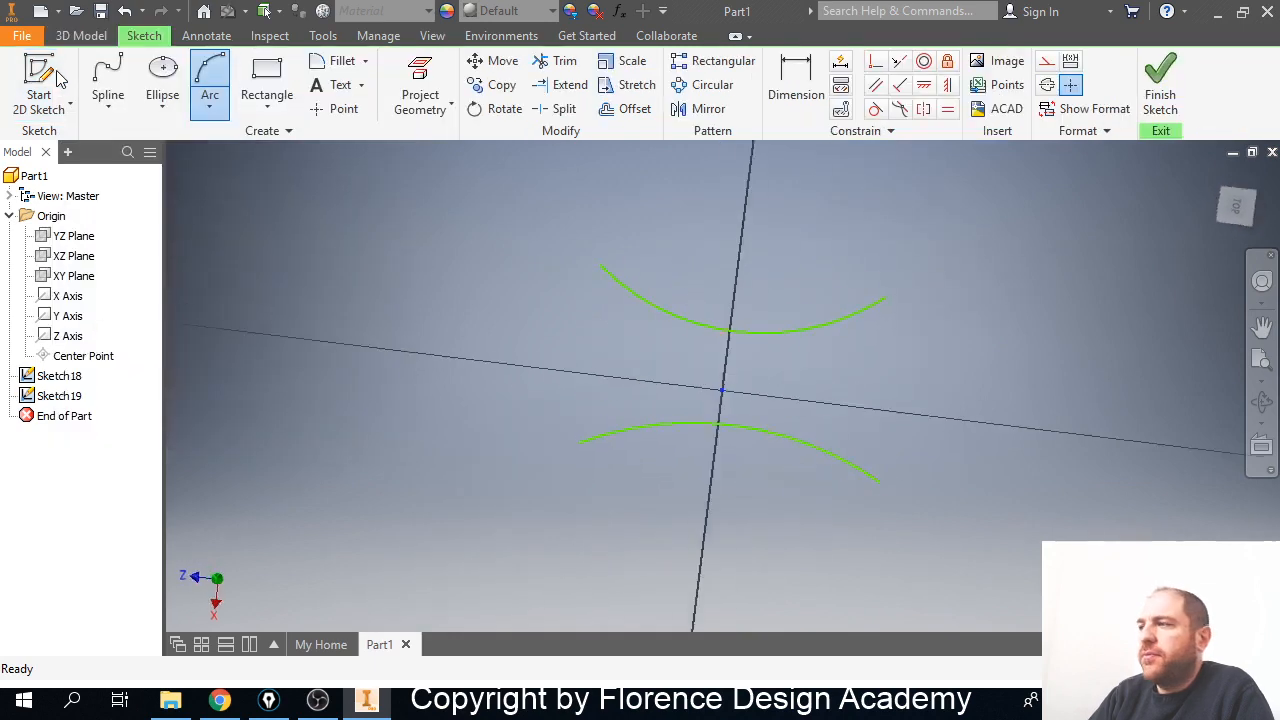
{"action": "left_click", "coordinate": [210, 85]}
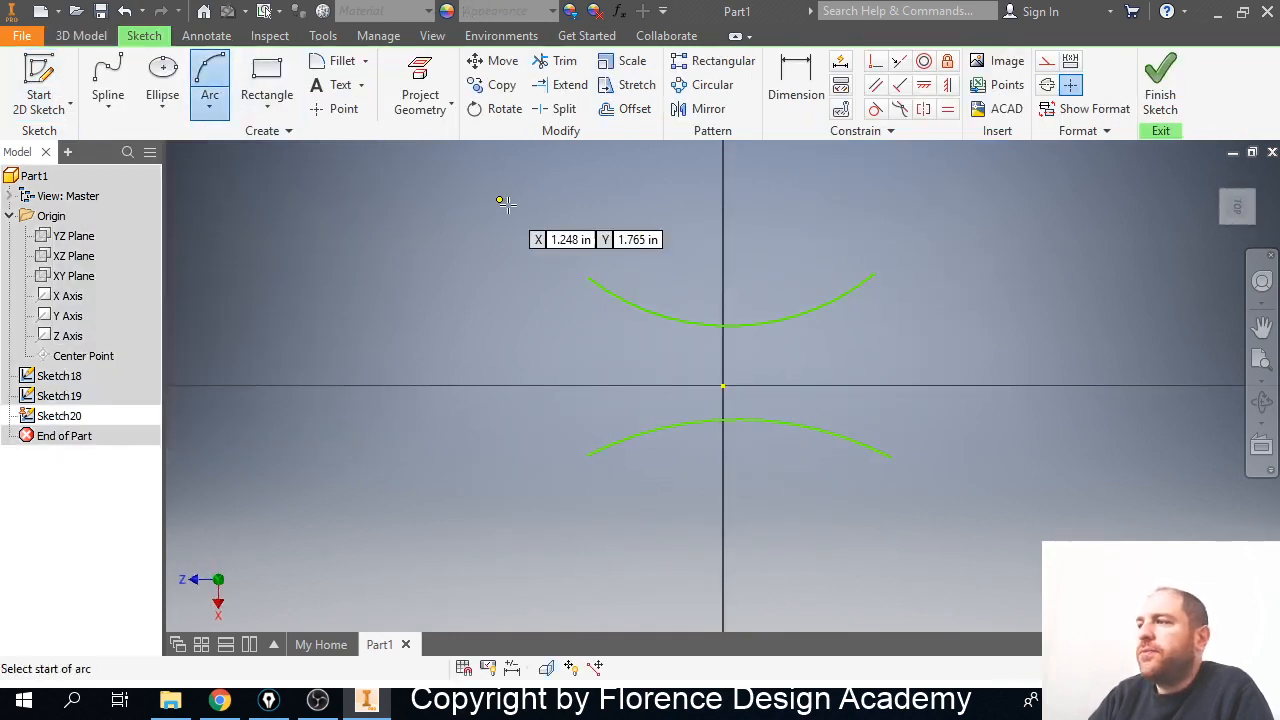
{"action": "left_click", "coordinate": [617, 267]}
{"action": "left_click", "coordinate": [567, 357]}
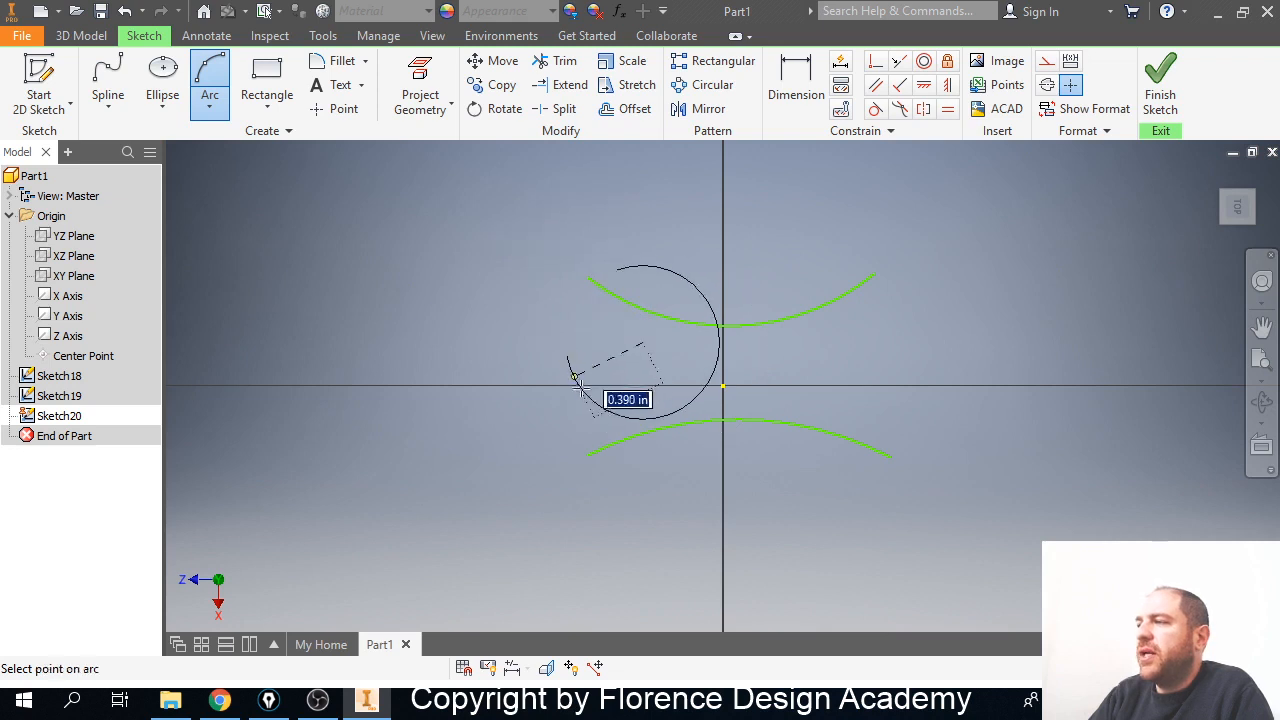
{"action": "key", "text": "Escape"}
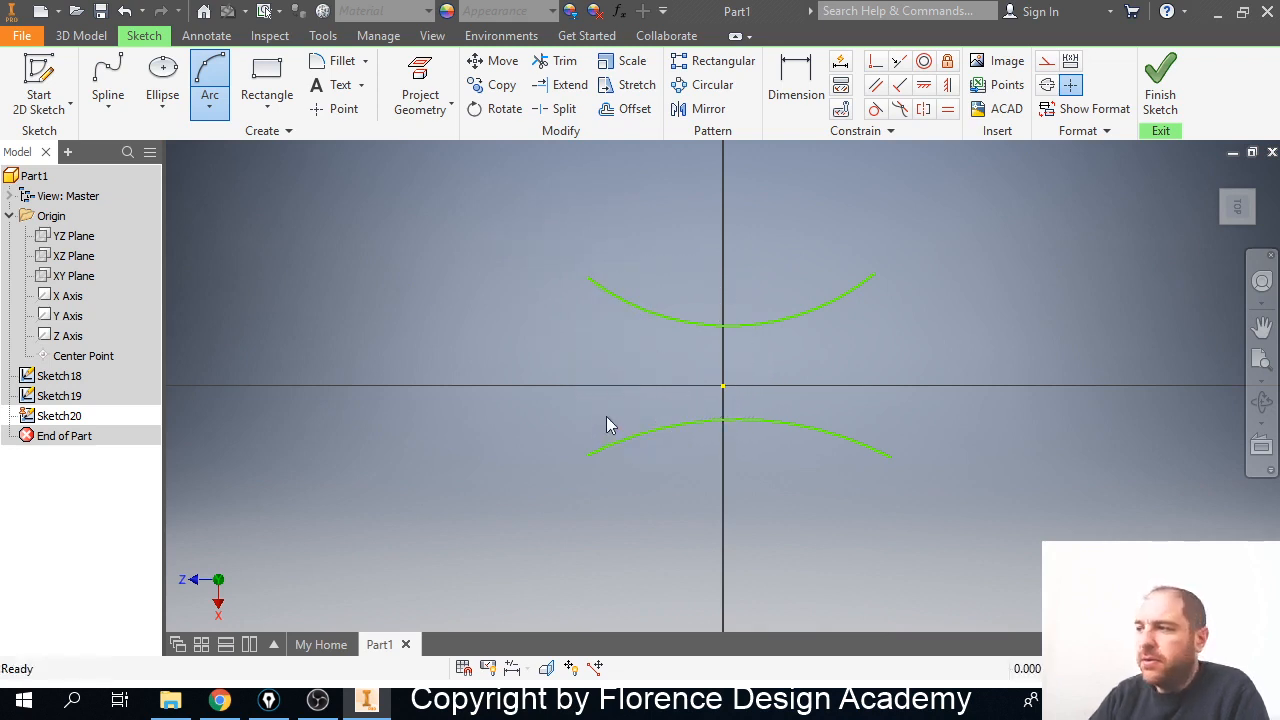
Draw a three-point arc crossing the left ends of both existing arcs, bowing outward to the left, and finish the sketch.
{"action": "left_click", "coordinate": [209, 72]}
{"action": "left_click", "coordinate": [603, 274]}
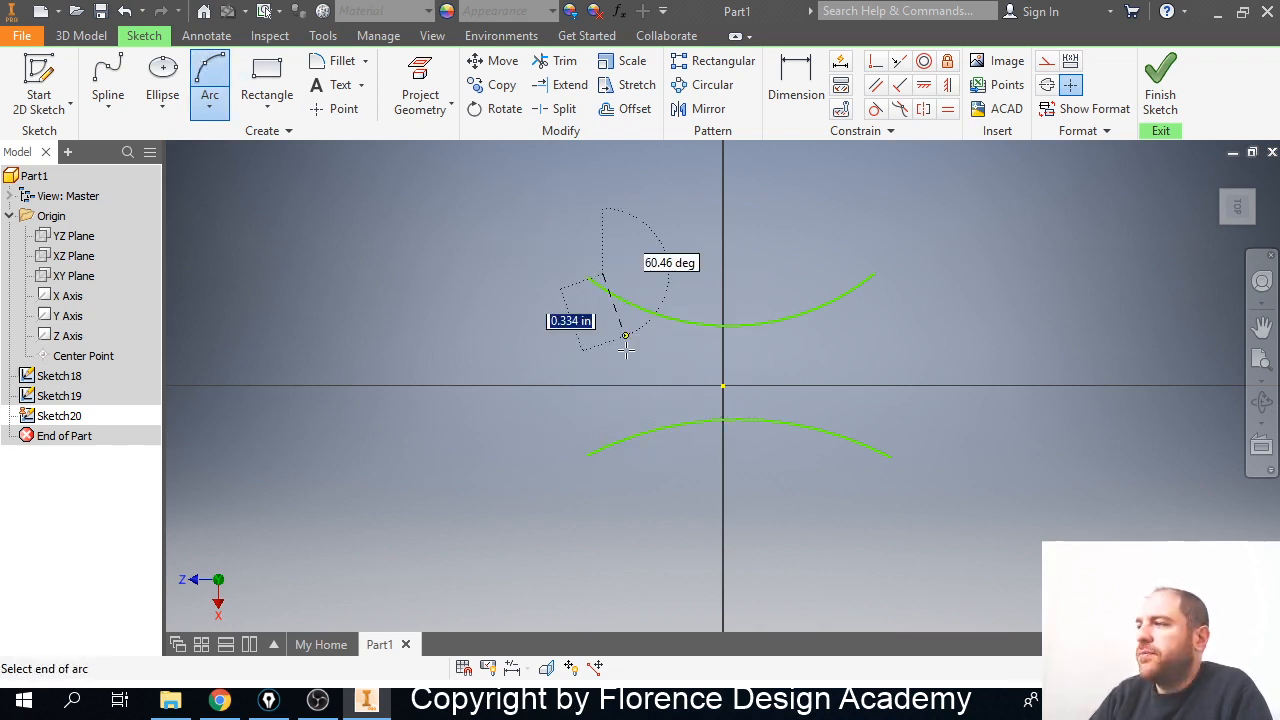
{"action": "left_click", "coordinate": [611, 476]}
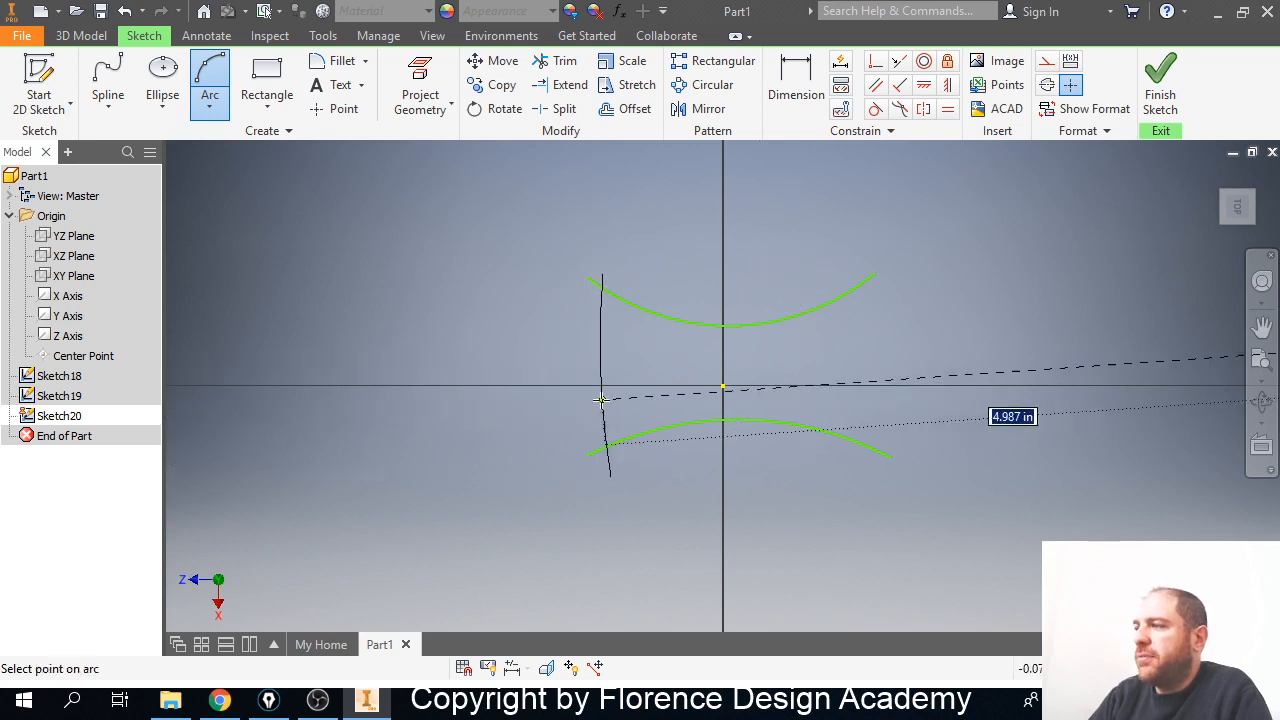
{"action": "left_click", "coordinate": [589, 395]}
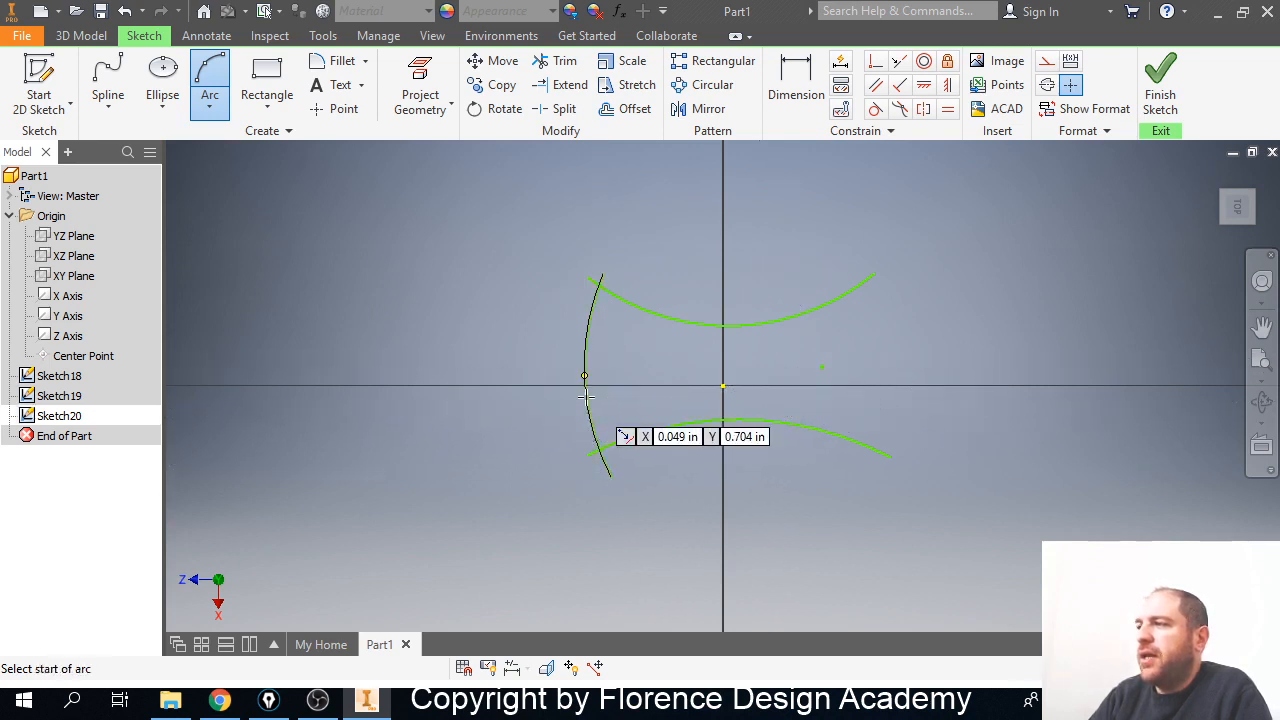
{"action": "left_click", "coordinate": [1160, 80]}
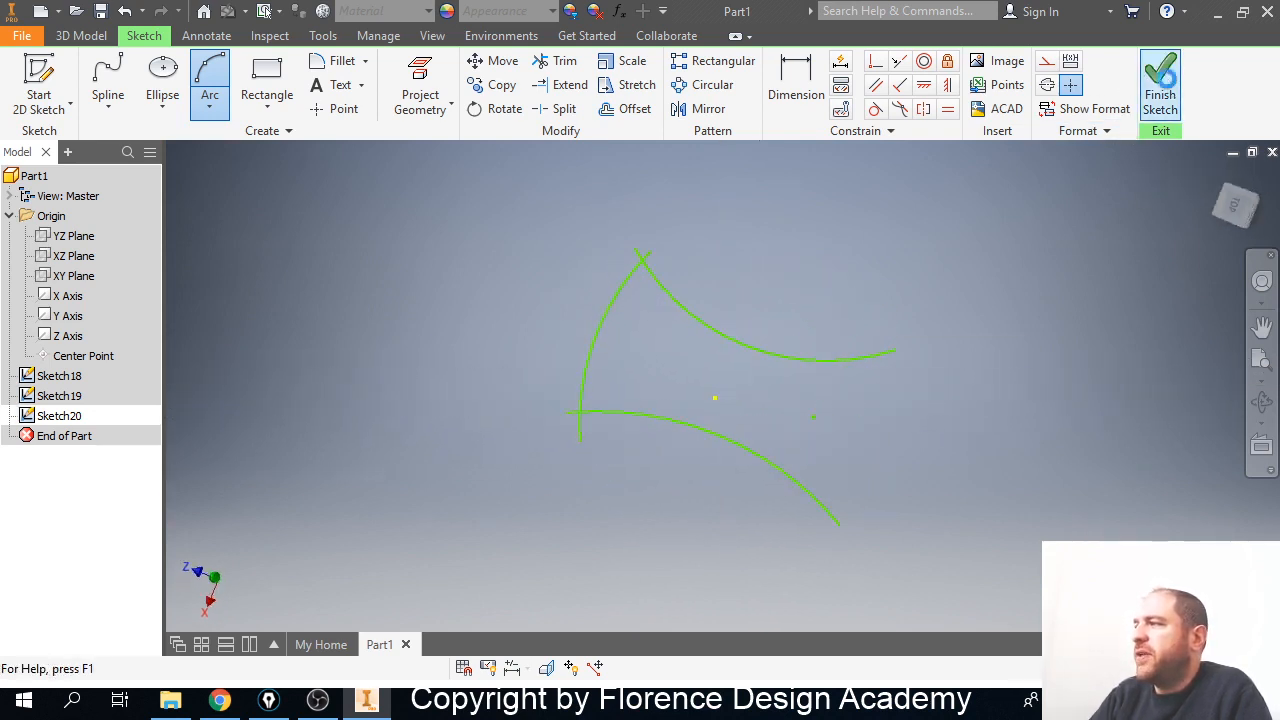
In a fourth XZ-plane sketch, draw an arc of about 1.3 in radius across the two horizontal arcs' right ends, bowing left, and finish it.
{"action": "left_click", "coordinate": [80, 258]}
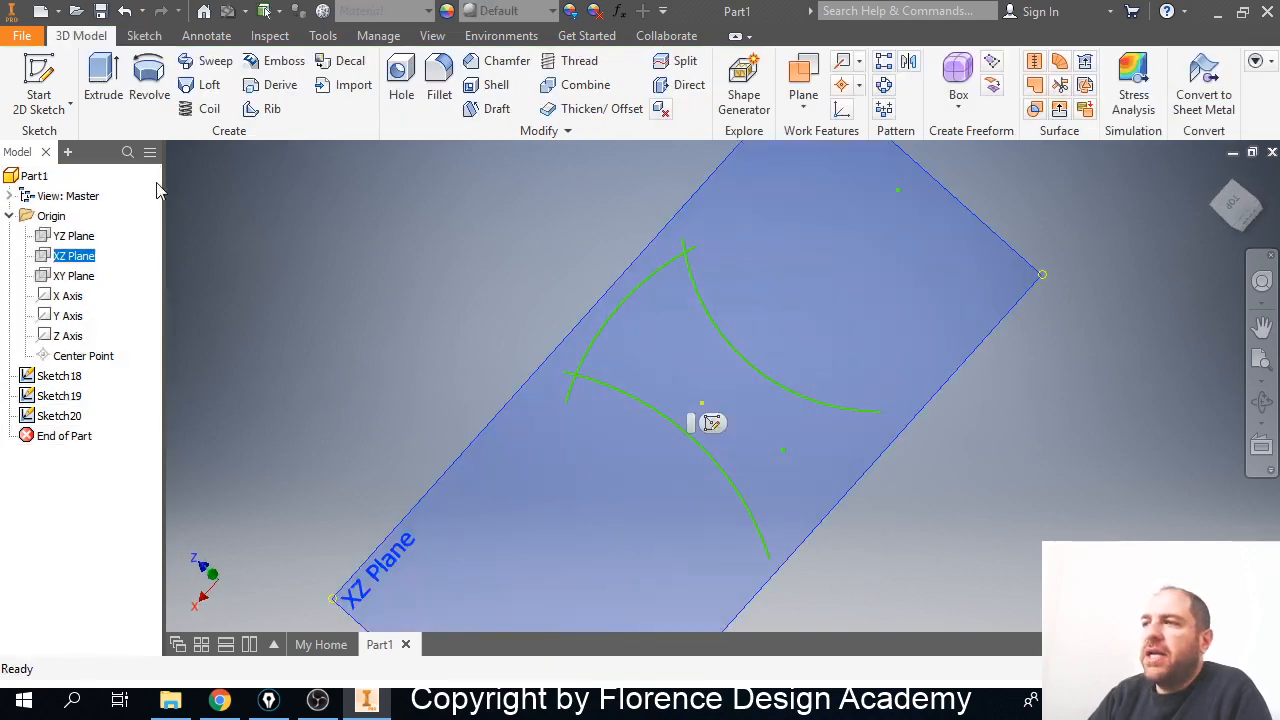
{"action": "left_click", "coordinate": [42, 82]}
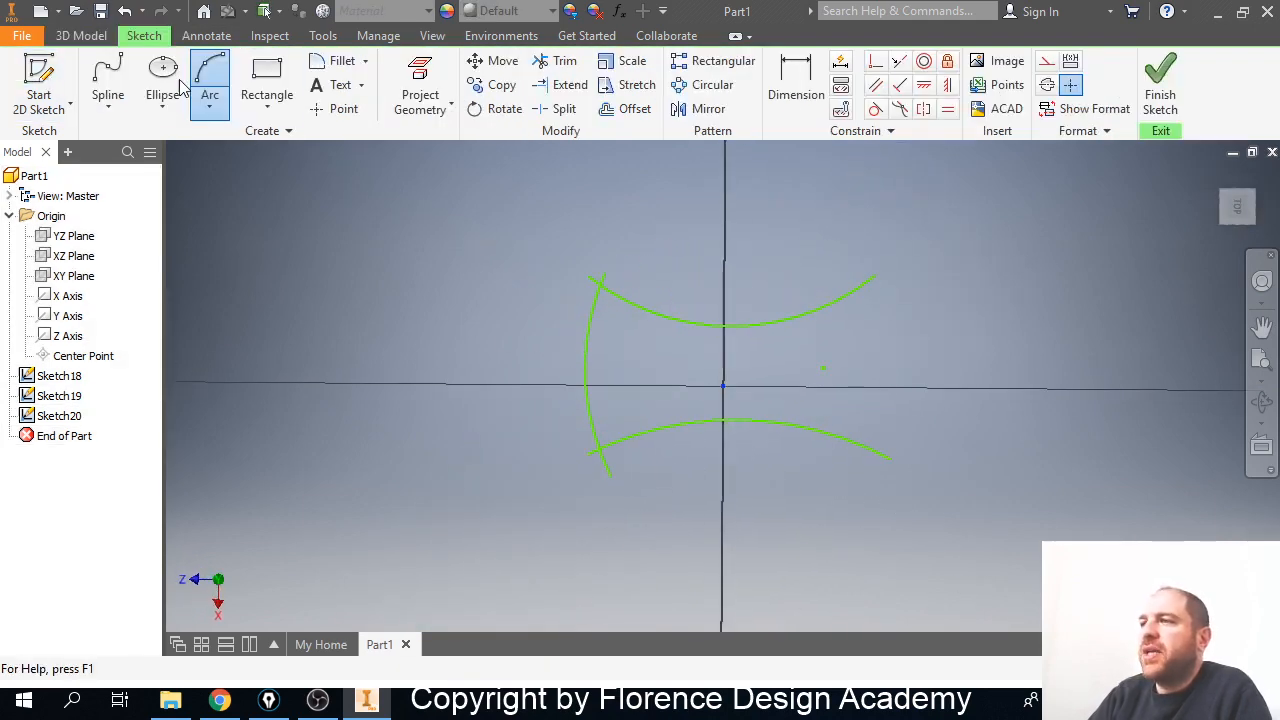
{"action": "left_click", "coordinate": [210, 78]}
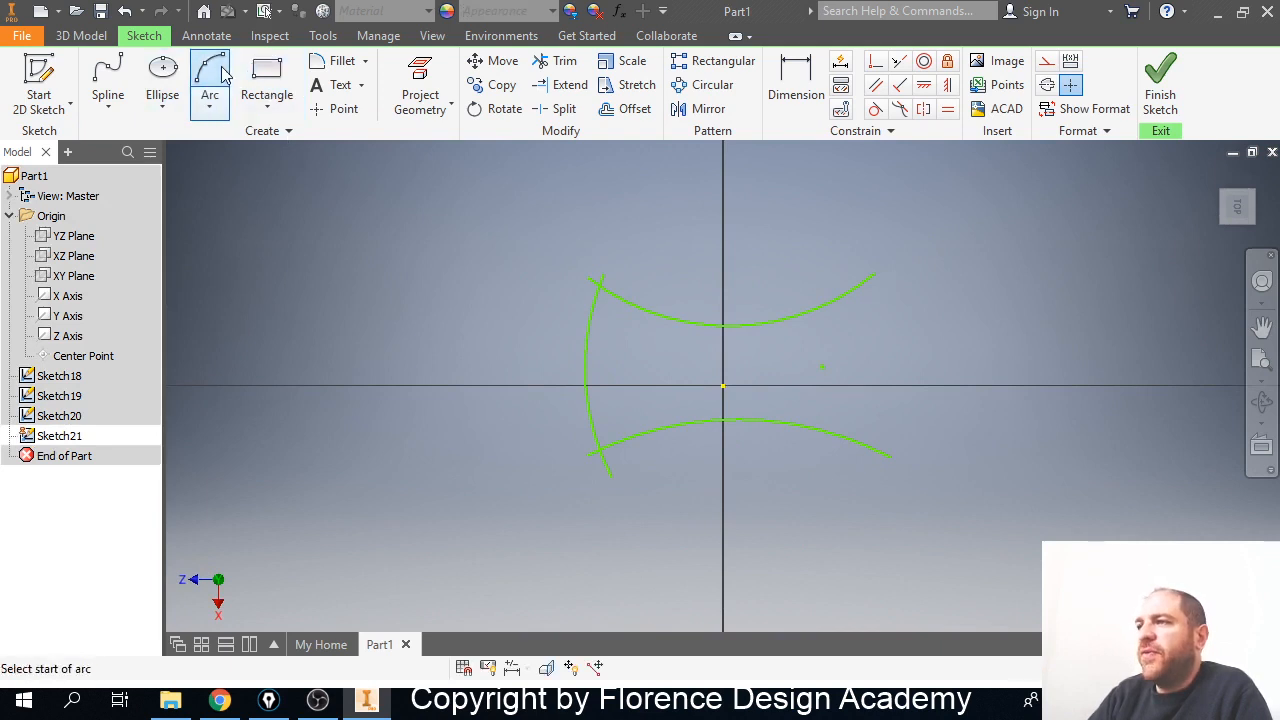
{"action": "left_click", "coordinate": [857, 257]}
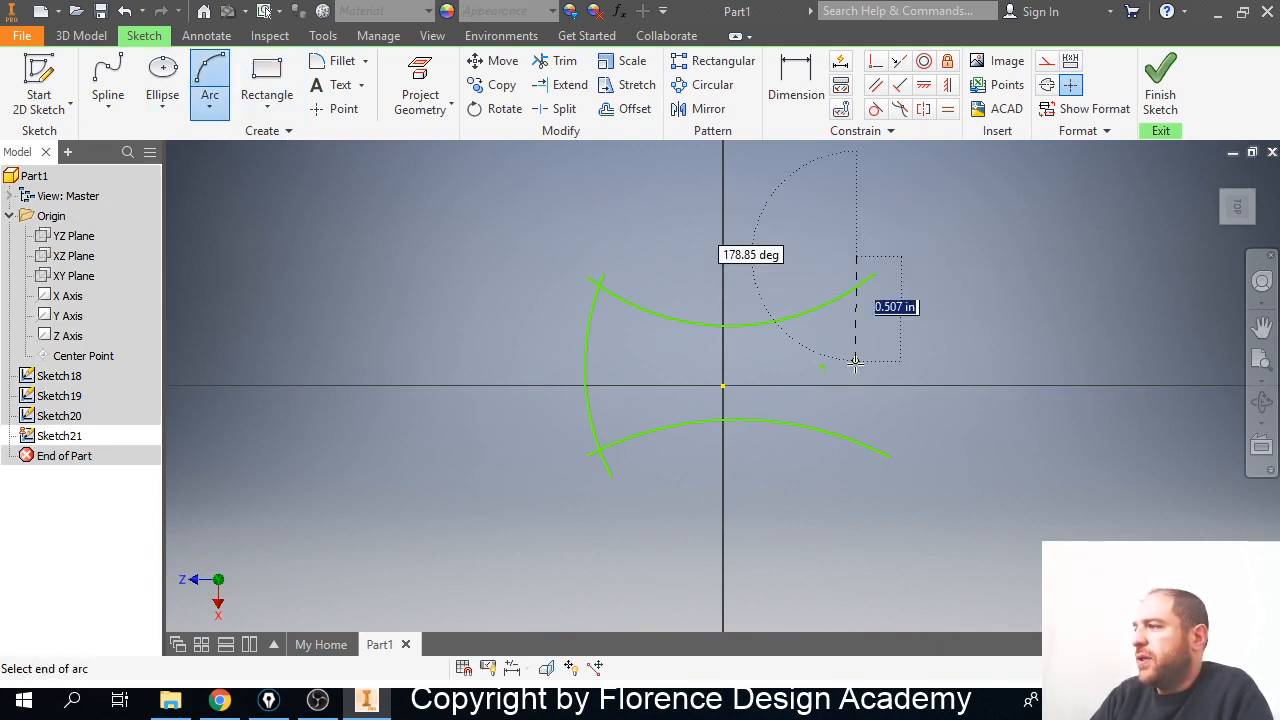
{"action": "left_click", "coordinate": [875, 503]}
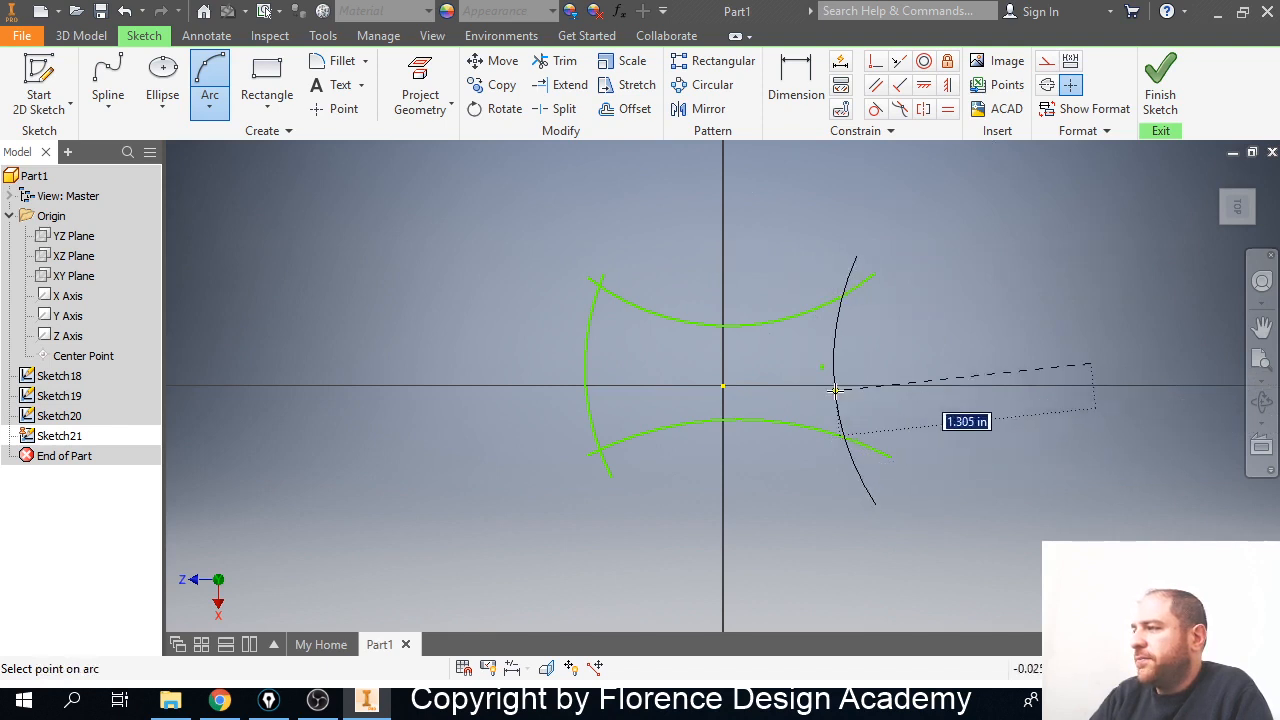
{"action": "left_click", "coordinate": [835, 390]}
{"action": "left_click", "coordinate": [1170, 82]}
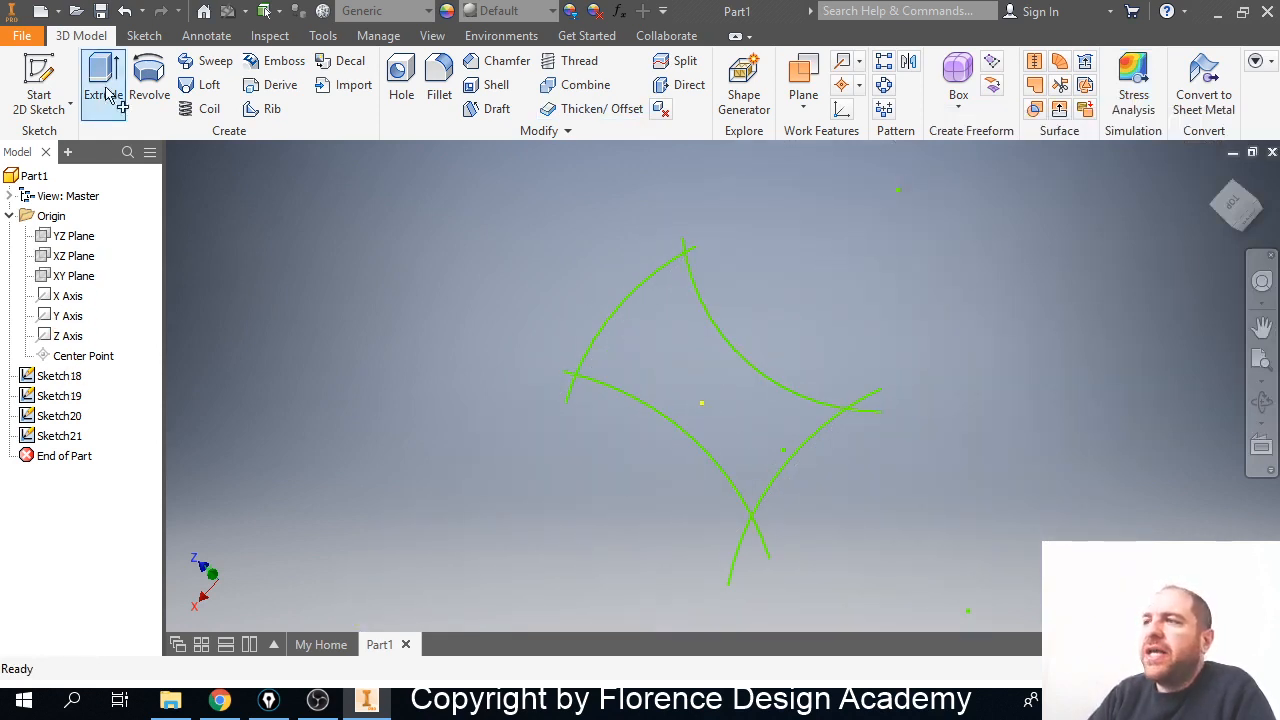
Extrude the first sketched arc as a surface to a distance of 2.0625 in.
{"action": "left_click", "coordinate": [104, 90]}
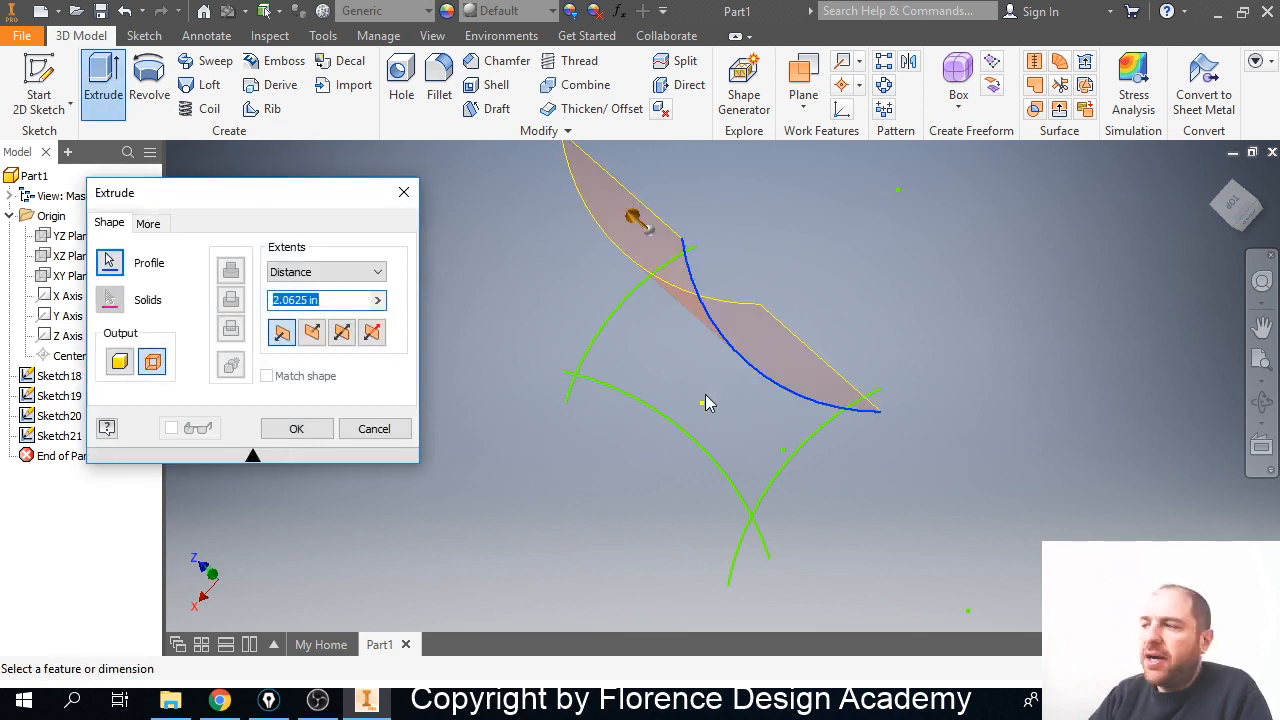
{"action": "middle_click_drag", "start_coordinate": [705, 403], "coordinate": [841, 393], "text": "shift"}
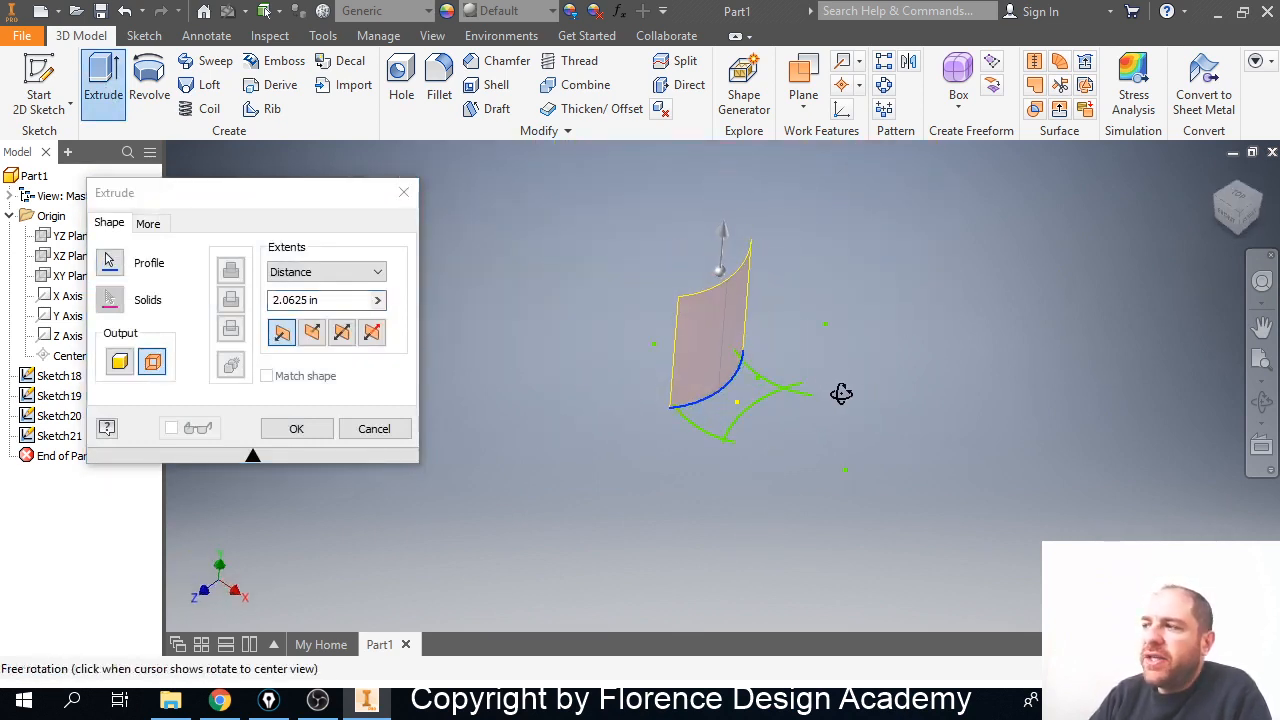
{"action": "scroll", "coordinate": [754, 396], "scroll_direction": "up", "scroll_amount": 2}
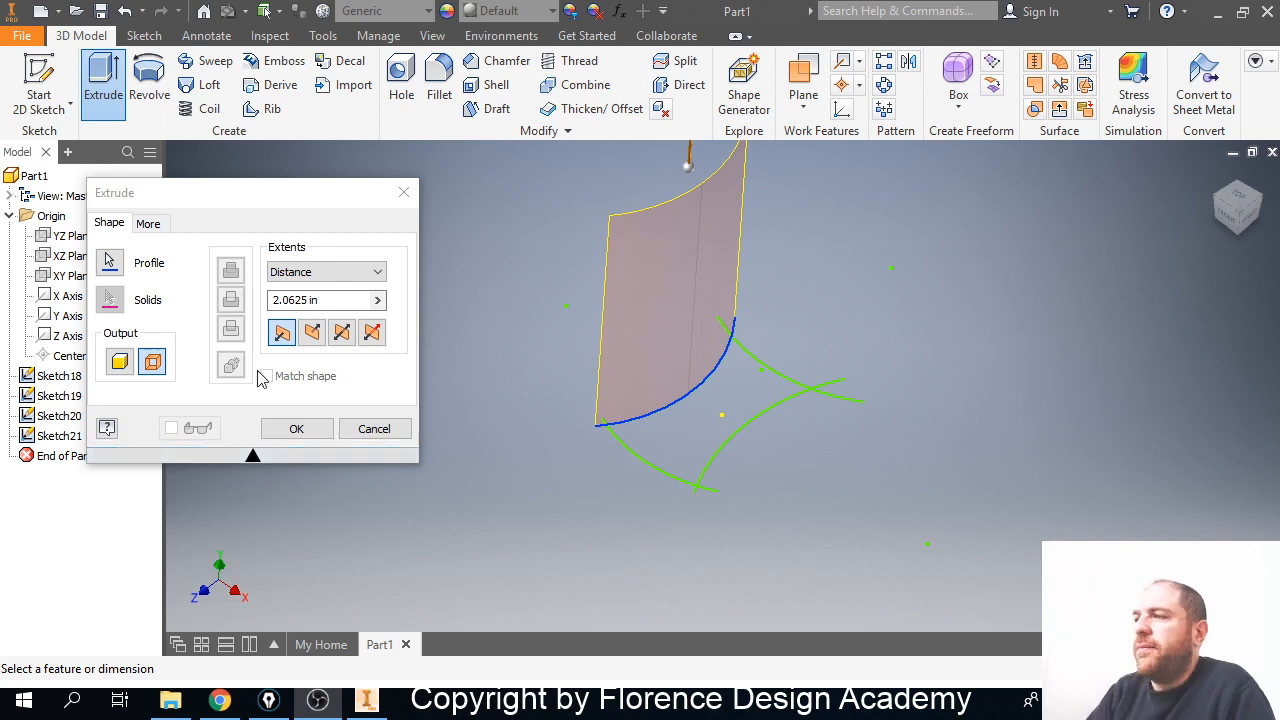
{"action": "left_click", "coordinate": [325, 430]}
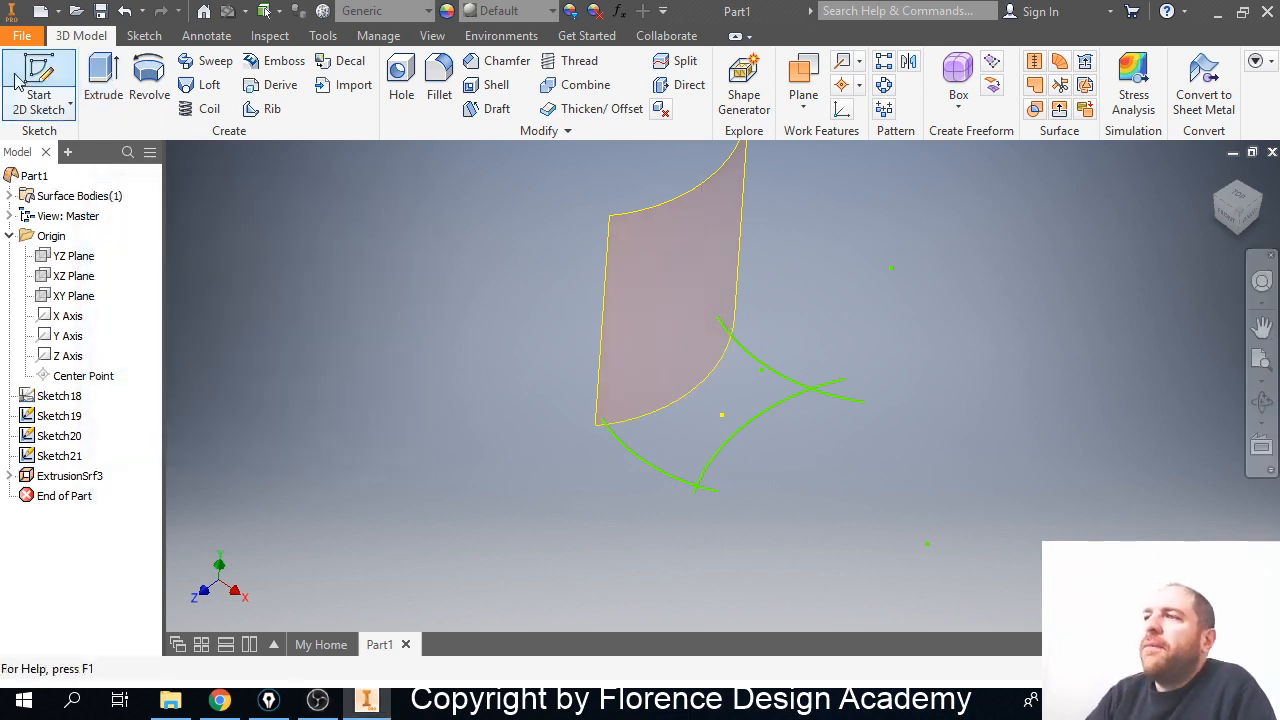
Extrude the remaining three arcs one after another as separate surfaces, each to a distance of 2.0625 in.
{"action": "left_click", "coordinate": [105, 80]}
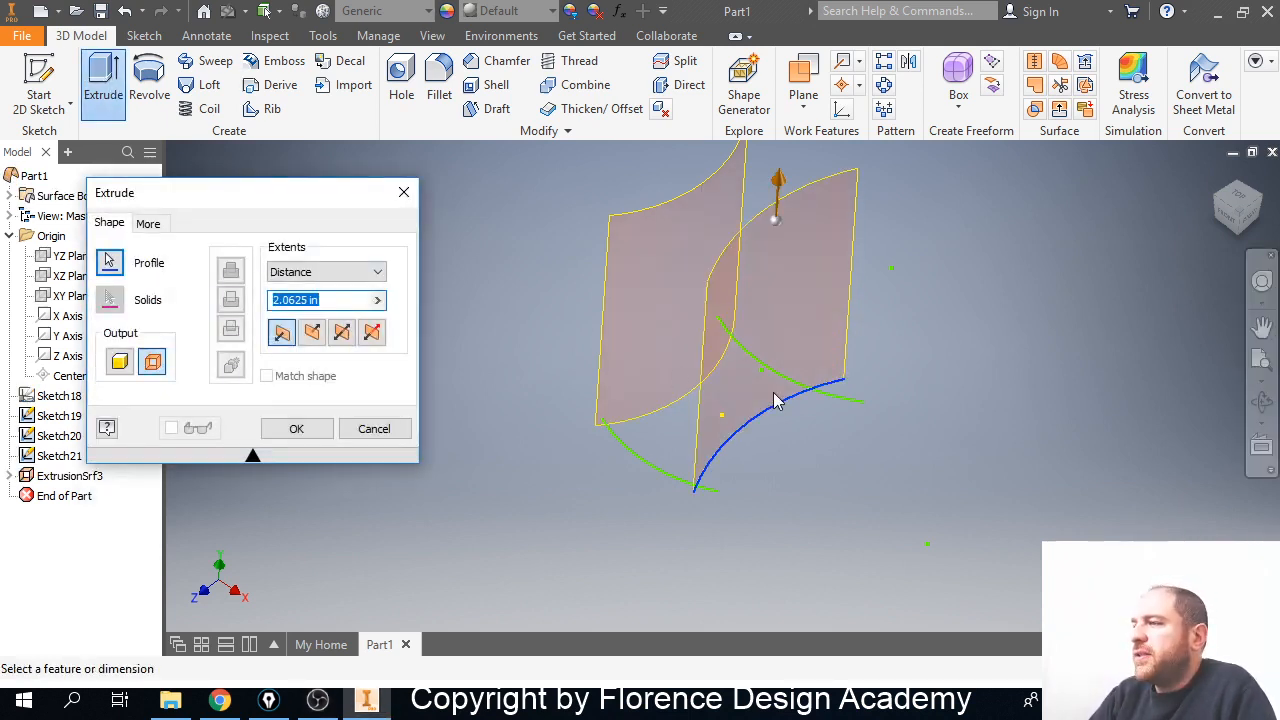
{"action": "left_click", "coordinate": [304, 428]}
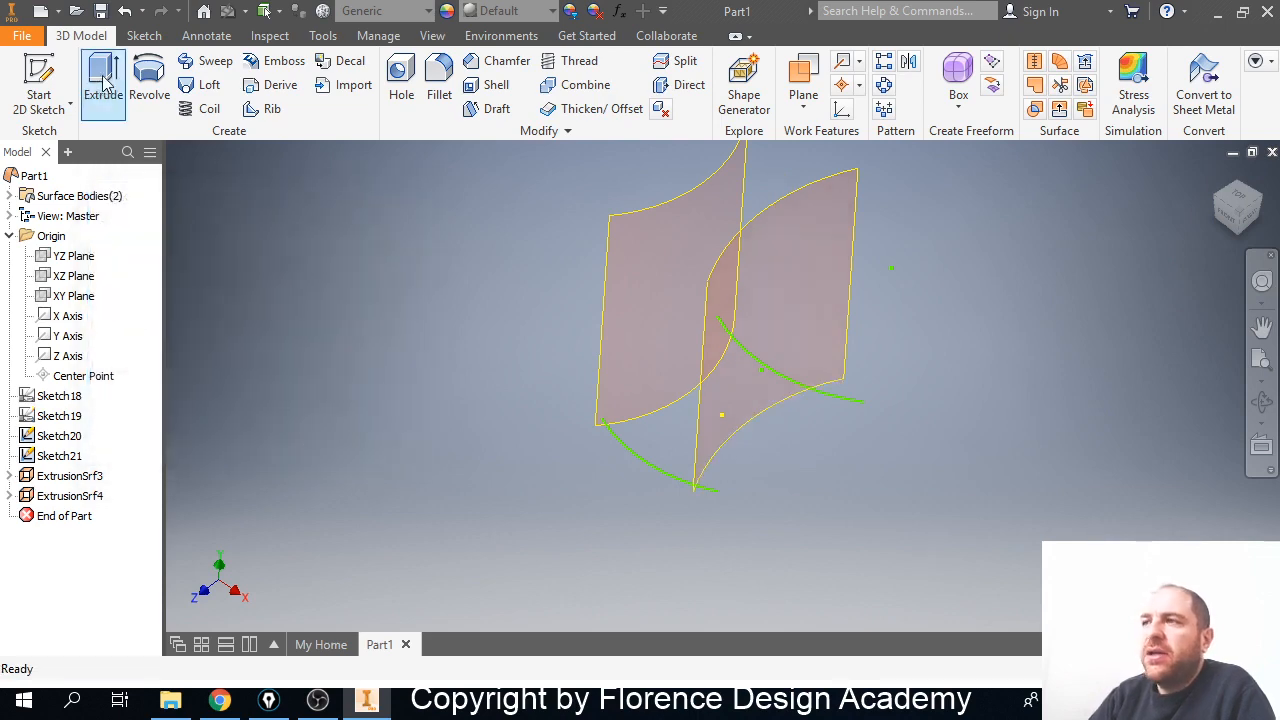
{"action": "left_click", "coordinate": [113, 82]}
{"action": "left_click", "coordinate": [314, 433]}
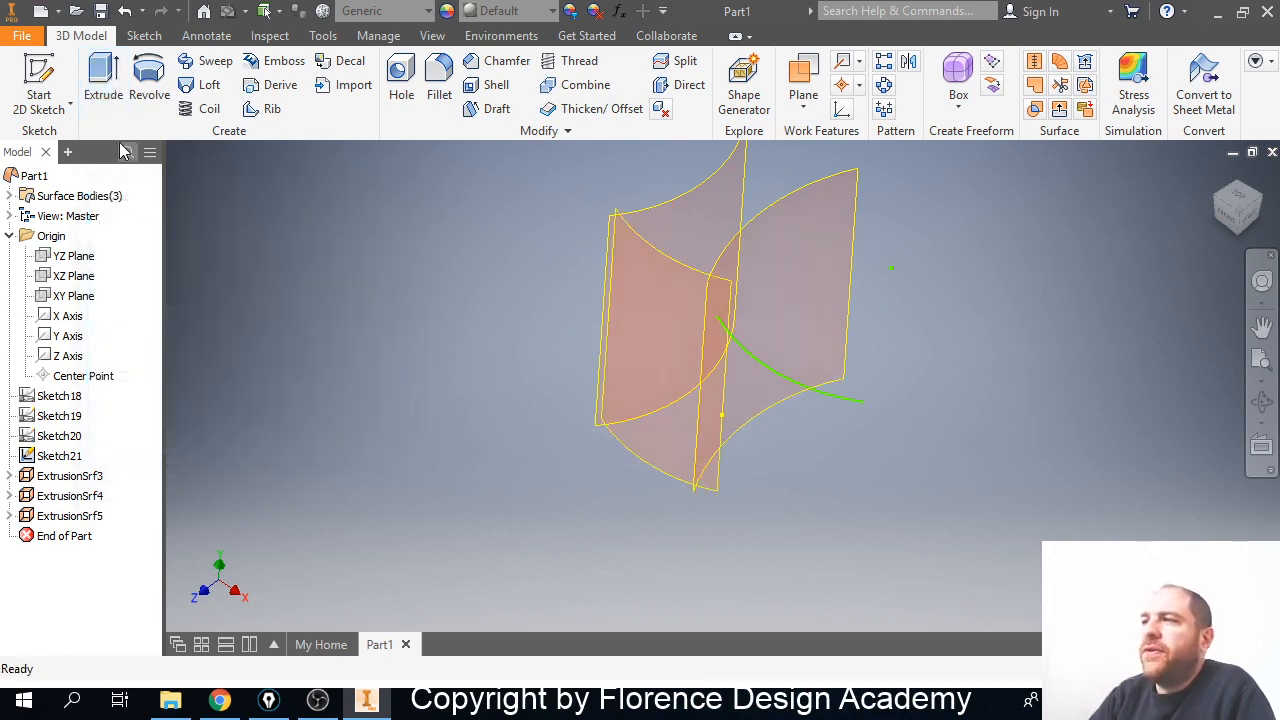
{"action": "left_click", "coordinate": [113, 92]}
{"action": "left_click", "coordinate": [313, 432]}
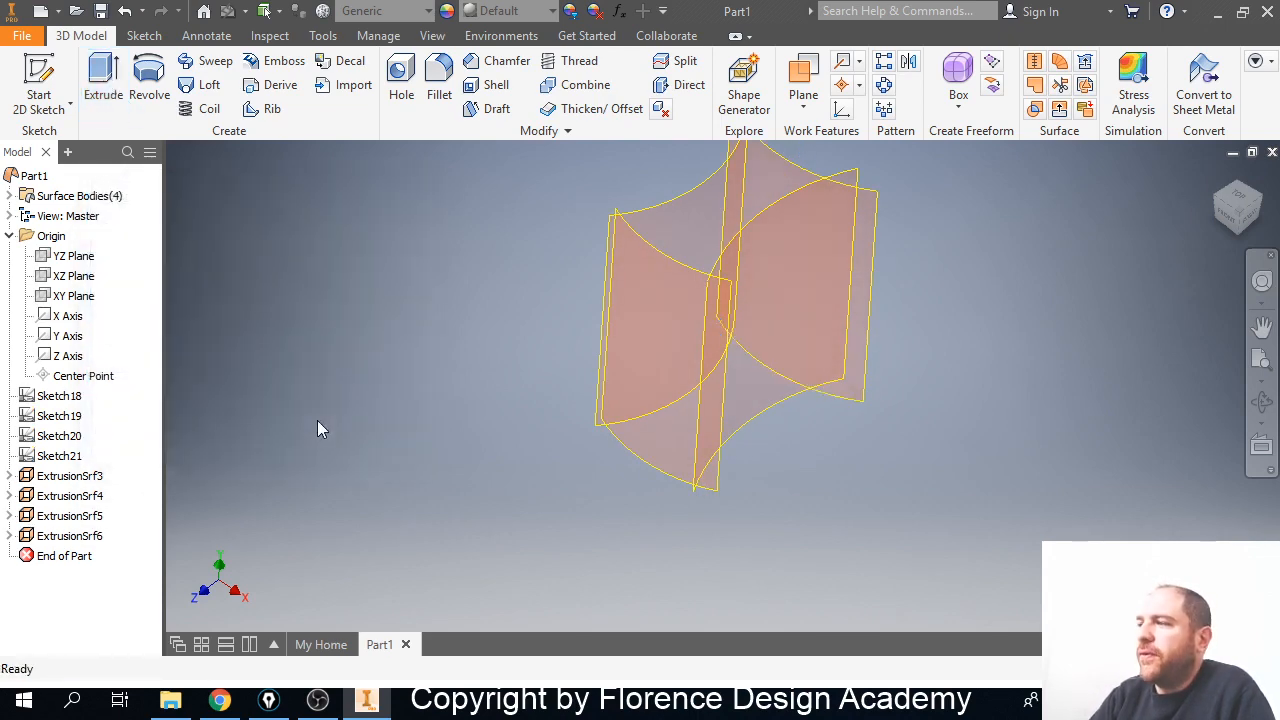
{"action": "middle_click_drag", "start_coordinate": [503, 455], "coordinate": [742, 373], "text": "shift"}
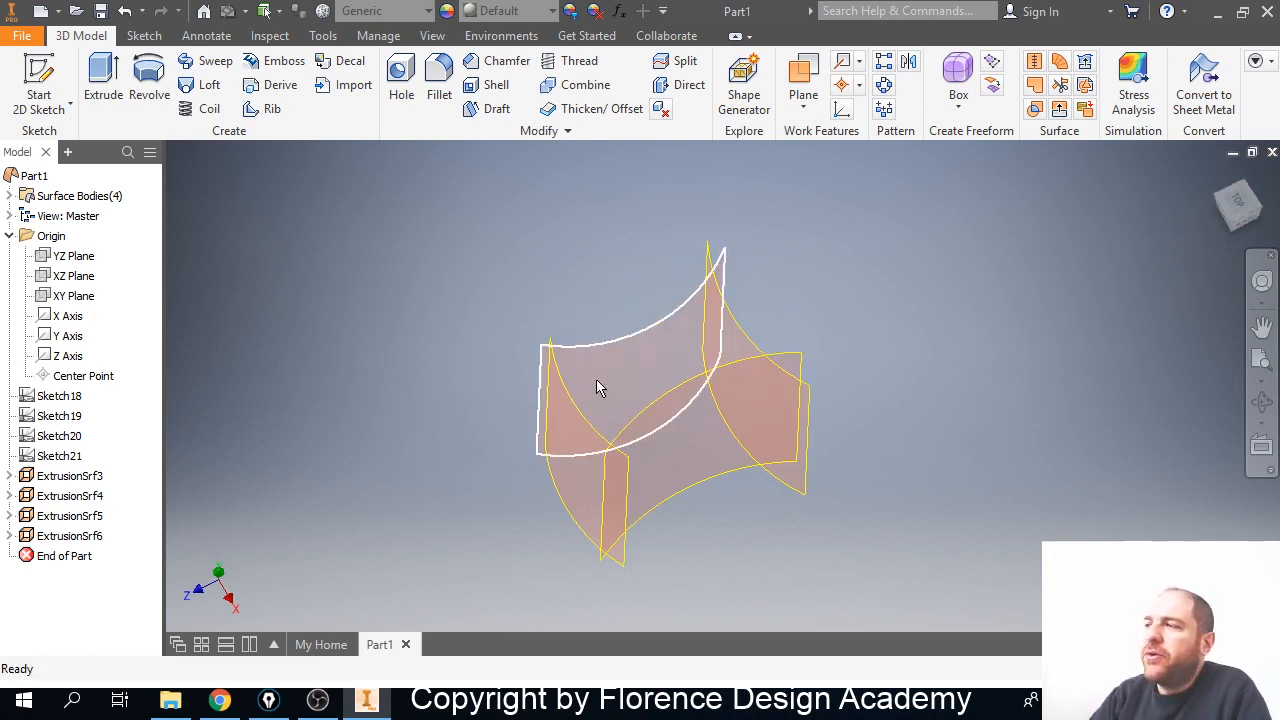
{"action": "middle_click_drag", "start_coordinate": [597, 386], "coordinate": [604, 404], "text": "shift"}
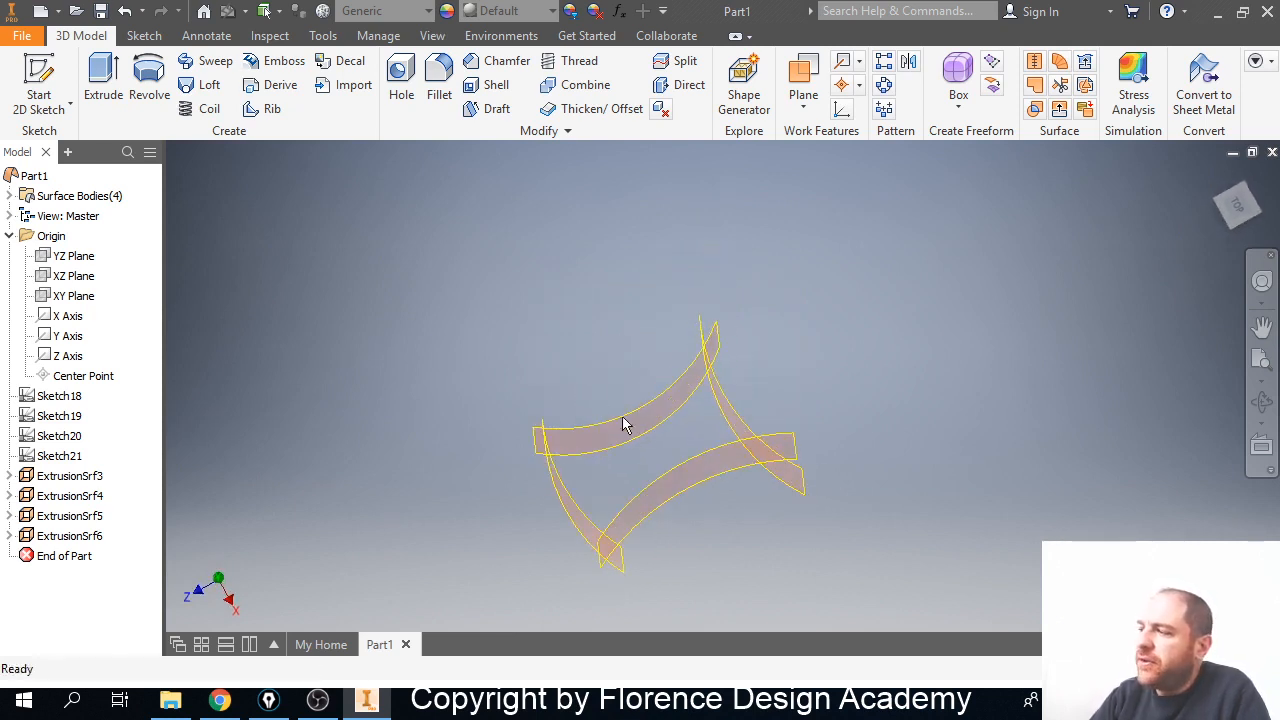
Start a 2D sketch on the YZ plane, looking at the four curved wall surfaces side-on.
{"action": "middle_click_drag", "start_coordinate": [664, 472], "coordinate": [666, 477], "text": "shift"}
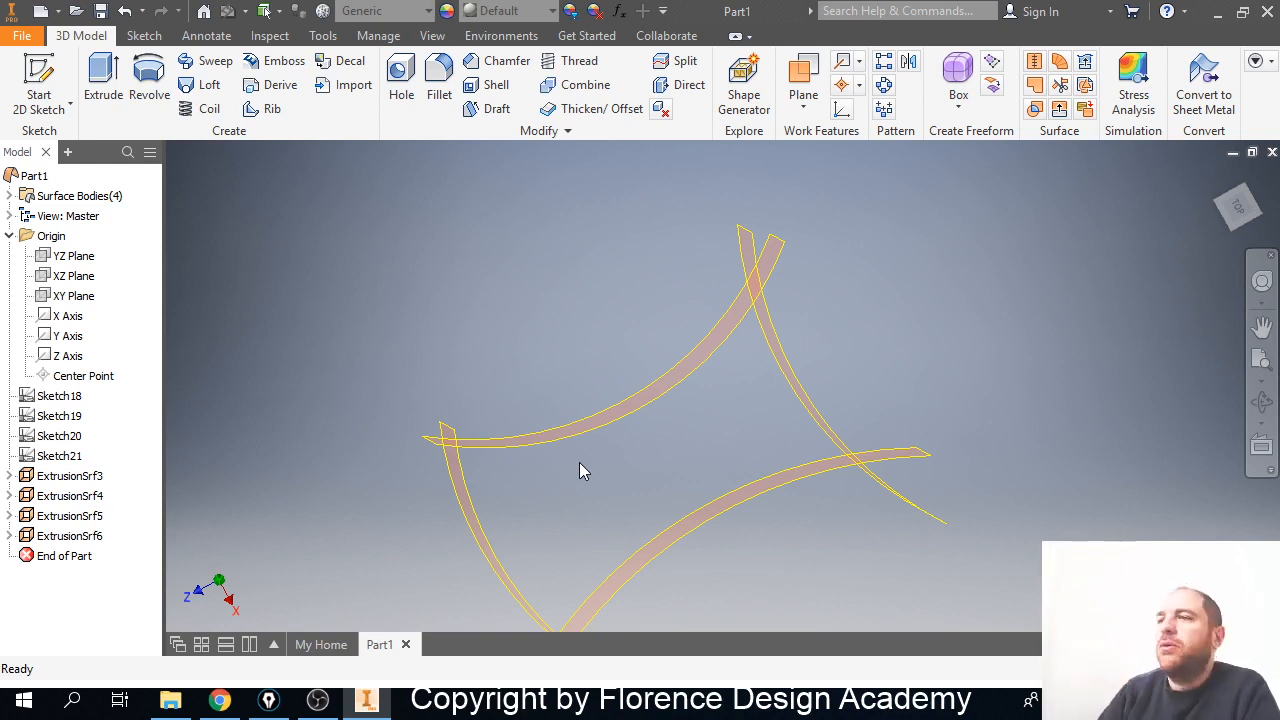
{"action": "left_click", "coordinate": [74, 256]}
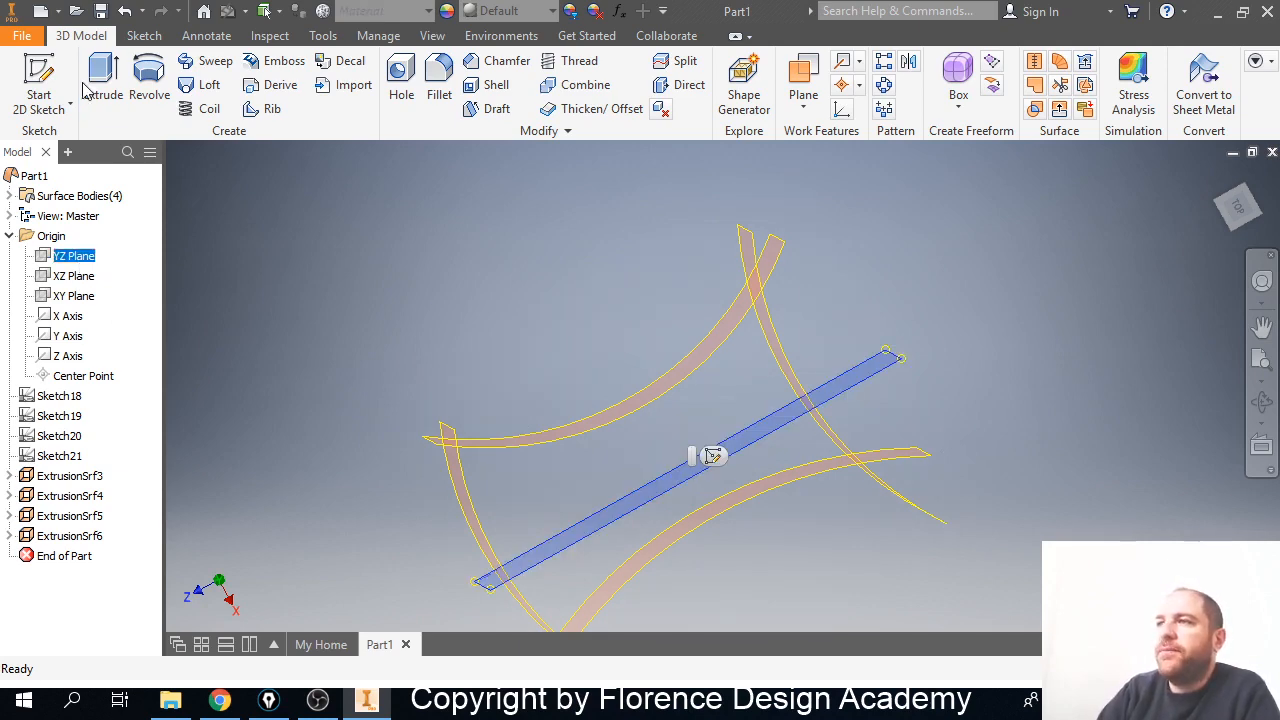
{"action": "left_click", "coordinate": [39, 80]}
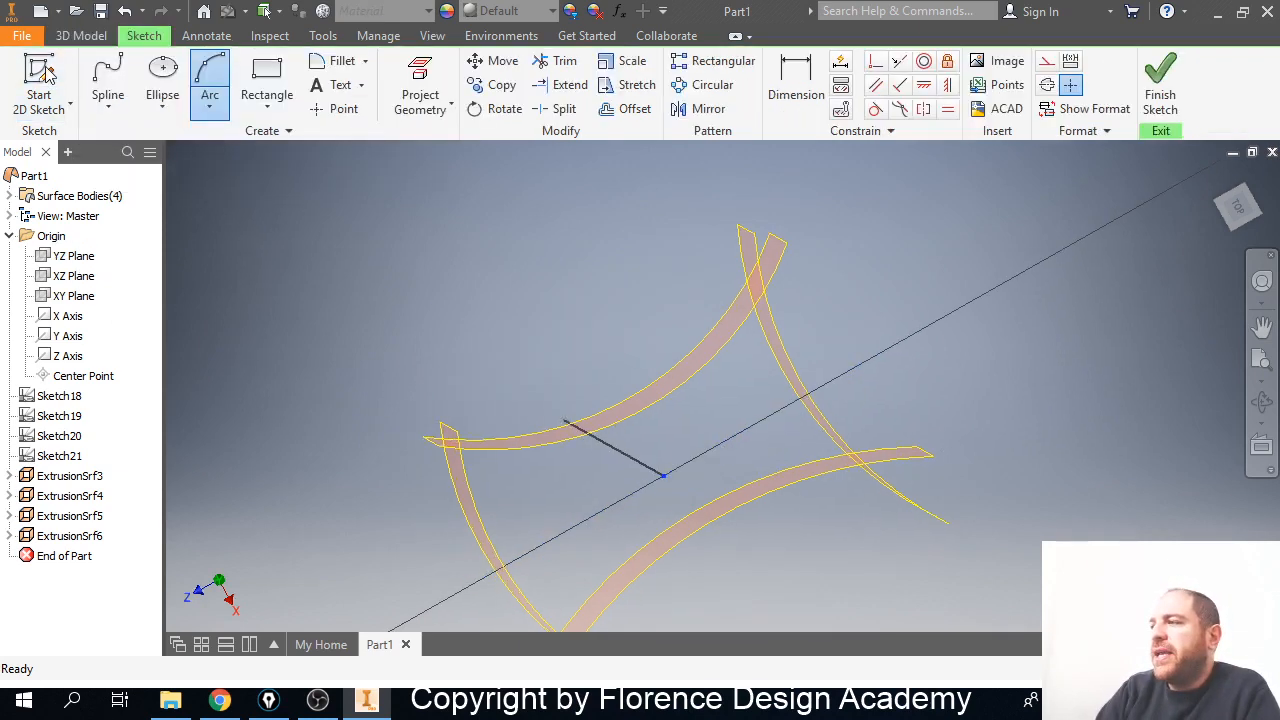
{"action": "middle_click_drag", "start_coordinate": [482, 326], "coordinate": [363, 356]}
{"action": "scroll", "coordinate": [363, 356], "scroll_direction": "down", "scroll_amount": 3}
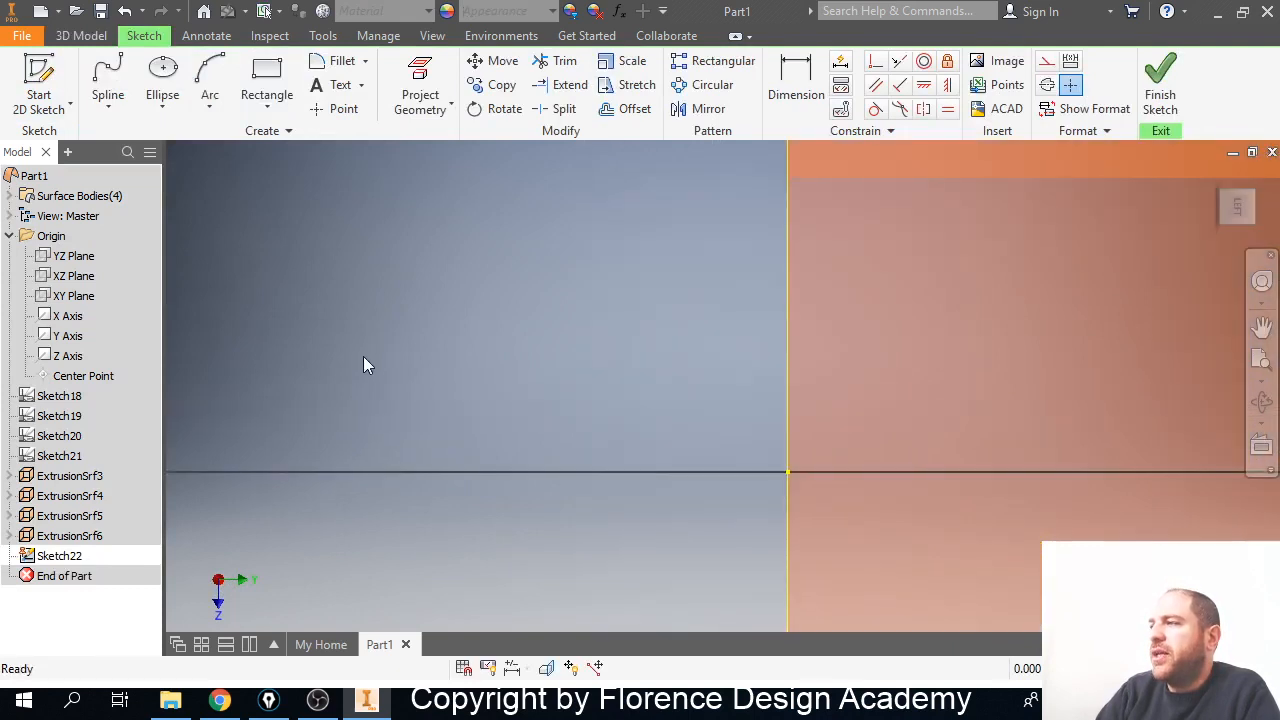
{"action": "scroll", "coordinate": [360, 358], "scroll_direction": "up", "scroll_amount": 6}
Sketch a four-point S-shaped spline near the base of the walls, extending past both sides of them, and finish the sketch.
{"action": "left_click", "coordinate": [210, 82]}
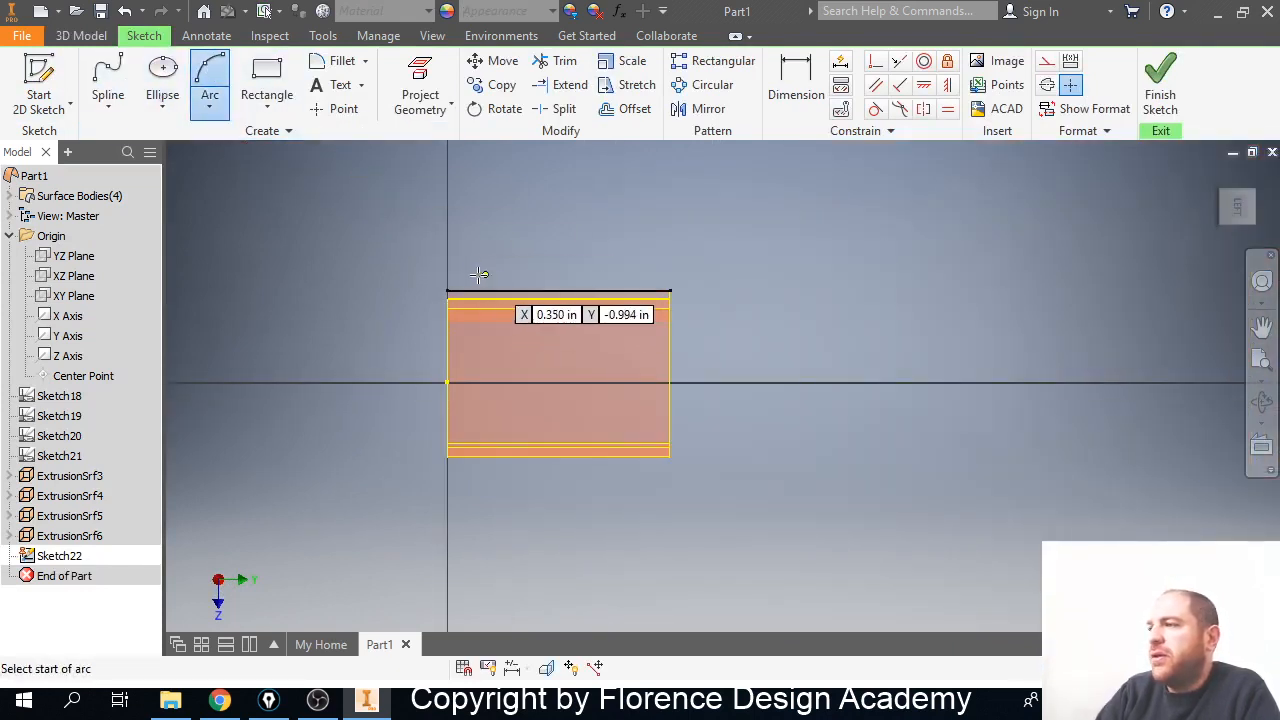
{"action": "left_click", "coordinate": [108, 80]}
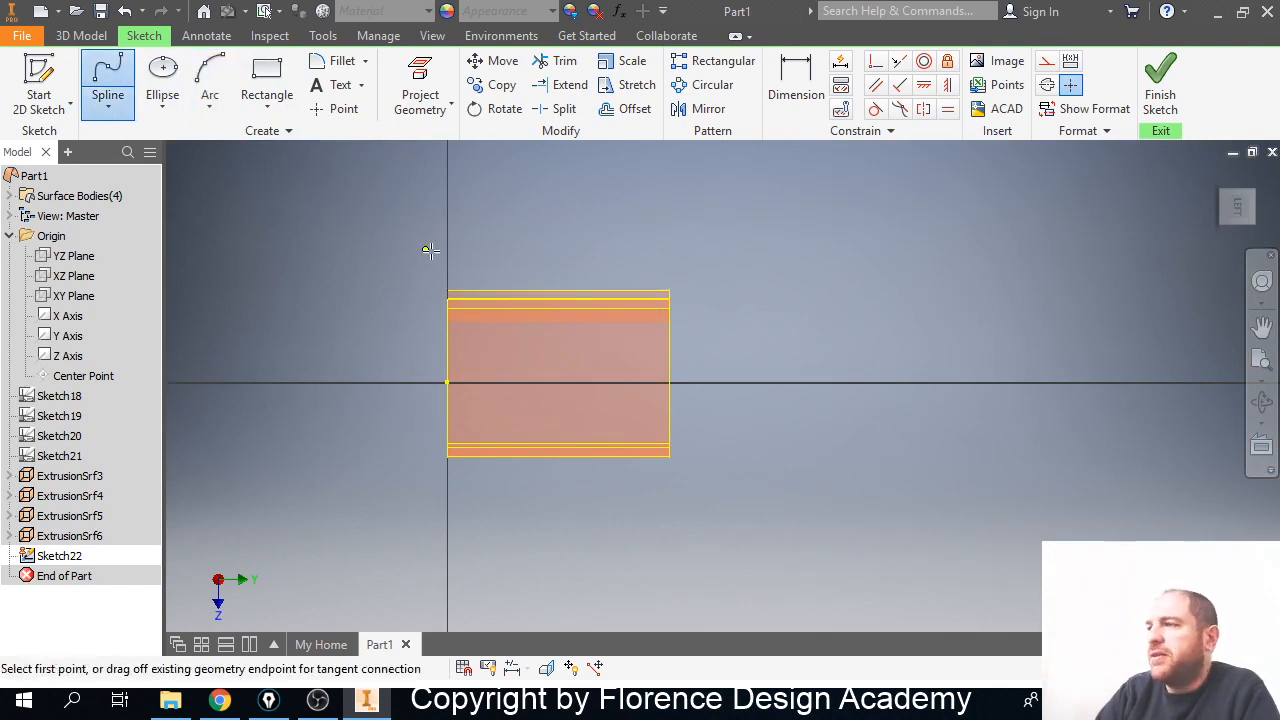
{"action": "left_click", "coordinate": [491, 275]}
{"action": "left_click", "coordinate": [456, 360]}
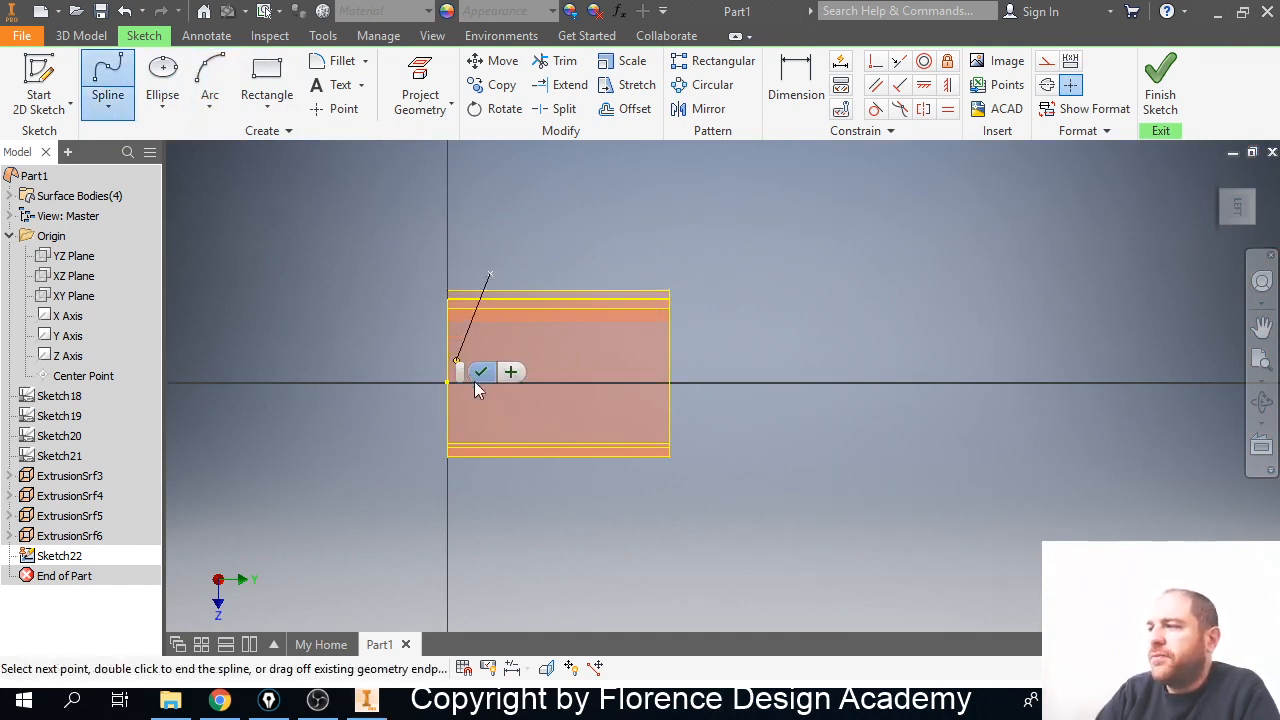
{"action": "left_click", "coordinate": [498, 408]}
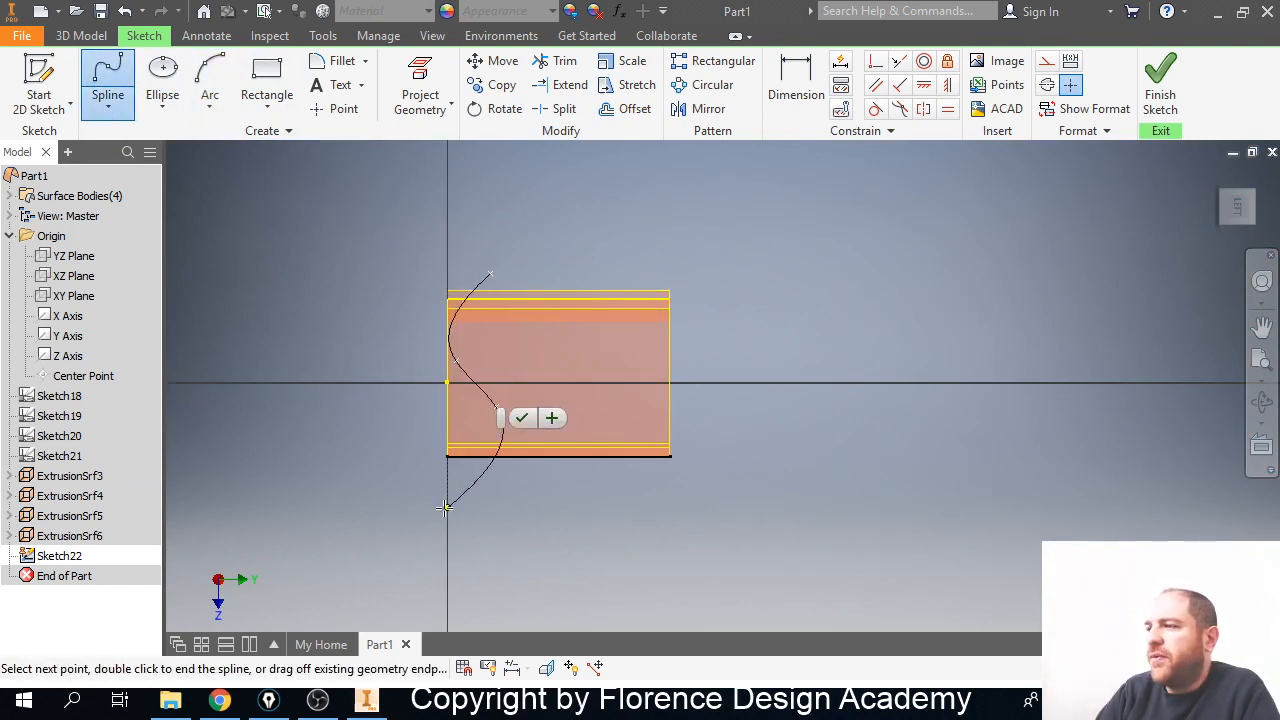
{"action": "left_click", "coordinate": [509, 505]}
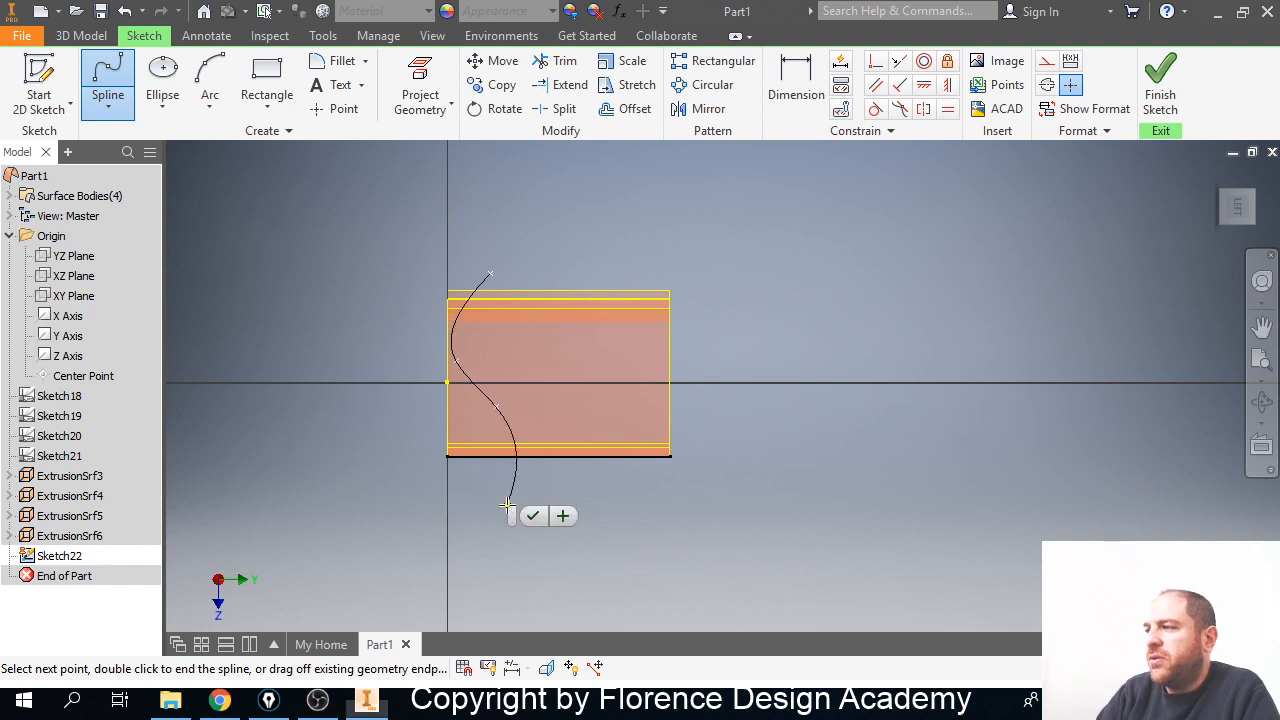
{"action": "left_click", "coordinate": [533, 516]}
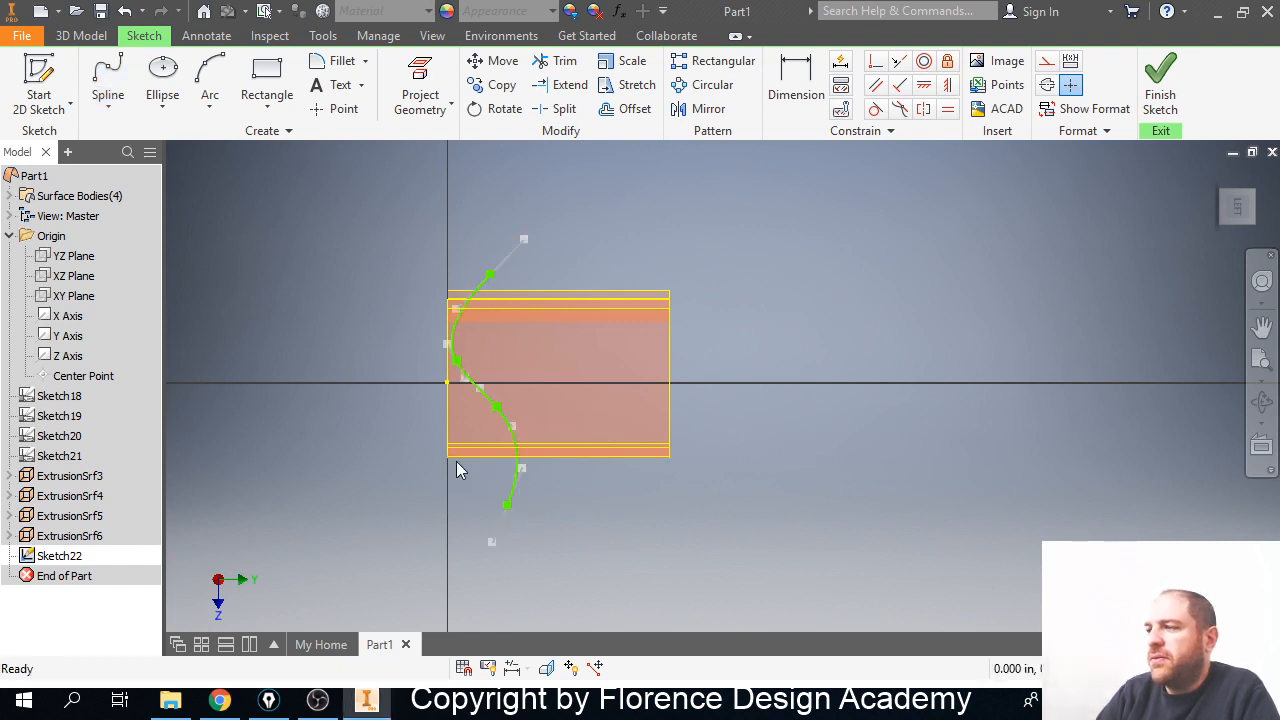
{"action": "mouse_move", "coordinate": [549, 420]}
{"action": "middle_mouse_down", "text": "shift"}
{"action": "mouse_move", "coordinate": [451, 374]}
{"action": "mouse_move", "coordinate": [428, 377]}
{"action": "mouse_move", "coordinate": [474, 391]}
{"action": "mouse_move", "coordinate": [438, 382]}
{"action": "middle_mouse_up", "text": "shift"}
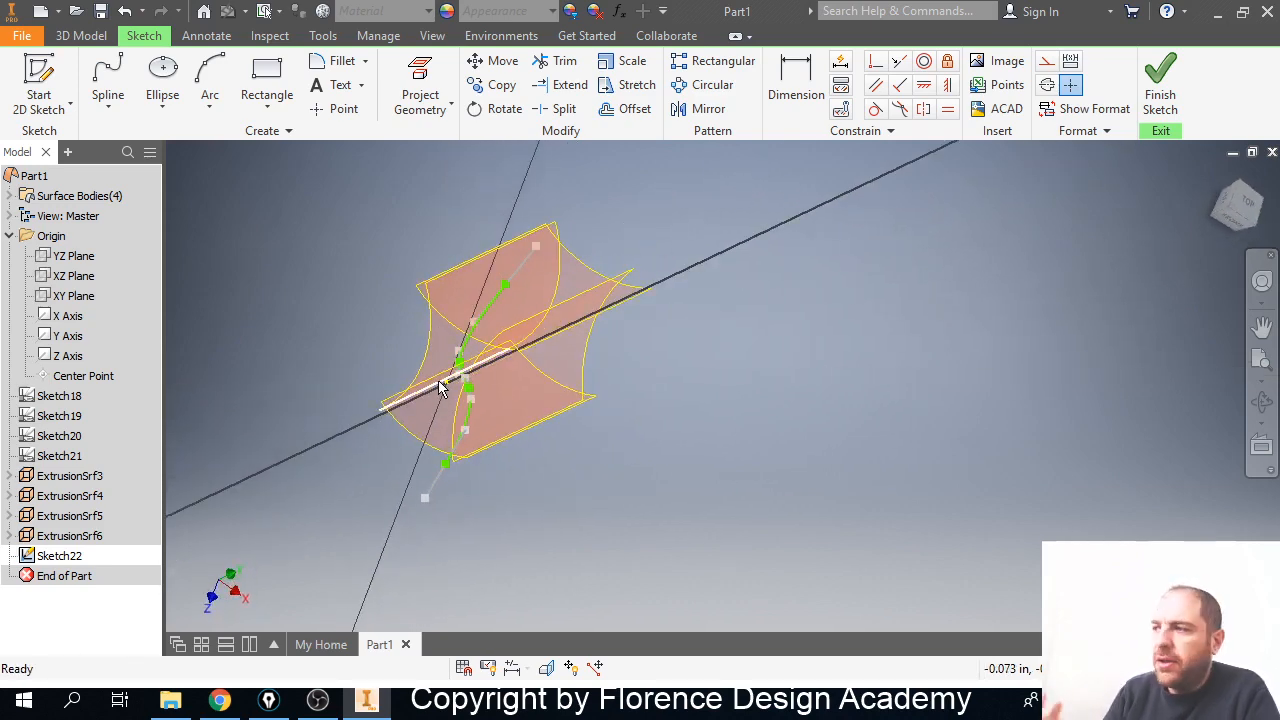
{"action": "left_click", "coordinate": [1156, 90]}
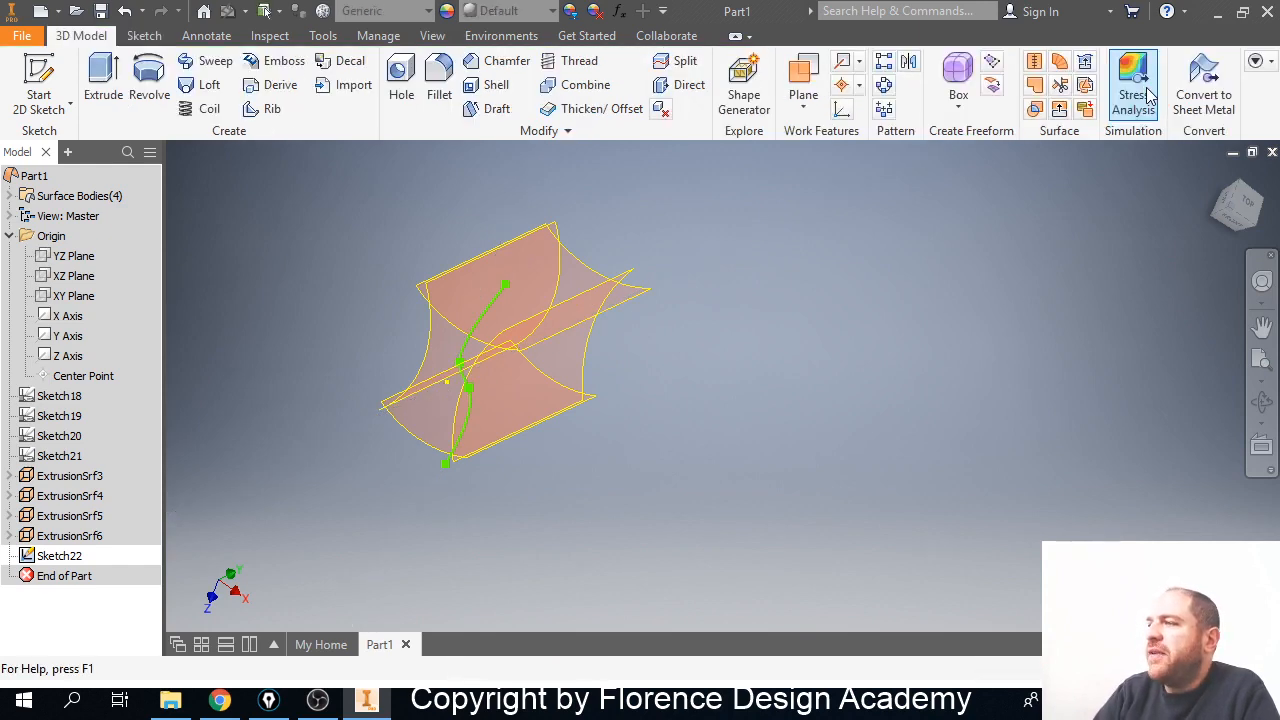
Extrude the S-shaped spline as a surface, 2.0625 in symmetrically about its sketch plane, so it crosses all four walls.
{"action": "left_click", "coordinate": [103, 80]}
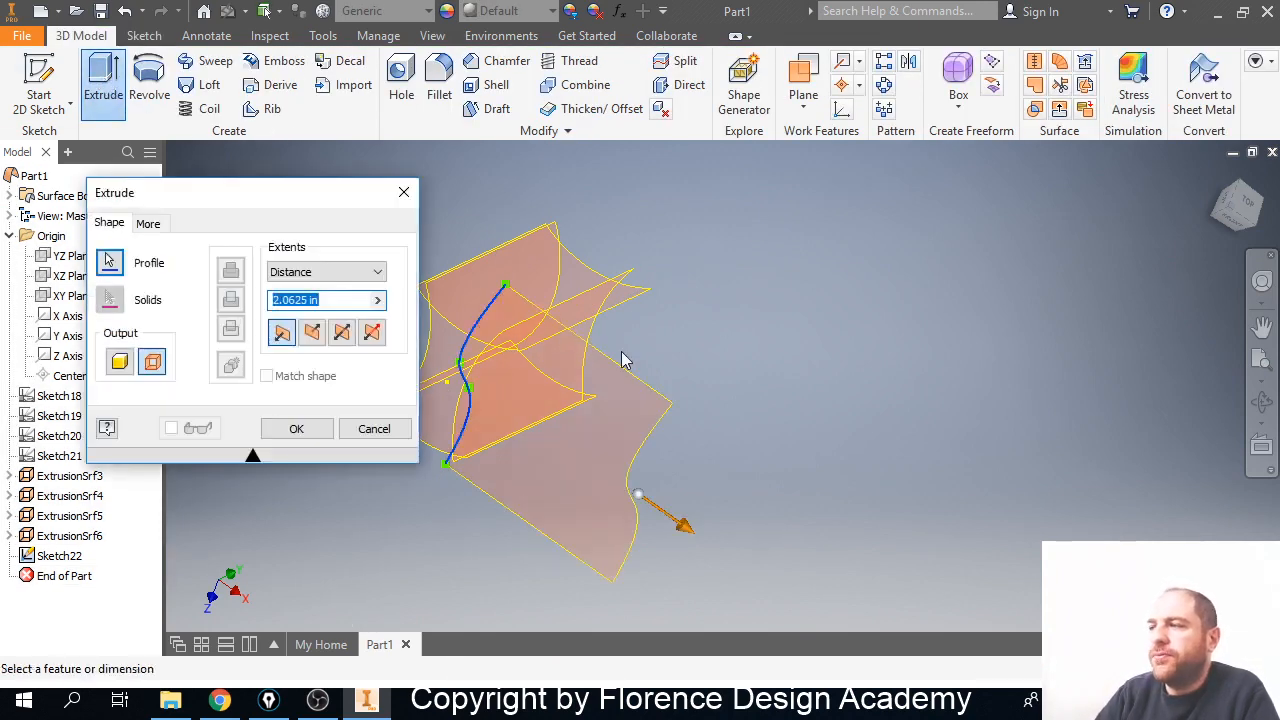
{"action": "middle_click_drag", "start_coordinate": [700, 405], "coordinate": [720, 452]}
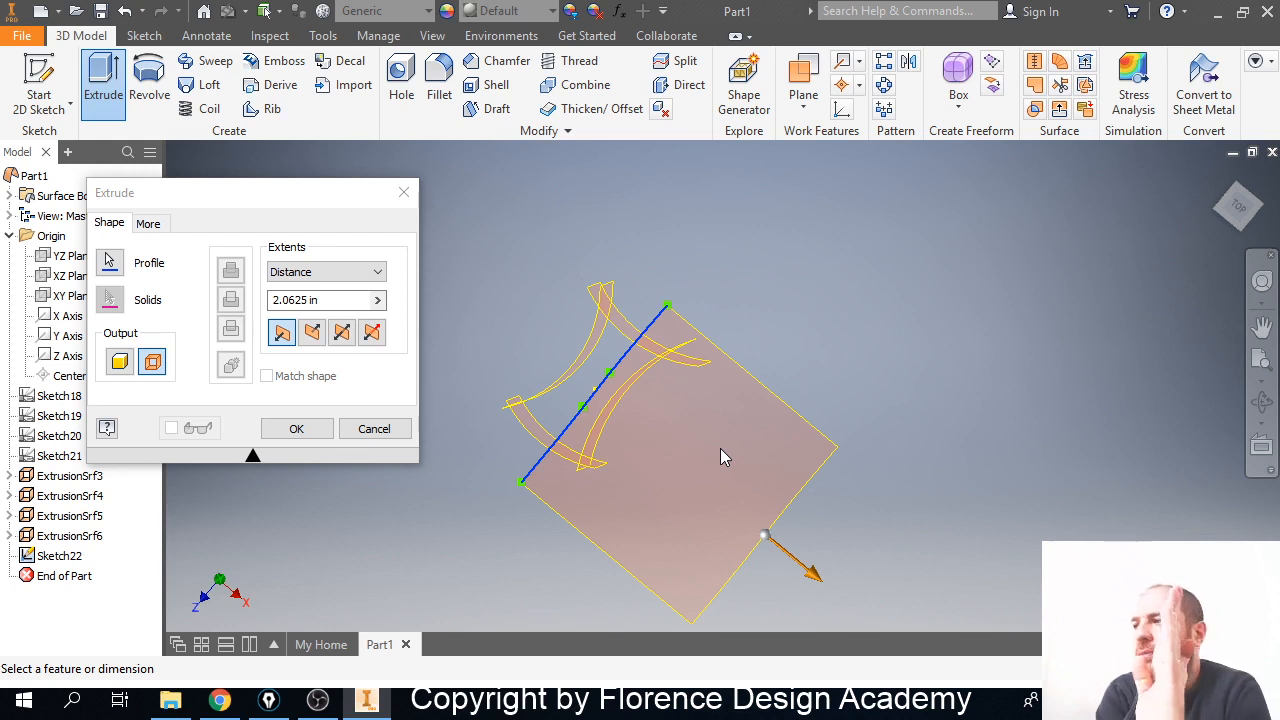
{"action": "scroll", "coordinate": [720, 448], "scroll_direction": "down", "scroll_amount": 5}
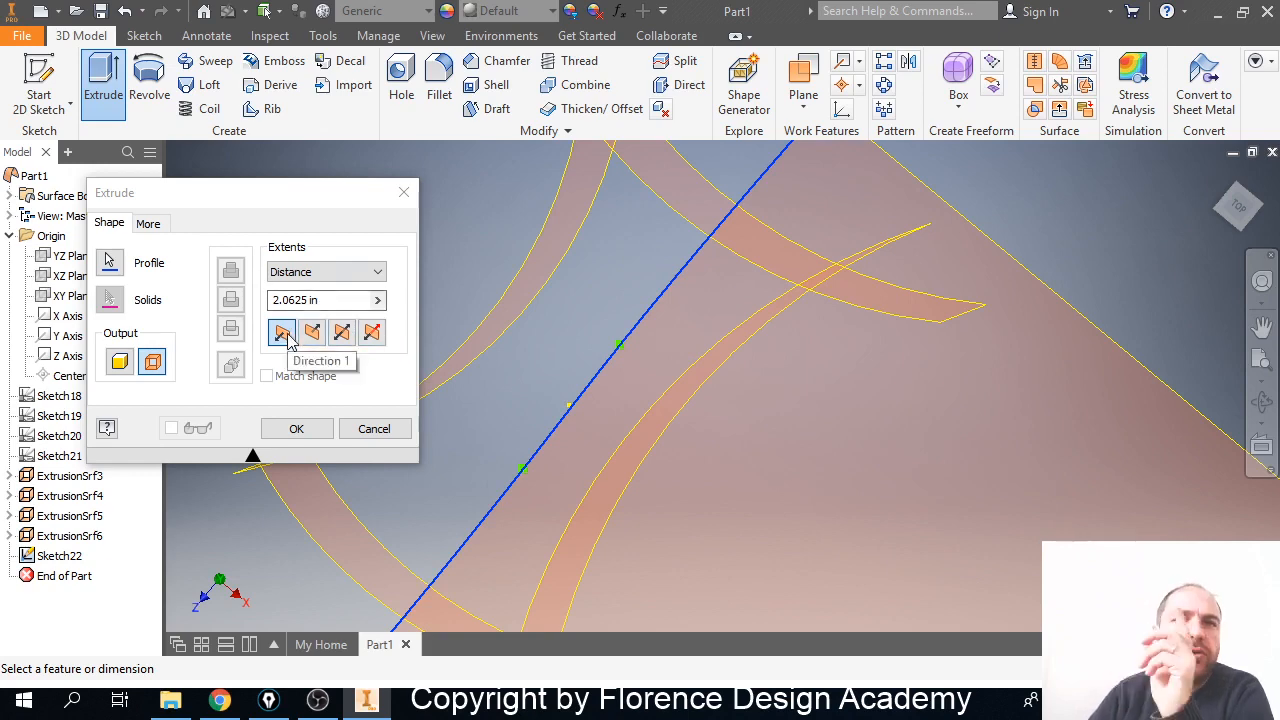
{"action": "left_click", "coordinate": [343, 333]}
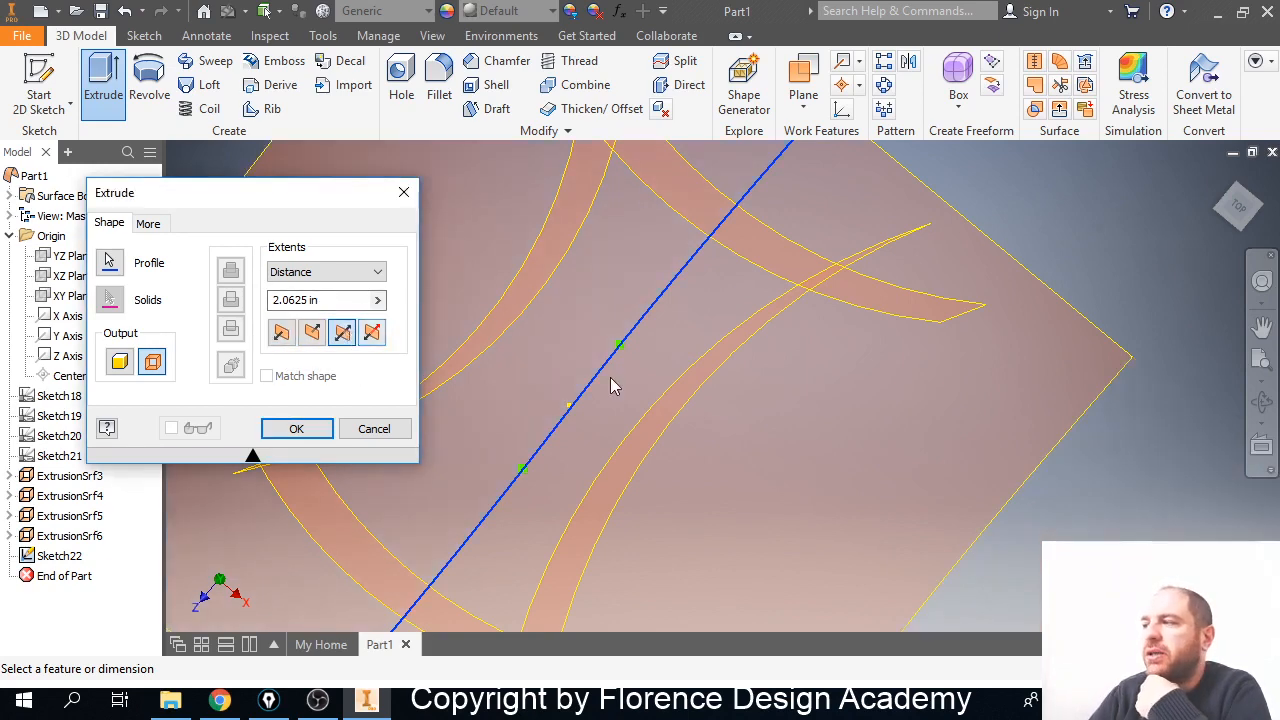
{"action": "scroll", "coordinate": [610, 377], "scroll_direction": "down", "scroll_amount": 2}
{"action": "scroll", "coordinate": [614, 369], "scroll_direction": "up", "scroll_amount": 3}
{"action": "scroll", "coordinate": [617, 377], "scroll_direction": "up", "scroll_amount": 3}
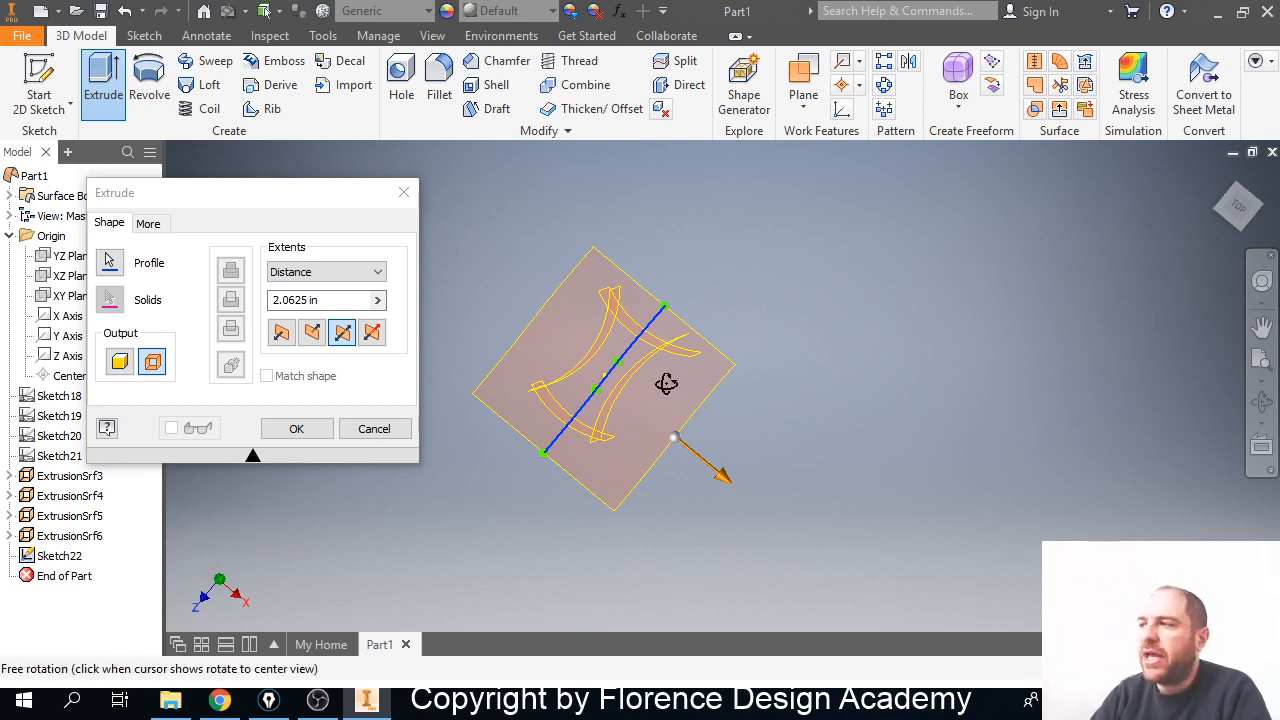
{"action": "mouse_move", "coordinate": [666, 380]}
{"action": "middle_mouse_down", "text": "shift"}
{"action": "mouse_move", "coordinate": [640, 357]}
{"action": "mouse_move", "coordinate": [643, 334]}
{"action": "mouse_move", "coordinate": [666, 371]}
{"action": "mouse_move", "coordinate": [666, 351]}
{"action": "mouse_move", "coordinate": [626, 303]}
{"action": "mouse_move", "coordinate": [549, 309]}
{"action": "middle_mouse_up", "text": "shift"}
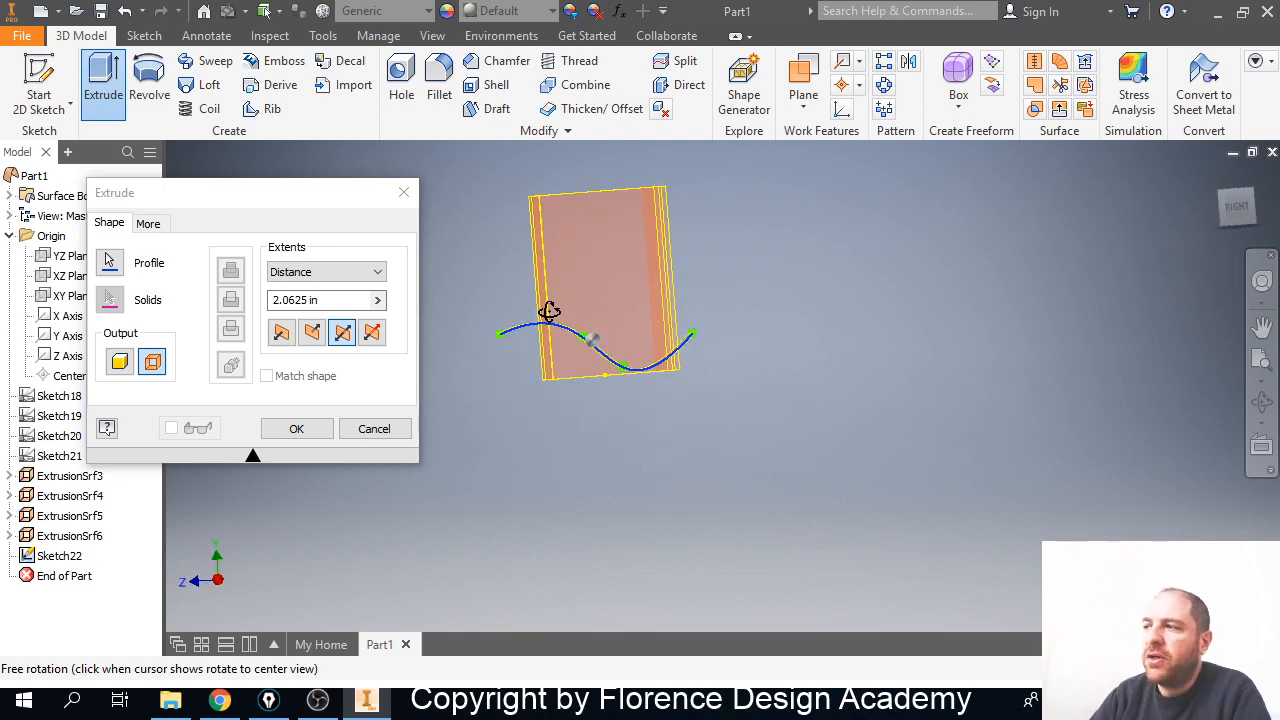
{"action": "left_click", "coordinate": [312, 429]}
Start a 2D sketch on the XY plane.
{"action": "middle_click_drag", "start_coordinate": [449, 400], "coordinate": [590, 378], "text": "shift"}
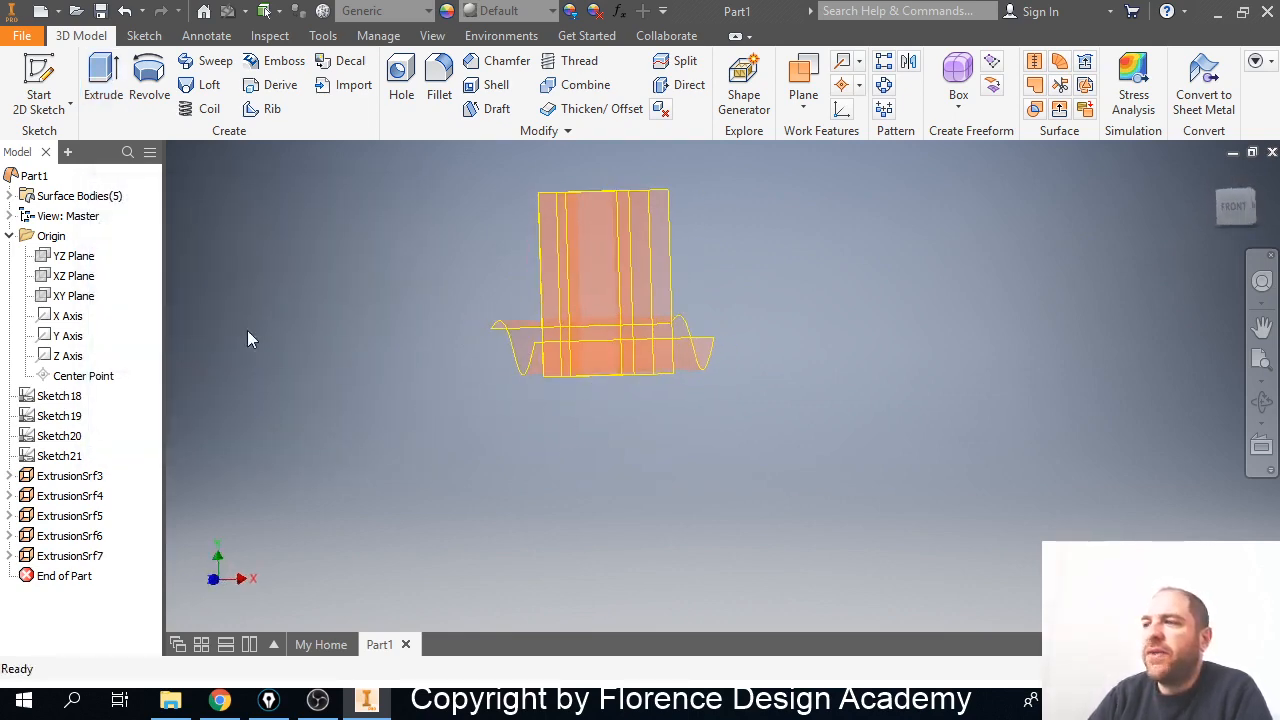
{"action": "left_click", "coordinate": [80, 257]}
{"action": "middle_click_drag", "start_coordinate": [360, 351], "coordinate": [394, 348], "text": "shift"}
{"action": "left_click", "coordinate": [80, 298]}
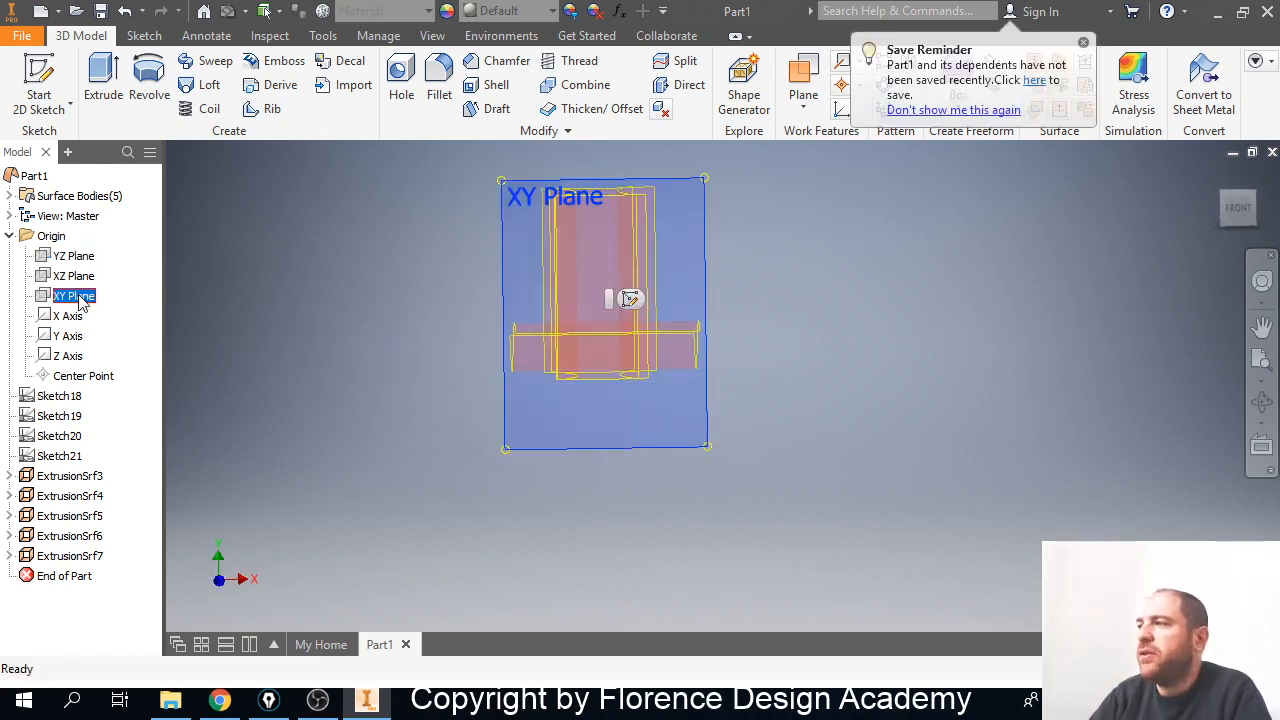
{"action": "left_click", "coordinate": [40, 78]}
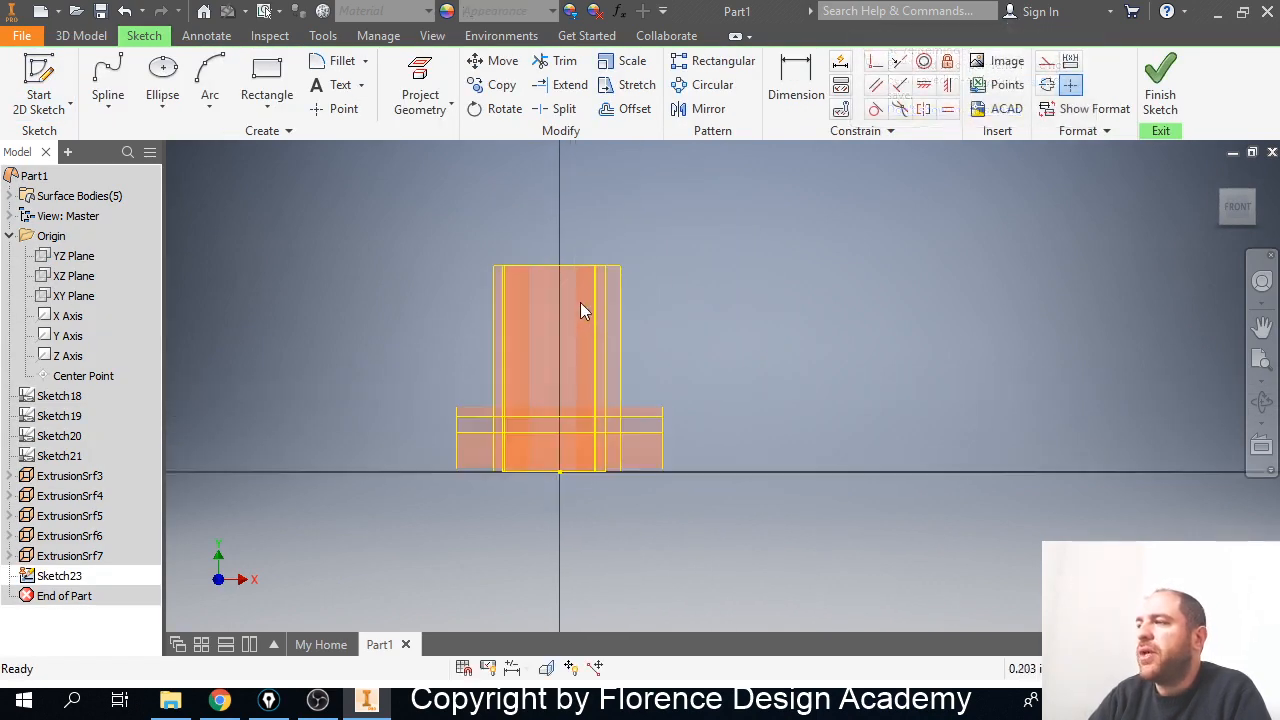
{"action": "scroll", "coordinate": [583, 310], "scroll_direction": "down", "scroll_amount": 3}
Sketch a five-point wavy spline across the upper part of the walls, extending beyond both sides, and finish the sketch.
{"action": "left_click", "coordinate": [108, 80]}
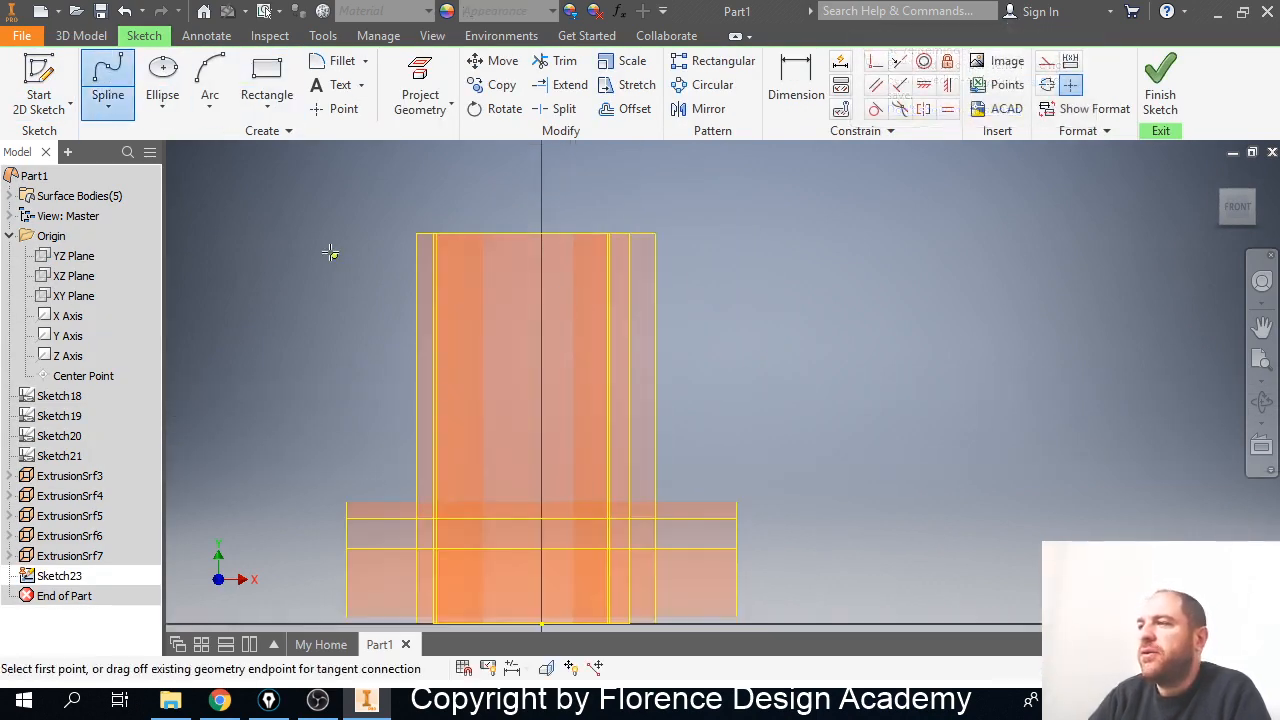
{"action": "left_click", "coordinate": [329, 248]}
{"action": "left_click", "coordinate": [455, 362]}
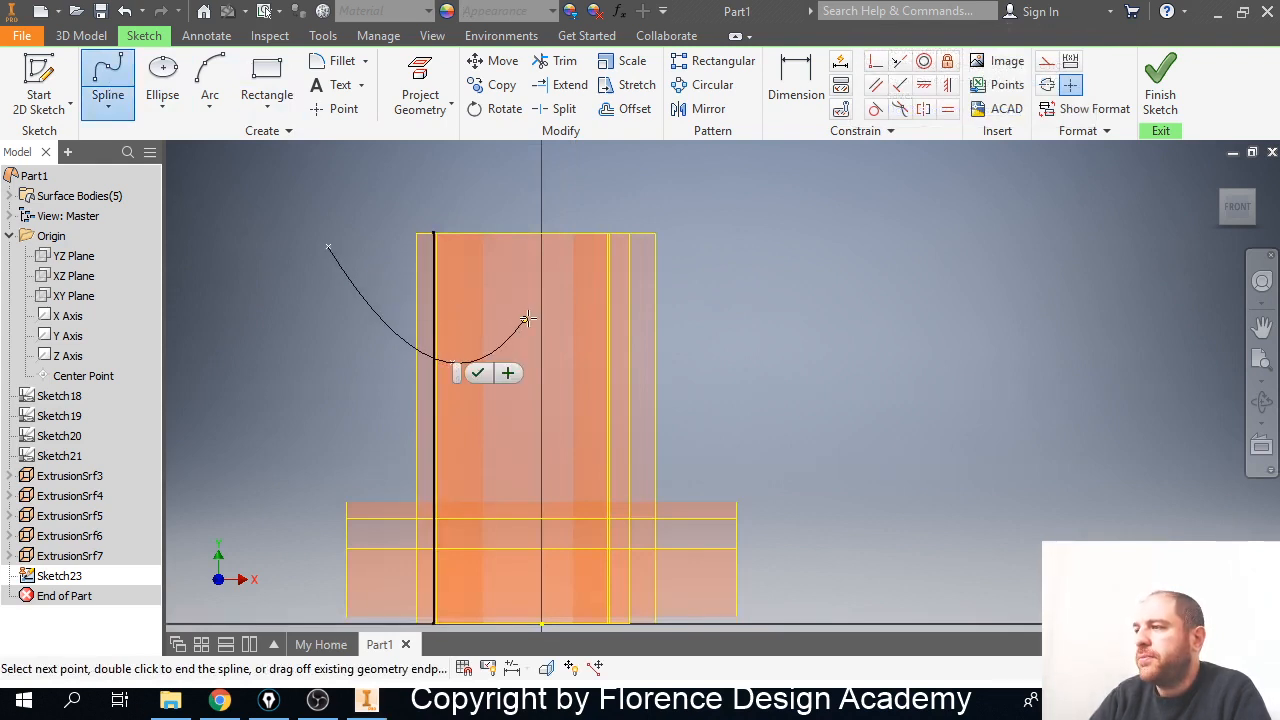
{"action": "left_click", "coordinate": [545, 305]}
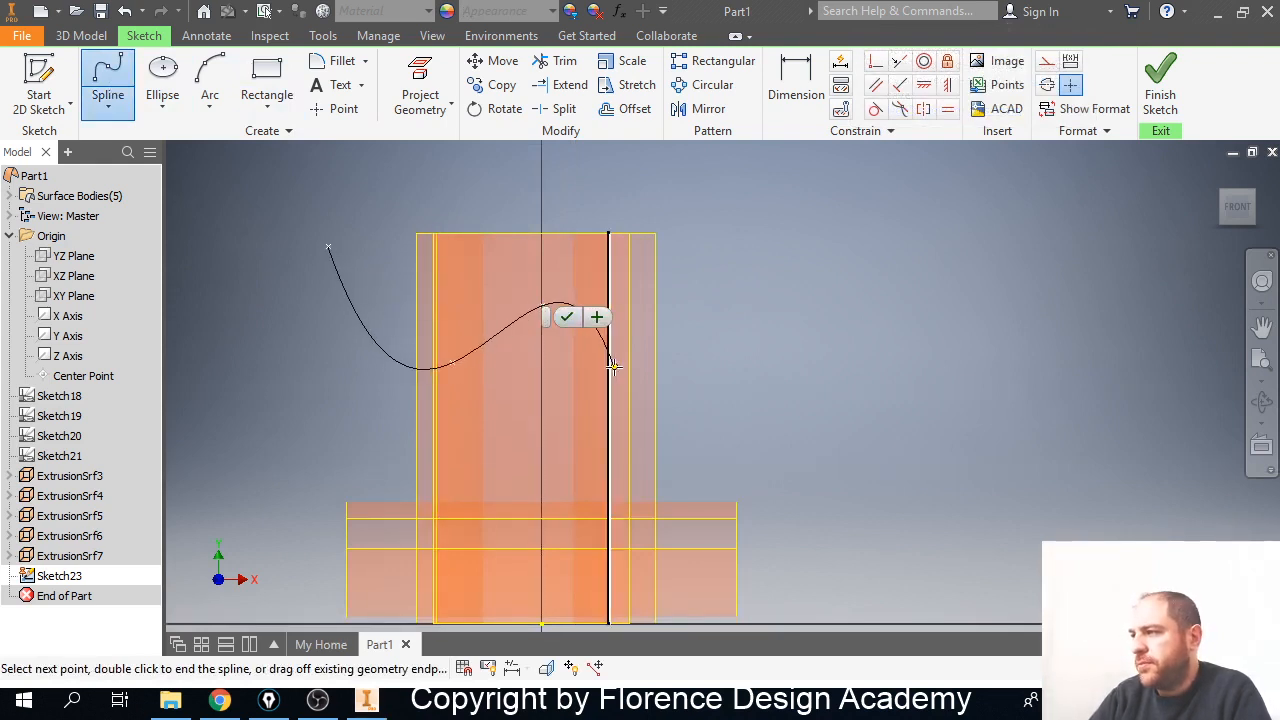
{"action": "left_click", "coordinate": [613, 367]}
{"action": "left_click", "coordinate": [757, 276]}
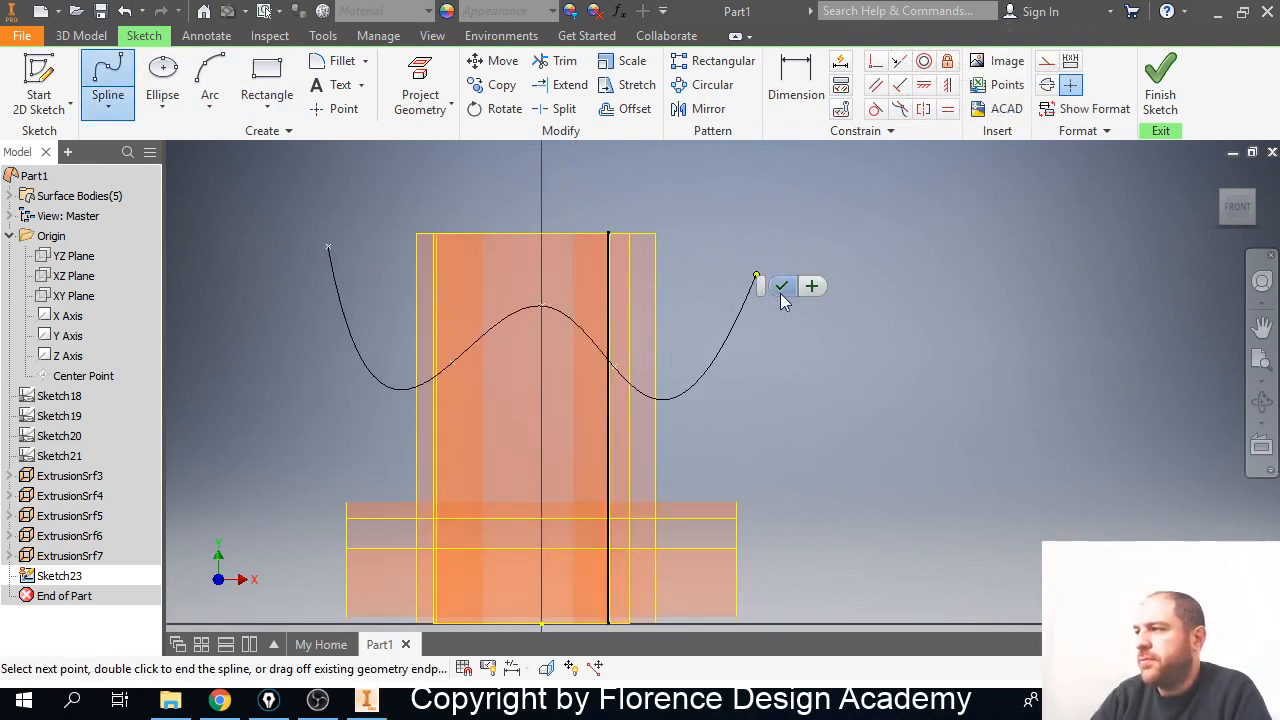
{"action": "left_click", "coordinate": [782, 288]}
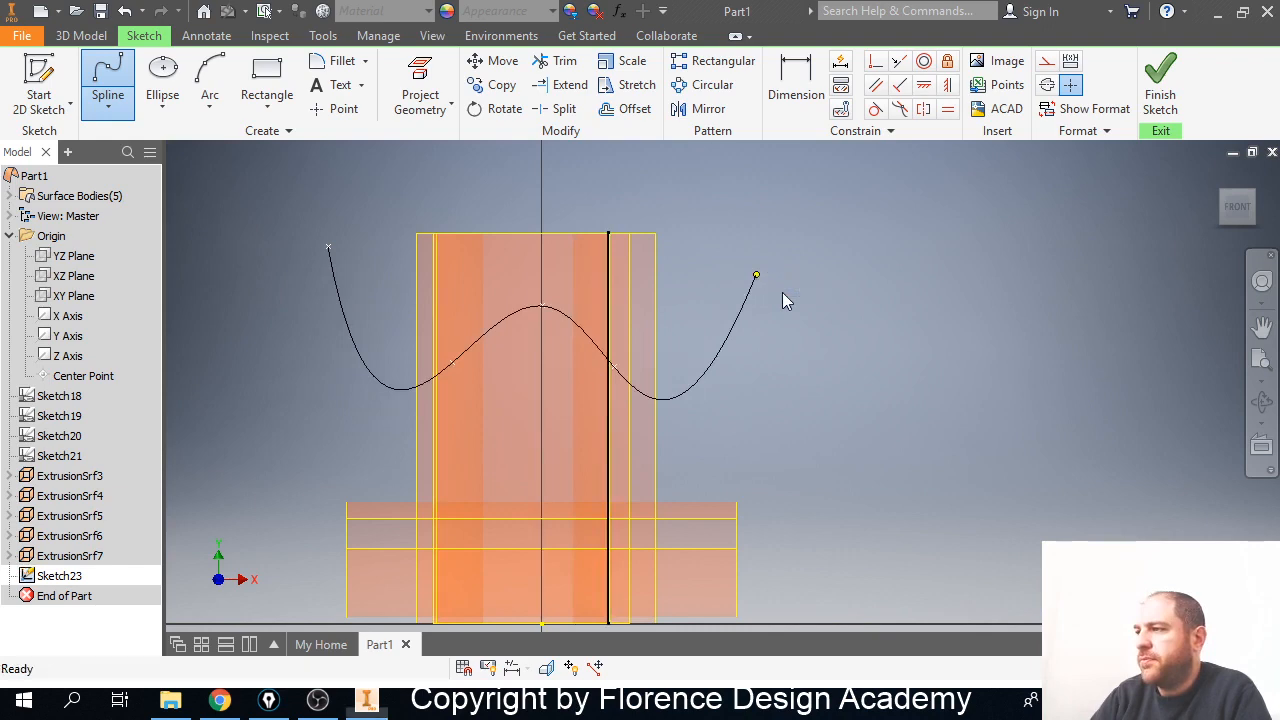
{"action": "left_click", "coordinate": [1173, 92]}
Extrude the upper wavy spline as a surface, 2.0625 in symmetrically about its sketch plane.
{"action": "middle_click_drag", "start_coordinate": [909, 262], "coordinate": [755, 296], "text": "shift"}
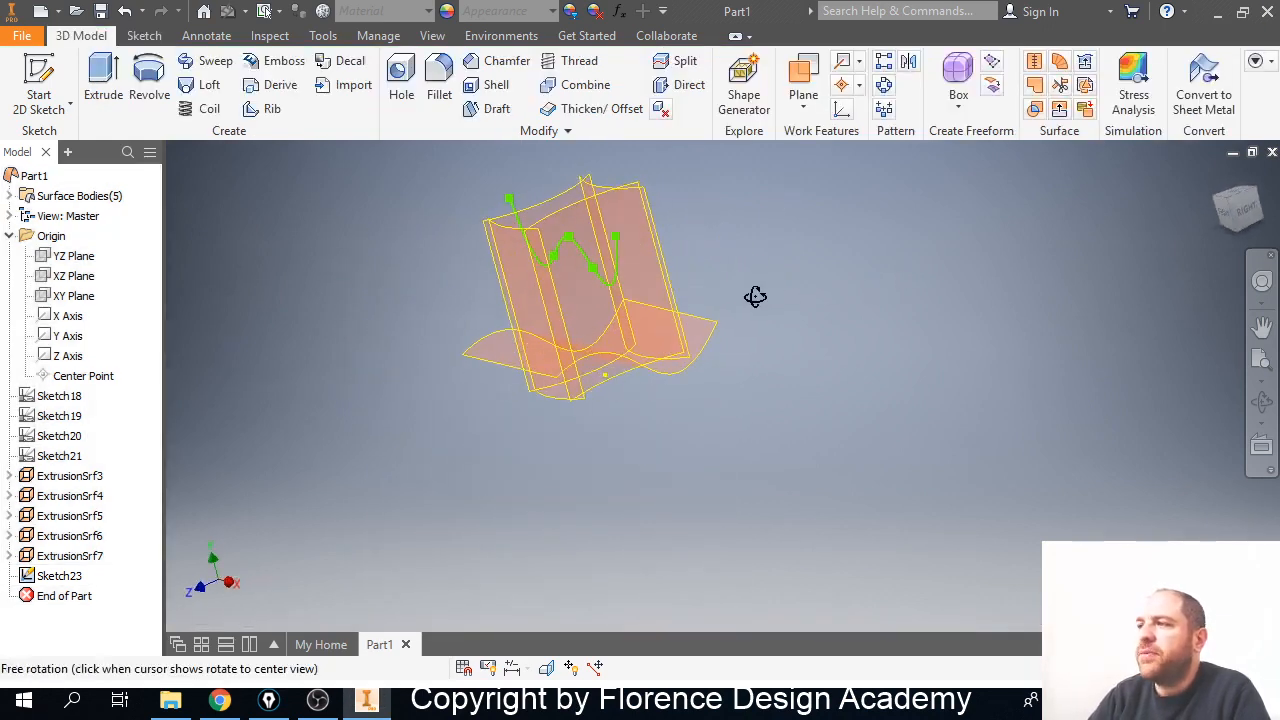
{"action": "left_click", "coordinate": [103, 85]}
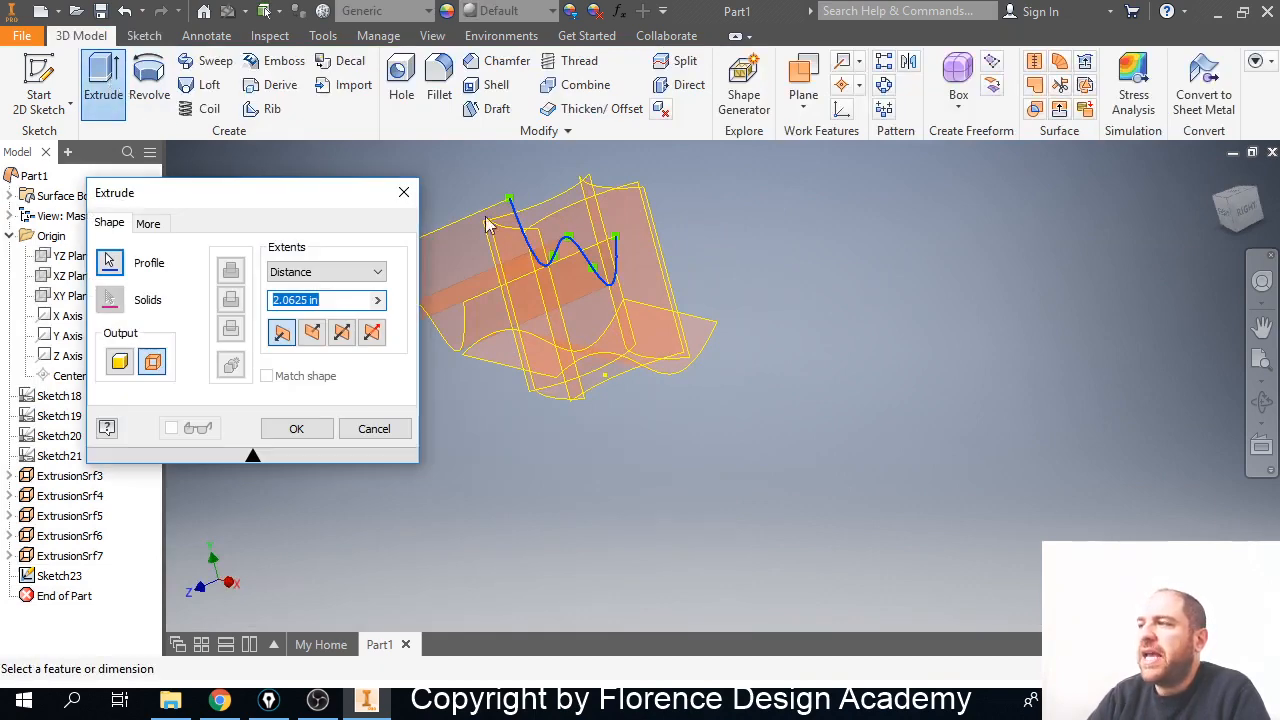
{"action": "middle_click_drag", "start_coordinate": [485, 224], "coordinate": [505, 282], "text": "shift"}
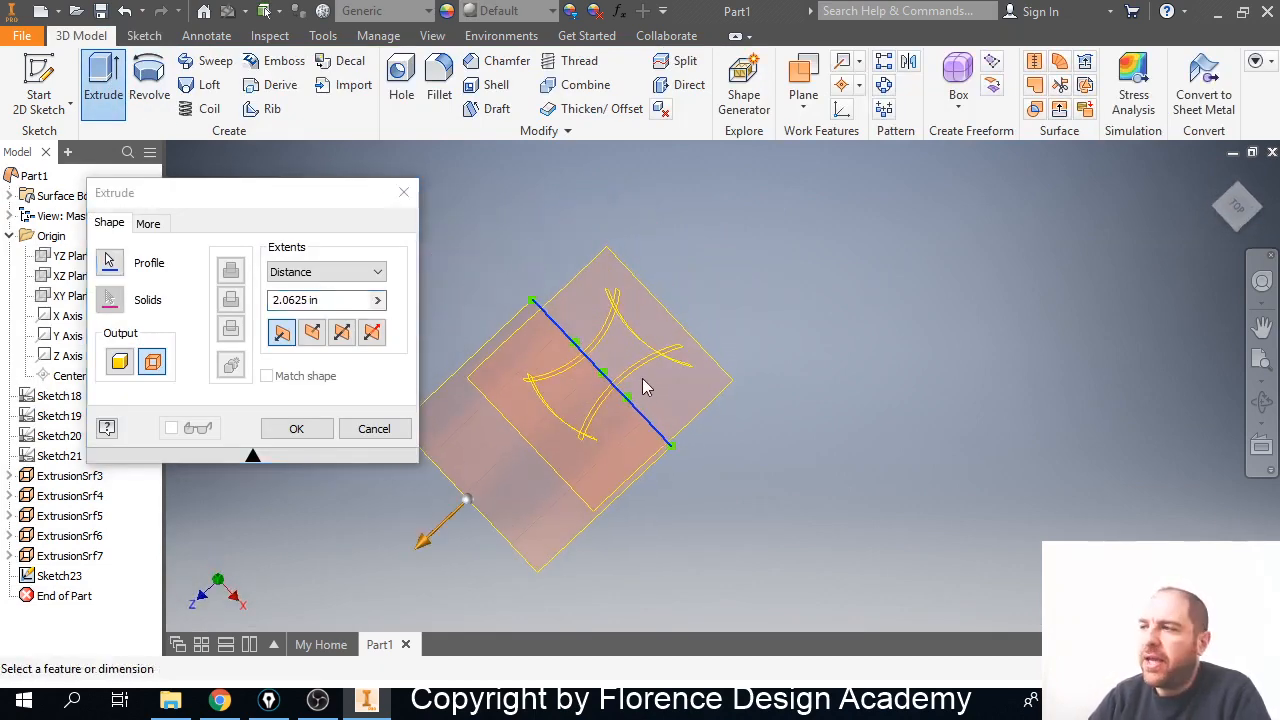
{"action": "left_click", "coordinate": [343, 338]}
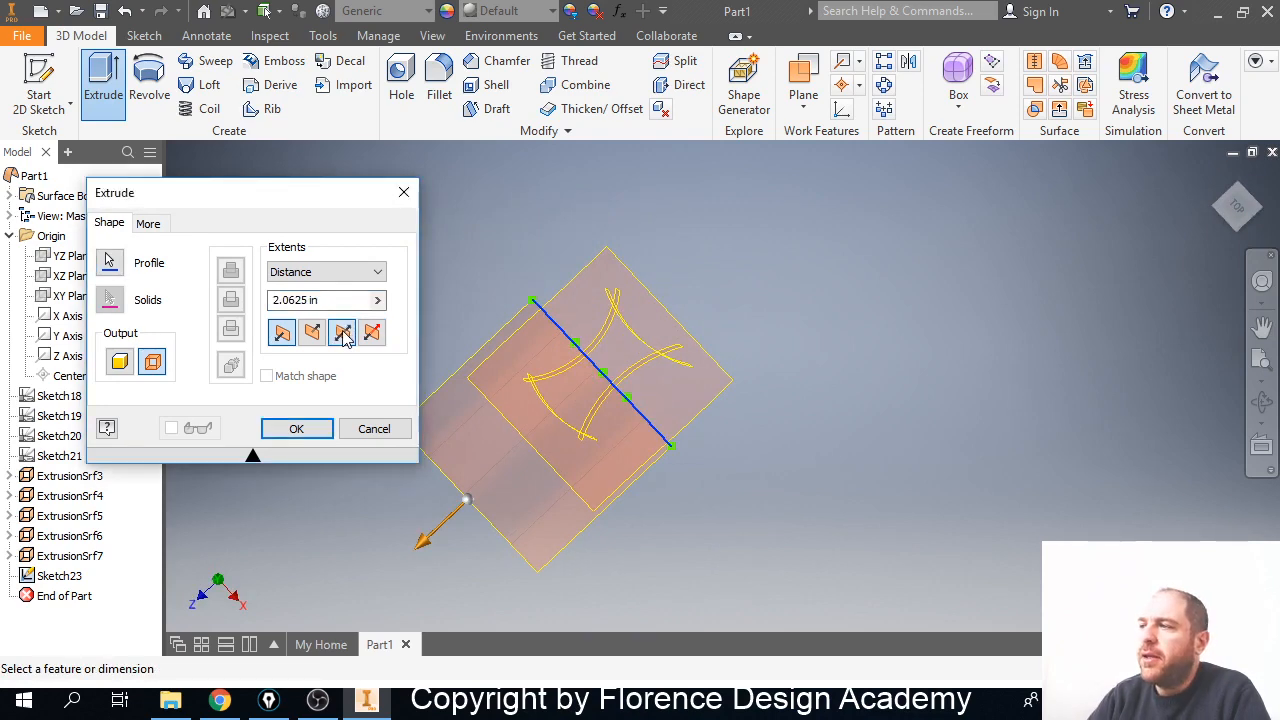
{"action": "left_click", "coordinate": [316, 432]}
Examine from several angles how the upper and lower wavy surfaces intersect the four curved walls.
{"action": "middle_click_drag", "start_coordinate": [366, 443], "coordinate": [659, 343], "text": "shift"}
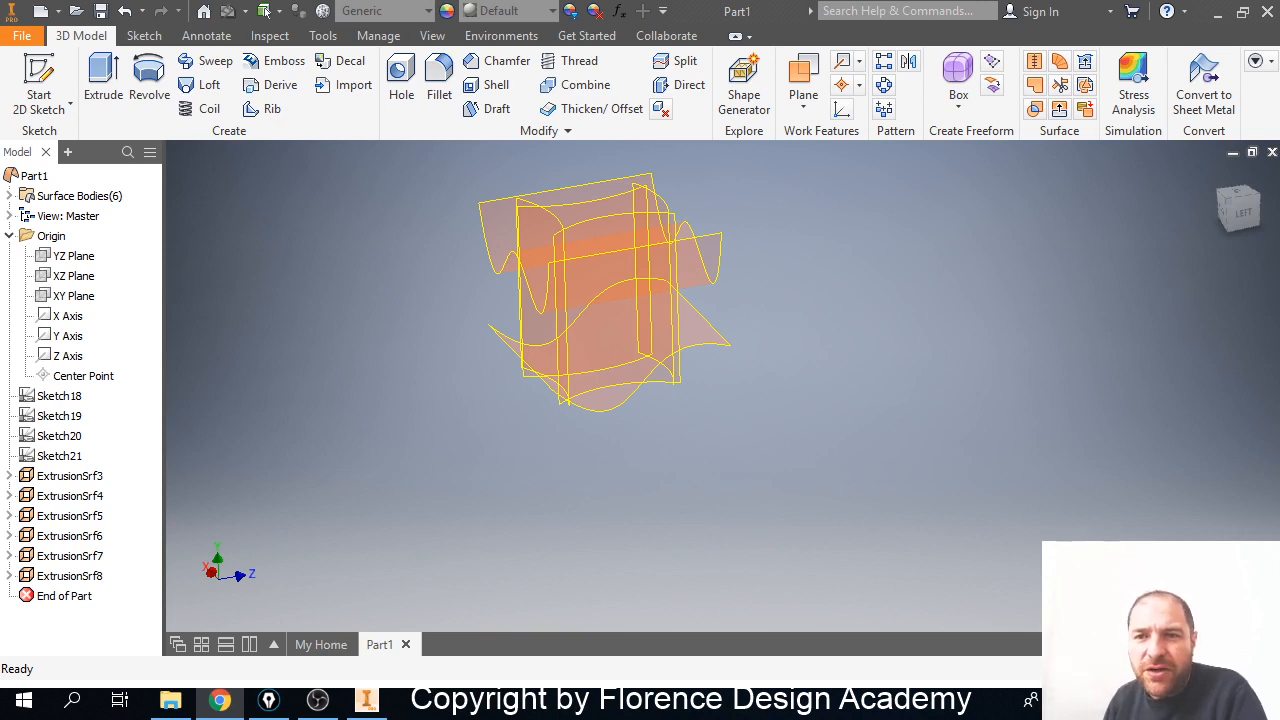
{"action": "middle_click_drag", "start_coordinate": [598, 326], "coordinate": [629, 386]}
{"action": "scroll", "coordinate": [600, 318], "scroll_direction": "up", "scroll_amount": 3}
{"action": "scroll", "coordinate": [606, 323], "scroll_direction": "down", "scroll_amount": 3}
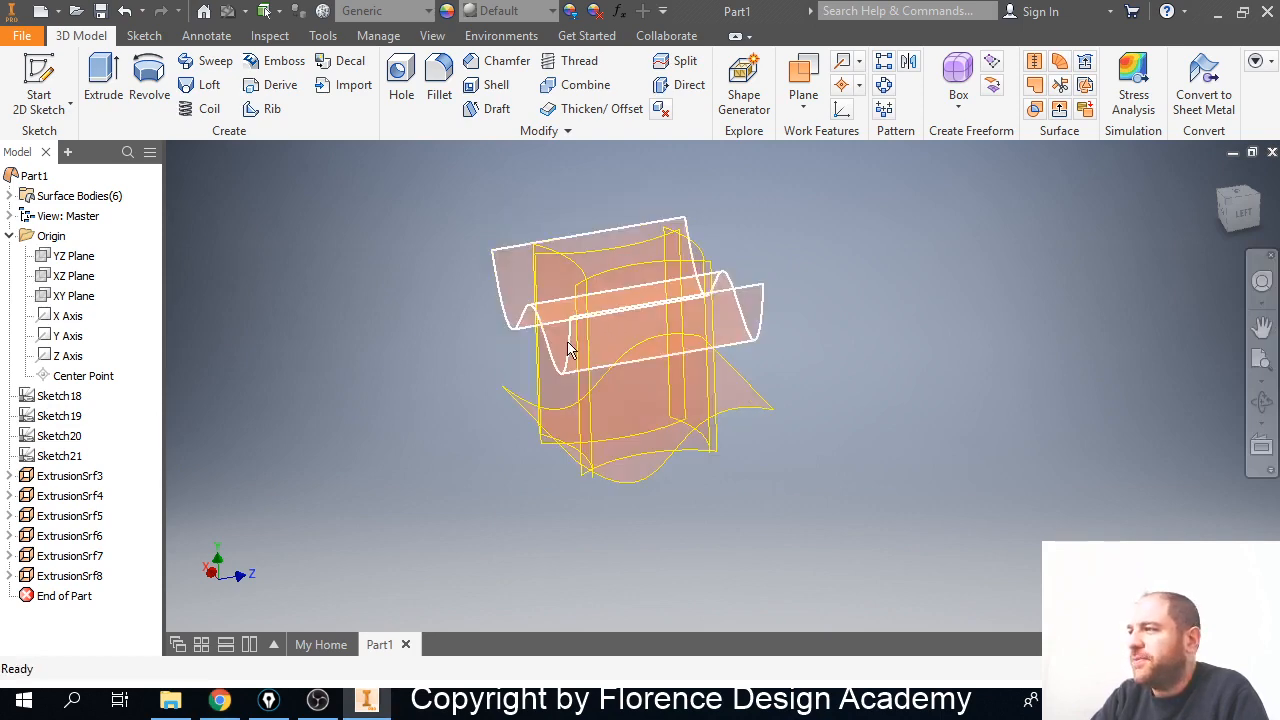
{"action": "mouse_move", "coordinate": [470, 366]}
{"action": "middle_mouse_down", "text": "shift"}
{"action": "mouse_move", "coordinate": [449, 371]}
{"action": "mouse_move", "coordinate": [502, 346]}
{"action": "mouse_move", "coordinate": [546, 357]}
{"action": "mouse_move", "coordinate": [463, 374]}
{"action": "middle_mouse_up", "text": "shift"}
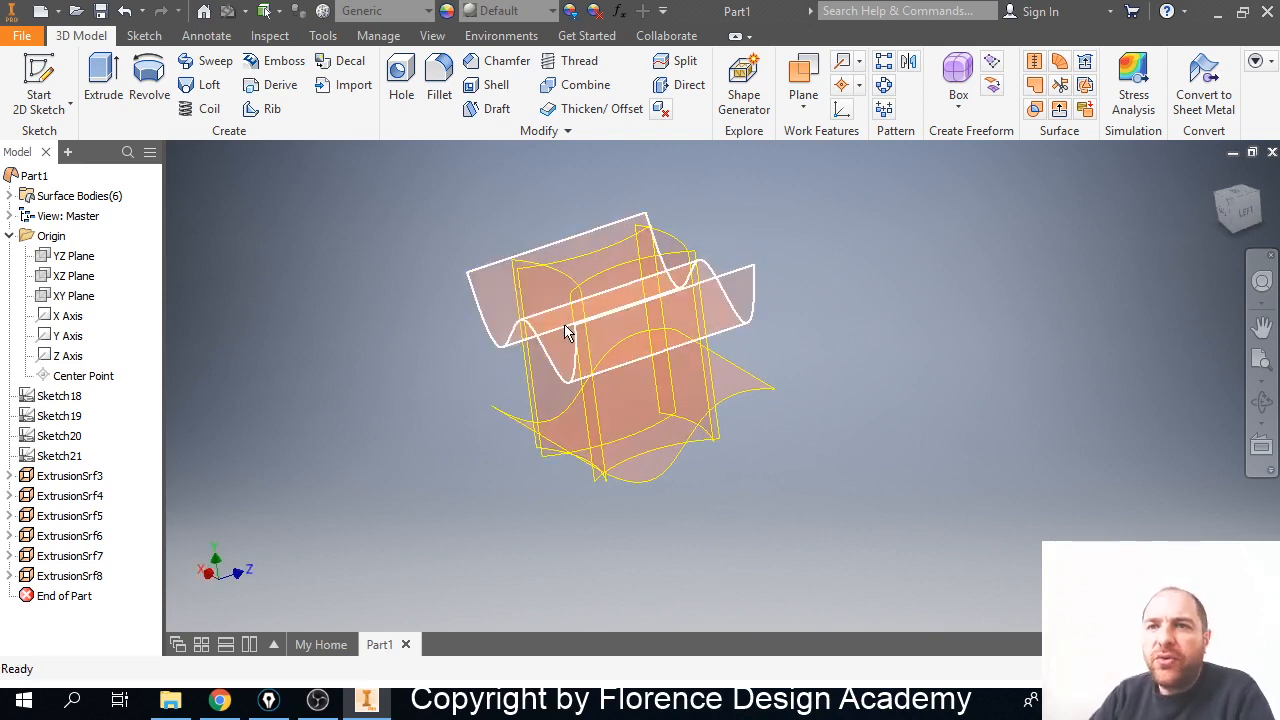
{"action": "scroll", "coordinate": [589, 337], "scroll_direction": "up", "scroll_amount": 3}
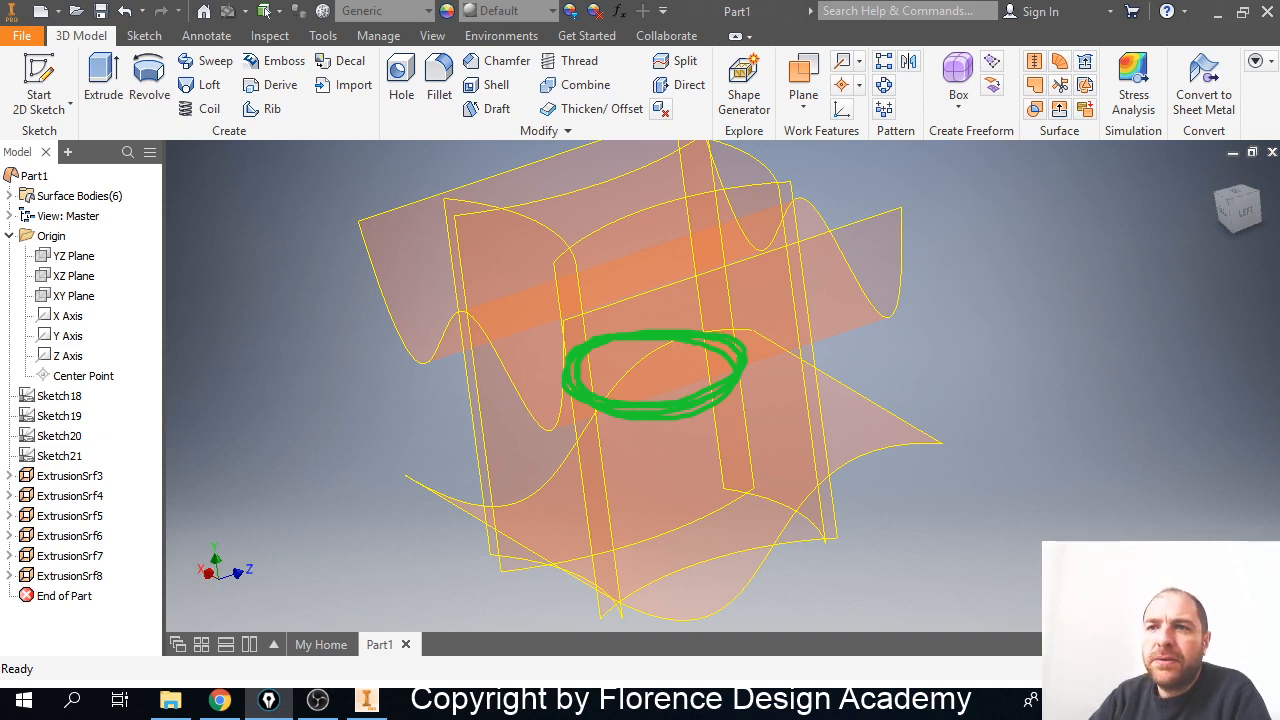
{"action": "key", "text": "ctrl+shift+7"}
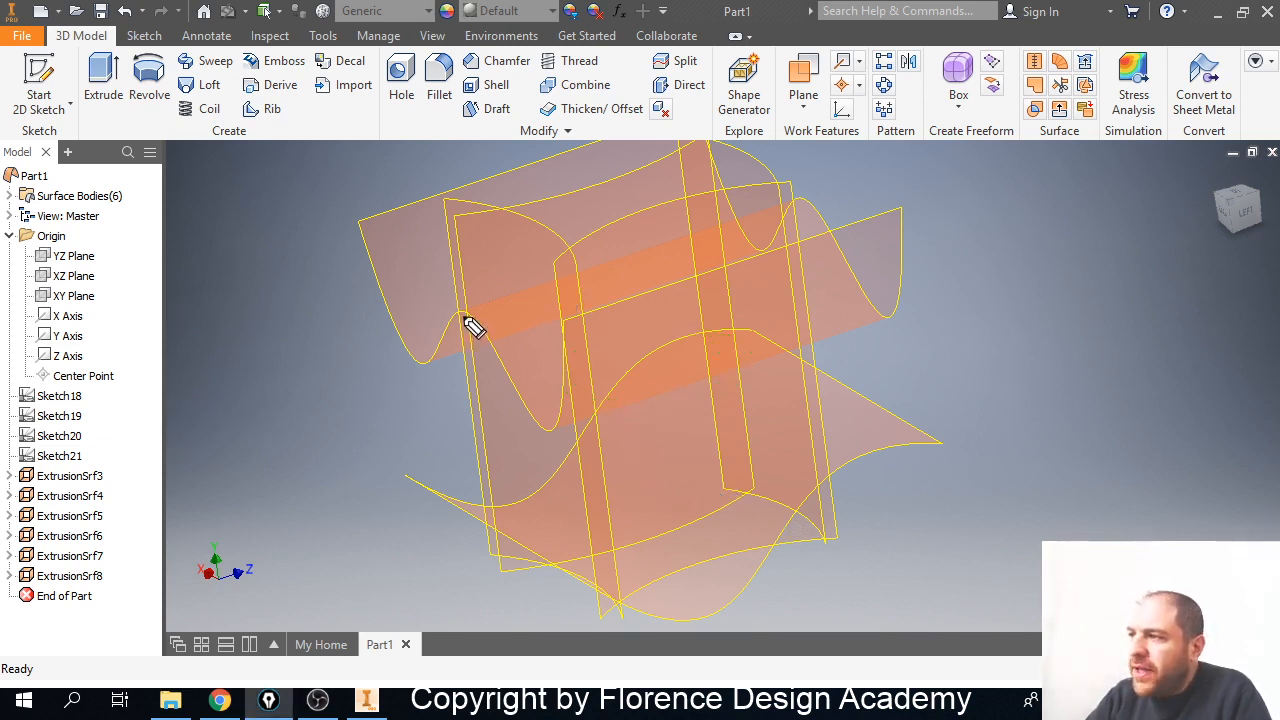
{"action": "mouse_move", "coordinate": [465, 318]}
{"action": "left_mouse_down"}
{"action": "mouse_move", "coordinate": [521, 392]}
{"action": "mouse_move", "coordinate": [553, 410]}
{"action": "mouse_move", "coordinate": [567, 342]}
{"action": "left_mouse_up"}
{"action": "mouse_move", "coordinate": [614, 565]}
{"action": "left_mouse_down"}
{"action": "mouse_move", "coordinate": [774, 438]}
{"action": "mouse_move", "coordinate": [777, 318]}
{"action": "mouse_move", "coordinate": [609, 341]}
{"action": "mouse_move", "coordinate": [500, 385]}
{"action": "mouse_move", "coordinate": [543, 529]}
{"action": "mouse_move", "coordinate": [771, 457]}
{"action": "mouse_move", "coordinate": [651, 349]}
{"action": "mouse_move", "coordinate": [518, 460]}
{"action": "mouse_move", "coordinate": [757, 374]}
{"action": "mouse_move", "coordinate": [537, 480]}
{"action": "mouse_move", "coordinate": [677, 380]}
{"action": "mouse_move", "coordinate": [731, 450]}
{"action": "mouse_move", "coordinate": [609, 457]}
{"action": "mouse_move", "coordinate": [651, 434]}
{"action": "left_mouse_up"}
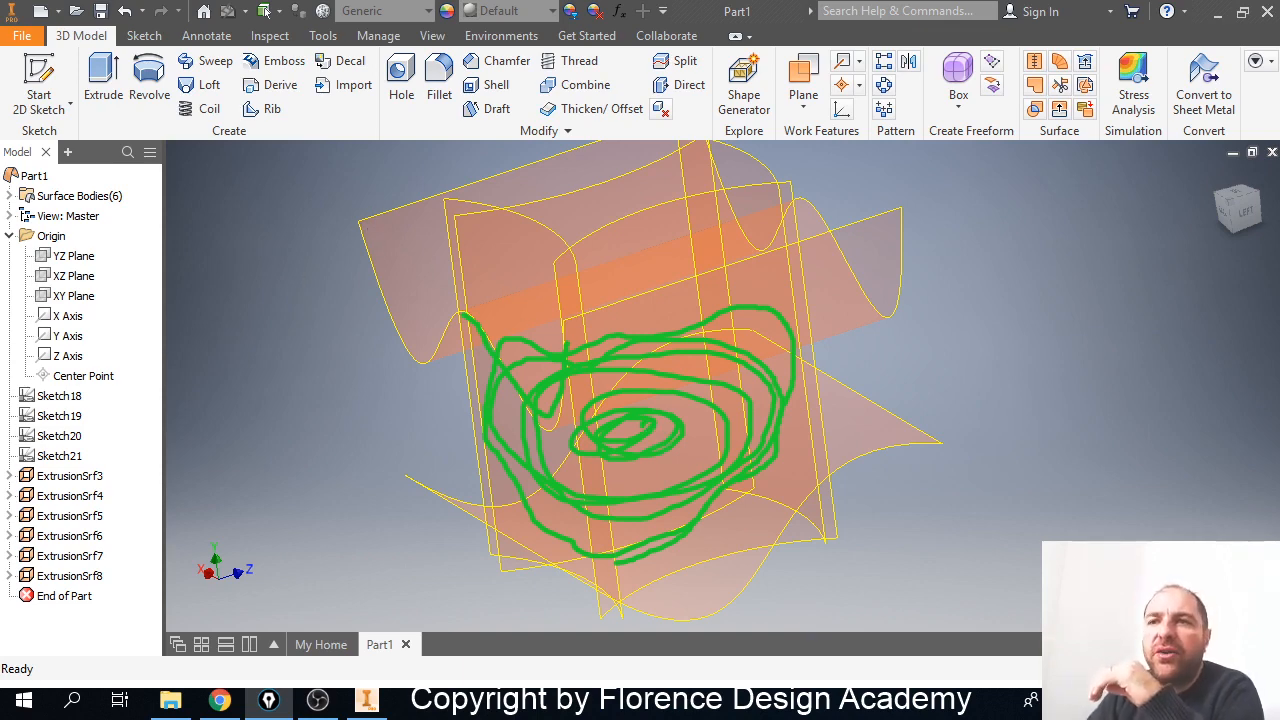
{"action": "key", "text": "ctrl+shift+7"}
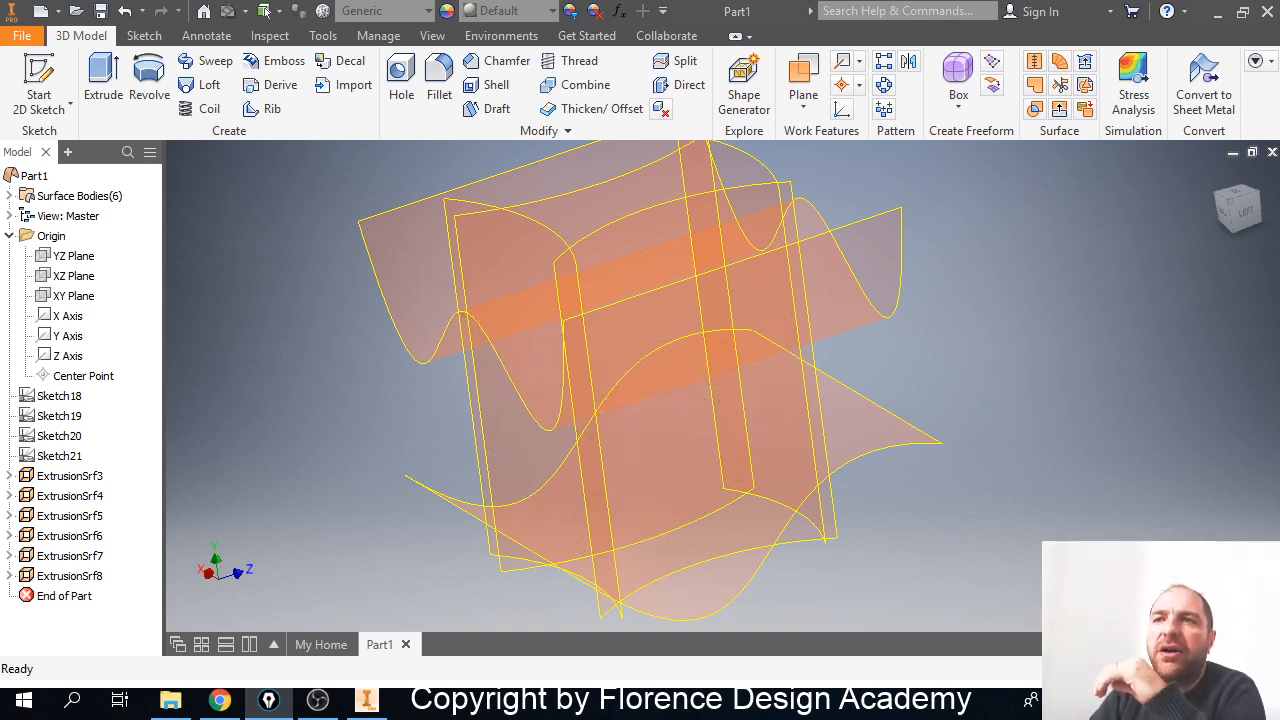
Sculpt a new solid from the volume enclosed by the four curved walls and the upper and lower wavy surfaces.
{"action": "left_click", "coordinate": [1035, 109]}
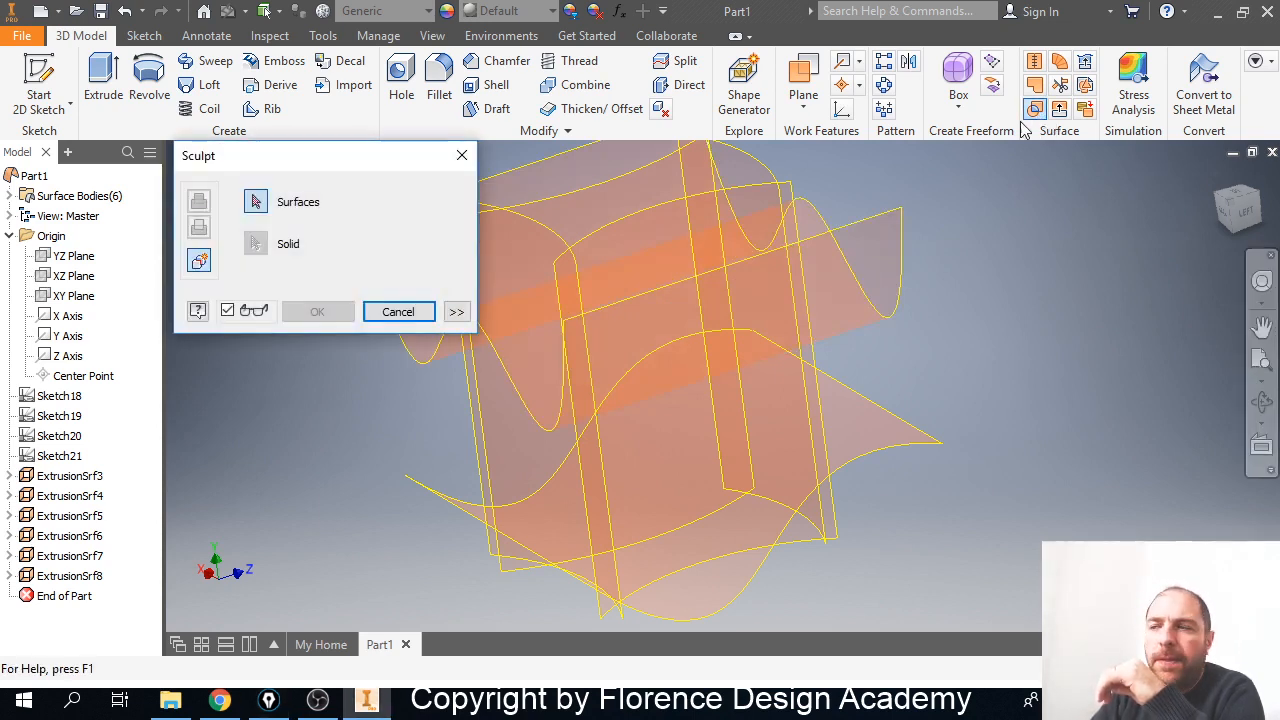
{"action": "left_click", "coordinate": [596, 164]}
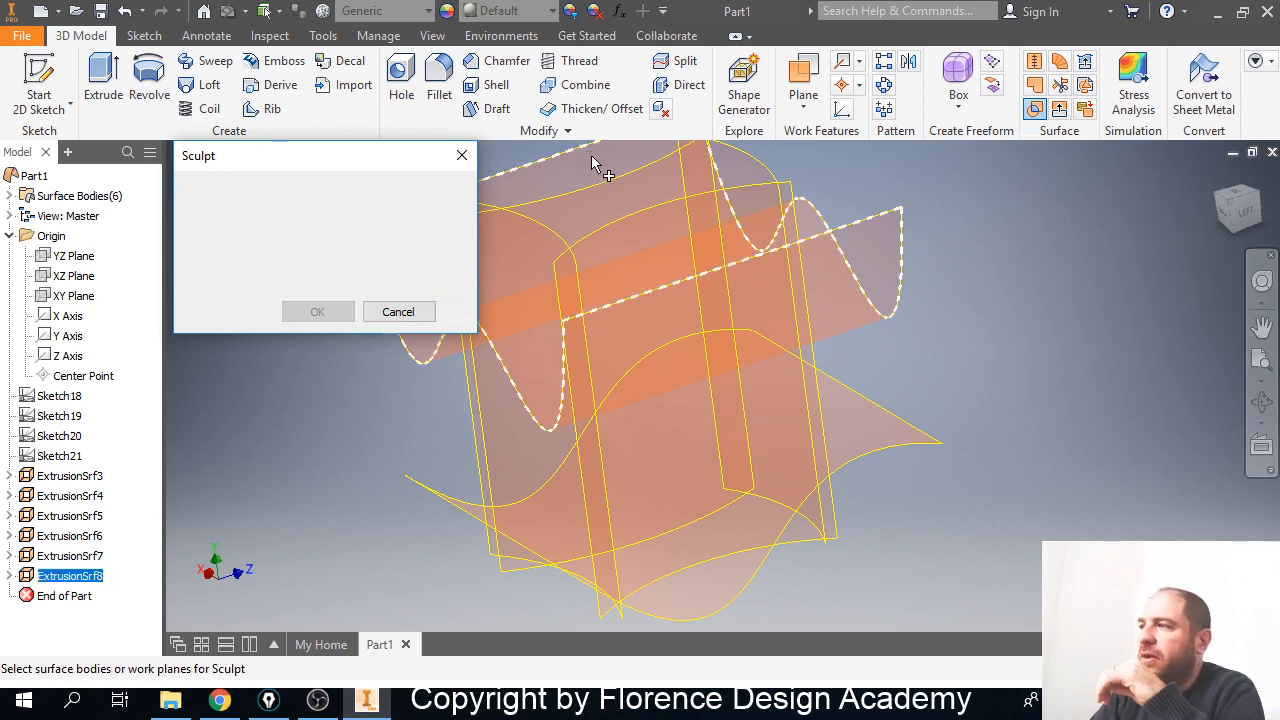
{"action": "left_click", "coordinate": [617, 190]}
{"action": "left_click", "coordinate": [636, 220]}
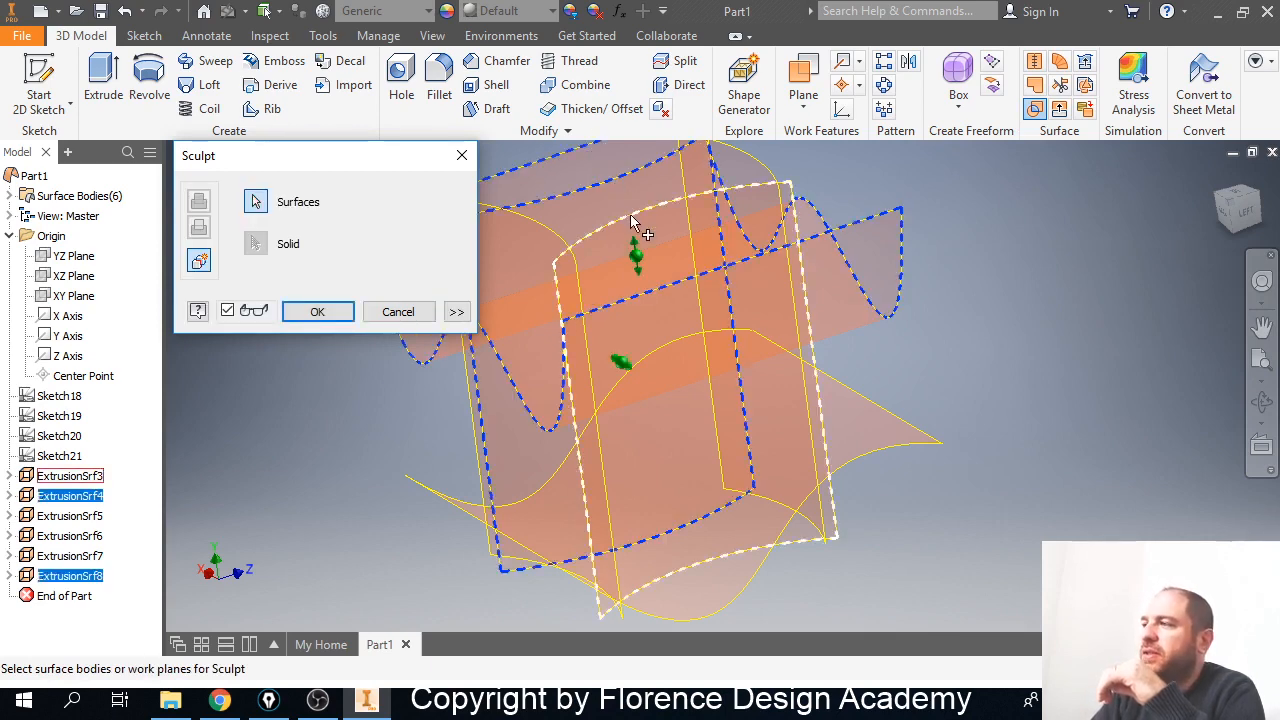
{"action": "left_click", "coordinate": [540, 233]}
{"action": "left_click", "coordinate": [758, 172]}
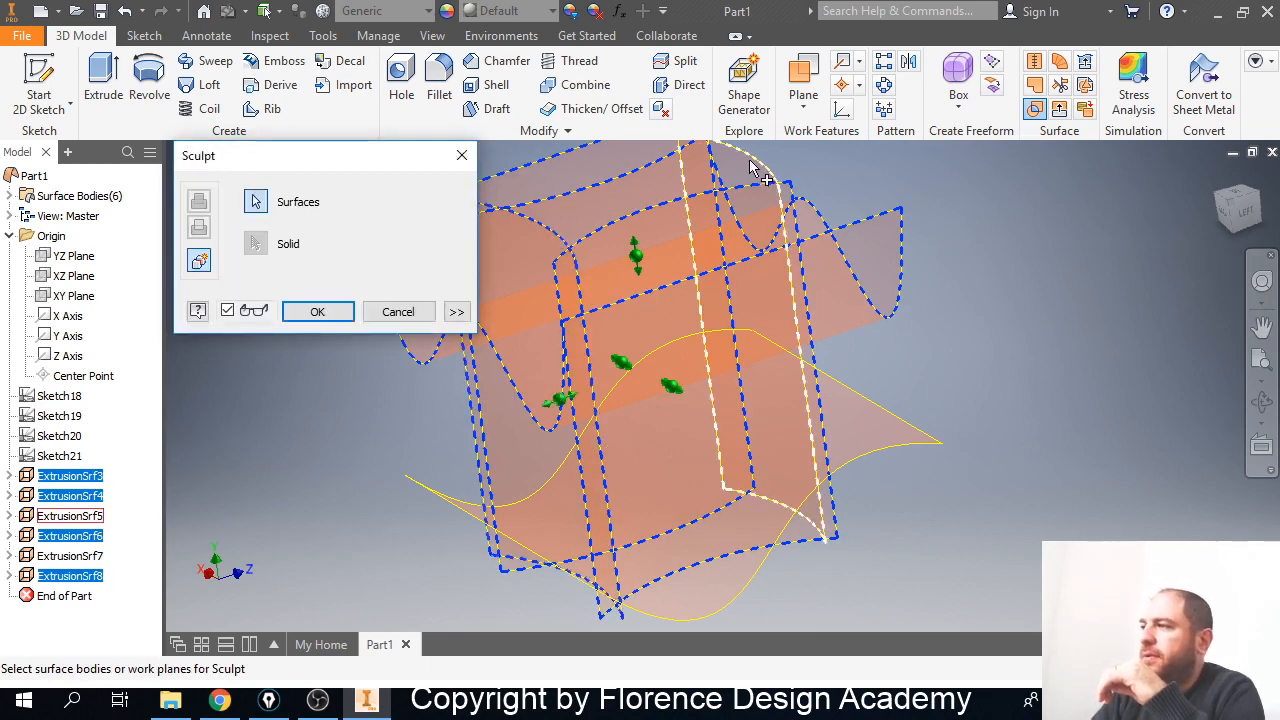
{"action": "left_click", "coordinate": [895, 422]}
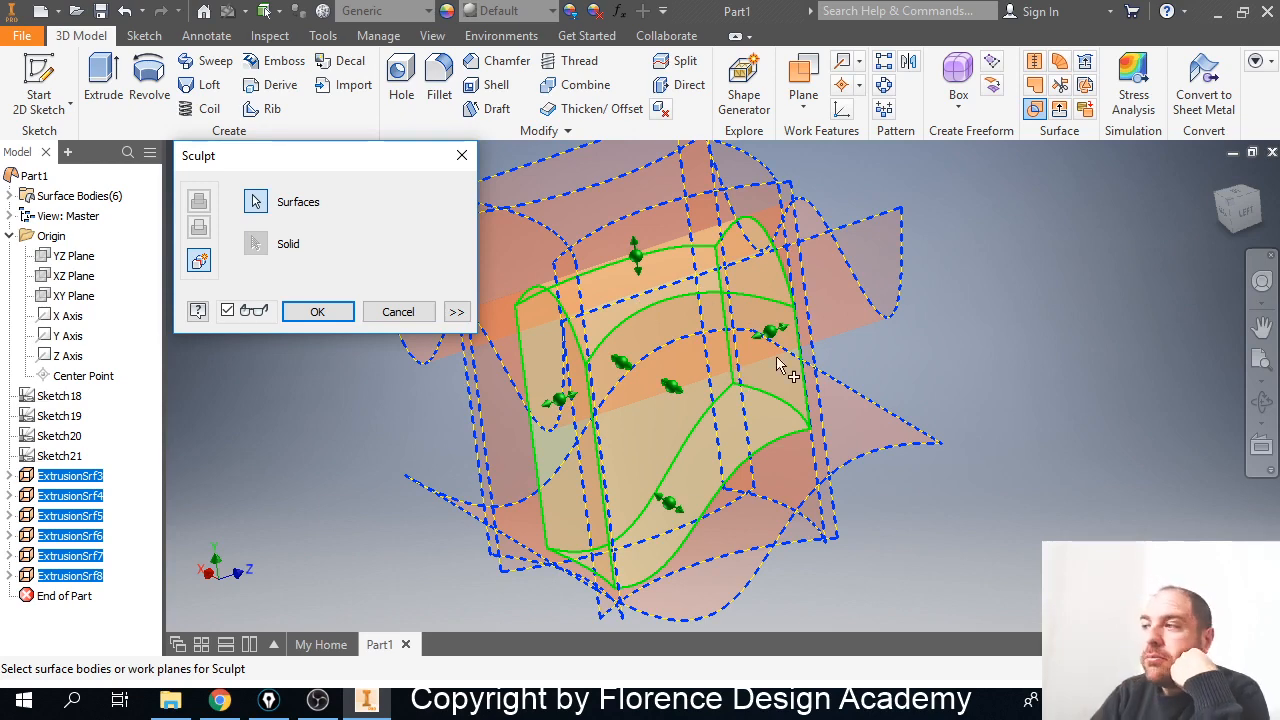
{"action": "left_click", "coordinate": [747, 345]}
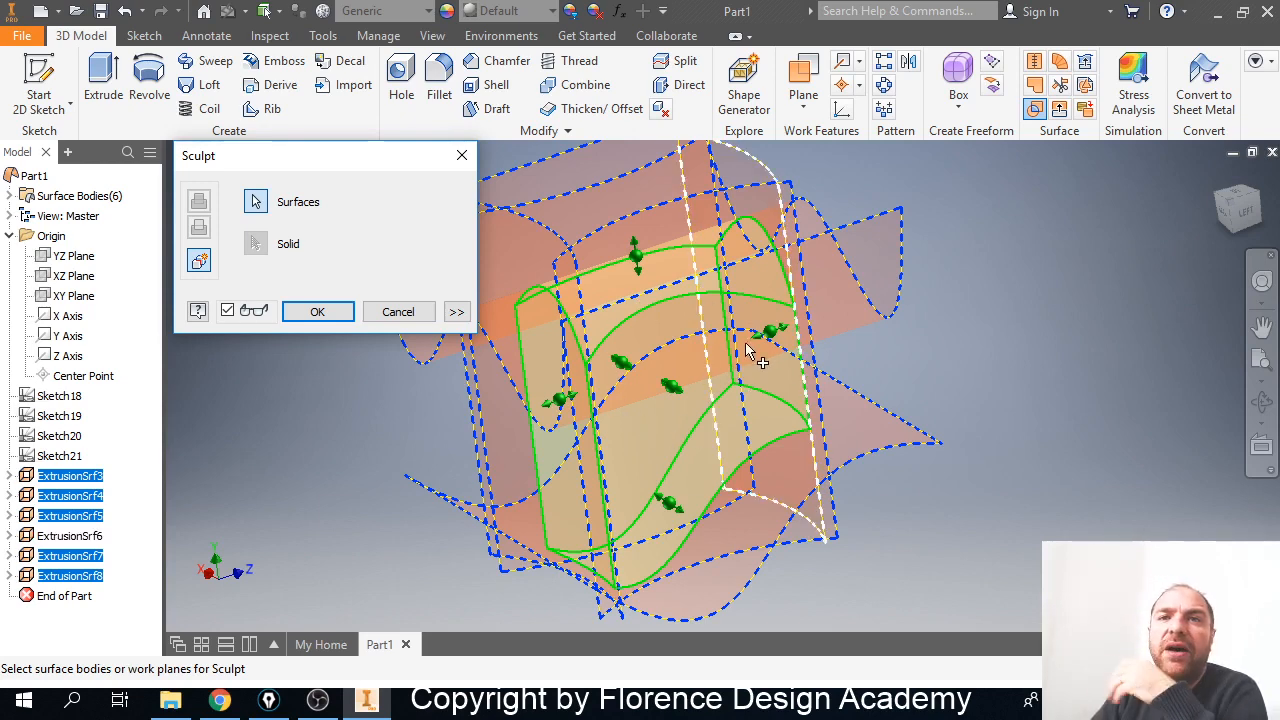
{"action": "left_click", "coordinate": [332, 314]}
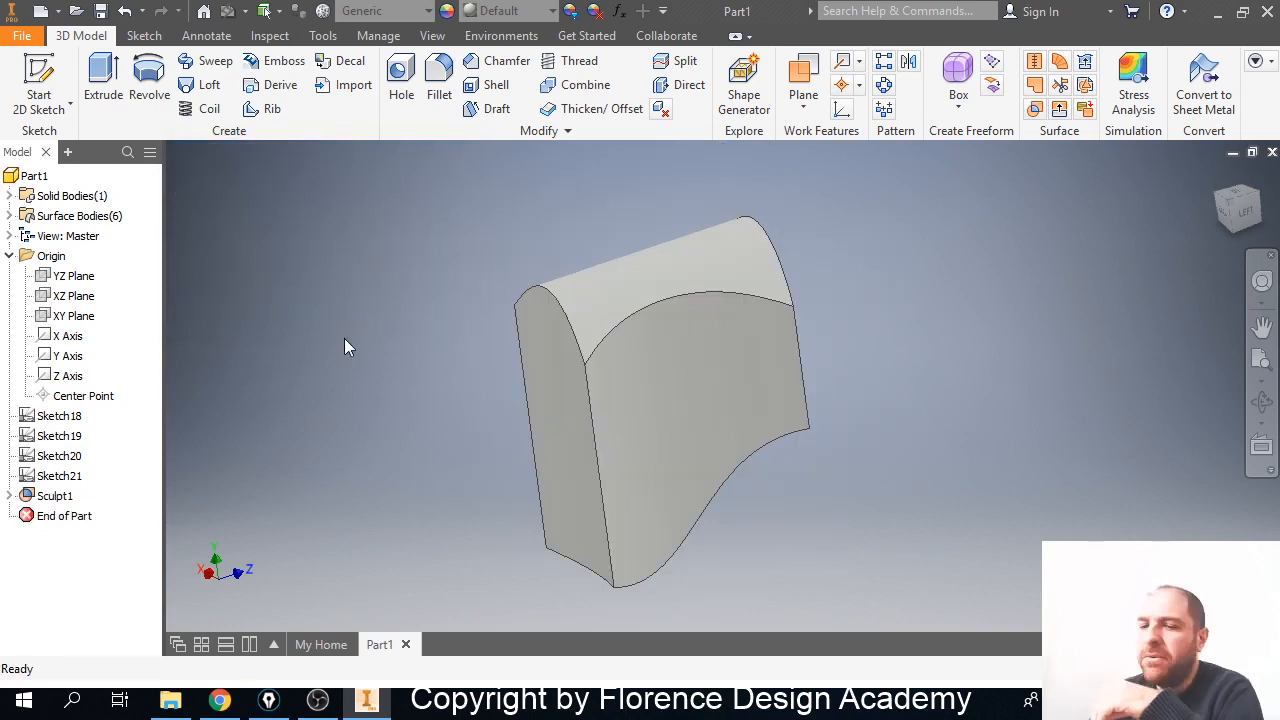
Delete the sculpt feature together with its consumed sketches and features, and all four wall sketches, to empty the part.
{"action": "middle_click_drag", "start_coordinate": [471, 403], "coordinate": [879, 275], "text": "shift"}
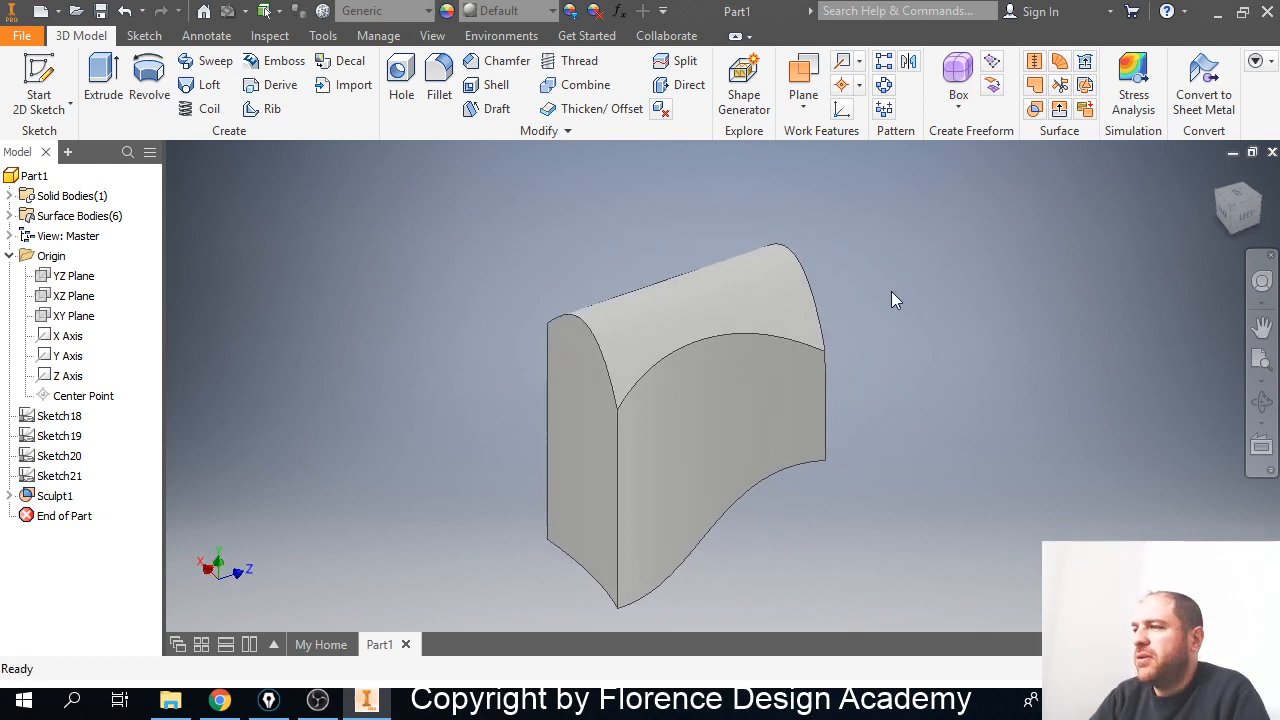
{"action": "left_click", "coordinate": [57, 416]}
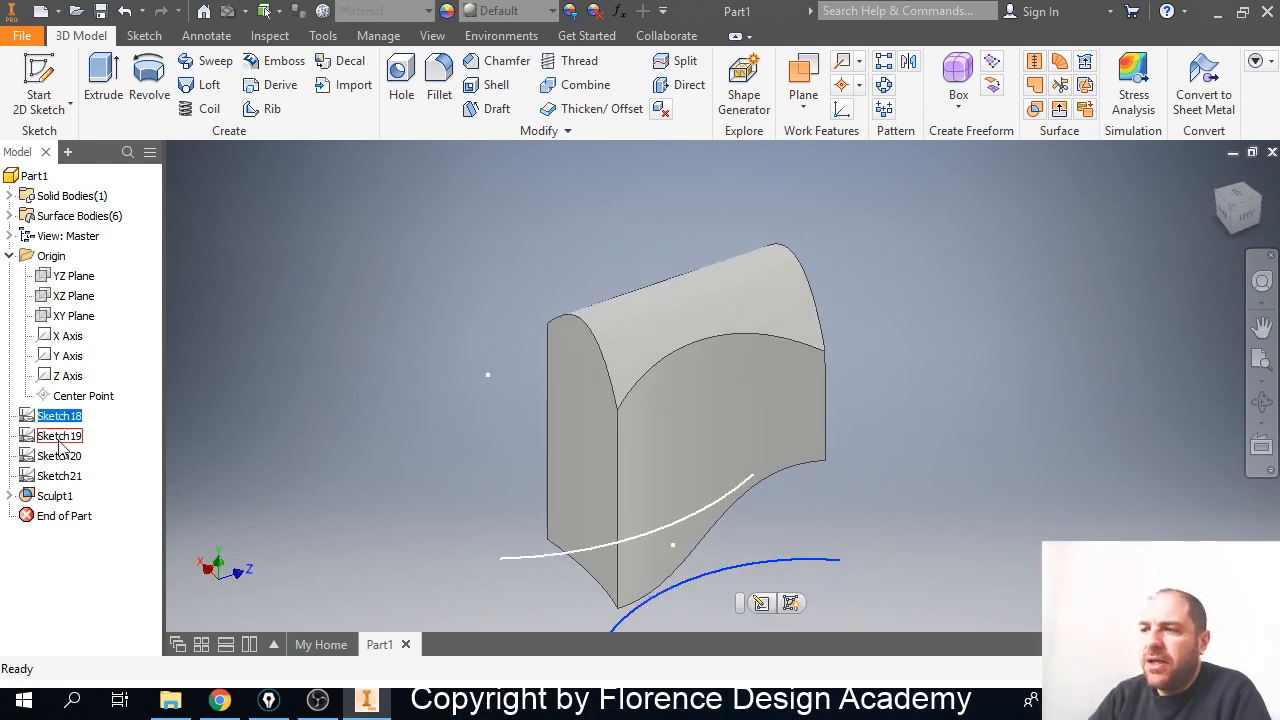
{"action": "left_click", "coordinate": [54, 496], "text": "shift"}
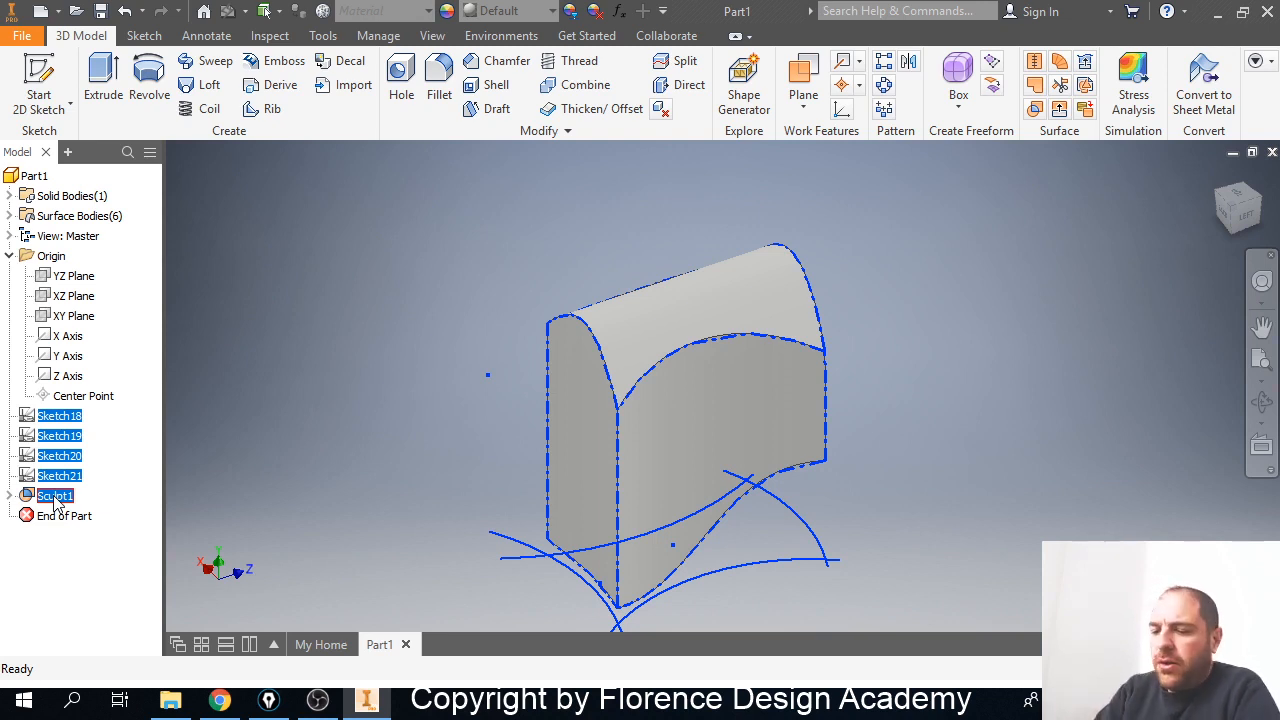
{"action": "key", "text": "Delete"}
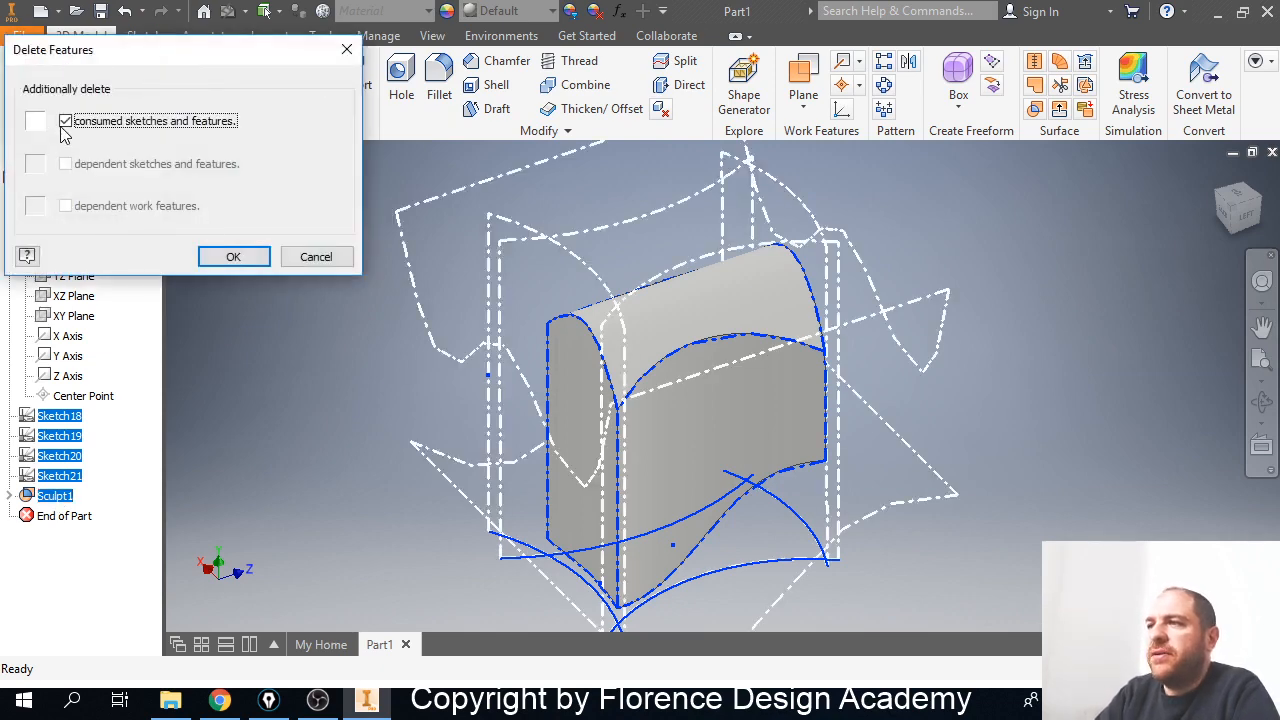
{"action": "left_click", "coordinate": [234, 258]}
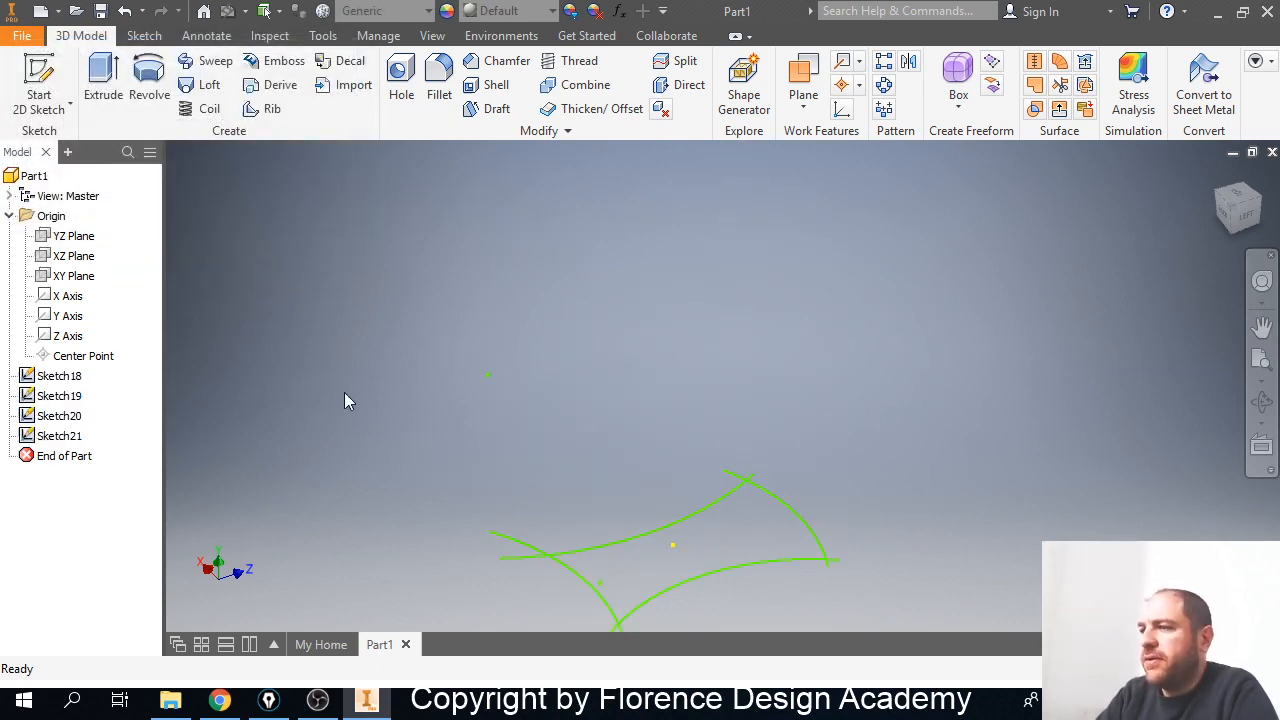
{"action": "left_click", "coordinate": [60, 376]}
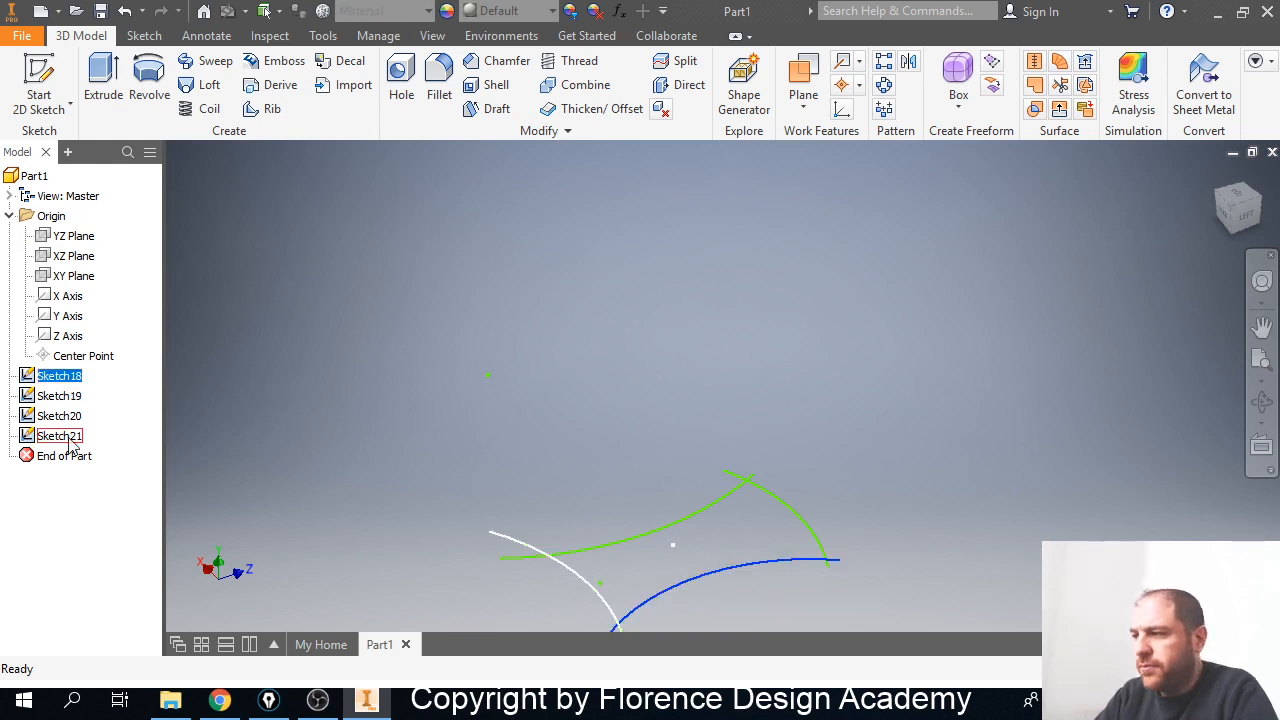
{"action": "left_click", "coordinate": [70, 437], "text": "shift"}
{"action": "key", "text": "Delete"}
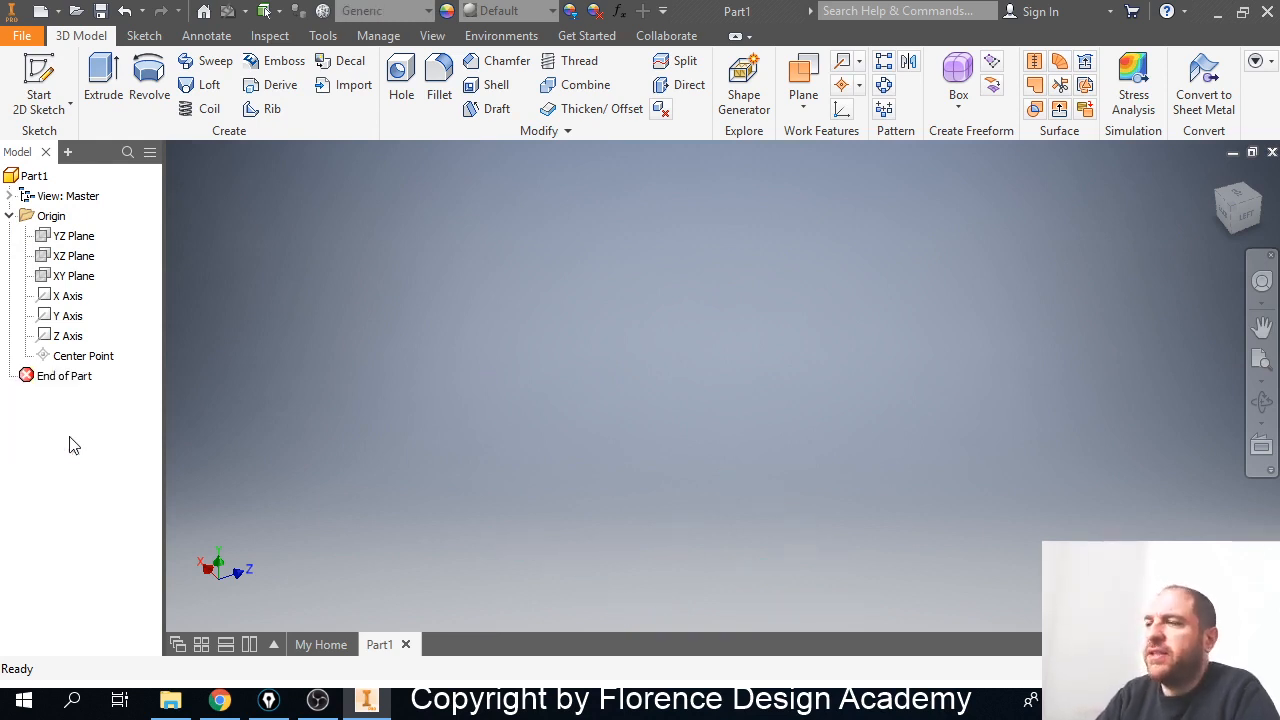
Sketch a rectangle around the origin on the XZ plane, with one corner at about X -1.5 in, Y -1.74 in.
{"action": "left_click", "coordinate": [105, 72]}
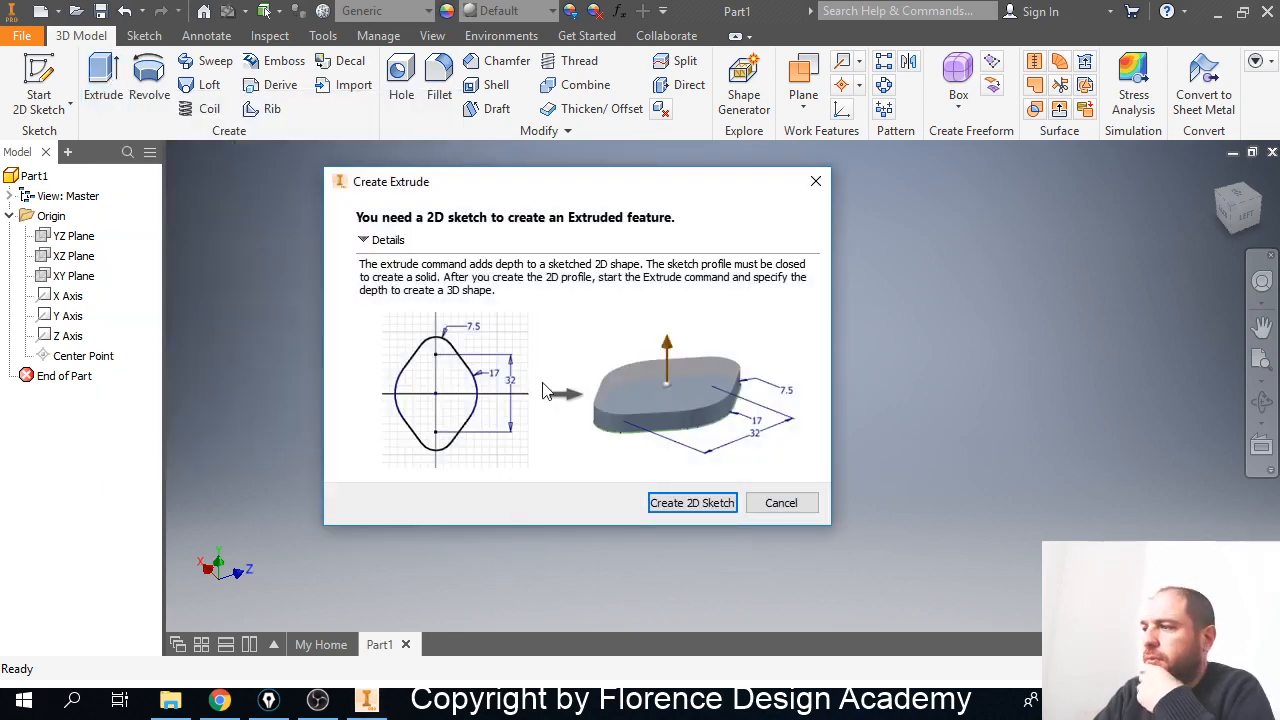
{"action": "left_click", "coordinate": [681, 510]}
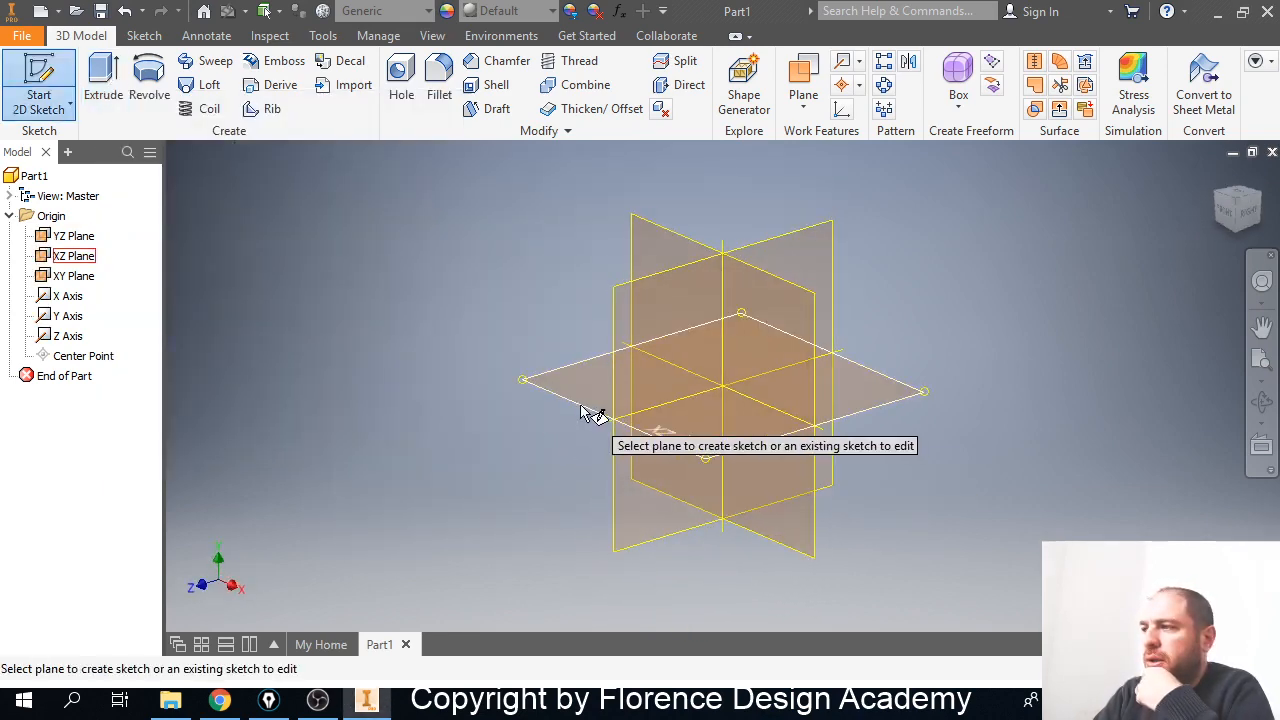
{"action": "left_click", "coordinate": [582, 409]}
{"action": "left_click", "coordinate": [266, 85]}
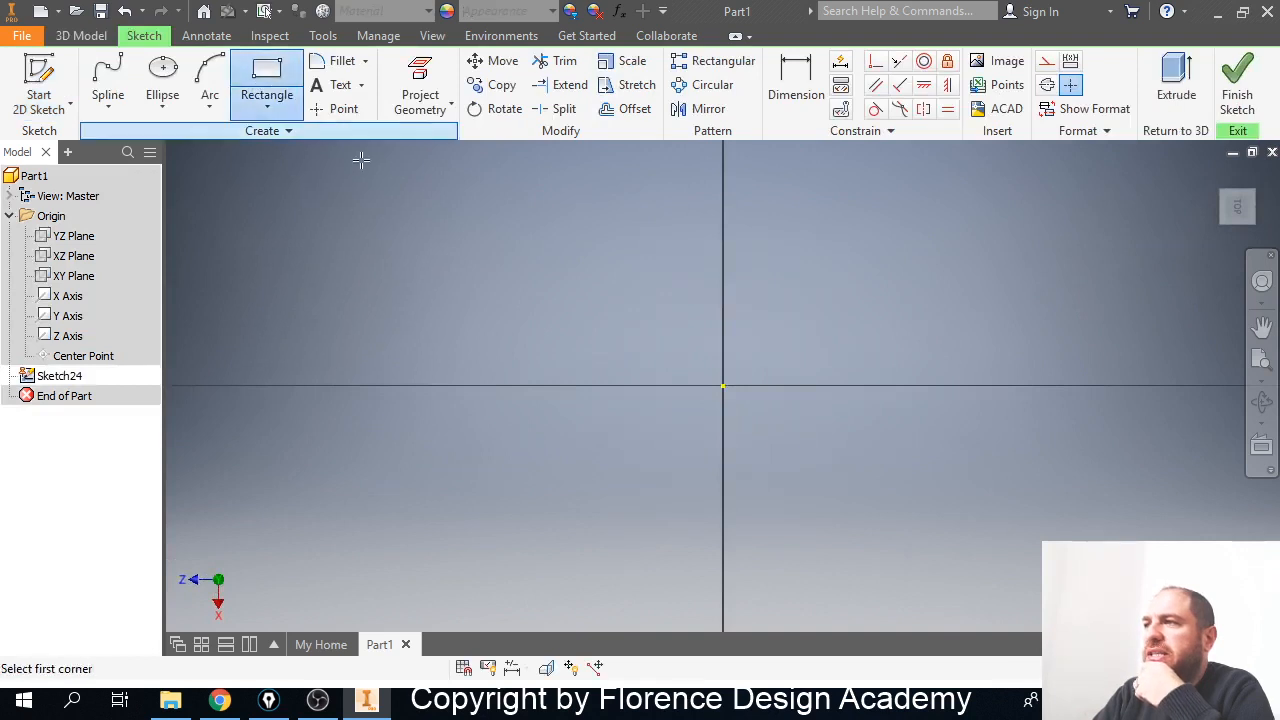
{"action": "scroll", "coordinate": [538, 291], "scroll_direction": "down", "scroll_amount": 3}
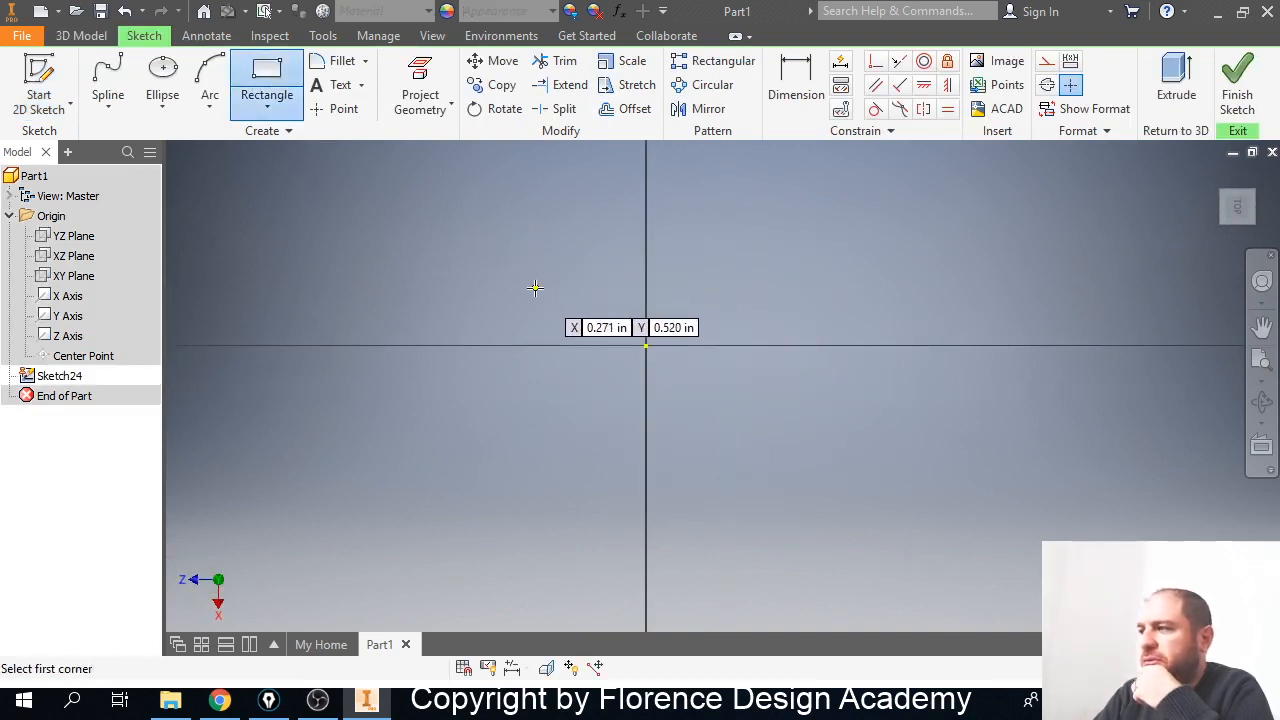
{"action": "scroll", "coordinate": [528, 246], "scroll_direction": "up", "scroll_amount": 5}
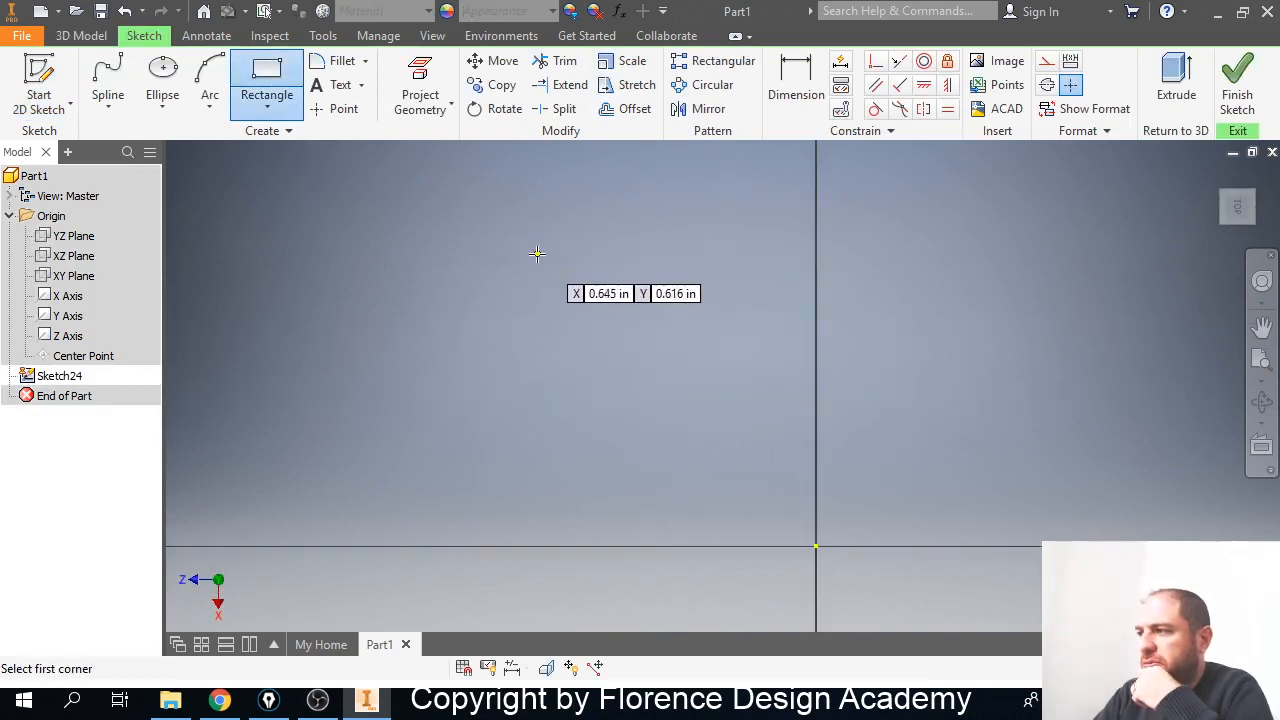
{"action": "scroll", "coordinate": [537, 255], "scroll_direction": "down", "scroll_amount": 7}
{"action": "left_click", "coordinate": [488, 191]}
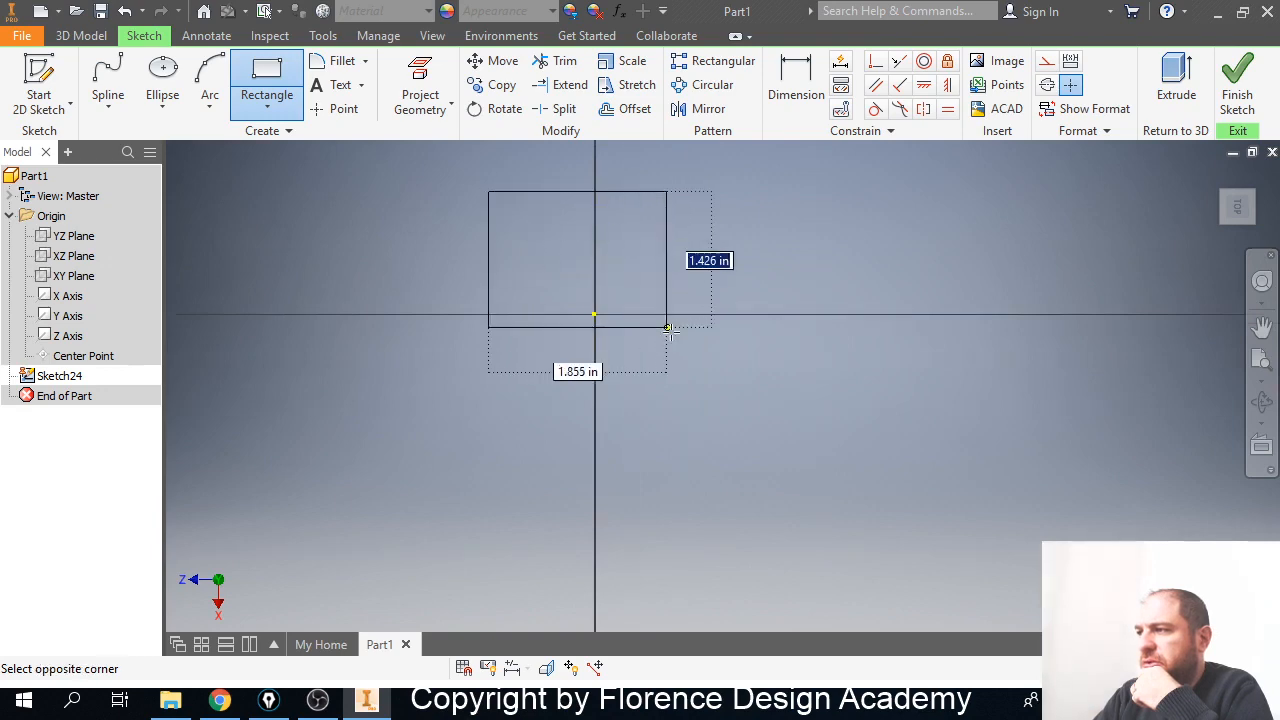
{"action": "left_click", "coordinate": [757, 453]}
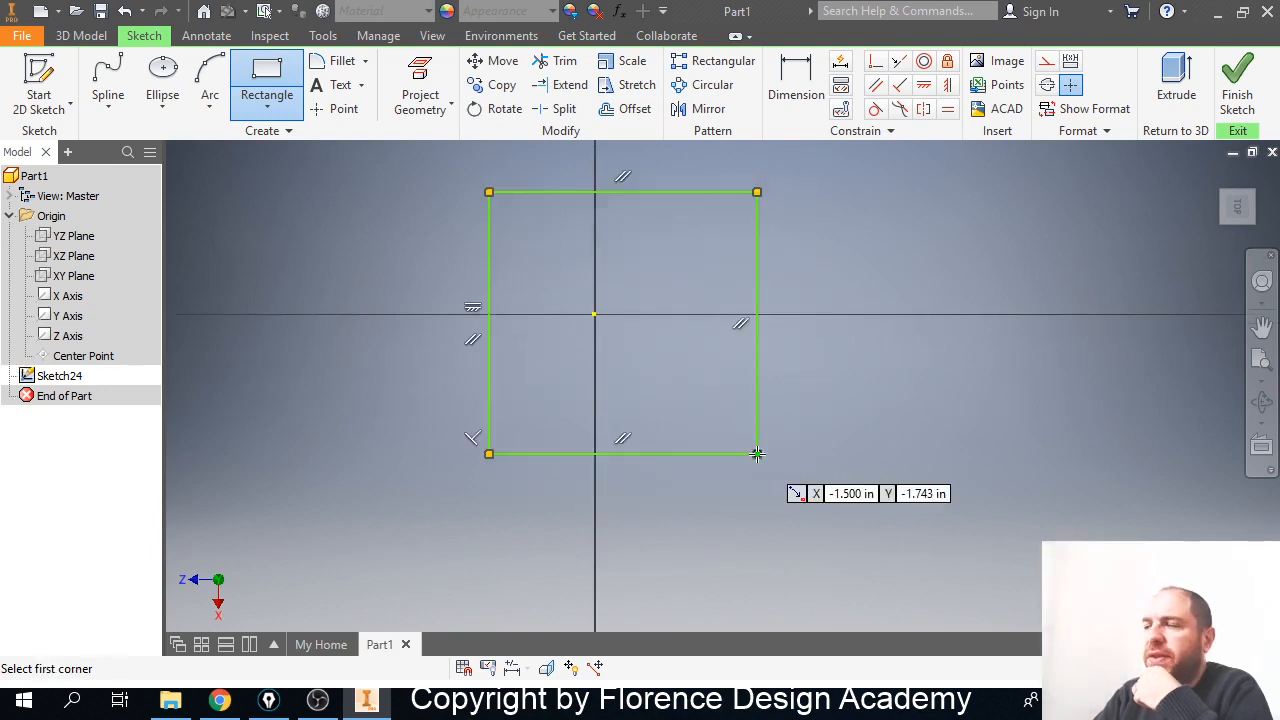
Extrude the rectangle upward as a tall solid block.
{"action": "left_click", "coordinate": [1177, 93]}
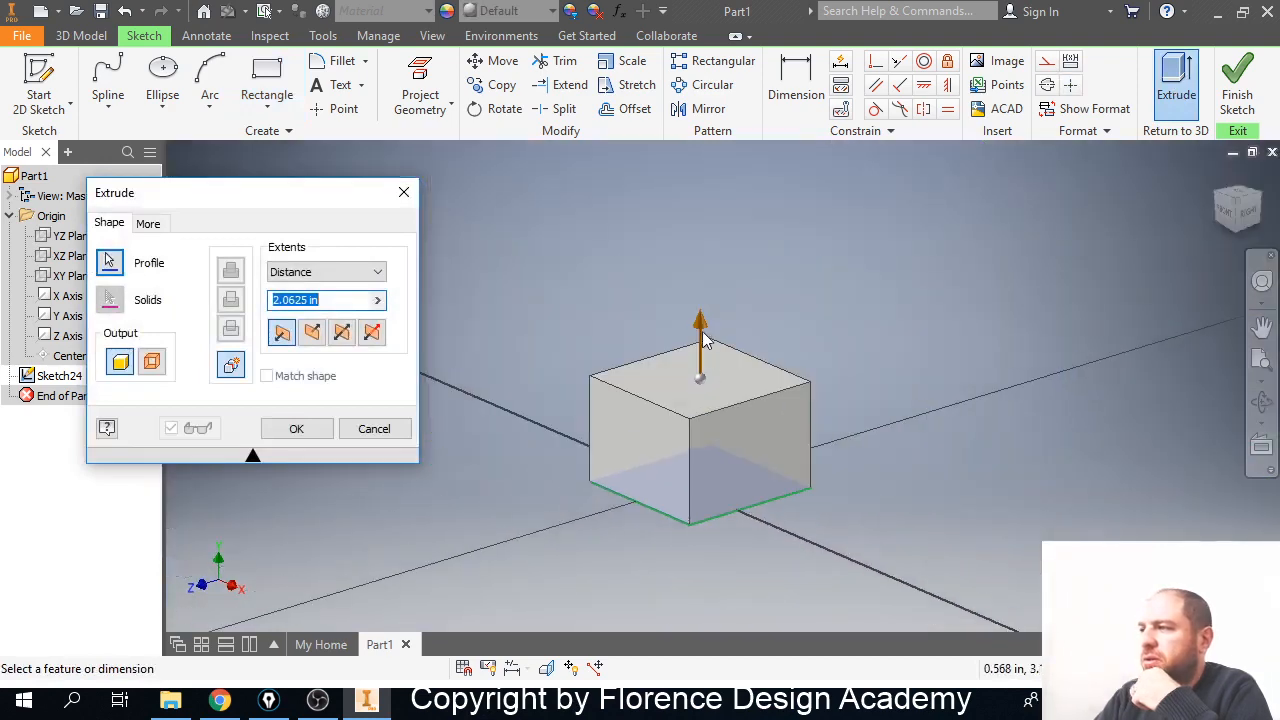
{"action": "left_click_drag", "start_coordinate": [704, 340], "coordinate": [714, 168]}
{"action": "left_click", "coordinate": [297, 429]}
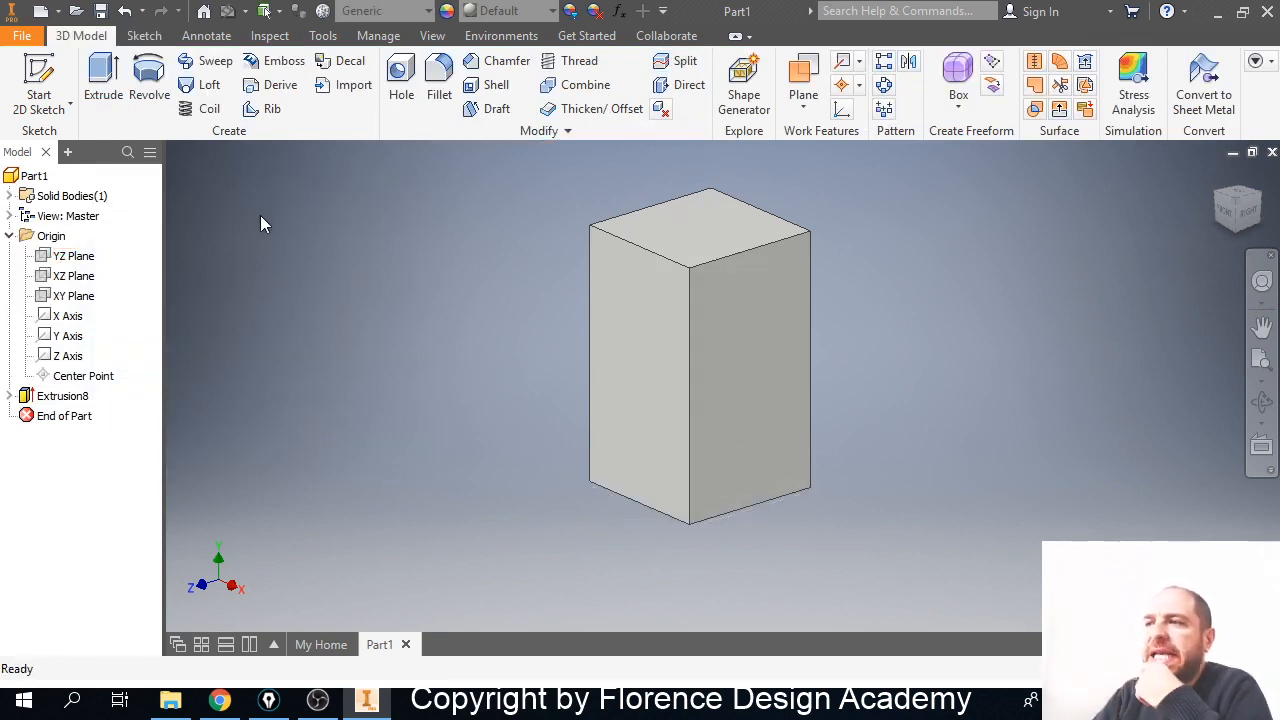
Sketch a six-point wavy spline on the XY plane, crossing the block around mid-height and extending beyond both sides, and finish the sketch.
{"action": "left_click", "coordinate": [76, 298]}
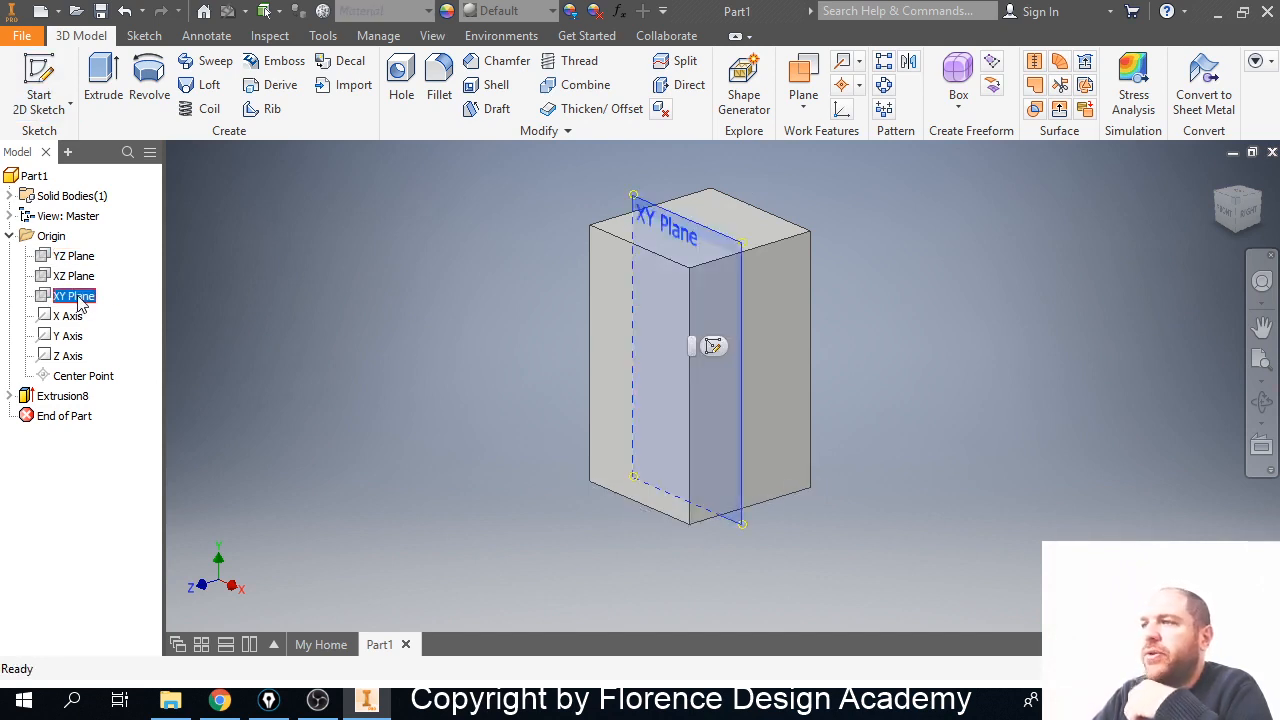
{"action": "left_click", "coordinate": [42, 80]}
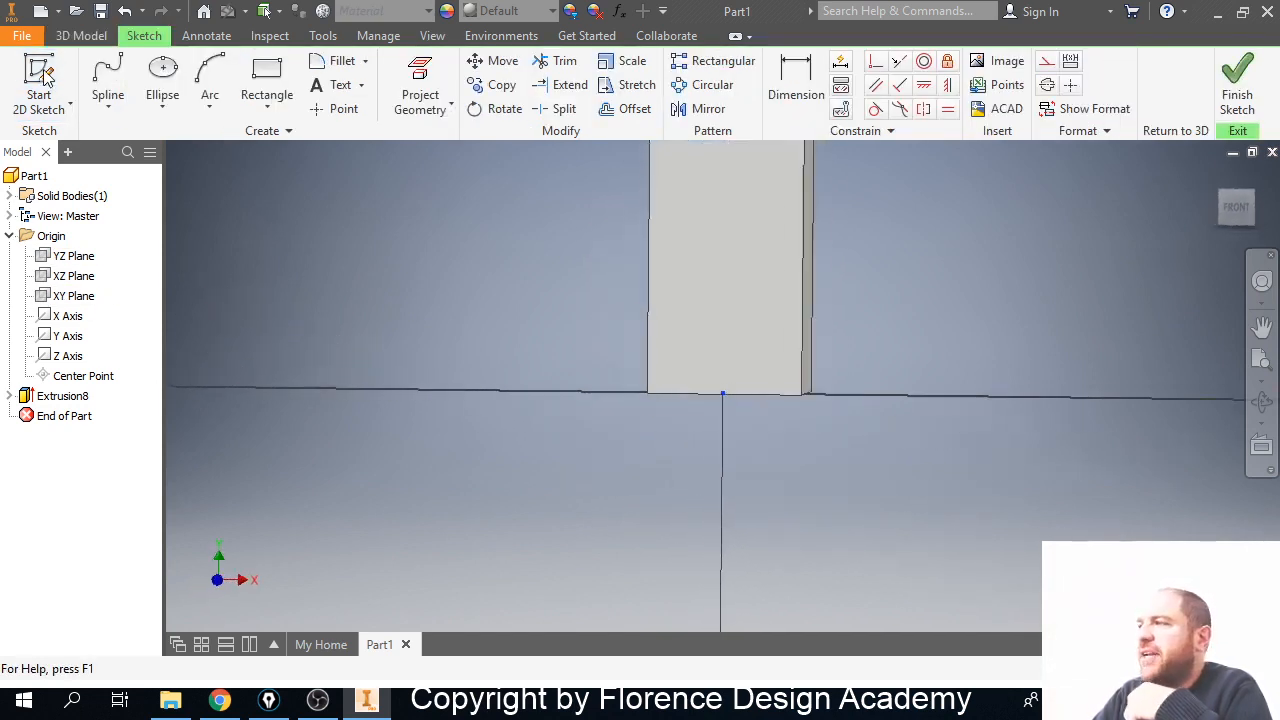
{"action": "left_click", "coordinate": [107, 72]}
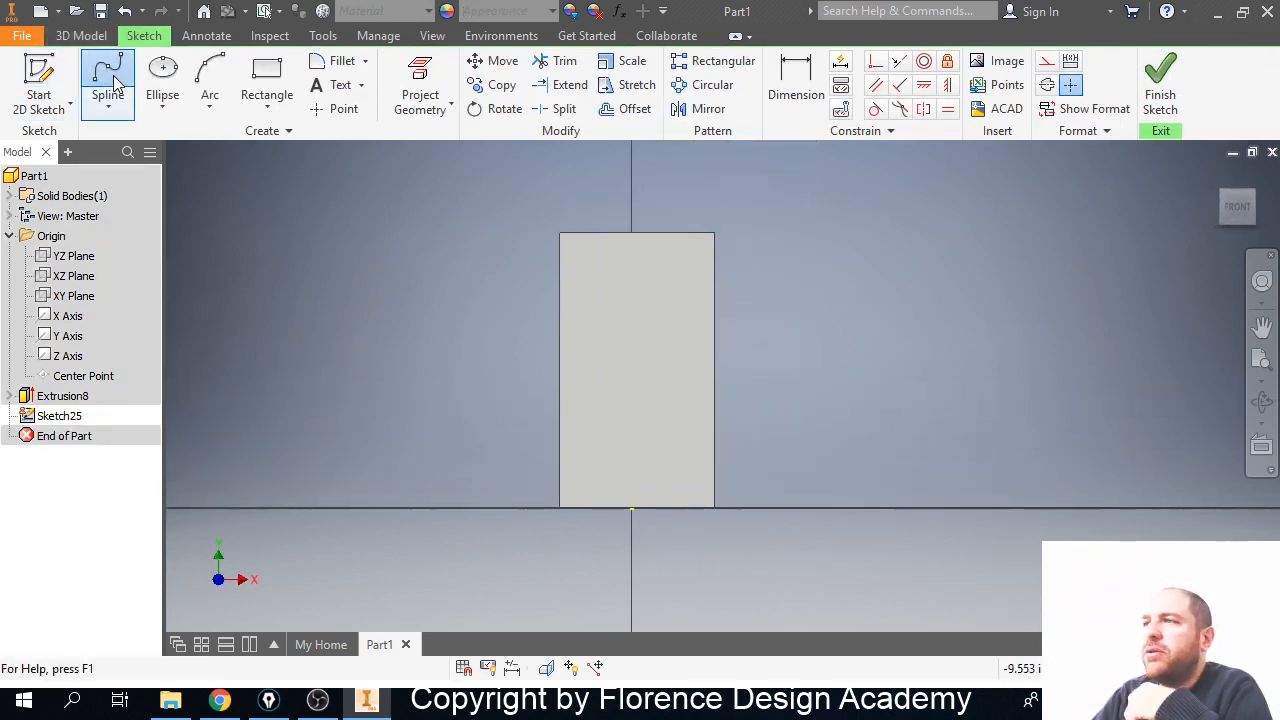
{"action": "left_click", "coordinate": [425, 491]}
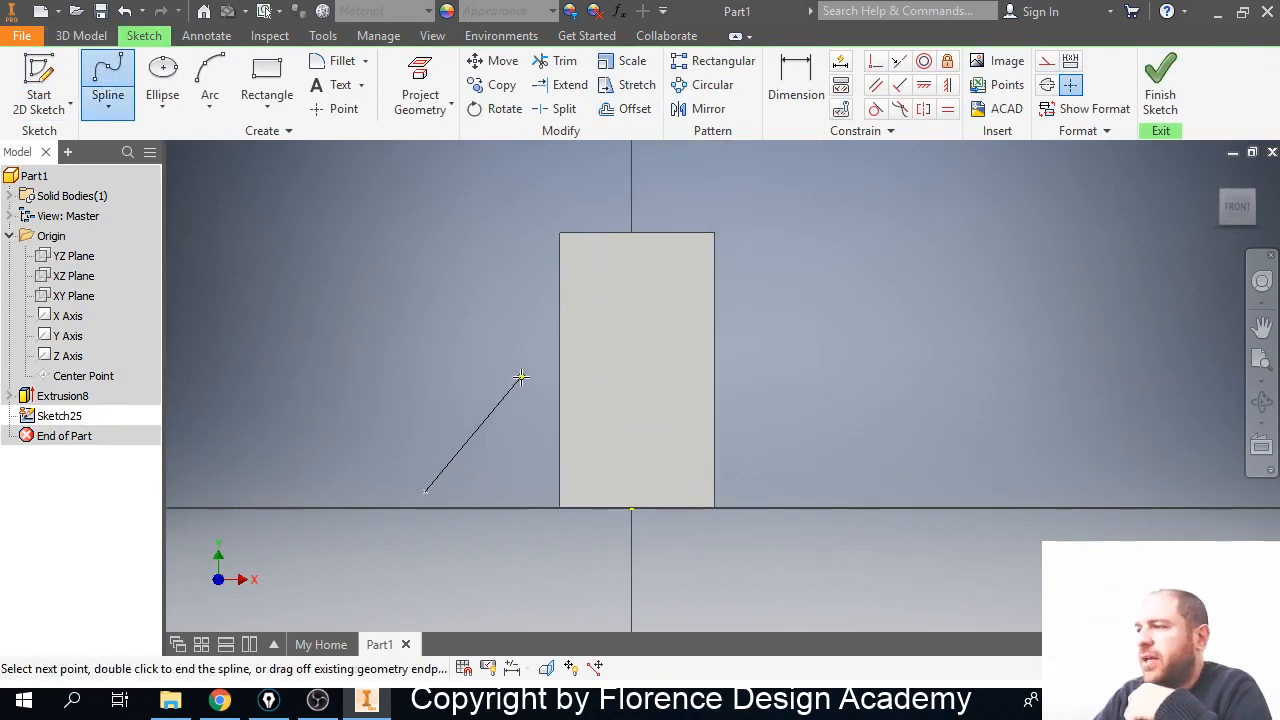
{"action": "left_click", "coordinate": [521, 375]}
{"action": "left_click", "coordinate": [613, 414]}
{"action": "left_click", "coordinate": [688, 332]}
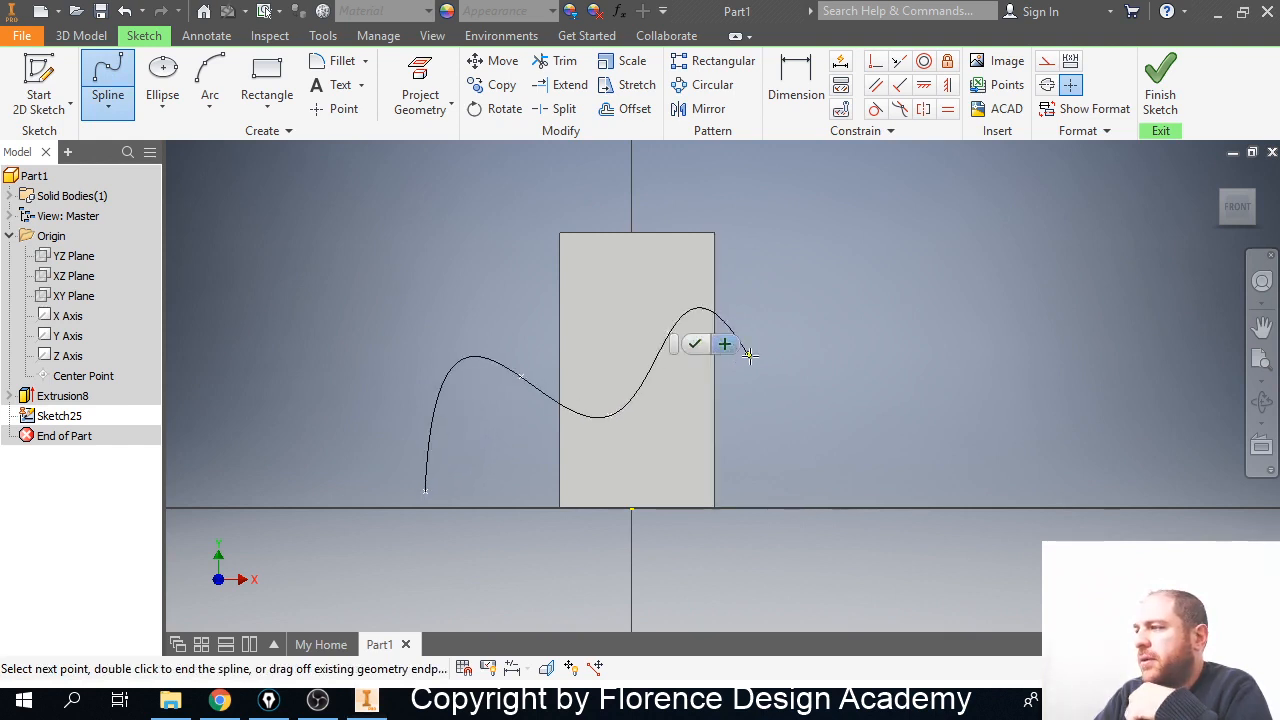
{"action": "left_click", "coordinate": [763, 366]}
{"action": "left_click", "coordinate": [817, 258]}
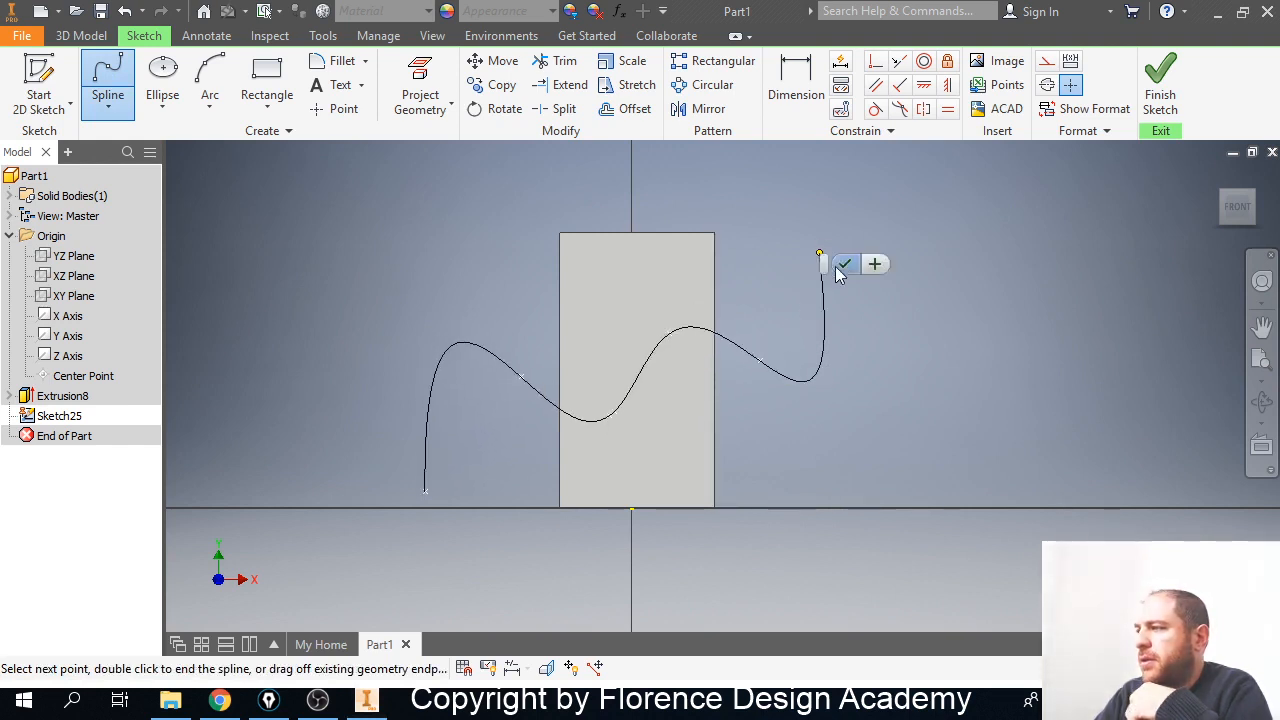
{"action": "left_click", "coordinate": [842, 262]}
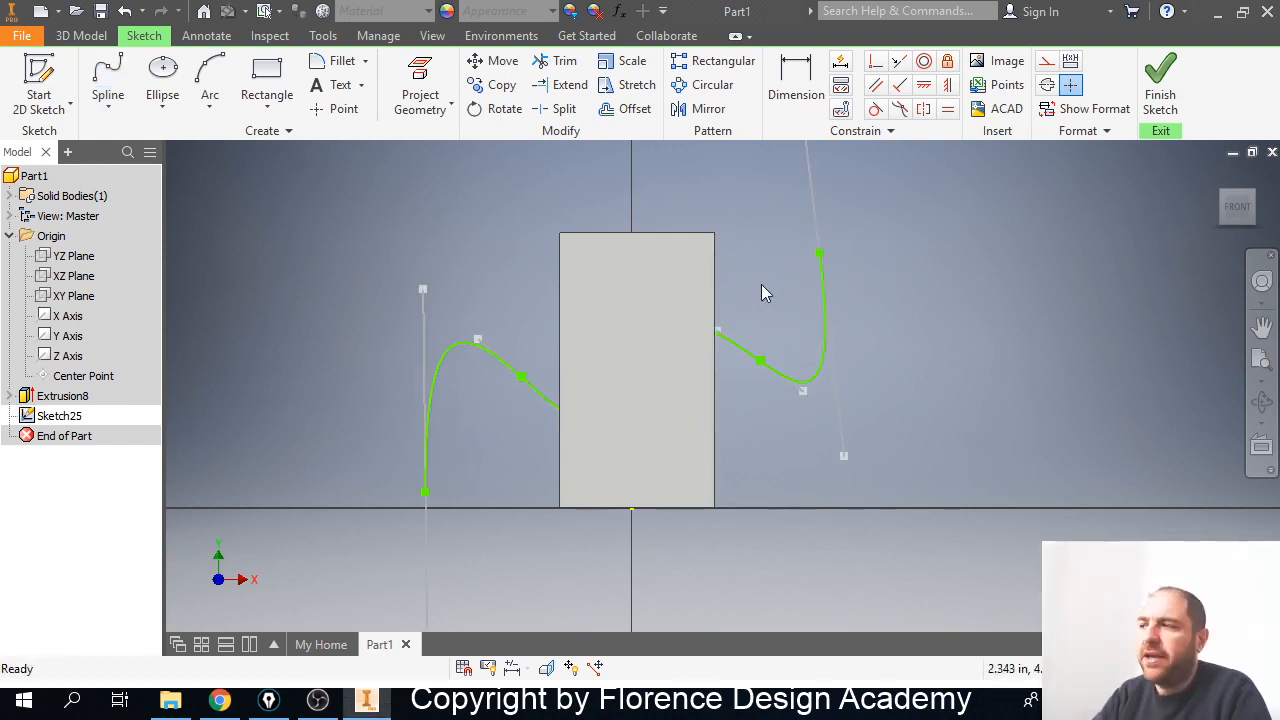
{"action": "scroll", "coordinate": [761, 284], "scroll_direction": "up", "scroll_amount": 3}
{"action": "middle_click_drag", "start_coordinate": [761, 284], "coordinate": [722, 312], "text": "shift"}
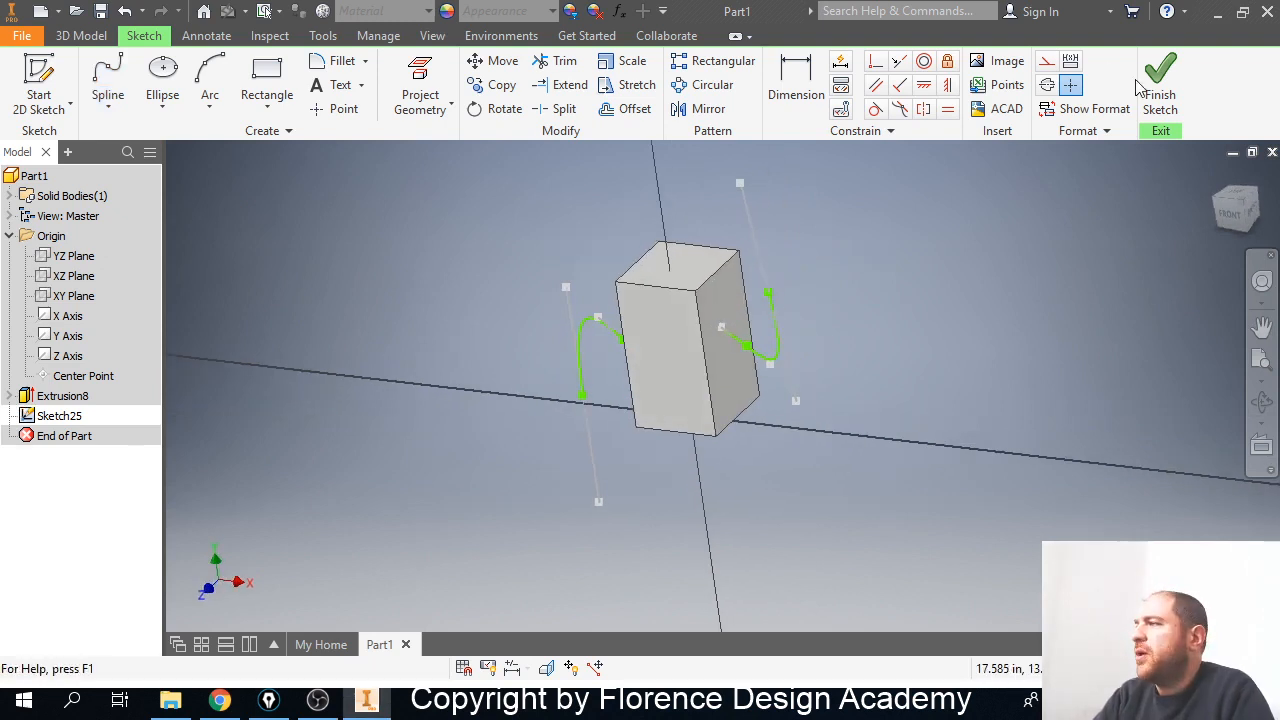
{"action": "left_click", "coordinate": [1160, 90]}
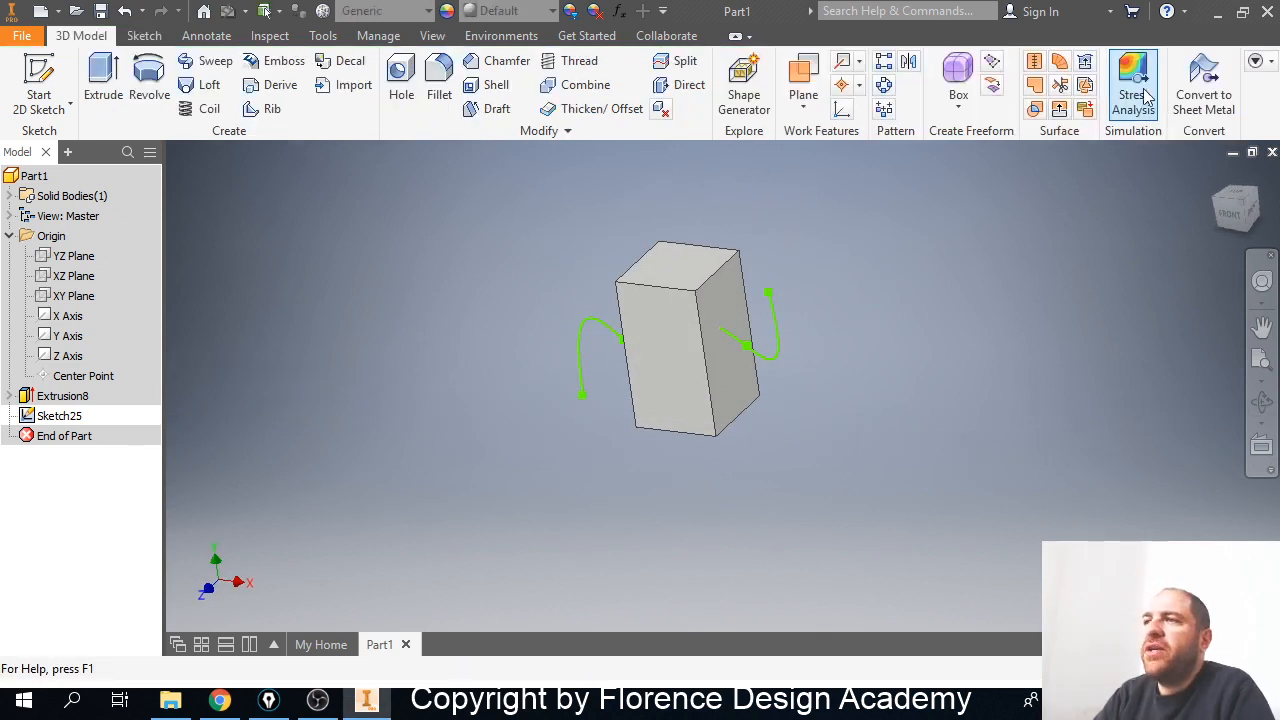
Extrude the wavy spline as a surface, symmetric about its sketch plane, over a distance of 5.375 in so it passes beyond the block's faces.
{"action": "left_click", "coordinate": [104, 90]}
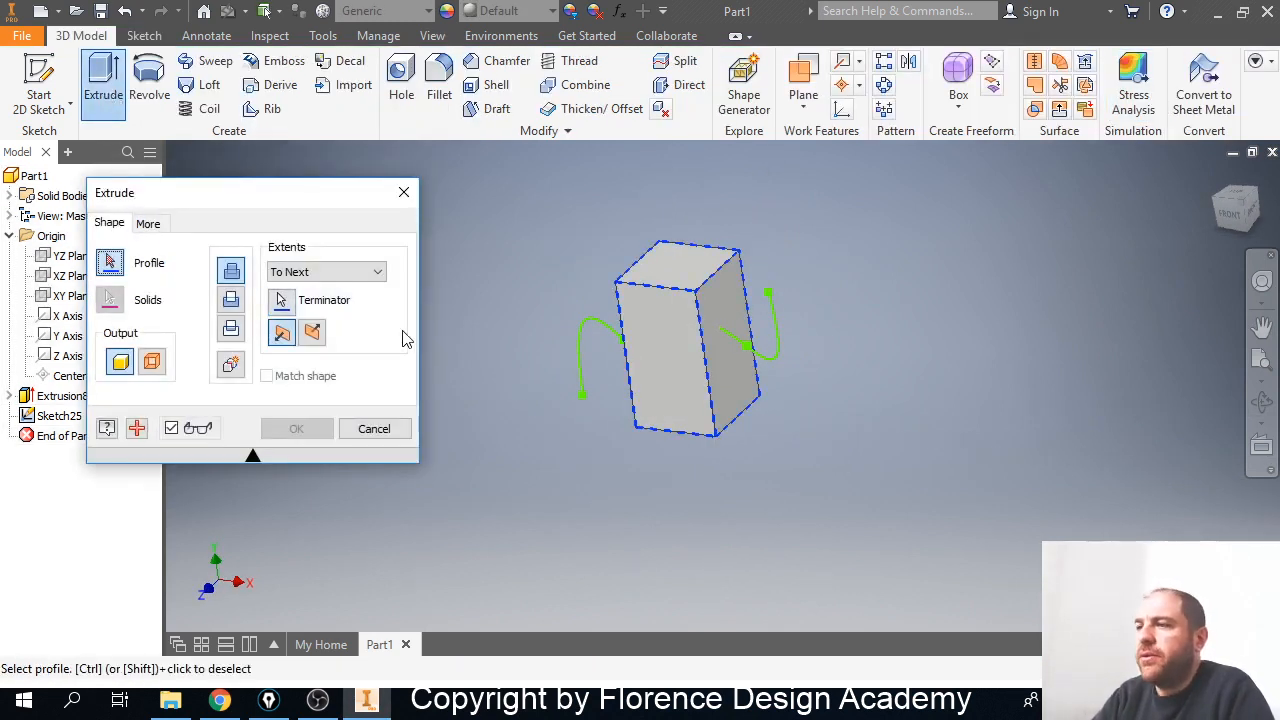
{"action": "left_click", "coordinate": [152, 361]}
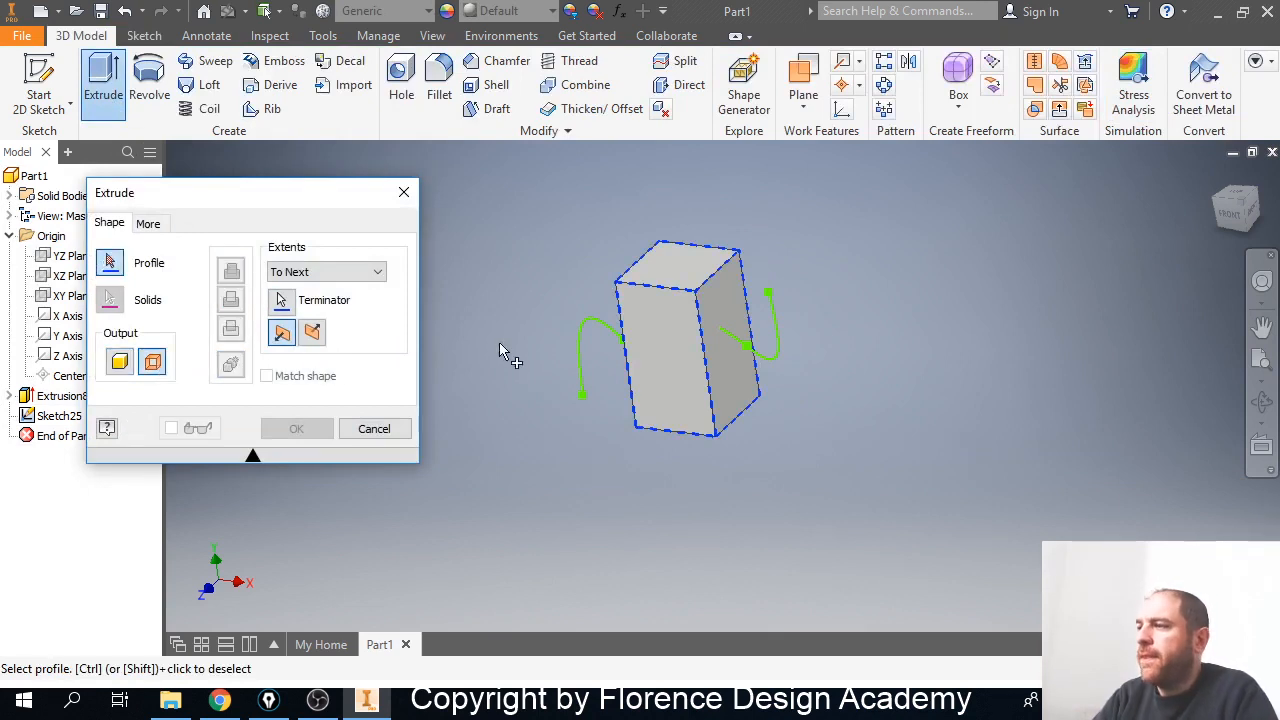
{"action": "left_click", "coordinate": [589, 333]}
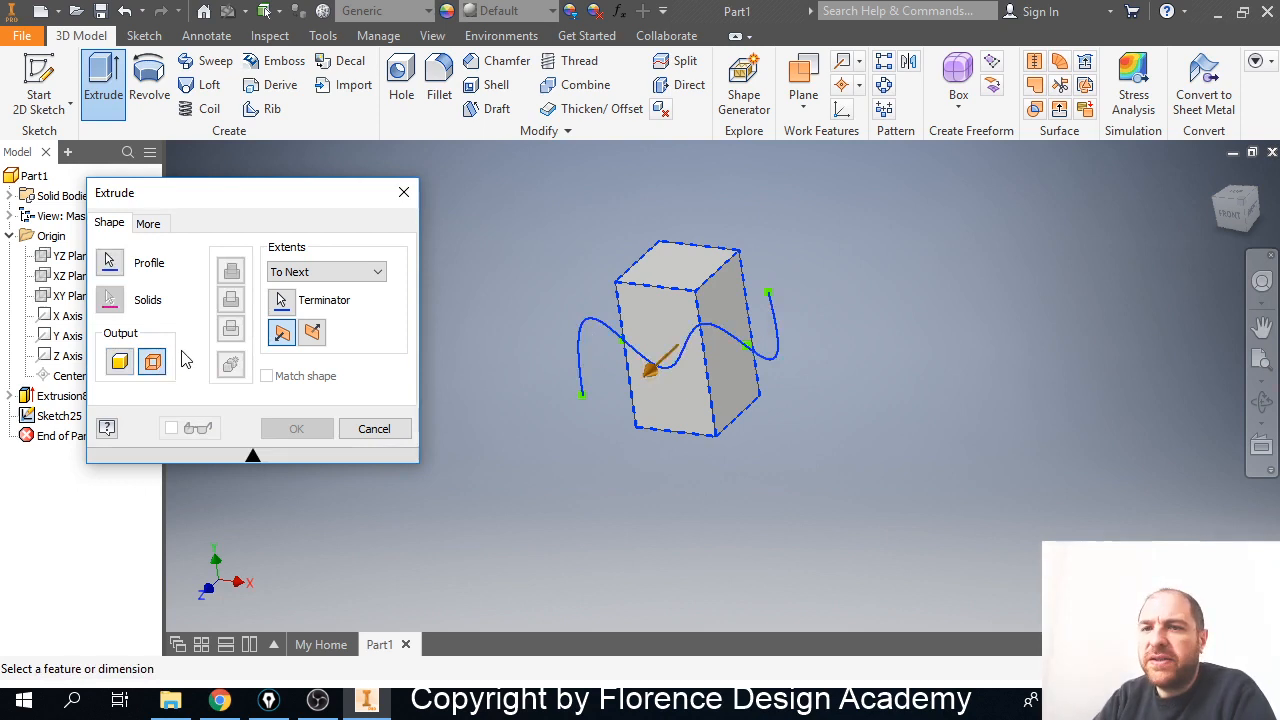
{"action": "left_click", "coordinate": [380, 280]}
{"action": "left_click", "coordinate": [372, 290]}
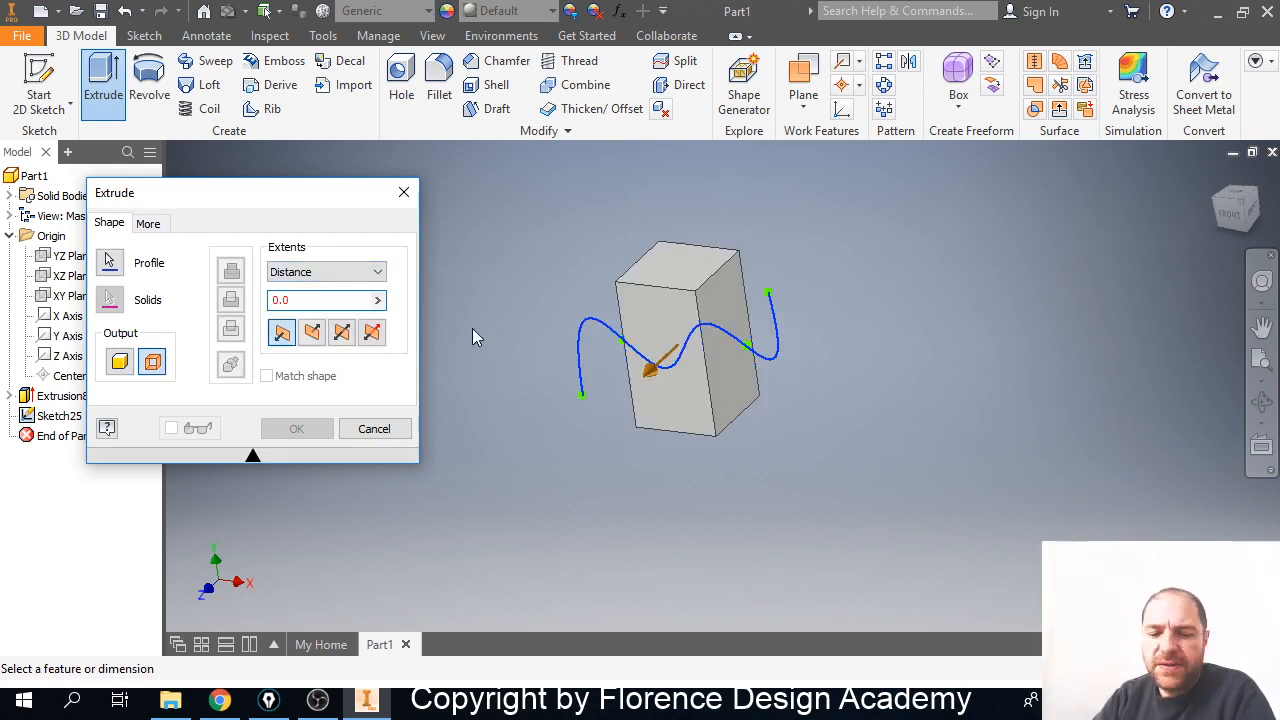
{"action": "mouse_move", "coordinate": [565, 370]}
{"action": "middle_mouse_down"}
{"action": "mouse_move", "coordinate": [529, 374]}
{"action": "mouse_move", "coordinate": [557, 365]}
{"action": "middle_mouse_up"}
{"action": "key", "text": "alt"}
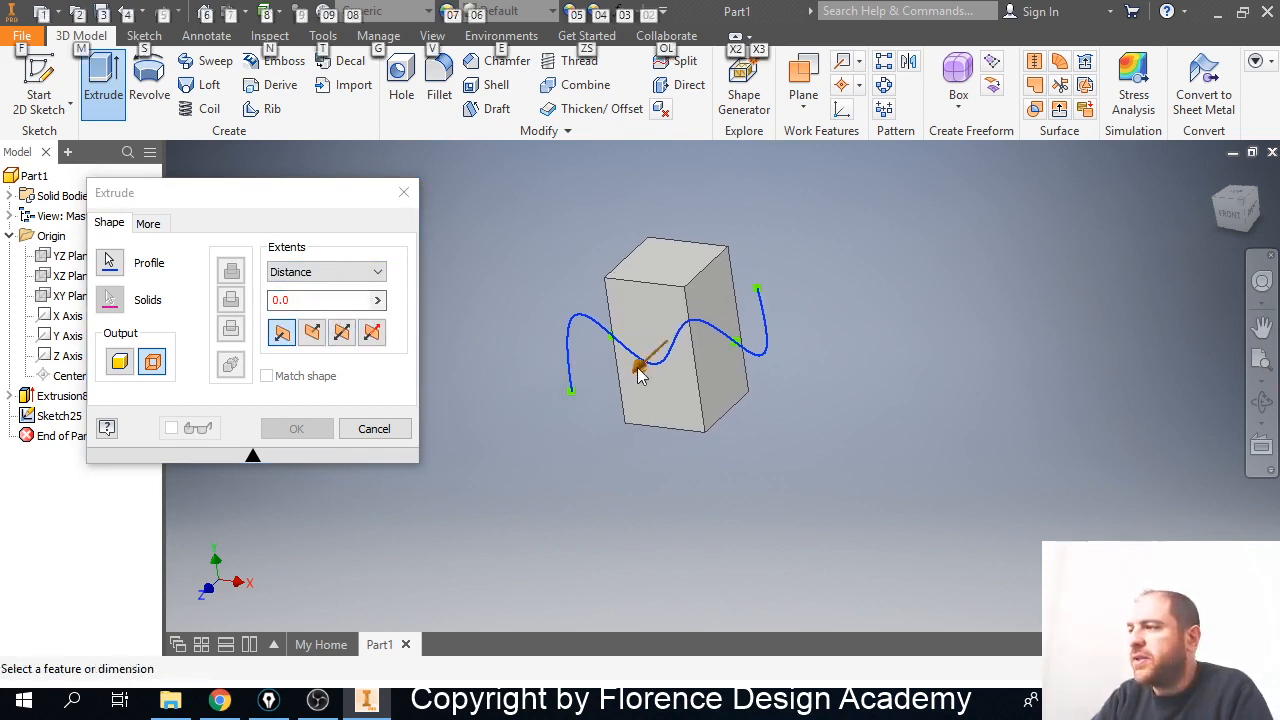
{"action": "left_click", "coordinate": [567, 356]}
{"action": "left_click", "coordinate": [340, 333]}
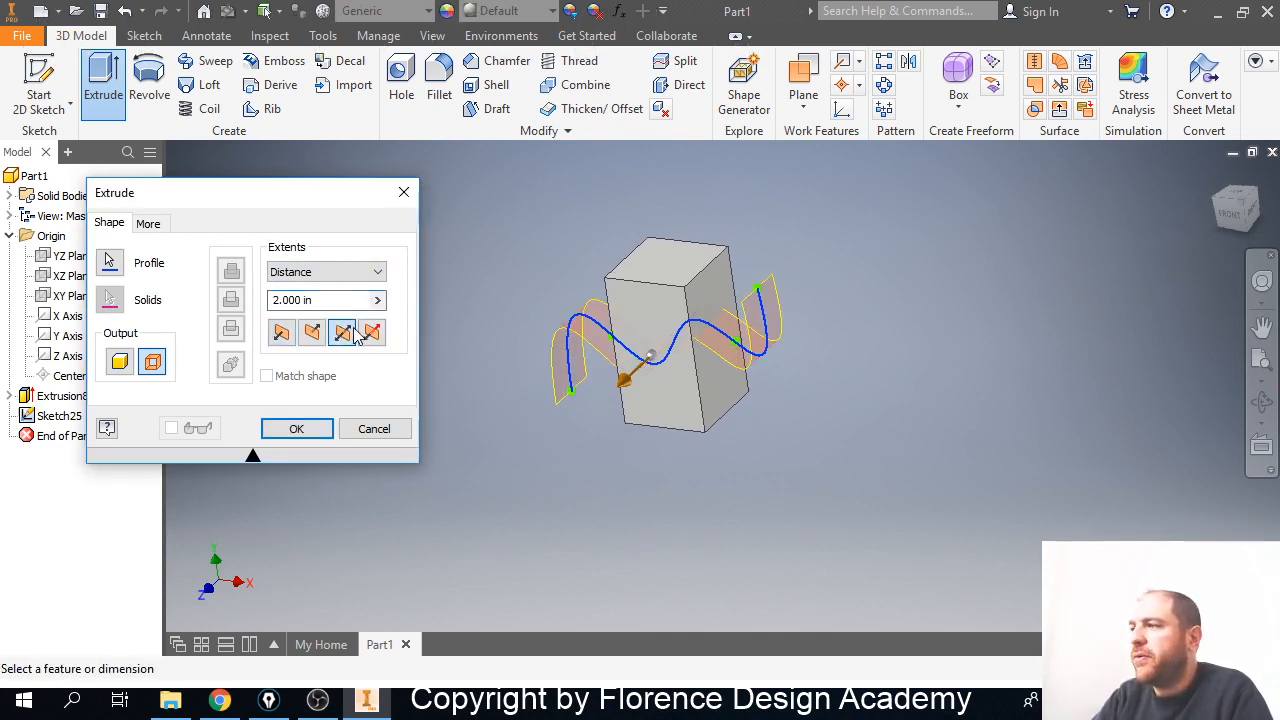
{"action": "middle_click_drag", "start_coordinate": [597, 372], "coordinate": [578, 376]}
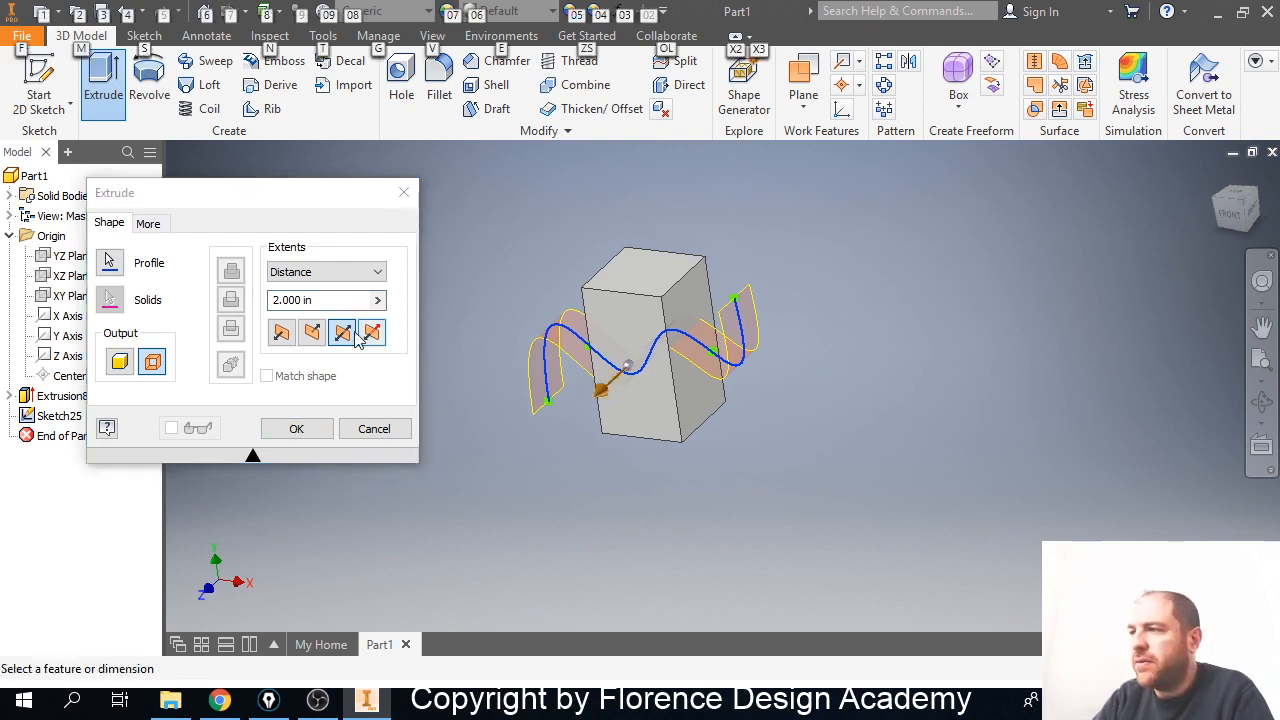
{"action": "left_click_drag", "start_coordinate": [606, 394], "coordinate": [573, 412]}
{"action": "middle_click_drag", "start_coordinate": [688, 394], "coordinate": [714, 357], "text": "shift"}
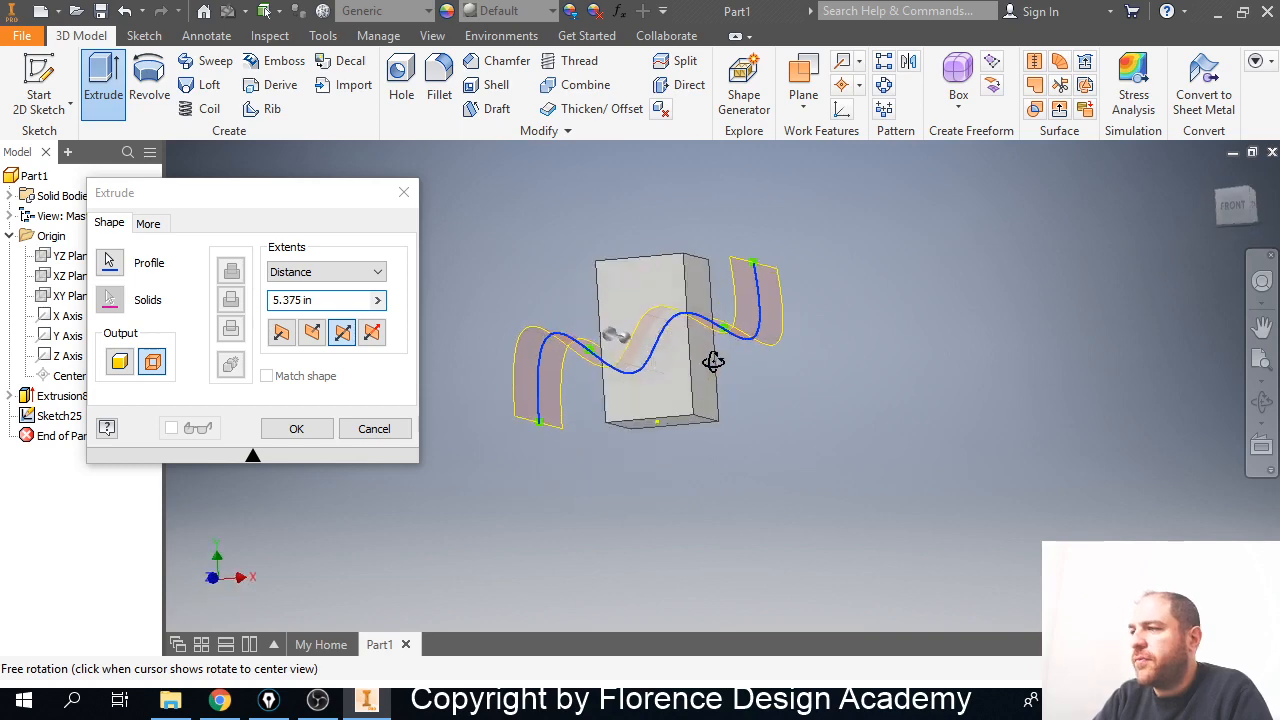
{"action": "left_click", "coordinate": [305, 428]}
Split the block's front face using the wavy surface as the split tool.
{"action": "middle_click_drag", "start_coordinate": [420, 398], "coordinate": [507, 417], "text": "shift"}
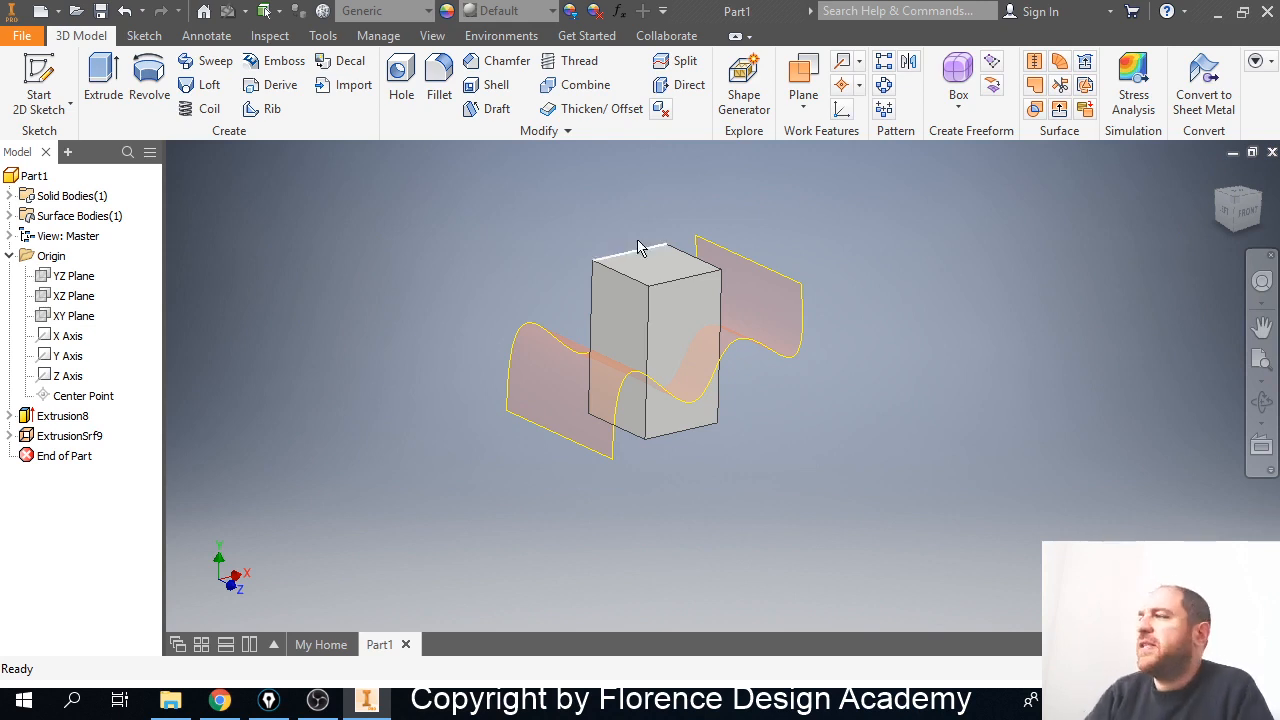
{"action": "left_click", "coordinate": [684, 64]}
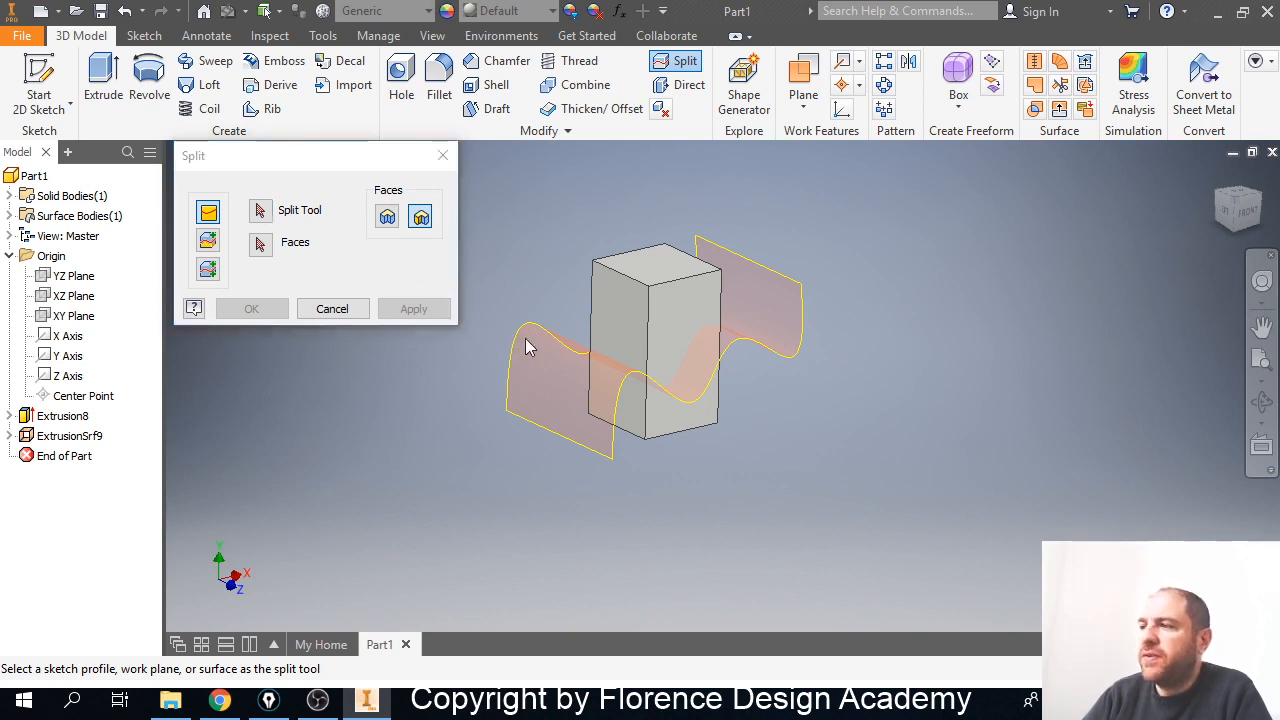
{"action": "left_click", "coordinate": [262, 211]}
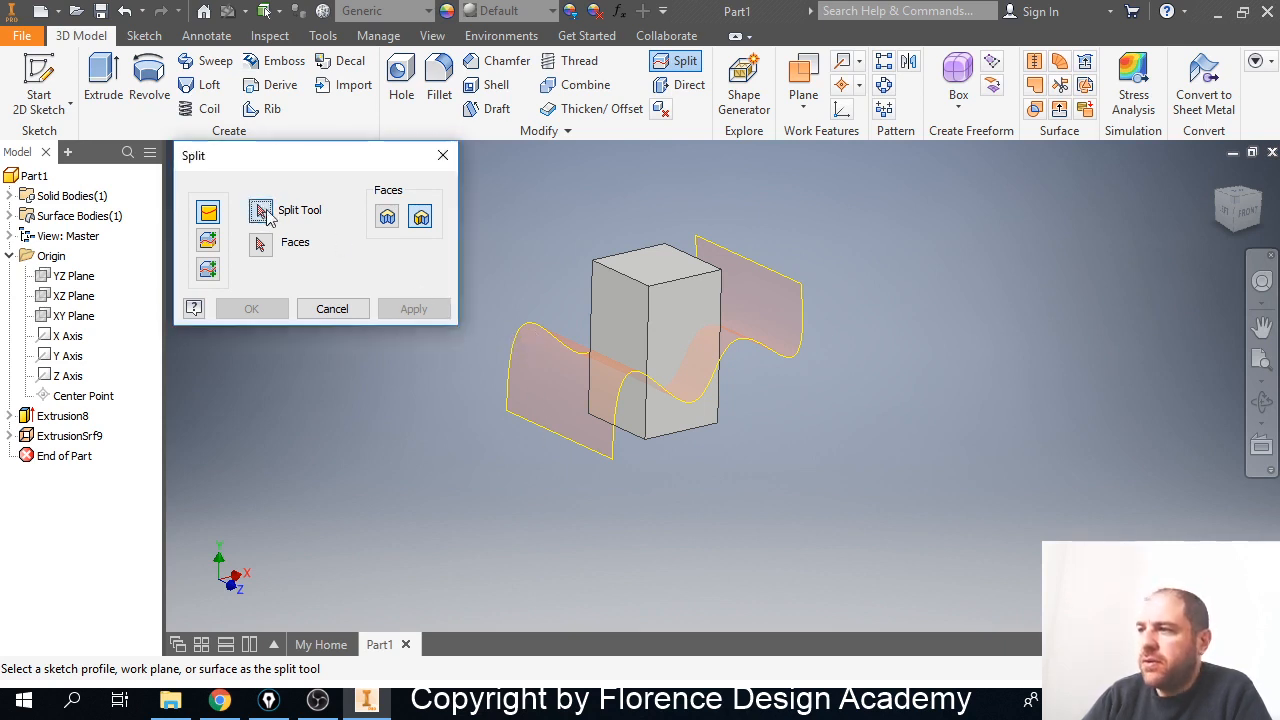
{"action": "left_click", "coordinate": [517, 342]}
{"action": "mouse_move", "coordinate": [560, 330]}
{"action": "middle_mouse_down", "text": "shift"}
{"action": "mouse_move", "coordinate": [623, 357]}
{"action": "mouse_move", "coordinate": [511, 337]}
{"action": "mouse_move", "coordinate": [568, 403]}
{"action": "middle_mouse_up", "text": "shift"}
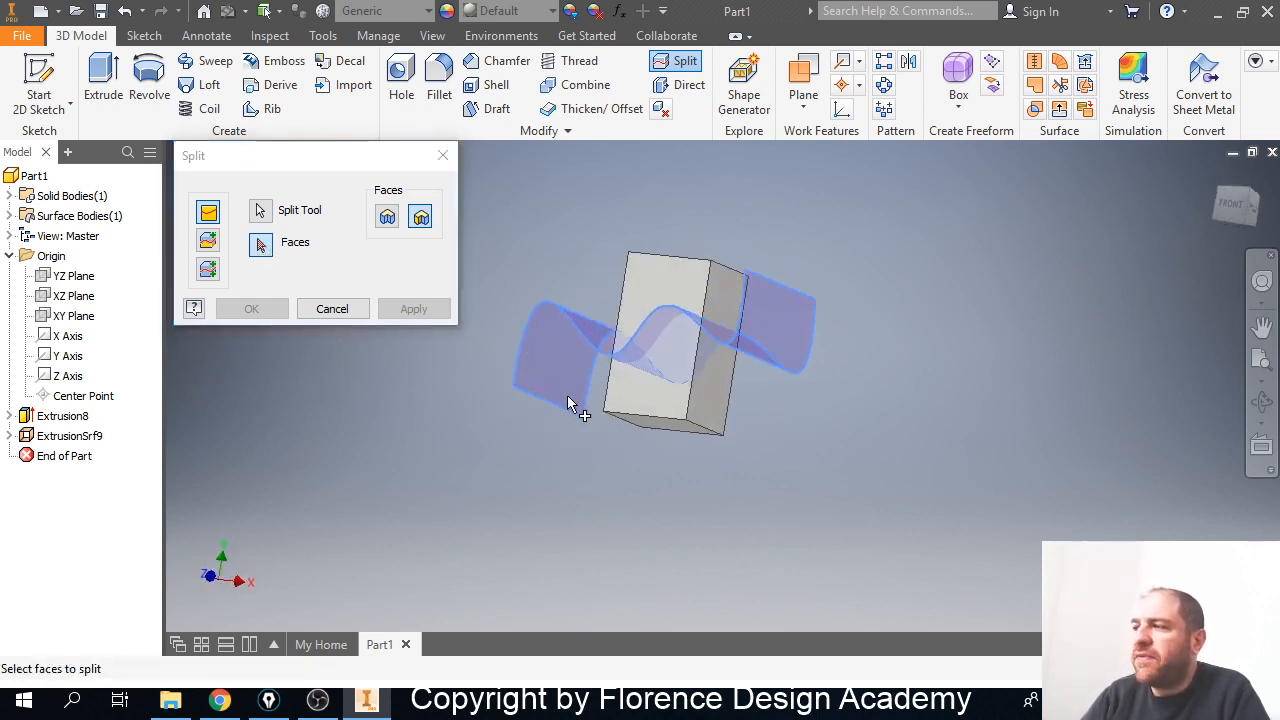
{"action": "left_click", "coordinate": [649, 405]}
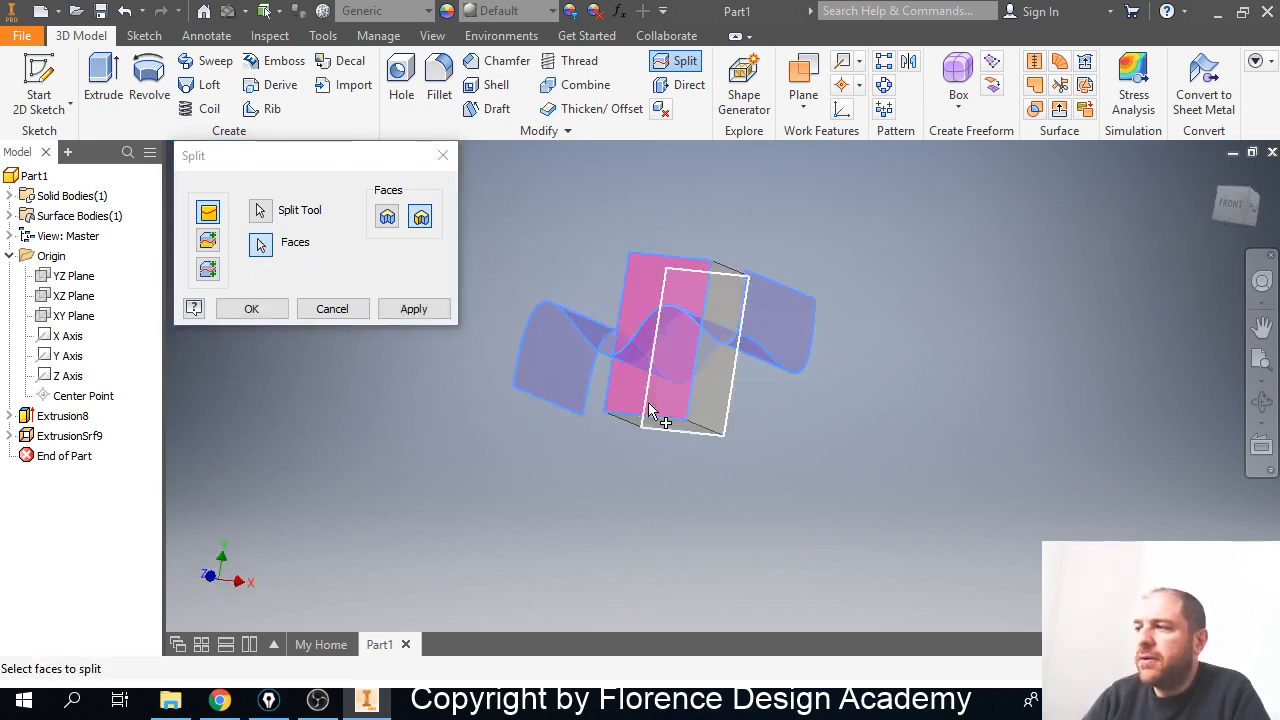
{"action": "left_click", "coordinate": [252, 309]}
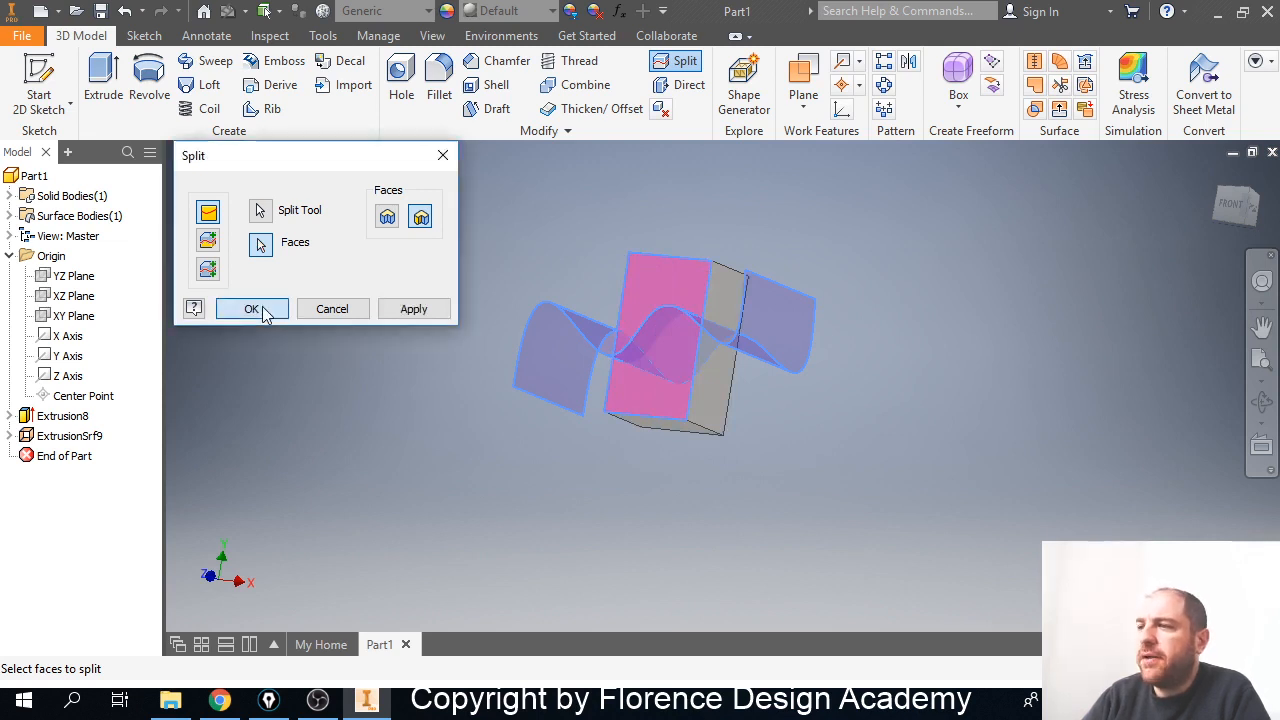
Hide the wavy extruded surface.
{"action": "left_click", "coordinate": [45, 437]}
{"action": "right_click", "coordinate": [45, 437]}
{"action": "left_click", "coordinate": [96, 410]}
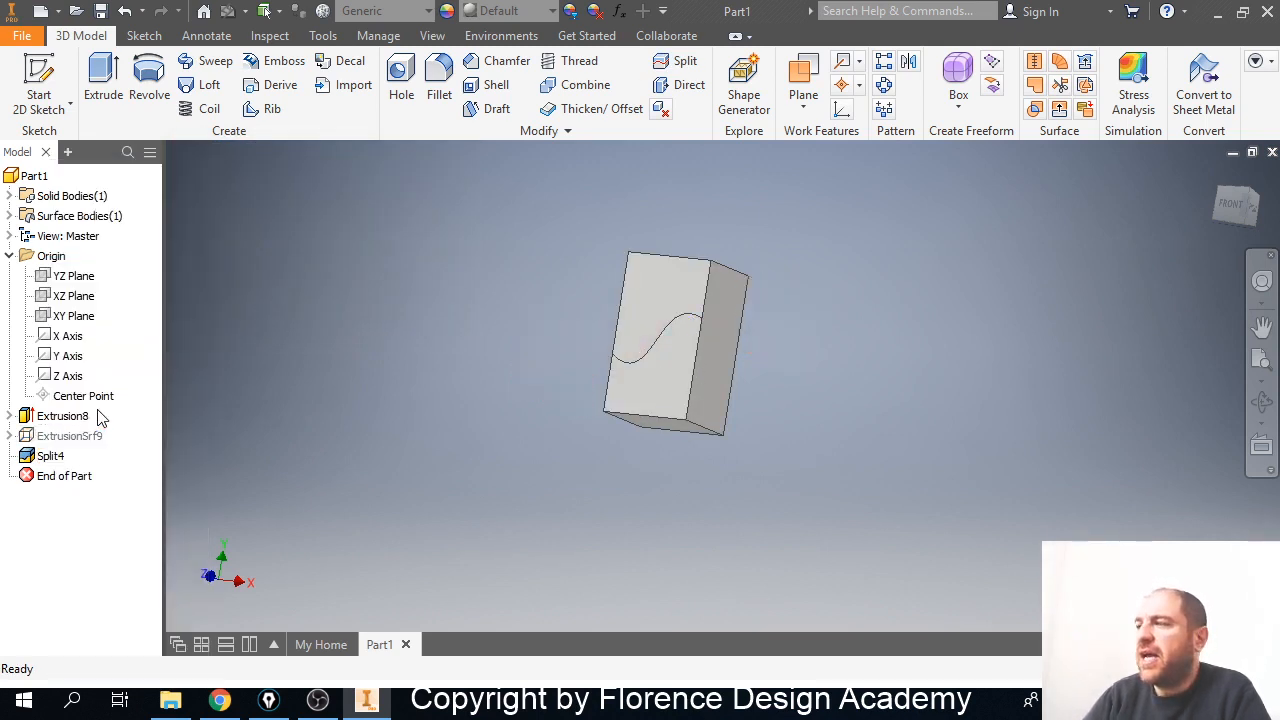
Examine the split front face by selecting the regions above and below the wavy line in turn.
{"action": "middle_click_drag", "start_coordinate": [470, 410], "coordinate": [651, 383], "text": "shift"}
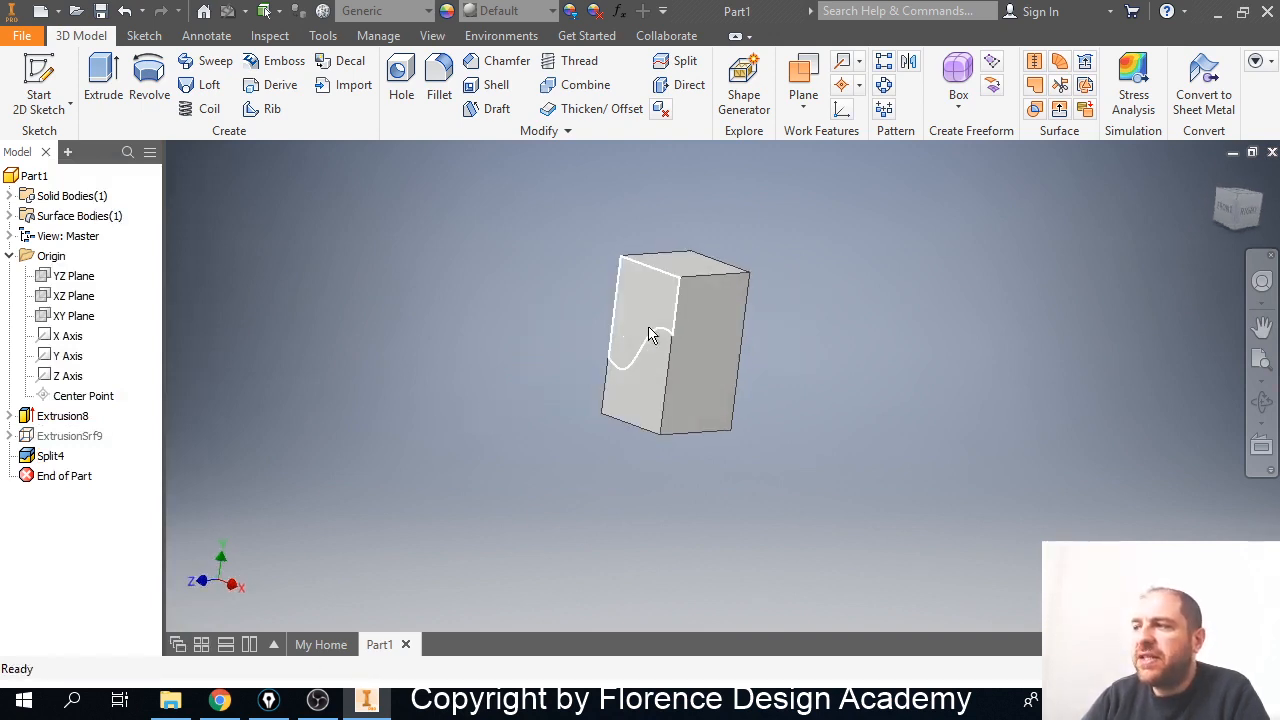
{"action": "left_click", "coordinate": [652, 316]}
{"action": "left_click", "coordinate": [651, 390]}
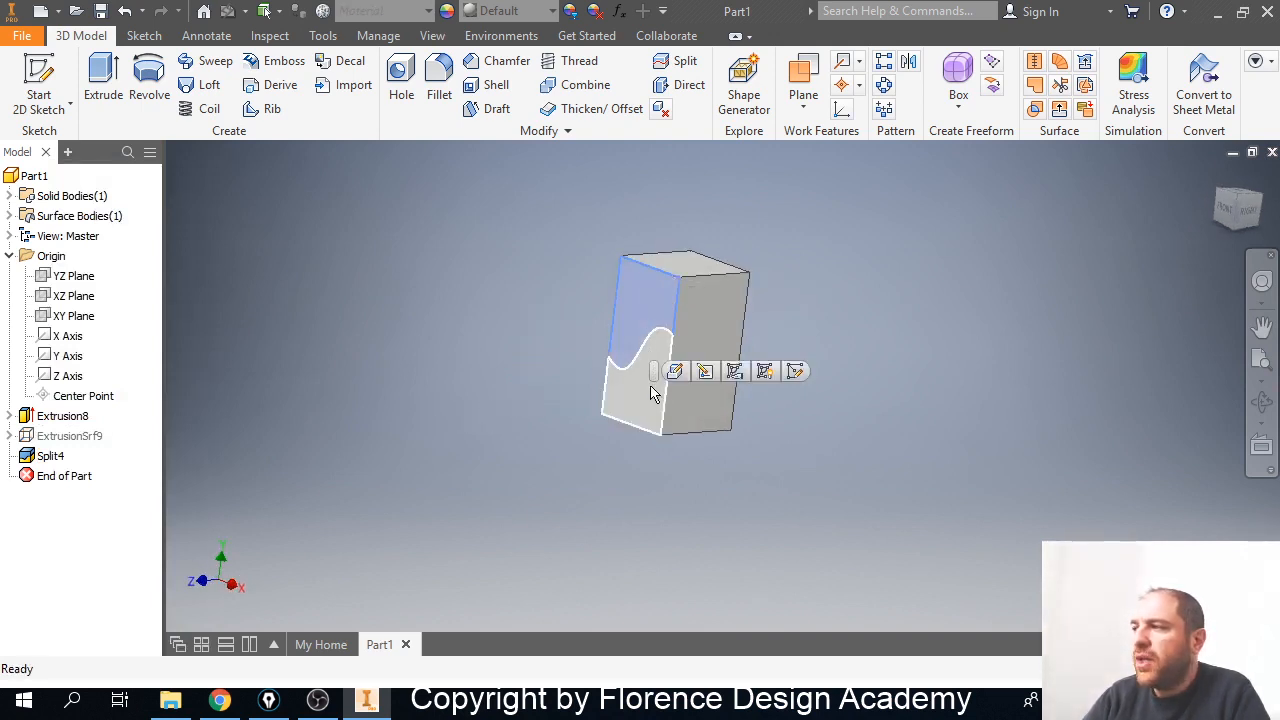
{"action": "left_click", "coordinate": [635, 297]}
{"action": "left_click", "coordinate": [645, 378]}
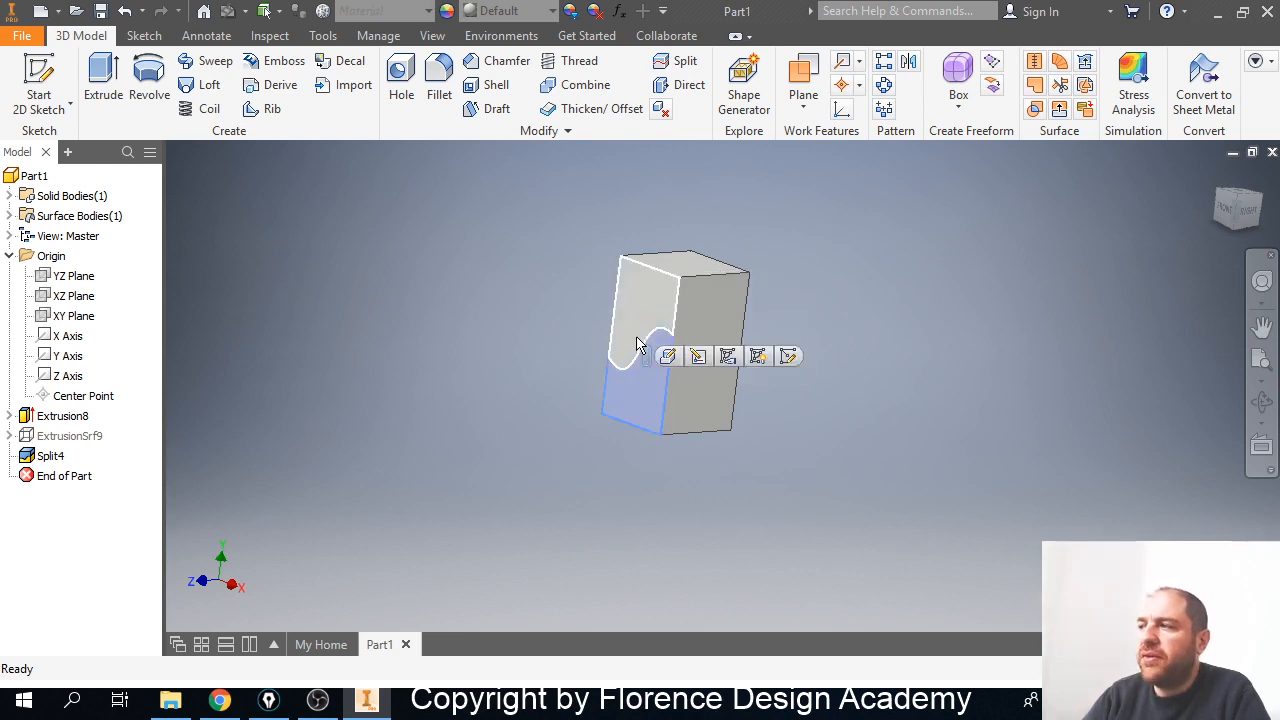
{"action": "left_click", "coordinate": [638, 305]}
{"action": "left_click", "coordinate": [648, 378]}
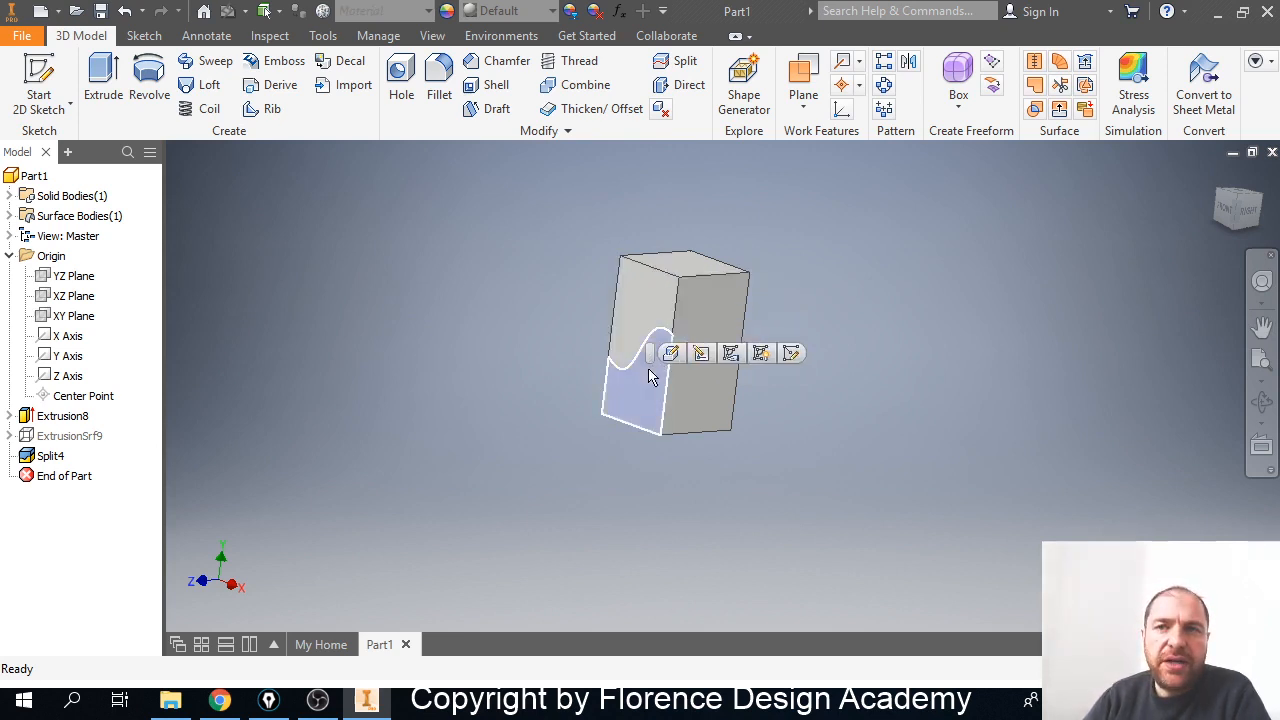
{"action": "middle_click_drag", "start_coordinate": [644, 405], "coordinate": [704, 414], "text": "shift"}
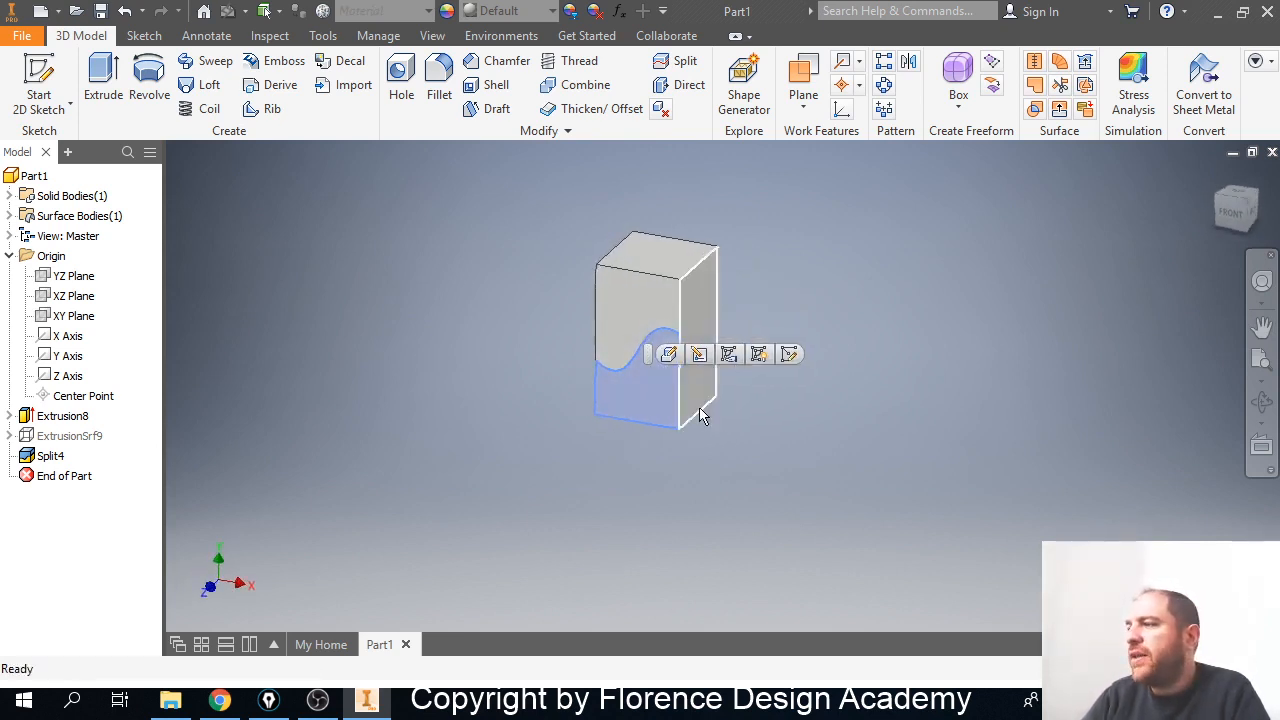
{"action": "middle_click_drag", "start_coordinate": [586, 268], "coordinate": [470, 281]}
{"action": "scroll", "coordinate": [525, 340], "scroll_direction": "down", "scroll_amount": 3}
{"action": "middle_click_drag", "start_coordinate": [554, 340], "coordinate": [505, 308], "text": "shift"}
{"action": "left_click", "coordinate": [528, 262]}
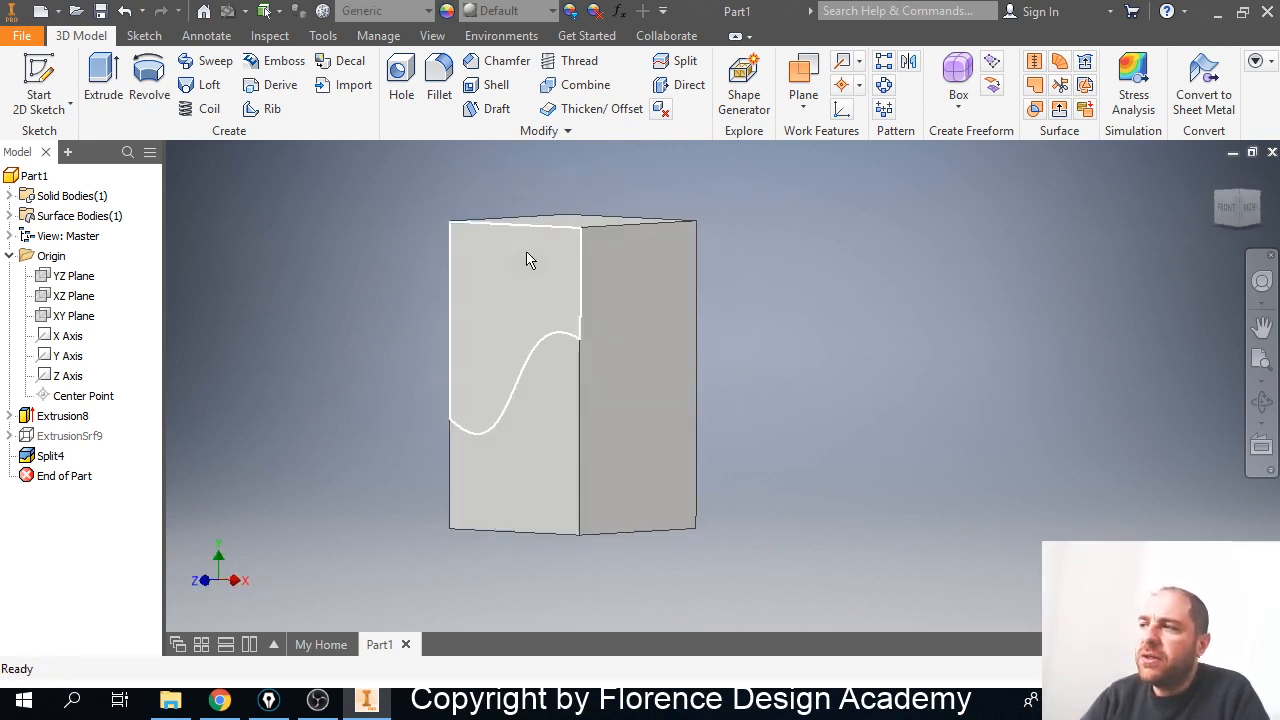
{"action": "left_click", "coordinate": [546, 409]}
{"action": "left_click", "coordinate": [523, 303]}
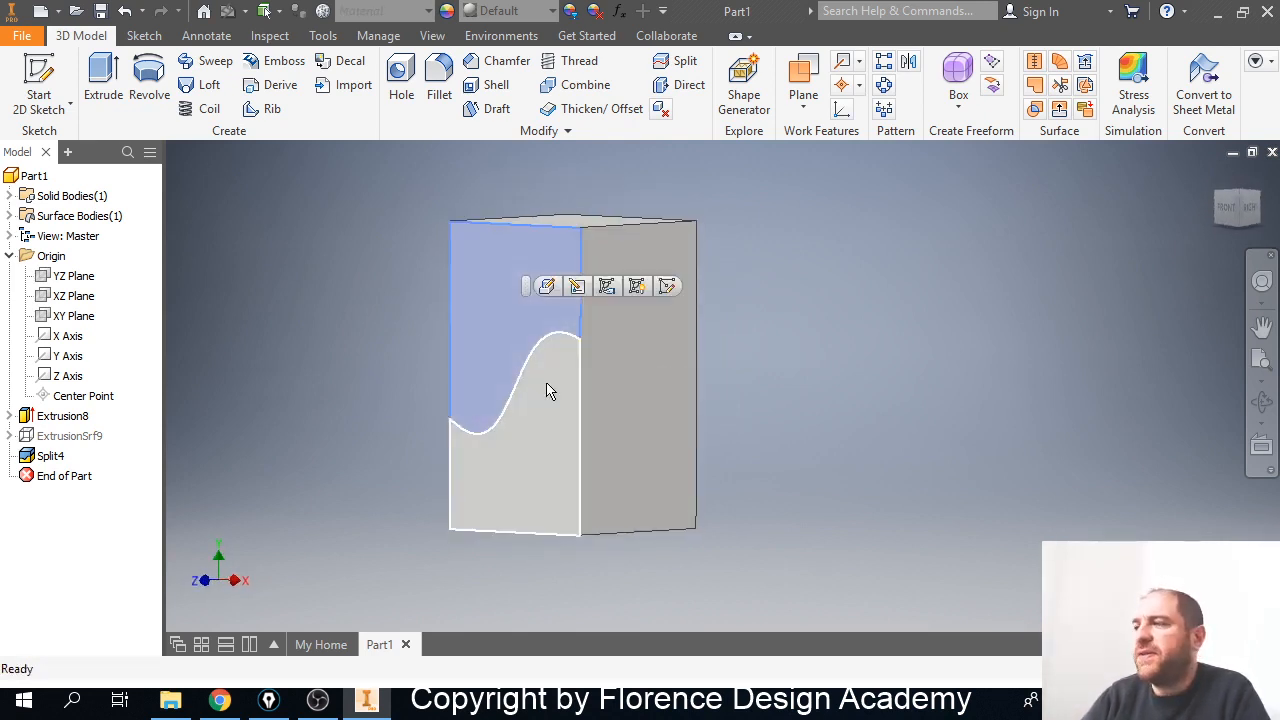
{"action": "left_click", "coordinate": [546, 399]}
{"action": "left_click", "coordinate": [524, 305]}
{"action": "left_click", "coordinate": [548, 388]}
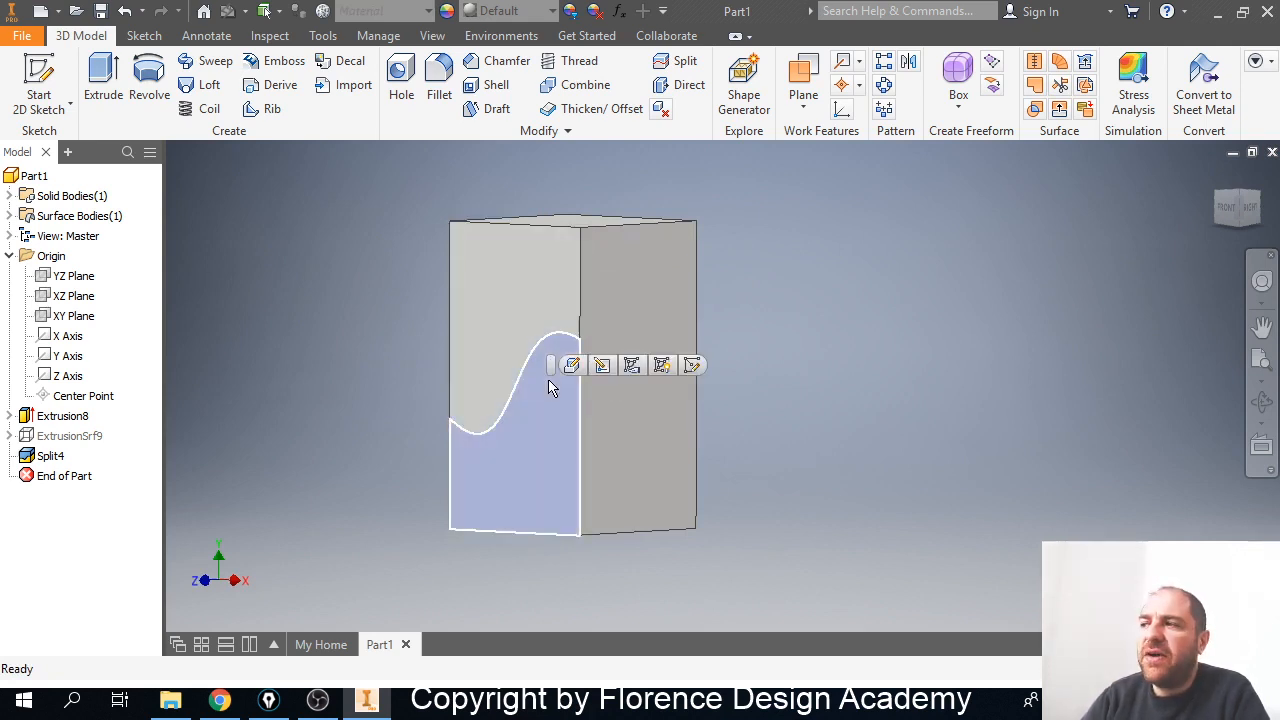
{"action": "left_click", "coordinate": [507, 301]}
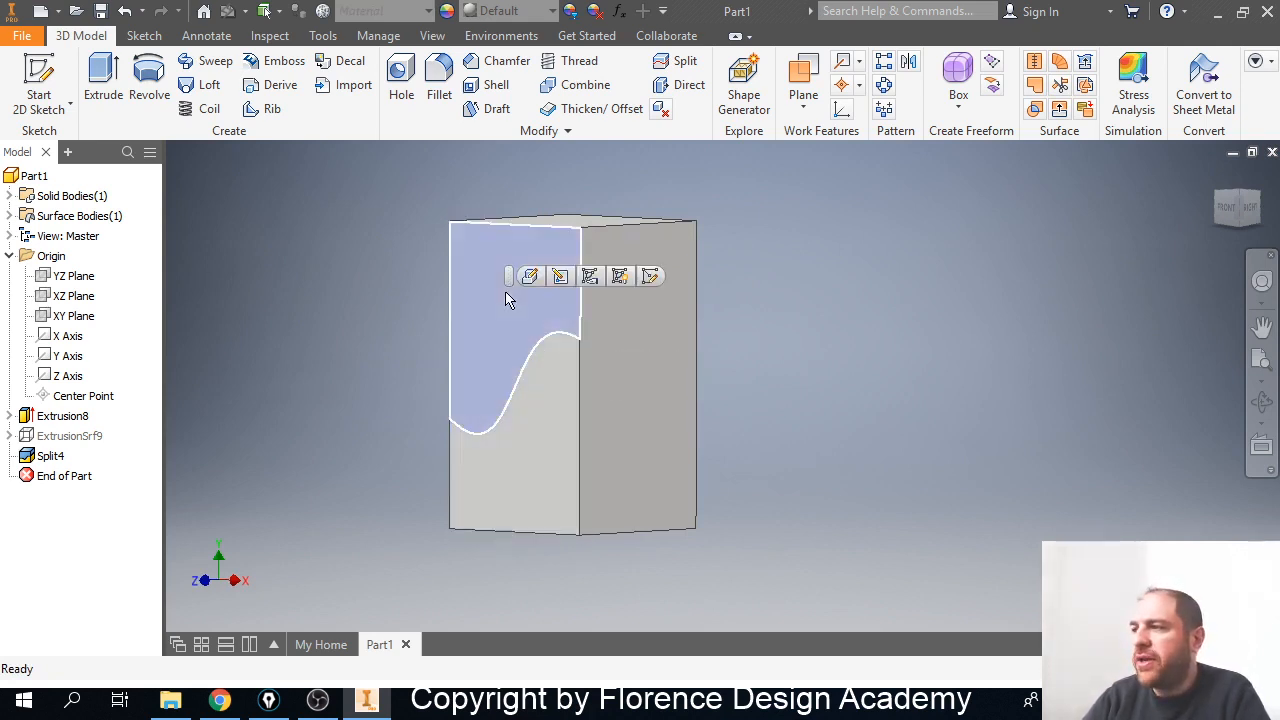
{"action": "left_click", "coordinate": [388, 433]}
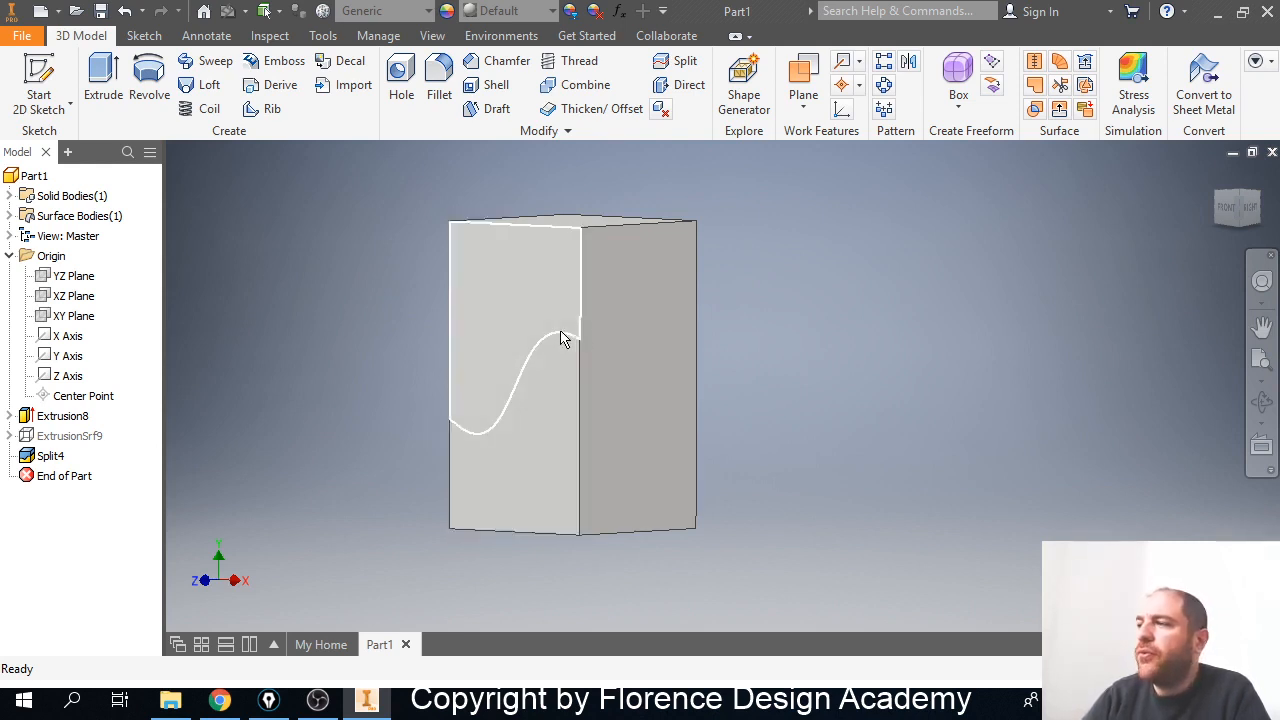
Start a 2D sketch on the front-face region below the wavy split line.
{"action": "left_click", "coordinate": [105, 88]}
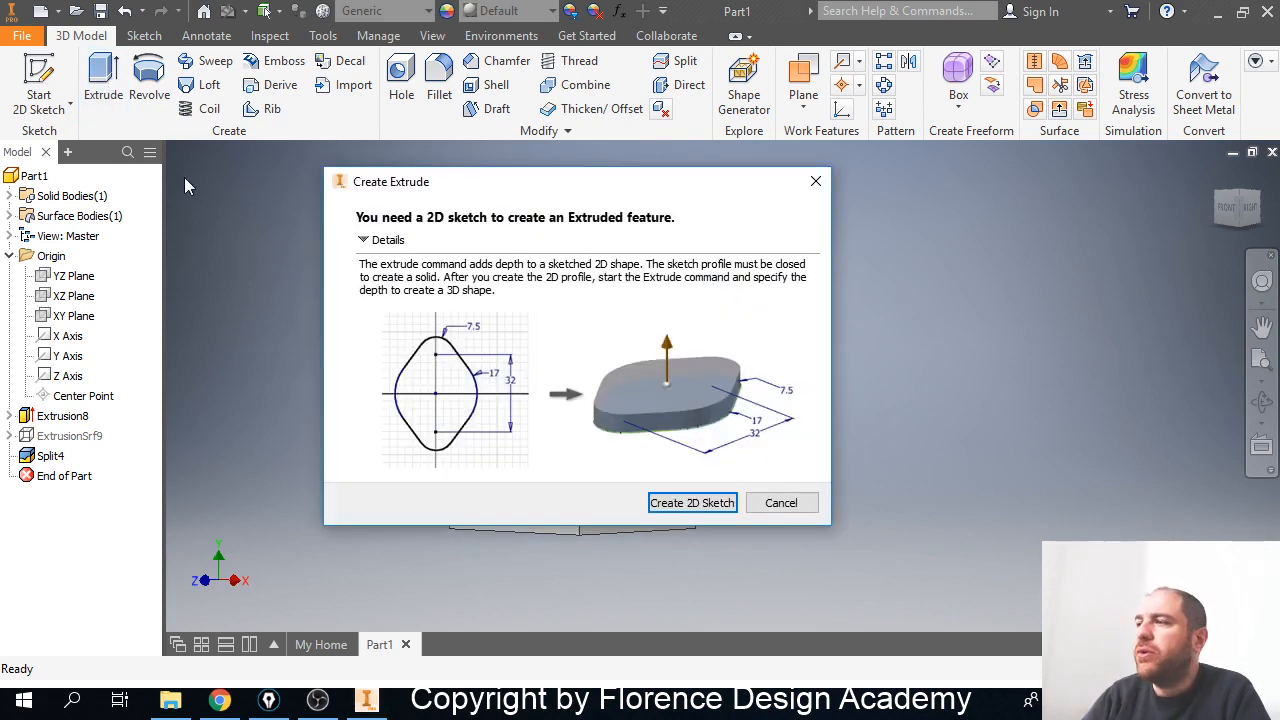
{"action": "left_click", "coordinate": [781, 503]}
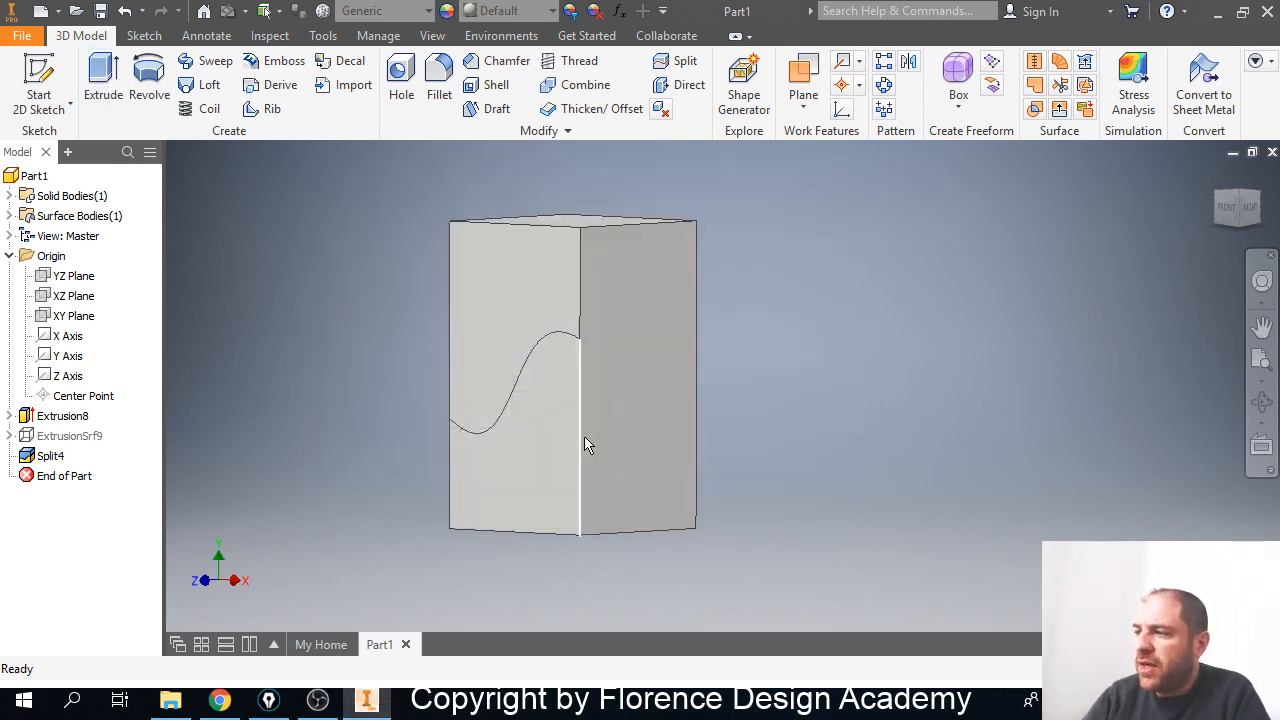
{"action": "left_click", "coordinate": [566, 430]}
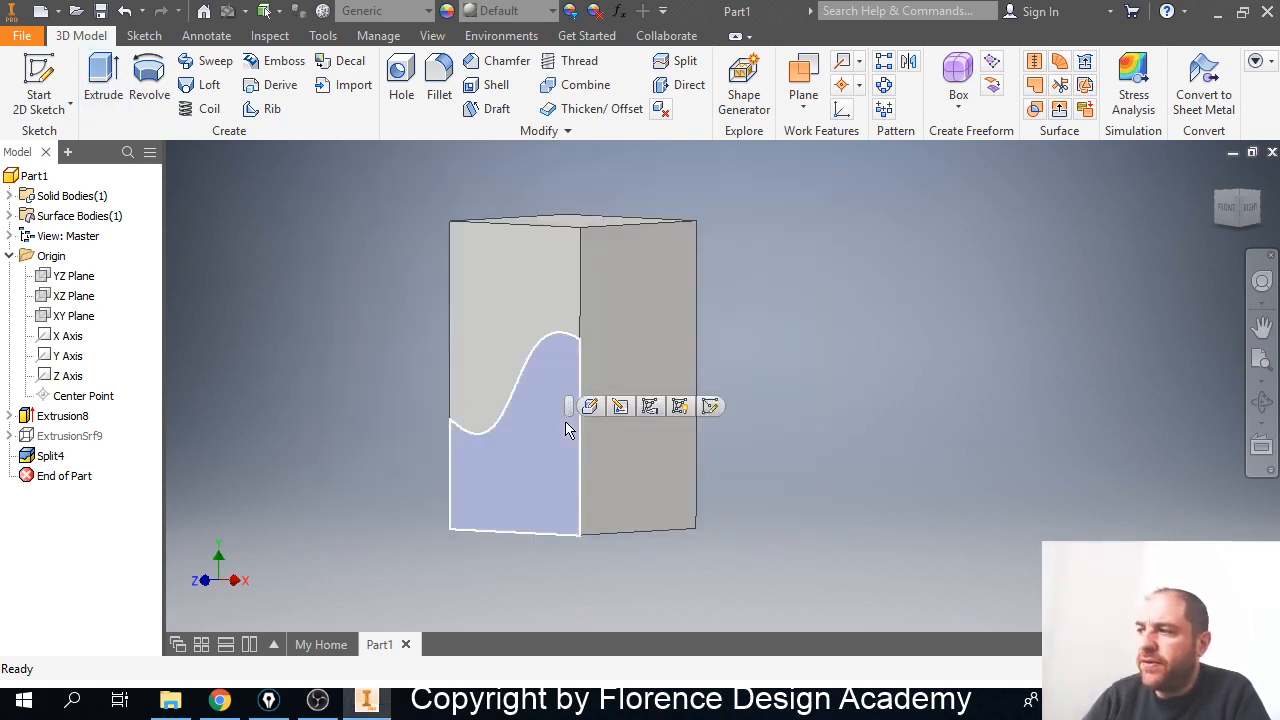
{"action": "left_click", "coordinate": [101, 82]}
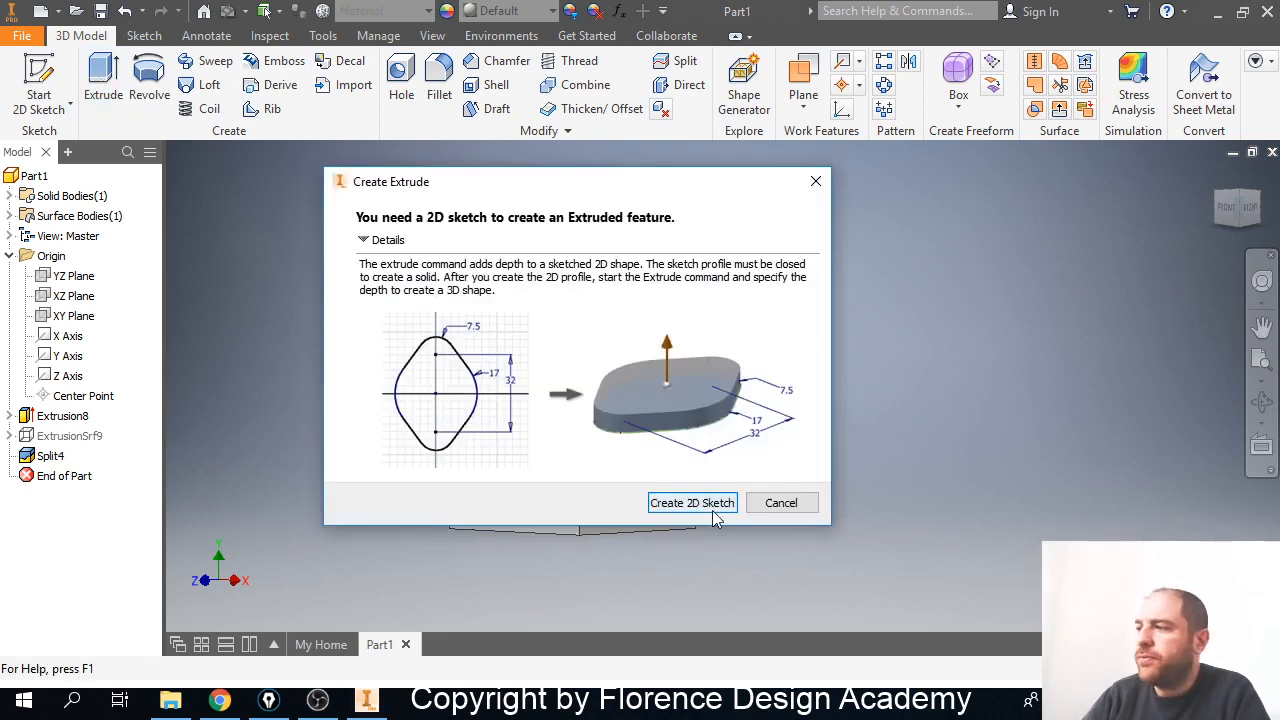
{"action": "left_click", "coordinate": [692, 503]}
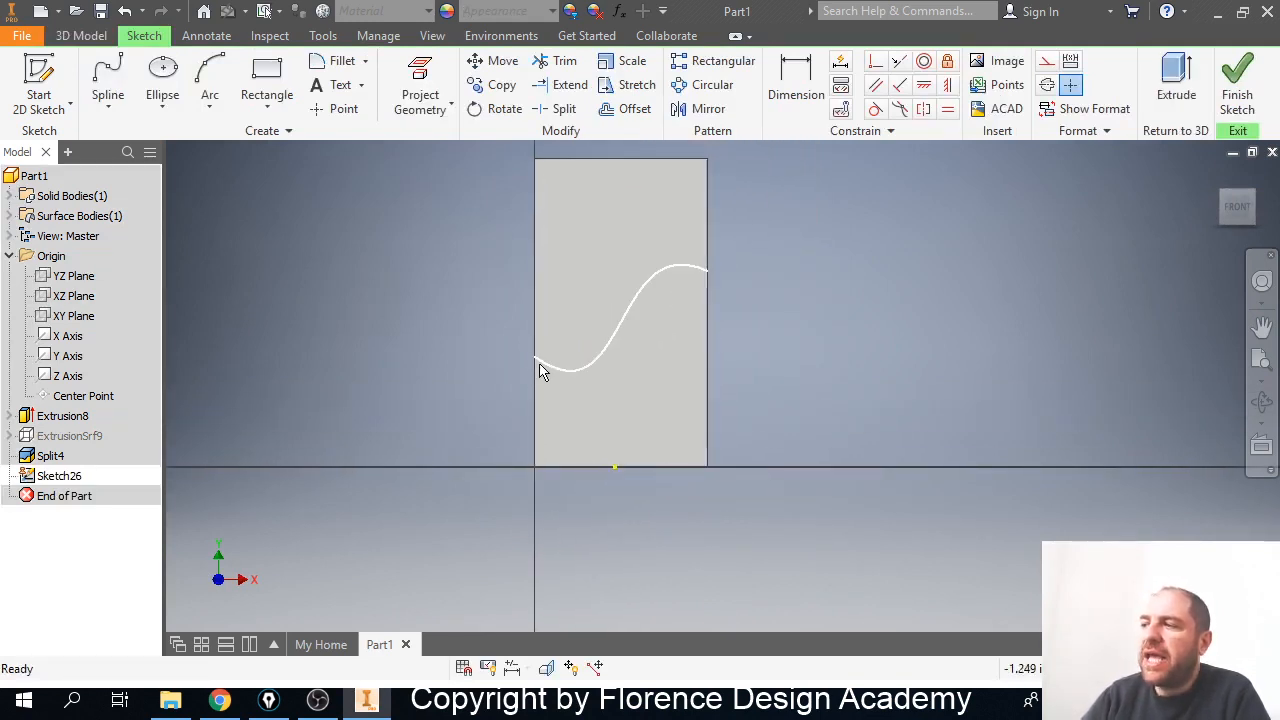
Project the straight edges and the wavy edge of the lower front-face region into the sketch as a closed profile.
{"action": "left_click", "coordinate": [428, 80]}
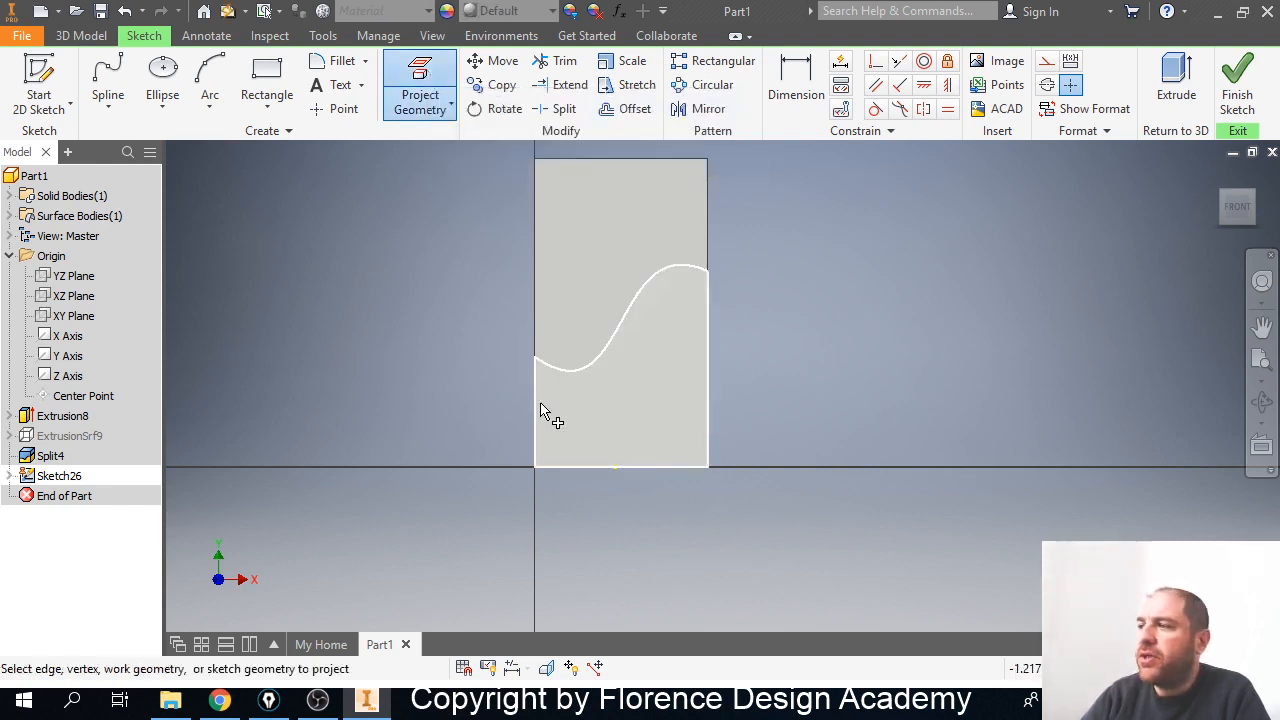
{"action": "mouse_move", "coordinate": [649, 391]}
{"action": "middle_mouse_down", "text": "shift"}
{"action": "mouse_move", "coordinate": [543, 391]}
{"action": "mouse_move", "coordinate": [649, 377]}
{"action": "mouse_move", "coordinate": [666, 391]}
{"action": "mouse_move", "coordinate": [720, 389]}
{"action": "mouse_move", "coordinate": [647, 396]}
{"action": "mouse_move", "coordinate": [726, 380]}
{"action": "mouse_move", "coordinate": [734, 391]}
{"action": "middle_mouse_up", "text": "shift"}
{"action": "left_click", "coordinate": [592, 462]}
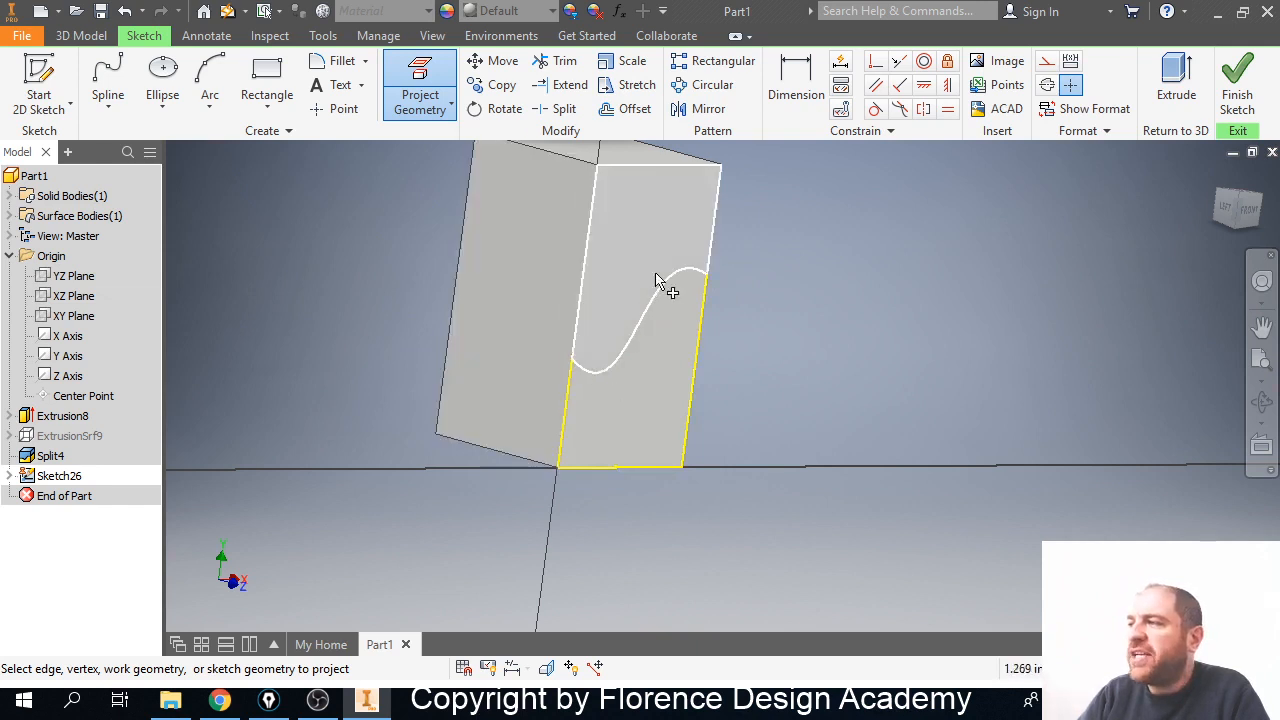
{"action": "left_click", "coordinate": [660, 410]}
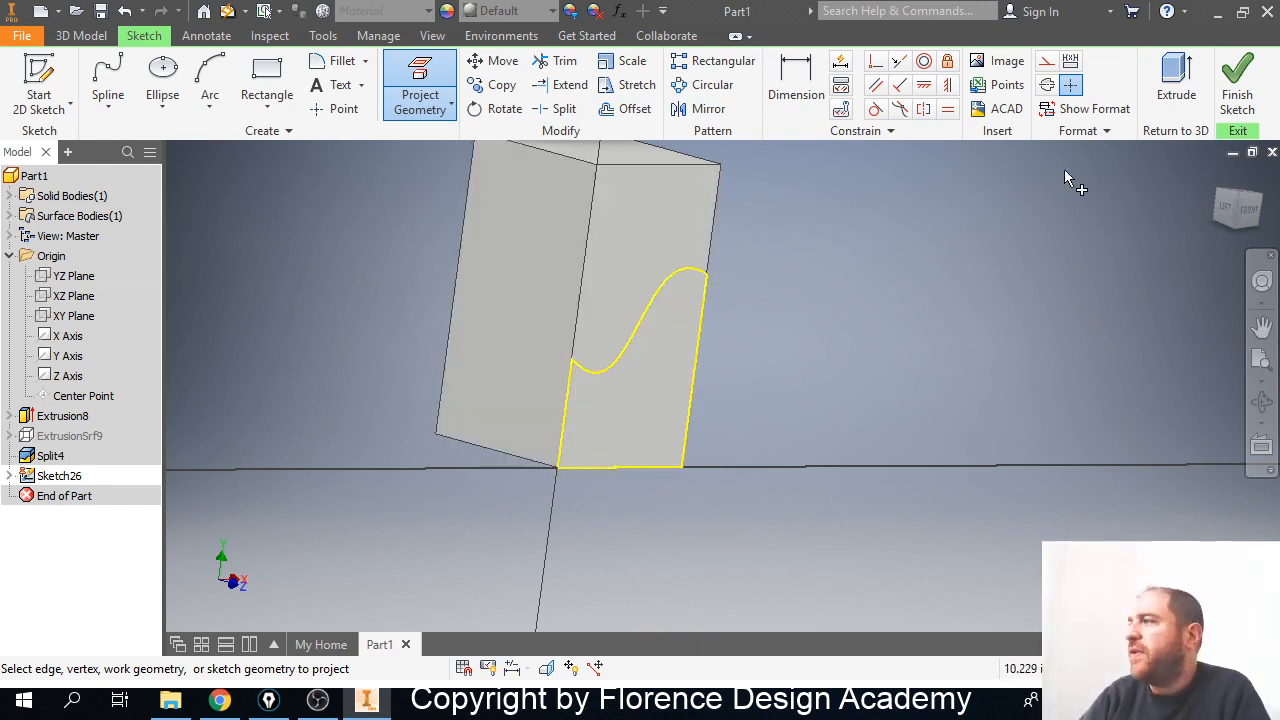
Extrude the projected lower front-face region outward from the block by 1.4375 in as a joined solid.
{"action": "left_click", "coordinate": [1190, 95]}
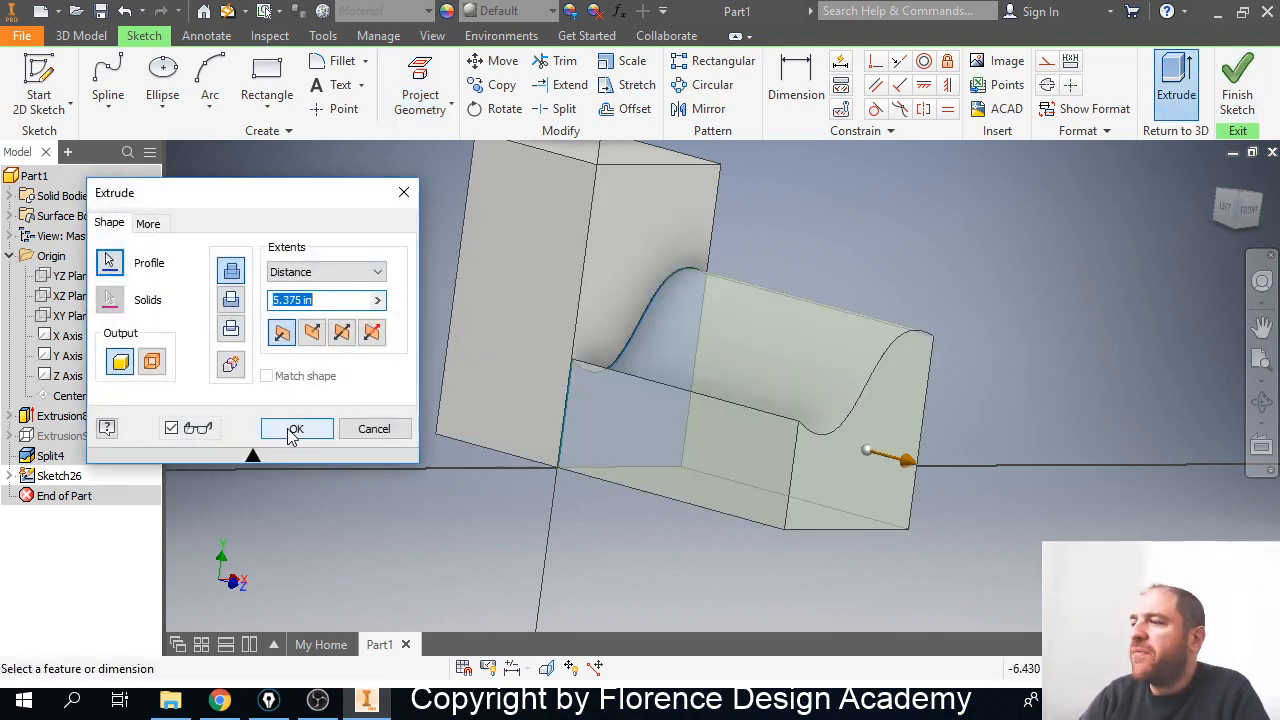
{"action": "left_click_drag", "start_coordinate": [905, 459], "coordinate": [735, 415]}
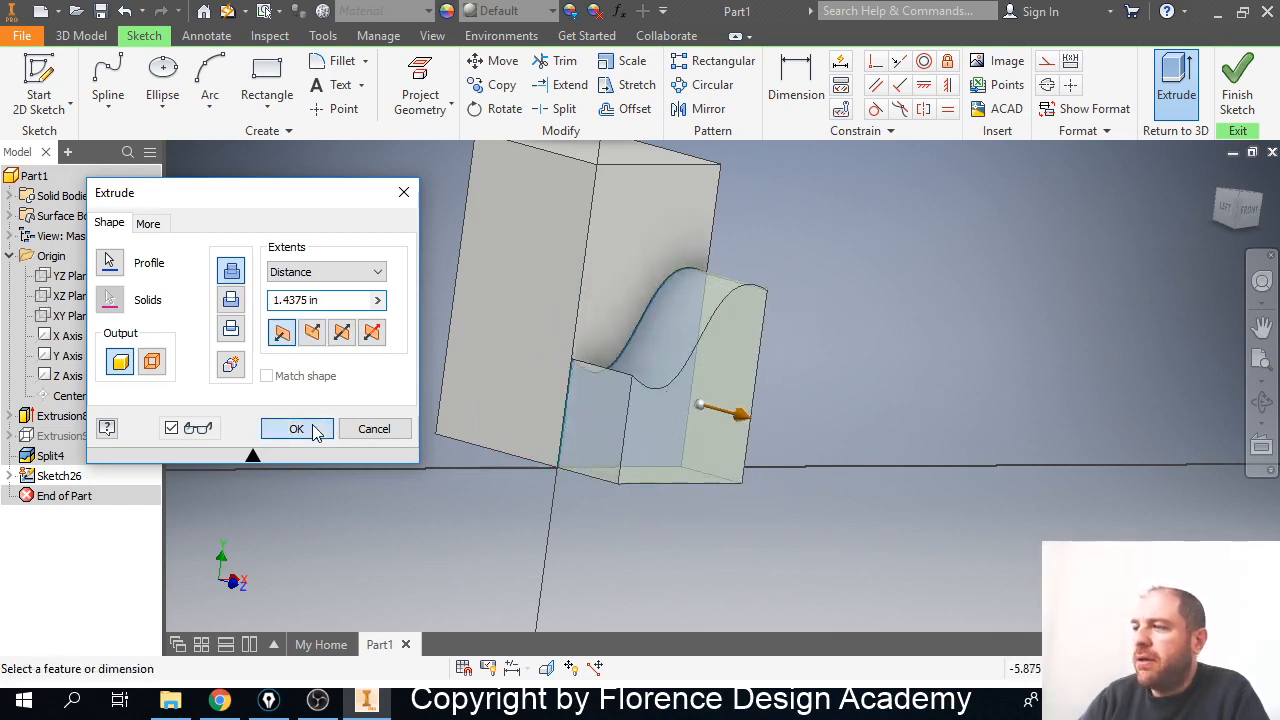
{"action": "left_click", "coordinate": [314, 430]}
Start a 2D sketch on the recessed front face above the wavy ledge.
{"action": "middle_click_drag", "start_coordinate": [640, 414], "coordinate": [560, 365], "text": "shift"}
{"action": "left_click", "coordinate": [628, 205]}
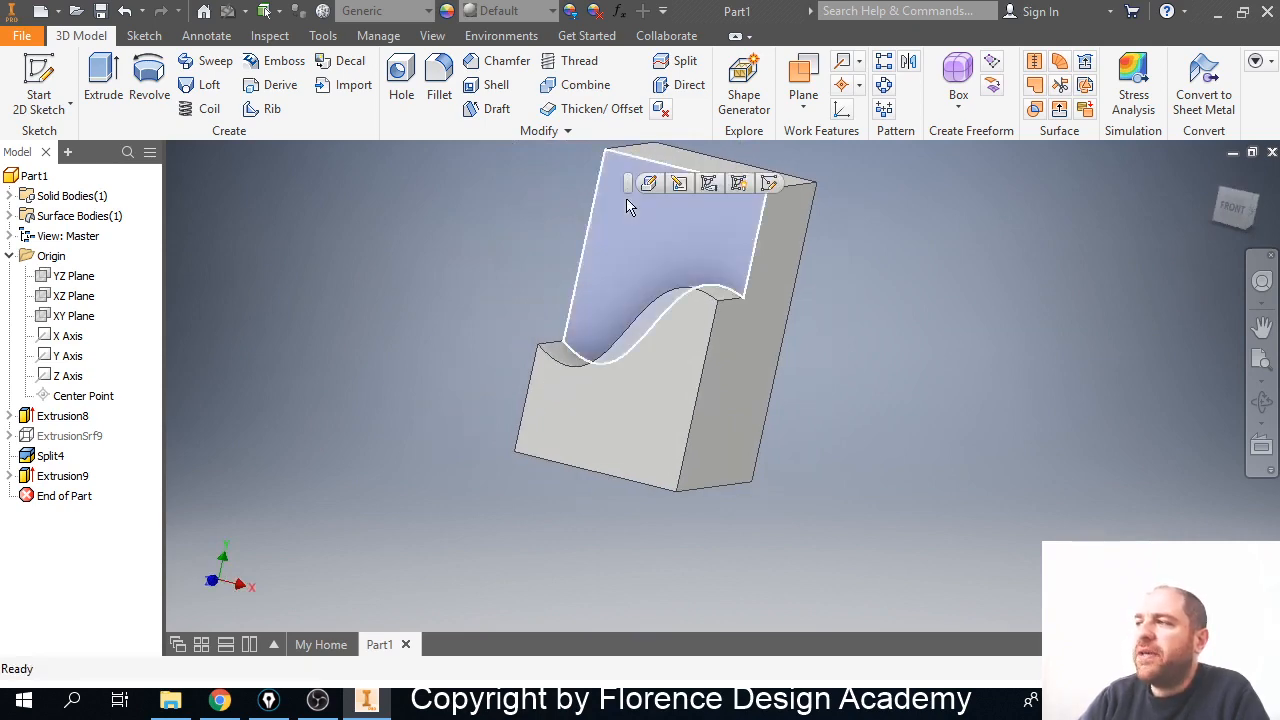
{"action": "left_click", "coordinate": [110, 78]}
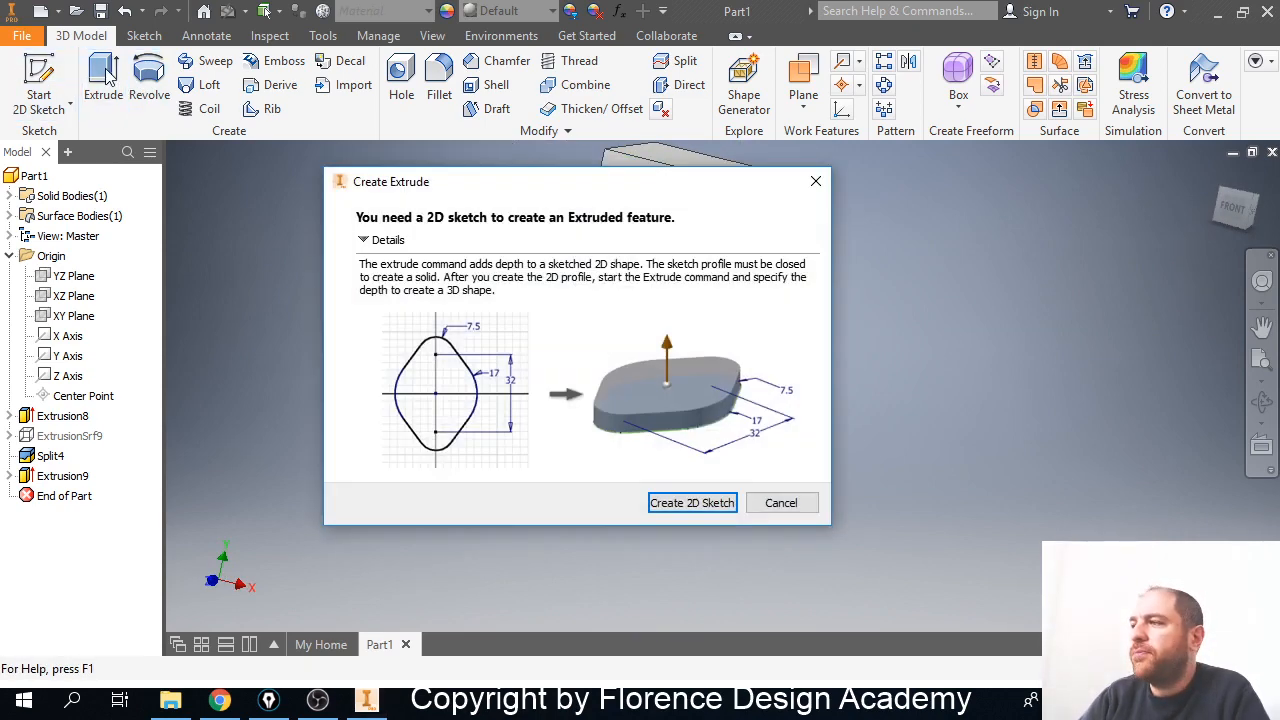
{"action": "left_click", "coordinate": [691, 503]}
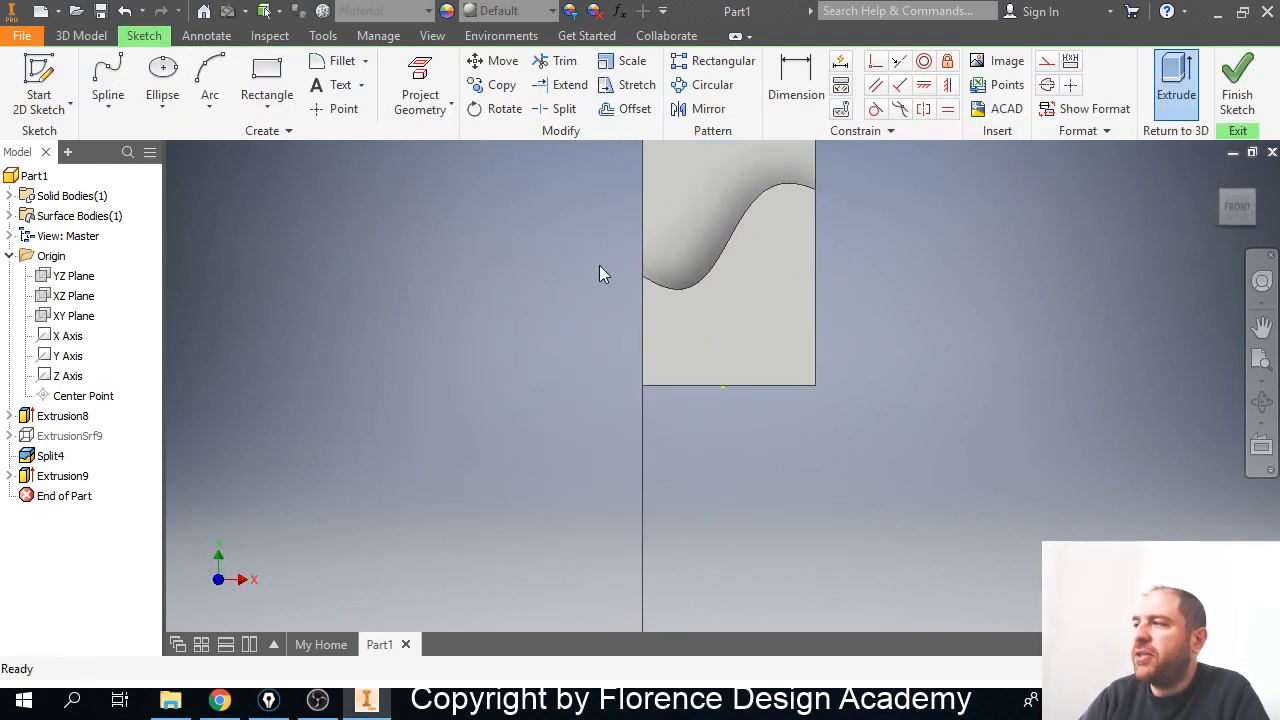
{"action": "middle_click_drag", "start_coordinate": [599, 265], "coordinate": [531, 409]}
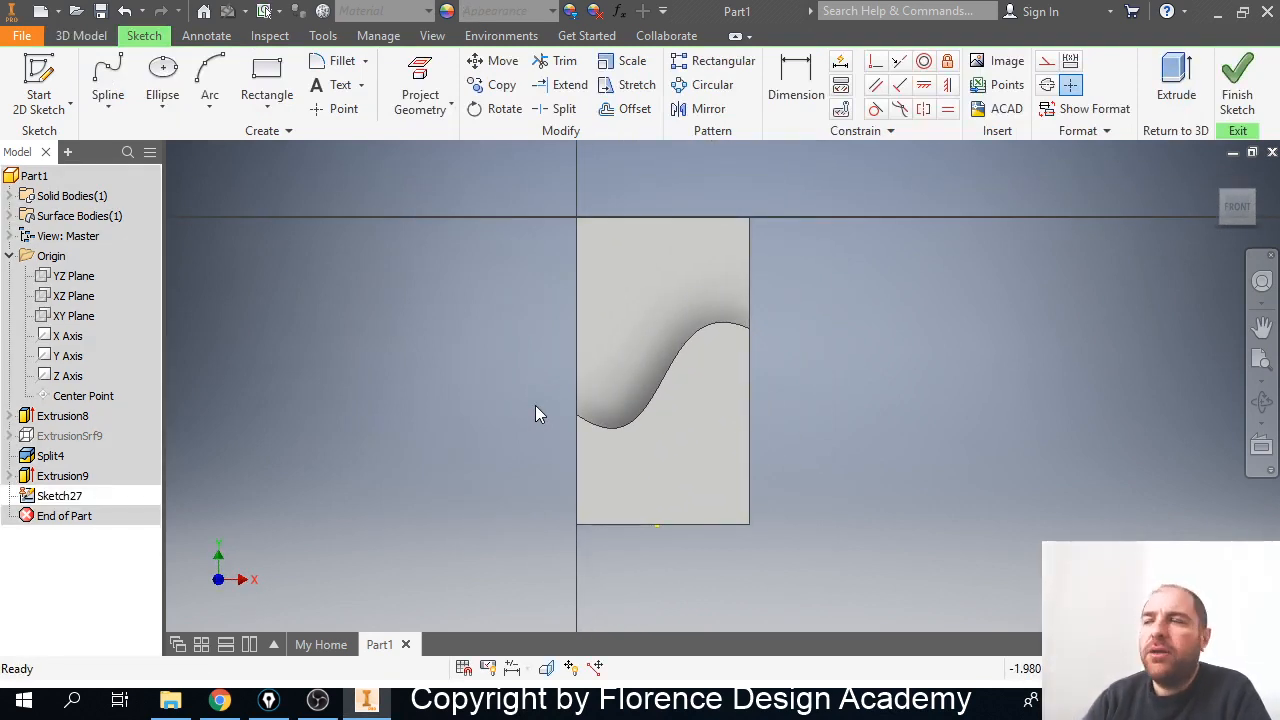
Project the outline of the upper front face into the sketch as a closed profile.
{"action": "left_click", "coordinate": [433, 87]}
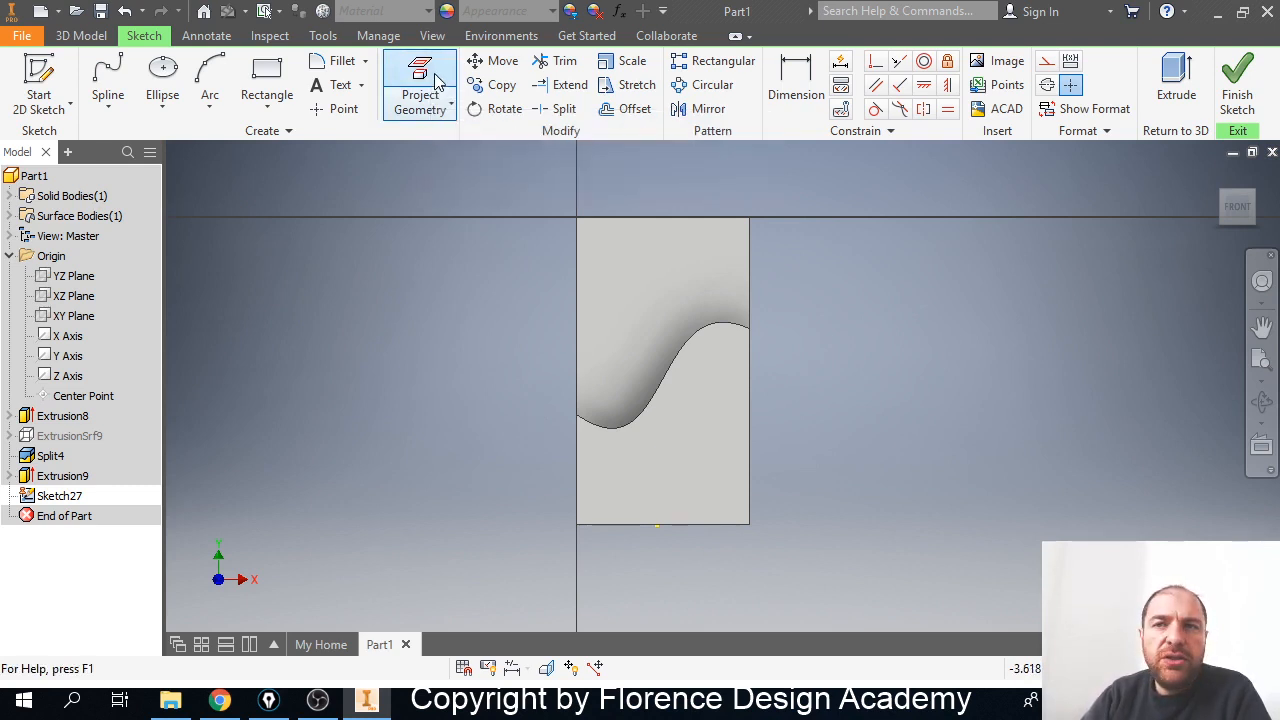
{"action": "left_click", "coordinate": [435, 82]}
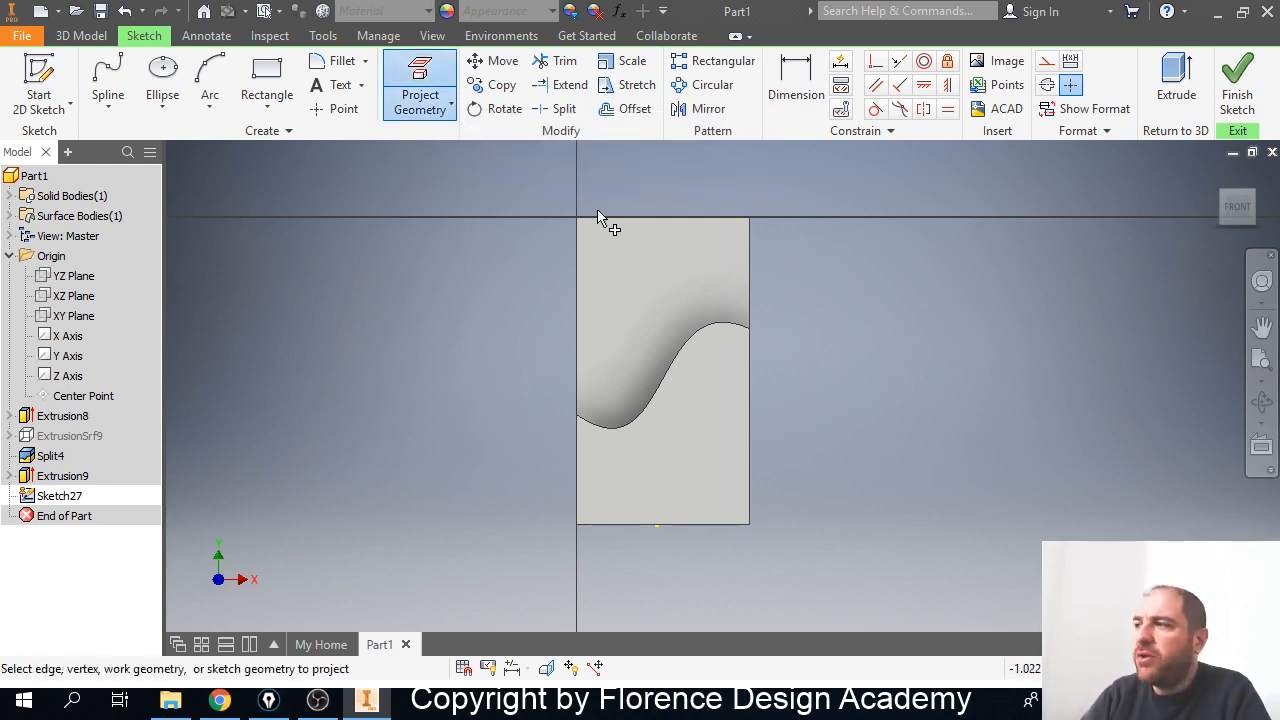
{"action": "left_click", "coordinate": [619, 270]}
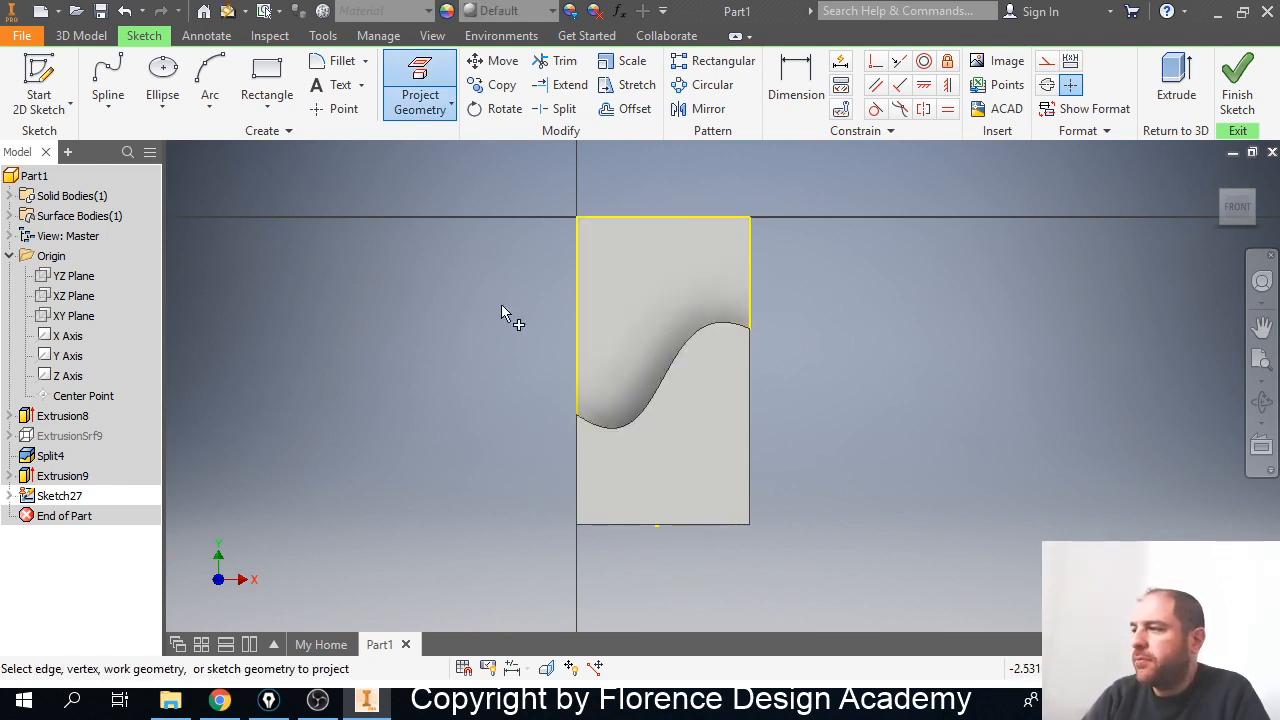
Extrude the projected upper profile 1.250 in into the block as a cut.
{"action": "middle_click_drag", "start_coordinate": [501, 305], "coordinate": [548, 330], "text": "shift"}
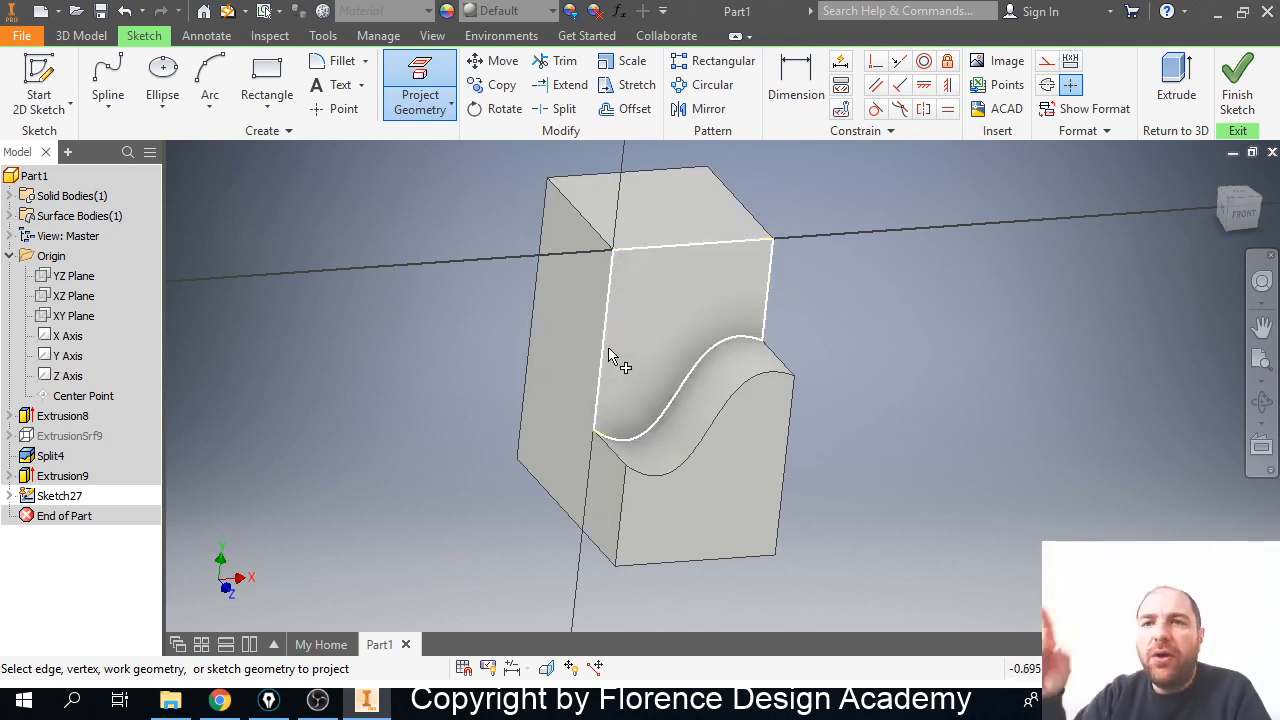
{"action": "left_click", "coordinate": [1177, 77]}
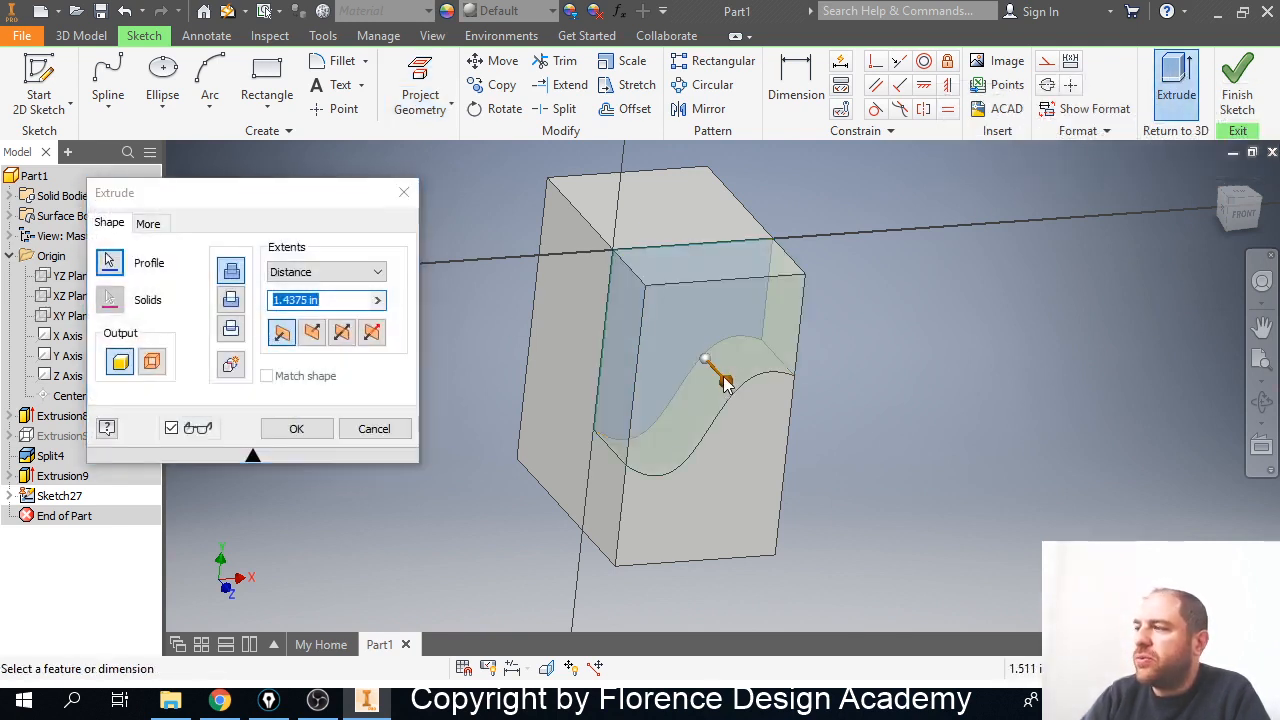
{"action": "left_click_drag", "start_coordinate": [728, 386], "coordinate": [645, 290]}
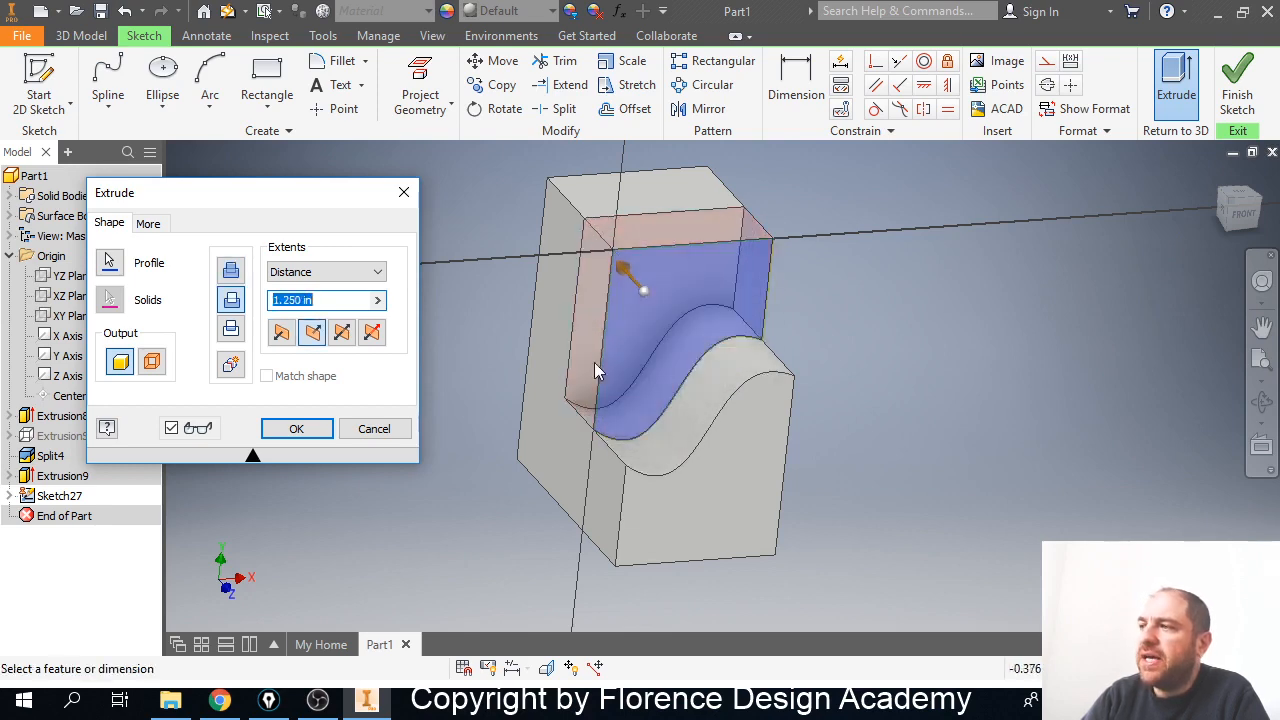
{"action": "left_click", "coordinate": [298, 430]}
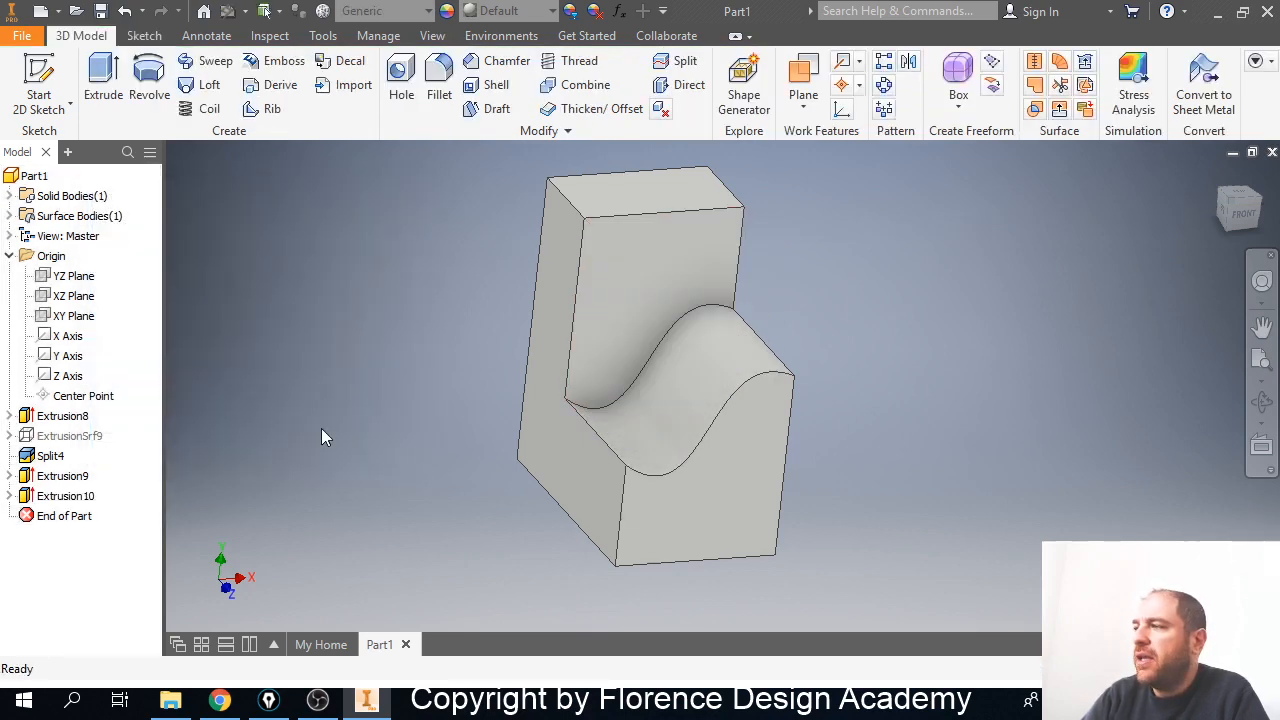
{"action": "middle_click_drag", "start_coordinate": [323, 434], "coordinate": [473, 438], "text": "shift"}
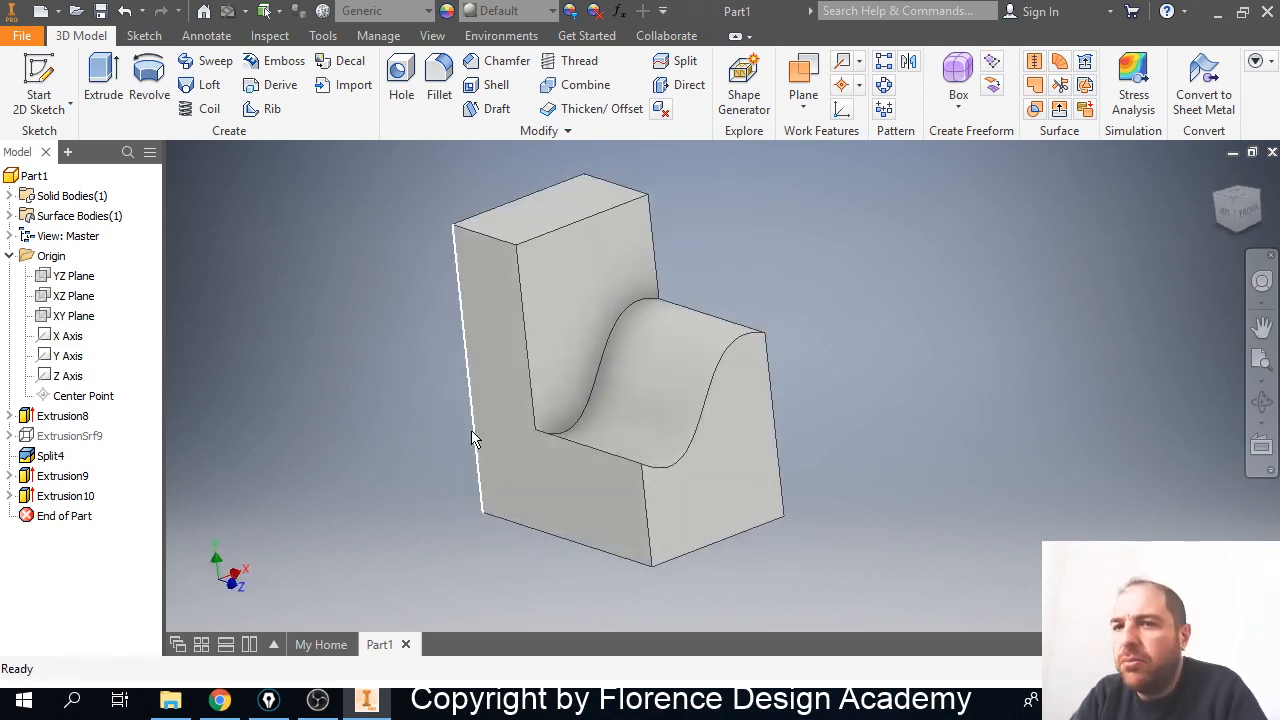
Delete all features from Extrusion8 through Extrusion10 along with their consumed sketches, leaving the part empty.
{"action": "mouse_move", "coordinate": [502, 462]}
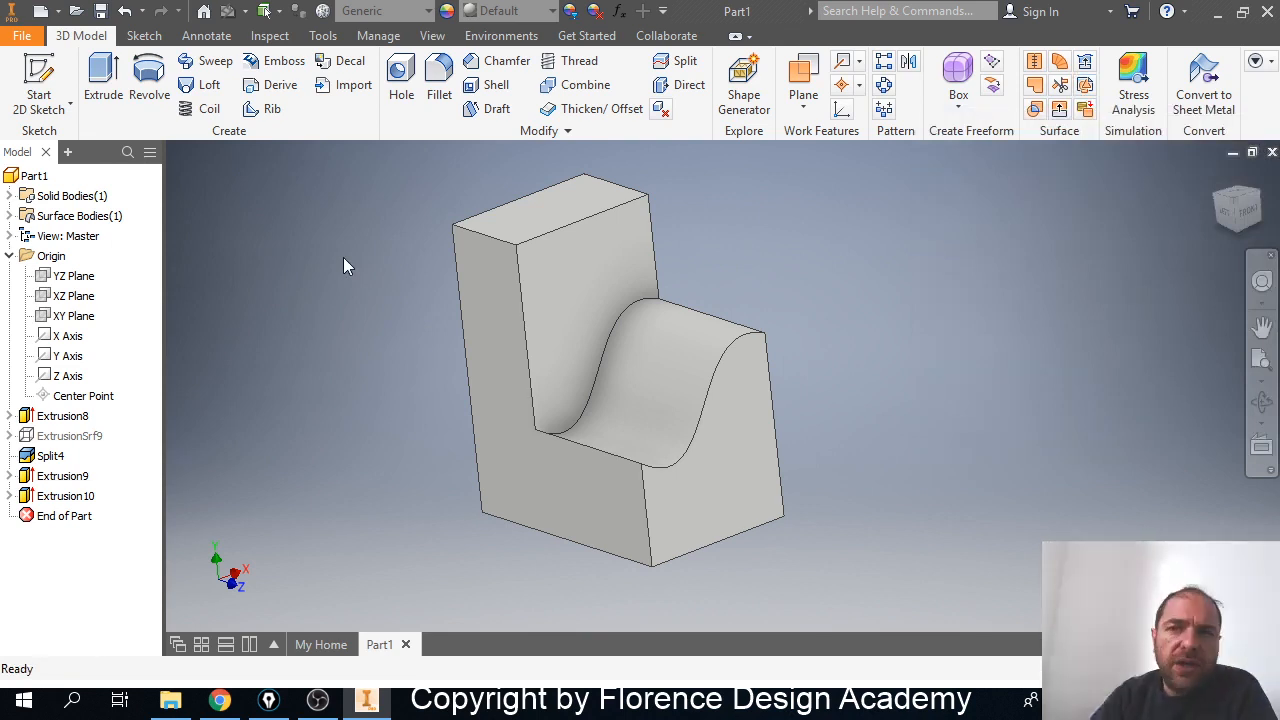
{"action": "left_click", "coordinate": [66, 417]}
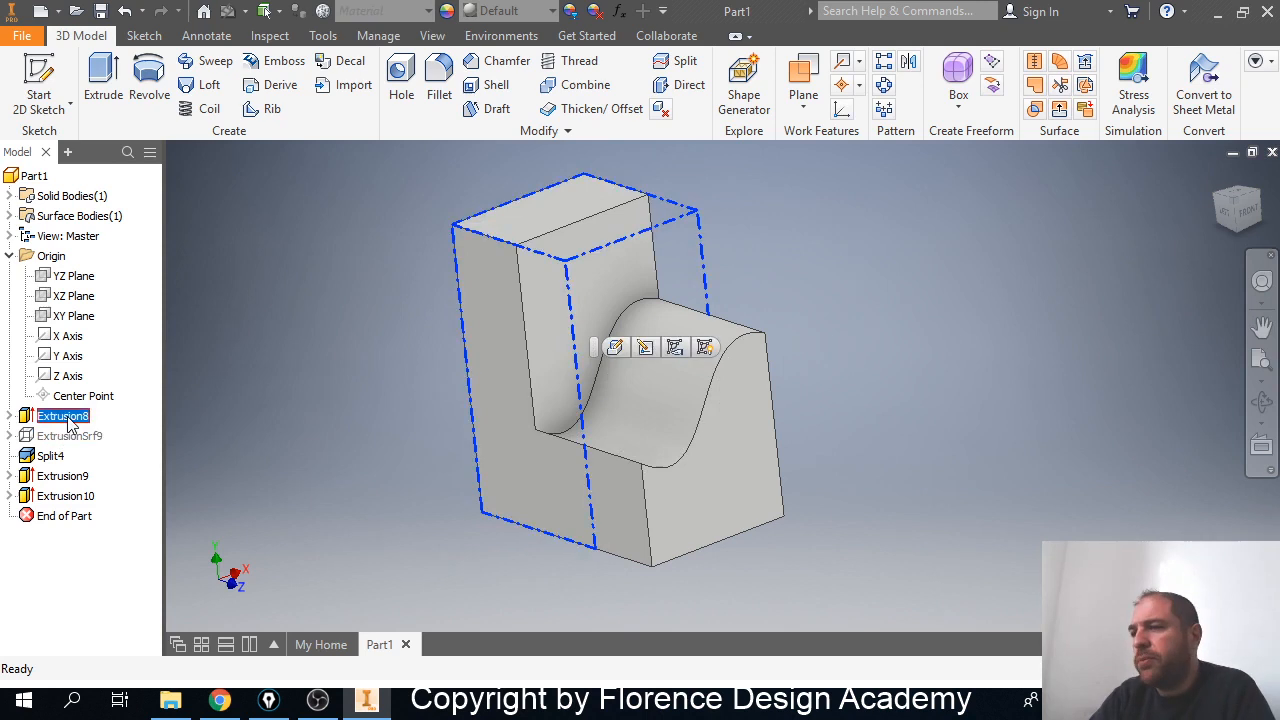
{"action": "left_click", "coordinate": [53, 502], "text": "shift"}
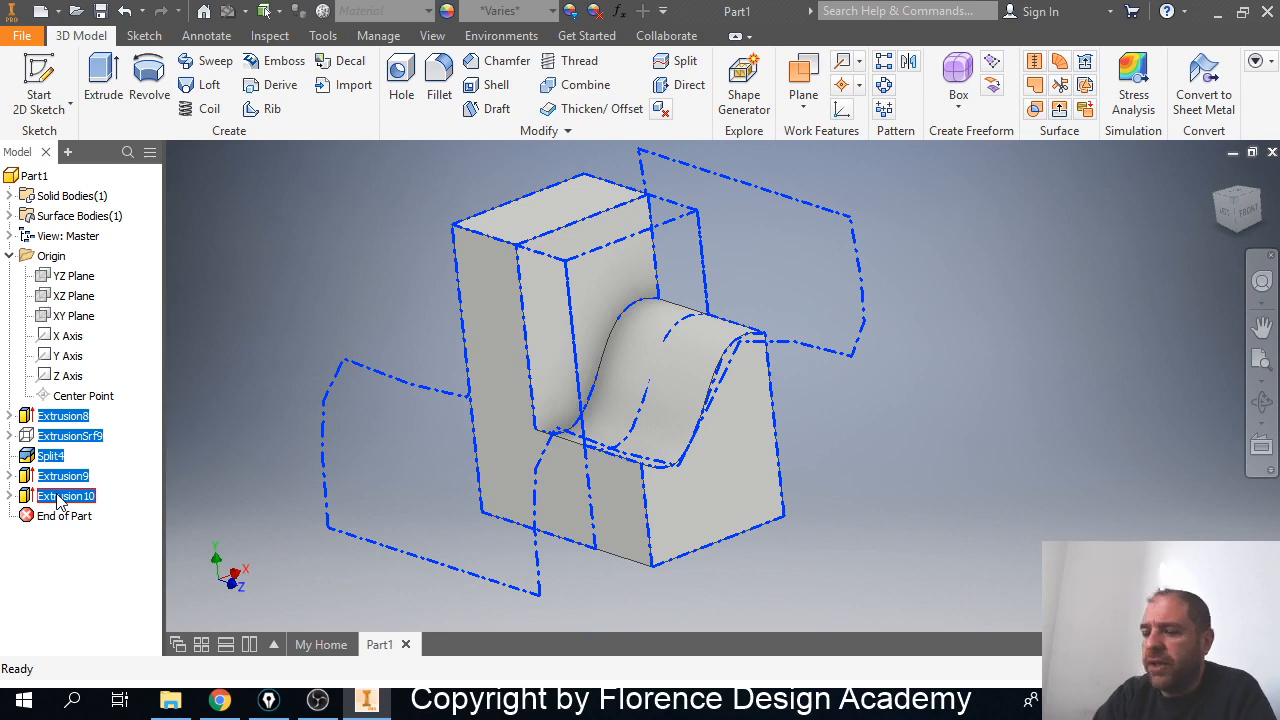
{"action": "key", "text": "Delete"}
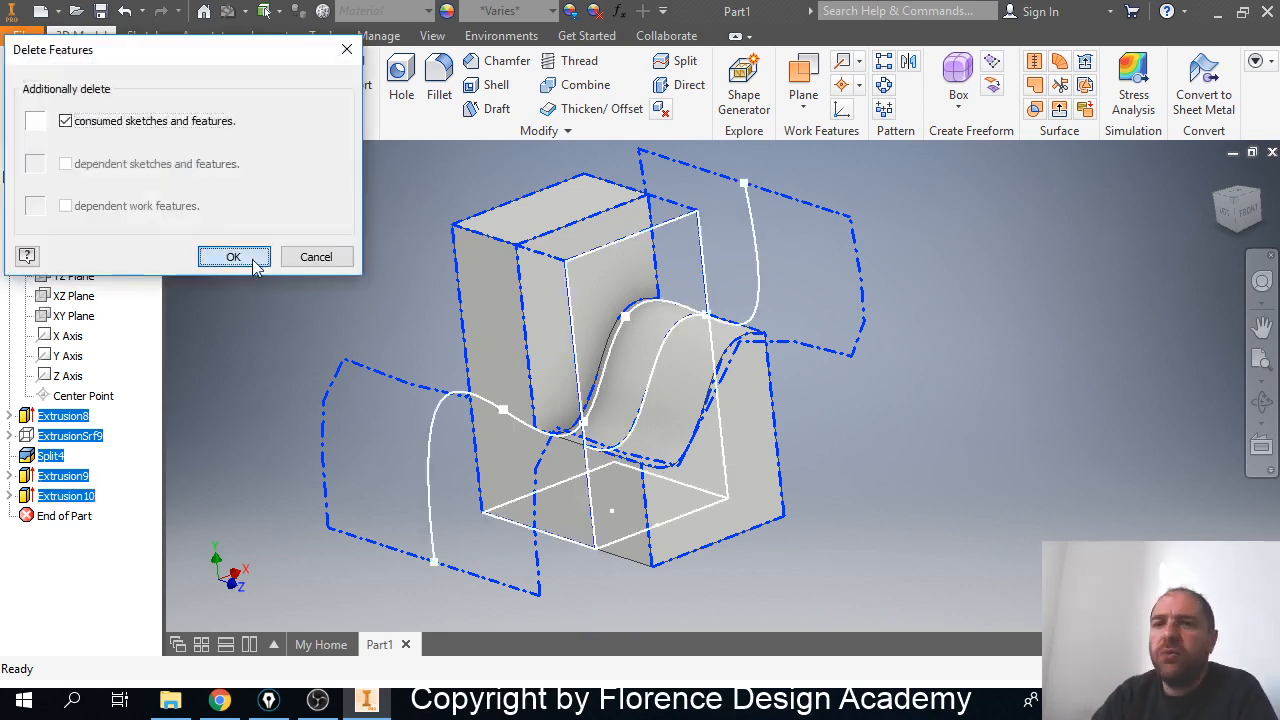
{"action": "left_click", "coordinate": [252, 260]}
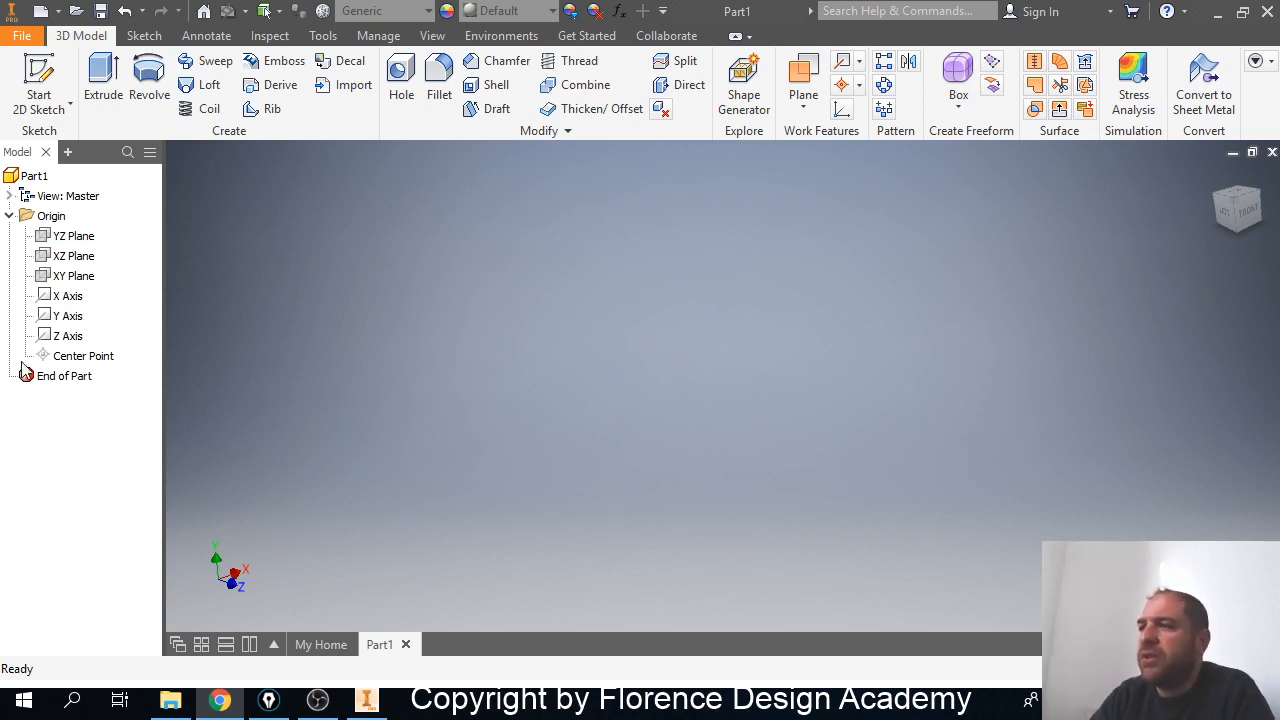
Start a 2D sketch on the XZ origin plane.
{"action": "left_click", "coordinate": [74, 256]}
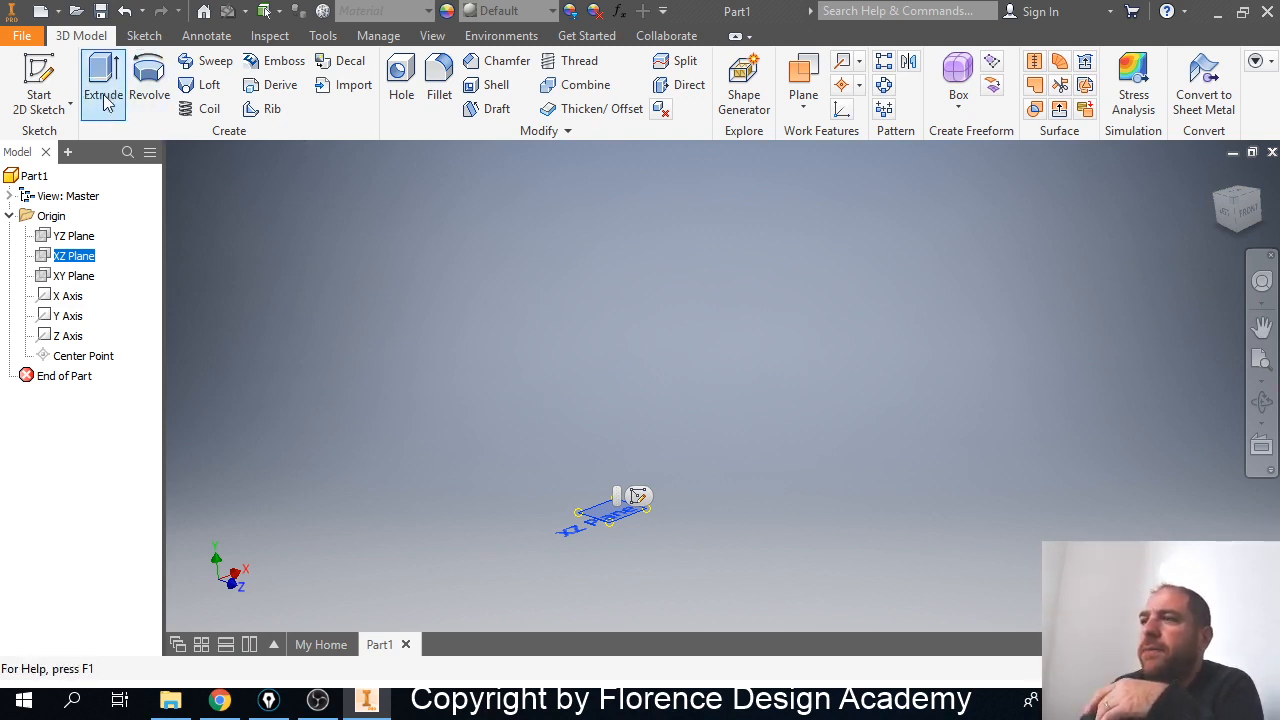
{"action": "left_click", "coordinate": [78, 257]}
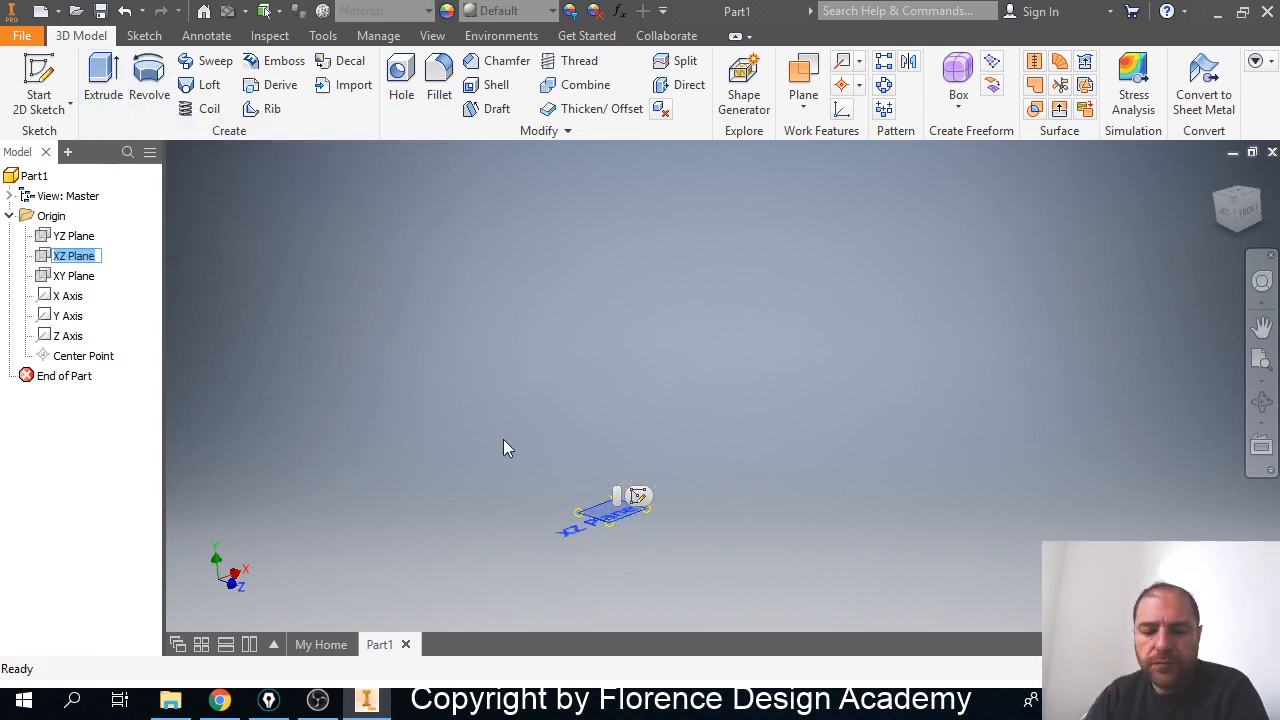
{"action": "middle_click_drag", "start_coordinate": [503, 448], "coordinate": [525, 480], "text": "shift"}
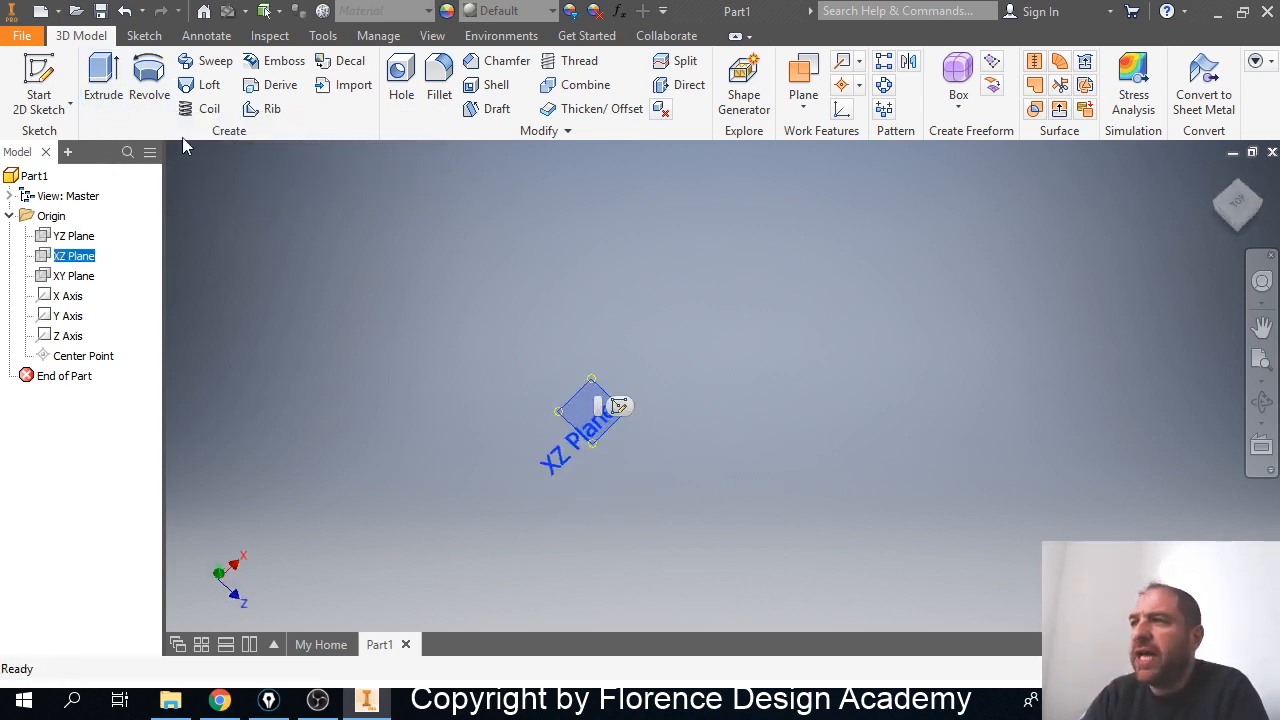
{"action": "left_click", "coordinate": [41, 87]}
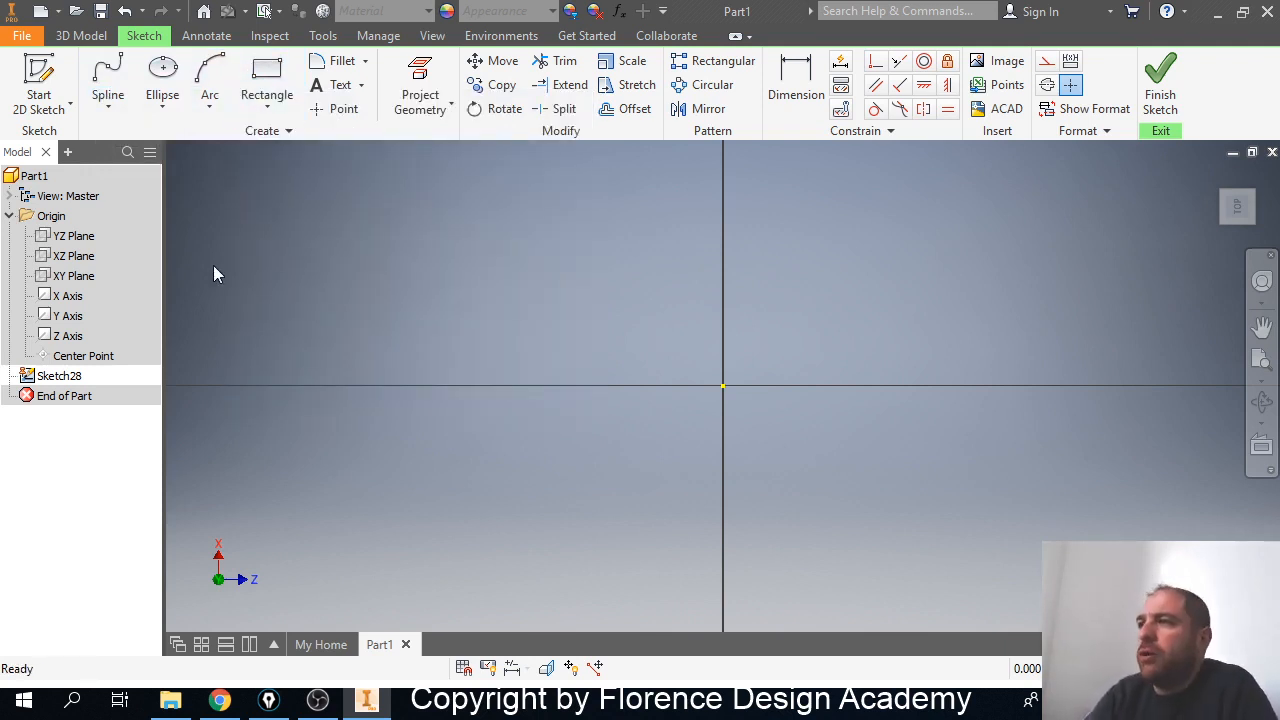
Sketch an ellipse centred on the origin with its long axis along Z, and finish the sketch.
{"action": "left_click", "coordinate": [162, 78]}
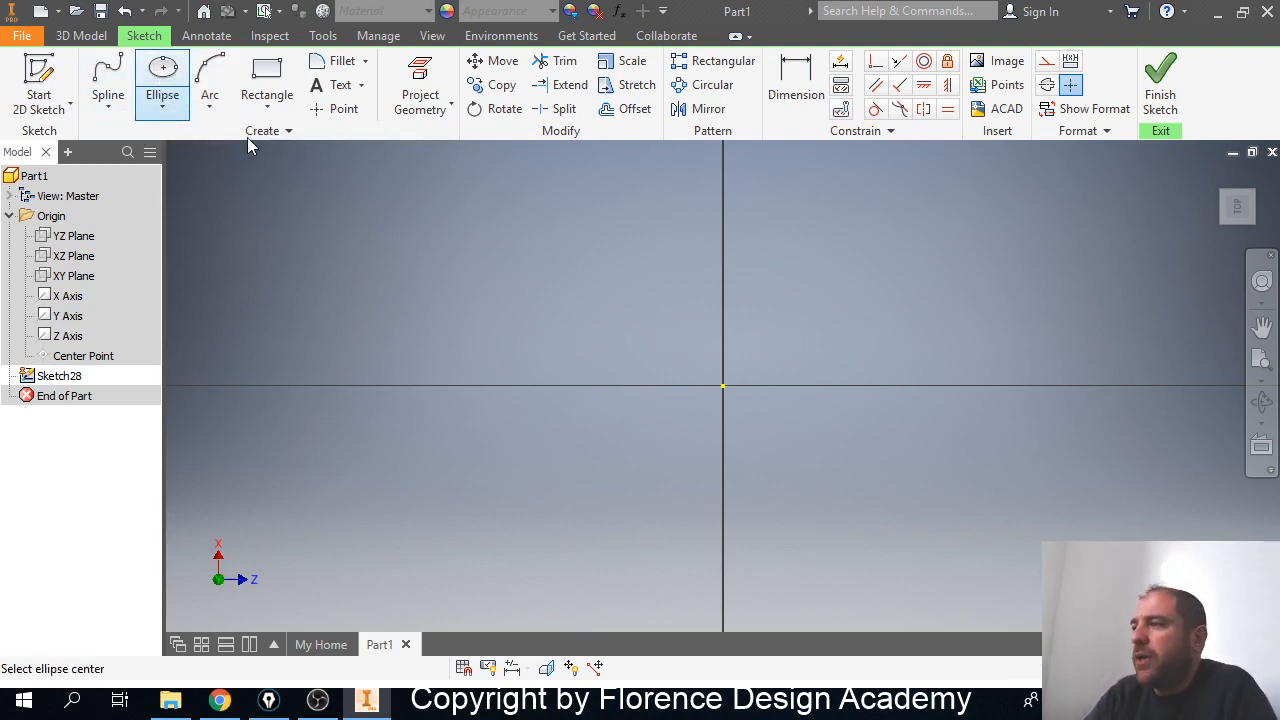
{"action": "left_click", "coordinate": [723, 386]}
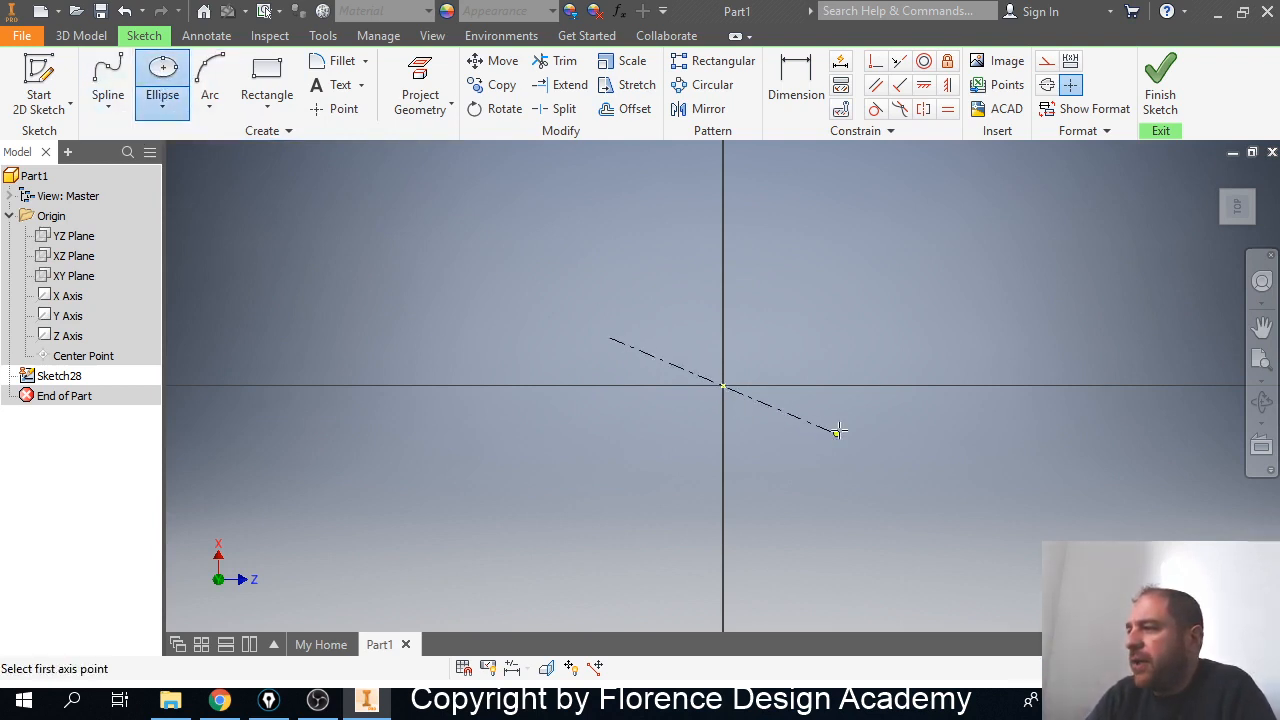
{"action": "left_click", "coordinate": [906, 386]}
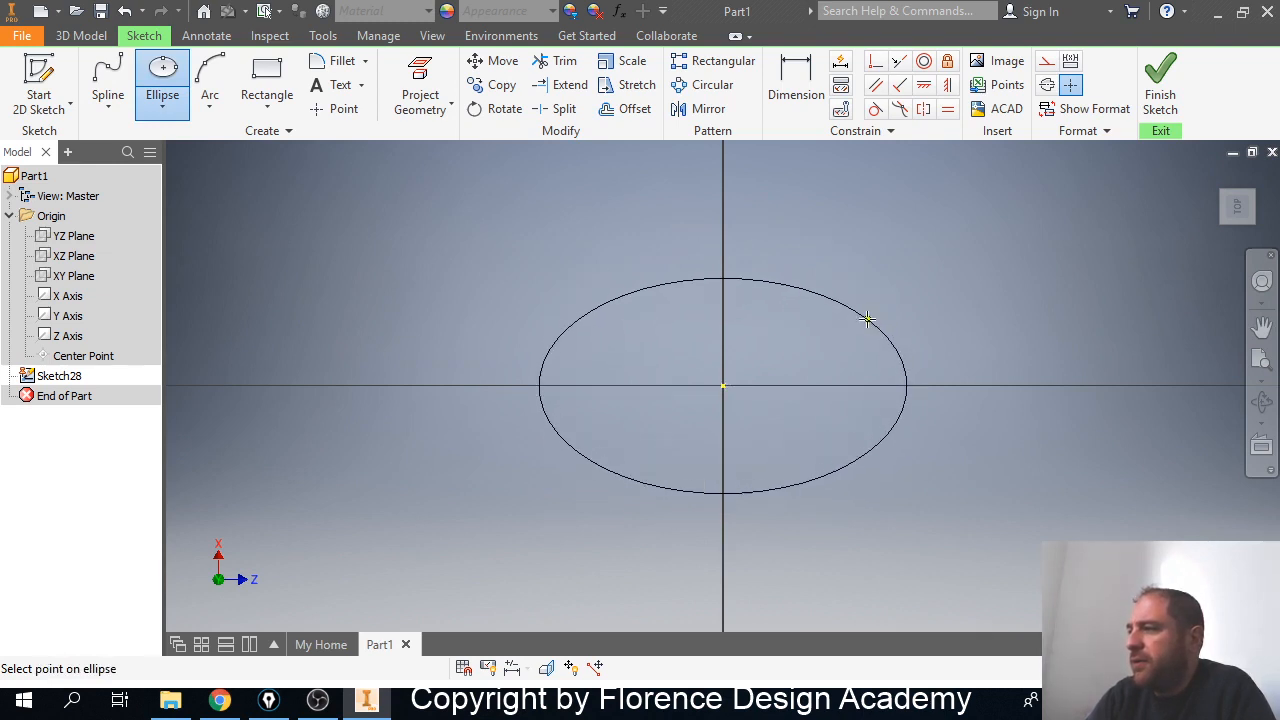
{"action": "left_click", "coordinate": [862, 308]}
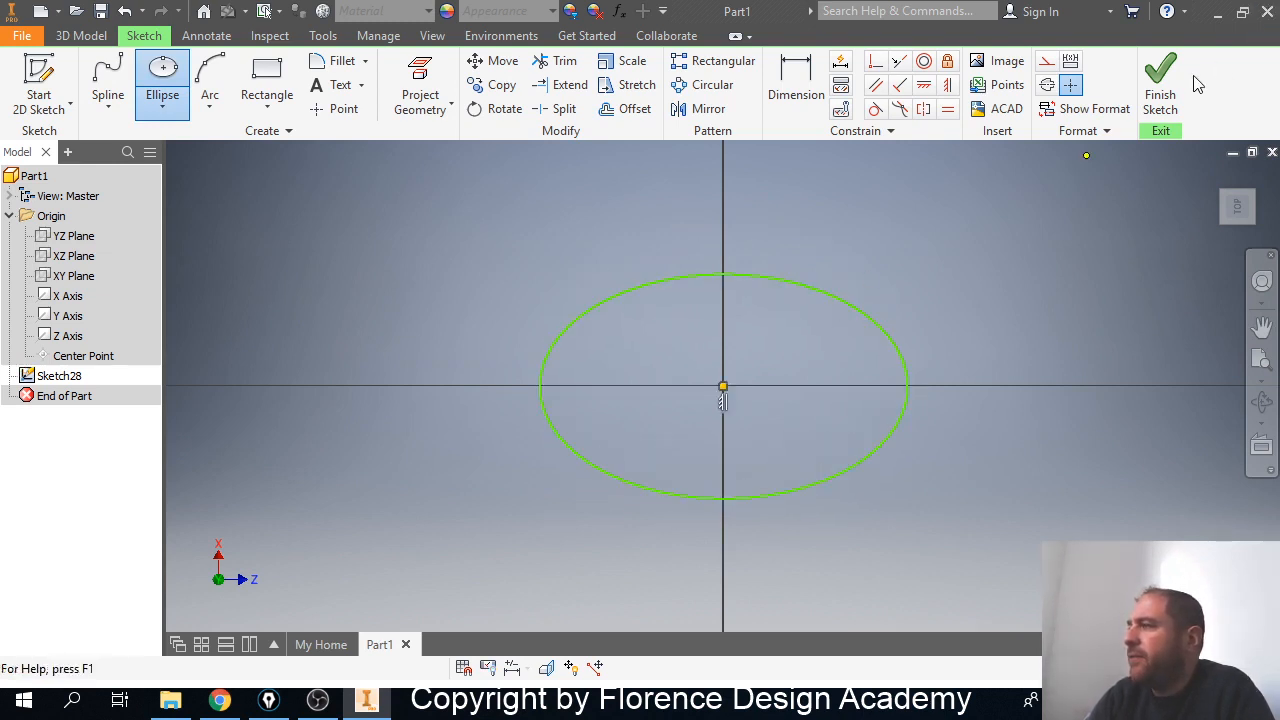
{"action": "left_click", "coordinate": [1163, 82]}
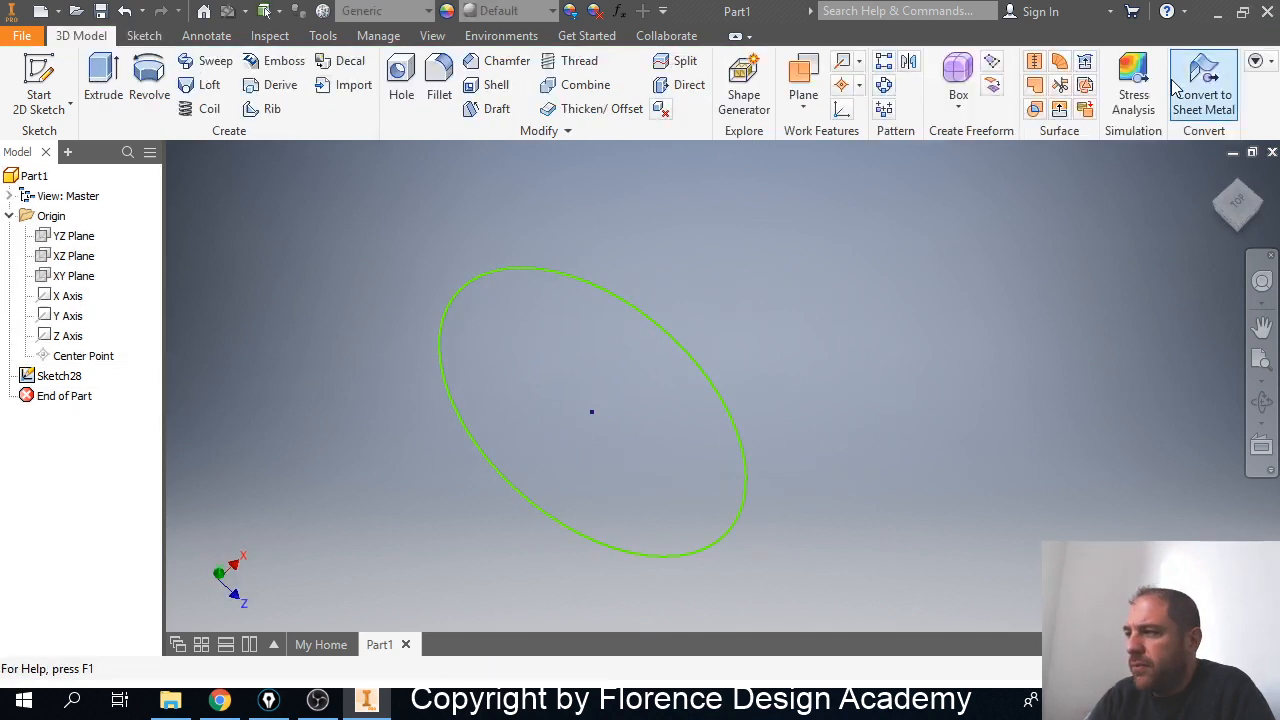
Extrude the ellipse sketch upward by 3.4375 in with surface output.
{"action": "left_click", "coordinate": [50, 380]}
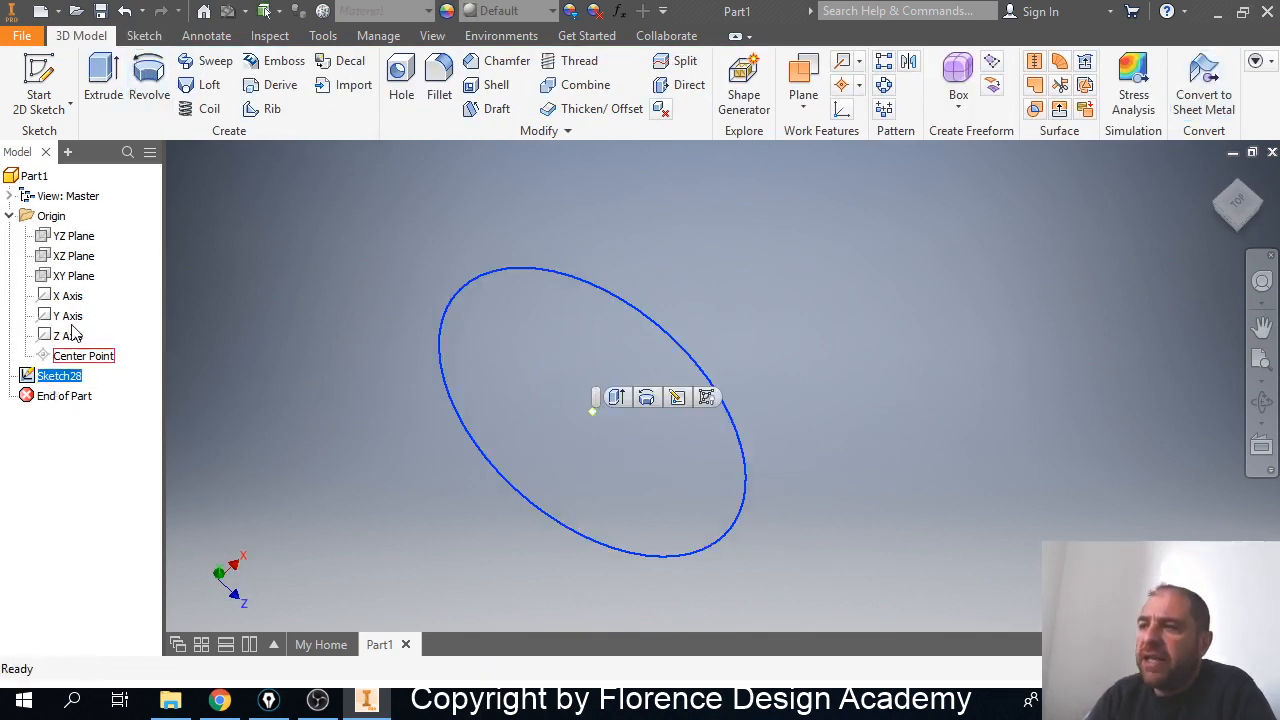
{"action": "left_click", "coordinate": [106, 86]}
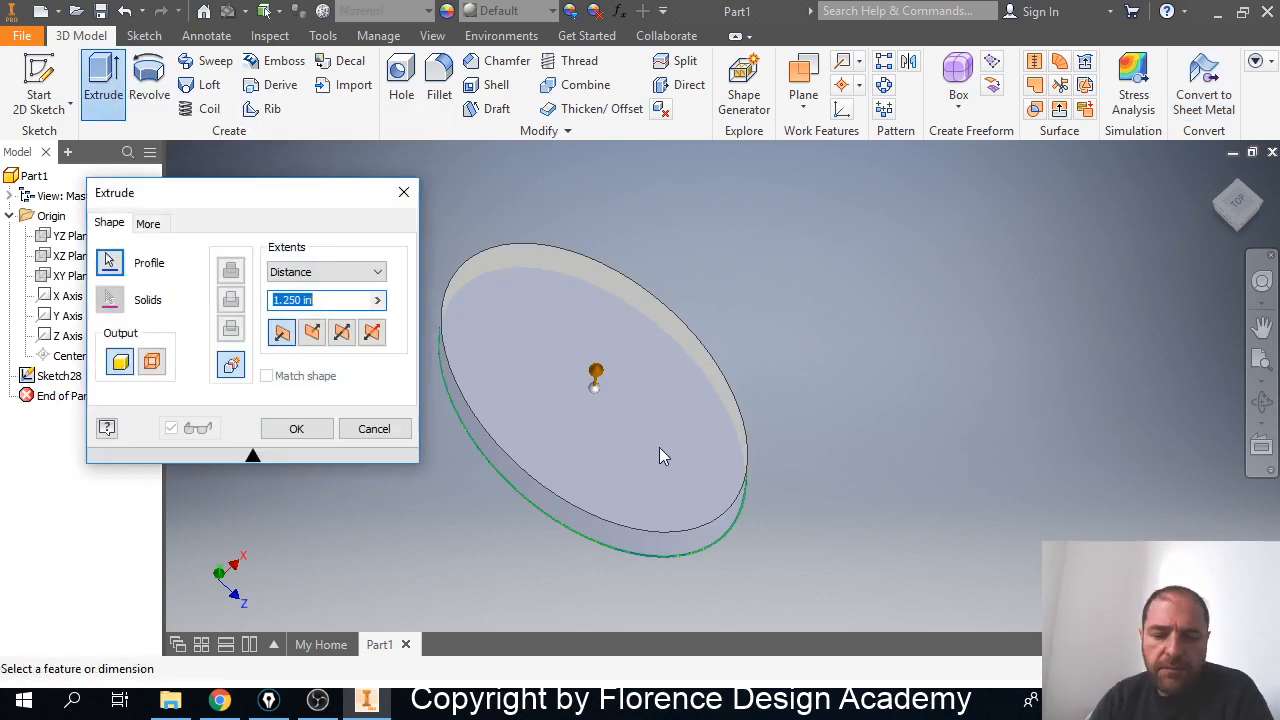
{"action": "middle_click_drag", "start_coordinate": [683, 473], "coordinate": [740, 390], "text": "shift"}
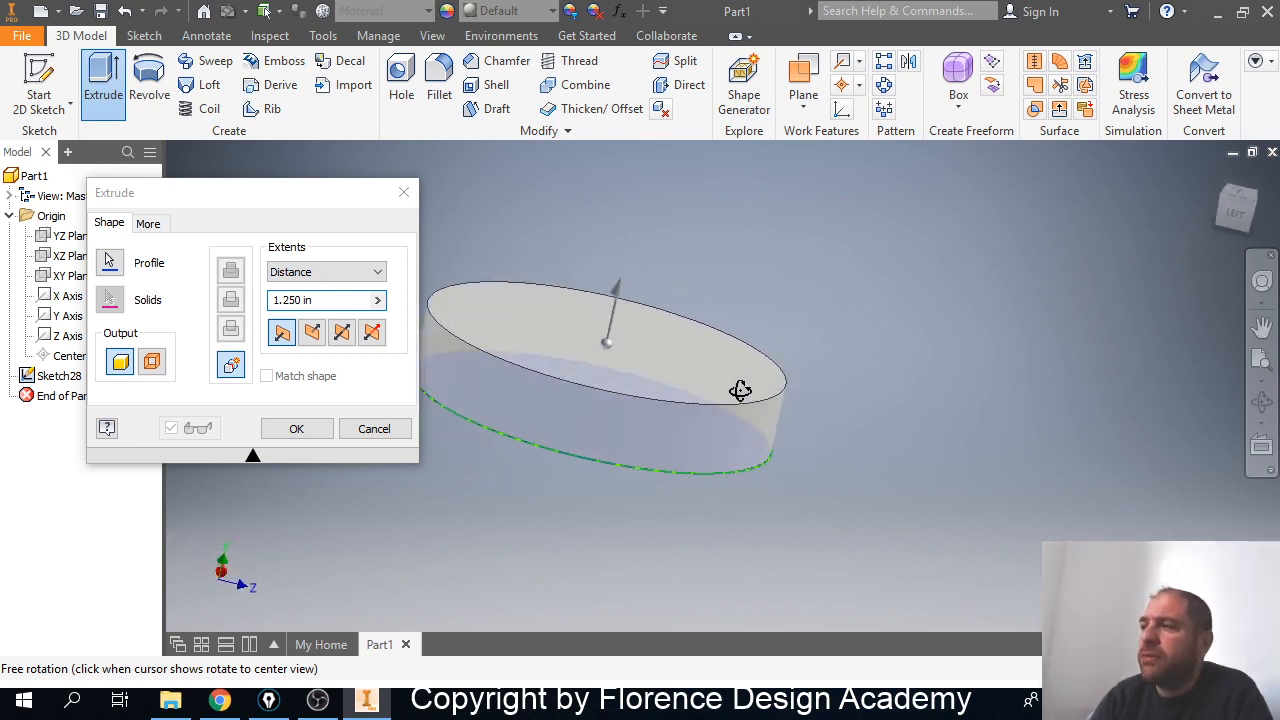
{"action": "left_click", "coordinate": [155, 368]}
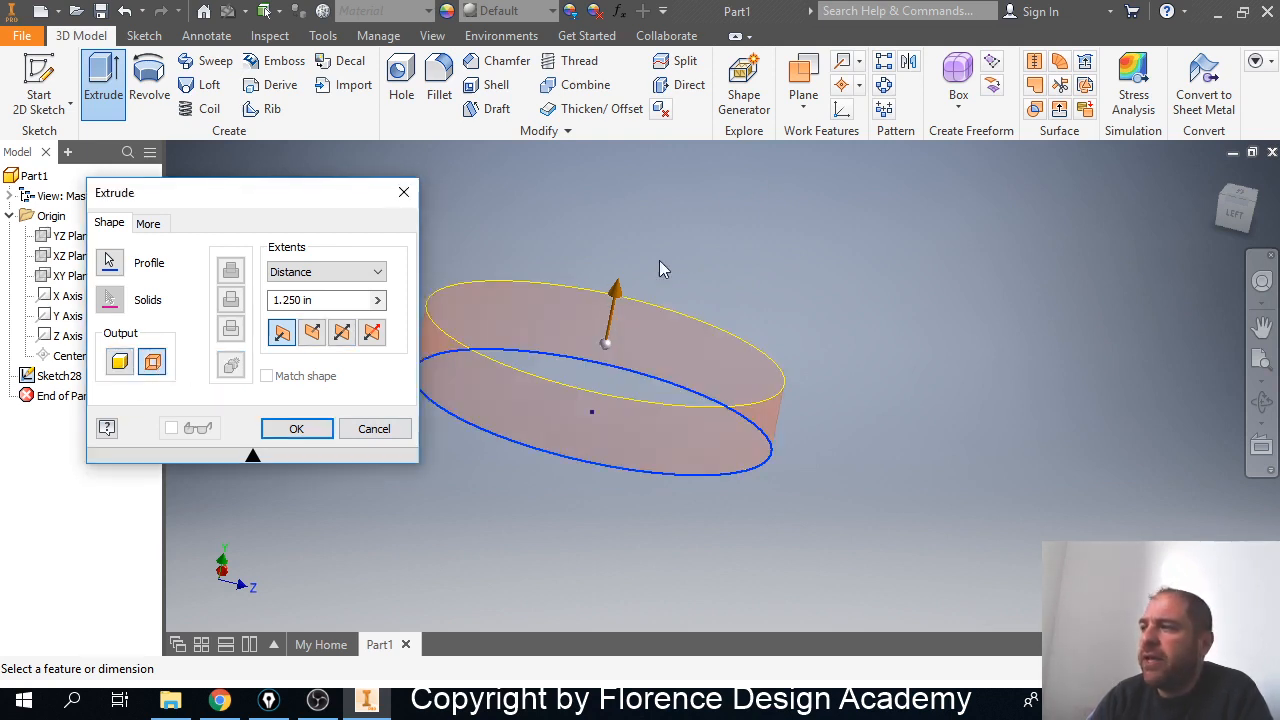
{"action": "left_click_drag", "start_coordinate": [616, 298], "coordinate": [674, 176]}
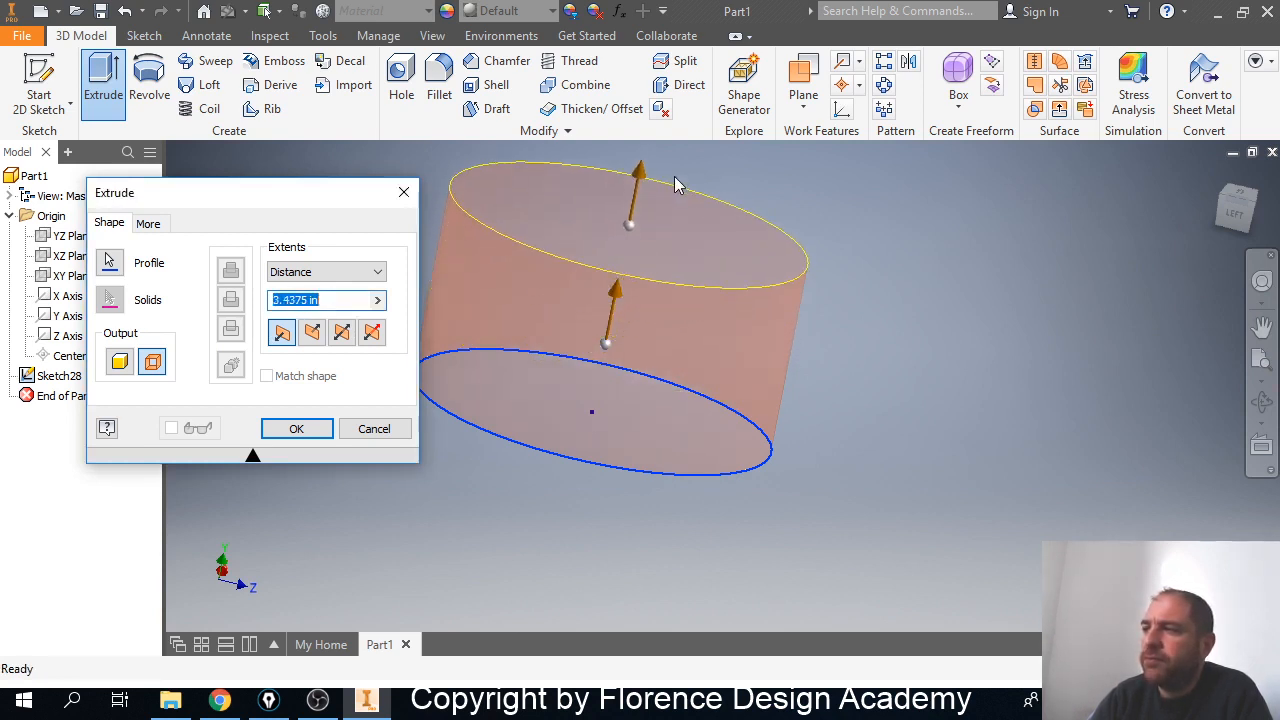
{"action": "left_click", "coordinate": [299, 430]}
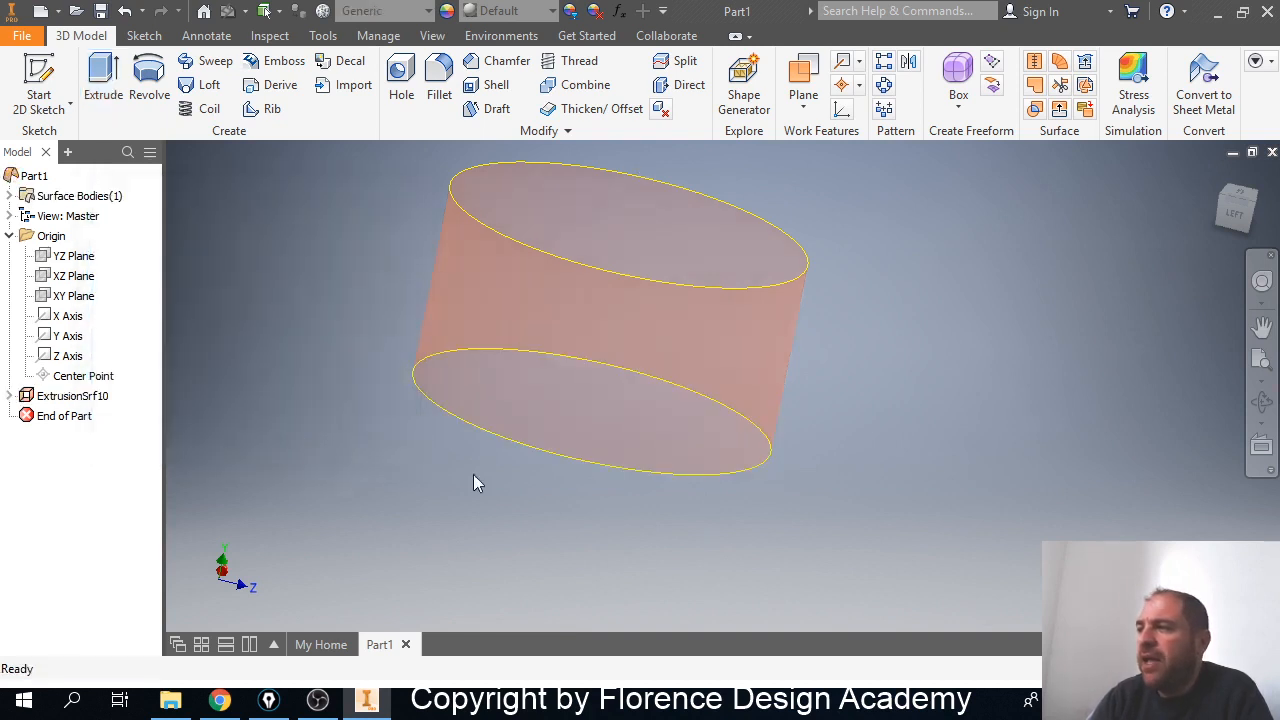
{"action": "middle_click_drag", "start_coordinate": [473, 474], "coordinate": [586, 419], "text": "shift"}
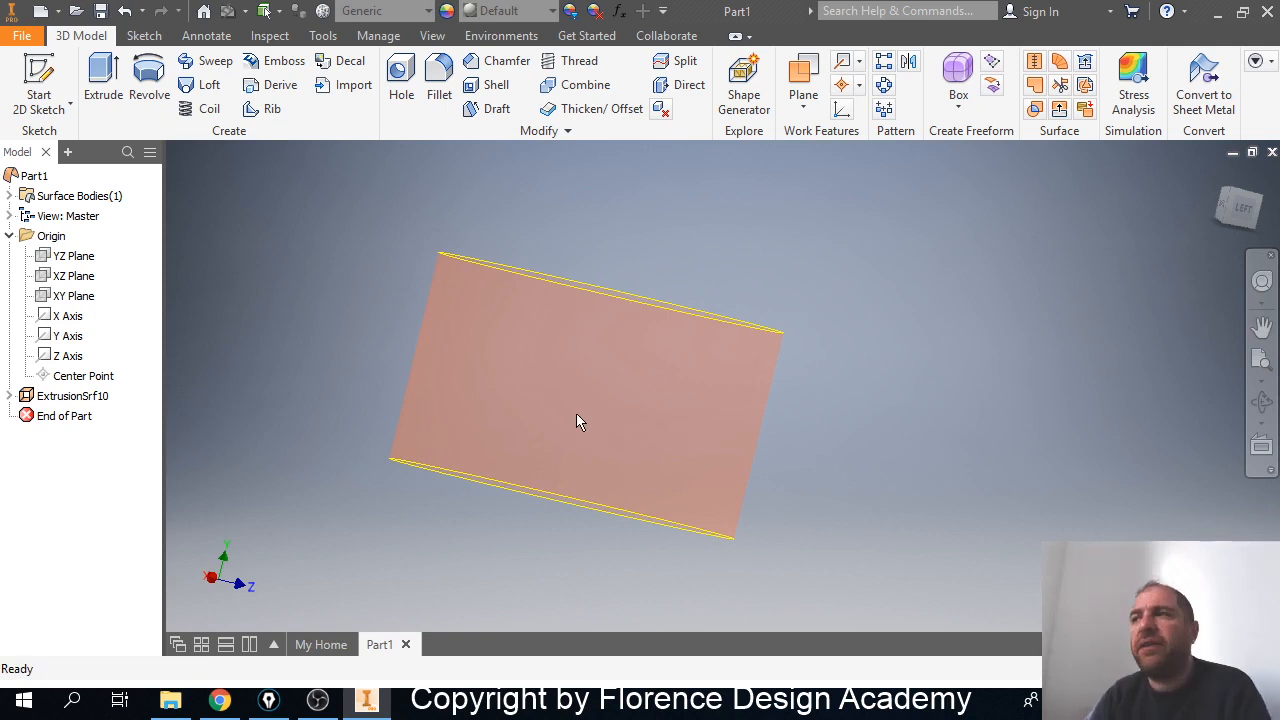
Start a 2D sketch on the XY origin plane, cutting through the elliptical surface.
{"action": "mouse_move", "coordinate": [609, 449]}
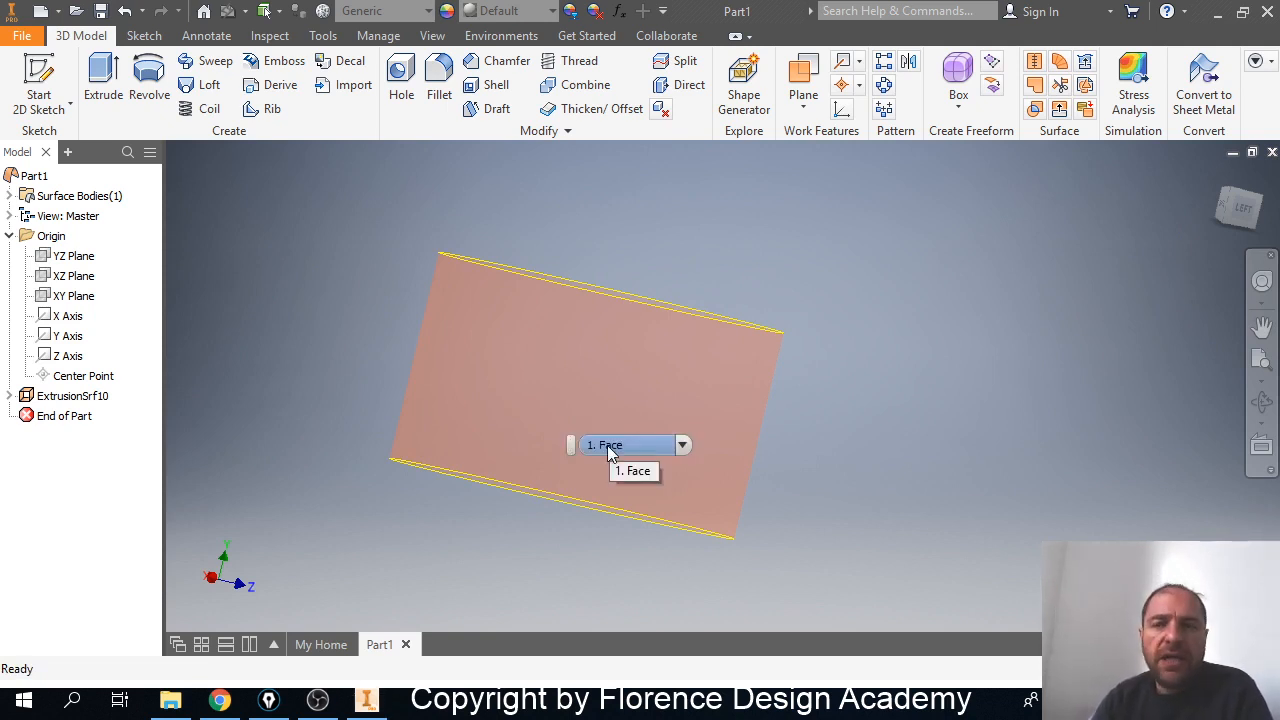
{"action": "left_click", "coordinate": [84, 305]}
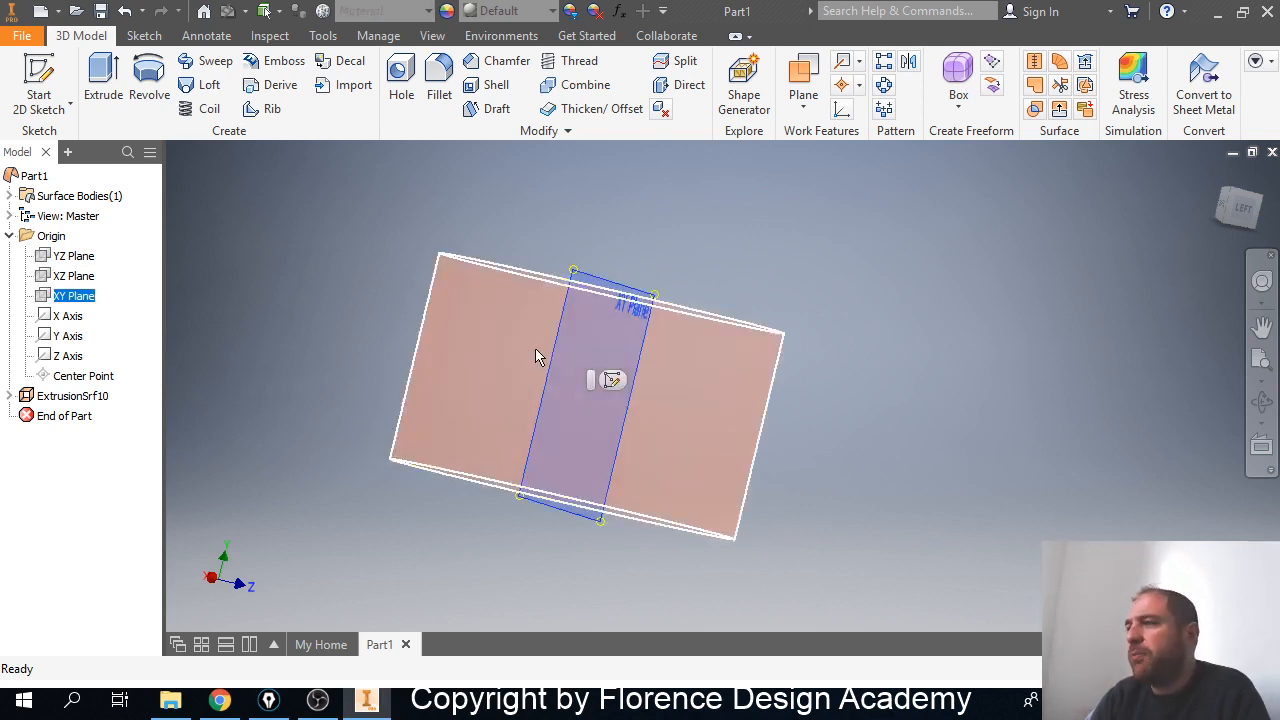
{"action": "middle_click_drag", "start_coordinate": [534, 357], "coordinate": [300, 340], "text": "shift"}
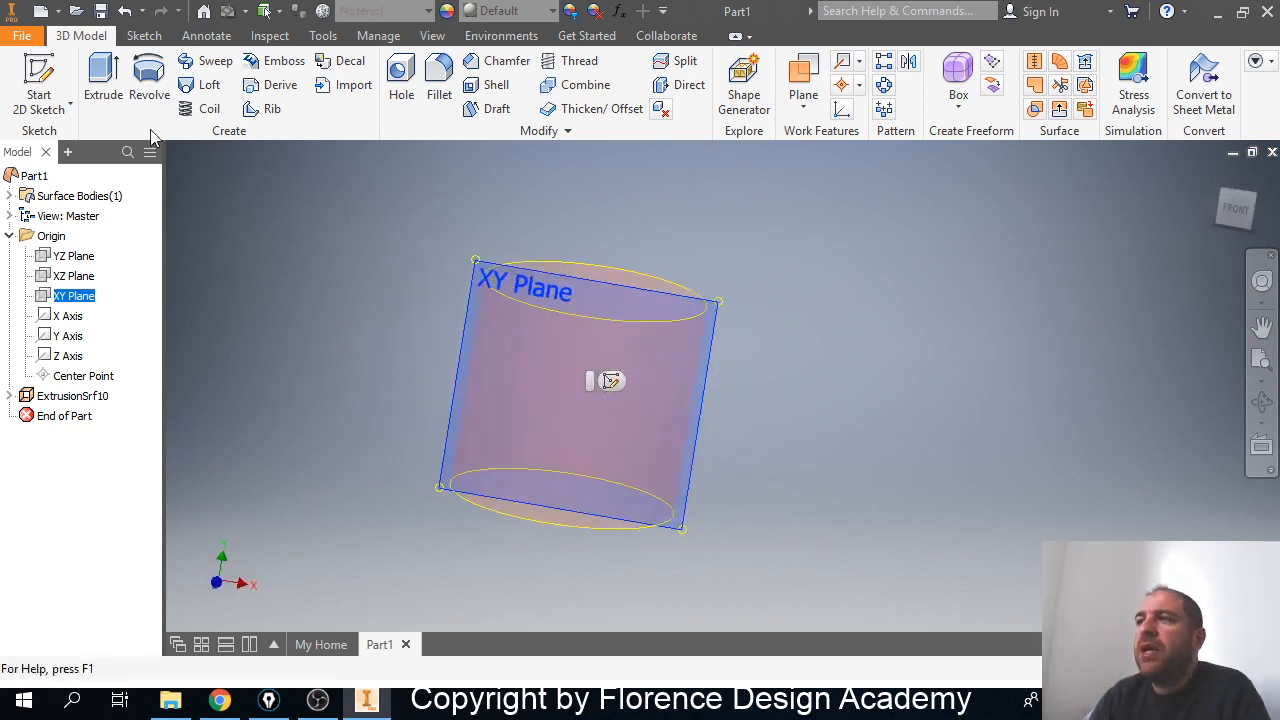
{"action": "left_click", "coordinate": [155, 68]}
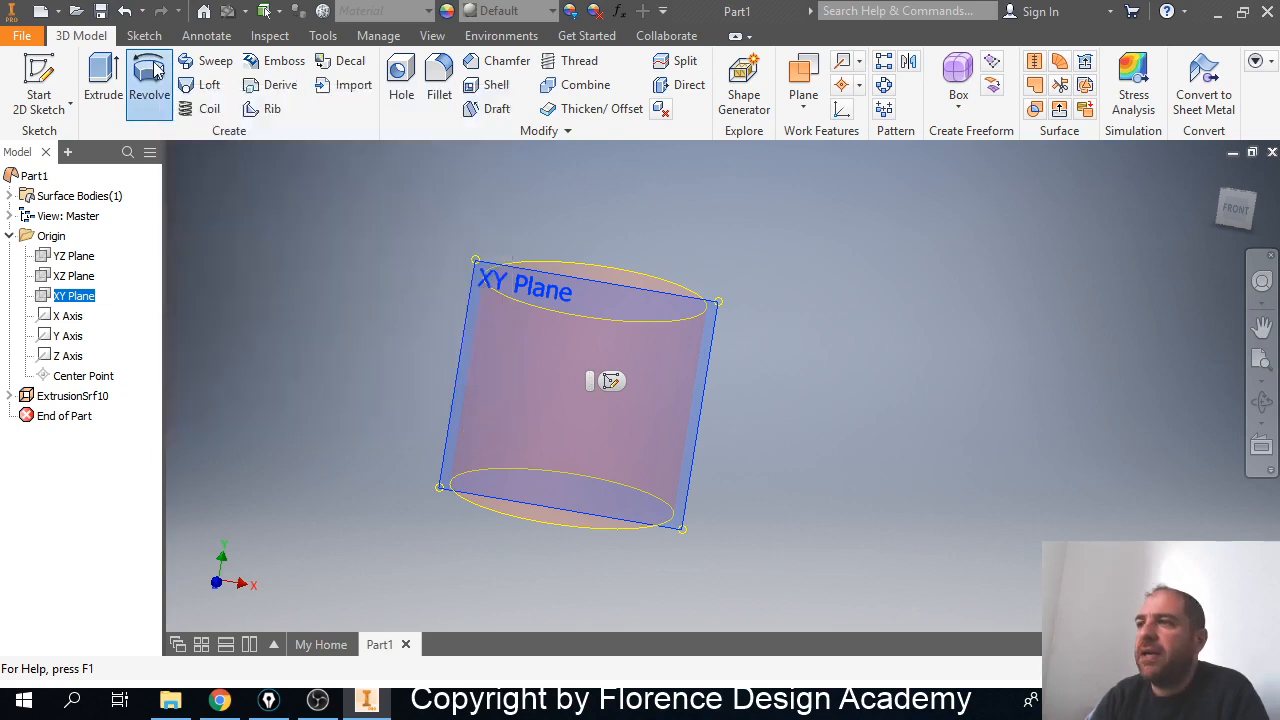
{"action": "left_click", "coordinate": [692, 503]}
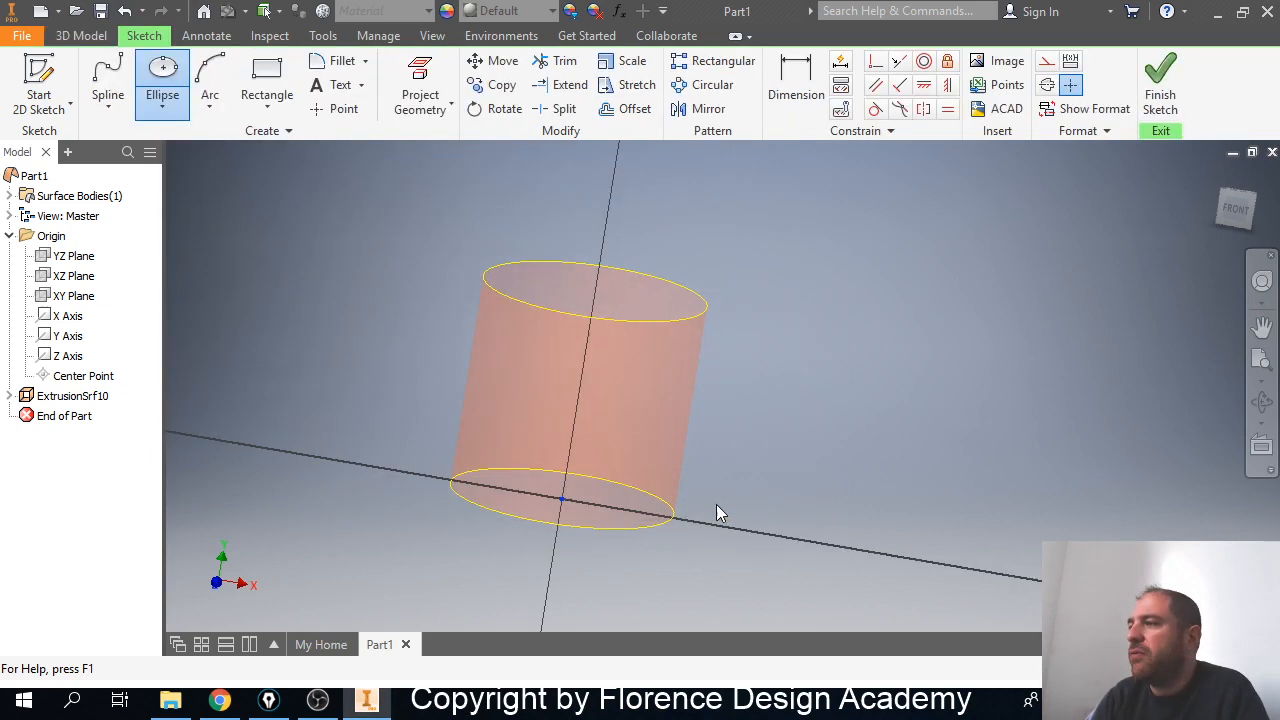
{"action": "mouse_move", "coordinate": [697, 316]}
{"action": "middle_mouse_down"}
{"action": "mouse_move", "coordinate": [712, 268]}
{"action": "mouse_move", "coordinate": [619, 500]}
{"action": "middle_mouse_up"}
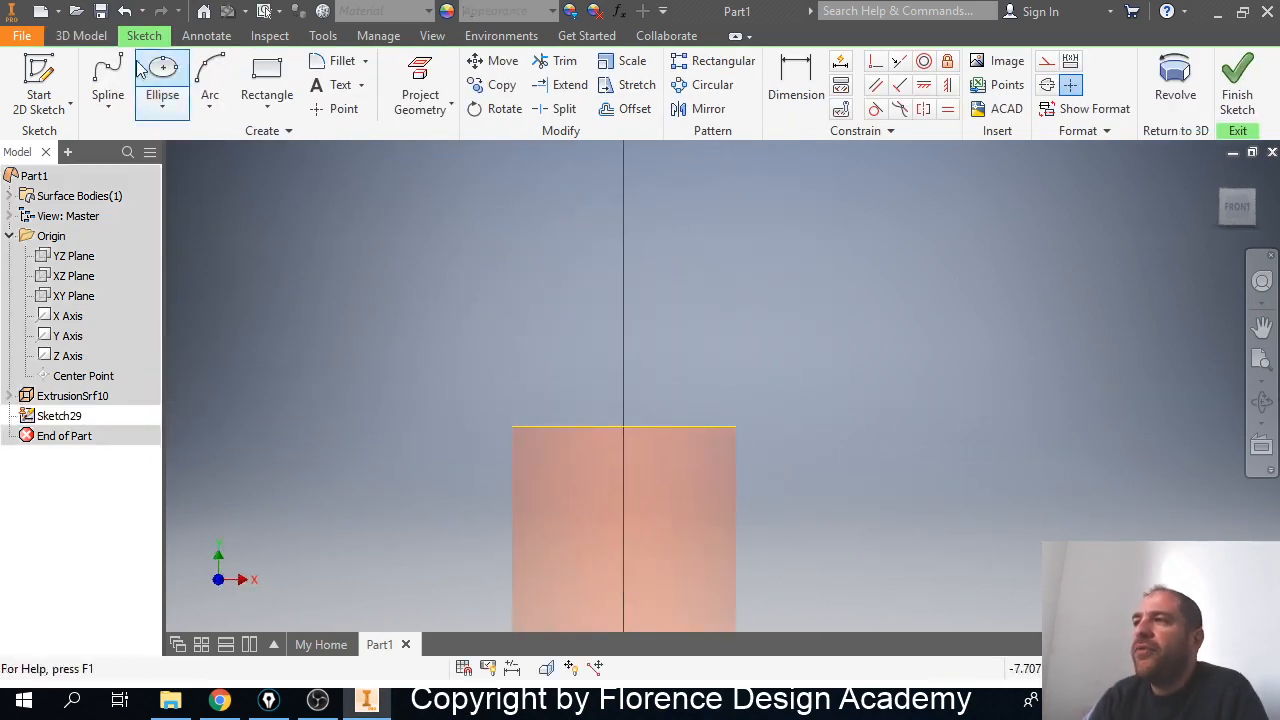
Sketch a five-point S-shaped spline from the vertical axis inside the elliptical surface, outward toward negative X and up past its upper rim.
{"action": "left_click", "coordinate": [210, 75]}
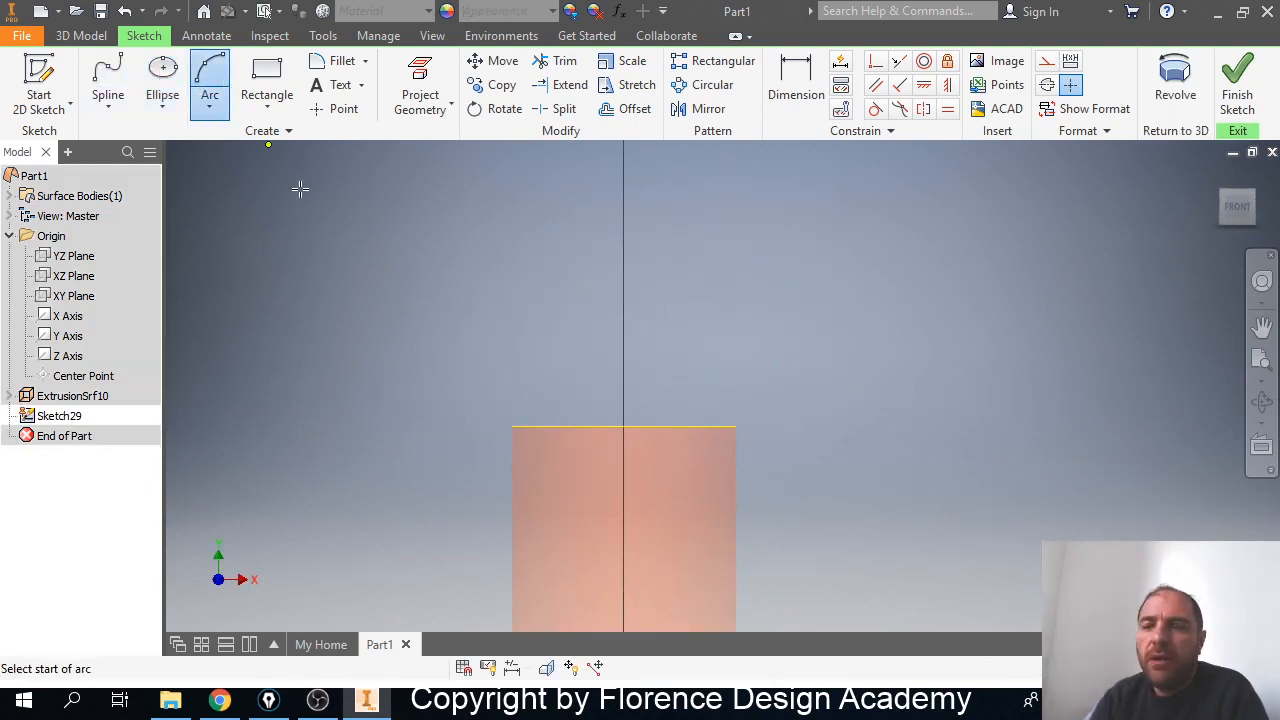
{"action": "left_click", "coordinate": [108, 80]}
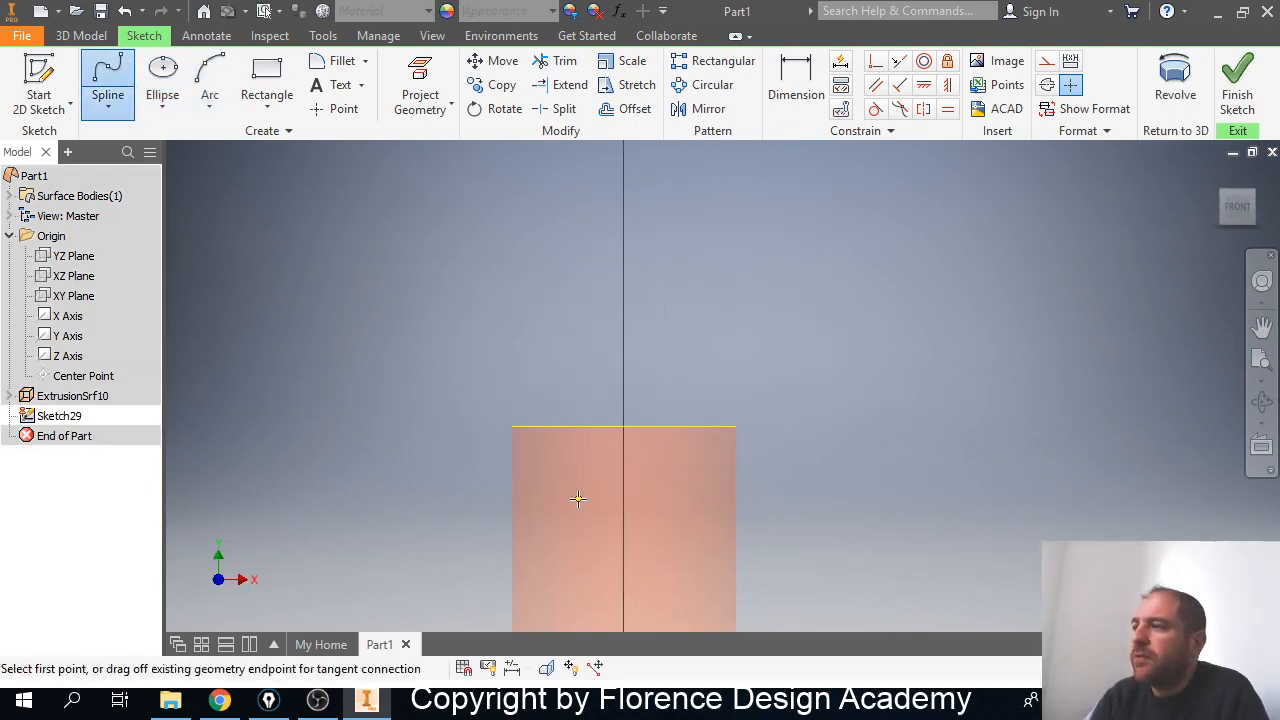
{"action": "left_click", "coordinate": [624, 493]}
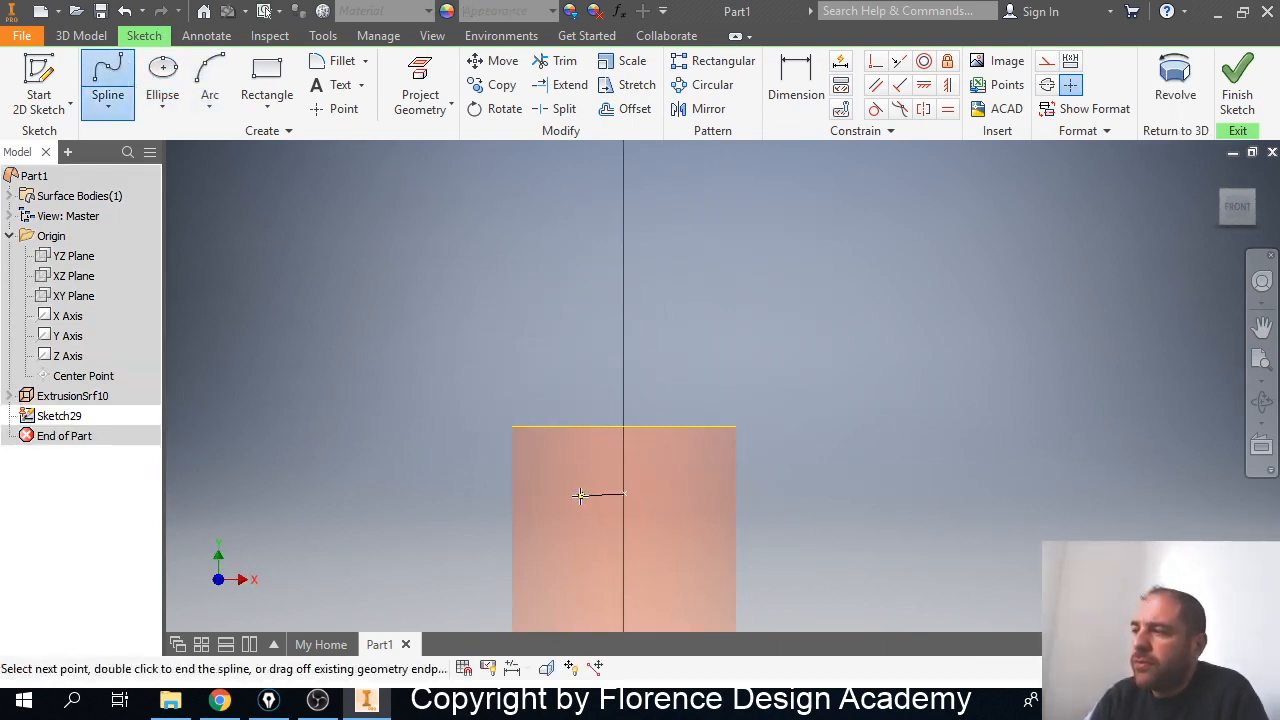
{"action": "left_click", "coordinate": [580, 496]}
{"action": "left_click", "coordinate": [571, 446]}
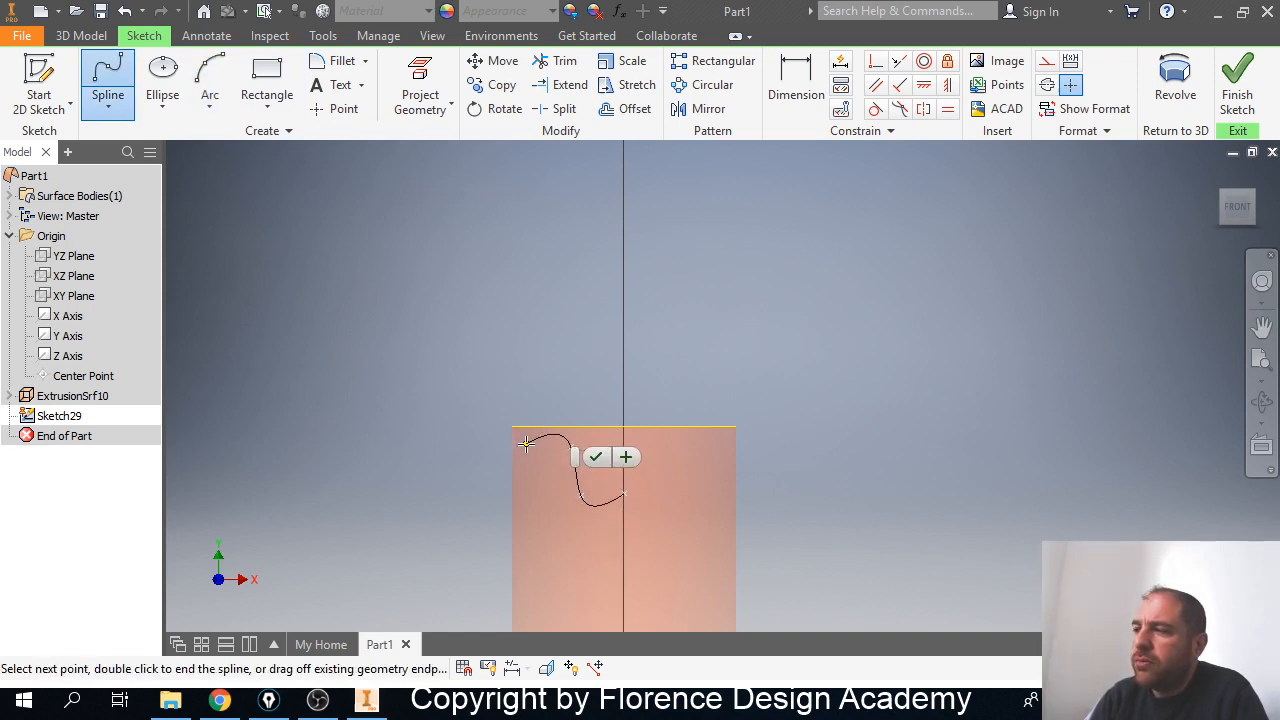
{"action": "left_click", "coordinate": [526, 443]}
{"action": "left_click", "coordinate": [473, 363]}
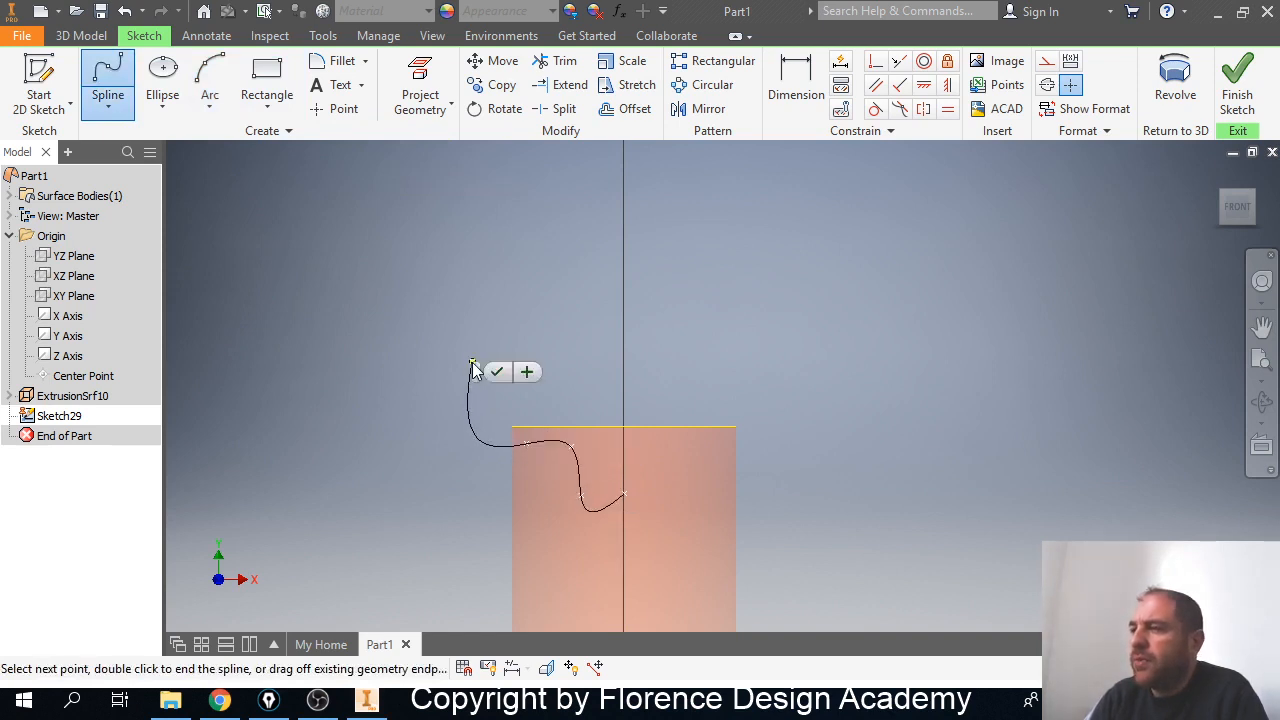
{"action": "left_click", "coordinate": [498, 373]}
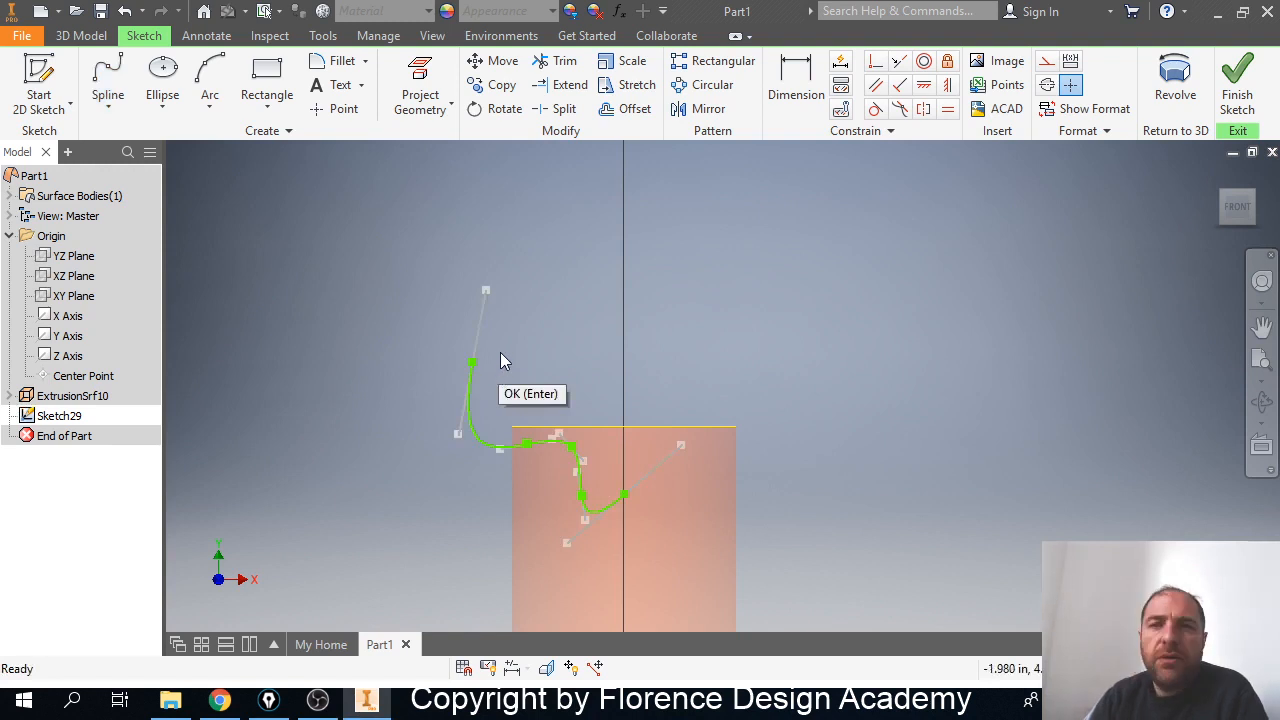
Draw a vertical line up from the spline's inner endpoint, convert it to a centerline, and finish the sketch.
{"action": "left_click", "coordinate": [118, 108]}
{"action": "left_click", "coordinate": [122, 141]}
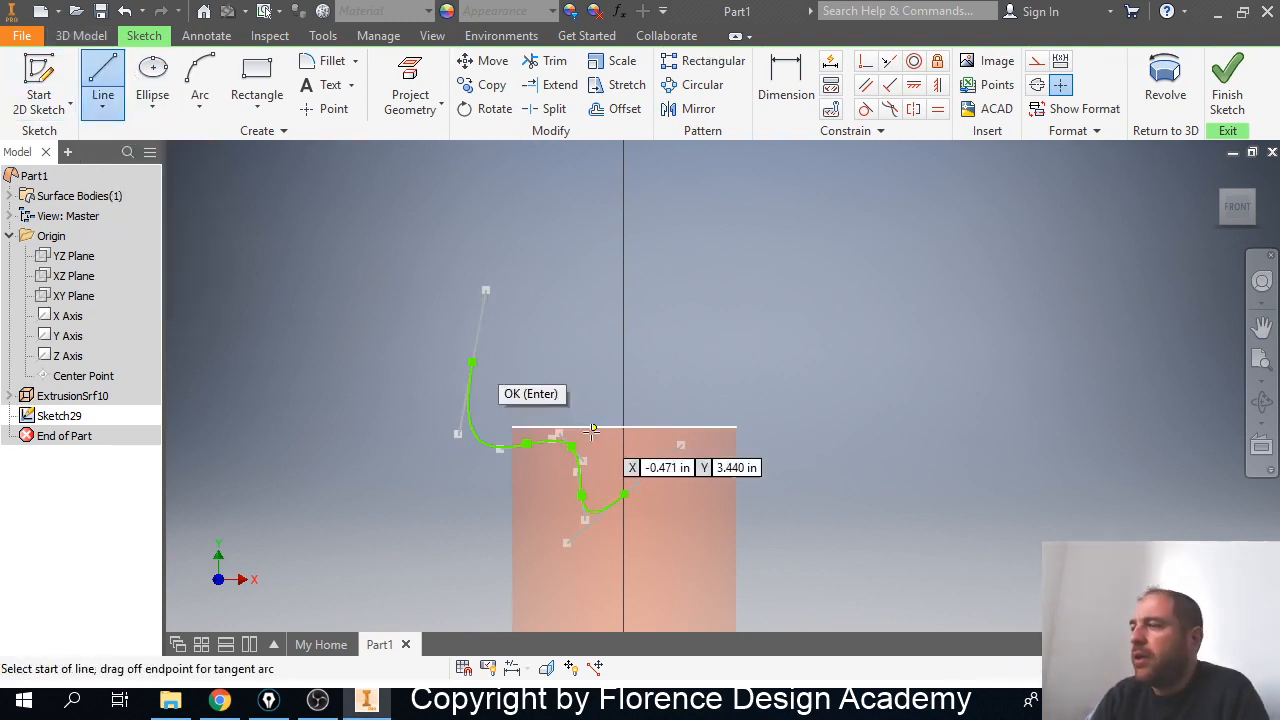
{"action": "left_click", "coordinate": [624, 495]}
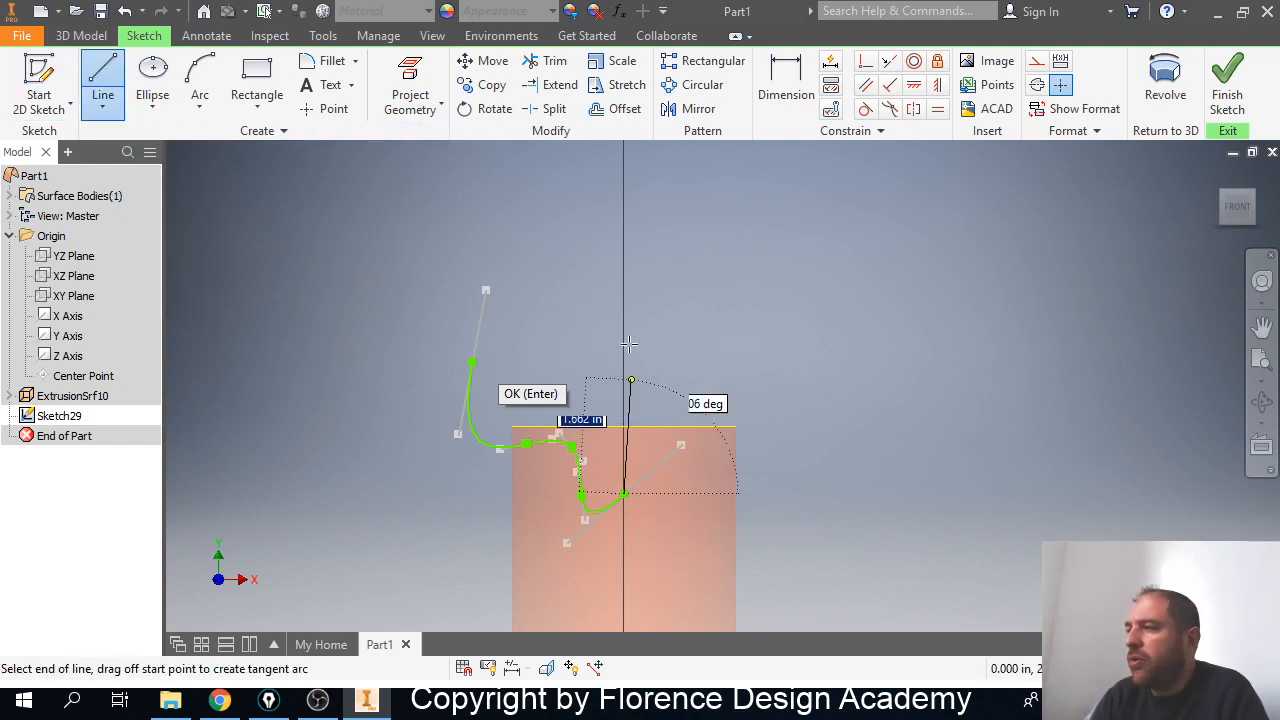
{"action": "left_click", "coordinate": [622, 206]}
{"action": "key", "text": "Escape"}
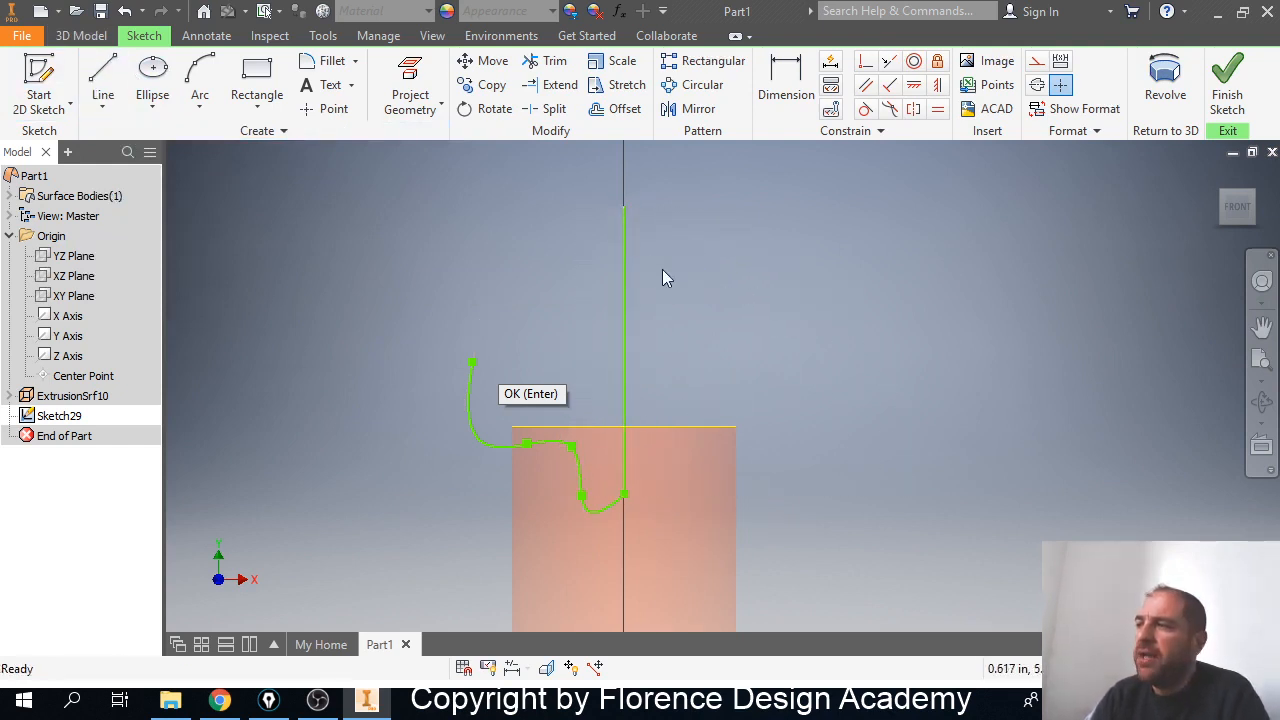
{"action": "left_click", "coordinate": [1039, 87]}
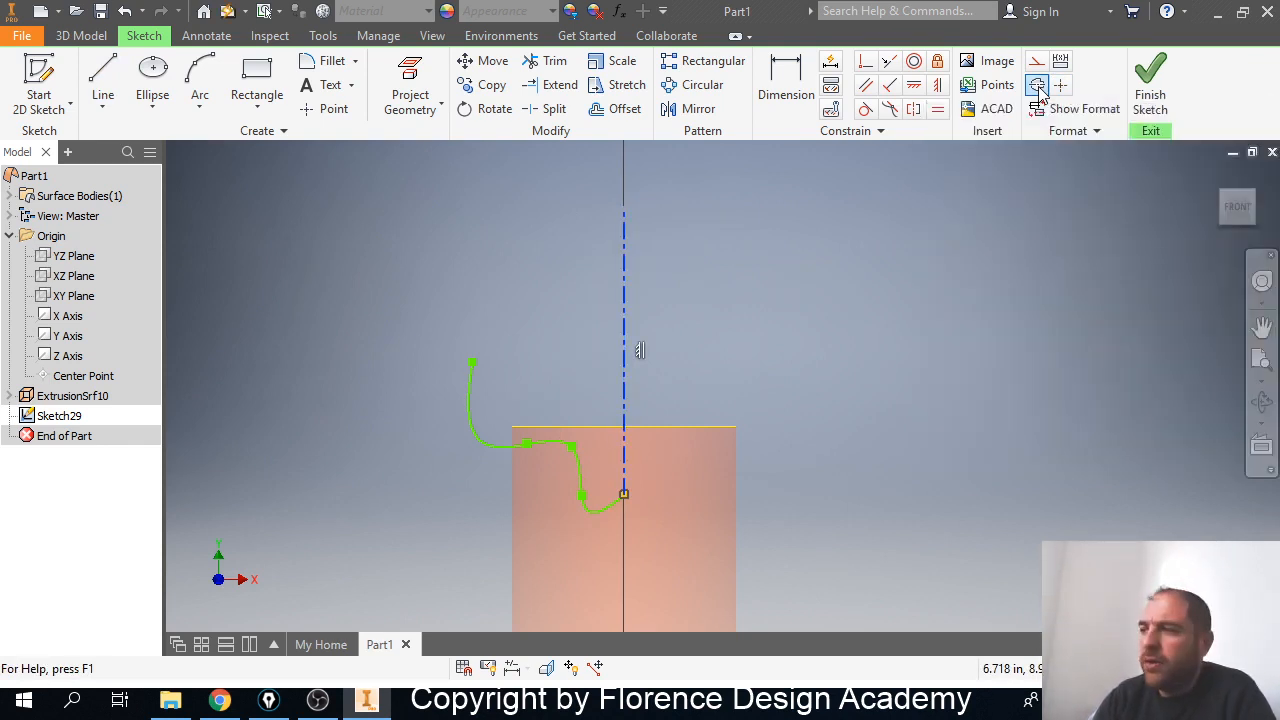
{"action": "left_click", "coordinate": [1140, 95]}
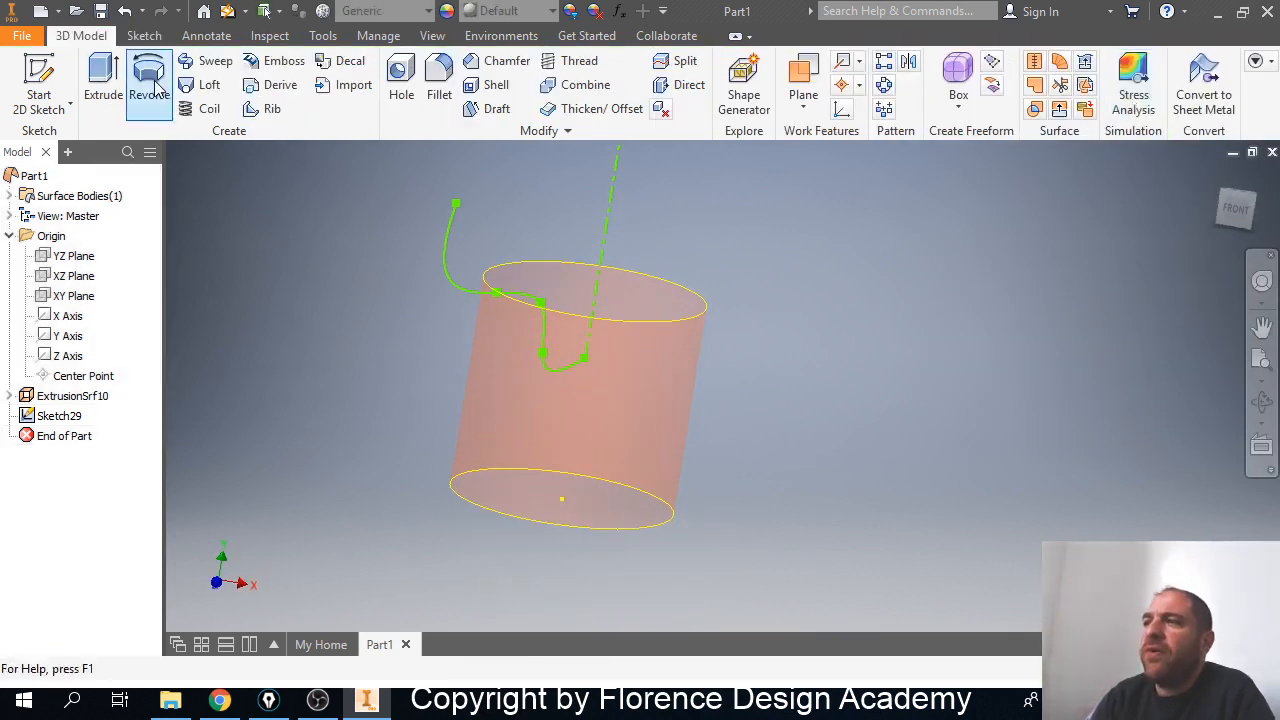
Revolve the spline fully around the centerline with surface output.
{"action": "left_click", "coordinate": [152, 85]}
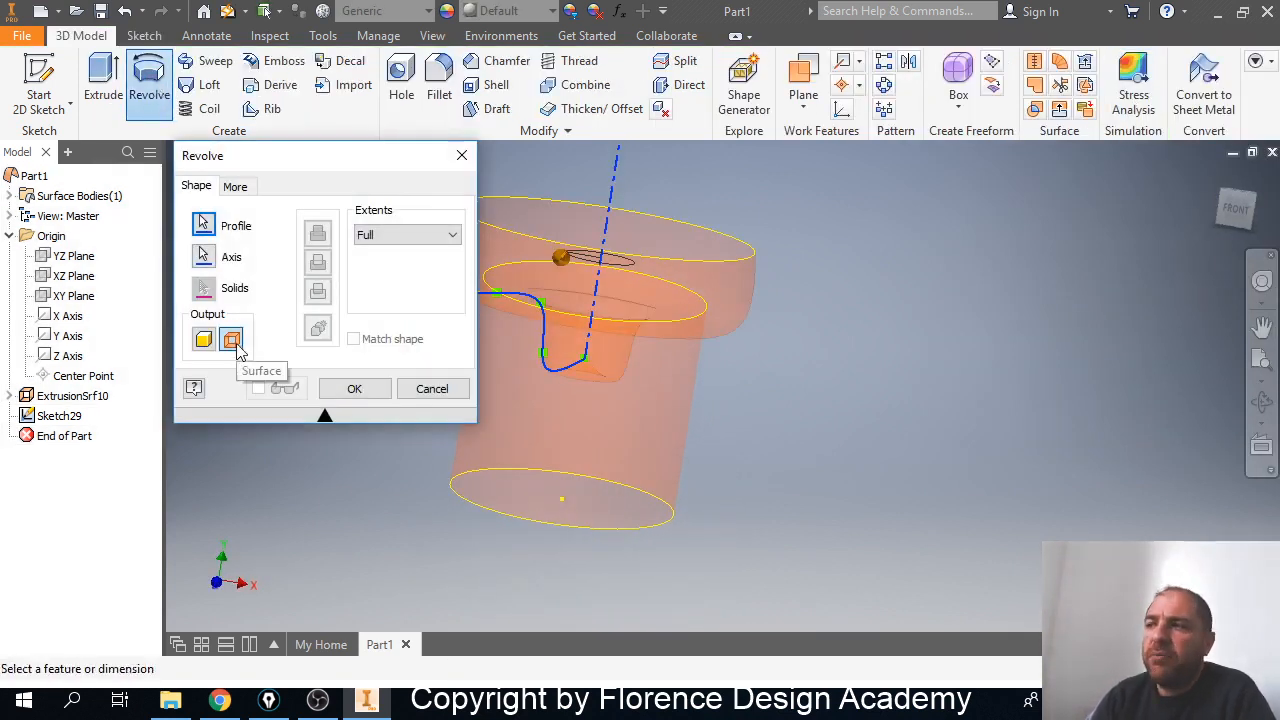
{"action": "middle_click_drag", "start_coordinate": [763, 274], "coordinate": [942, 365]}
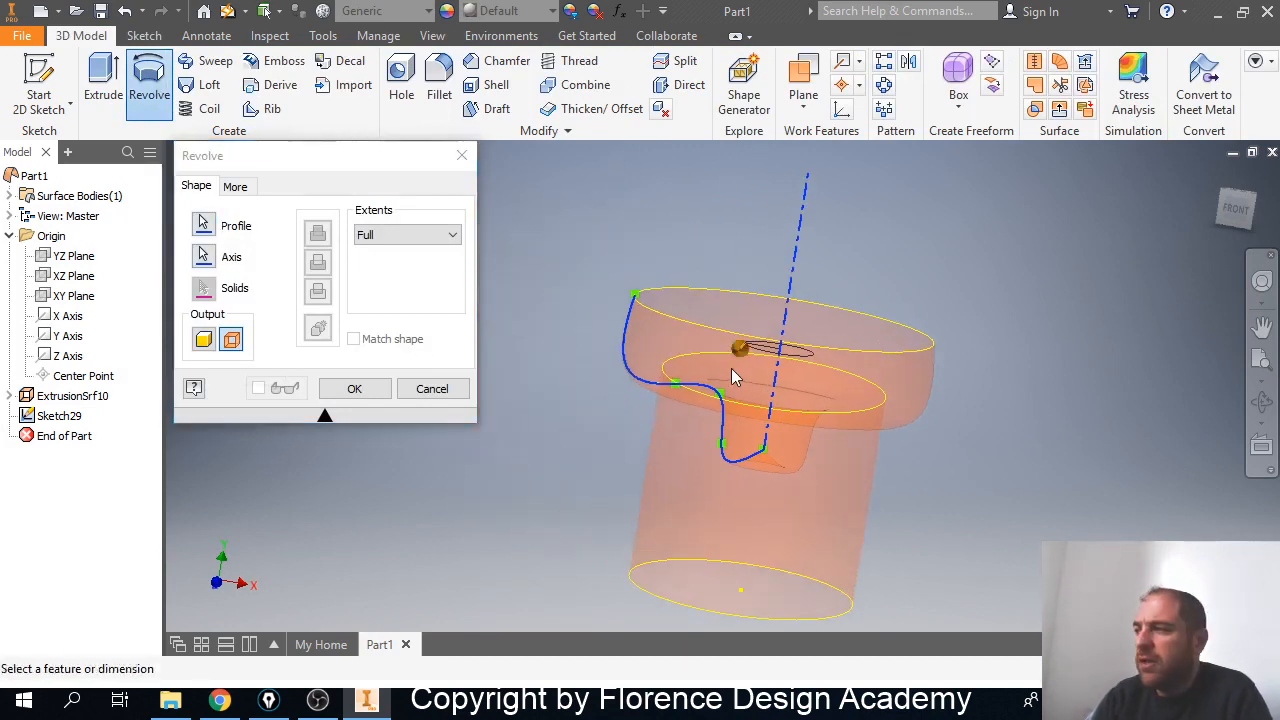
{"action": "middle_click_drag", "start_coordinate": [733, 377], "coordinate": [646, 380], "text": "shift"}
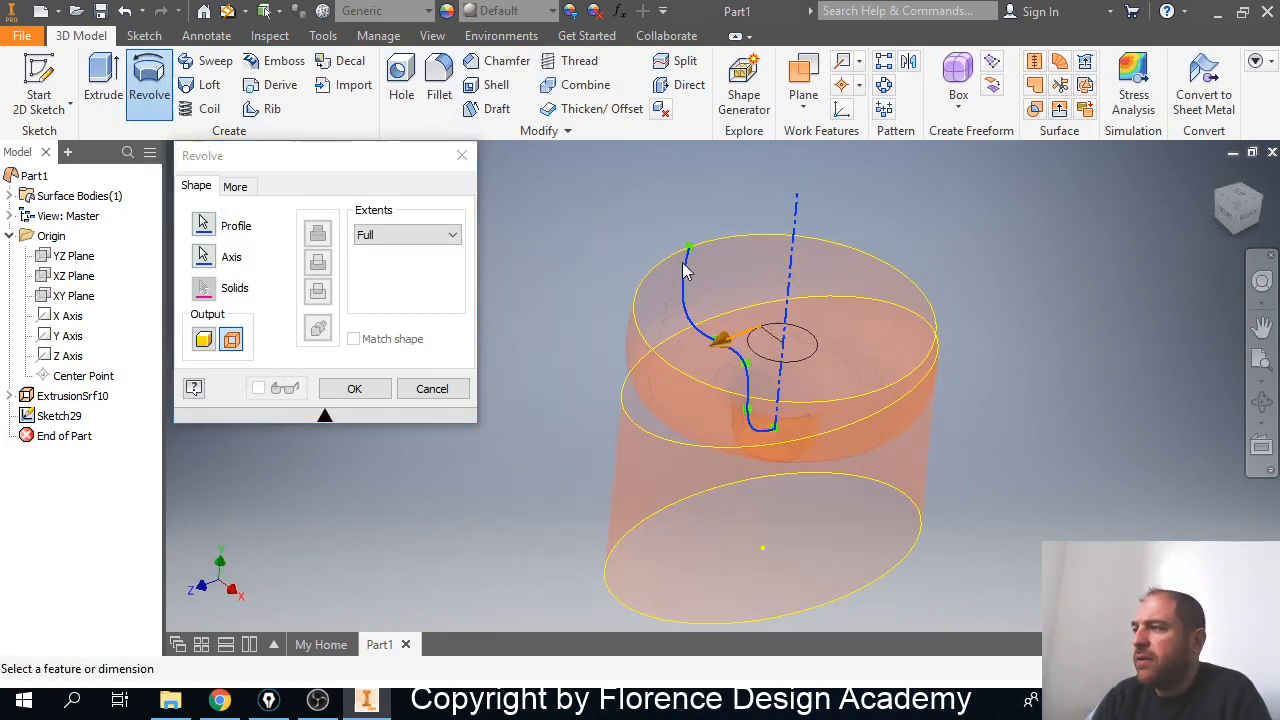
{"action": "middle_click_drag", "start_coordinate": [724, 370], "coordinate": [641, 370], "text": "shift"}
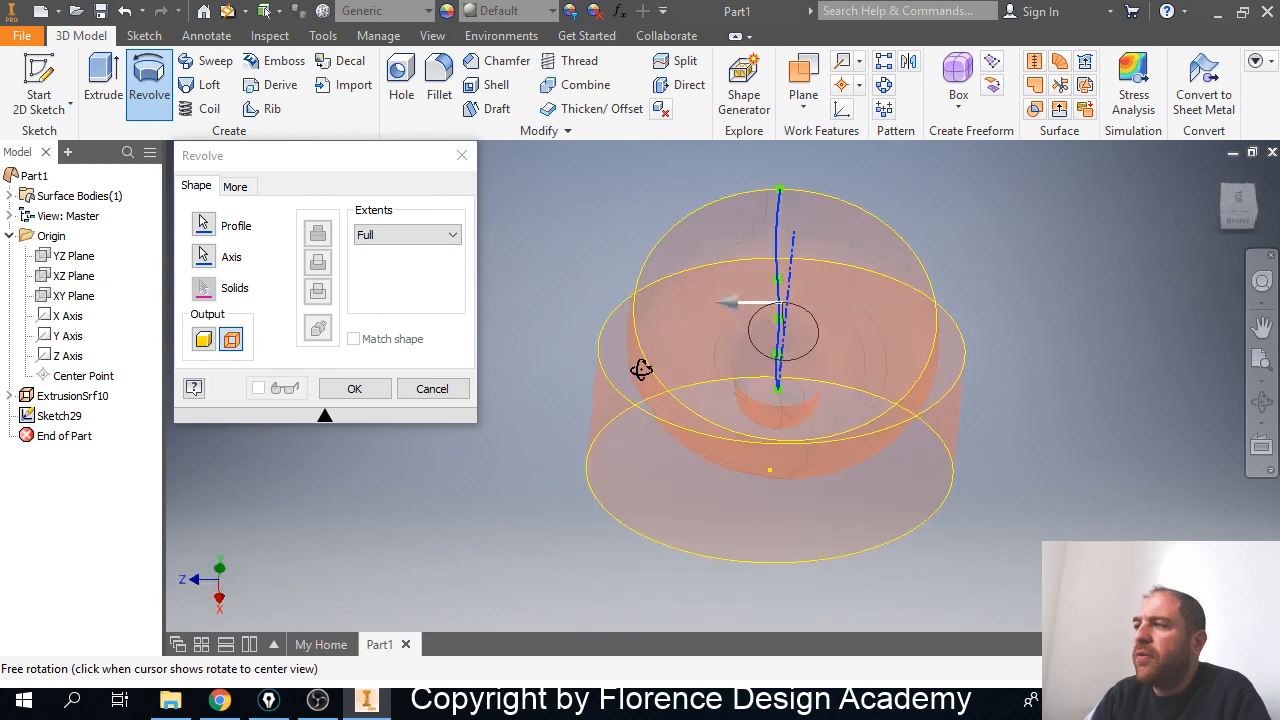
{"action": "mouse_move", "coordinate": [833, 316]}
{"action": "middle_mouse_down", "text": "shift"}
{"action": "mouse_move", "coordinate": [726, 294]}
{"action": "mouse_move", "coordinate": [645, 317]}
{"action": "mouse_move", "coordinate": [834, 286]}
{"action": "mouse_move", "coordinate": [834, 308]}
{"action": "middle_mouse_up", "text": "shift"}
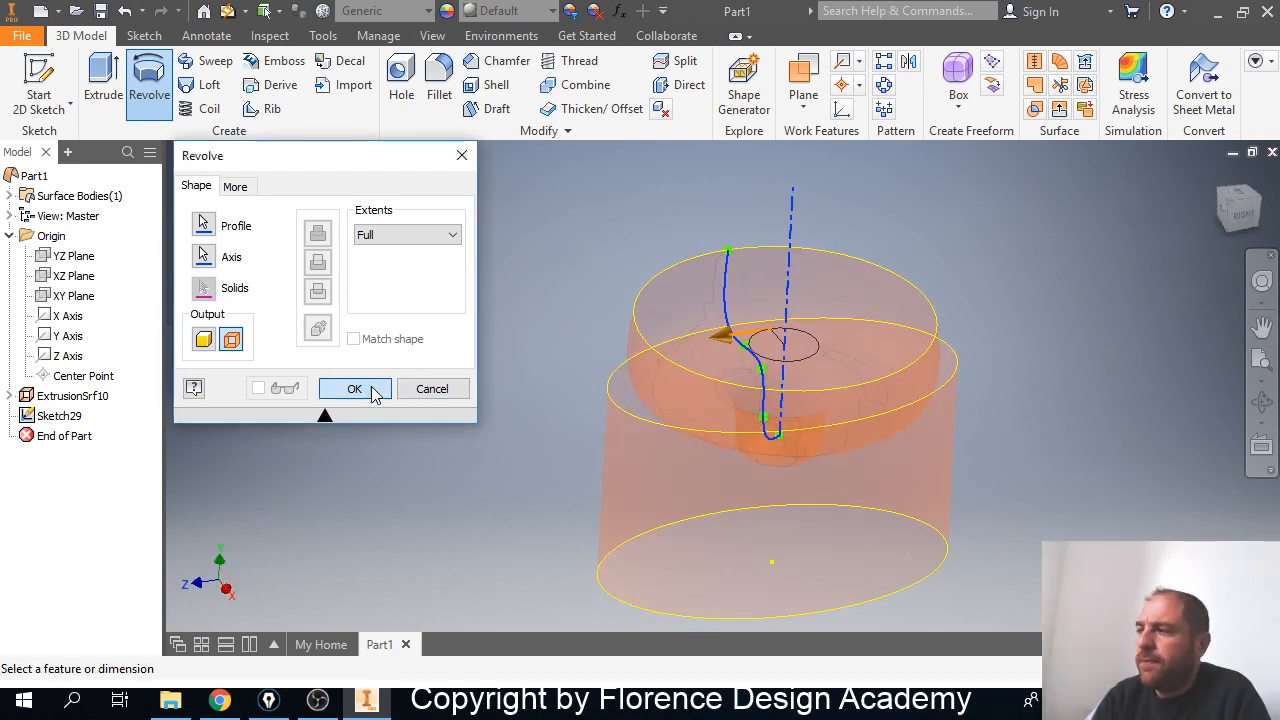
{"action": "left_click", "coordinate": [355, 389]}
{"action": "middle_click_drag", "start_coordinate": [391, 391], "coordinate": [762, 394], "text": "shift"}
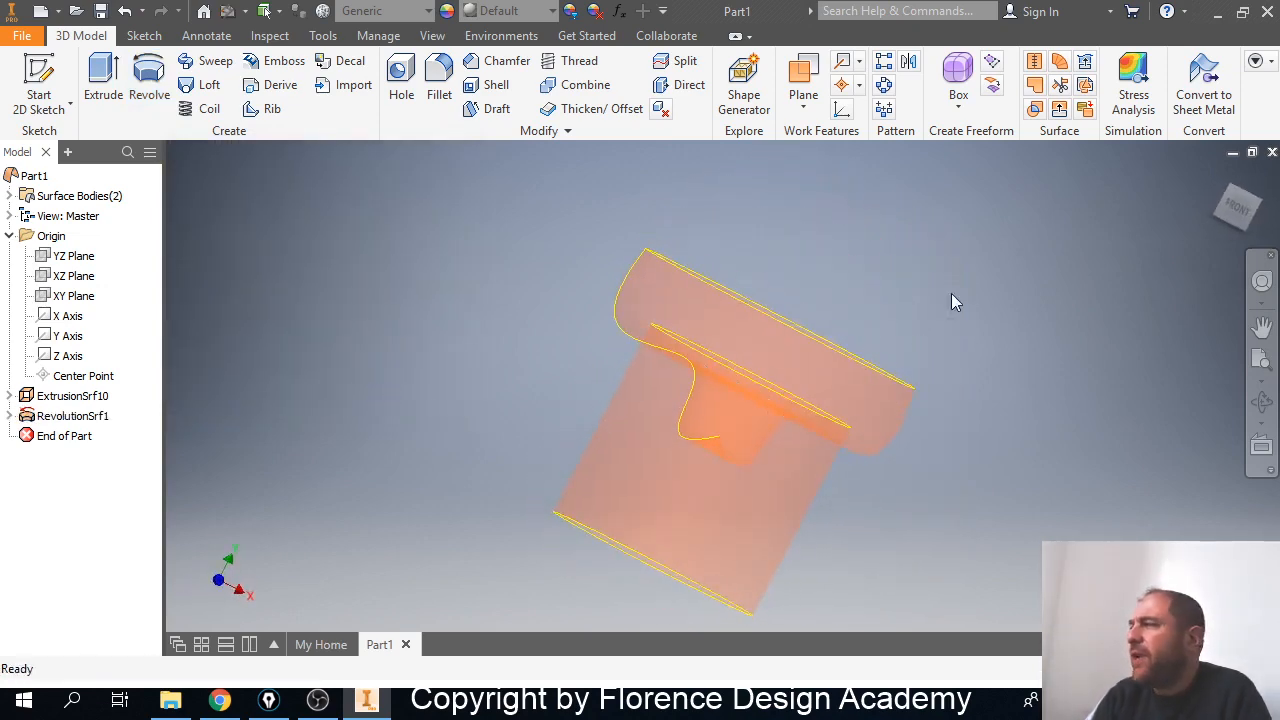
{"action": "left_click", "coordinate": [1243, 218]}
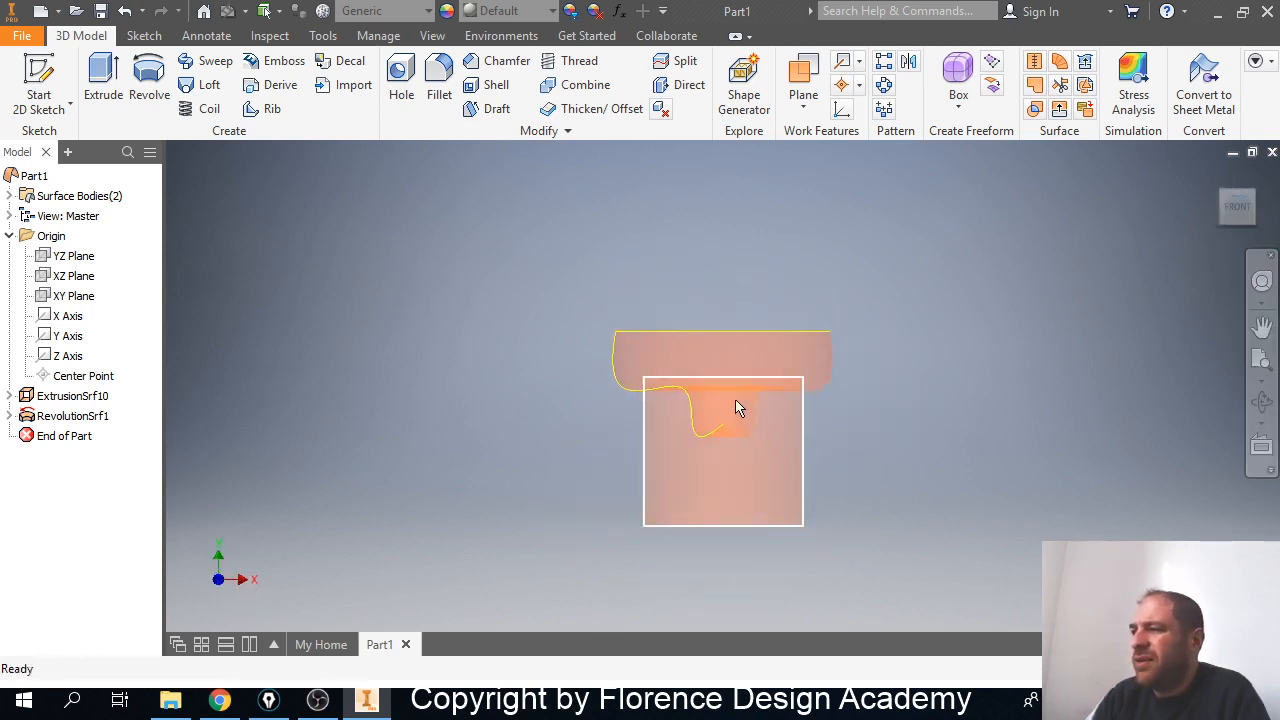
{"action": "scroll", "coordinate": [736, 408], "scroll_direction": "down", "scroll_amount": 5}
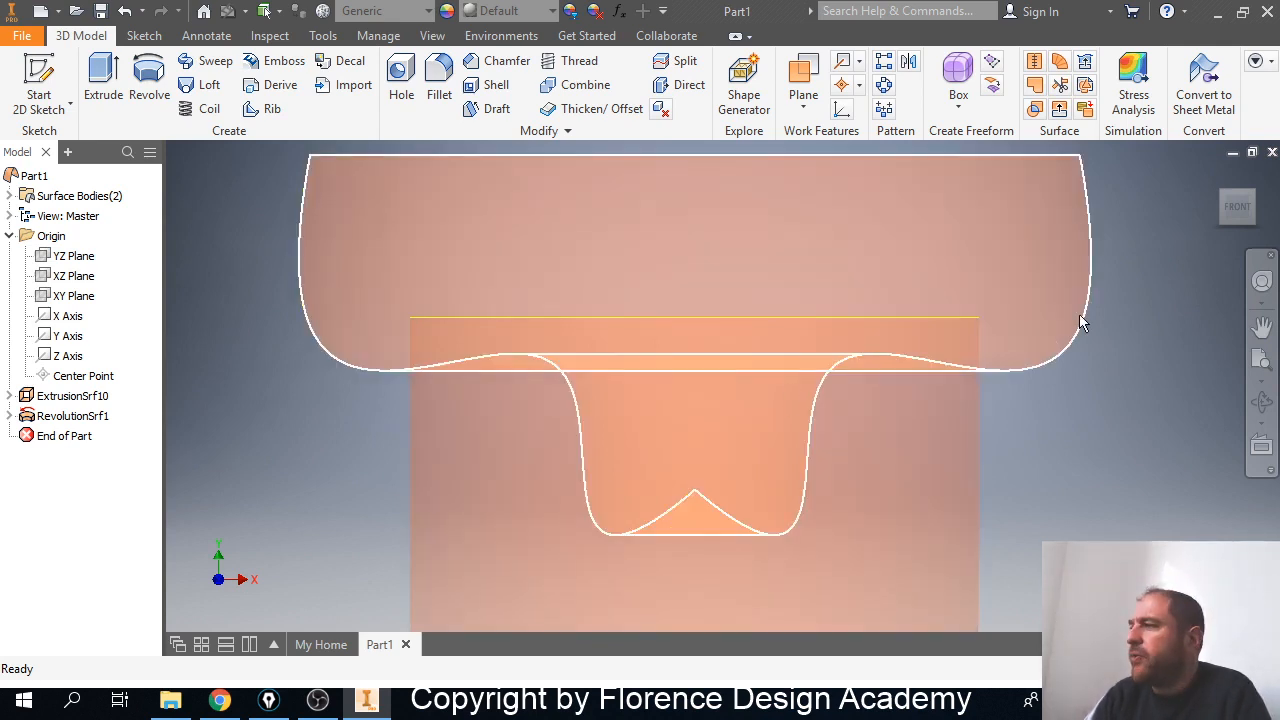
{"action": "left_click", "coordinate": [1263, 207]}
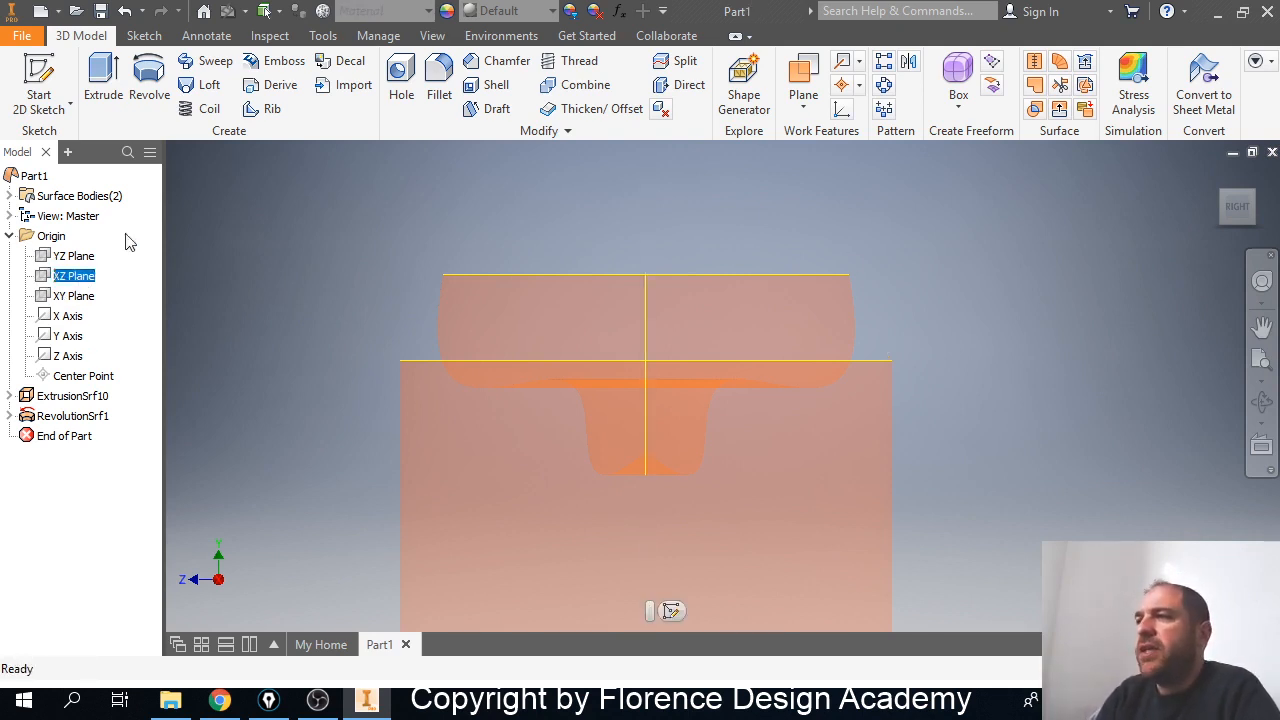
{"action": "left_click", "coordinate": [39, 85]}
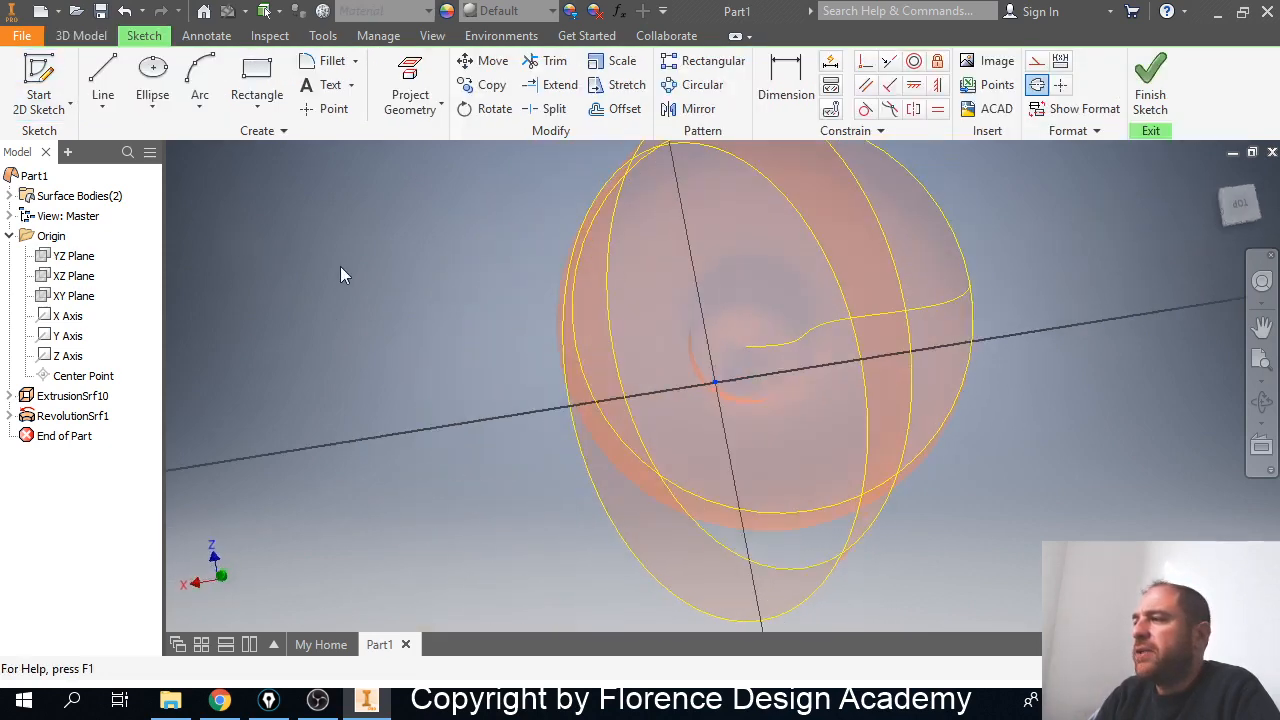
{"action": "left_click", "coordinate": [1150, 90]}
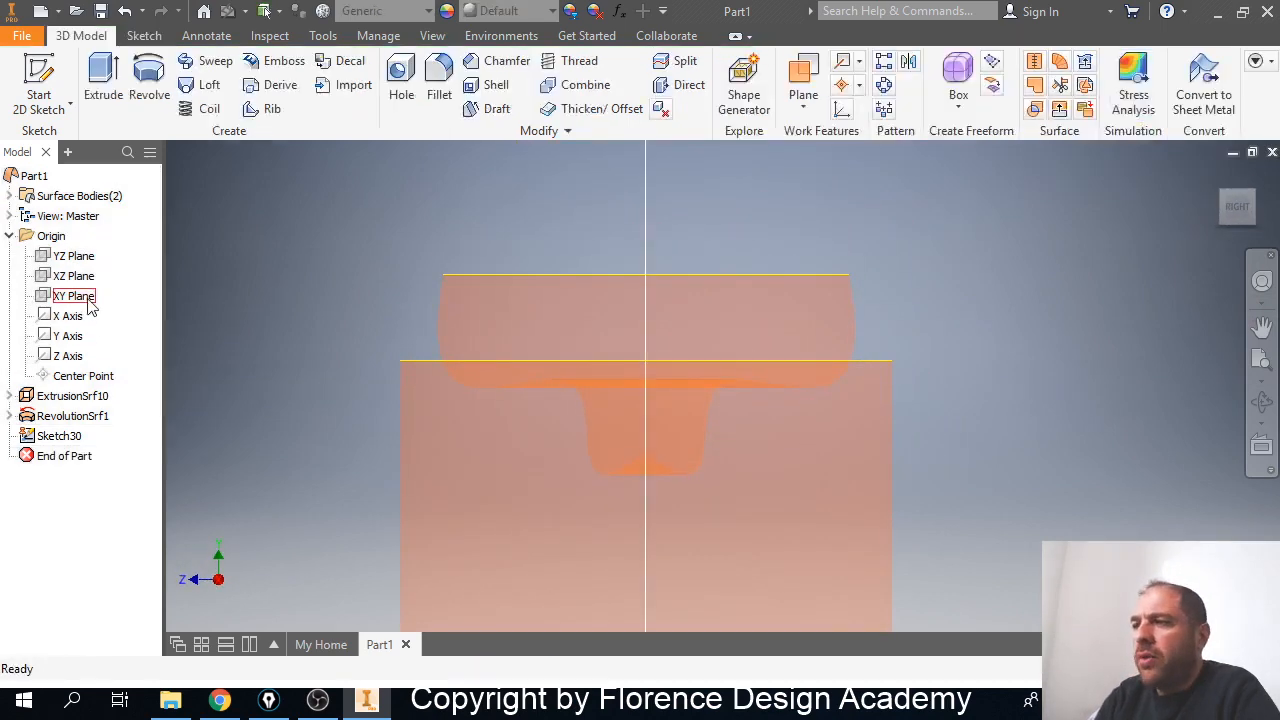
On the YZ origin plane, sketch a three-point arc from outside the elliptical surface's positive-Z side to just above its upper rim, and finish the sketch.
{"action": "left_click", "coordinate": [74, 256]}
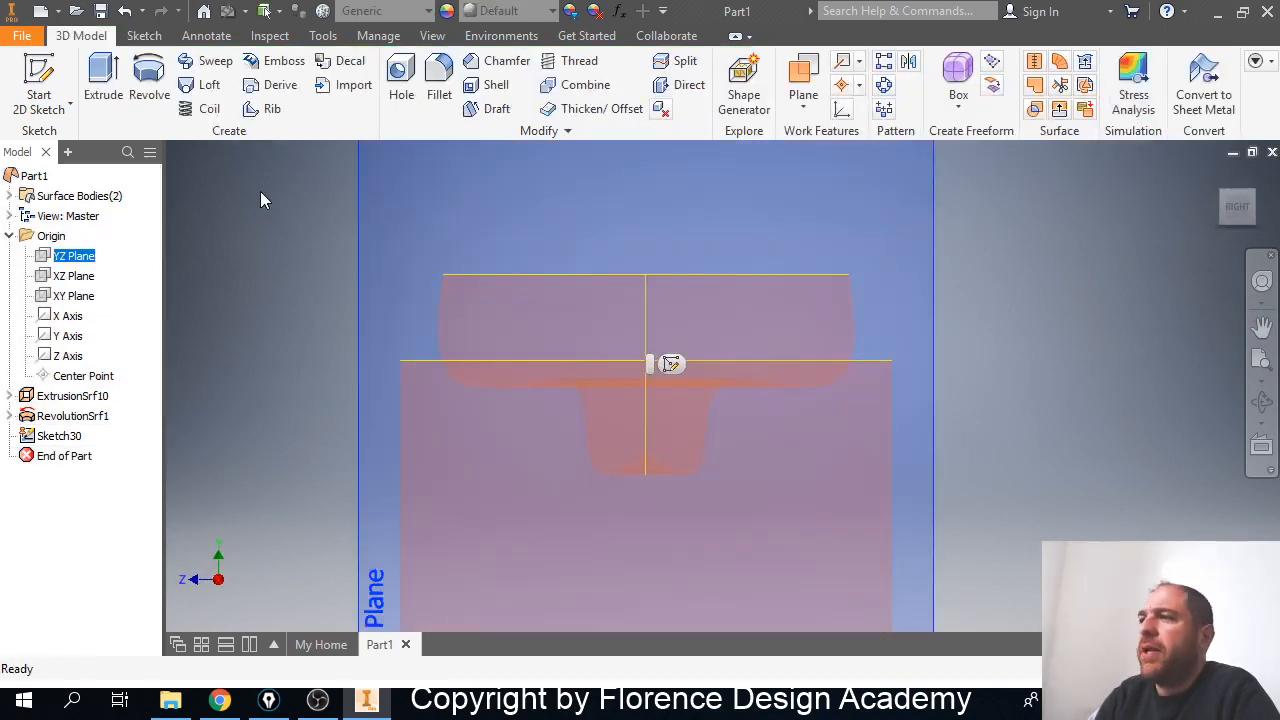
{"action": "left_click", "coordinate": [669, 363]}
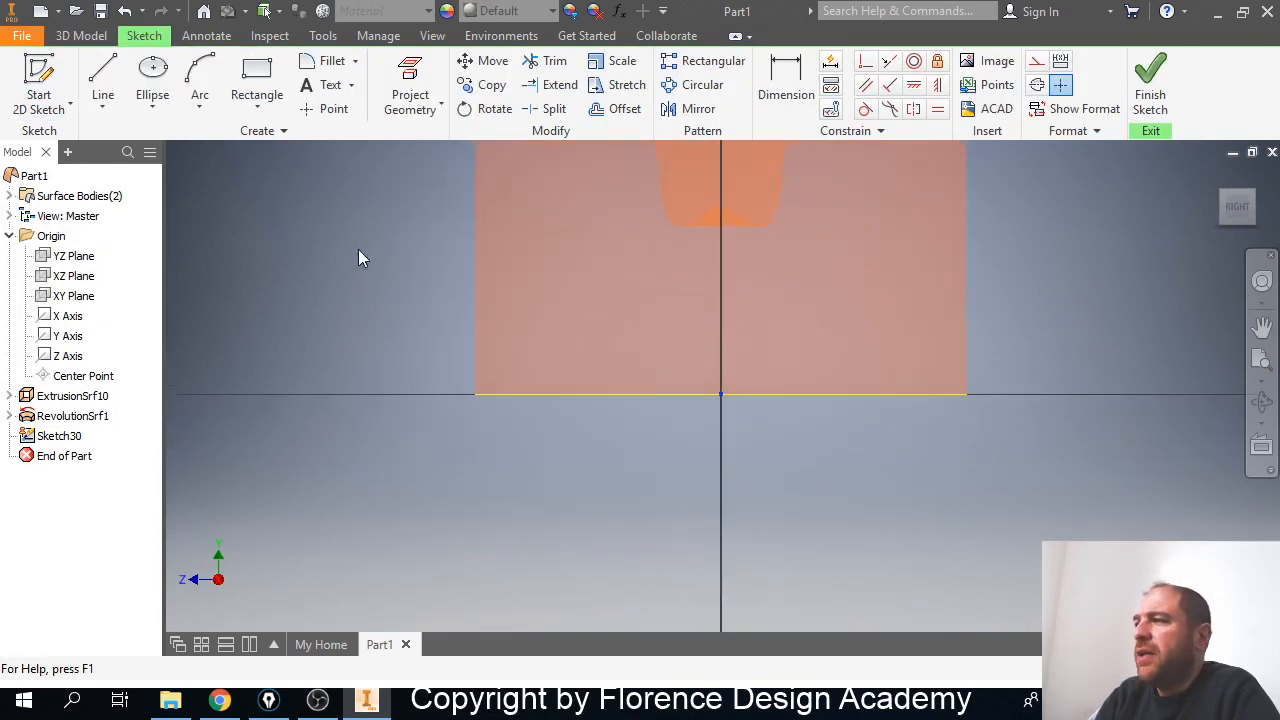
{"action": "left_click_drag", "start_coordinate": [467, 245], "coordinate": [394, 443]}
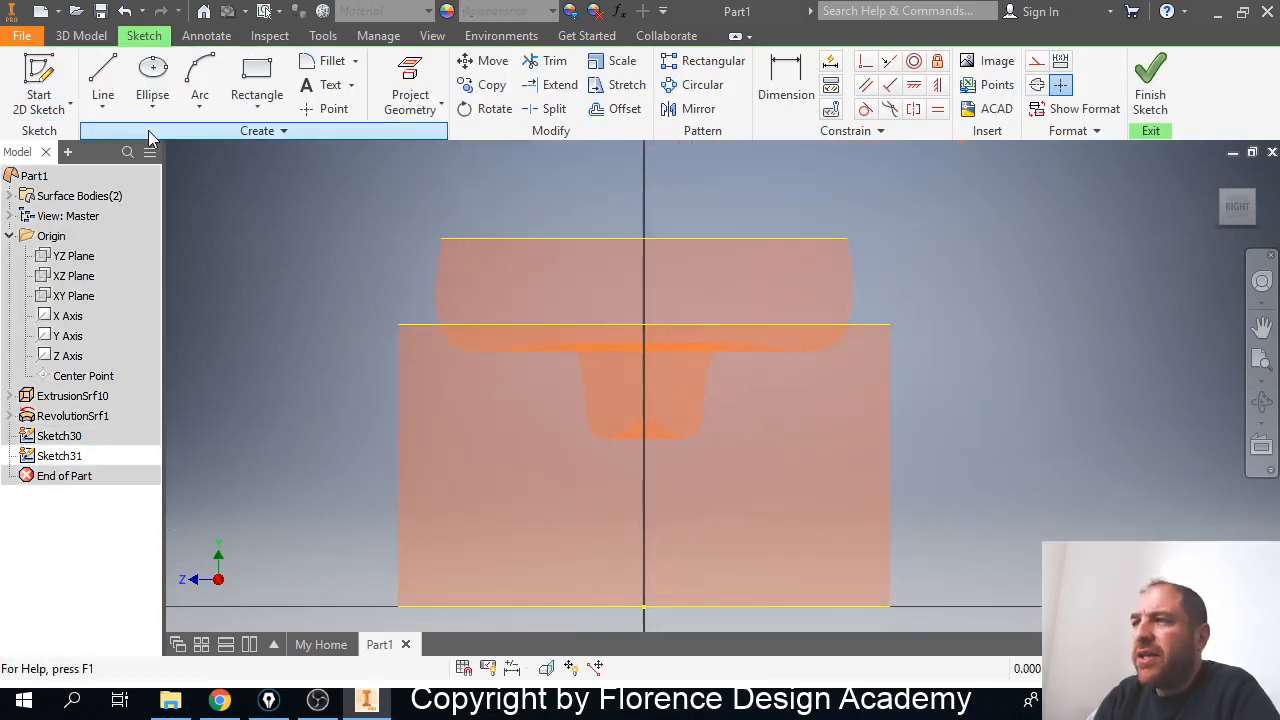
{"action": "left_click", "coordinate": [106, 85]}
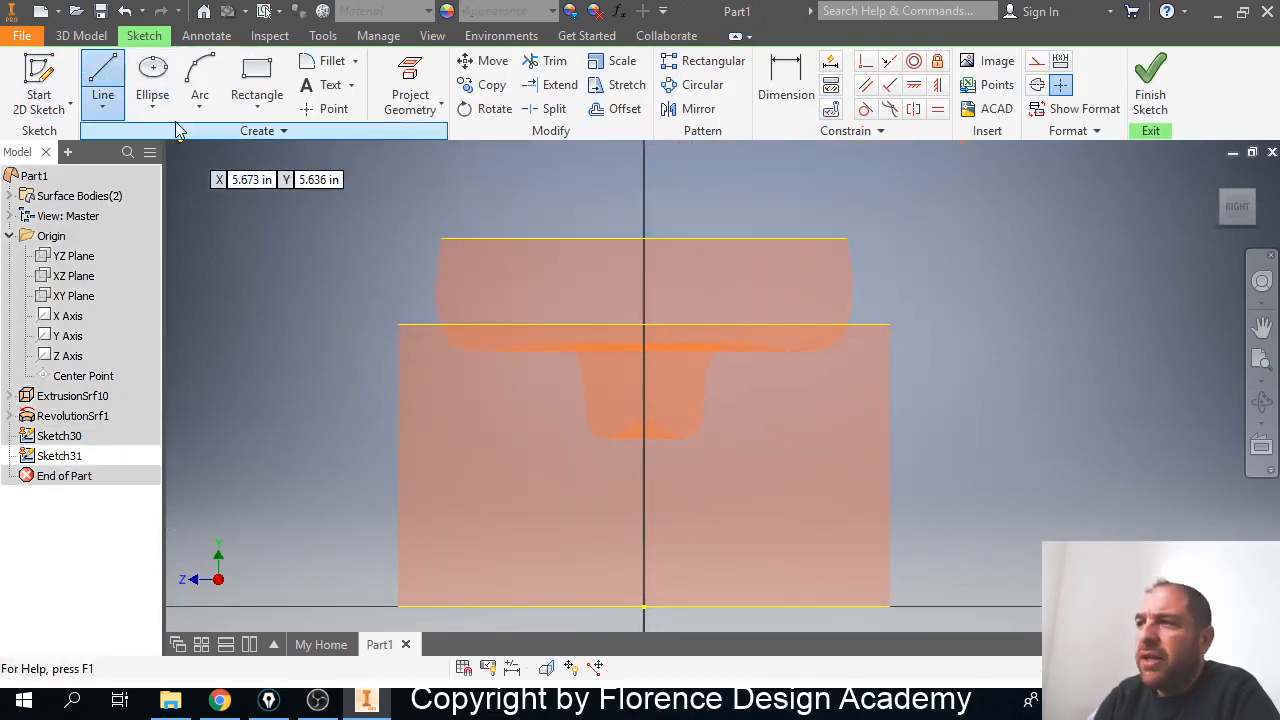
{"action": "key", "text": "a"}
{"action": "left_click", "coordinate": [369, 405]}
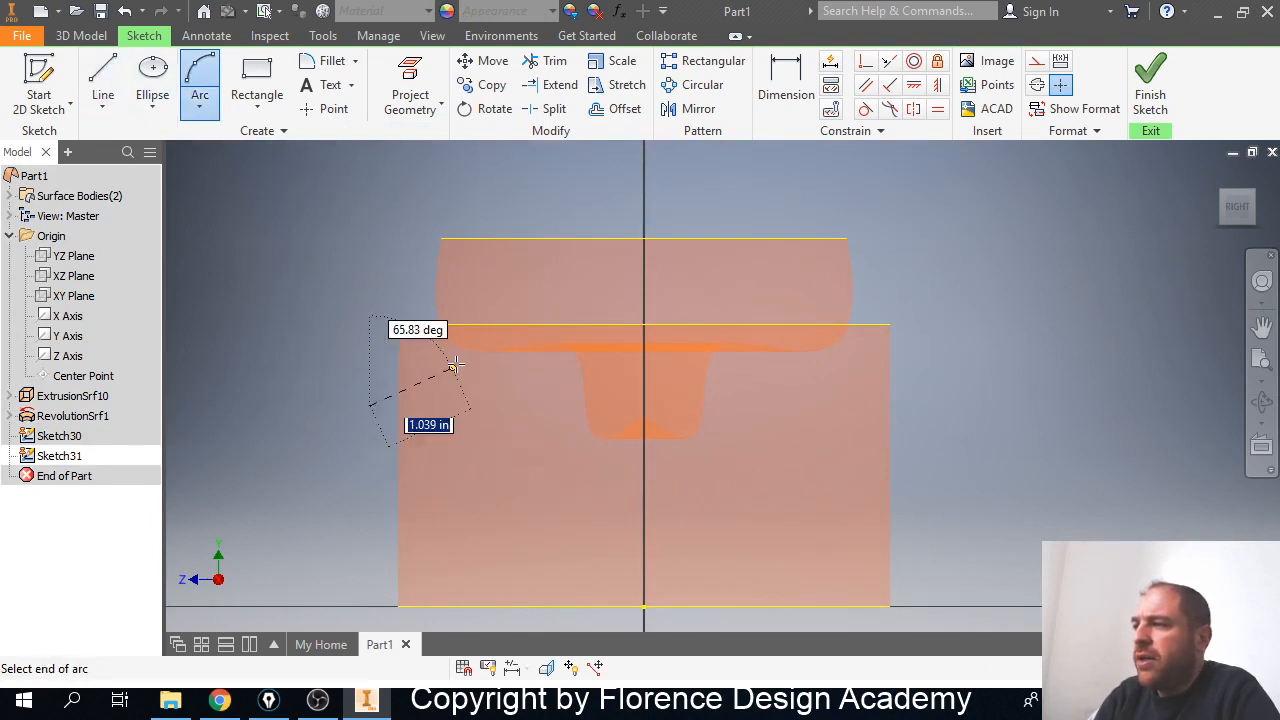
{"action": "left_click", "coordinate": [541, 300]}
{"action": "left_click", "coordinate": [576, 362]}
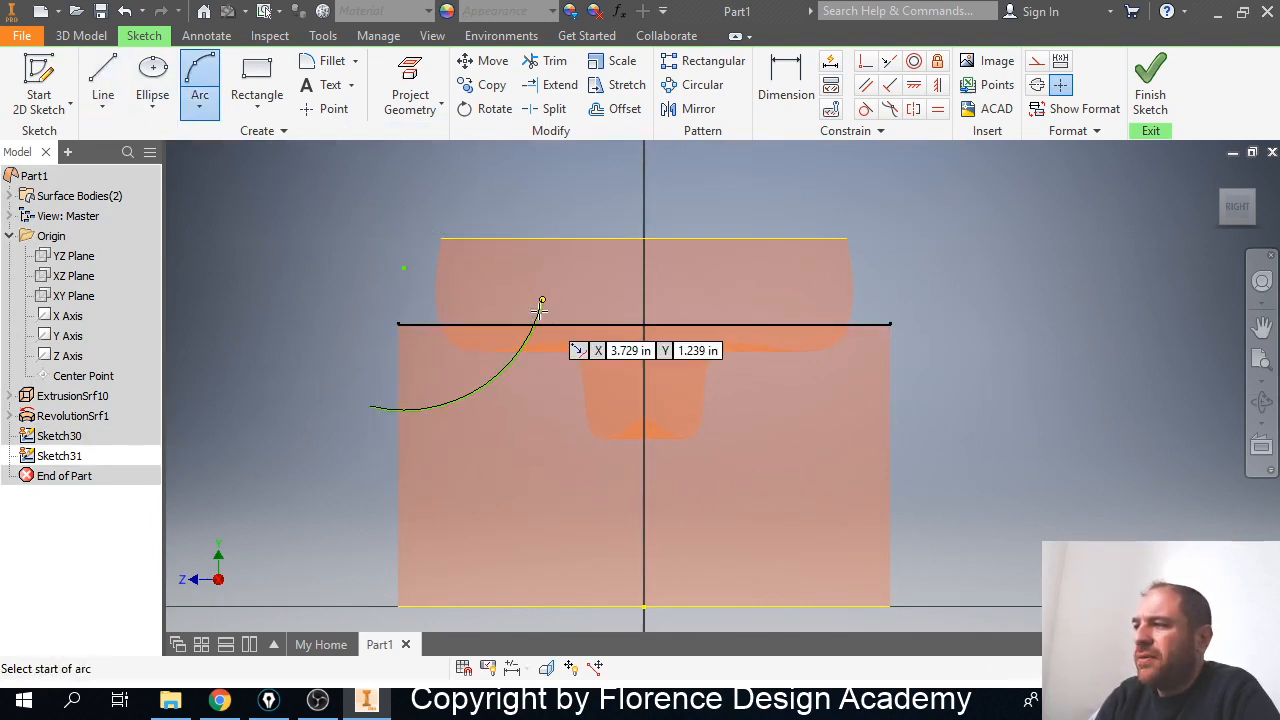
{"action": "left_click", "coordinate": [1163, 90]}
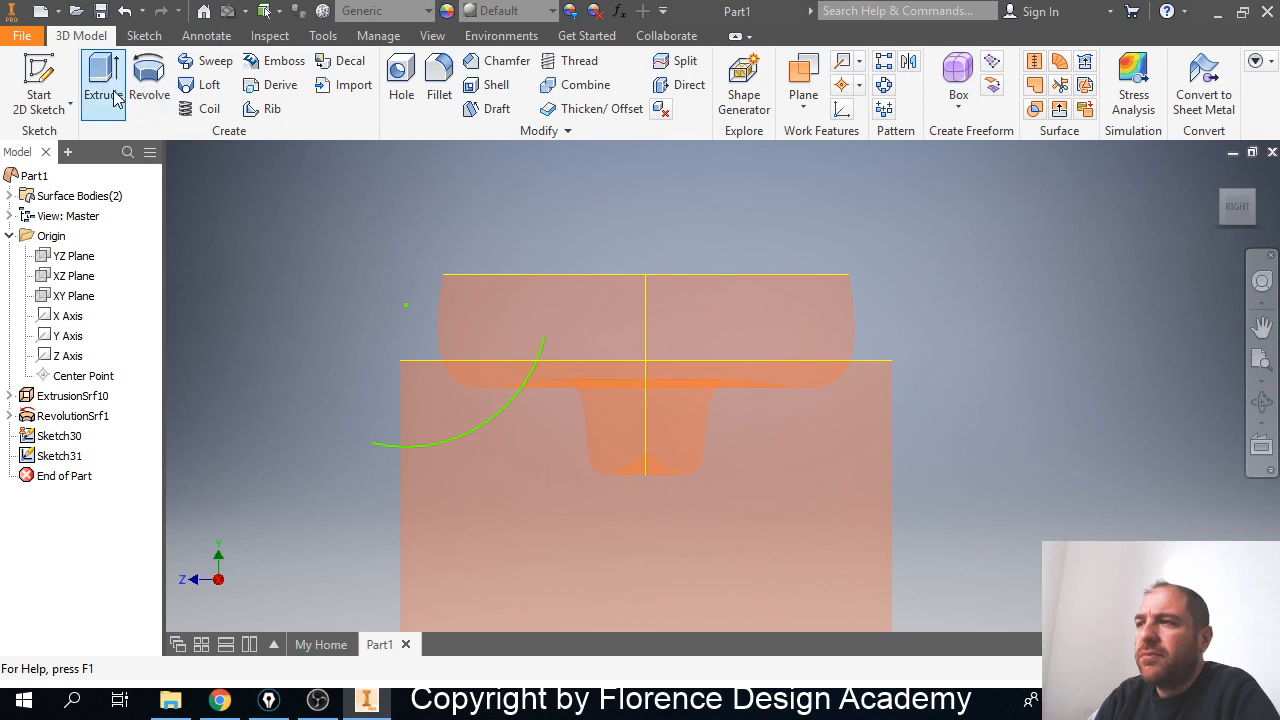
On the YZ origin plane, sketch a three-point arc from just above the elliptical surface's rim down past its negative-Z side, and finish the sketch.
{"action": "left_click", "coordinate": [40, 76]}
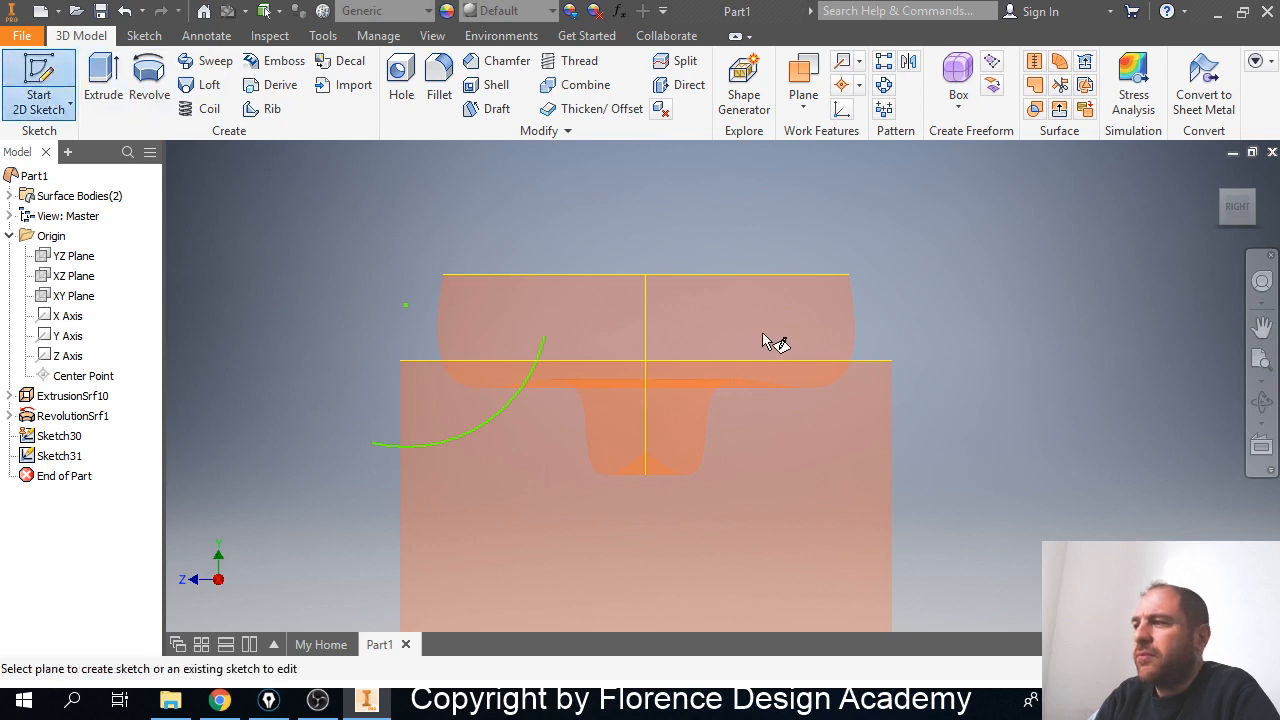
{"action": "left_click", "coordinate": [71, 262]}
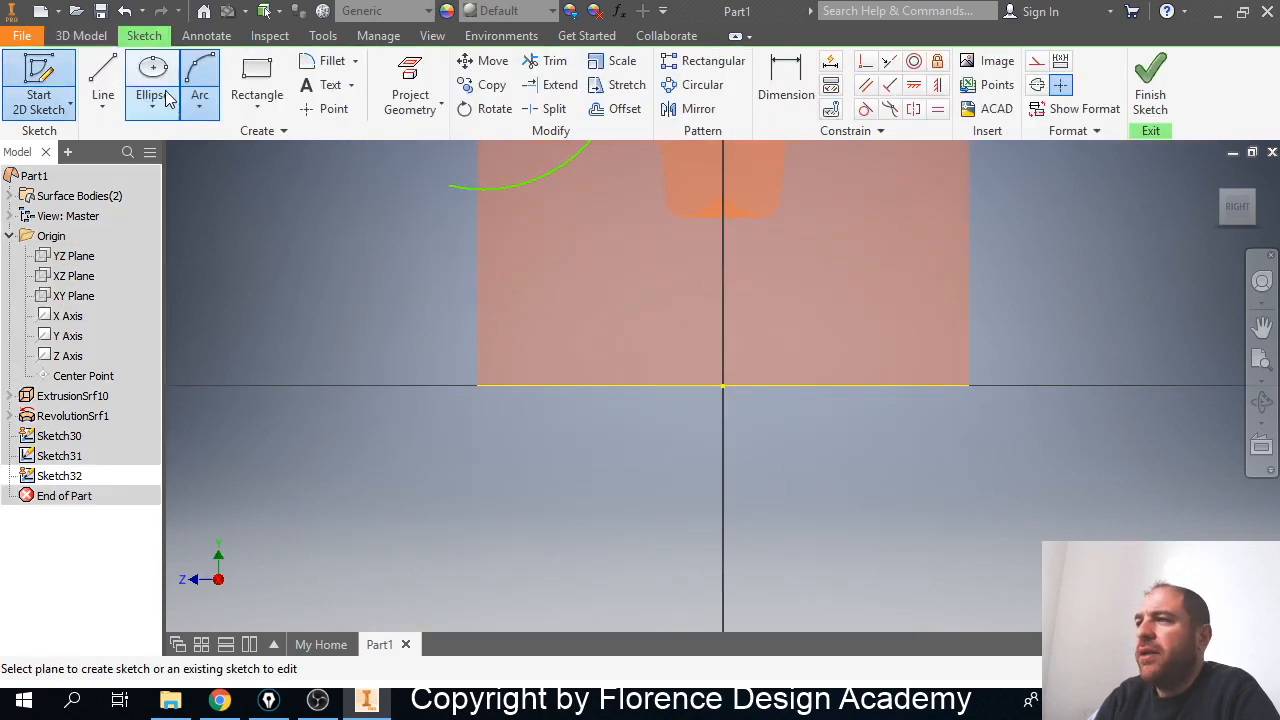
{"action": "left_click", "coordinate": [199, 84]}
{"action": "mouse_move", "coordinate": [859, 293]}
{"action": "middle_mouse_down"}
{"action": "mouse_move", "coordinate": [829, 357]}
{"action": "mouse_move", "coordinate": [807, 468]}
{"action": "middle_mouse_up"}
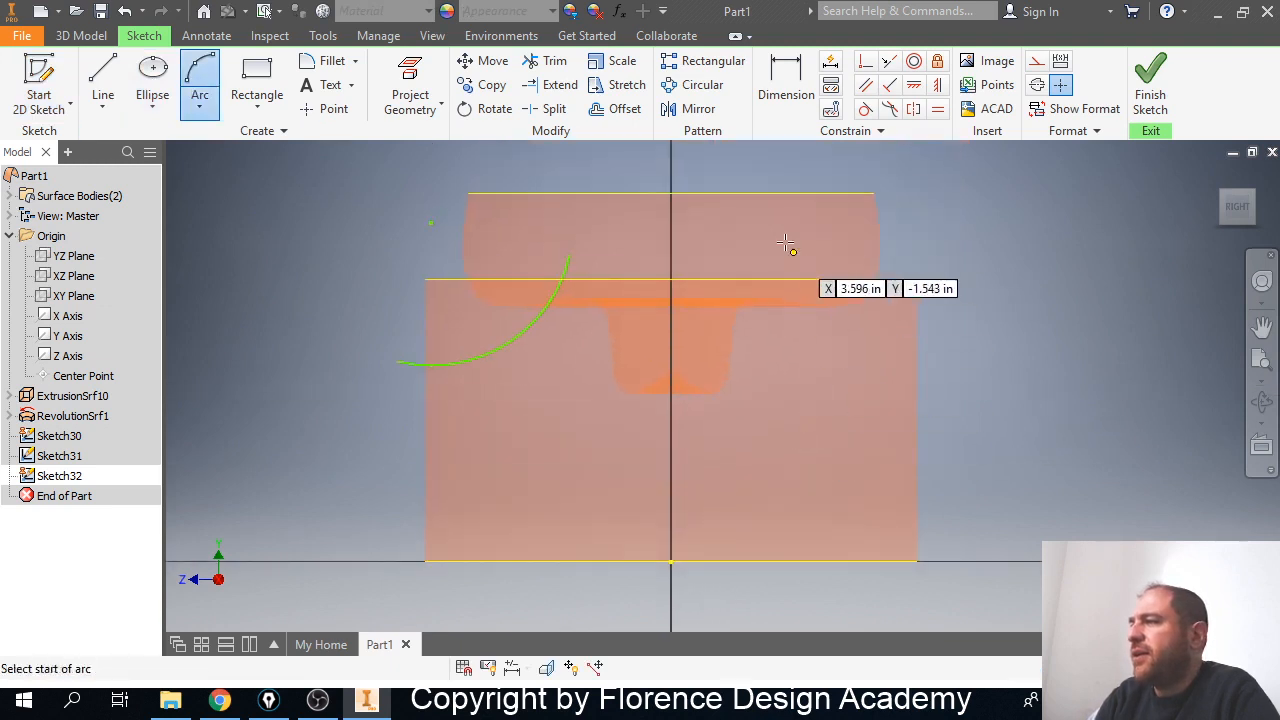
{"action": "left_click", "coordinate": [776, 249]}
{"action": "left_click", "coordinate": [945, 407]}
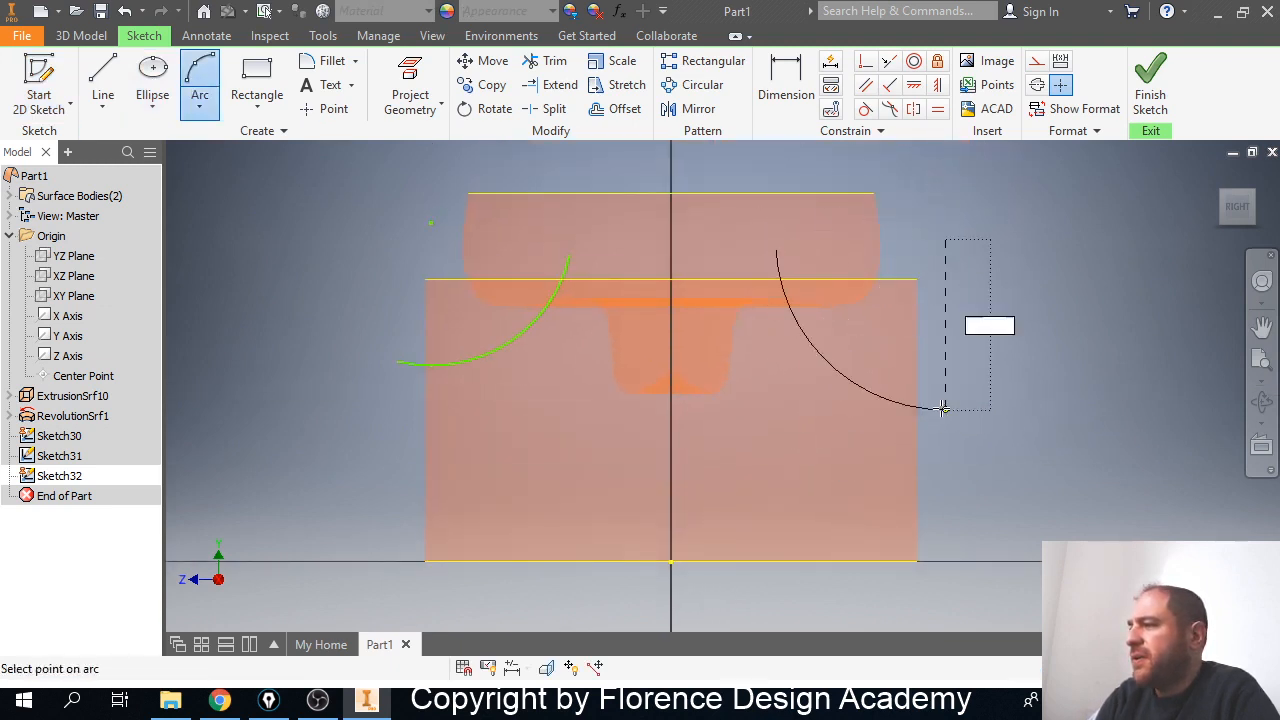
{"action": "left_click", "coordinate": [890, 384]}
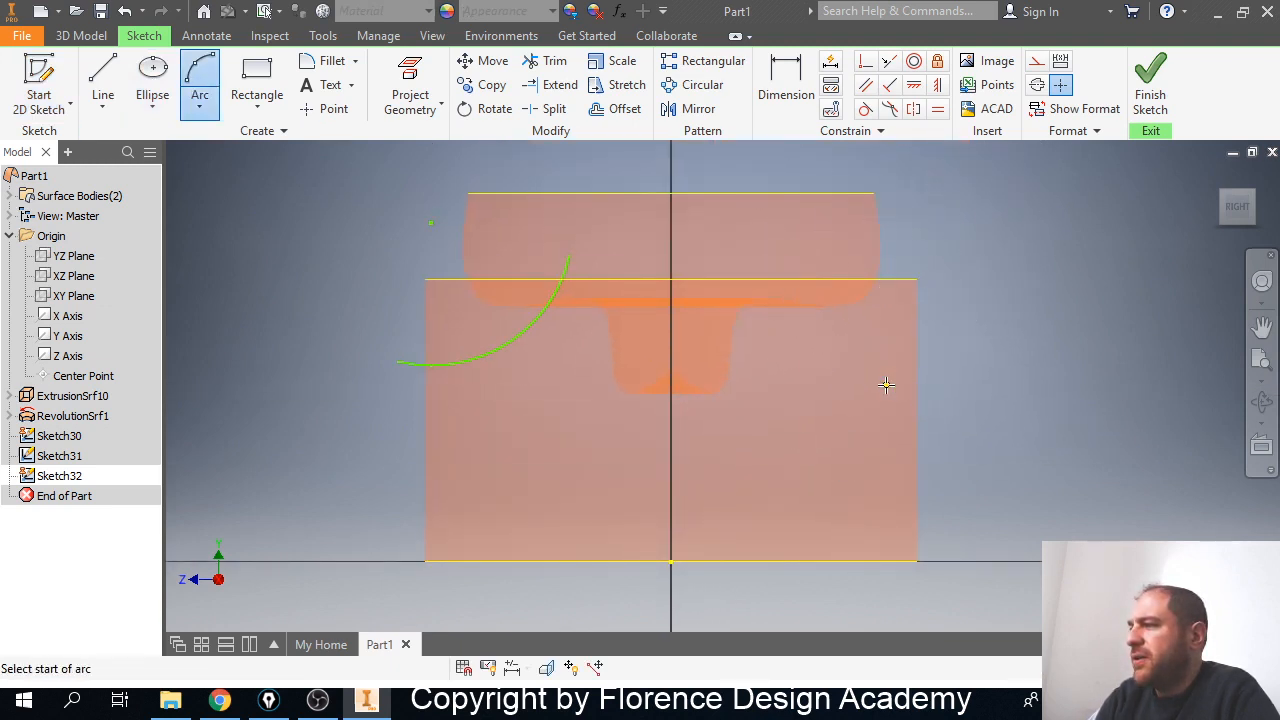
{"action": "left_click", "coordinate": [1143, 90]}
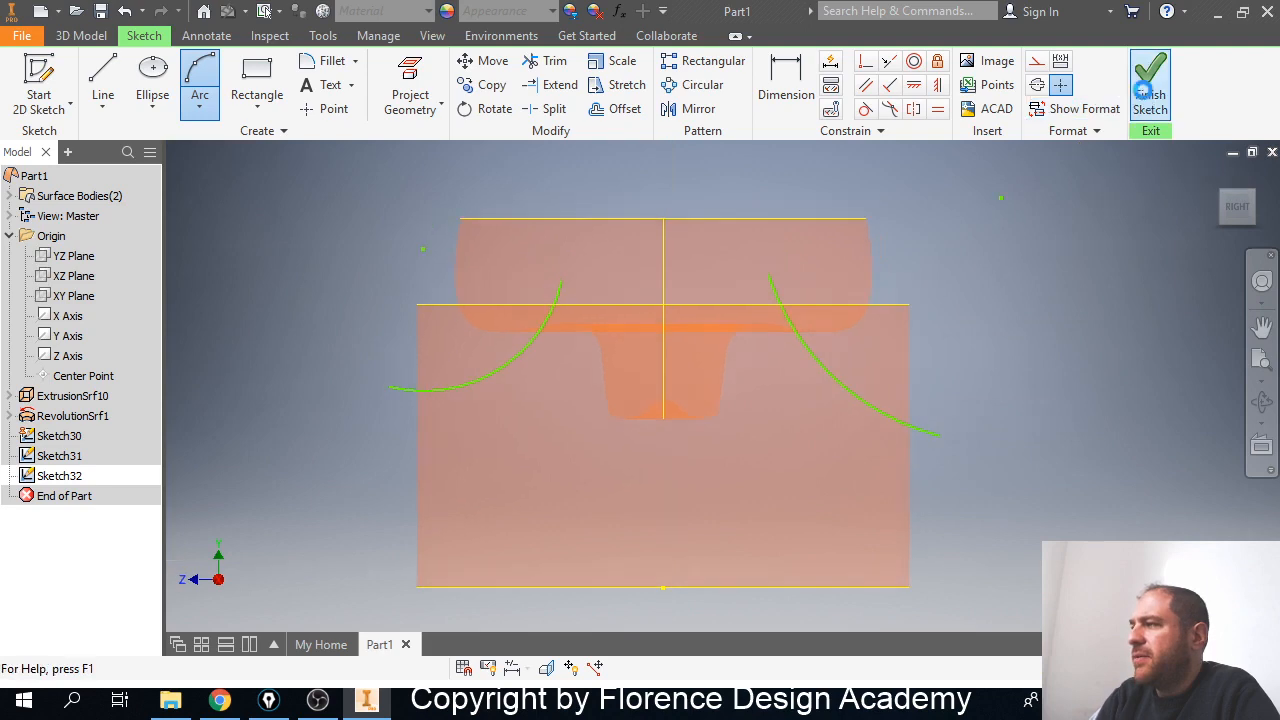
Extrude the positive-Z arc symmetrically as a surface with a distance of 5.8125 in.
{"action": "left_click", "coordinate": [70, 459]}
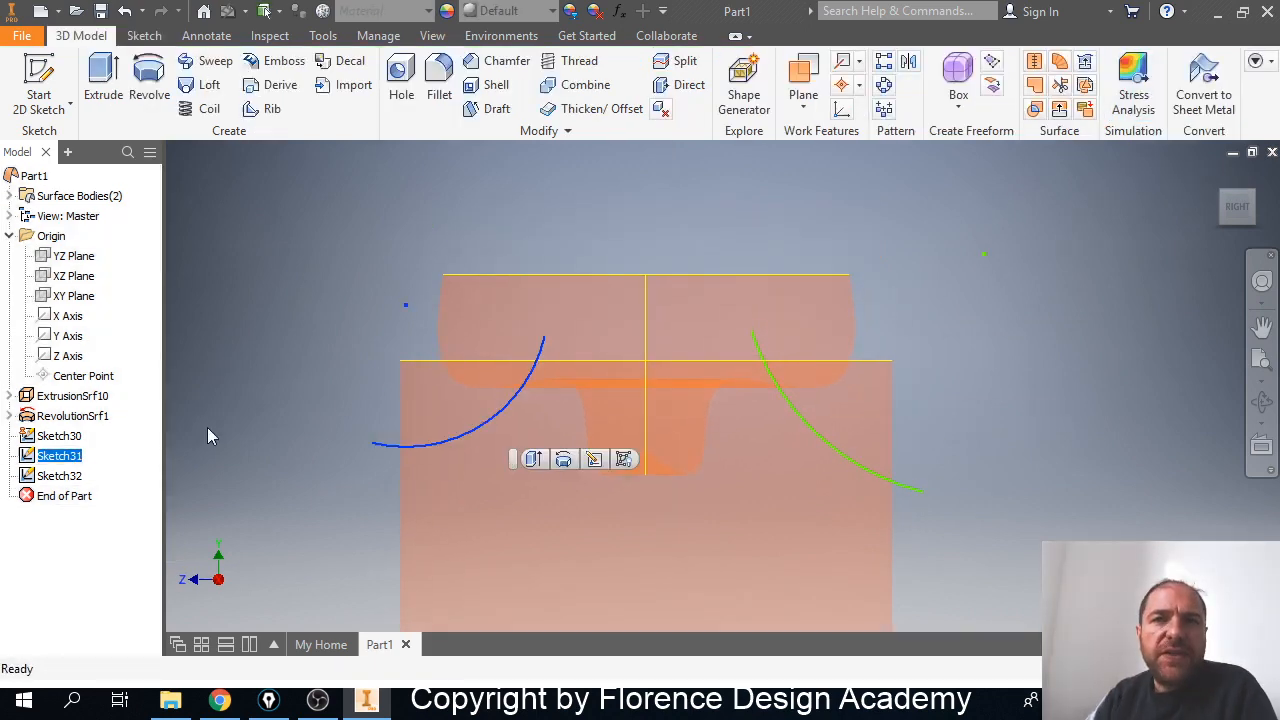
{"action": "middle_click_drag", "start_coordinate": [321, 375], "coordinate": [374, 408], "text": "shift"}
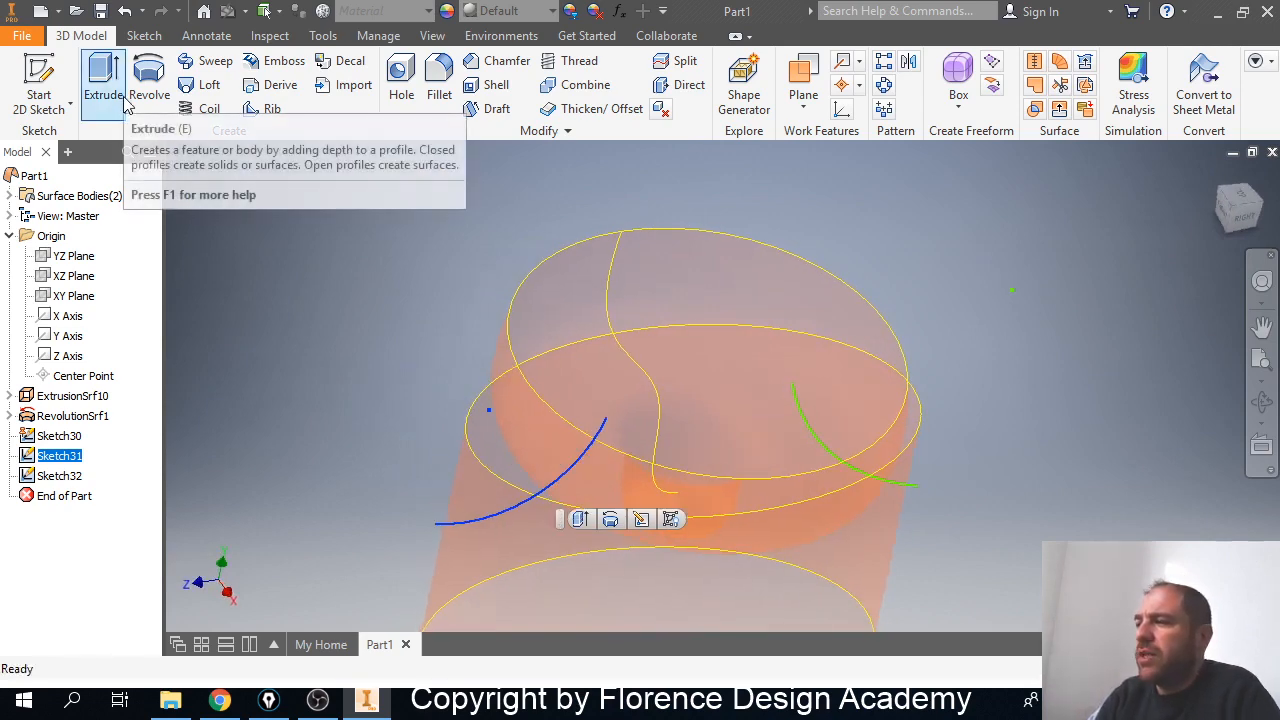
{"action": "left_click", "coordinate": [125, 103]}
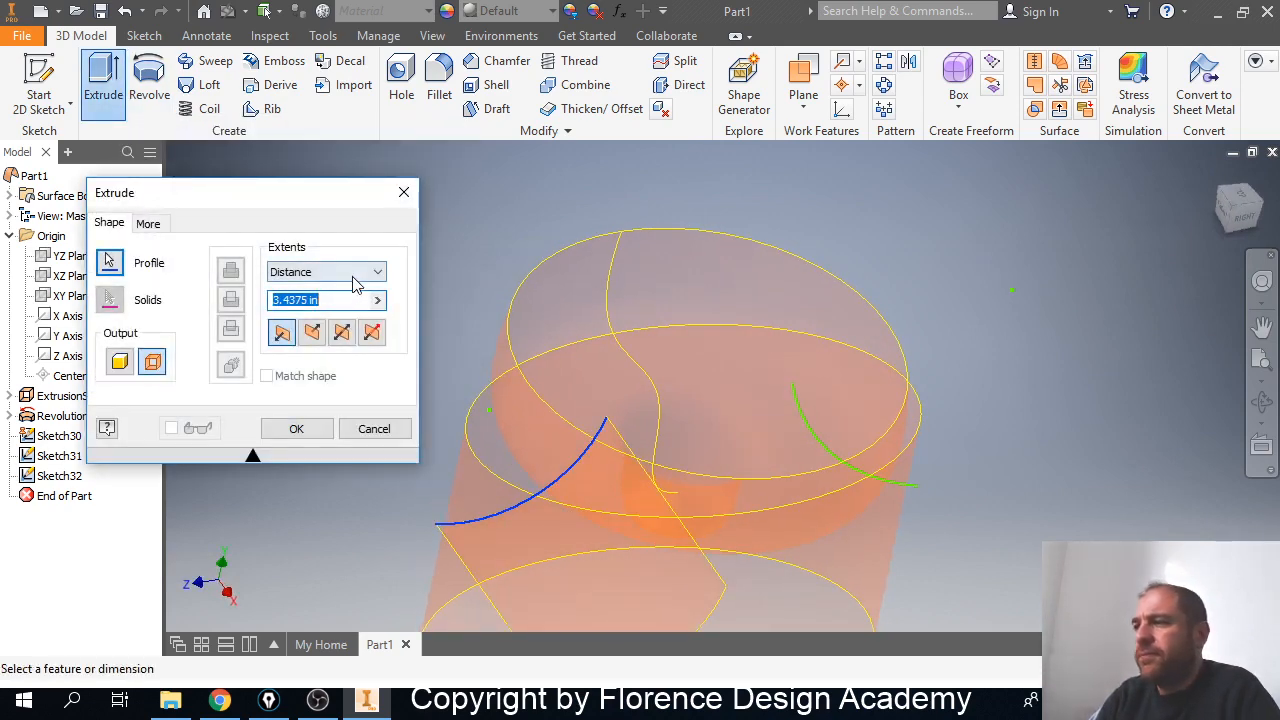
{"action": "left_click", "coordinate": [343, 336]}
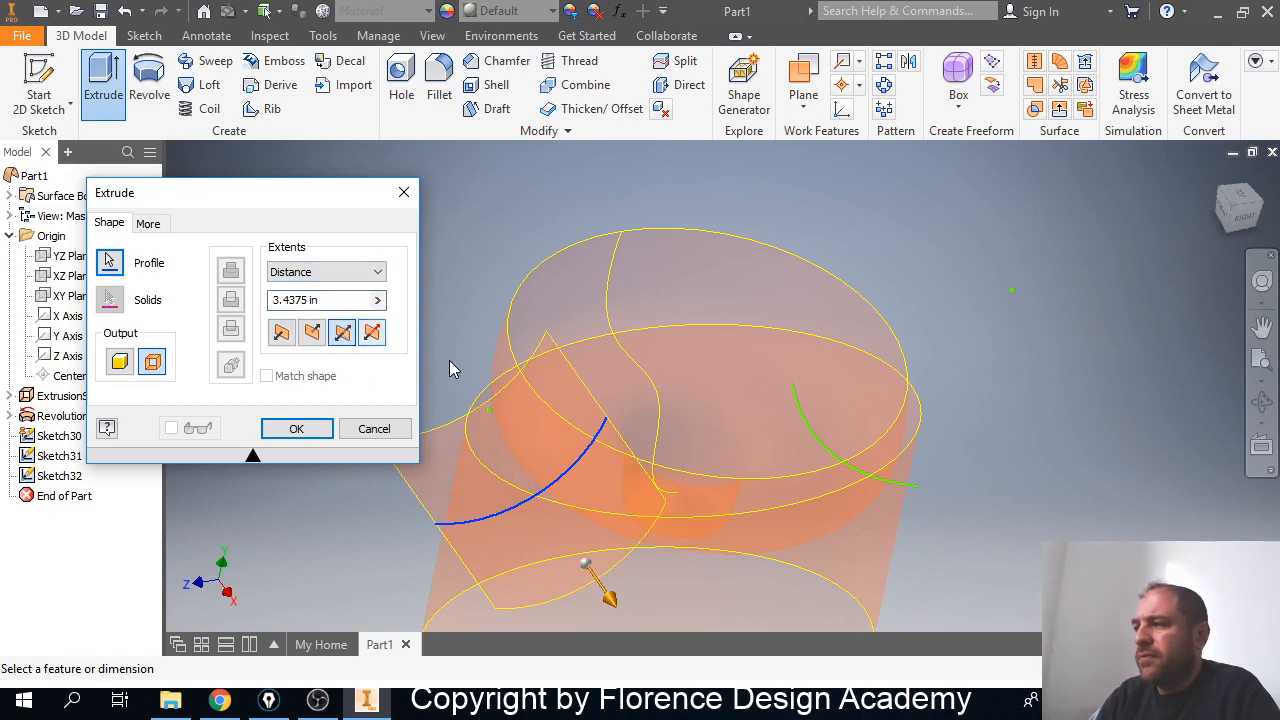
{"action": "left_click_drag", "start_coordinate": [620, 619], "coordinate": [665, 665]}
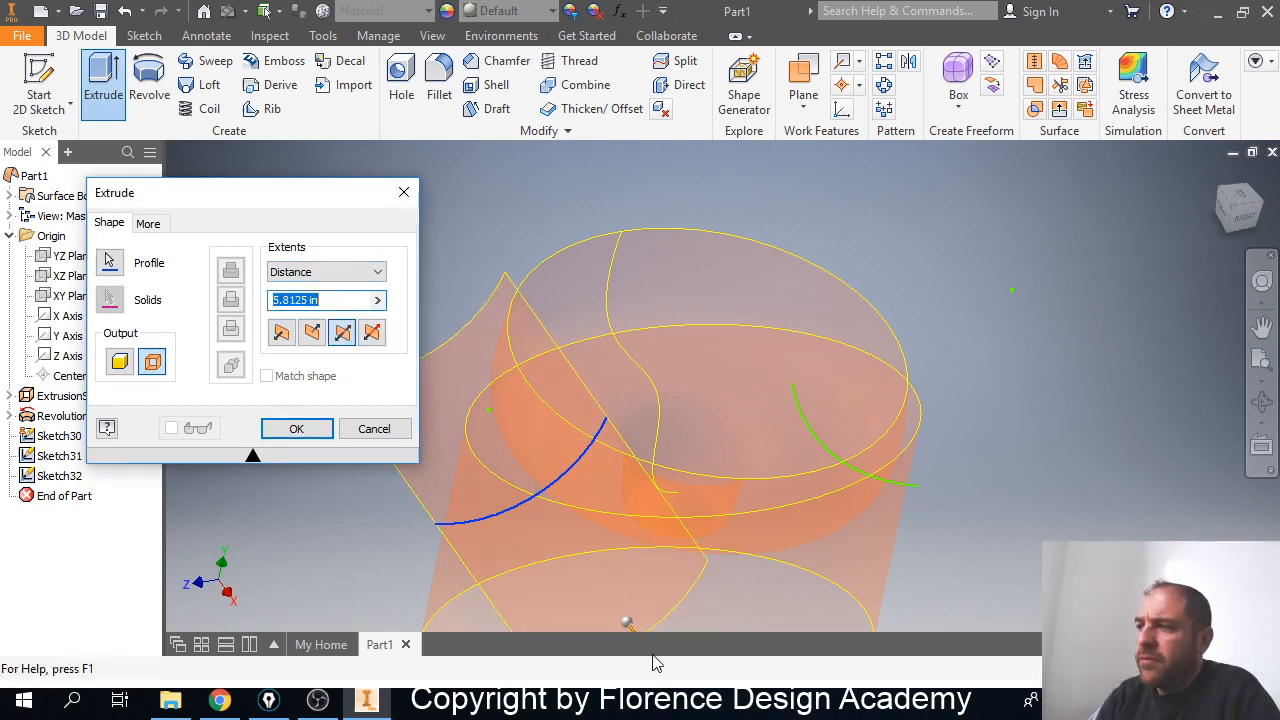
{"action": "left_click", "coordinate": [310, 432]}
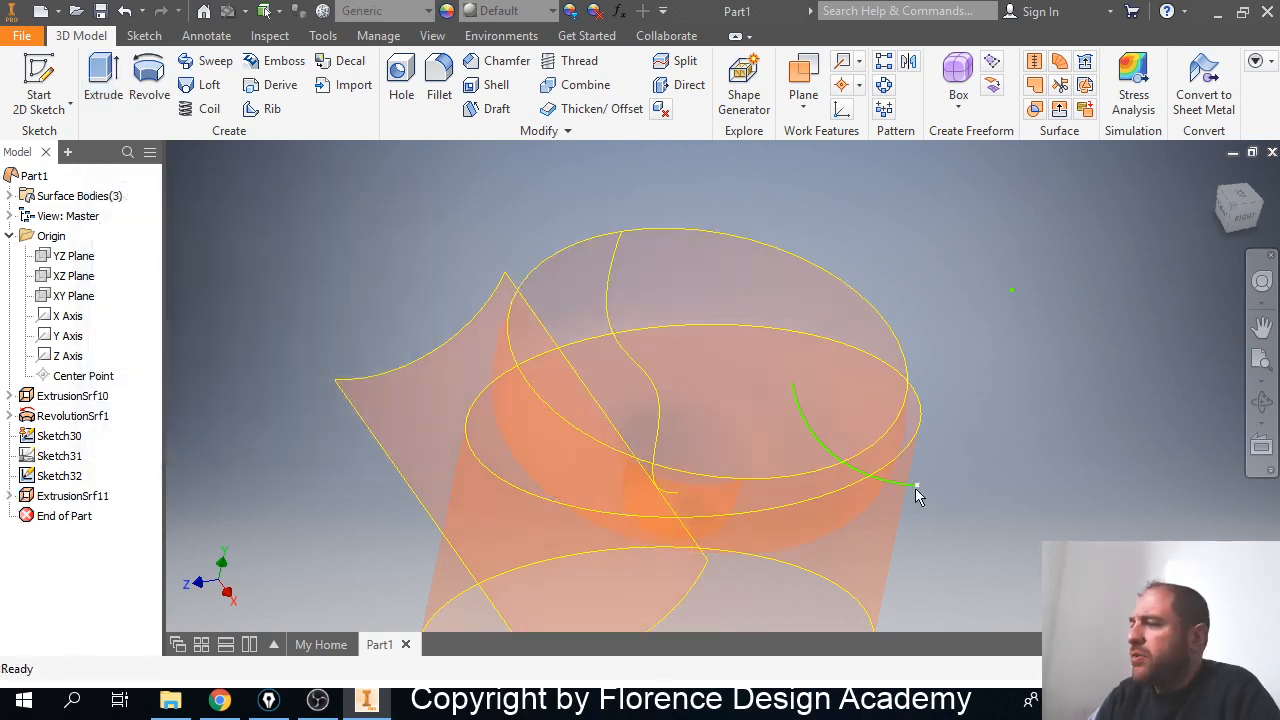
Extrude the negative-Z arc symmetrically as a surface, also 5.8125 in.
{"action": "left_click", "coordinate": [62, 476]}
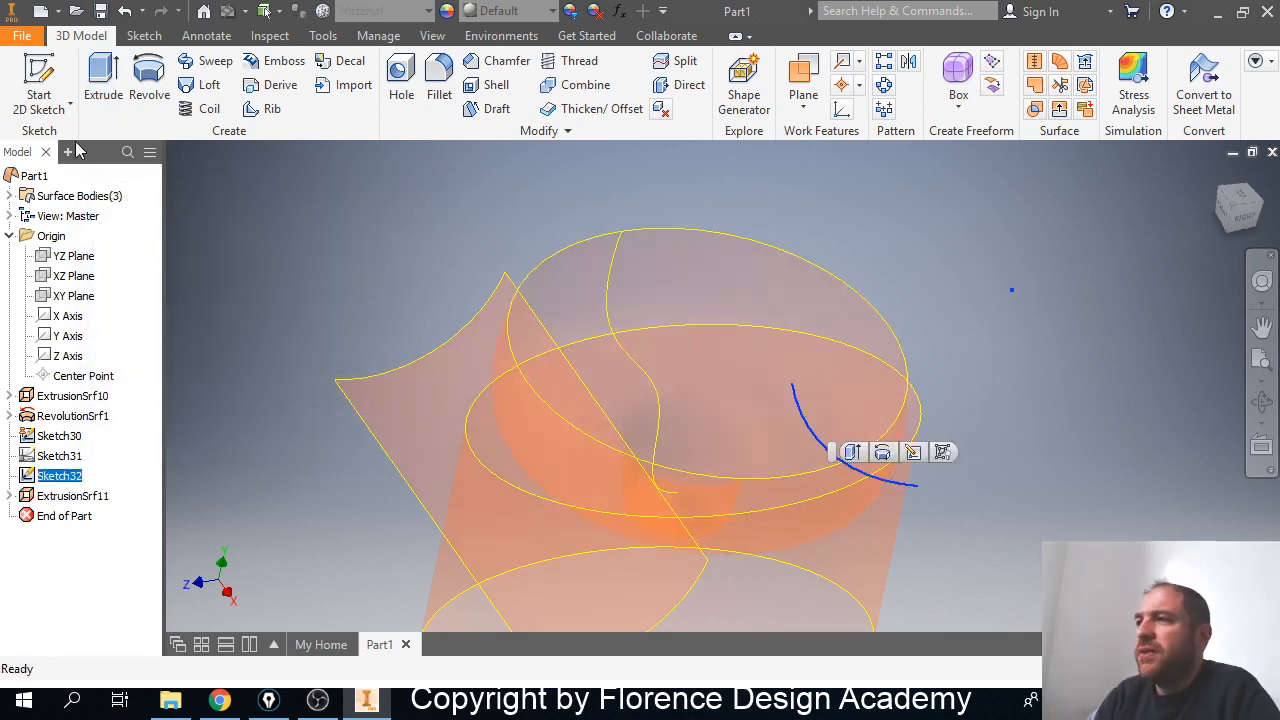
{"action": "left_click", "coordinate": [102, 90]}
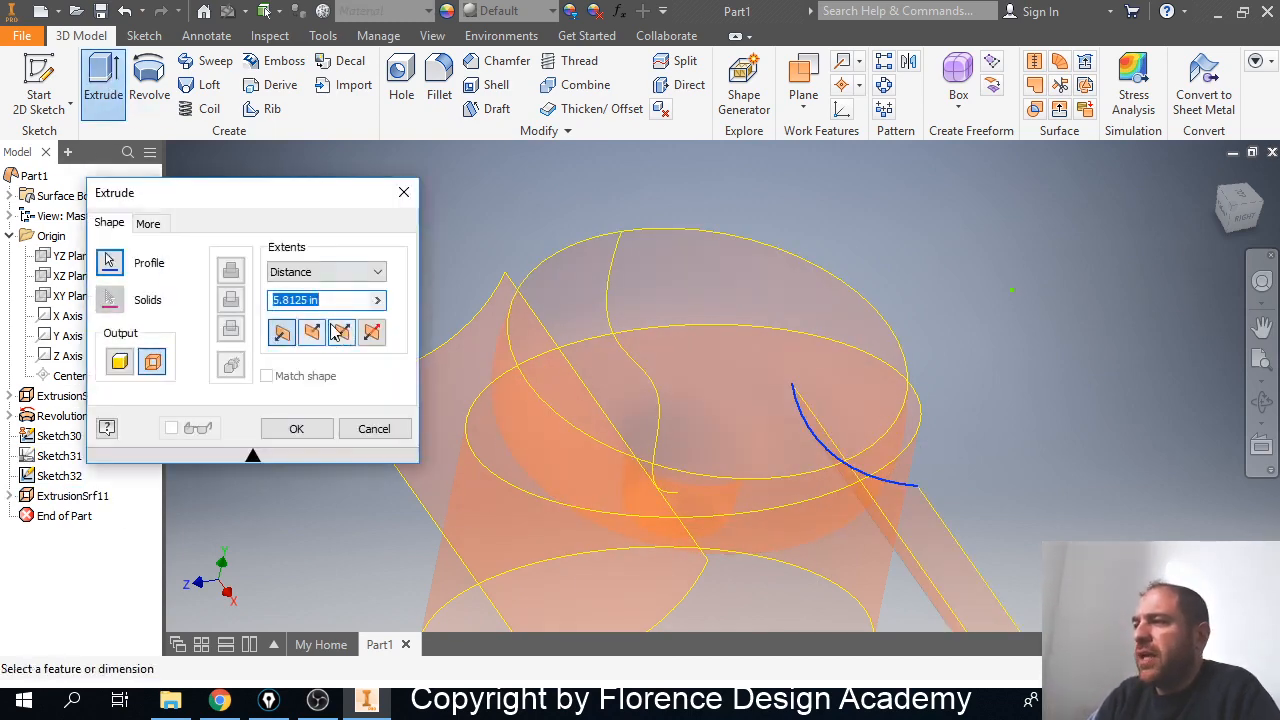
{"action": "left_click", "coordinate": [341, 333]}
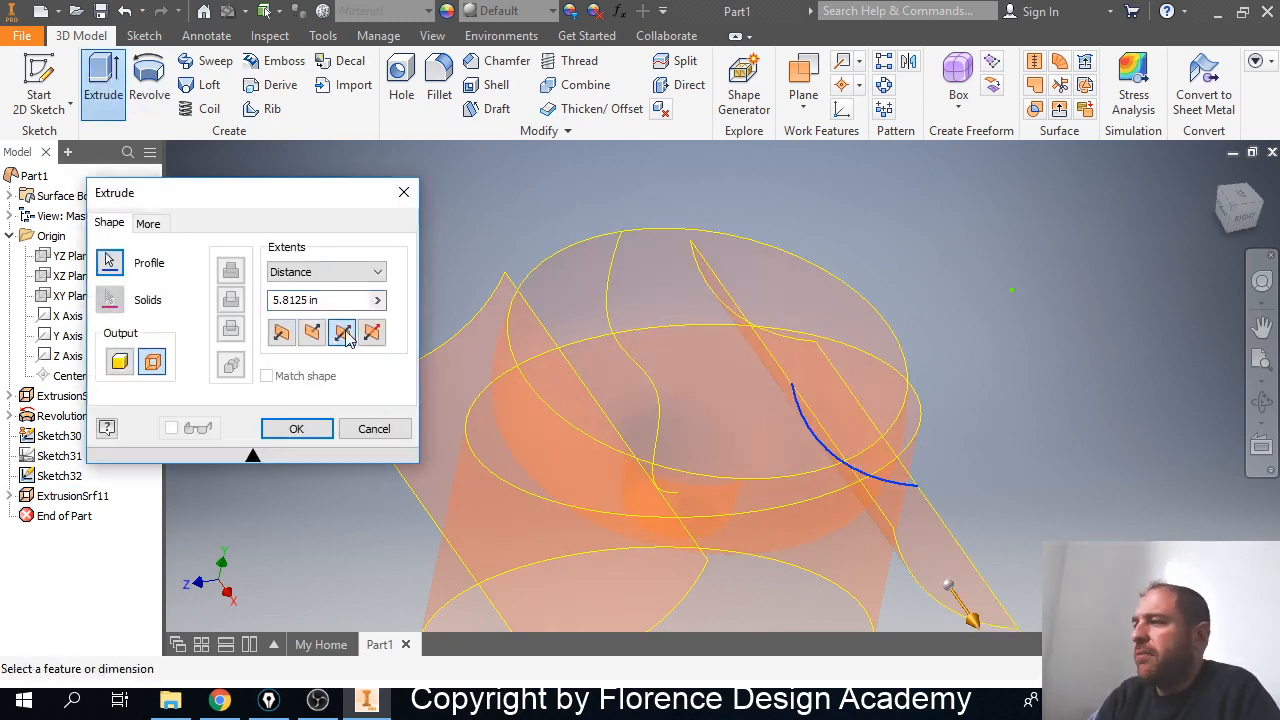
{"action": "left_click", "coordinate": [318, 434]}
Create a work plane offset 3.875 in from the XY origin plane, beyond the surfaces on the positive-Z side.
{"action": "middle_click_drag", "start_coordinate": [646, 446], "coordinate": [542, 354]}
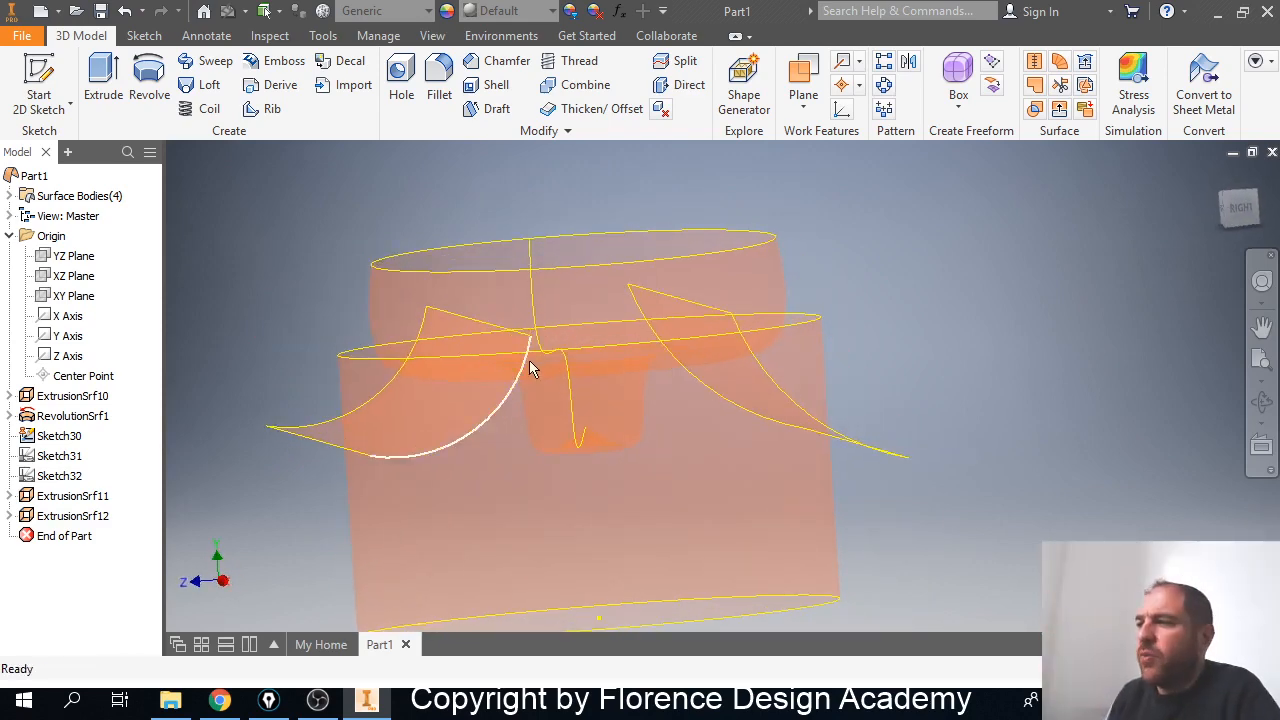
{"action": "mouse_move", "coordinate": [529, 360]}
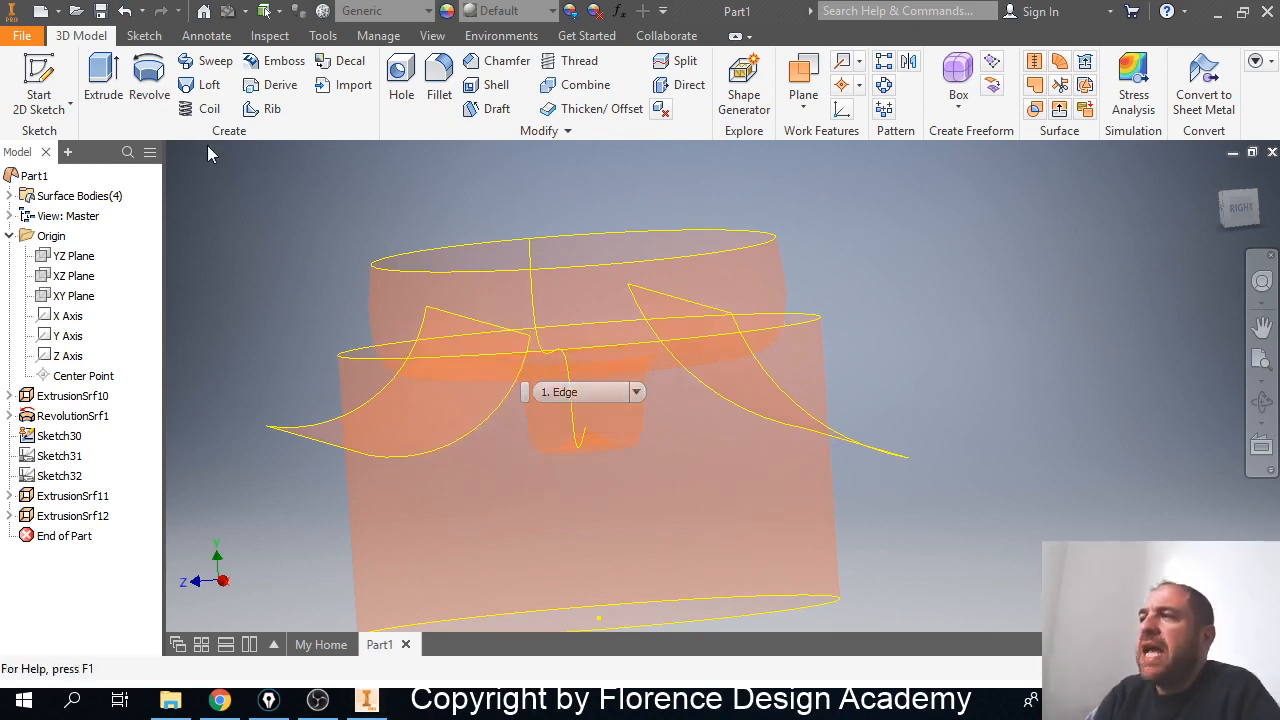
{"action": "scroll", "coordinate": [271, 219], "scroll_direction": "down", "scroll_amount": 3}
{"action": "scroll", "coordinate": [367, 325], "scroll_direction": "up", "scroll_amount": 2}
{"action": "scroll", "coordinate": [366, 341], "scroll_direction": "up", "scroll_amount": 4}
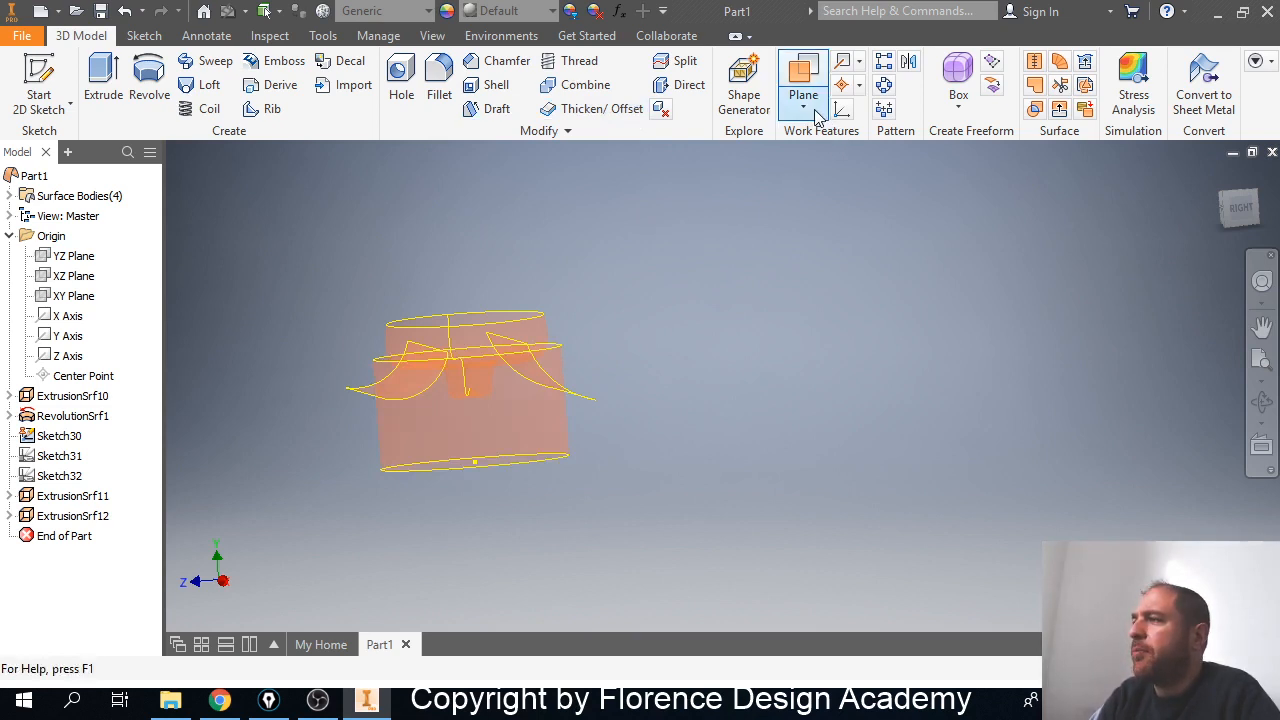
{"action": "left_click", "coordinate": [76, 296]}
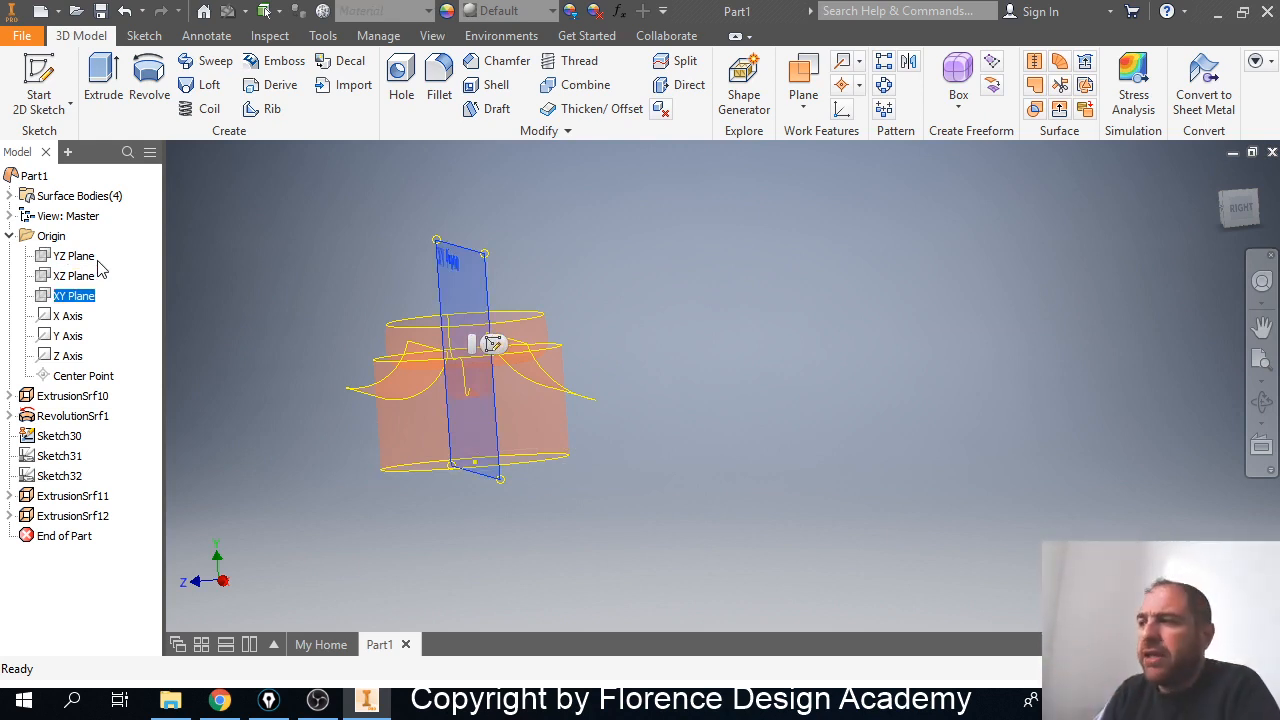
{"action": "left_click", "coordinate": [809, 112]}
{"action": "left_click", "coordinate": [860, 190]}
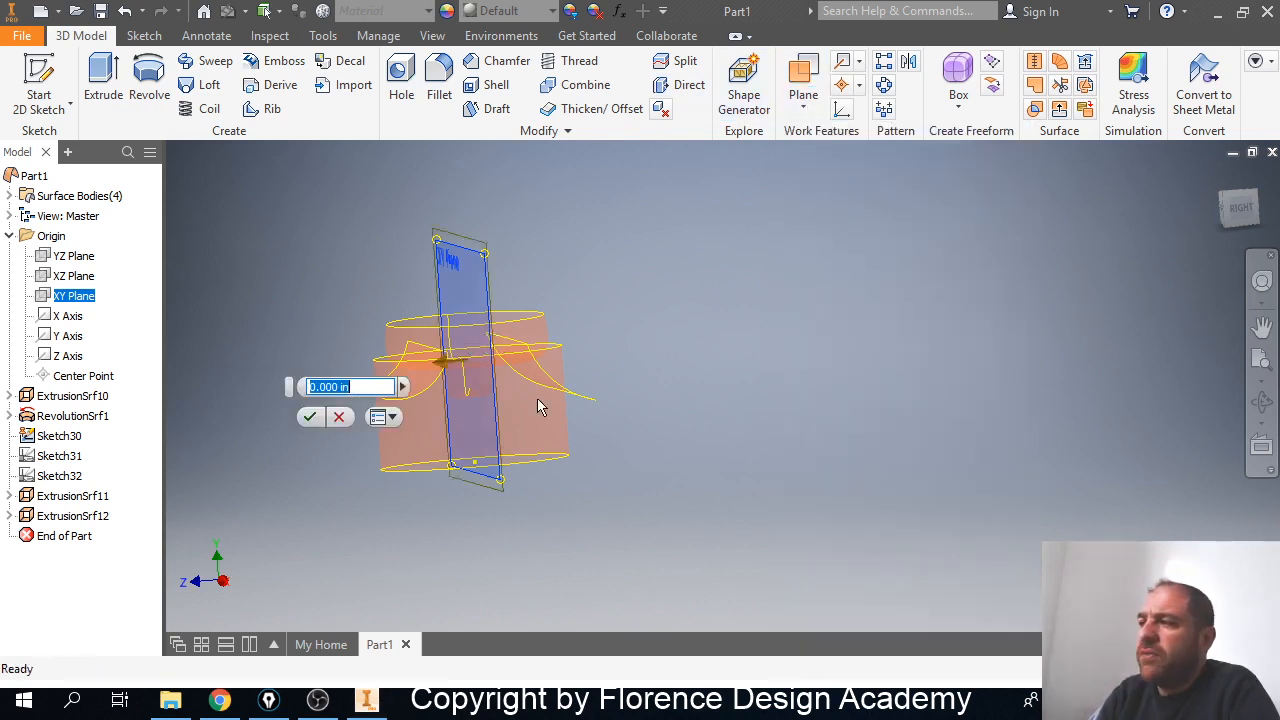
{"action": "left_click_drag", "start_coordinate": [445, 365], "coordinate": [320, 375]}
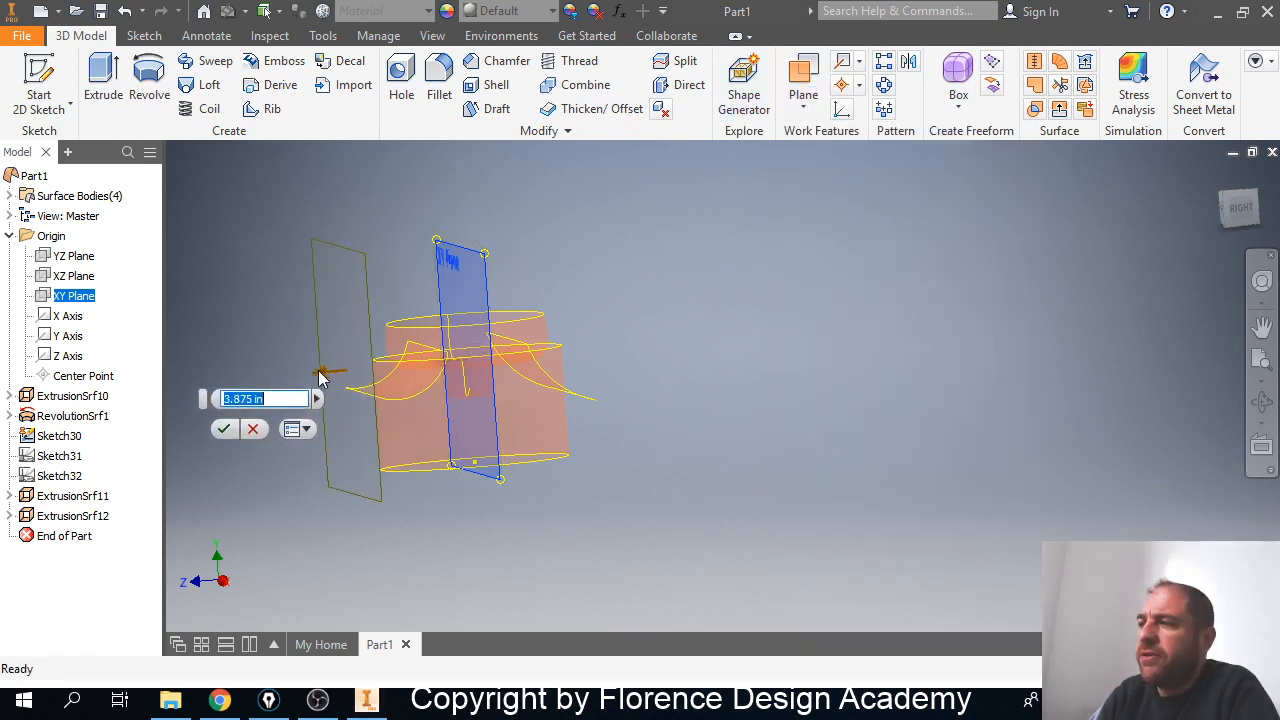
{"action": "left_click", "coordinate": [224, 430]}
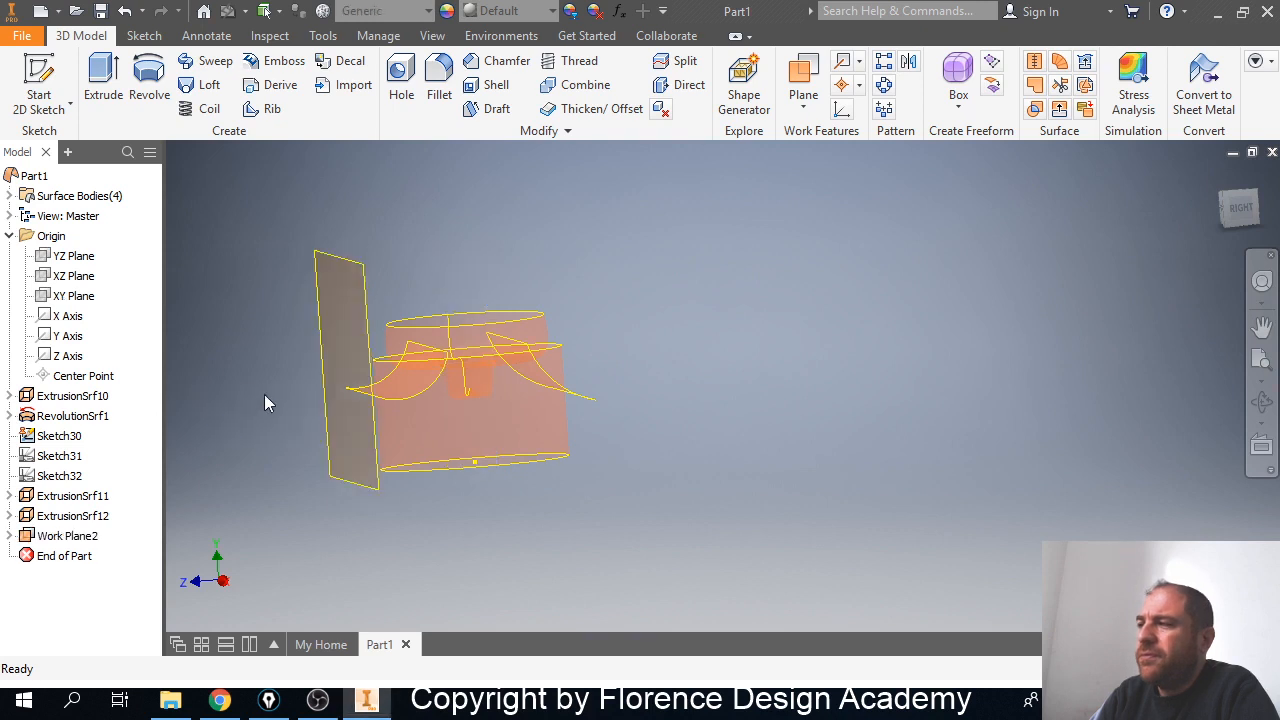
Create a second work plane offset -5.625 in from the XY origin plane, on the negative-Z side.
{"action": "left_click", "coordinate": [84, 298]}
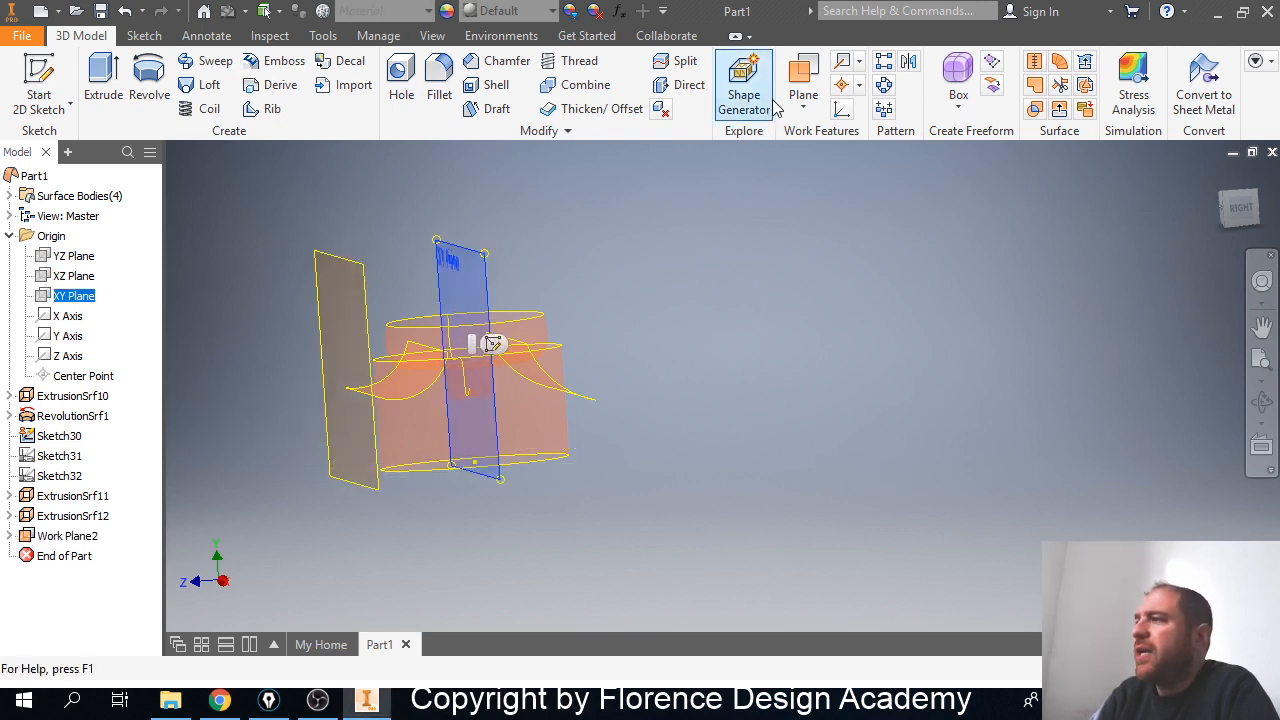
{"action": "left_click", "coordinate": [808, 104]}
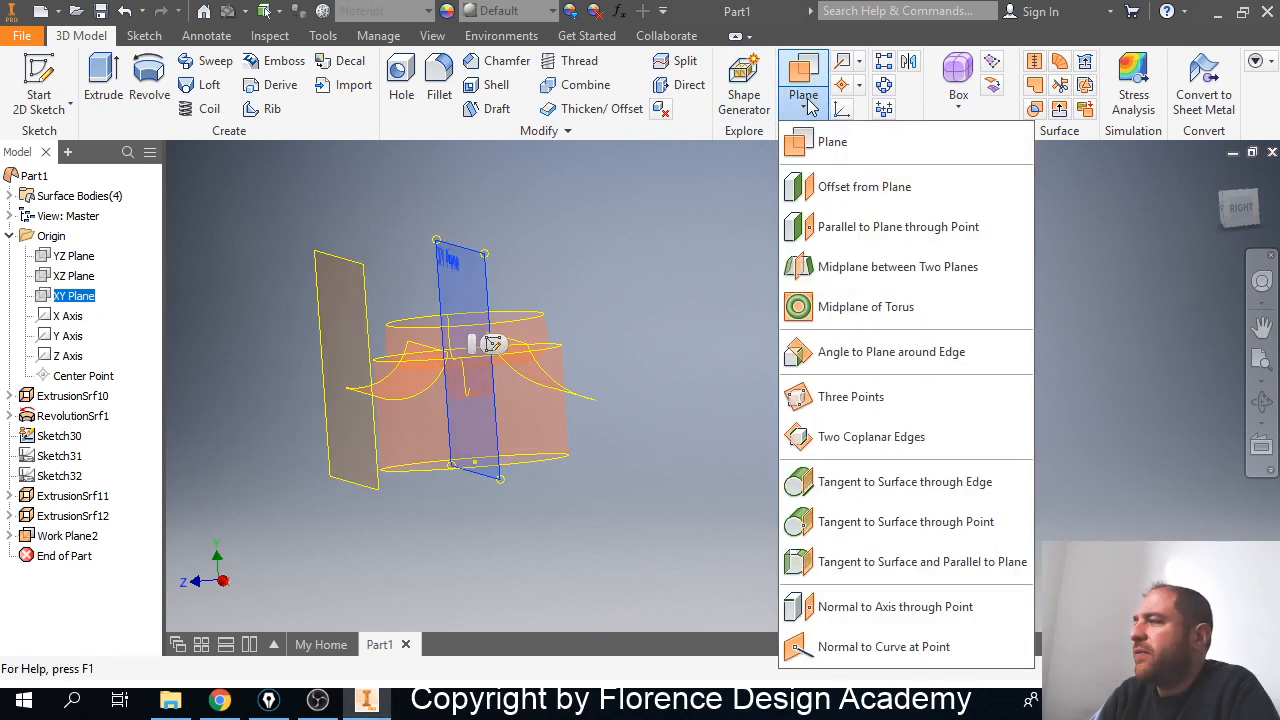
{"action": "left_click", "coordinate": [866, 188]}
{"action": "left_click_drag", "start_coordinate": [443, 372], "coordinate": [618, 364]}
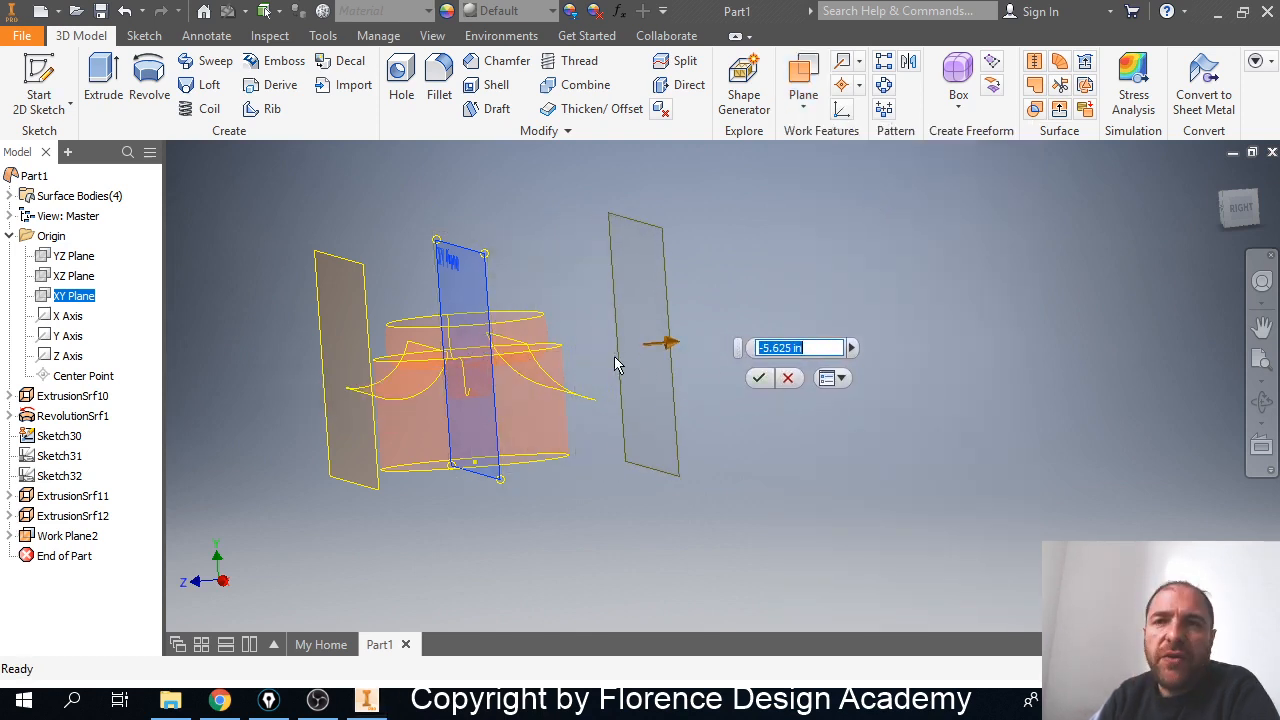
{"action": "left_click", "coordinate": [759, 380]}
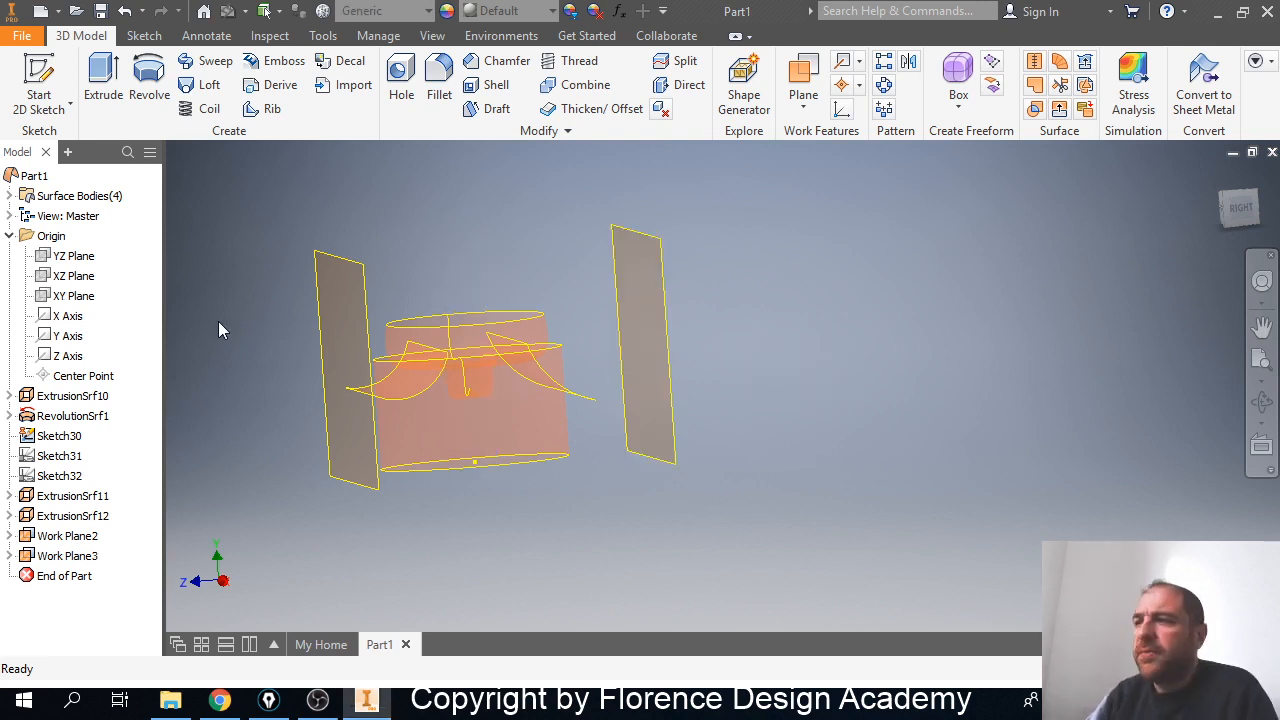
Start a 2D sketch on the offset work plane on the positive-Z side.
{"action": "middle_click_drag", "start_coordinate": [423, 323], "coordinate": [467, 308], "text": "shift"}
{"action": "left_click", "coordinate": [464, 262]}
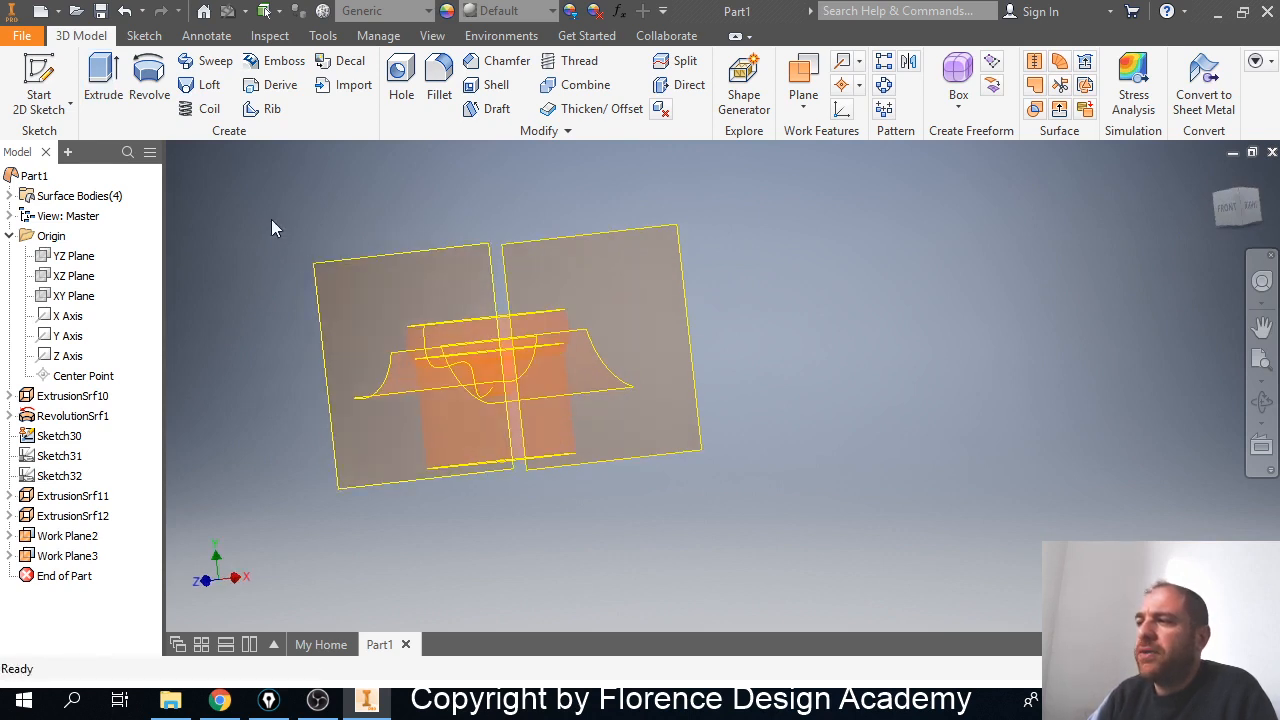
{"action": "left_click", "coordinate": [330, 275]}
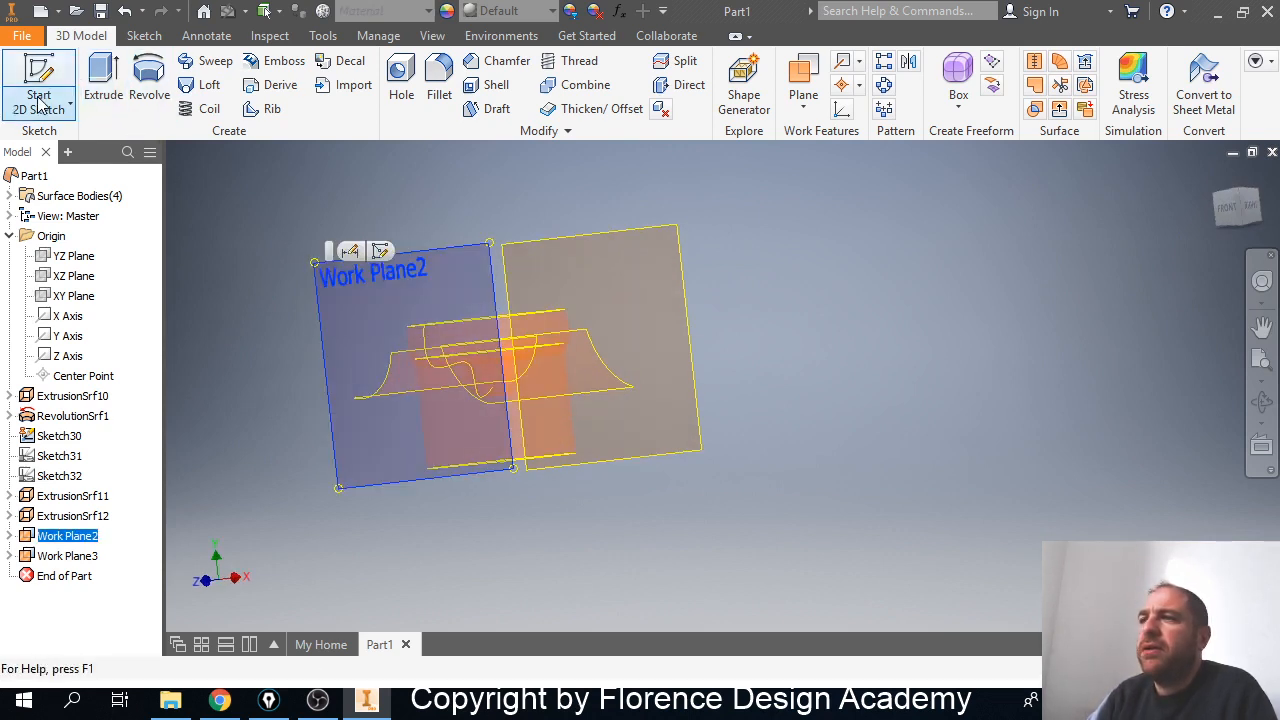
{"action": "left_click", "coordinate": [43, 108]}
{"action": "left_click", "coordinate": [78, 146]}
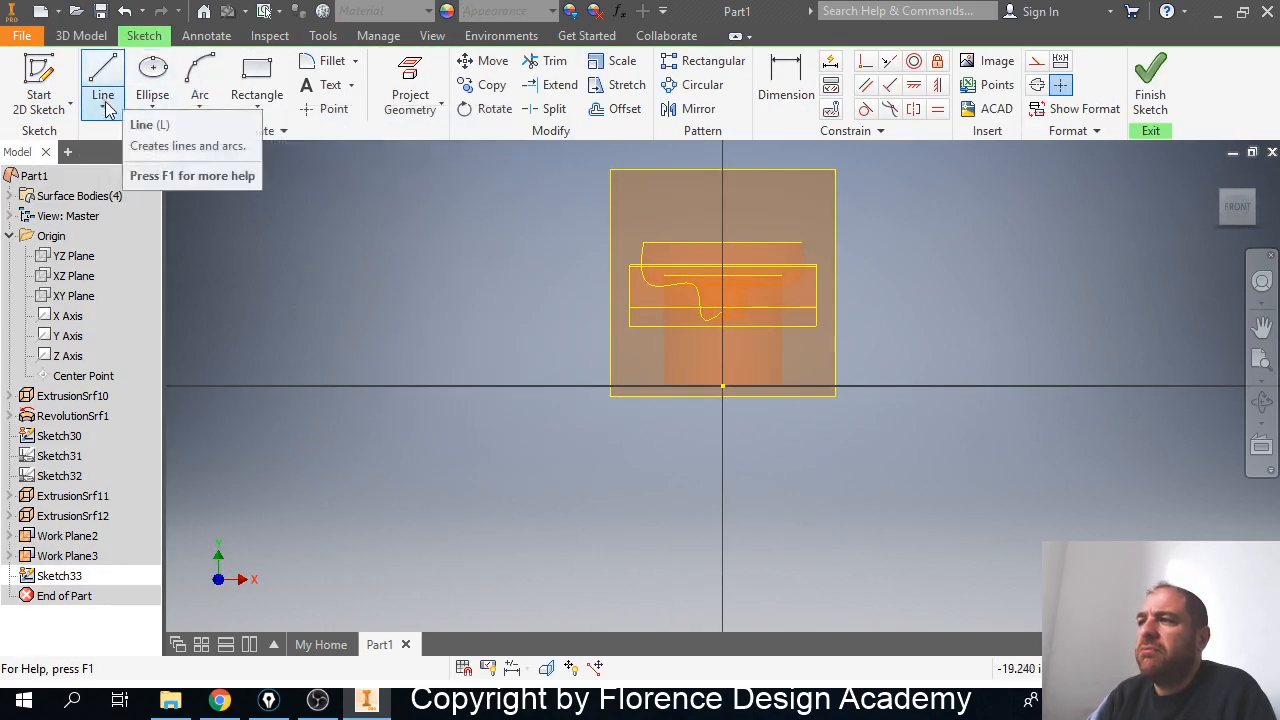
{"action": "left_click", "coordinate": [200, 82]}
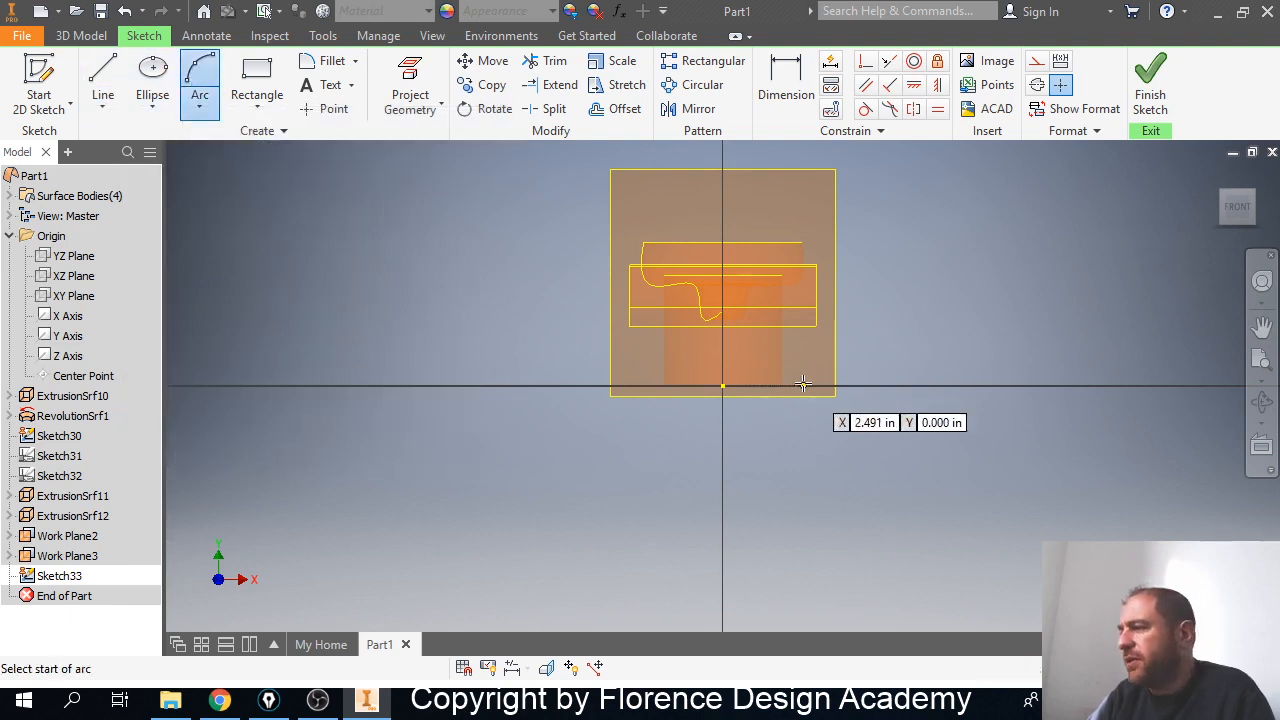
{"action": "scroll", "coordinate": [792, 387], "scroll_direction": "down", "scroll_amount": 1}
{"action": "scroll", "coordinate": [792, 387], "scroll_direction": "down", "scroll_amount": 3}
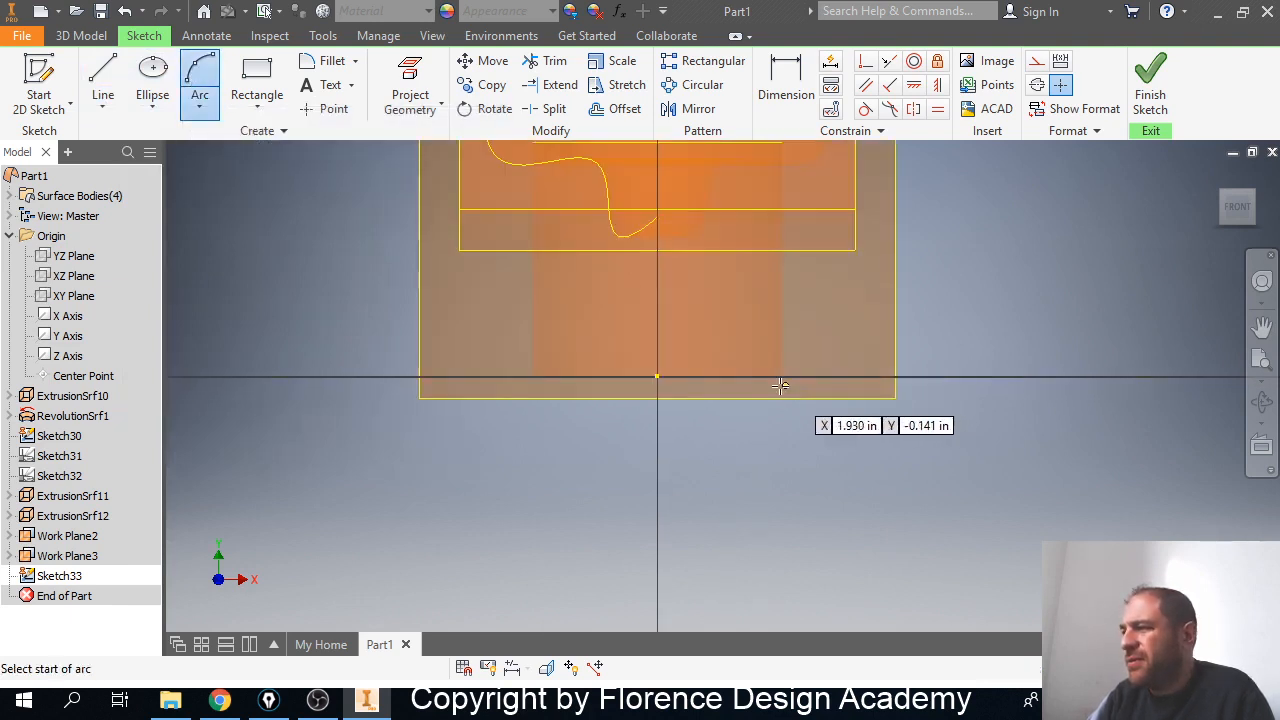
{"action": "left_click", "coordinate": [483, 362]}
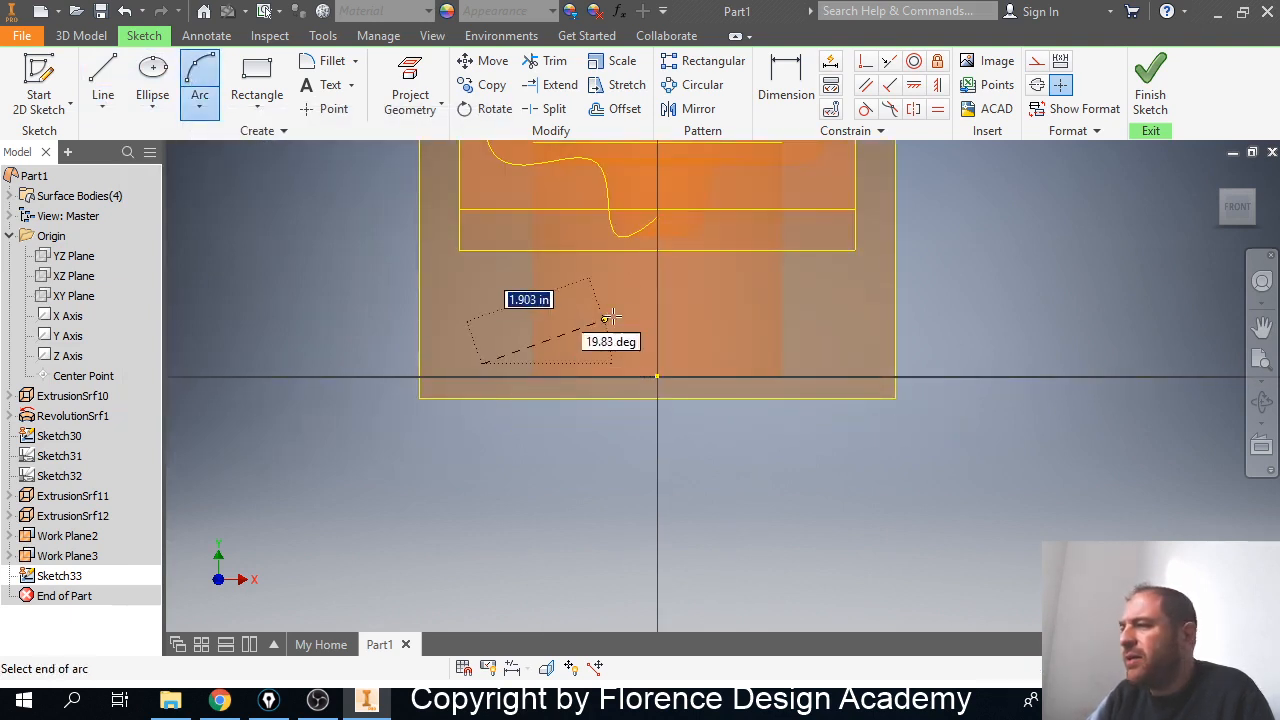
{"action": "left_click", "coordinate": [659, 300]}
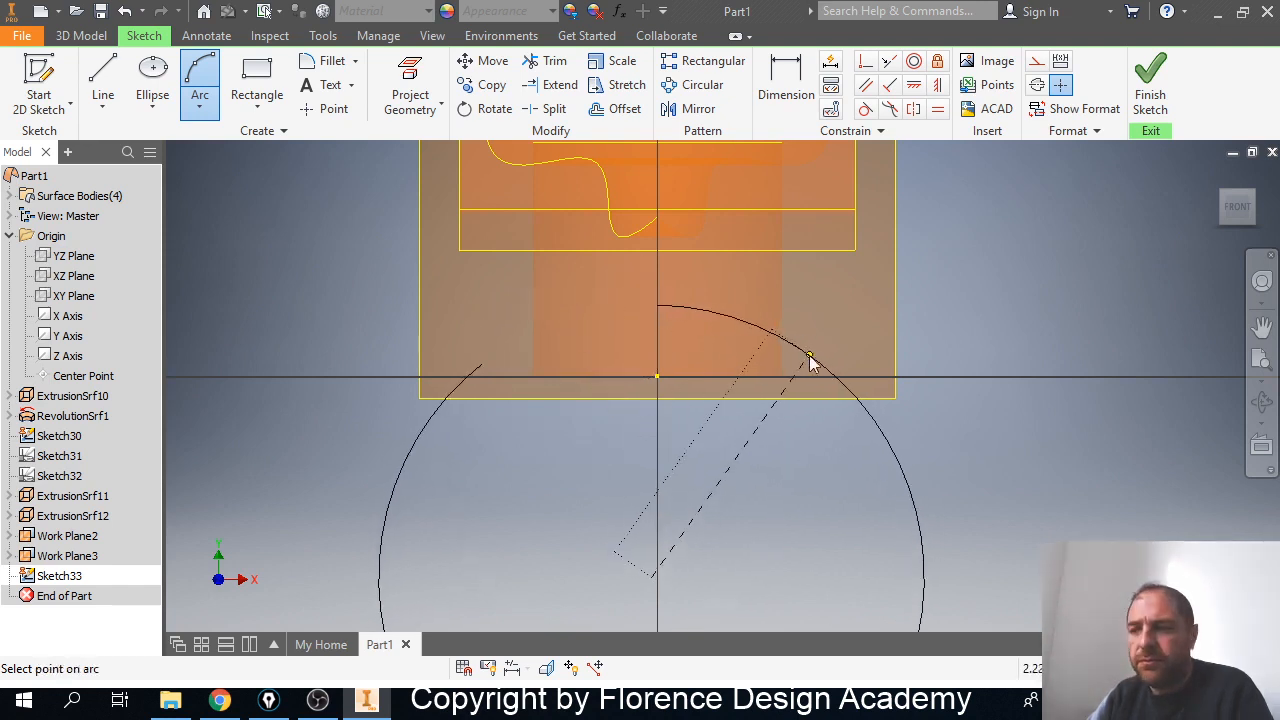
{"action": "key", "text": "Escape"}
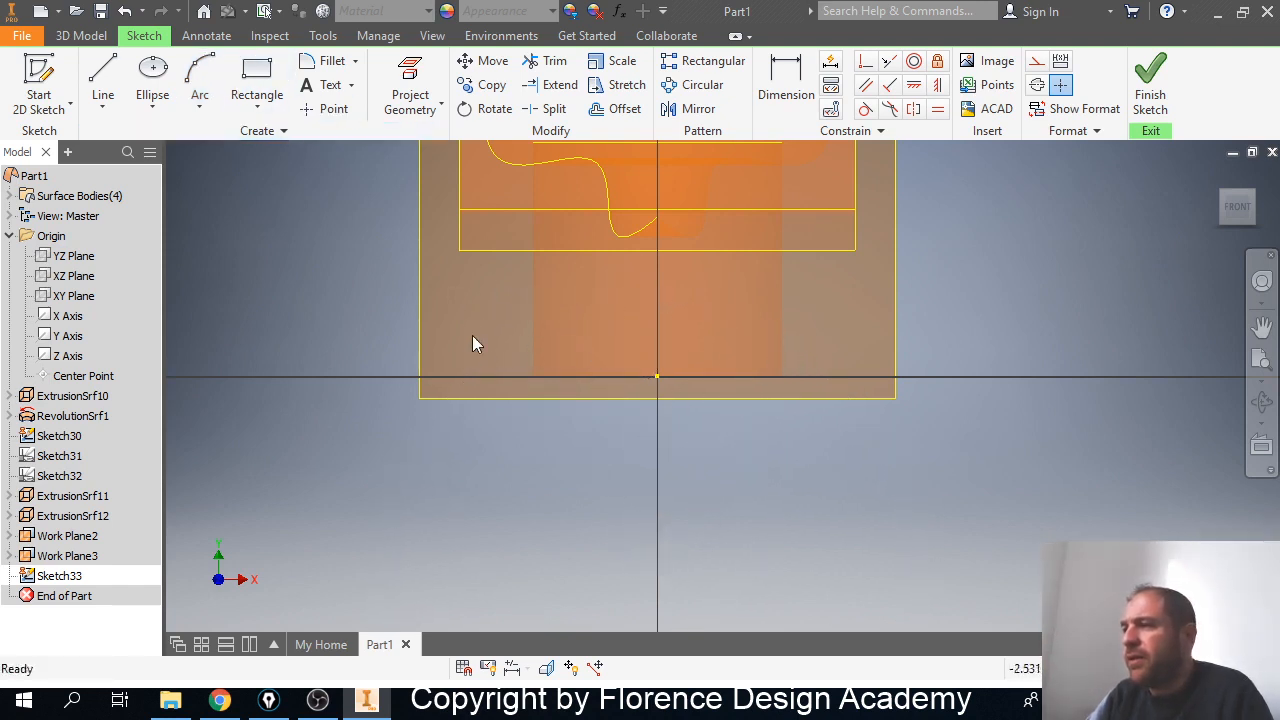
Draw an upward-bulging three-point arc of about 4.17 in radius across the lower end of the surfaces and finish the sketch.
{"action": "key", "text": "a"}
{"action": "left_click", "coordinate": [492, 362]}
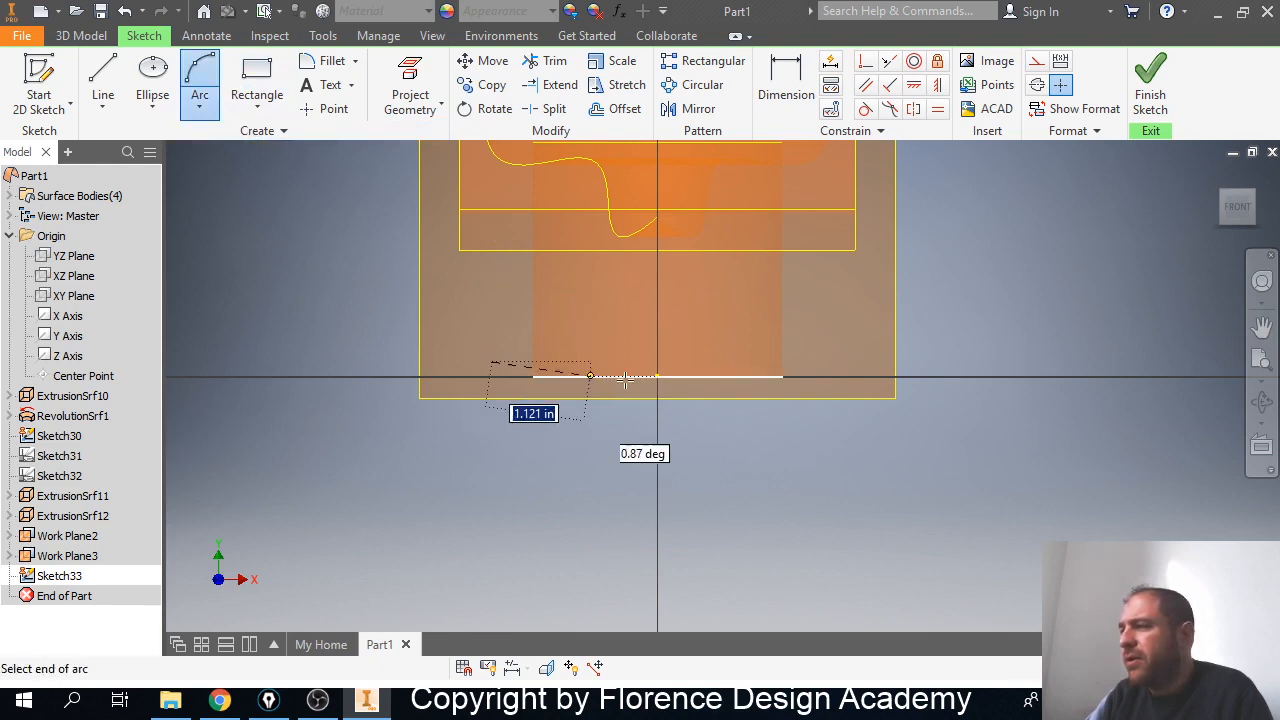
{"action": "left_click", "coordinate": [814, 366]}
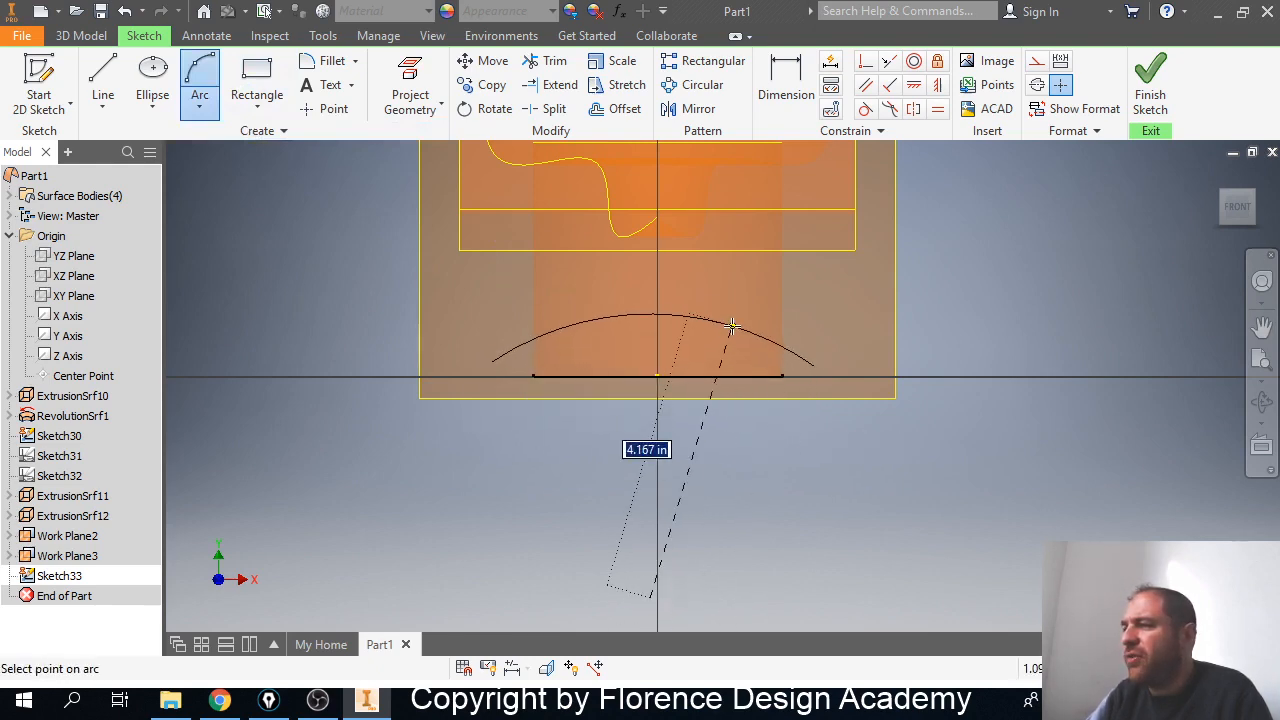
{"action": "left_click", "coordinate": [731, 326]}
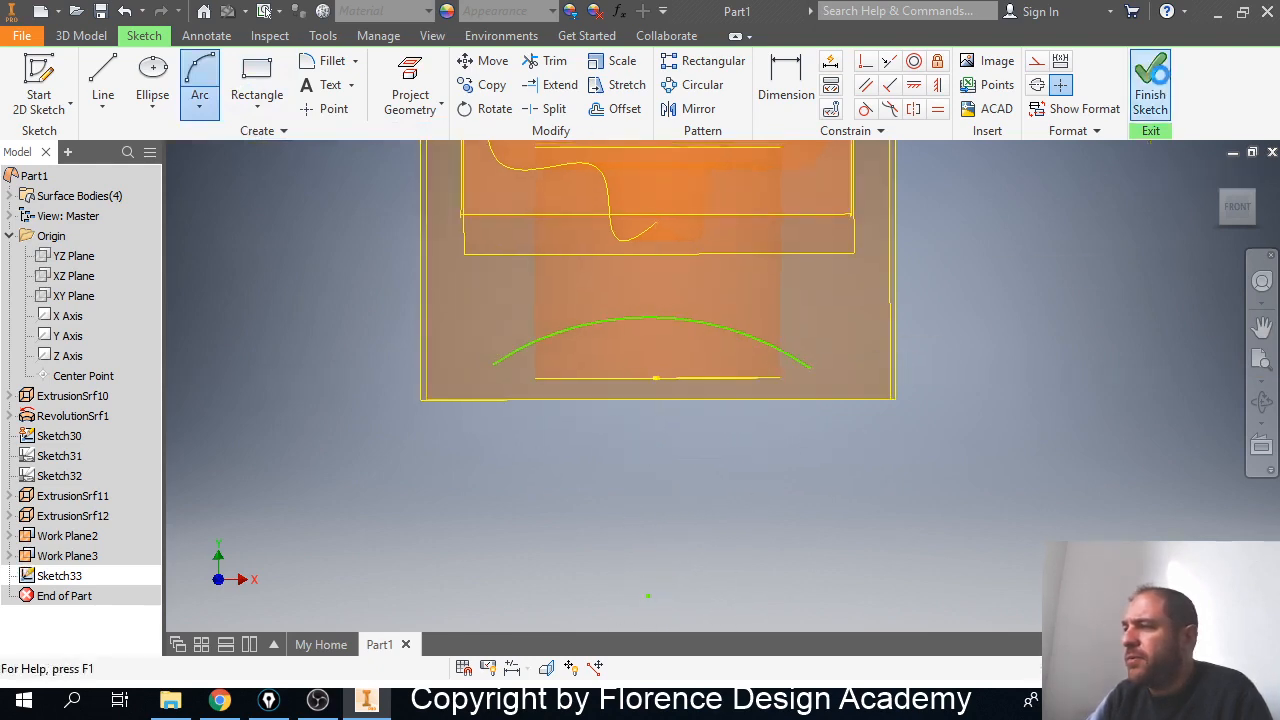
{"action": "left_click", "coordinate": [1150, 85]}
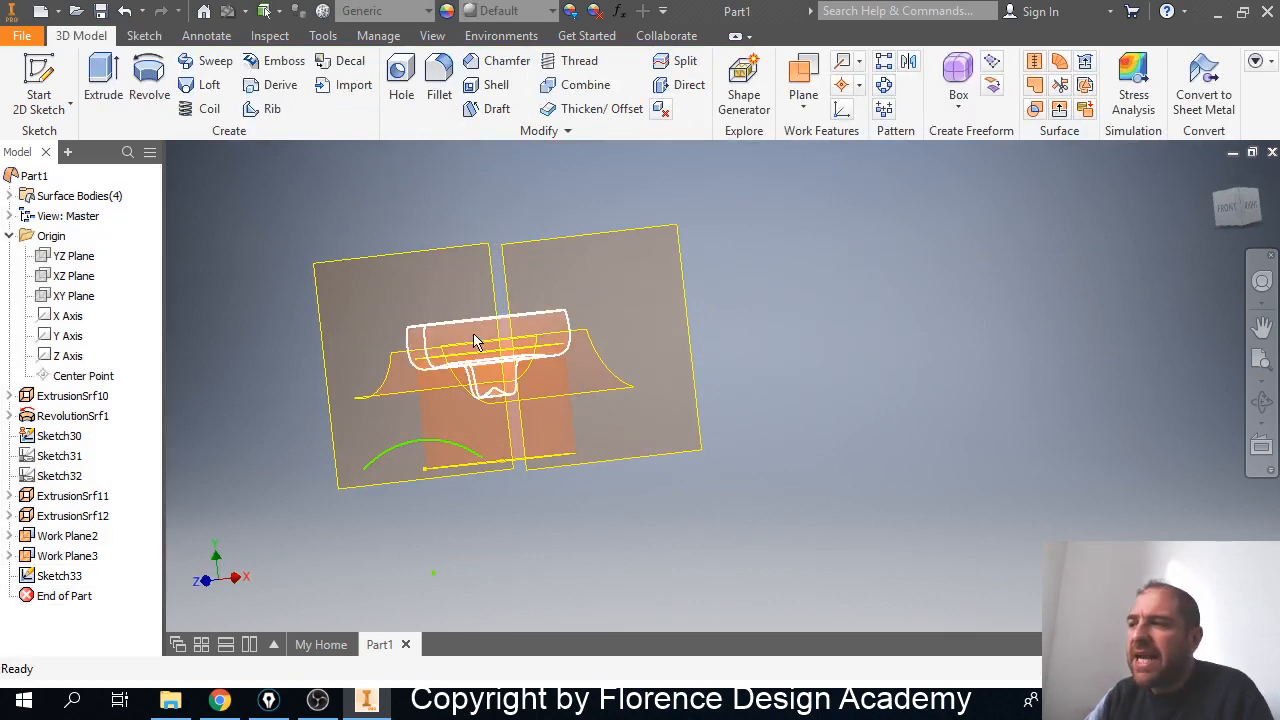
Sketch a downward-bulging three-point arc on the XY origin plane, crossing the first arc near both of its ends, and finish the sketch.
{"action": "left_click", "coordinate": [80, 300]}
{"action": "left_click", "coordinate": [40, 78]}
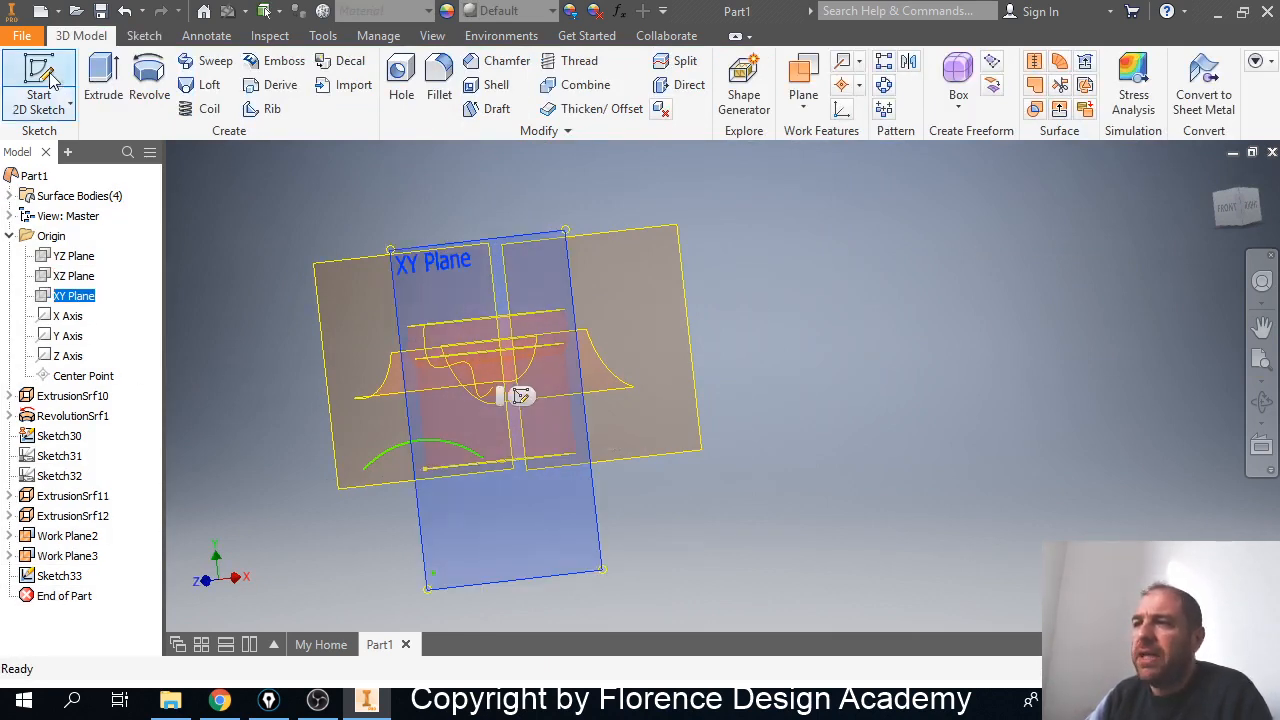
{"action": "scroll", "coordinate": [772, 385], "scroll_direction": "up", "scroll_amount": 5}
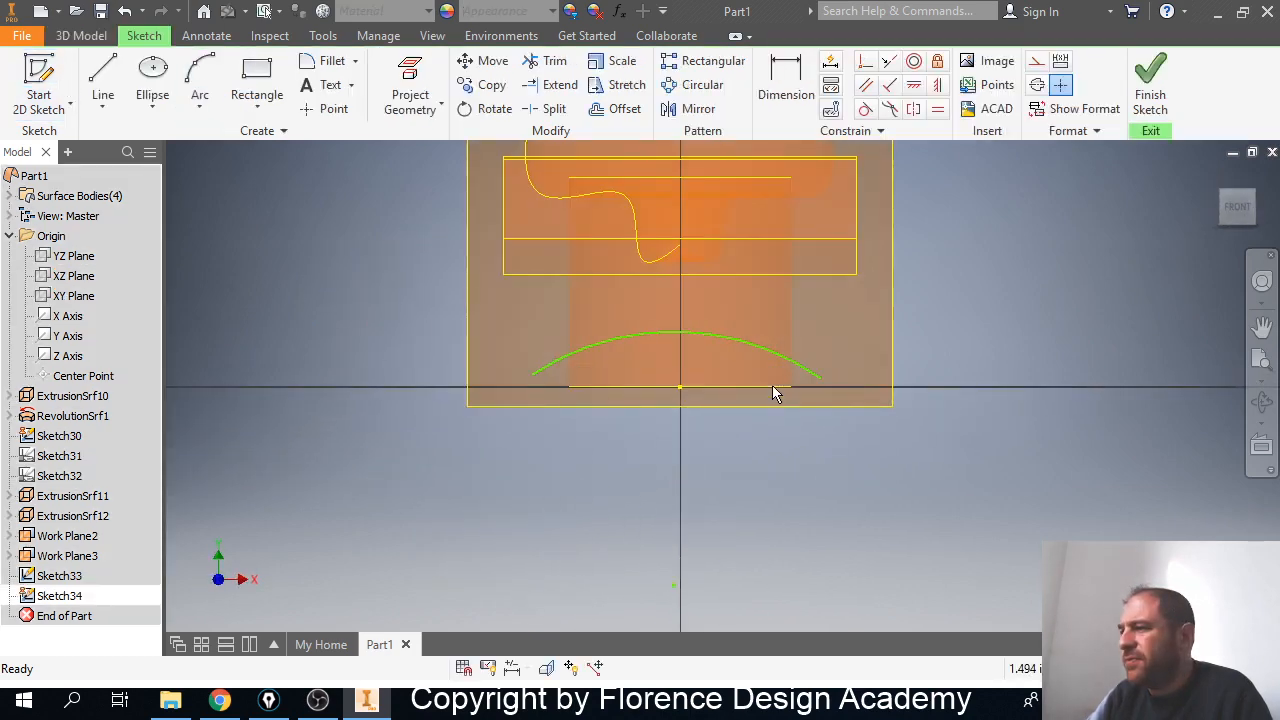
{"action": "left_click", "coordinate": [200, 80]}
{"action": "left_click", "coordinate": [317, 294]}
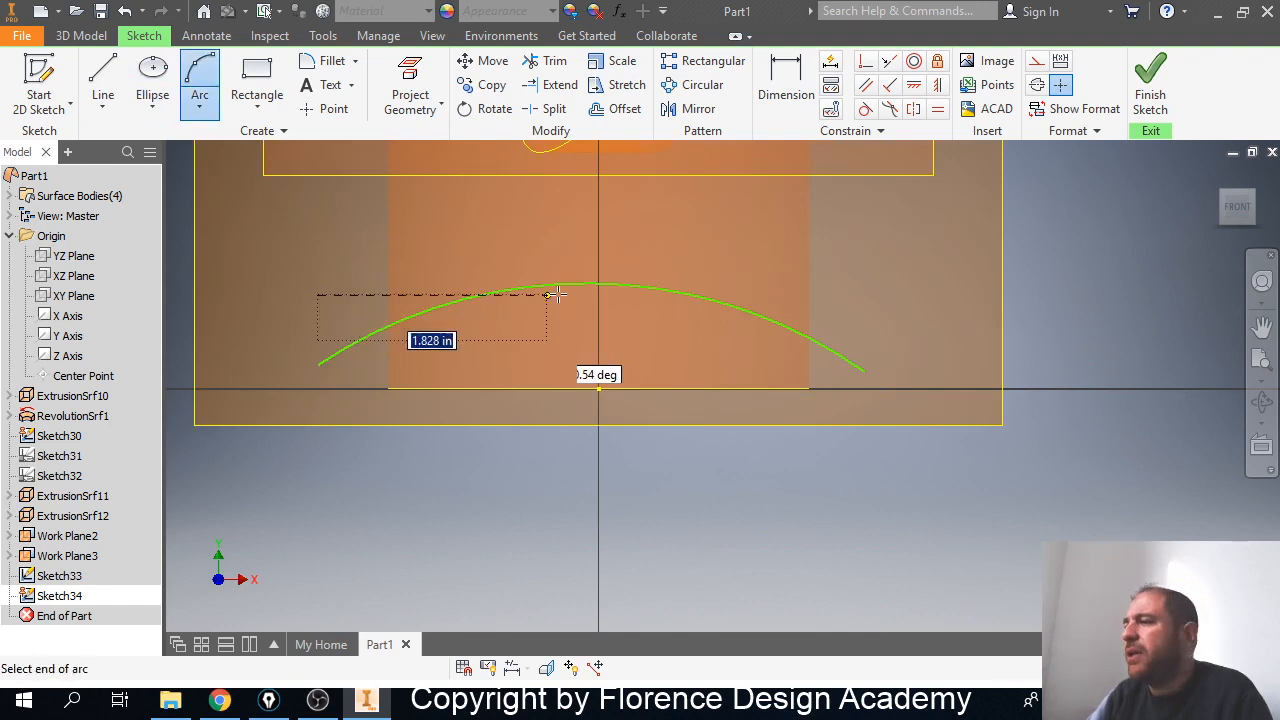
{"action": "left_click", "coordinate": [879, 299]}
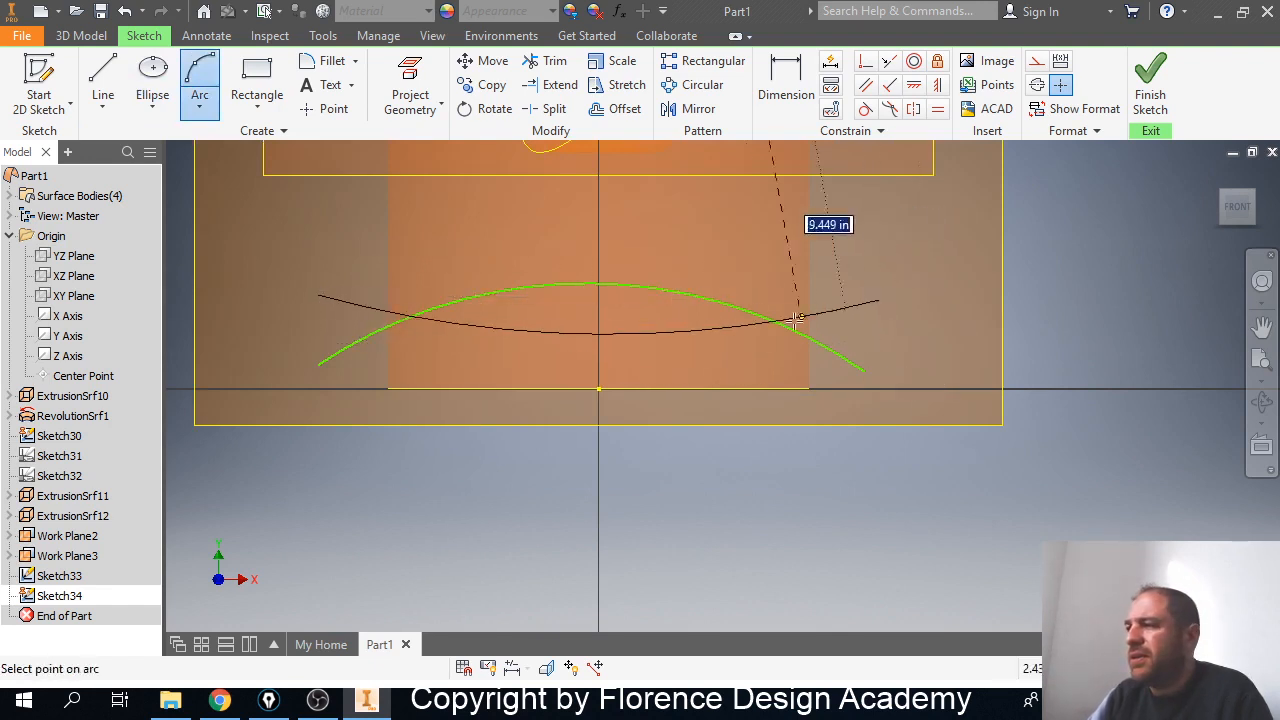
{"action": "left_click", "coordinate": [703, 362]}
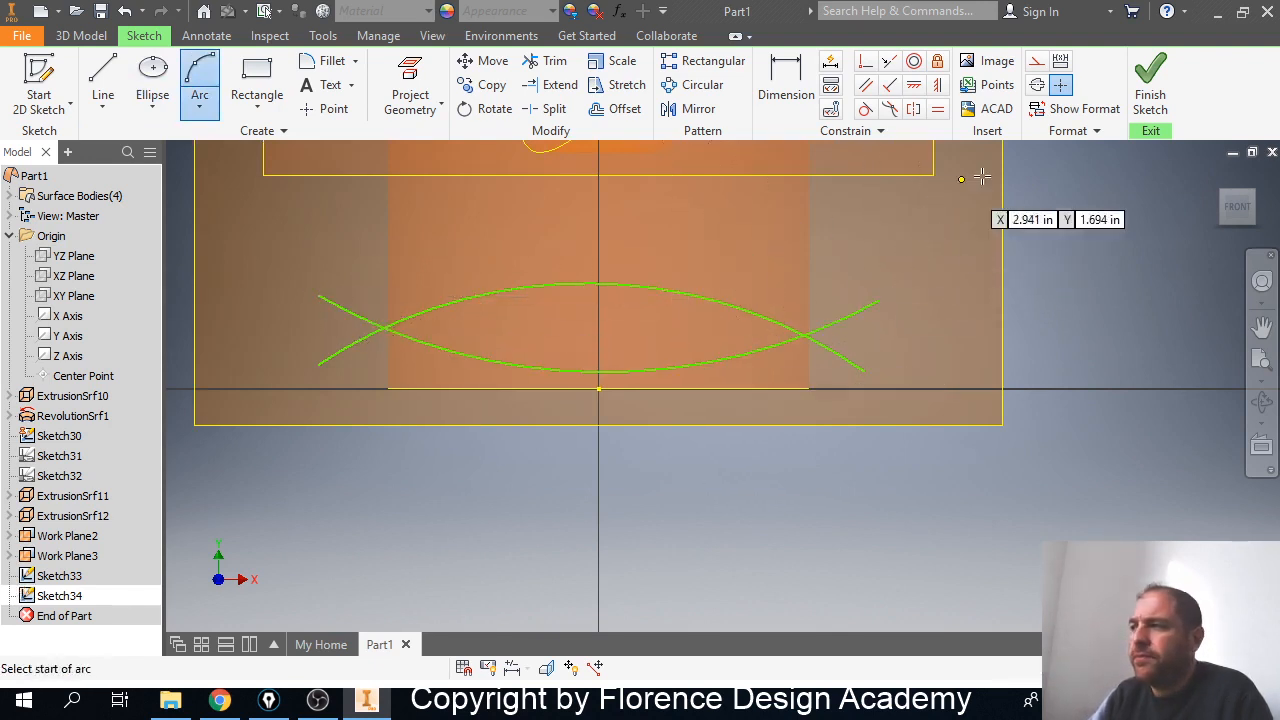
{"action": "left_click", "coordinate": [1150, 90]}
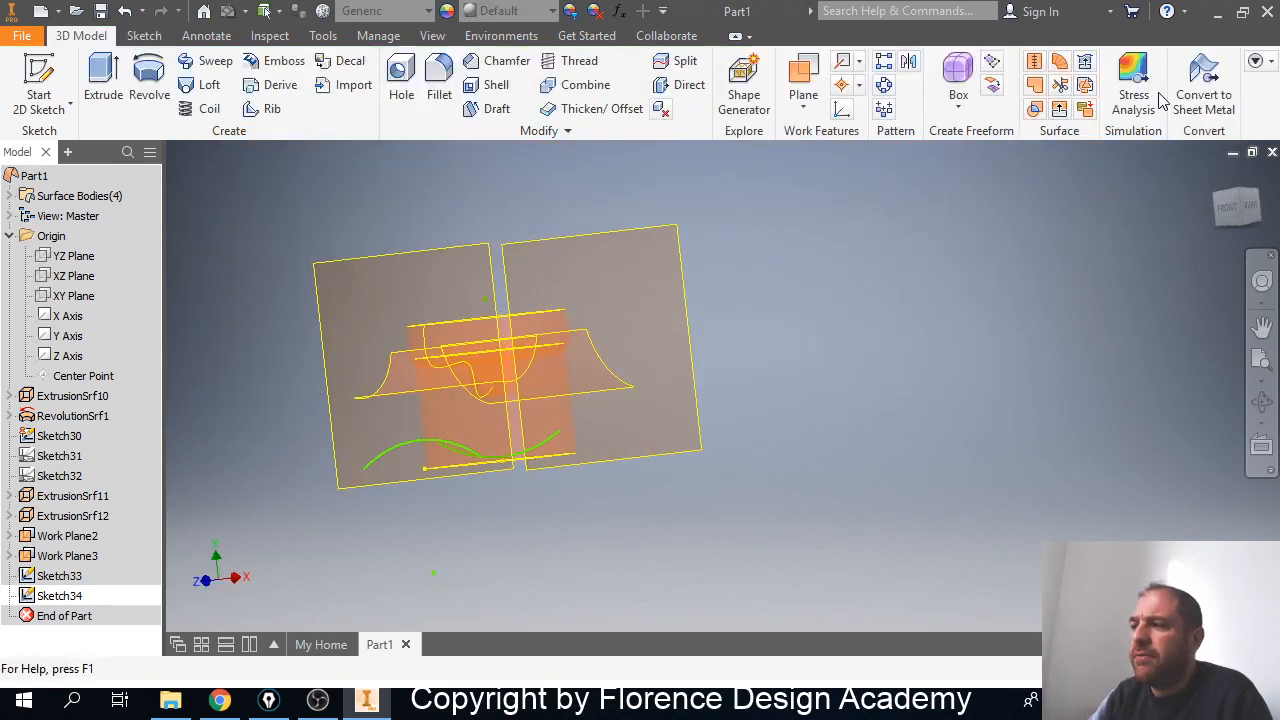
On the negative-Z offset work plane, sketch an upward-bulging three-point arc slightly outside the first arc's outline and finish the sketch.
{"action": "left_click", "coordinate": [652, 236]}
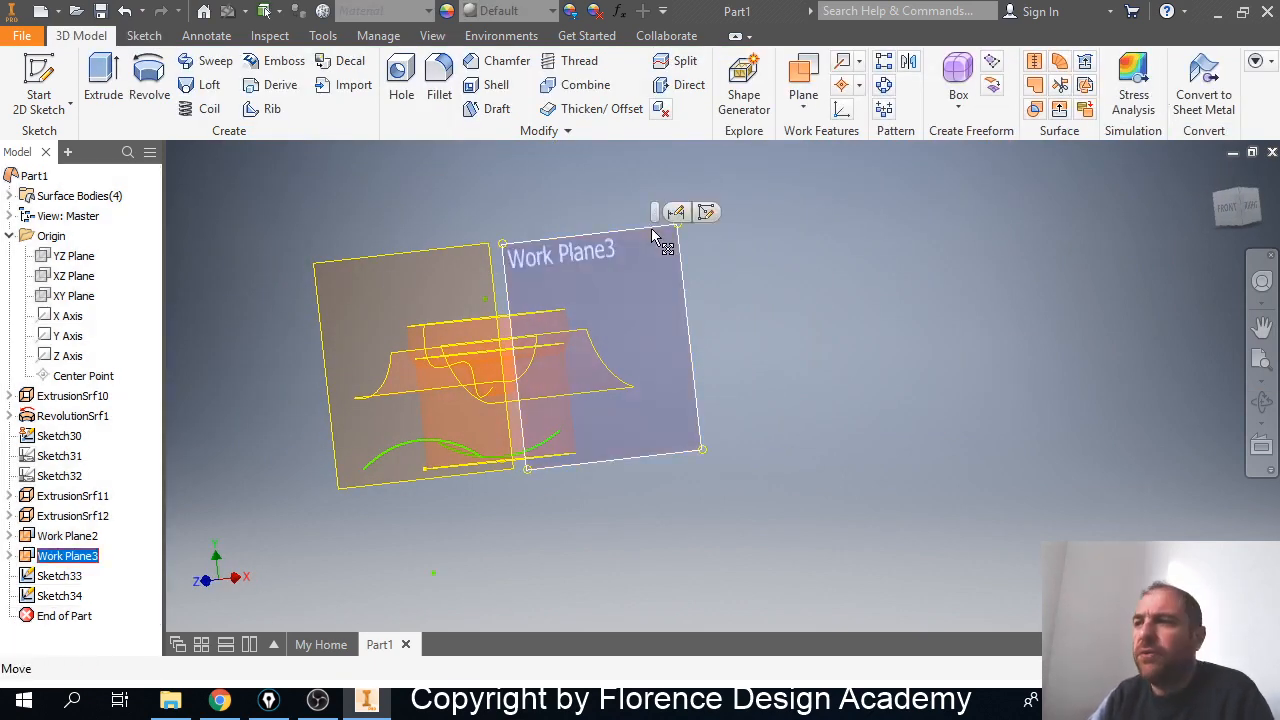
{"action": "left_click", "coordinate": [44, 70]}
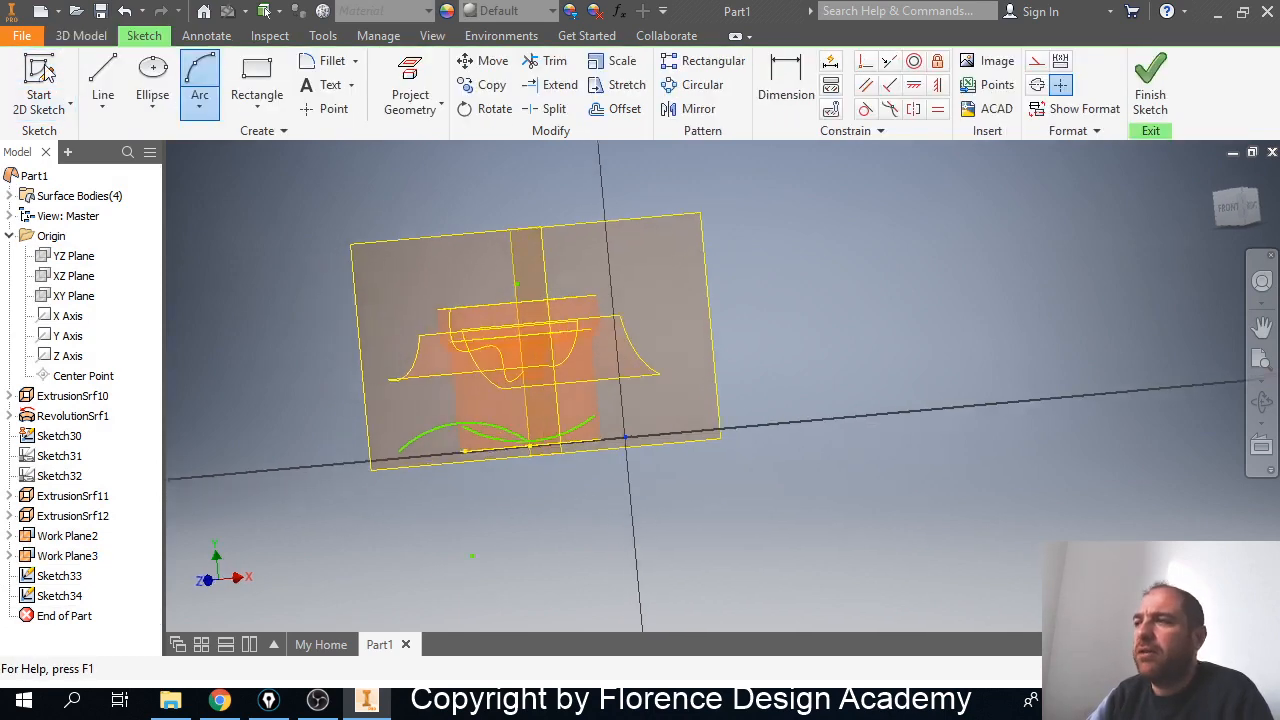
{"action": "scroll", "coordinate": [716, 367], "scroll_direction": "down", "scroll_amount": 2}
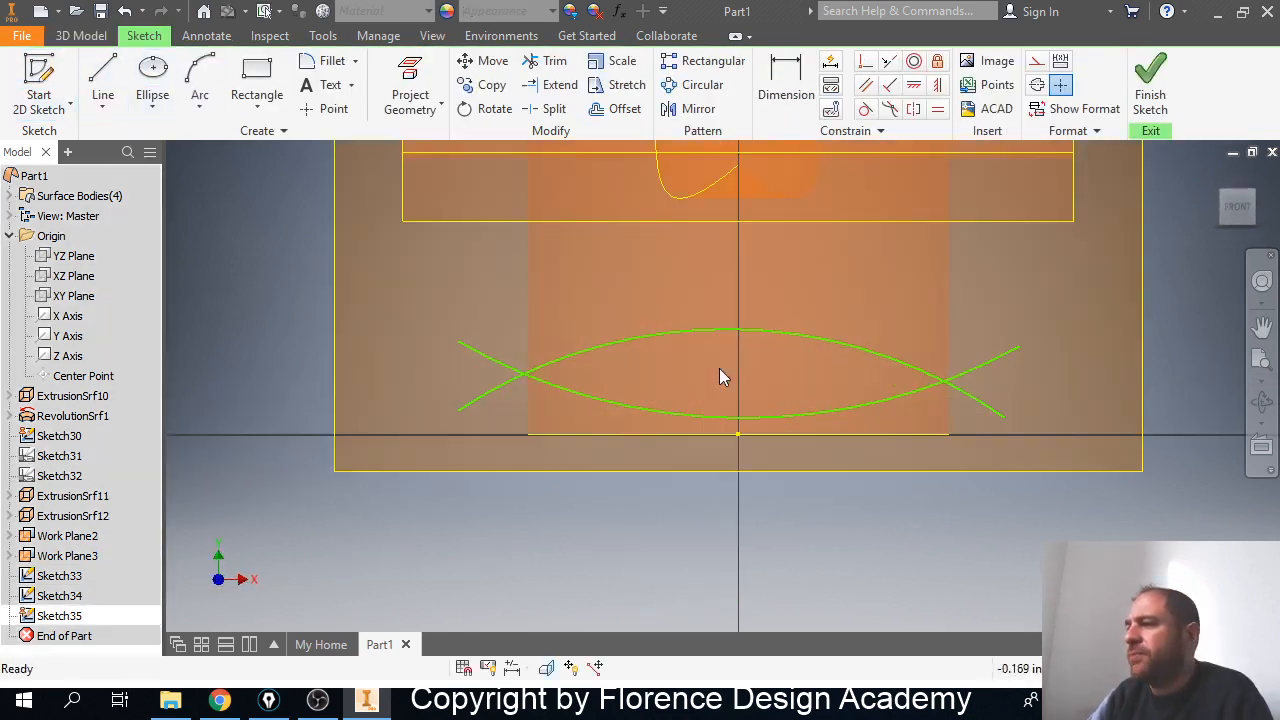
{"action": "left_click", "coordinate": [208, 78]}
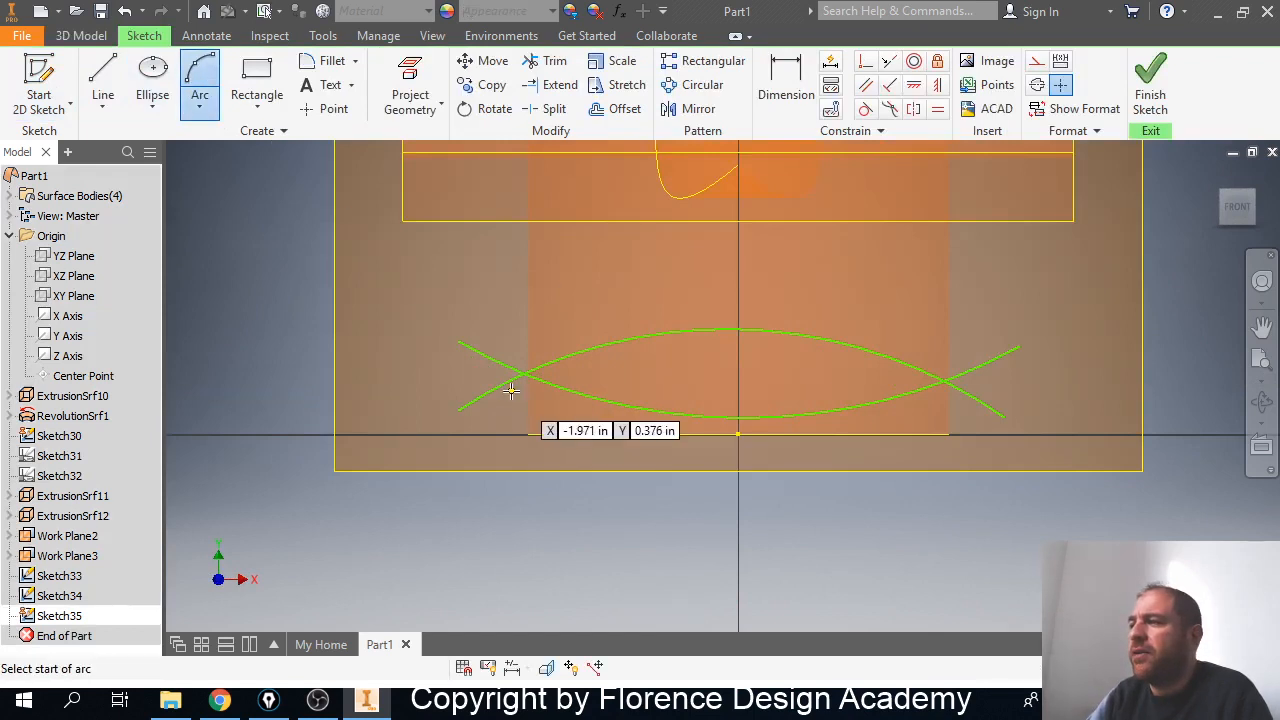
{"action": "left_click", "coordinate": [452, 408]}
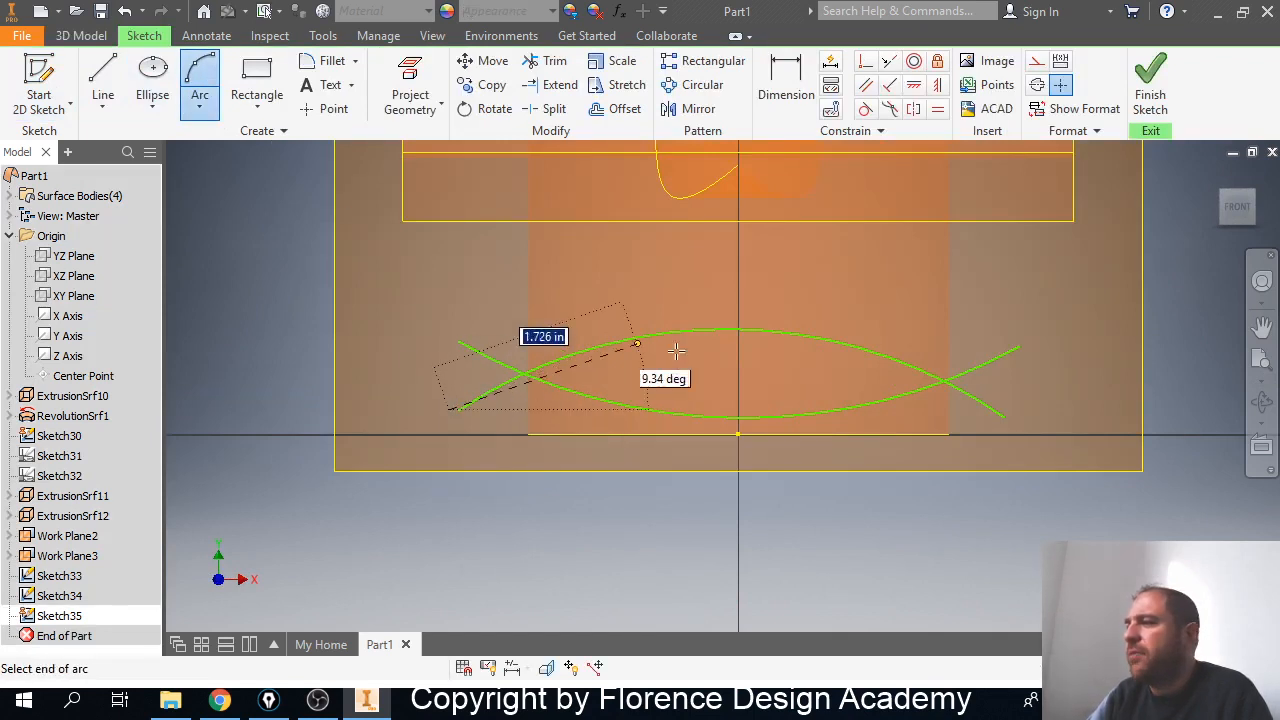
{"action": "left_click", "coordinate": [1010, 414]}
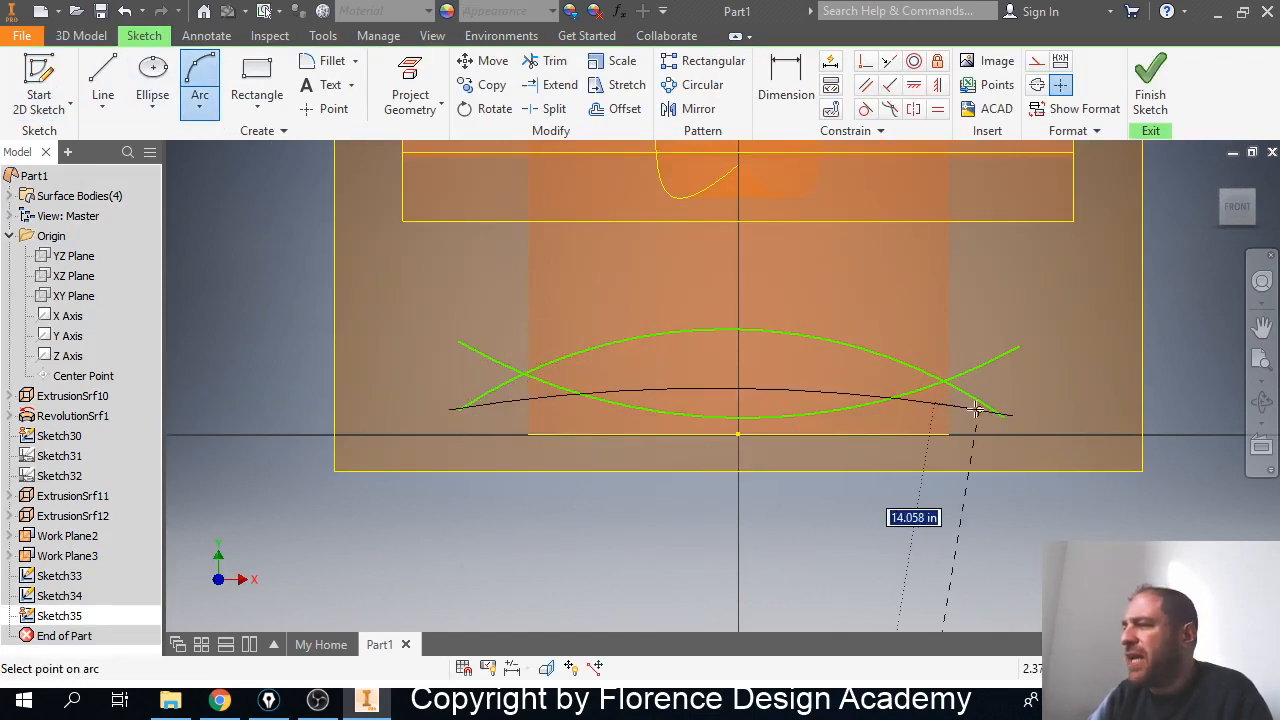
{"action": "left_click", "coordinate": [918, 355]}
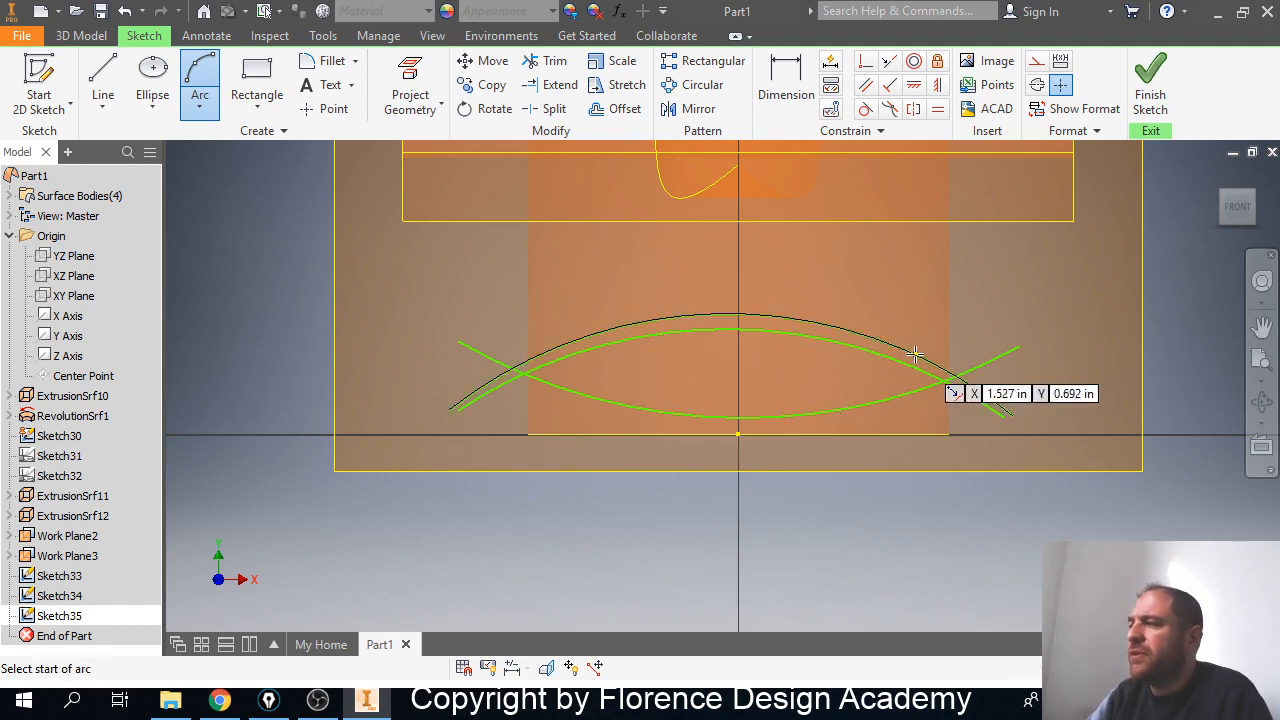
{"action": "left_click", "coordinate": [1150, 88]}
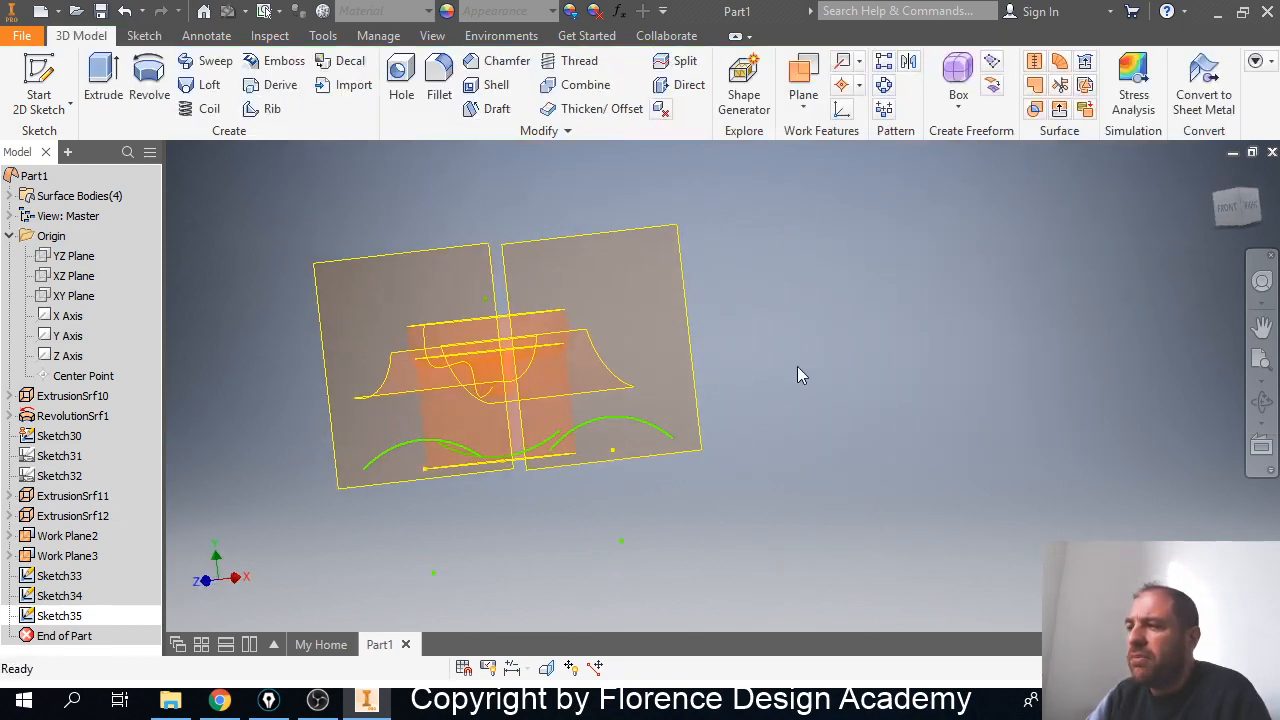
Loft a surface through the three arcs in order: positive-Z plane, XY plane, negative-Z plane.
{"action": "mouse_move", "coordinate": [797, 369]}
{"action": "middle_mouse_down", "text": "shift"}
{"action": "mouse_move", "coordinate": [780, 406]}
{"action": "mouse_move", "coordinate": [734, 401]}
{"action": "mouse_move", "coordinate": [686, 311]}
{"action": "mouse_move", "coordinate": [458, 470]}
{"action": "middle_mouse_up", "text": "shift"}
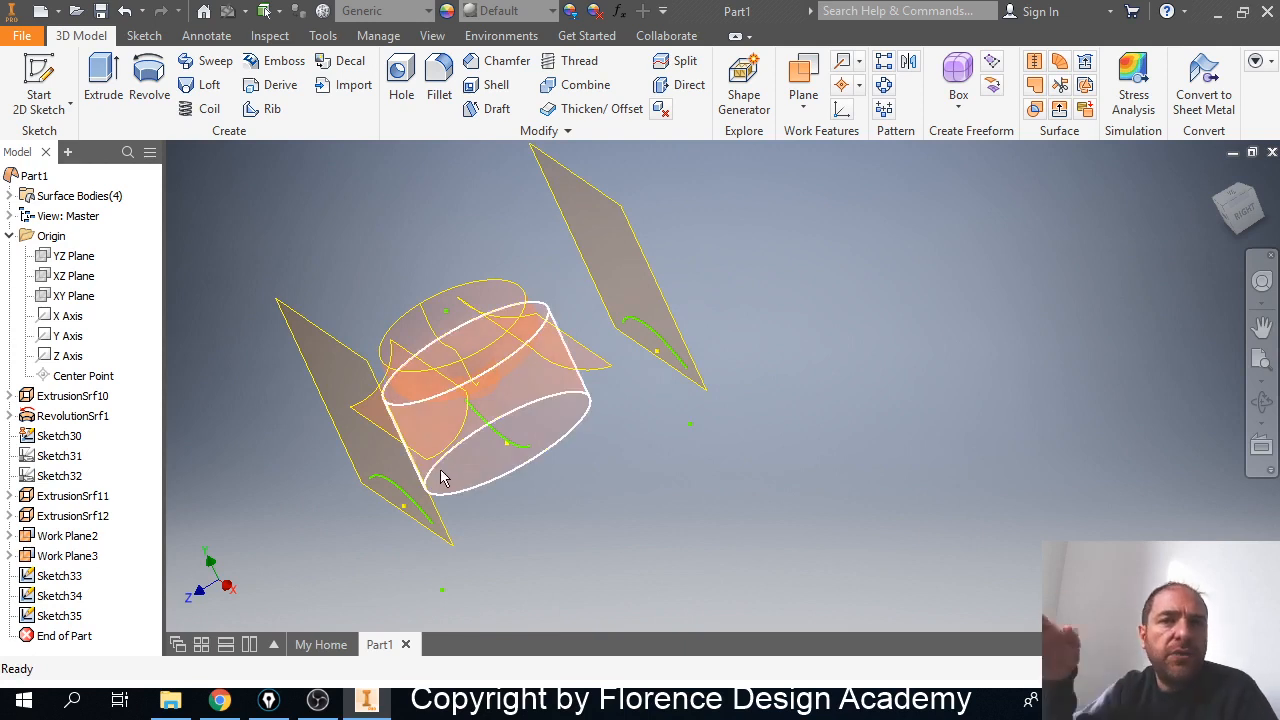
{"action": "mouse_move", "coordinate": [474, 510]}
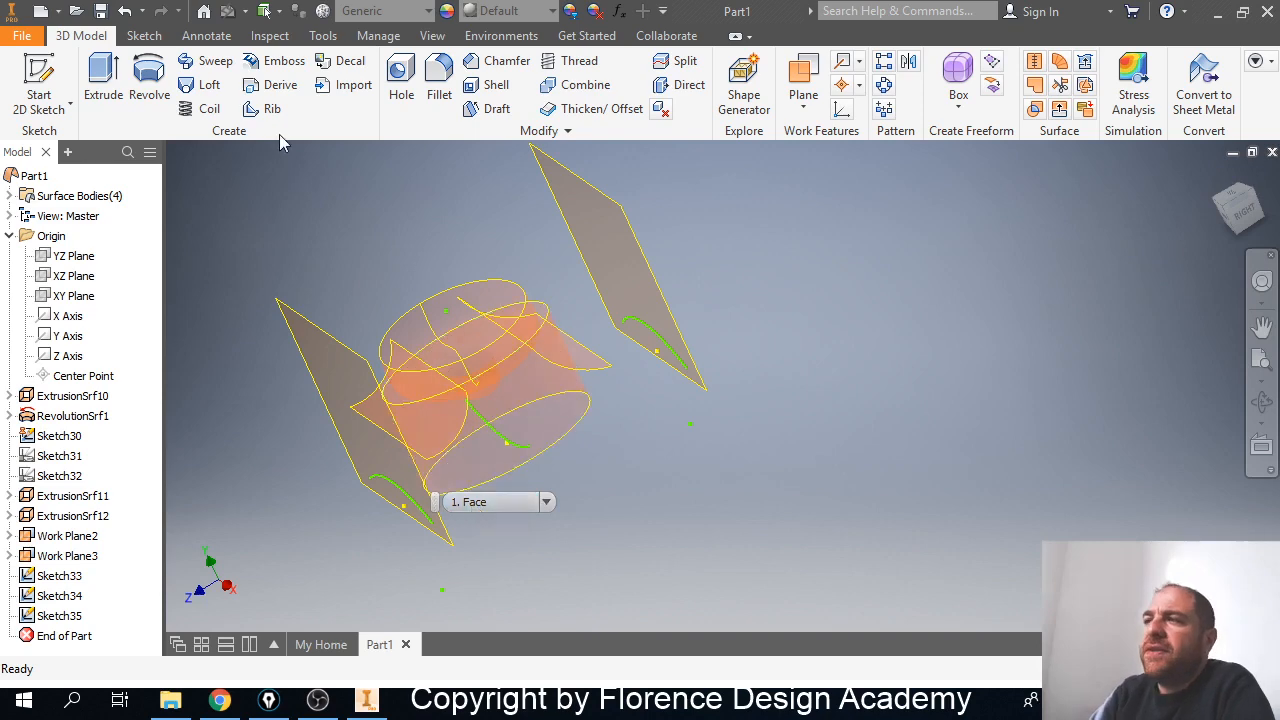
{"action": "left_click", "coordinate": [221, 90]}
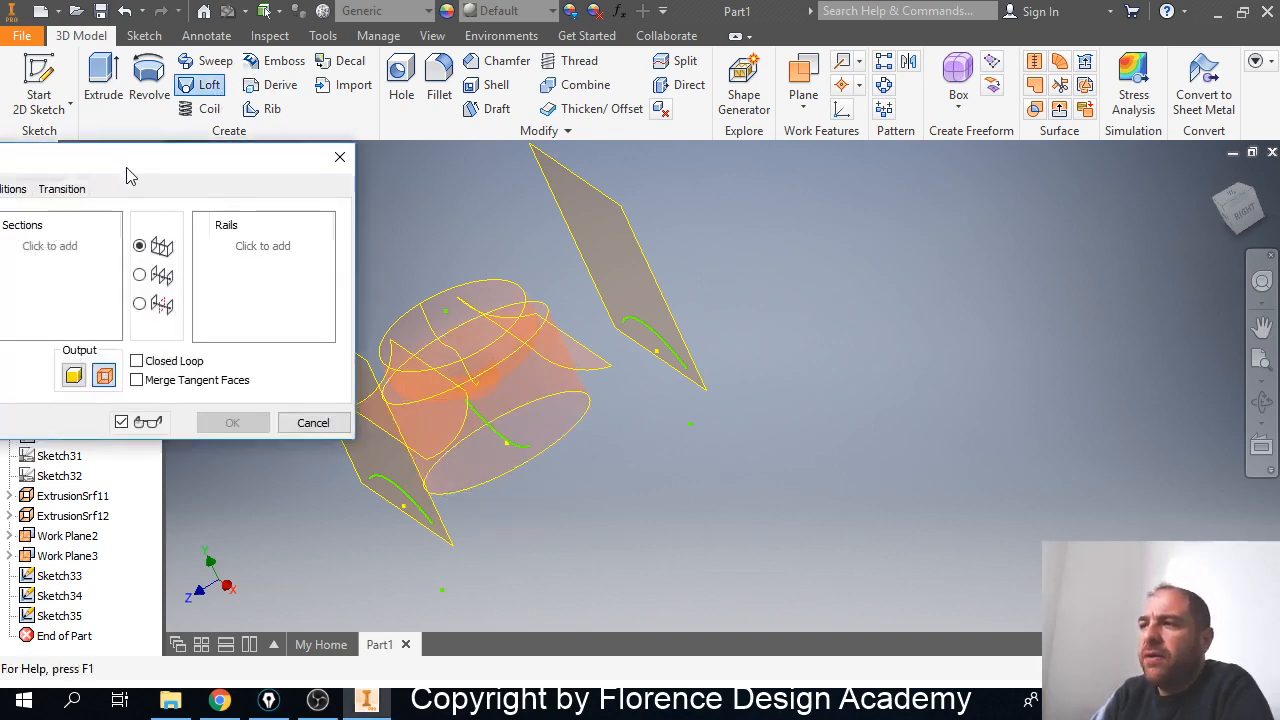
{"action": "left_click_drag", "start_coordinate": [128, 176], "coordinate": [262, 139]}
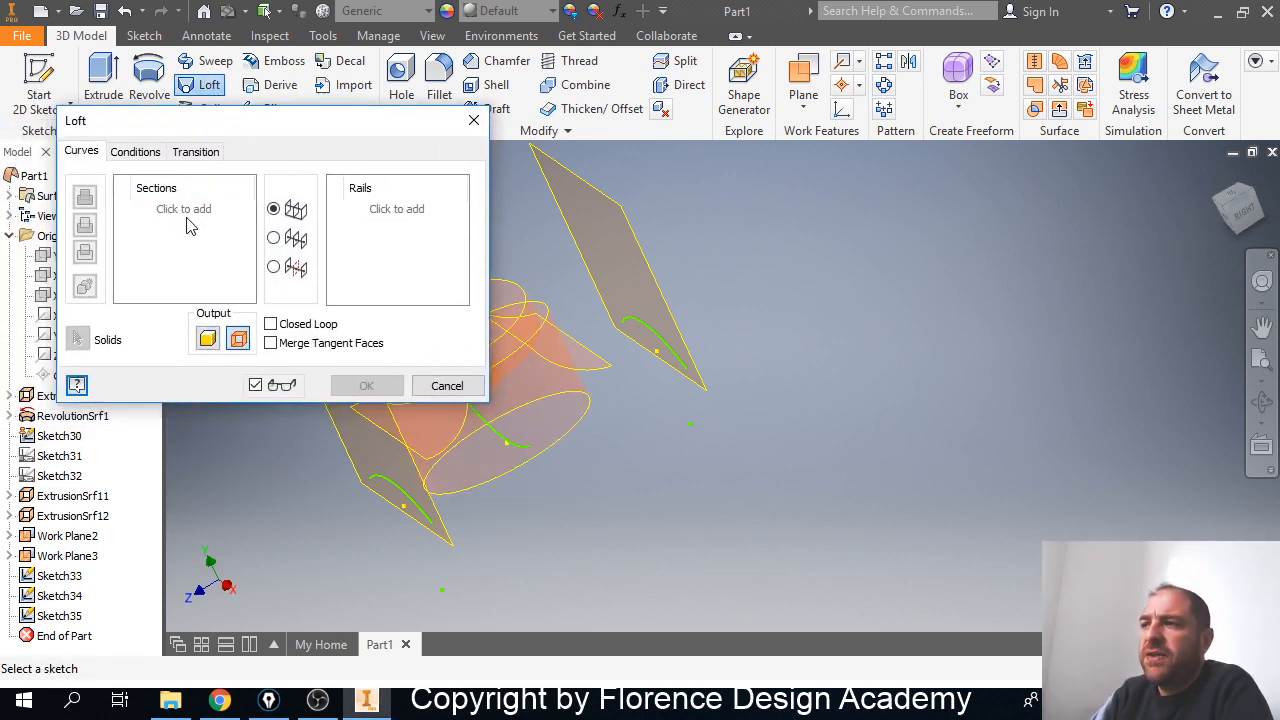
{"action": "left_click", "coordinate": [385, 480]}
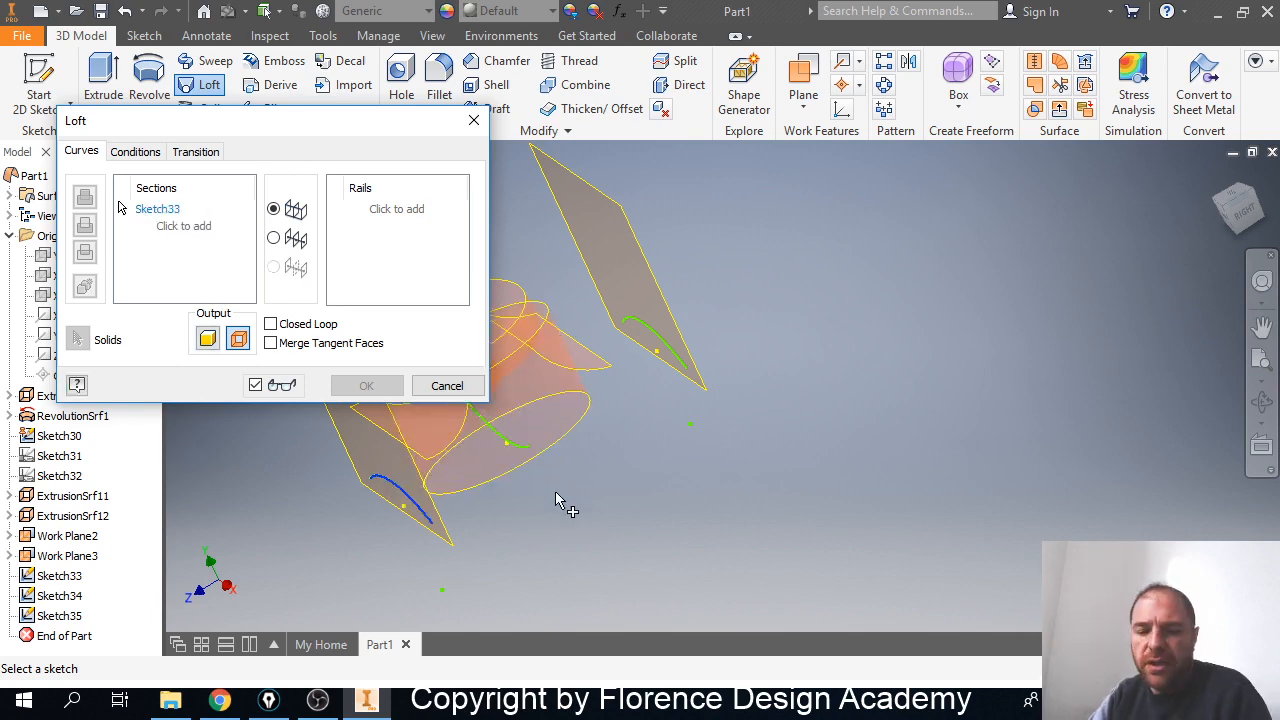
{"action": "middle_click_drag", "start_coordinate": [557, 500], "coordinate": [660, 320], "text": "shift"}
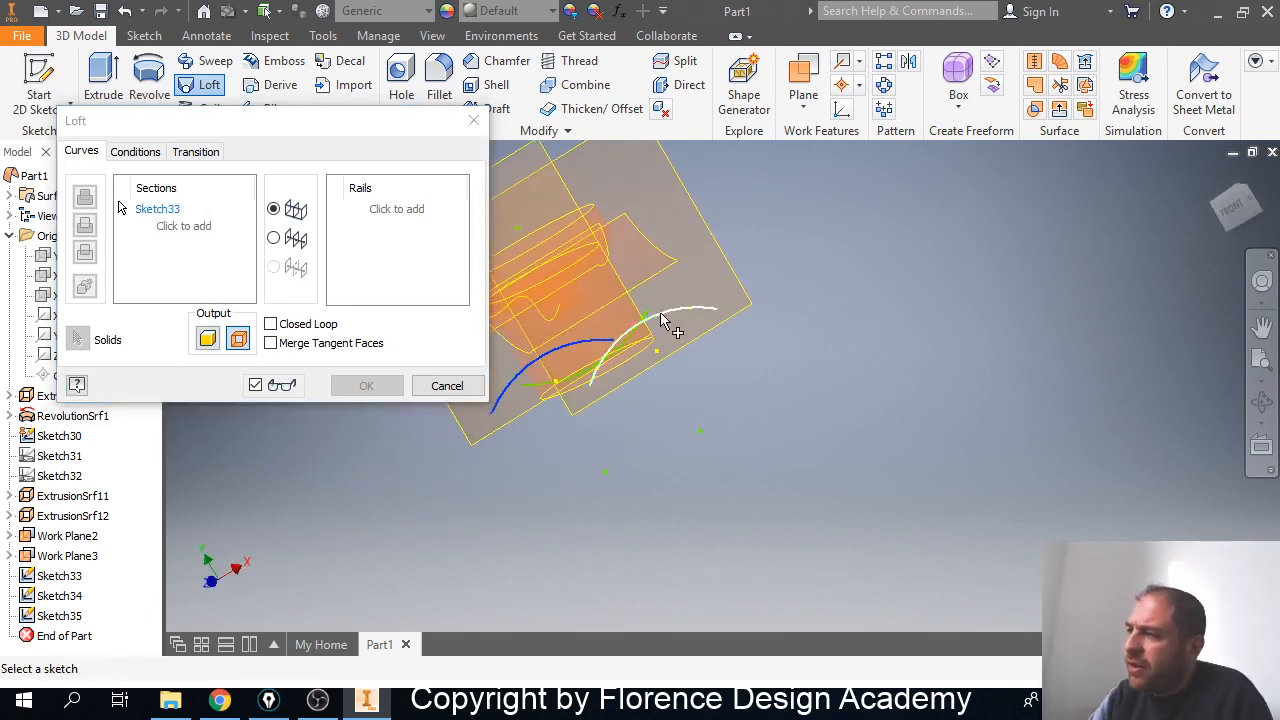
{"action": "left_click", "coordinate": [648, 313]}
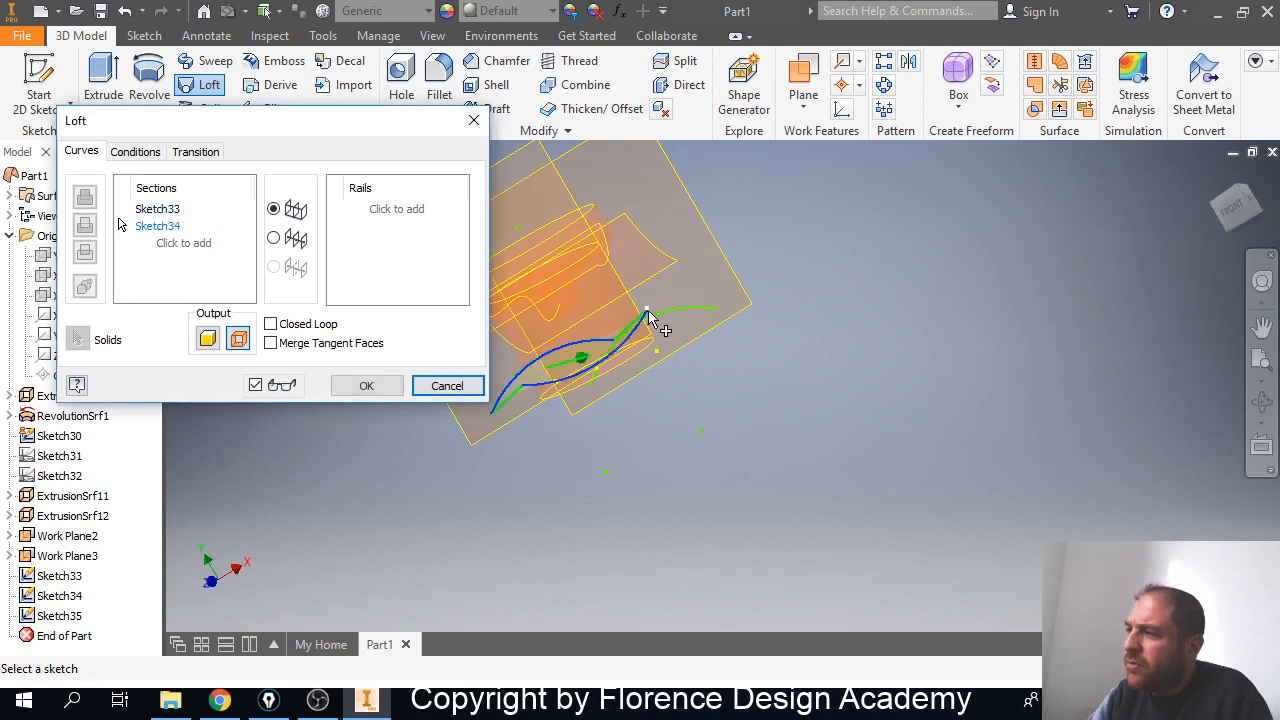
{"action": "left_click", "coordinate": [700, 318]}
{"action": "mouse_move", "coordinate": [714, 391]}
{"action": "middle_mouse_down", "text": "shift"}
{"action": "mouse_move", "coordinate": [666, 400]}
{"action": "mouse_move", "coordinate": [639, 423]}
{"action": "mouse_move", "coordinate": [666, 400]}
{"action": "mouse_move", "coordinate": [744, 381]}
{"action": "mouse_move", "coordinate": [669, 409]}
{"action": "middle_mouse_up", "text": "shift"}
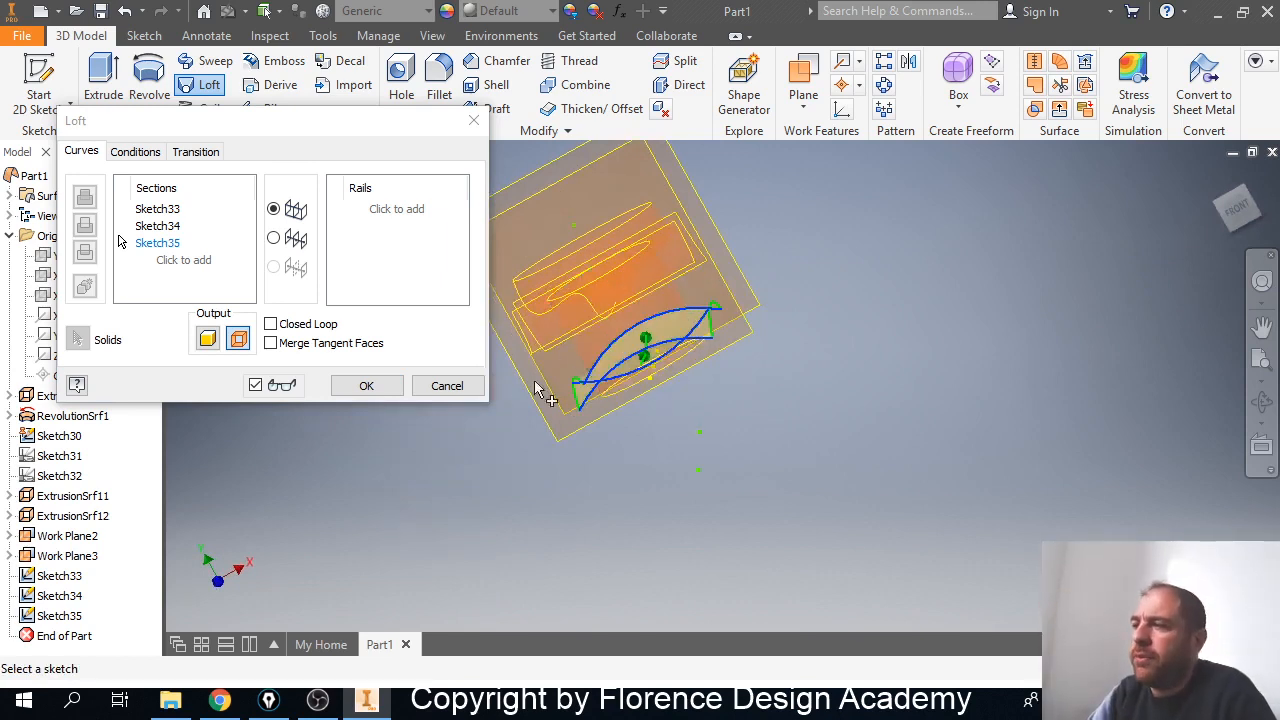
{"action": "left_click", "coordinate": [368, 386]}
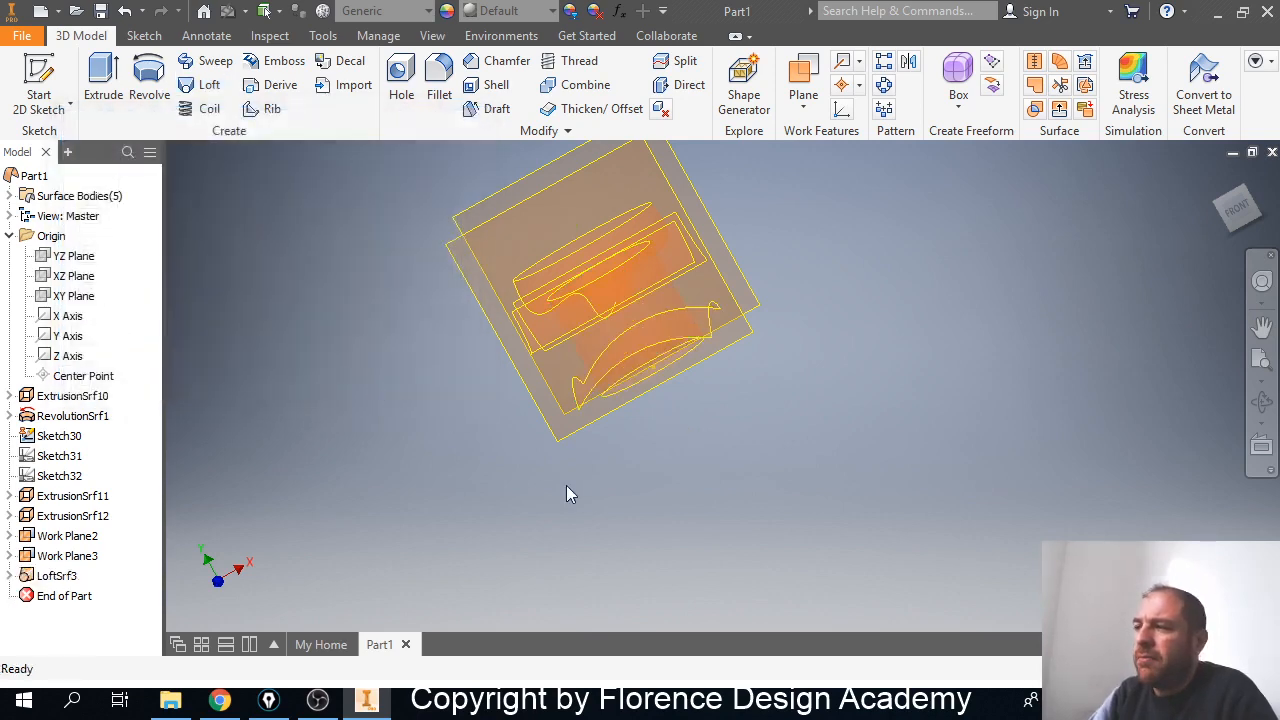
{"action": "middle_click_drag", "start_coordinate": [707, 428], "coordinate": [672, 474], "text": "shift"}
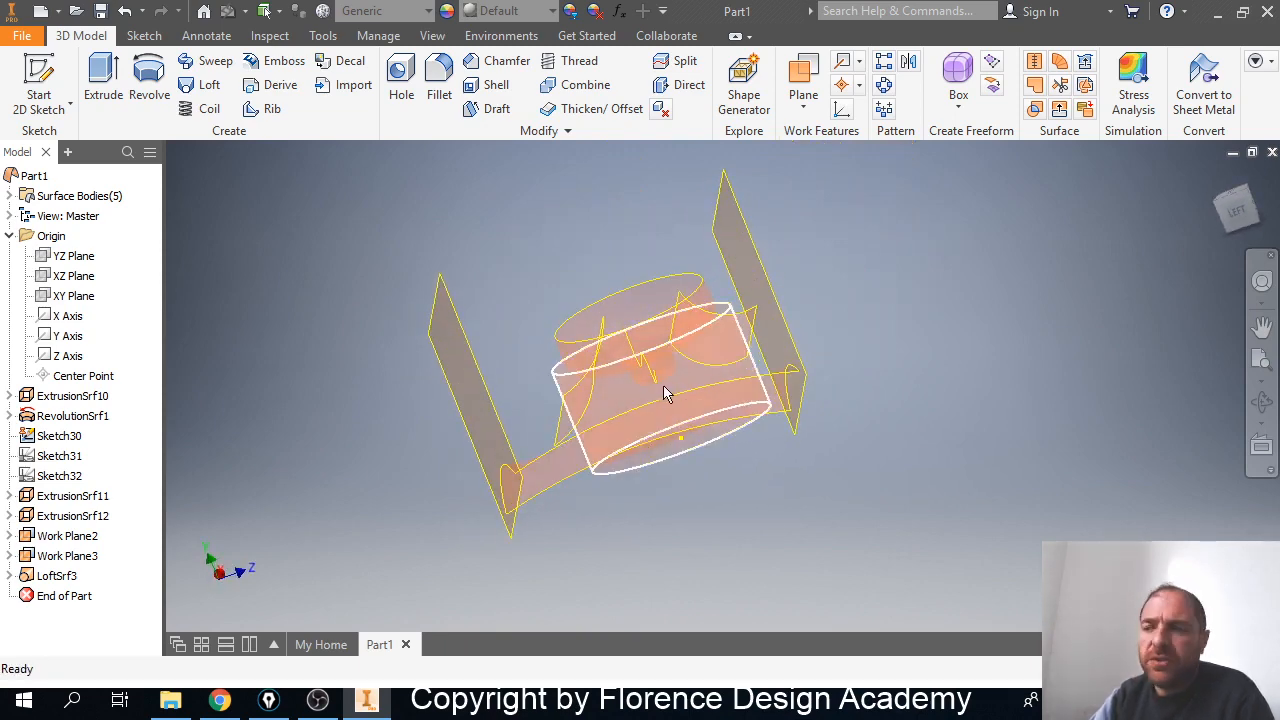
{"action": "left_click", "coordinate": [1038, 112]}
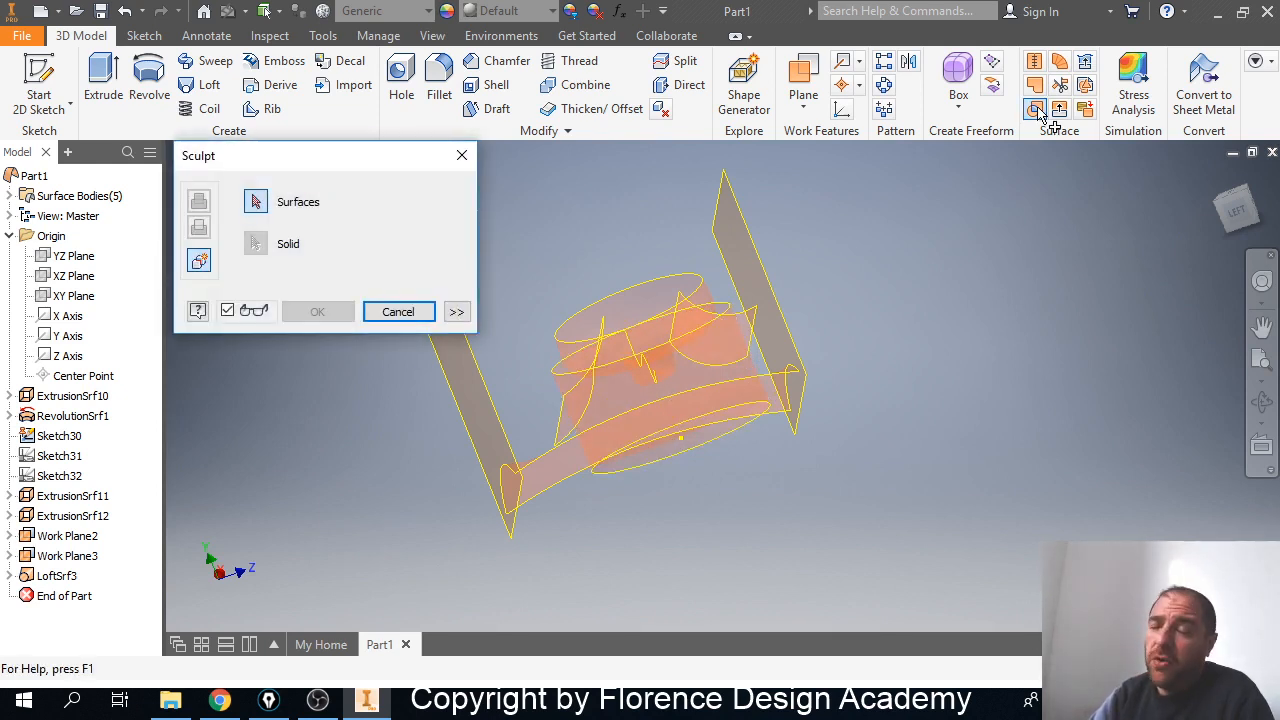
{"action": "left_click", "coordinate": [724, 194]}
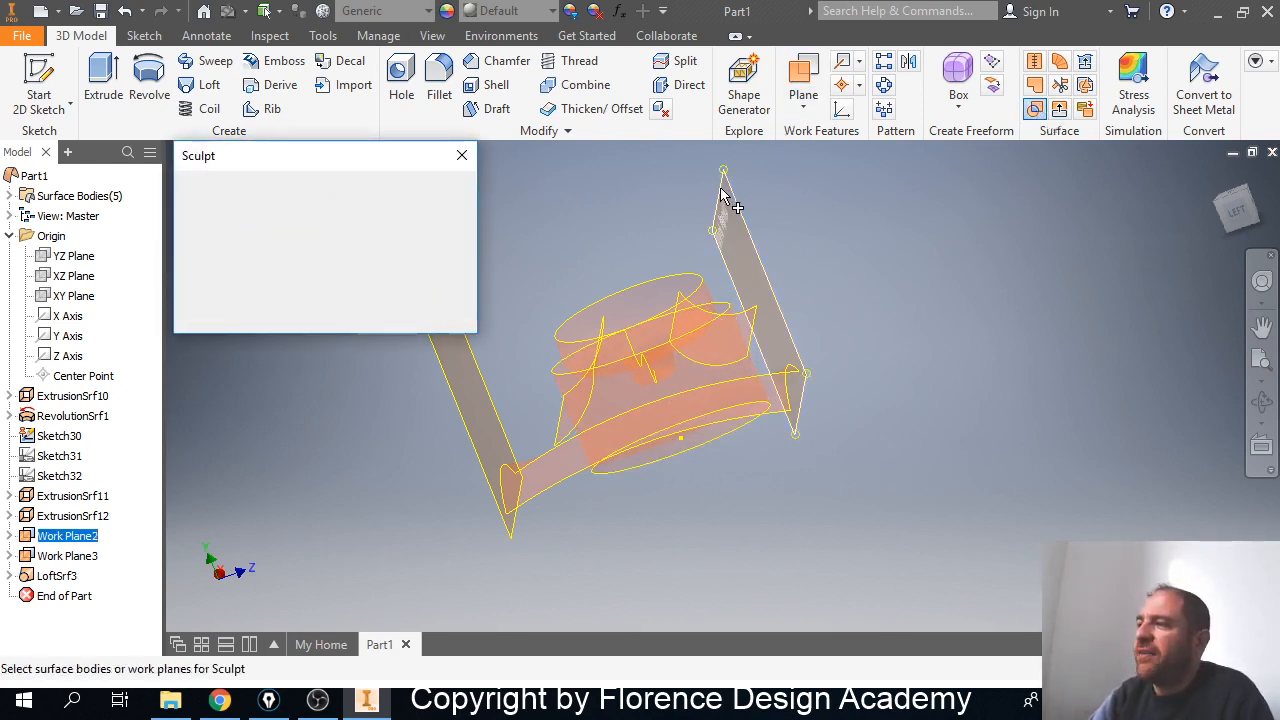
{"action": "left_click", "coordinate": [405, 311]}
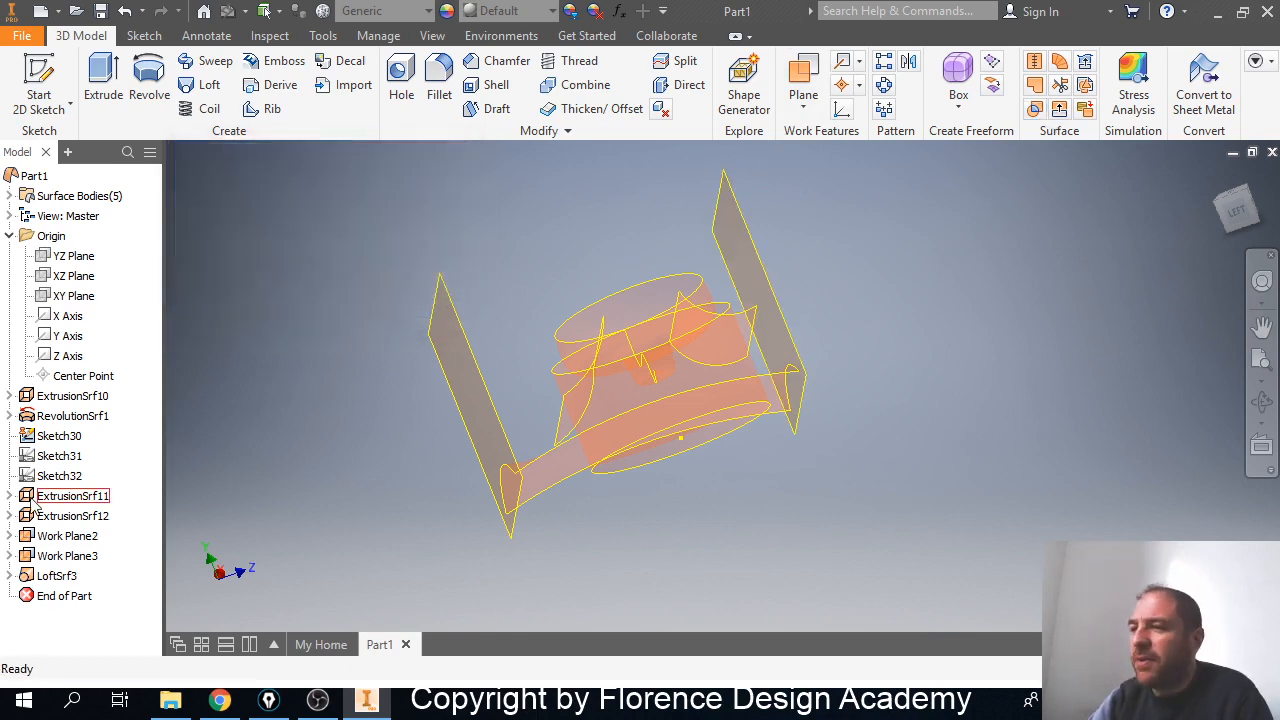
Hide both offset work planes.
{"action": "left_click", "coordinate": [68, 556]}
{"action": "left_click", "coordinate": [67, 536], "text": "ctrl"}
{"action": "right_click", "coordinate": [66, 545]}
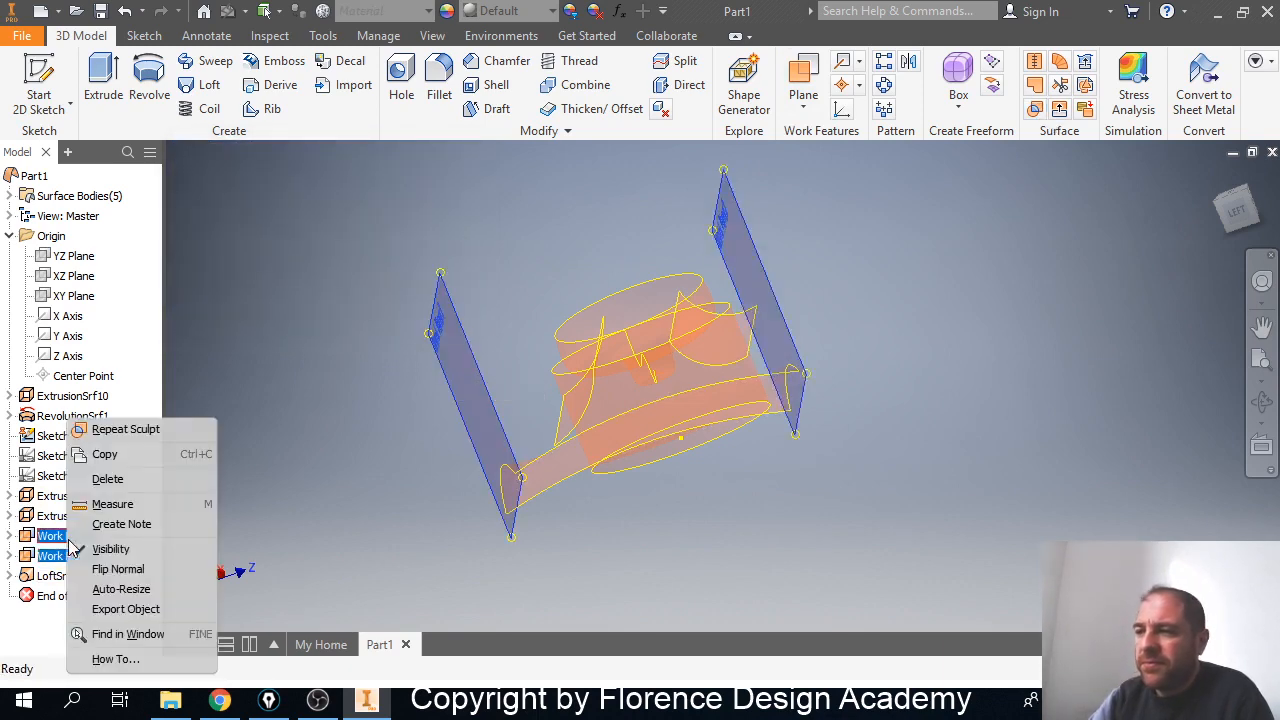
{"action": "left_click", "coordinate": [126, 553]}
Sculpt a new solid from the volume enclosed by all five surfaces: the elliptical wall, revolved surface, two side extrusions and loft.
{"action": "middle_click_drag", "start_coordinate": [370, 465], "coordinate": [590, 410], "text": "shift"}
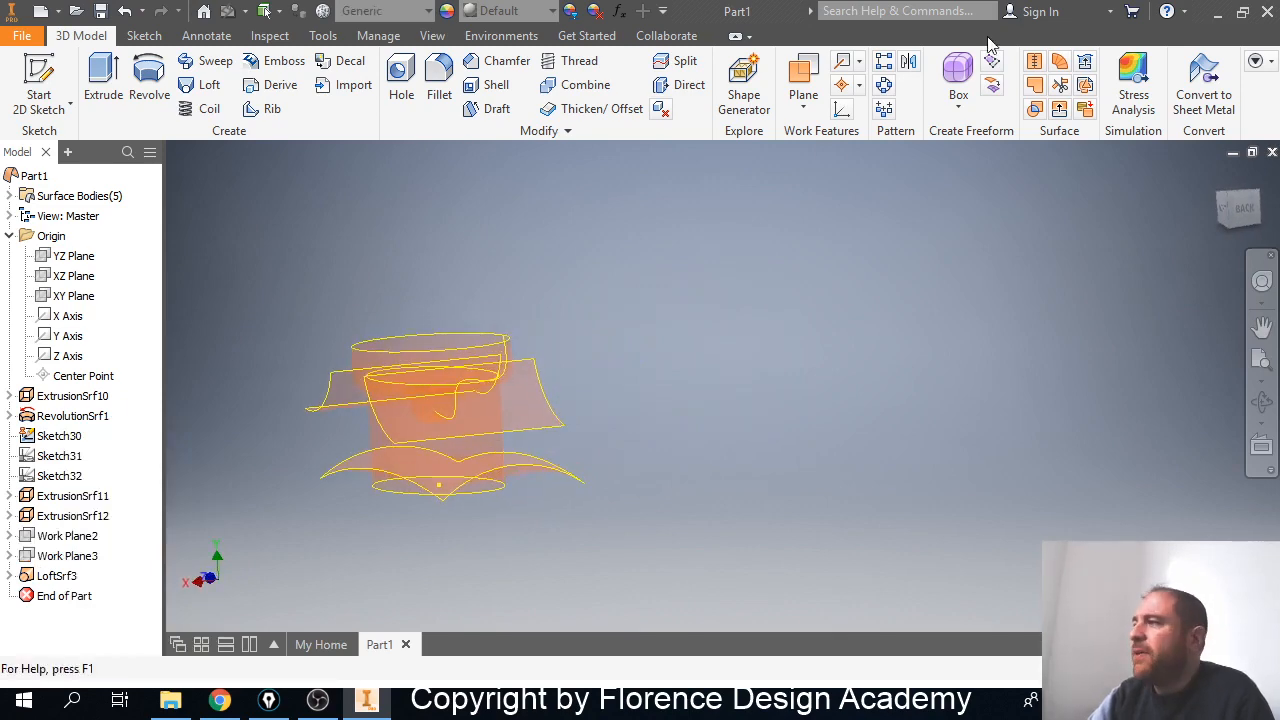
{"action": "left_click", "coordinate": [1035, 110]}
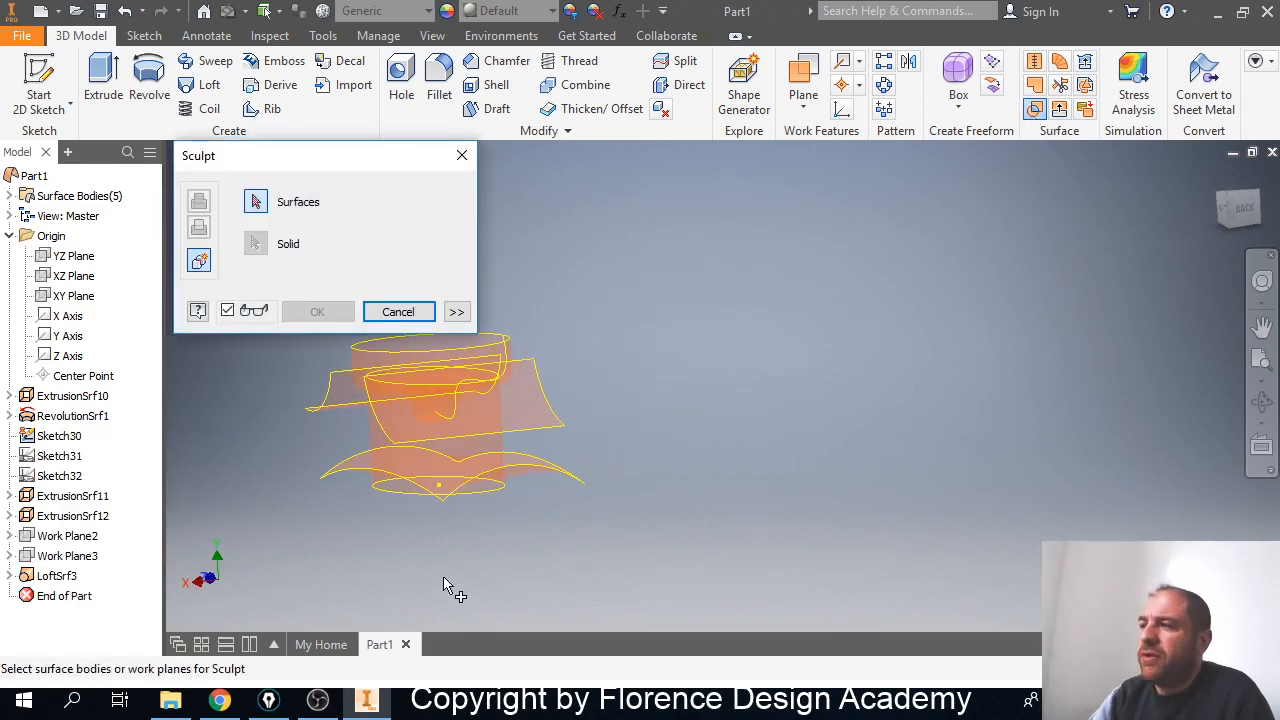
{"action": "left_click", "coordinate": [392, 483]}
{"action": "left_click", "coordinate": [390, 492]}
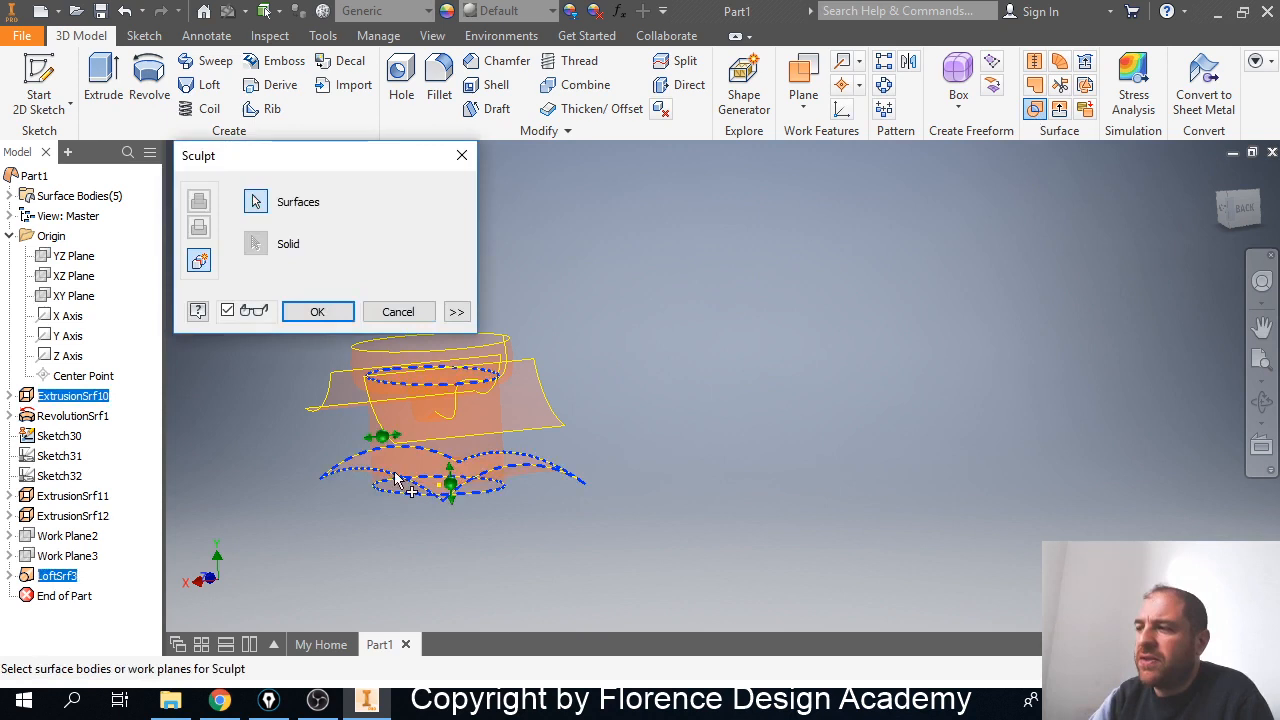
{"action": "left_click", "coordinate": [550, 407]}
{"action": "left_click", "coordinate": [363, 396]}
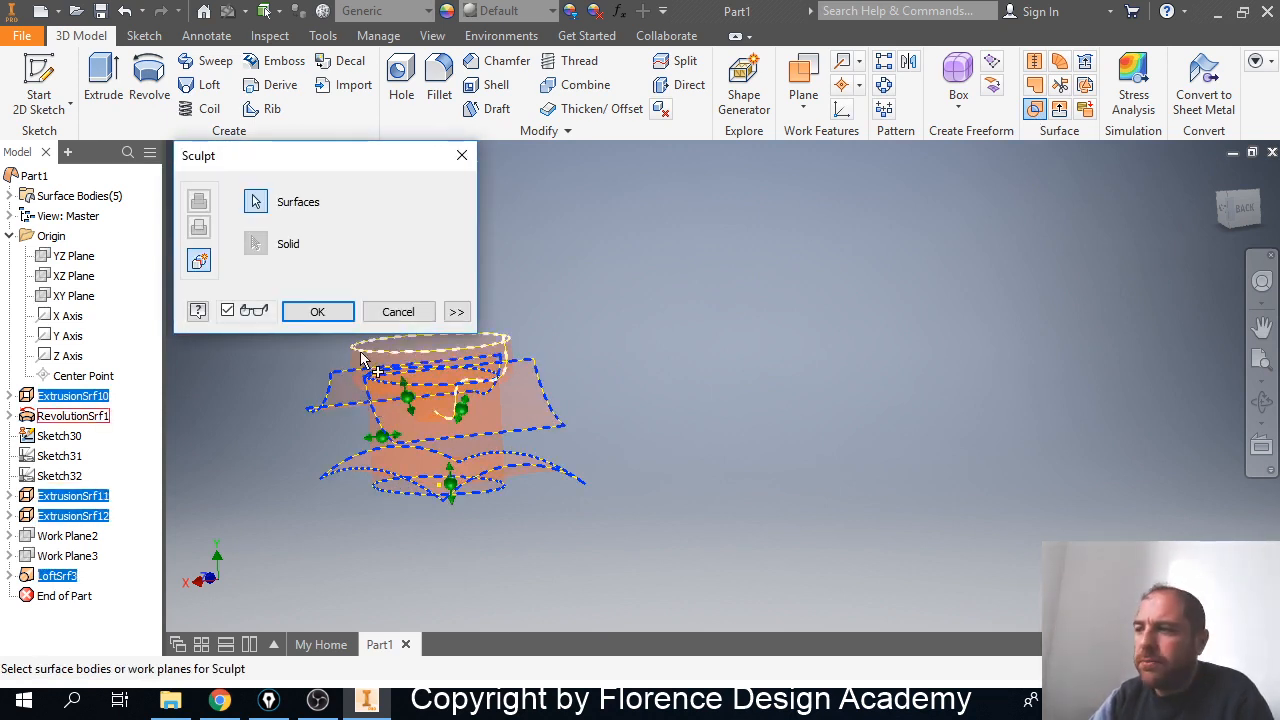
{"action": "left_click", "coordinate": [360, 351]}
{"action": "mouse_move", "coordinate": [372, 366]}
{"action": "middle_mouse_down", "text": "shift"}
{"action": "mouse_move", "coordinate": [453, 415]}
{"action": "mouse_move", "coordinate": [369, 434]}
{"action": "mouse_move", "coordinate": [566, 439]}
{"action": "mouse_move", "coordinate": [540, 457]}
{"action": "mouse_move", "coordinate": [594, 463]}
{"action": "mouse_move", "coordinate": [511, 484]}
{"action": "mouse_move", "coordinate": [509, 517]}
{"action": "mouse_move", "coordinate": [543, 446]}
{"action": "mouse_move", "coordinate": [700, 443]}
{"action": "mouse_move", "coordinate": [489, 451]}
{"action": "mouse_move", "coordinate": [431, 491]}
{"action": "mouse_move", "coordinate": [477, 463]}
{"action": "mouse_move", "coordinate": [651, 429]}
{"action": "mouse_move", "coordinate": [631, 451]}
{"action": "mouse_move", "coordinate": [562, 472]}
{"action": "middle_mouse_up", "text": "shift"}
{"action": "scroll", "coordinate": [512, 456], "scroll_direction": "up", "scroll_amount": 2}
{"action": "scroll", "coordinate": [510, 456], "scroll_direction": "down", "scroll_amount": 5}
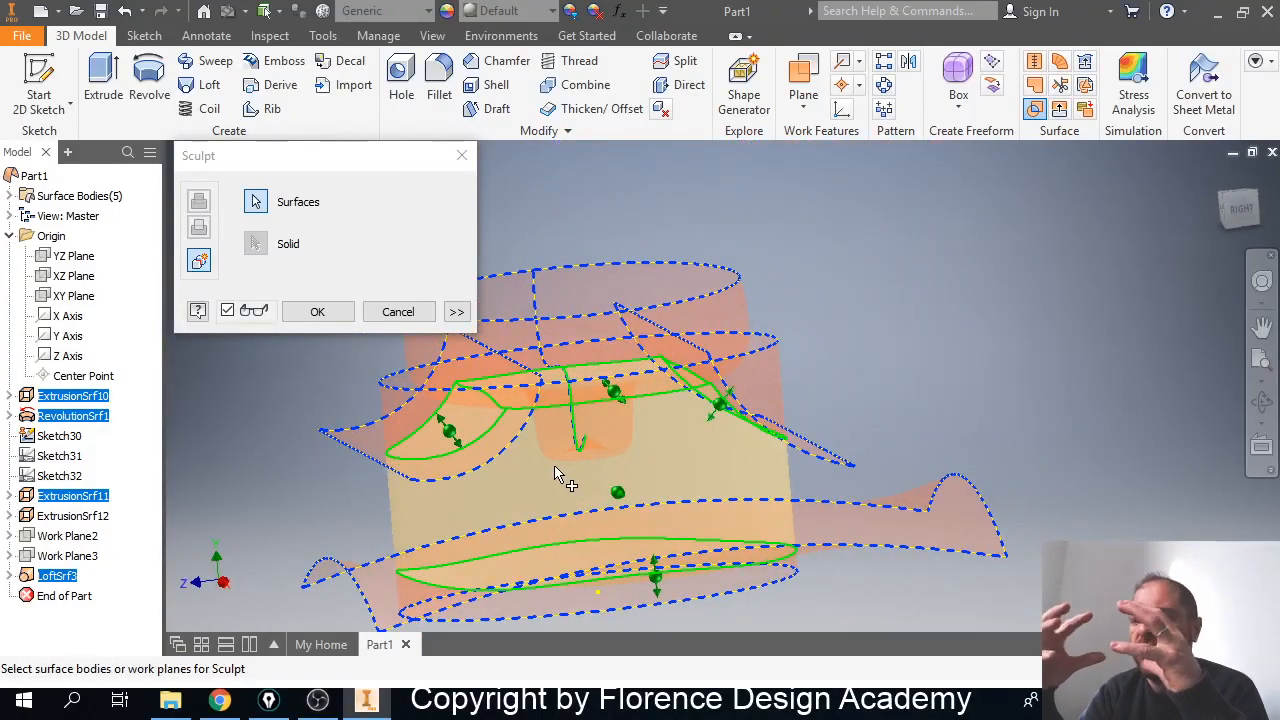
{"action": "mouse_move", "coordinate": [586, 503]}
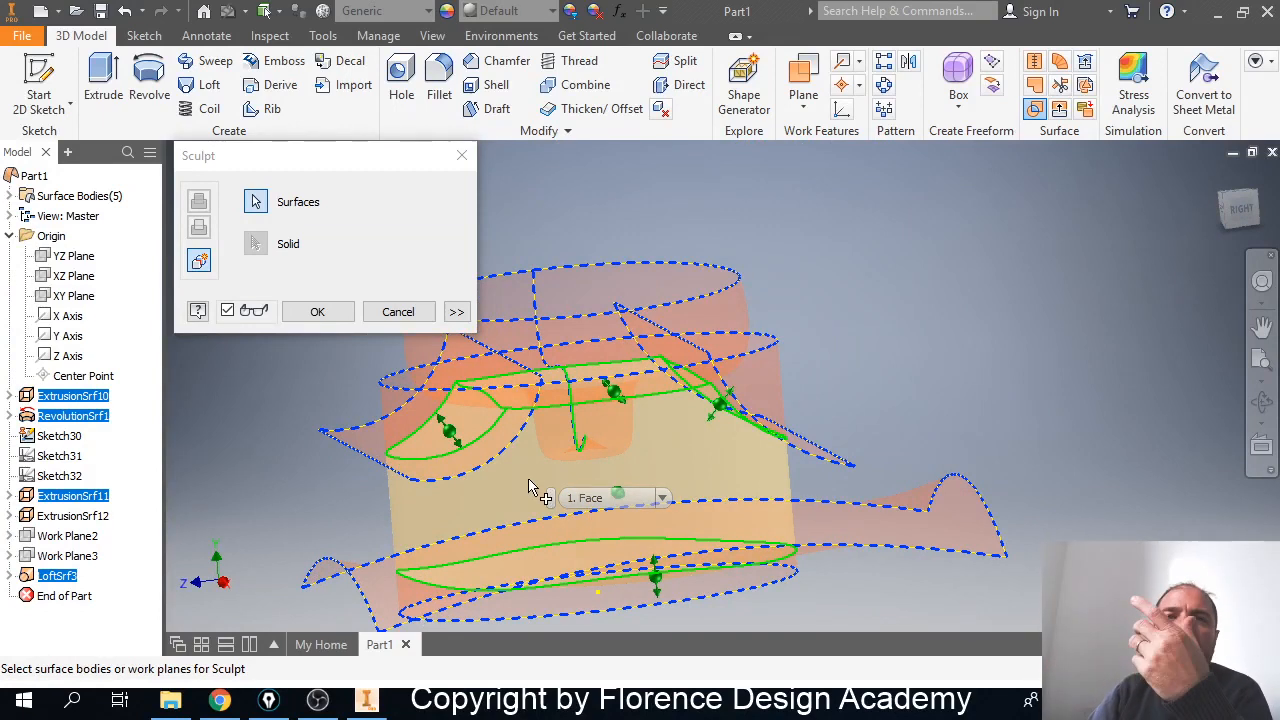
{"action": "left_click", "coordinate": [318, 313]}
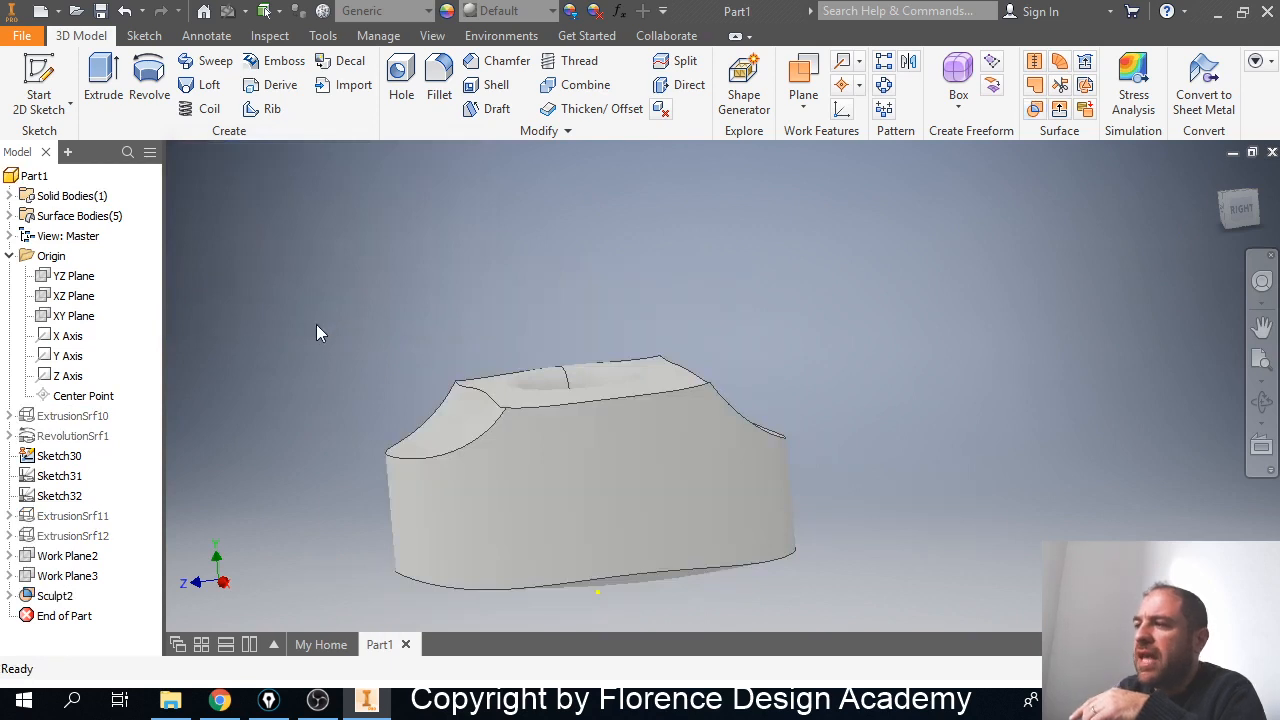
Inspect the sculpted solid from its sides and underneath, including the lofted bottom face.
{"action": "left_click_drag", "start_coordinate": [413, 344], "coordinate": [413, 306]}
{"action": "middle_click_drag", "start_coordinate": [385, 375], "coordinate": [815, 425], "text": "shift"}
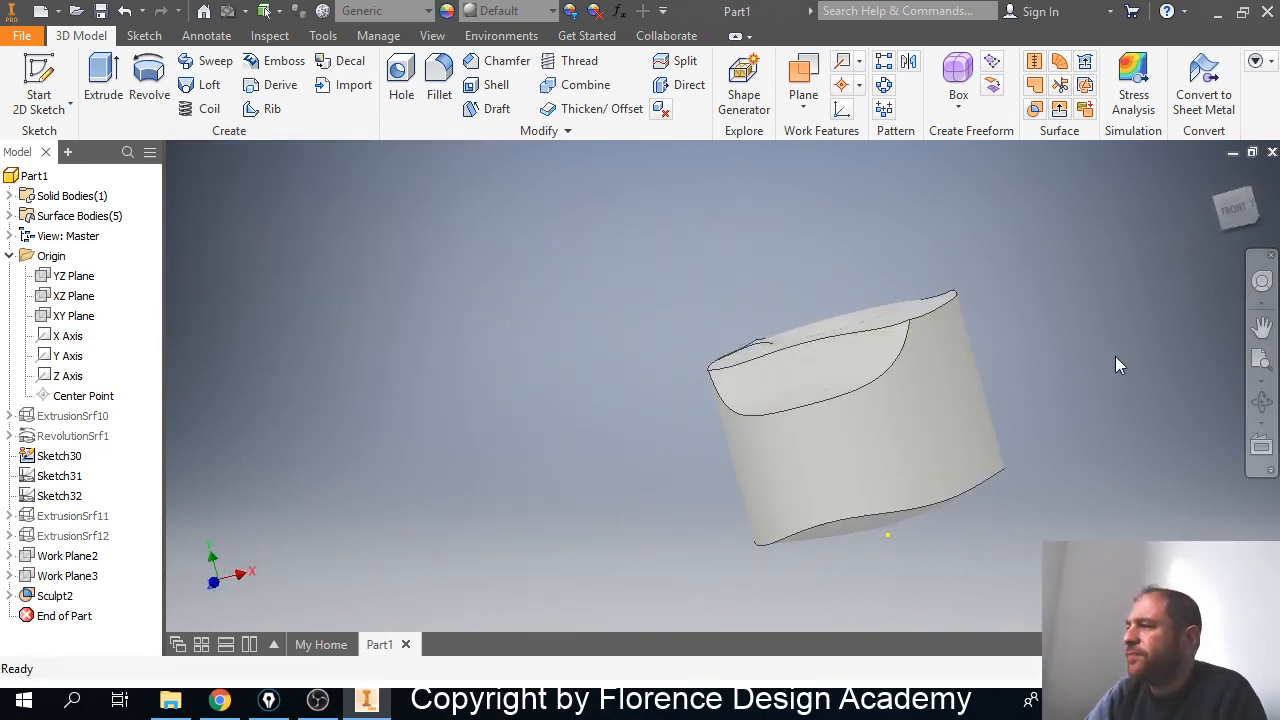
{"action": "left_click", "coordinate": [926, 455]}
{"action": "middle_click_drag", "start_coordinate": [926, 455], "coordinate": [690, 305], "text": "shift"}
{"action": "middle_click_drag", "start_coordinate": [1050, 400], "coordinate": [1013, 391], "text": "shift"}
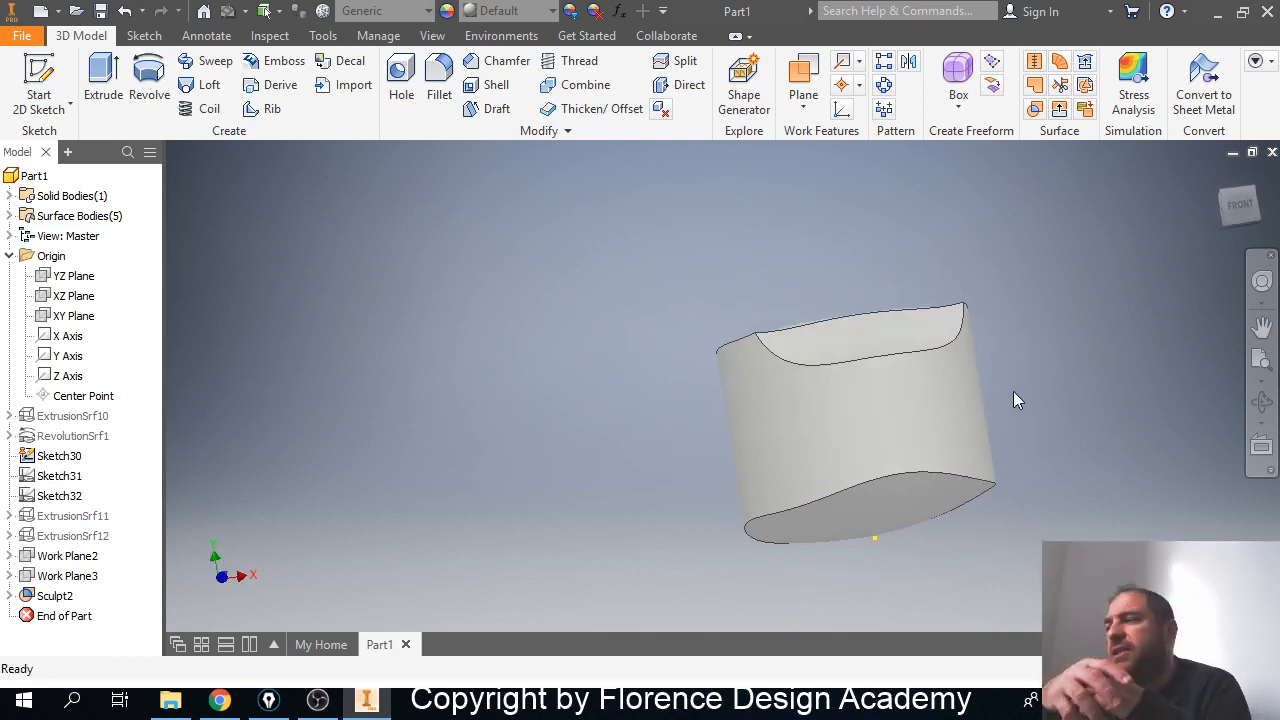
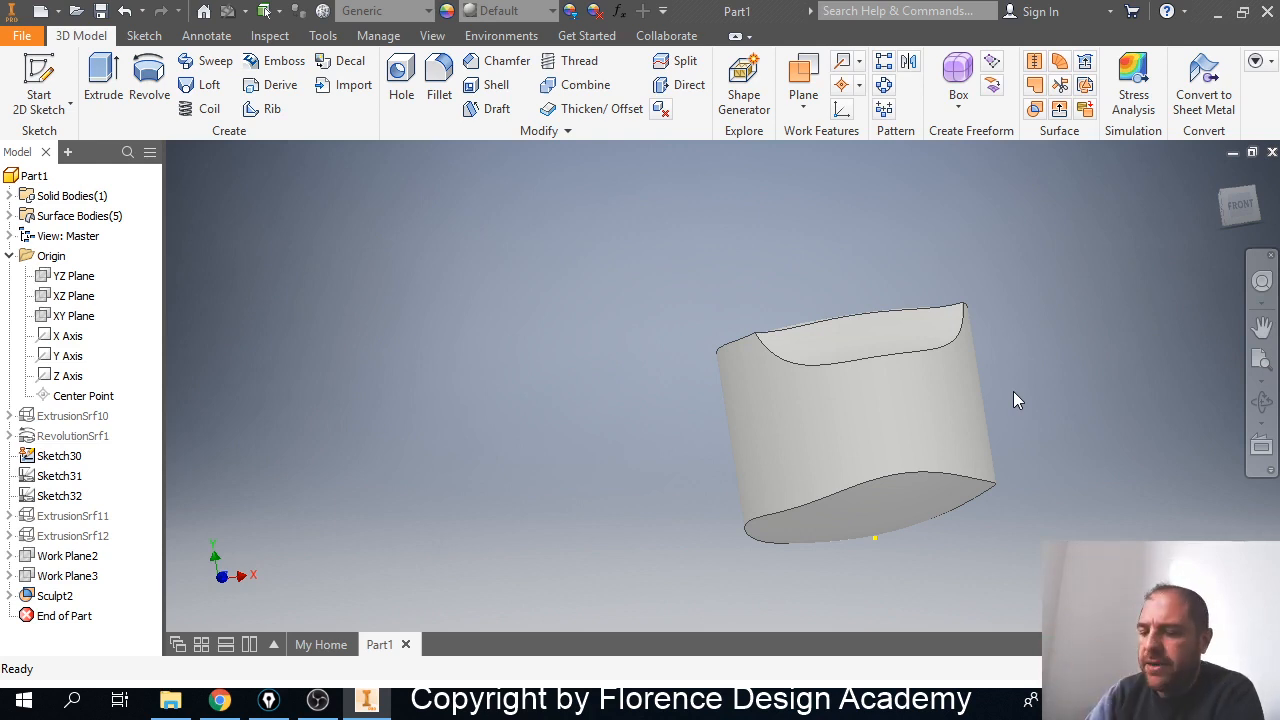
Fillet the solid's bottom rim and the upper edges around the top face and both end cutouts with a 0.5 radius.
{"action": "middle_click_drag", "start_coordinate": [831, 334], "coordinate": [667, 302], "text": "shift"}
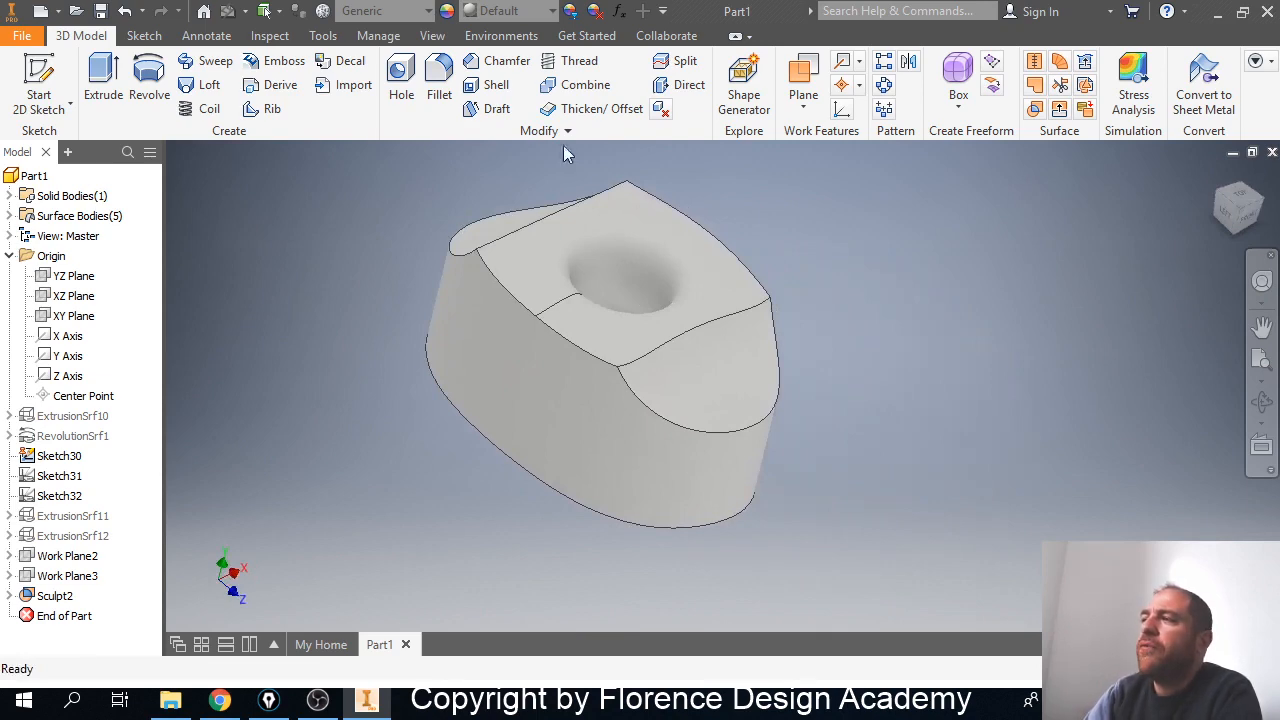
{"action": "left_click", "coordinate": [439, 85]}
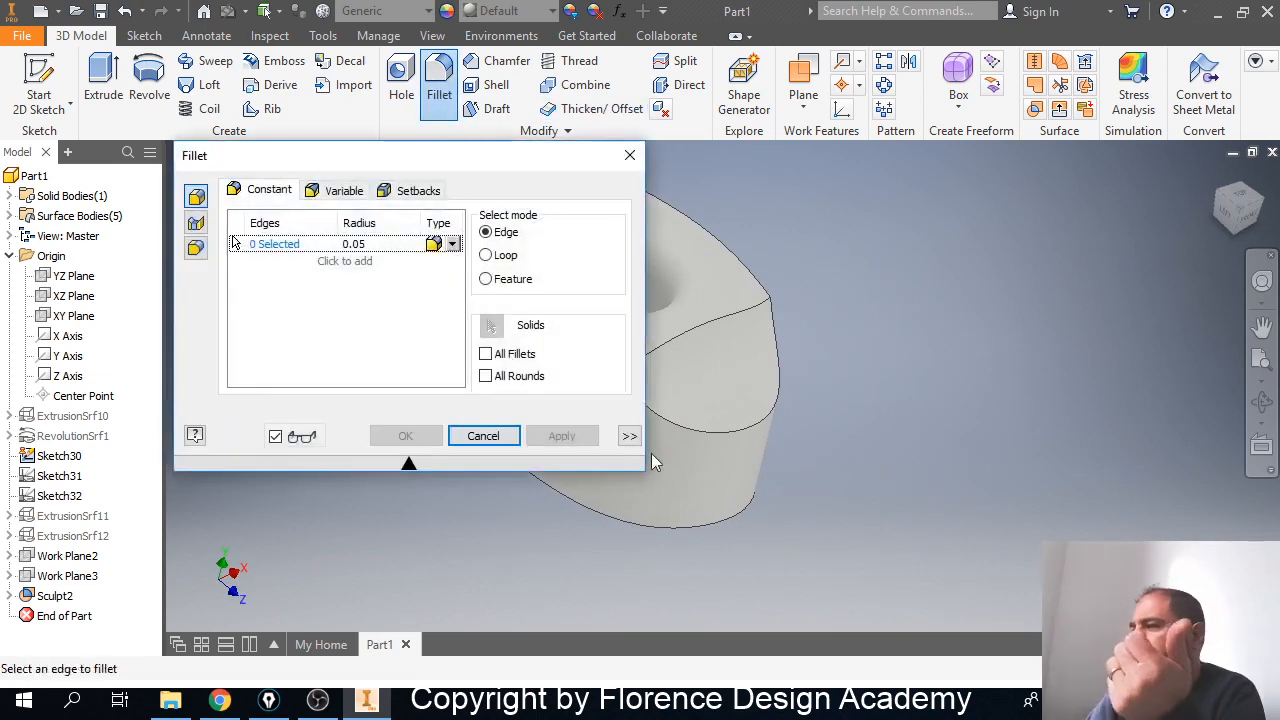
{"action": "middle_click_drag", "start_coordinate": [652, 462], "coordinate": [866, 432]}
{"action": "left_click", "coordinate": [843, 428]}
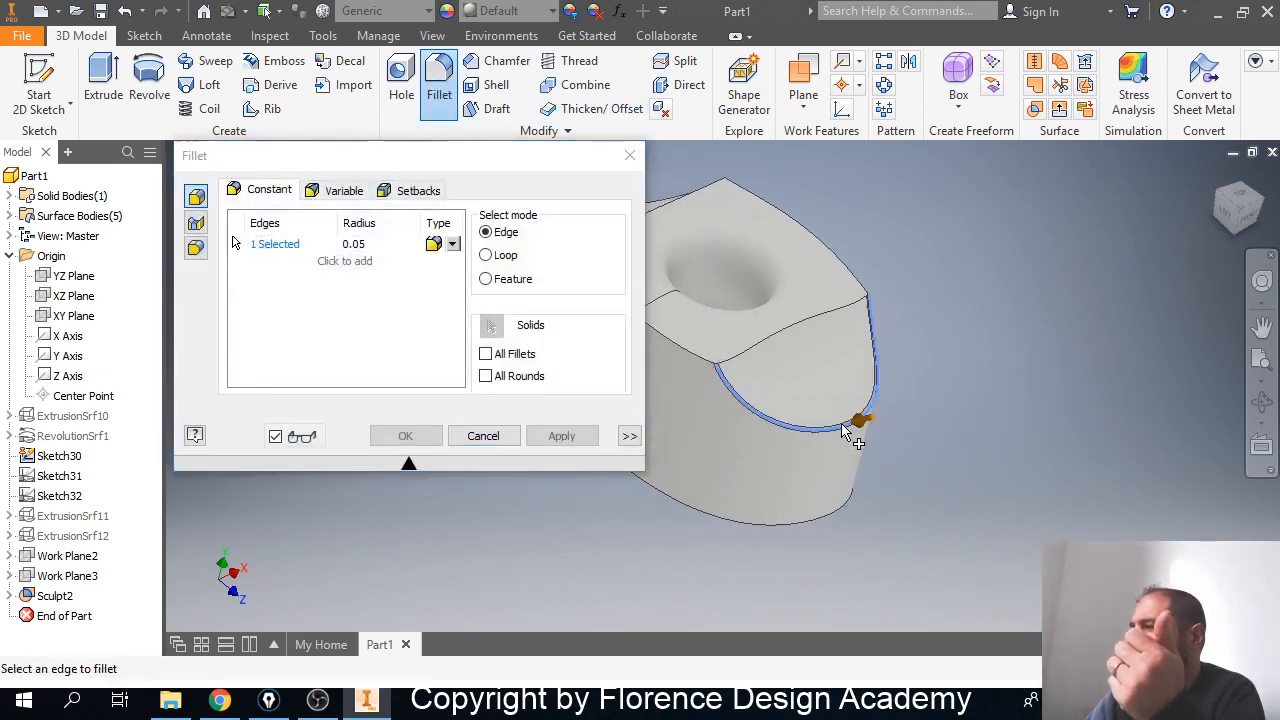
{"action": "left_click", "coordinate": [753, 358]}
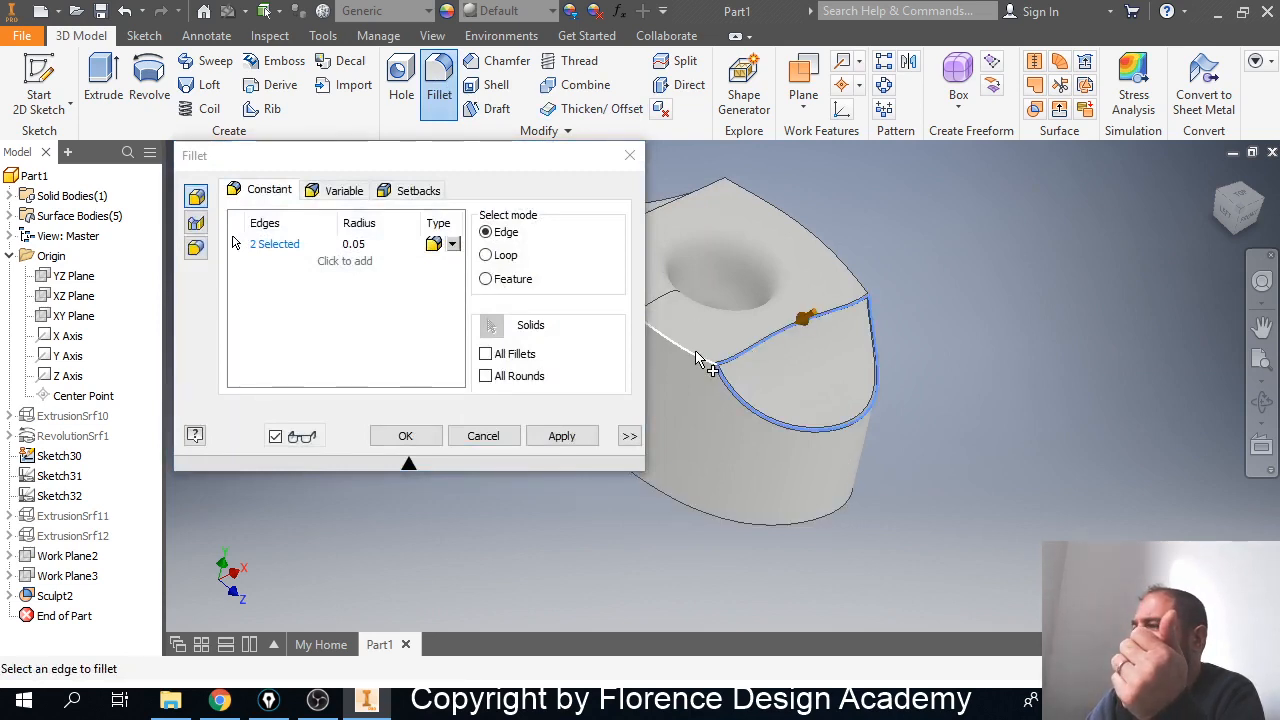
{"action": "left_click", "coordinate": [843, 268]}
{"action": "middle_click_drag", "start_coordinate": [843, 268], "coordinate": [878, 288]}
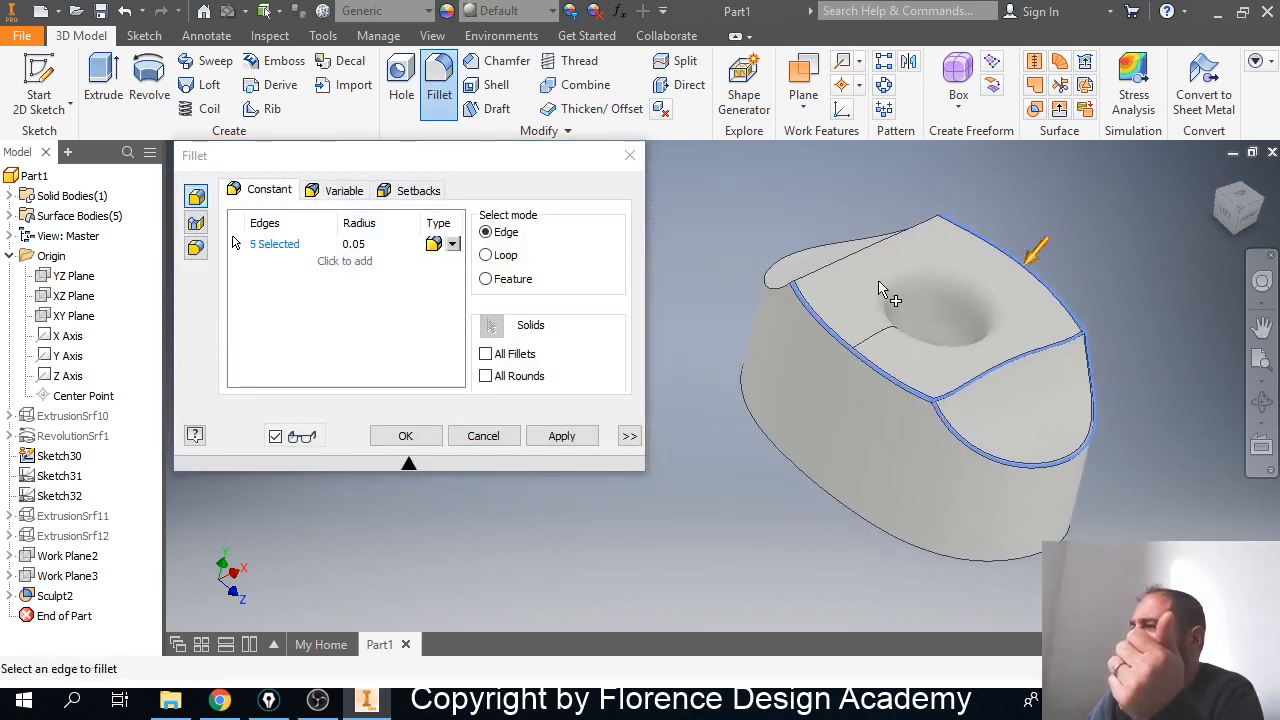
{"action": "left_click", "coordinate": [800, 262]}
{"action": "left_click", "coordinate": [770, 446]}
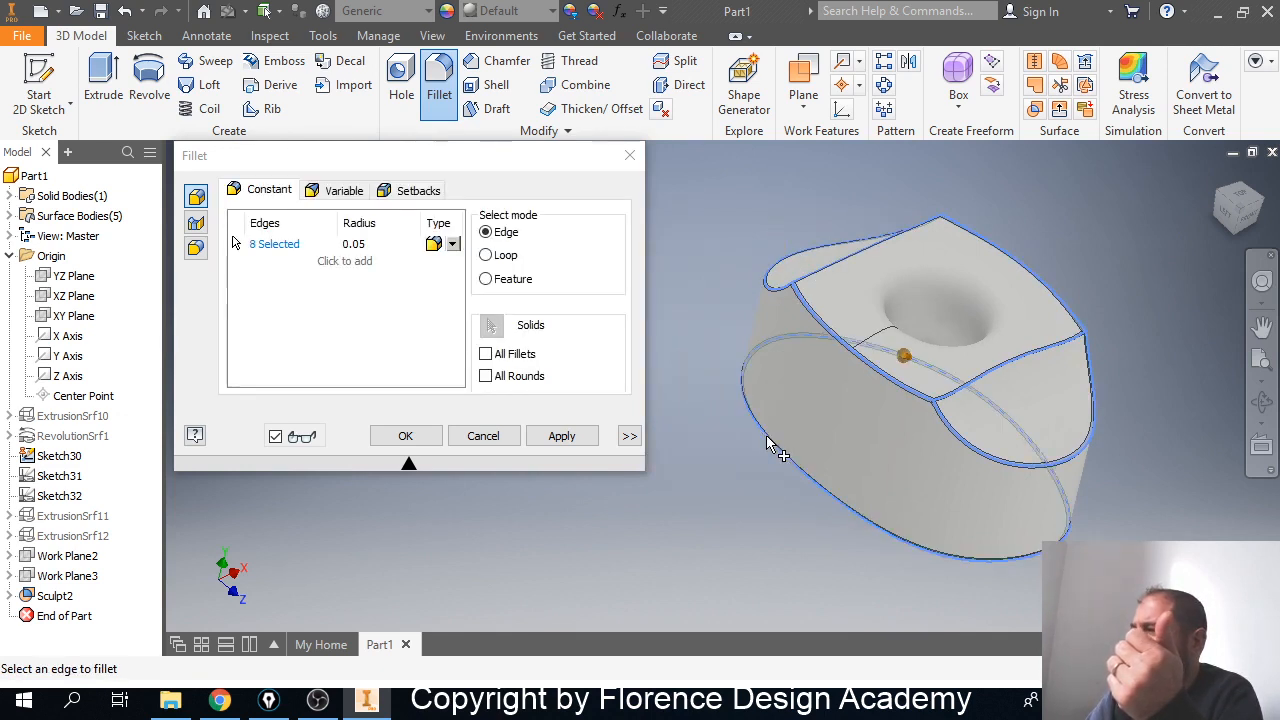
{"action": "left_click", "coordinate": [354, 245]}
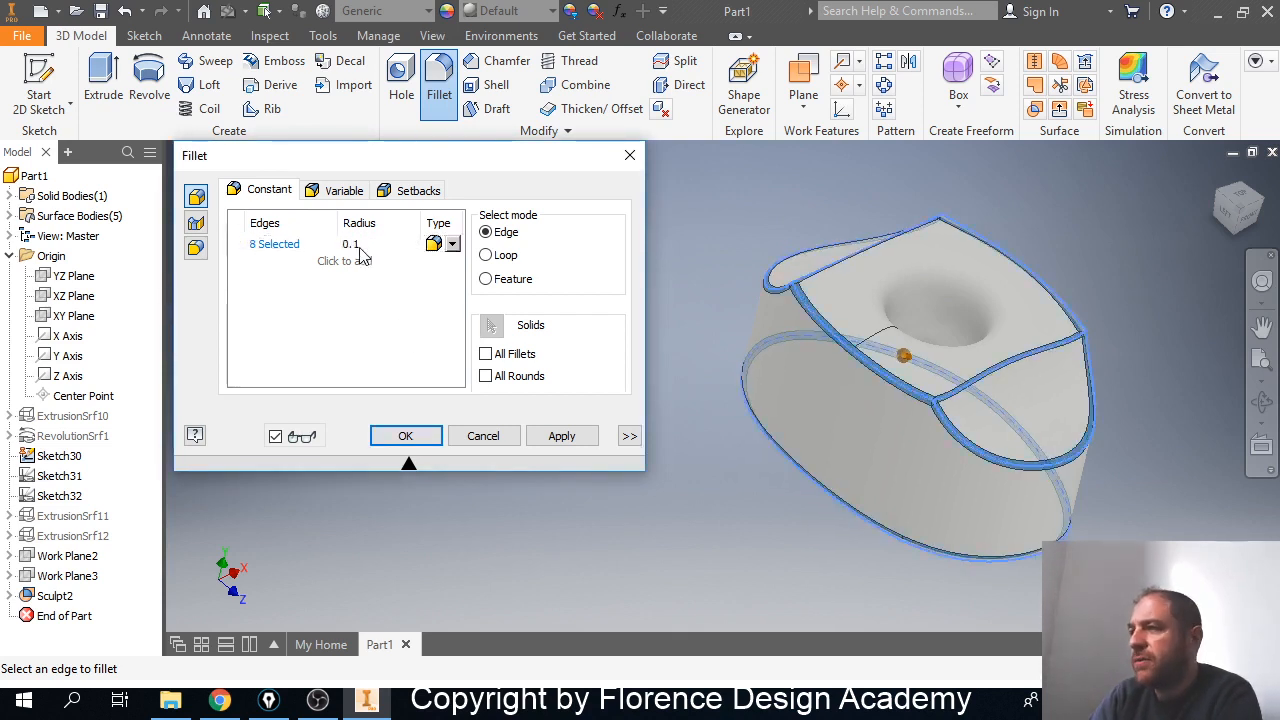
{"action": "left_click", "coordinate": [352, 244]}
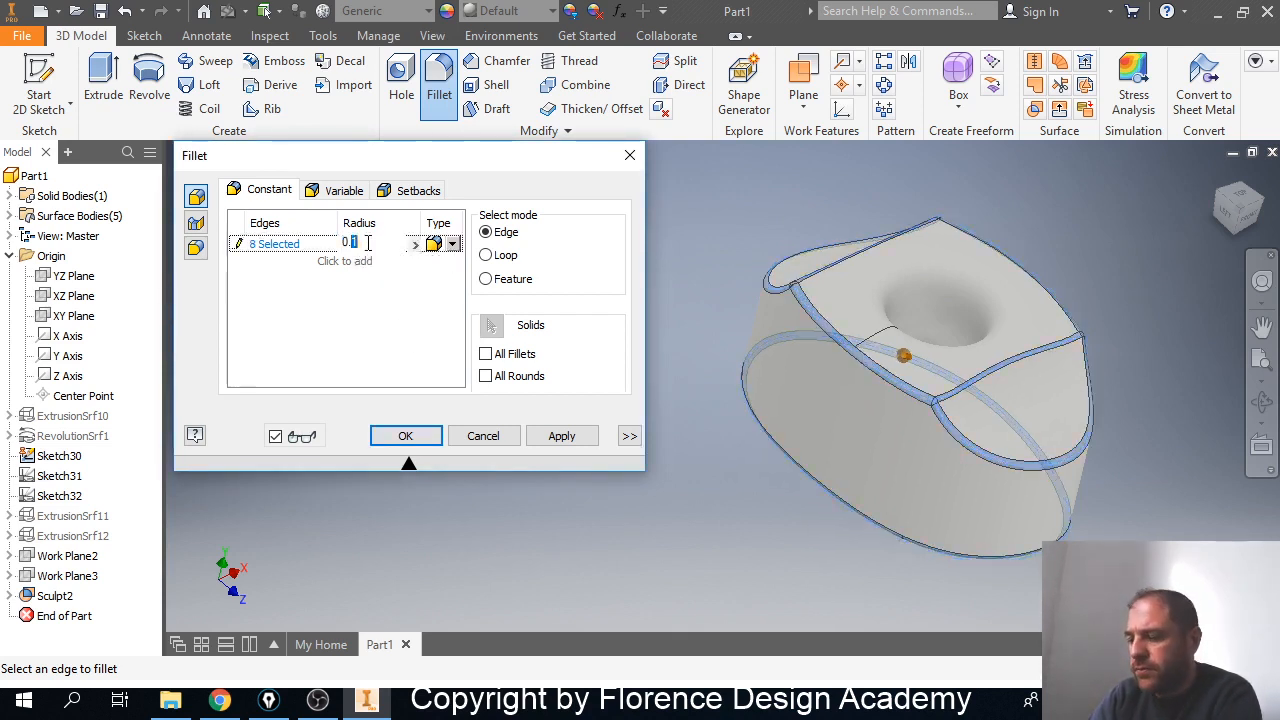
{"action": "key", "text": "Return"}
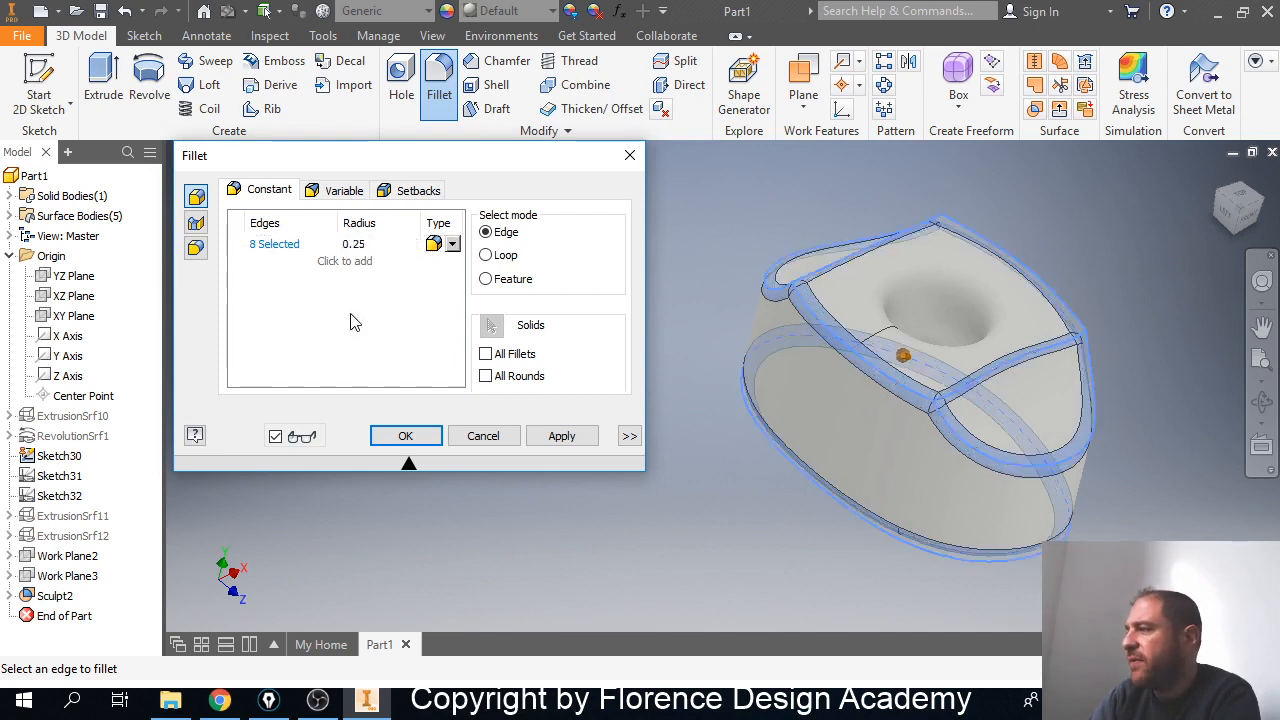
{"action": "left_click", "coordinate": [358, 246]}
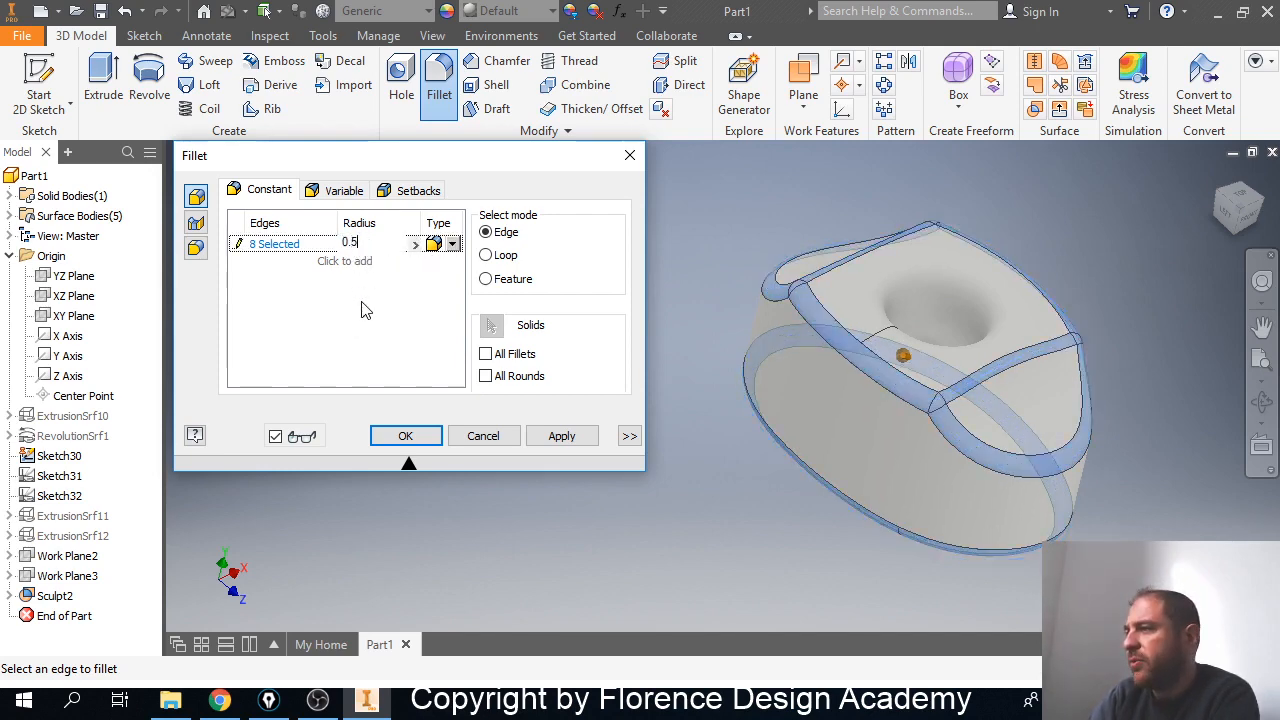
{"action": "left_click", "coordinate": [406, 437]}
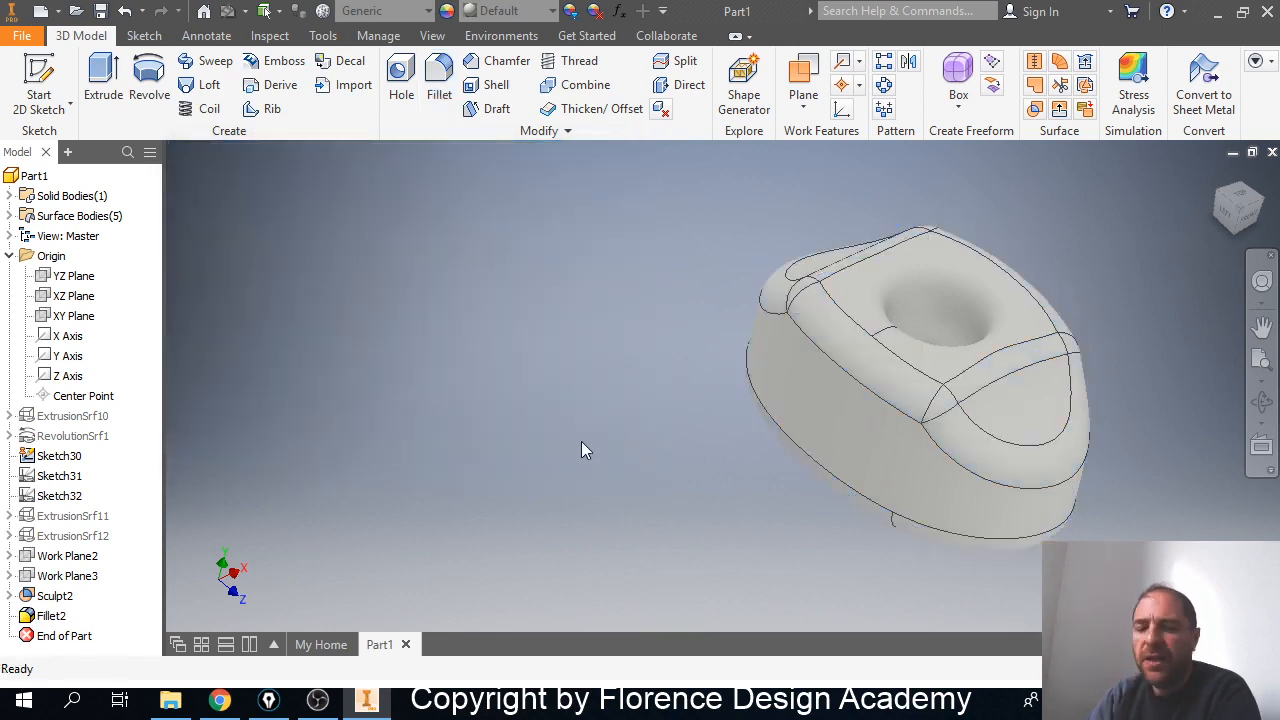
{"action": "middle_click_drag", "start_coordinate": [671, 466], "coordinate": [812, 398]}
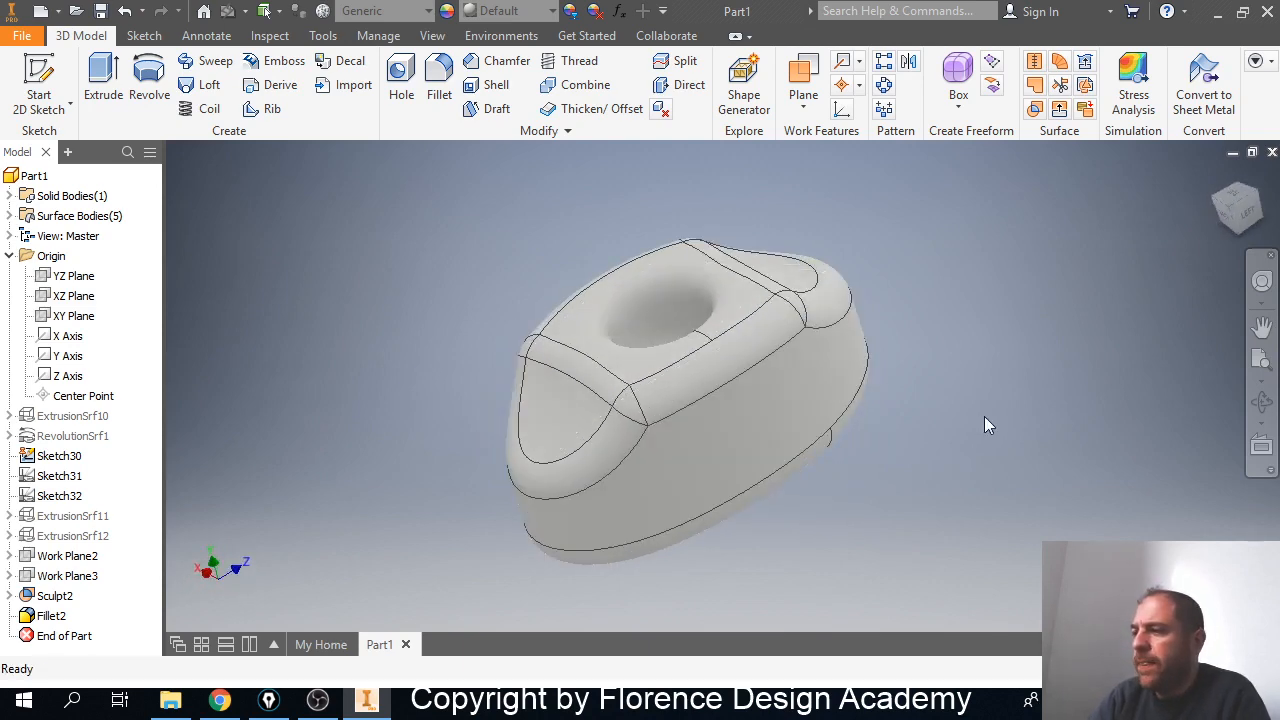
Switch to File Explorer and look through the drawing images in the HOMEWORK 02 and 03 folder.
{"action": "left_click", "coordinate": [172, 703]}
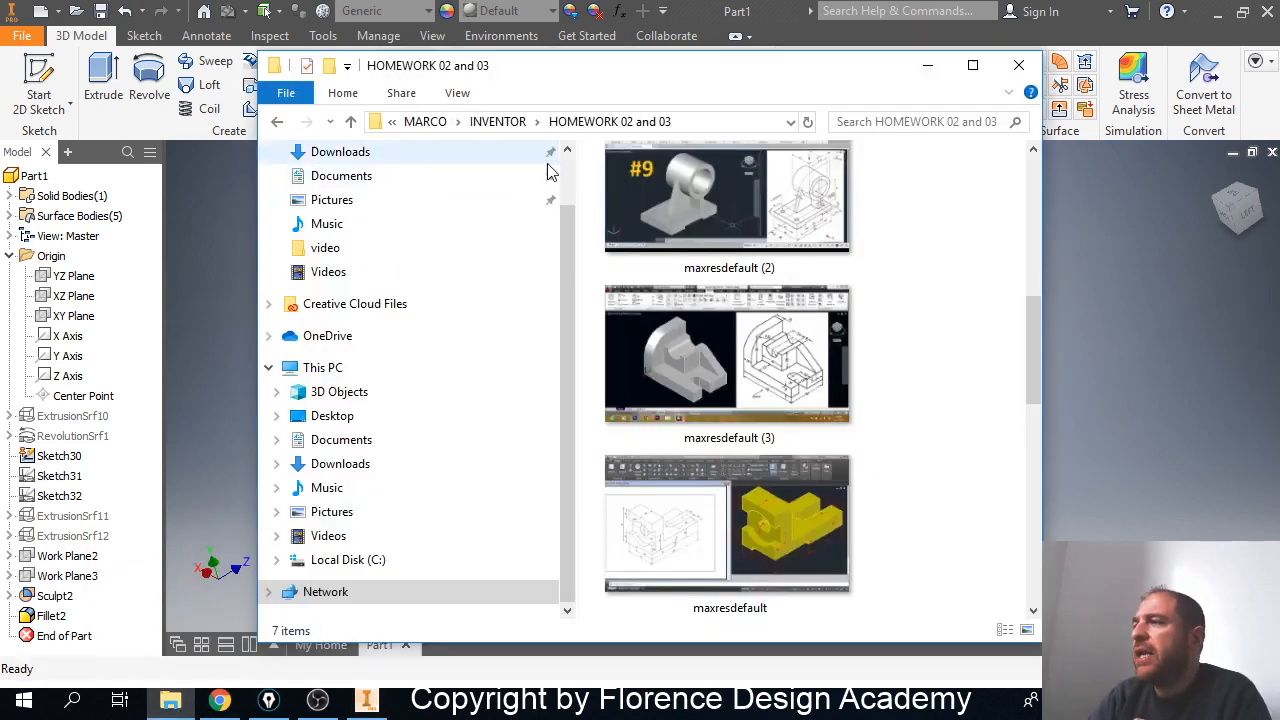
{"action": "scroll", "coordinate": [900, 380], "scroll_direction": "down", "scroll_amount": 5}
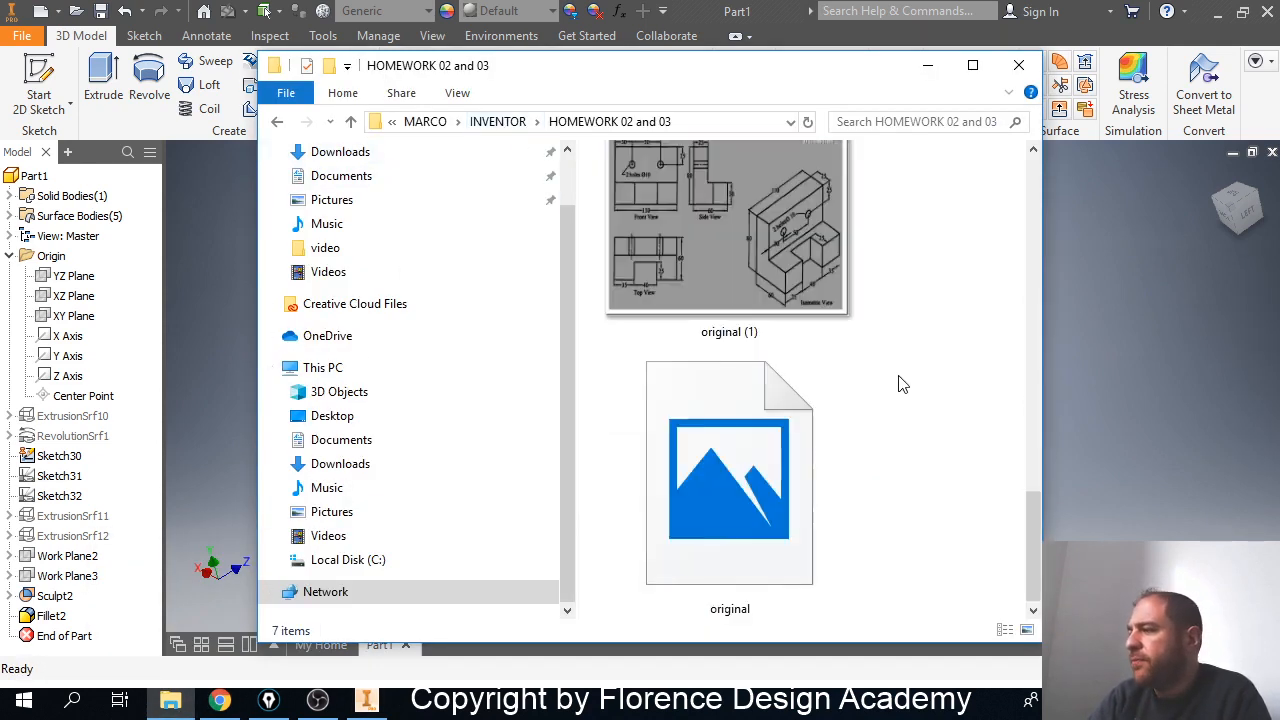
{"action": "scroll", "coordinate": [900, 380], "scroll_direction": "up", "scroll_amount": 3}
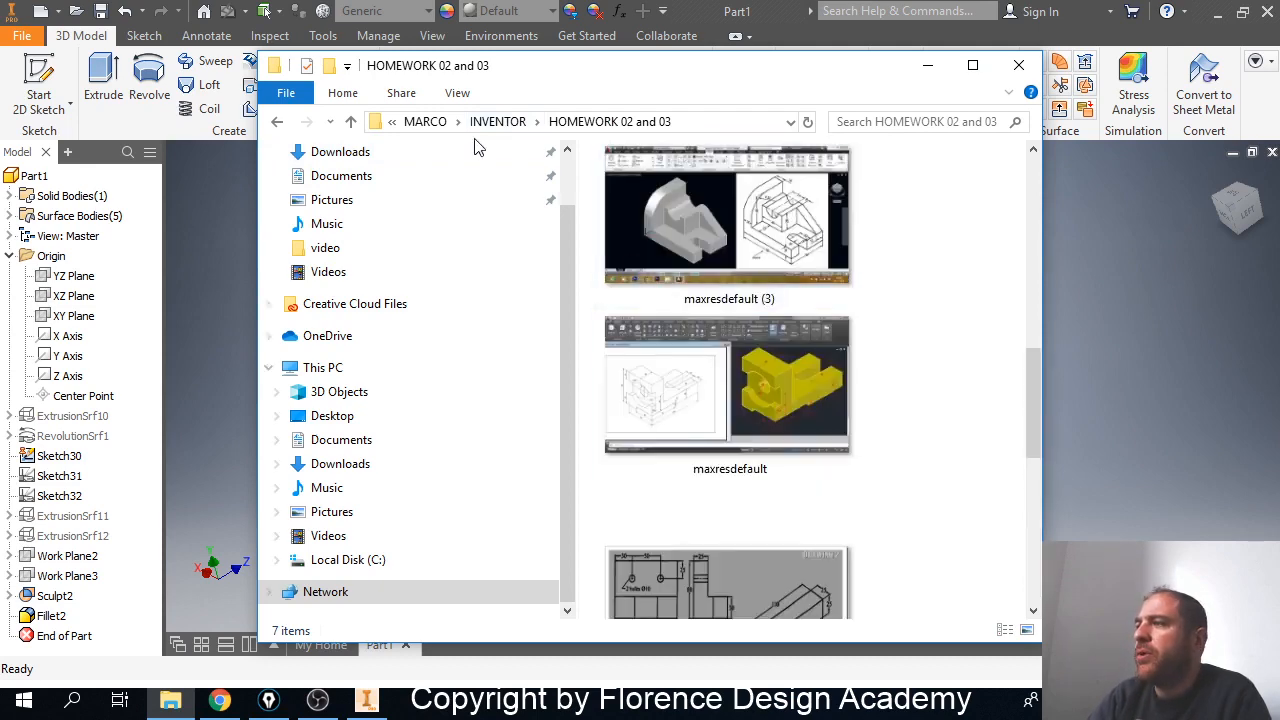
{"action": "left_click_drag", "start_coordinate": [746, 66], "coordinate": [0, 73]}
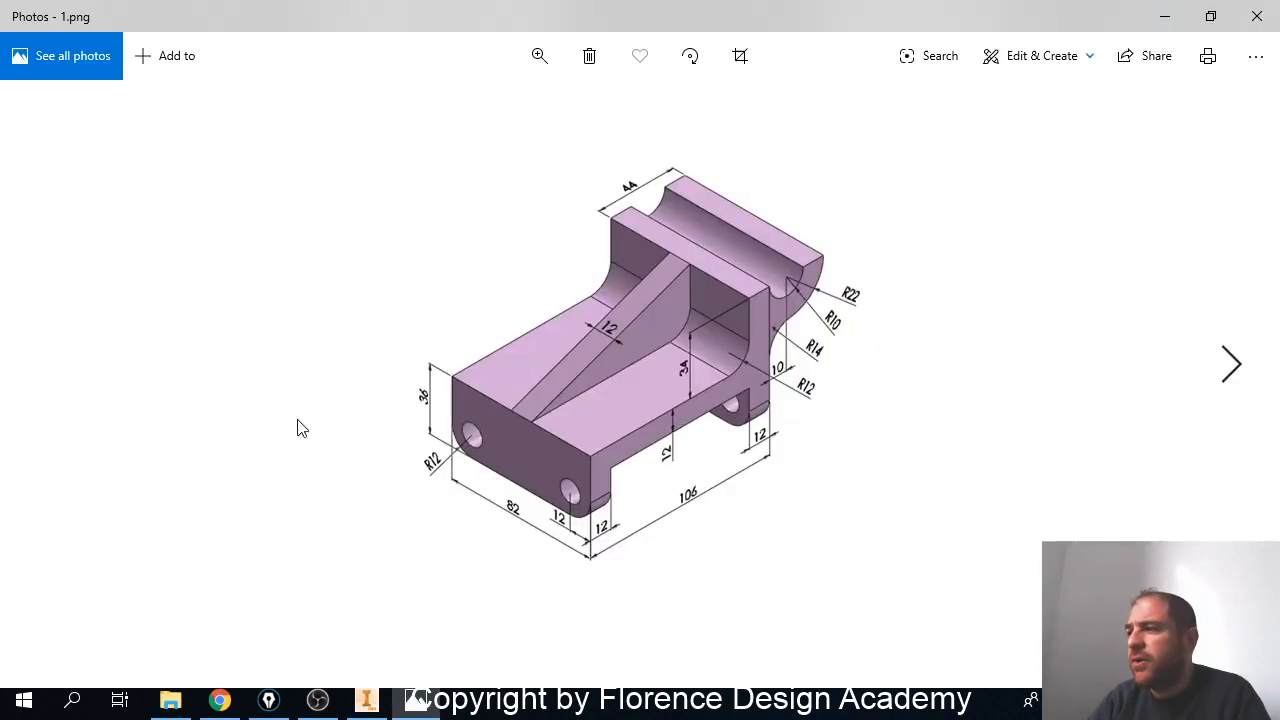
Review the dimensioned homework part drawings 1.png, 14.jpg and 18.jpg in the photo viewer.
{"action": "left_click", "coordinate": [1235, 370]}
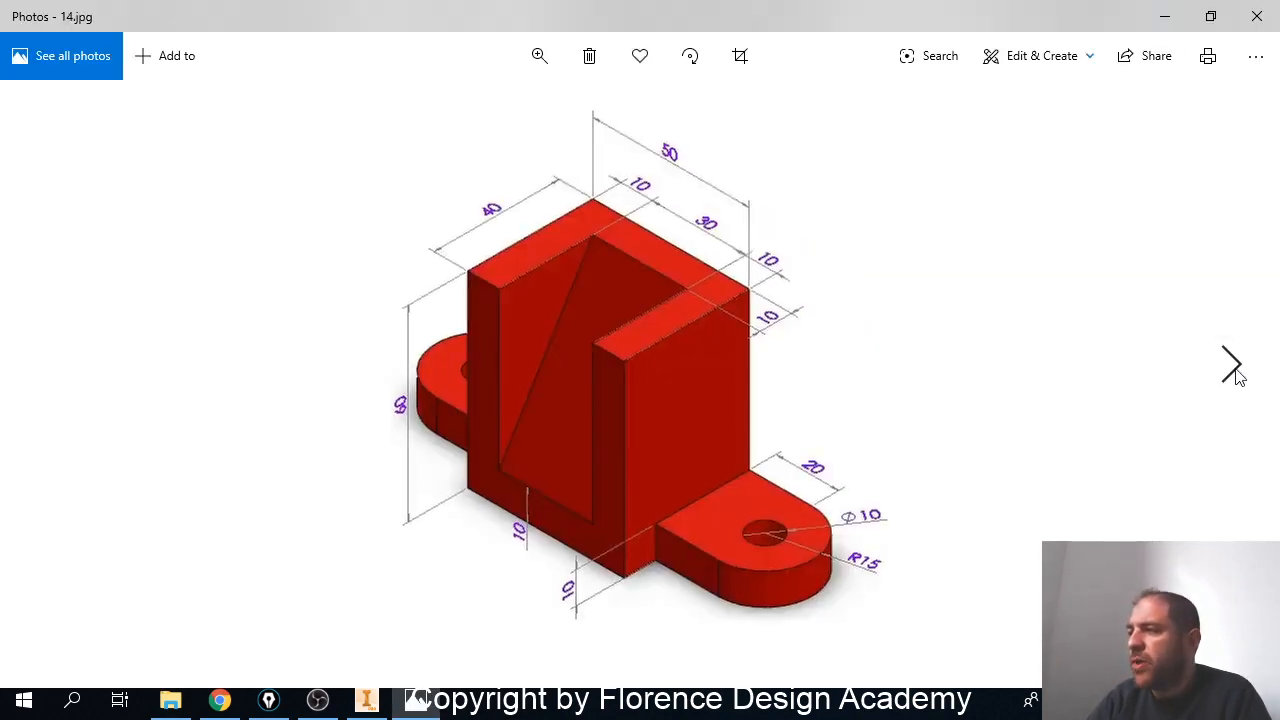
{"action": "left_click", "coordinate": [1236, 368]}
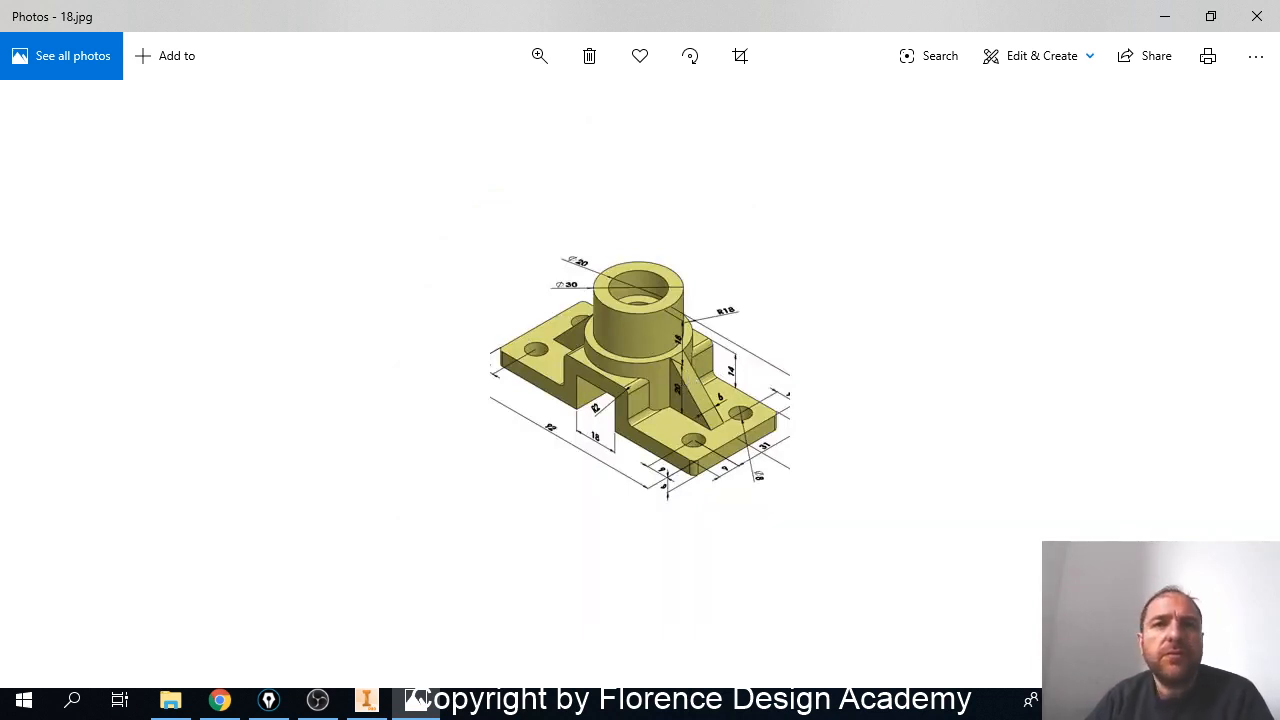
{"action": "key", "text": "alt+Tab"}
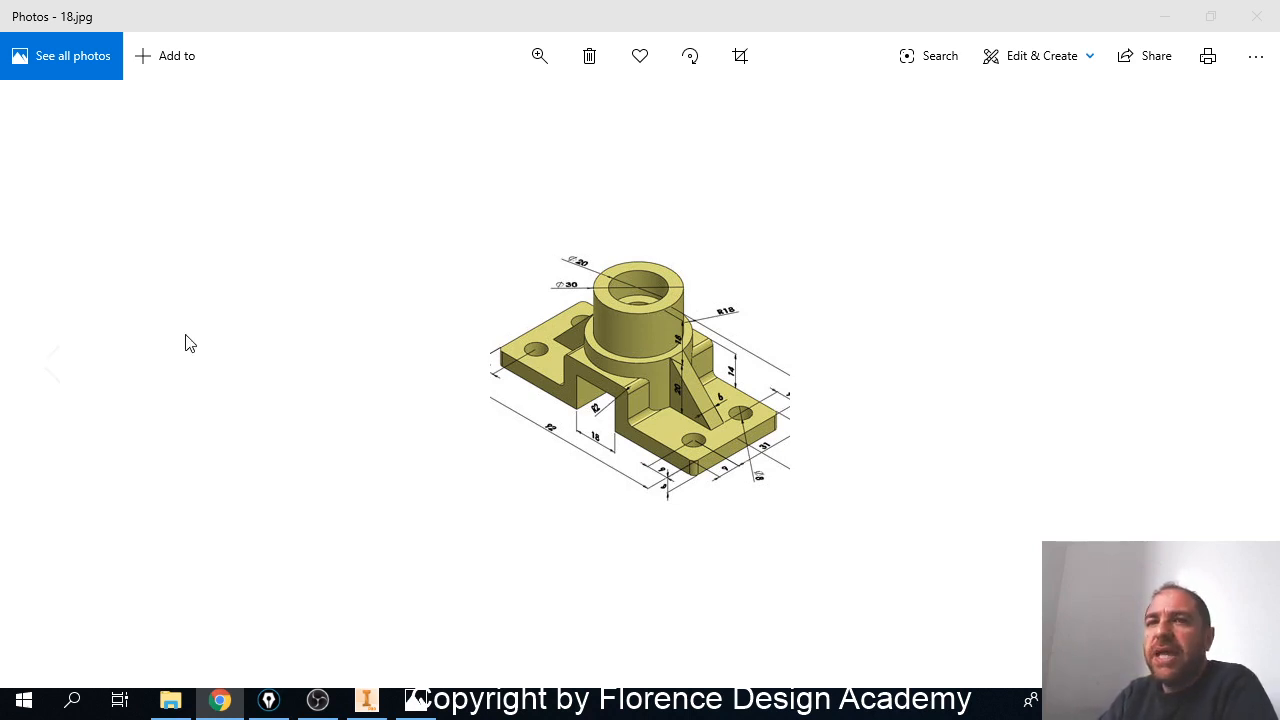
{"action": "left_click", "coordinate": [345, 338]}
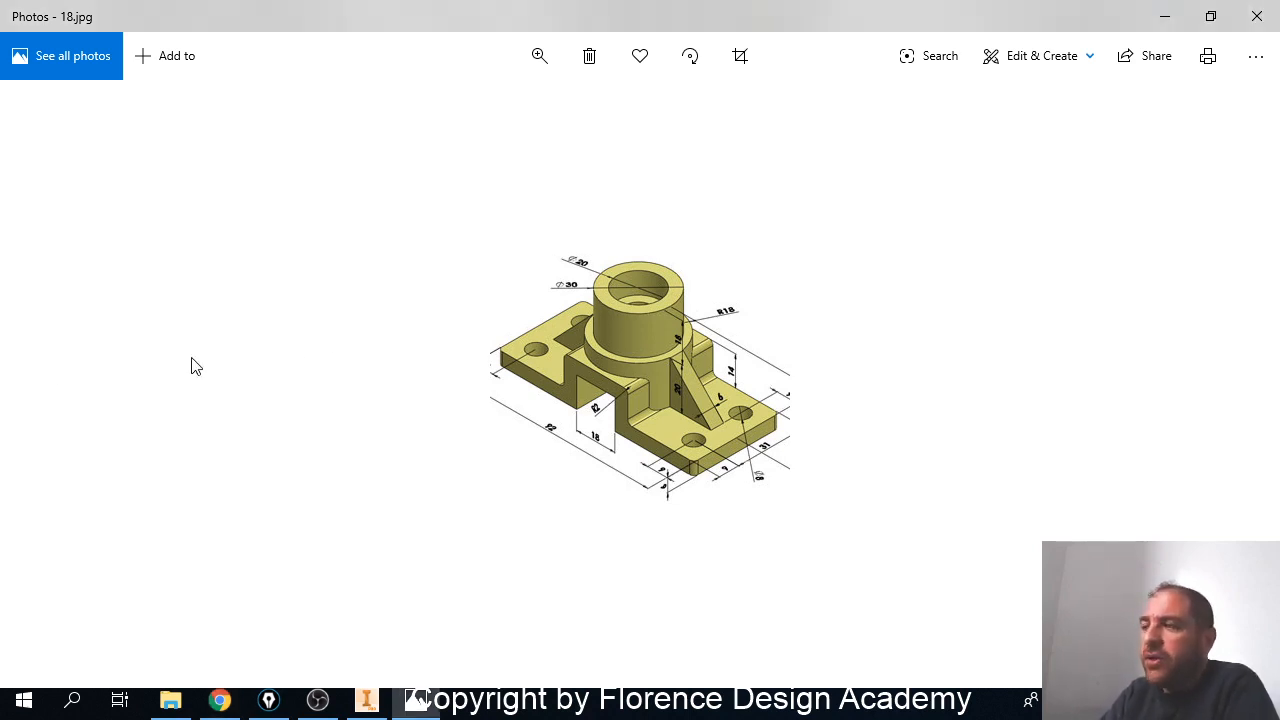
{"action": "key", "text": "Left"}
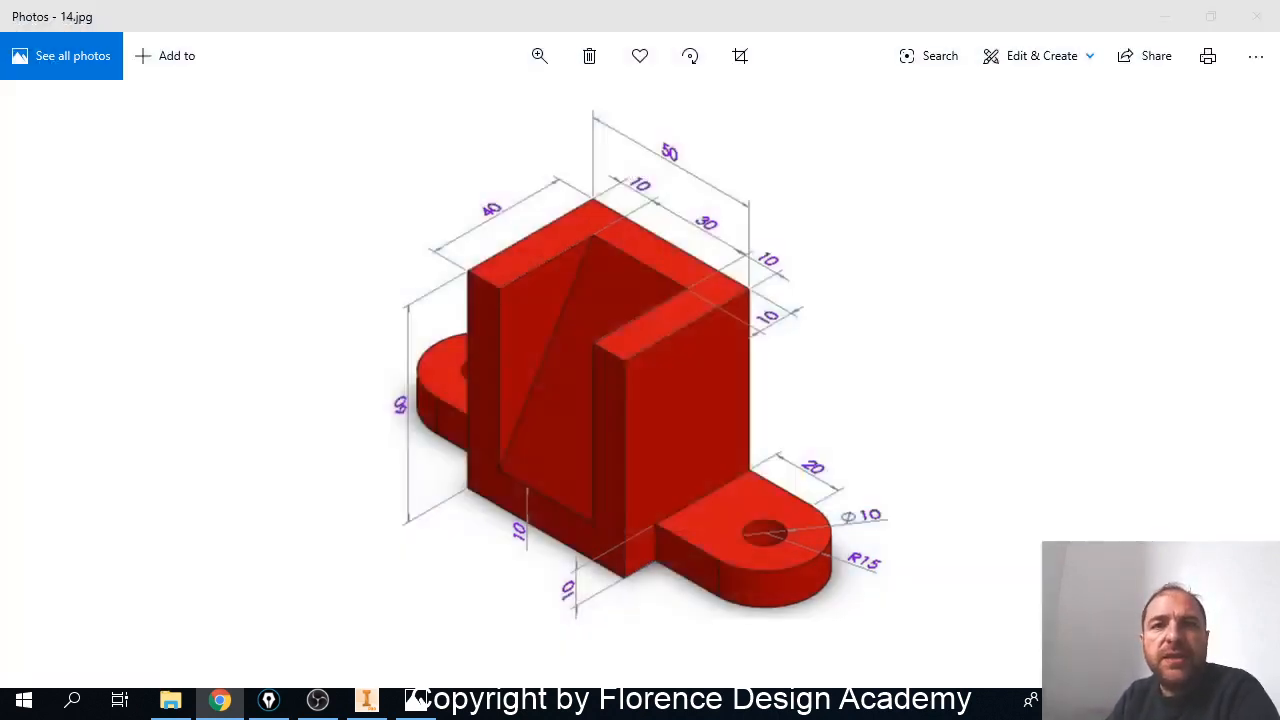
{"action": "left_click", "coordinate": [105, 411]}
{"action": "key", "text": "Left"}
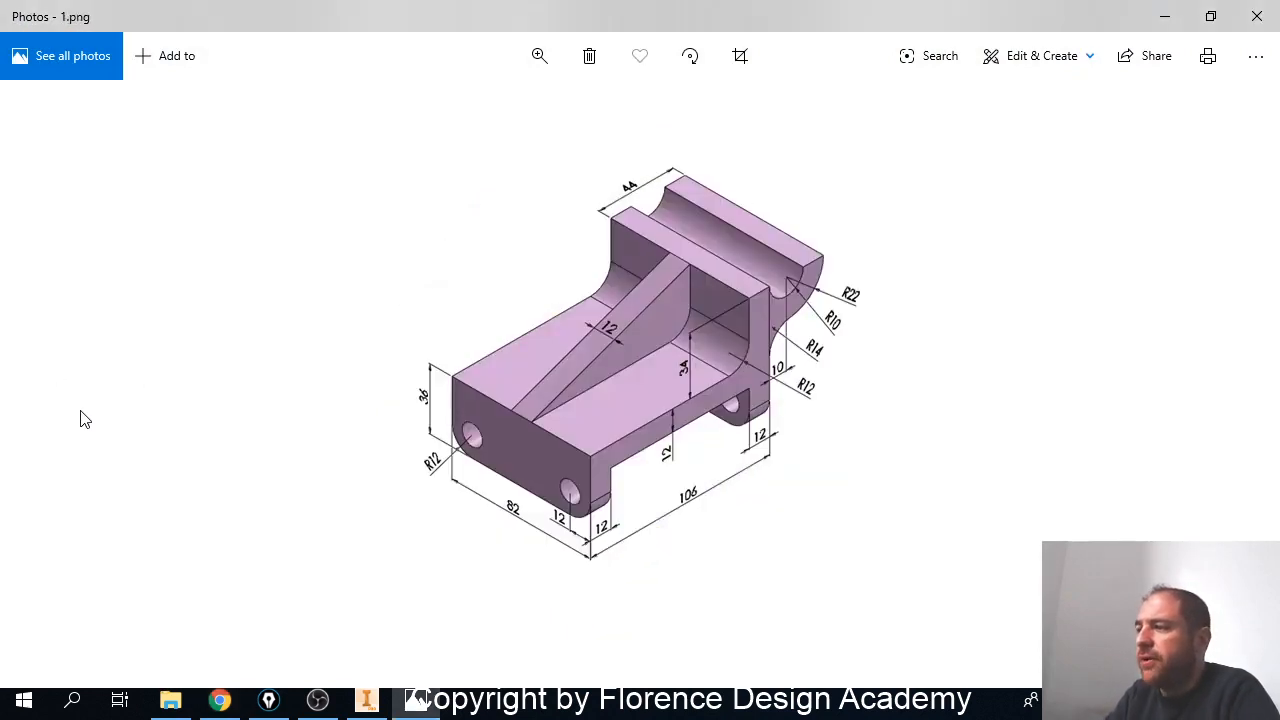
{"action": "key", "text": "Right"}
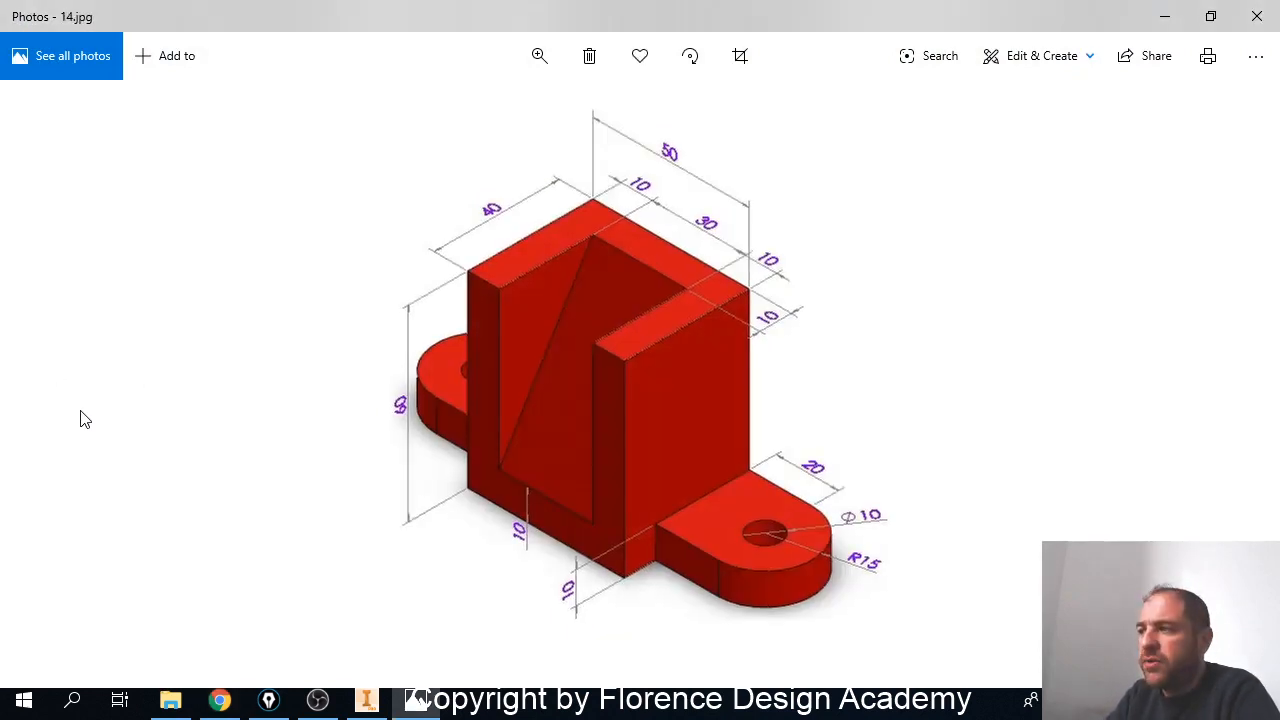
{"action": "key", "text": "Right"}
{"action": "key", "text": "Left"}
{"action": "key", "text": "Left"}
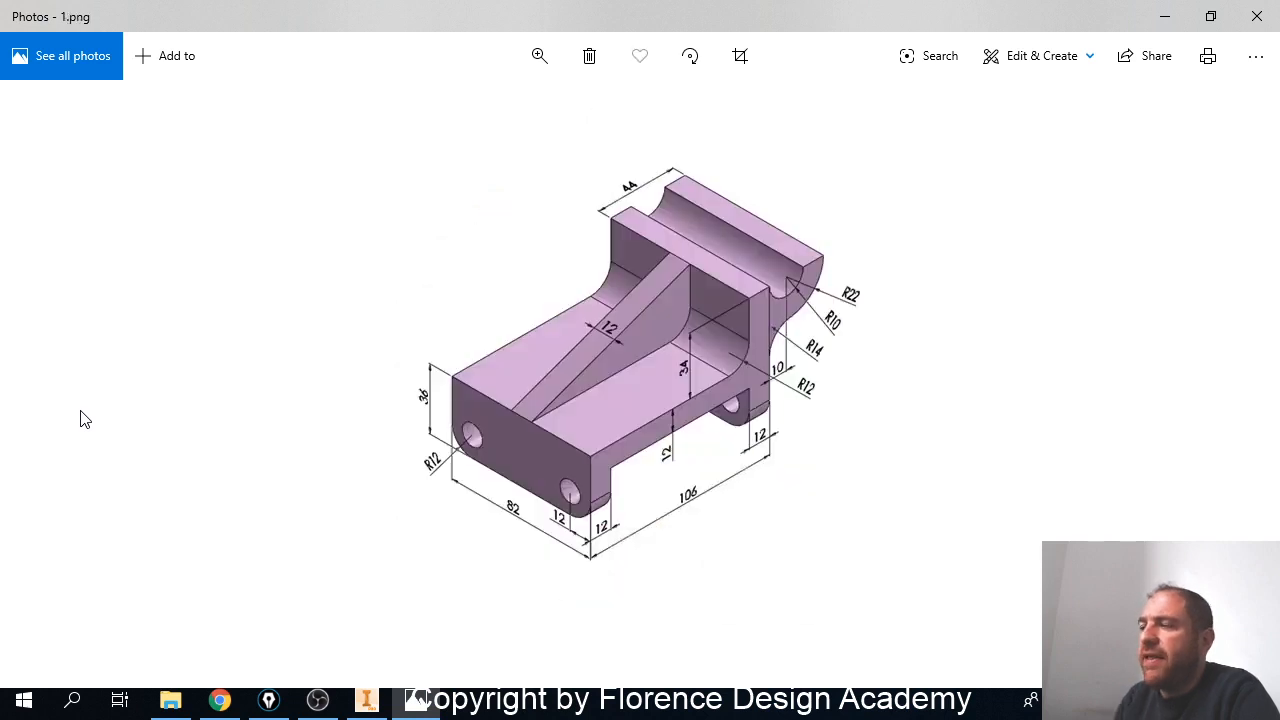